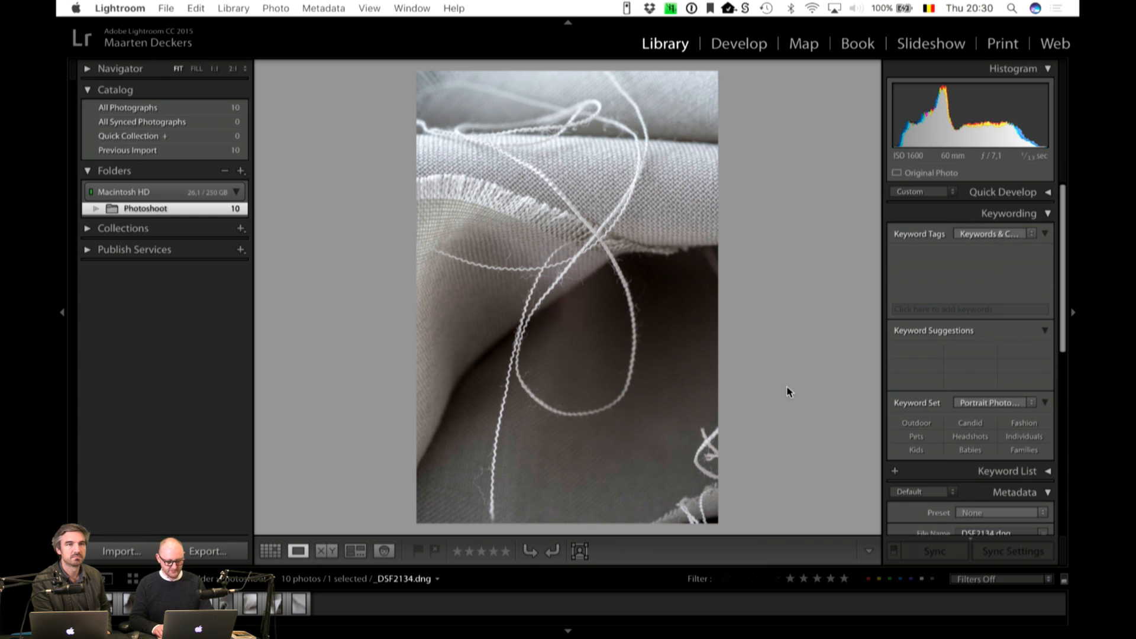
Step: Review all ten photos of the Photoshoot folder one by one in full-screen view, ending at the last photo
key(f)
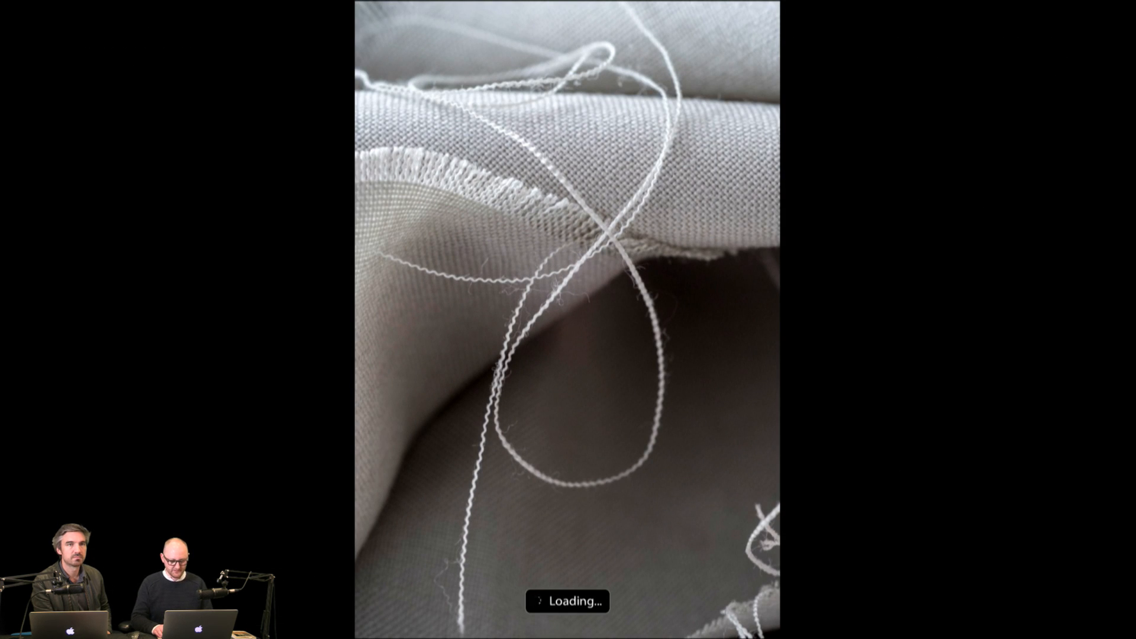
key(Right)
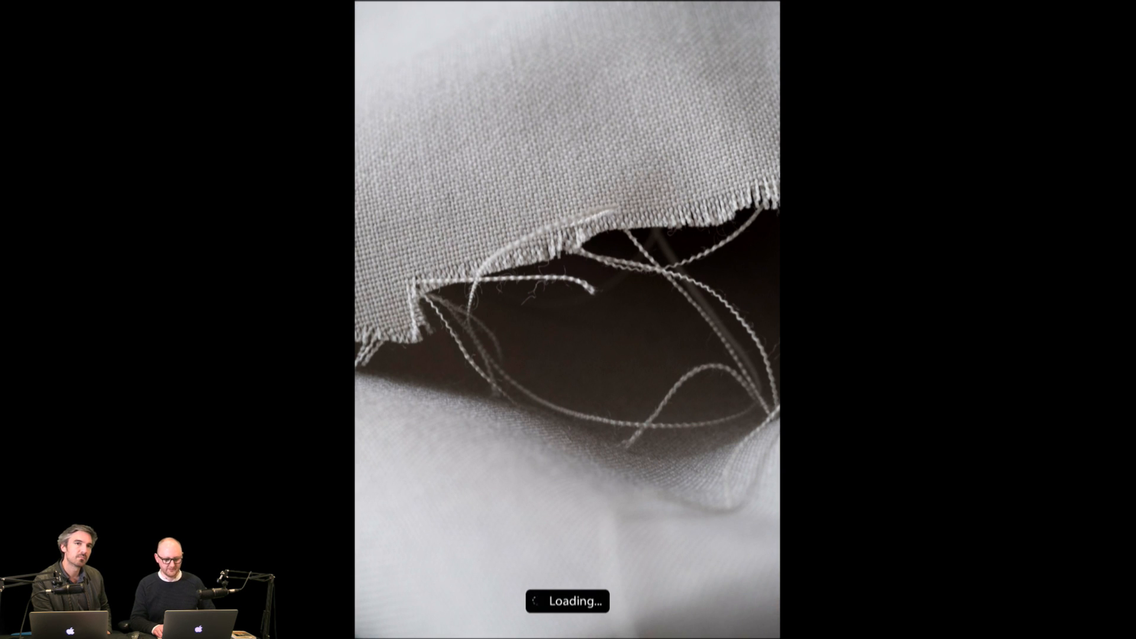
key(Right)
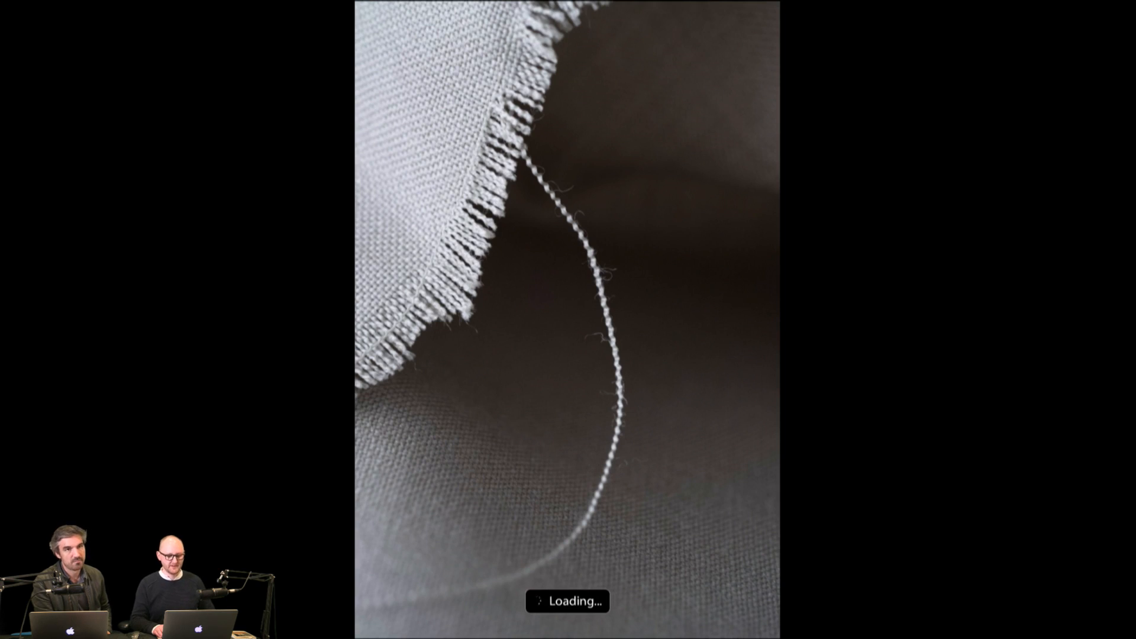
key(Right)
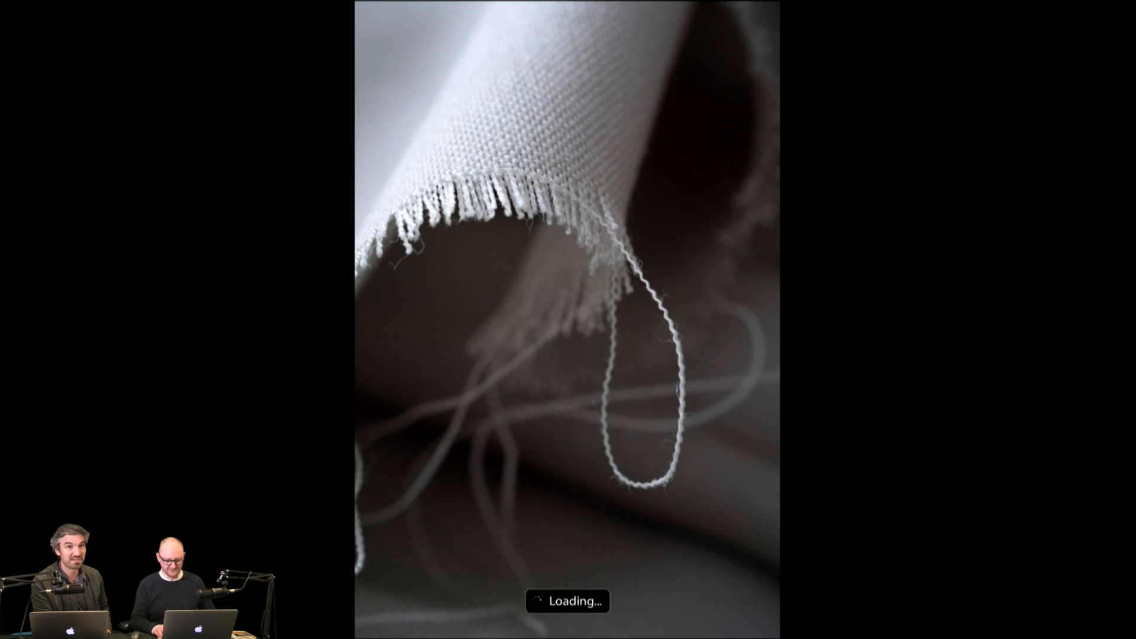
key(Right)
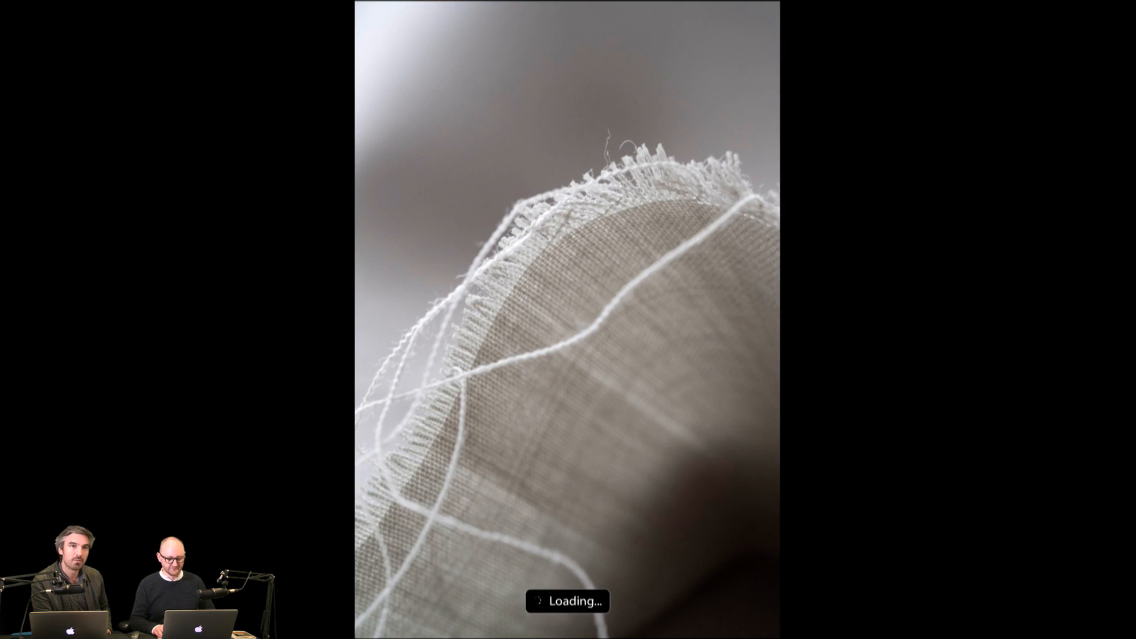
key(Right)
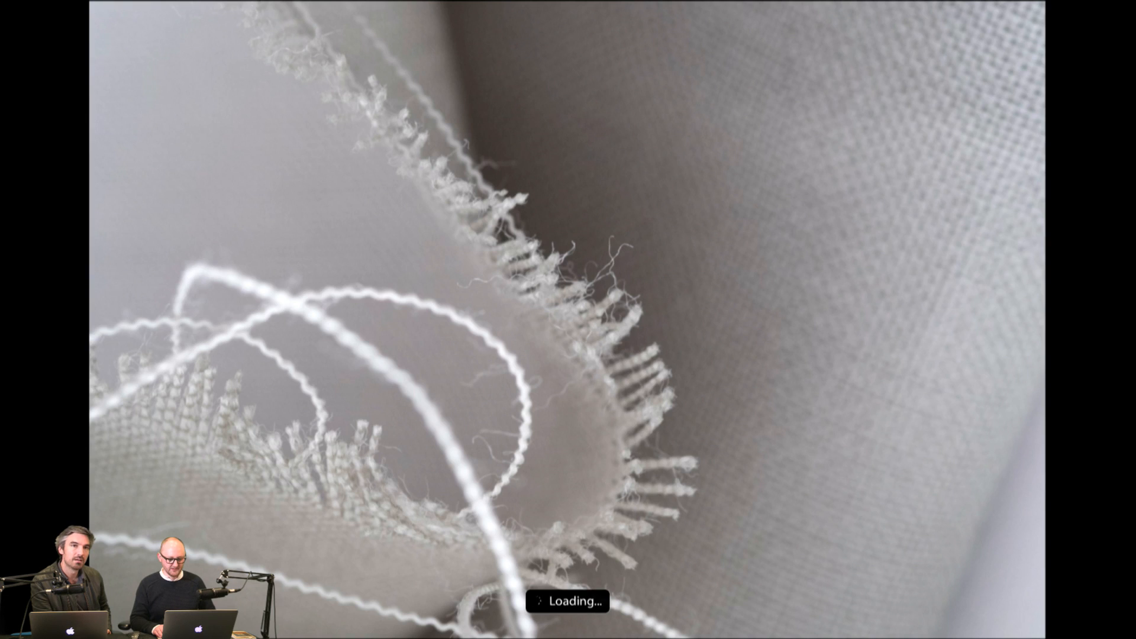
key(Right)
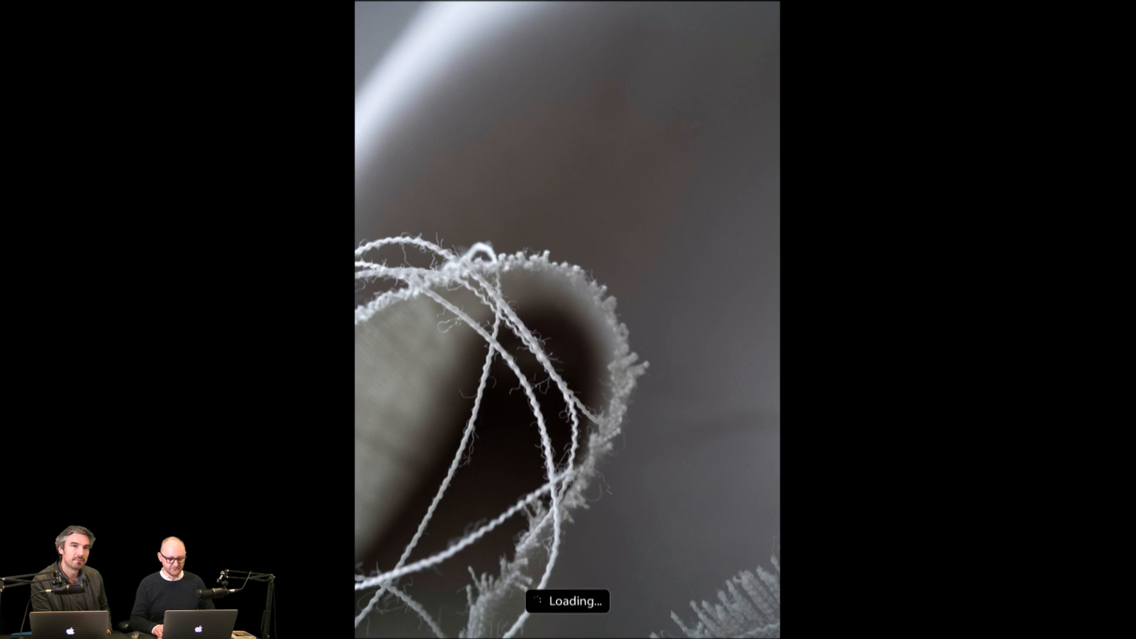
key(Right)
key(Right)
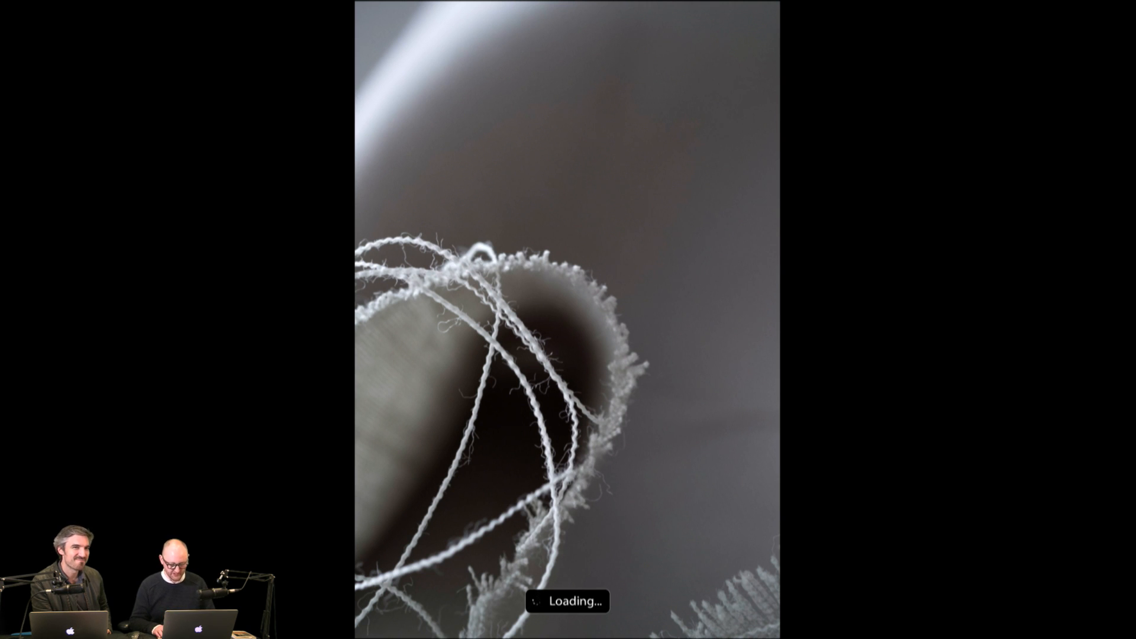
key(Right)
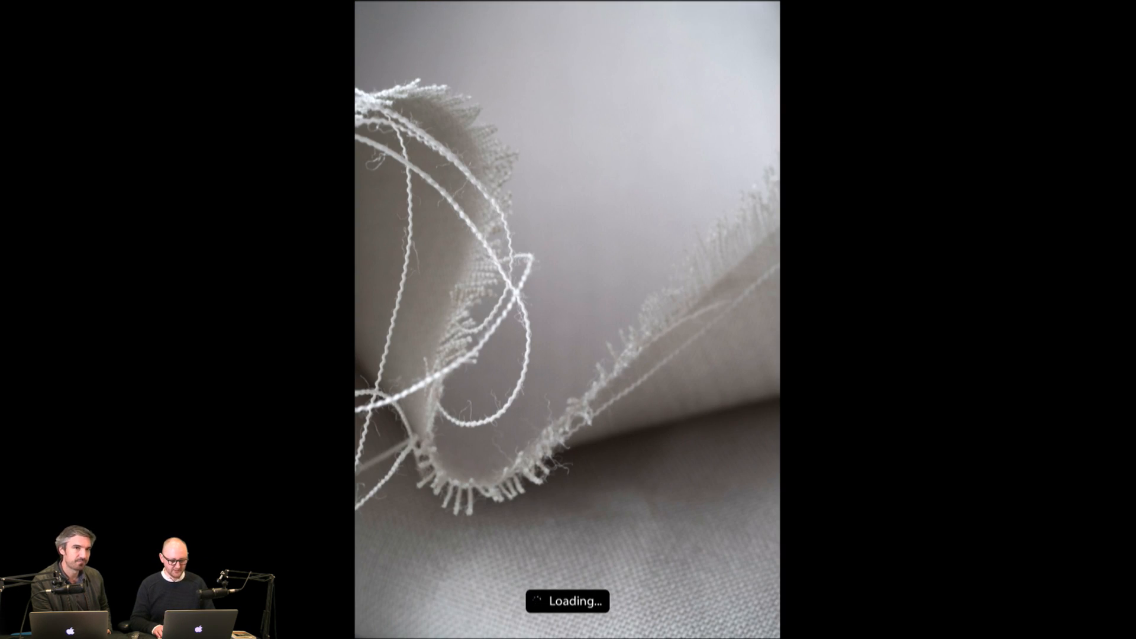
key(Right)
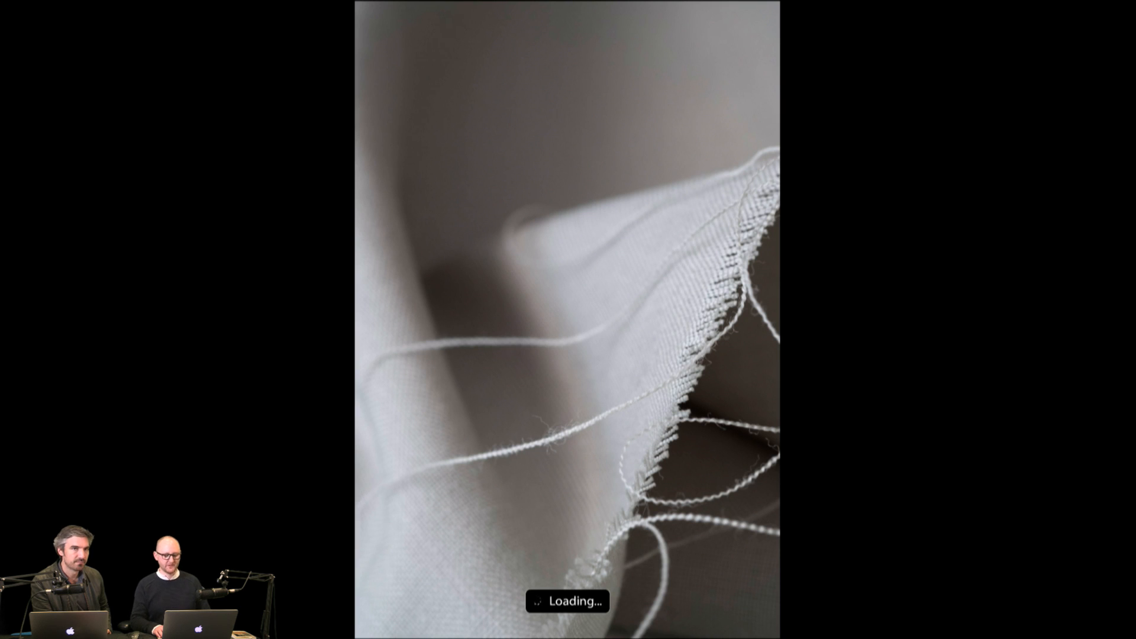
key(Right)
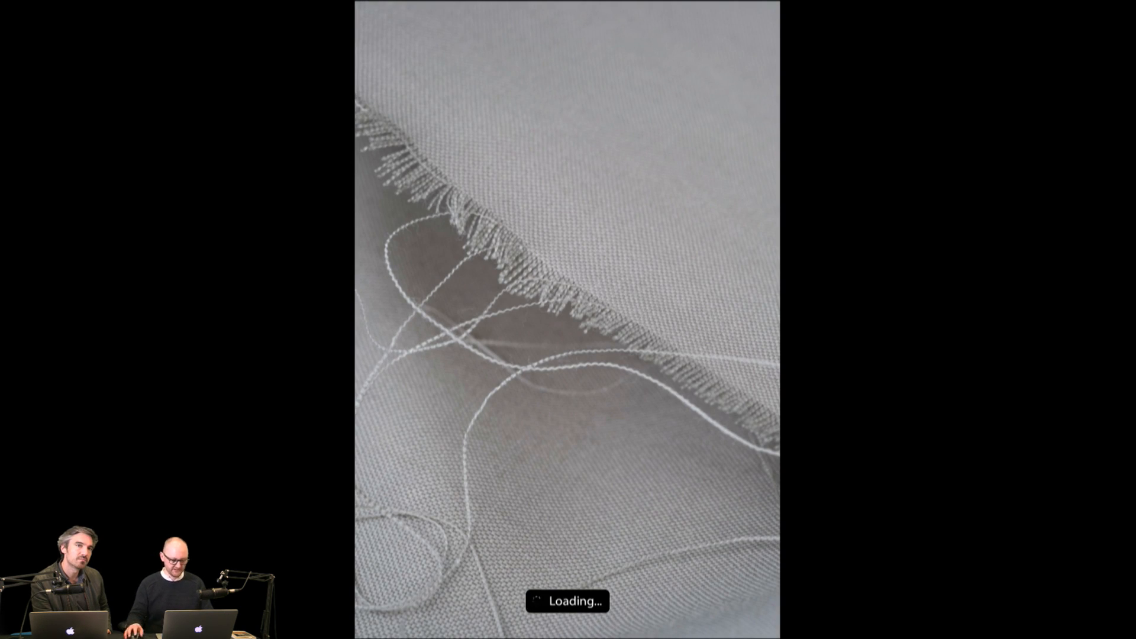
key(Escape)
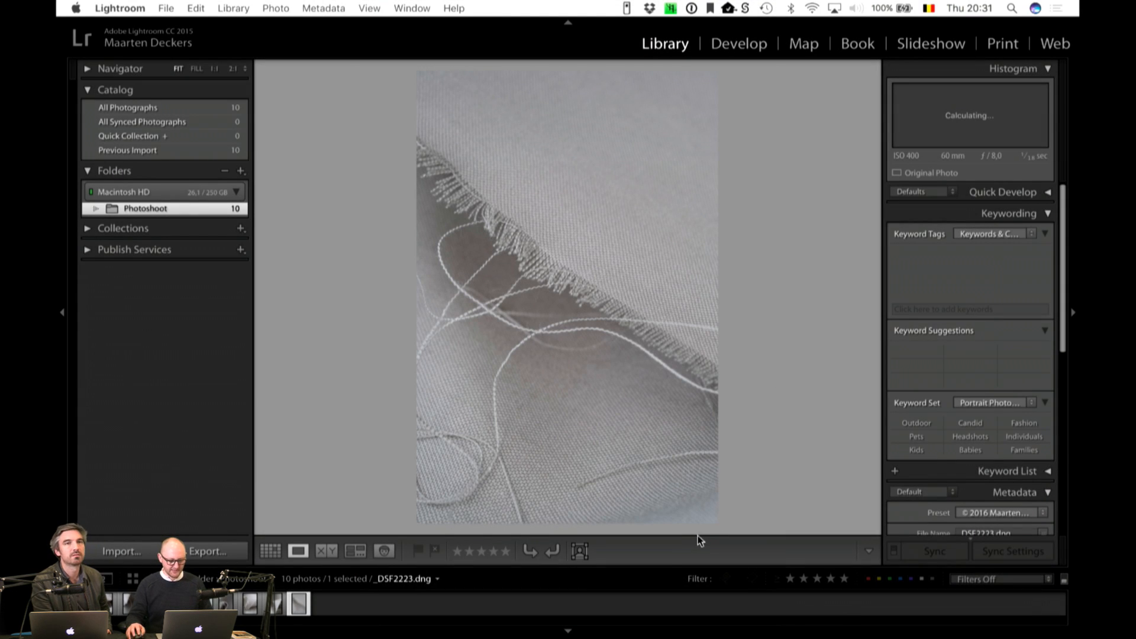
Step: Enlarge the filmstrip thumbnails, select the first photo, _DSF2134.dng, and open it in the Develop module
drag(619, 568, 631, 502)
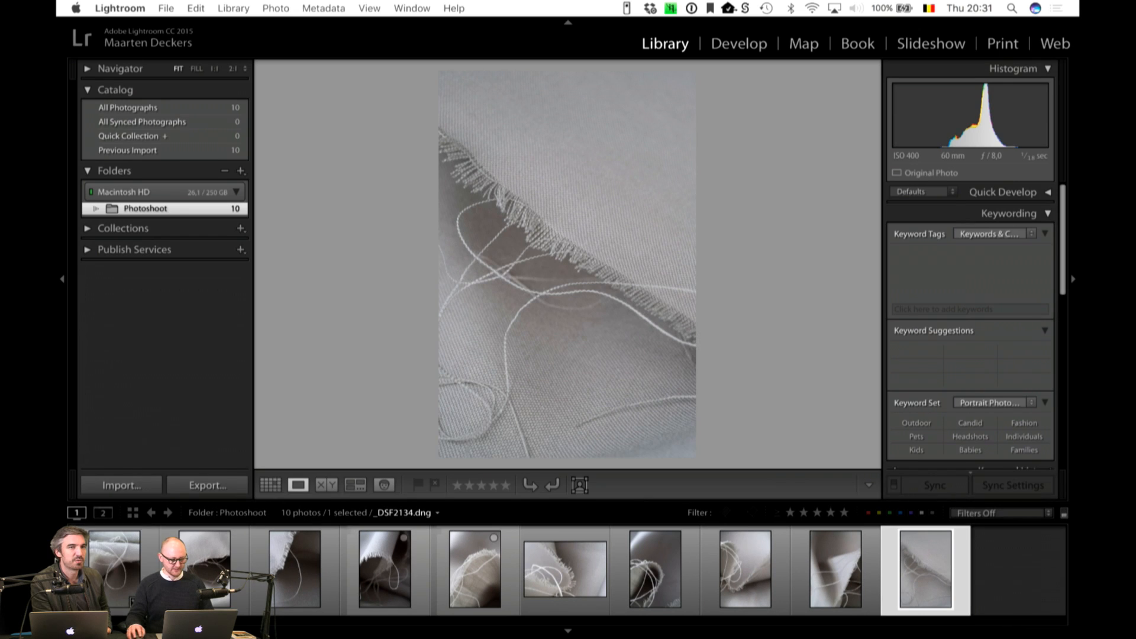
click(115, 579)
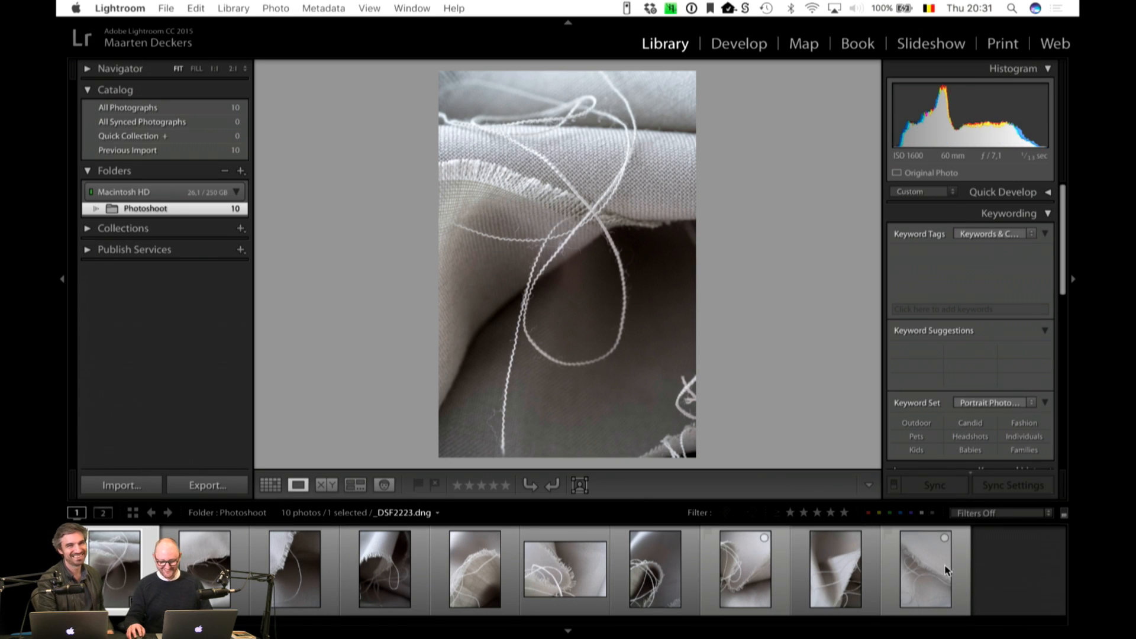
click(1024, 581)
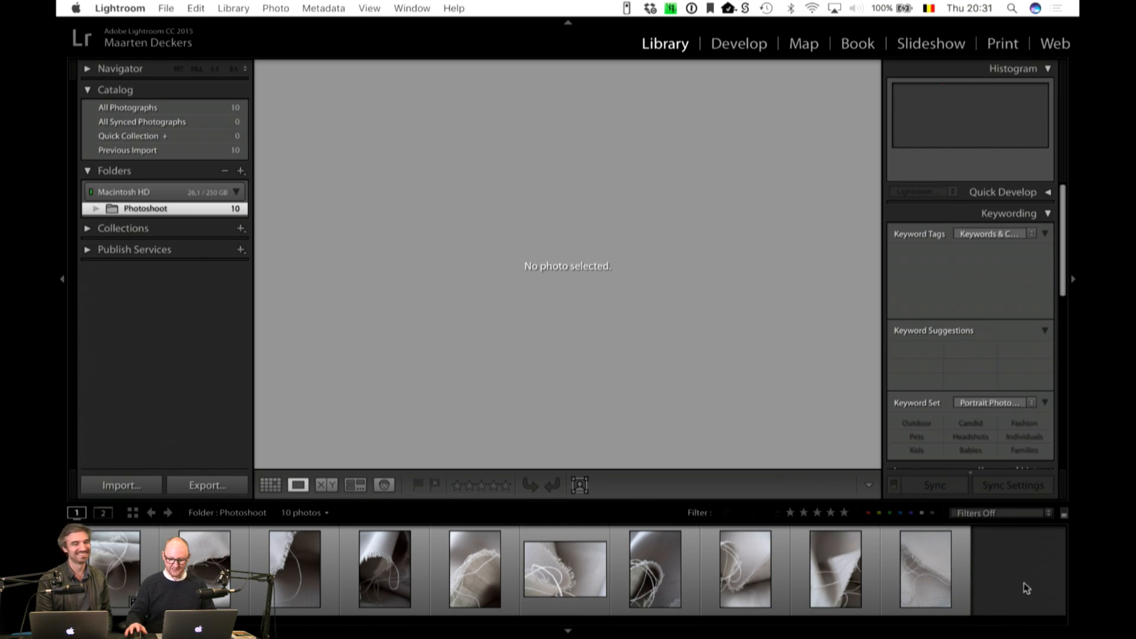
click(135, 563)
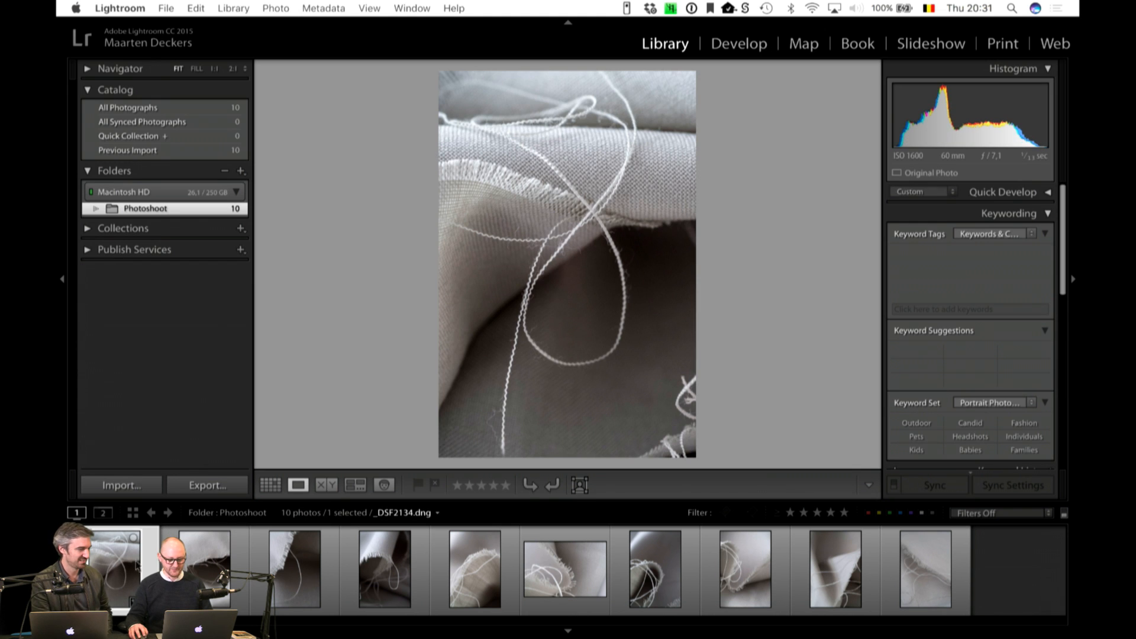
drag(554, 499, 559, 524)
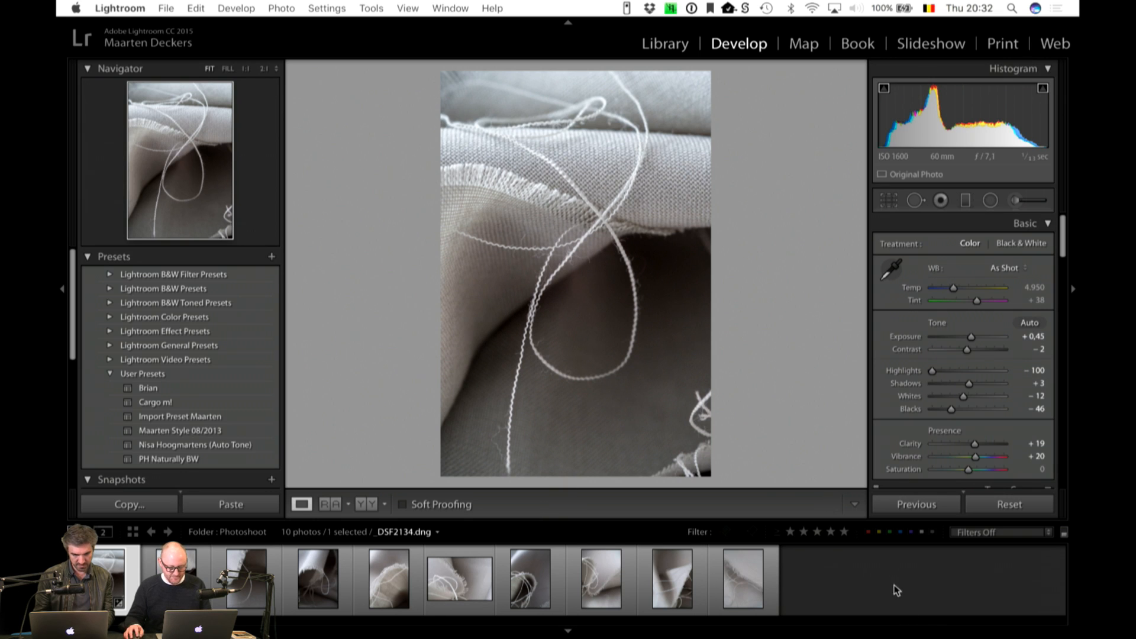
Step: Adjust the second photo, _DSF2138.dng, with Clarity +15, Exposure +0.20, Highlights -63 and Blacks -8
key(Right)
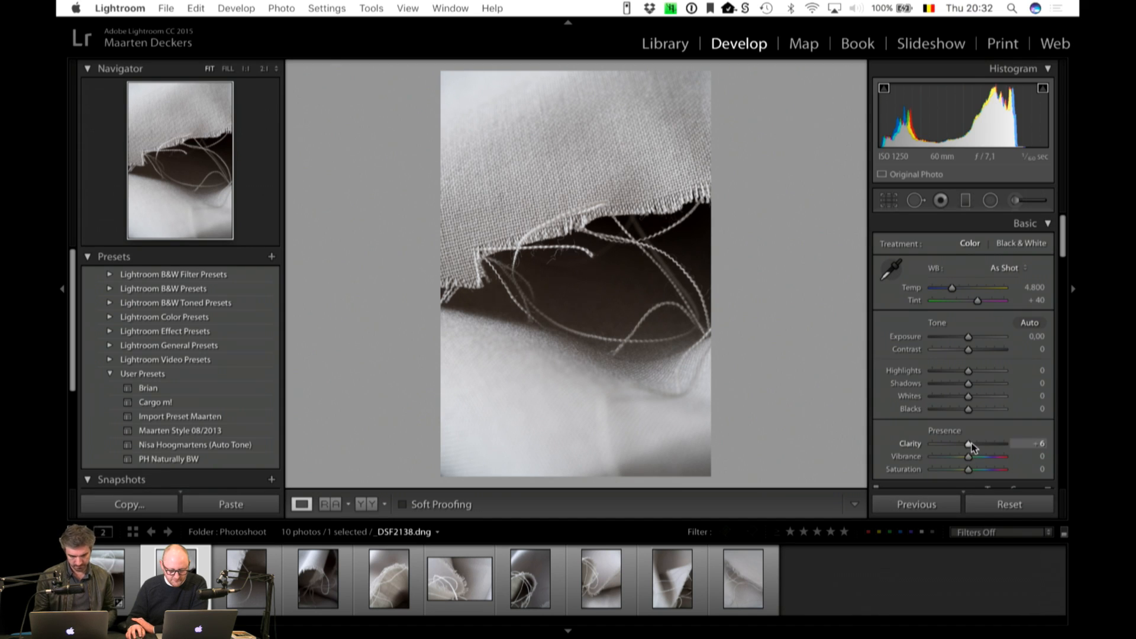
drag(968, 444, 973, 445)
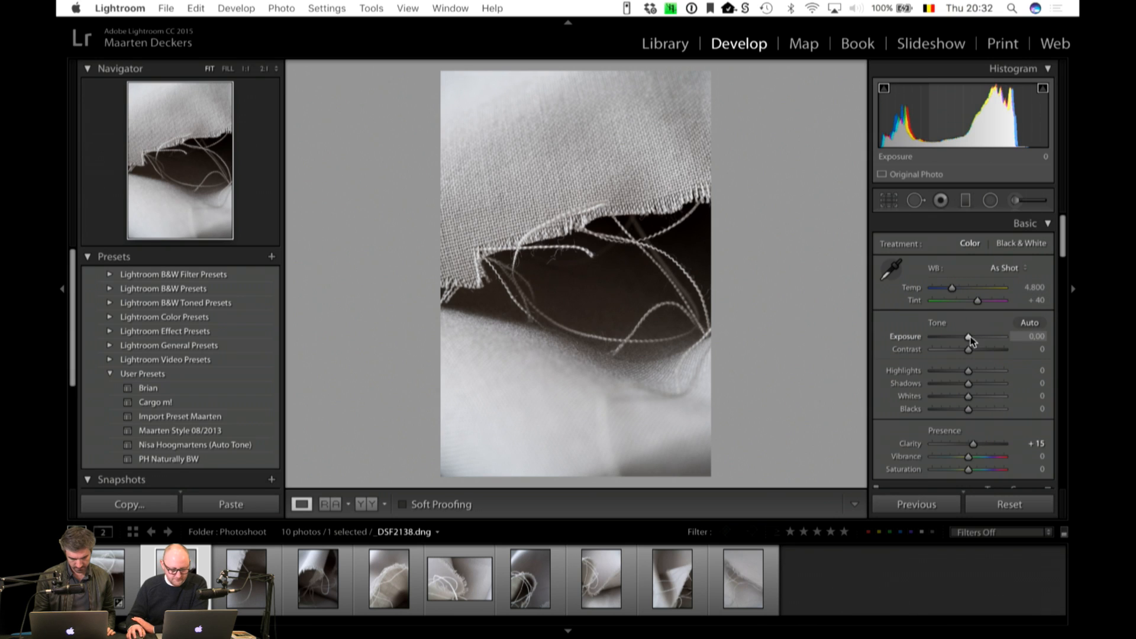
drag(970, 337, 945, 373)
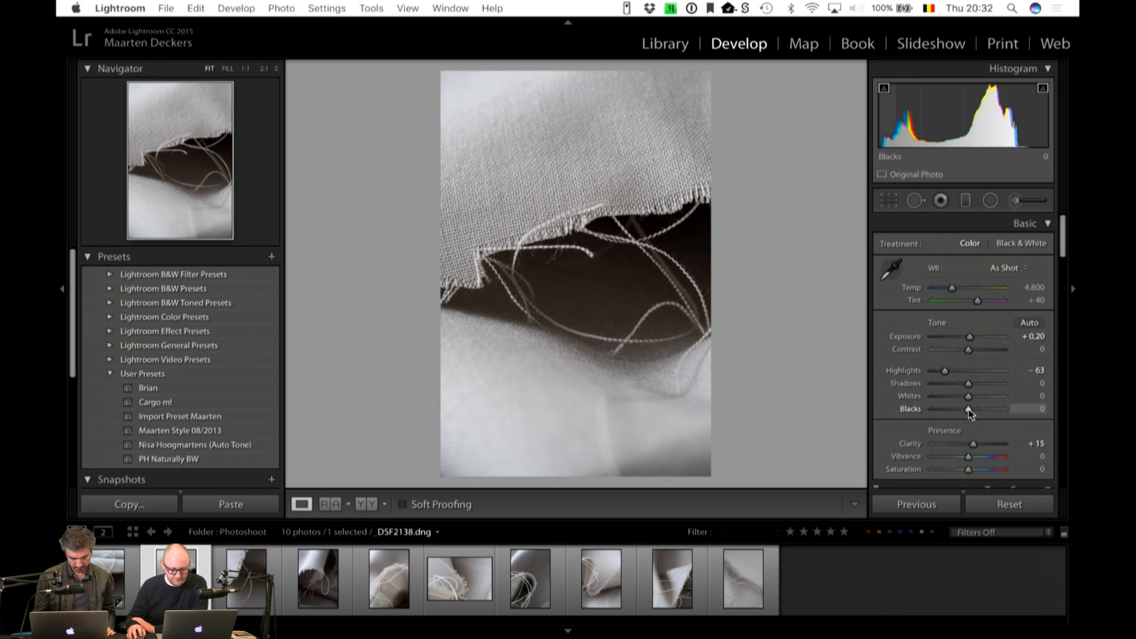
drag(968, 409, 965, 409)
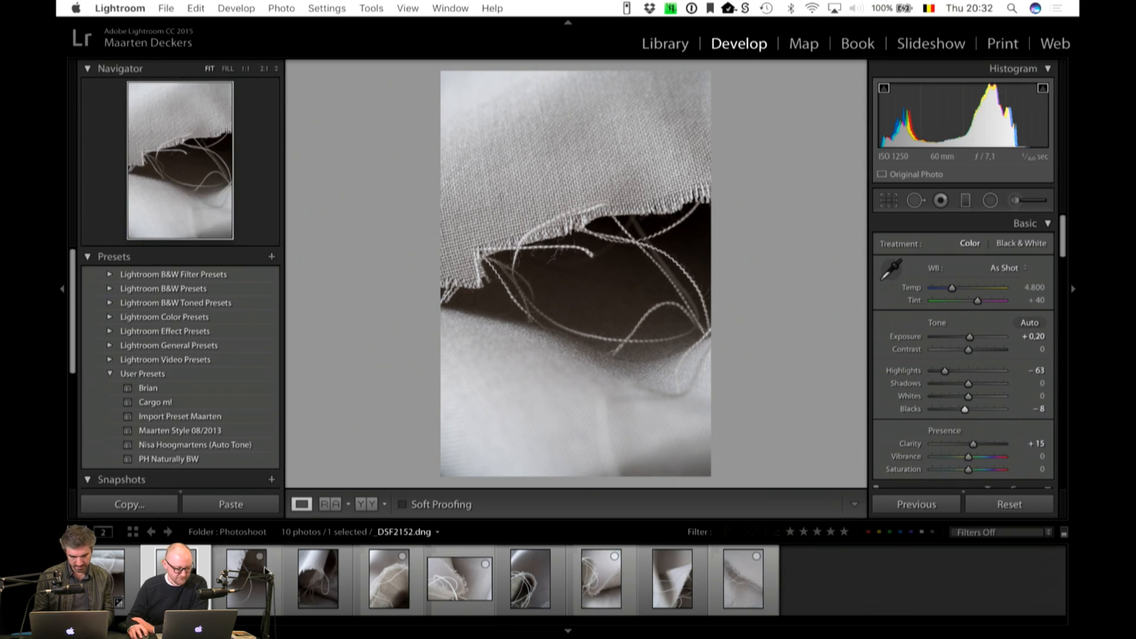
Step: Return to the first photo, _DSF2134.dng, and give it a one-star rating
click(246, 579)
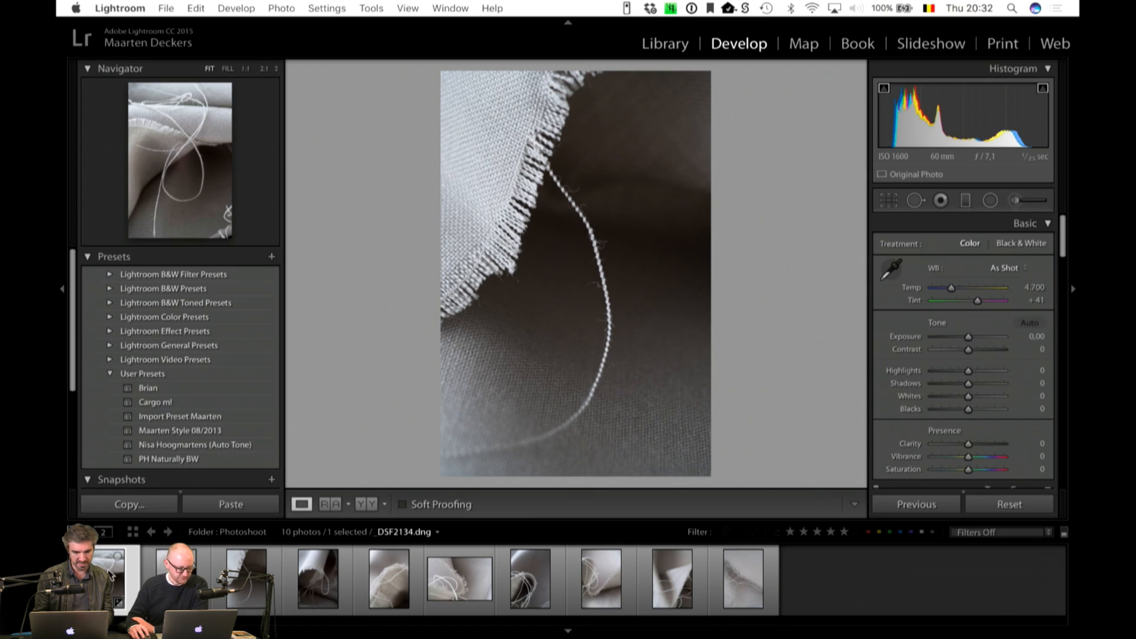
click(112, 575)
key(1)
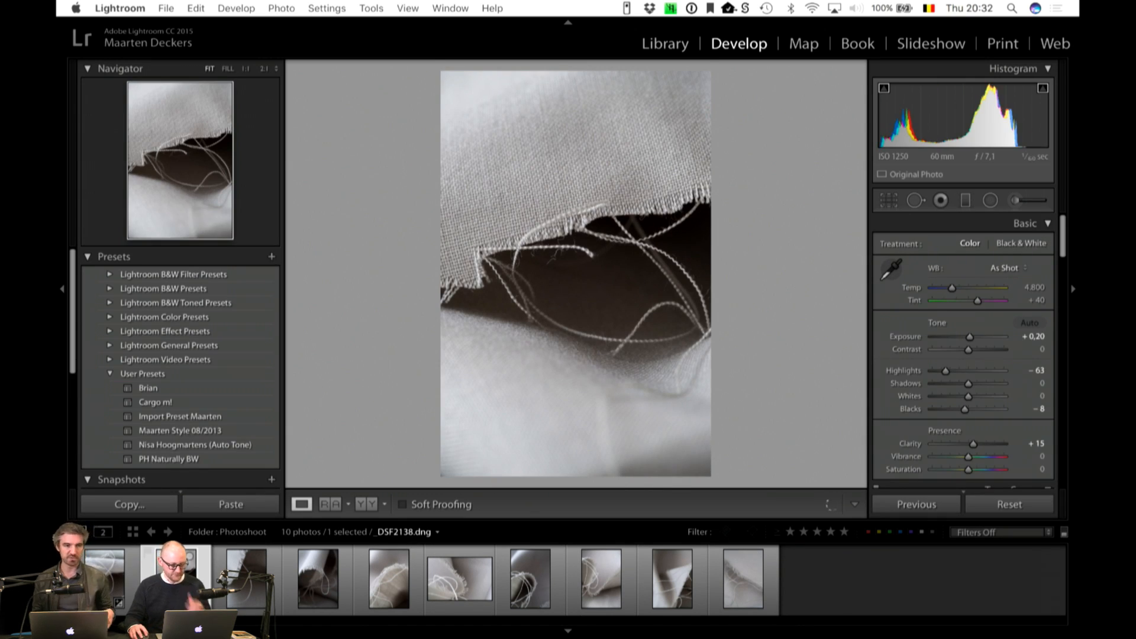
Step: Skip to the fourth photo, _DSF2161.dng, and set Clarity +15, Vibrance +10, Highlights -28 and Blacks -17
click(247, 579)
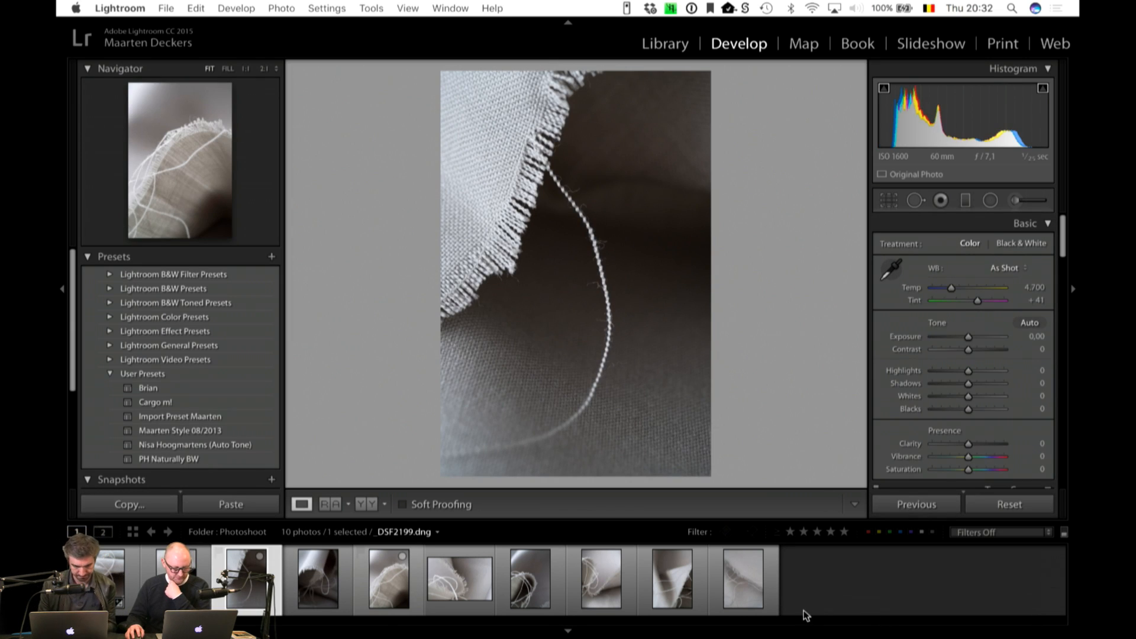
click(317, 589)
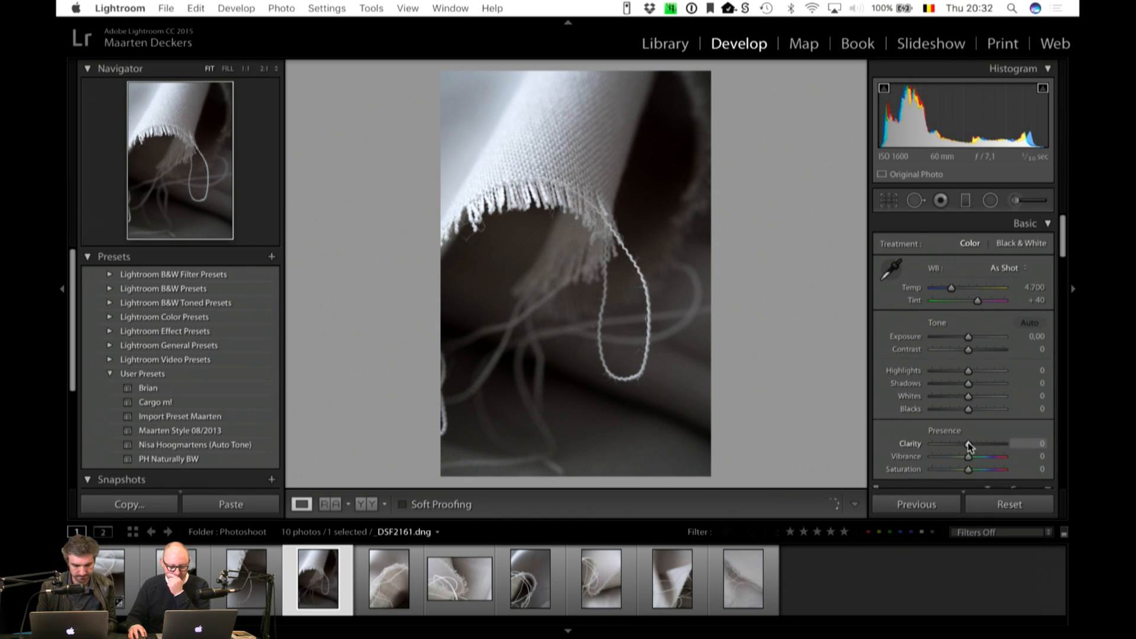
drag(973, 446, 974, 446)
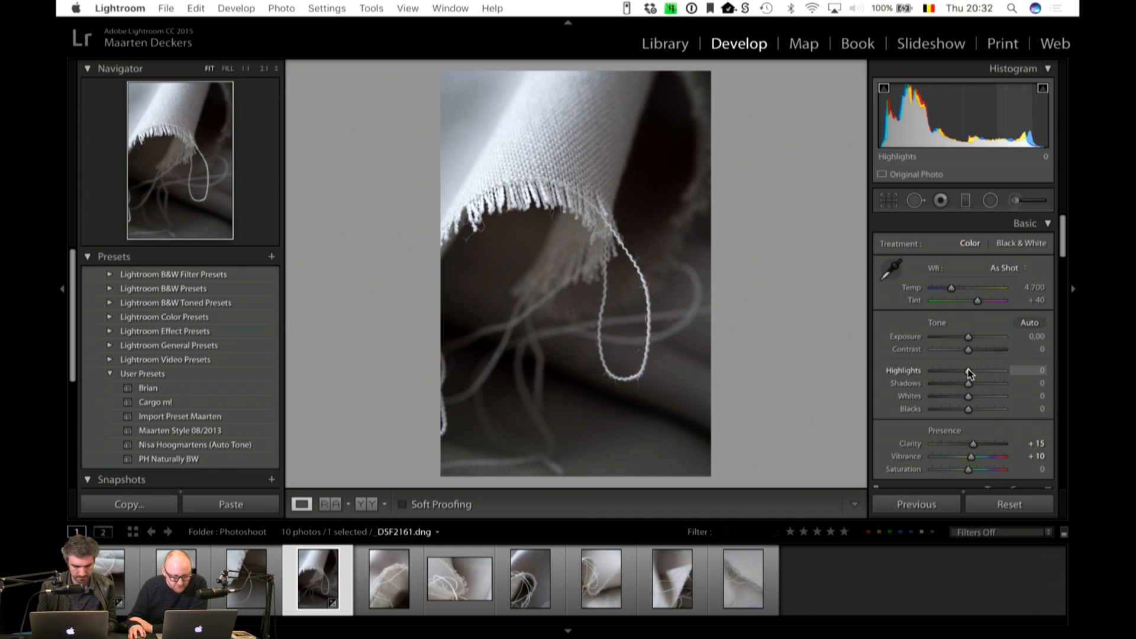
drag(968, 372, 961, 411)
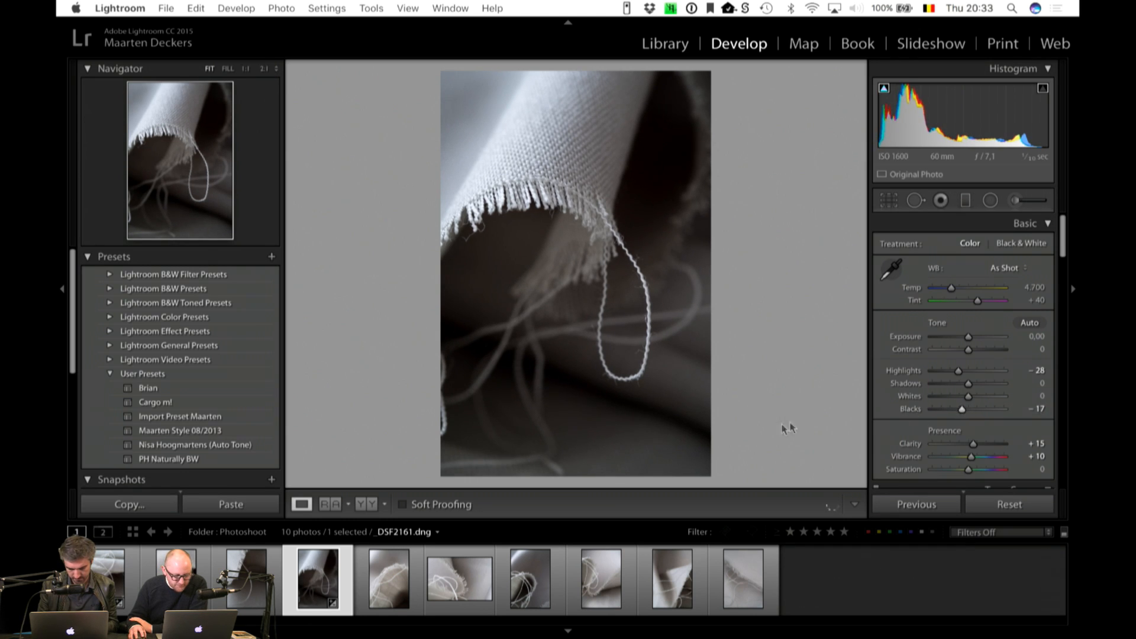
Step: Shift the hues of the dark fabric with targeted adjustment, ending at Red +25 and Orange +80, and finish the adjustment
scroll(1005, 392, down, 5)
scroll(1005, 392, down, 5)
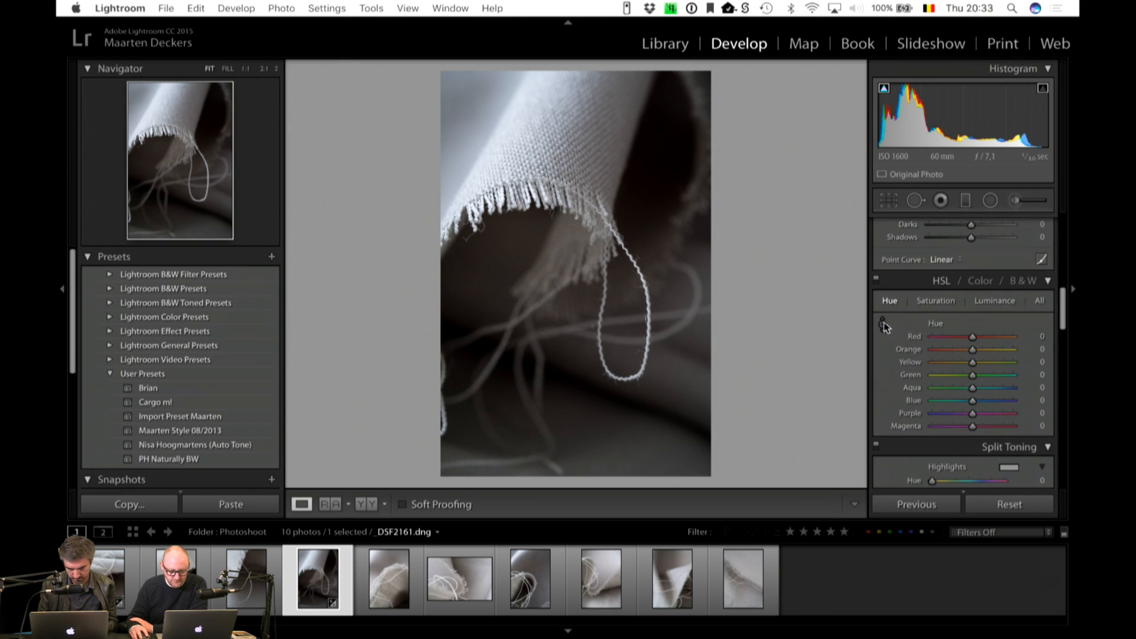
click(882, 324)
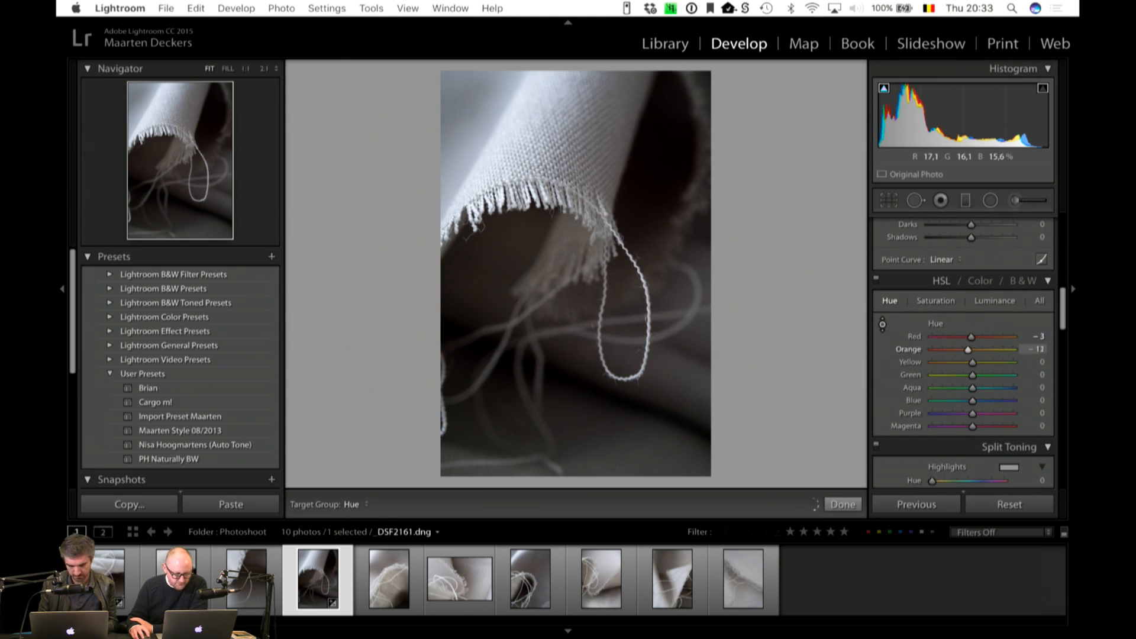
key(Down)
key(Down)
key(Down)
key(Down)
key(Down)
key(Down)
key(Down)
key(Down)
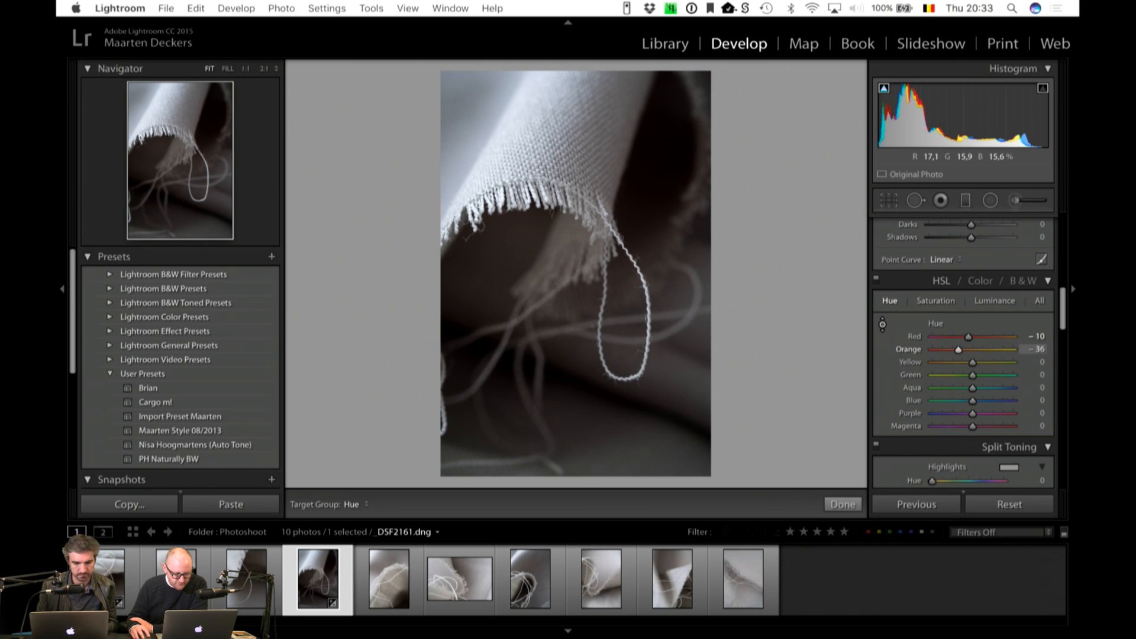
key(Up)
key(Up)
key(Up)
key(Up)
key(Up)
key(Up)
key(Up)
key(Up)
key(Up)
key(Up)
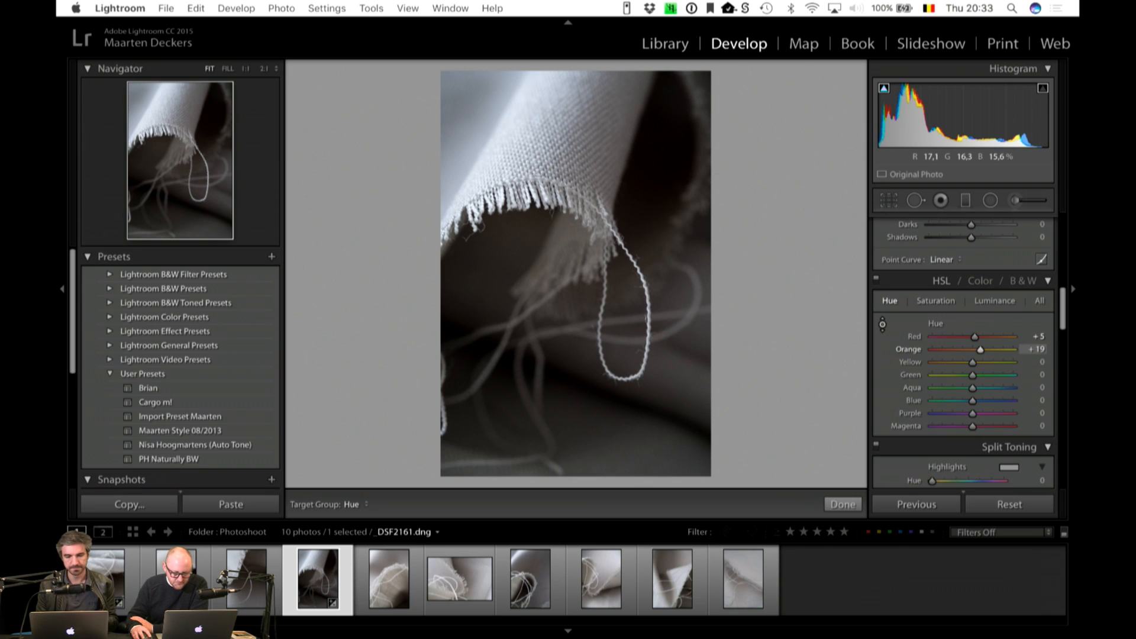
key(Up)
key(Up)
key(Up)
key(Up)
key(Up)
key(Up)
key(Up)
key(Up)
key(Up)
key(Up)
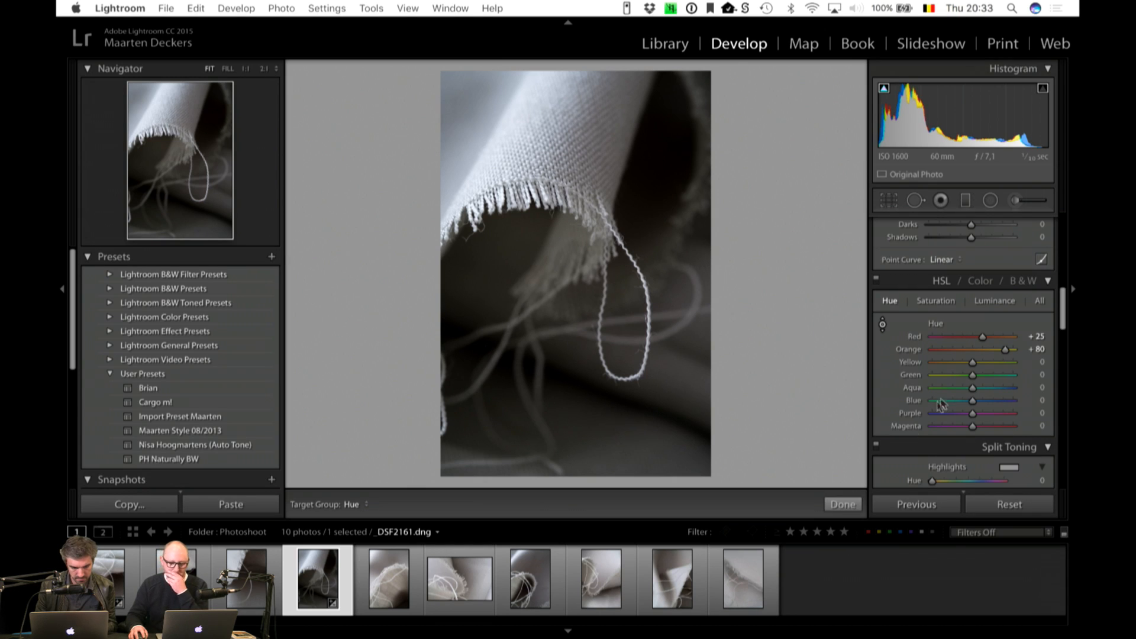
click(844, 504)
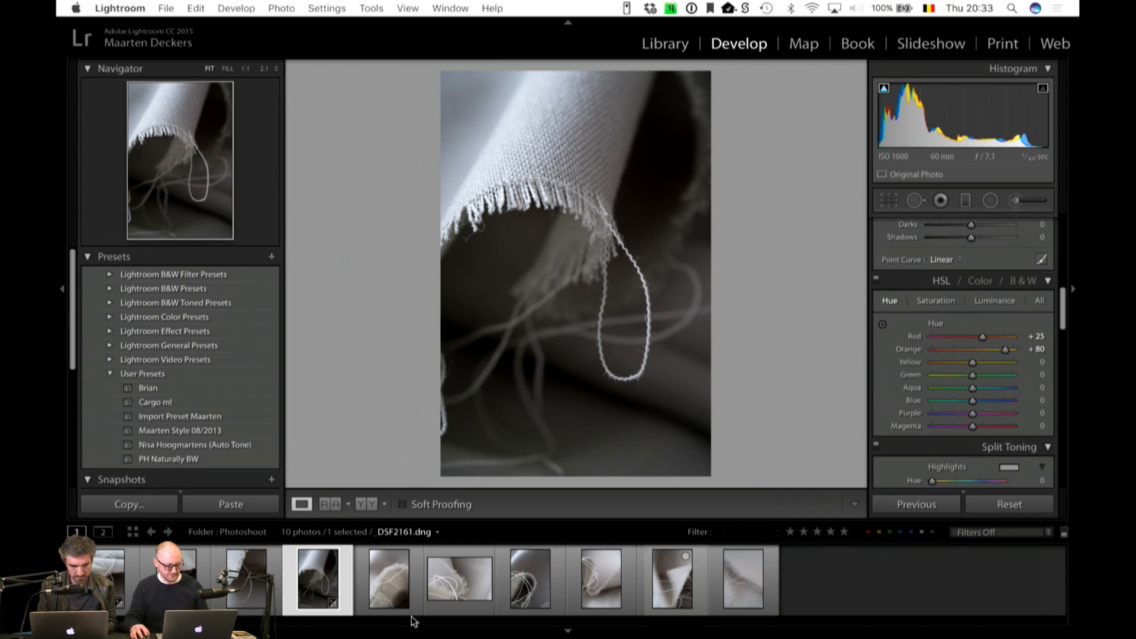
Step: Give the fourth photo a one-star rating and apply automatic tone to the fifth photo
key(1)
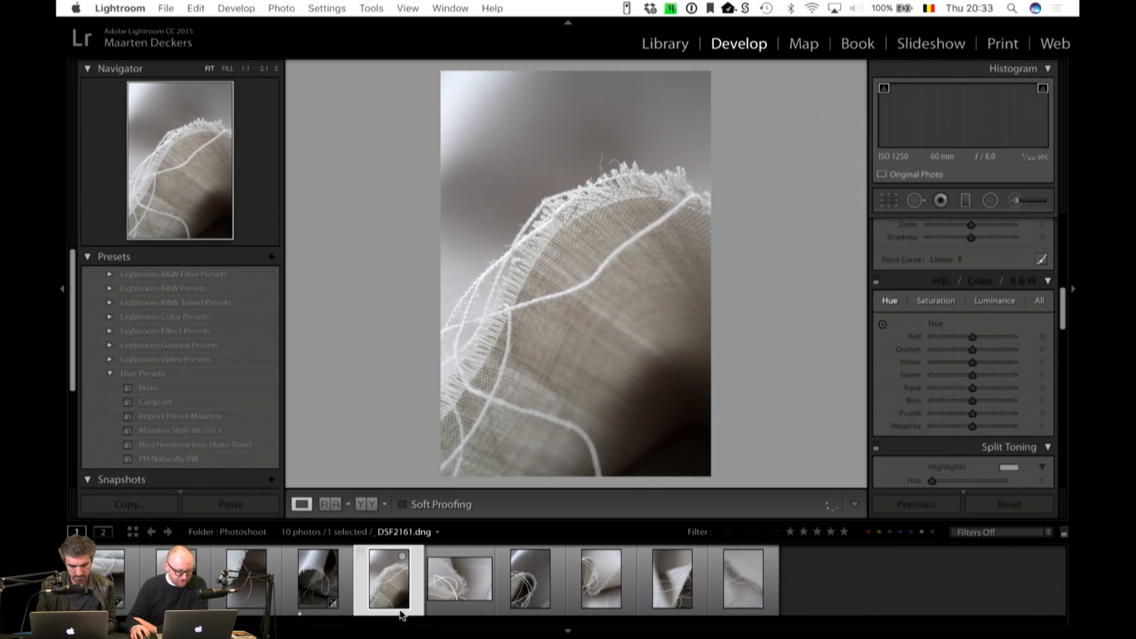
scroll(991, 332, up, 5)
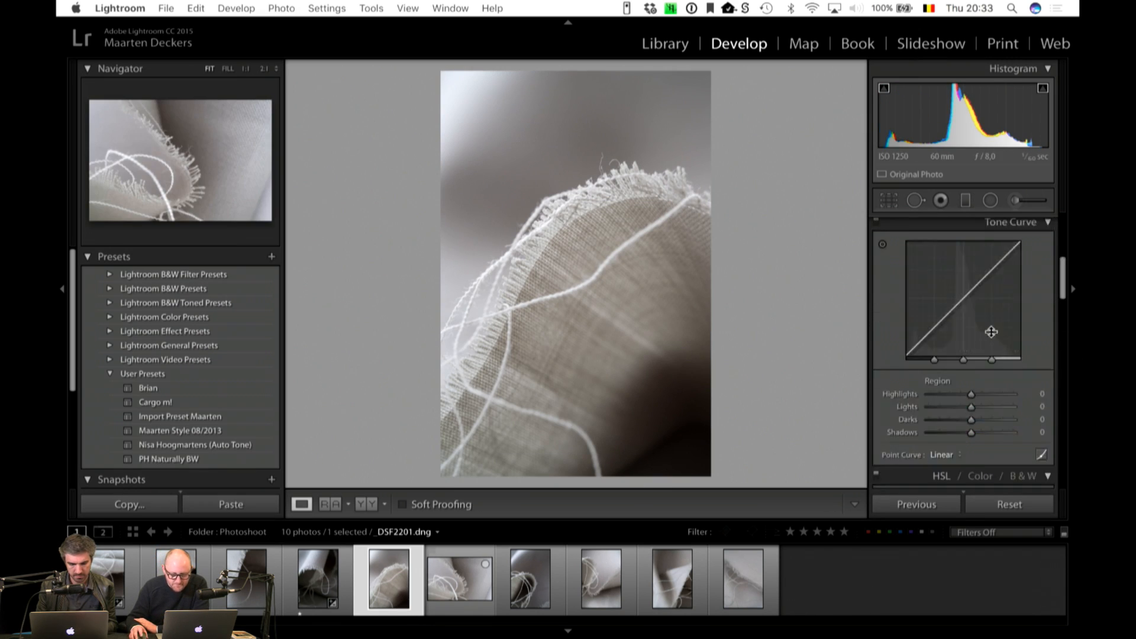
scroll(992, 332, up, 5)
click(1029, 323)
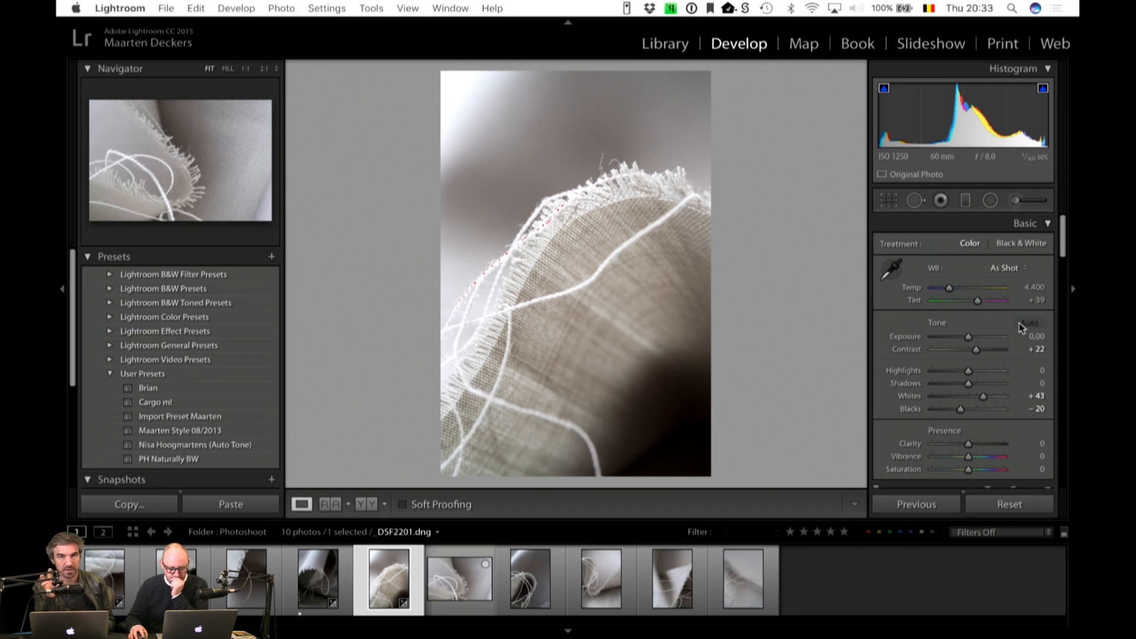
Step: Adjust the fifth photo with Highlights -100, Clarity +22, Vibrance +15 and Shadows -3
drag(969, 373, 900, 379)
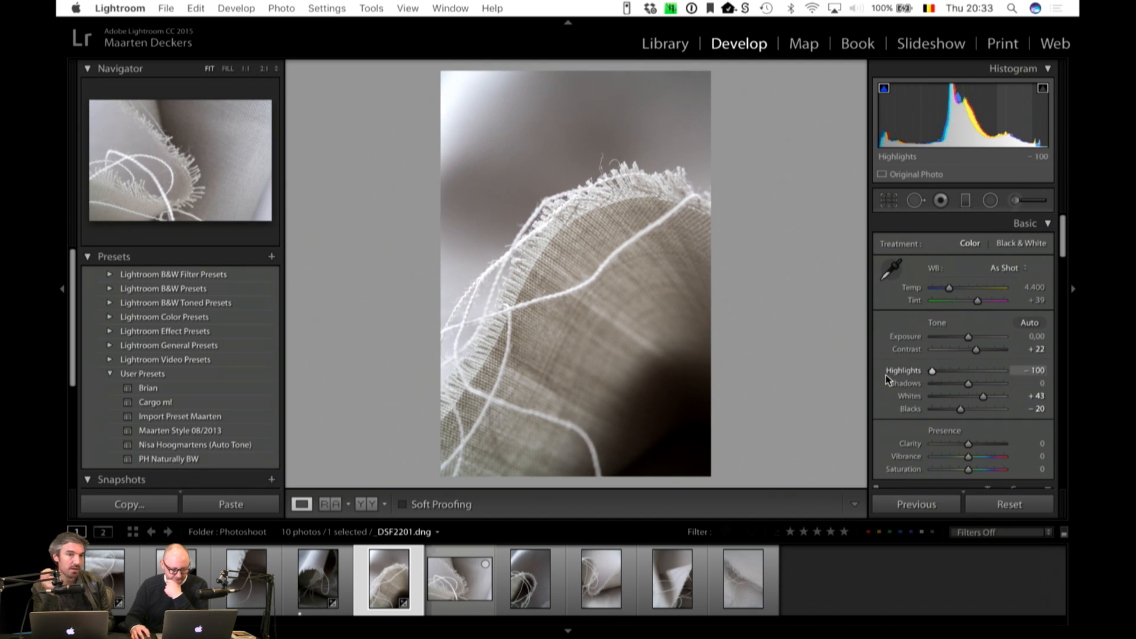
drag(968, 443, 976, 444)
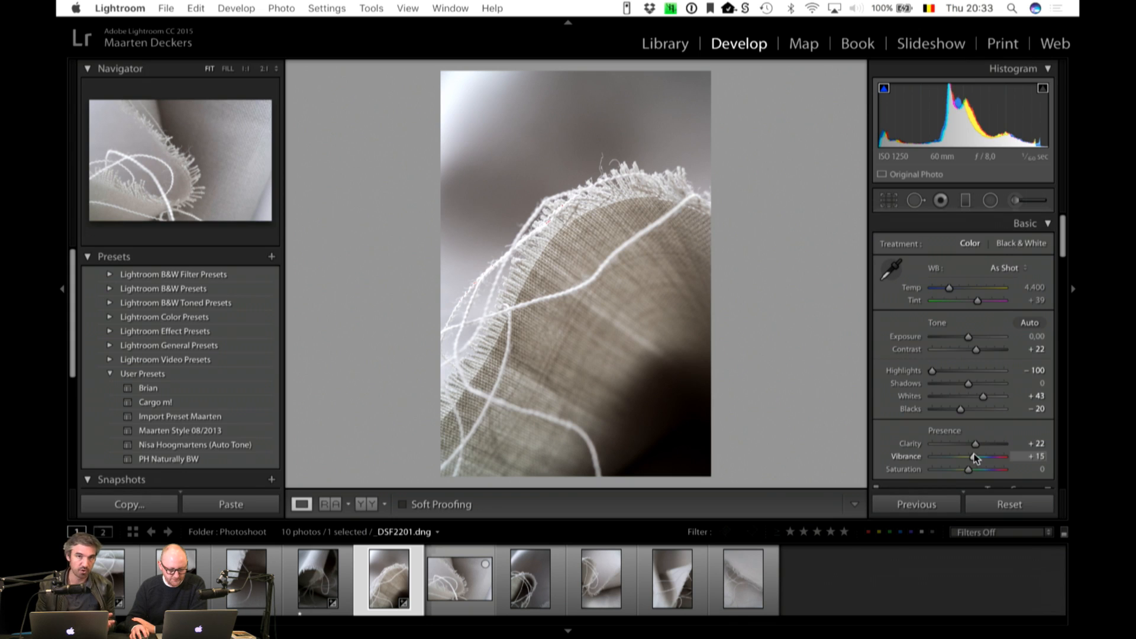
scroll(1006, 390, down, 3)
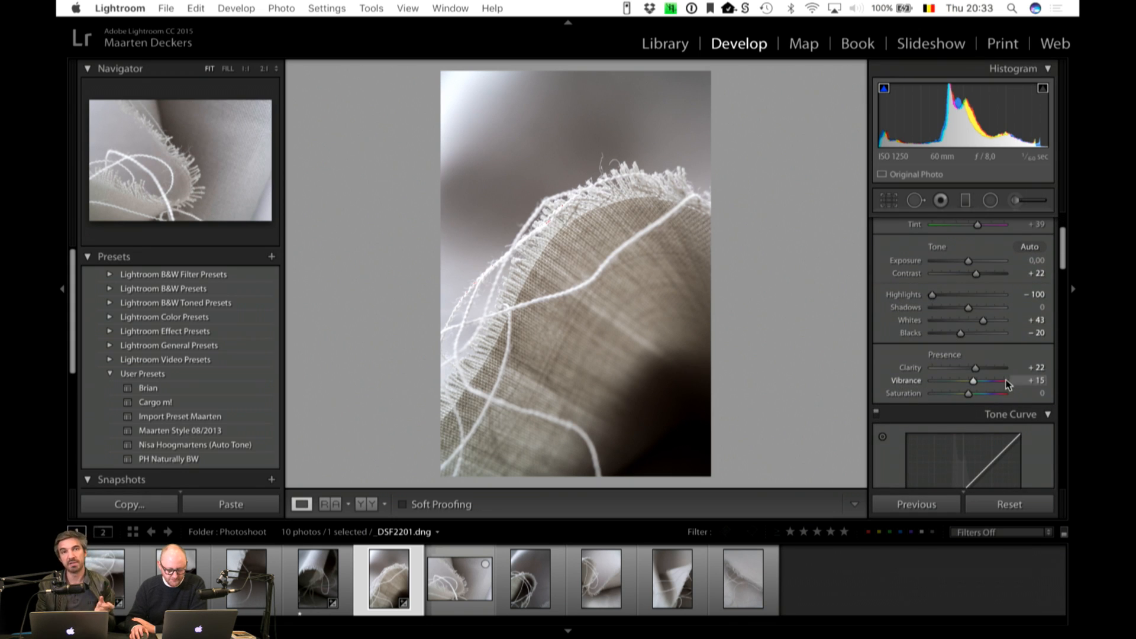
drag(969, 308, 965, 311)
Step: Shift the fifth photo's hues to Green +26 and Yellow +21
scroll(993, 371, down, 6)
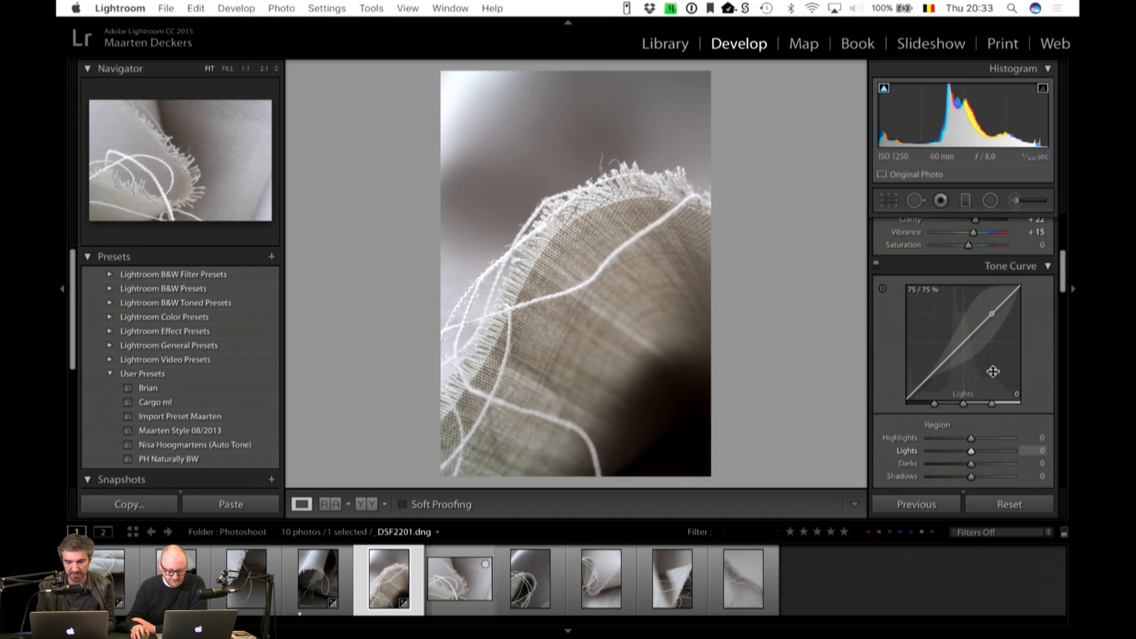
scroll(982, 367, down, 8)
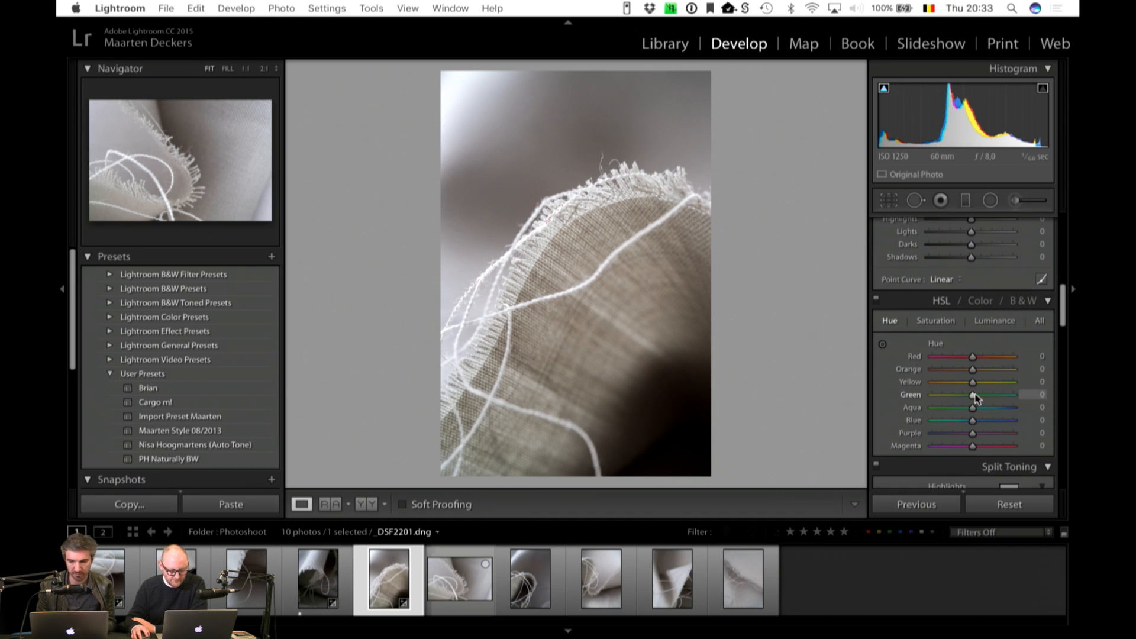
drag(985, 394, 984, 393)
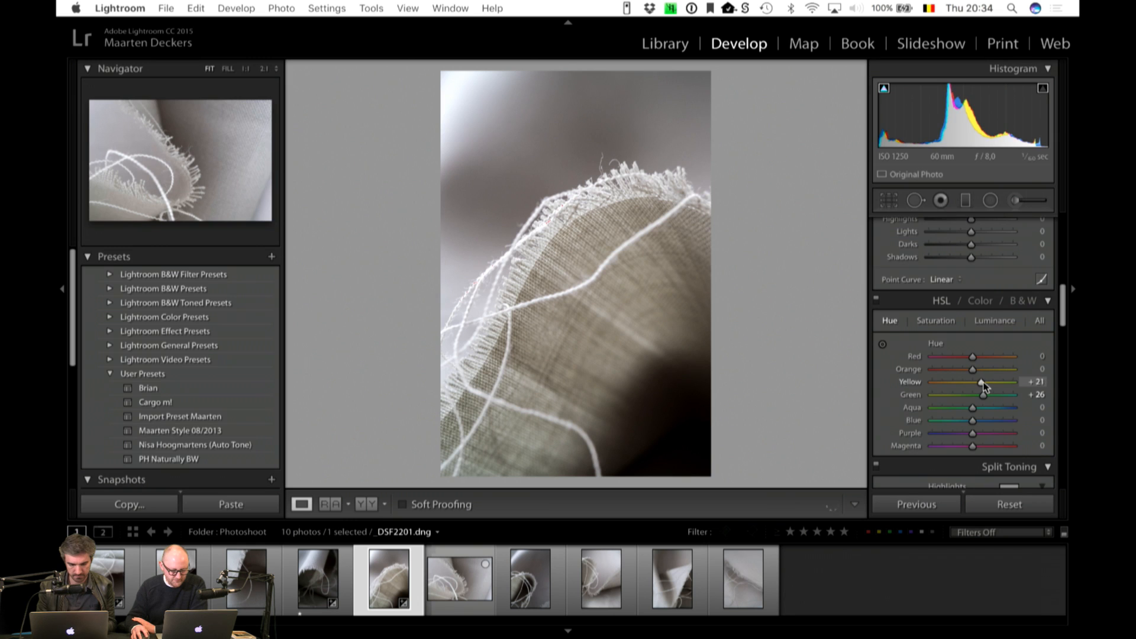
Step: Set the fifth photo's Whites to +34 and give it a one-star rating
scroll(1006, 408, up, 10)
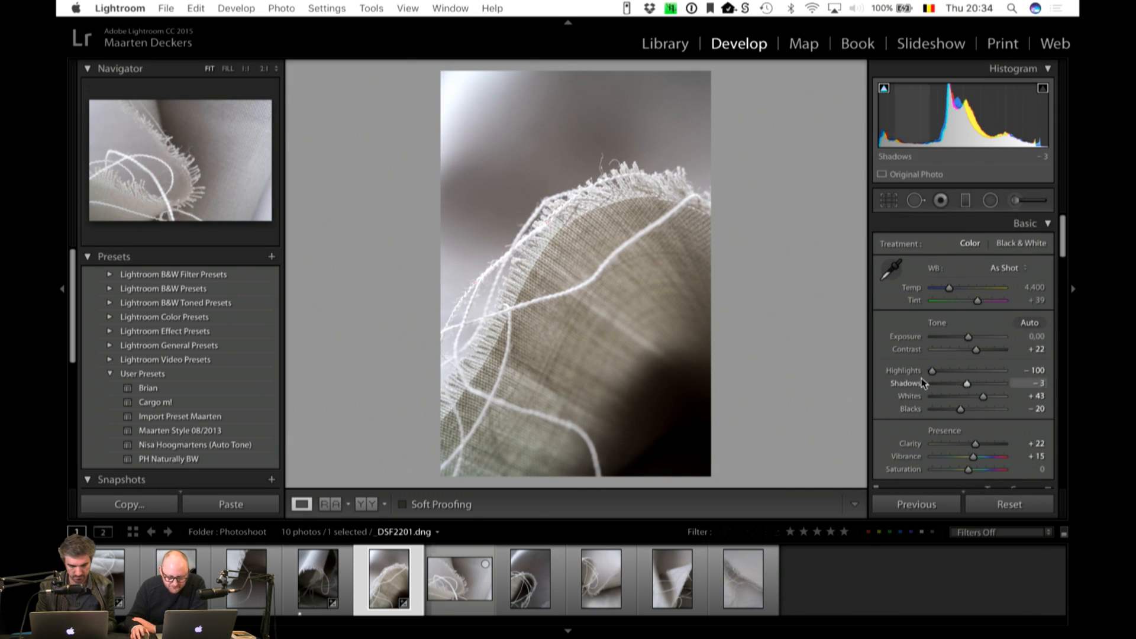
drag(984, 397, 979, 400)
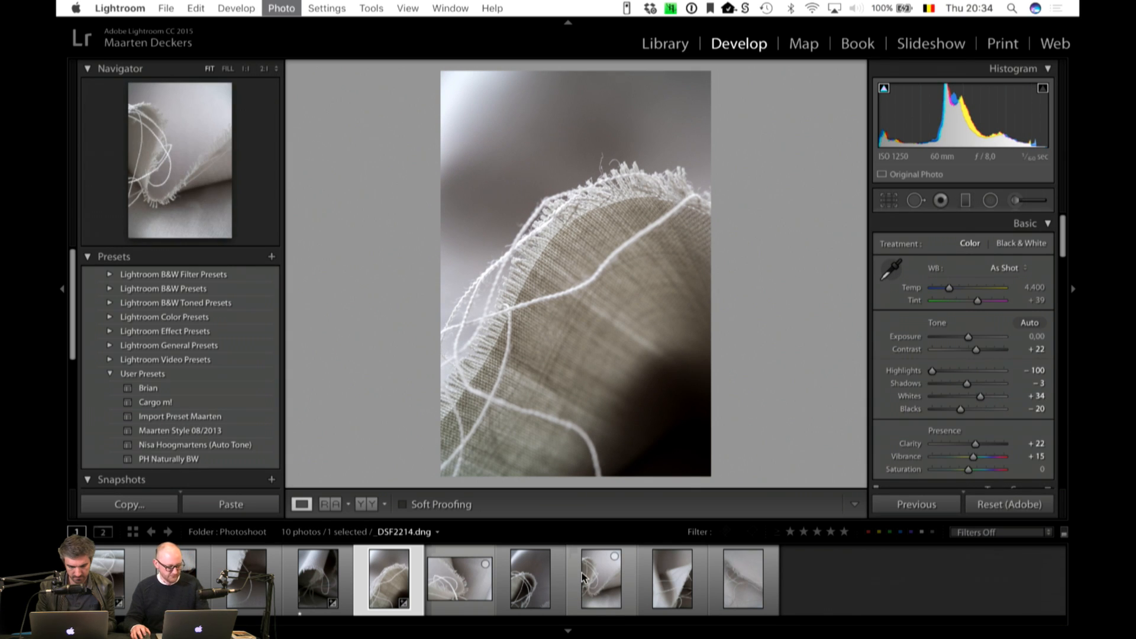
key(1)
Step: Apply automatic tone to the sixth photo, _DSF2201.dng, and set Highlights -60, Clarity +25 and Vibrance +13
click(473, 586)
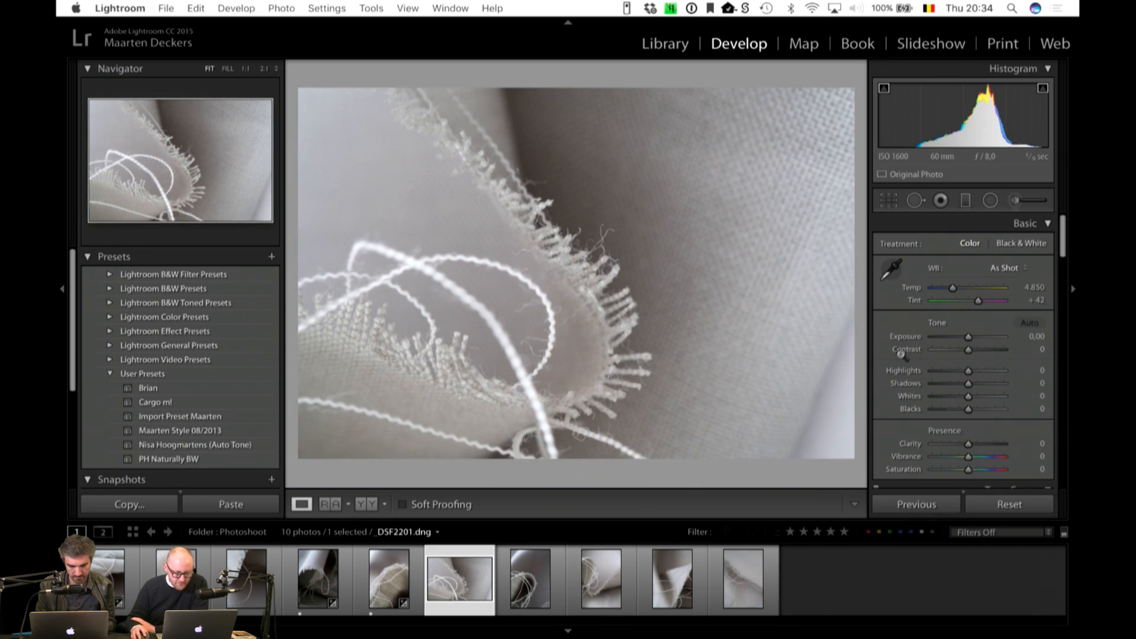
scroll(1030, 369, down, 1)
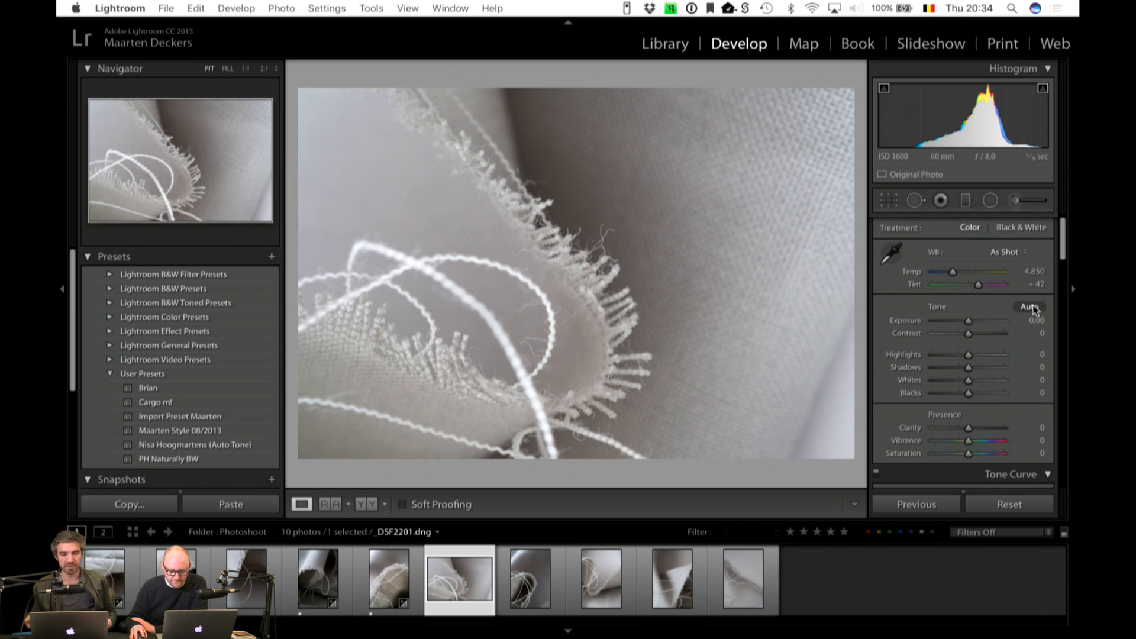
click(1029, 307)
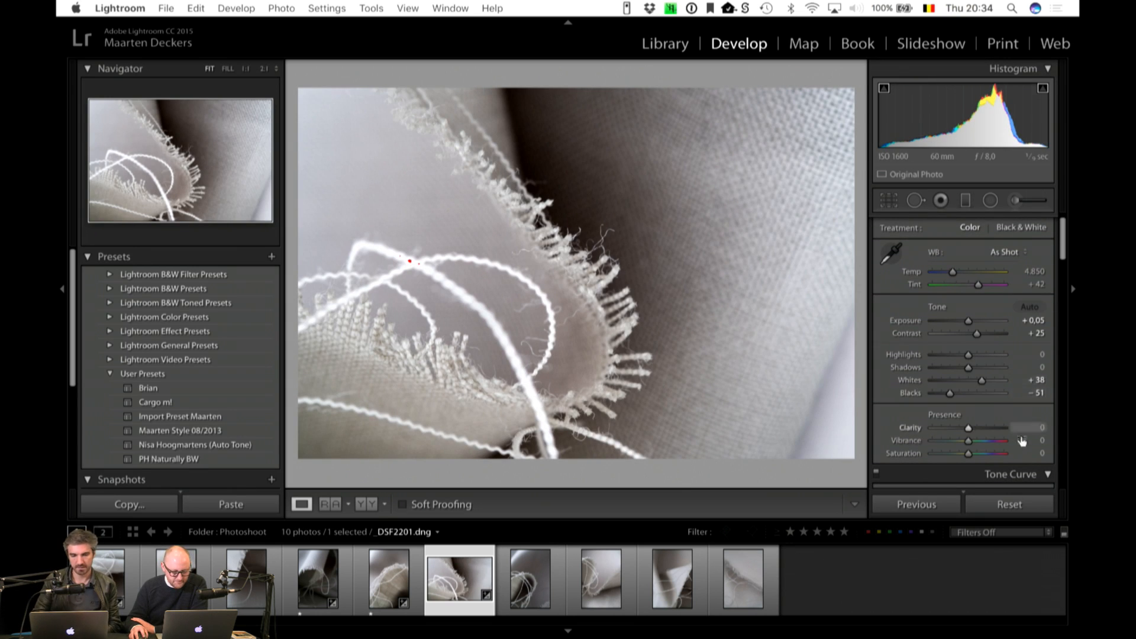
drag(970, 358, 980, 336)
scroll(1000, 405, down, 2)
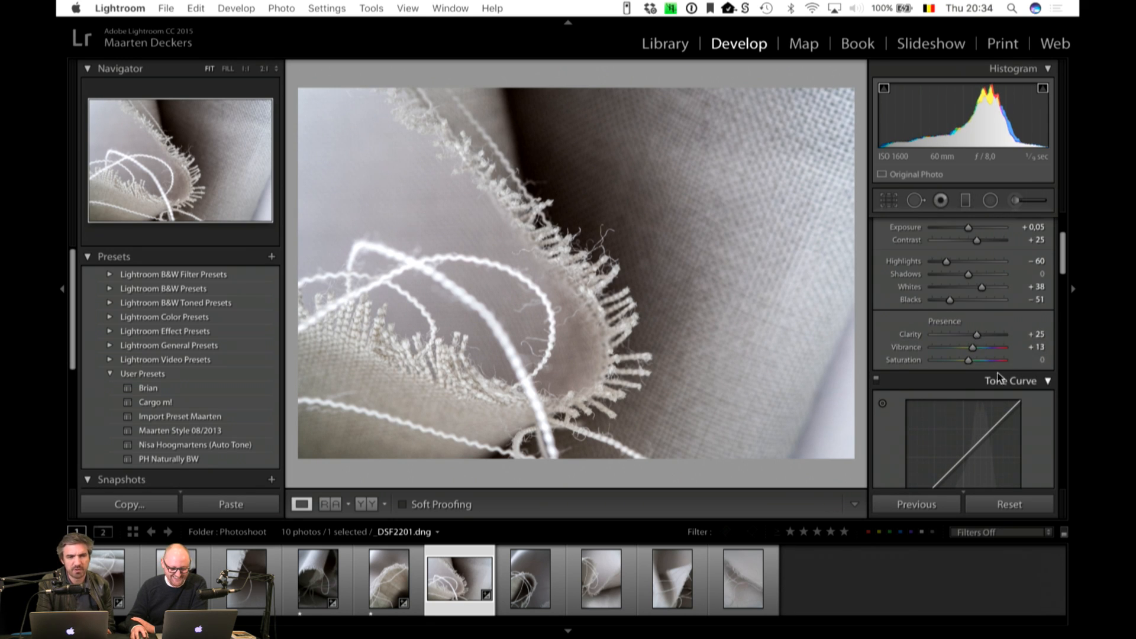
Step: Shift the hues of the sixth photo's greenish fabric with targeted adjustment to Orange +40 and Yellow +37, and finish the adjustment
scroll(912, 320, up, 1)
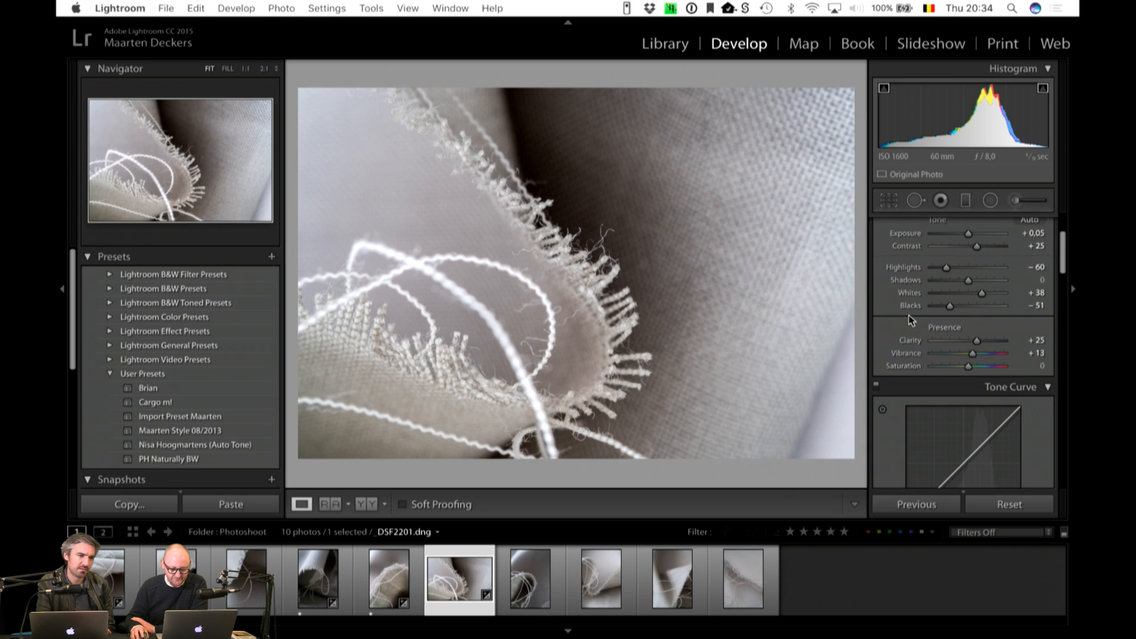
scroll(911, 320, down, 6)
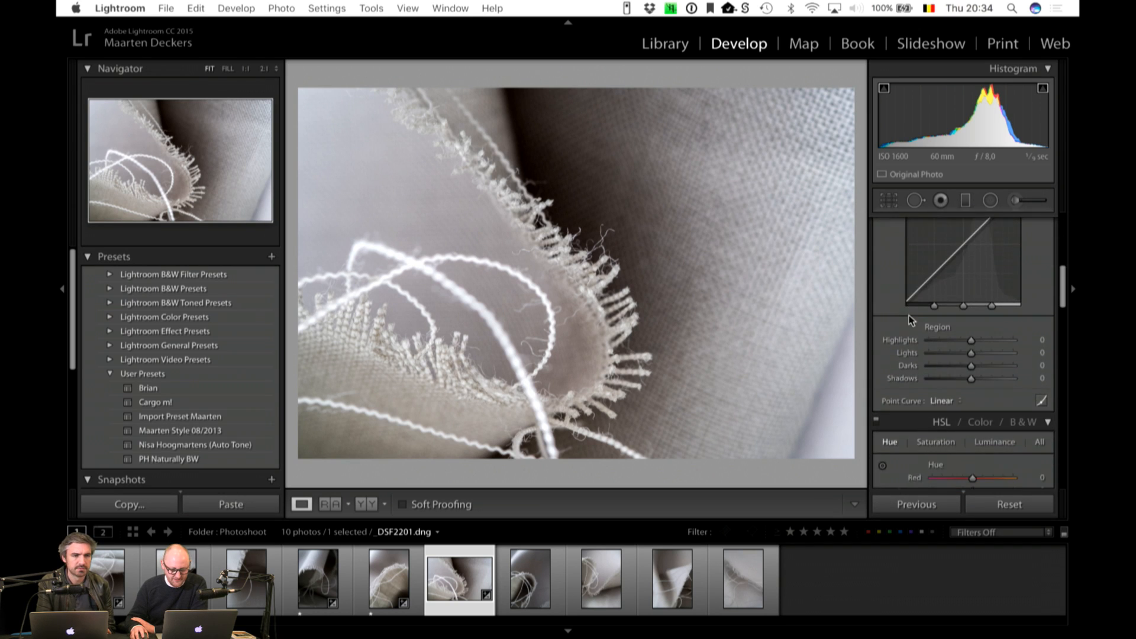
scroll(912, 319, down, 5)
click(881, 259)
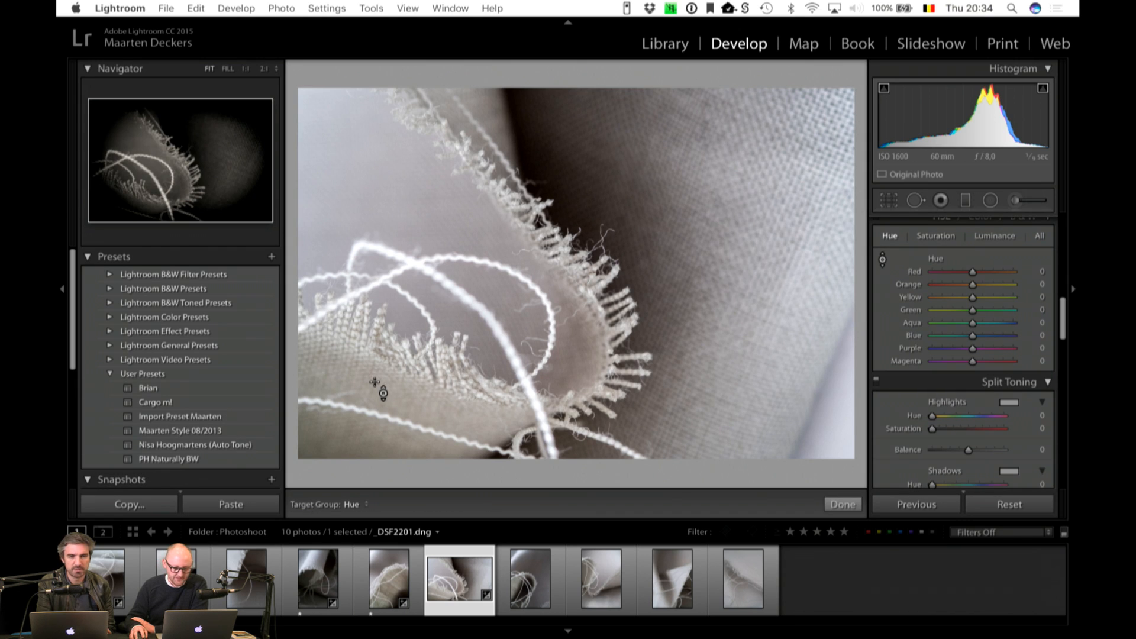
drag(374, 382, 375, 336)
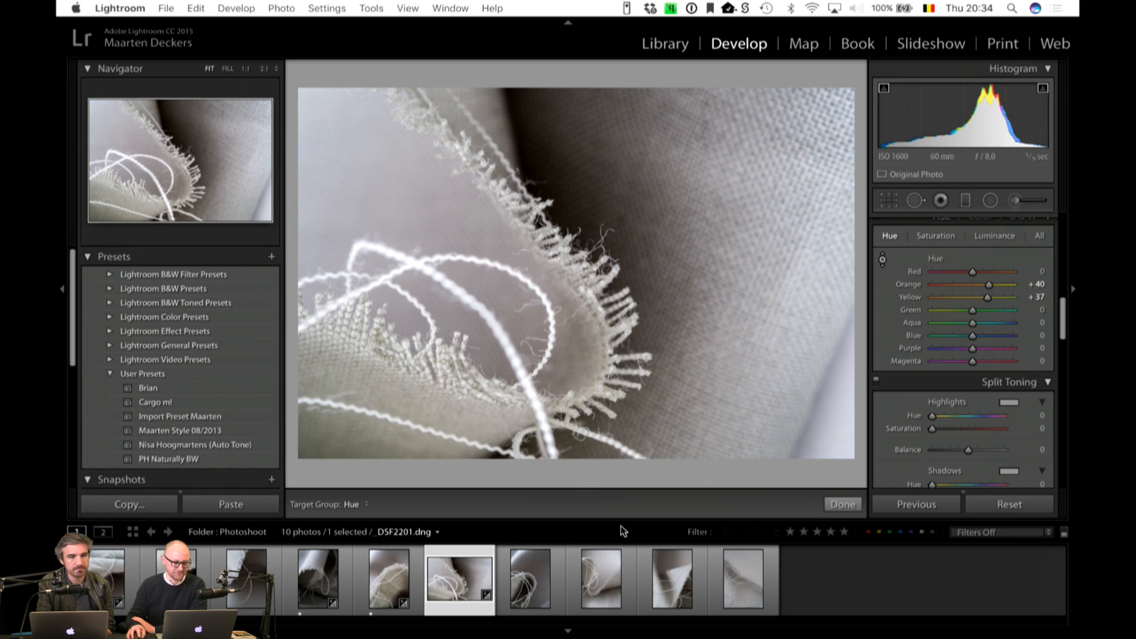
click(846, 504)
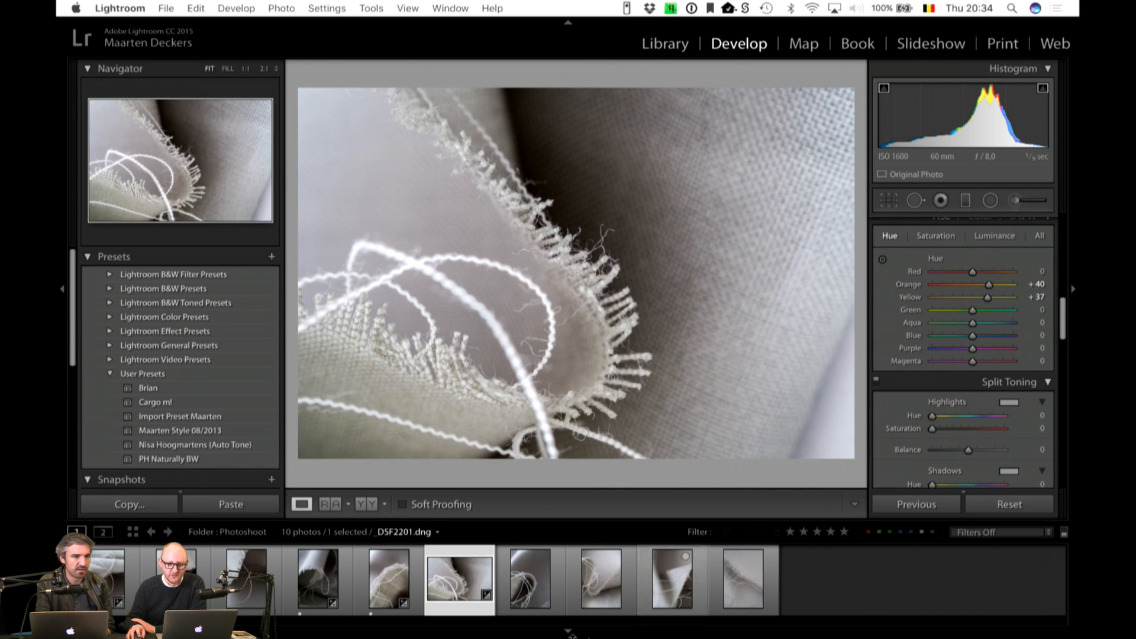
Step: Give the sixth photo a one-star rating and apply automatic tone to the seventh photo, _DSF2205.dng
key(shift)
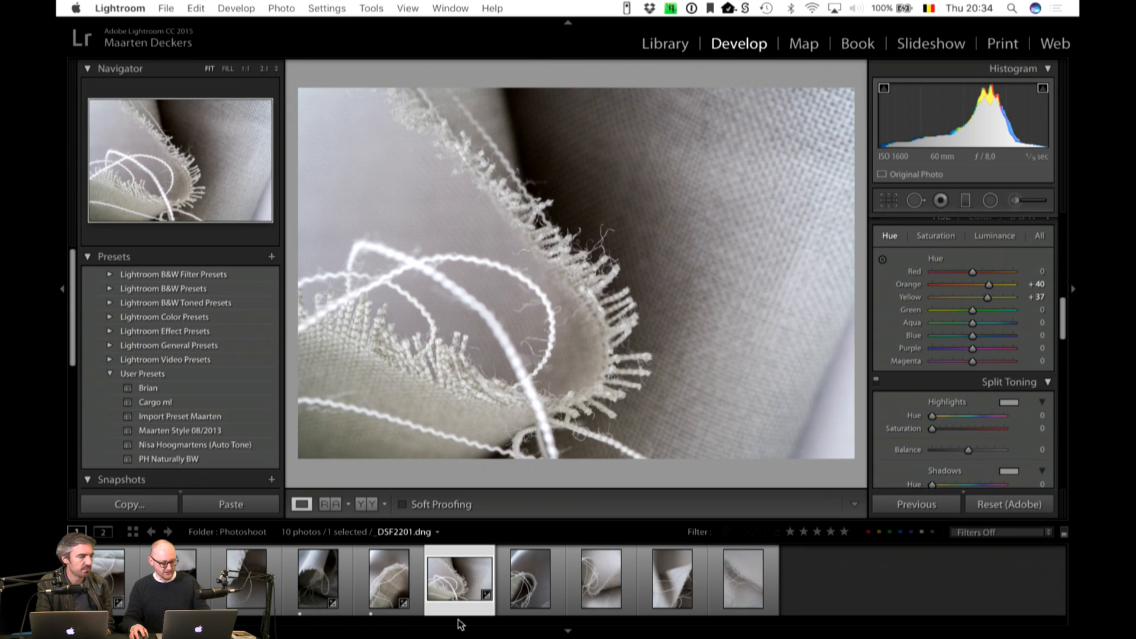
key(shift+1)
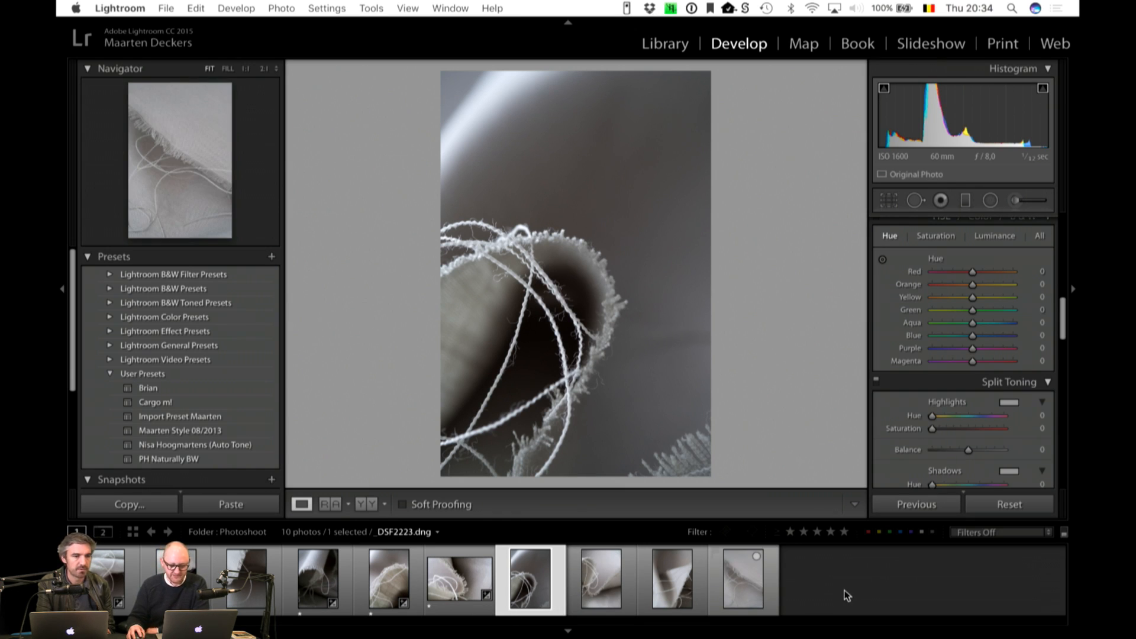
scroll(1013, 364, up, 5)
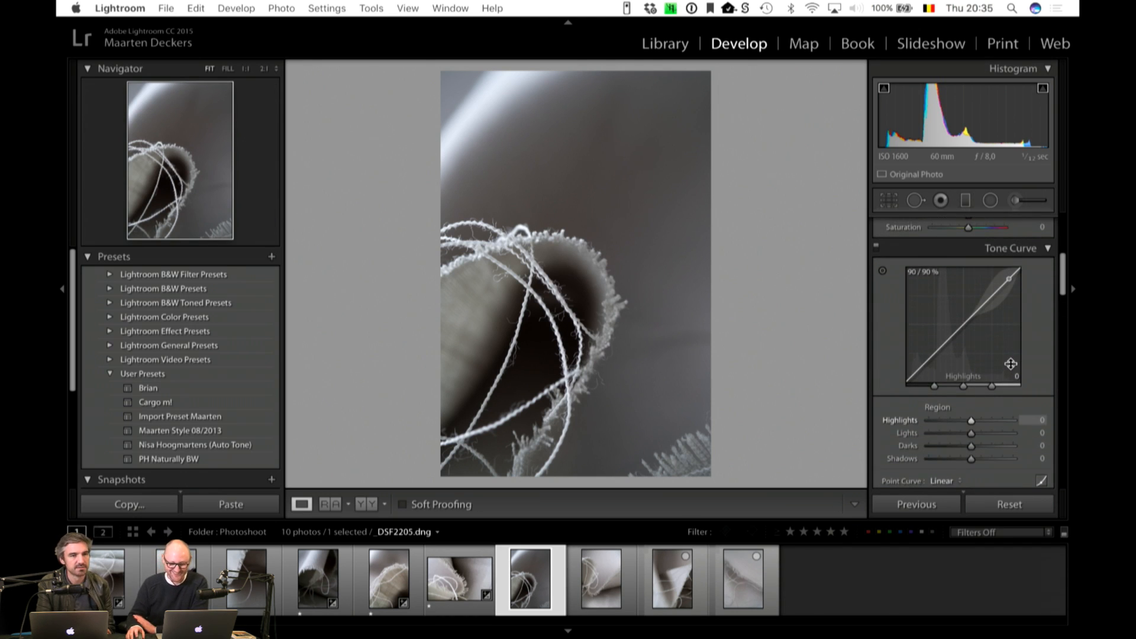
scroll(1012, 364, up, 5)
click(1028, 314)
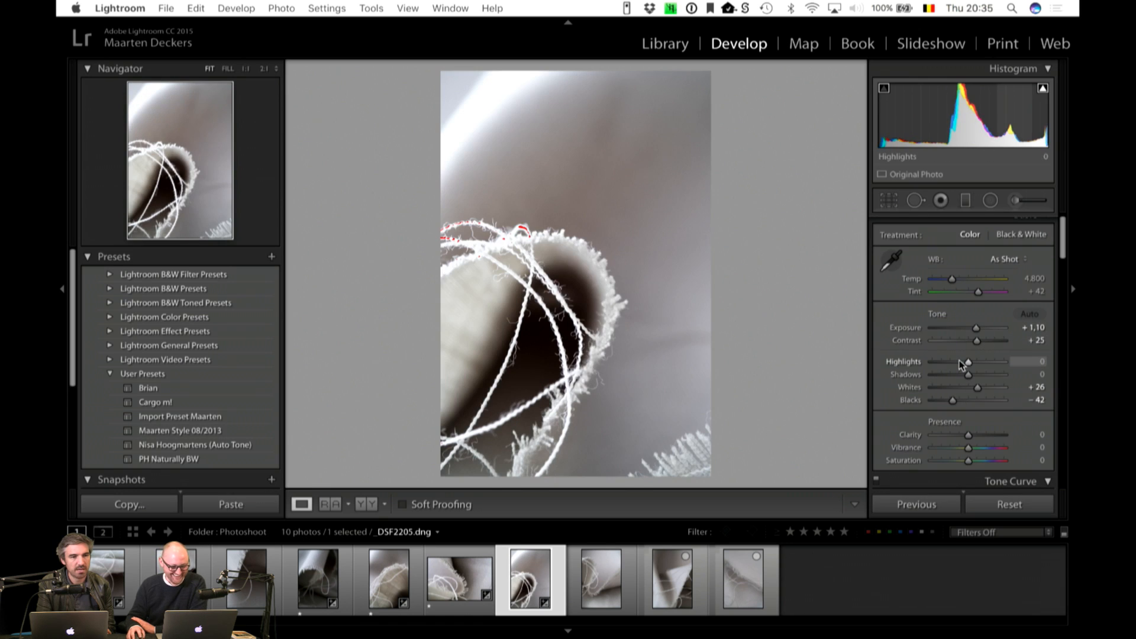
Step: Adjust the seventh photo with Highlights -100, Whites +8, Clarity +21 and Exposure +0.55
drag(970, 364, 917, 365)
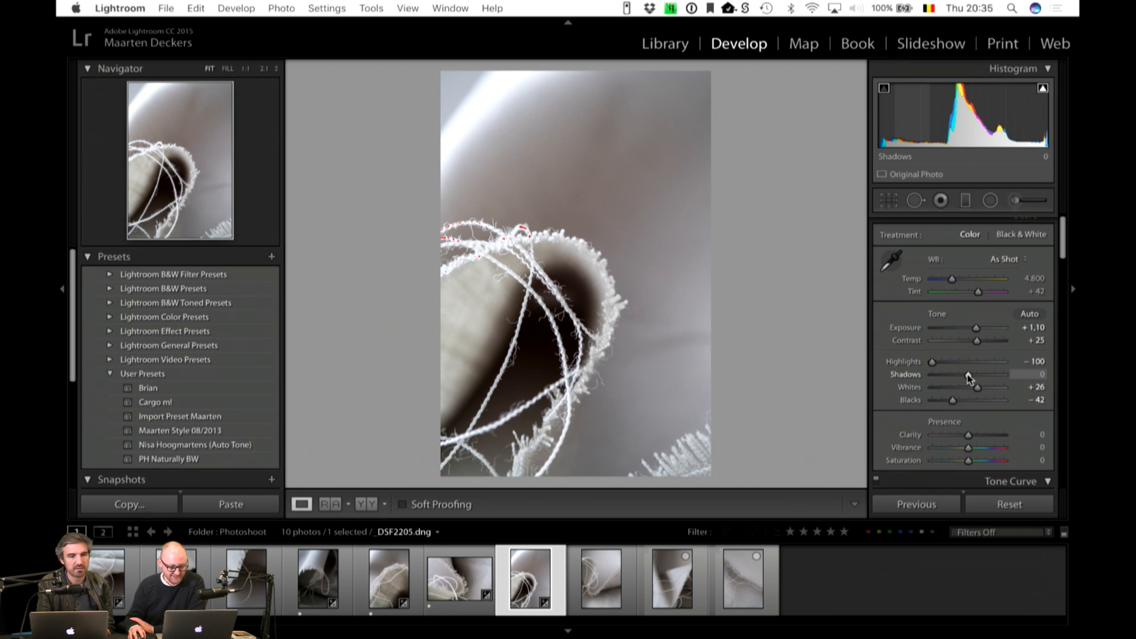
drag(976, 391, 971, 390)
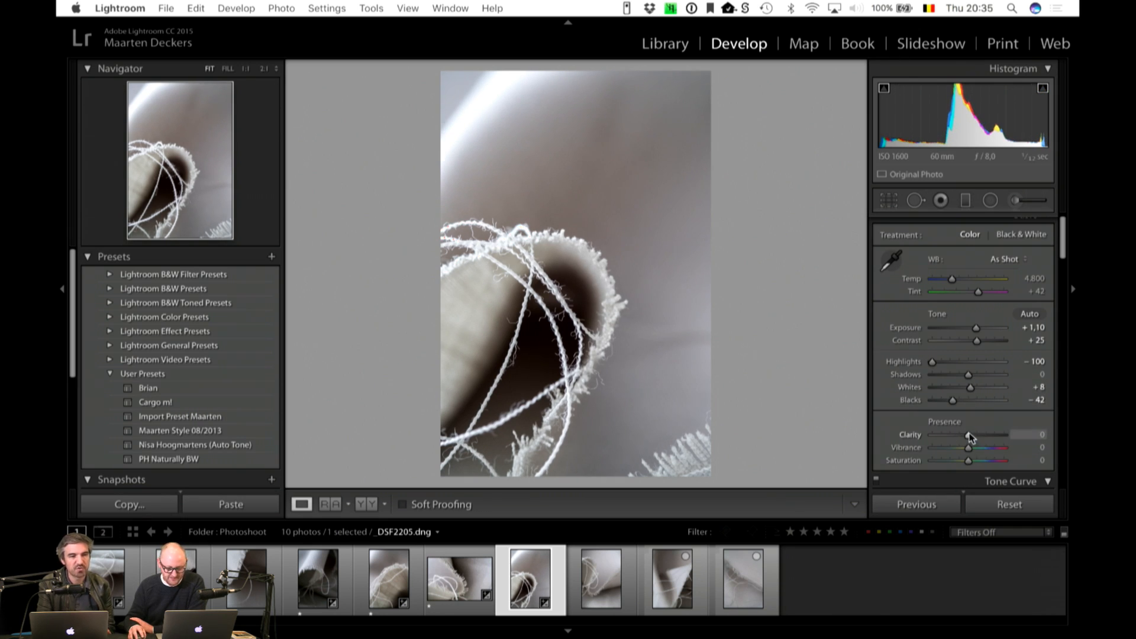
drag(975, 436, 977, 436)
drag(976, 330, 973, 331)
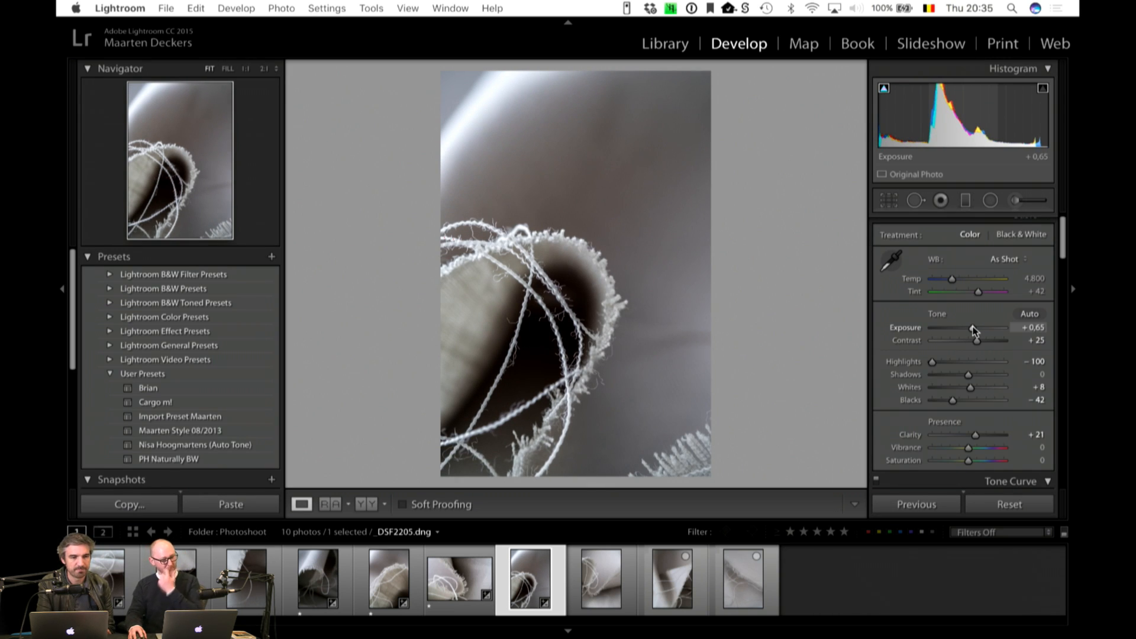
drag(972, 326, 971, 326)
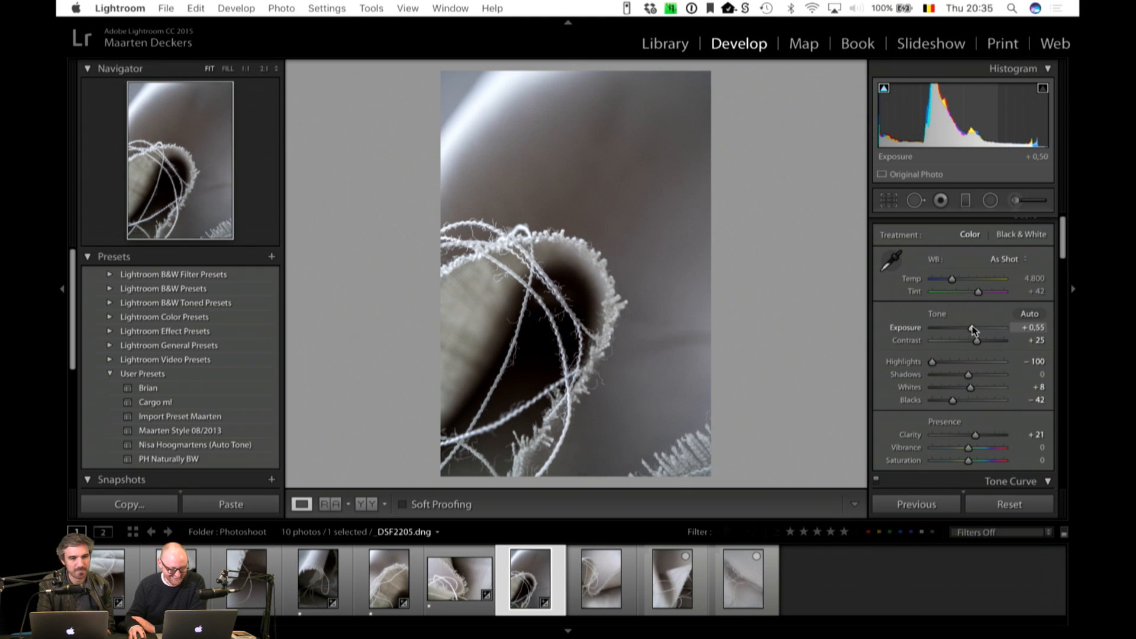
Step: Shift the seventh photo's hues to Yellow +41 and Green +27, using targeted adjustment on the light fabric
scroll(1014, 380, down, 6)
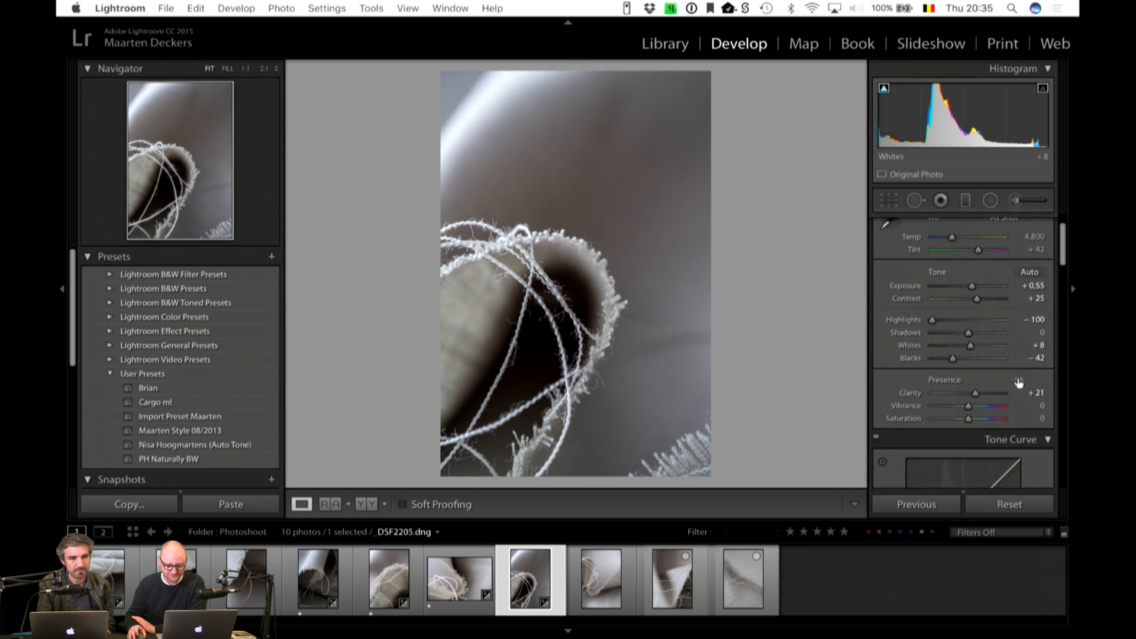
scroll(1019, 386, down, 5)
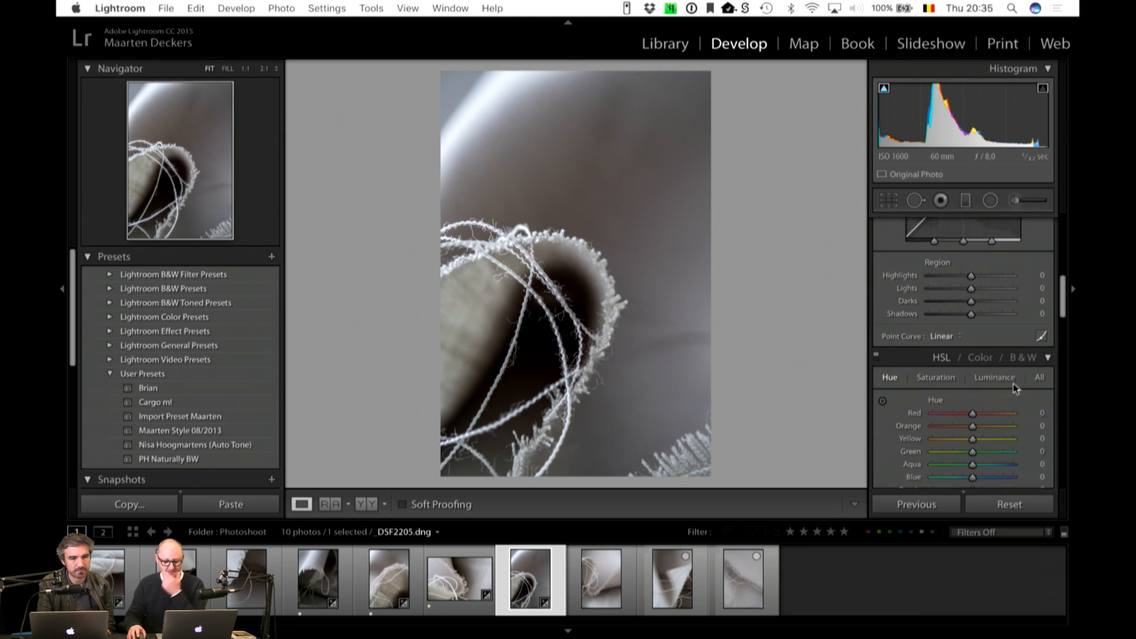
click(882, 400)
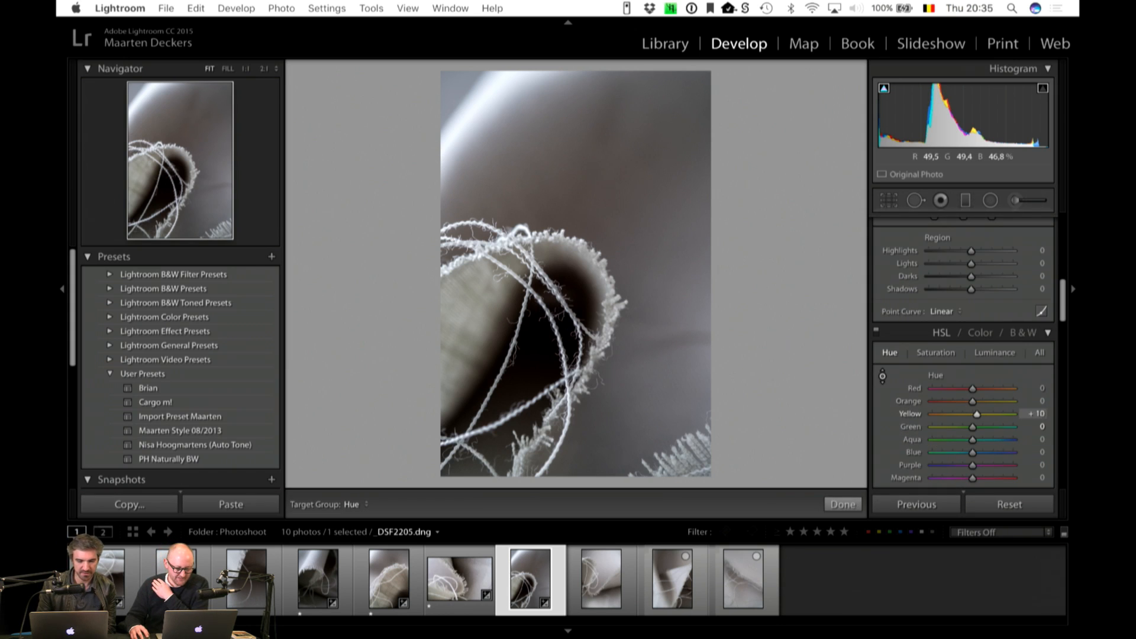
drag(473, 308, 474, 350)
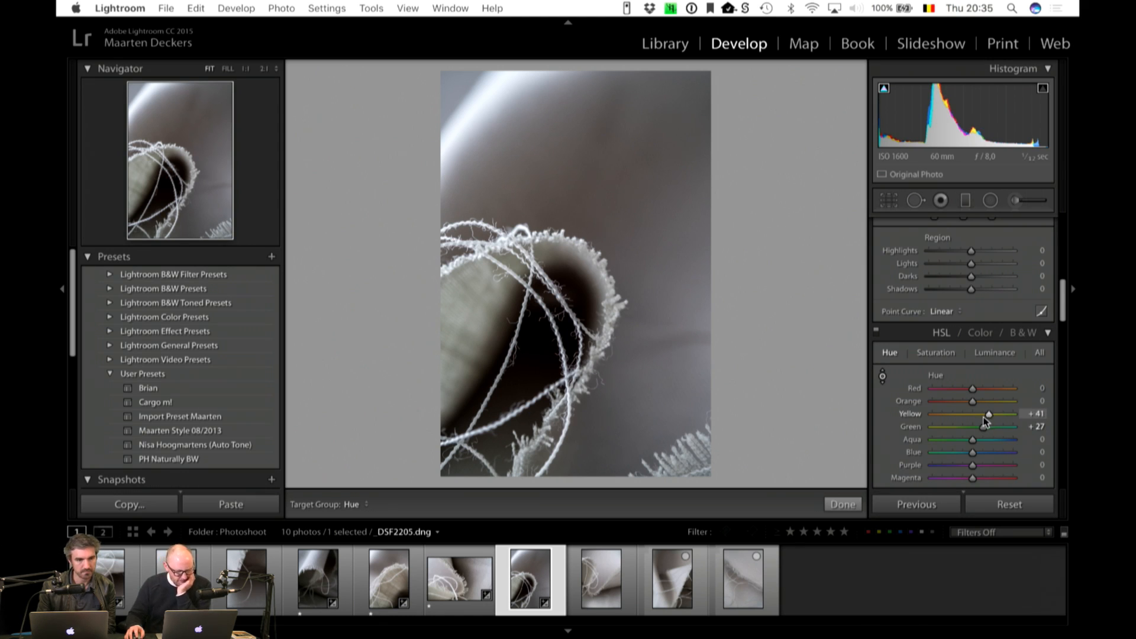
Step: Give the seventh photo a one-star rating and apply automatic tone to the eighth photo, _DSF2214.dng
key(shift+1)
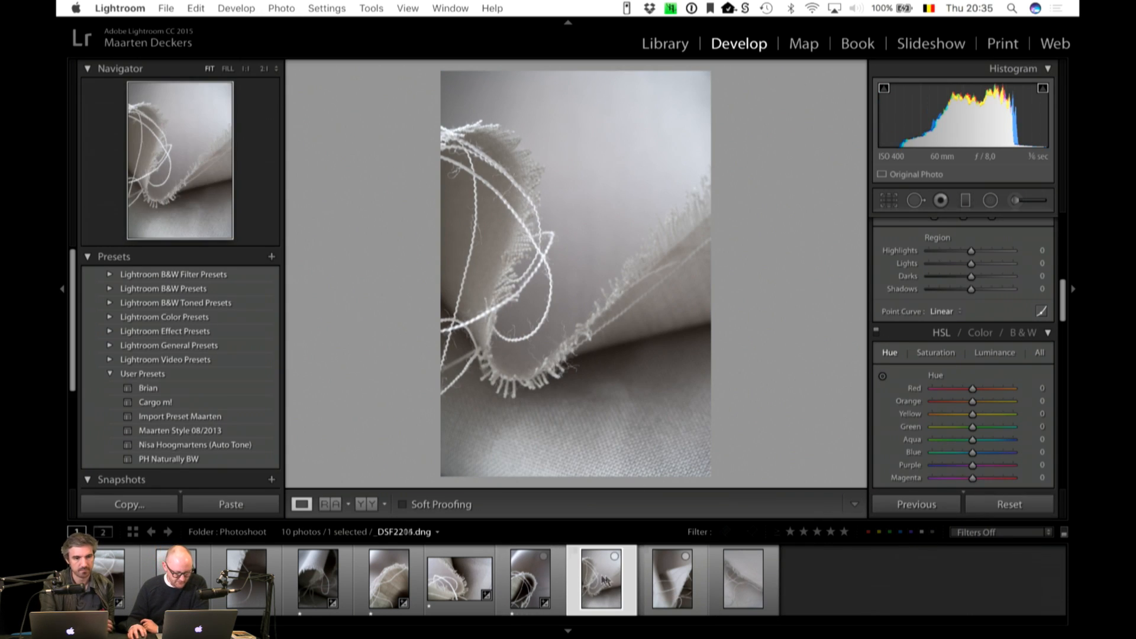
scroll(939, 370, up, 10)
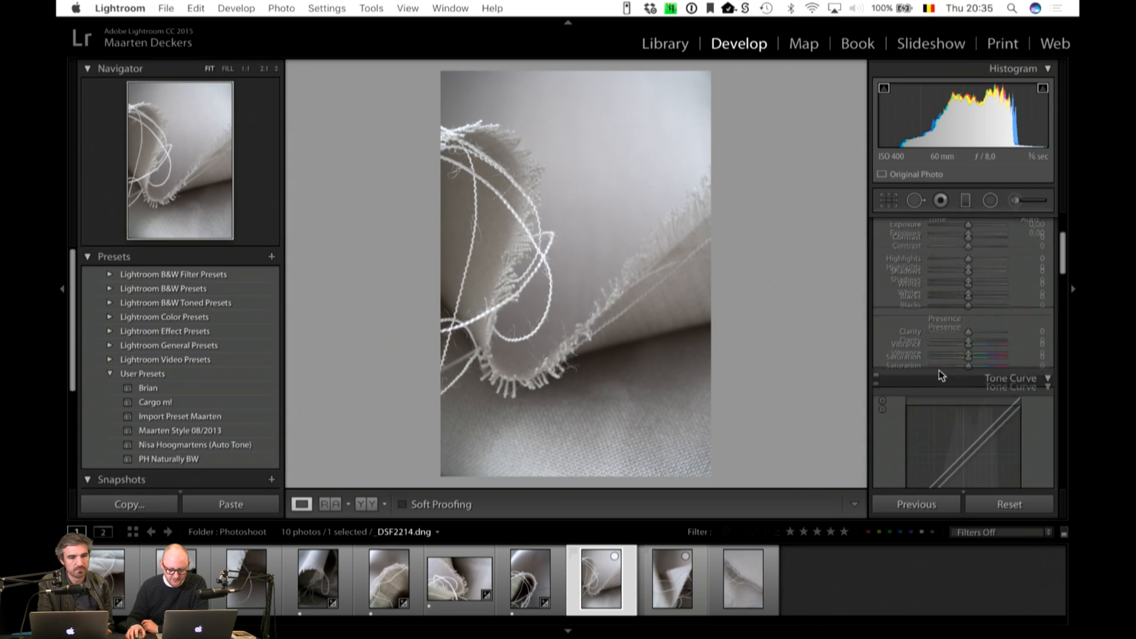
click(1030, 319)
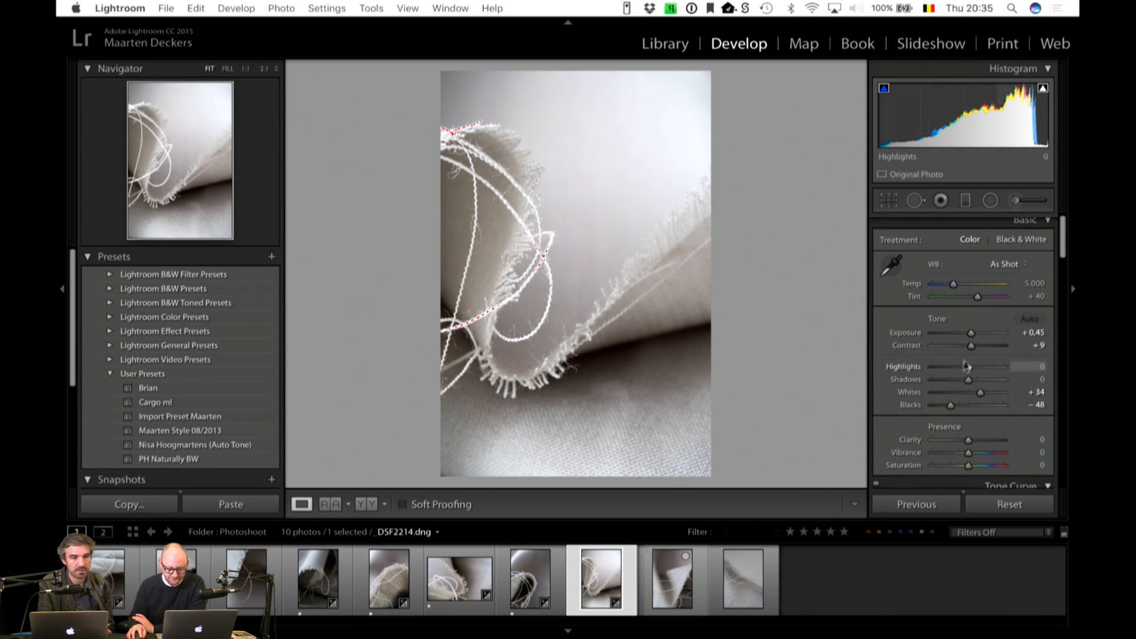
Step: Adjust the eighth photo with Highlights -100, Whites +19, Clarity +23, Vibrance +18, Blacks -55 and Exposure +0.25
drag(954, 373, 883, 368)
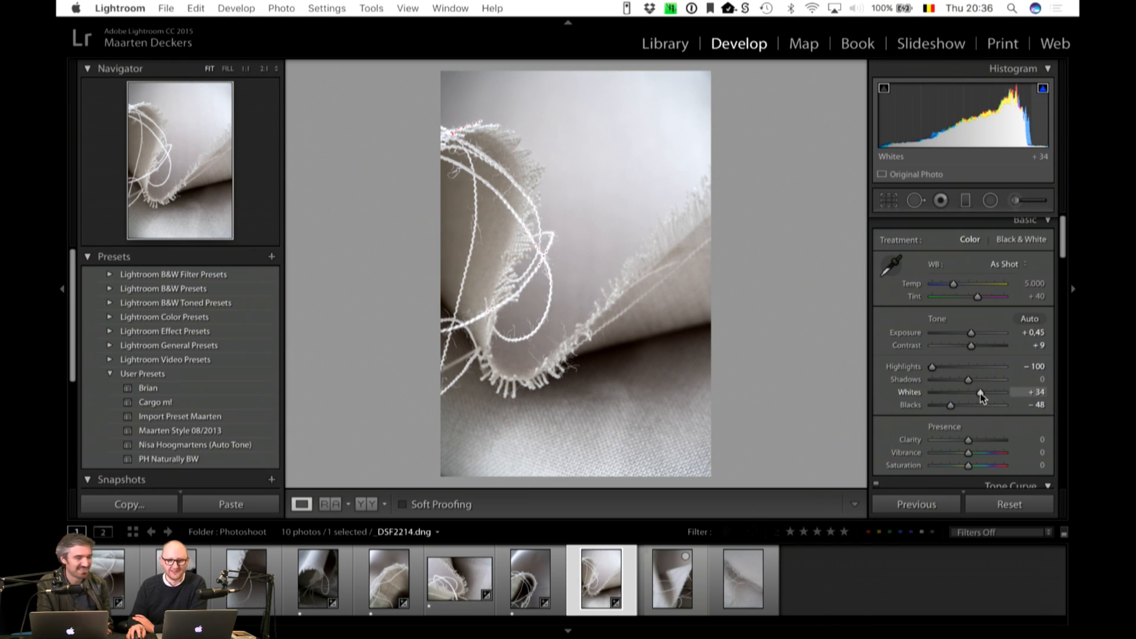
drag(980, 396, 974, 393)
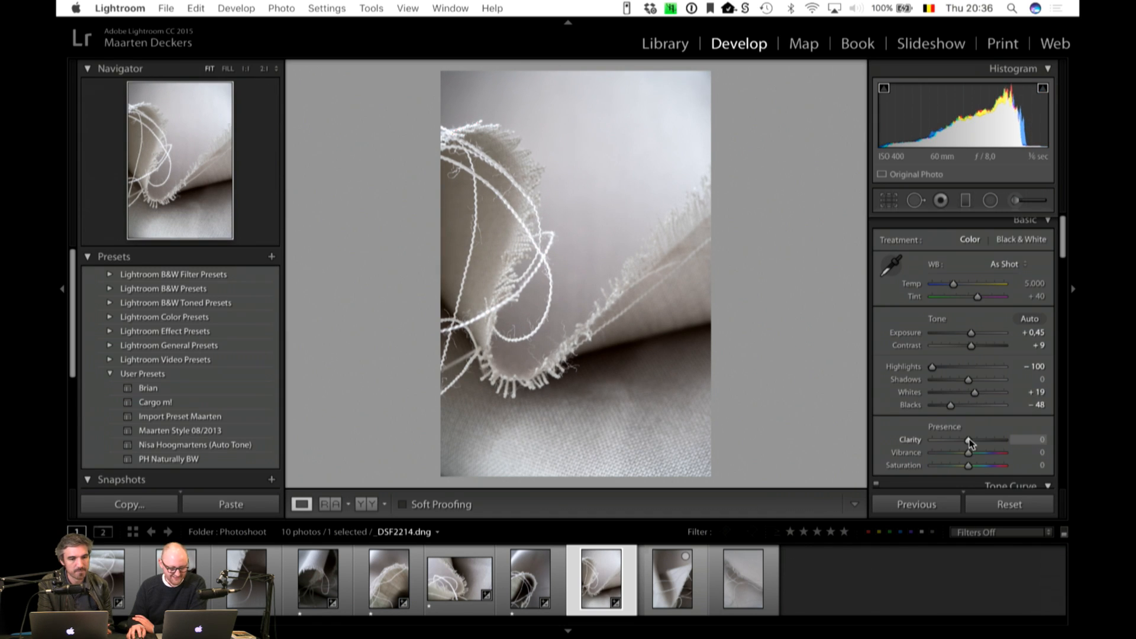
drag(969, 439, 978, 439)
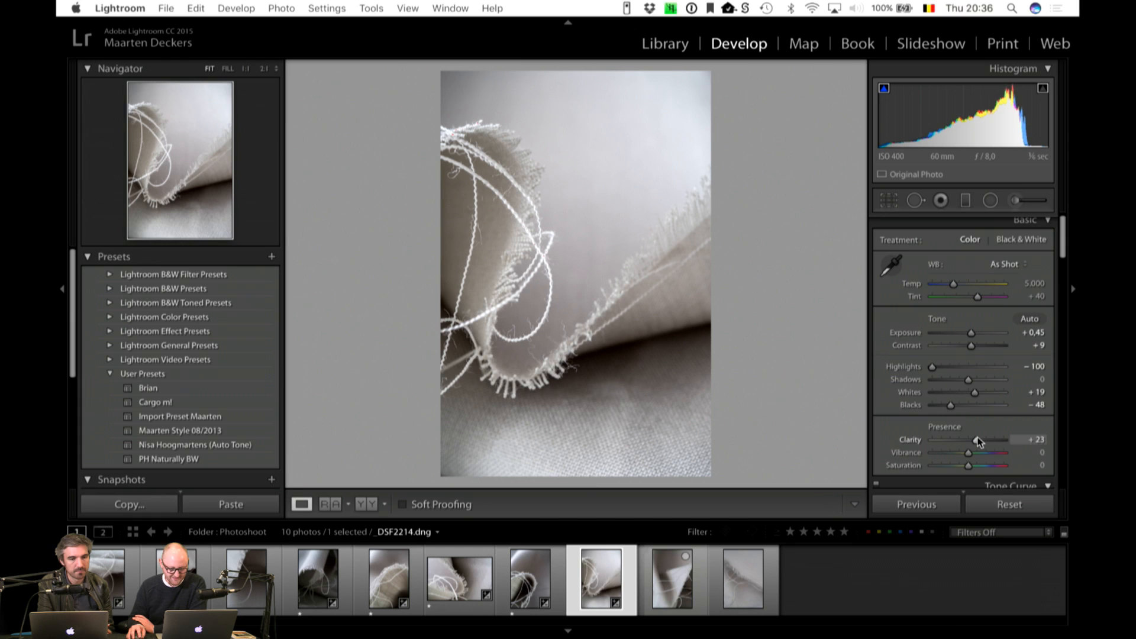
drag(975, 455, 977, 455)
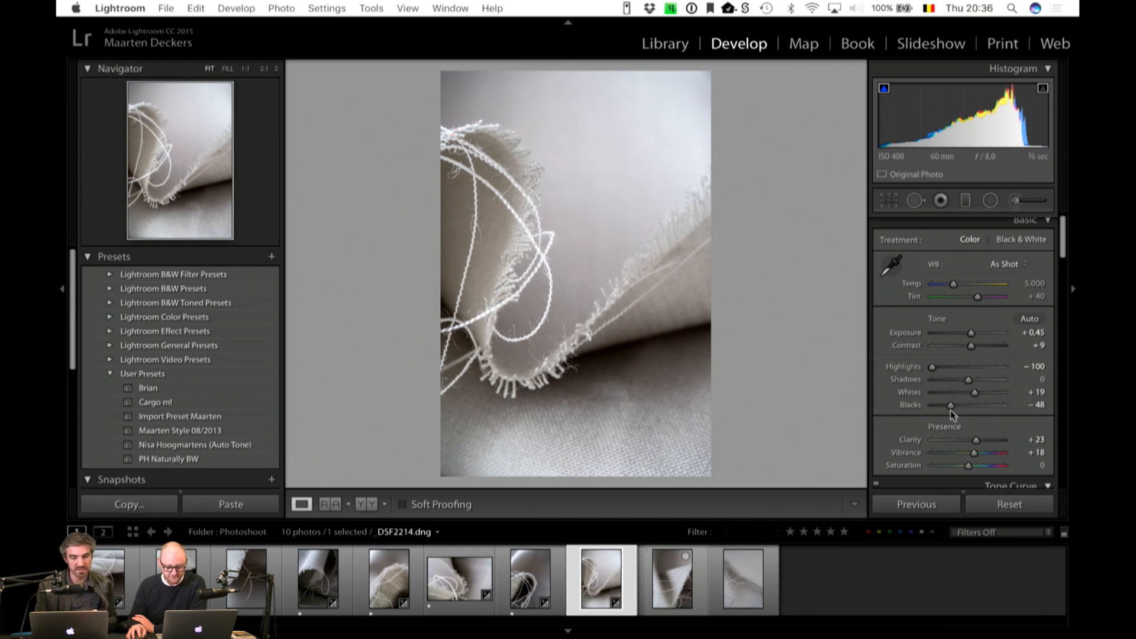
drag(950, 406, 949, 405)
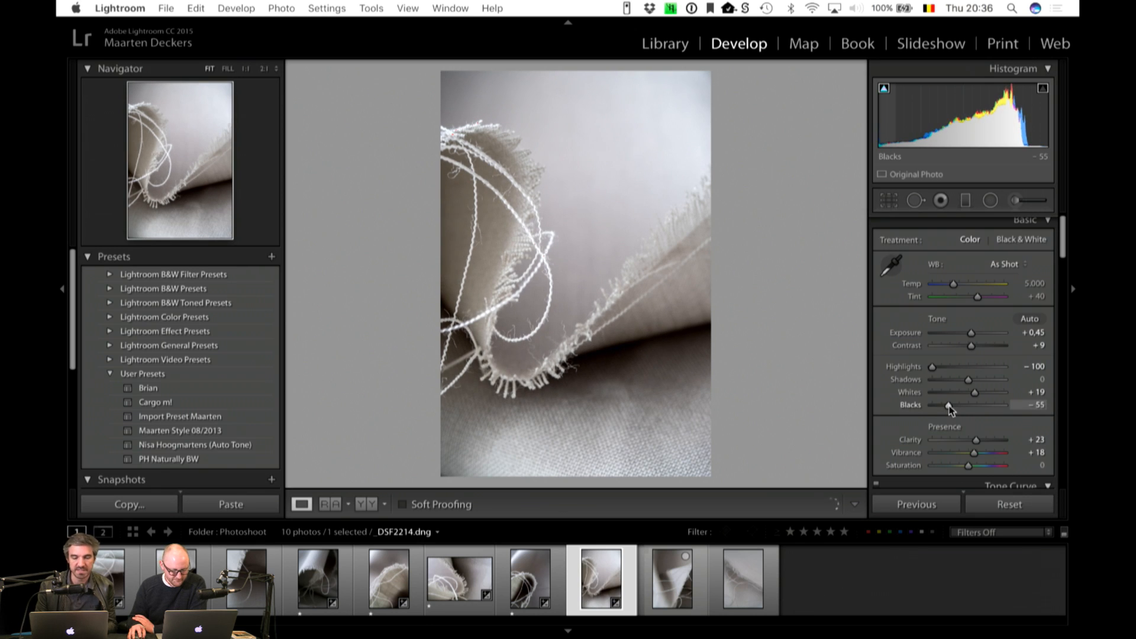
drag(972, 335, 970, 335)
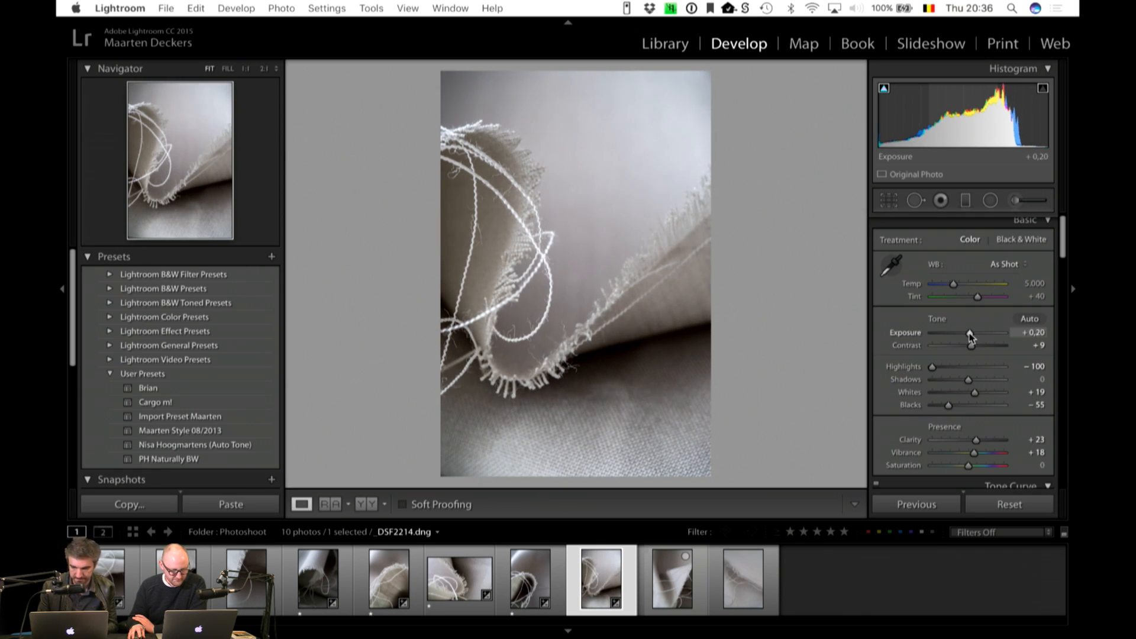
Step: Brighten the eighth photo's edges with a post-crop vignetting amount of +12 in Highlight Priority style
scroll(994, 403, down, 15)
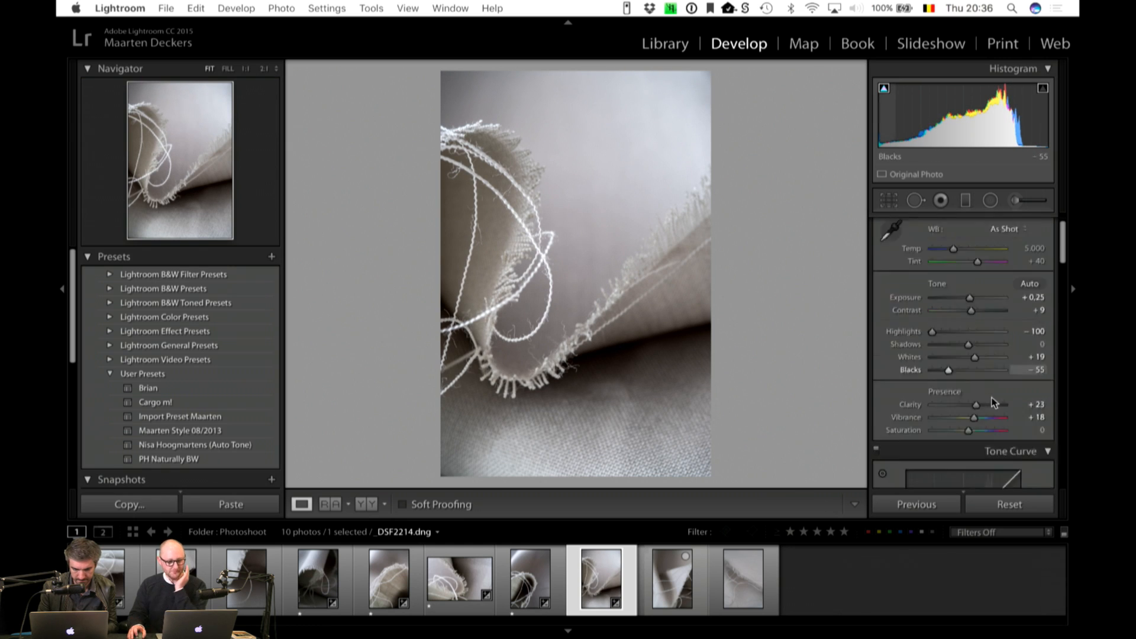
scroll(995, 402, down, 15)
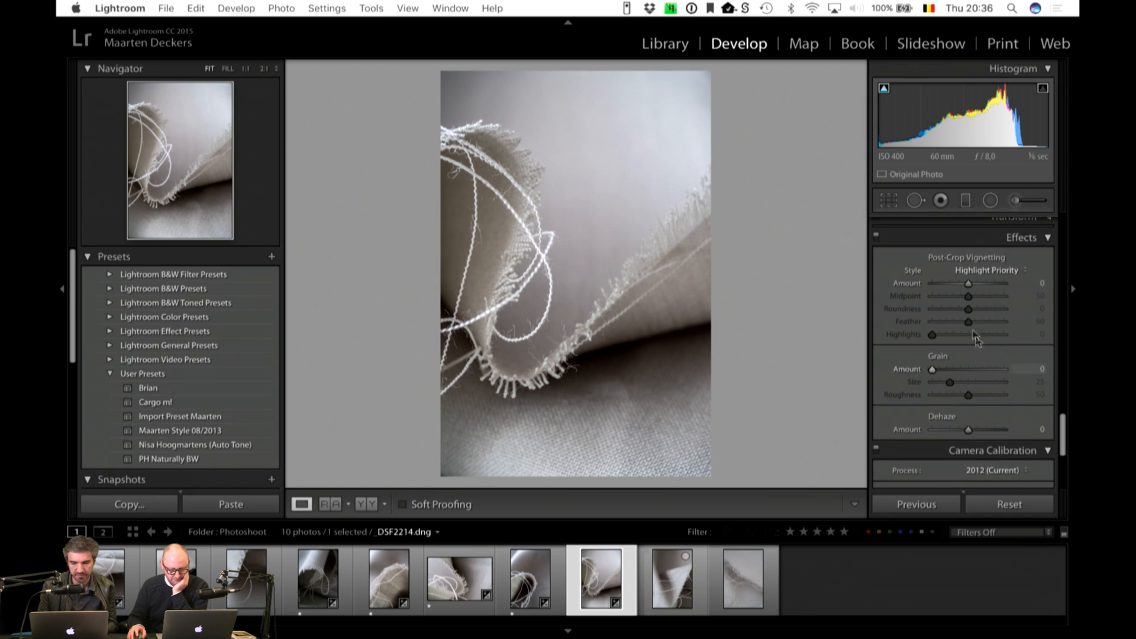
drag(969, 289, 975, 288)
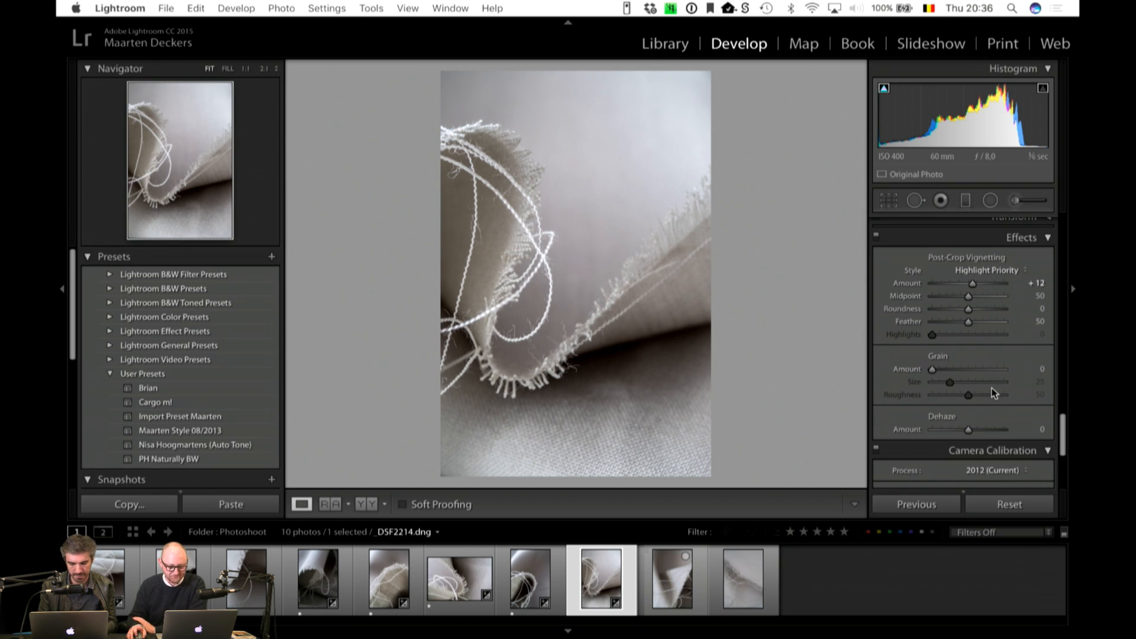
scroll(991, 393, up, 10)
scroll(991, 393, up, 8)
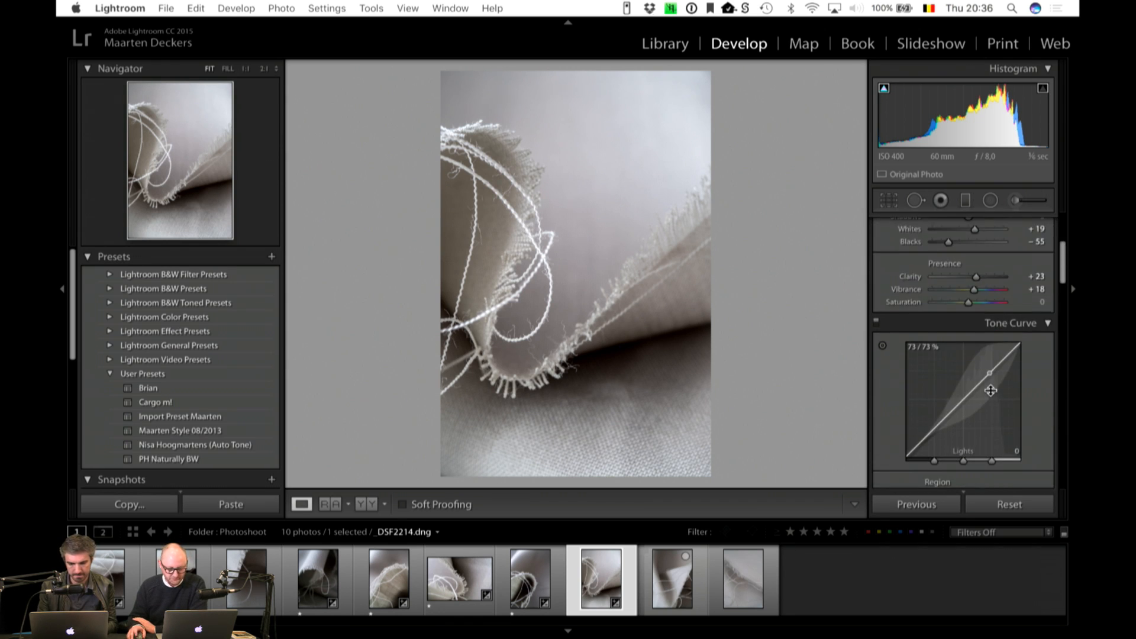
scroll(991, 391, down, 3)
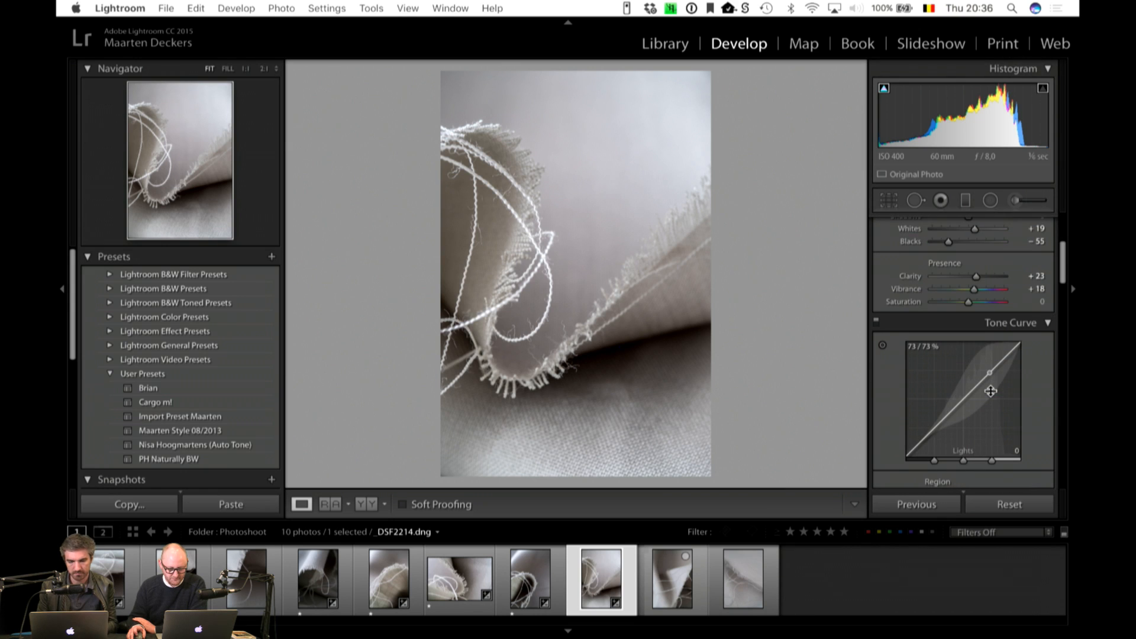
scroll(989, 391, down, 8)
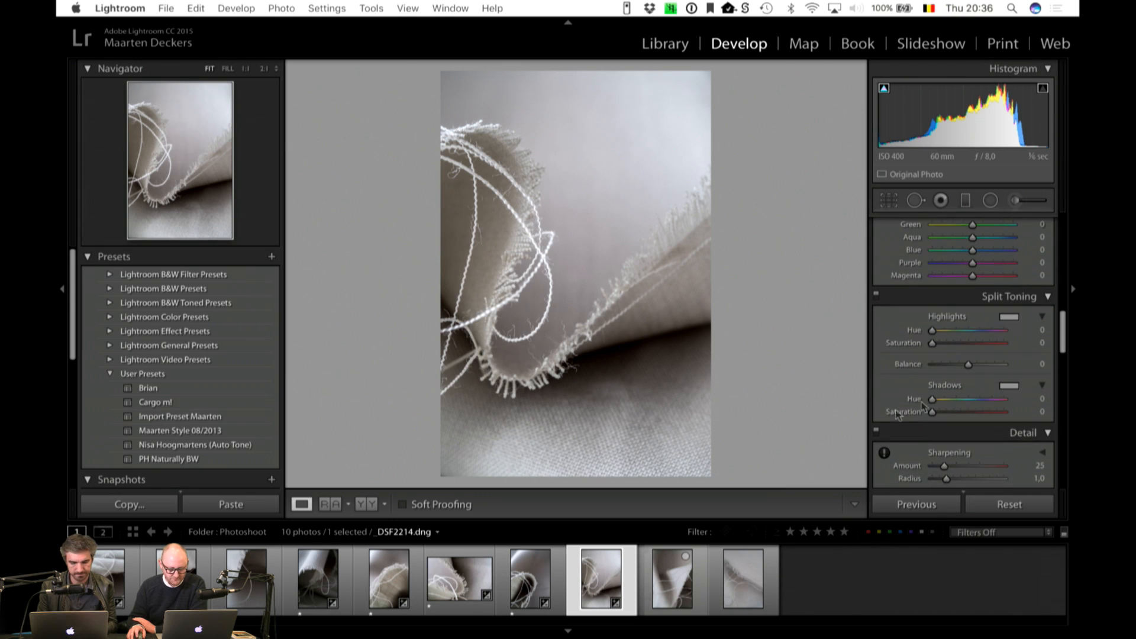
Step: Give the eighth photo a one-star rating and apply automatic tone to the ninth photo, _DSF2219.dng
key(shift+1)
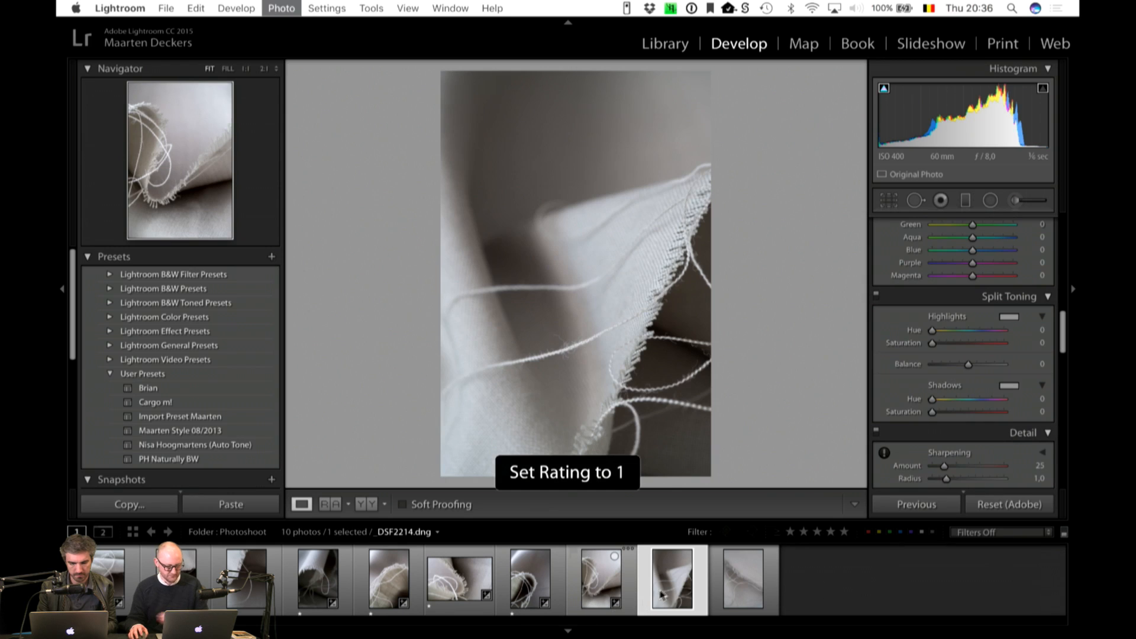
click(749, 599)
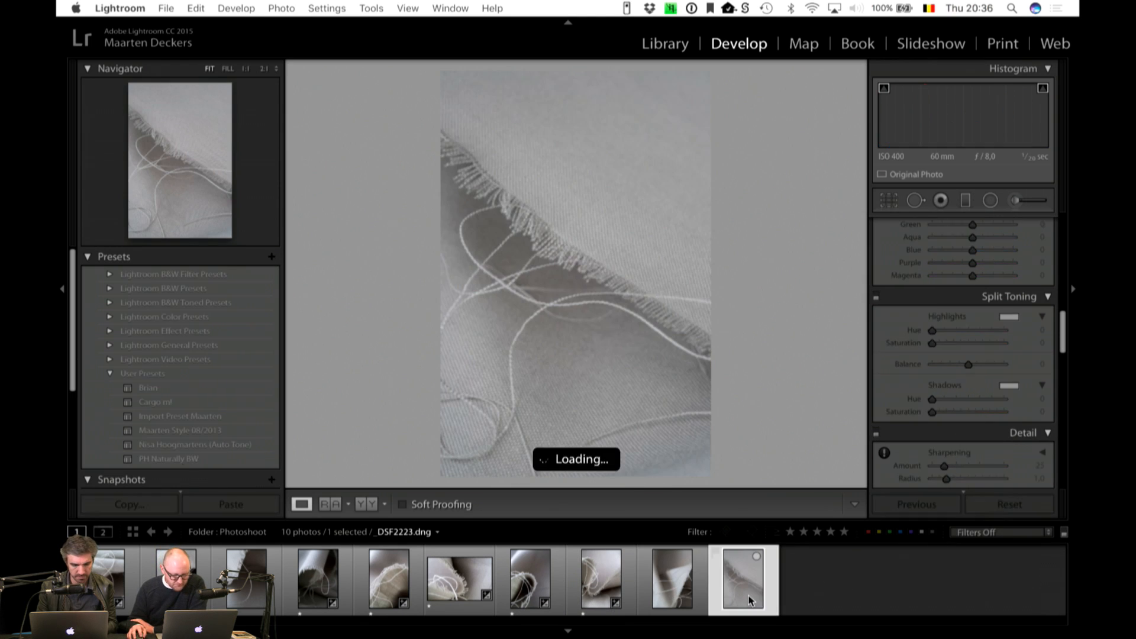
click(674, 592)
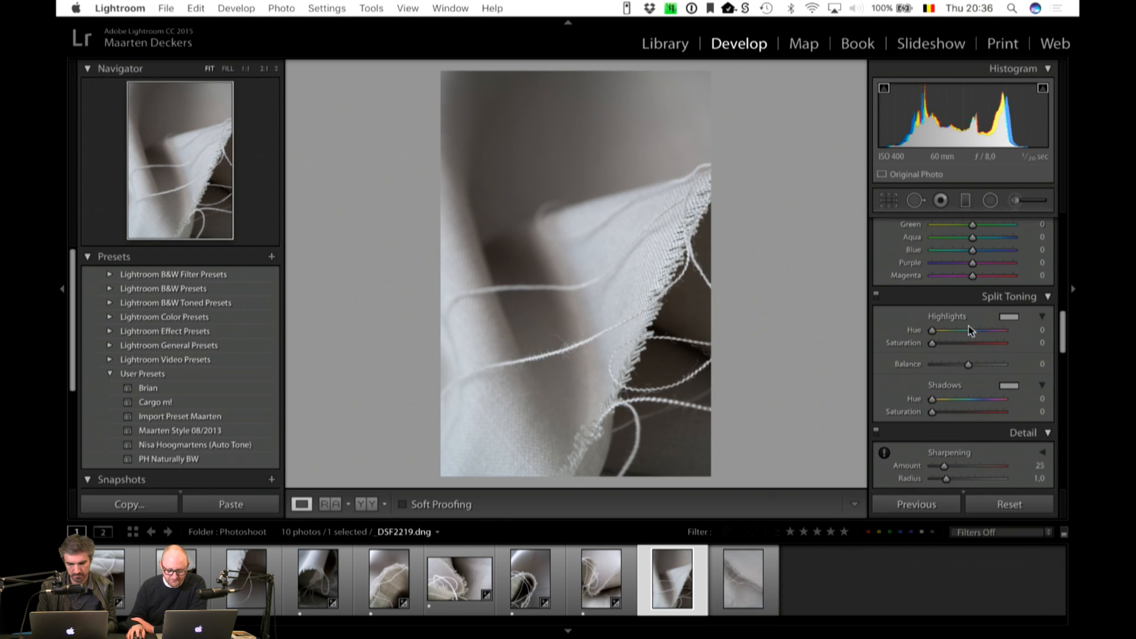
scroll(970, 330, up, 10)
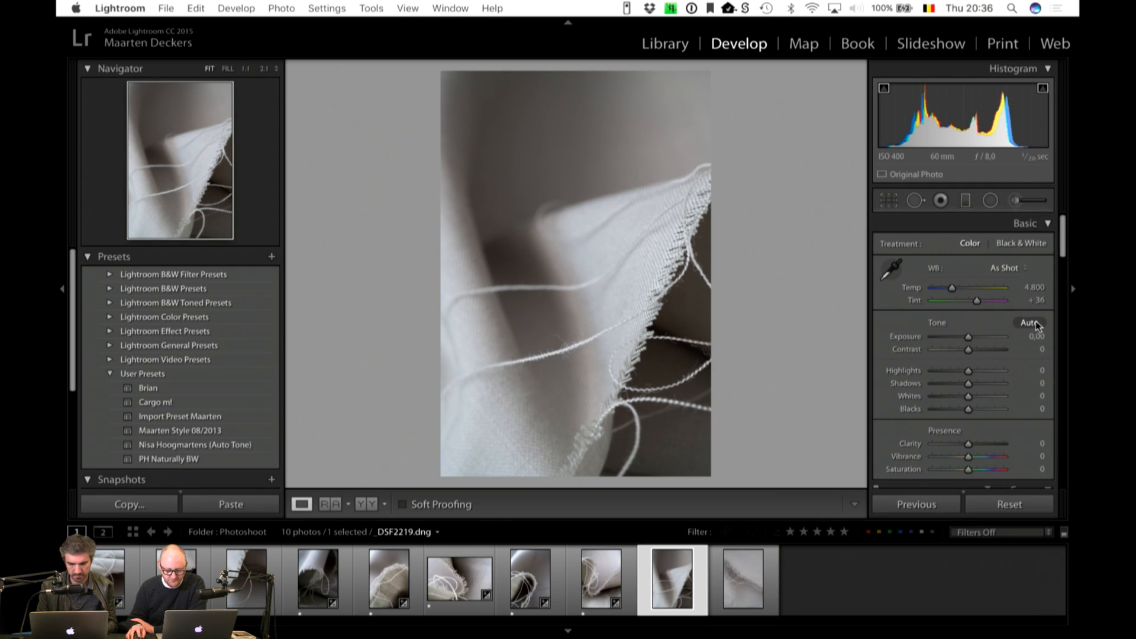
click(1030, 323)
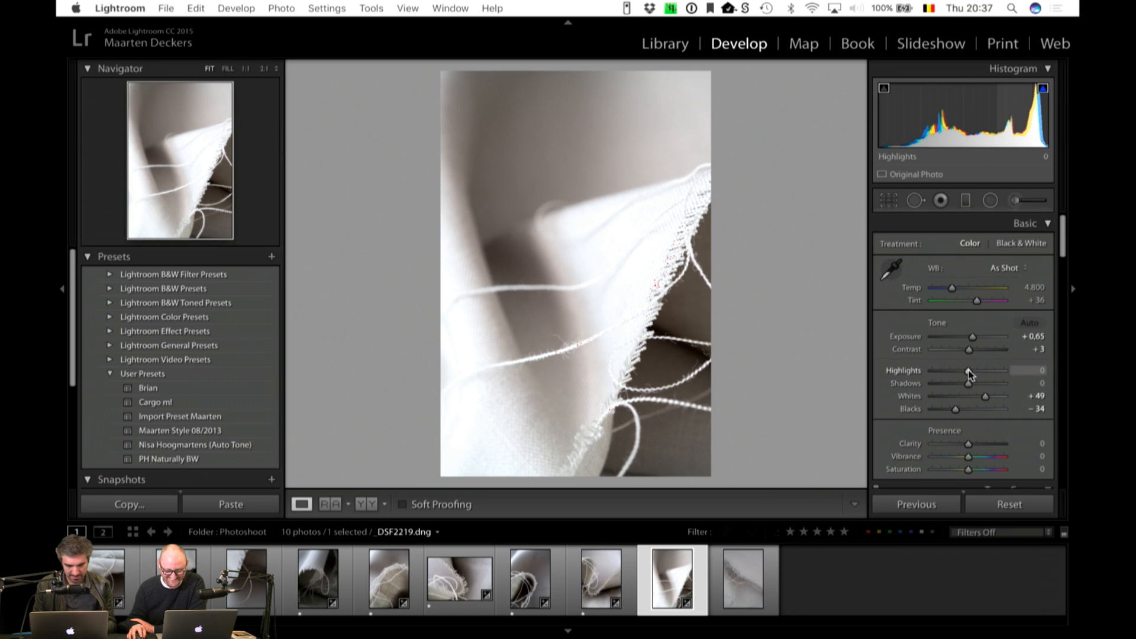
Step: Adjust the ninth photo with Highlights -100, Clarity +26, Whites +29 and Vibrance +20
drag(968, 371, 930, 377)
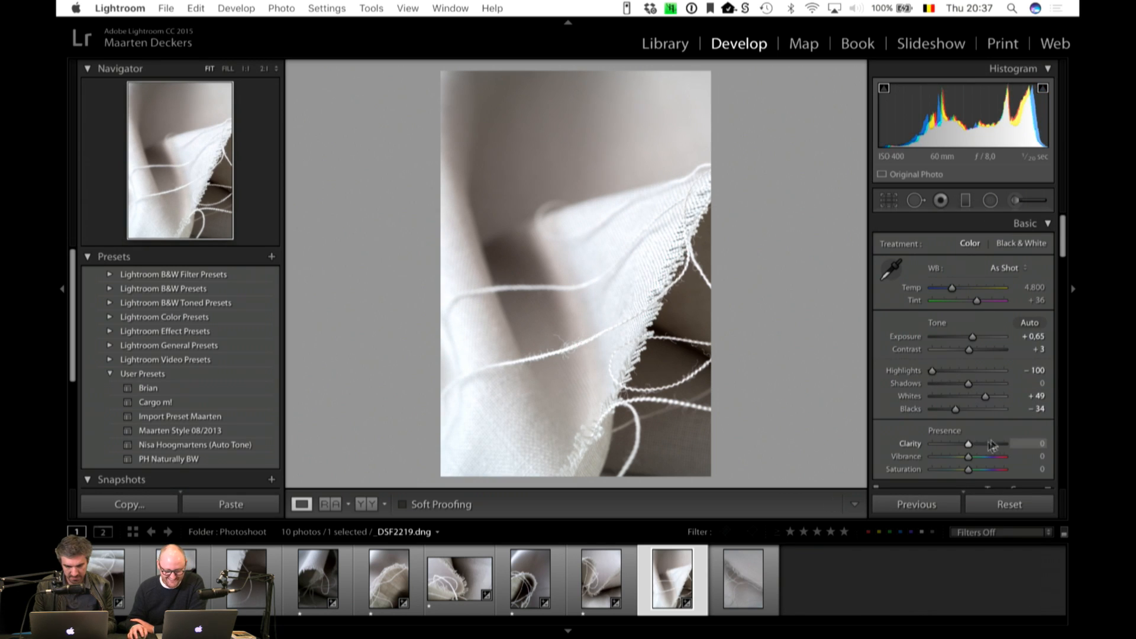
drag(968, 444, 980, 447)
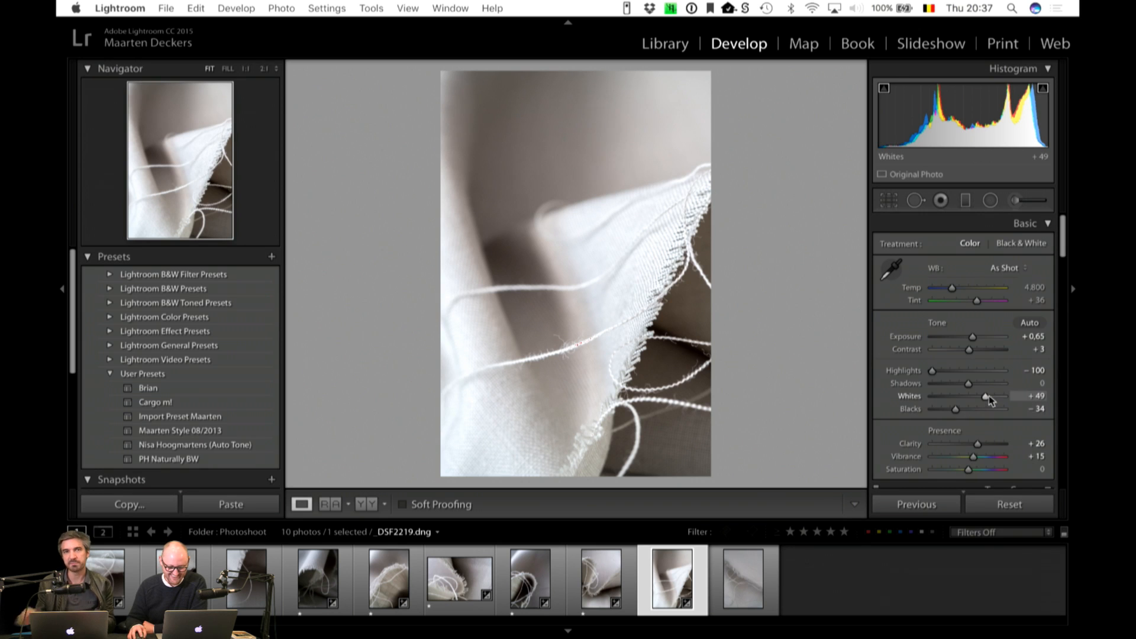
drag(986, 397, 978, 397)
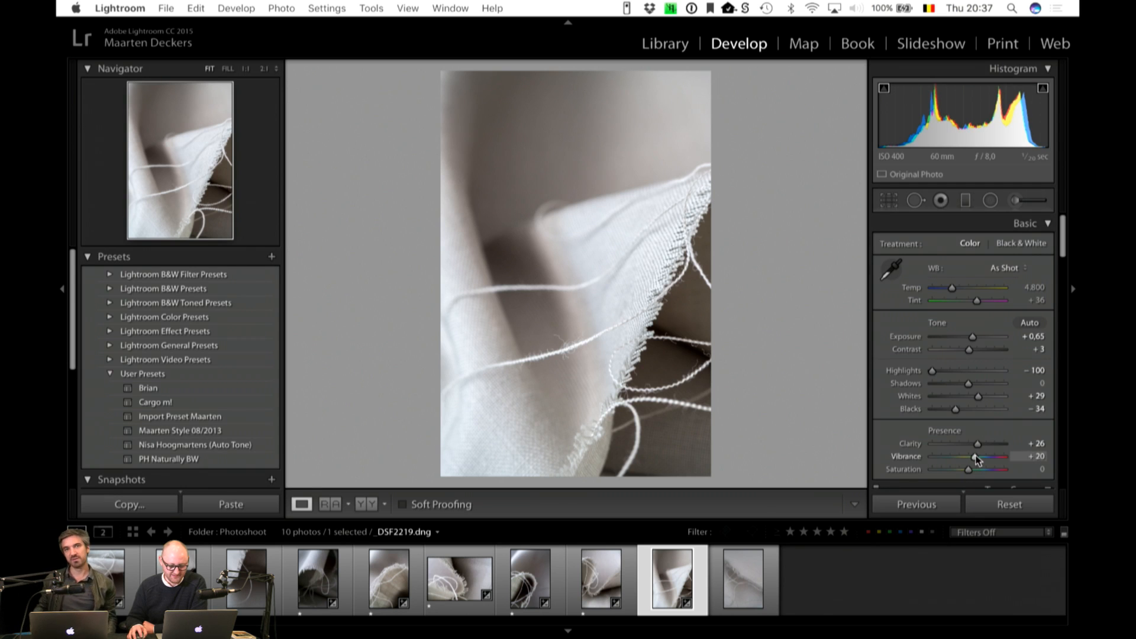
Step: Shift the ninth photo's hues to Red +1 and Orange +63 with targeted adjustment on the fabric, and Green to +18
scroll(994, 402, down, 10)
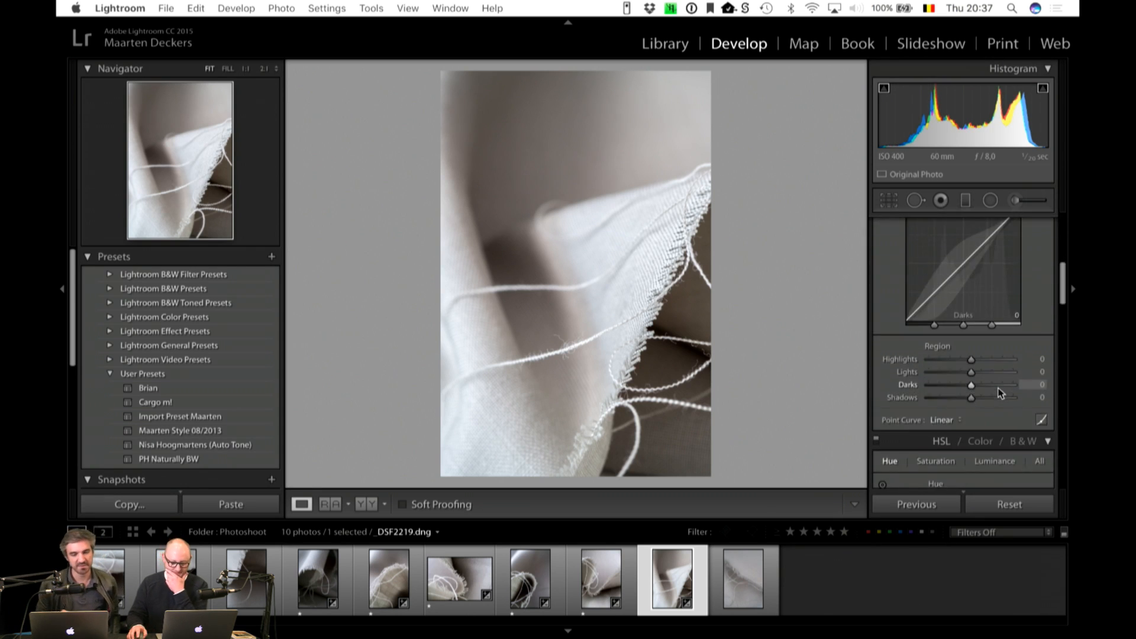
scroll(999, 392, down, 5)
click(882, 276)
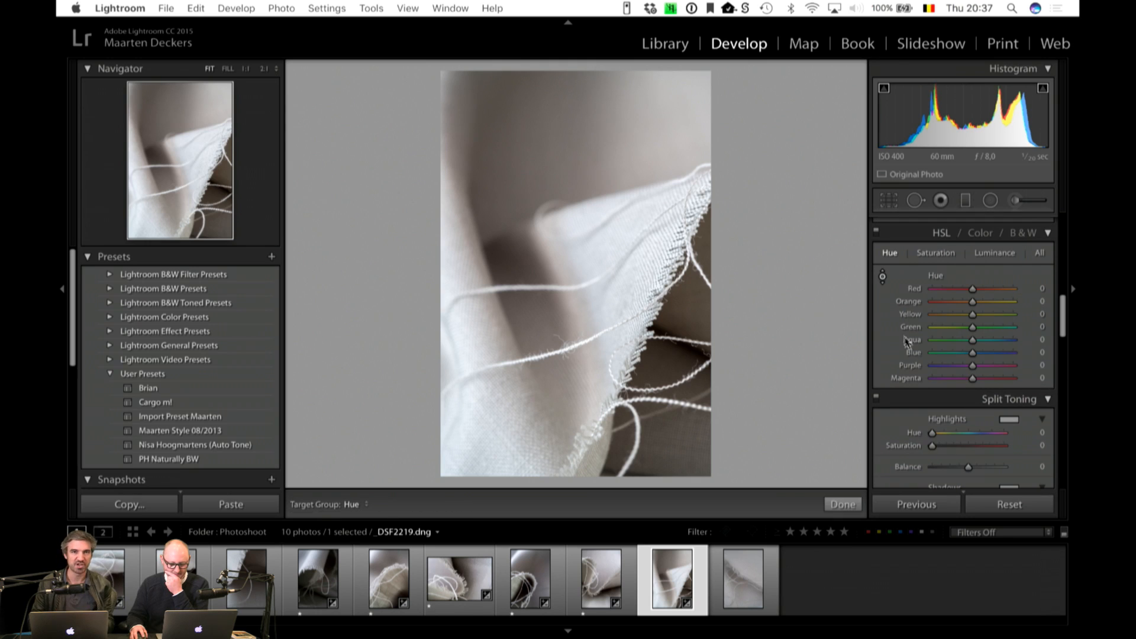
drag(523, 178, 524, 134)
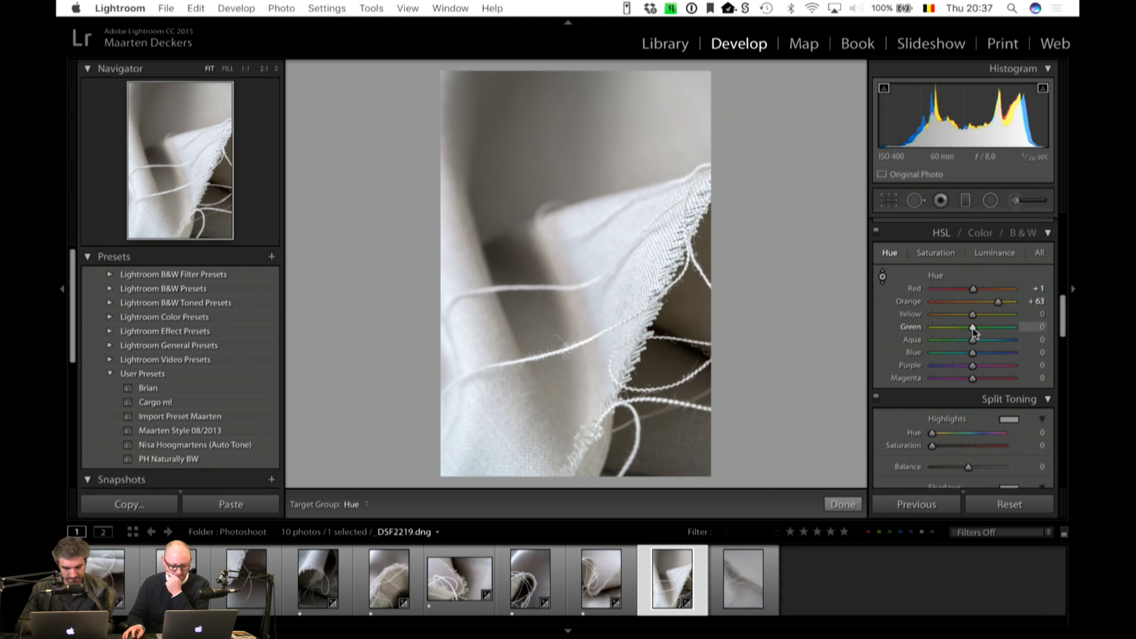
drag(978, 328, 980, 329)
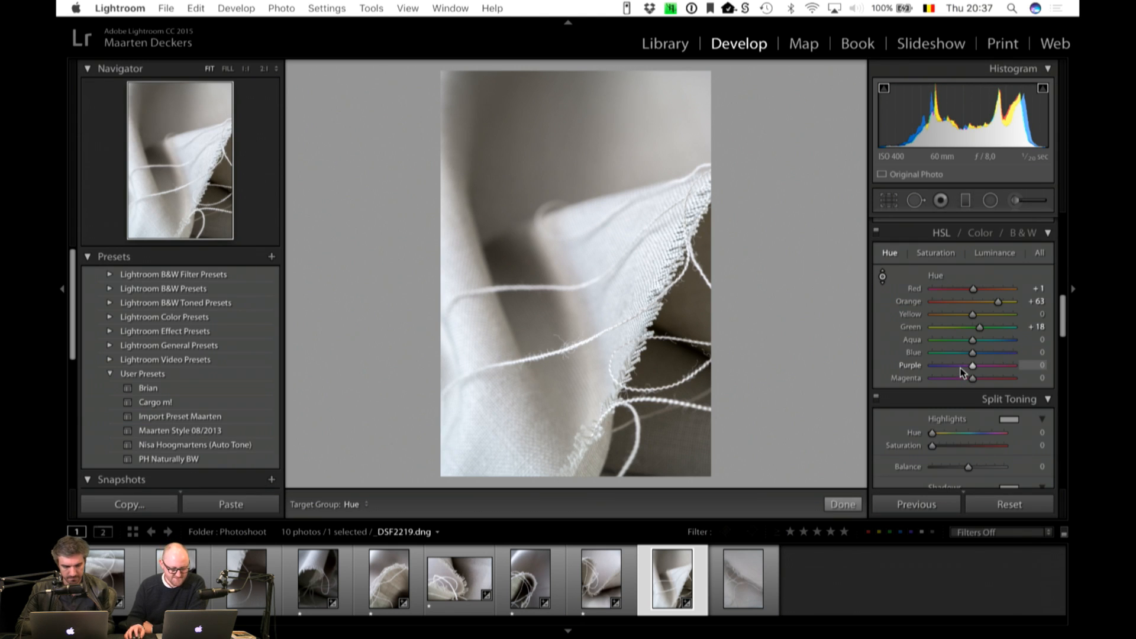
Step: Lower the ninth photo's Whites a little further and give the photo a one-star rating
scroll(960, 355, up, 6)
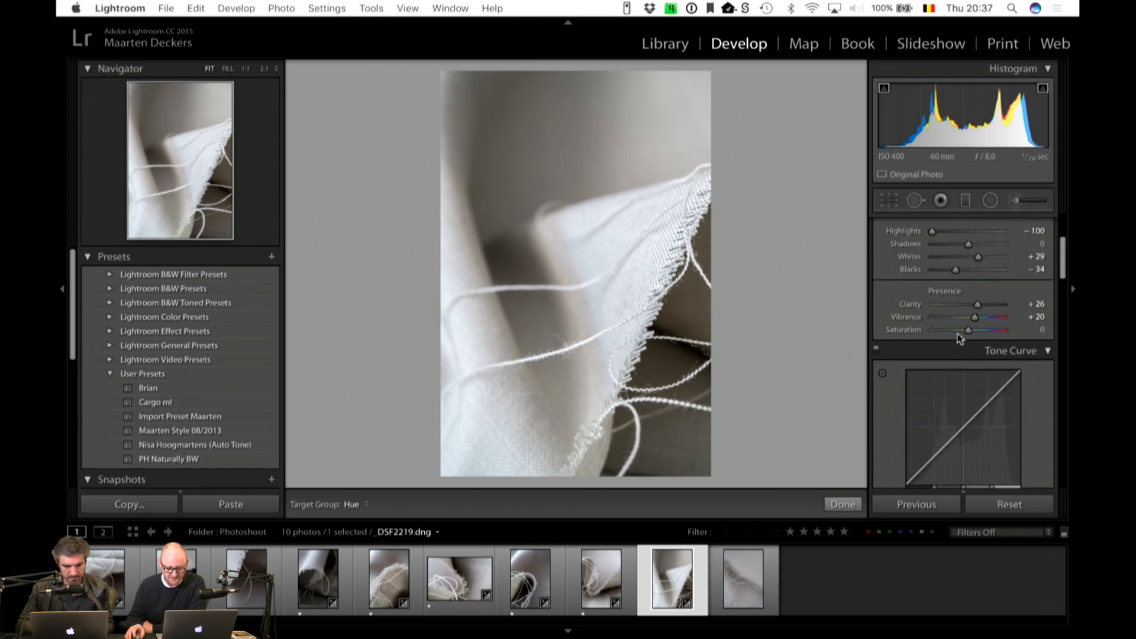
scroll(959, 337, up, 2)
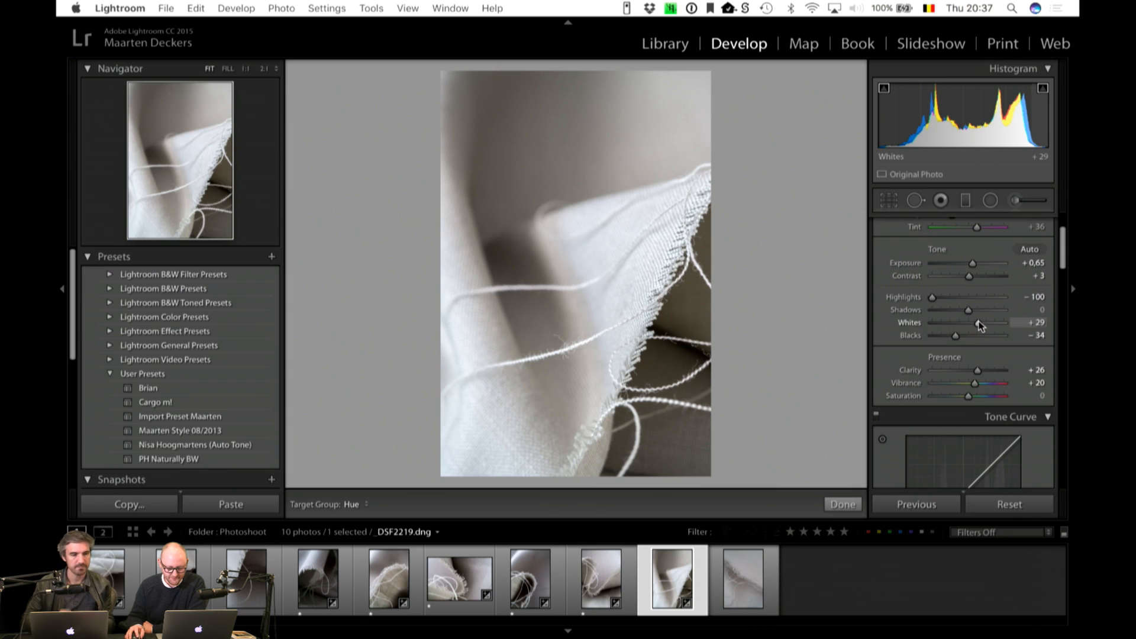
drag(978, 322, 971, 322)
scroll(974, 328, down, 5)
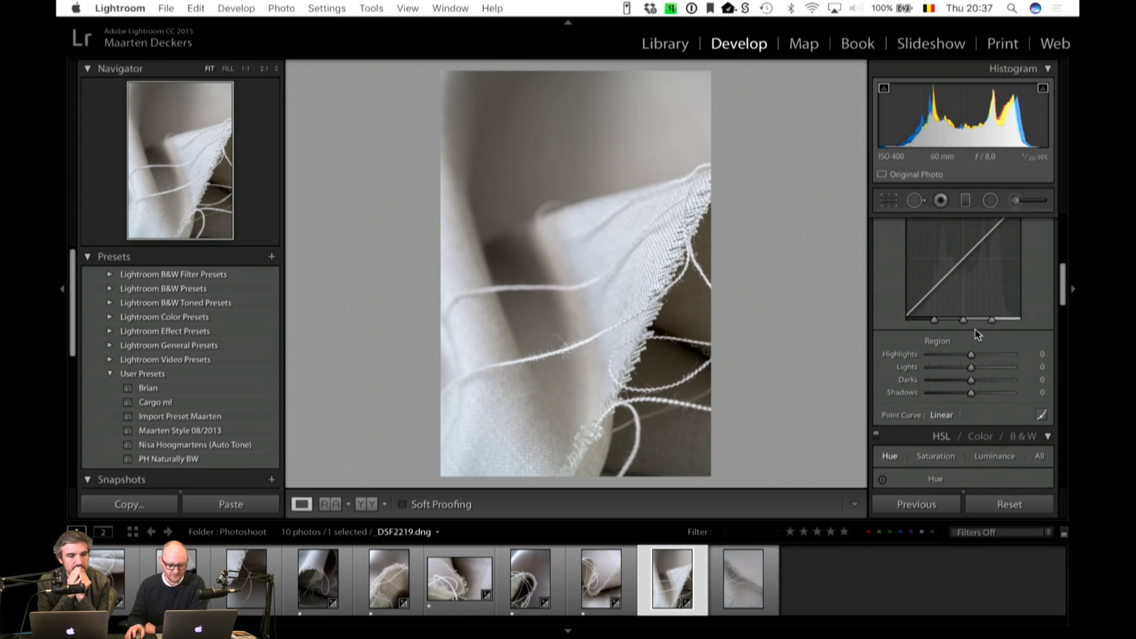
scroll(977, 334, down, 5)
mouse_move(685, 635)
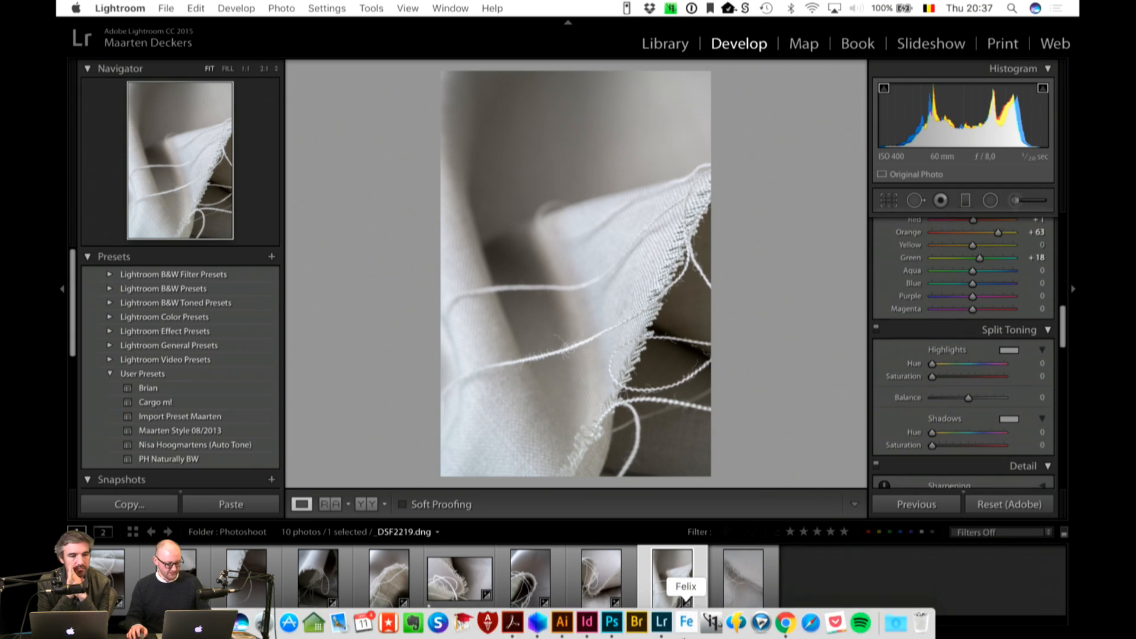
key(1)
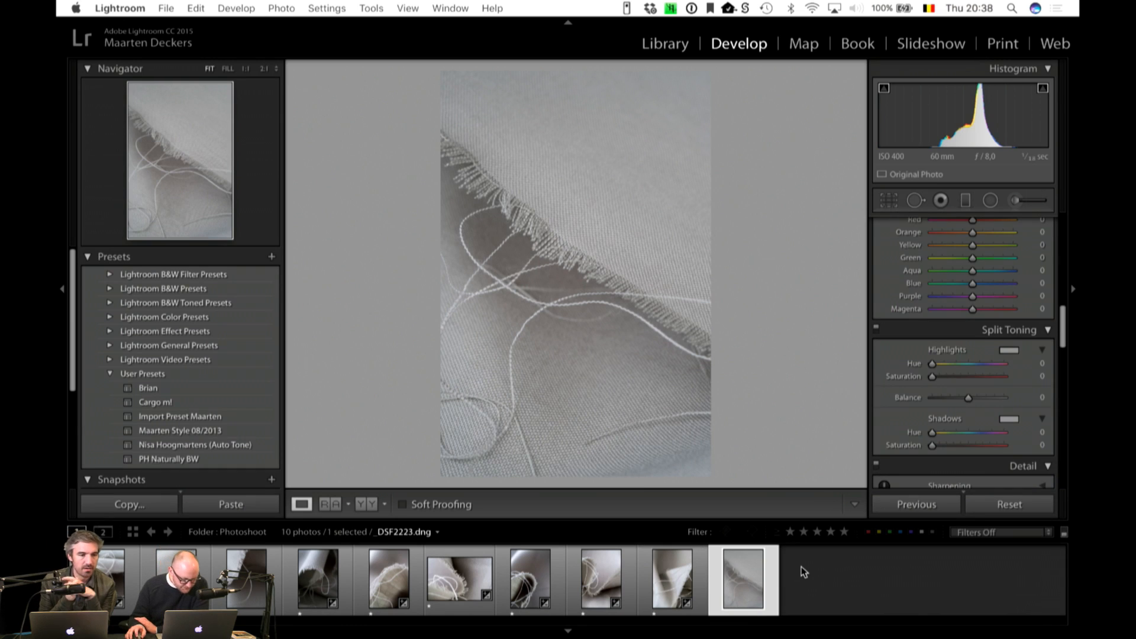
Step: Open the first photo, _DSF2134.dng, and sharpen it with Amount 45 and Masking 42, previewing the mask
click(248, 592)
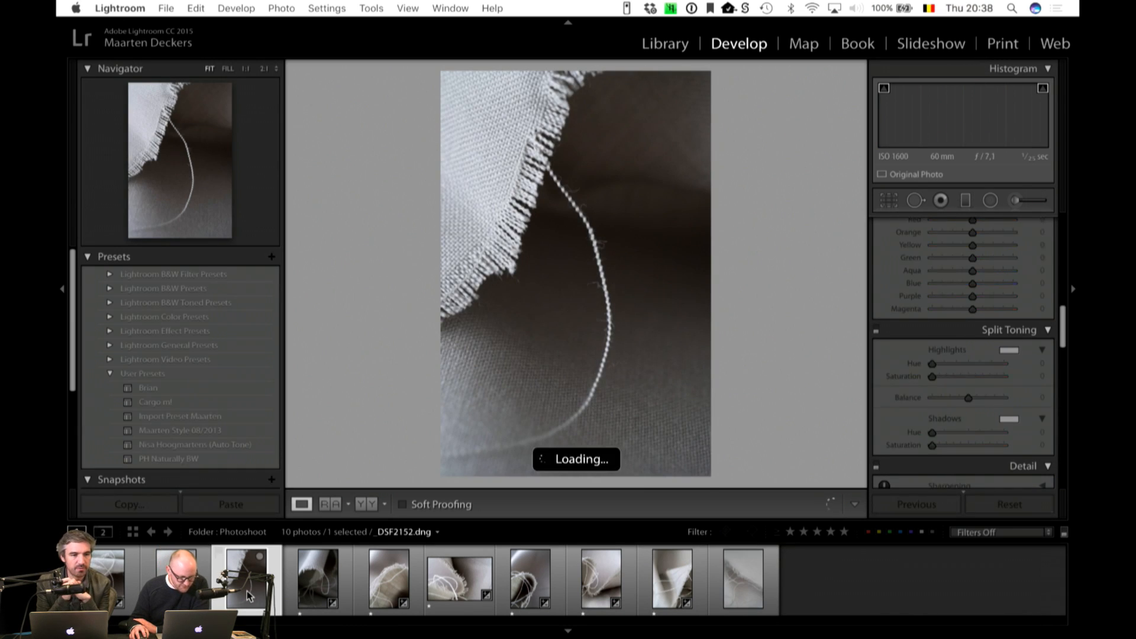
click(176, 577)
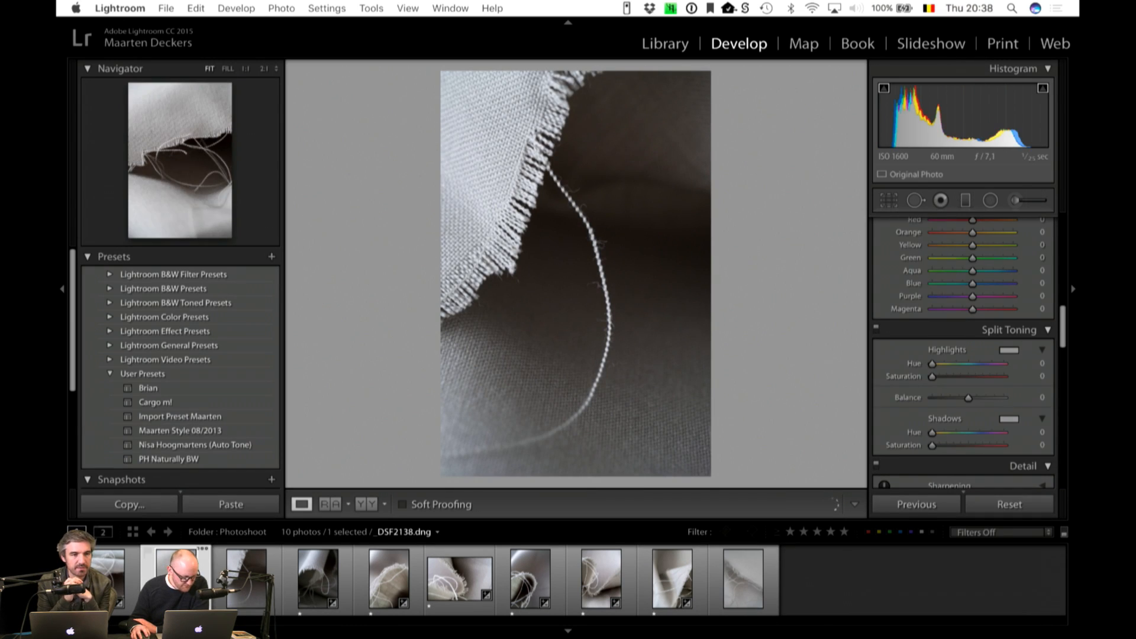
click(113, 577)
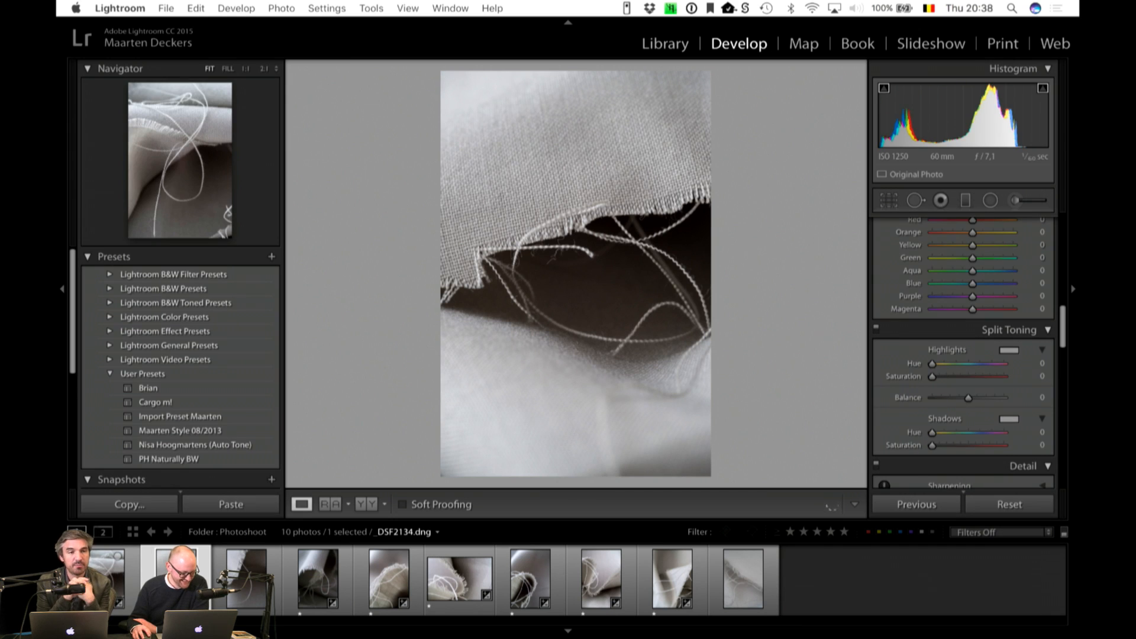
scroll(955, 373, down, 5)
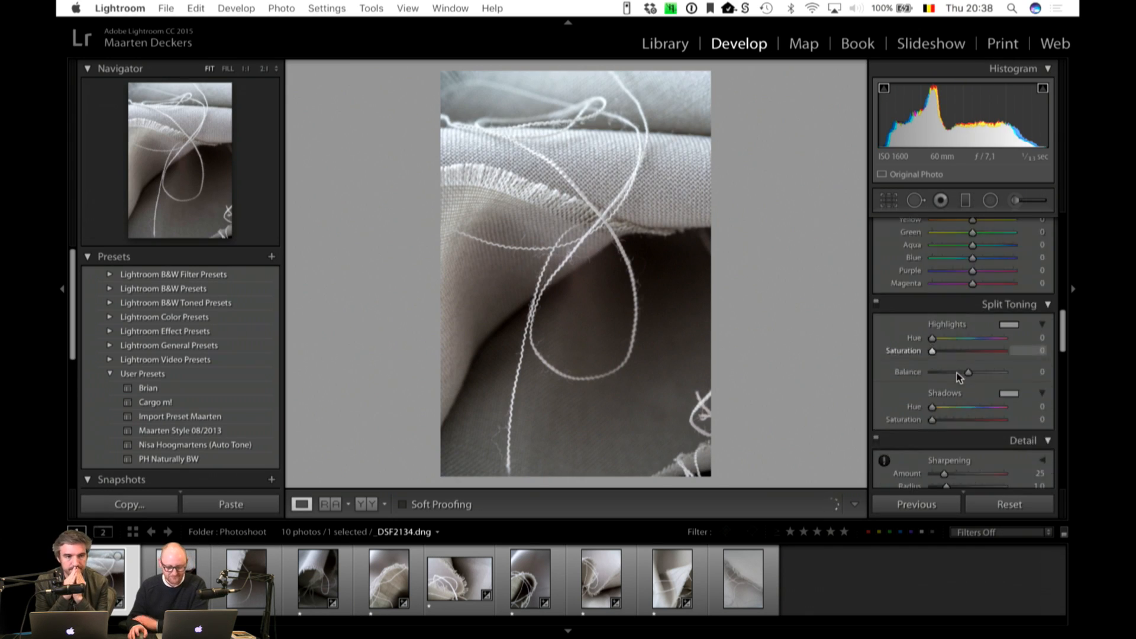
scroll(958, 376, up, 2)
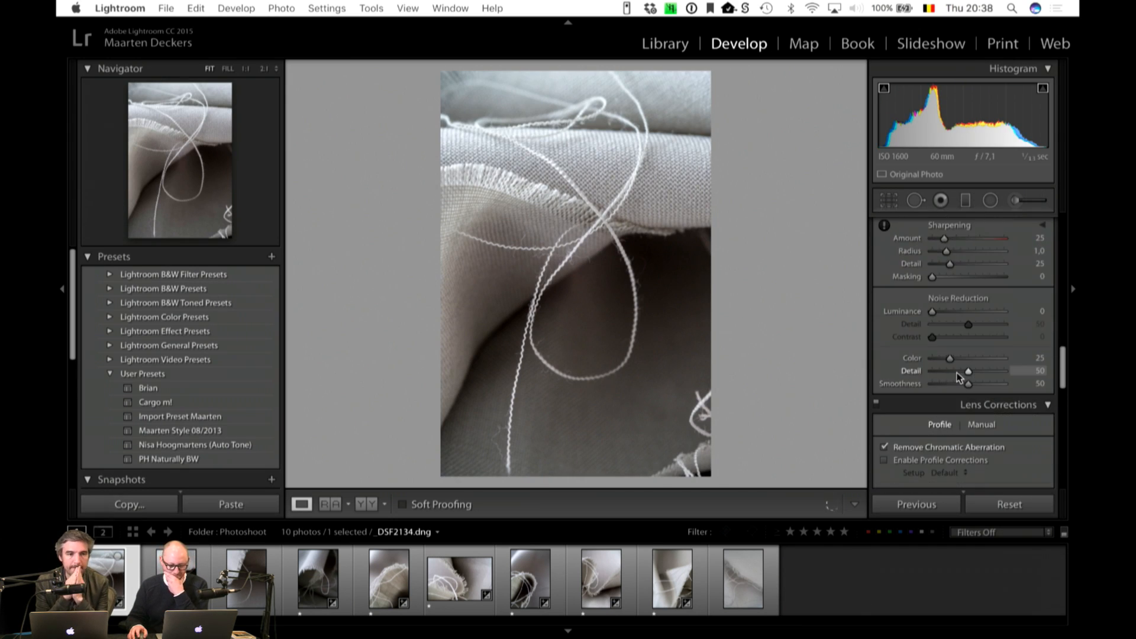
drag(945, 240, 965, 270)
key(alt)
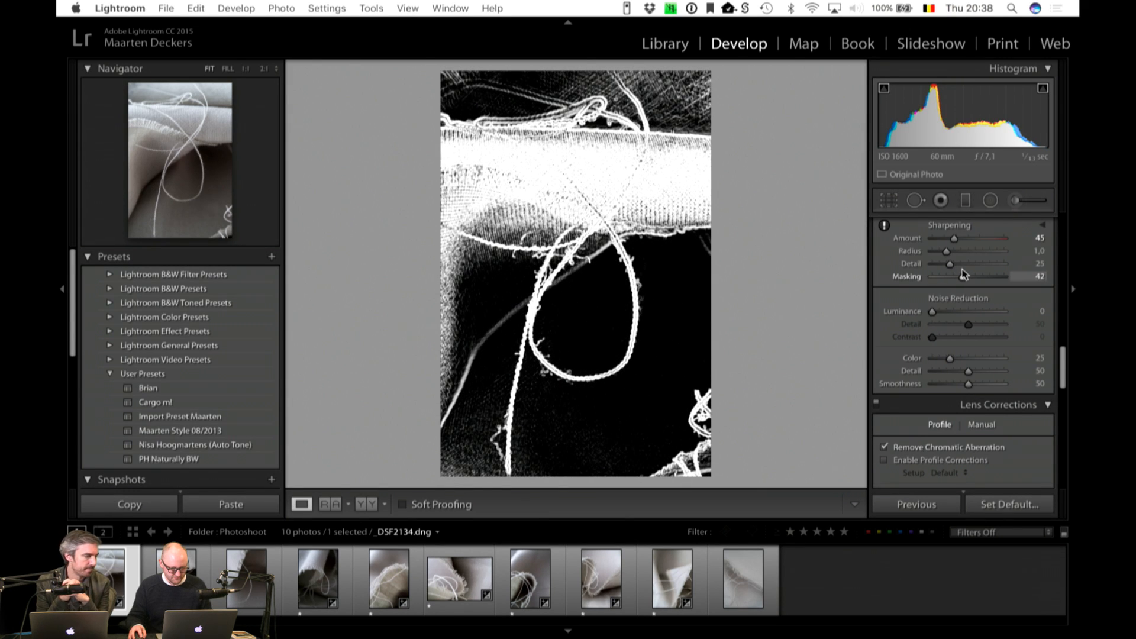
drag(964, 274, 963, 275)
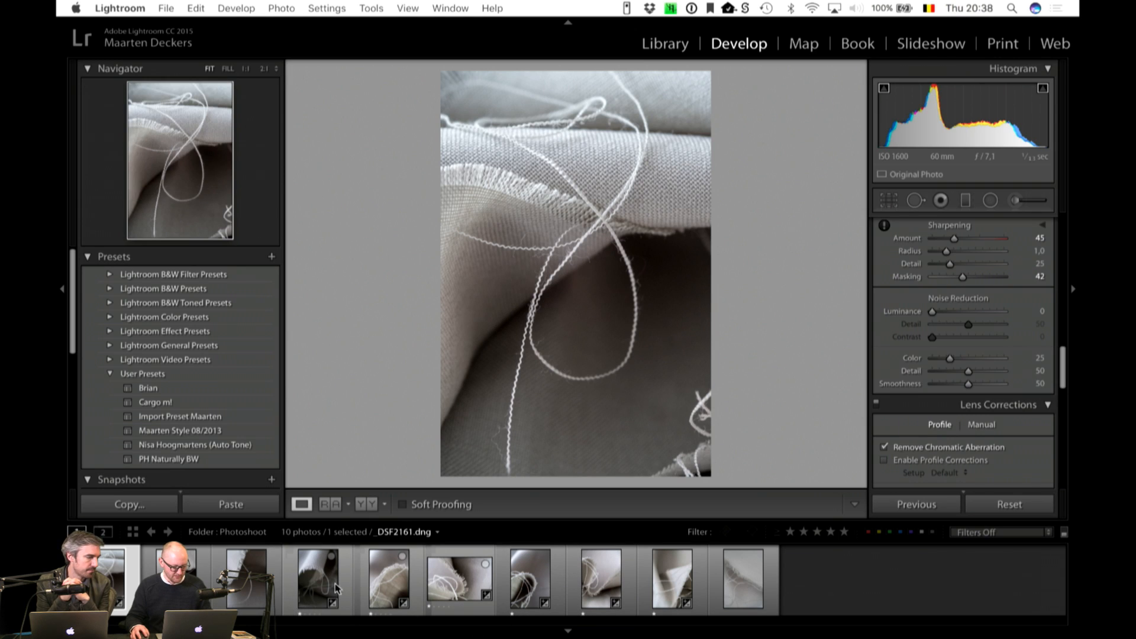
Step: Sharpen the fourth photo, _DSF2161.dng, with Amount 45 and Masking 52, previewing the mask
click(334, 589)
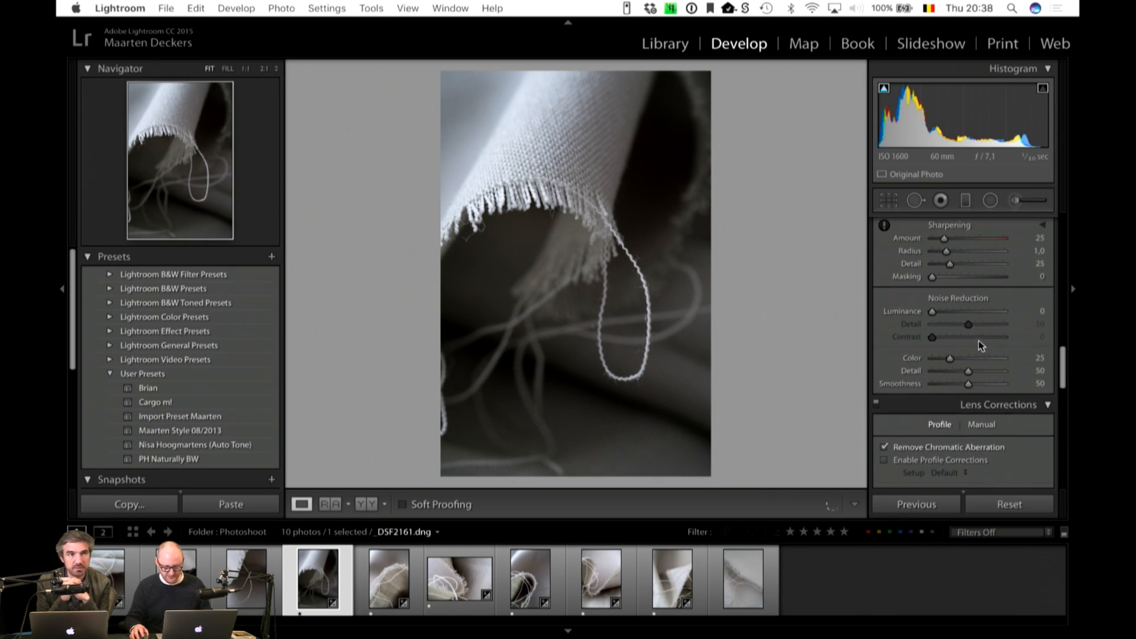
drag(950, 239, 953, 239)
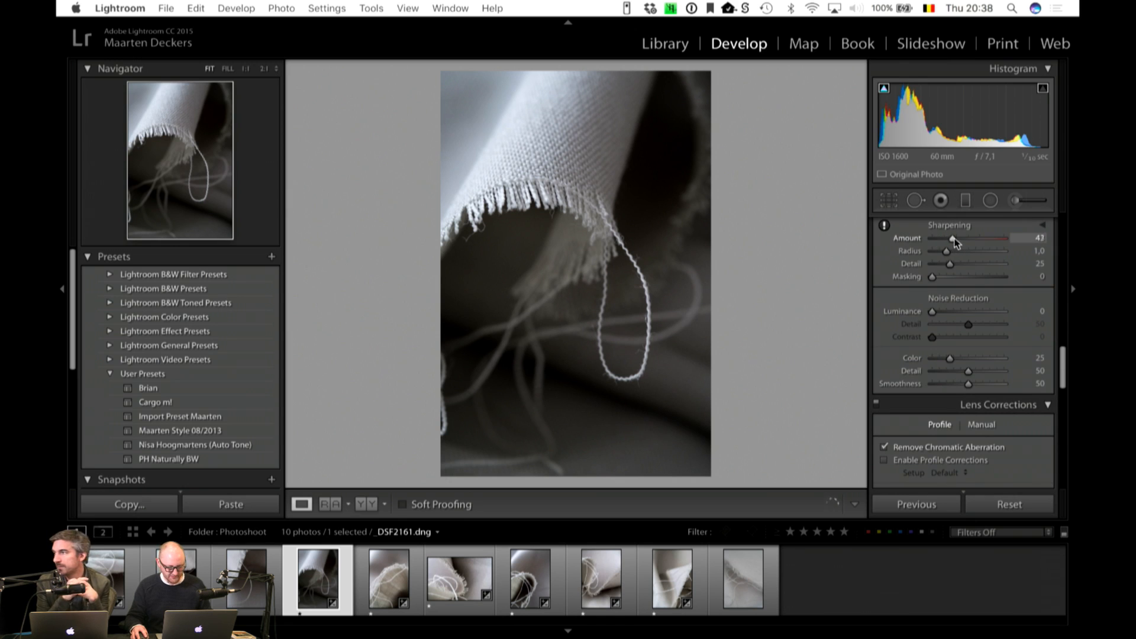
key(alt)
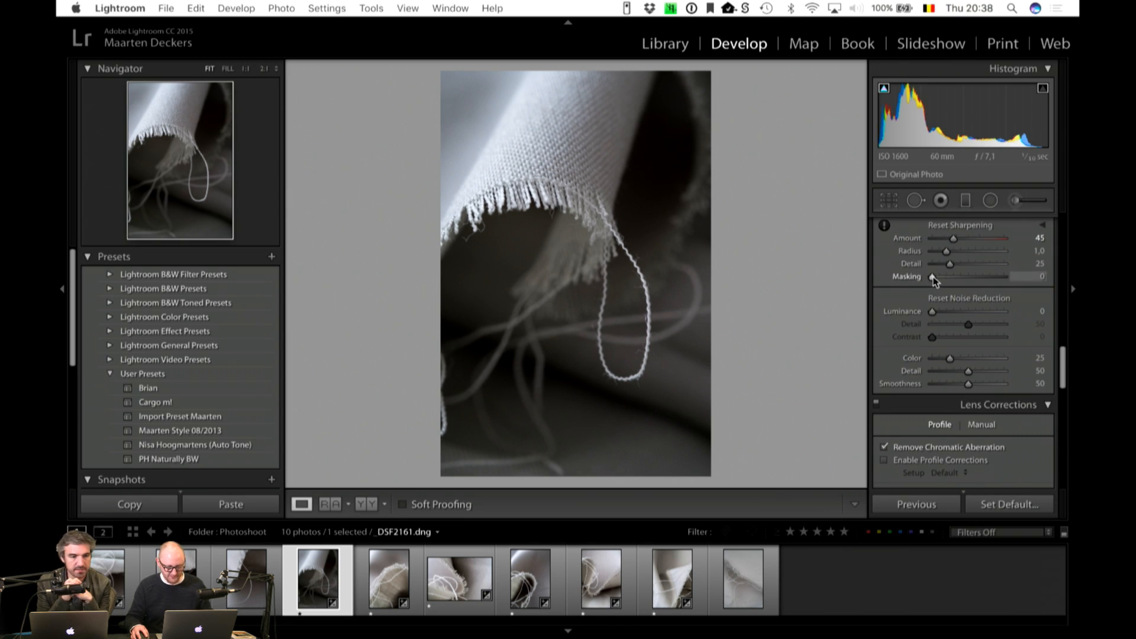
drag(938, 278, 970, 278)
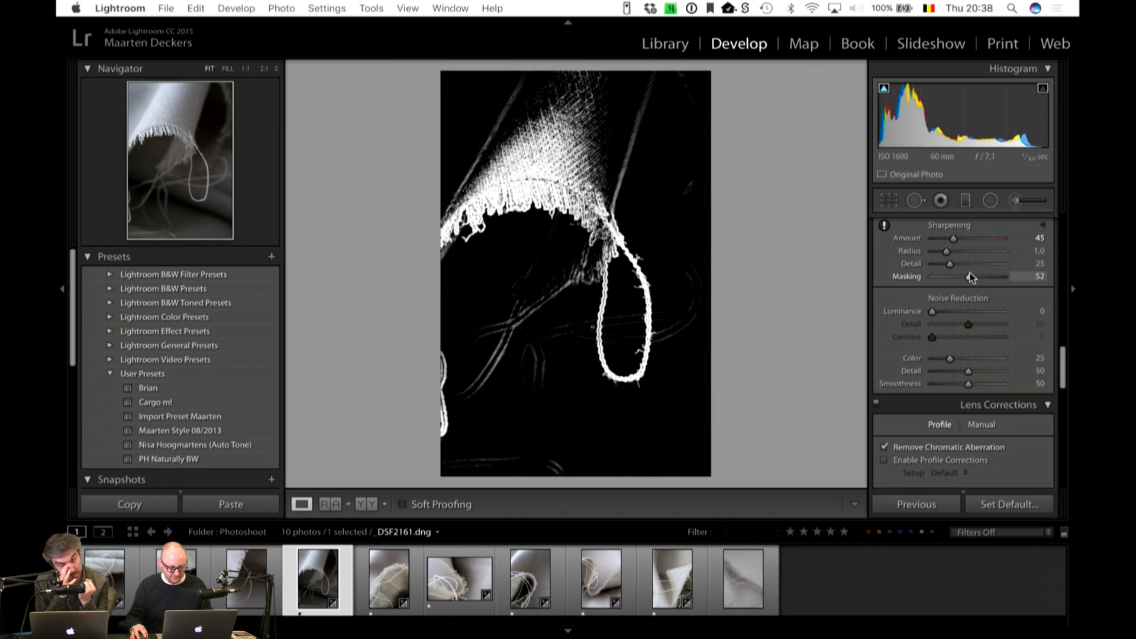
drag(970, 278, 970, 278)
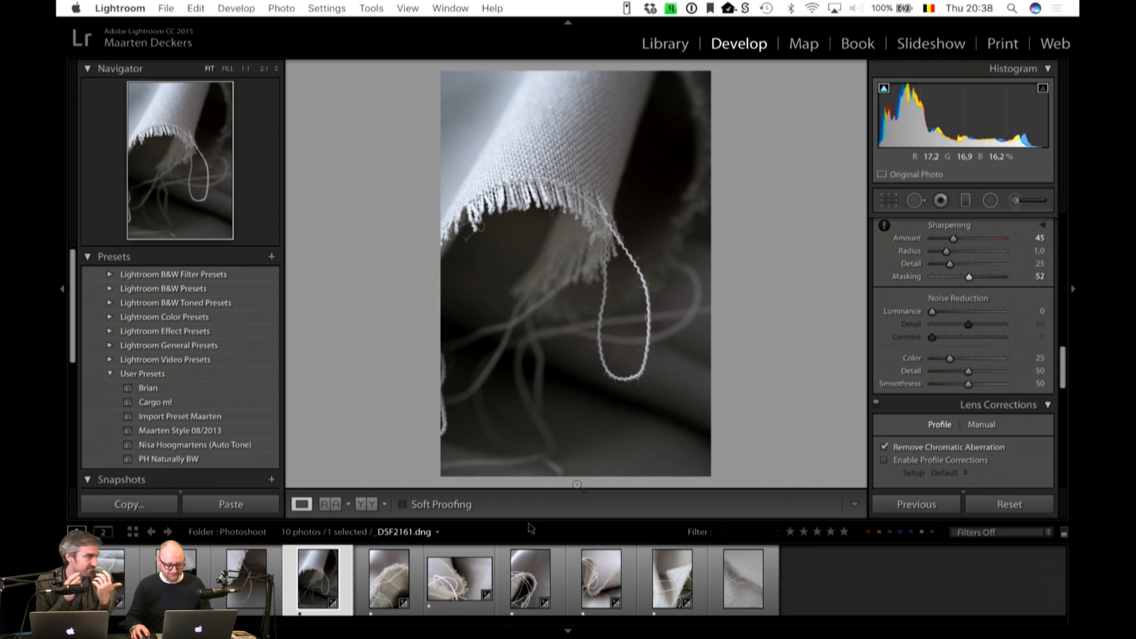
Step: Sharpen the fifth photo, _DSF2199.dng, with Amount 46 and Masking 53, previewing the mask
click(390, 559)
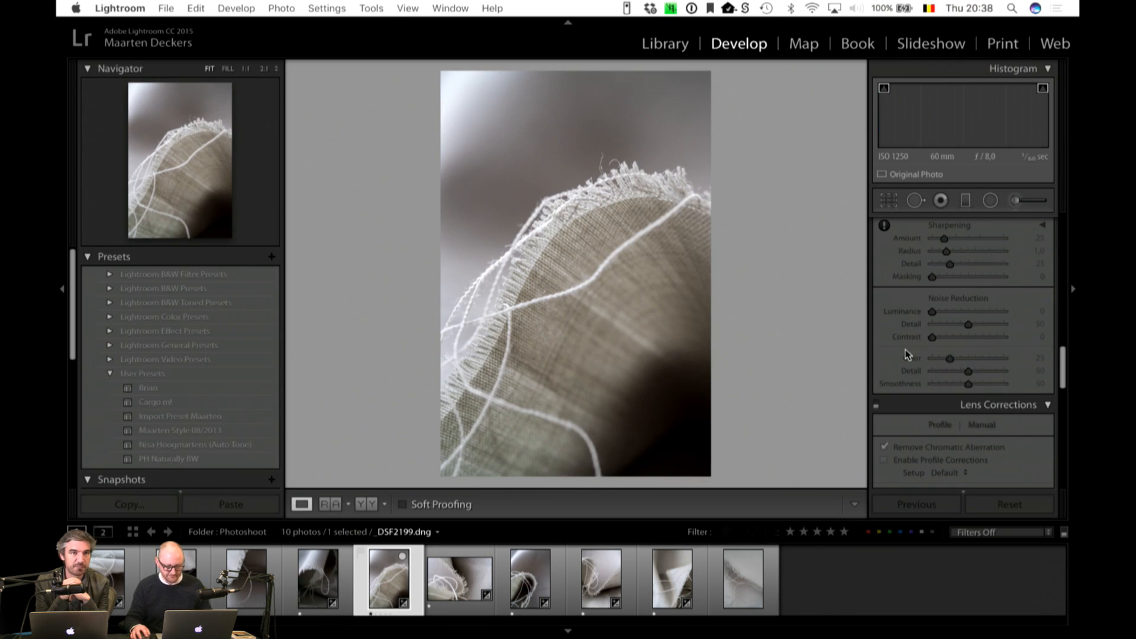
scroll(985, 344, up, 3)
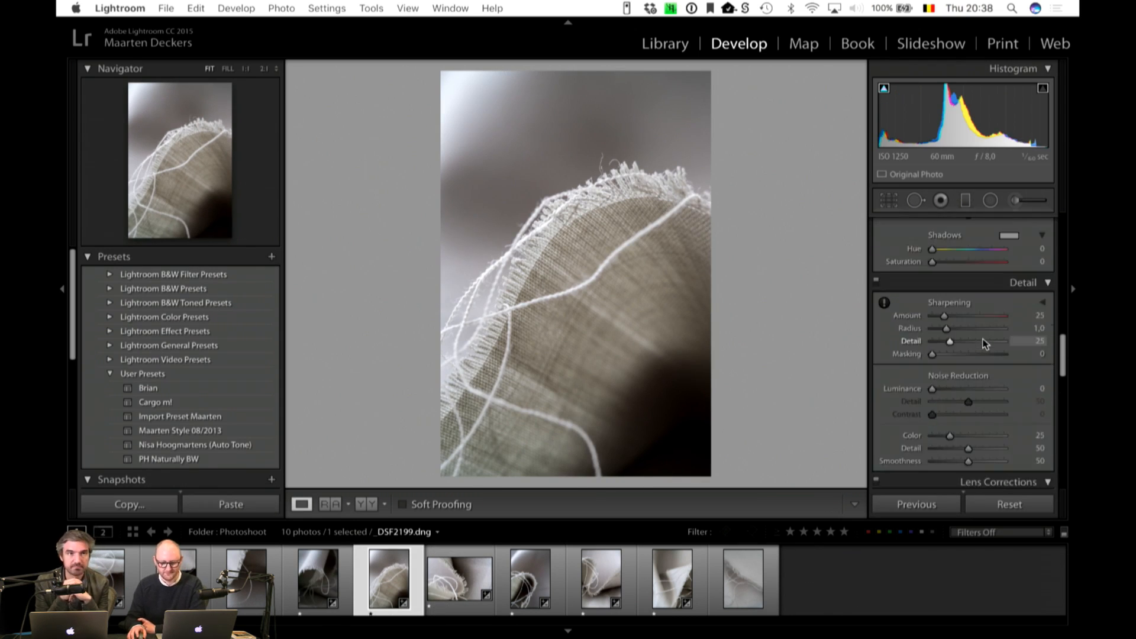
drag(944, 315, 953, 318)
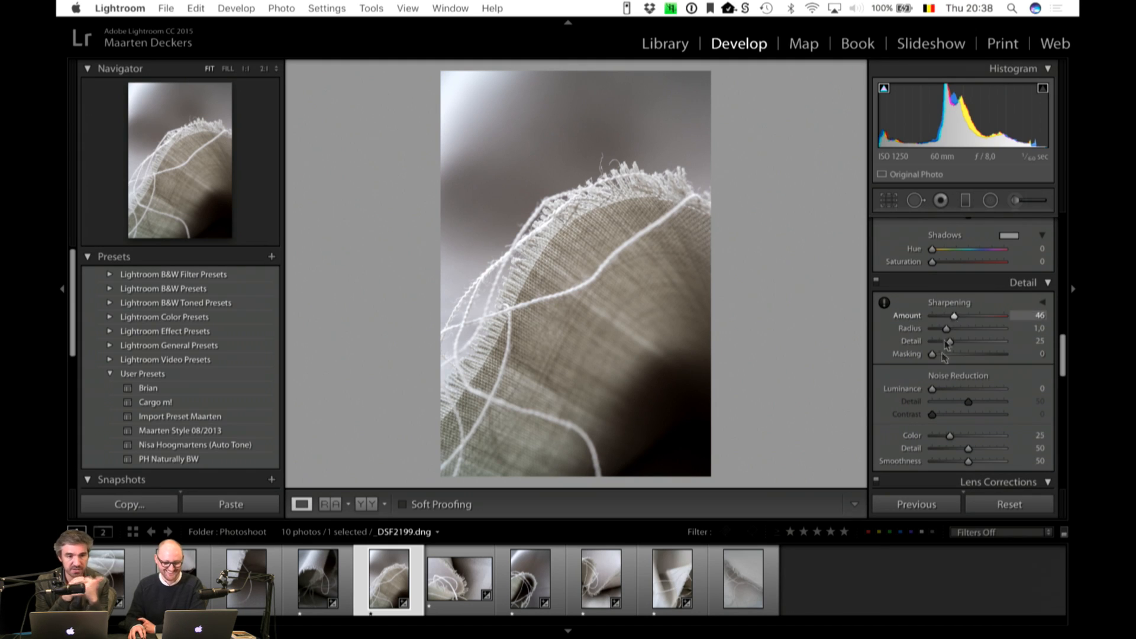
key(alt)
drag(933, 356, 972, 354)
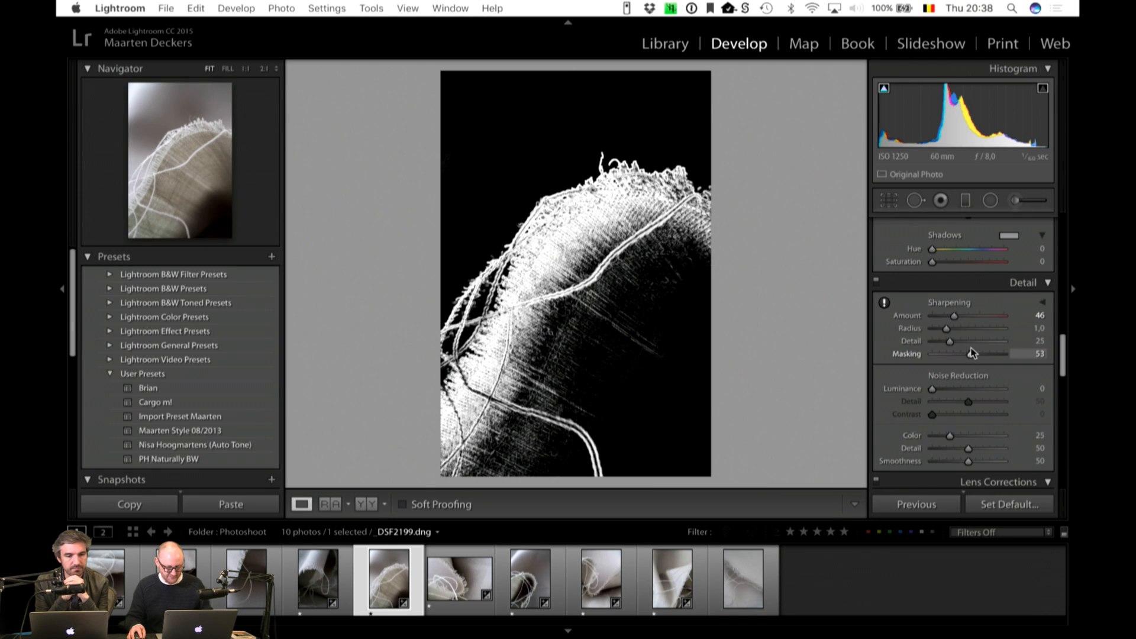
Step: Sharpen the sixth photo, _DSF2201.dng, with Amount 45 and Masking 59, previewing the mask
click(460, 578)
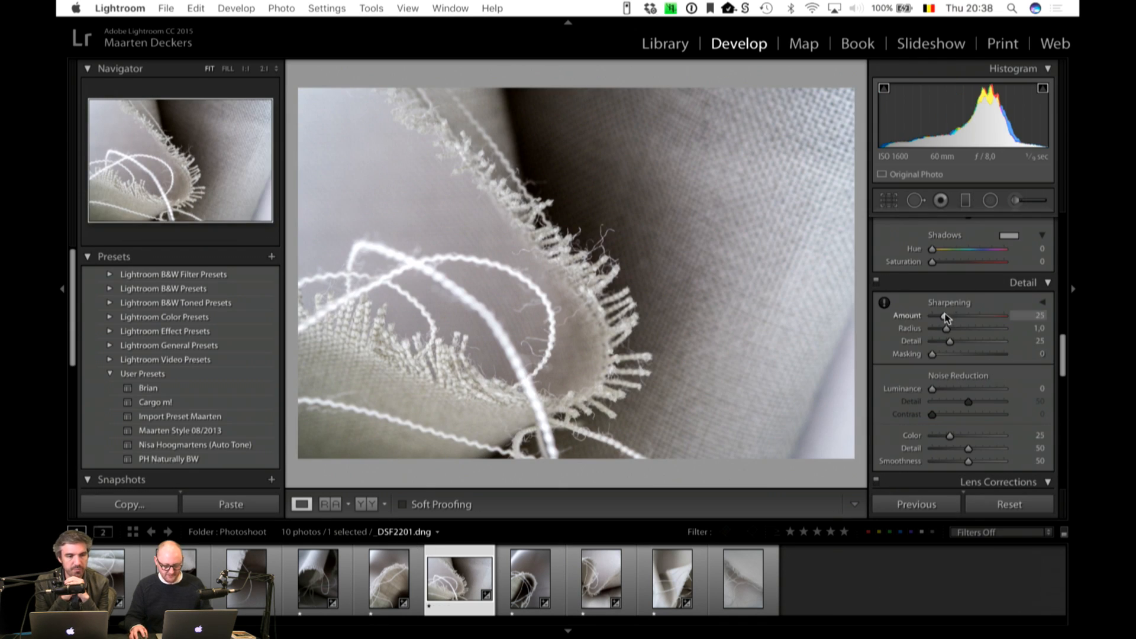
drag(945, 316, 952, 314)
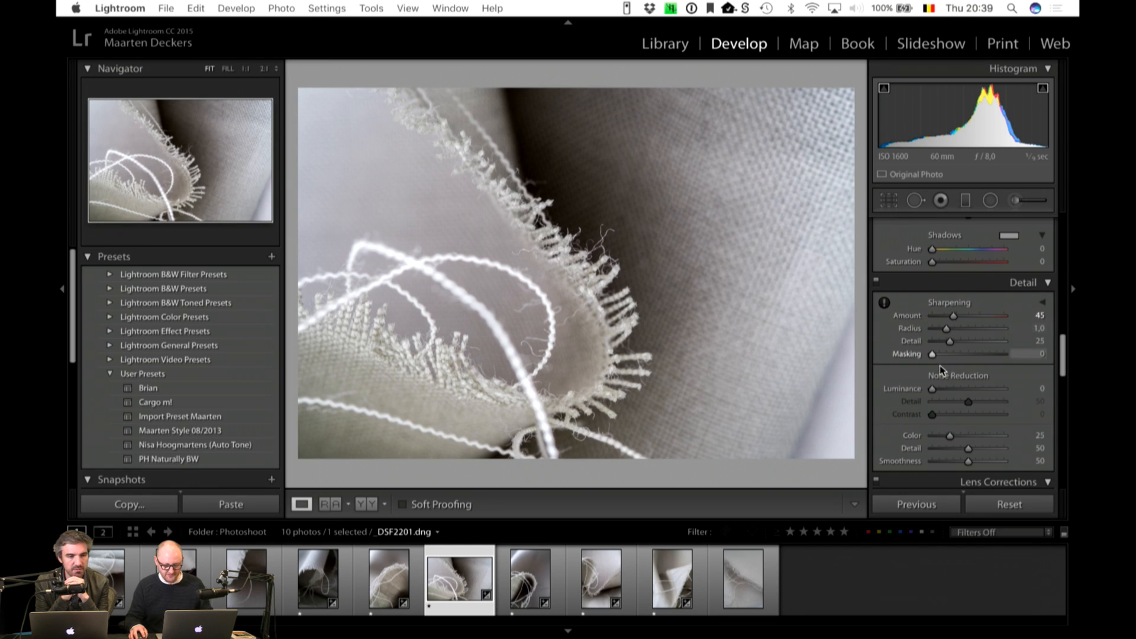
key(alt)
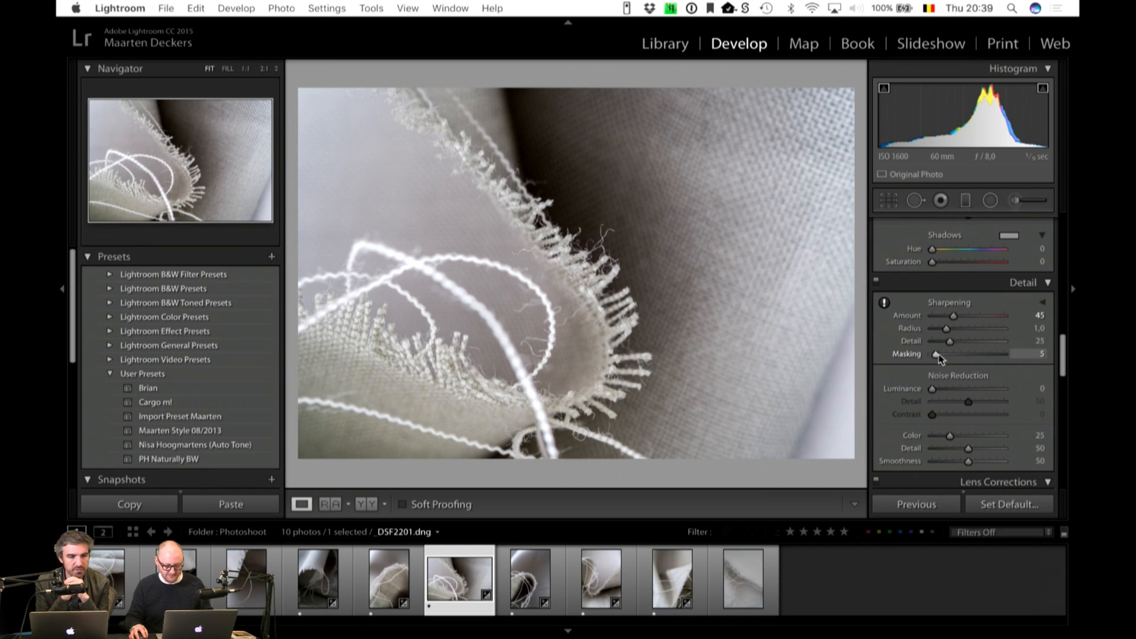
drag(938, 354, 976, 355)
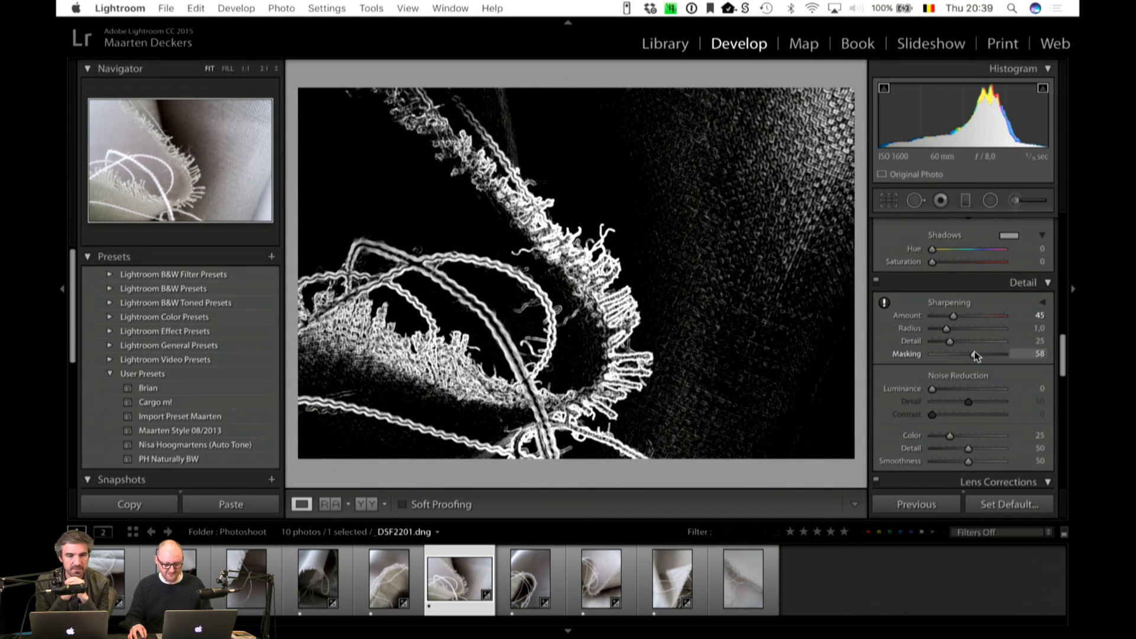
drag(975, 355, 977, 356)
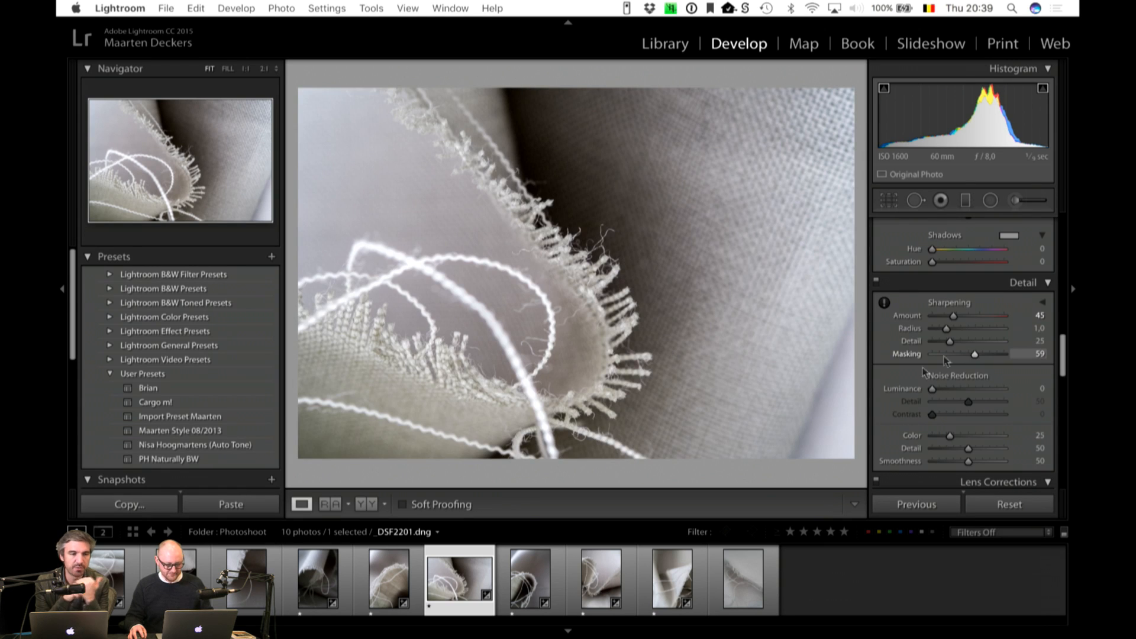
Step: Sharpen the seventh photo, _DSF2205.dng, with Amount 42 and Masking 47, previewing the mask
click(534, 573)
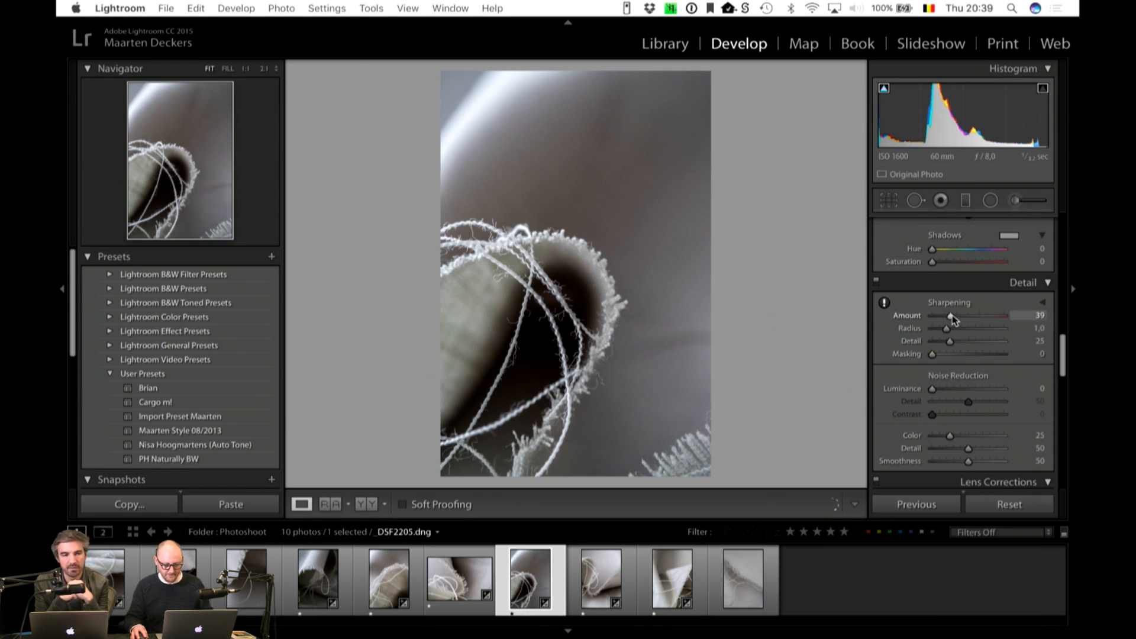
drag(952, 319, 953, 319)
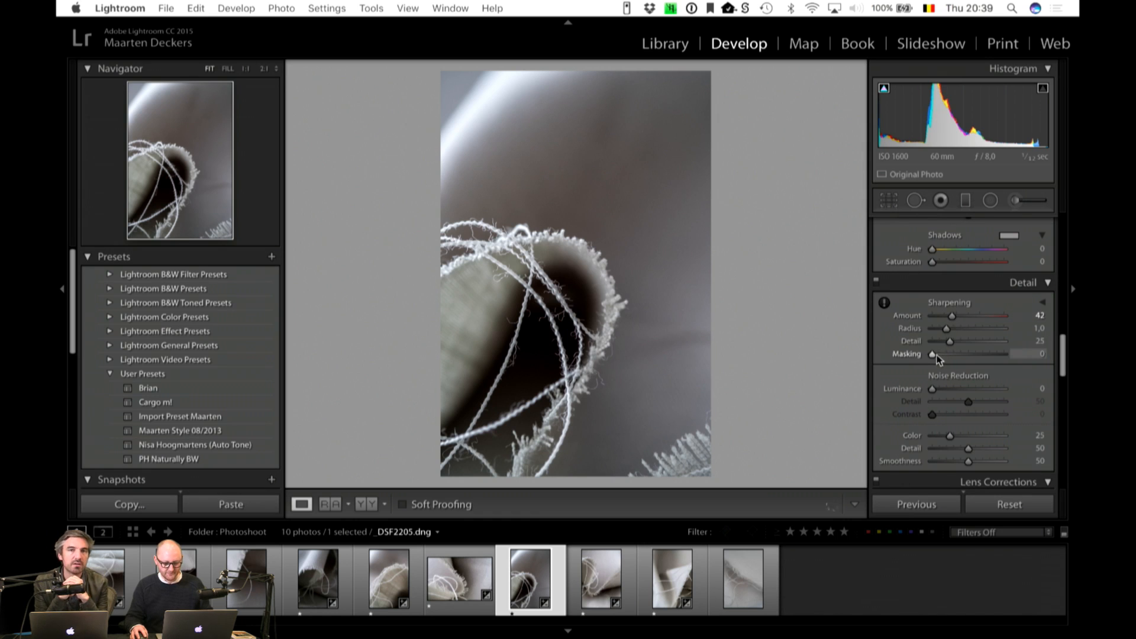
key(alt)
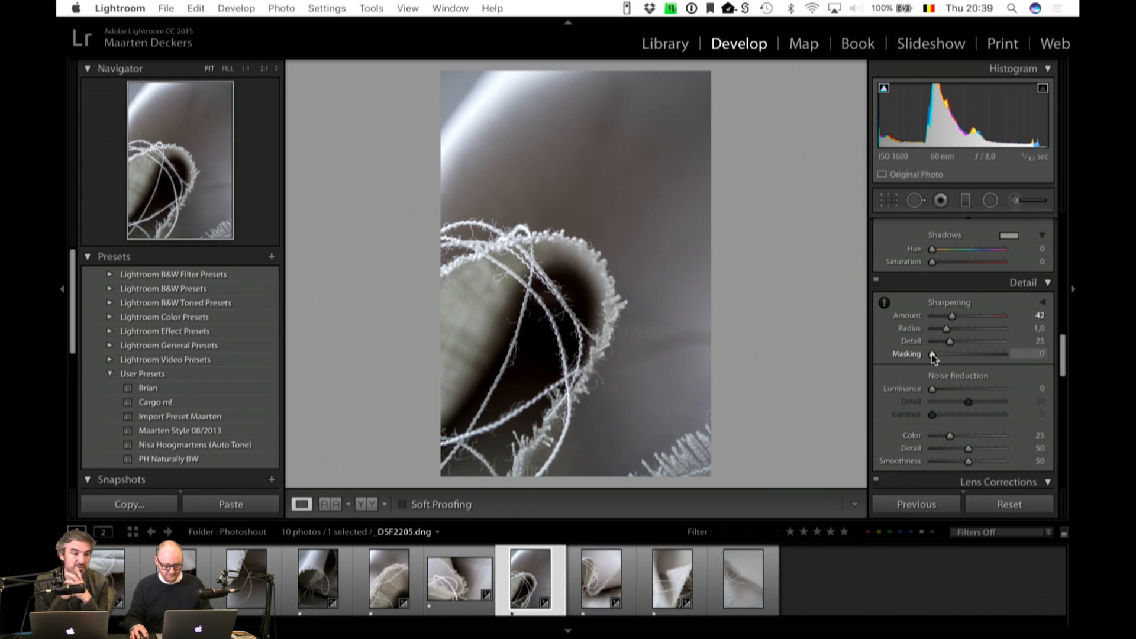
key(alt)
drag(933, 355, 967, 354)
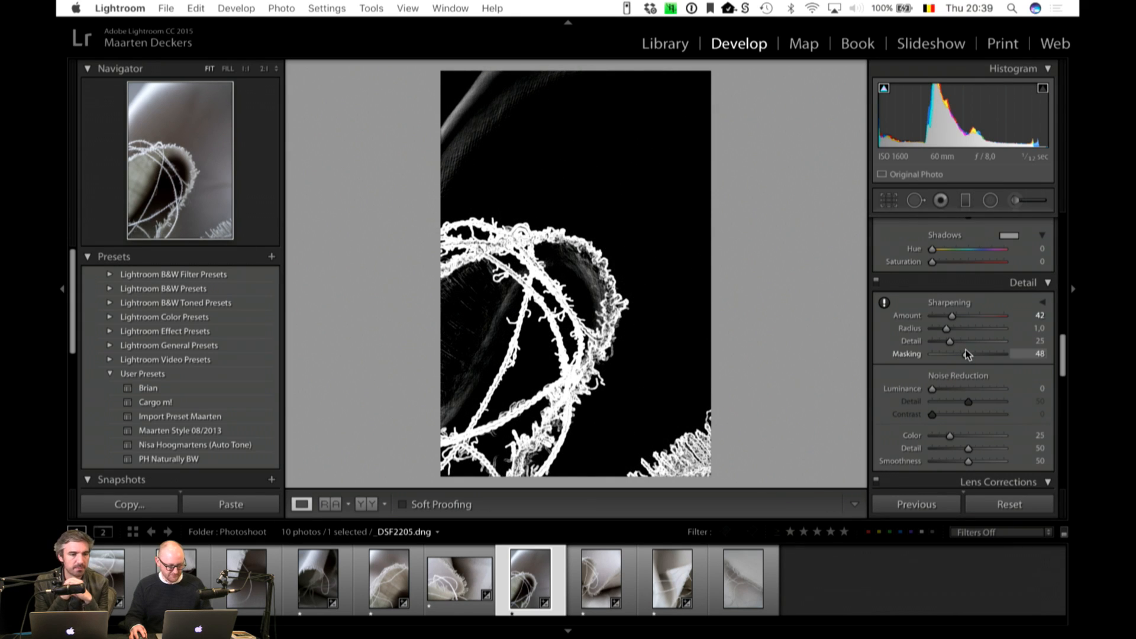
drag(967, 354, 967, 353)
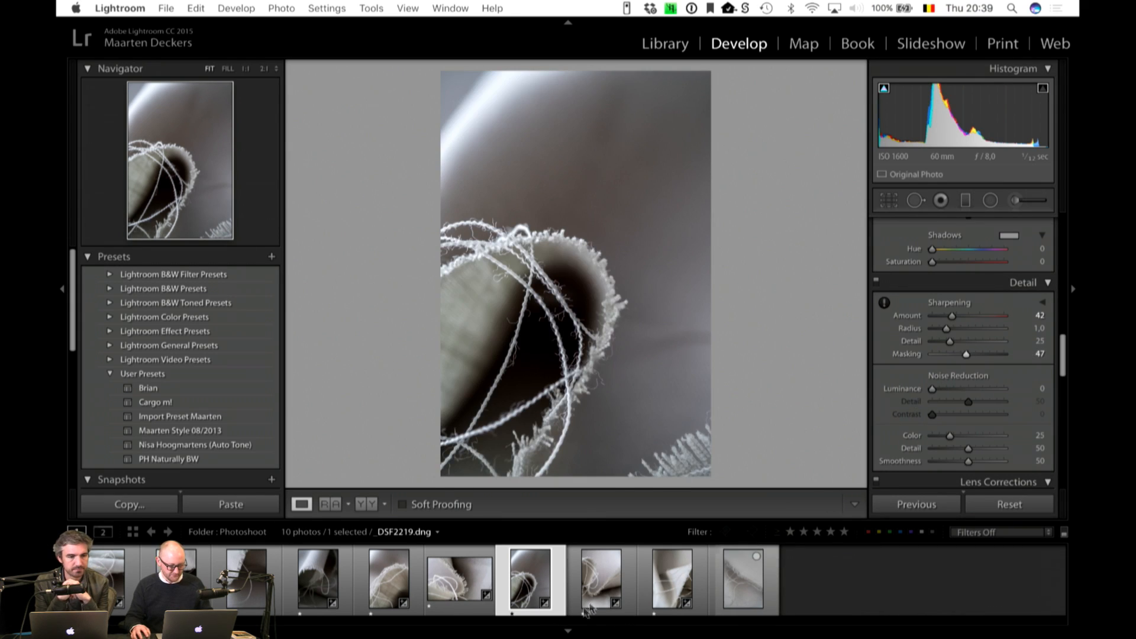
Step: Sharpen the eighth photo, _DSF2214.dng, with Amount 43 and Masking 48, previewing the mask
key(Right)
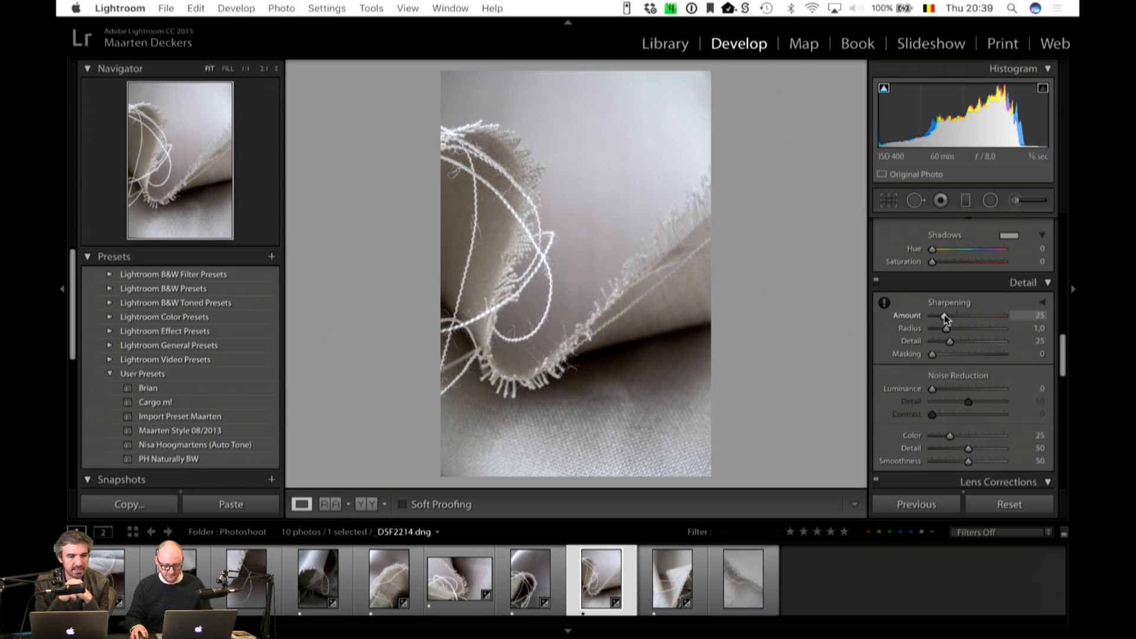
drag(945, 316, 948, 316)
drag(933, 354, 967, 355)
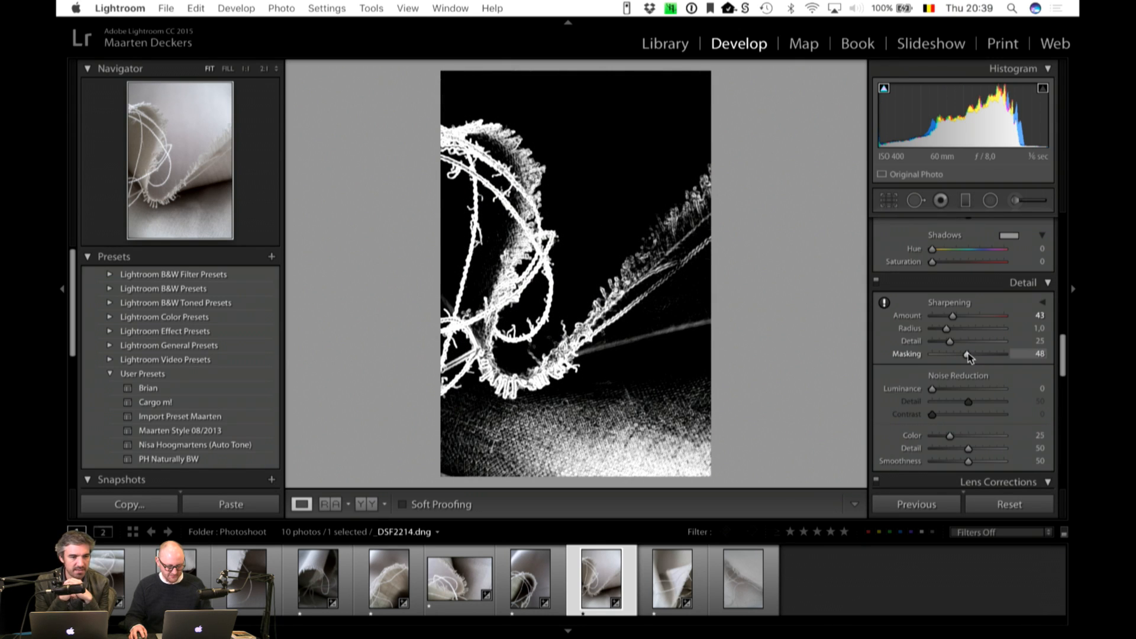
drag(968, 355, 968, 355)
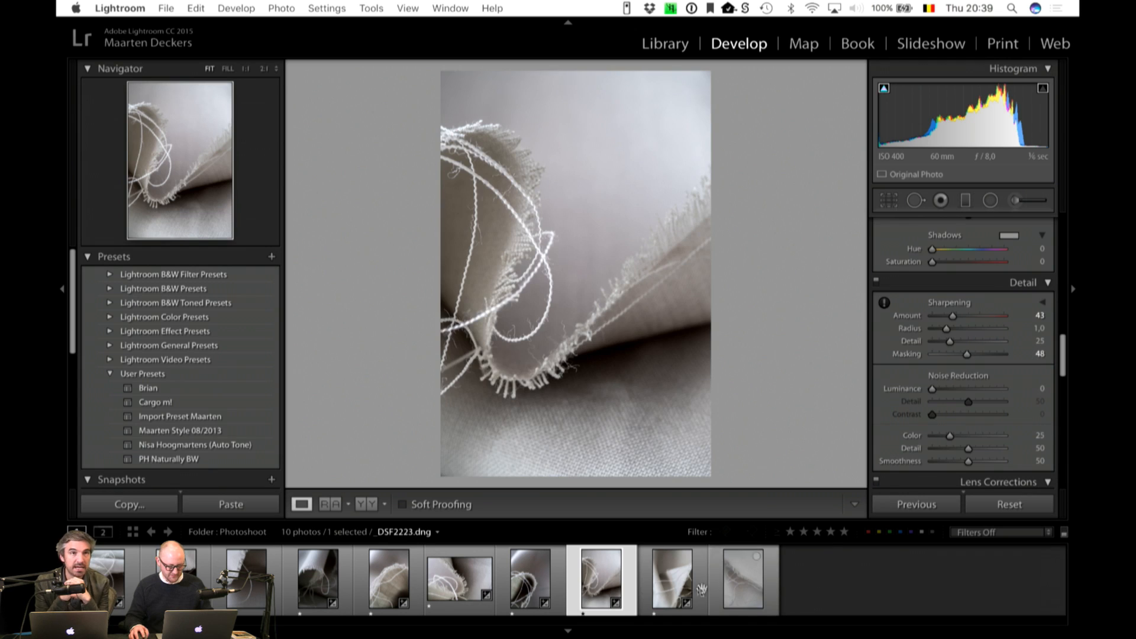
Step: Sharpen the ninth photo, _DSF2219.dng, with Amount 48 and Masking 46
key(Right)
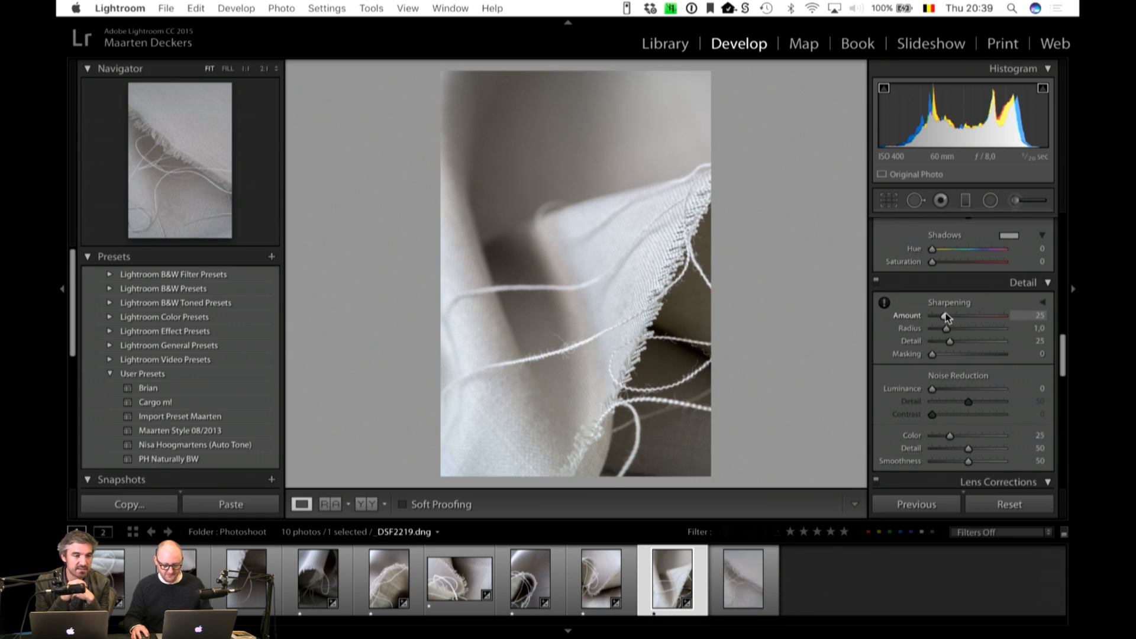
drag(945, 315, 956, 315)
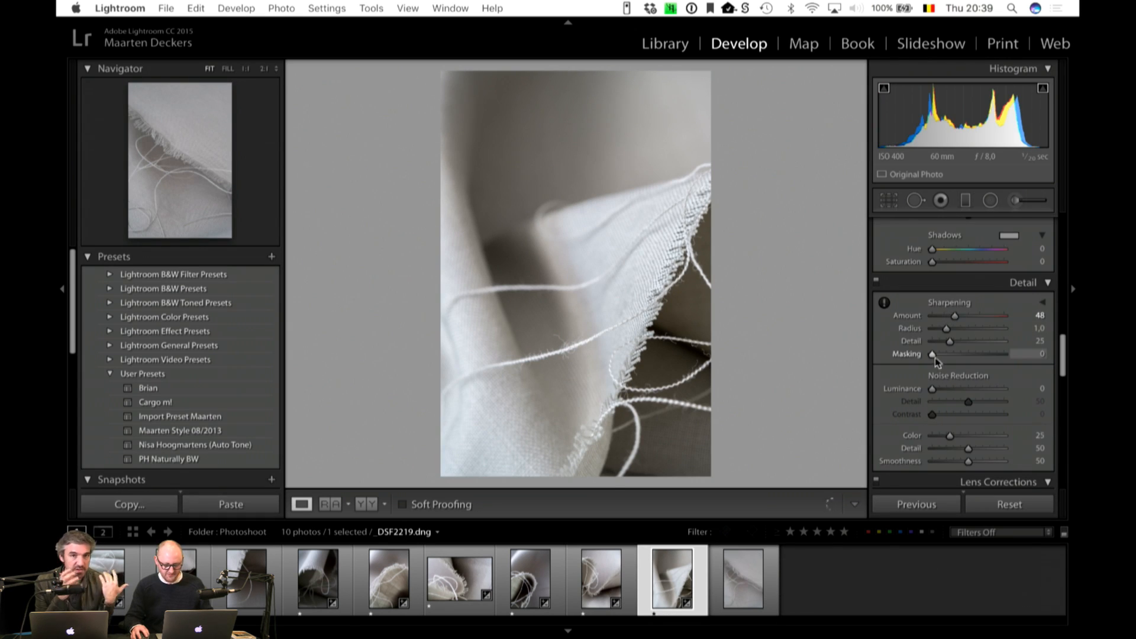
drag(933, 355, 966, 356)
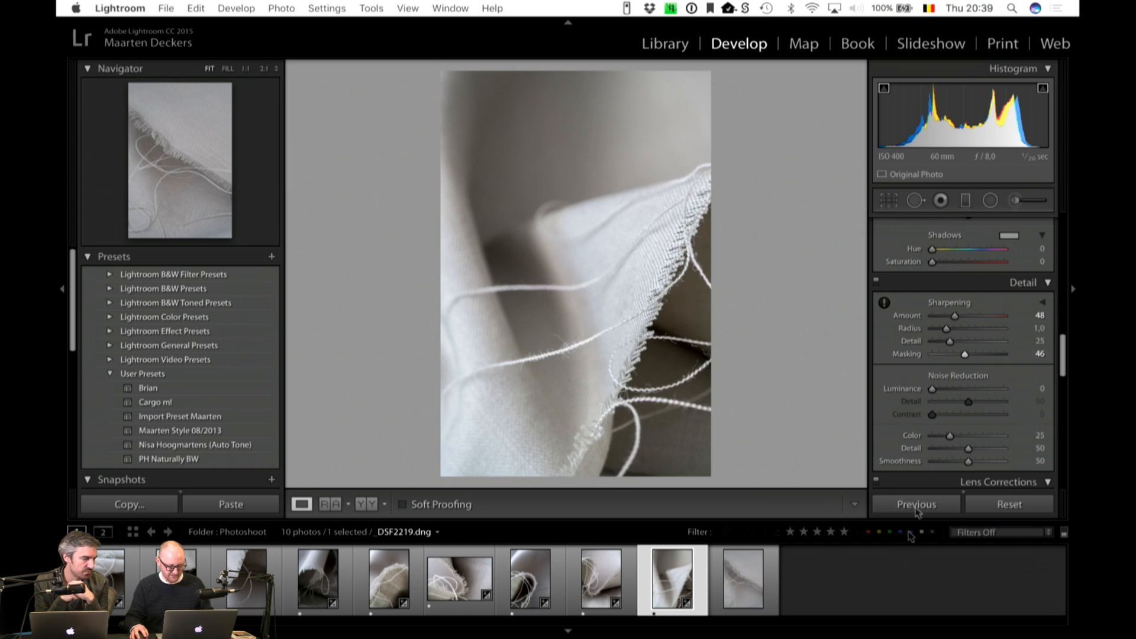
Step: Filter the filmstrip to photos rated one star or higher and select all the filtered photos
click(893, 574)
click(791, 532)
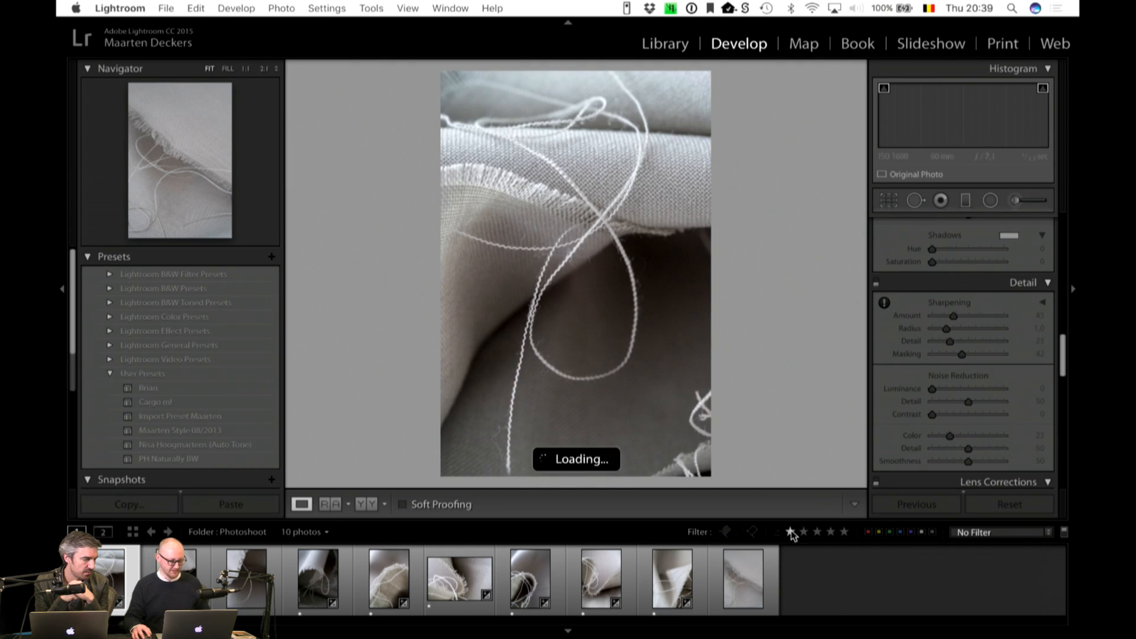
click(841, 562)
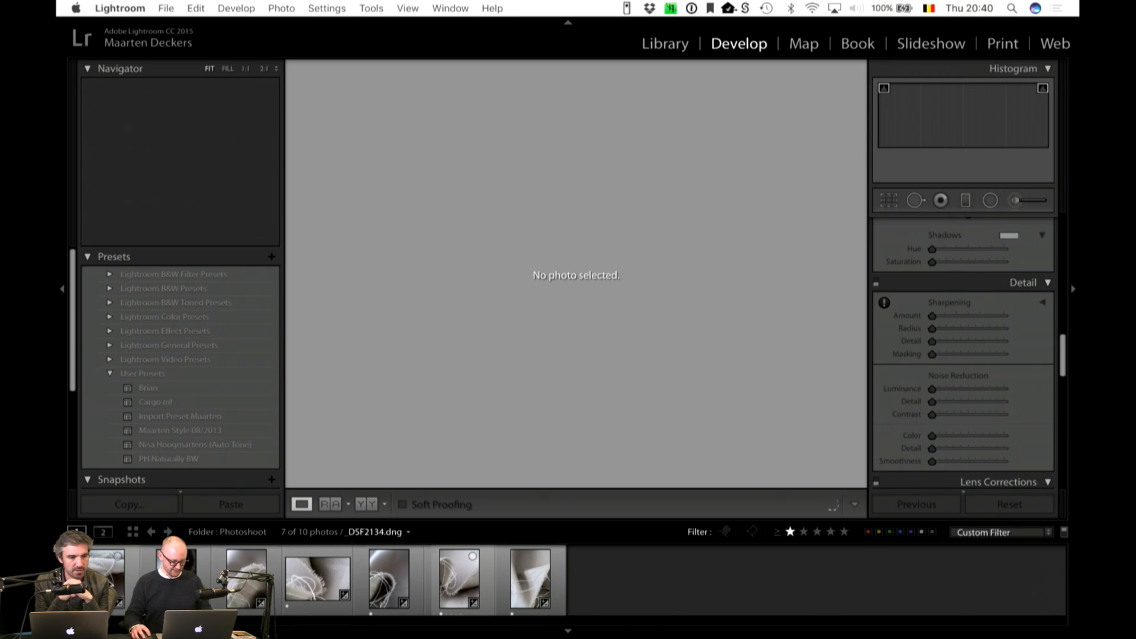
click(108, 577)
shift+click(545, 599)
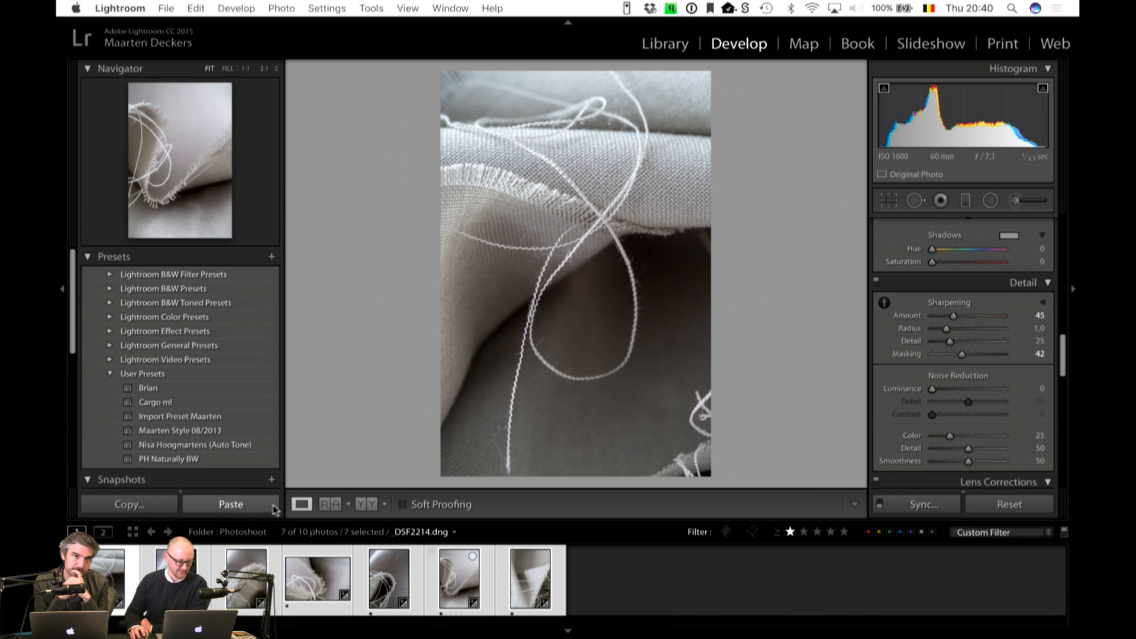
Step: Open the export settings for the selected photos from the Library module and set the image format to JPEG
click(672, 45)
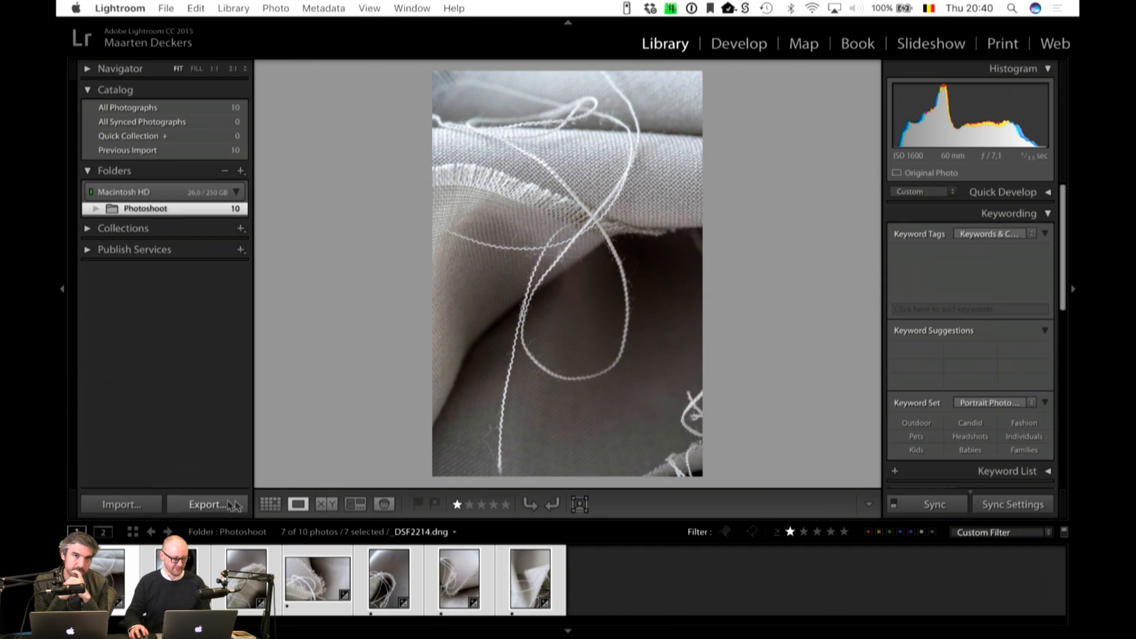
click(214, 506)
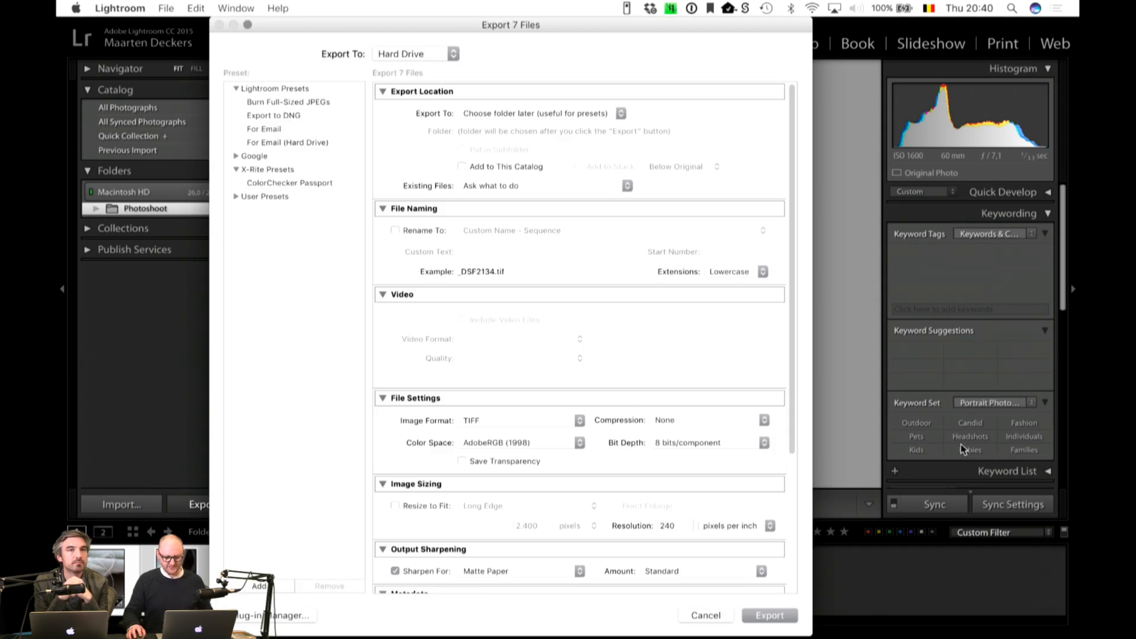
scroll(606, 355, down, 5)
click(515, 298)
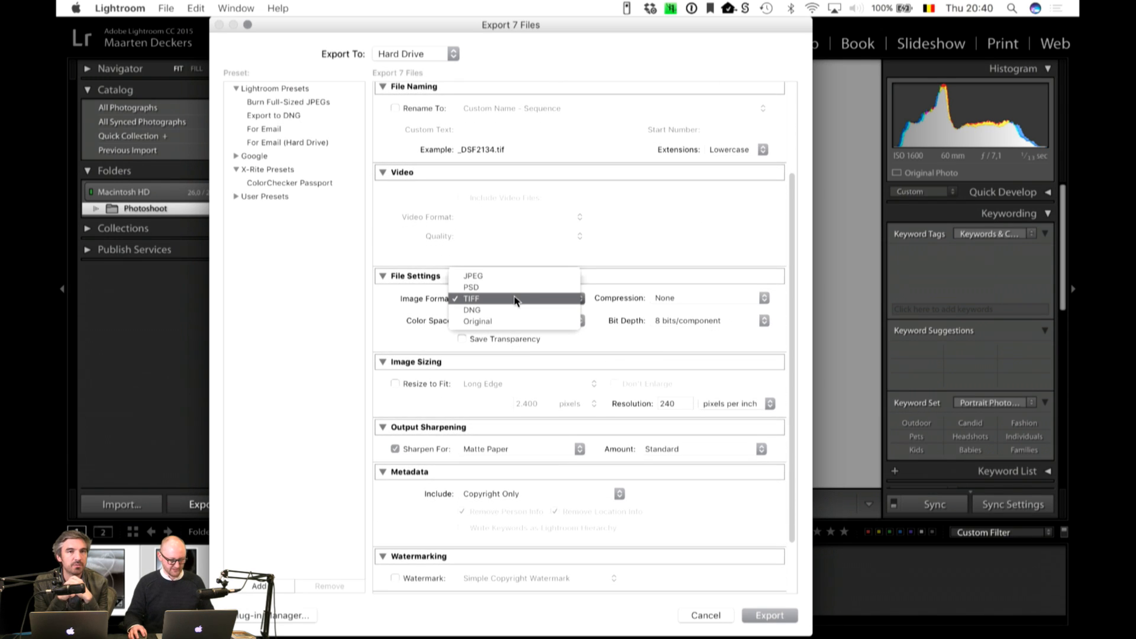
click(510, 276)
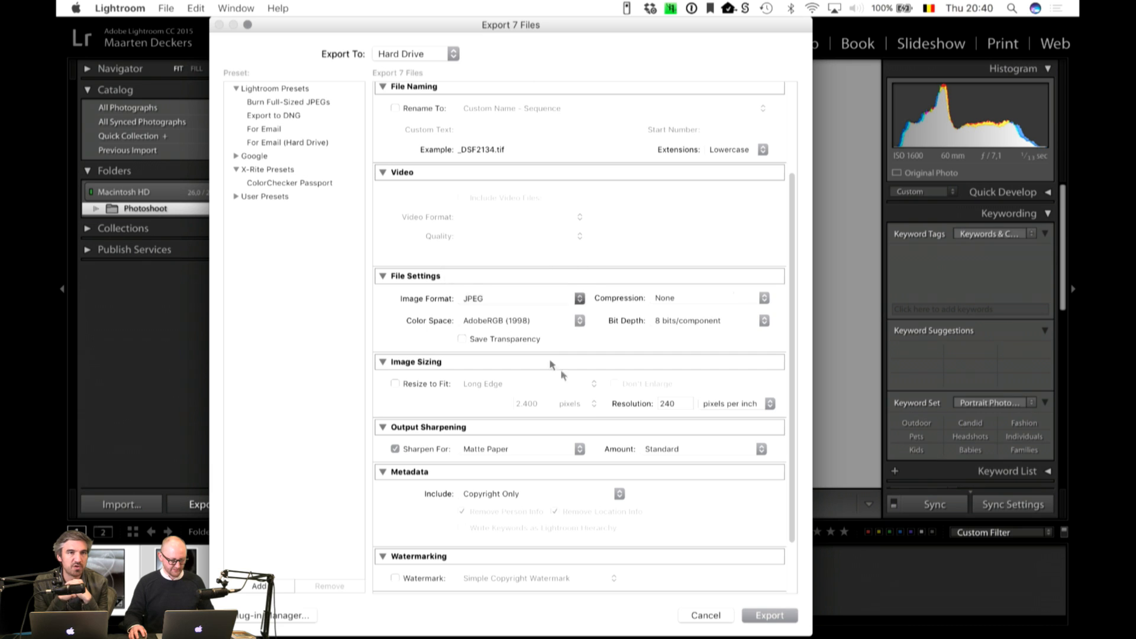
scroll(596, 386, down, 3)
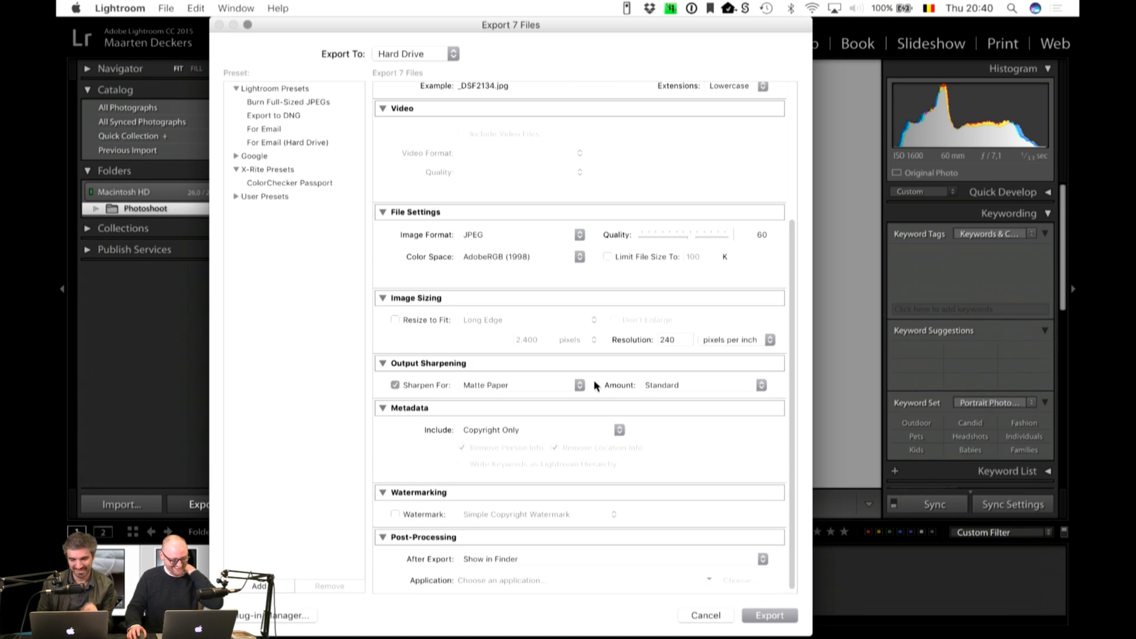
Step: Rename the exported files using the Custom Name - Original File Number template with the custom text Rafelen
scroll(590, 376, up, 8)
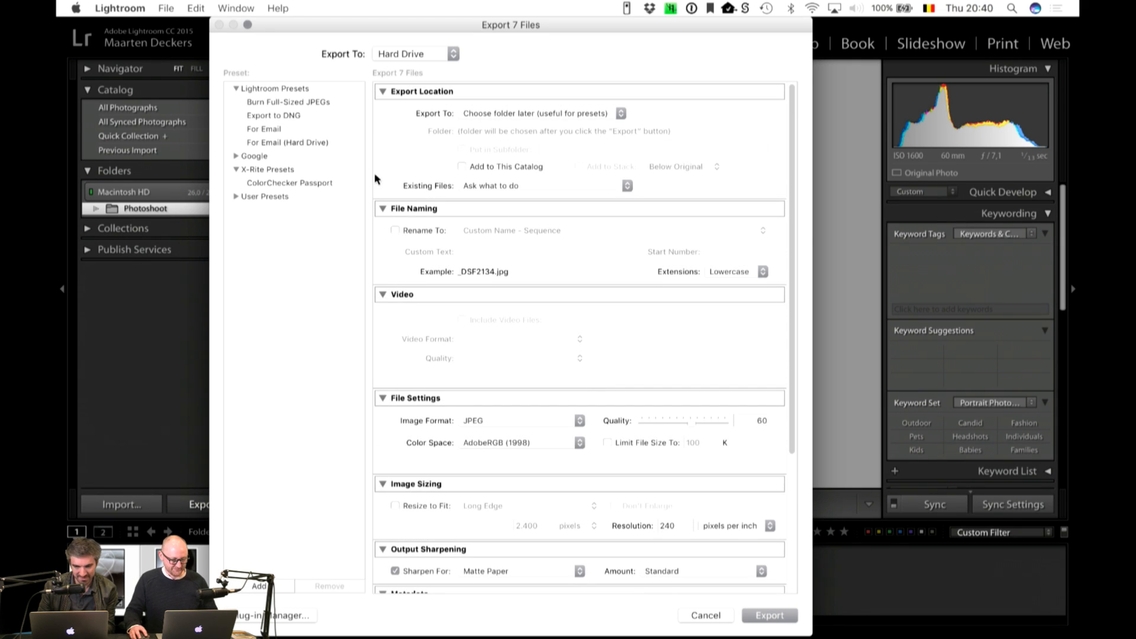
click(394, 231)
double_click(483, 252)
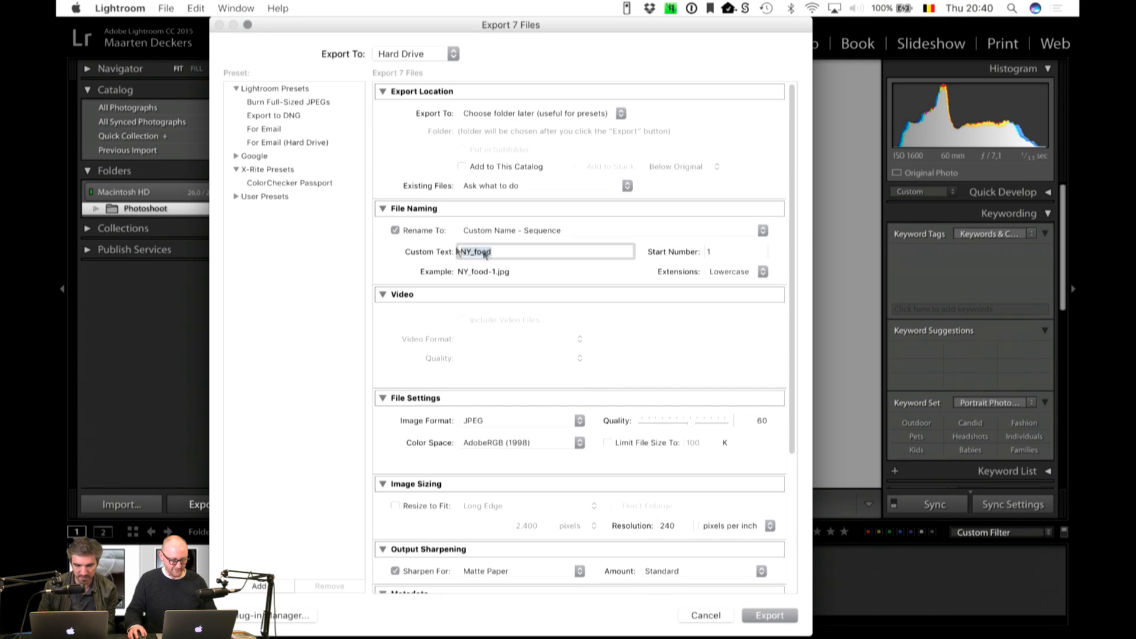
text(Raf)
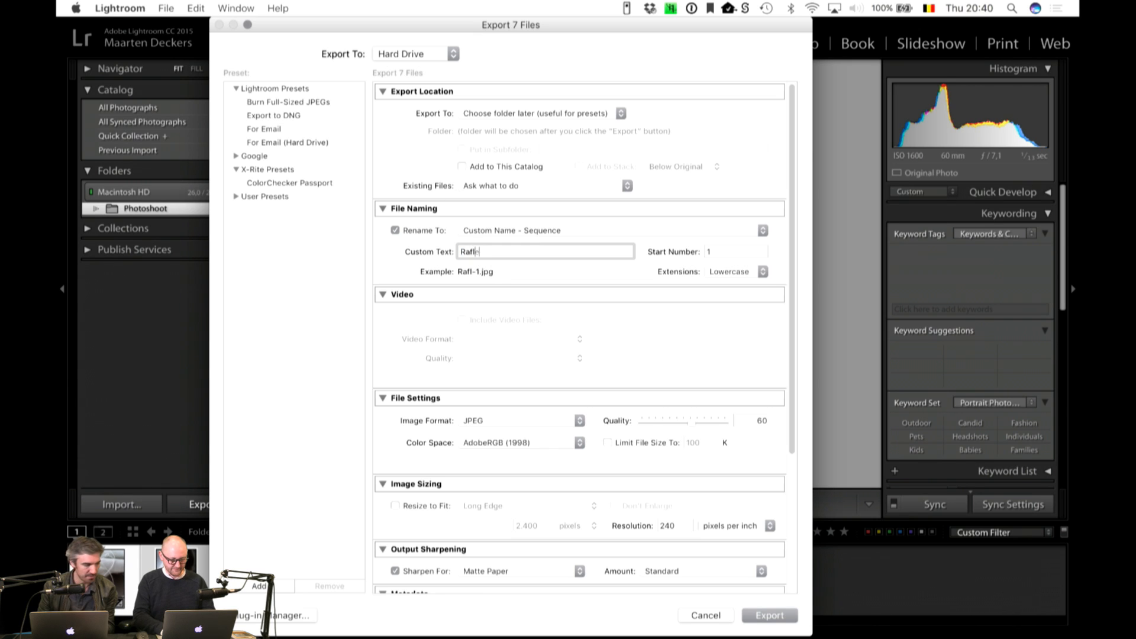
text(elen)
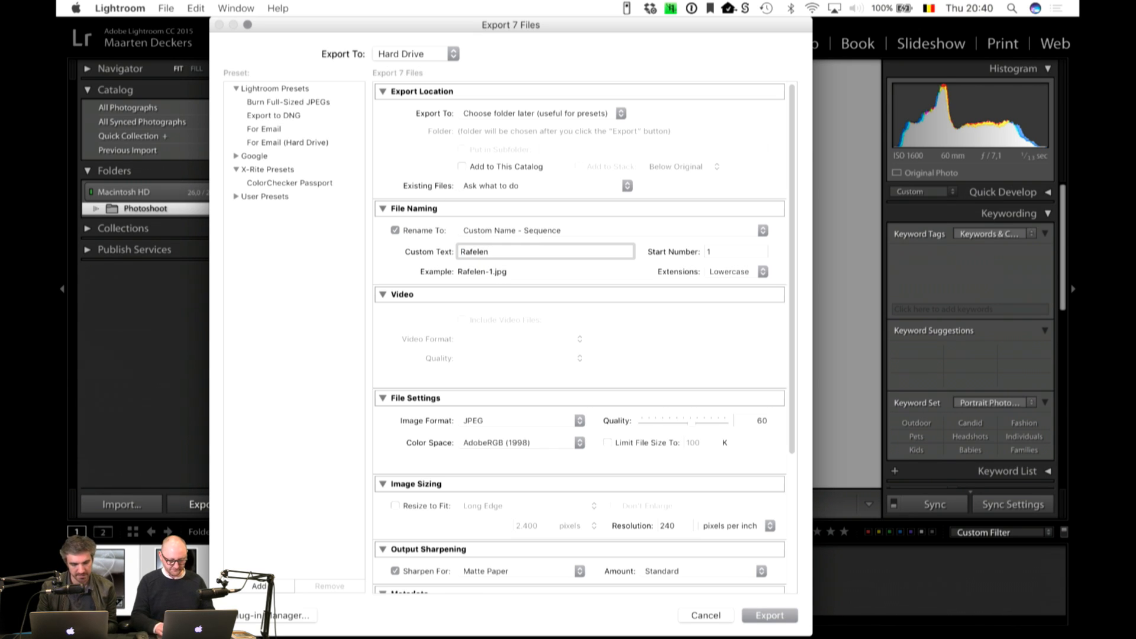
text(-)
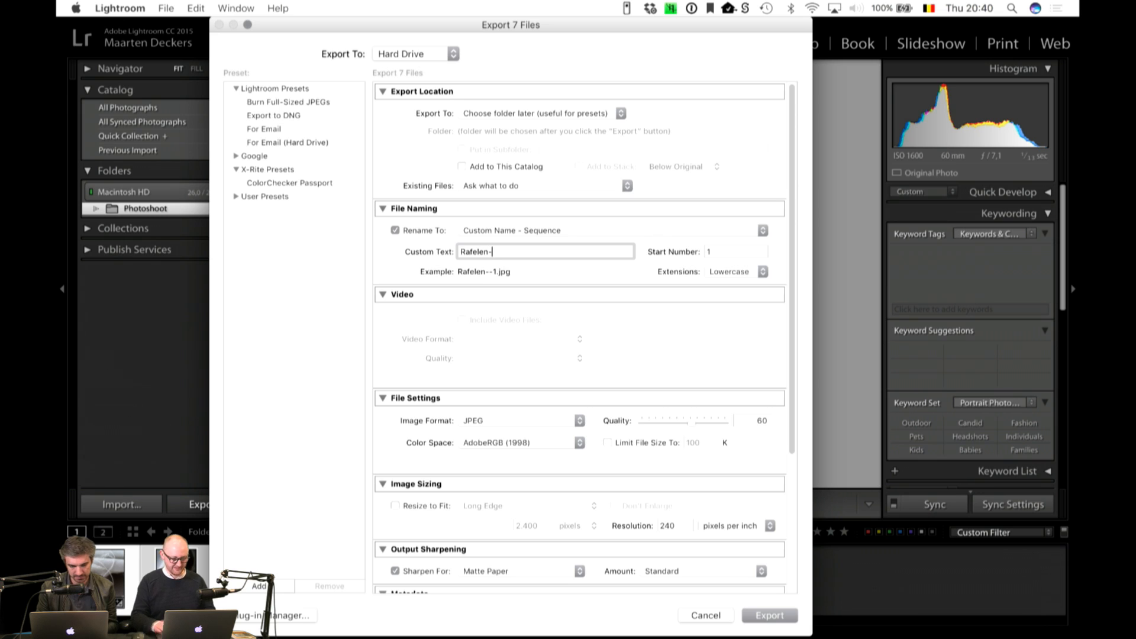
click(670, 230)
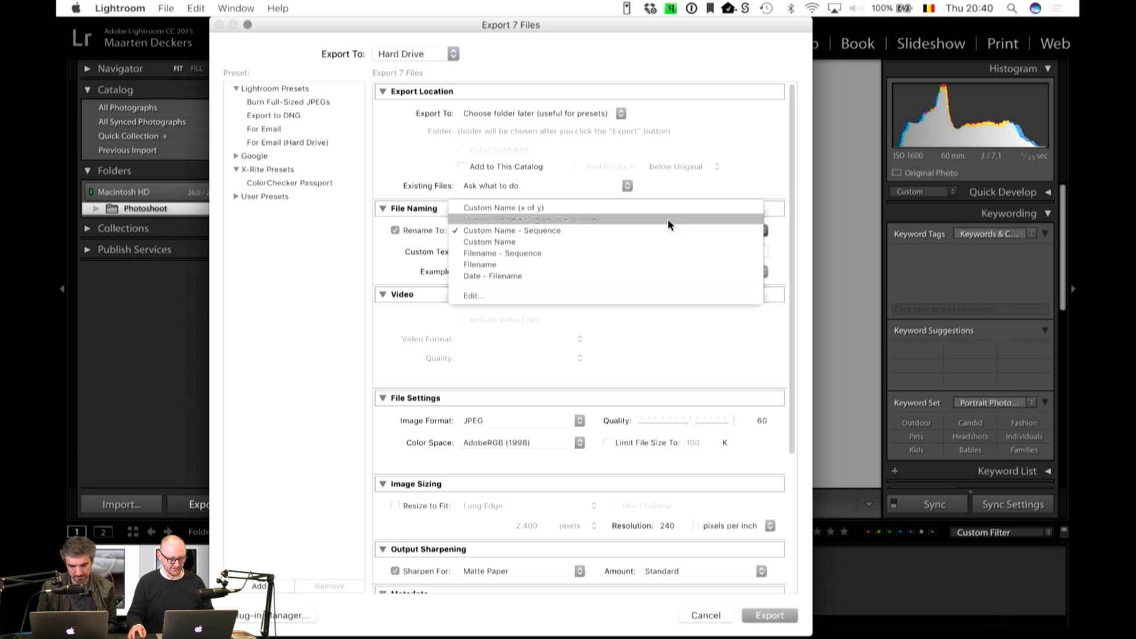
click(667, 218)
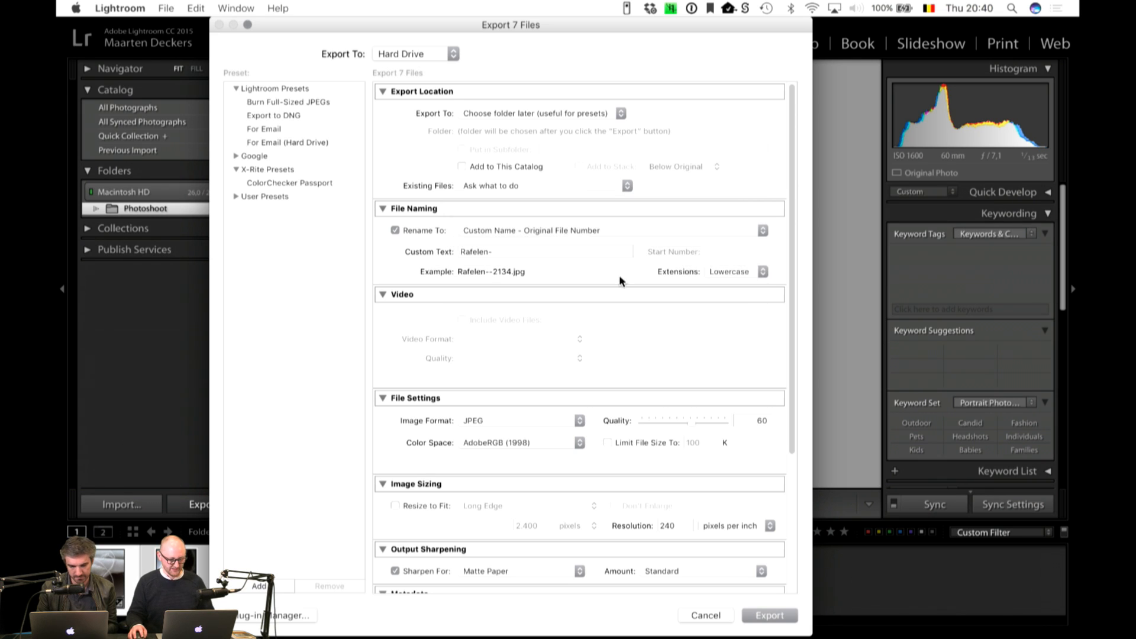
click(506, 254)
key(Right)
key(BackSpace)
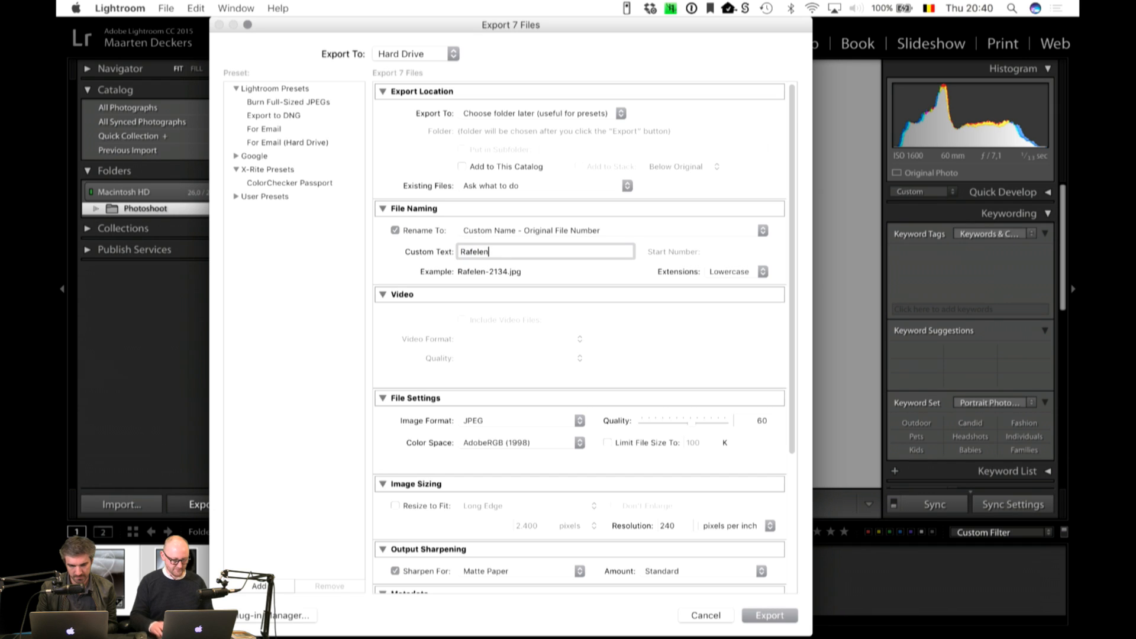
Step: Set the JPEG export quality to 90
scroll(637, 458, down, 5)
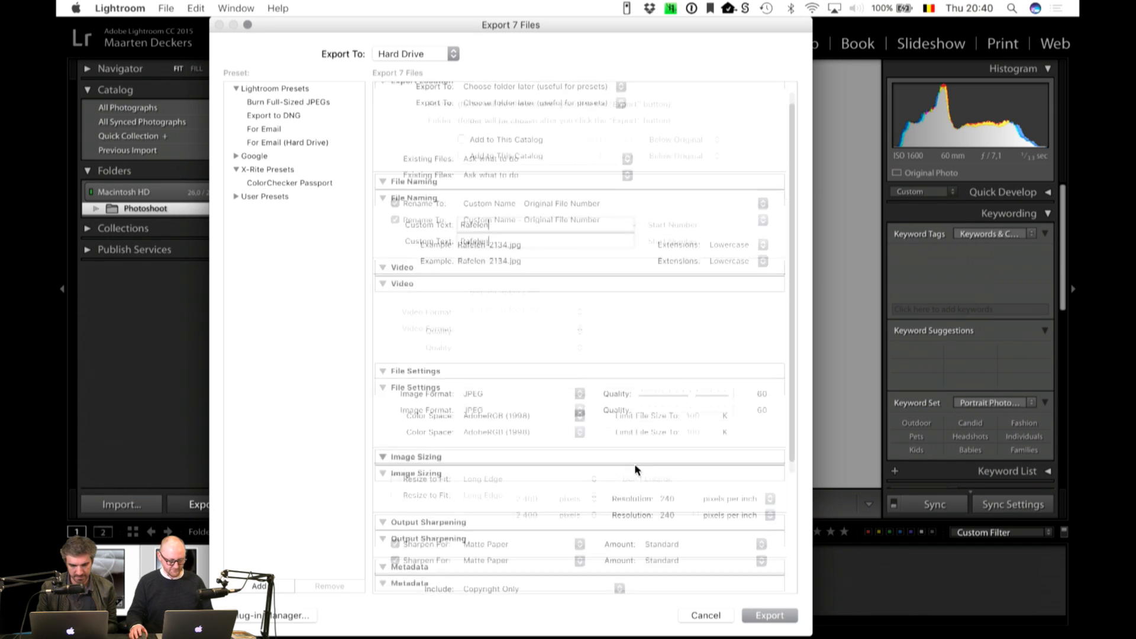
scroll(634, 463, down, 1)
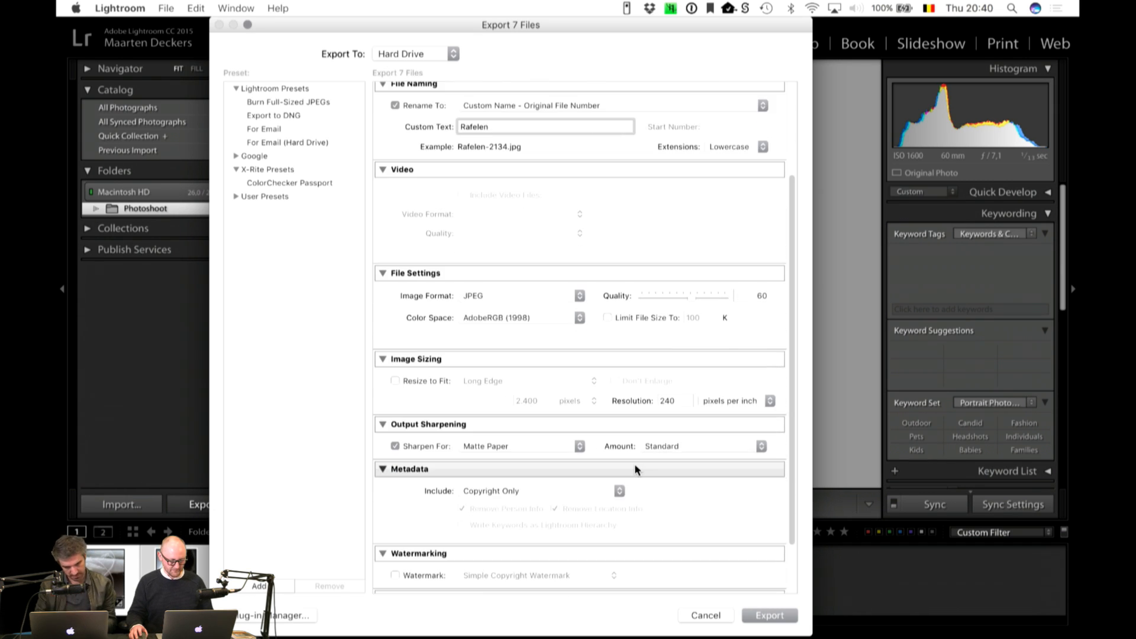
click(723, 302)
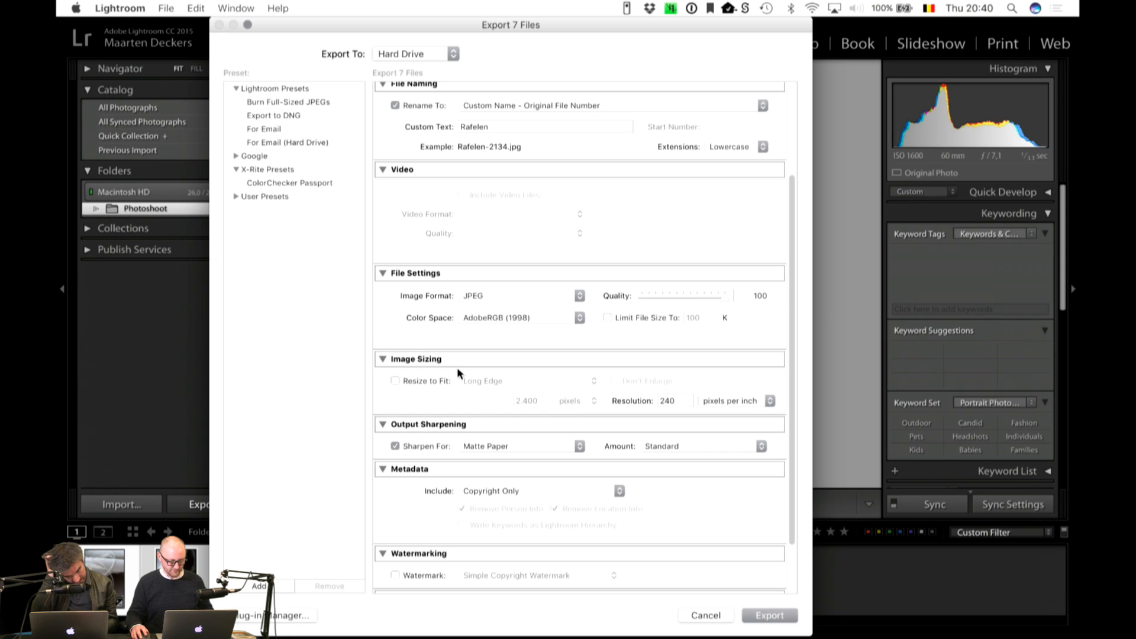
click(763, 295)
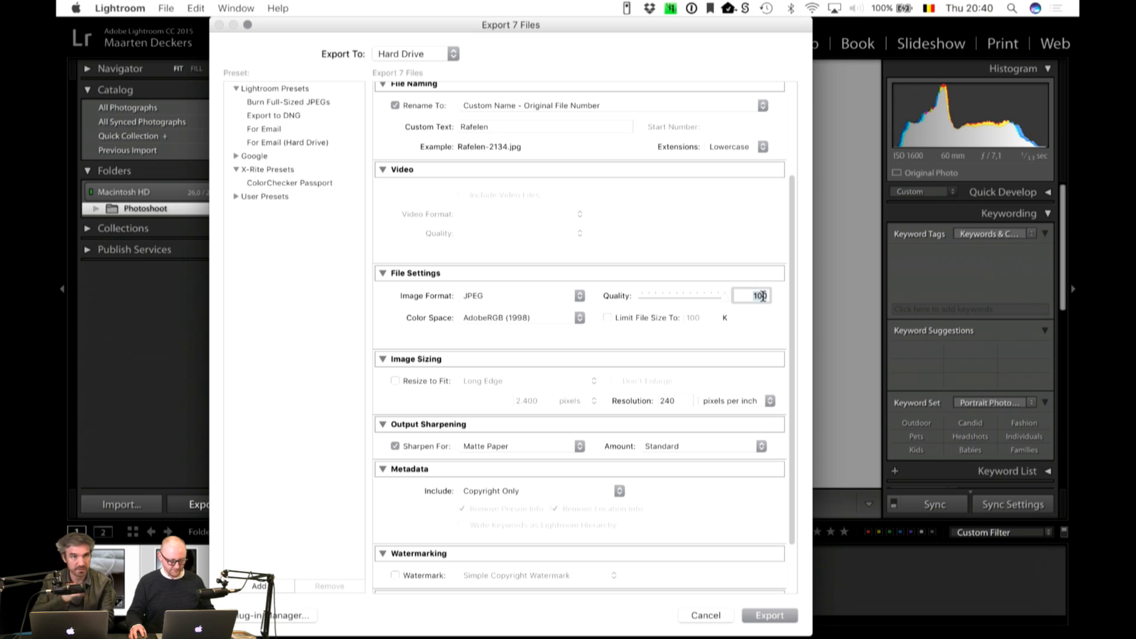
text(90)
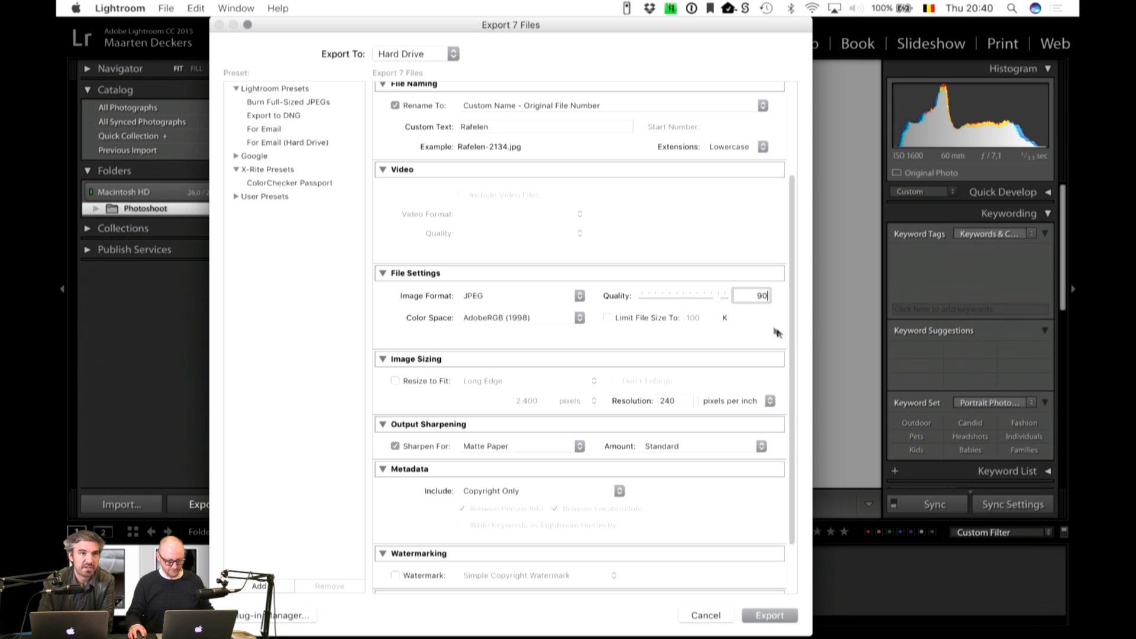
key(Return)
scroll(748, 388, down, 3)
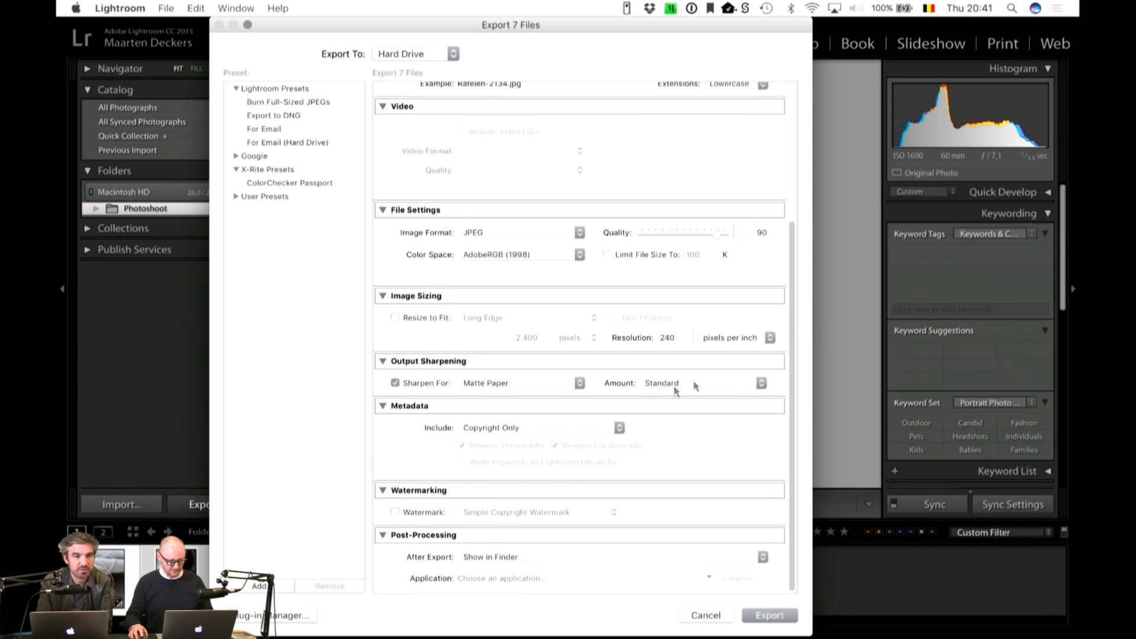
Step: Start the export and choose the Images folder inside the Rafelen folder as its location
click(782, 617)
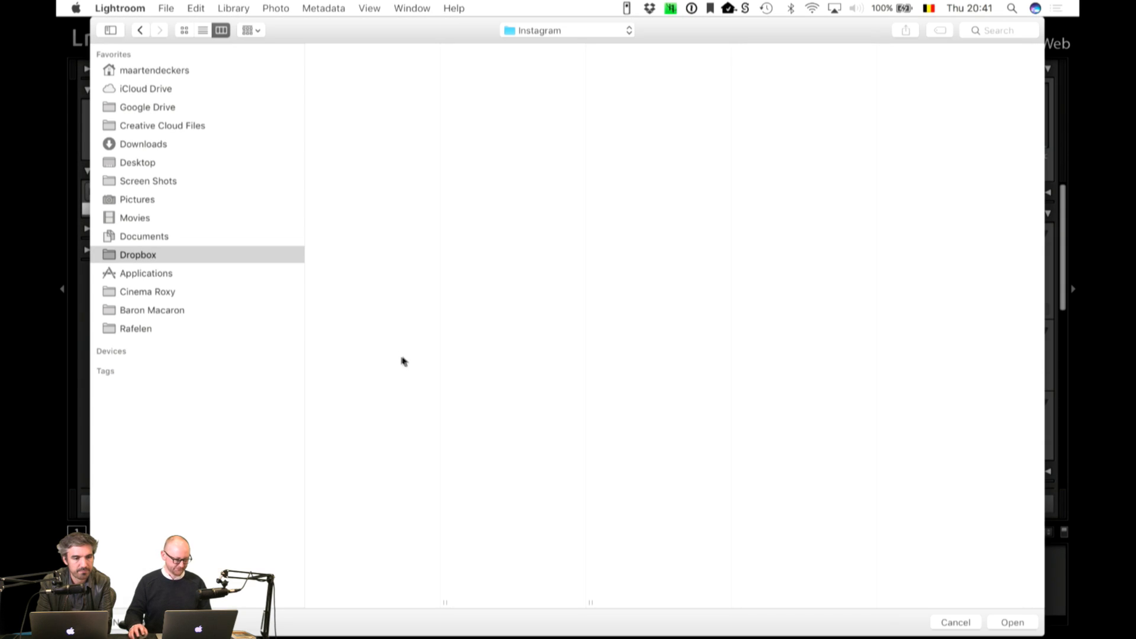
click(133, 329)
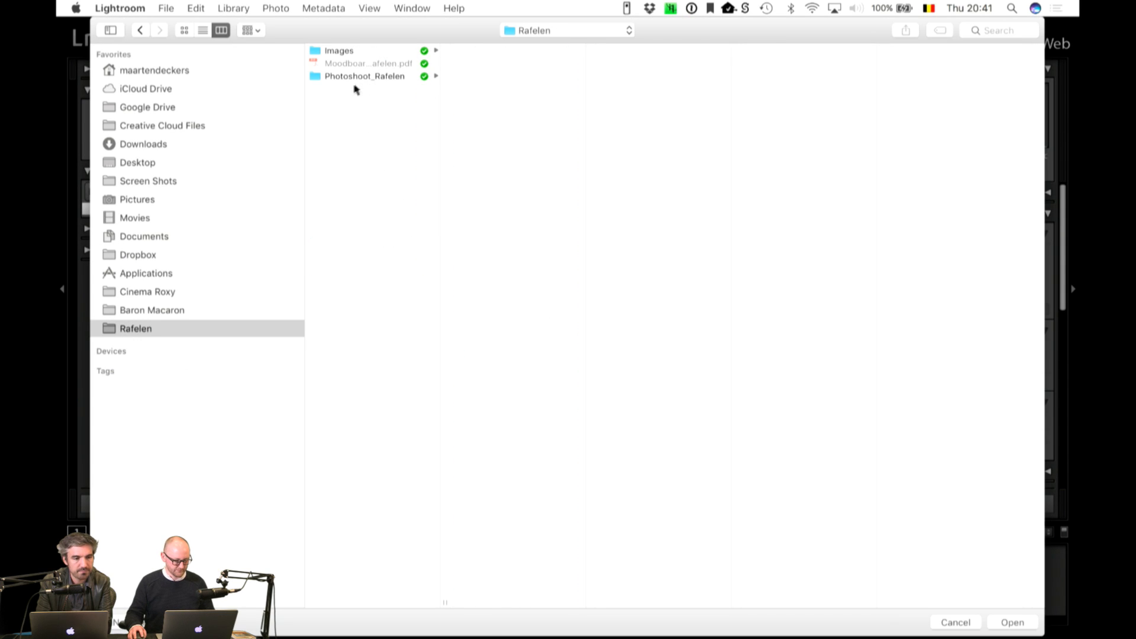
click(336, 50)
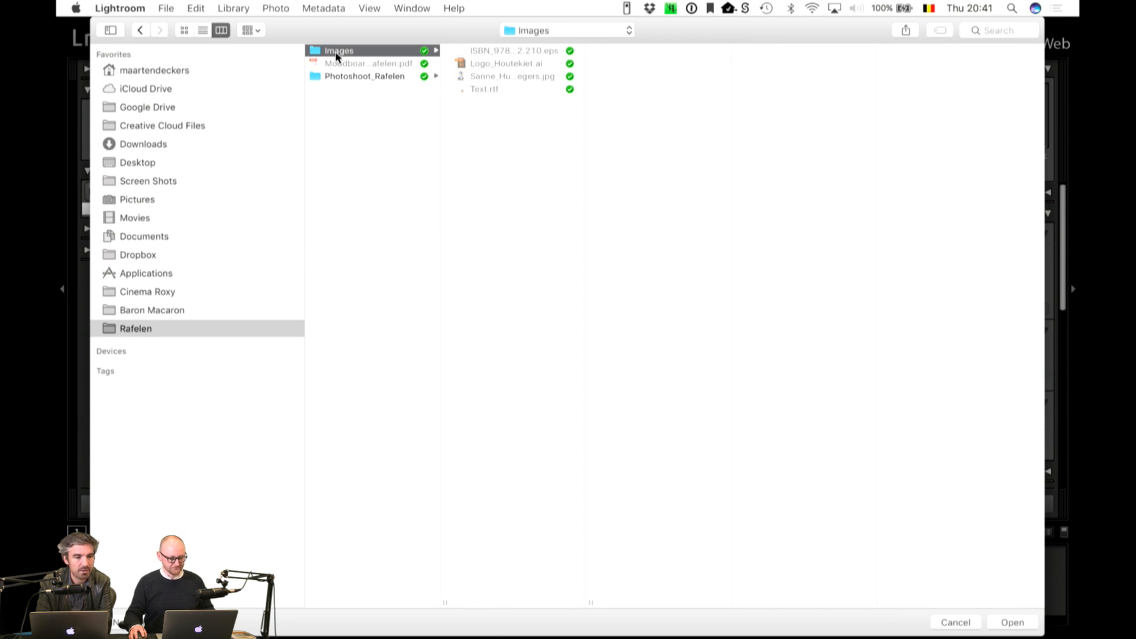
Step: Create a new folder named Rafelen inside Images and confirm the export destination
key(super+shift+n)
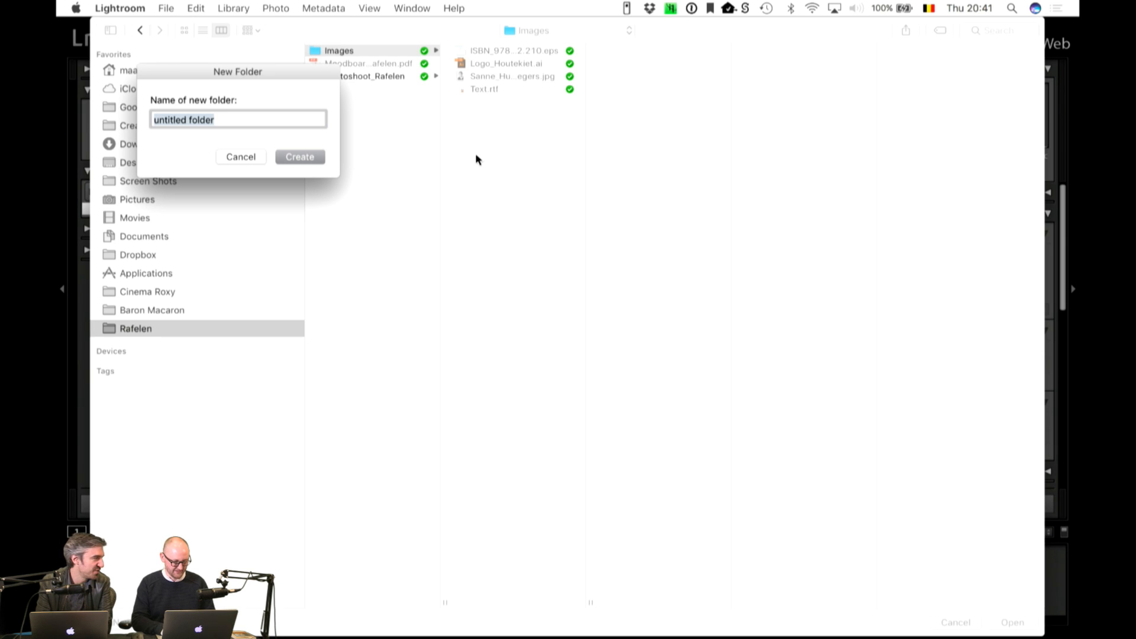
text(Ra)
key(BackSpace)
key(BackSpace)
text(Raf)
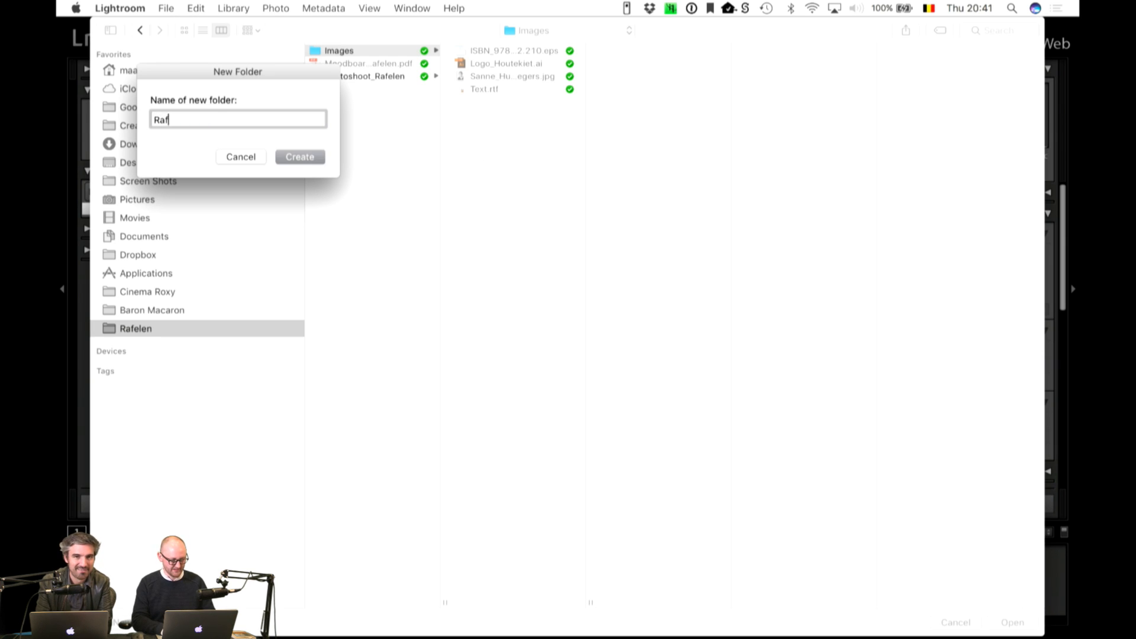
text(elen)
click(289, 155)
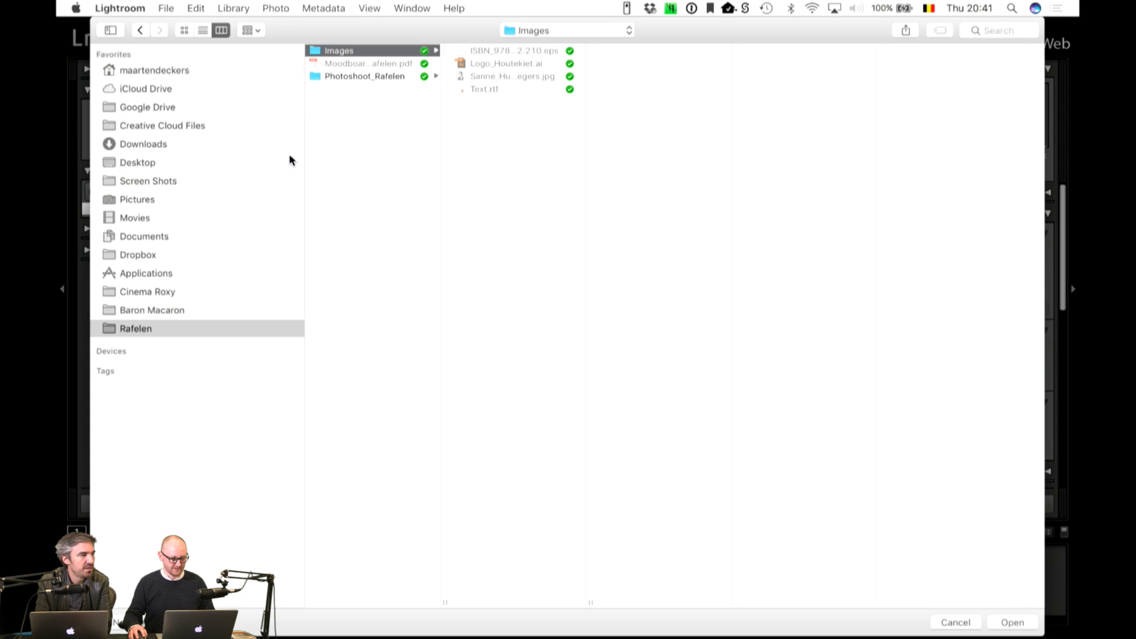
click(1011, 623)
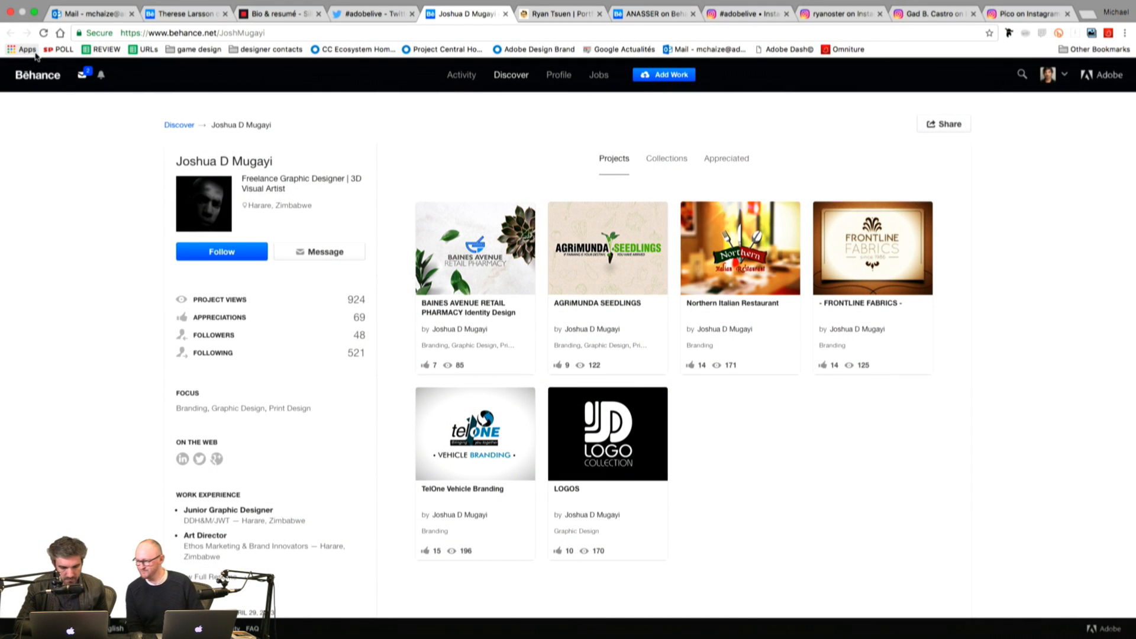
Step: Open the BAINES AVENUE RETAIL PHARMACY Identity Design project and examine its cover, logo construction, typefaces and Pantone colours
scroll(170, 294, down, 2)
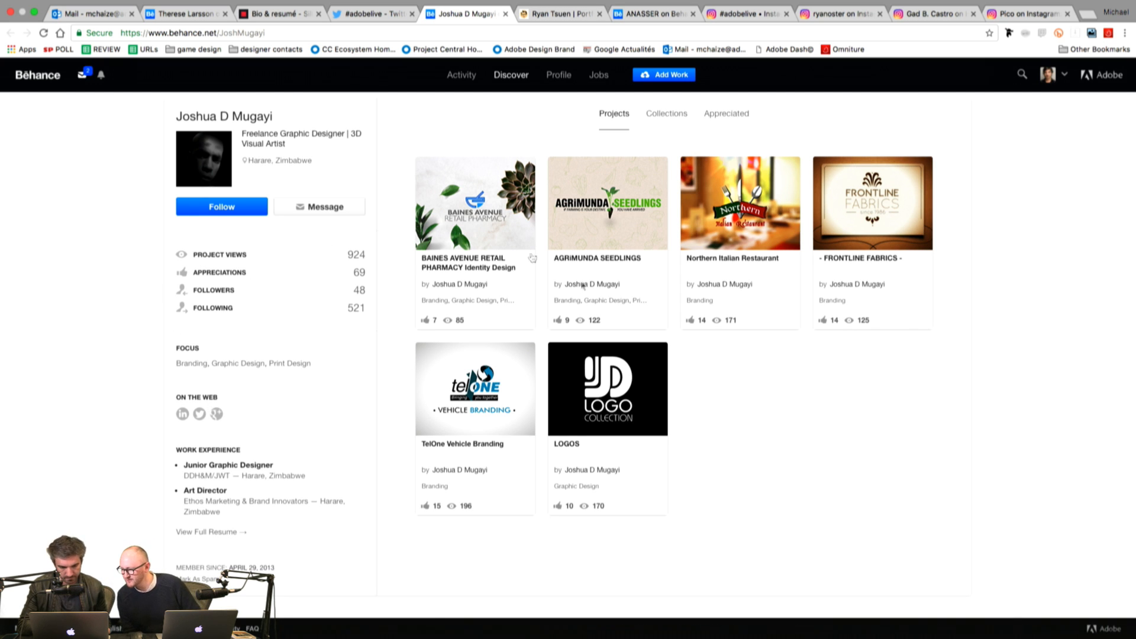
click(474, 263)
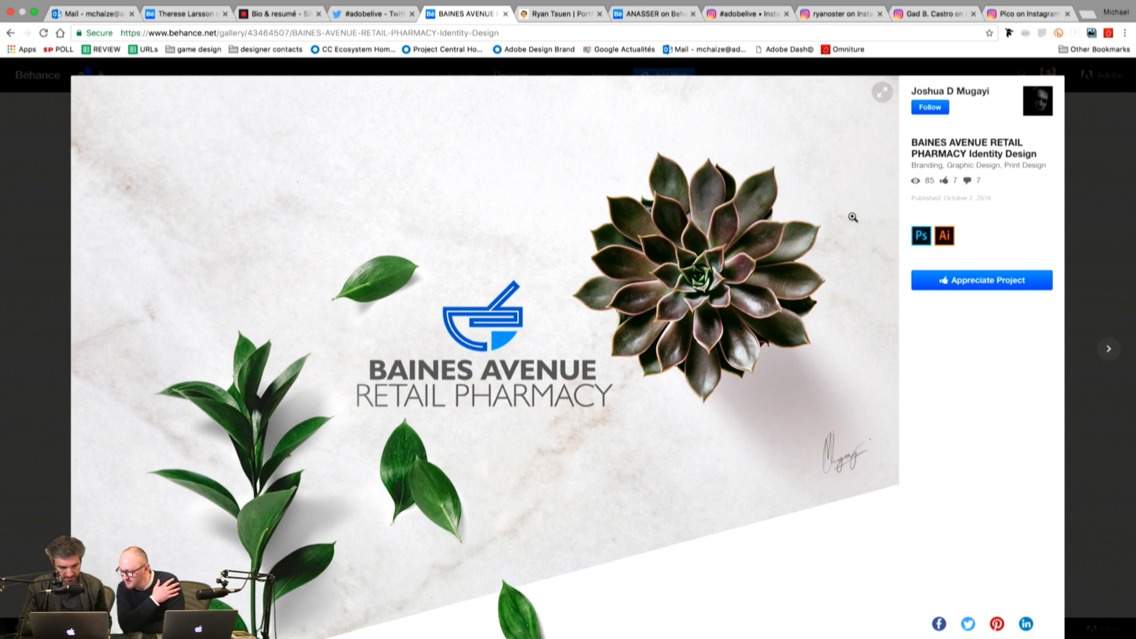
scroll(852, 217, down, 10)
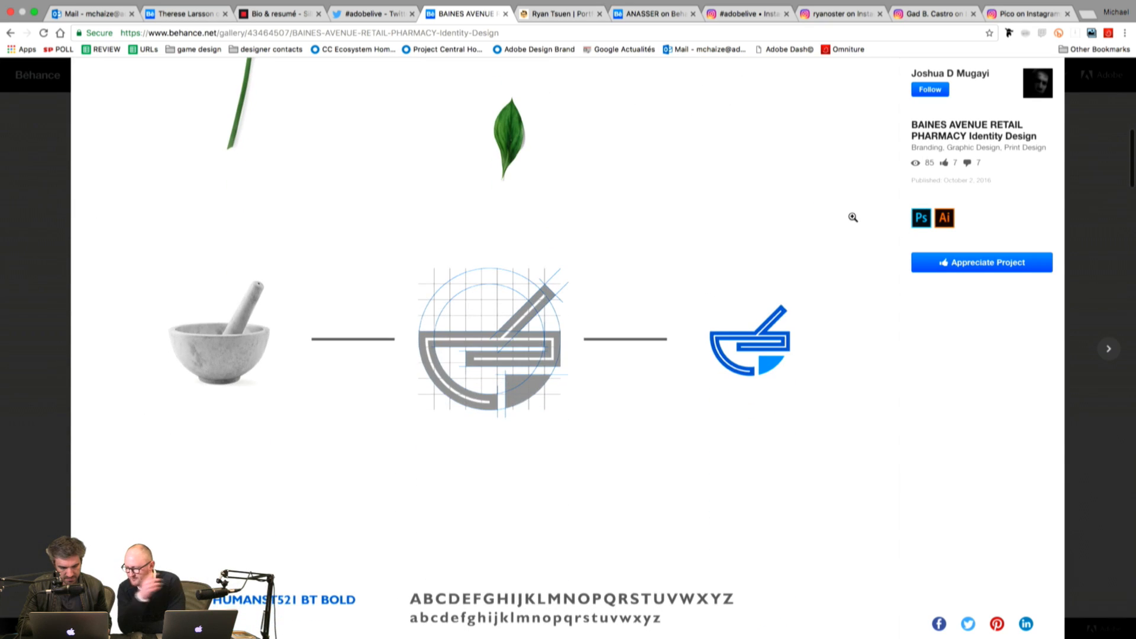
scroll(853, 217, up, 10)
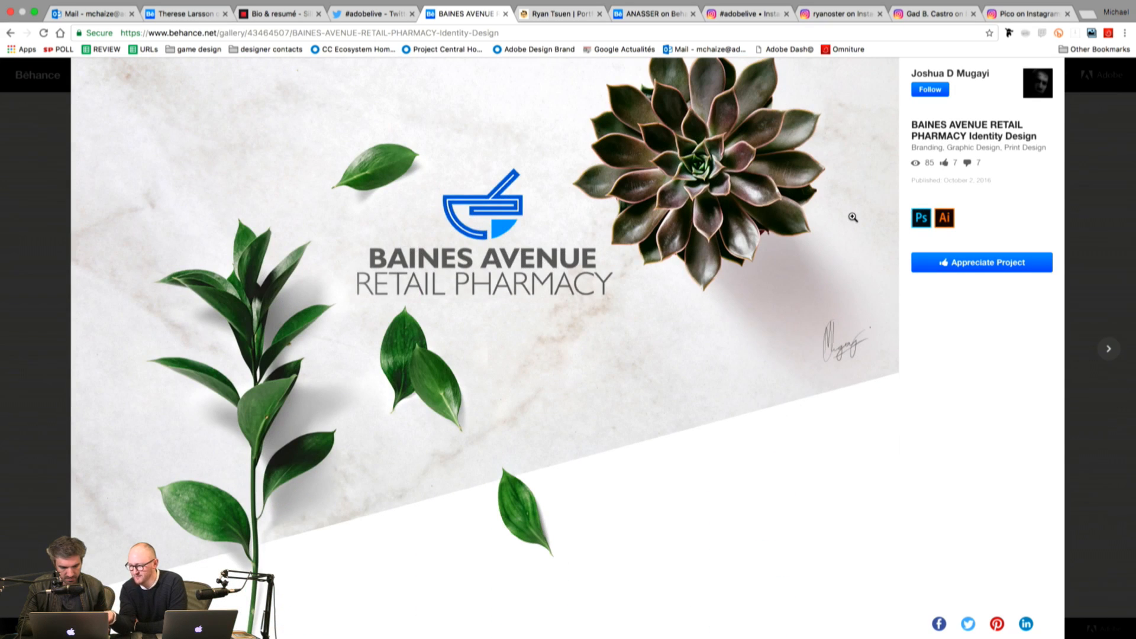
scroll(300, 393, down, 5)
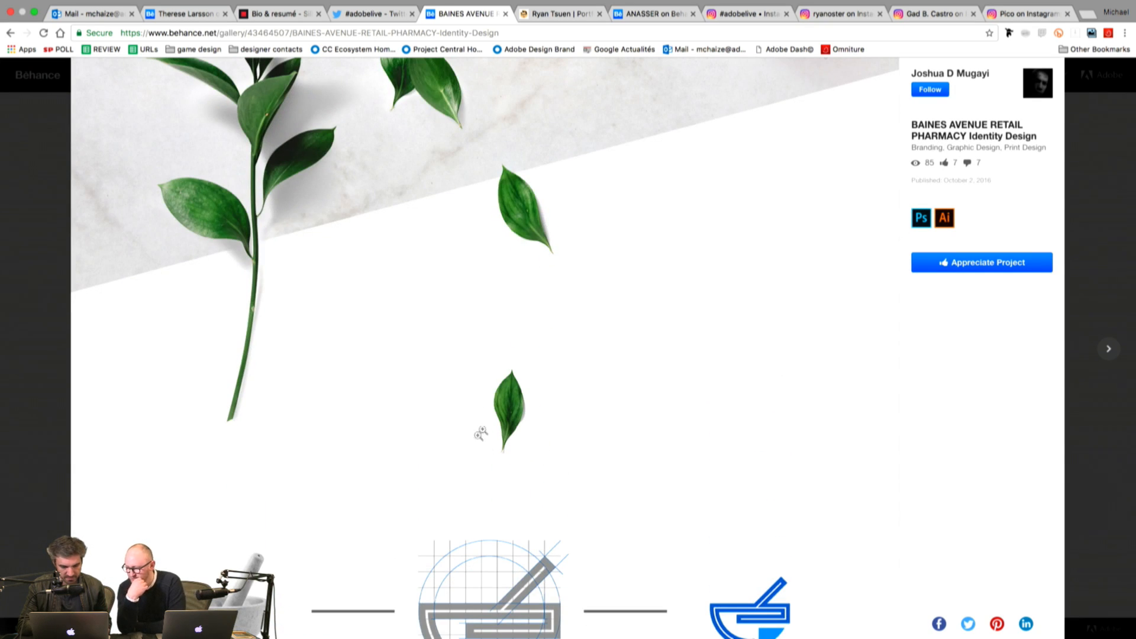
scroll(338, 416, down, 3)
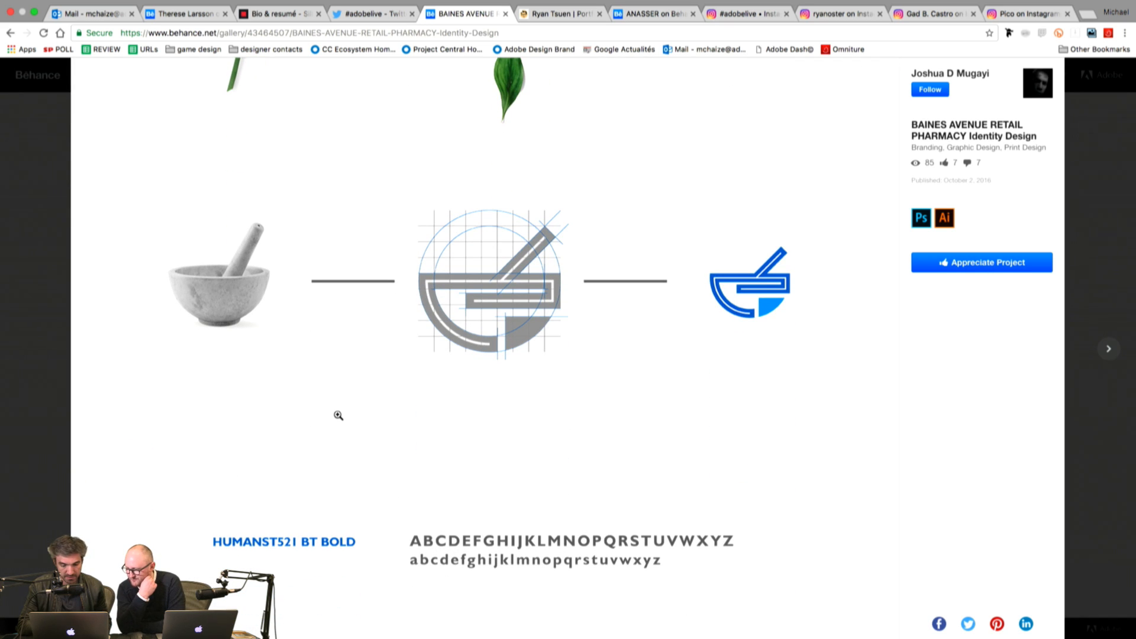
scroll(339, 416, down, 4)
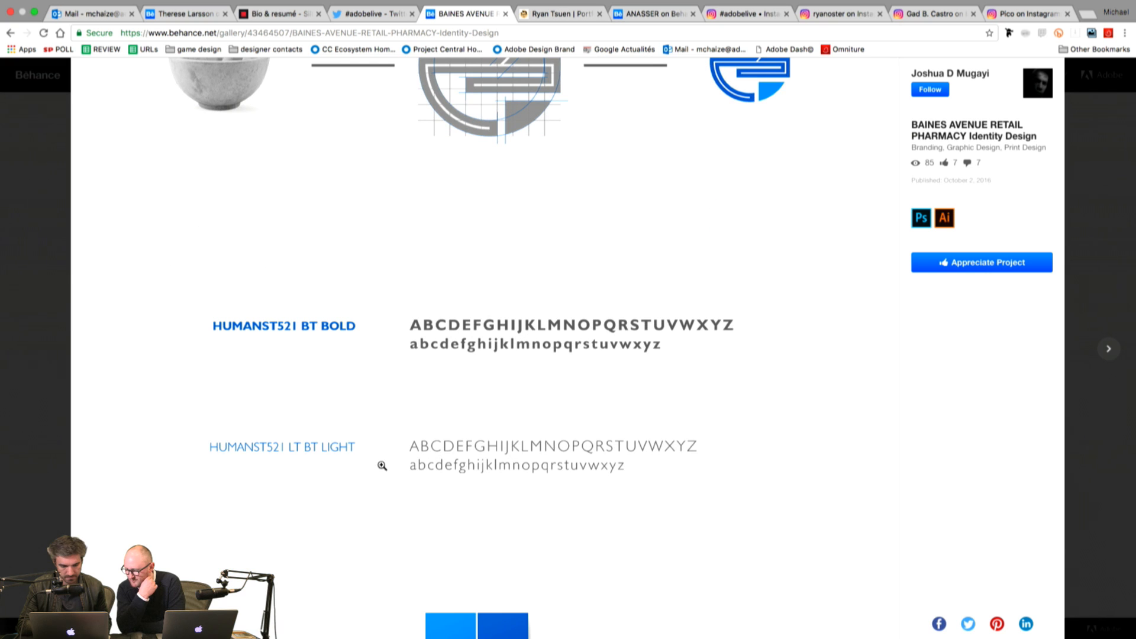
scroll(405, 477, down, 3)
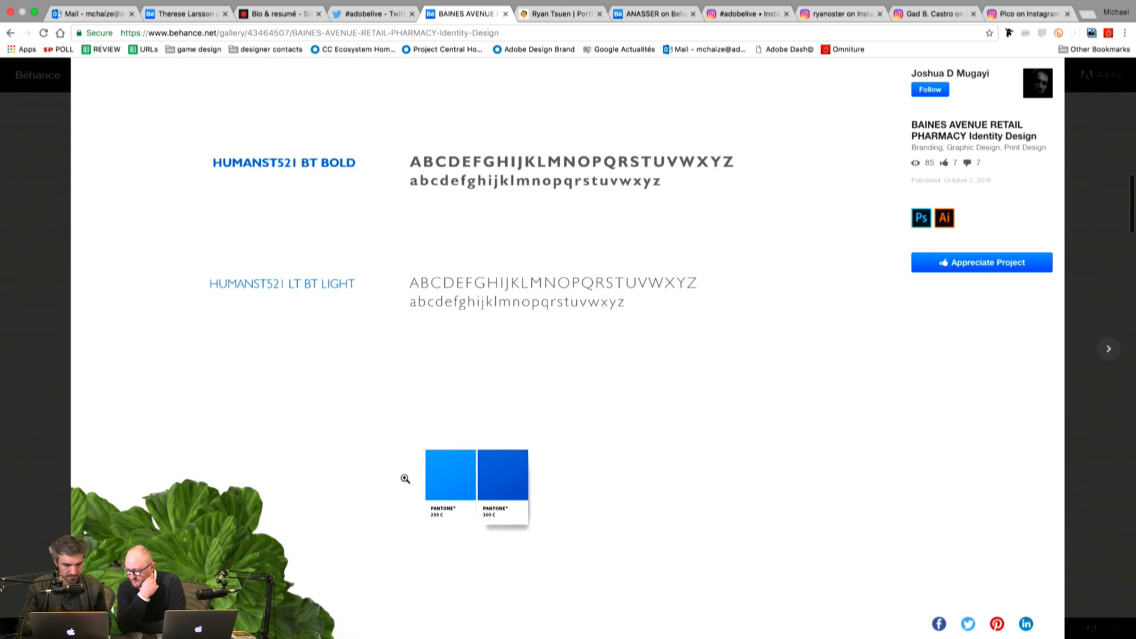
scroll(405, 478, down, 4)
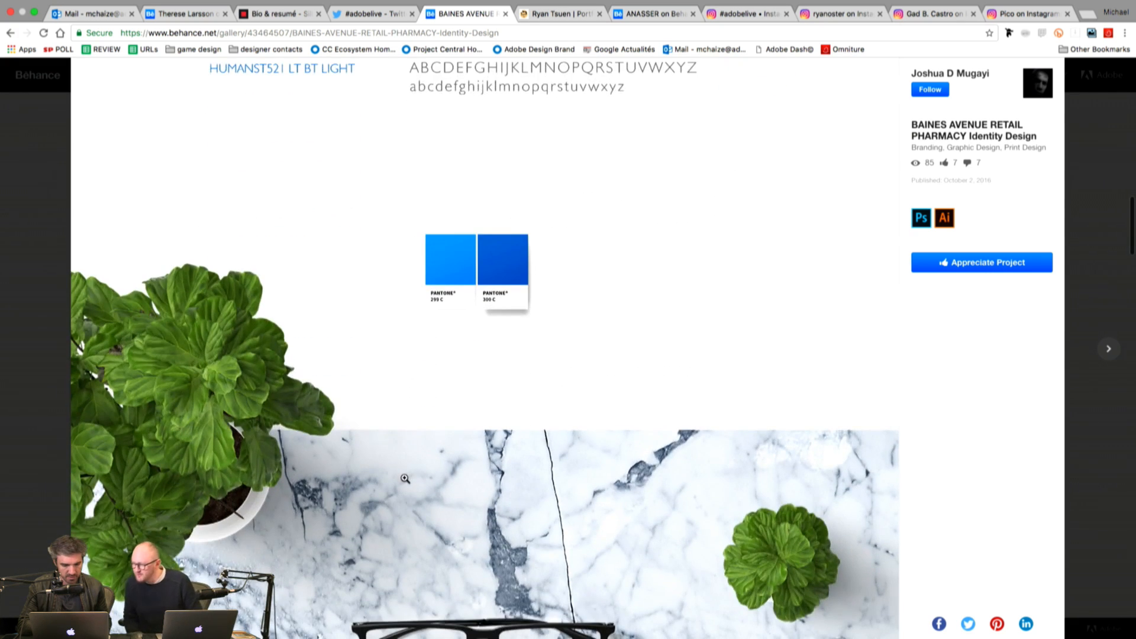
Step: Examine the pharmacy project's stationery, packaging, mug and poster mockups through to the end of the presentation
scroll(405, 478, down, 6)
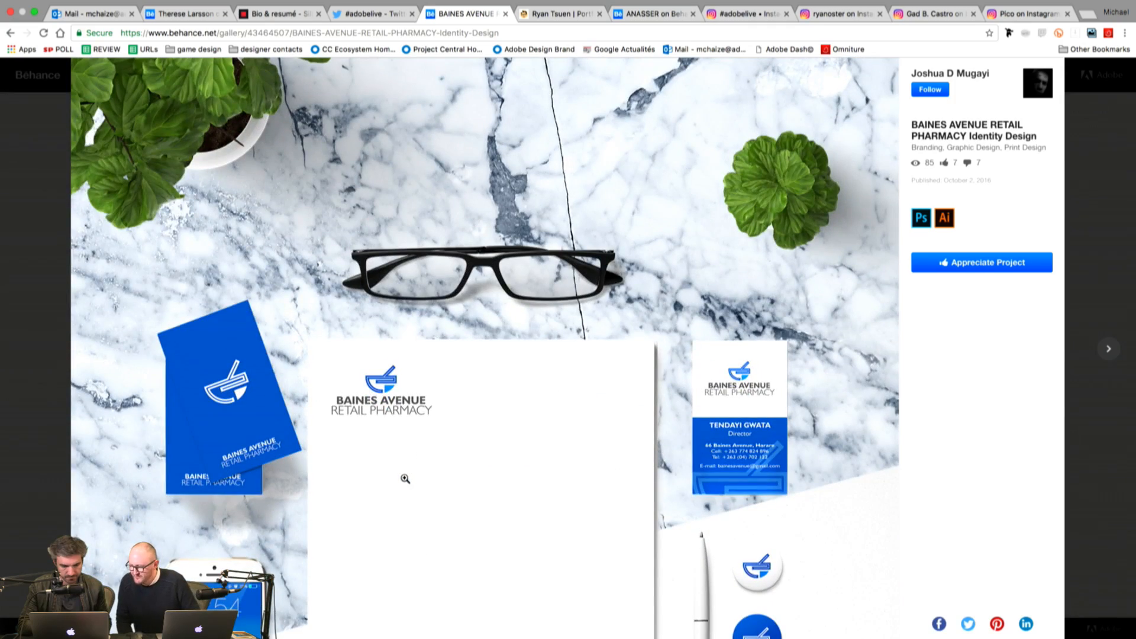
scroll(406, 478, down, 2)
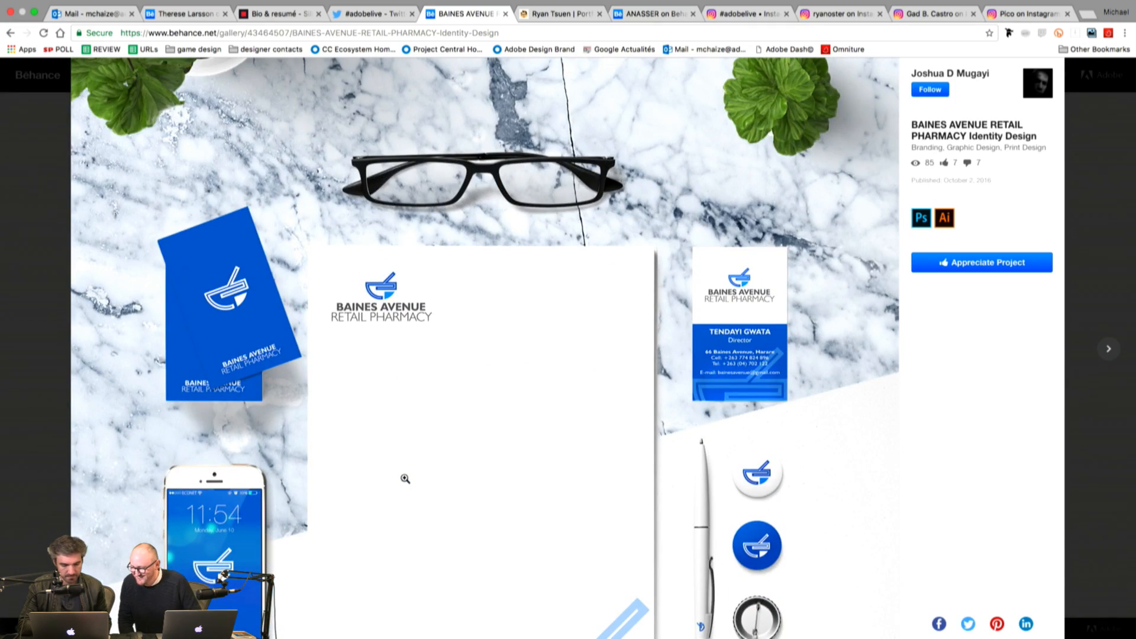
scroll(406, 478, down, 2)
scroll(405, 478, down, 3)
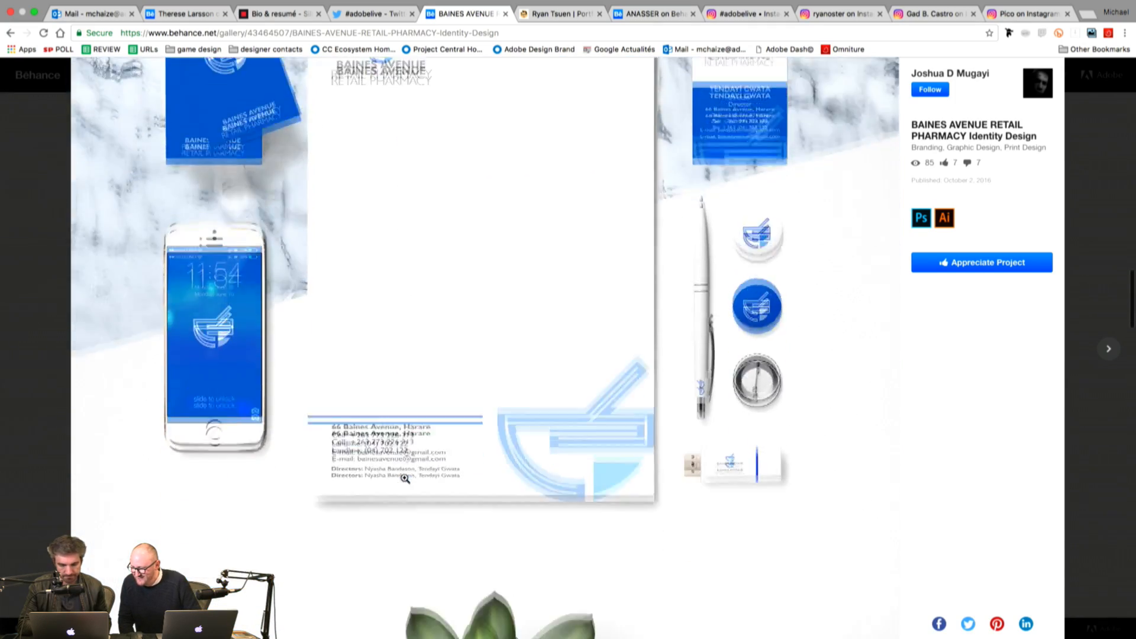
scroll(405, 478, down, 10)
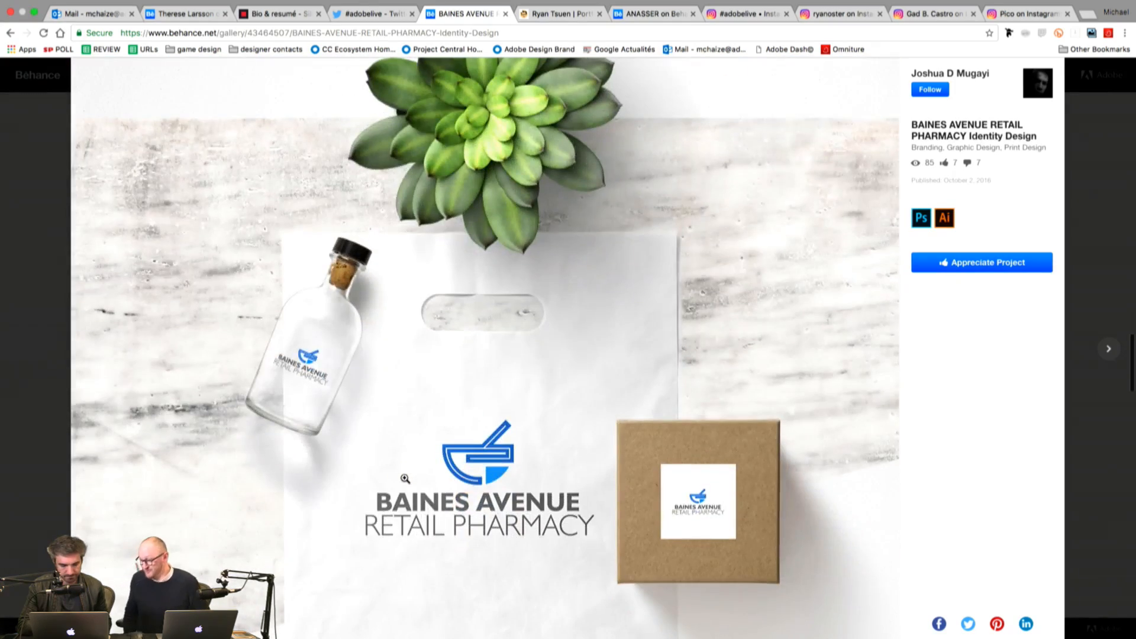
scroll(405, 478, down, 12)
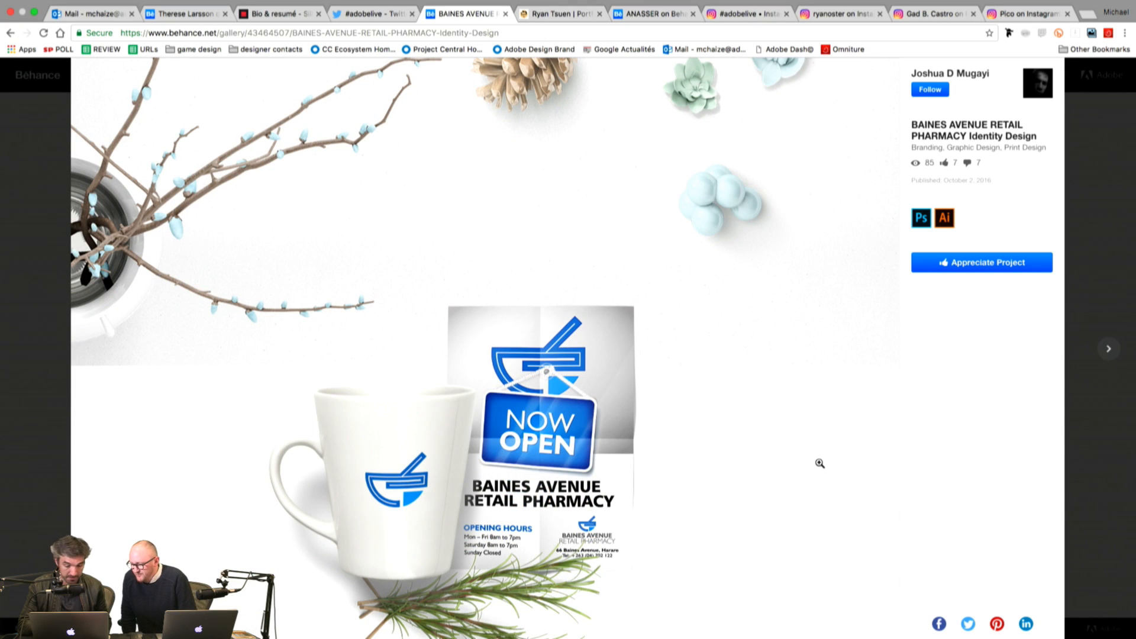
scroll(820, 463, down, 8)
Step: Look back over the pharmacy mockups and logo construction up to the cover, and close the project to return to the designer's profile
scroll(820, 465, up, 7)
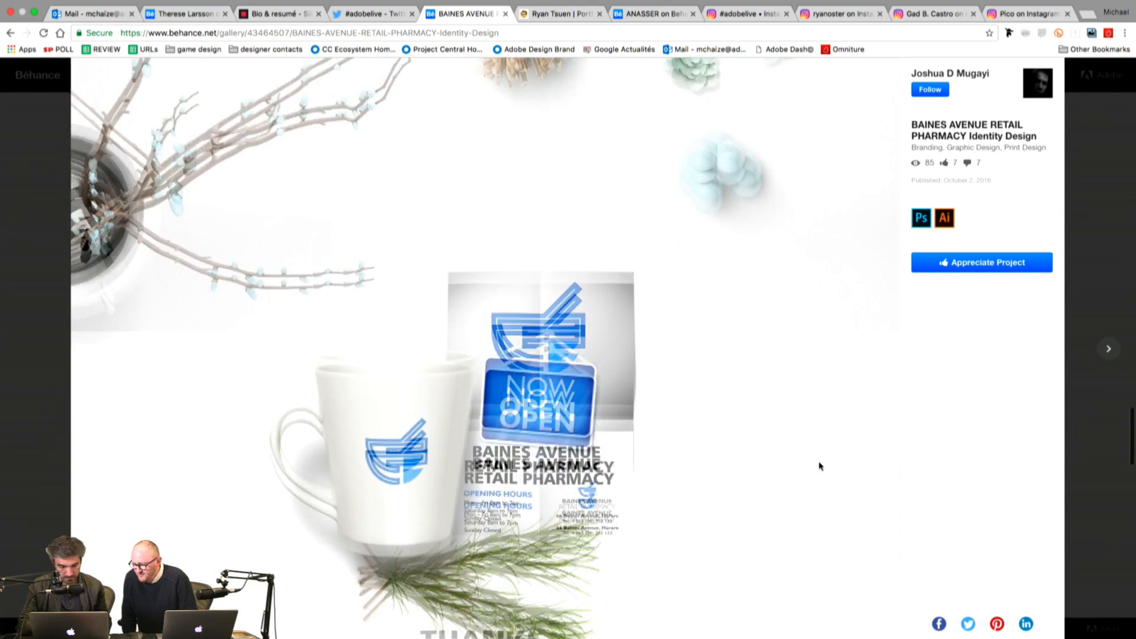
scroll(819, 466, up, 8)
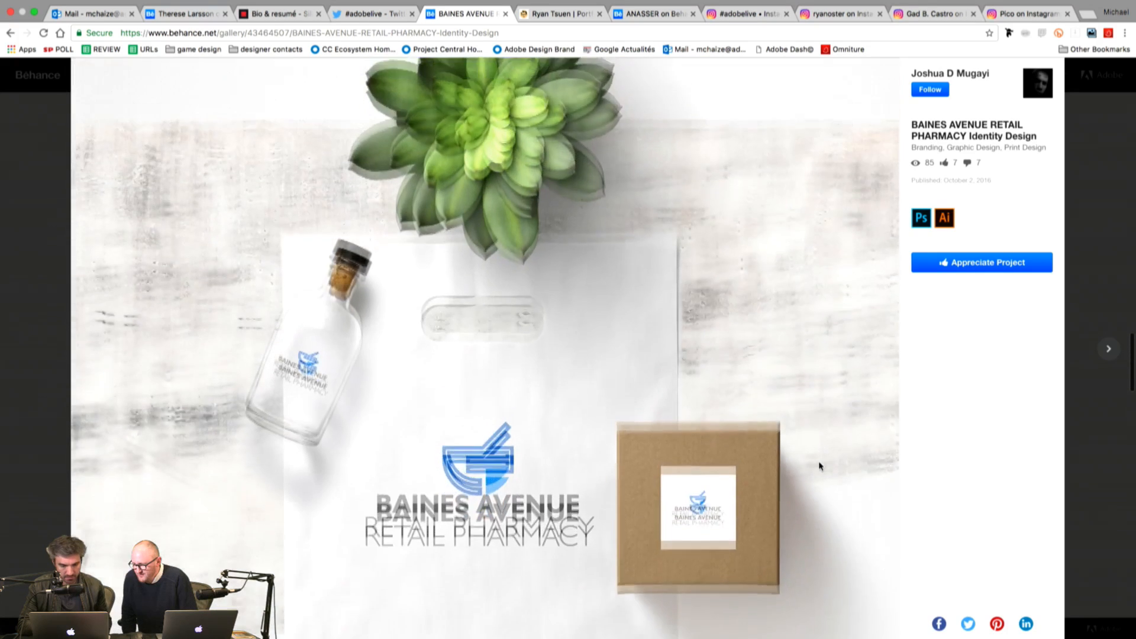
scroll(819, 466, up, 2)
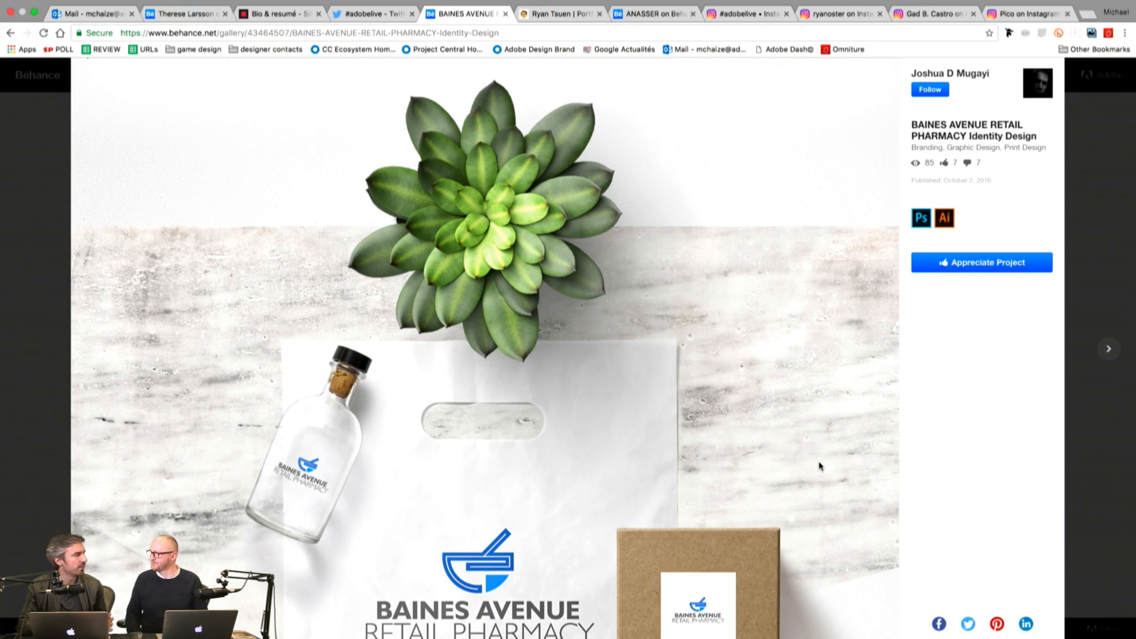
scroll(820, 466, up, 10)
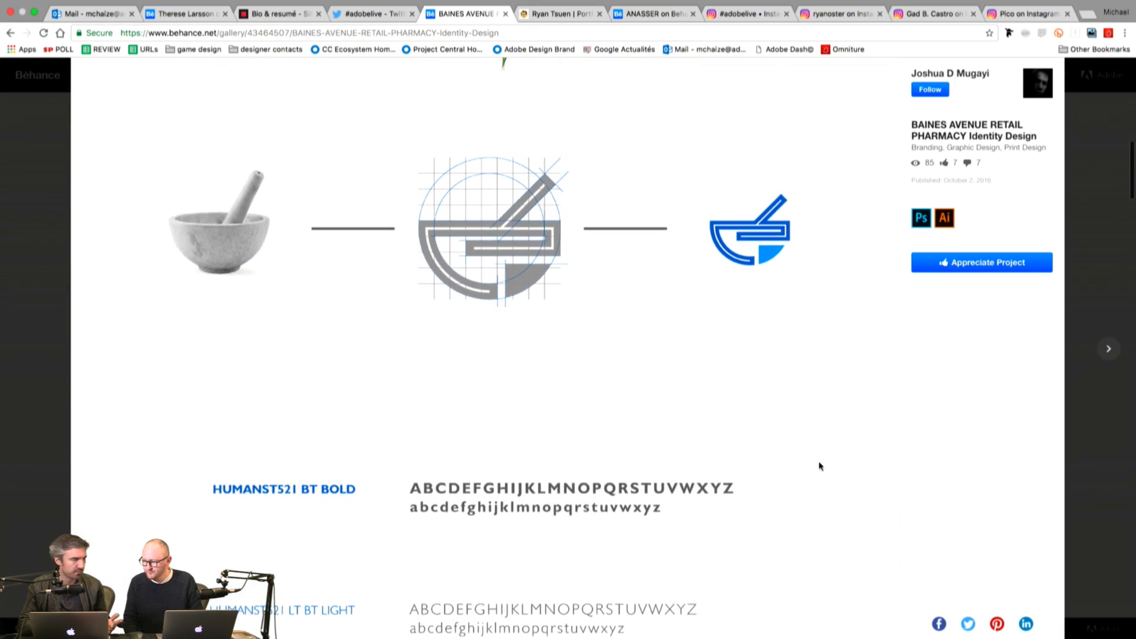
scroll(820, 466, up, 10)
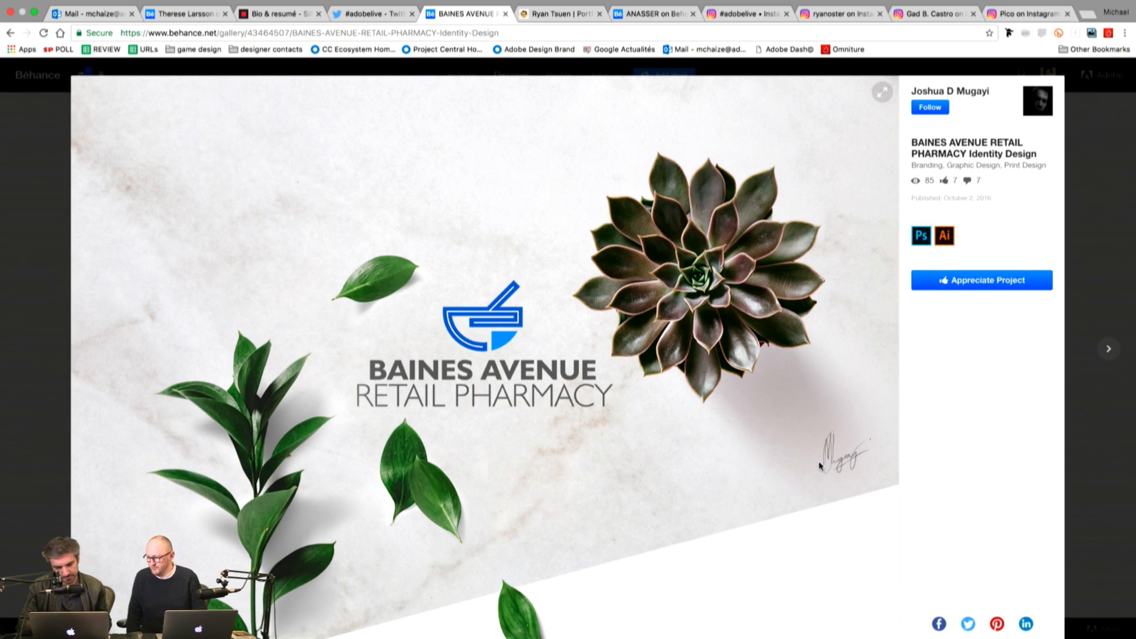
click(1108, 172)
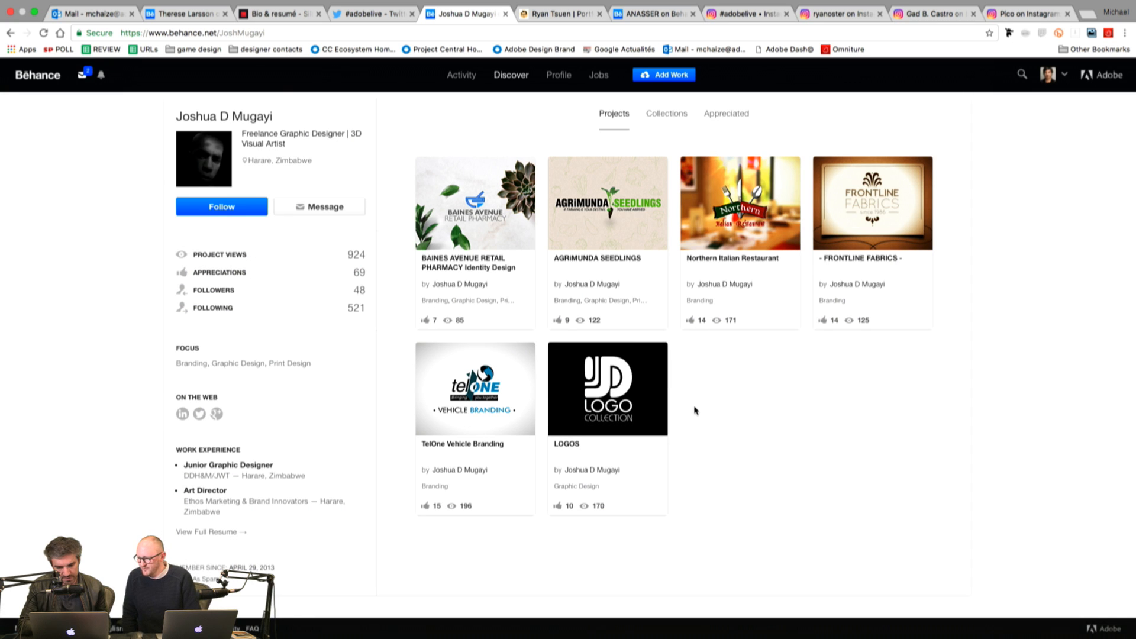
Step: Open the AGRiMUNDA SEEDLINGS project and examine its cover artwork and corporate identity layouts
click(620, 236)
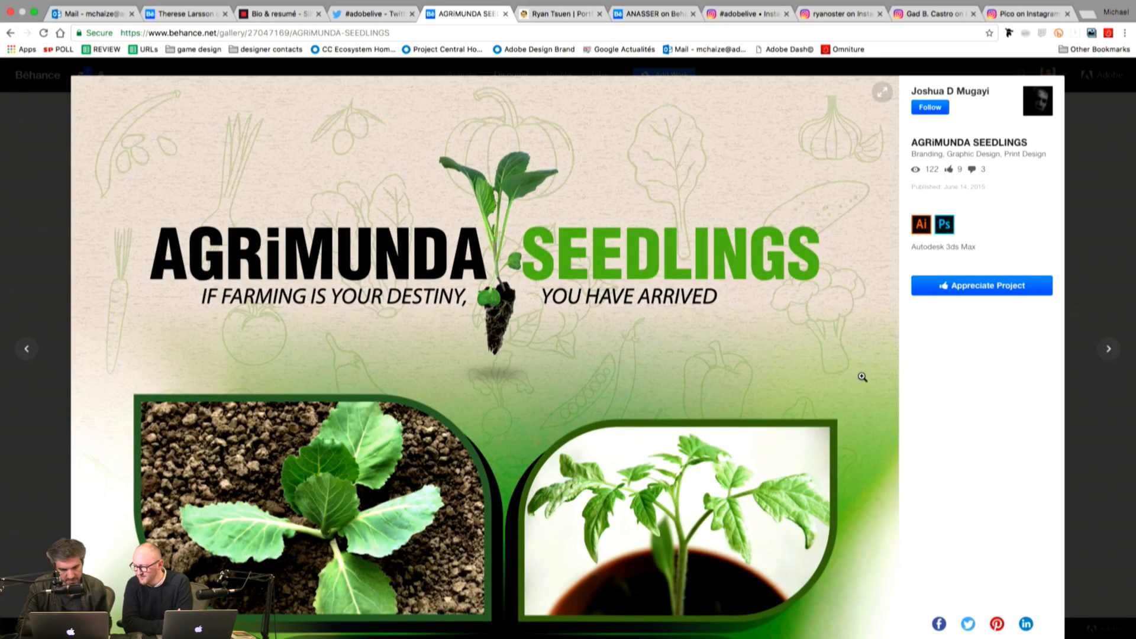
scroll(863, 377, down, 10)
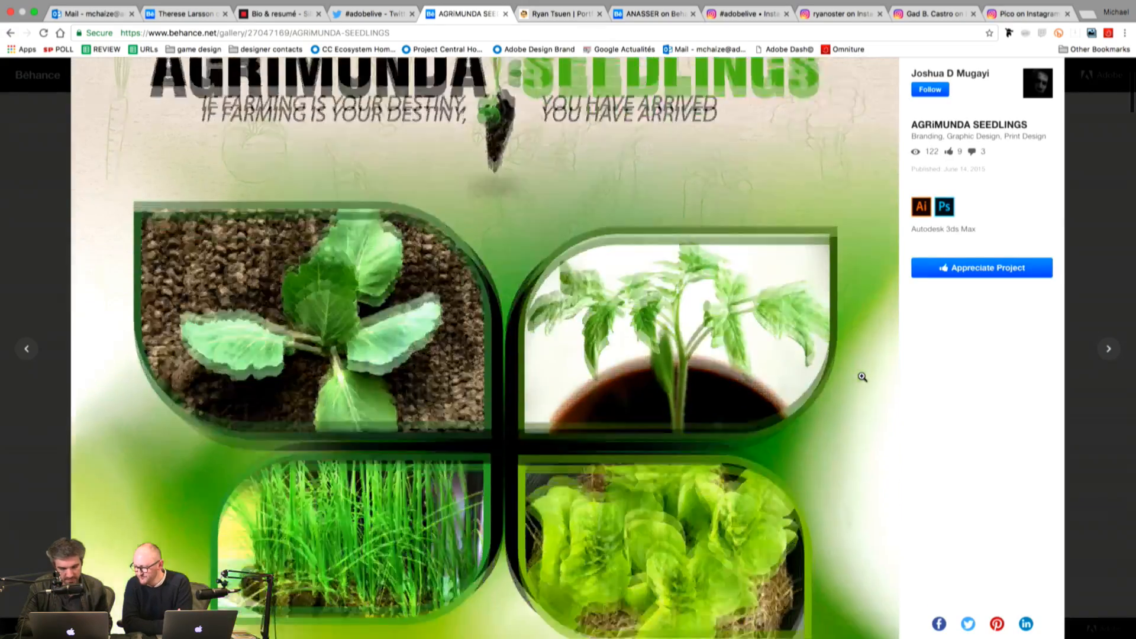
scroll(862, 377, down, 5)
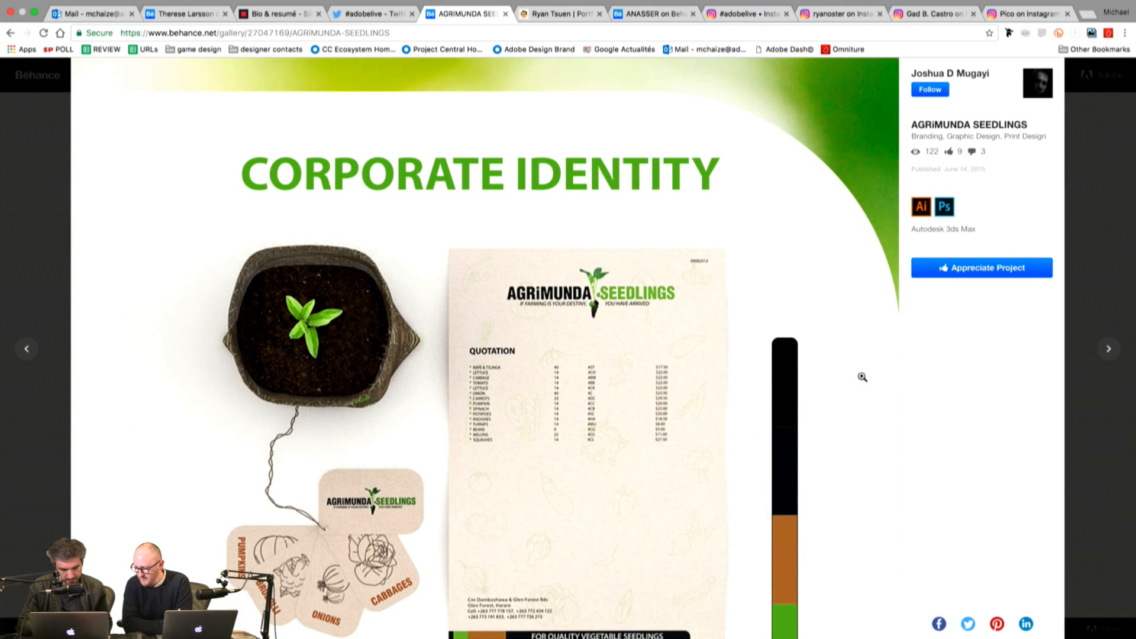
scroll(862, 377, down, 1)
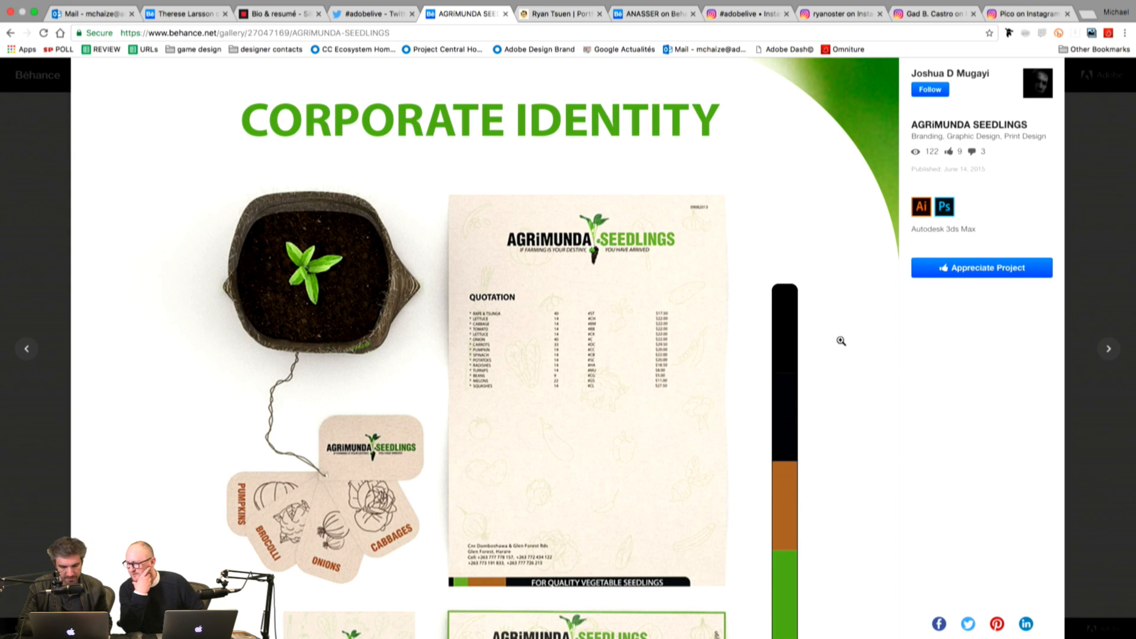
scroll(841, 341, down, 4)
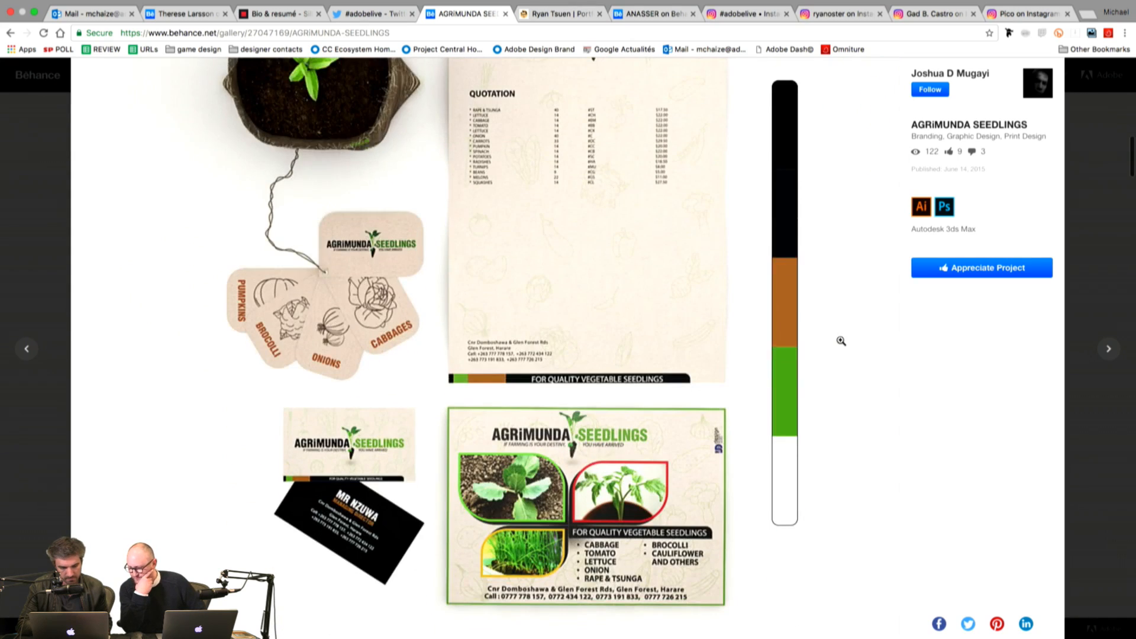
scroll(841, 341, down, 8)
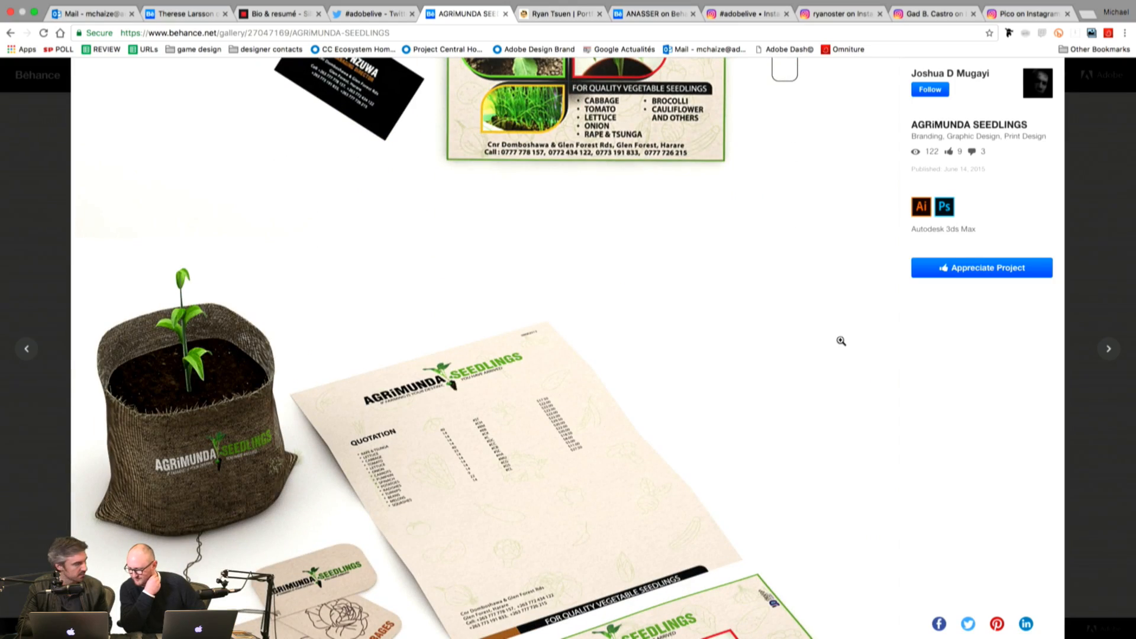
scroll(841, 341, down, 3)
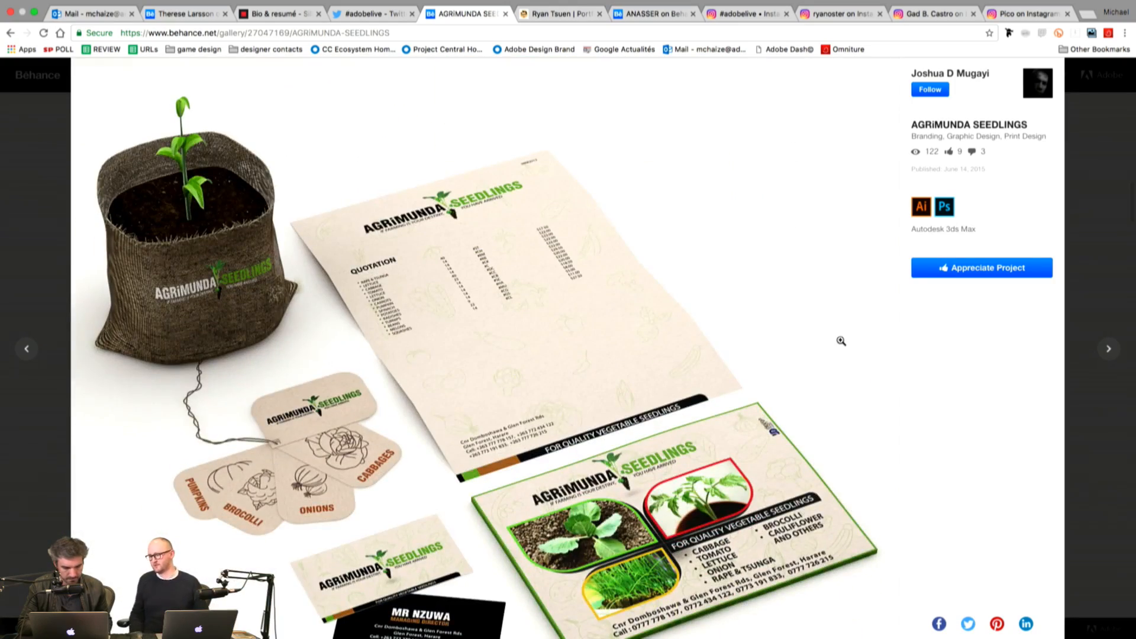
Step: Examine the AGRiMUNDA SEEDLINGS close-ups of the quotation sheet, planter bag, vegetable tags, business card and sign through to the closing page
scroll(841, 341, down, 6)
scroll(840, 341, down, 3)
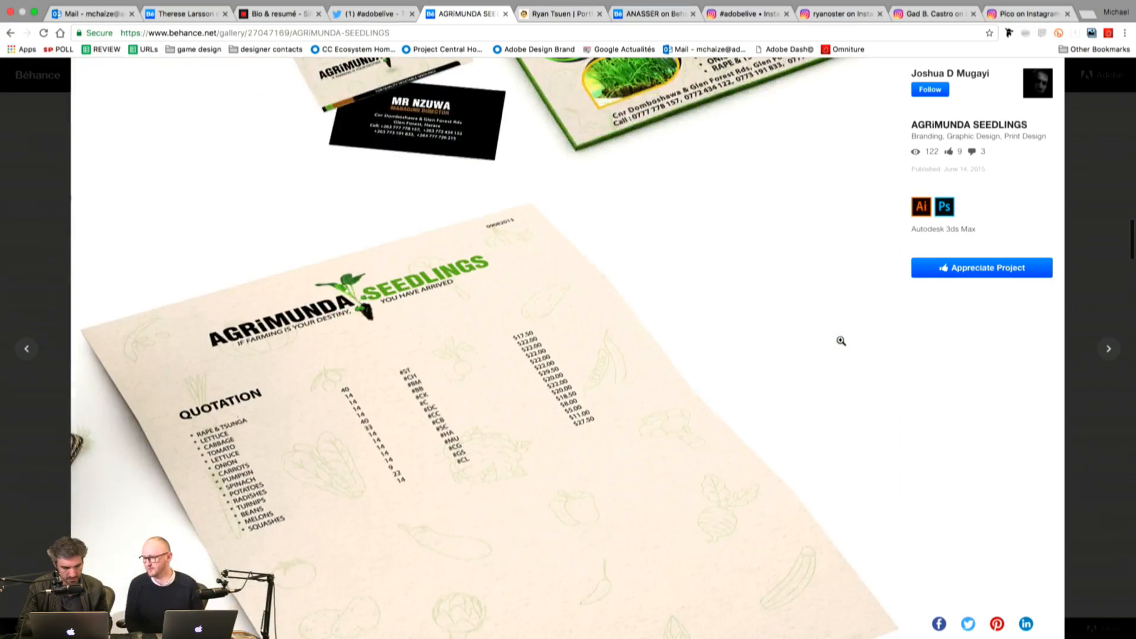
scroll(841, 341, down, 15)
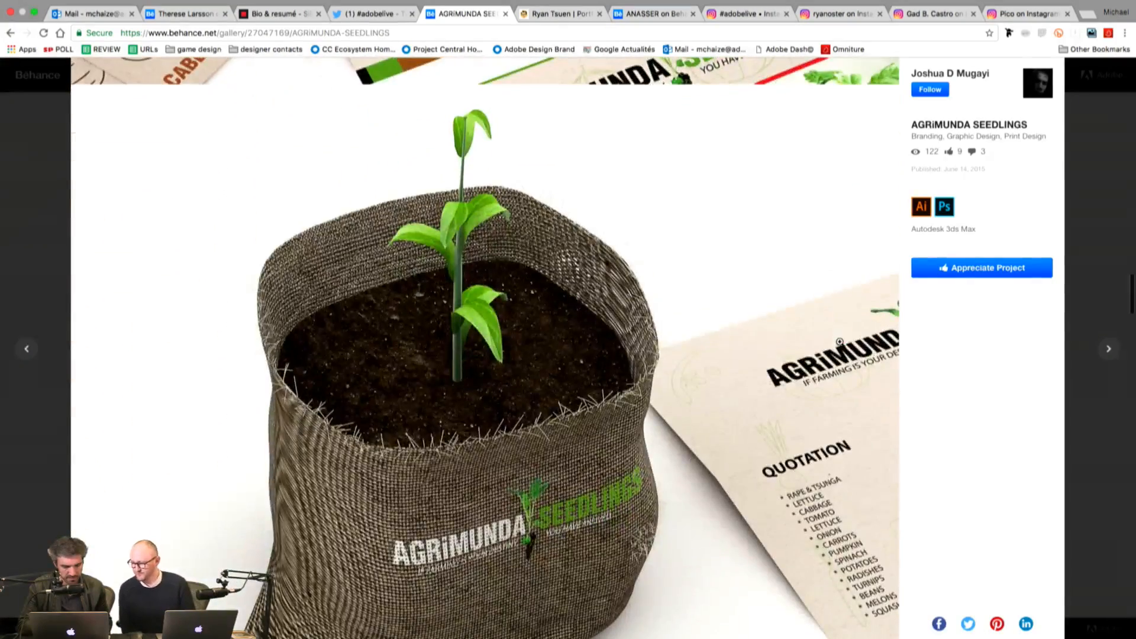
scroll(841, 342, down, 8)
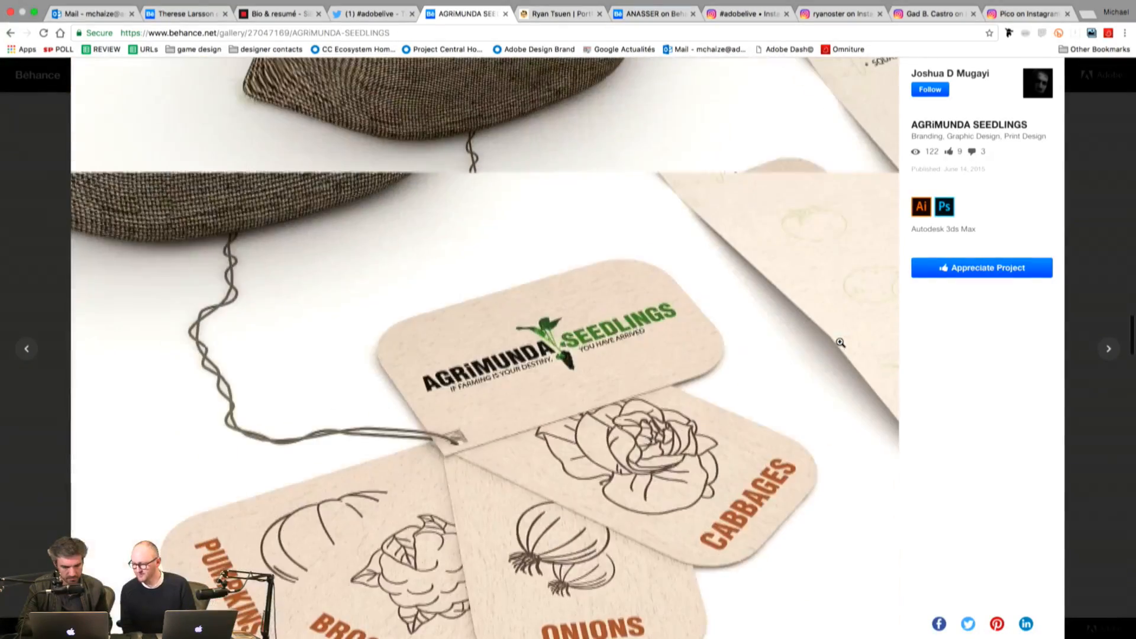
scroll(840, 342, down, 8)
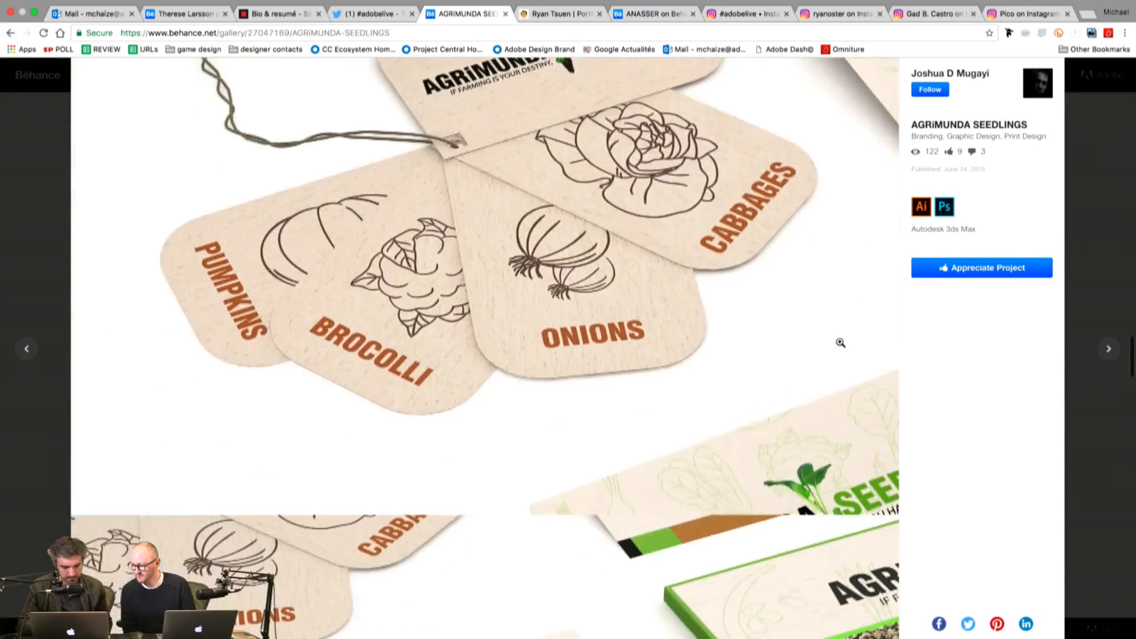
scroll(841, 342, down, 8)
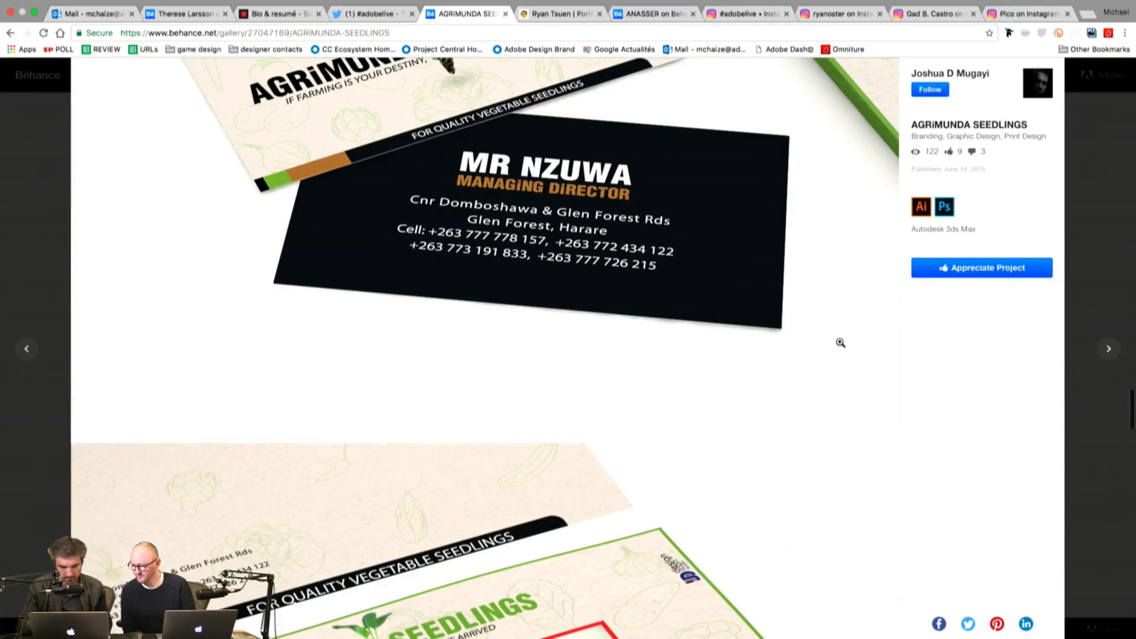
scroll(841, 342, down, 6)
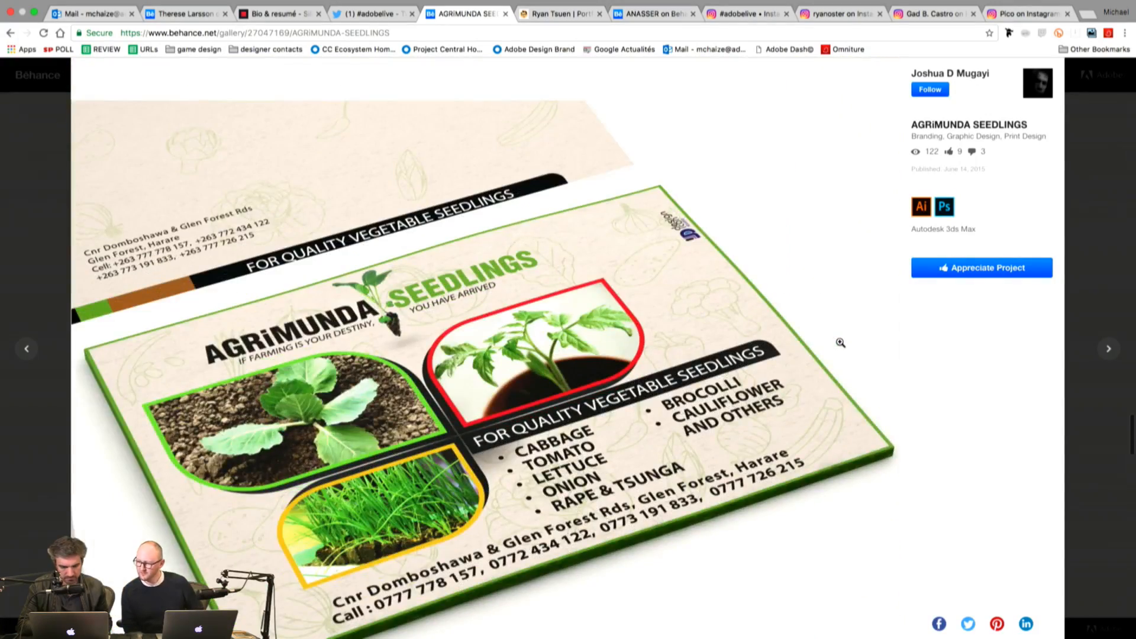
scroll(840, 342, down, 12)
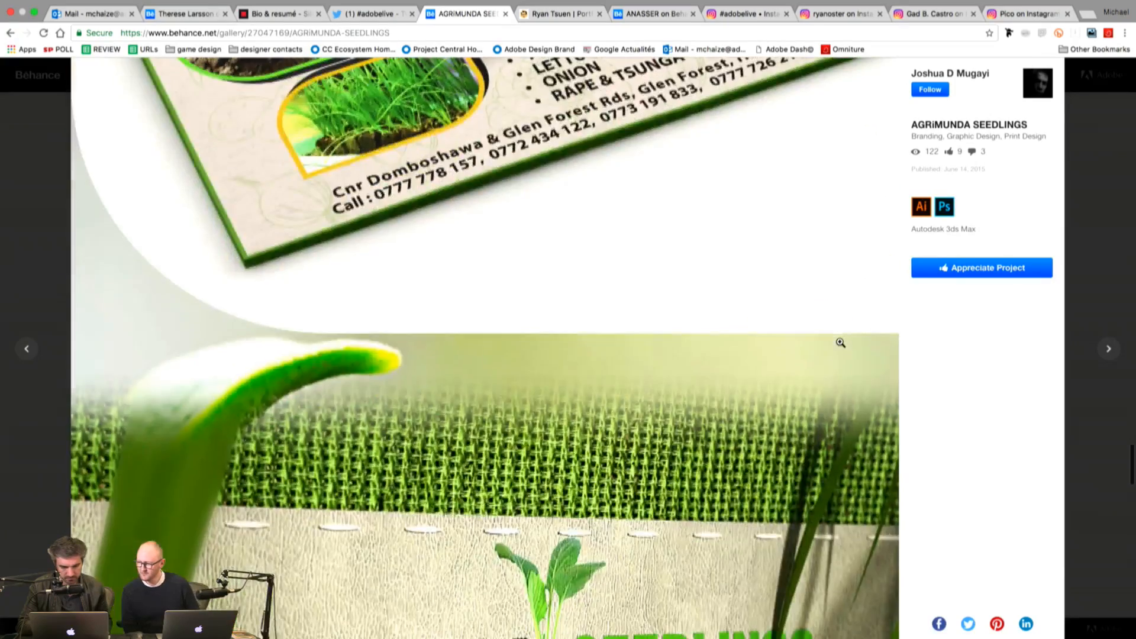
scroll(841, 342, down, 15)
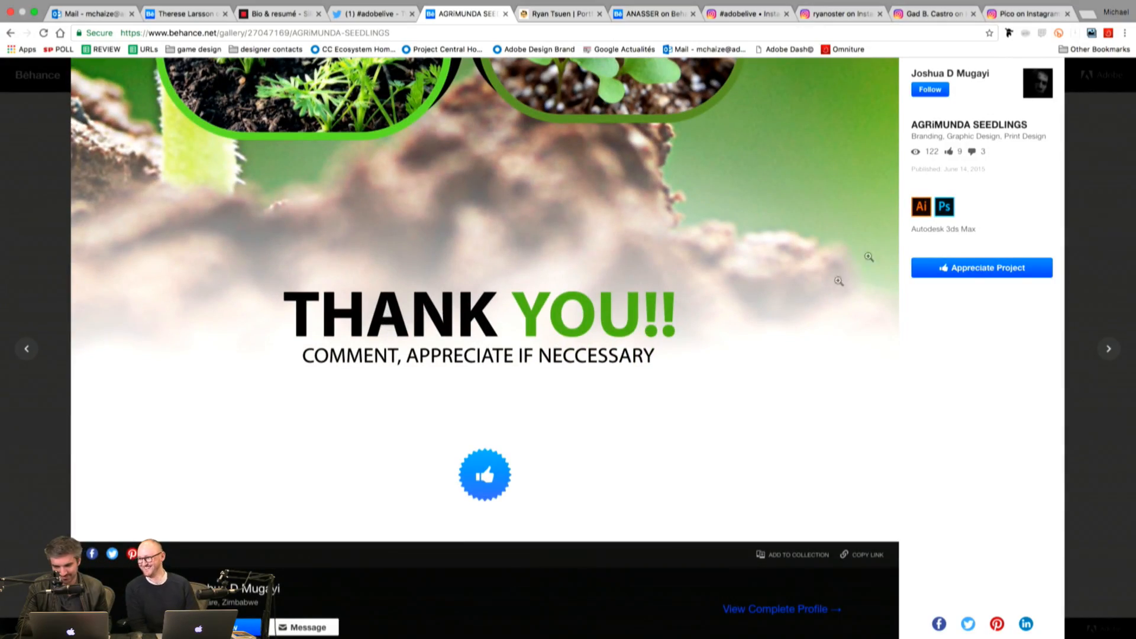
Step: Look back over the AGRiMUNDA business card and vegetable tags, and close the project to return to the designer's profile
scroll(767, 347, up, 10)
scroll(767, 347, up, 10)
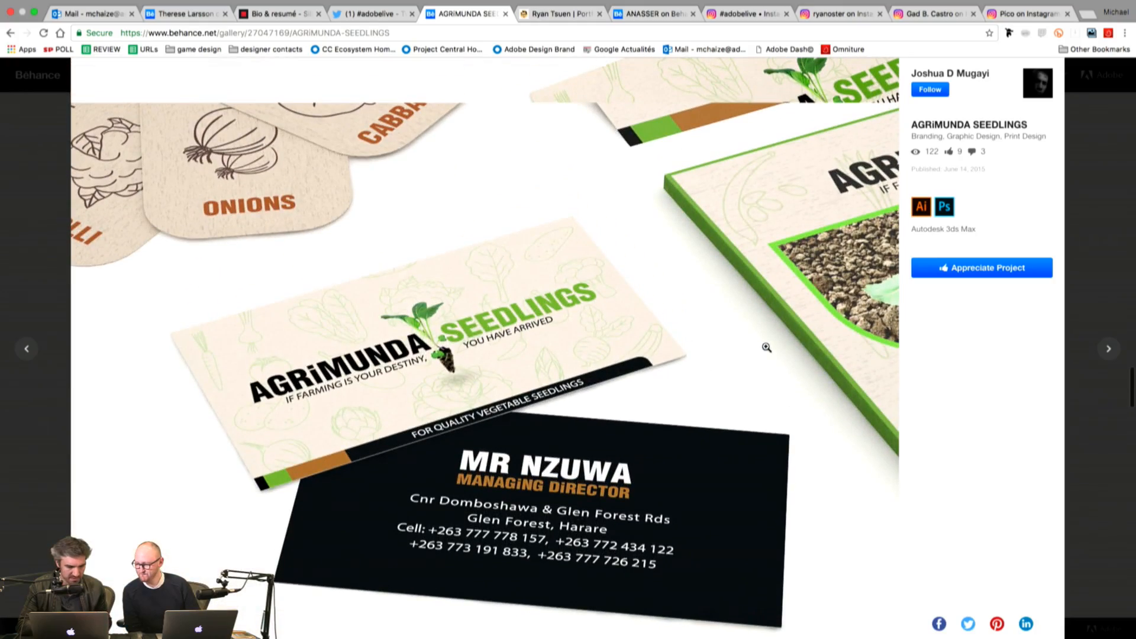
scroll(735, 352, up, 10)
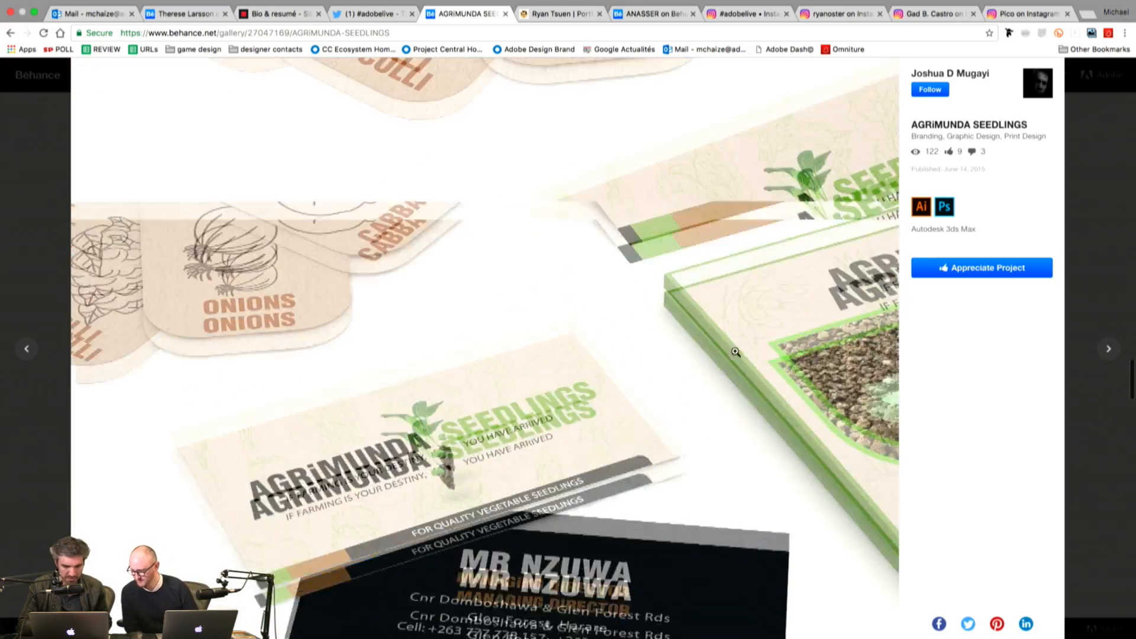
scroll(736, 352, down, 10)
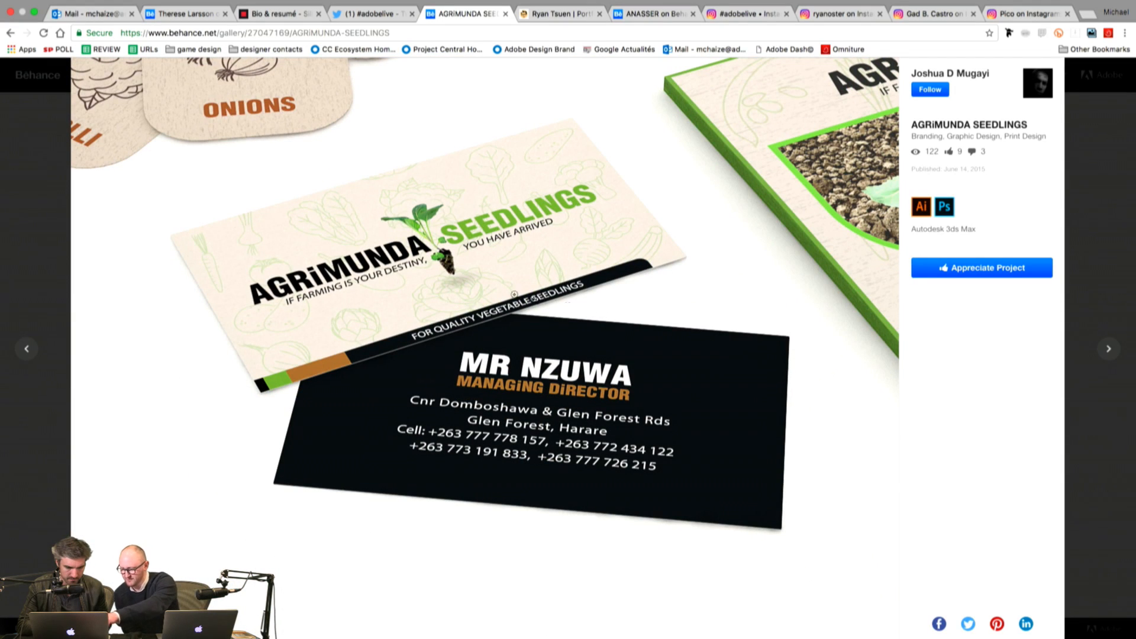
scroll(335, 241, up, 2)
scroll(335, 241, up, 3)
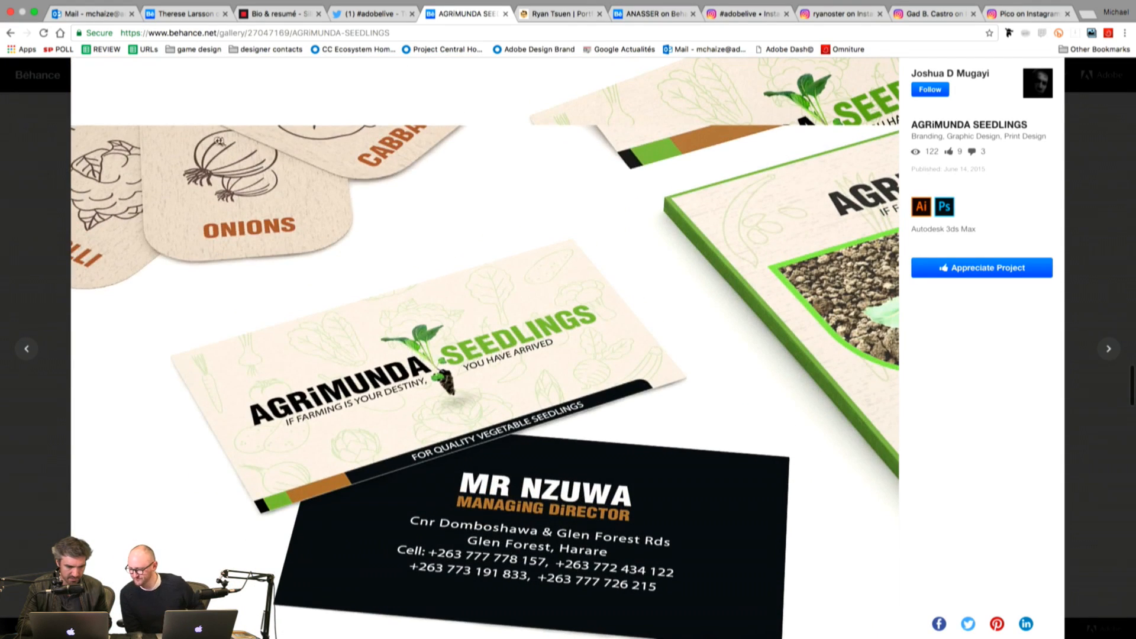
scroll(596, 394, up, 2)
scroll(596, 393, up, 5)
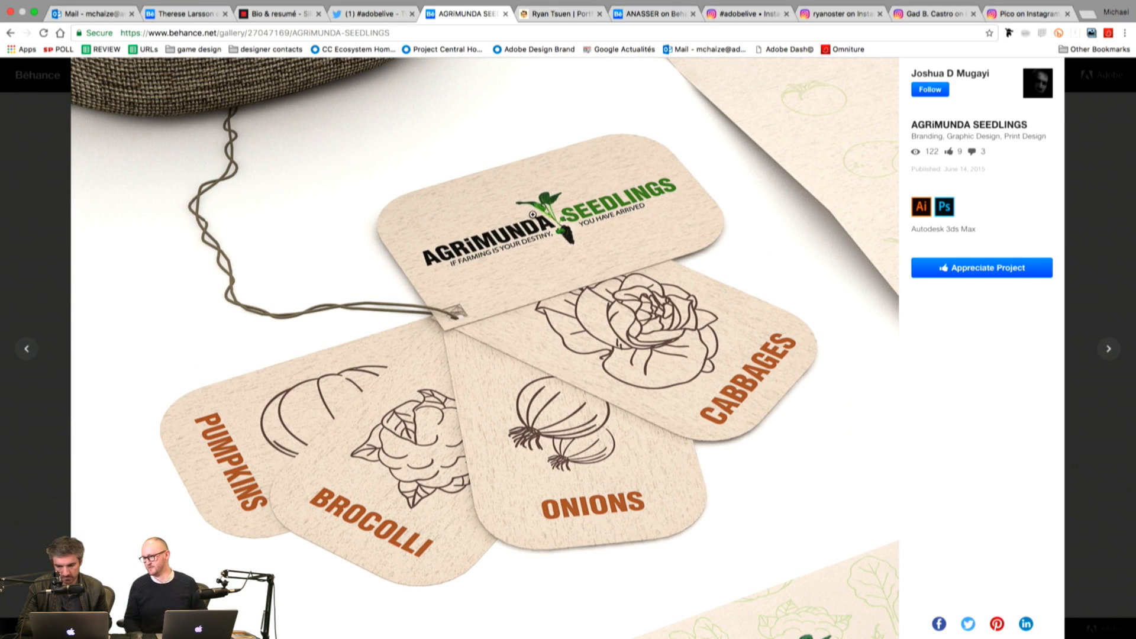
click(1074, 165)
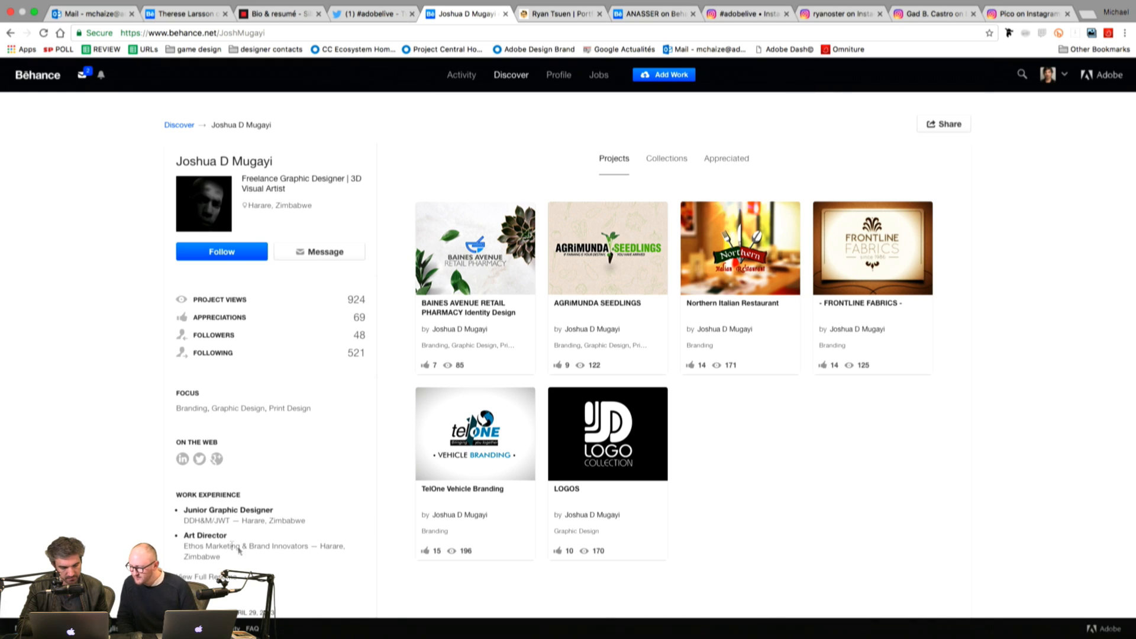
Step: Switch to the next designer's Adobe Portfolio site and examine the project thumbnails in its work gallery
click(551, 15)
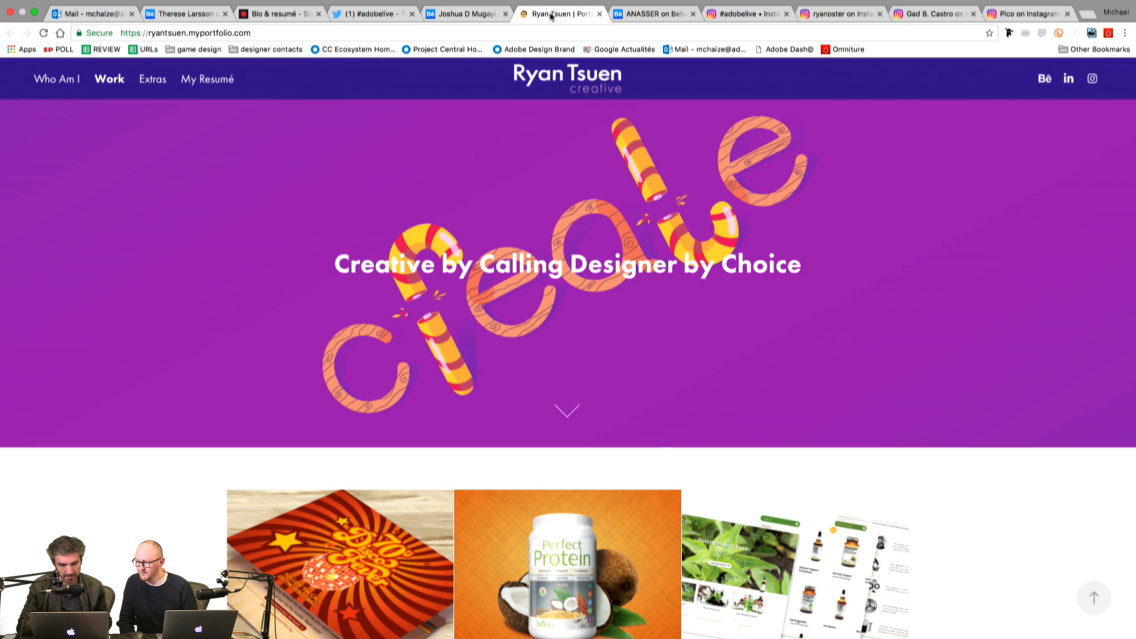
scroll(122, 305, down, 6)
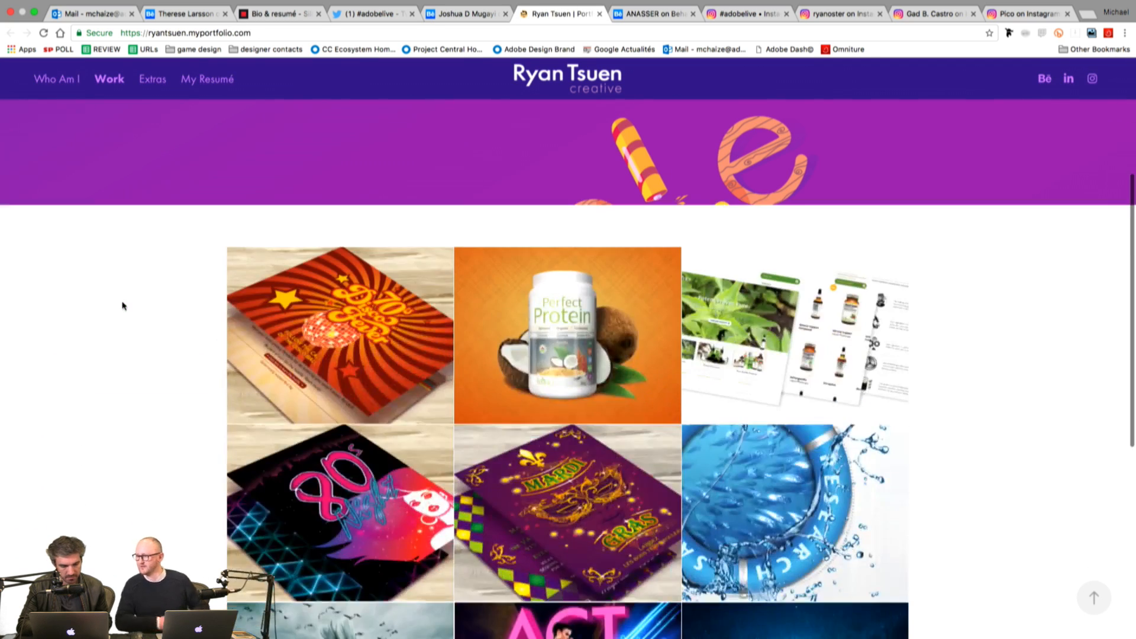
scroll(122, 305, down, 5)
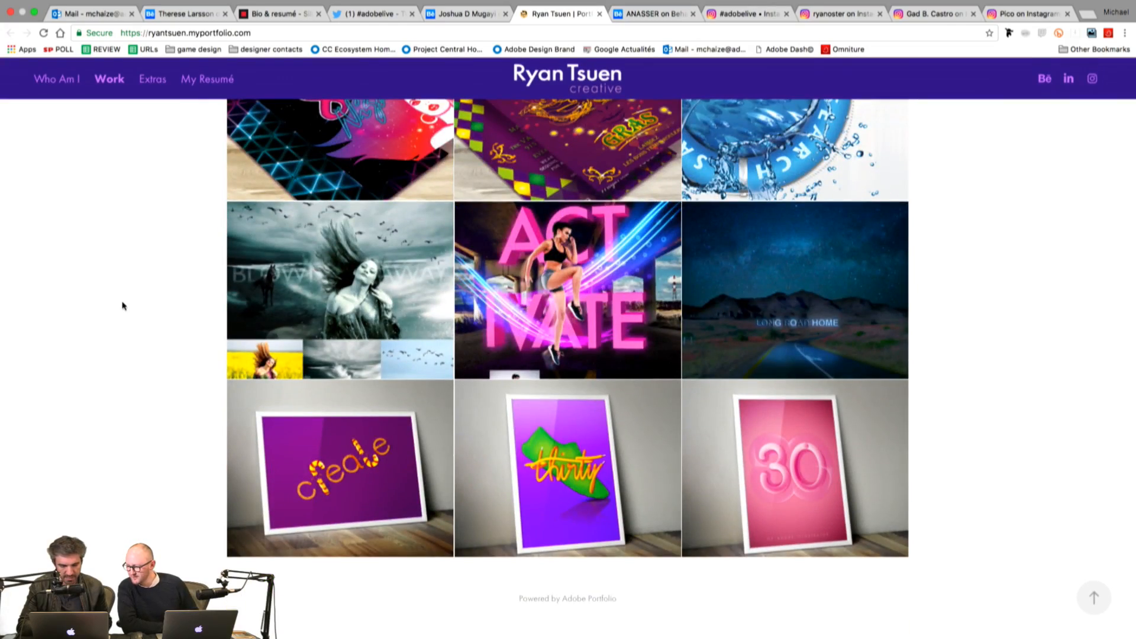
scroll(123, 305, up, 1)
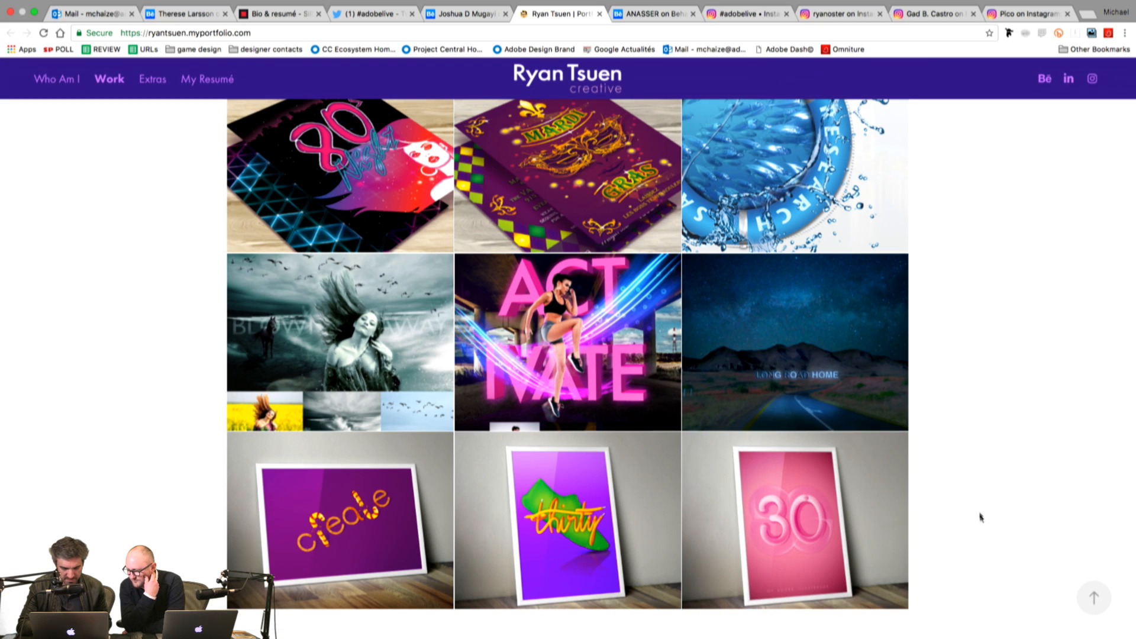
scroll(974, 482, up, 2)
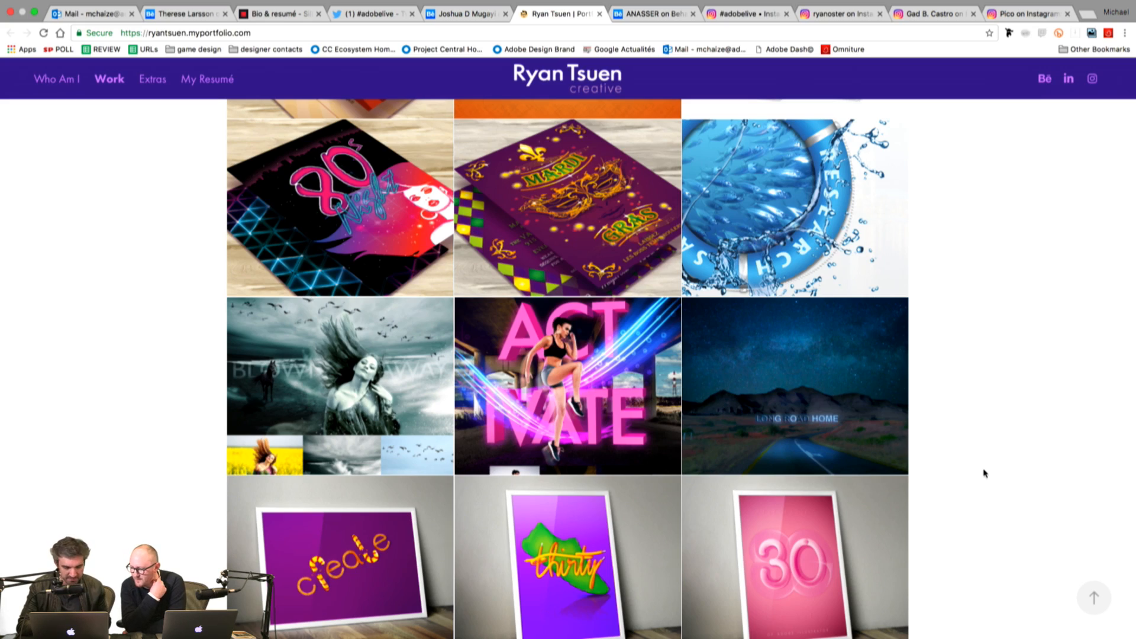
scroll(984, 473, up, 3)
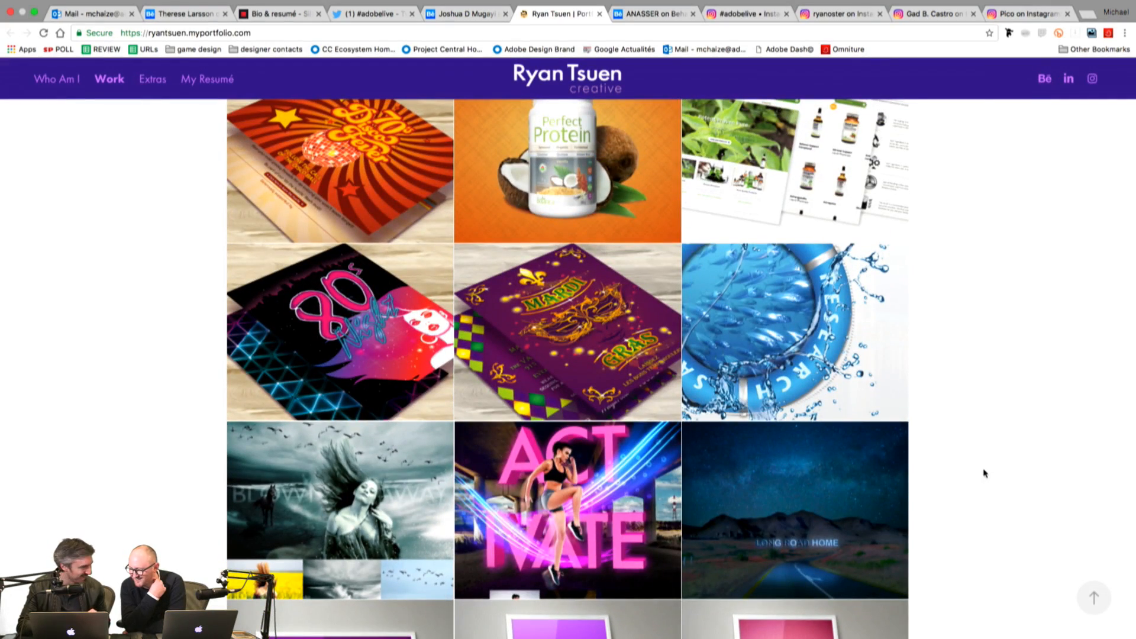
scroll(984, 473, up, 3)
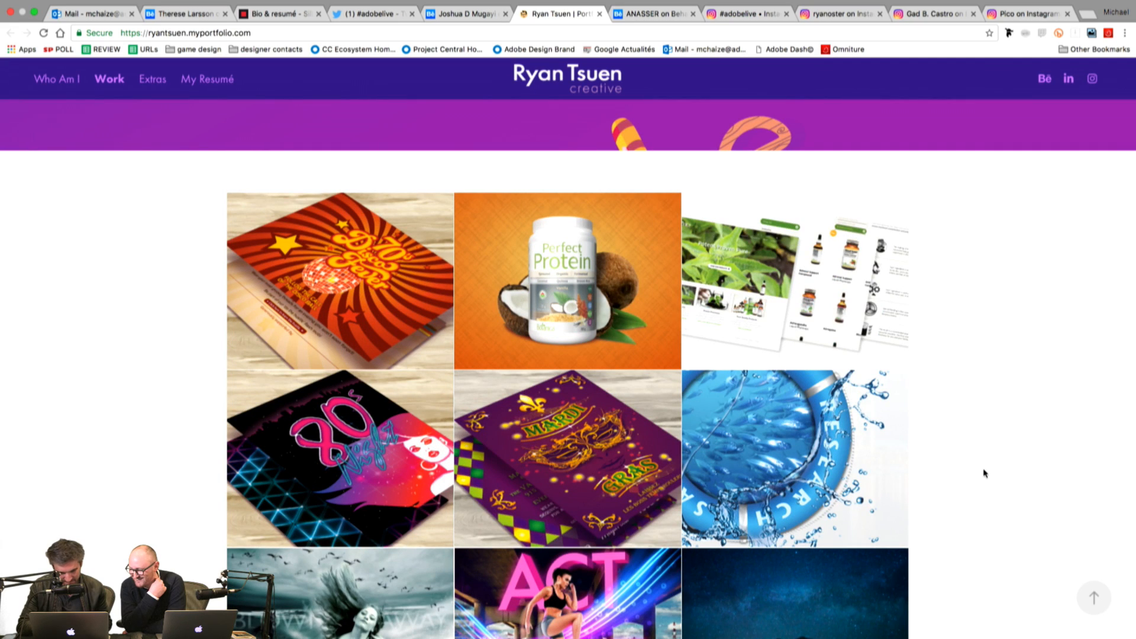
scroll(984, 473, up, 2)
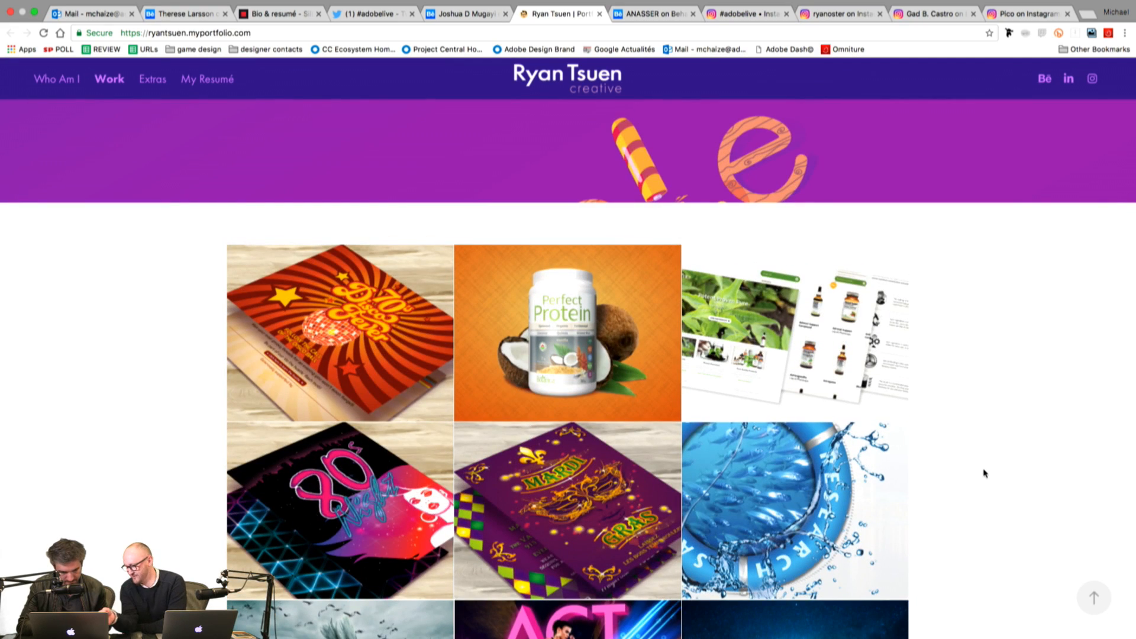
scroll(984, 474, down, 5)
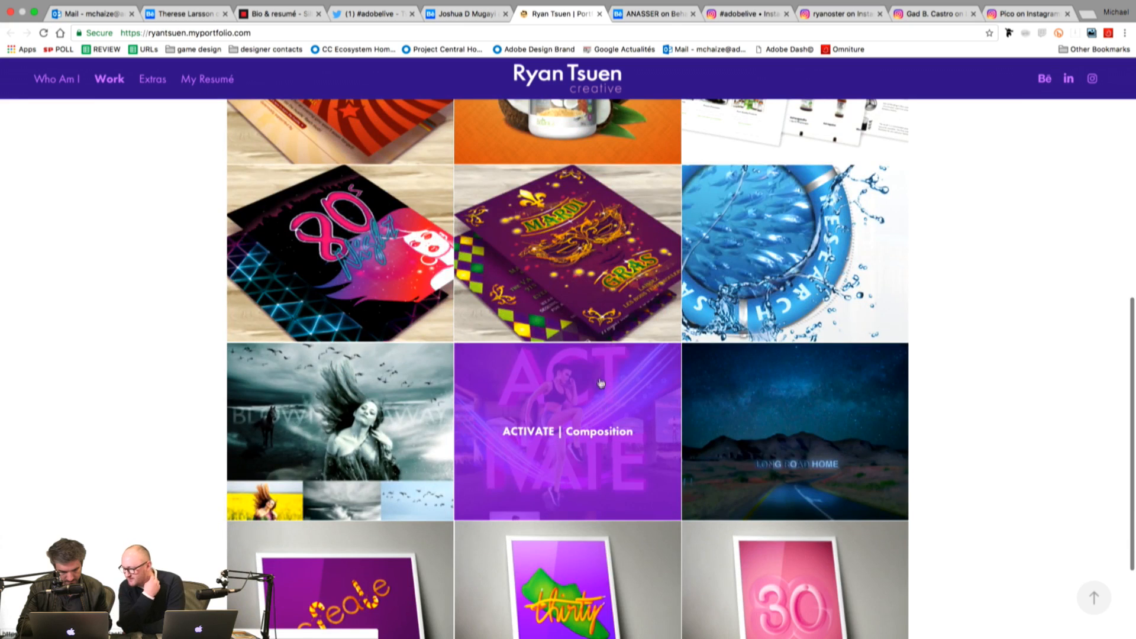
Step: Open the ACTIVATE | Composition project and compare its enlarged poster versions with and without the source images
click(601, 381)
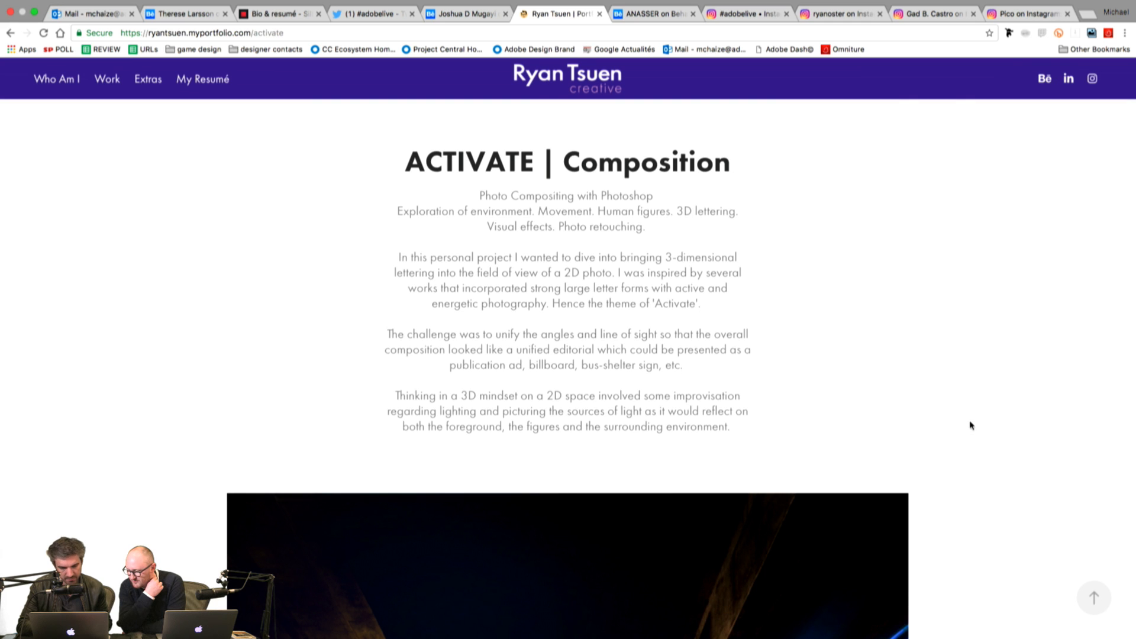
scroll(970, 425, down, 10)
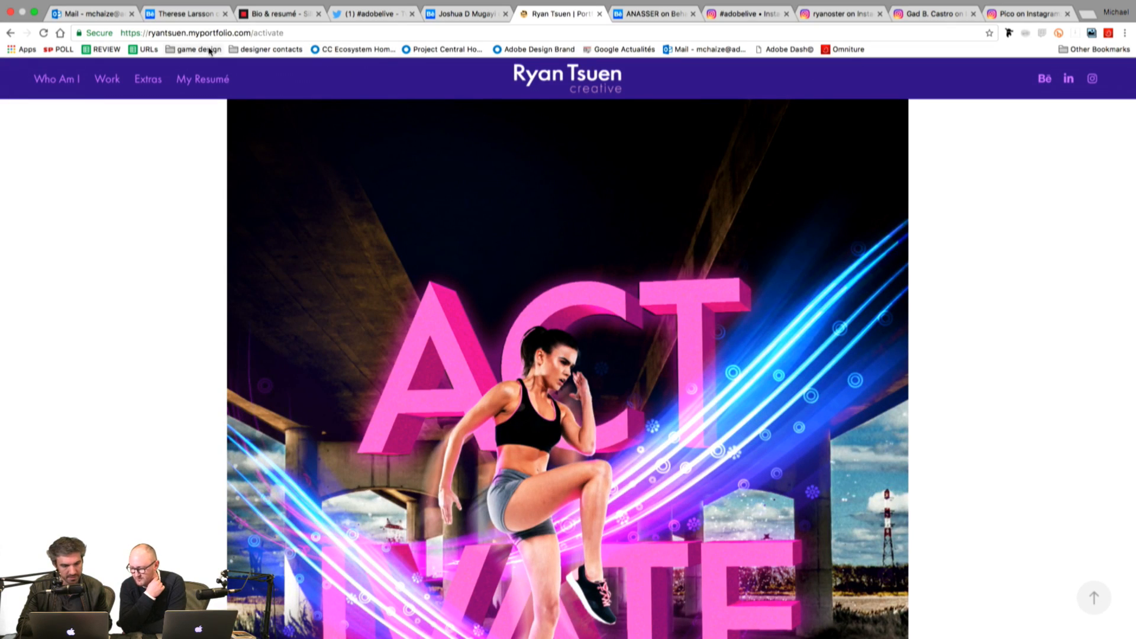
click(708, 411)
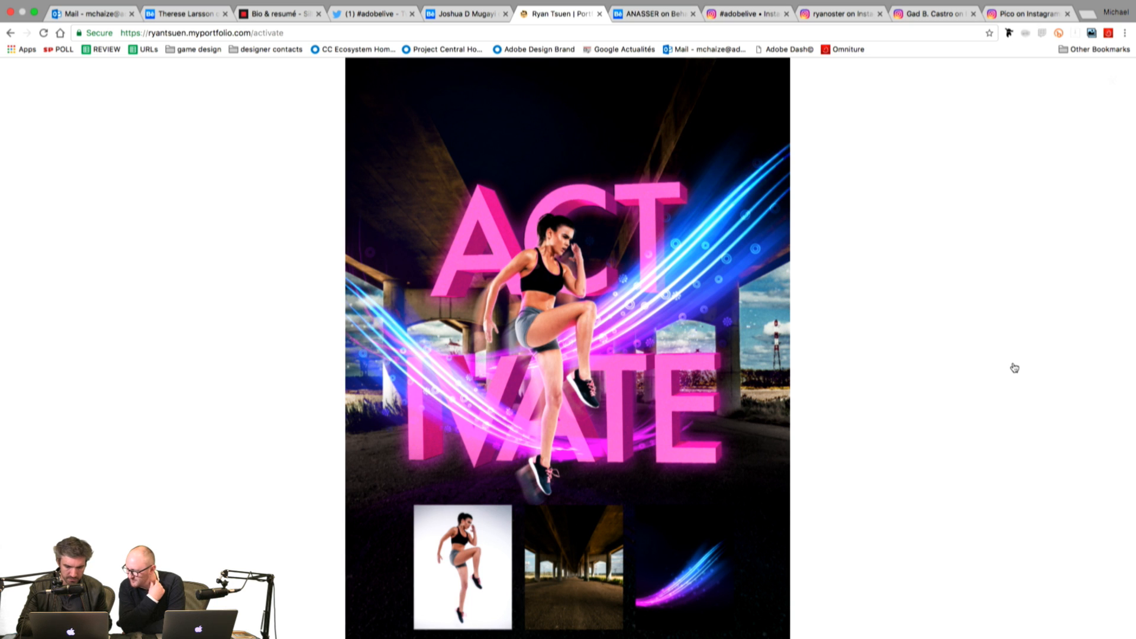
click(1117, 355)
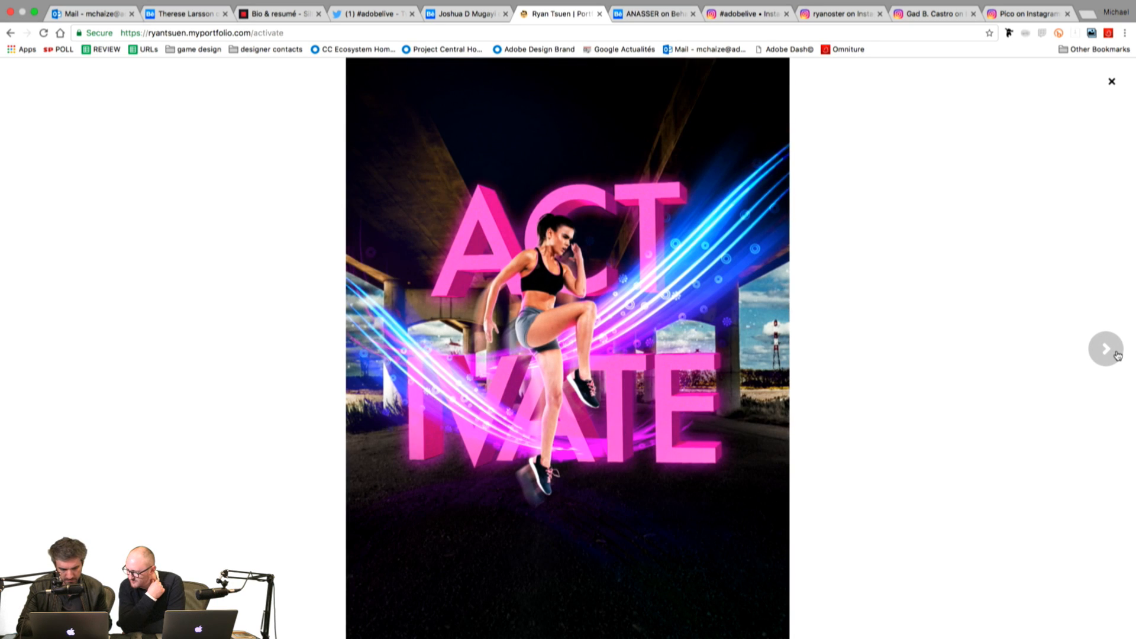
click(1117, 355)
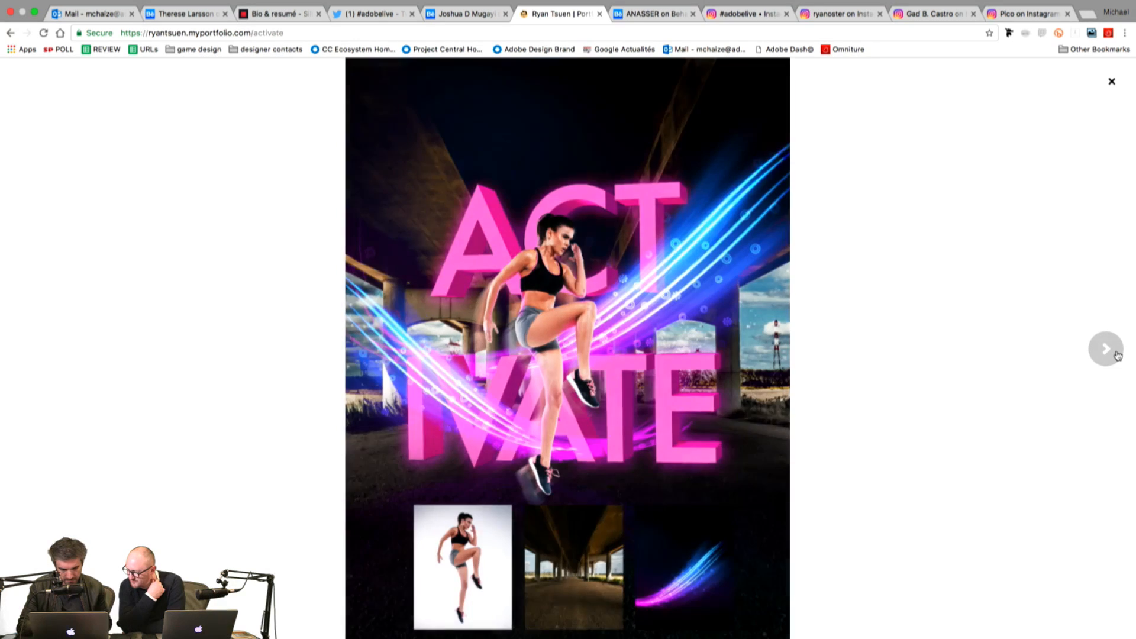
click(1111, 82)
scroll(890, 317, up, 5)
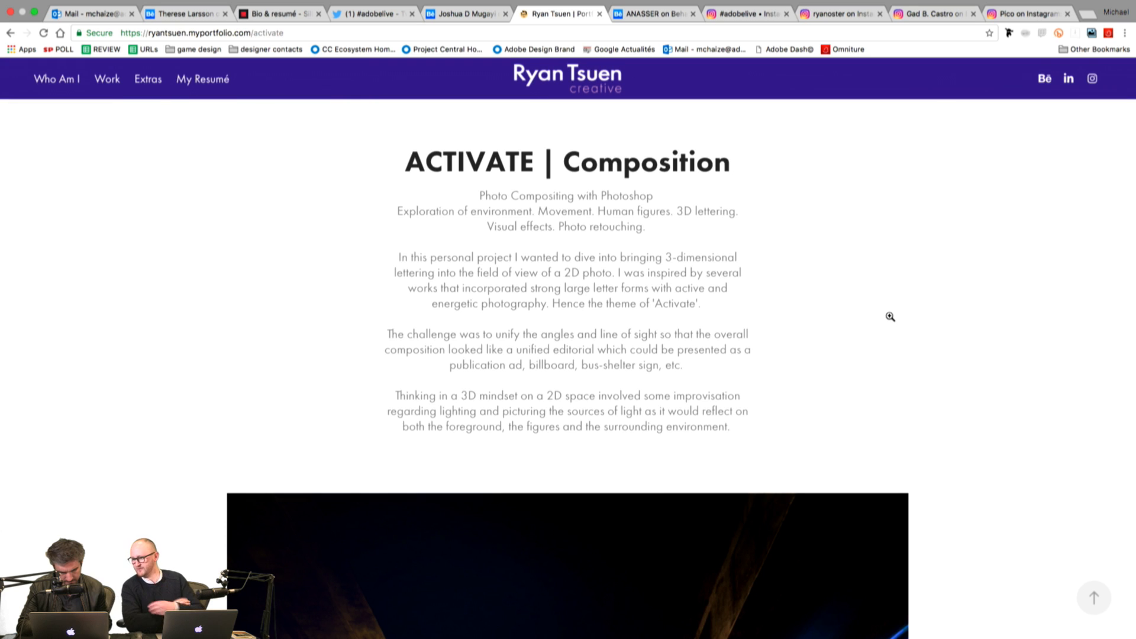
Step: View the ACTIVATE poster with its source images enlarged once more, and return to the work gallery
scroll(890, 317, up, 2)
scroll(890, 316, down, 10)
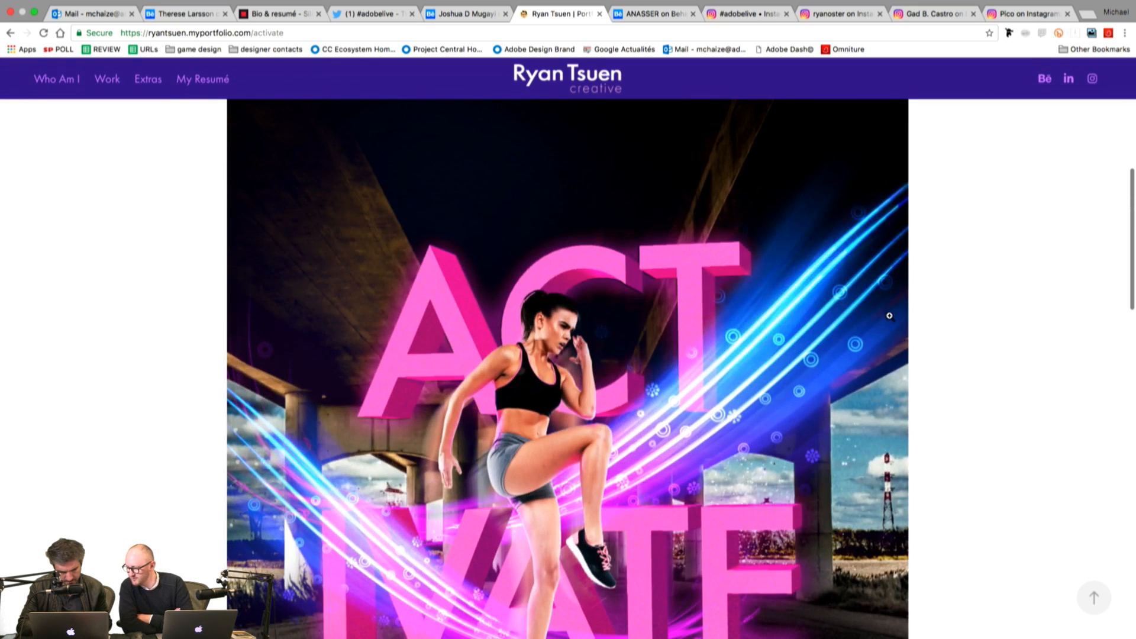
click(890, 320)
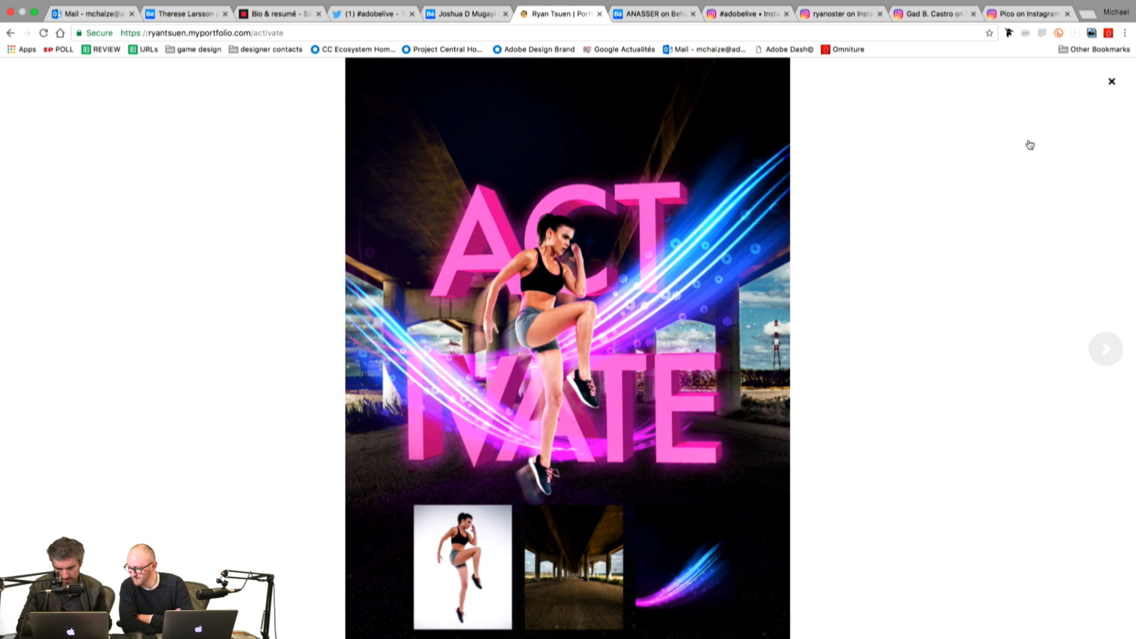
click(1112, 81)
scroll(798, 247, up, 5)
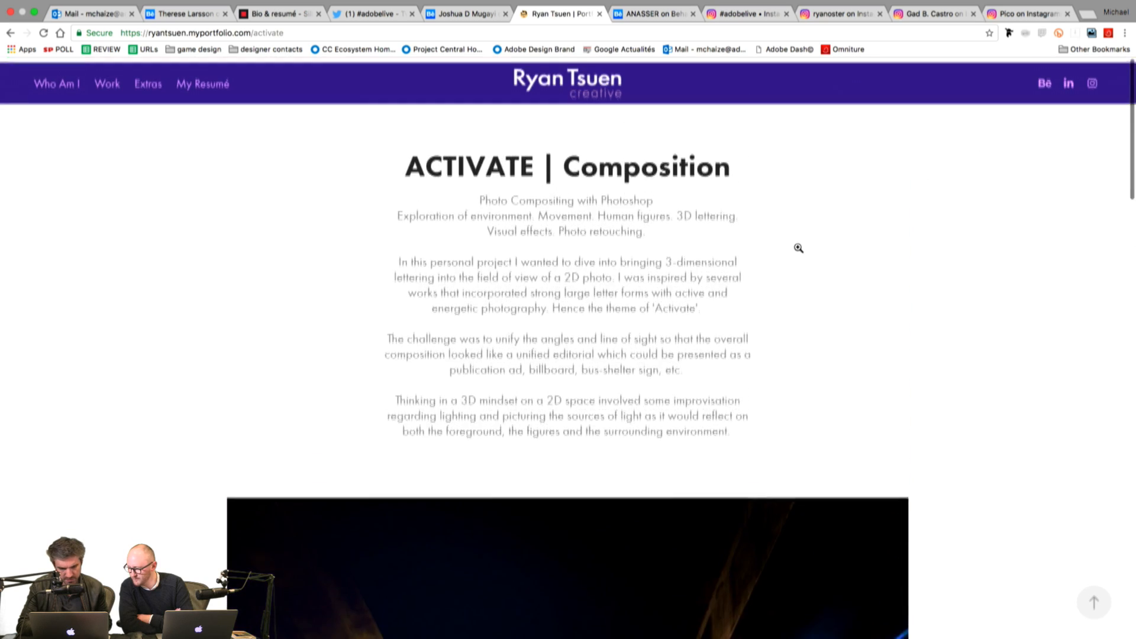
scroll(797, 246, left, 5)
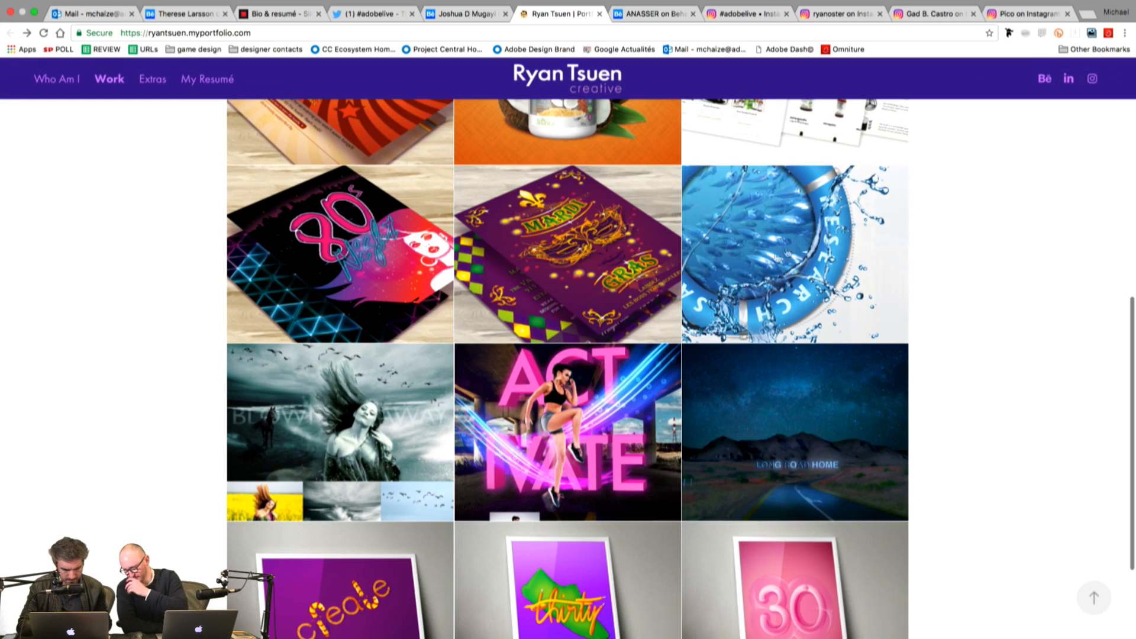
Step: Reopen the ACTIVATE project to examine the 3D lettering and runner up close, and go back to the work gallery
click(585, 394)
scroll(778, 374, down, 4)
scroll(778, 374, down, 5)
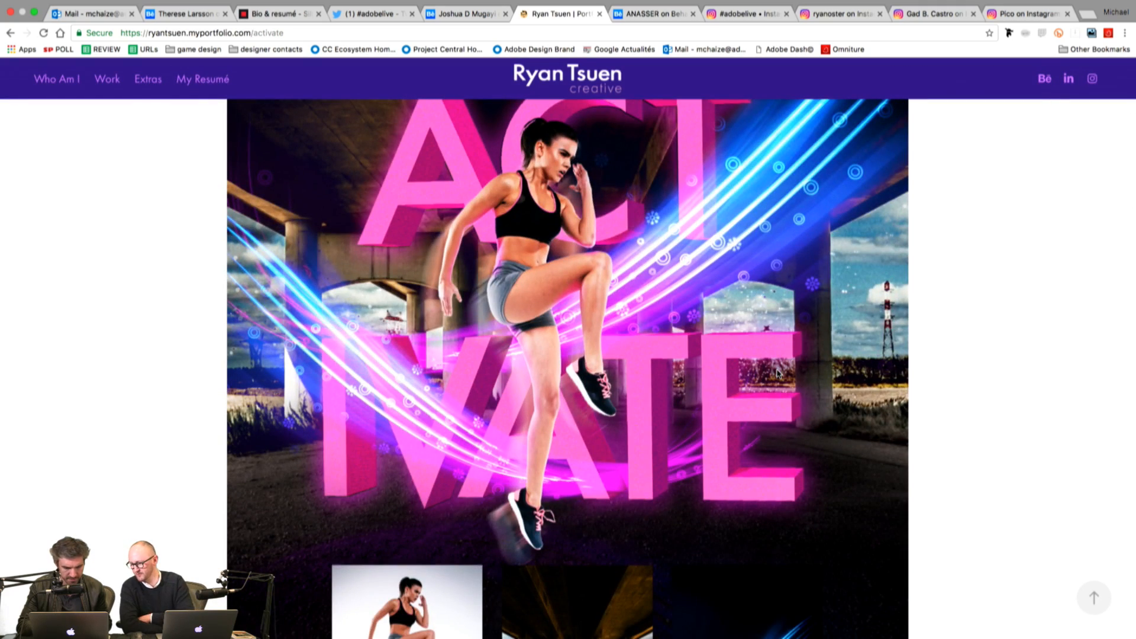
scroll(778, 373, up, 2)
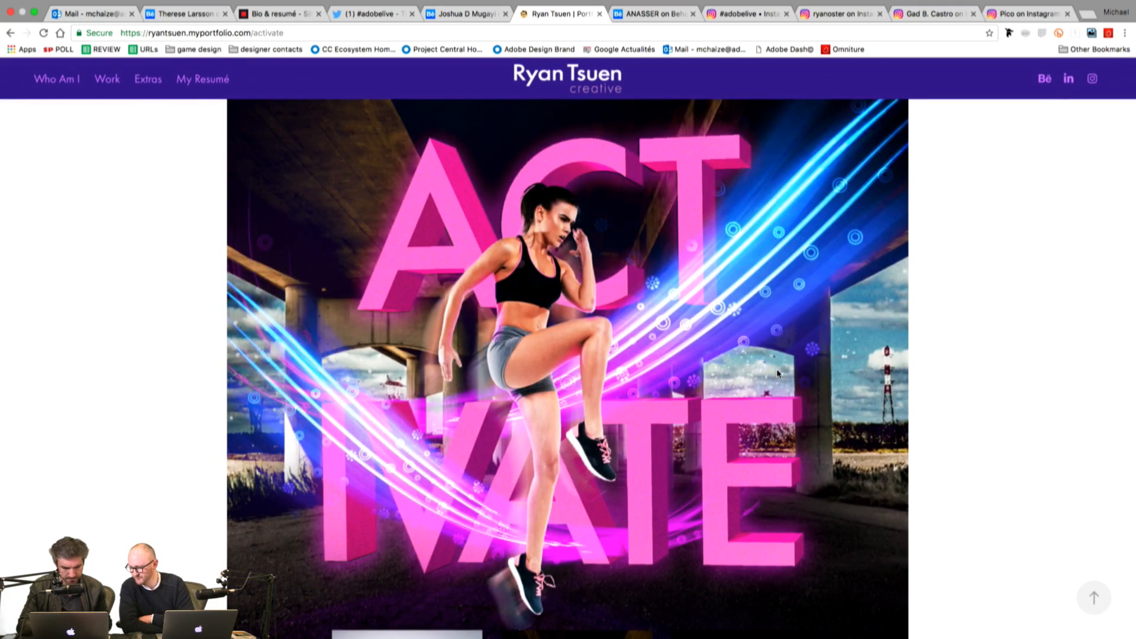
scroll(1037, 213, left, 5)
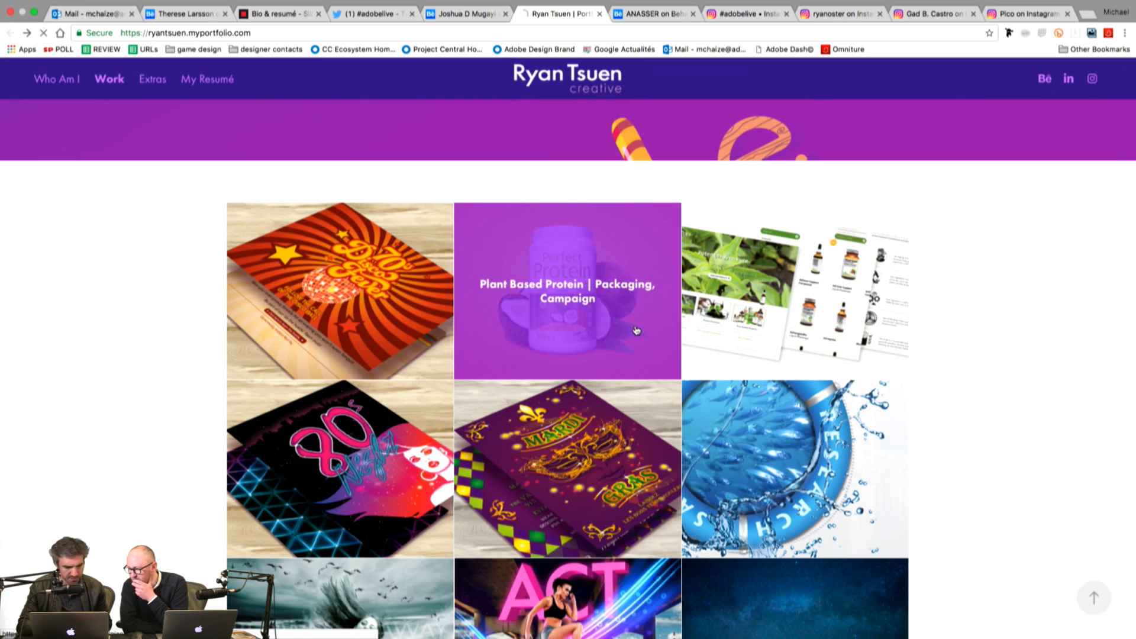
Step: Open the Plant Based Protein | Packaging, Campaign project and examine its packaging, web page, video and poster designs down to the page end
click(642, 332)
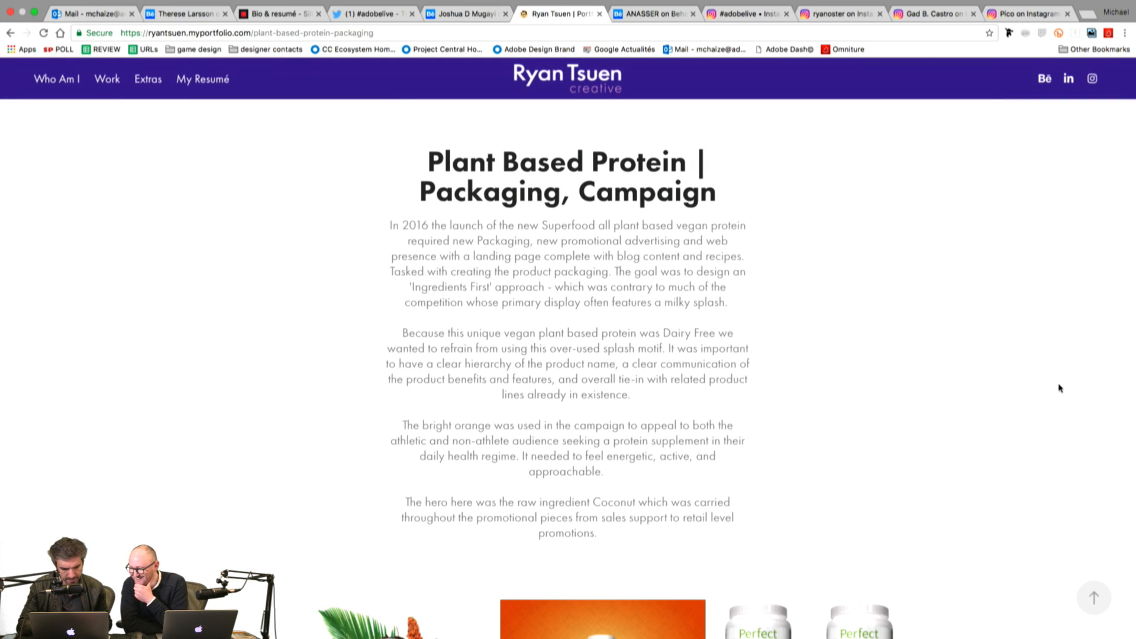
scroll(1059, 388, down, 7)
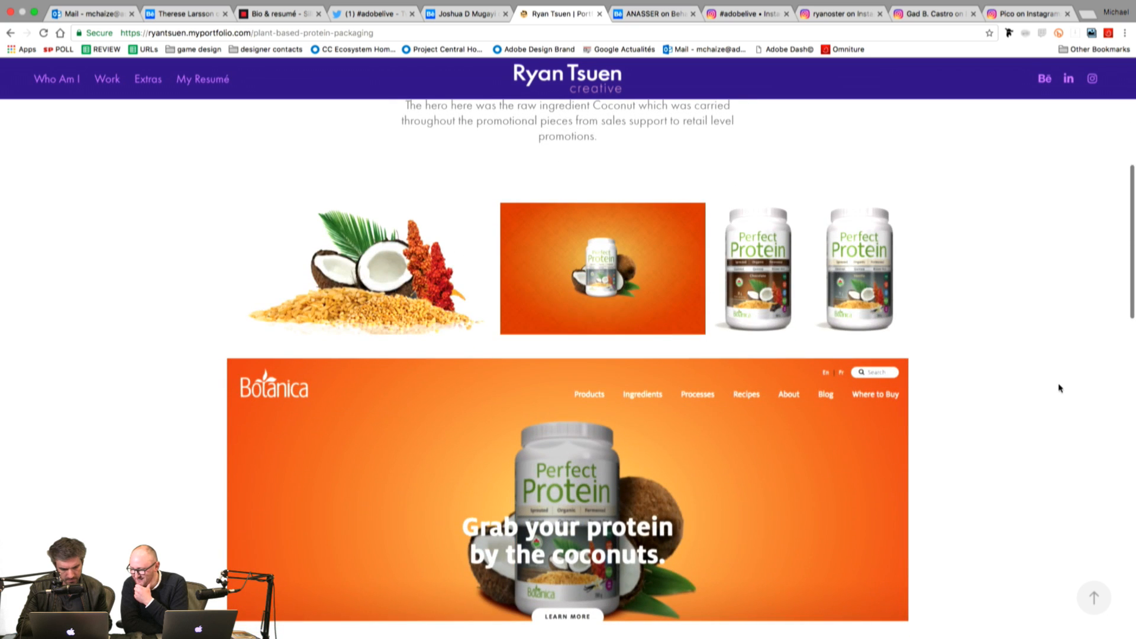
scroll(1059, 388, down, 2)
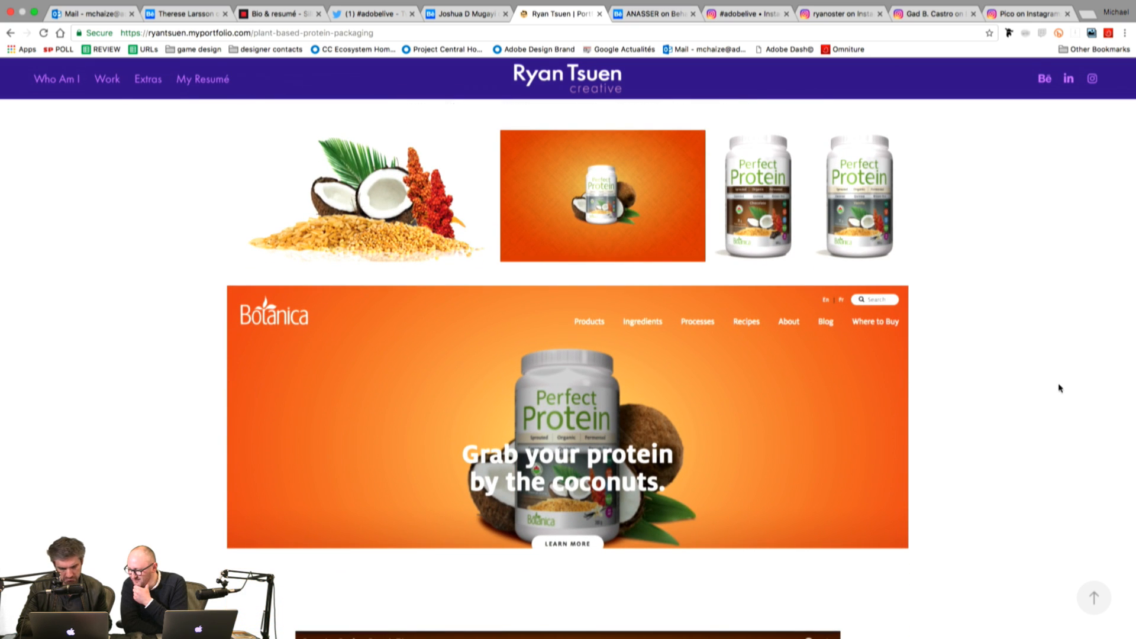
scroll(1059, 388, down, 8)
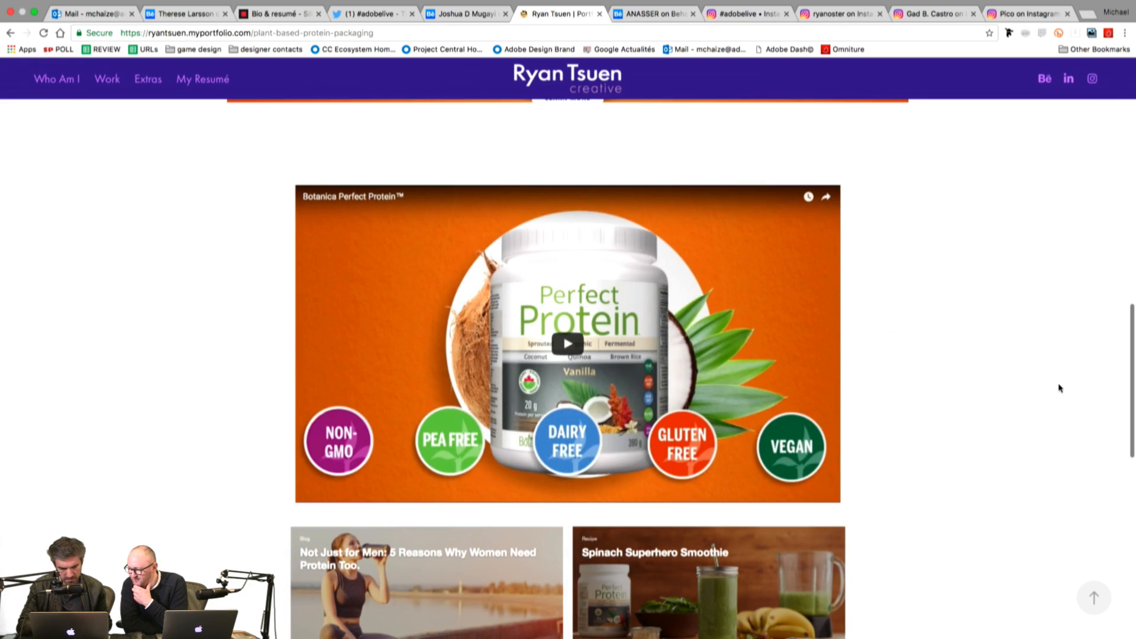
scroll(1059, 388, down, 1)
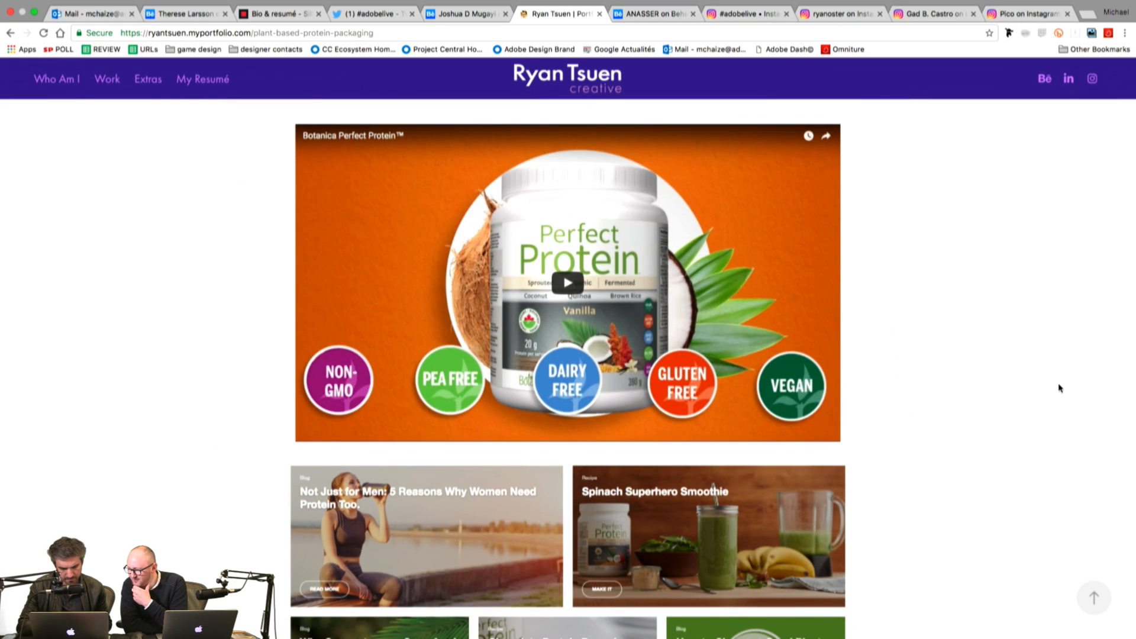
scroll(1059, 389, down, 5)
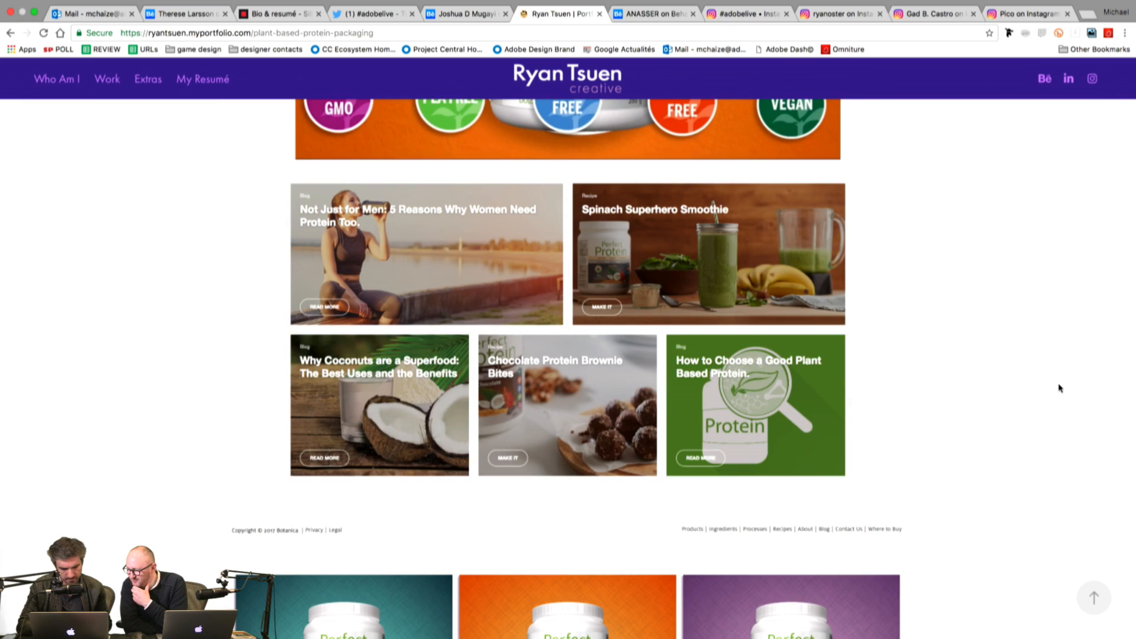
scroll(1059, 388, down, 5)
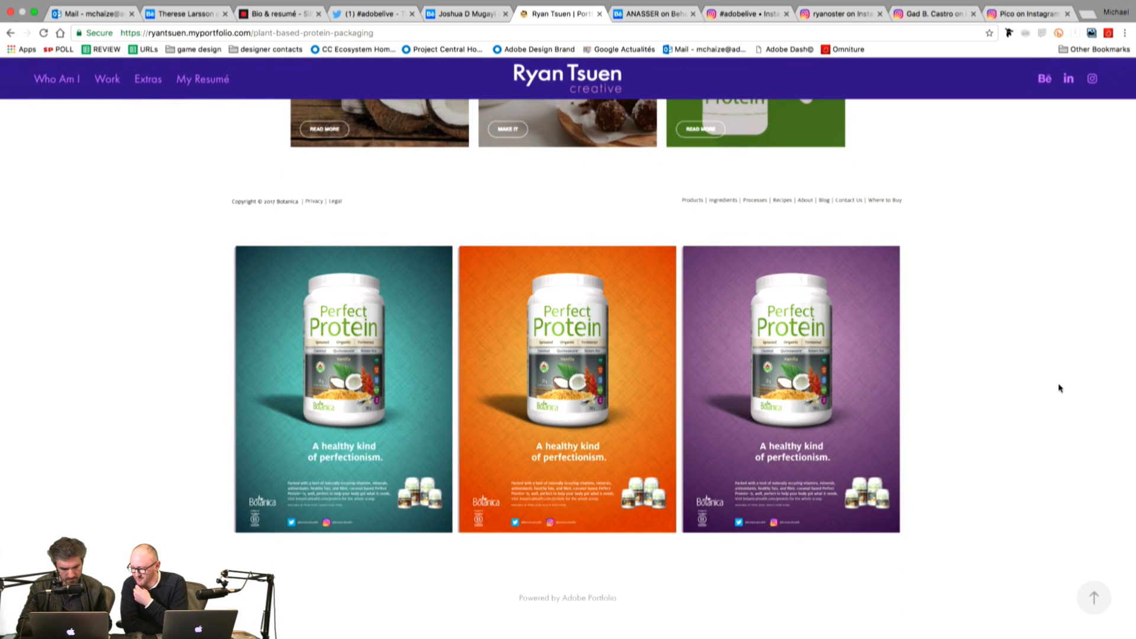
Step: Review the Plant Based Protein project again from its introduction text through the packaging, web page, video and blog tiles to the three posters
scroll(1059, 388, up, 15)
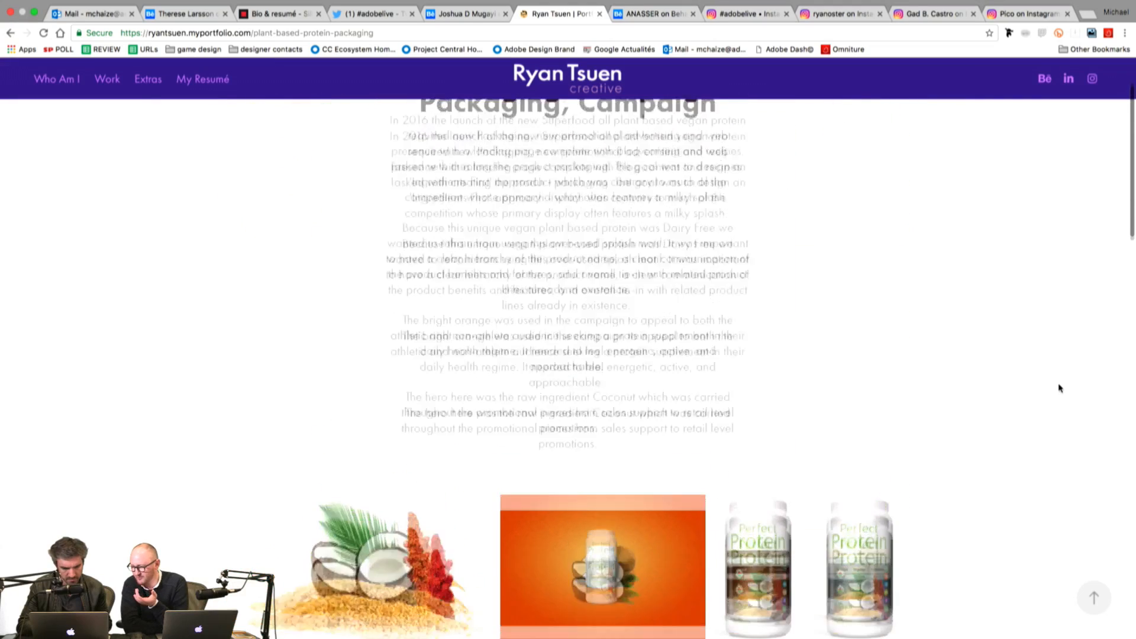
scroll(1059, 388, up, 3)
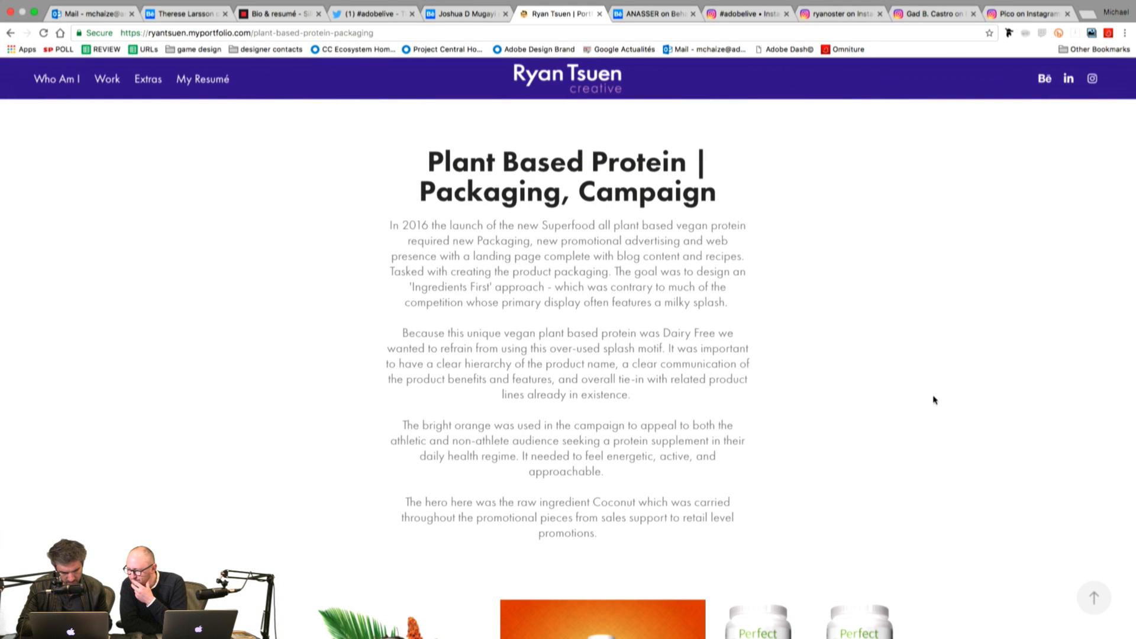
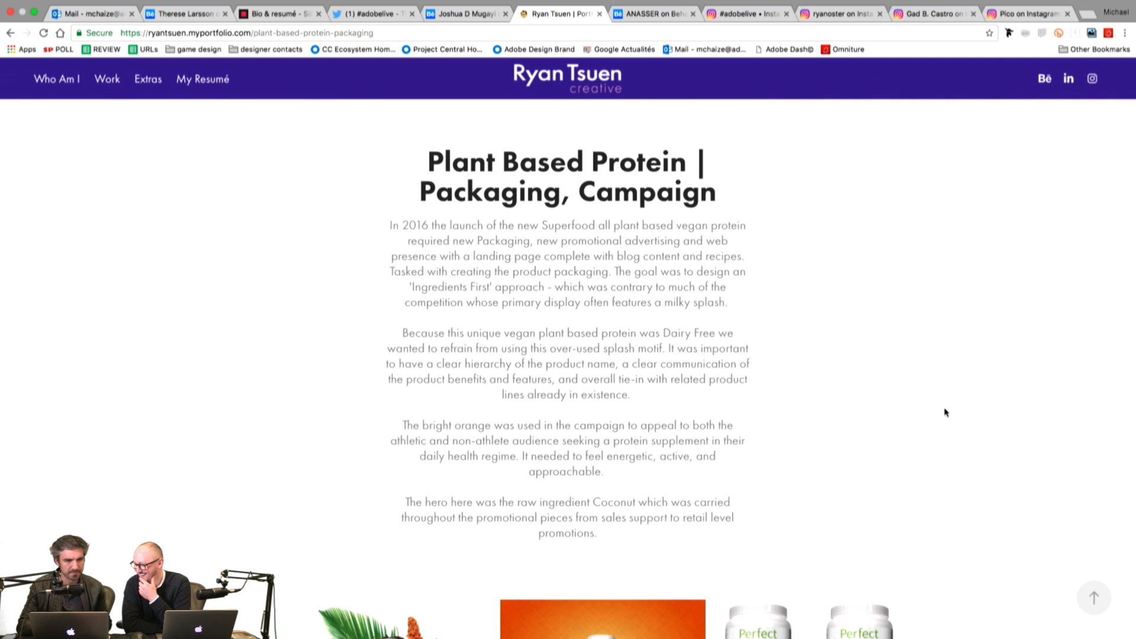
scroll(945, 412, down, 2)
scroll(945, 412, down, 5)
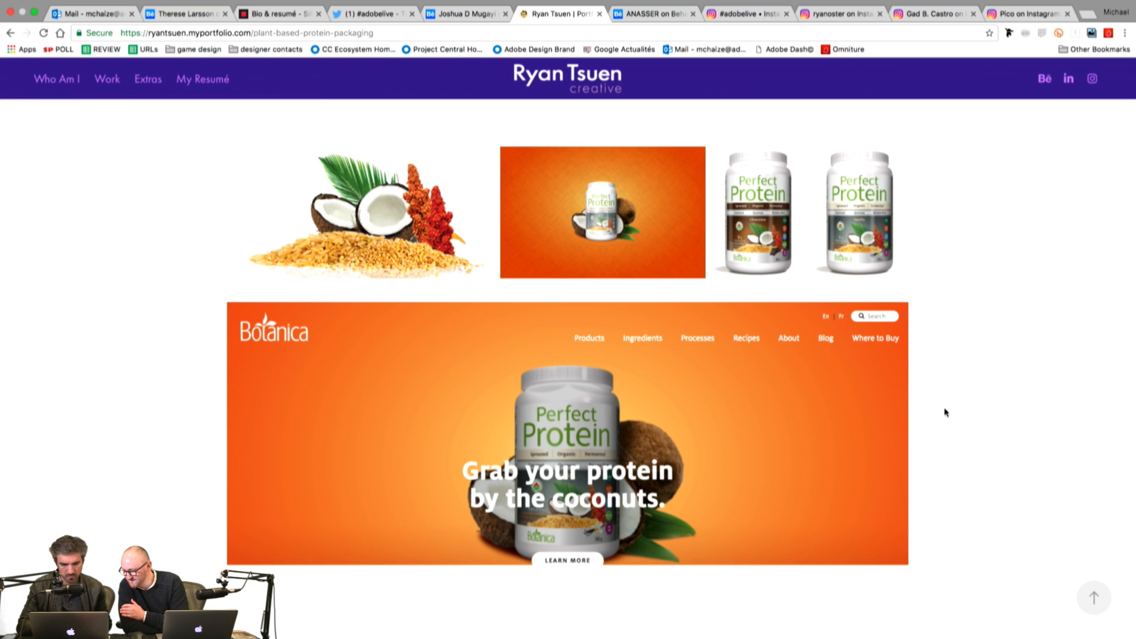
scroll(945, 413, down, 3)
scroll(945, 413, down, 4)
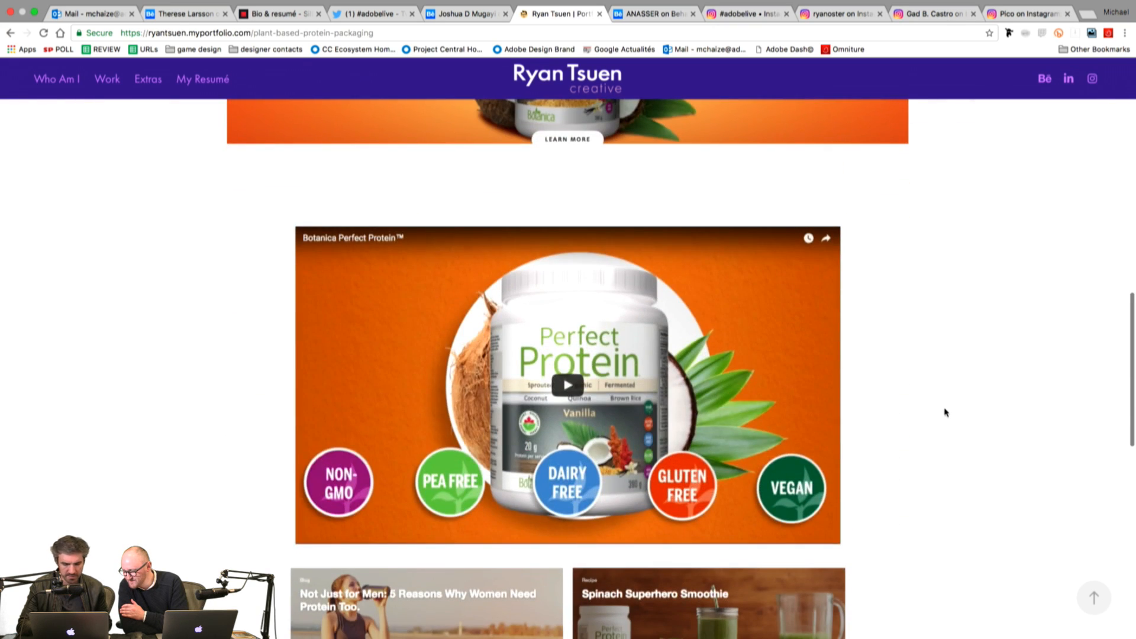
scroll(926, 393, down, 1)
scroll(927, 393, down, 3)
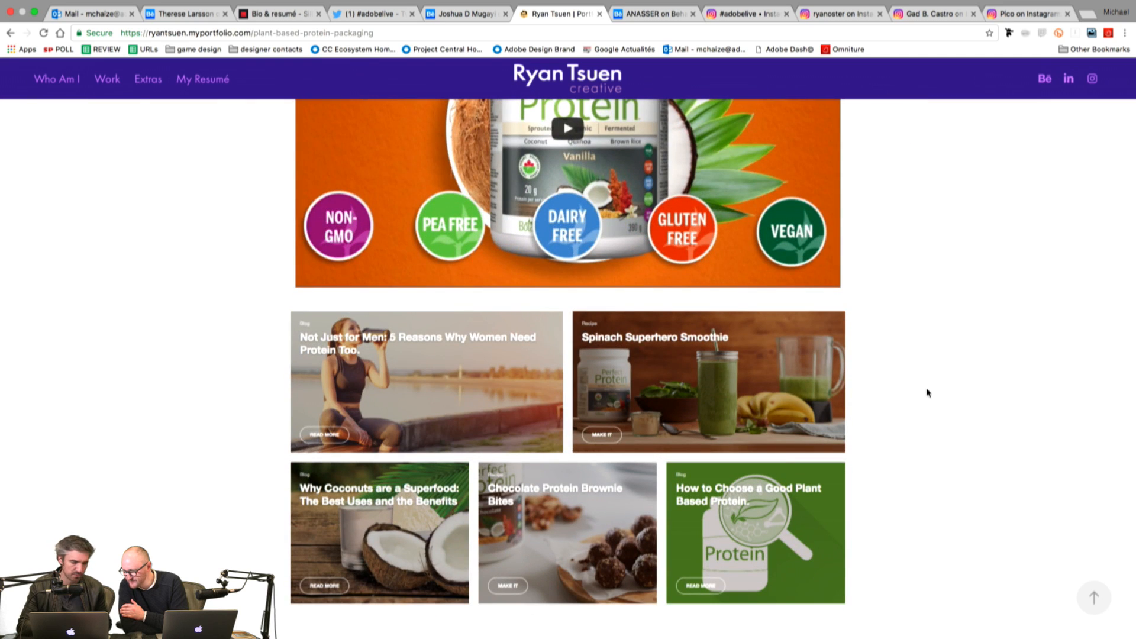
scroll(755, 282, up, 3)
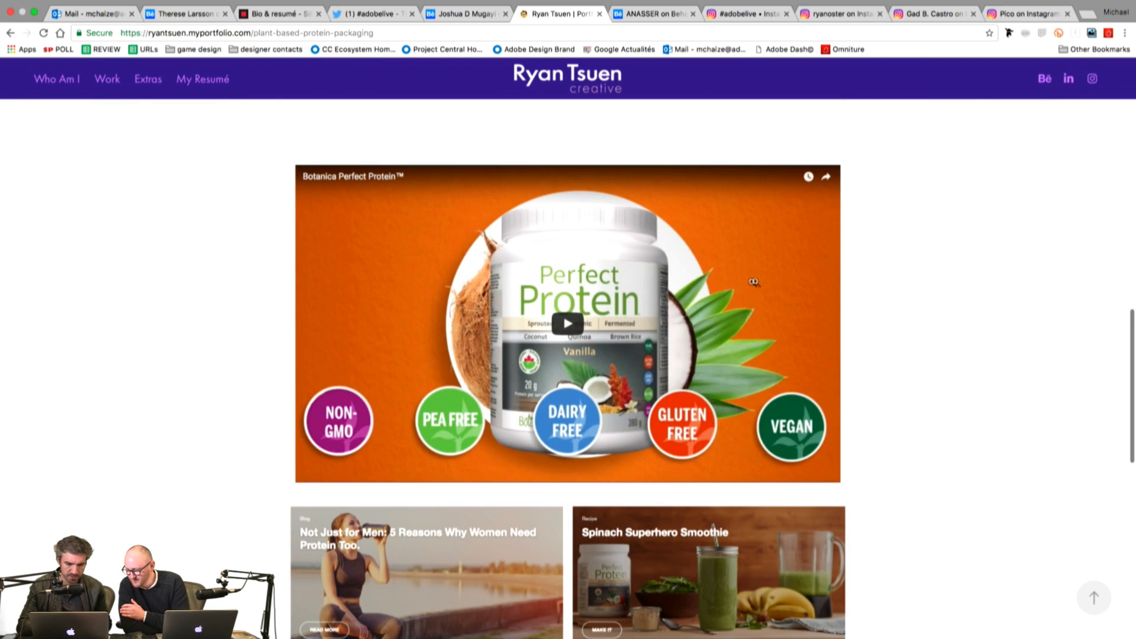
scroll(899, 362, down, 3)
scroll(899, 363, down, 7)
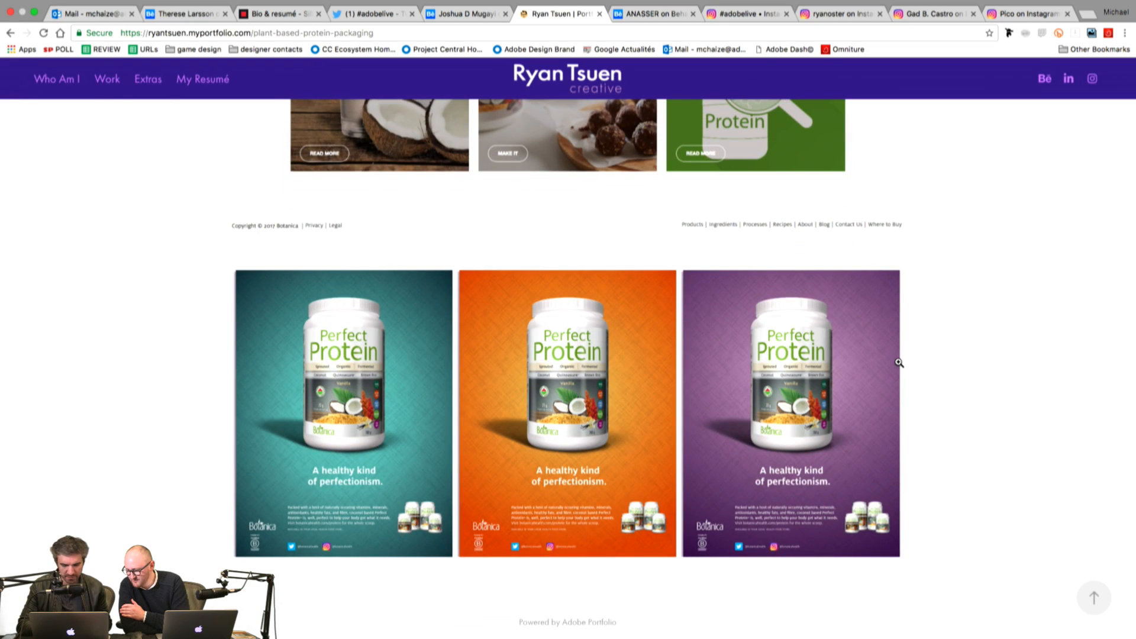
Step: Look back over the protein project's packaging images and web banner, and return to the work gallery
scroll(899, 363, up, 15)
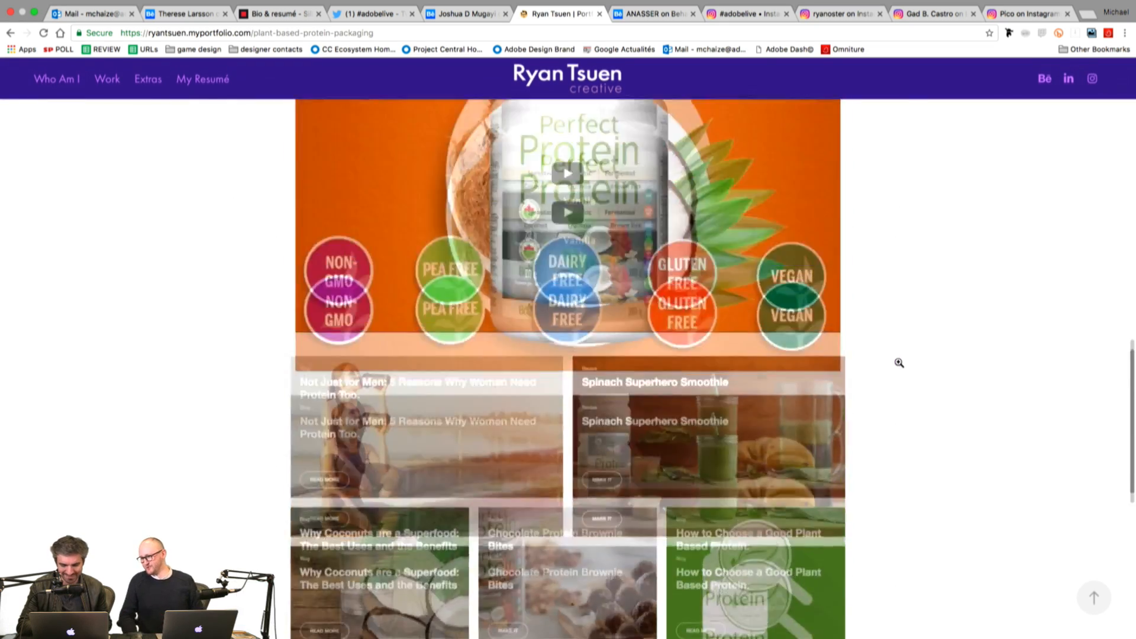
scroll(899, 363, up, 4)
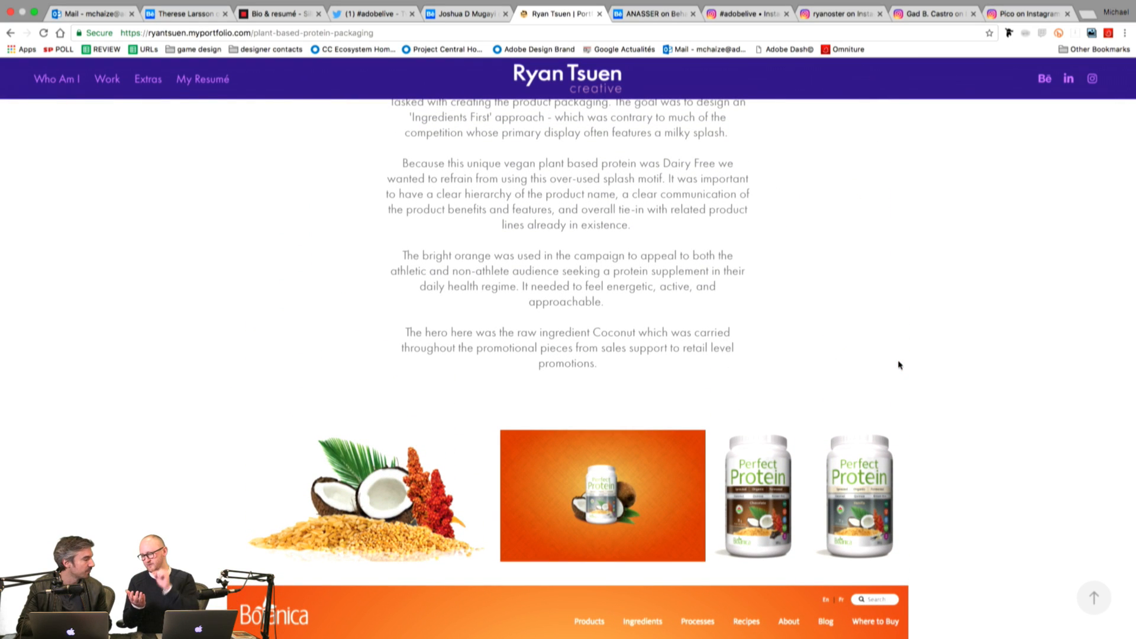
scroll(899, 366, down, 4)
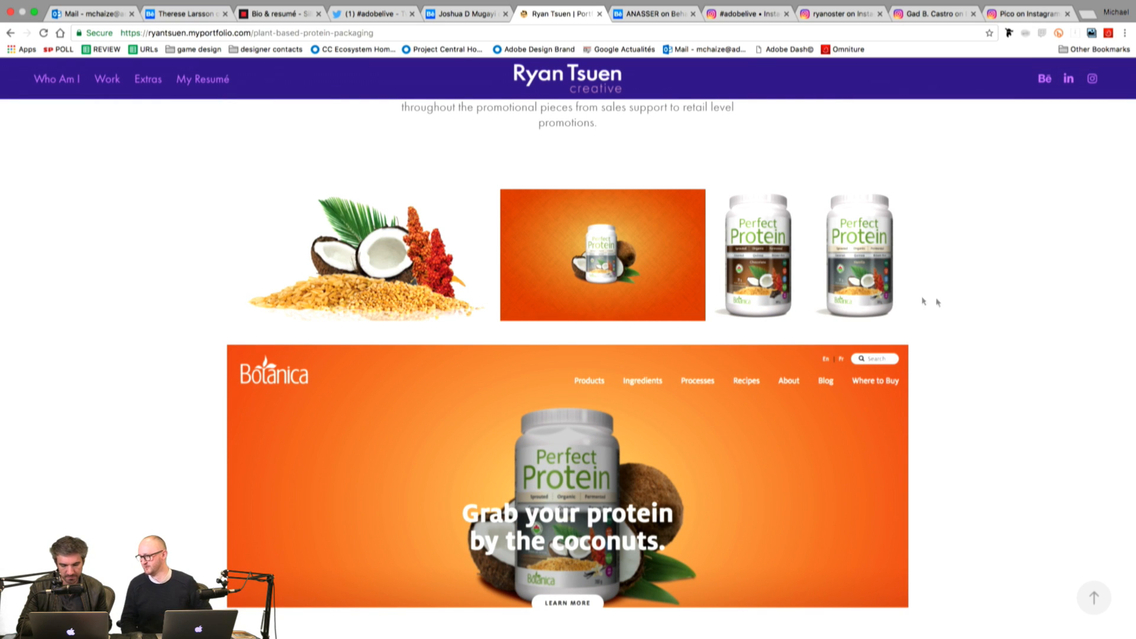
scroll(939, 303, up, 7)
key(super+Left)
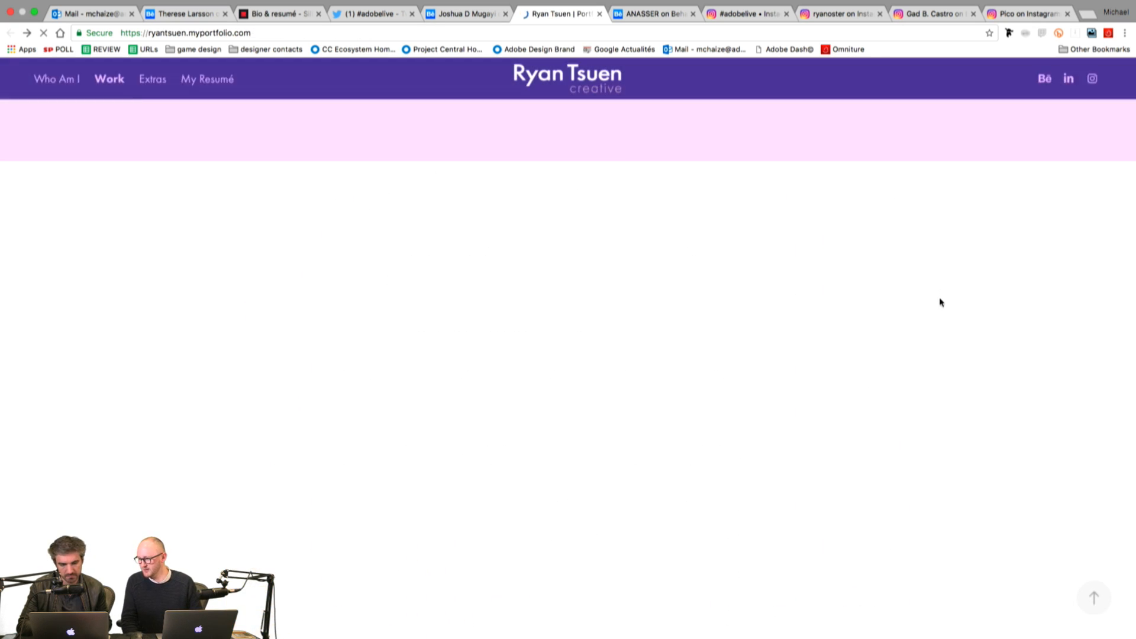
Step: Open the kickin' it thirty project from the gallery's last row and examine its framed poster and the shoelace lettering up close
scroll(940, 302, down, 3)
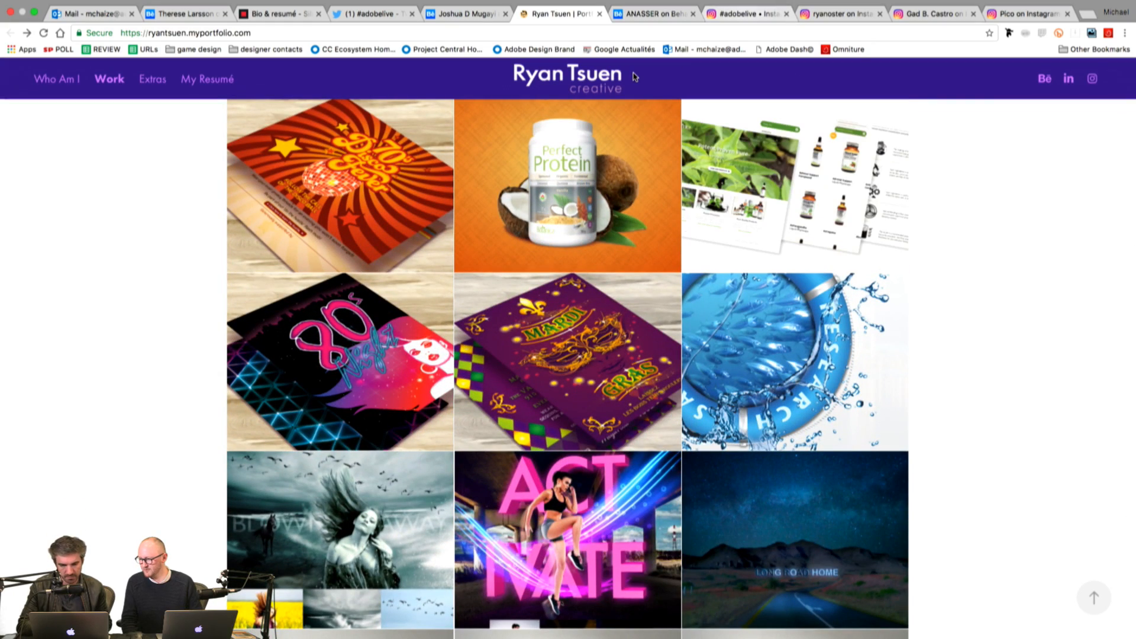
scroll(657, 248, down, 5)
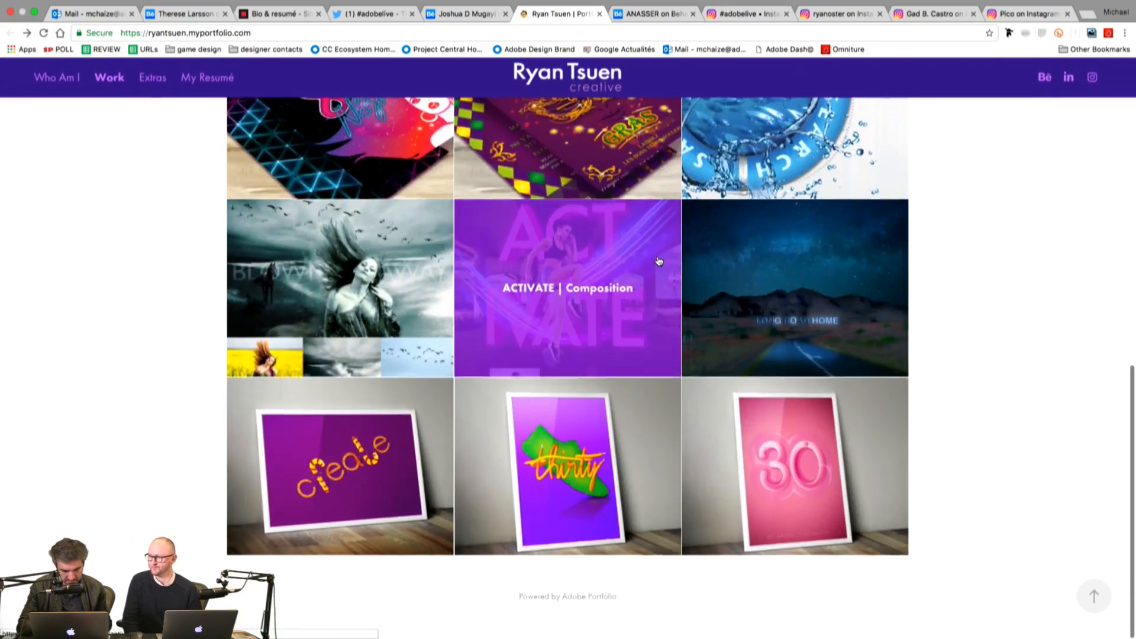
click(582, 455)
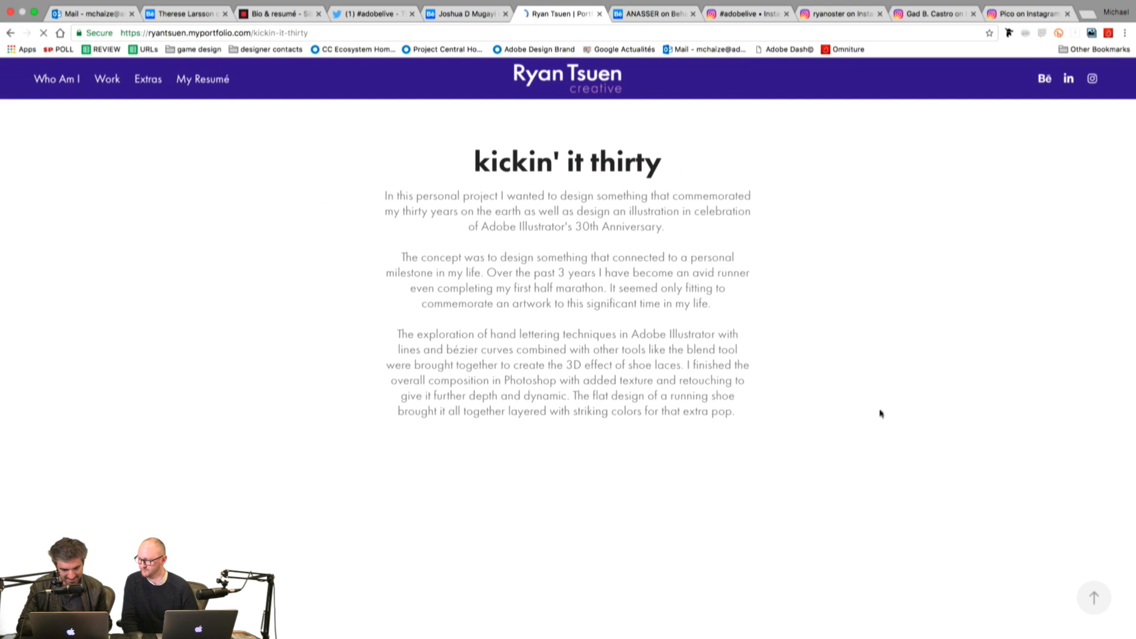
scroll(880, 413, down, 5)
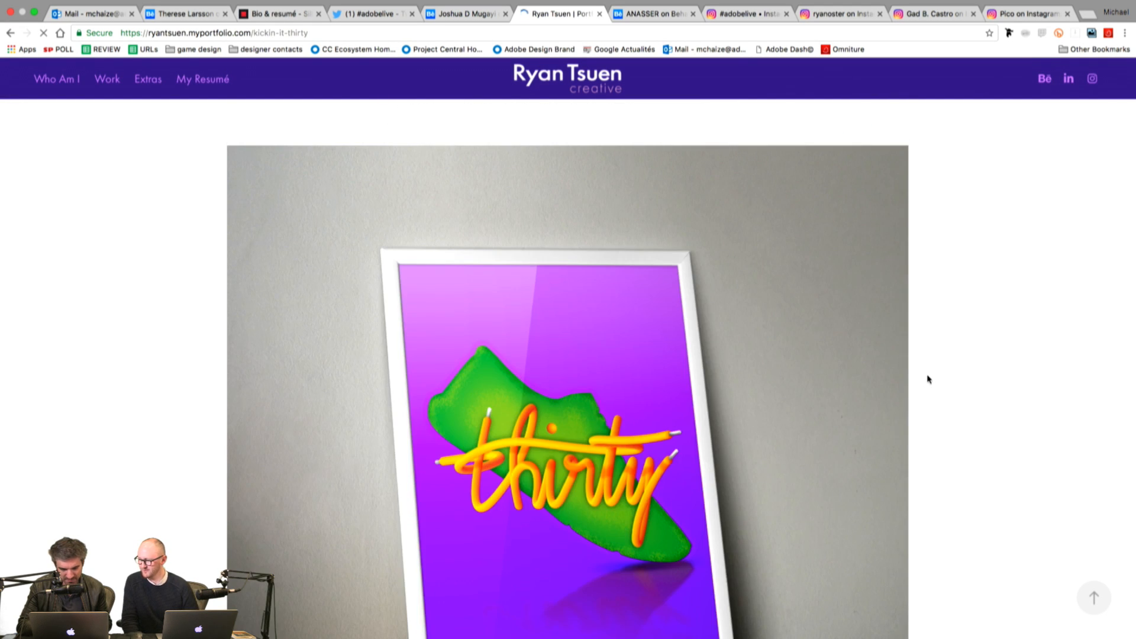
scroll(928, 379, down, 3)
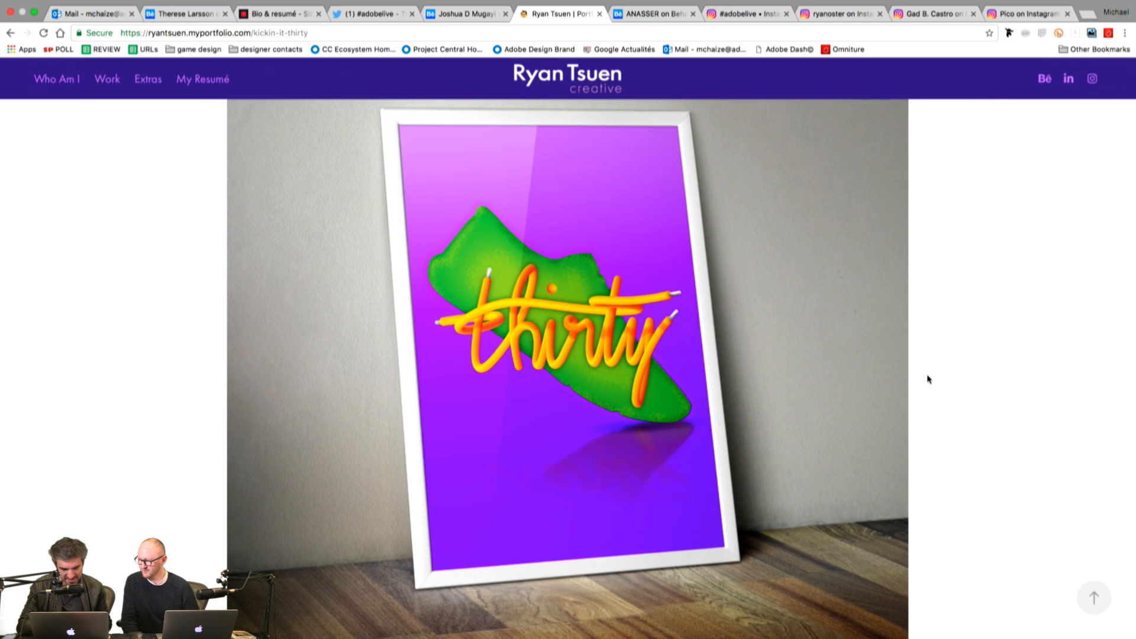
scroll(928, 379, down, 10)
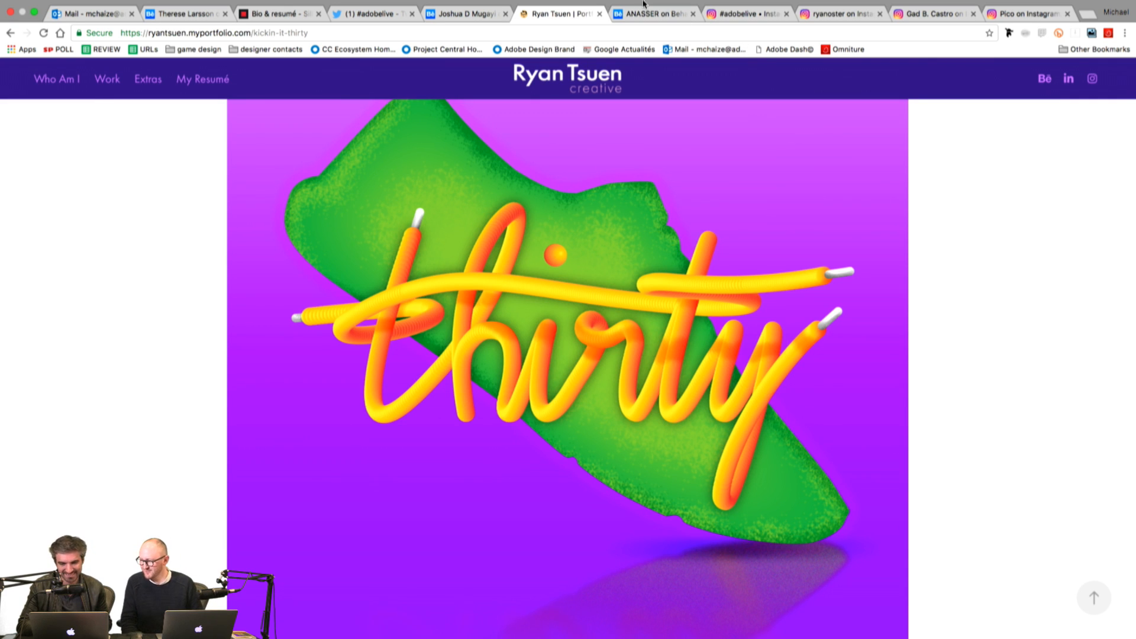
Step: Switch to the ANASSER project on Behance, preview its designer's profile card and view the opening logo image
click(658, 26)
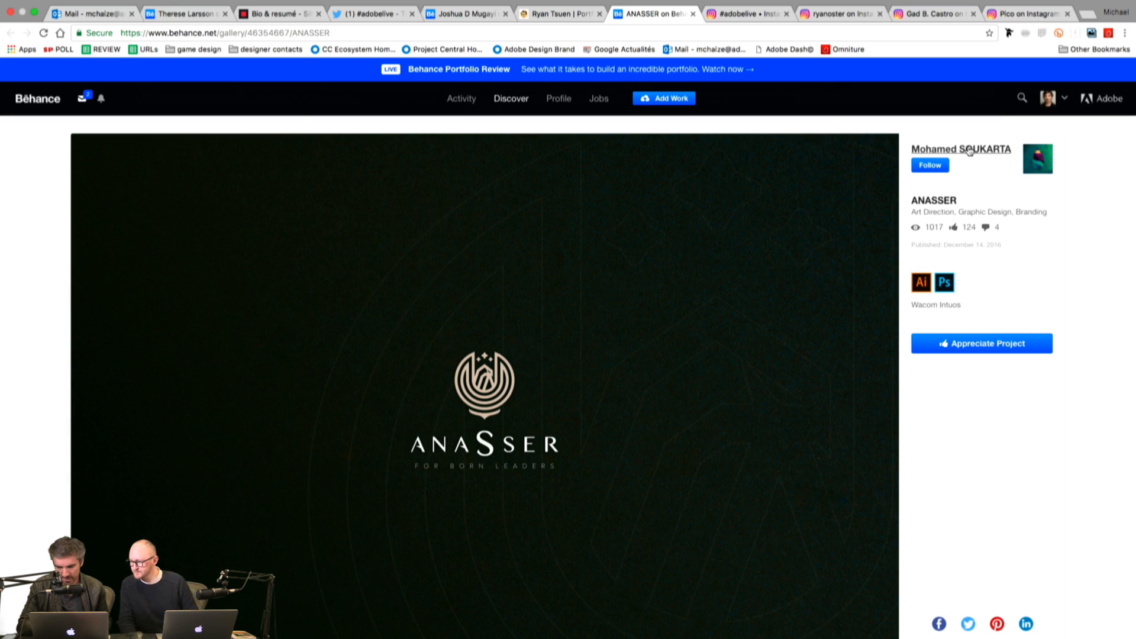
mouse_move(970, 151)
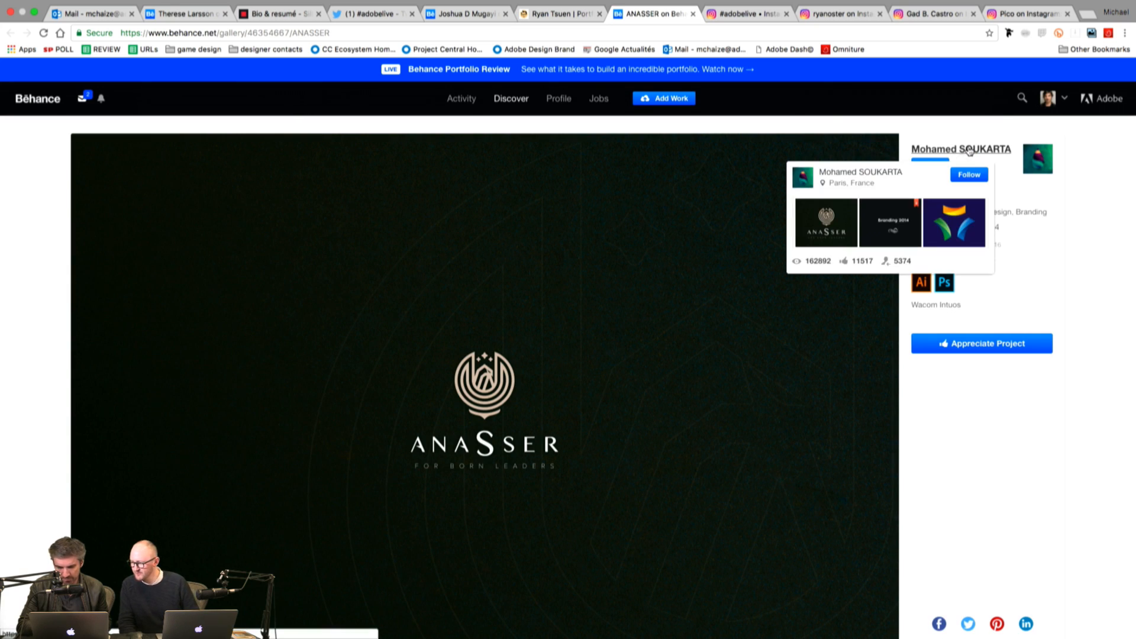
scroll(48, 271, down, 1)
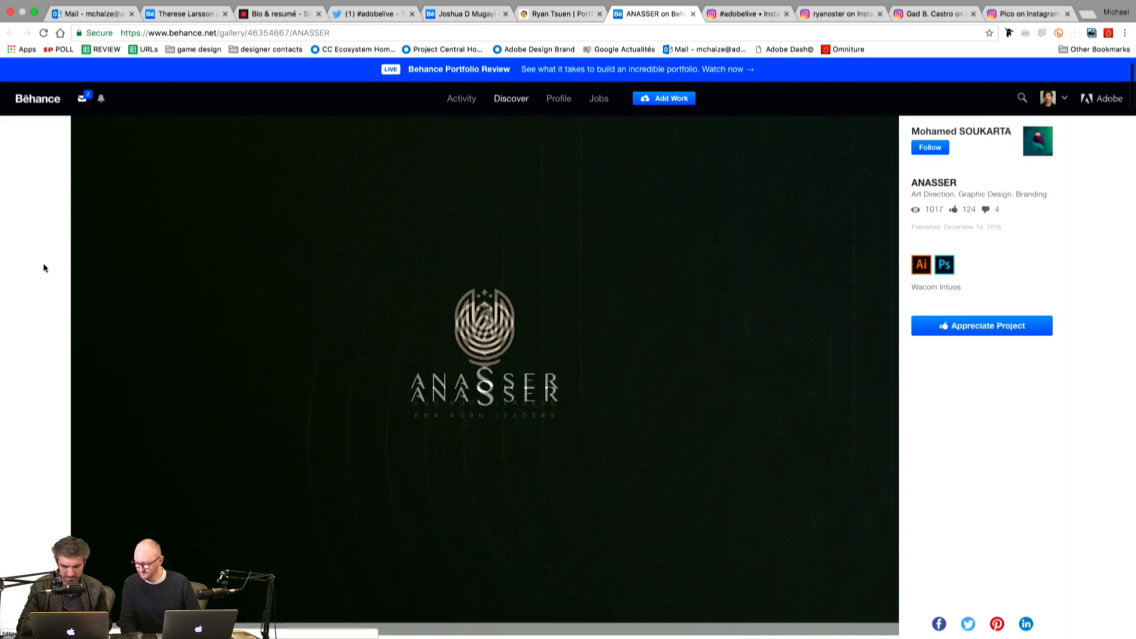
scroll(43, 268, down, 1)
scroll(43, 268, up, 2)
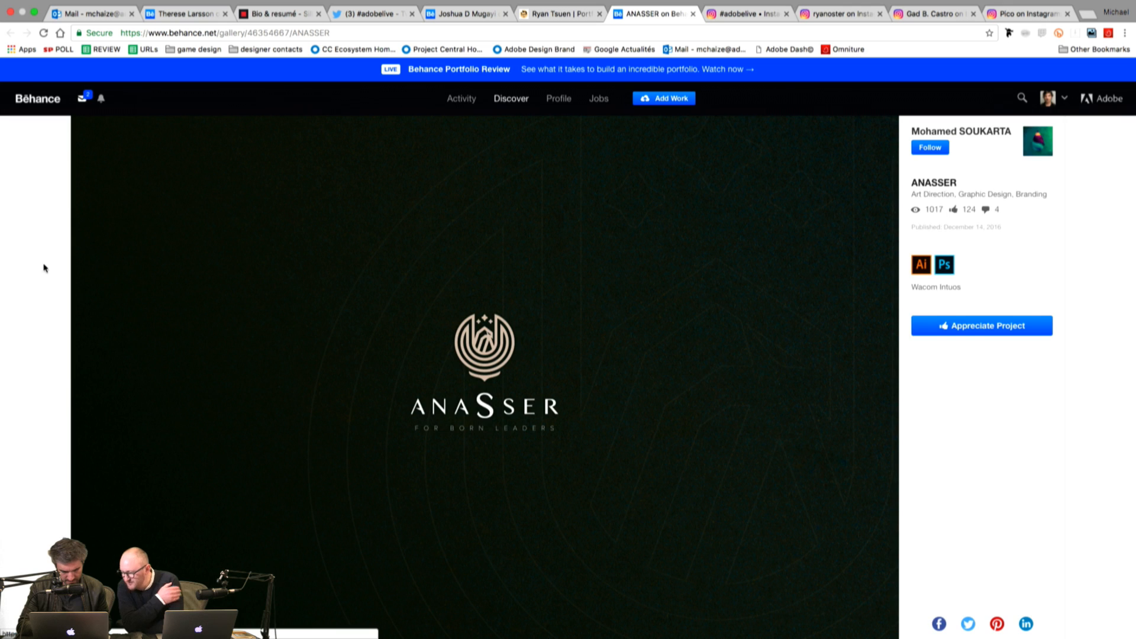
Step: Examine the ANASSER logo's construction grid, business cards and envelope designs, and go back to the construction grid
scroll(43, 268, down, 10)
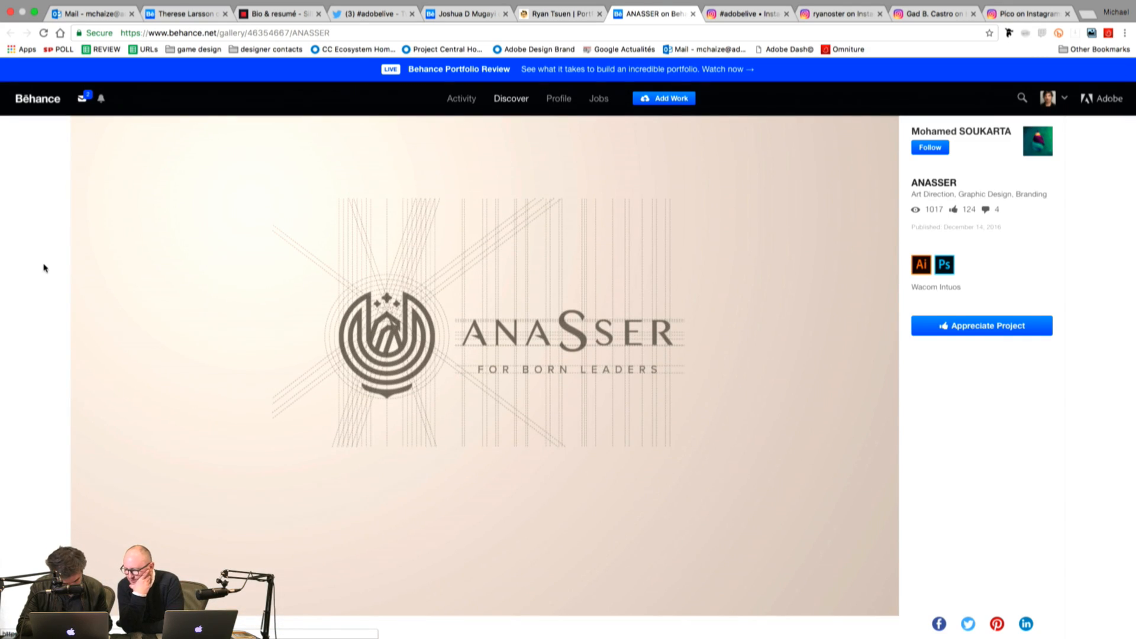
scroll(43, 268, down, 8)
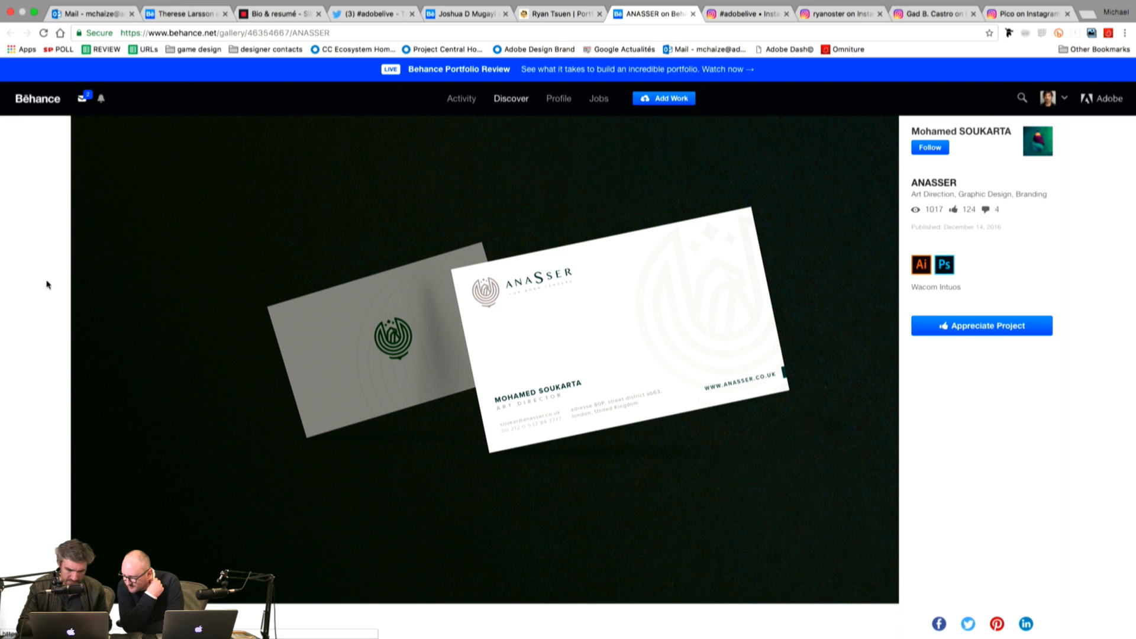
scroll(47, 285, down, 8)
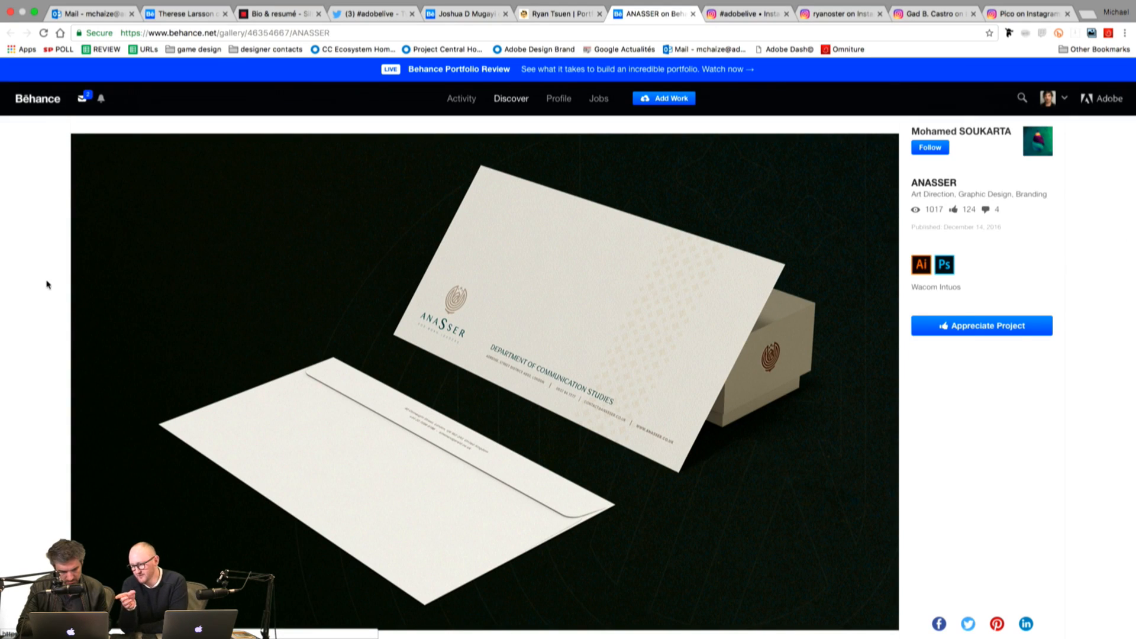
scroll(48, 285, up, 7)
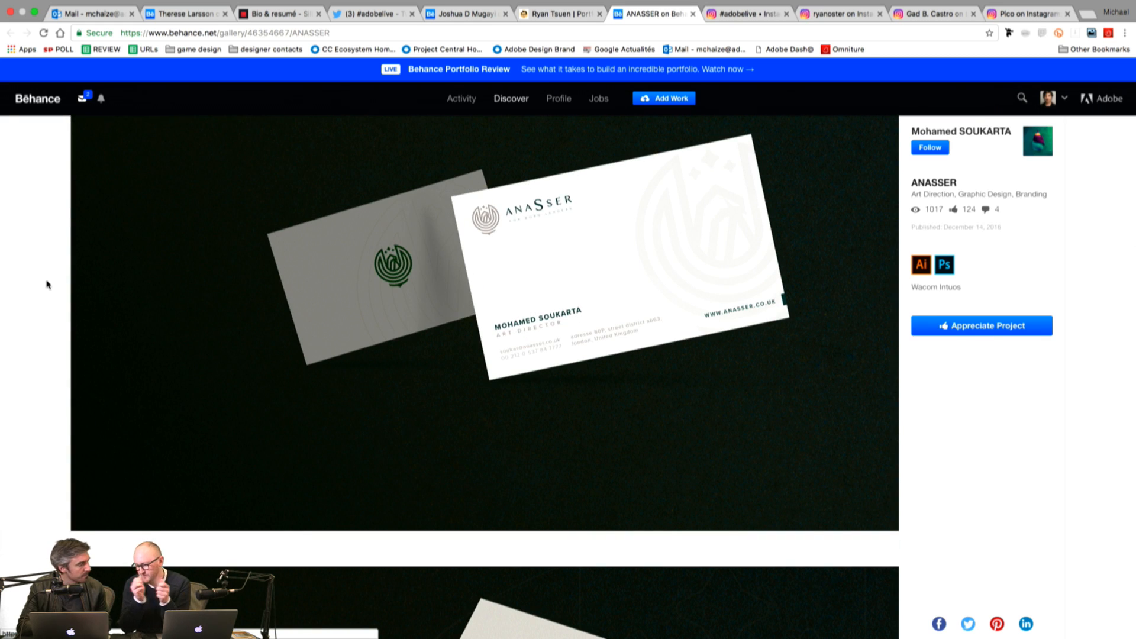
scroll(47, 285, up, 8)
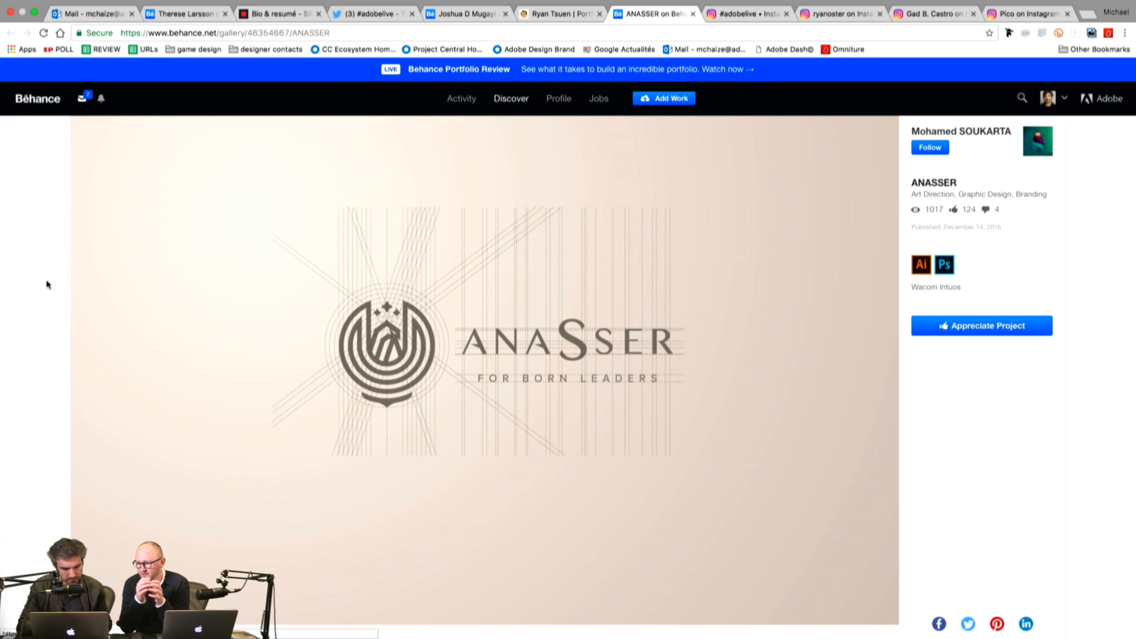
scroll(47, 284, up, 1)
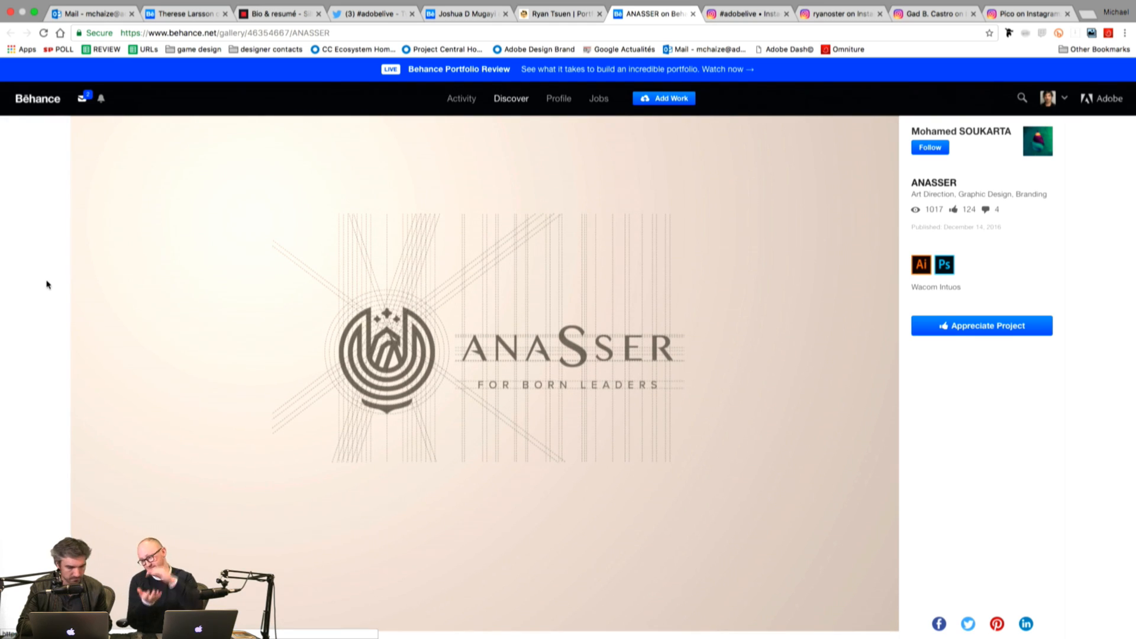
Step: Compare the ANASSER business cards with the envelope mockup once more, ending on the business cards
scroll(47, 284, down, 8)
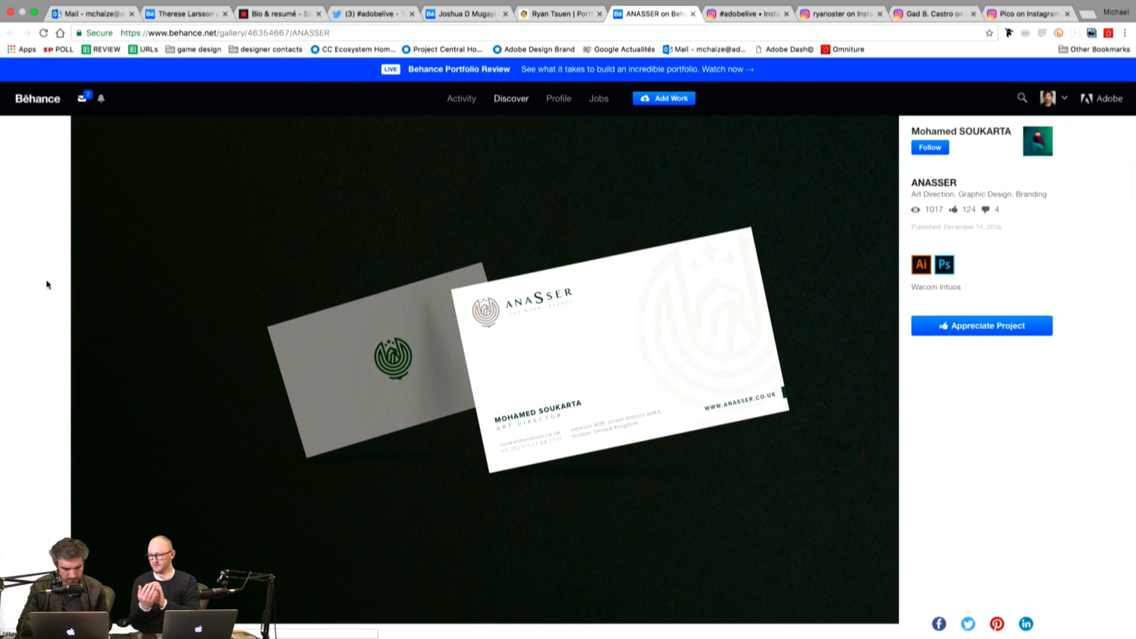
scroll(47, 285, down, 8)
scroll(47, 285, down, 2)
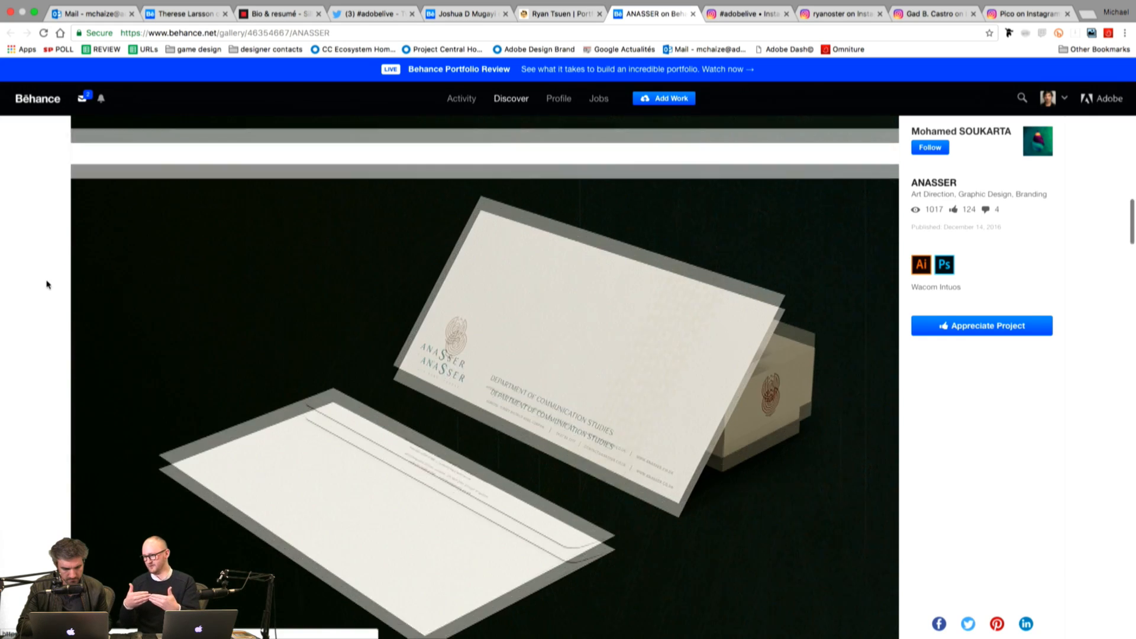
scroll(47, 284, up, 2)
scroll(47, 285, up, 6)
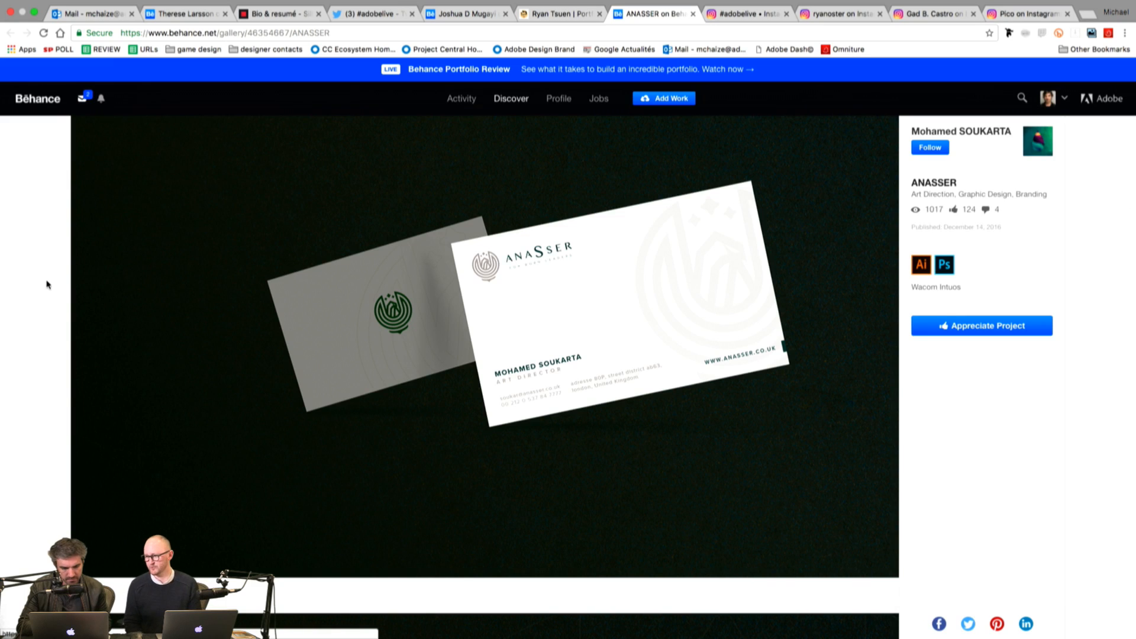
scroll(47, 285, up, 1)
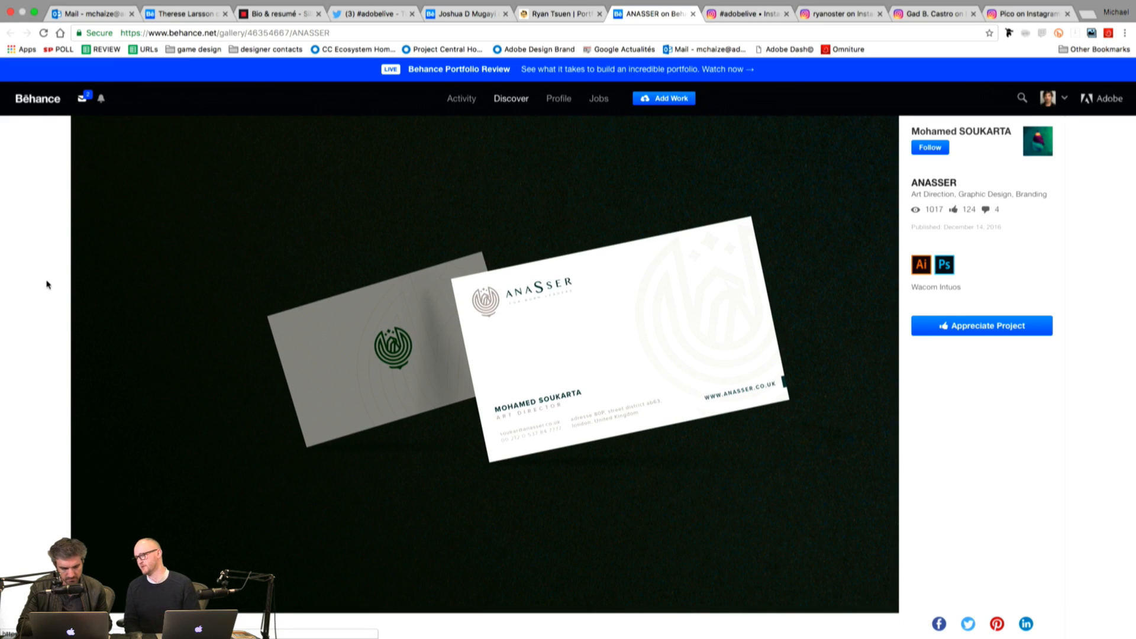
Step: Continue through the ANASSER envelope and curled letterhead mockups to the full stationery set with folder, letter and CD
scroll(487, 355, down, 8)
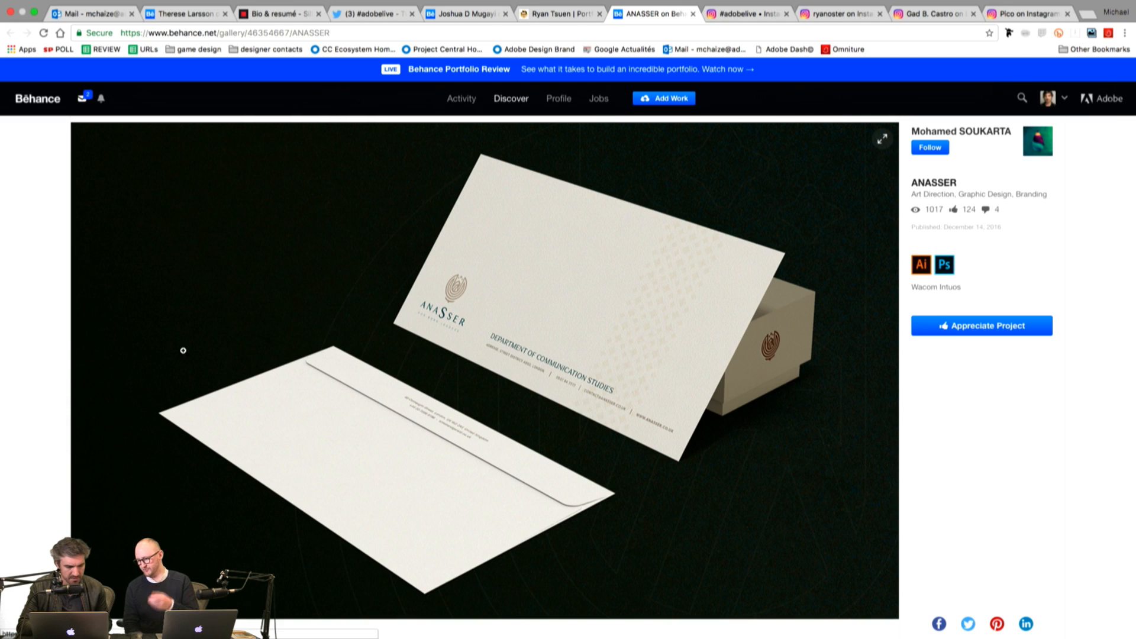
scroll(34, 325, down, 8)
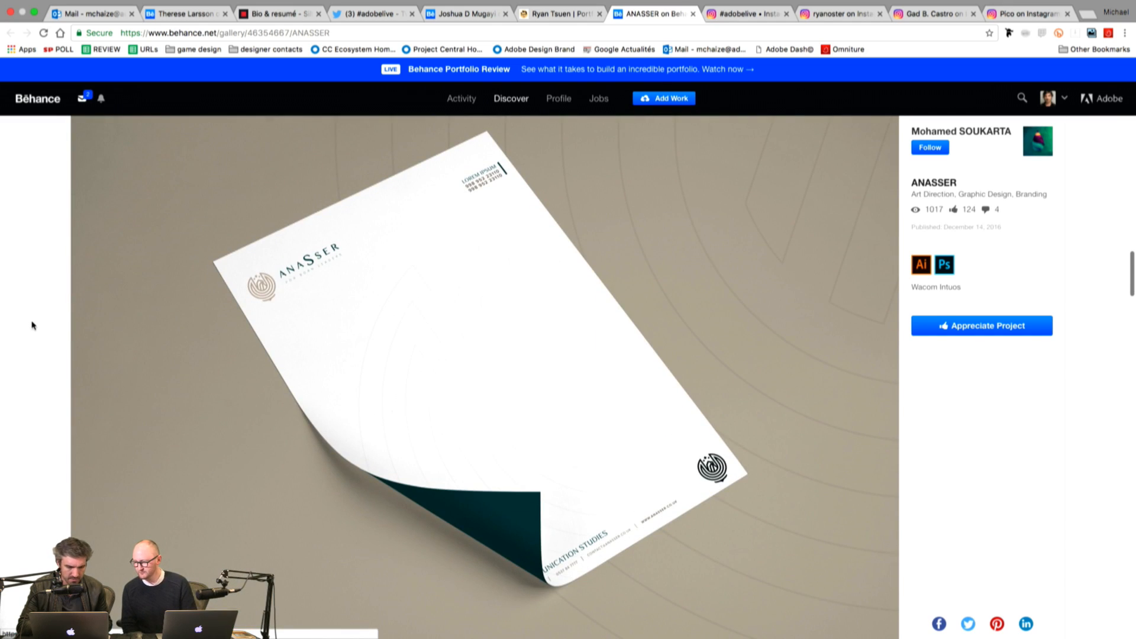
scroll(33, 325, down, 8)
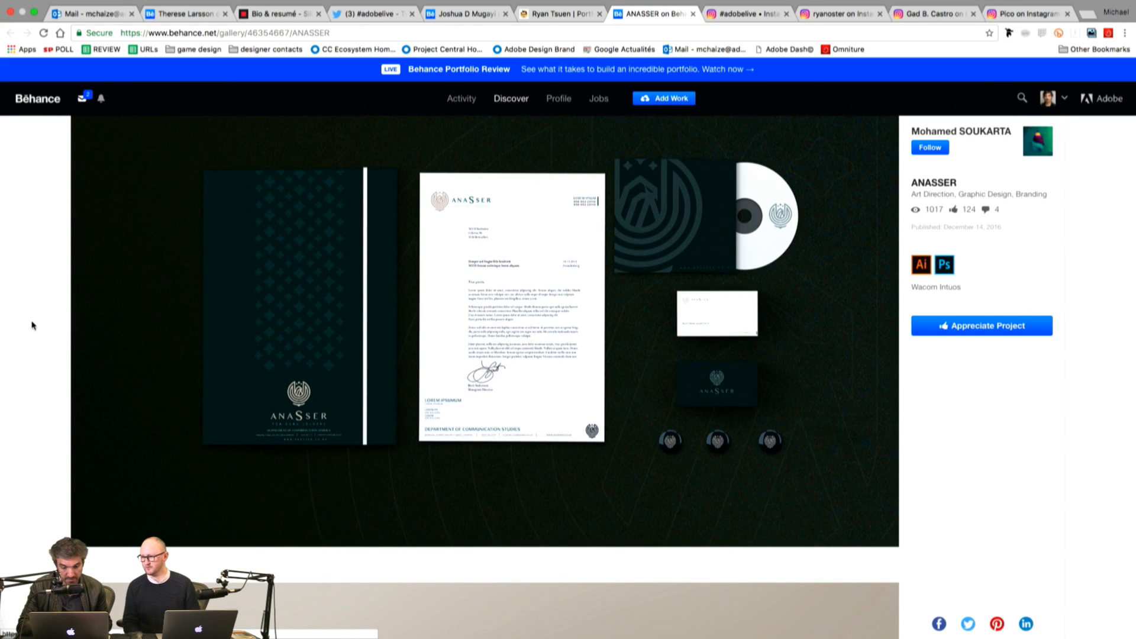
Step: Review the remaining ANASSER mockups: the poster tube, the brand guideline pages and the embossed logos down to the project's end
scroll(33, 325, down, 8)
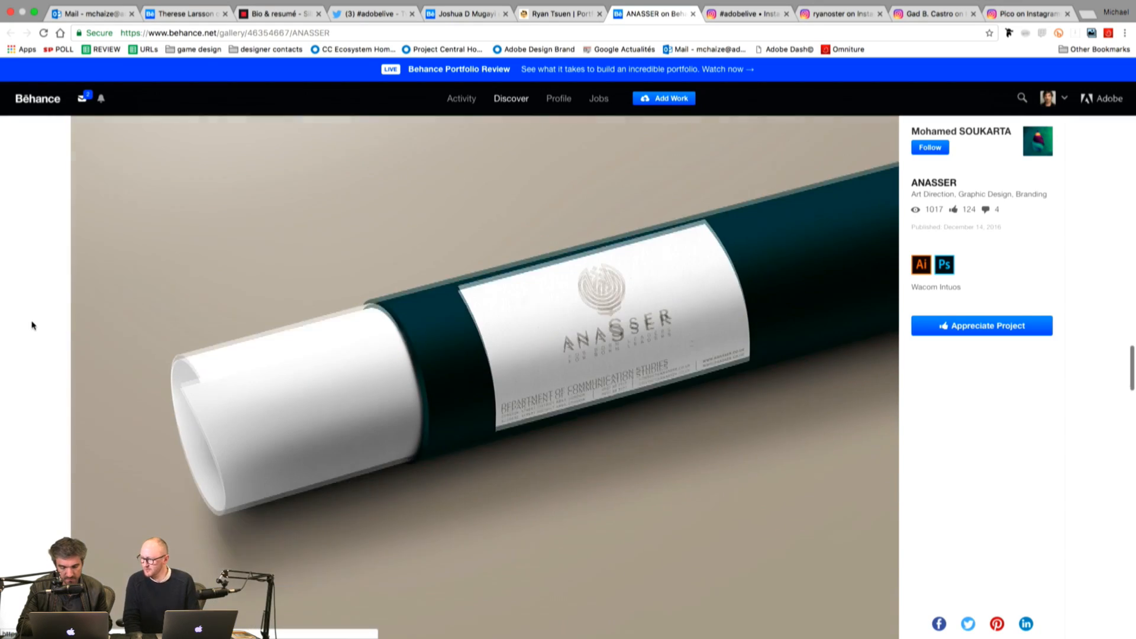
scroll(33, 325, down, 8)
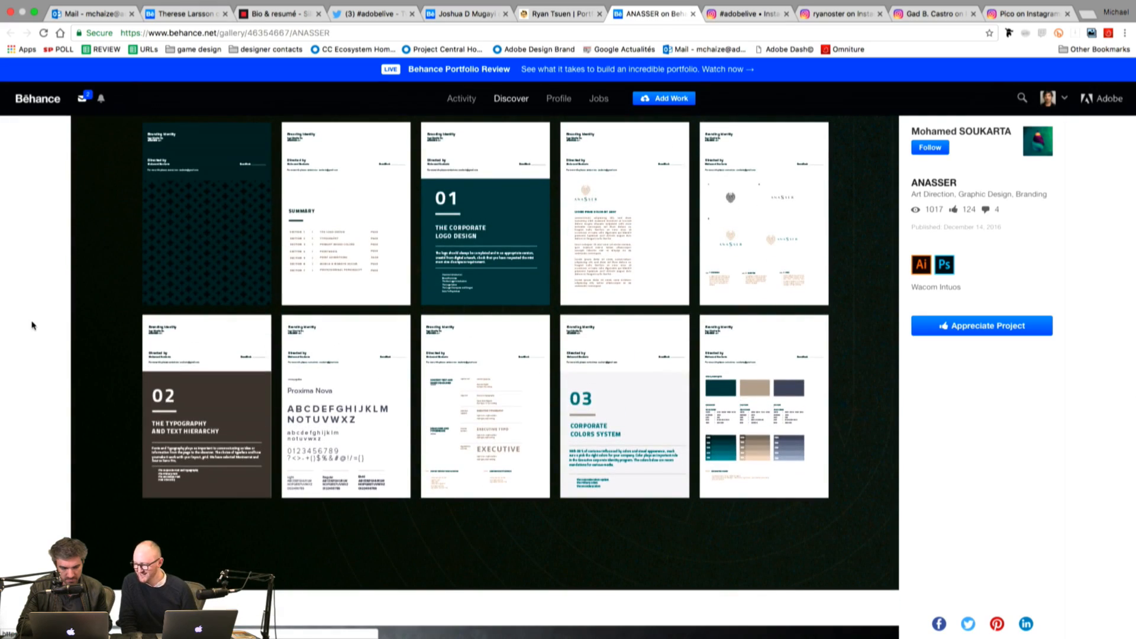
scroll(32, 325, down, 8)
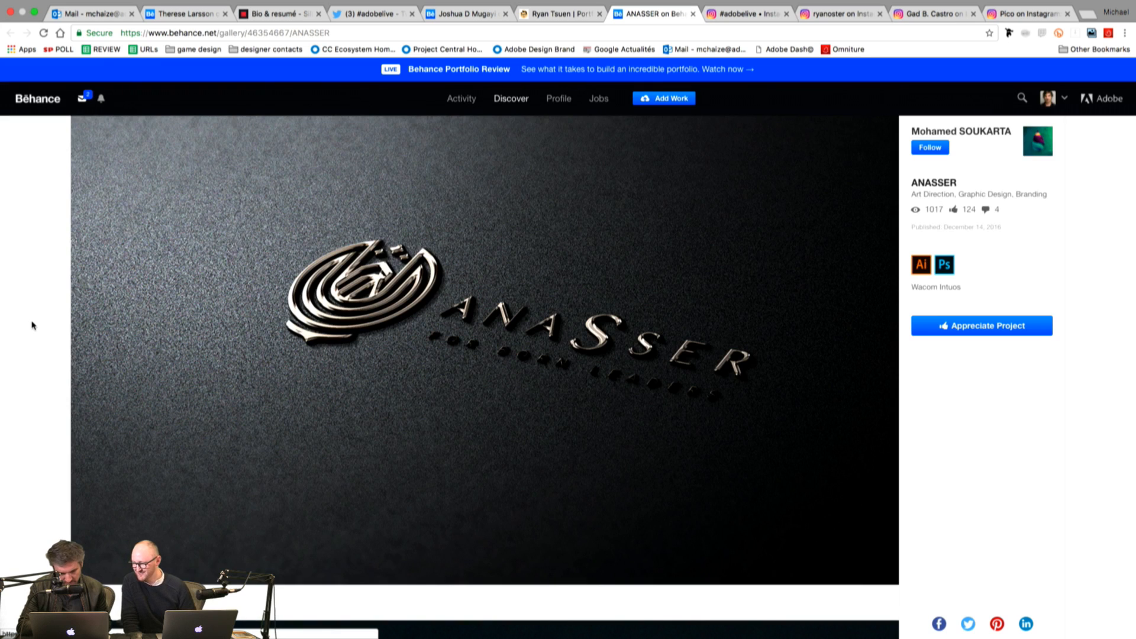
scroll(32, 325, down, 8)
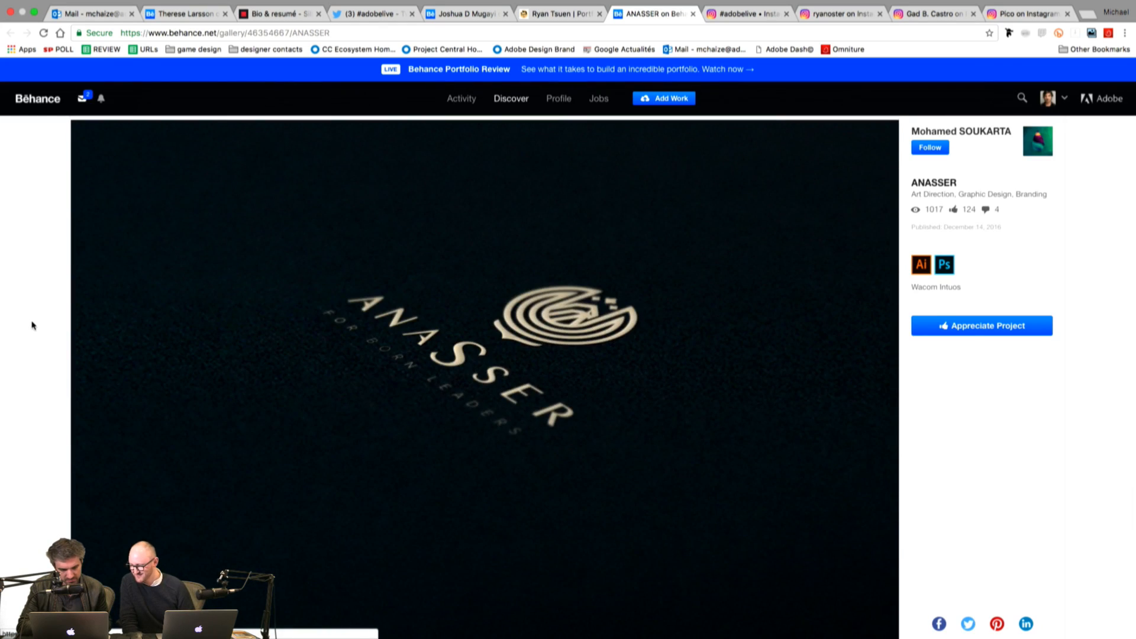
scroll(32, 325, down, 8)
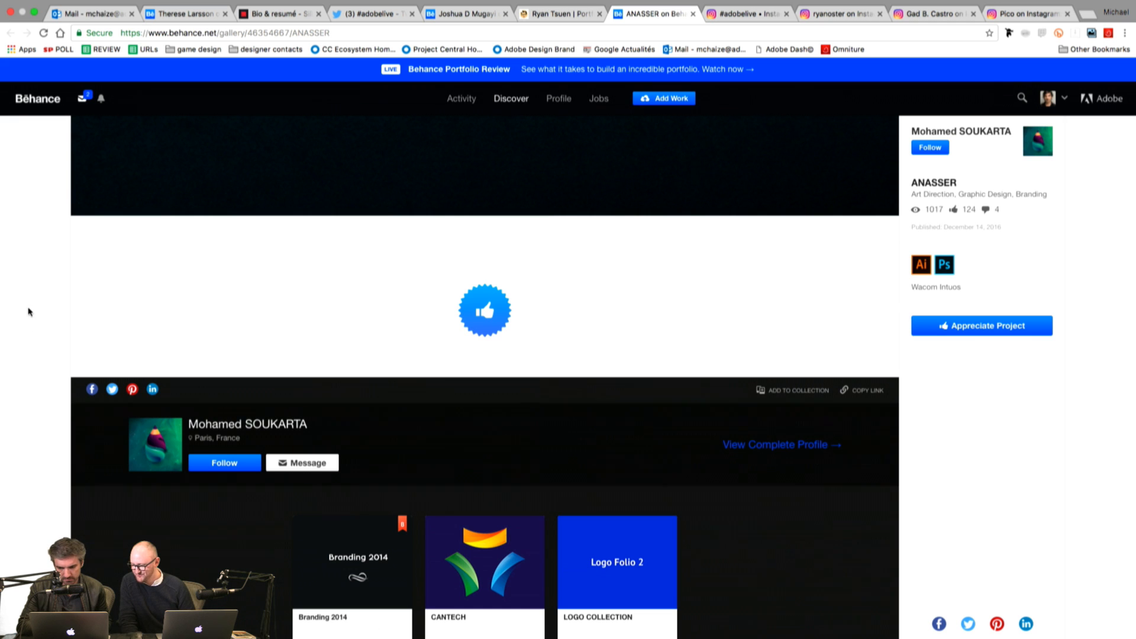
Step: Open the ANASSER designer's Behance profile and skim the grid of projects, returning to its beginning
scroll(828, 187, up, 3)
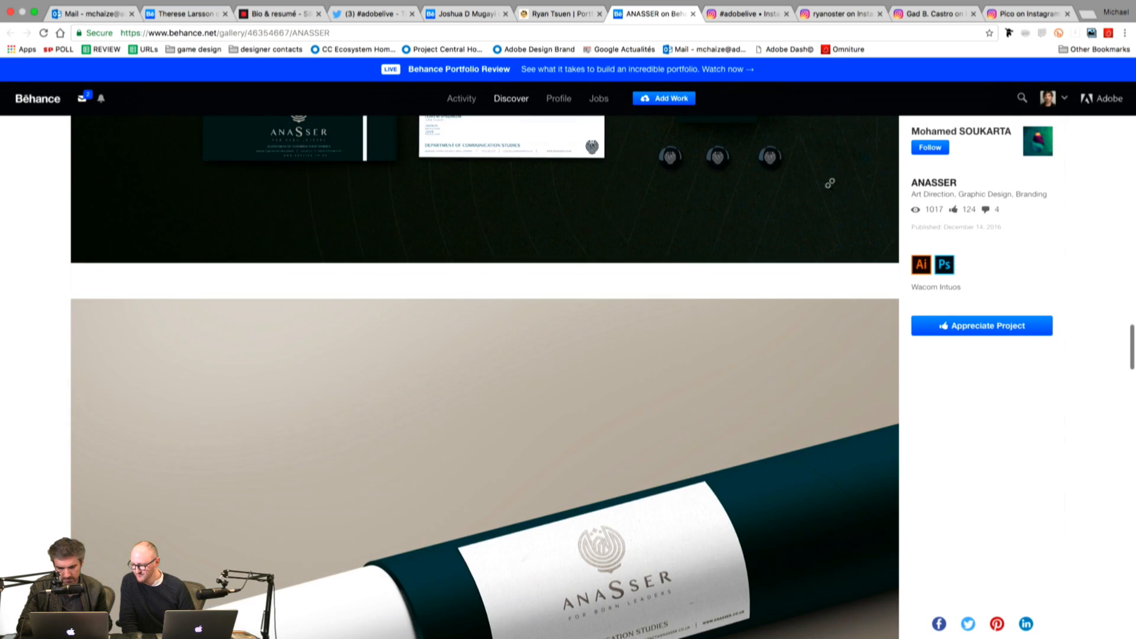
click(939, 132)
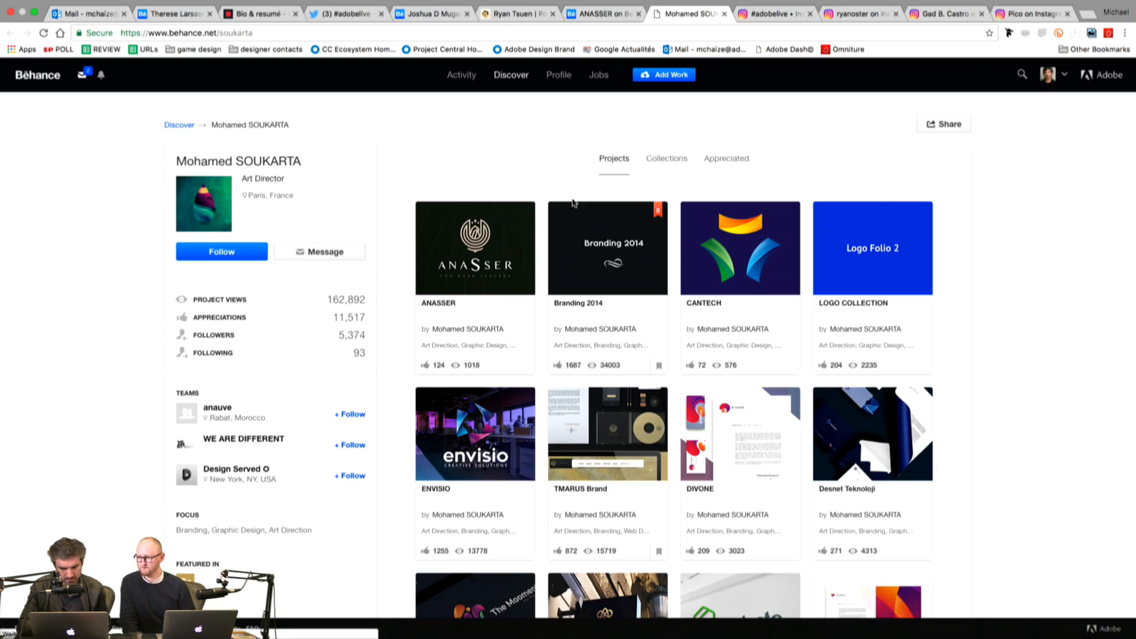
scroll(388, 327, down, 5)
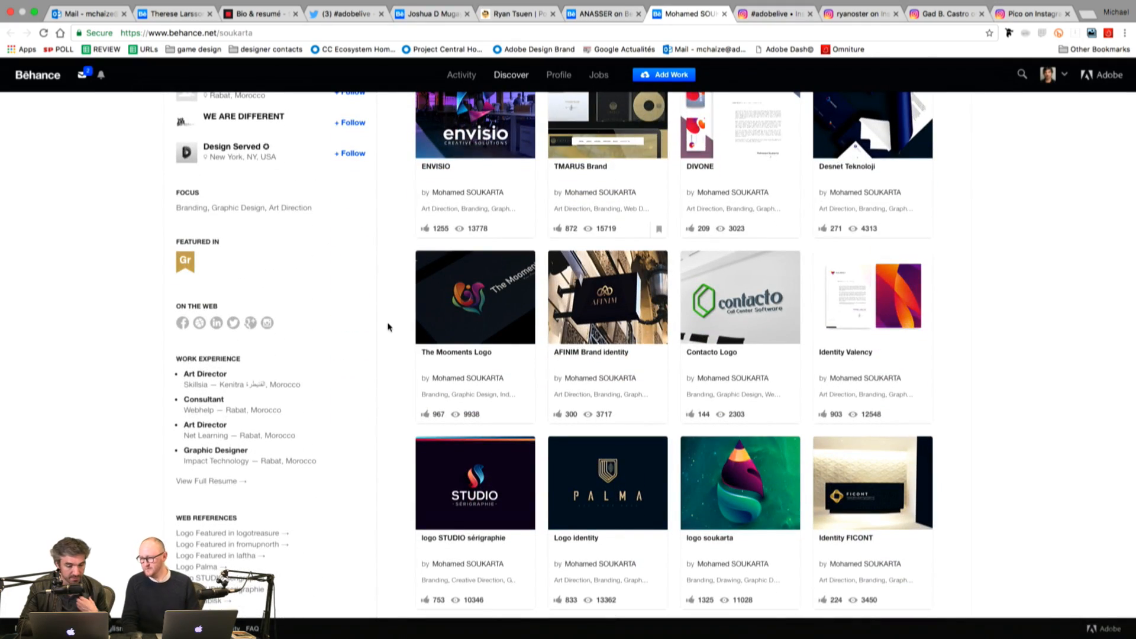
scroll(387, 327, up, 5)
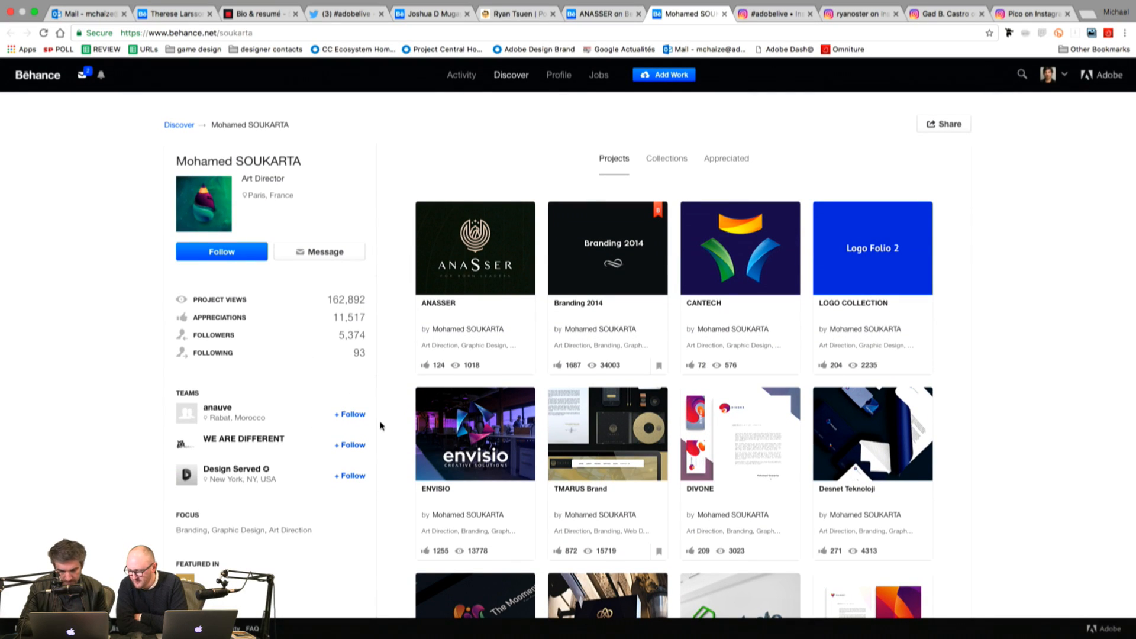
Step: Open the Branding 2014 project and review its logos from anauve creative and skillsia through MARLION to VALENCY
click(626, 265)
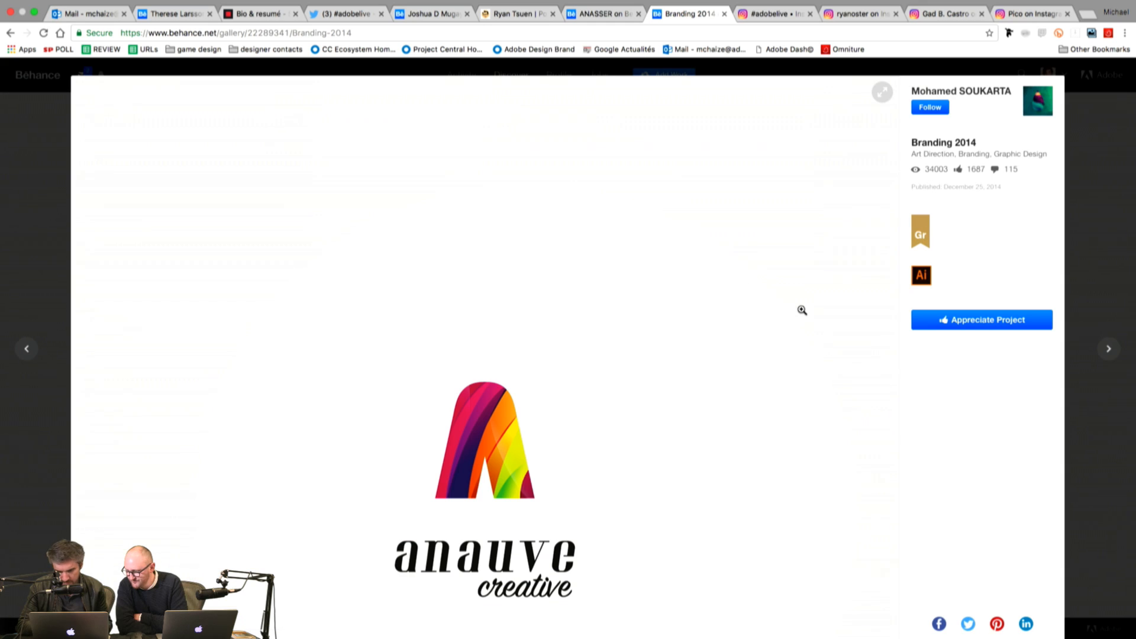
scroll(802, 310, down, 10)
scroll(802, 311, down, 5)
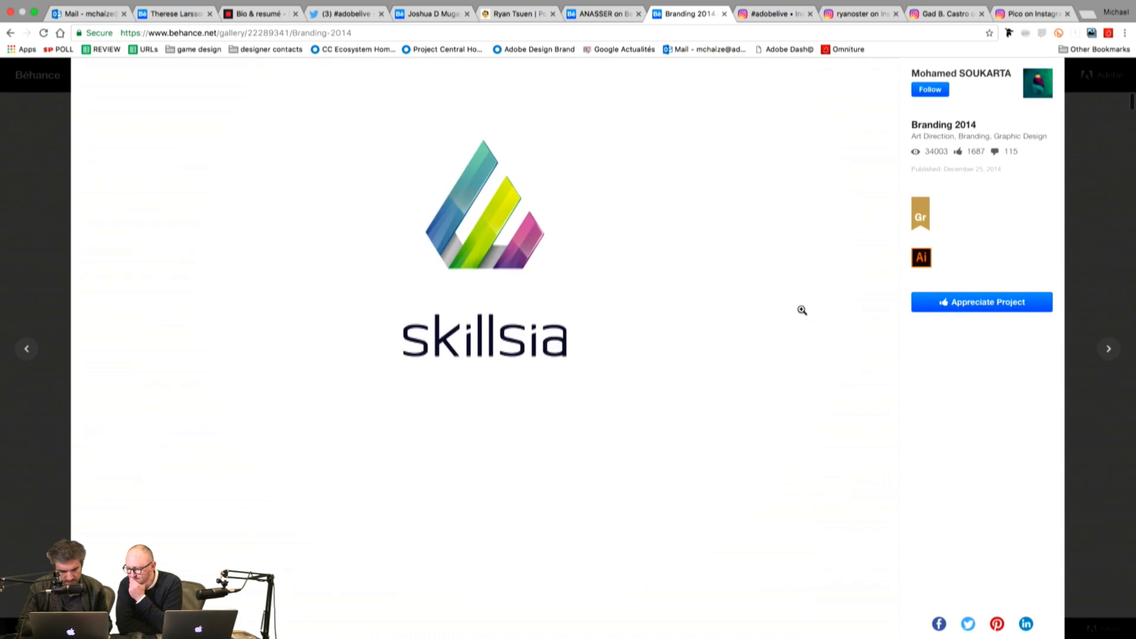
scroll(802, 310, down, 10)
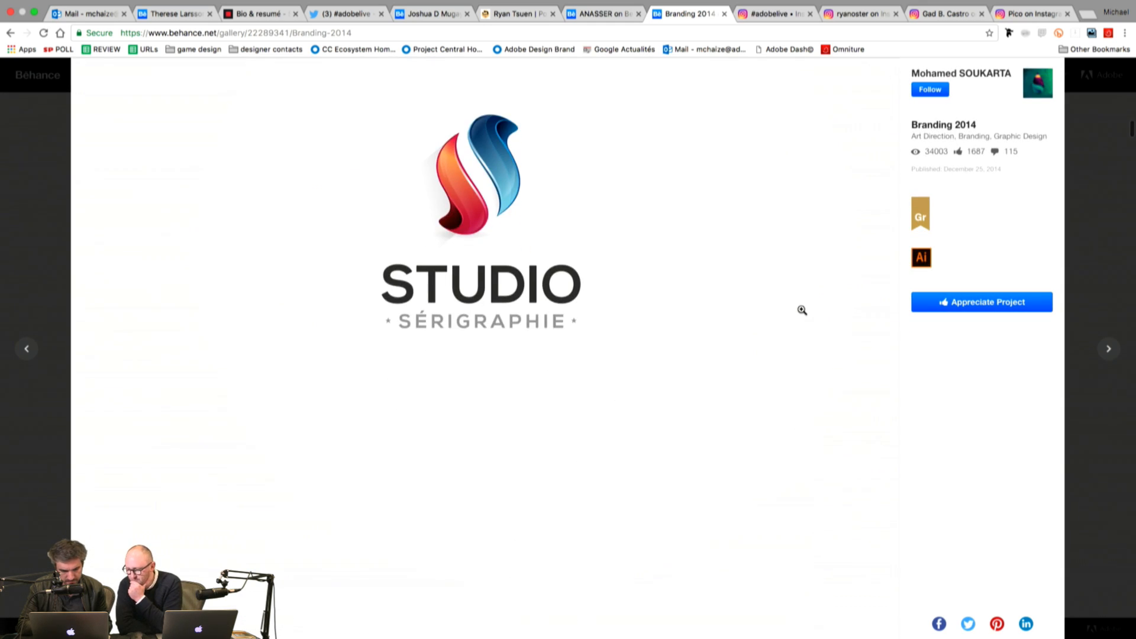
scroll(801, 310, down, 8)
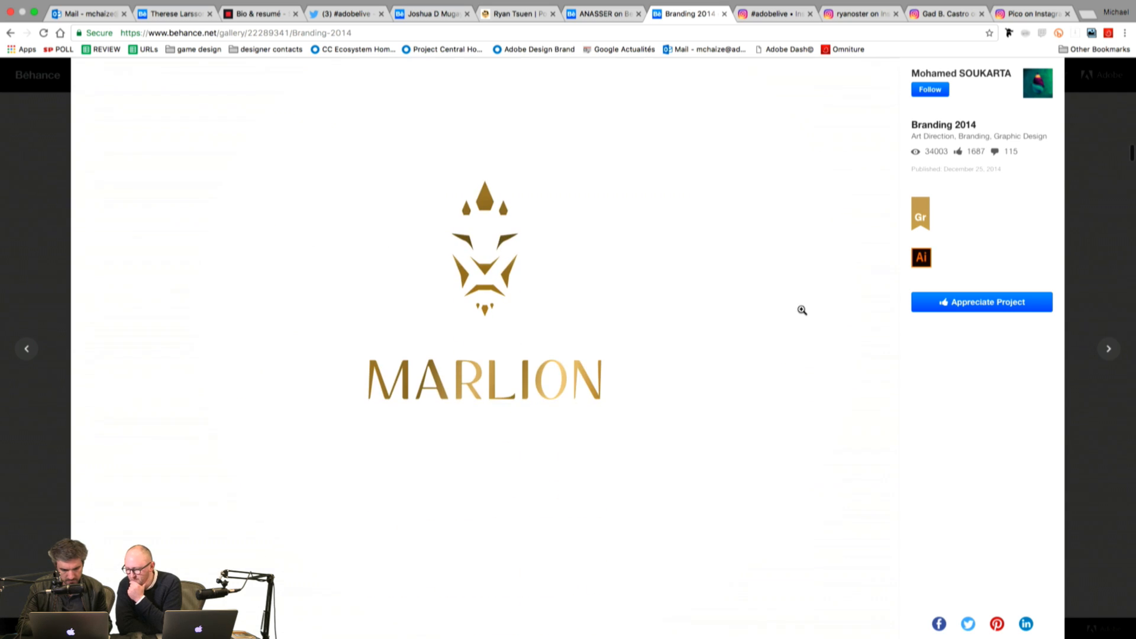
scroll(802, 310, down, 10)
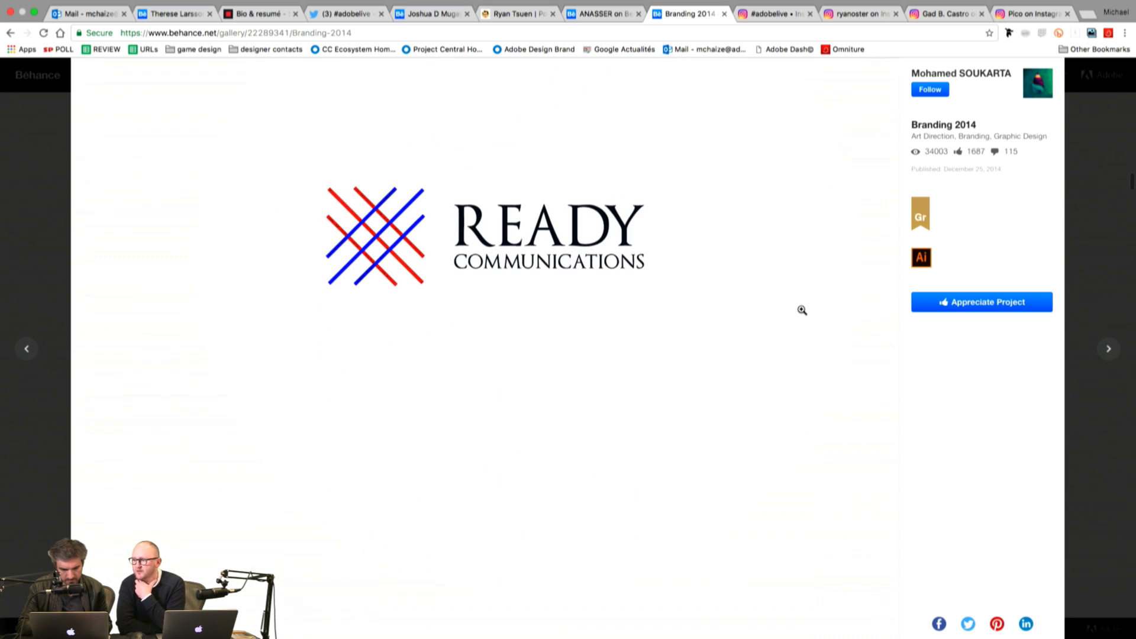
scroll(802, 310, down, 10)
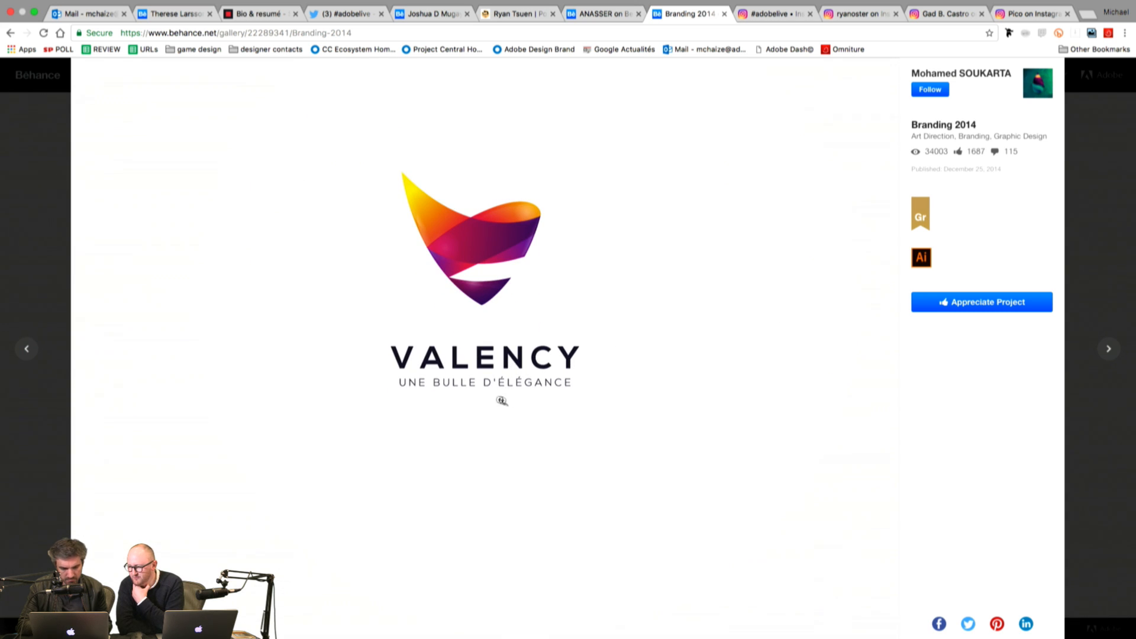
Step: Continue through the Branding 2014 logos from TMARUS and RCC Reliance via atlasjob and BIRDMIE to CURVE
scroll(846, 273, down, 10)
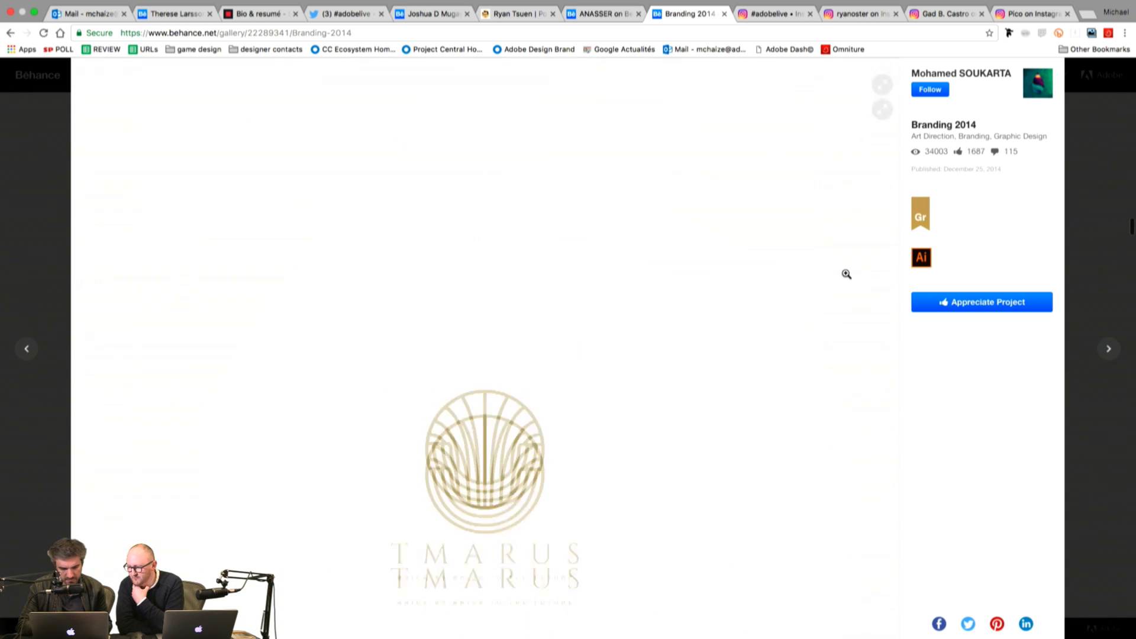
scroll(846, 274, down, 10)
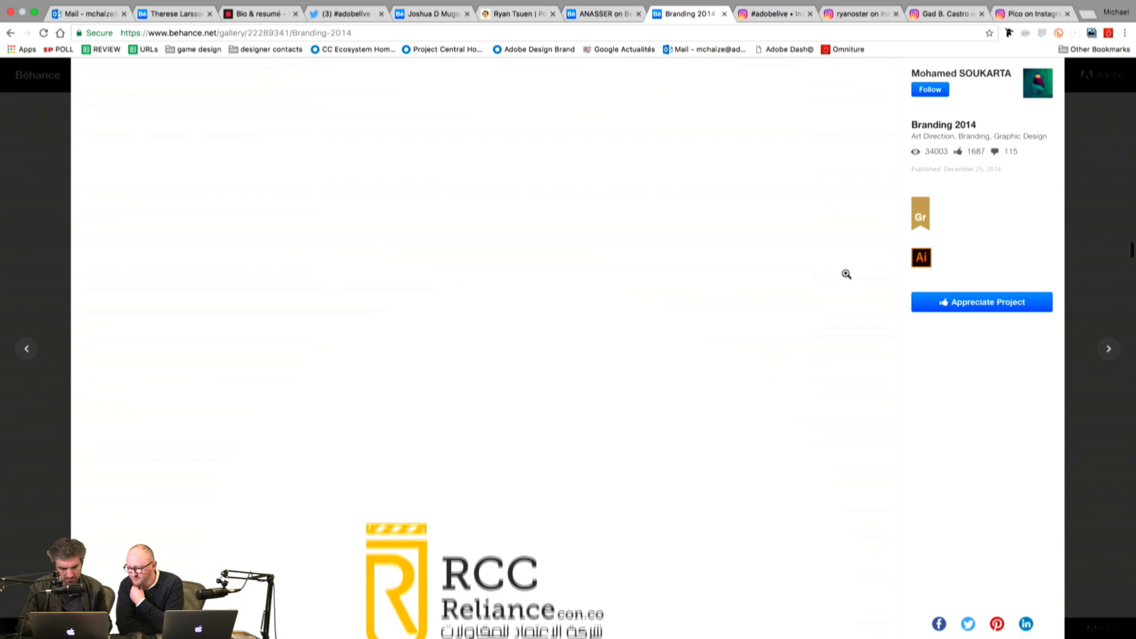
scroll(846, 274, down, 10)
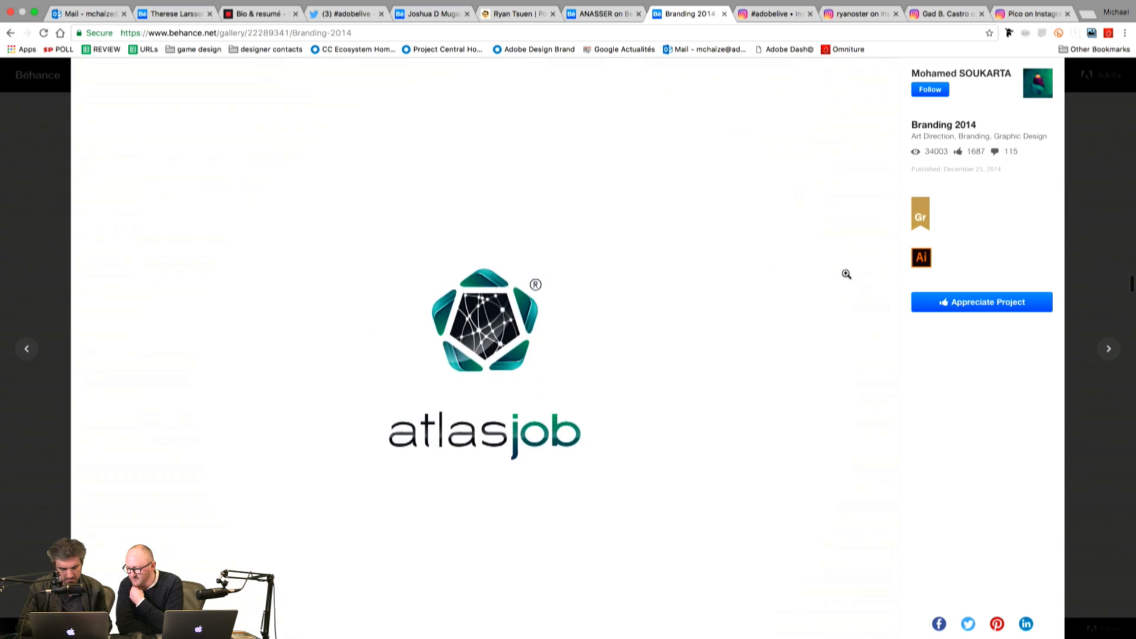
scroll(846, 273, down, 15)
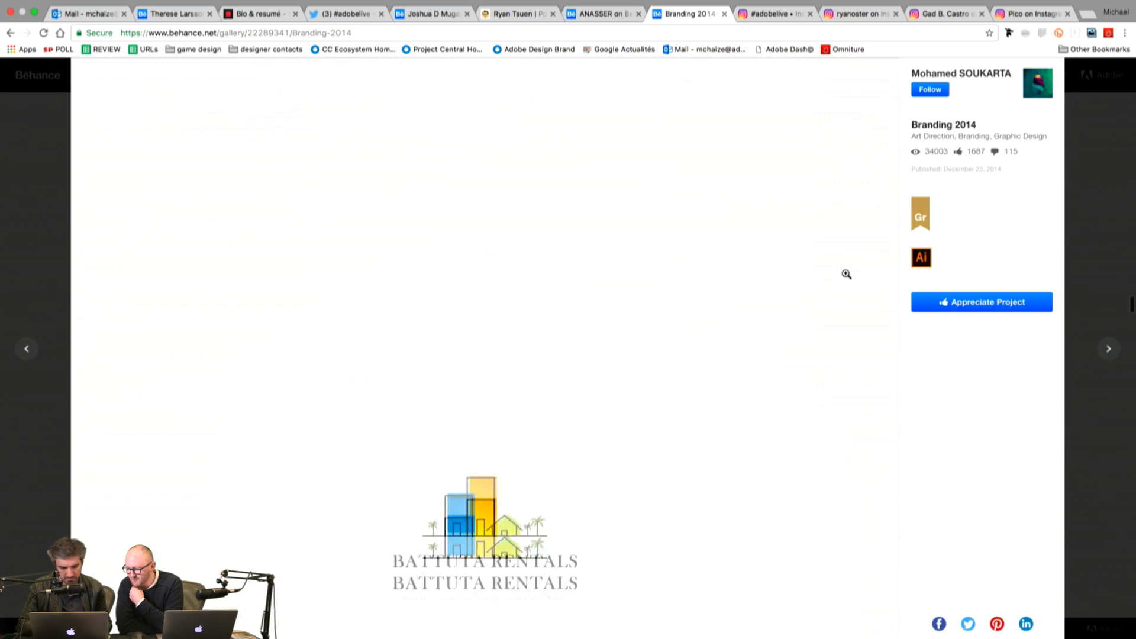
scroll(846, 274, down, 10)
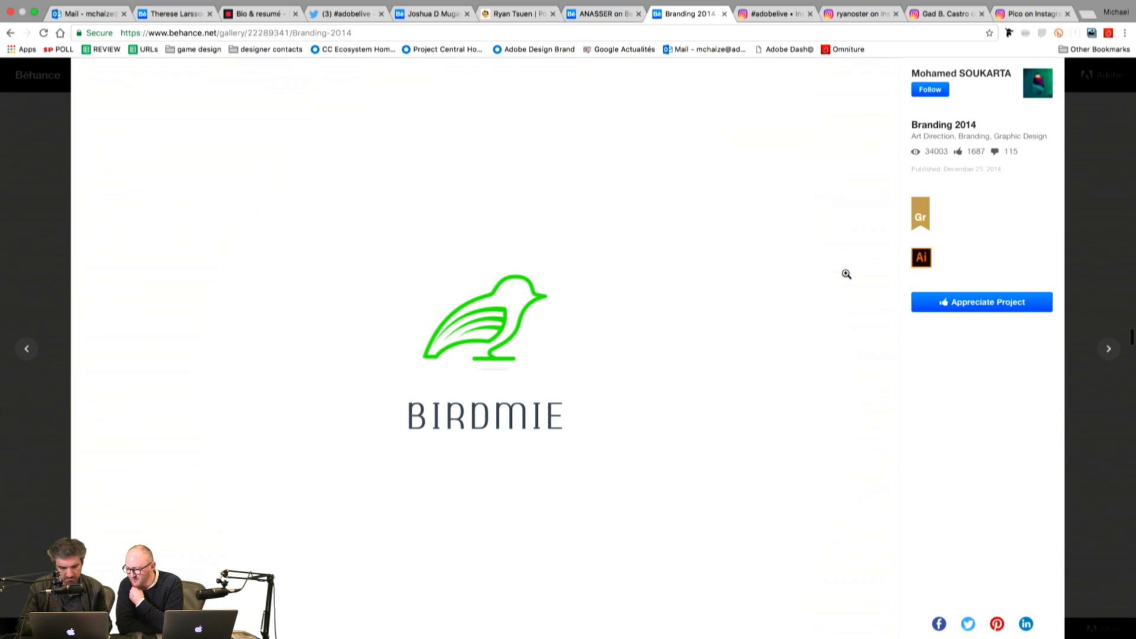
scroll(846, 274, down, 10)
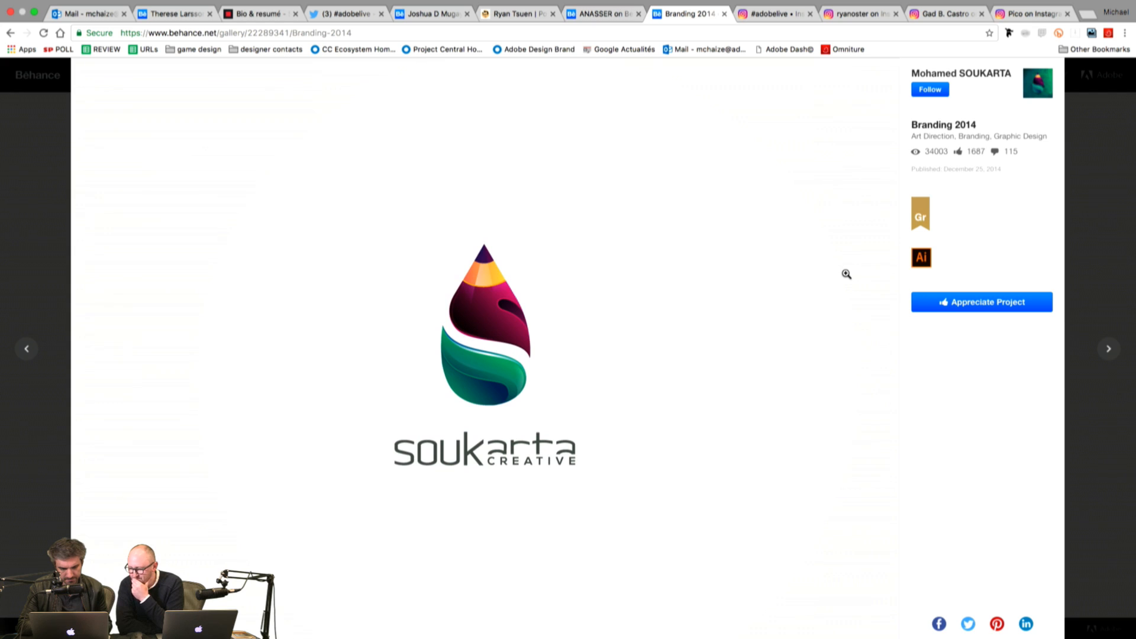
scroll(846, 274, down, 10)
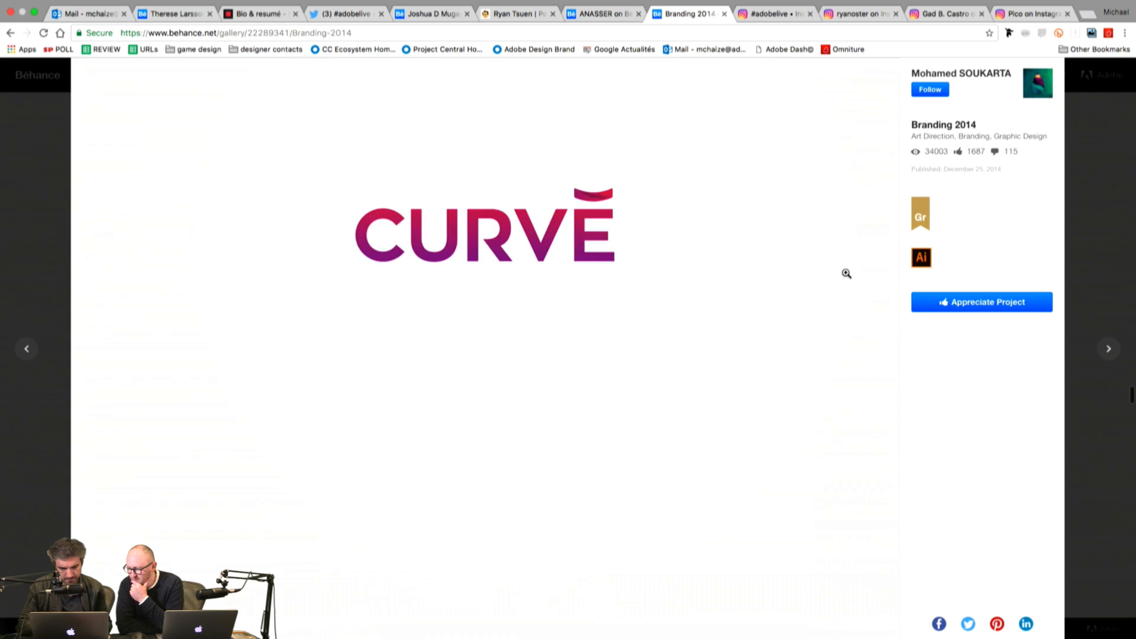
Step: View the last Branding 2014 logos, from valexo and FICONT through PALMA and CENTRA to response, and close the project
scroll(846, 274, down, 5)
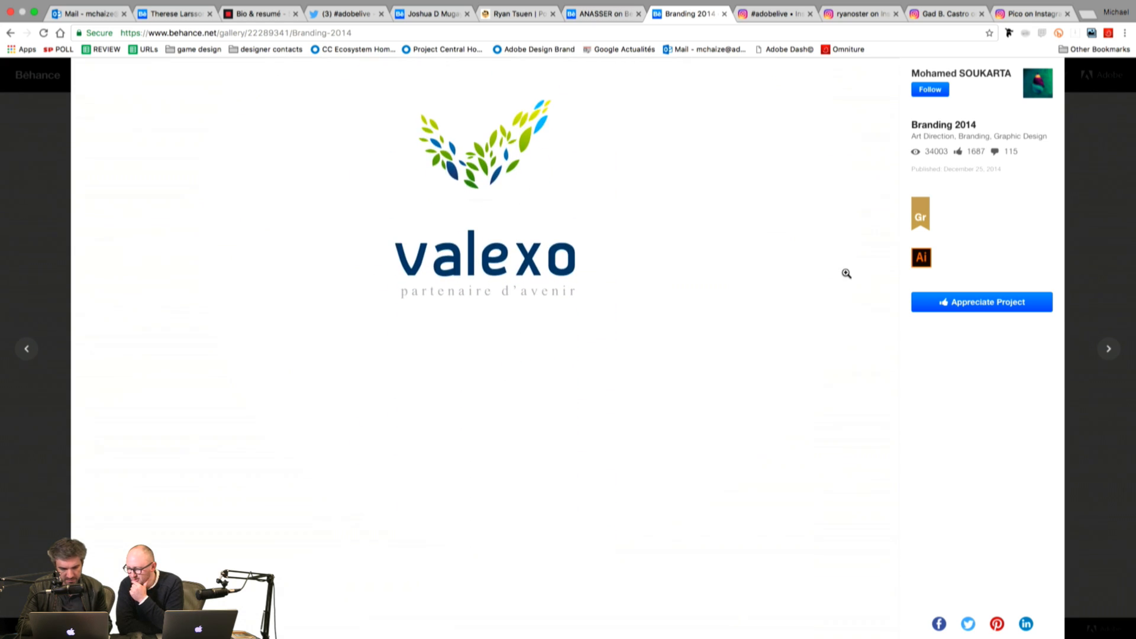
scroll(846, 274, down, 5)
scroll(846, 274, down, 3)
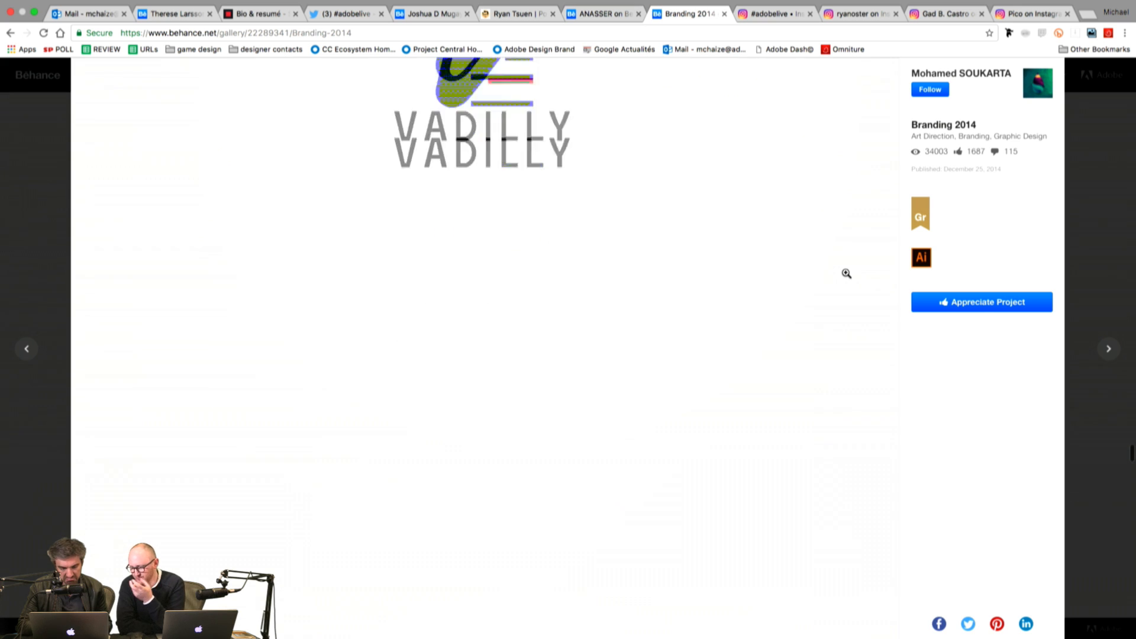
scroll(846, 274, down, 5)
scroll(847, 274, down, 5)
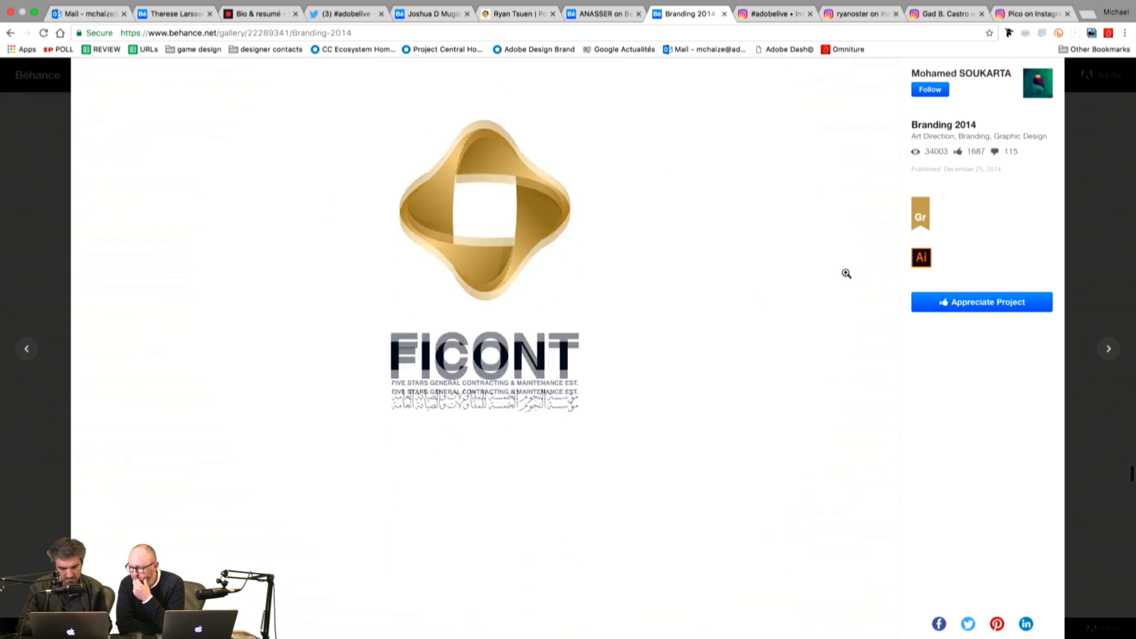
scroll(846, 274, down, 5)
scroll(846, 274, down, 4)
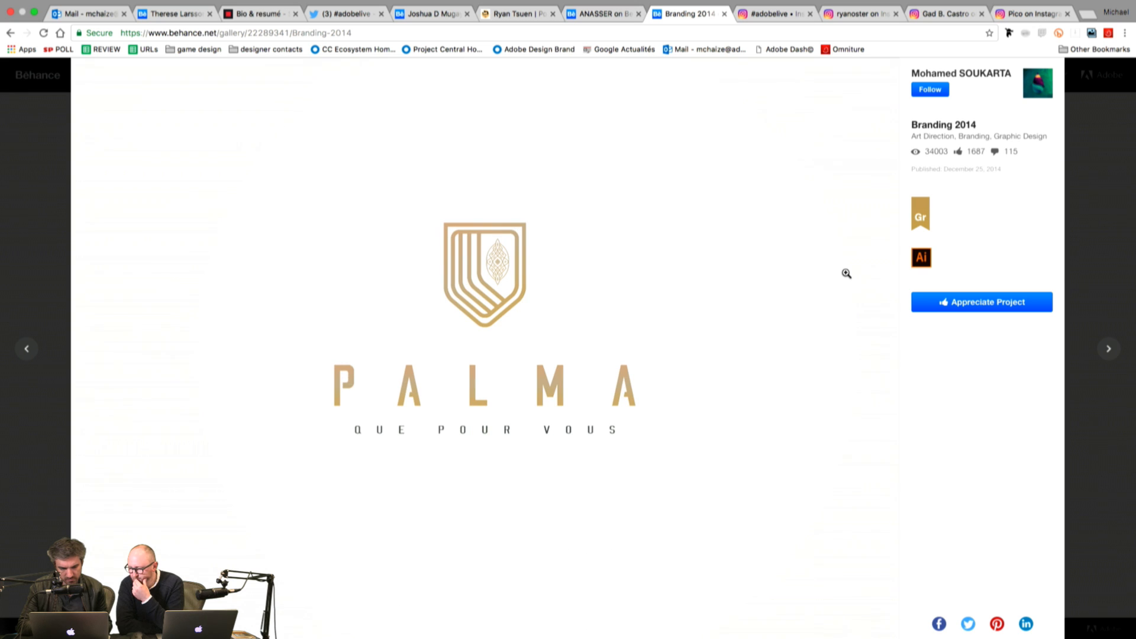
scroll(846, 274, down, 5)
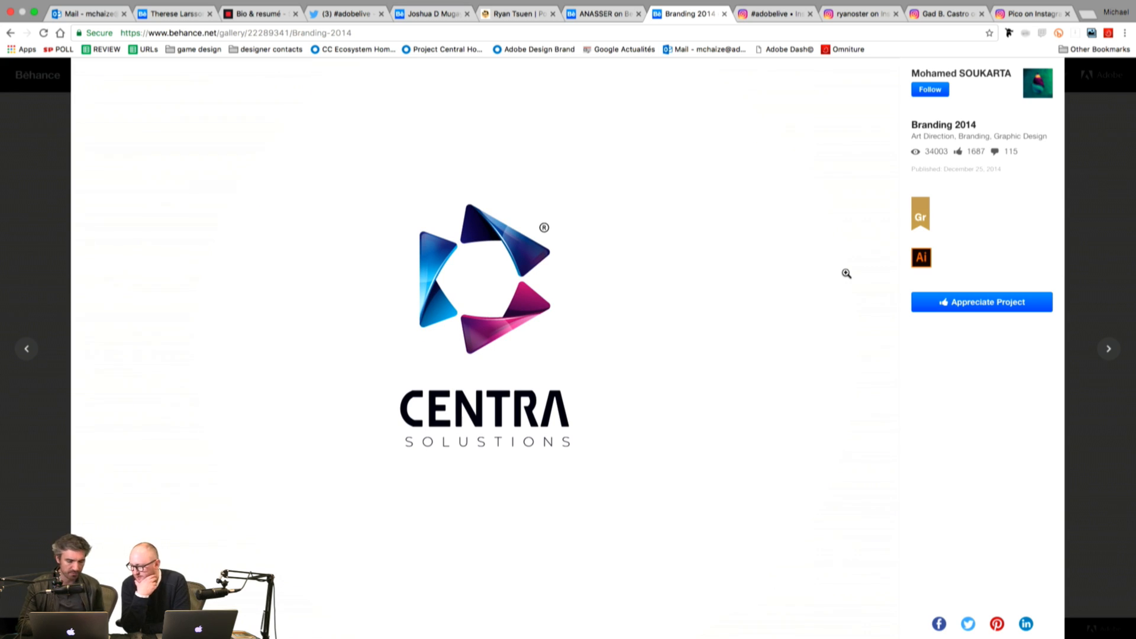
scroll(846, 274, down, 5)
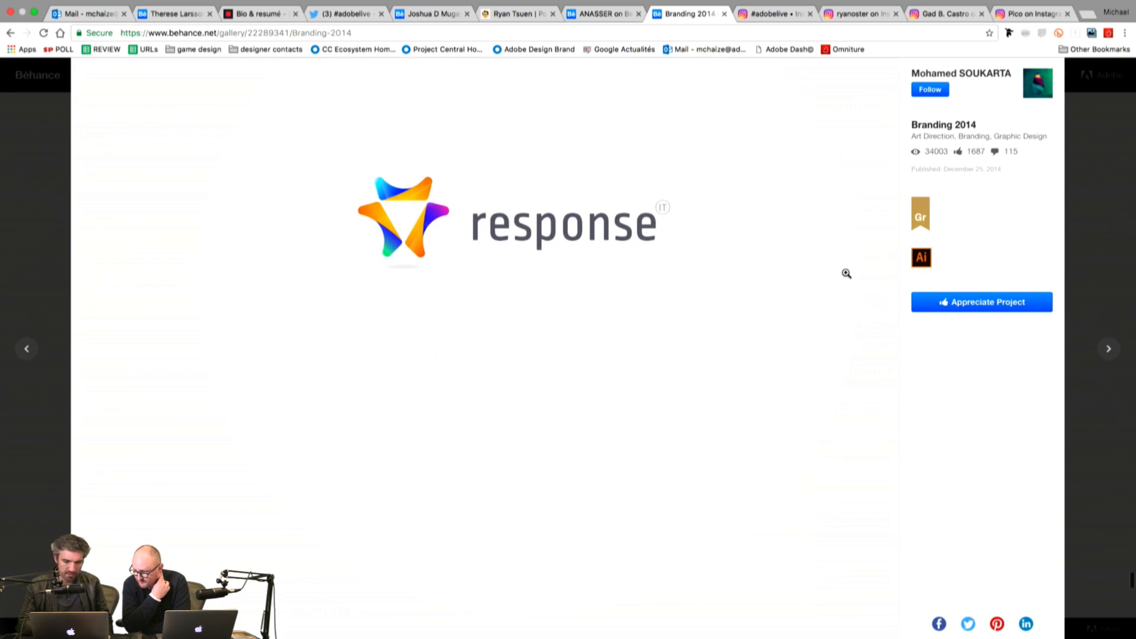
scroll(773, 339, down, 5)
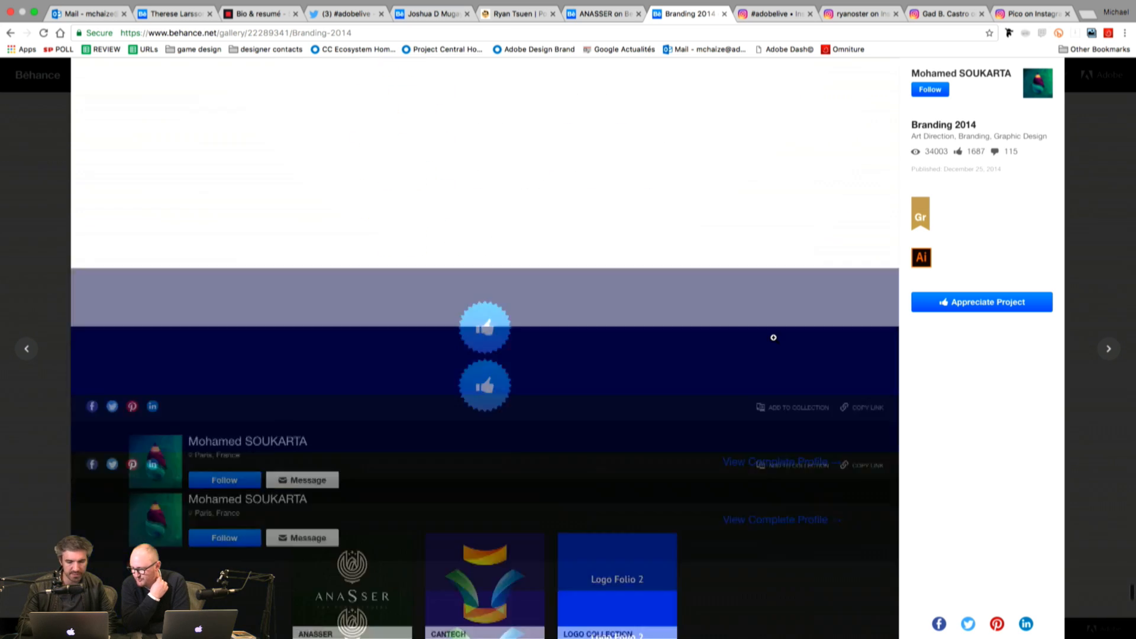
click(1085, 241)
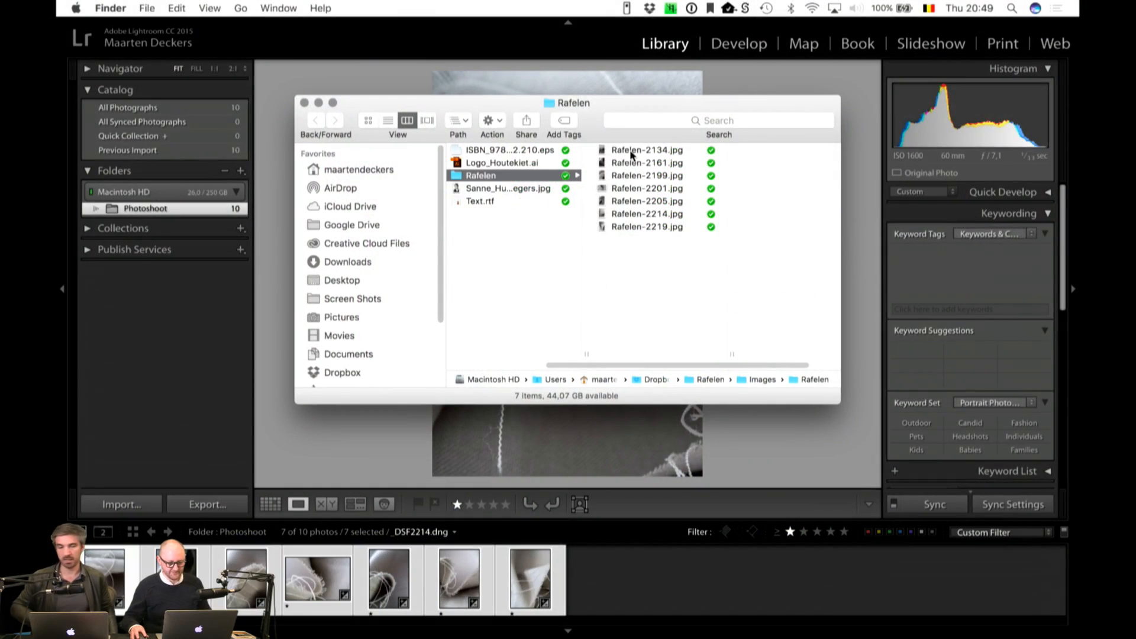
Step: Preview the exported fabric photos in the Rafelen folder from Rafelen-2134.jpg to Rafelen-2205.jpg, and return to the folder level
click(630, 149)
key(space)
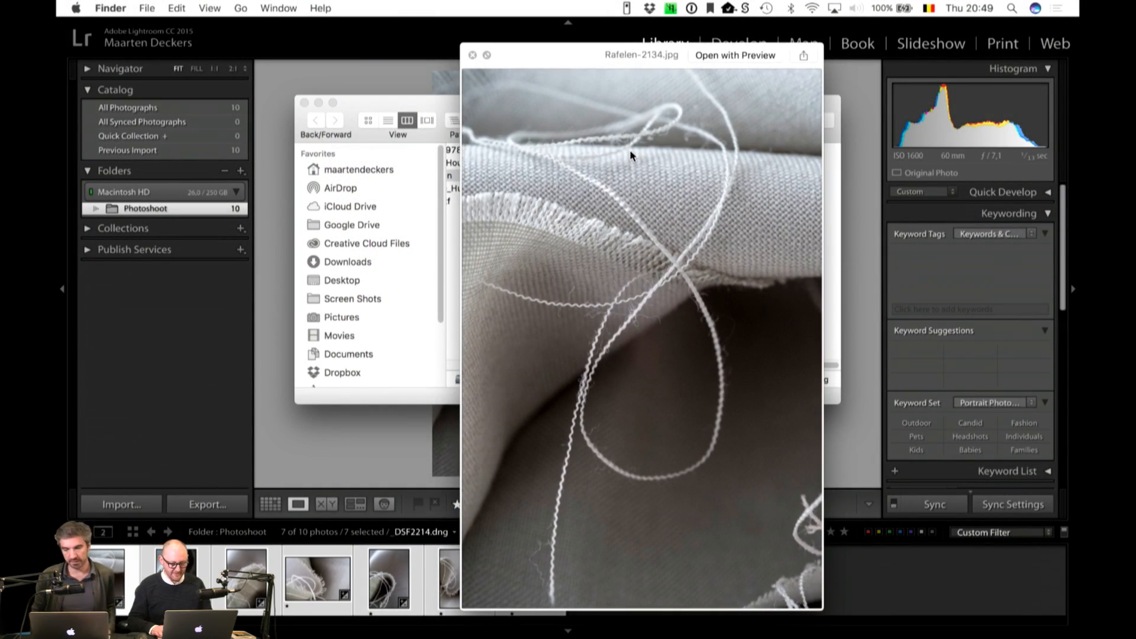
key(Down)
key(Down)
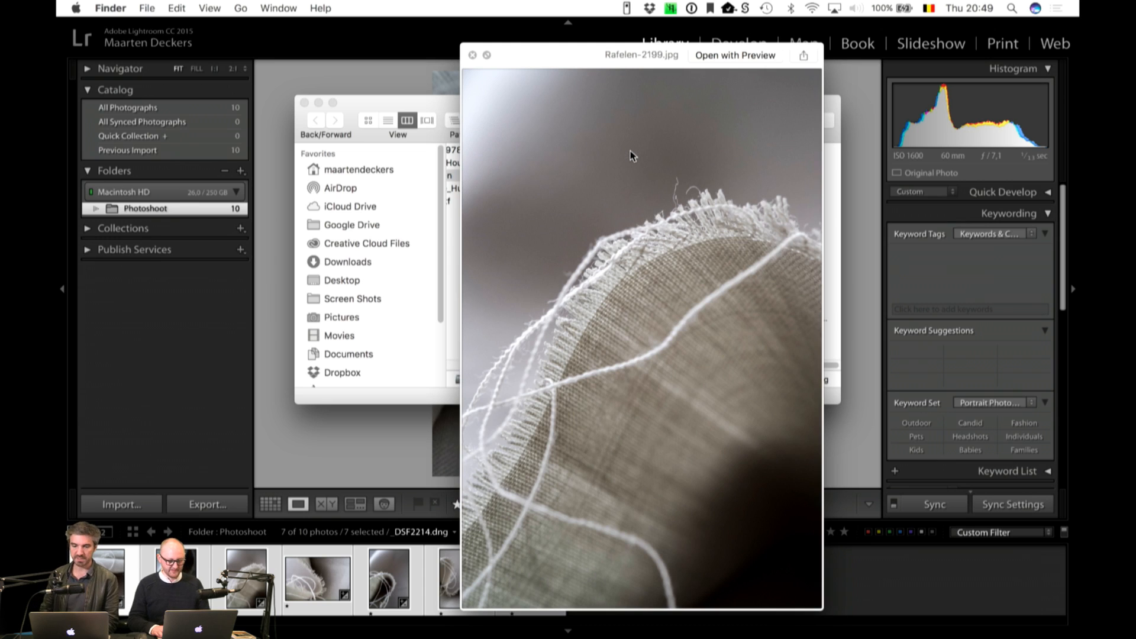
key(Down)
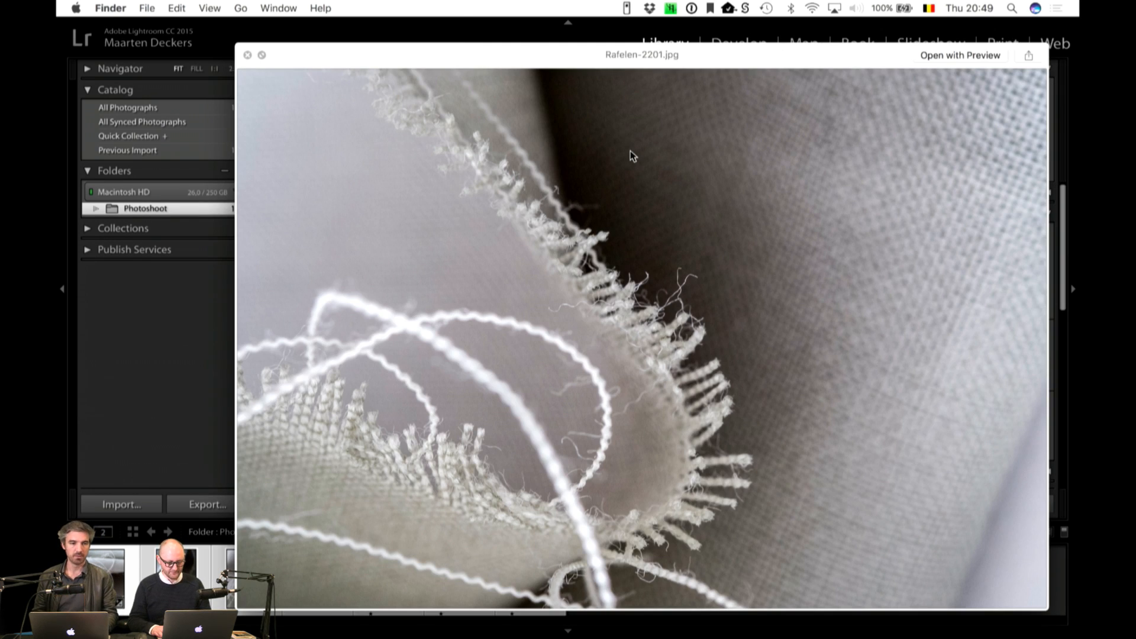
key(Down)
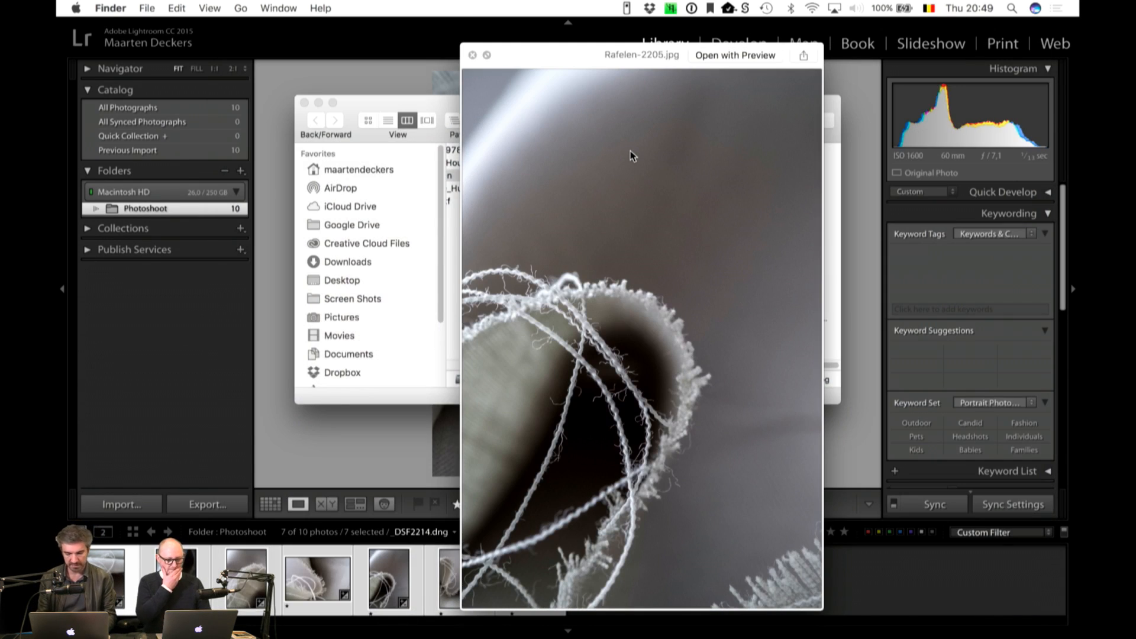
key(space)
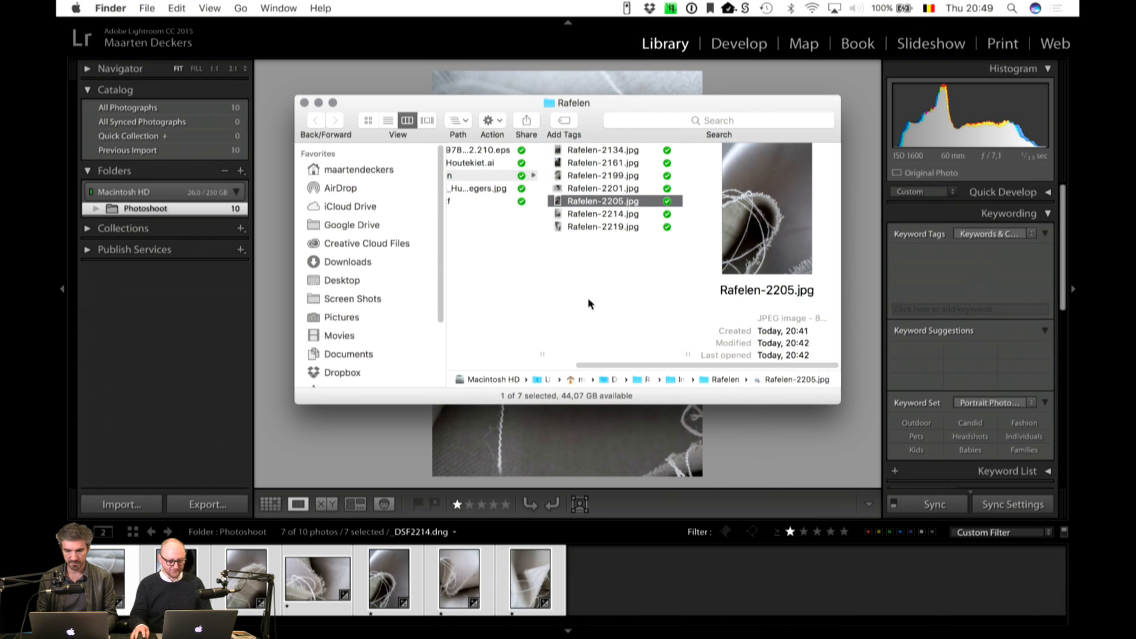
key(Left)
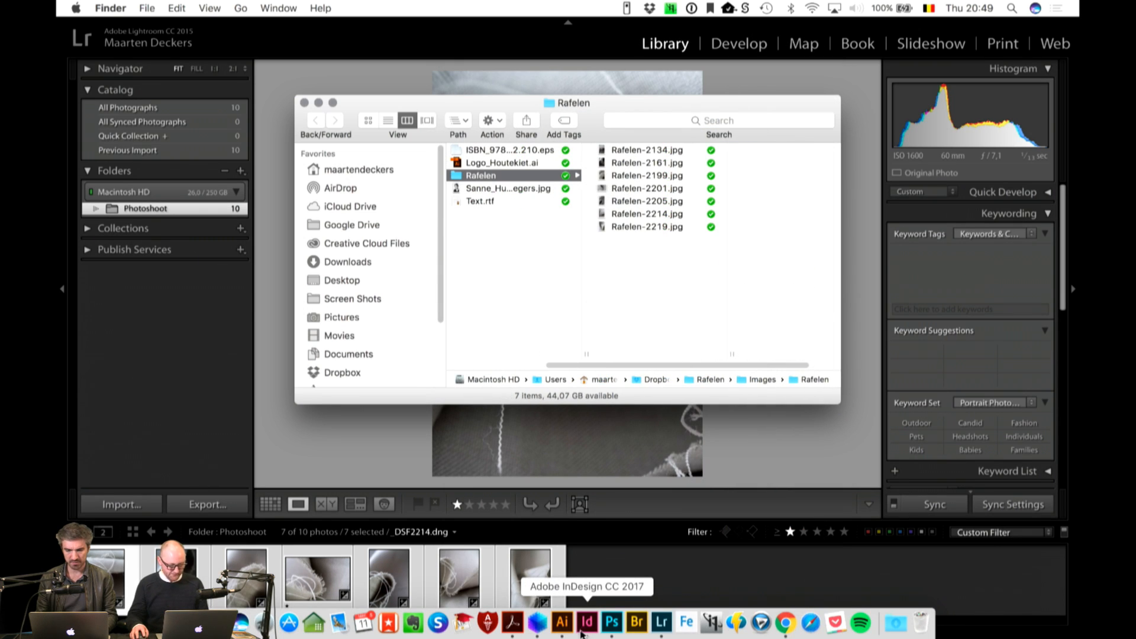
Step: Switch to Adobe InDesign CC 2017 and bring up the file selection for opening an existing document
click(585, 622)
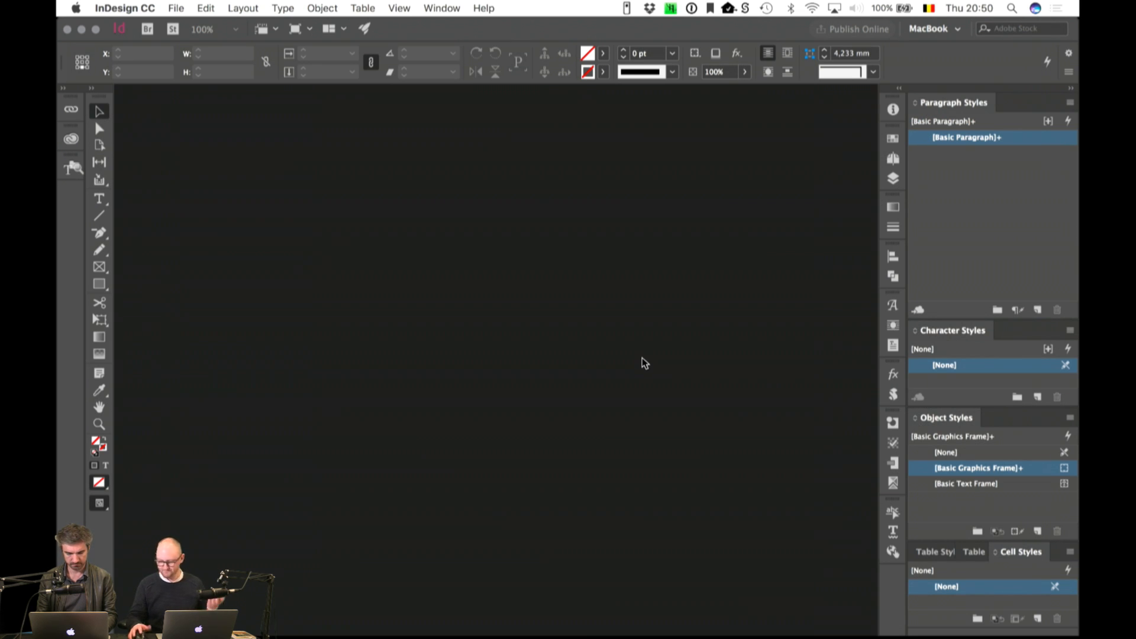
key(super+o)
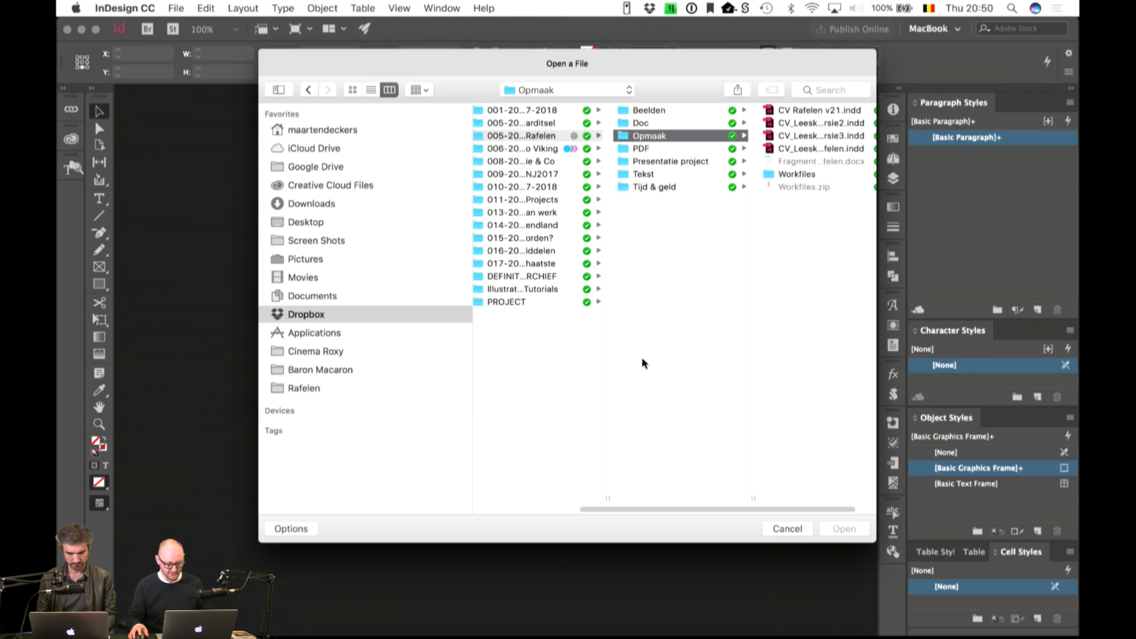
Step: Cancel opening a file and create a new document from the saved Book 14 x 22 preset
click(775, 535)
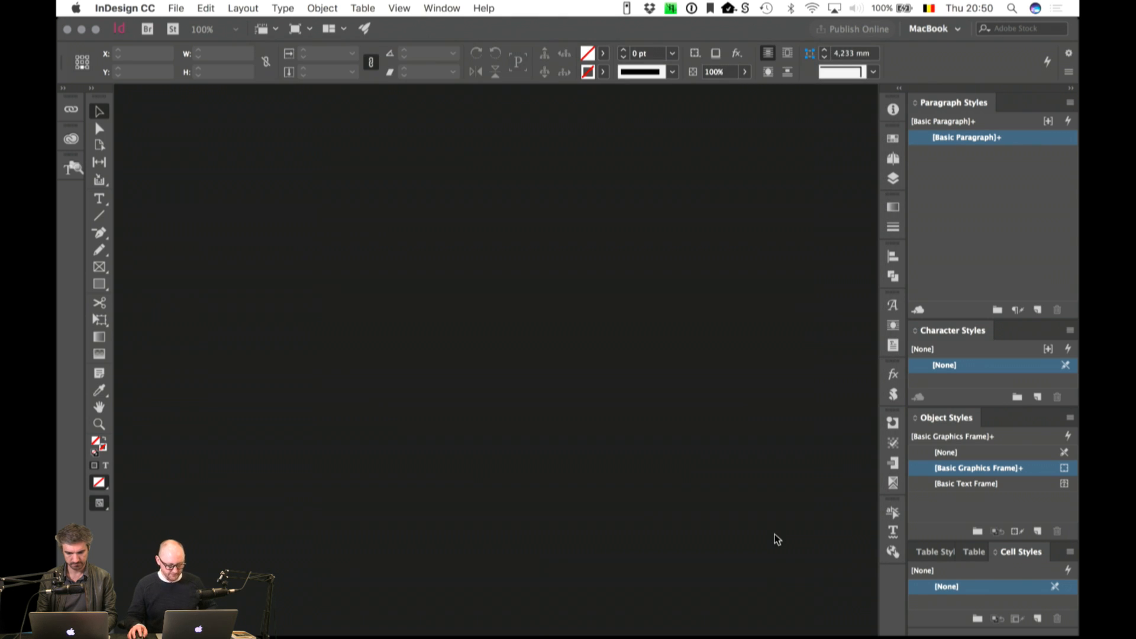
key(super+n)
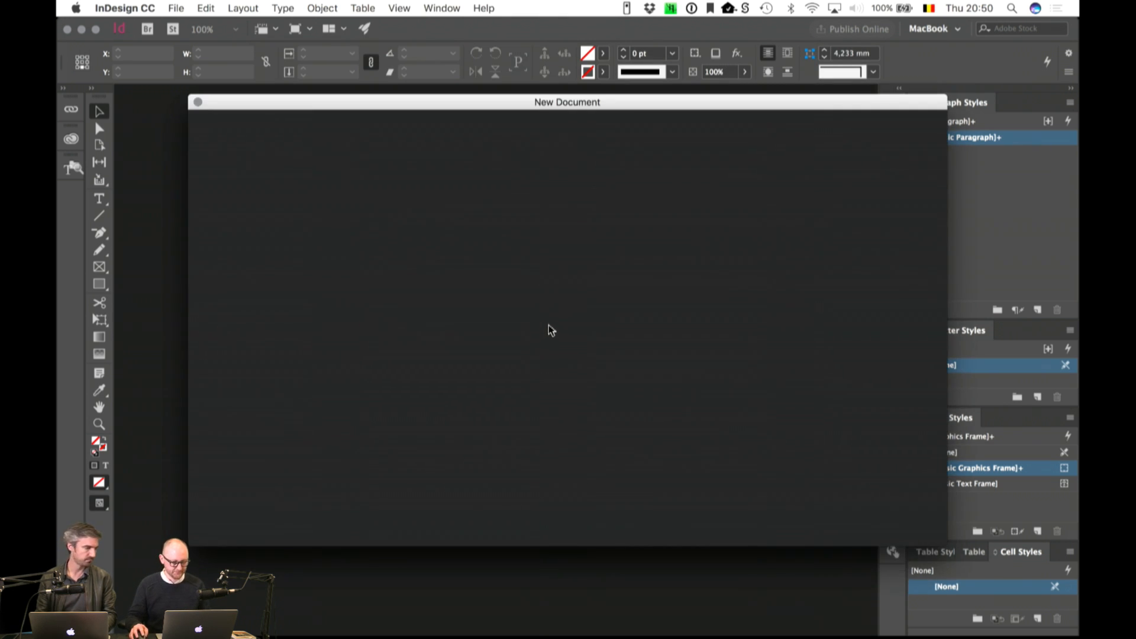
click(494, 126)
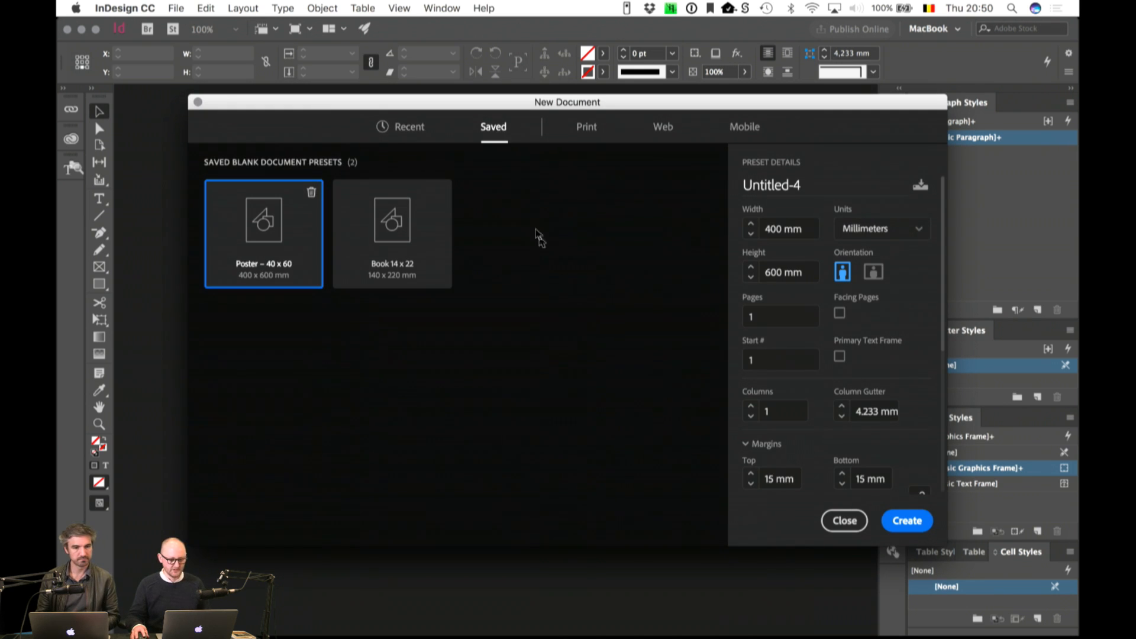
click(421, 231)
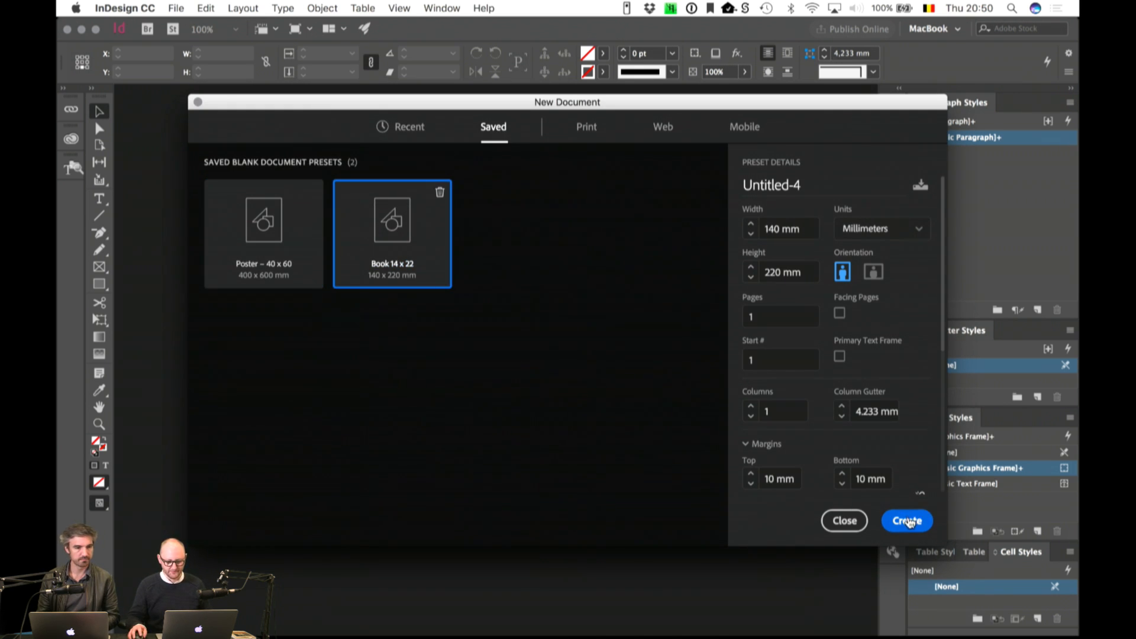
click(909, 521)
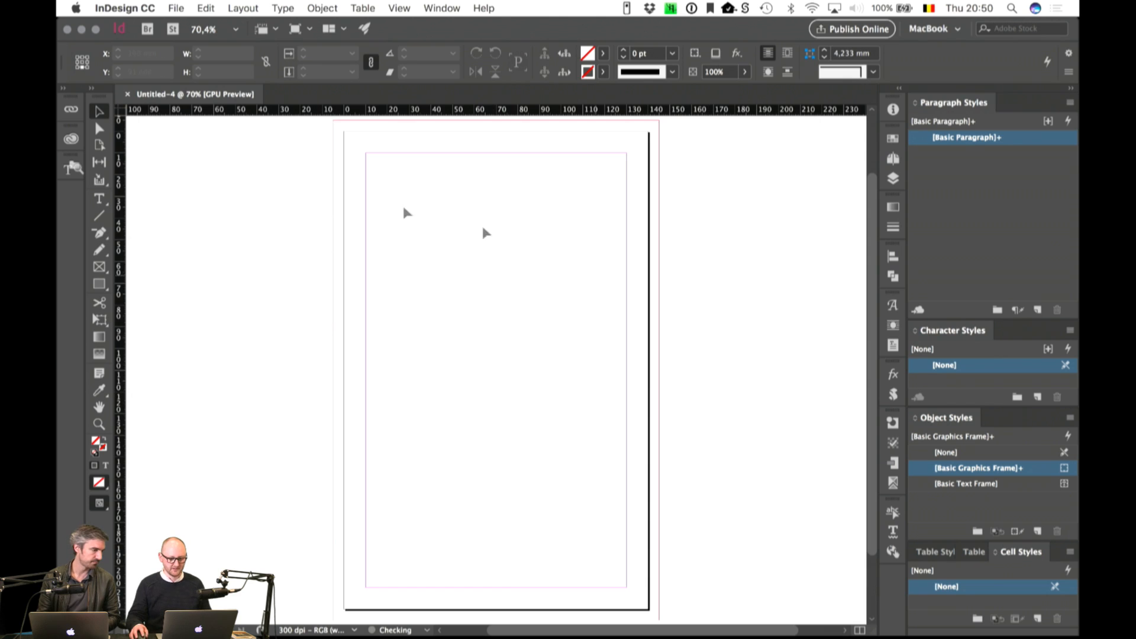
Step: Turn off Allow Document Pages to Shuffle and Allow Selected Spread to Shuffle for the document's page
click(893, 158)
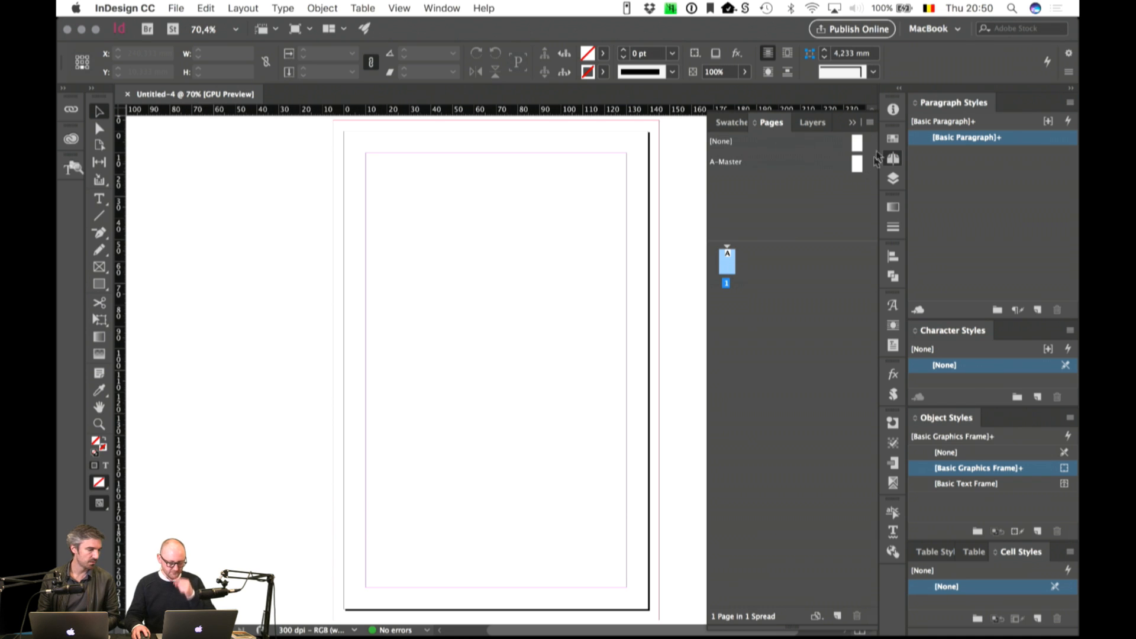
click(870, 122)
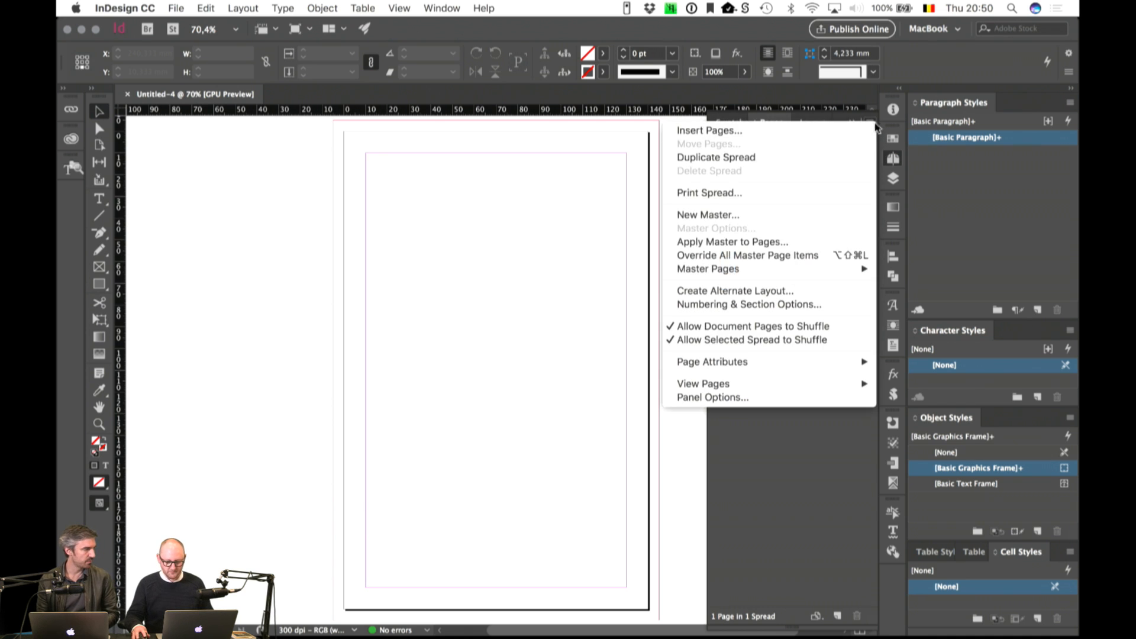
click(793, 327)
click(870, 121)
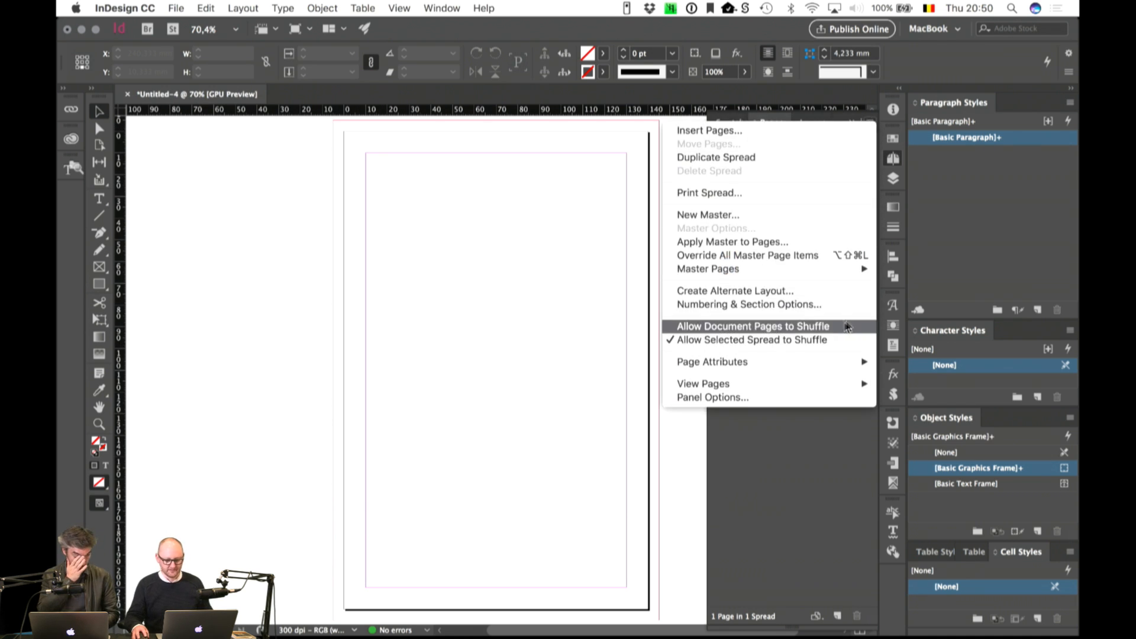
click(836, 337)
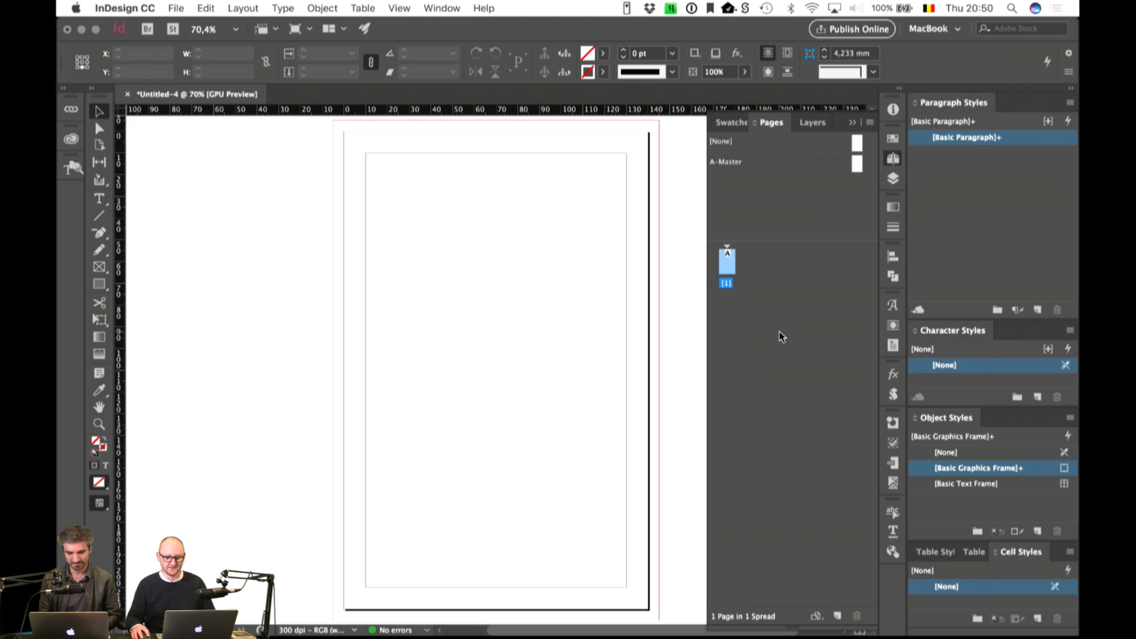
click(869, 121)
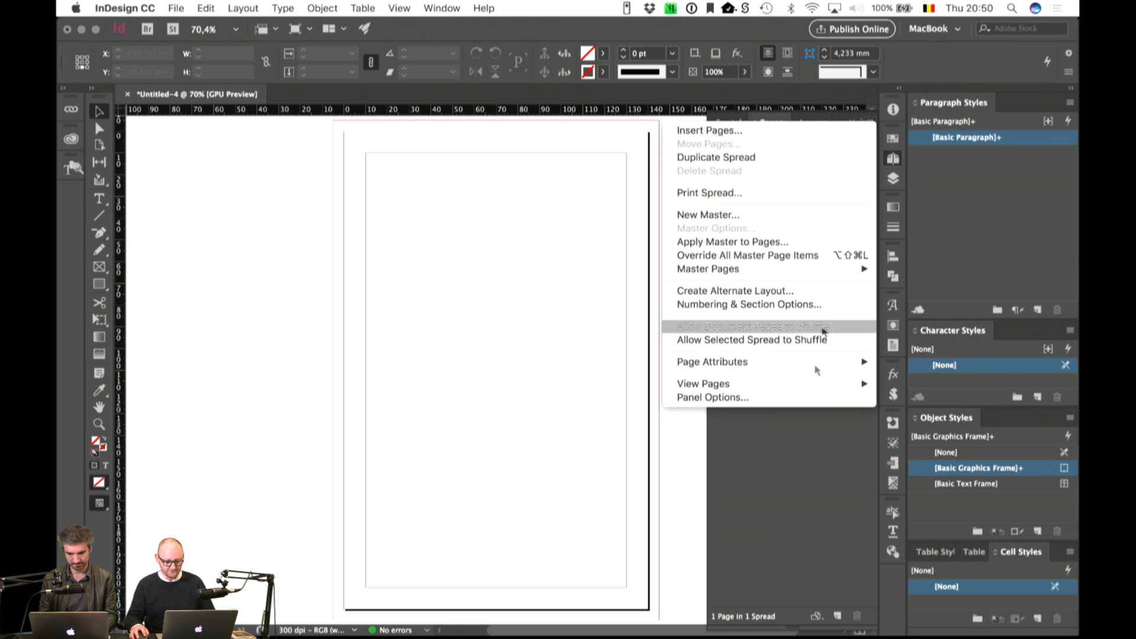
click(819, 511)
Step: Add two pages and attach them beside the first page to form a single three-page spread
click(727, 270)
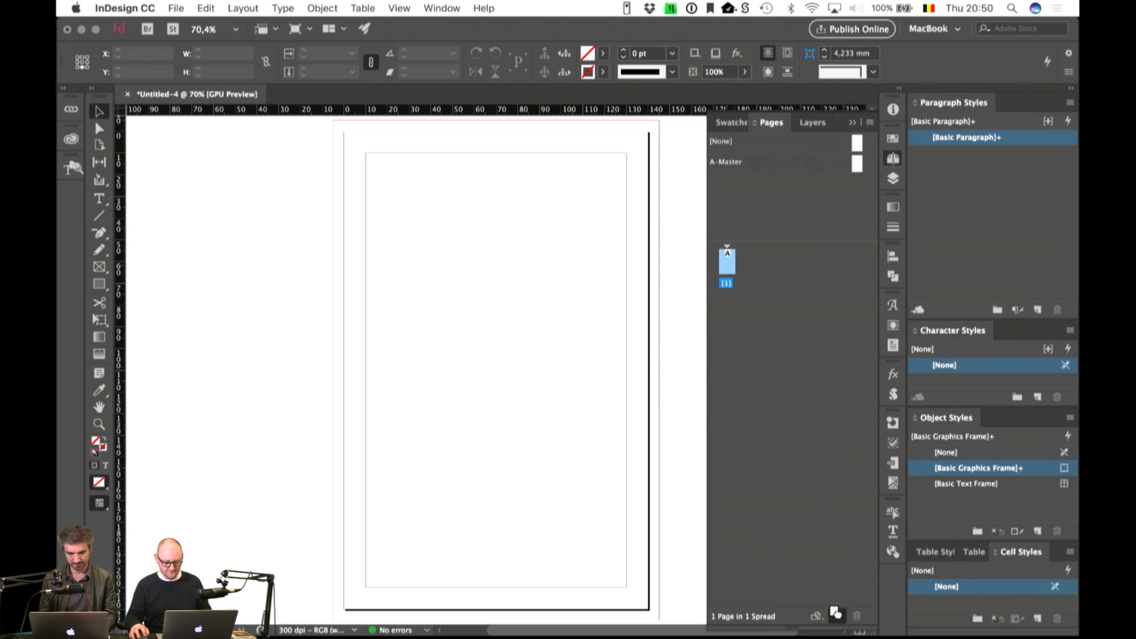
click(836, 616)
drag(729, 309, 745, 266)
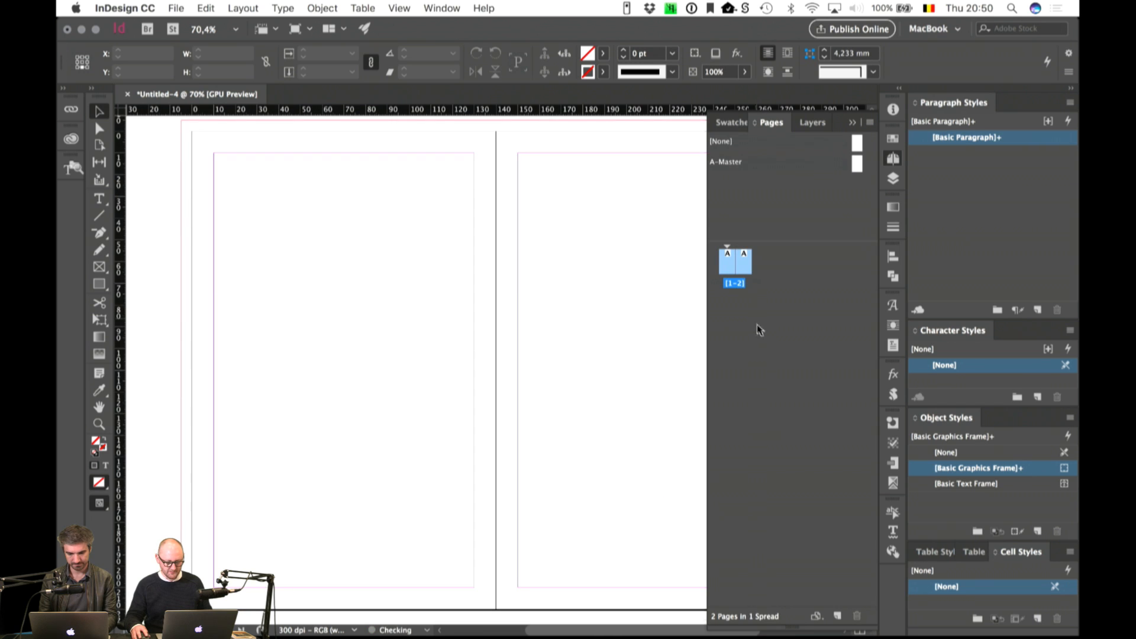
click(837, 616)
drag(731, 321, 754, 265)
click(870, 122)
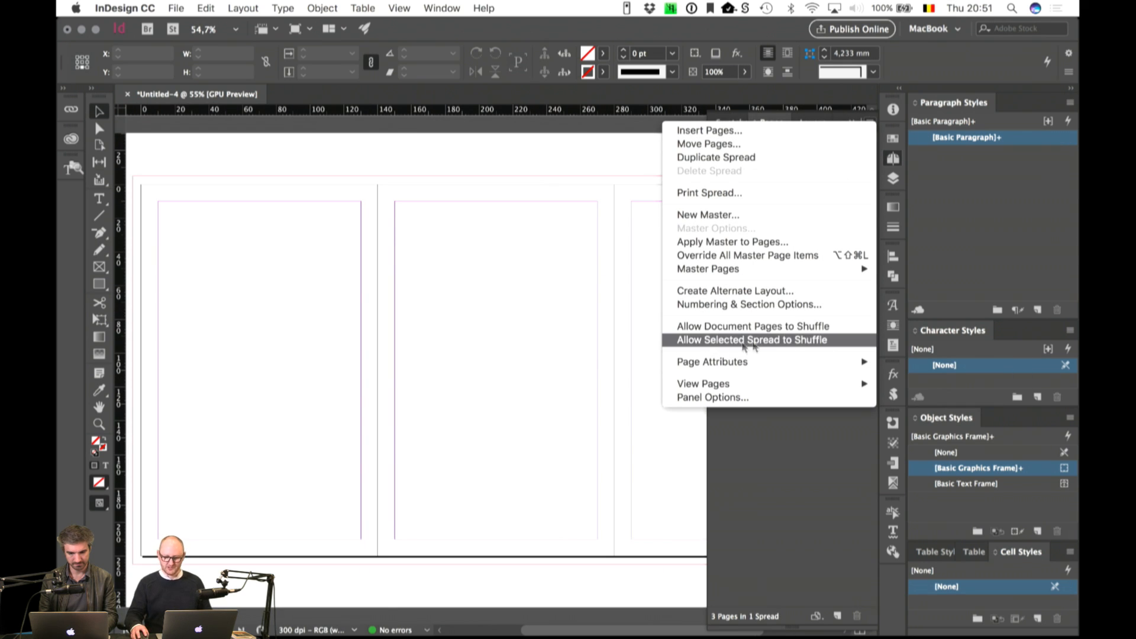
click(797, 449)
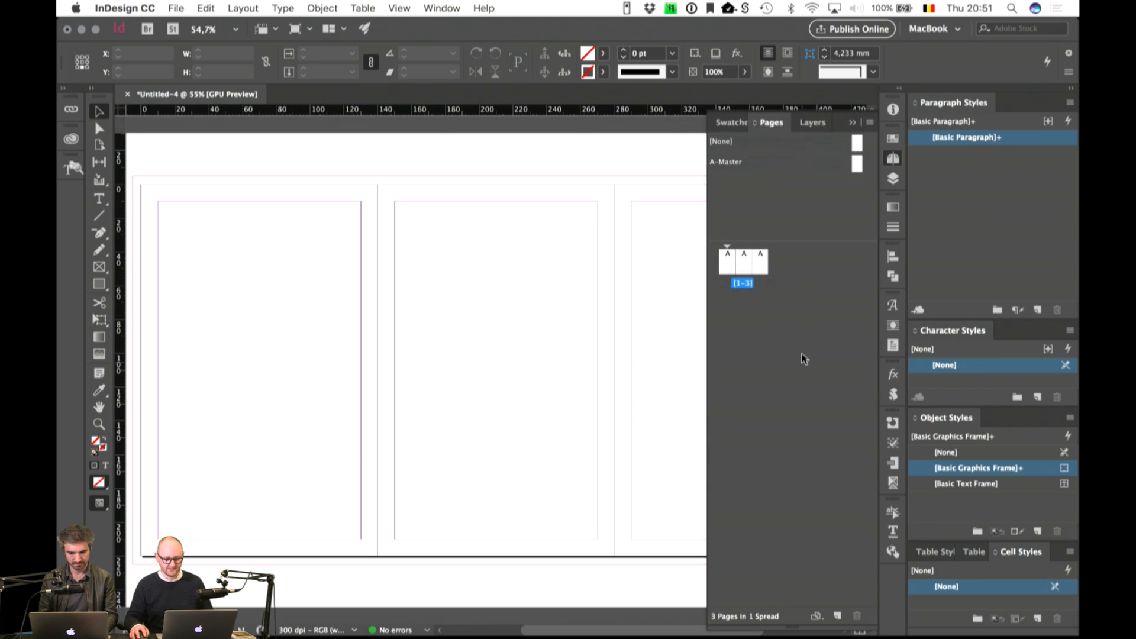
key(super+1)
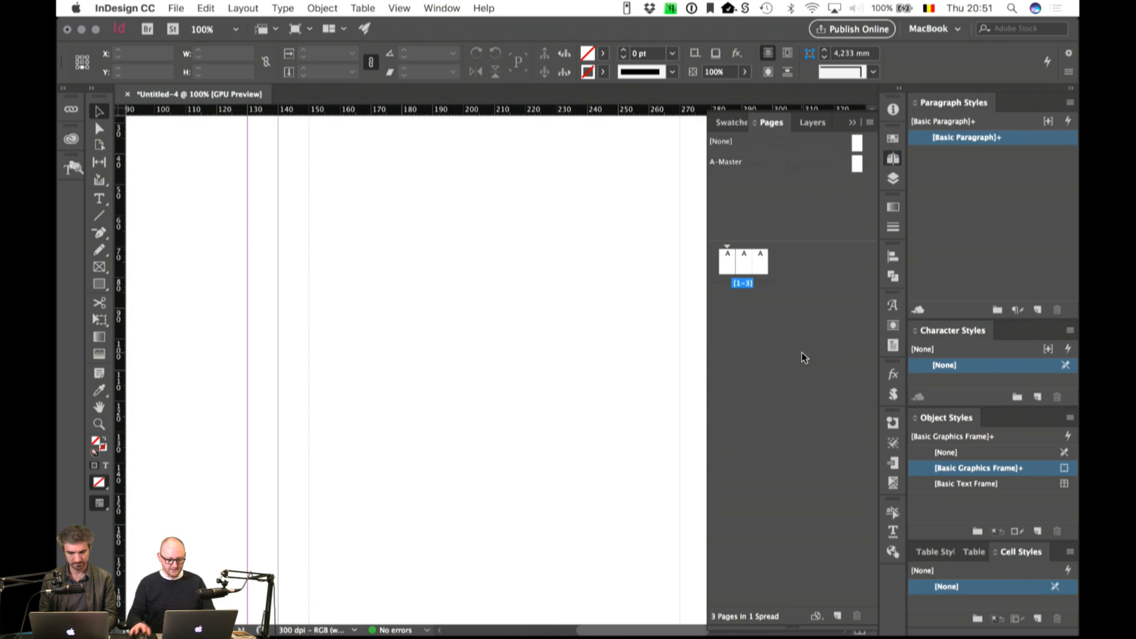
Step: Duplicate the A-Master spread and name the copy Spine, keeping the prefix B
click(732, 163)
right_click(732, 163)
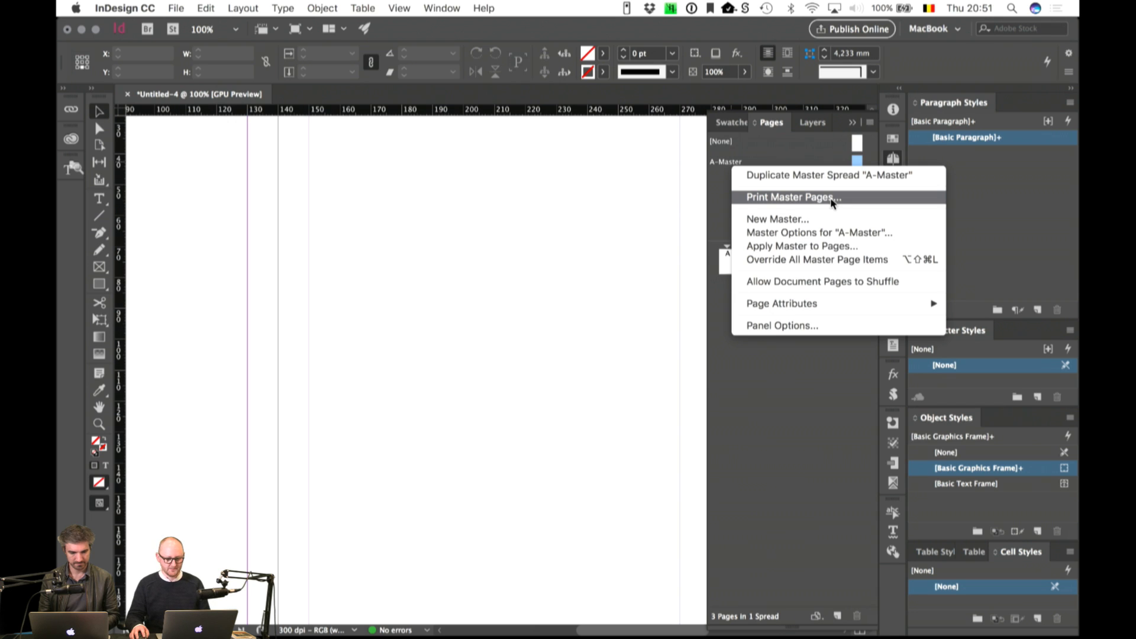
click(835, 177)
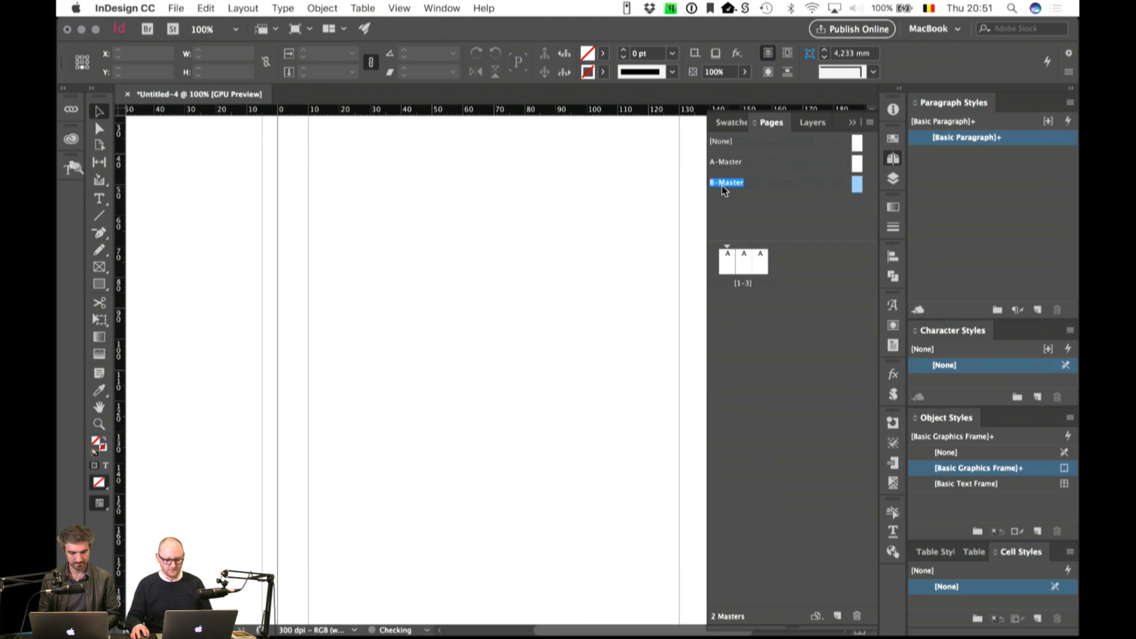
right_click(722, 186)
click(769, 265)
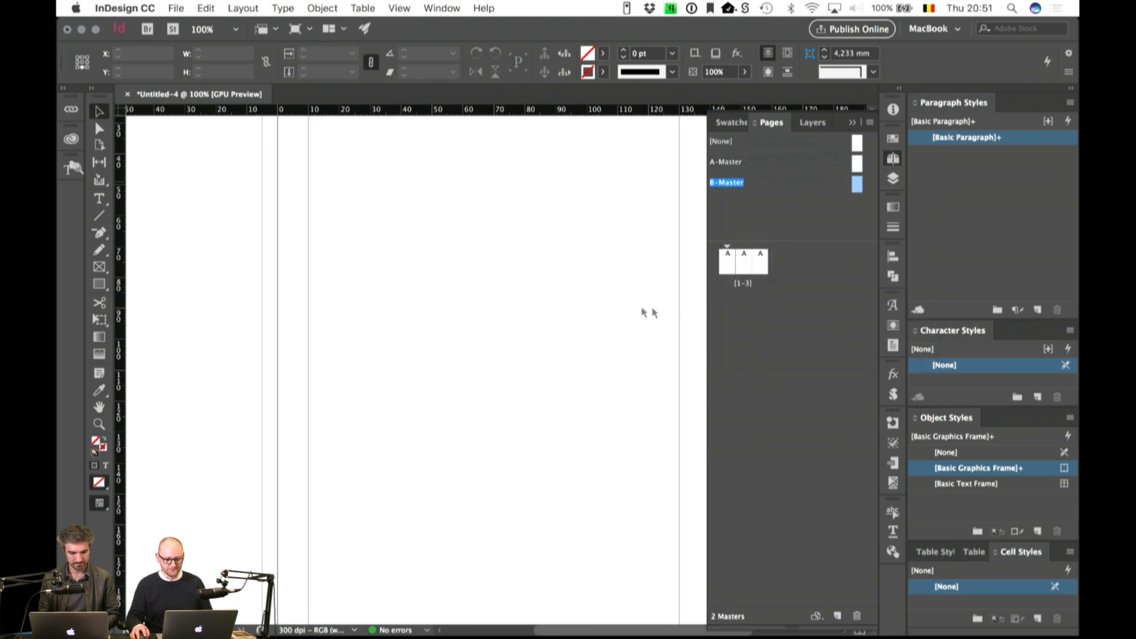
double_click(536, 323)
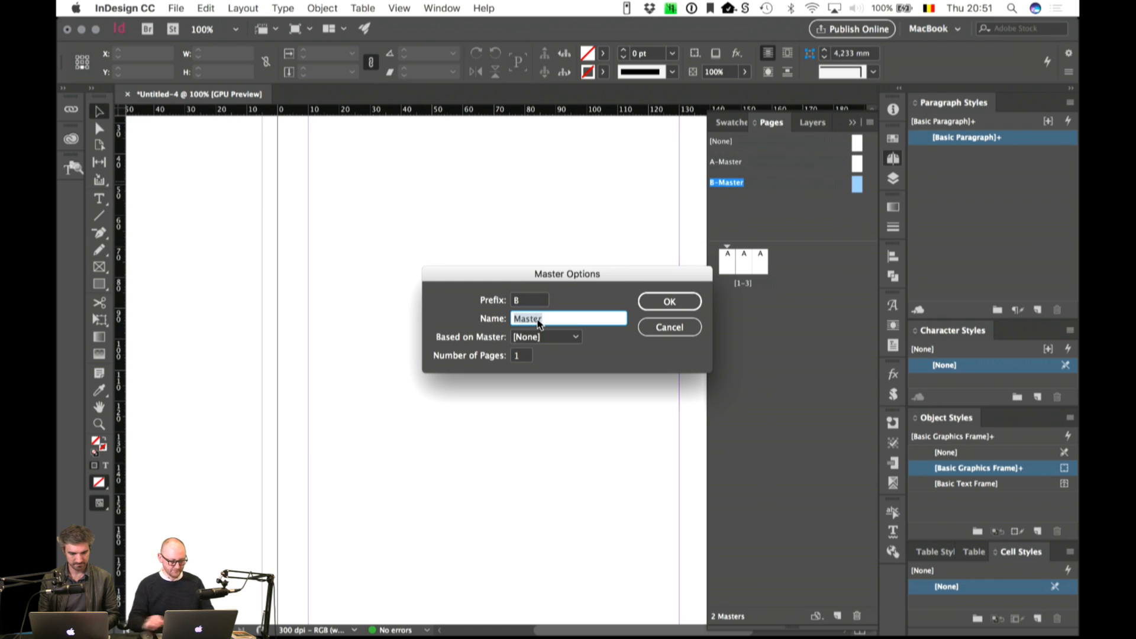
text(Spine)
key(Return)
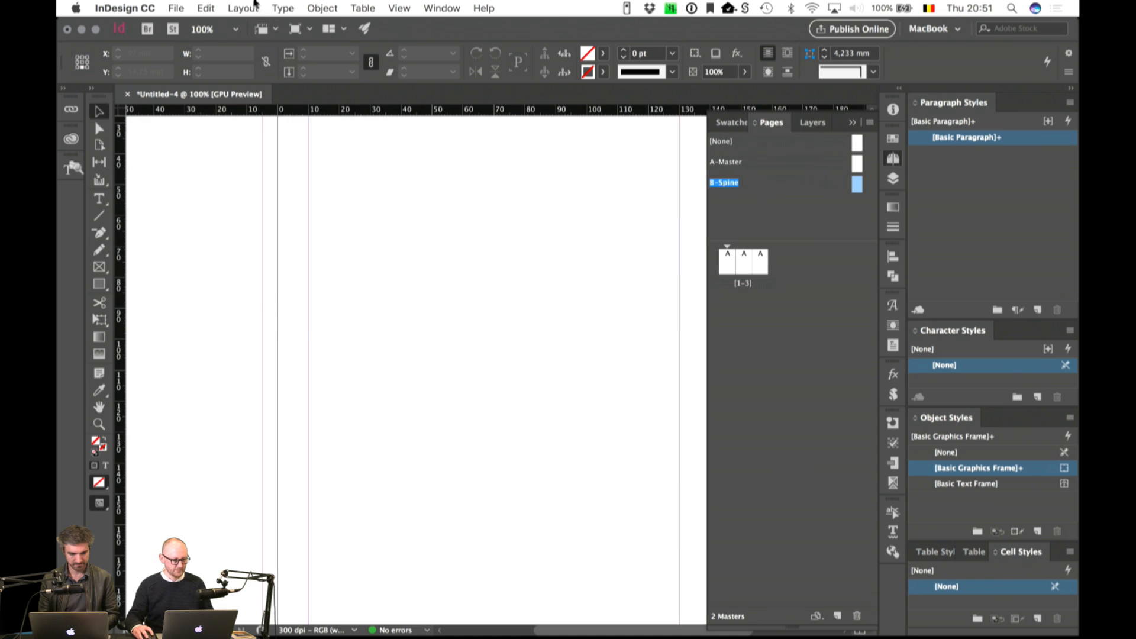
Step: Unlink the margins of the B-Spine master and set its left and right margins to 5 mm
click(253, 7)
click(272, 39)
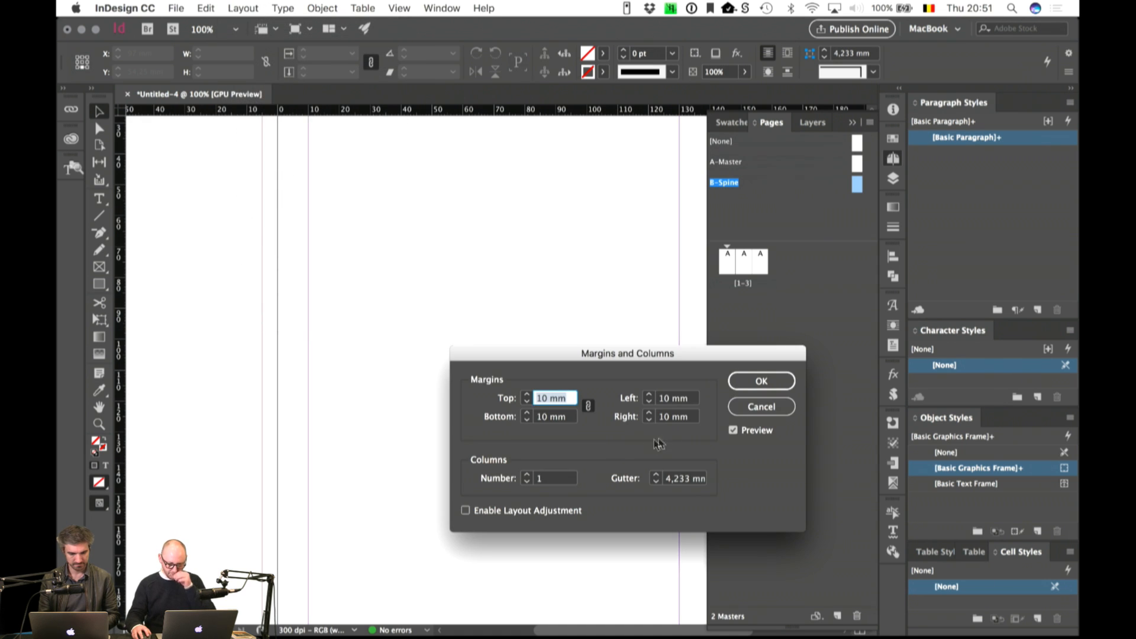
click(589, 408)
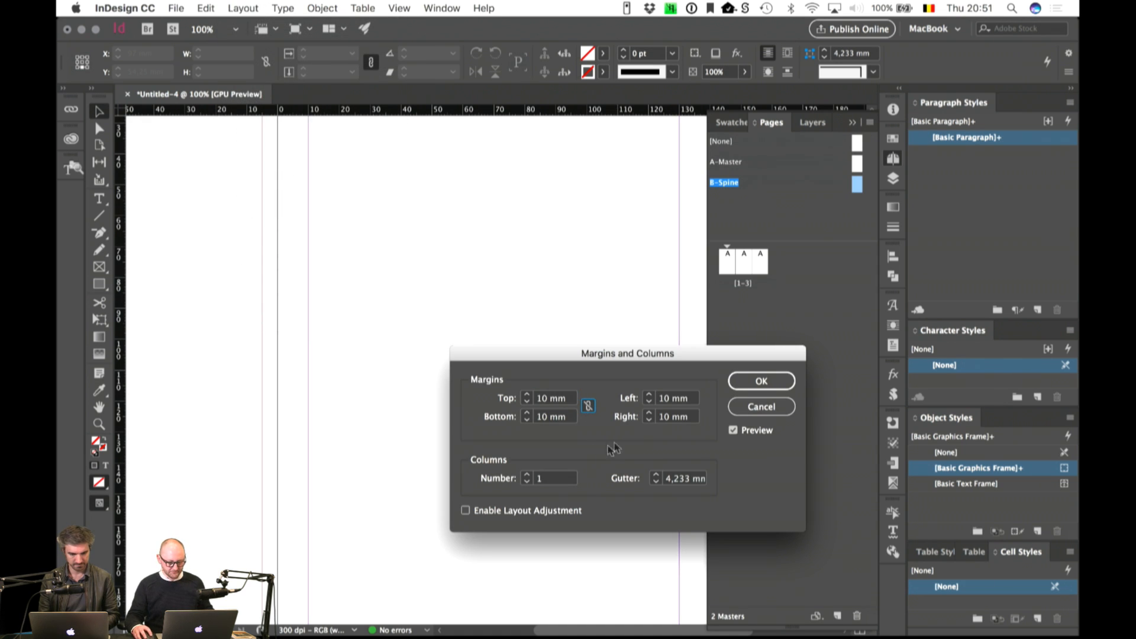
double_click(666, 399)
text(3)
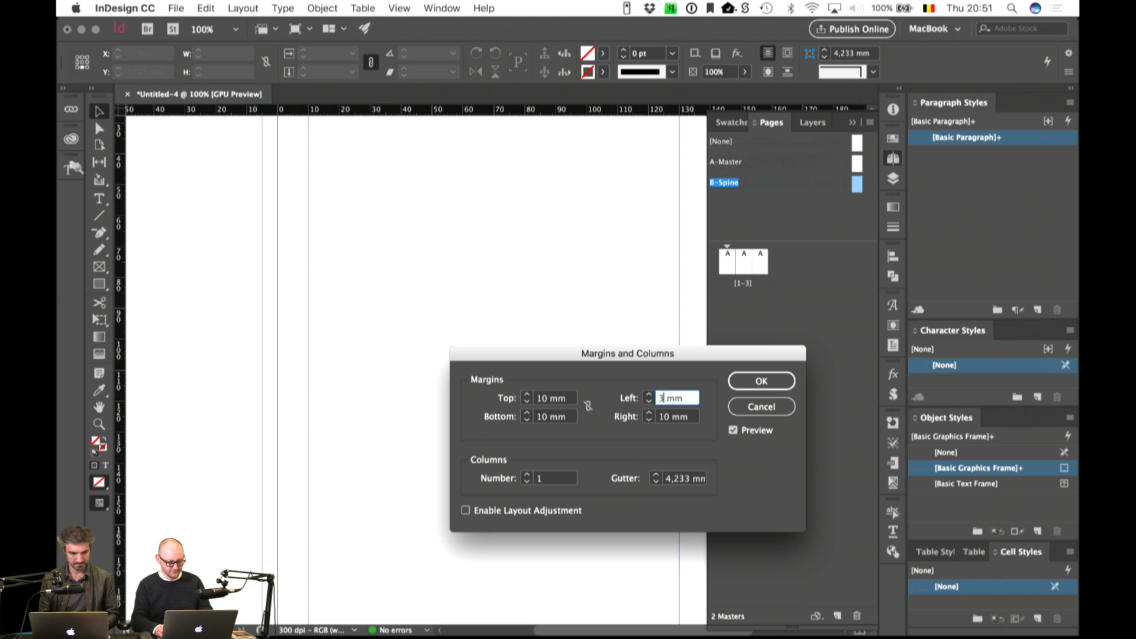
key(Tab)
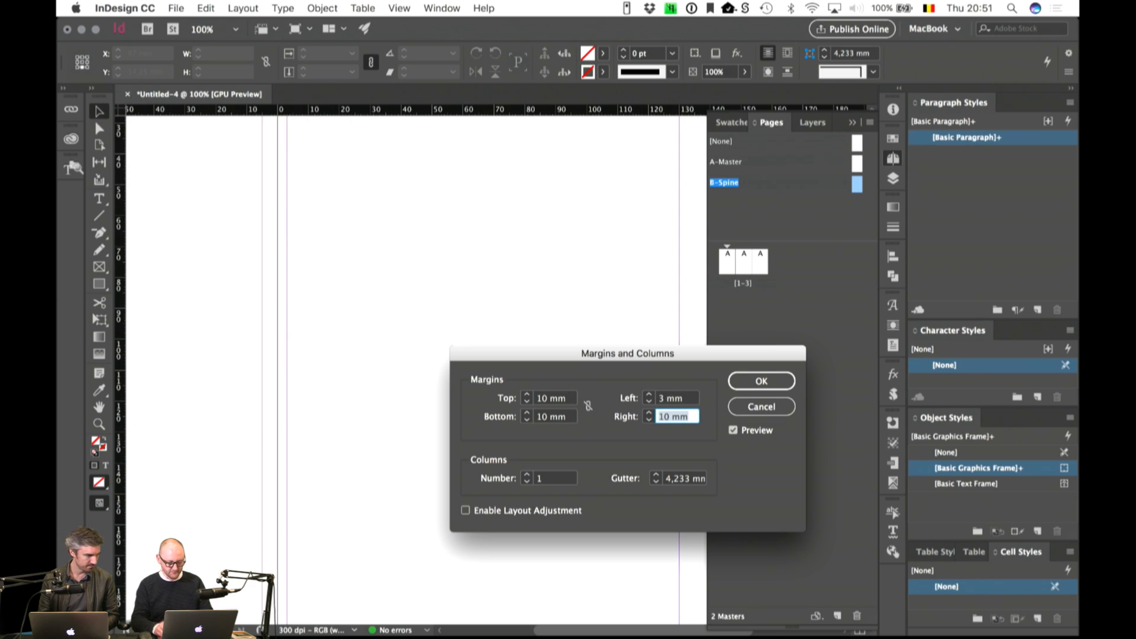
click(650, 395)
click(649, 395)
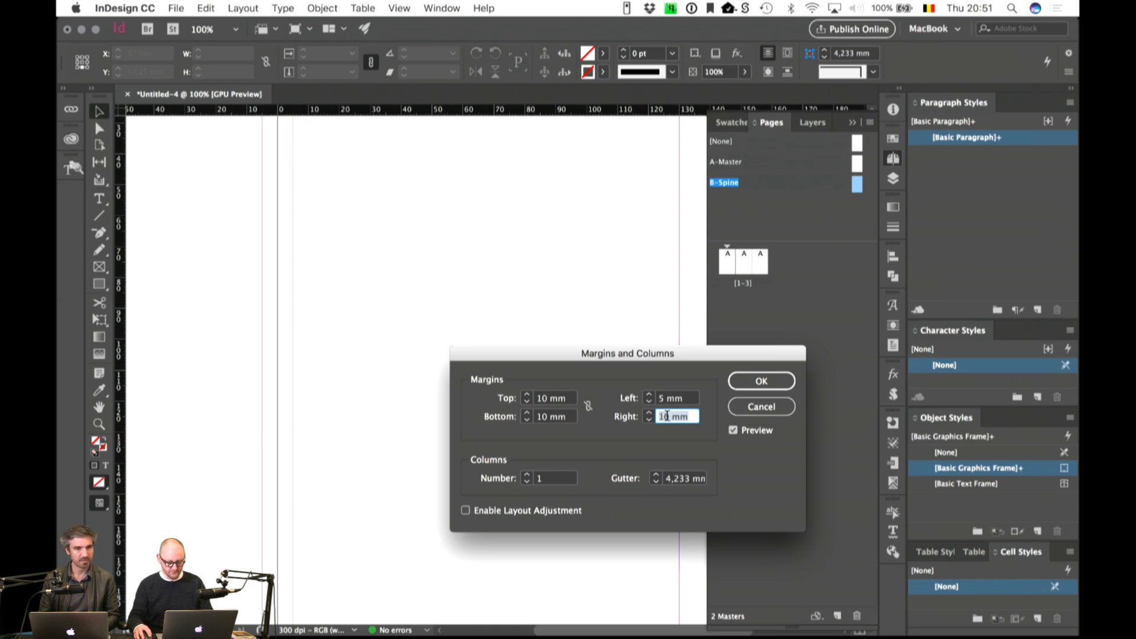
text(5)
key(Tab)
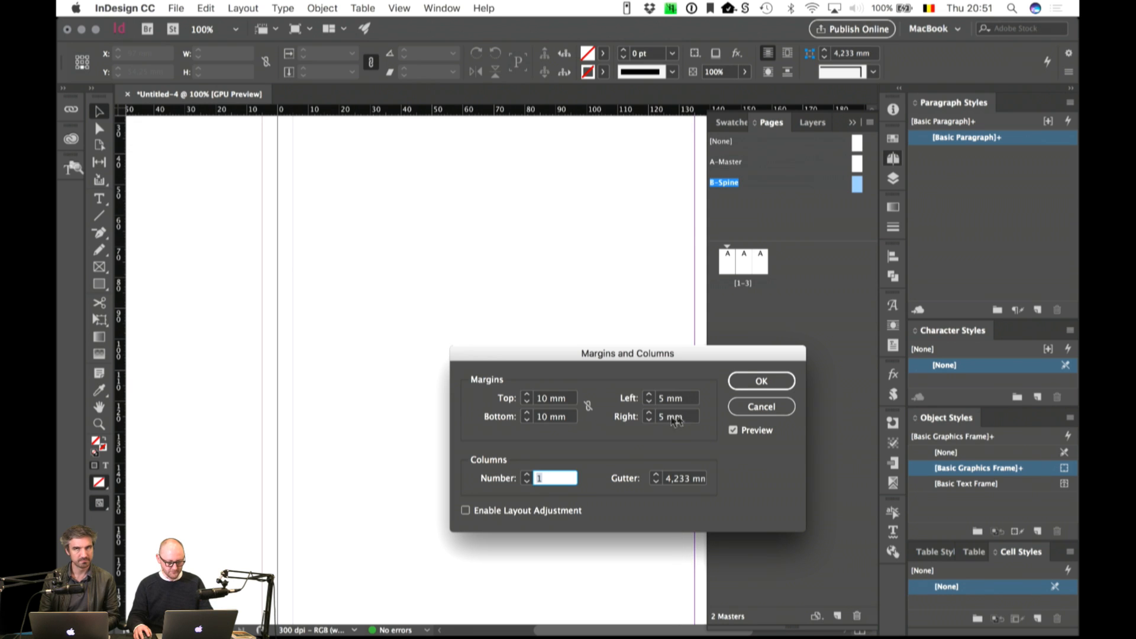
click(749, 382)
Step: Apply the B-Spine master to the middle page of the three-page spread
click(745, 275)
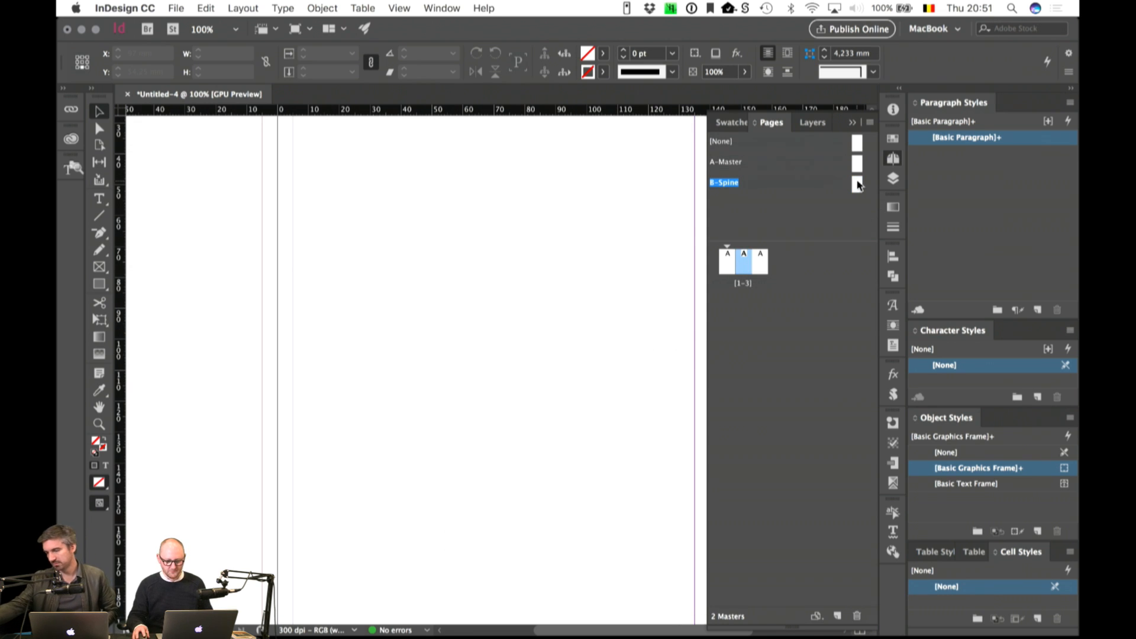
drag(857, 185, 744, 268)
key(super+minus)
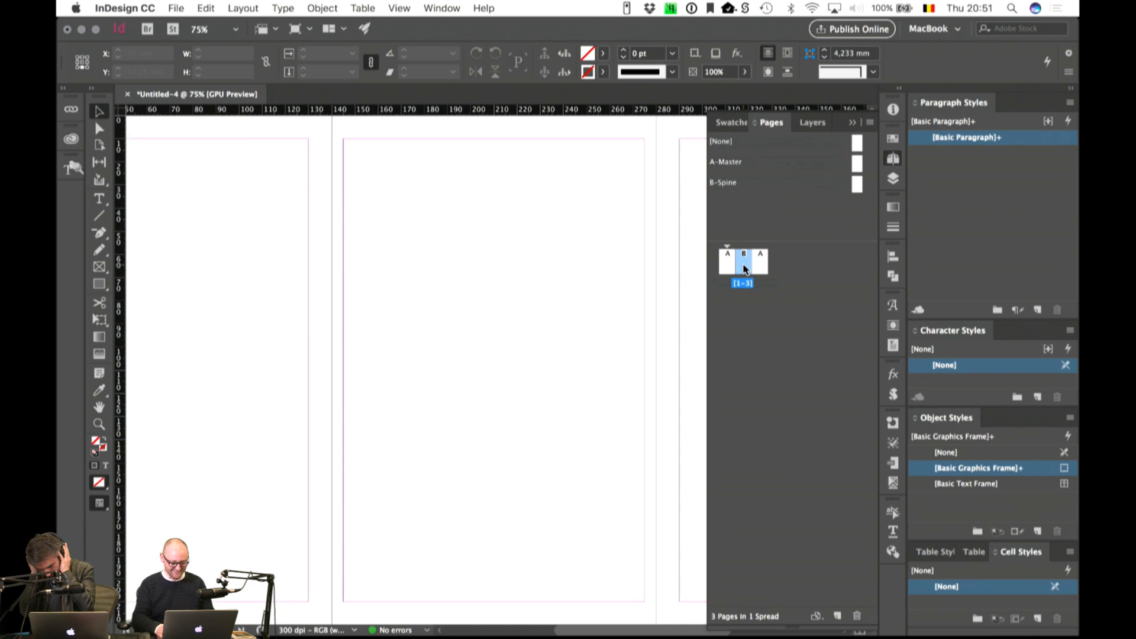
Step: Set the middle page's width to 25 mm with the Page tool, using its upper-right reference point, and close the gap to the neighbouring page
drag(586, 277, 515, 323)
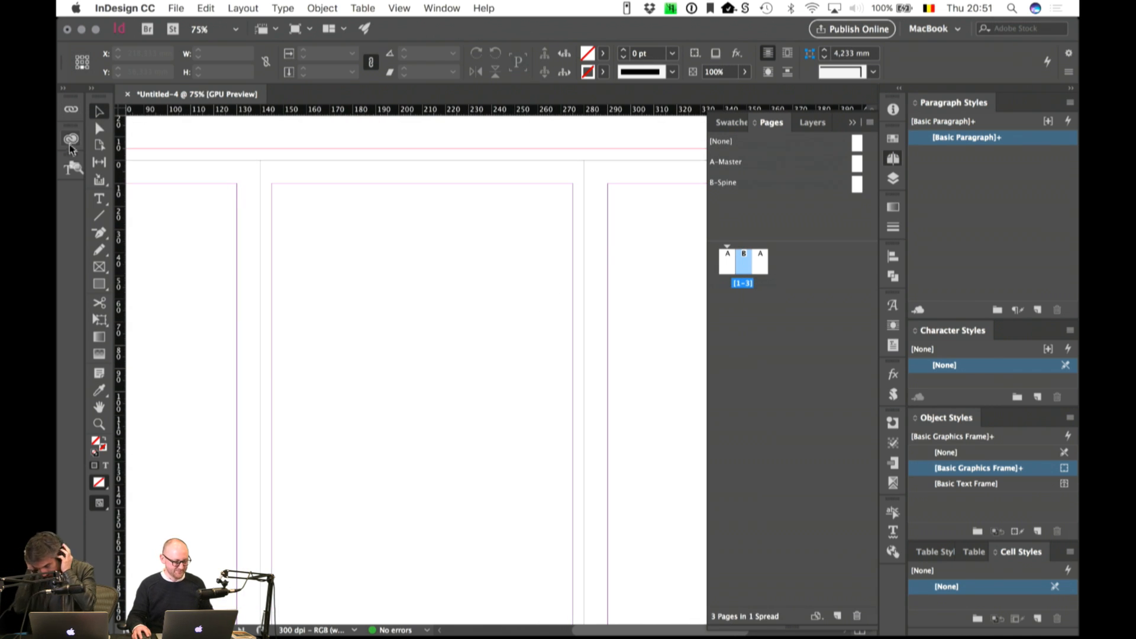
click(99, 144)
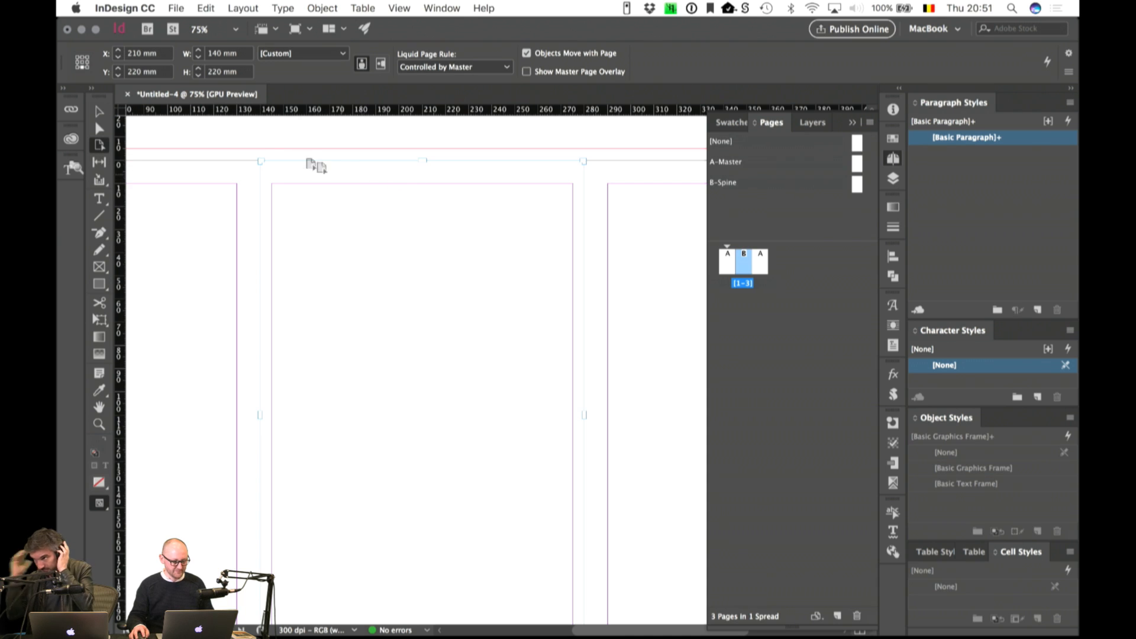
click(87, 56)
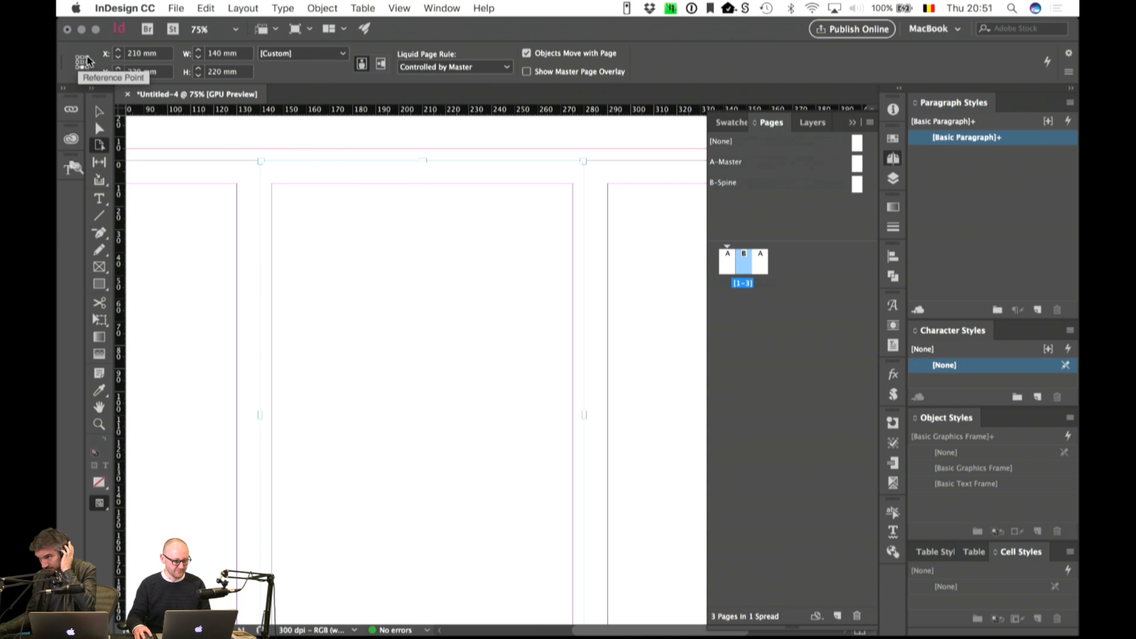
click(215, 54)
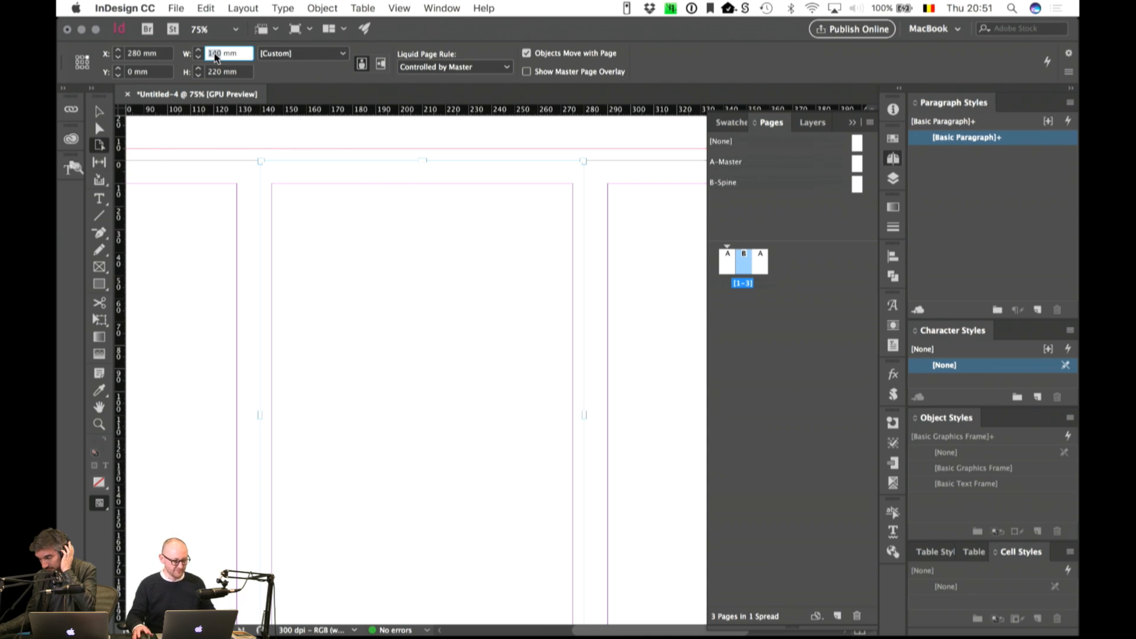
text(25)
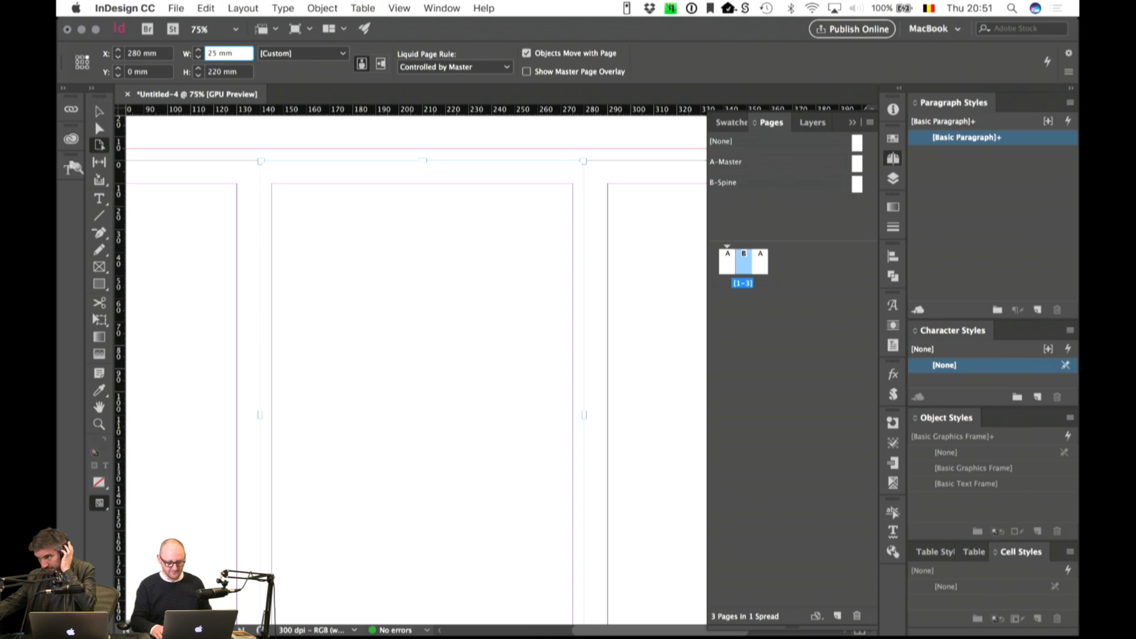
key(Return)
click(227, 198)
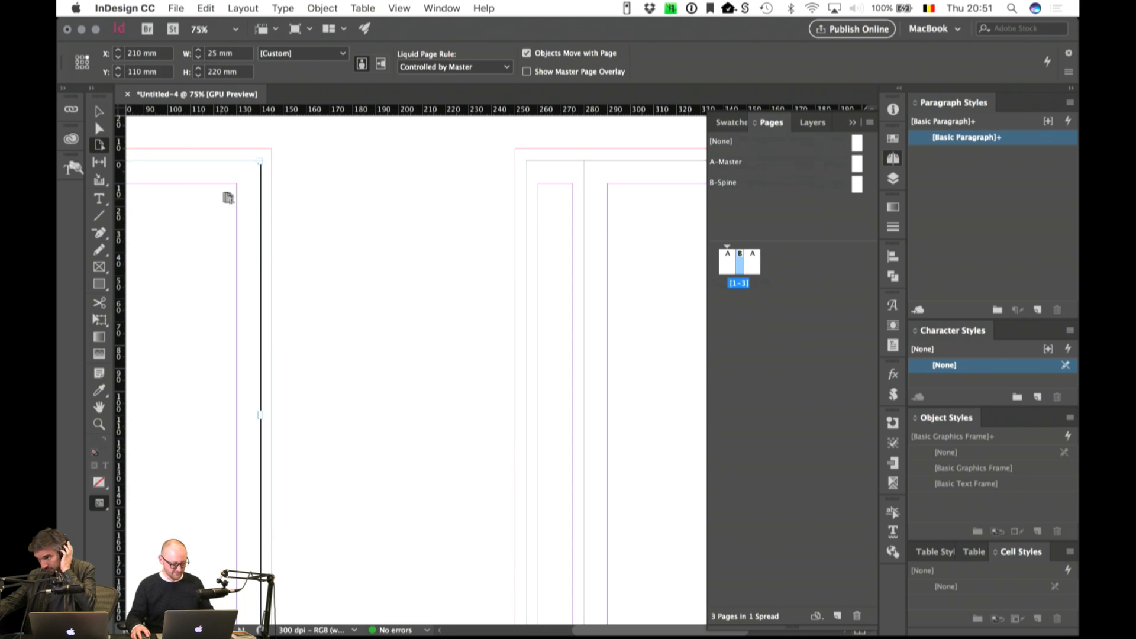
drag(462, 193, 479, 192)
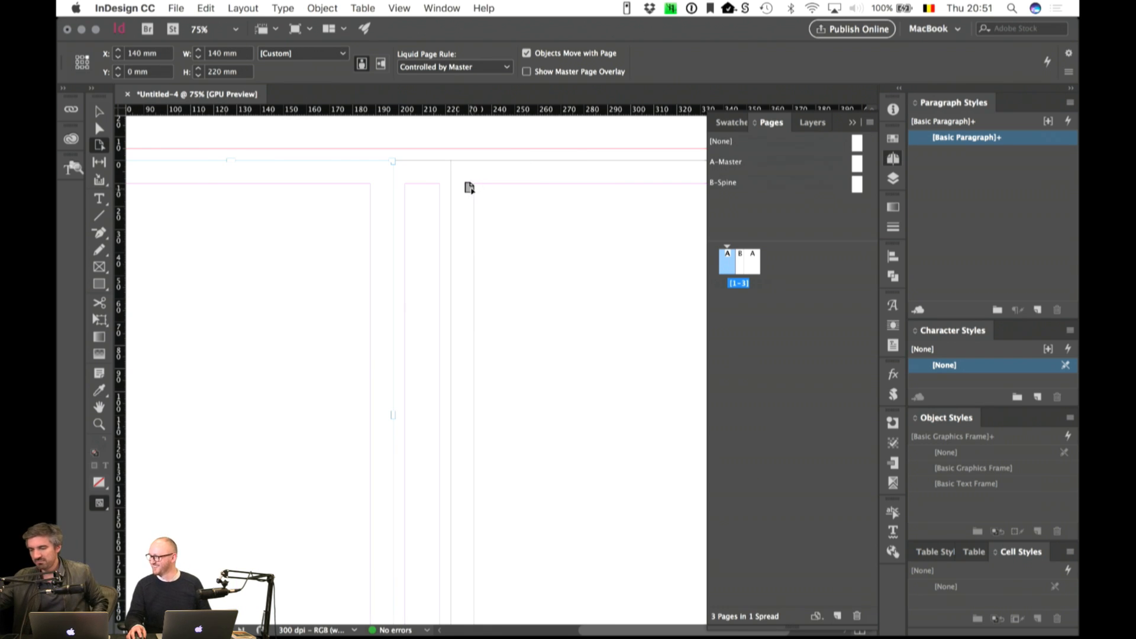
Step: Draw a 145 x 230 mm rectangle over the right-hand cover page, extending to the outer bleed edges
click(99, 110)
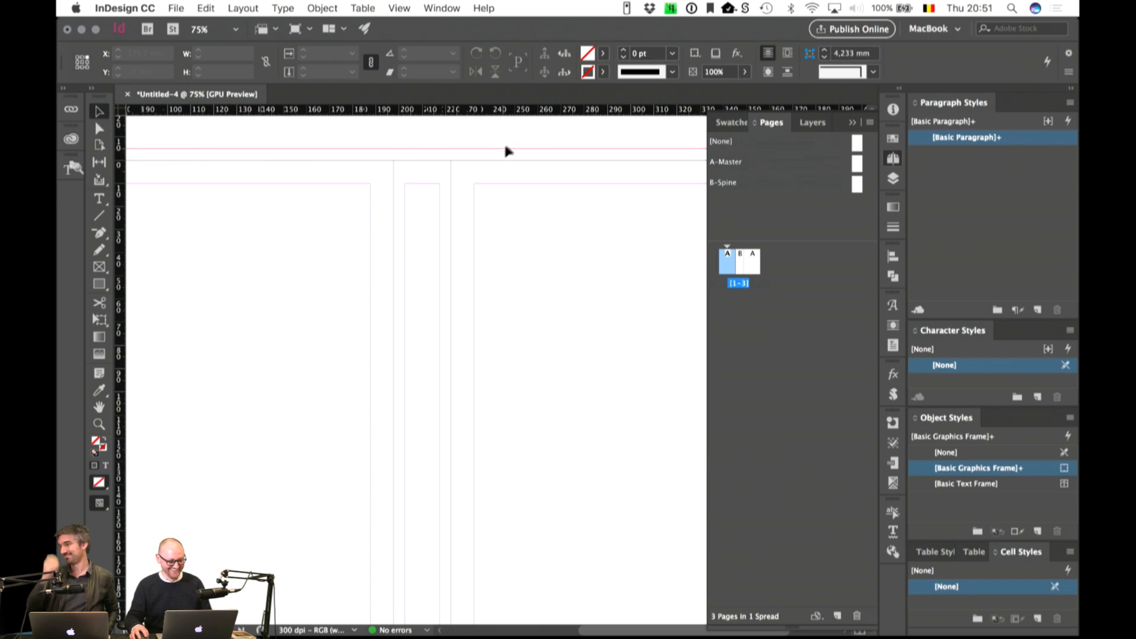
click(852, 124)
key(super+minus)
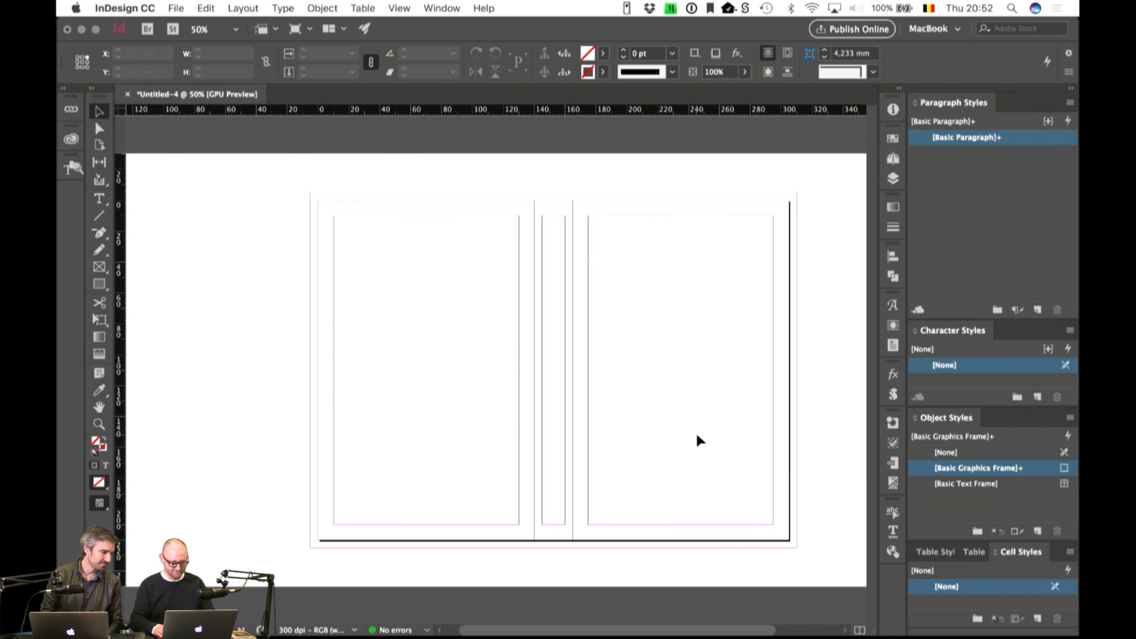
scroll(697, 441, right, 3)
key(m)
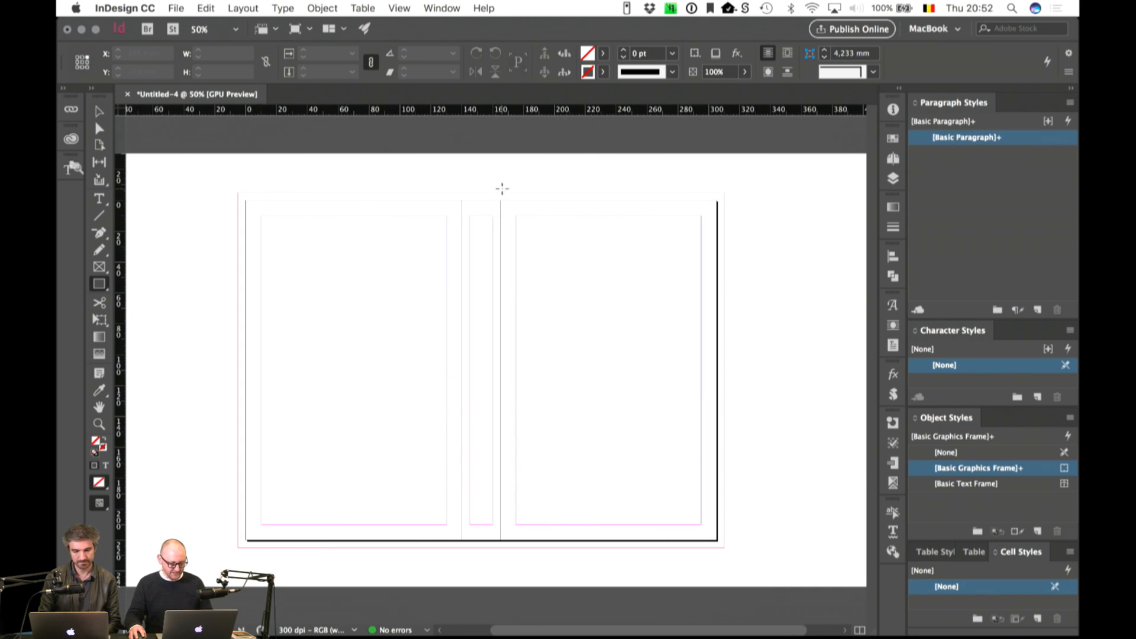
mouse_move(501, 193)
mouse_down()
mouse_move(741, 507)
mouse_move(724, 547)
mouse_up()
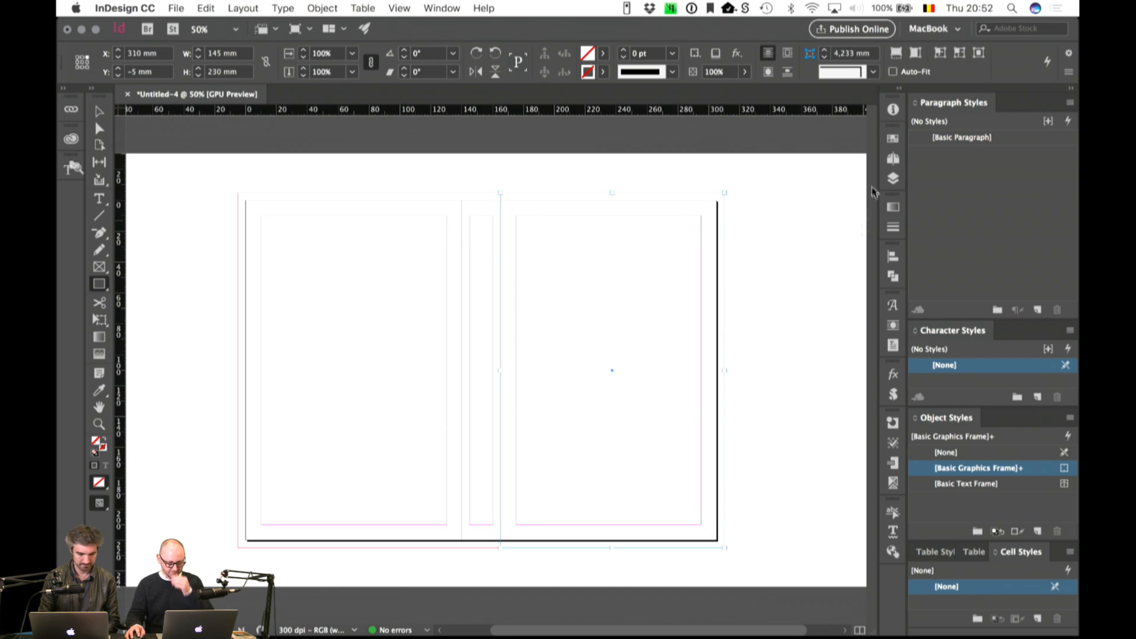
Step: Fill the right cover's rectangle with the Black swatch at a 20% tint
click(892, 138)
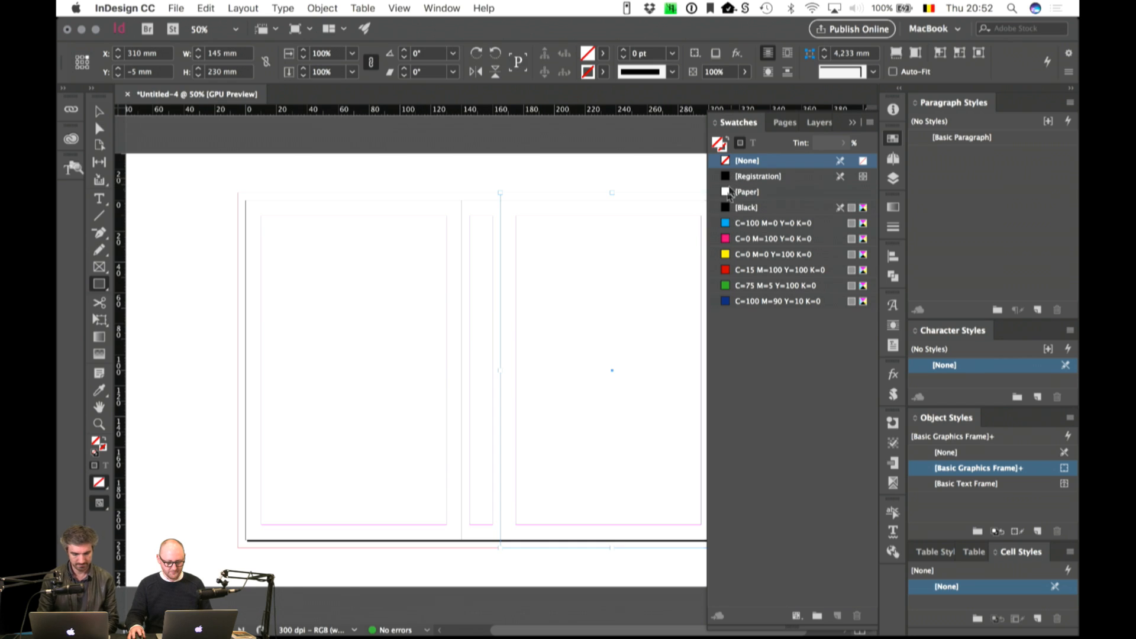
click(723, 212)
click(829, 144)
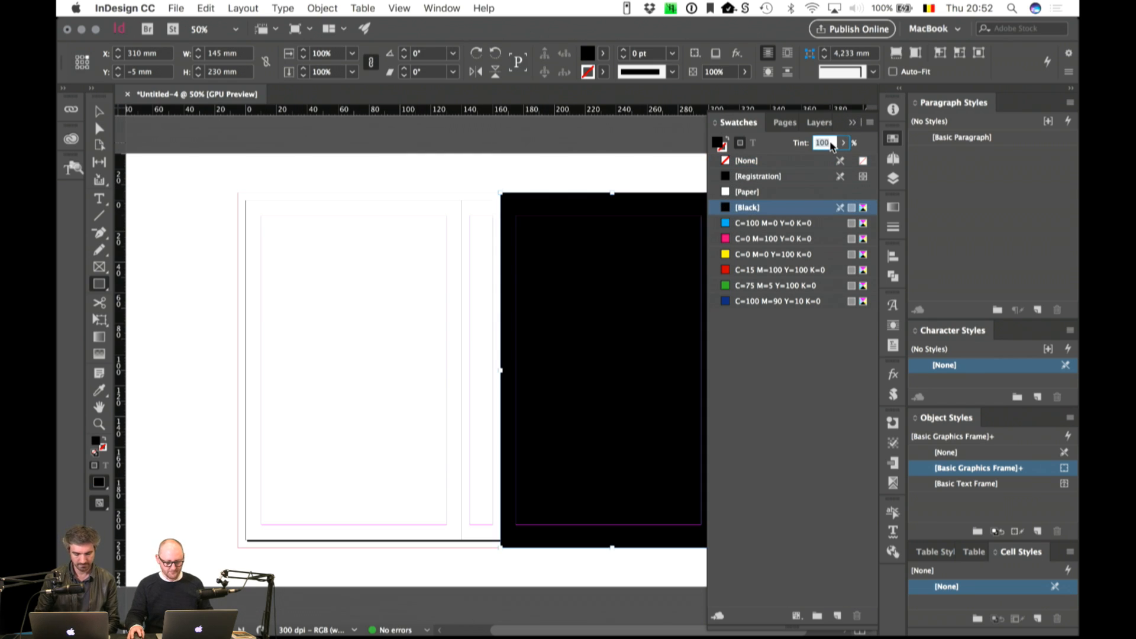
key(Return)
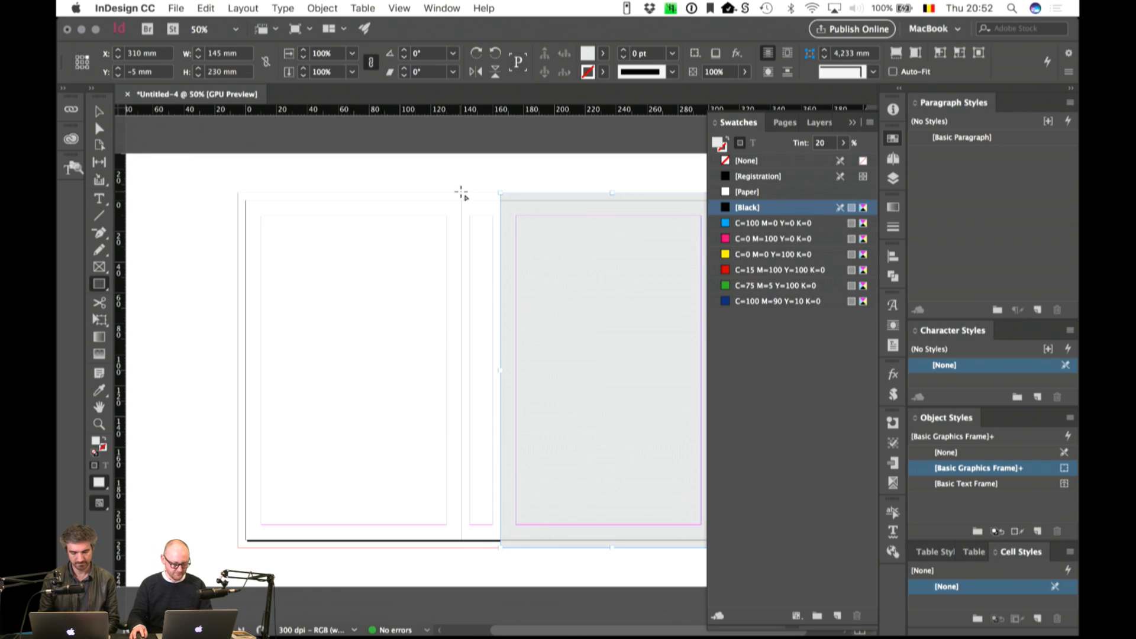
Step: Draw a 25 x 230 mm rectangle over the spine page including bleed and fill it with solid Black
drag(462, 192, 501, 548)
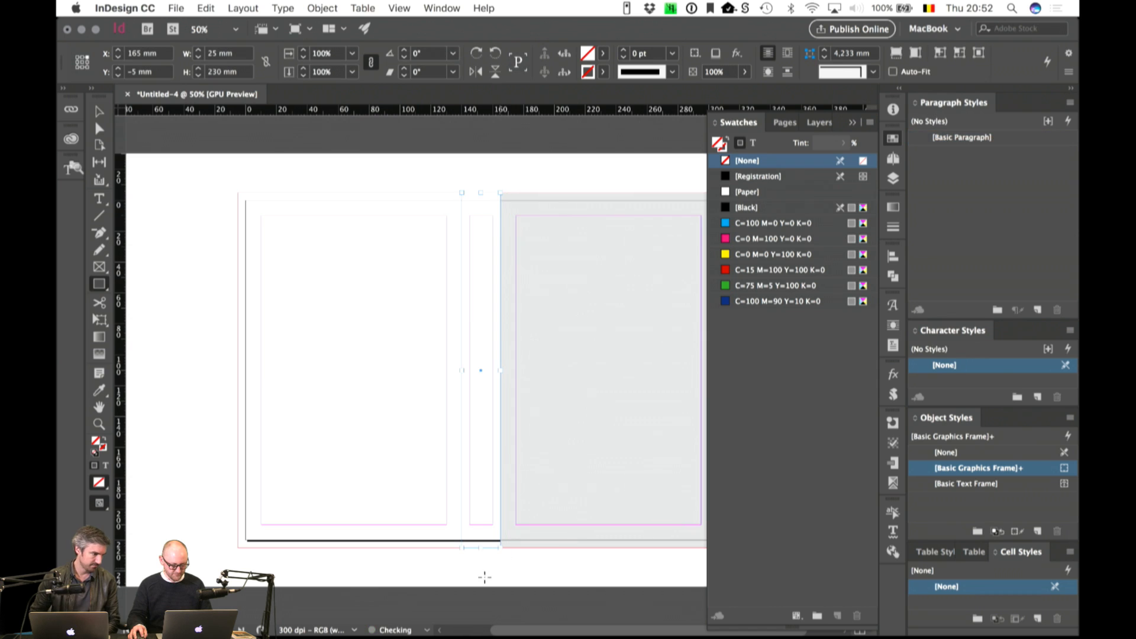
click(730, 208)
click(852, 122)
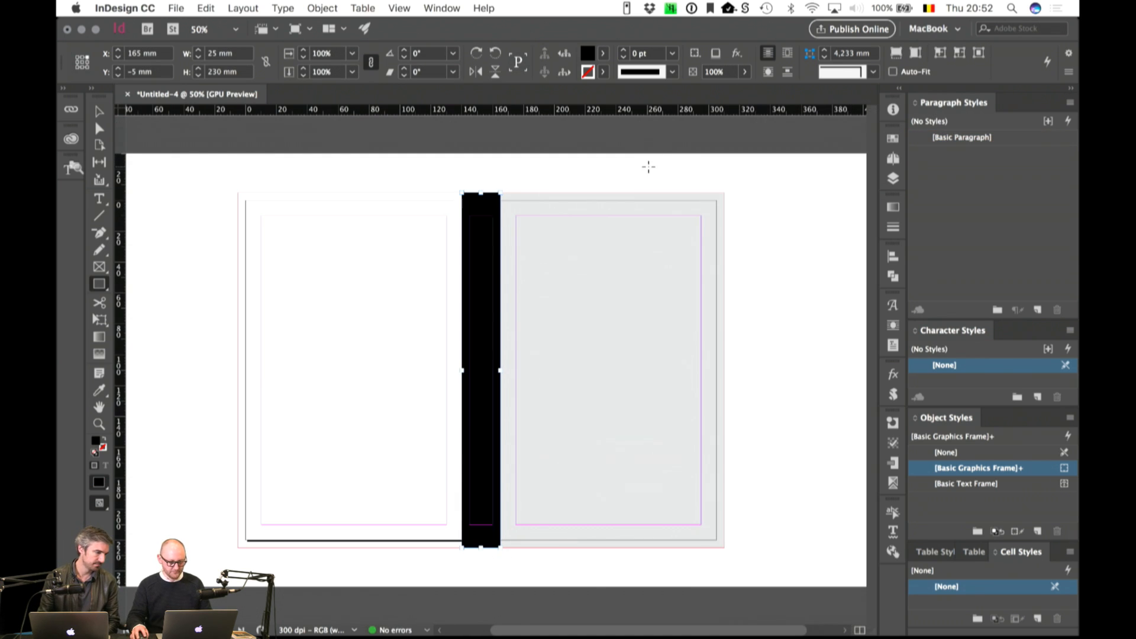
Step: Duplicate the light grey cover rectangle onto the left-hand cover page, against the spine and out to the bleed
key(v)
click(642, 171)
key(super+equal)
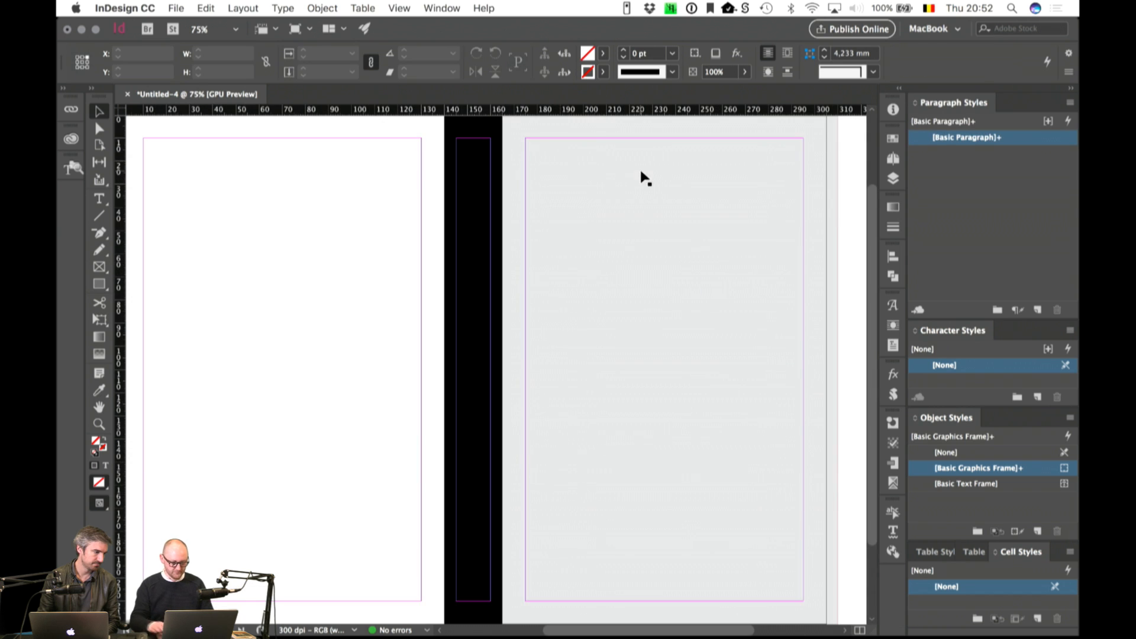
drag(540, 260, 410, 267)
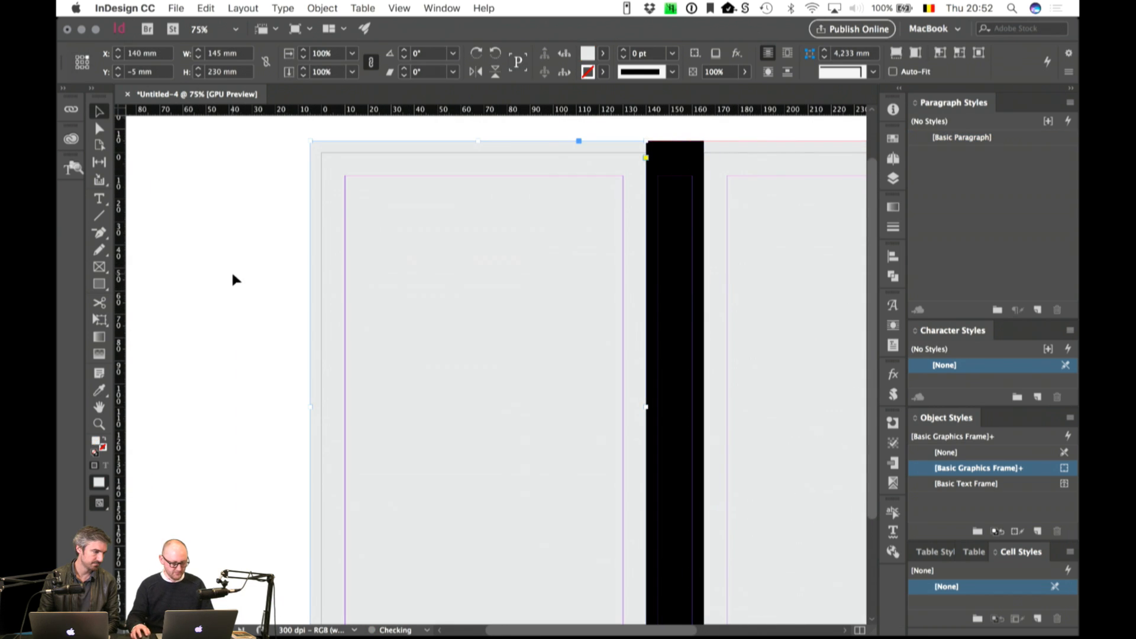
Step: Place the portrait JPG from the Rafelen project's Images folder into the left cover's rectangle
key(super+d)
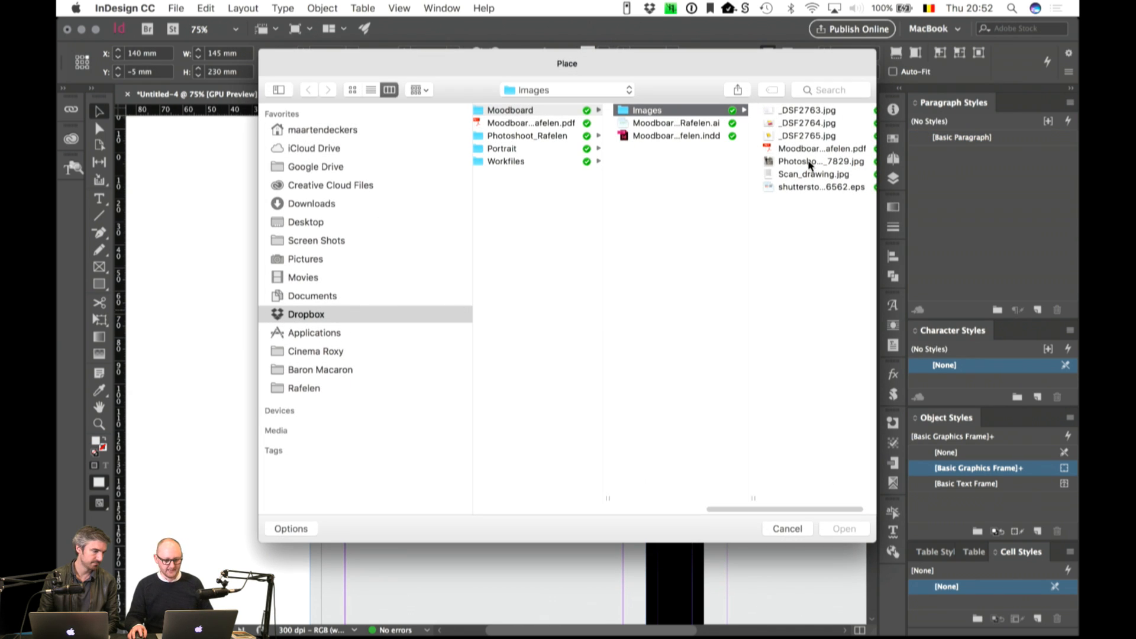
click(286, 388)
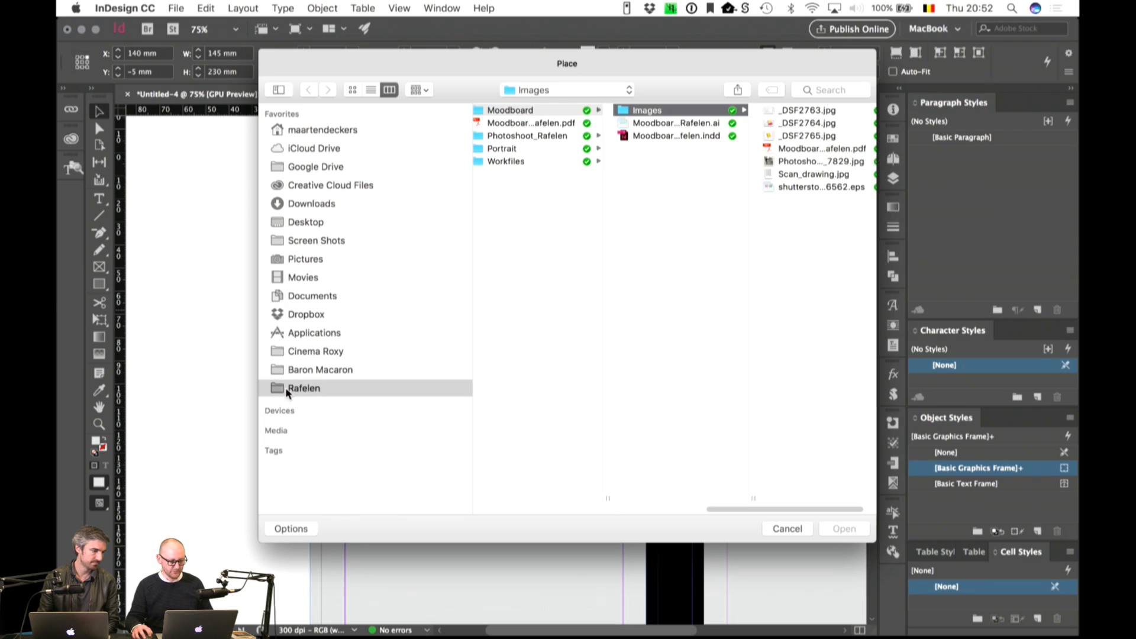
click(520, 112)
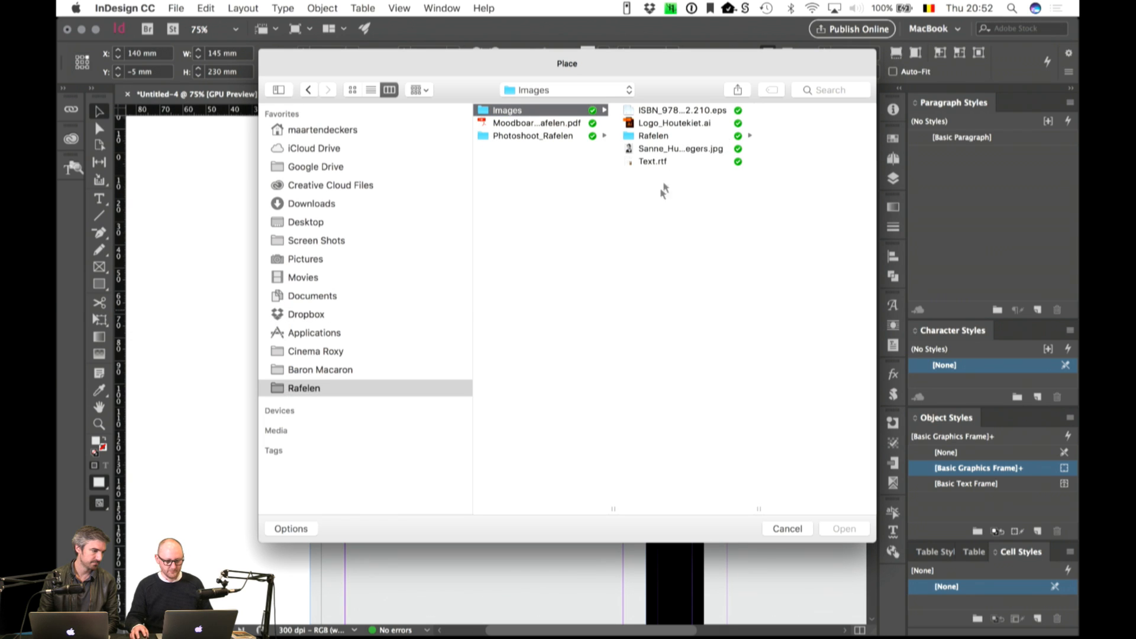
drag(757, 510, 870, 426)
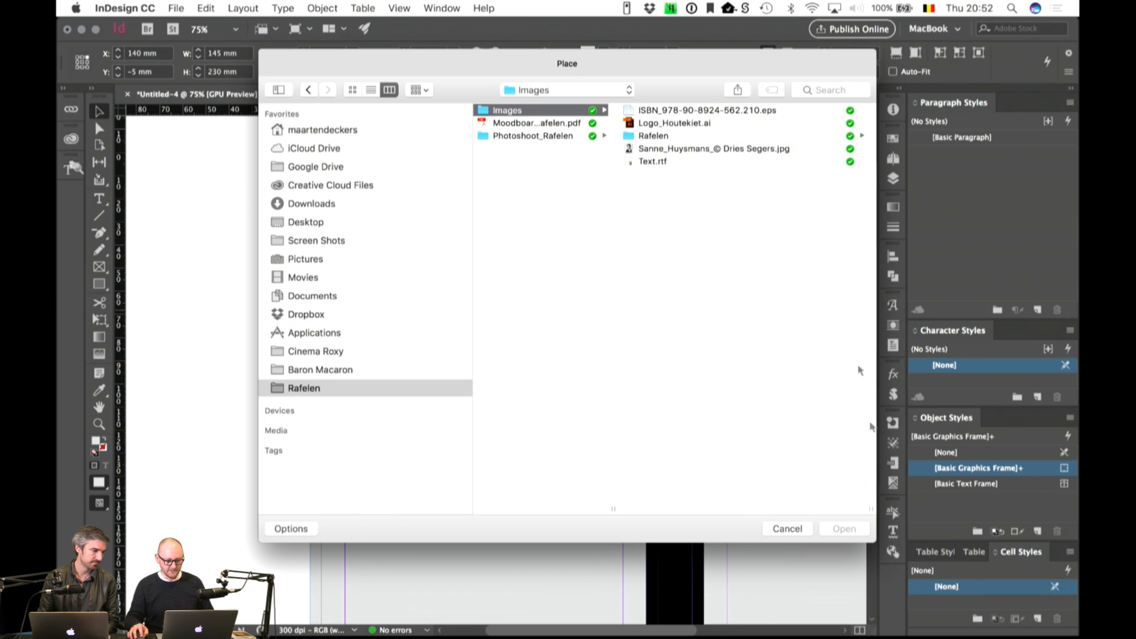
click(716, 148)
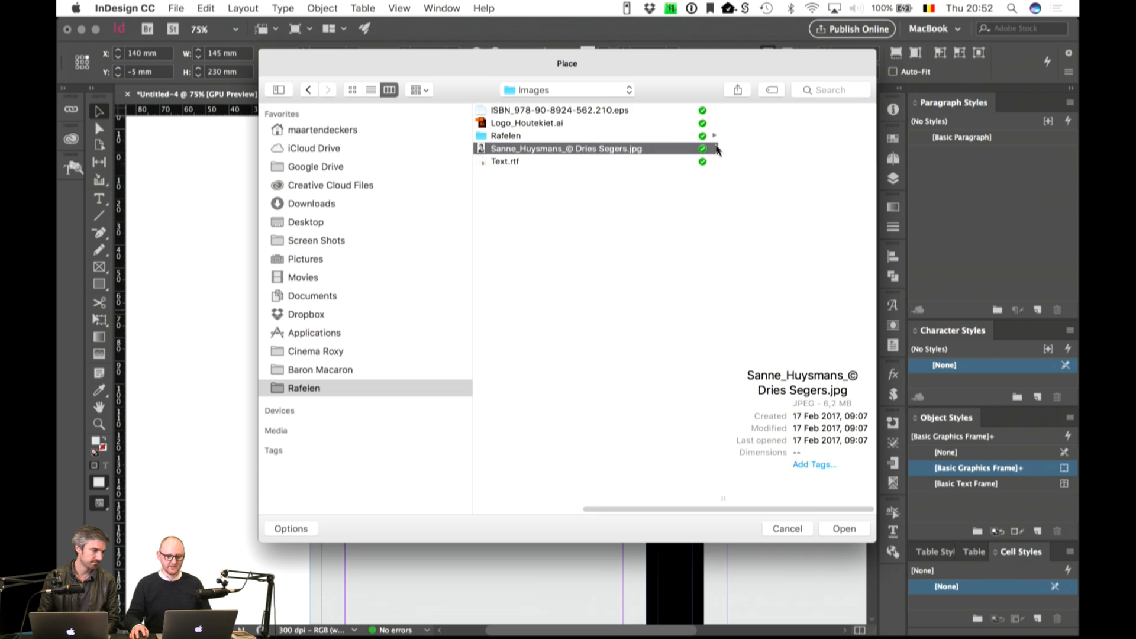
click(865, 531)
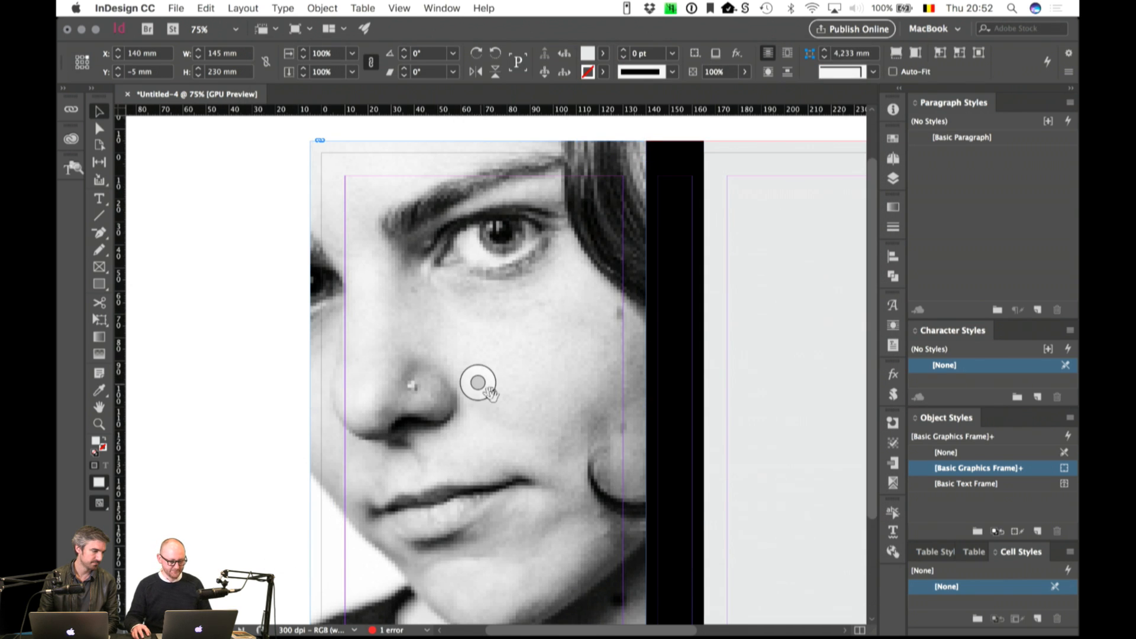
Step: Fit the portrait to fill its frame proportionally and show the cover spread in Preview mode
click(895, 53)
click(246, 271)
key(super+minus)
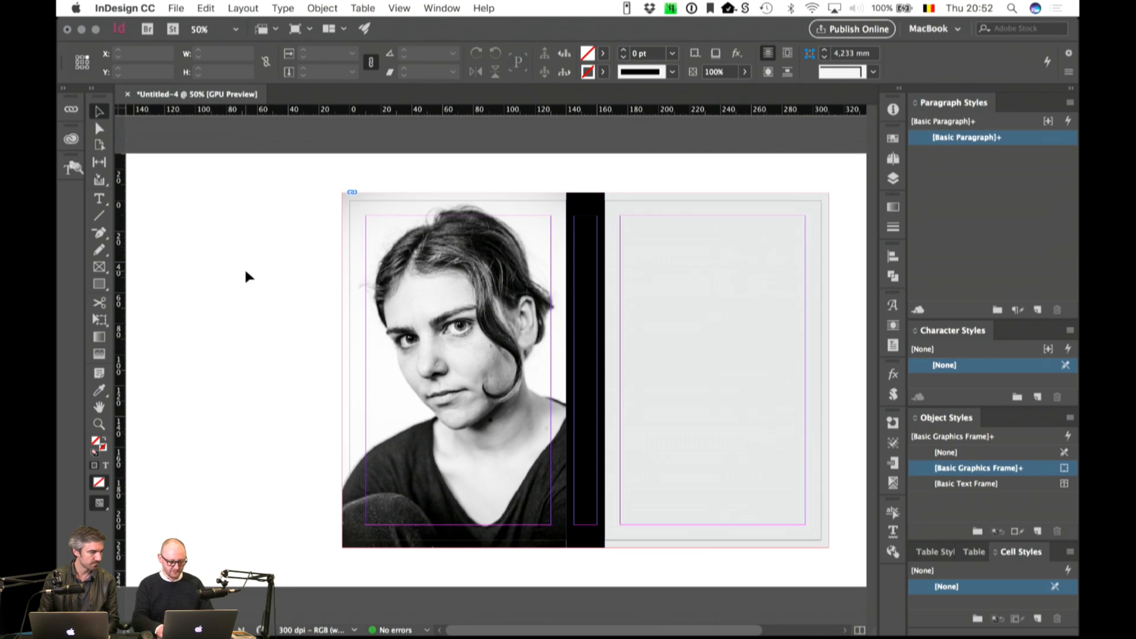
key(w)
drag(734, 359, 634, 350)
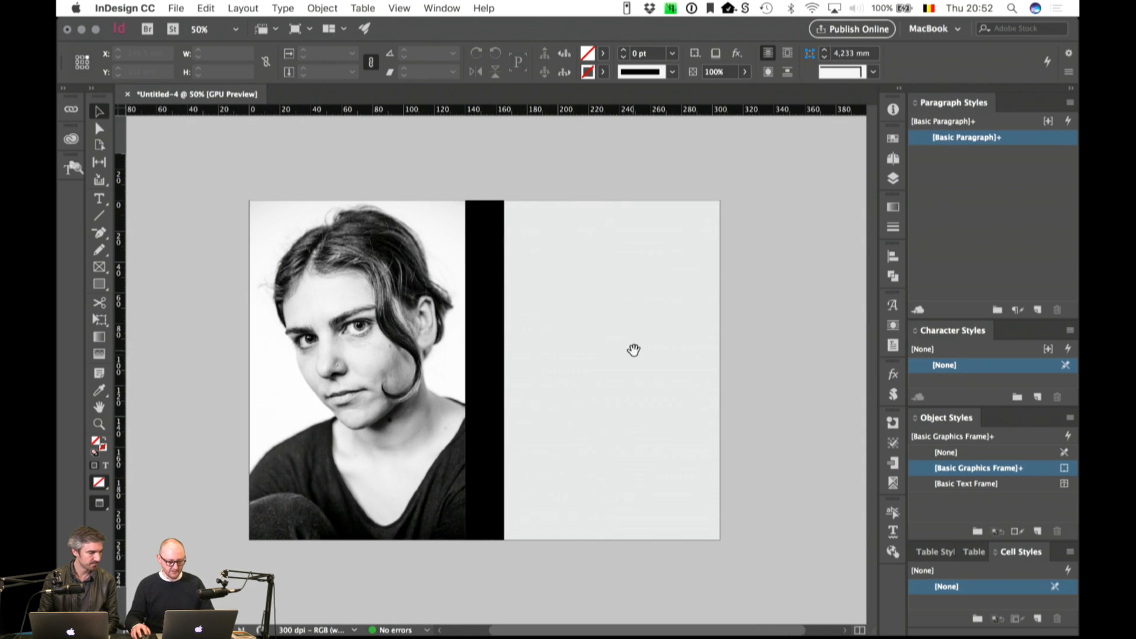
key(super+equal)
drag(735, 304, 675, 338)
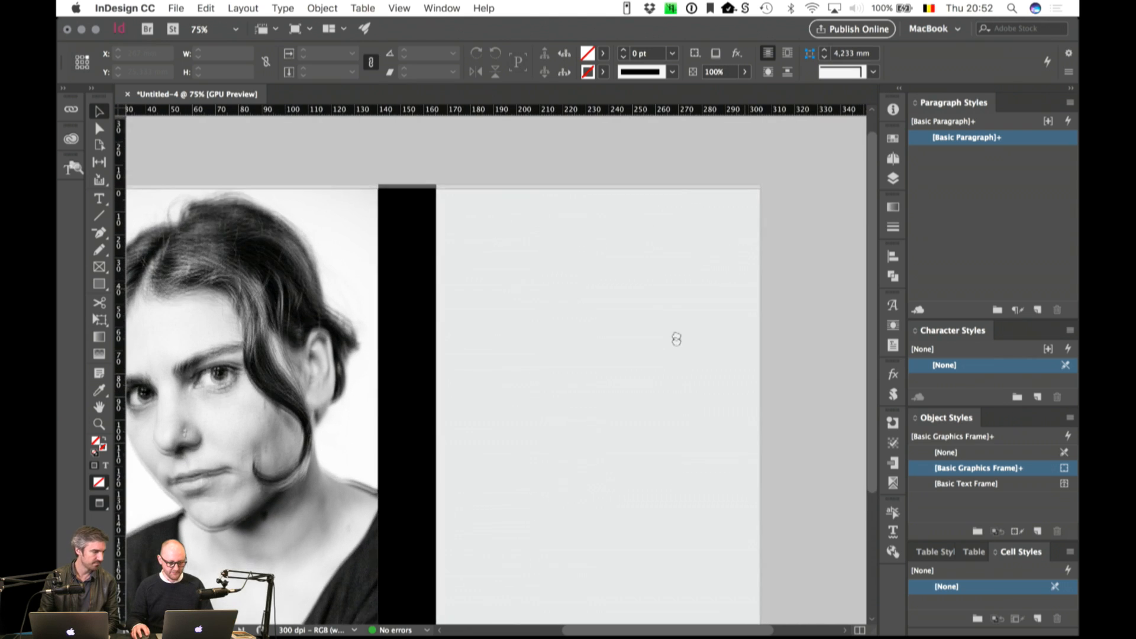
click(894, 159)
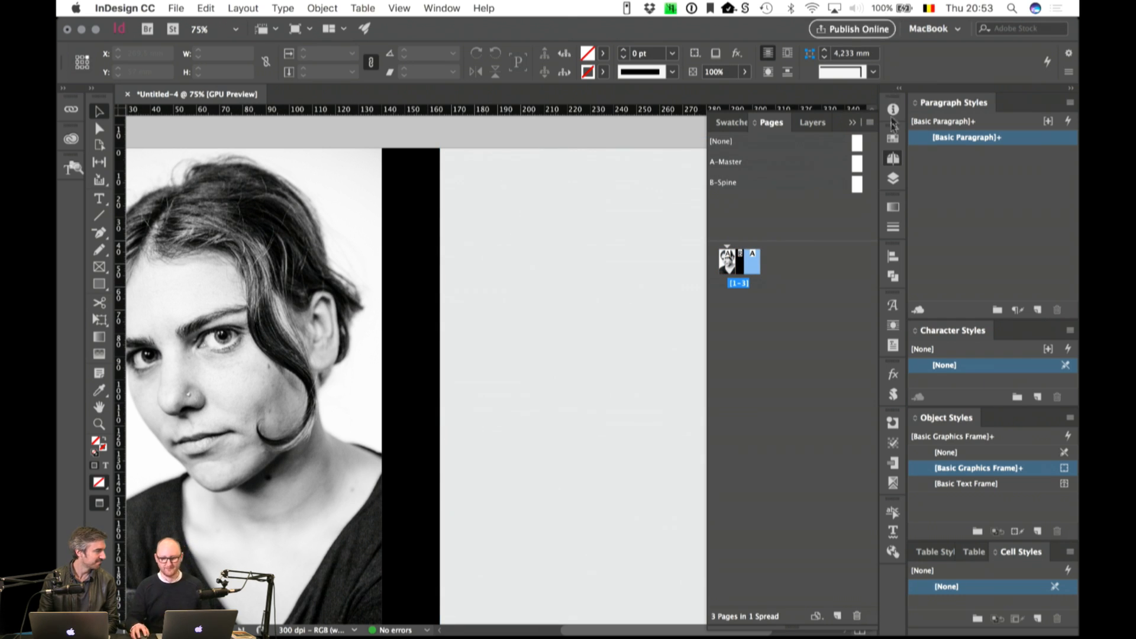
click(852, 121)
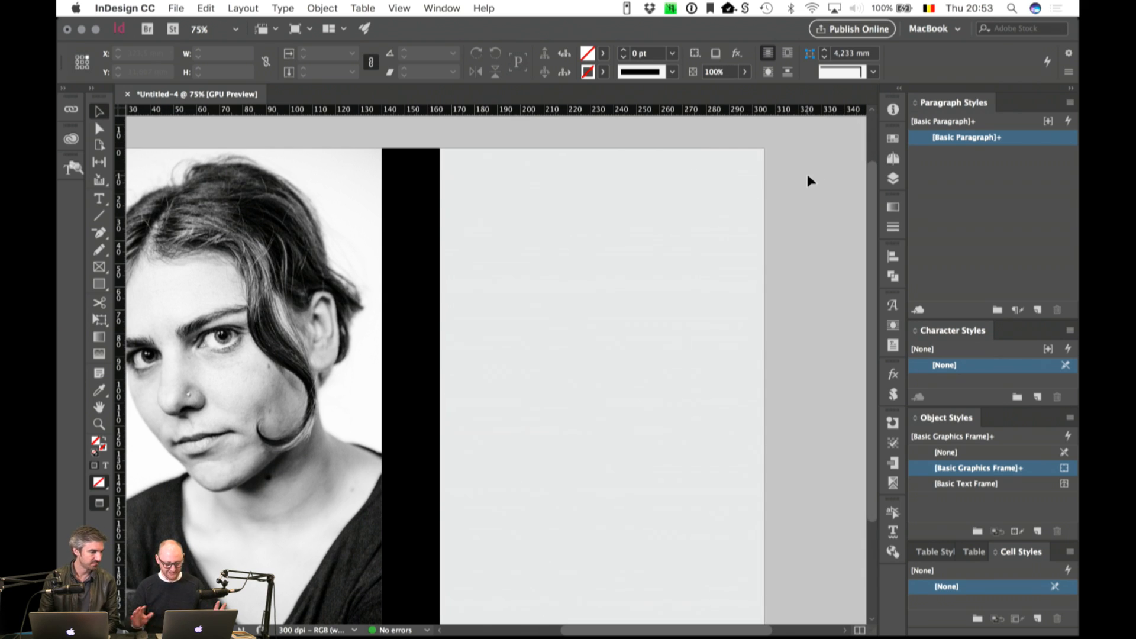
scroll(793, 258, down, 3)
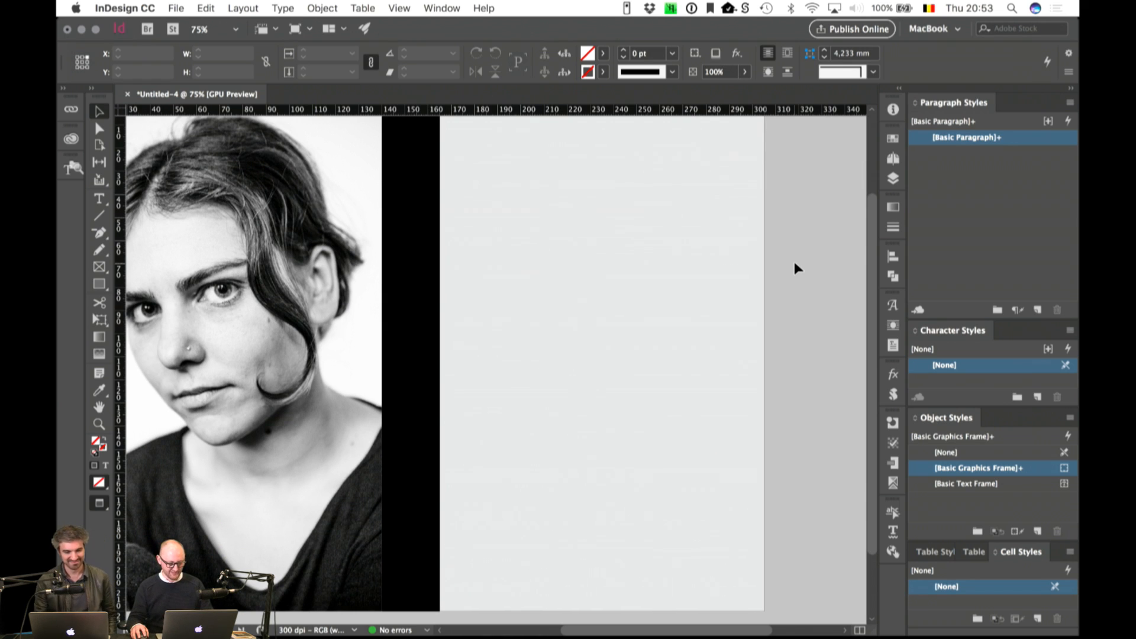
key(super+d)
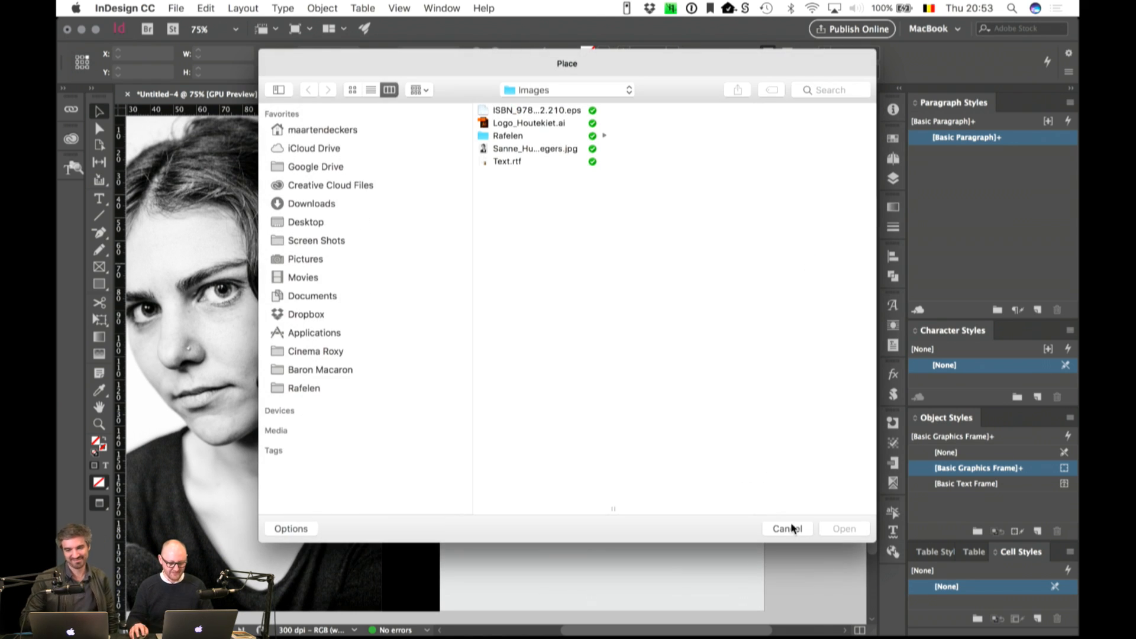
click(793, 528)
Step: In Finder, locate Logo_Houtekiet.ai in the Rafelen project's Images folder and open it in Adobe Illustrator
mouse_move(497, 636)
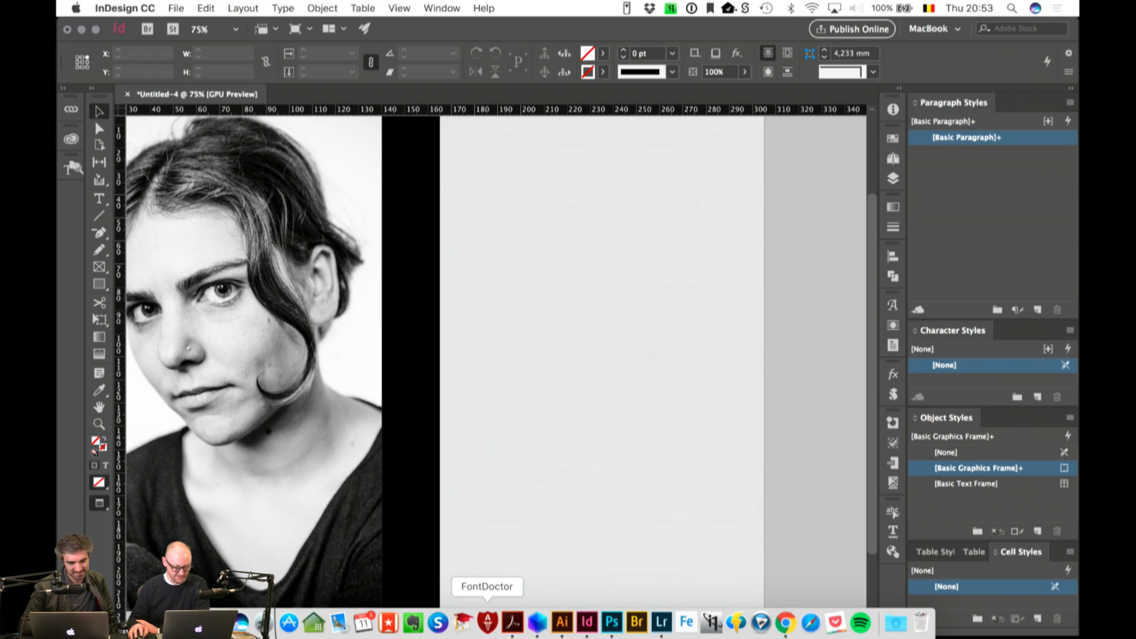
click(241, 623)
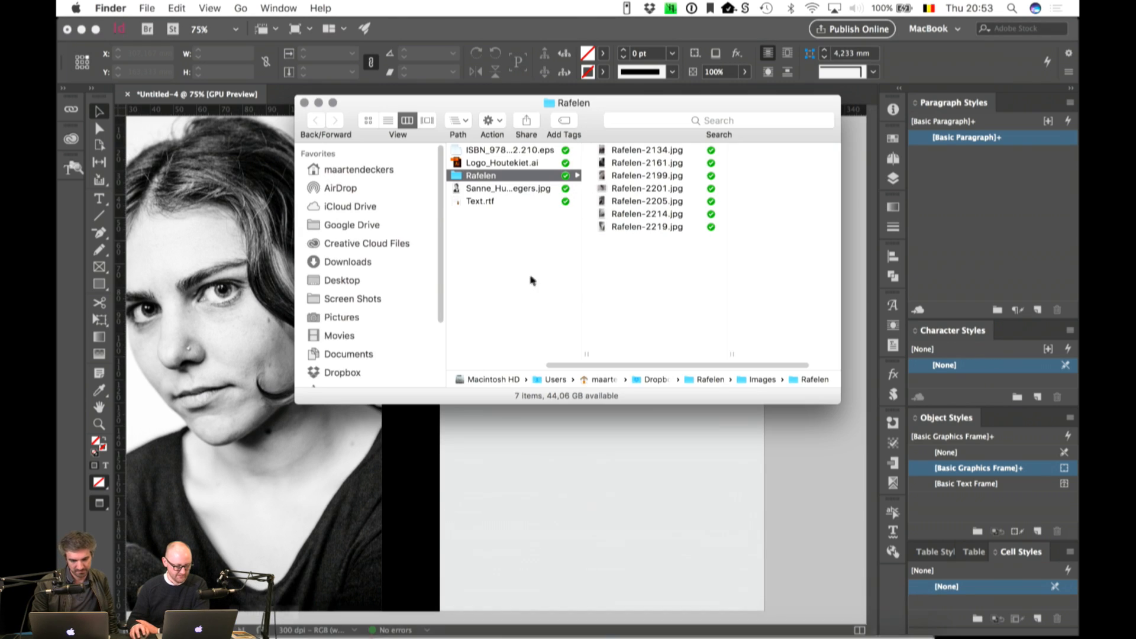
scroll(360, 337, down, 3)
click(352, 340)
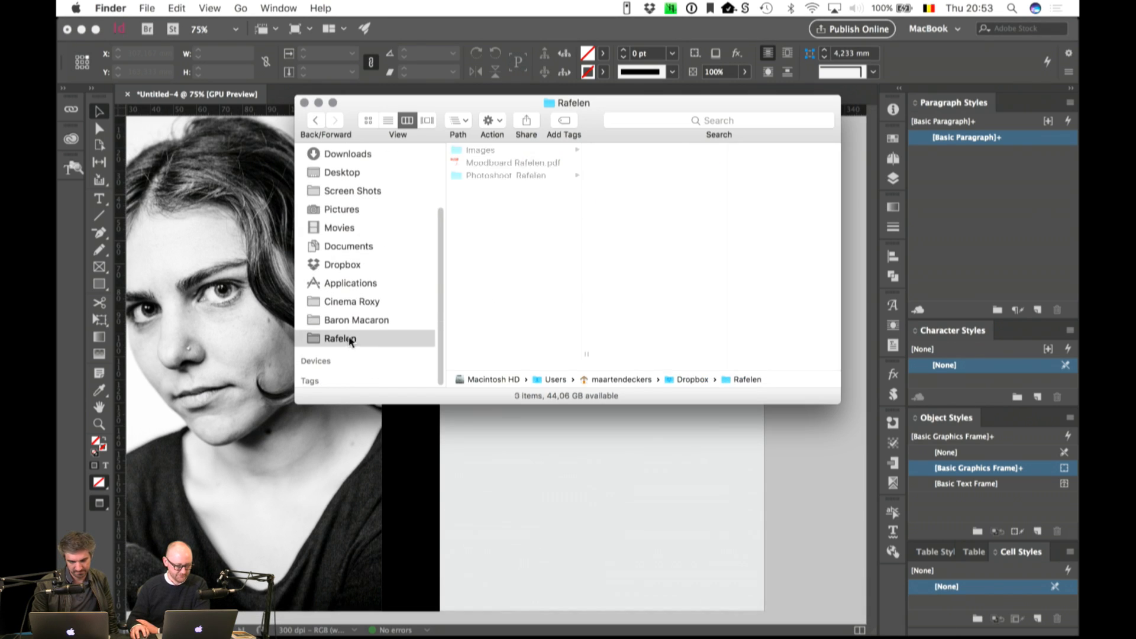
click(483, 150)
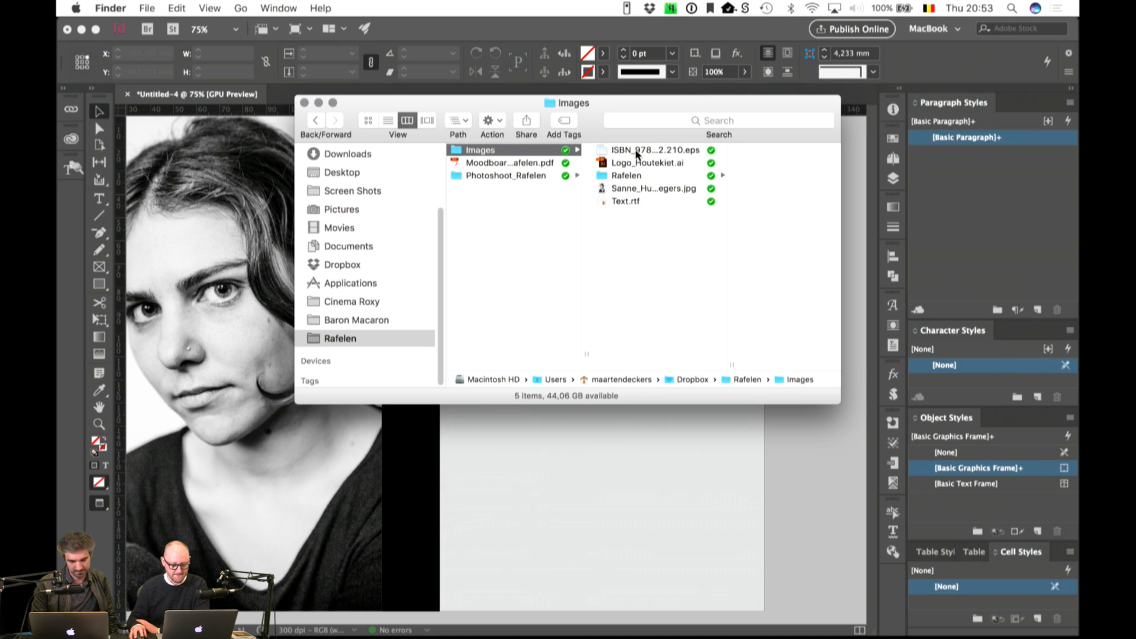
click(632, 164)
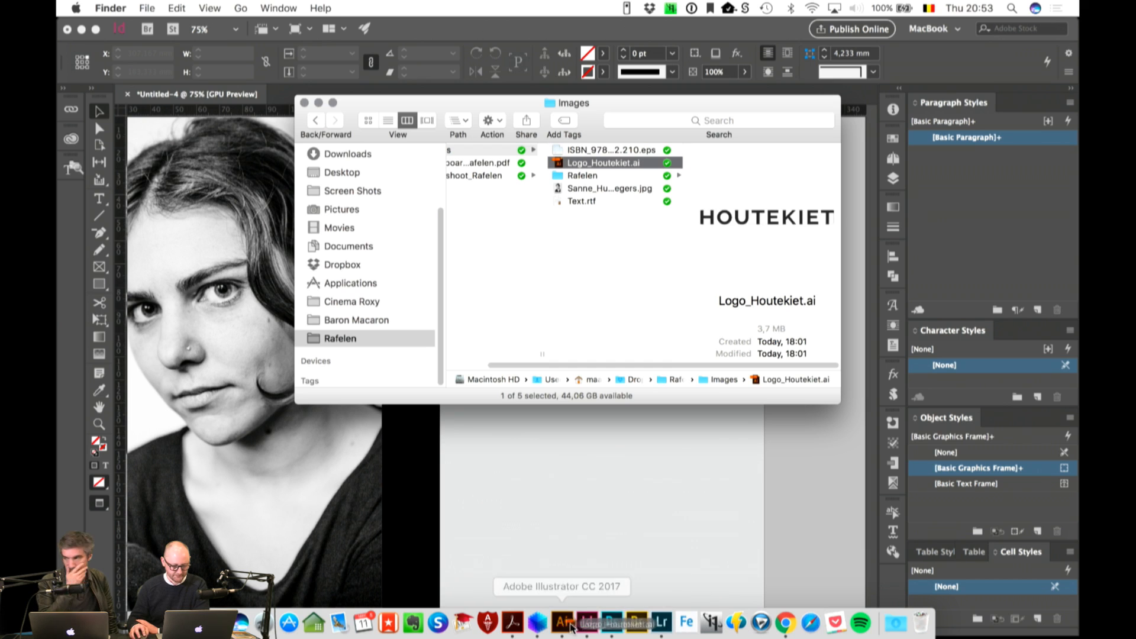
click(569, 621)
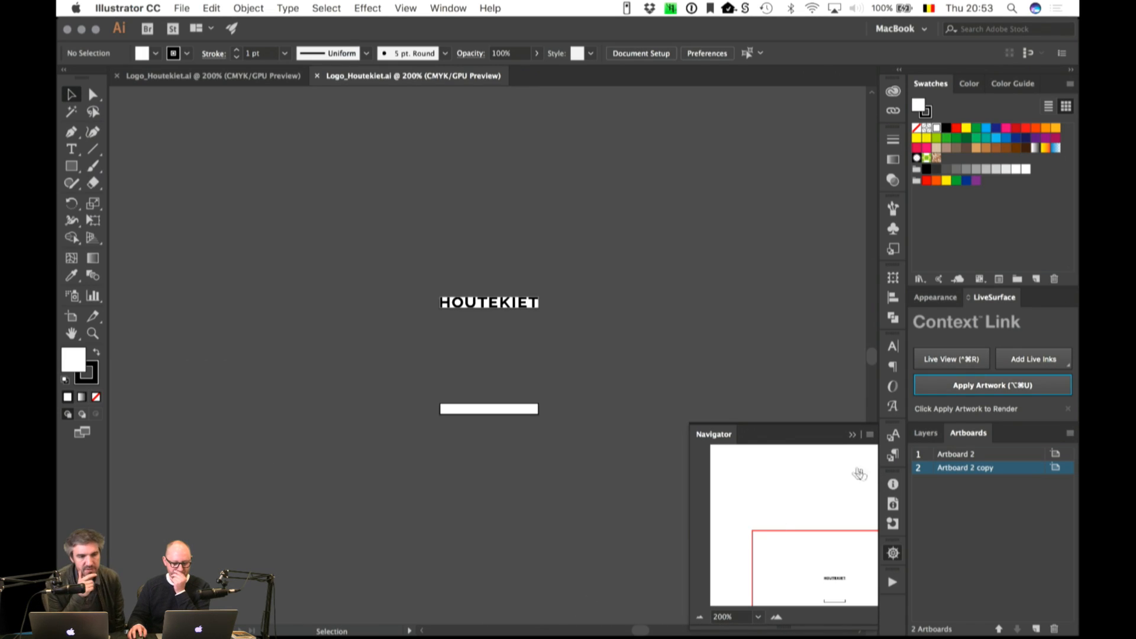
Step: Copy the white HOUTEKIET logo from the lower artboard and paste it onto the right-hand cover page in InDesign
click(893, 553)
key(super+equal)
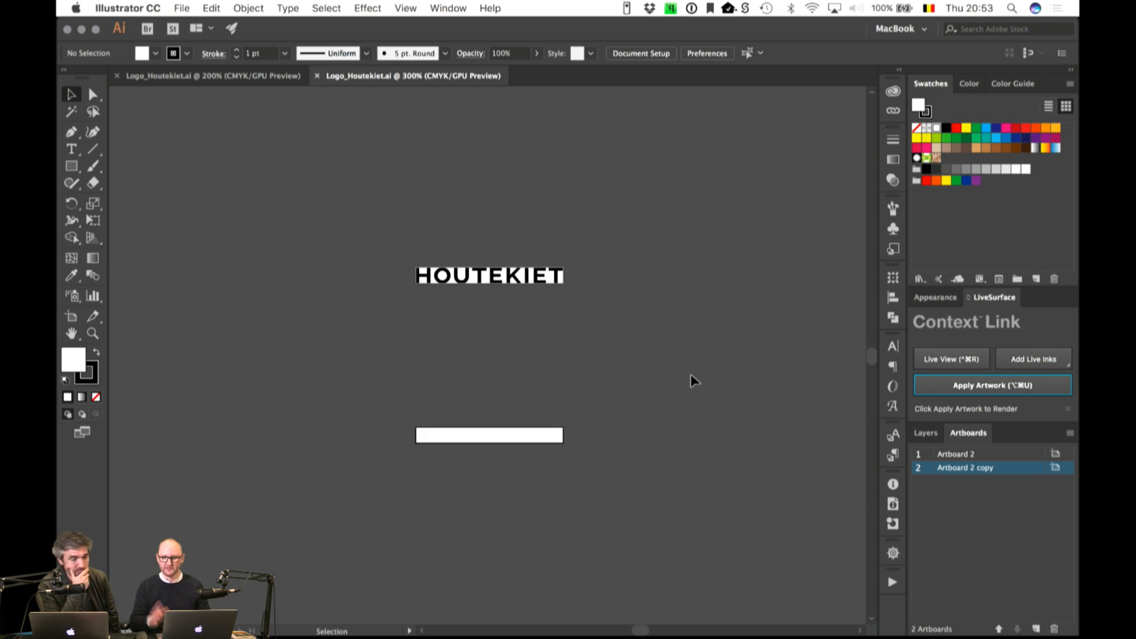
key(super+equal)
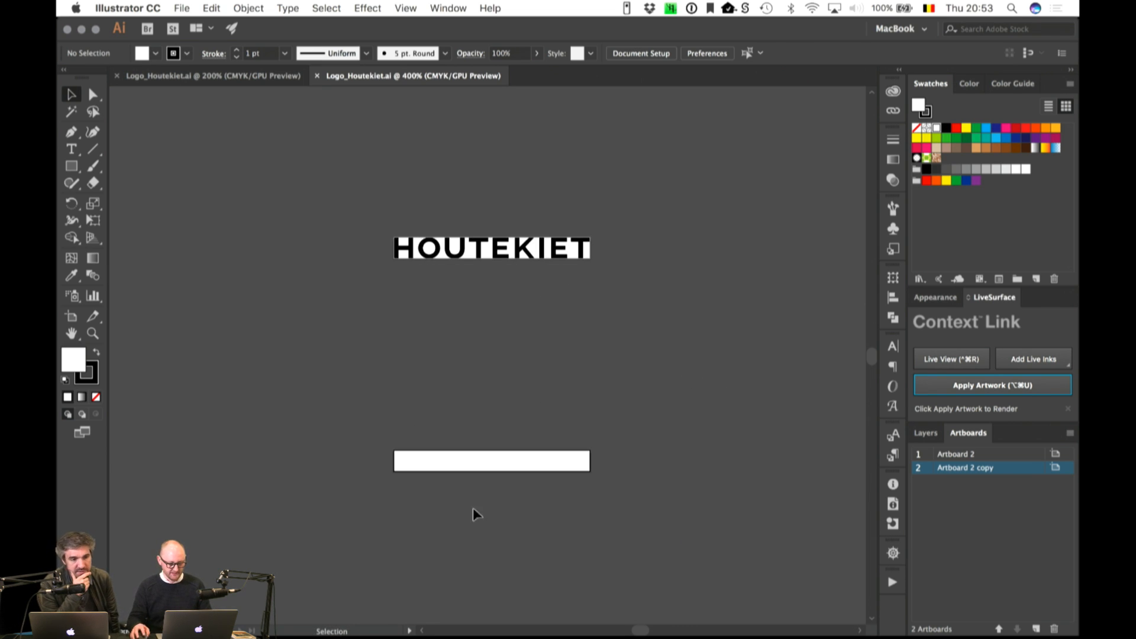
click(494, 466)
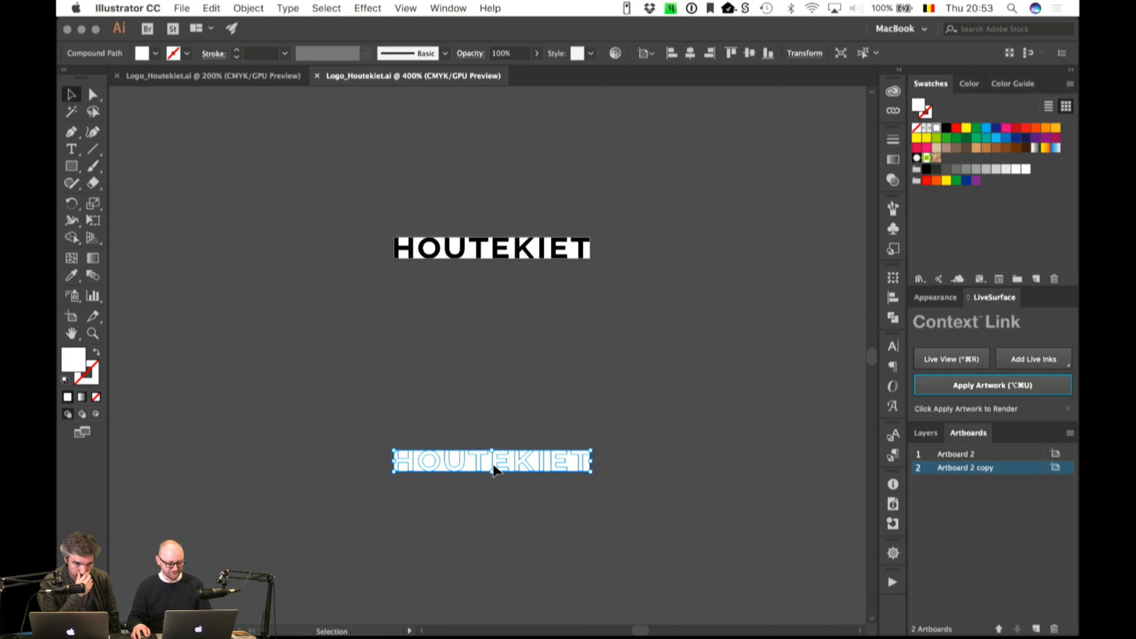
key(super+Tab)
click(436, 323)
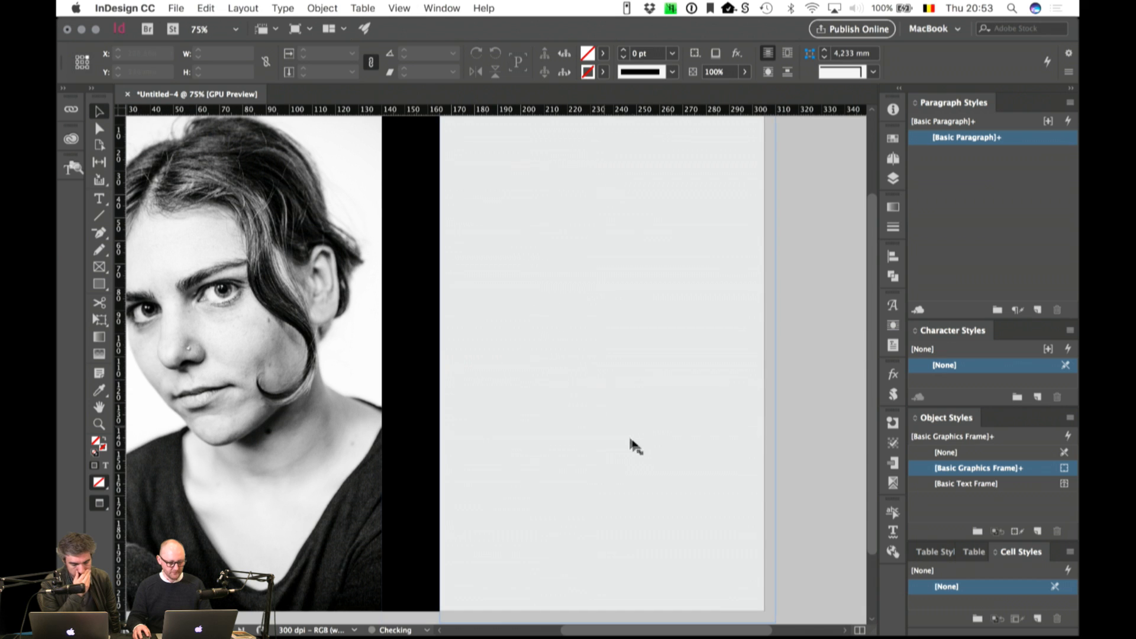
key(super+v)
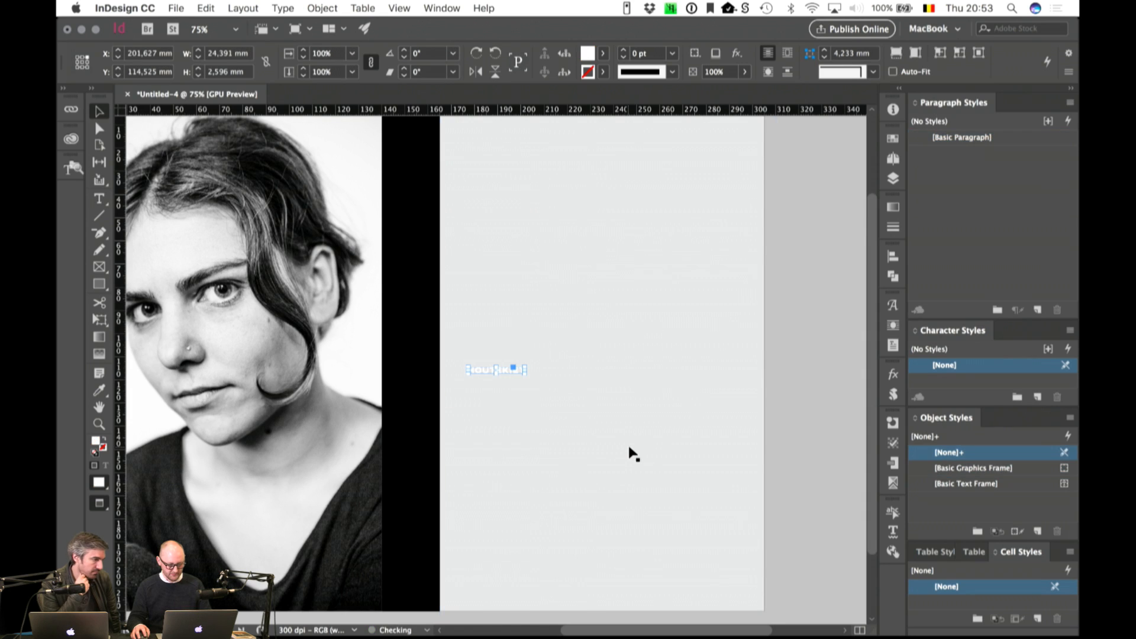
Step: Move the HOUTEKIET logo to the lower part of the front cover, at about X 254 mm, Y 195 mm
key(super+=)
key(super+=)
drag(583, 451, 542, 326)
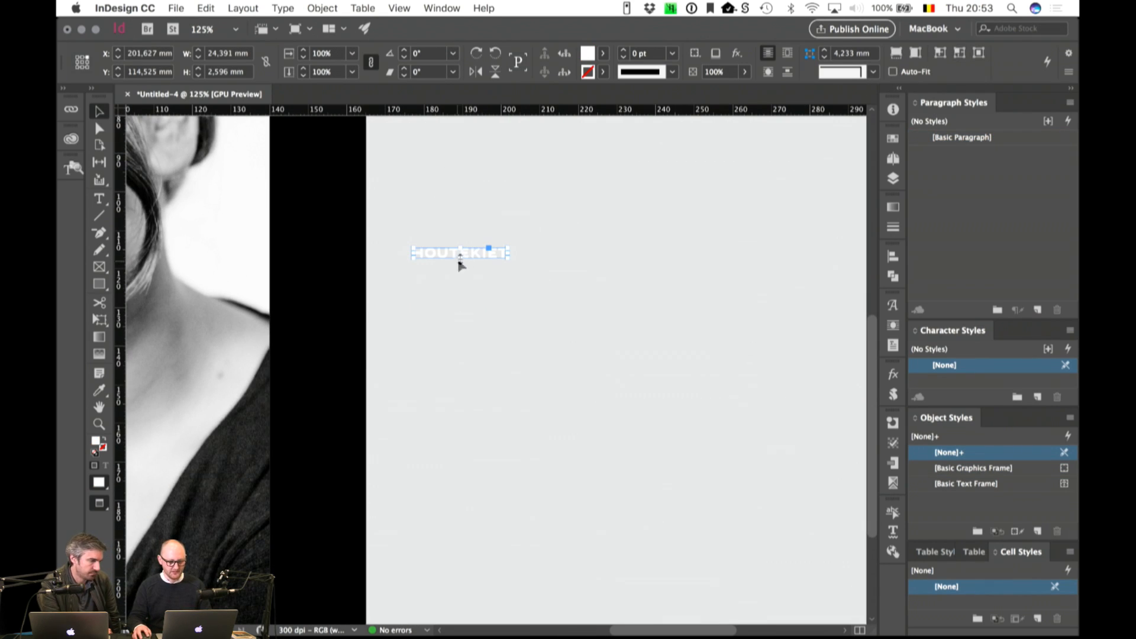
drag(464, 251, 672, 570)
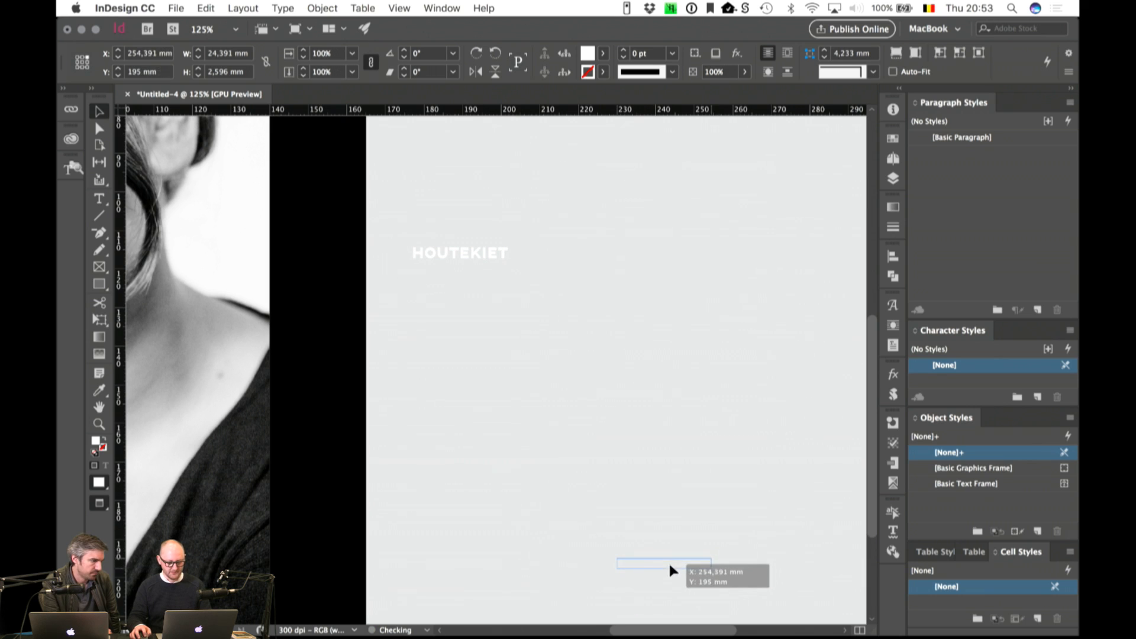
click(743, 464)
Step: Draw a text frame about 114 mm wide on the upper part of the front cover and enter the author's full name
key(super+minus)
mouse_move(781, 449)
mouse_down()
mouse_move(791, 312)
mouse_move(779, 451)
mouse_up()
click(794, 350)
key(t)
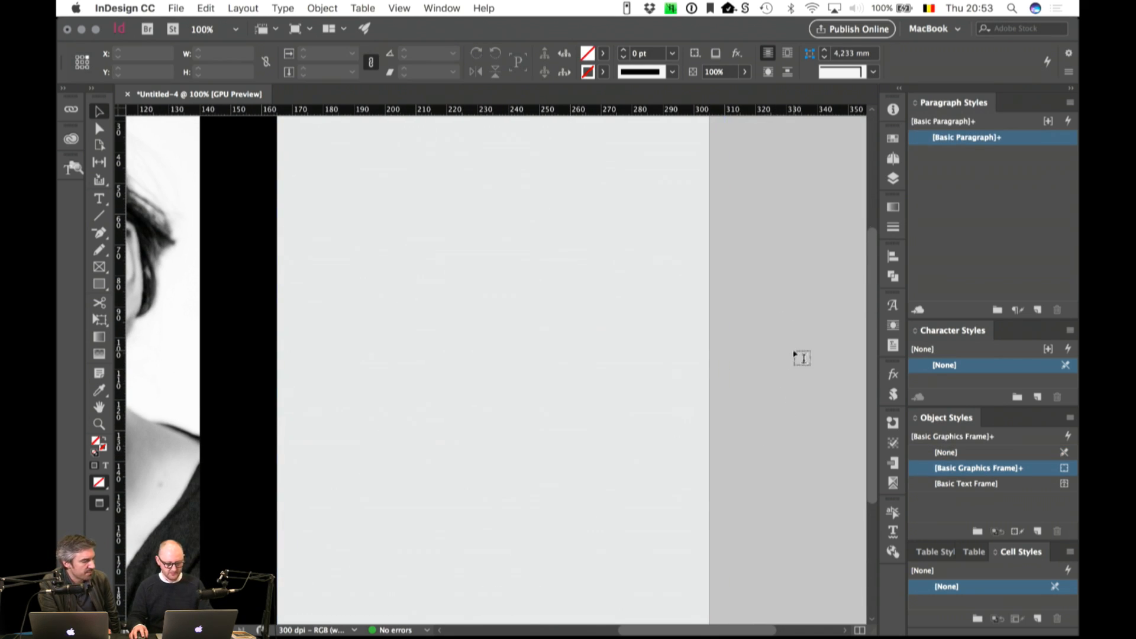
drag(357, 287, 705, 369)
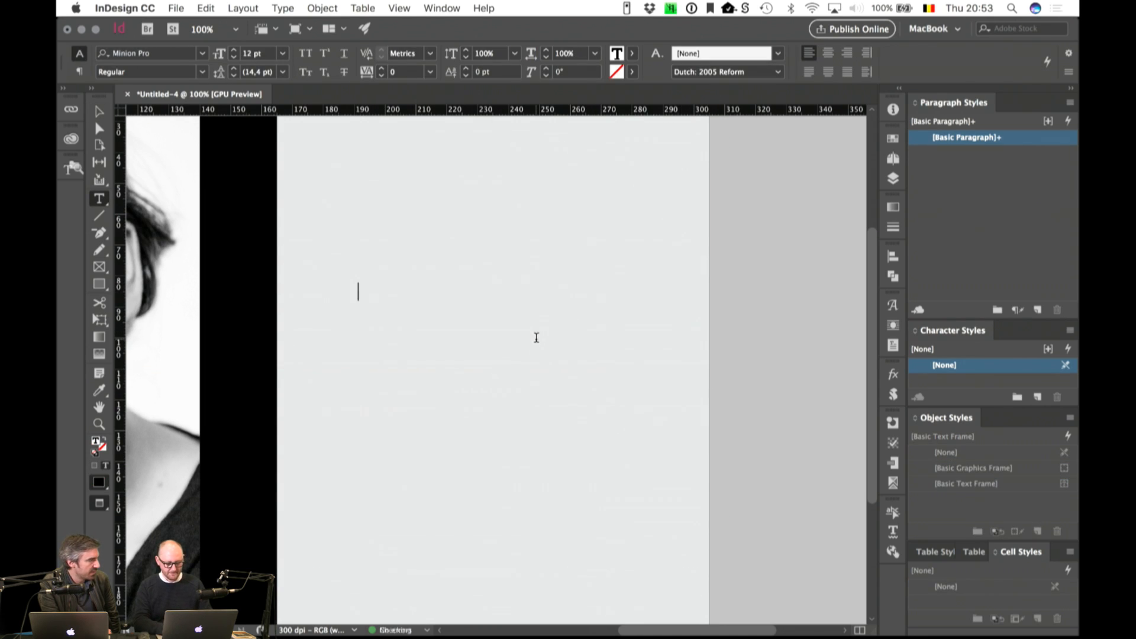
text(smans)
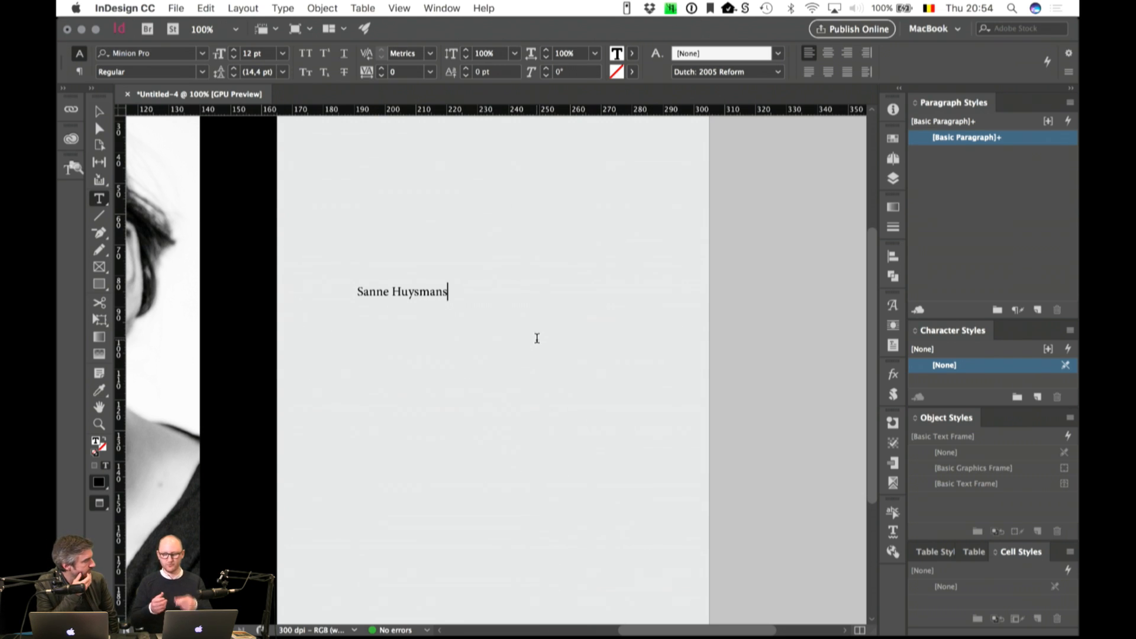
Step: Duplicate the author's text frame lower on the front cover and replace the copy's text with "Rafelen"
click(97, 112)
click(797, 386)
drag(449, 294, 316, 459)
double_click(444, 452)
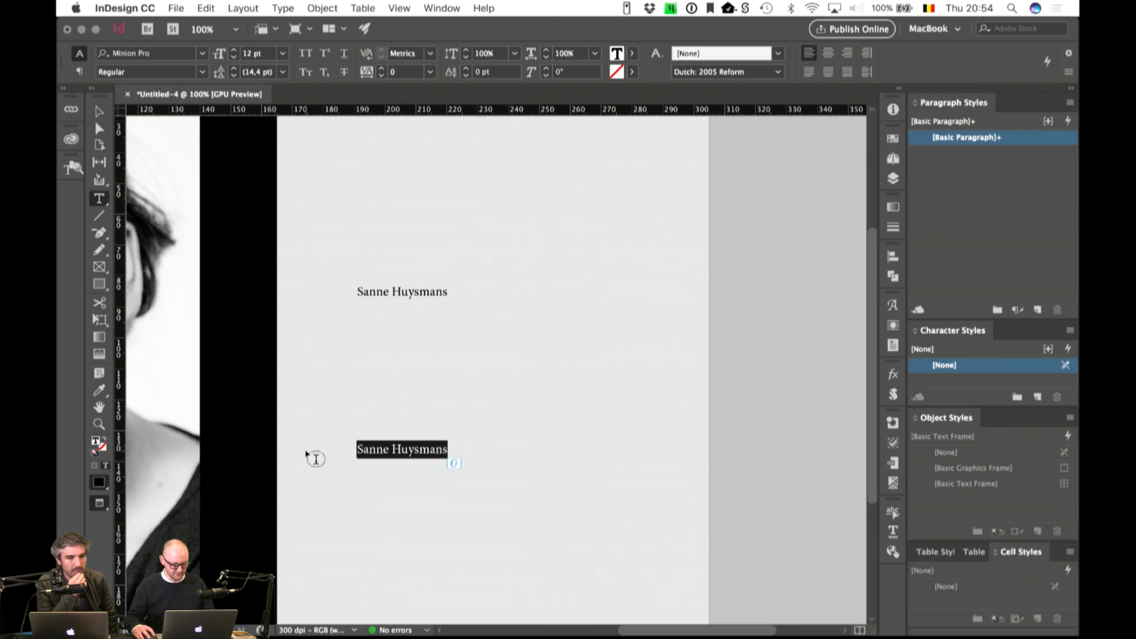
text(Rafelen)
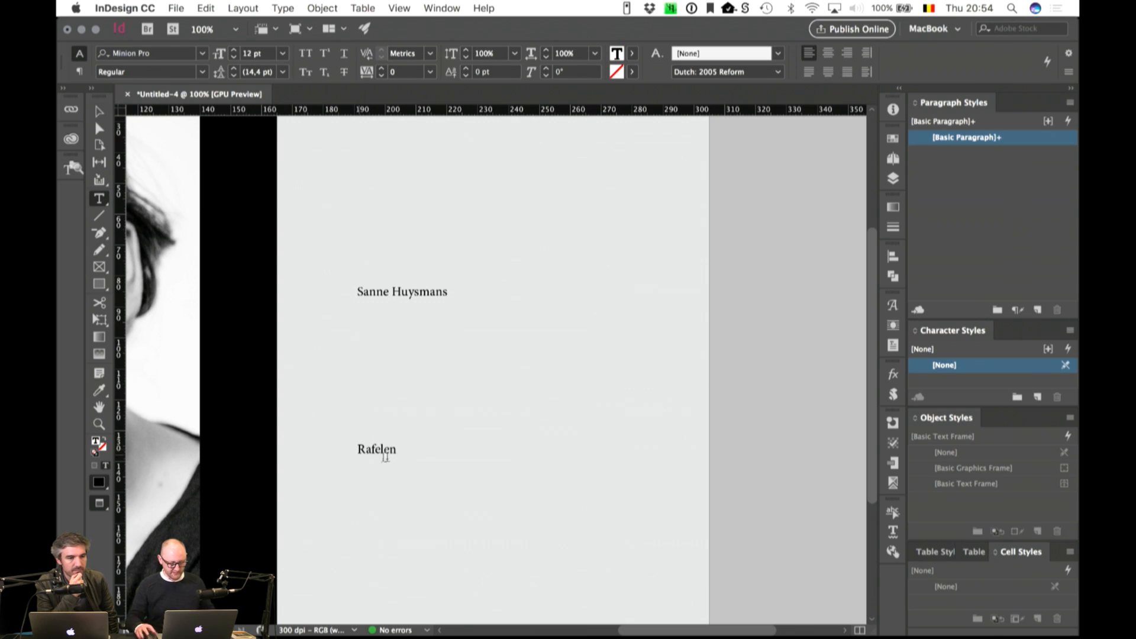
Step: Set the font size of the title "Rafelen" to 70 pt
drag(424, 448, 267, 445)
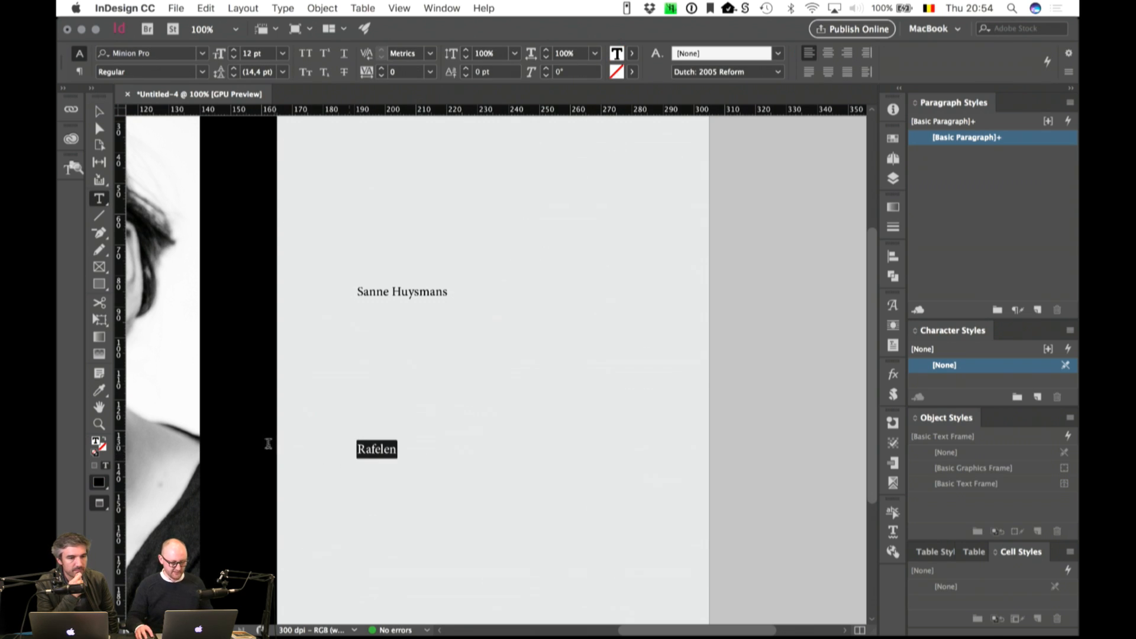
click(259, 54)
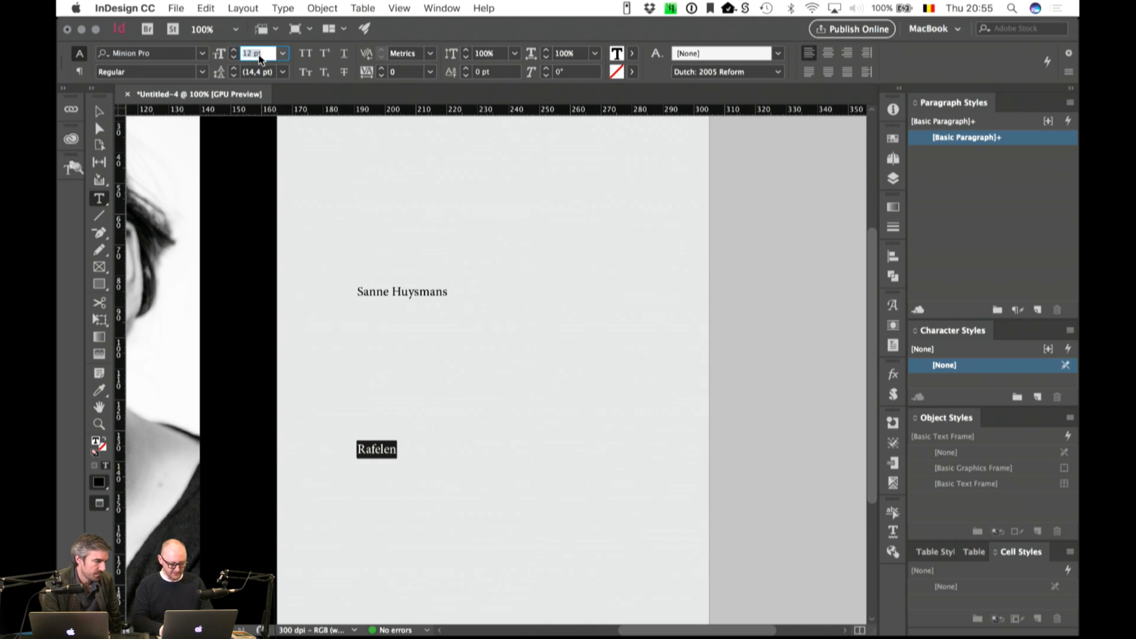
text(48)
key(Return)
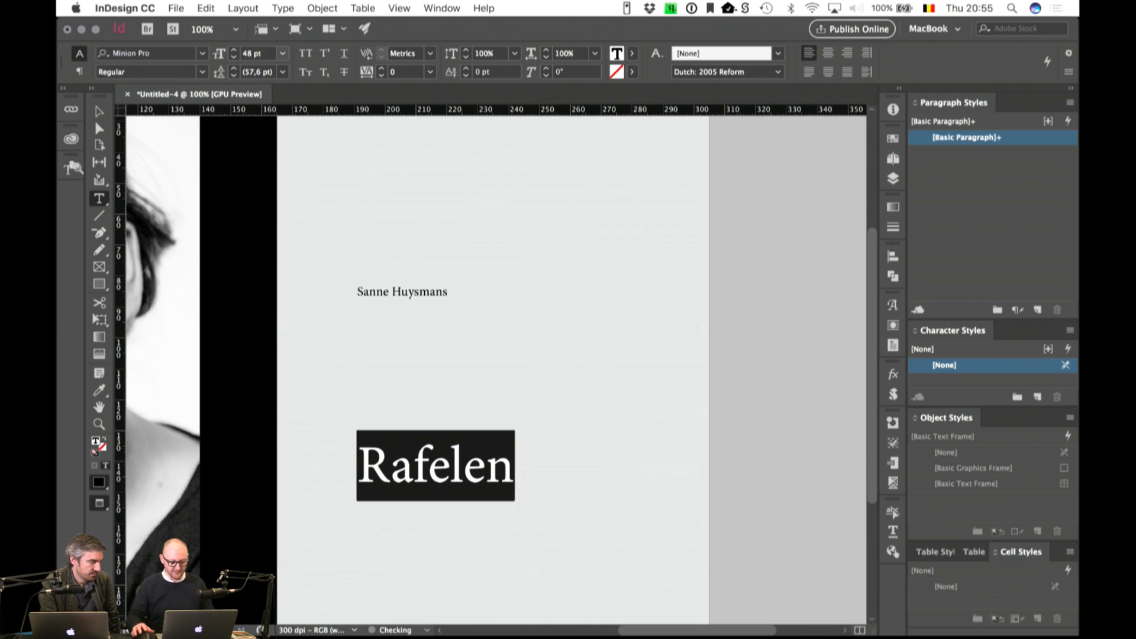
click(268, 53)
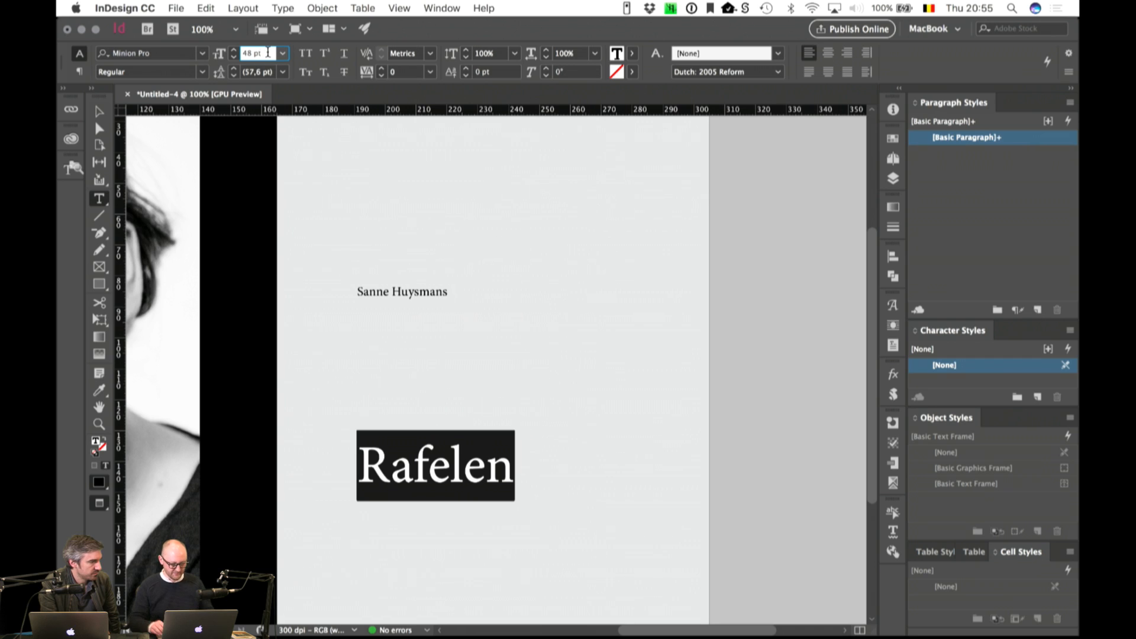
text(70)
key(Return)
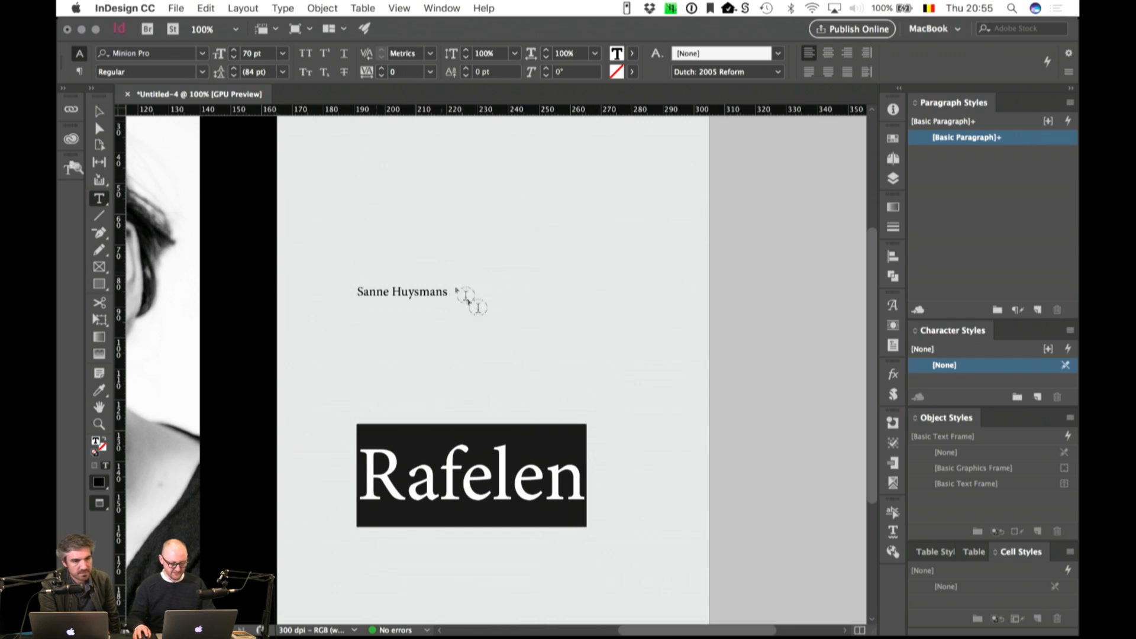
Step: Extend the "Rafelen" text frame to the spine edge so it spans the front cover's full width
click(99, 110)
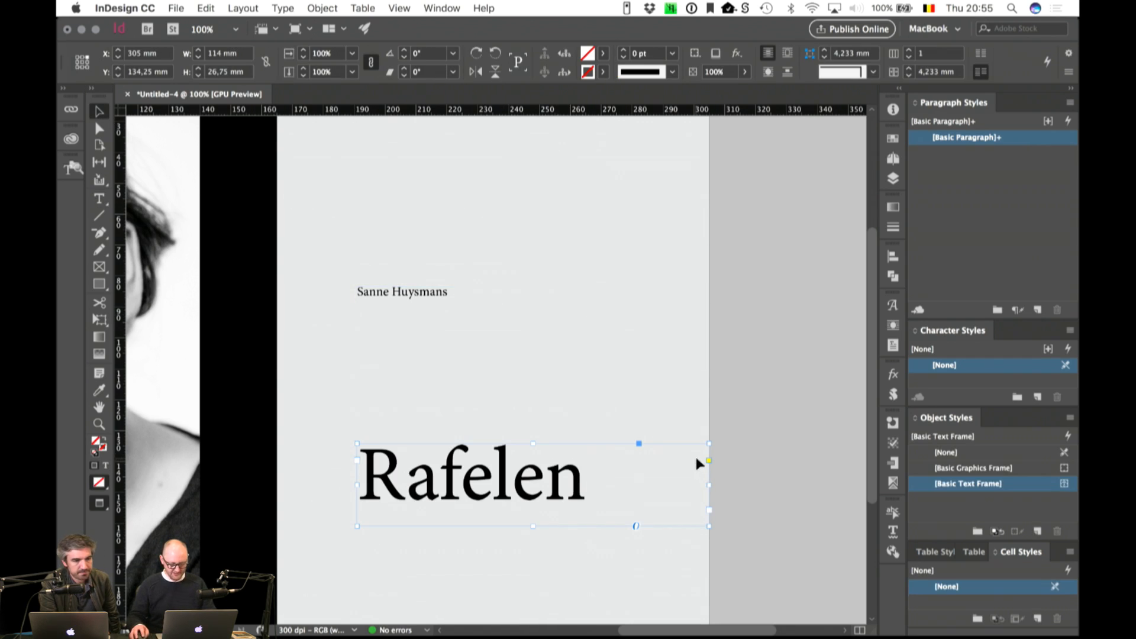
key(super+equal)
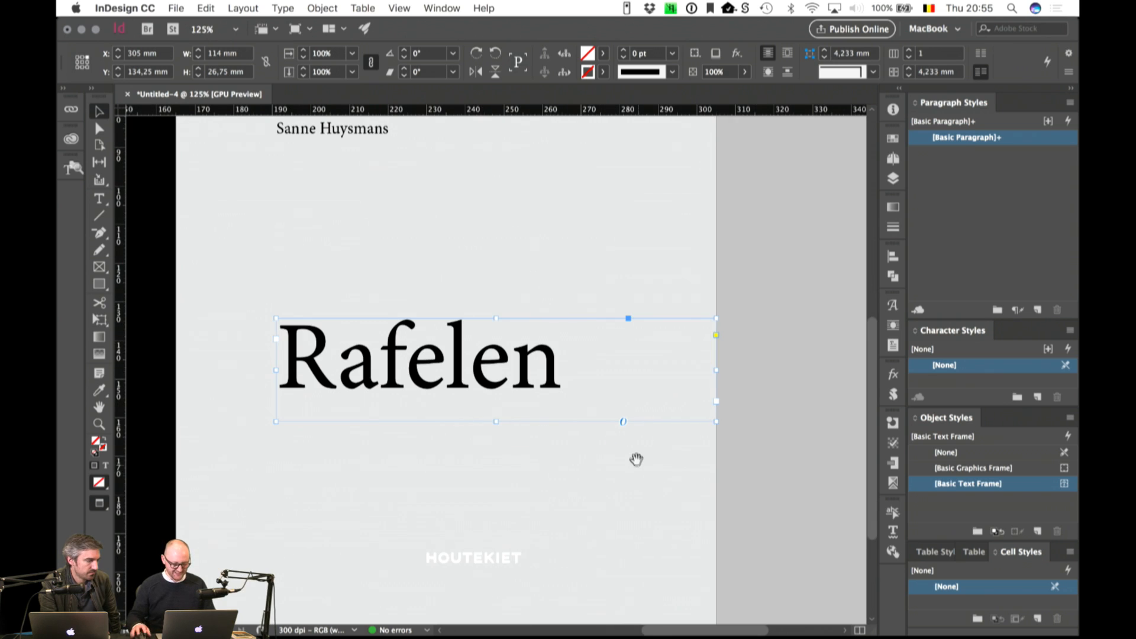
drag(633, 460, 713, 421)
drag(354, 333, 263, 333)
Step: Centre-align the "Rafelen" title within its frame and move the frame slightly lower on the front cover
double_click(447, 321)
key(super+a)
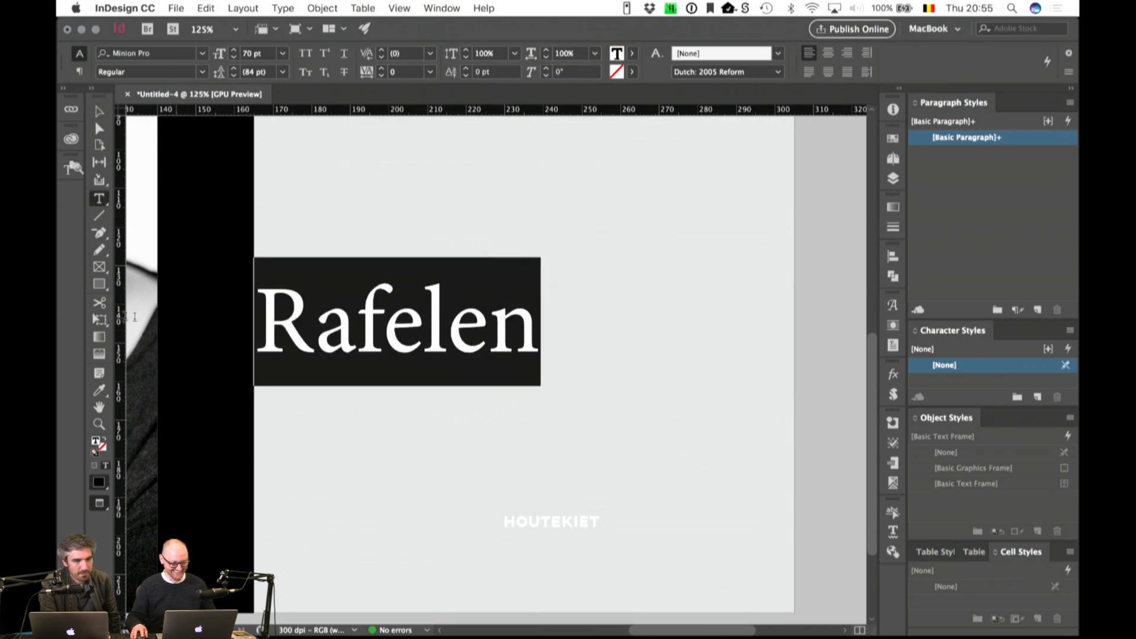
scroll(562, 384, left, 1)
click(828, 53)
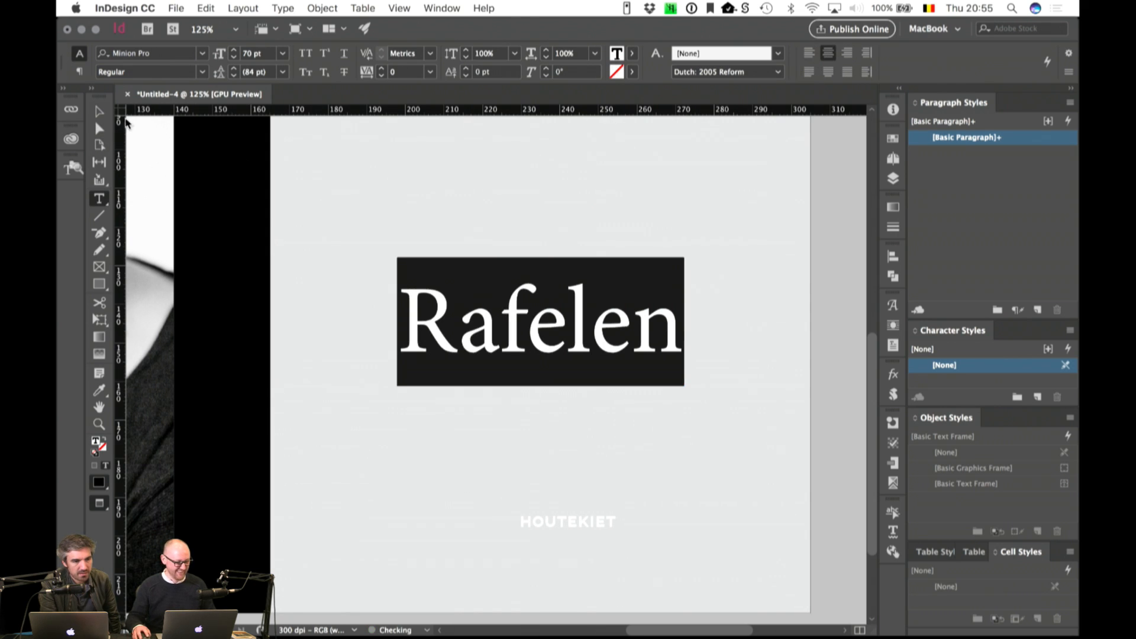
click(99, 111)
click(839, 469)
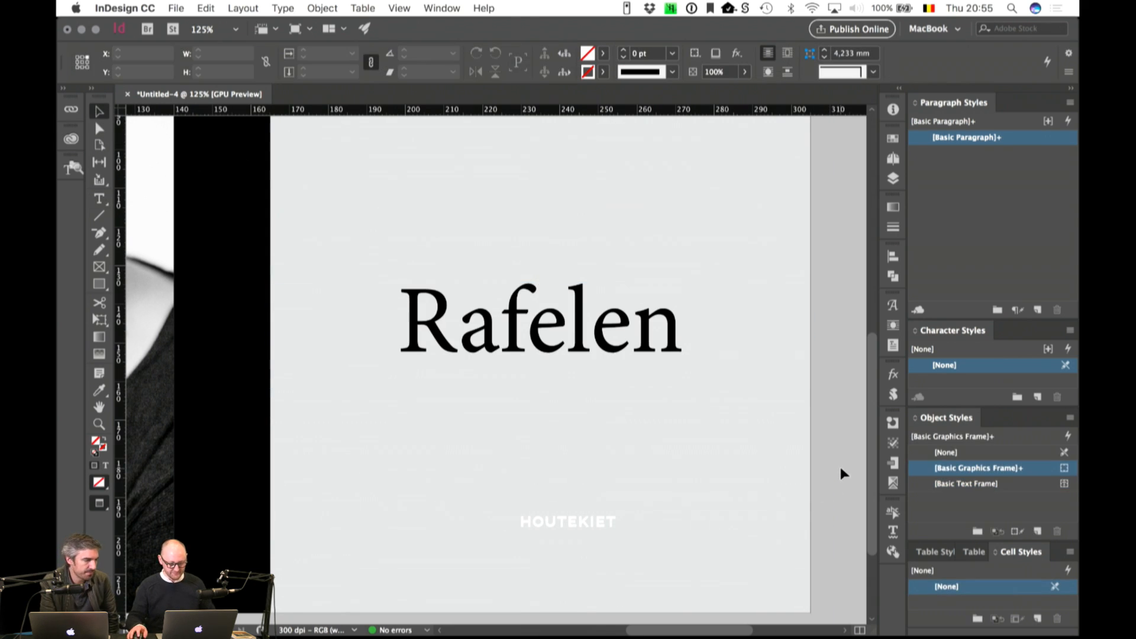
key(super+minus)
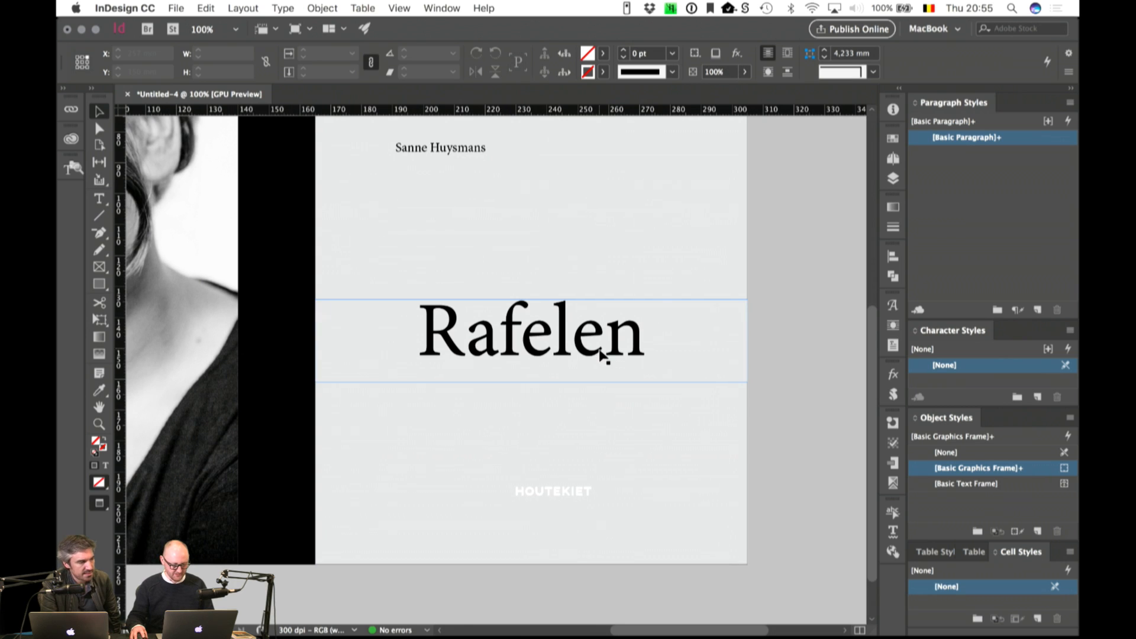
drag(603, 360, 603, 385)
Step: Centre the HOUTEKIET logo horizontally on the front cover using Align to Page
click(583, 507)
click(571, 491)
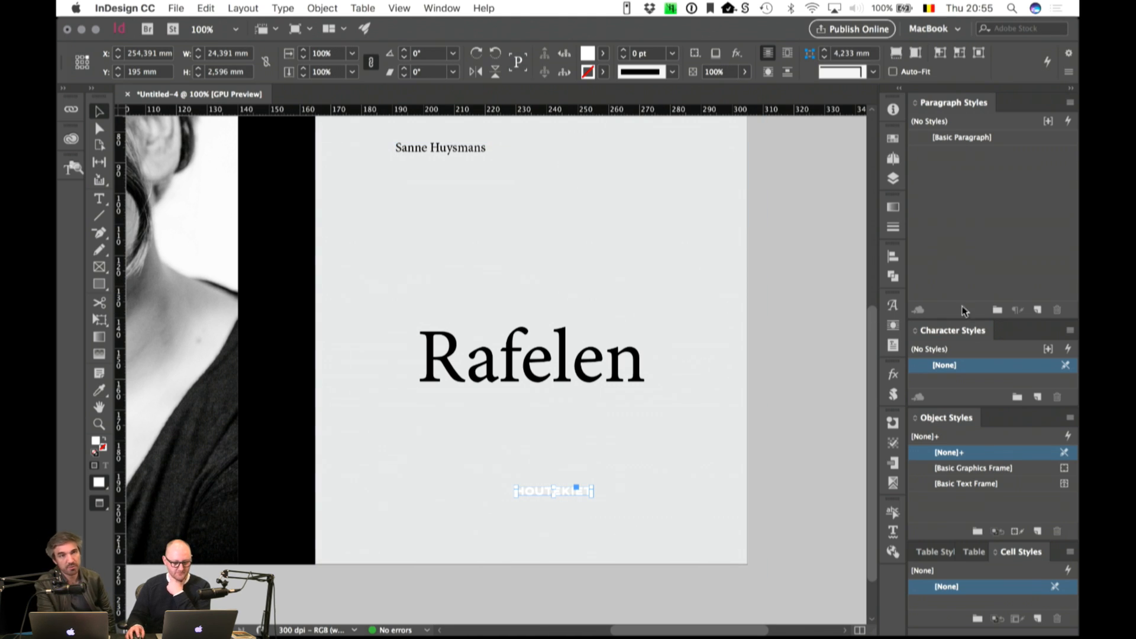
click(893, 257)
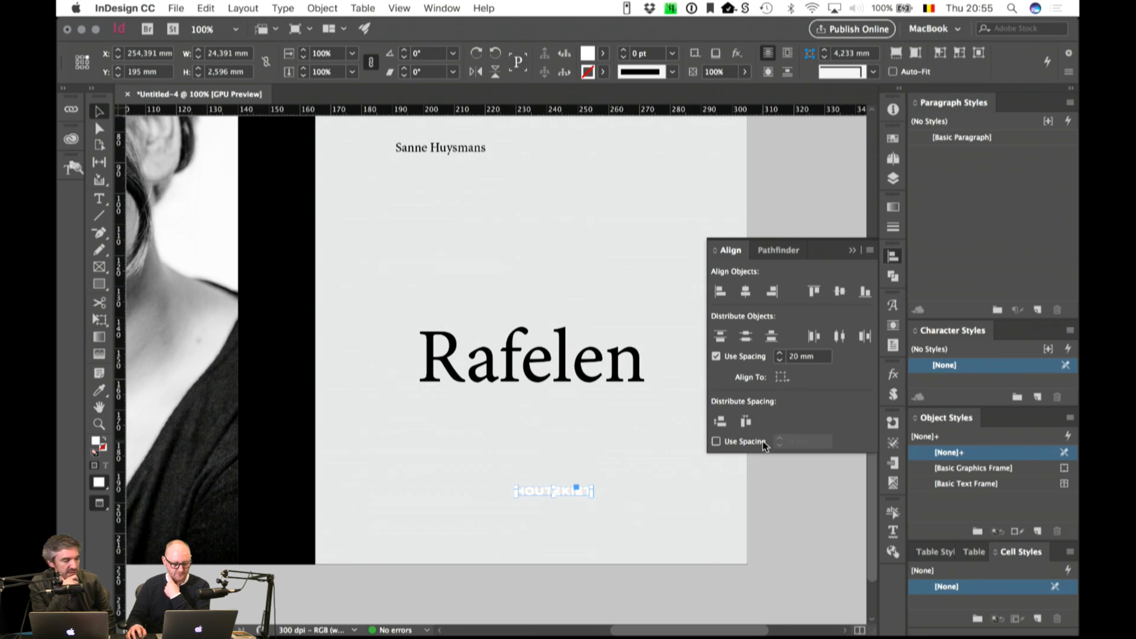
click(787, 378)
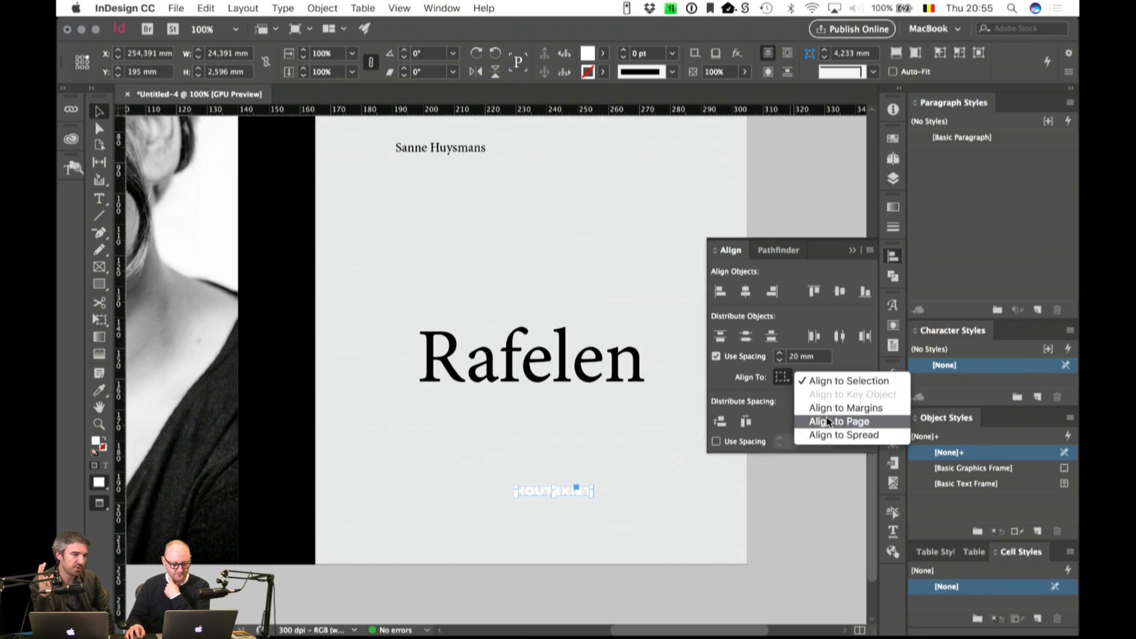
click(807, 421)
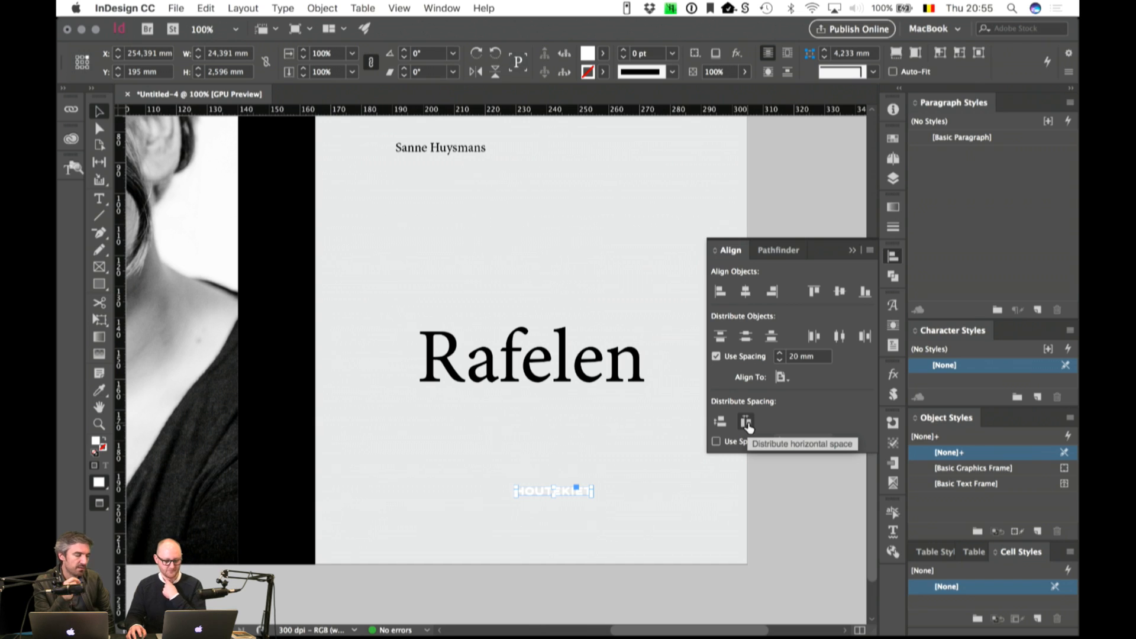
click(745, 291)
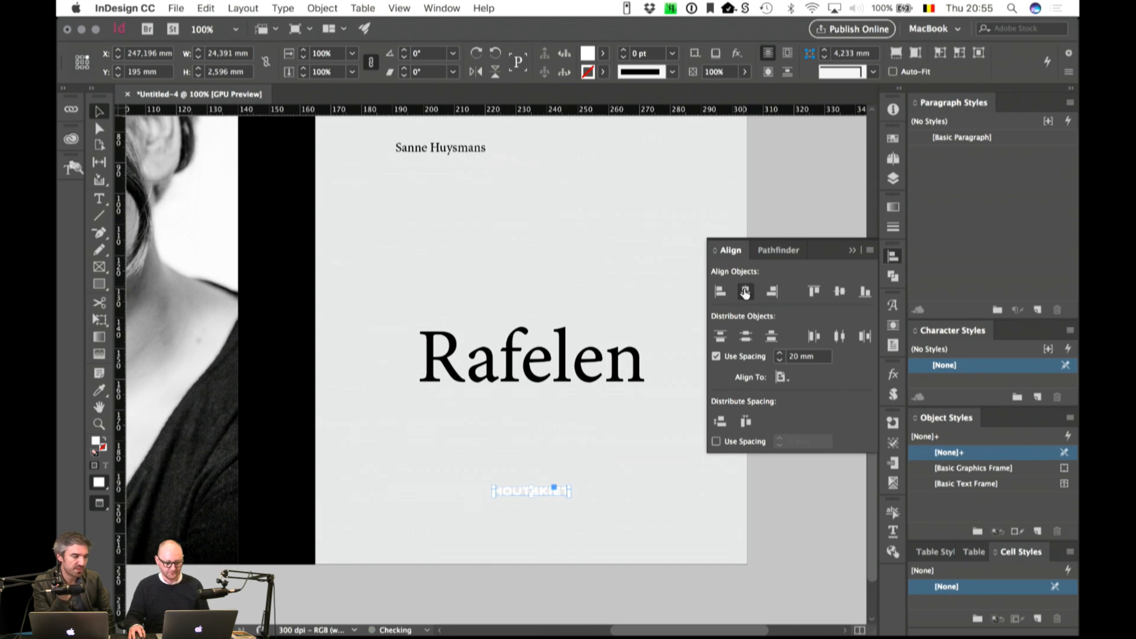
click(852, 250)
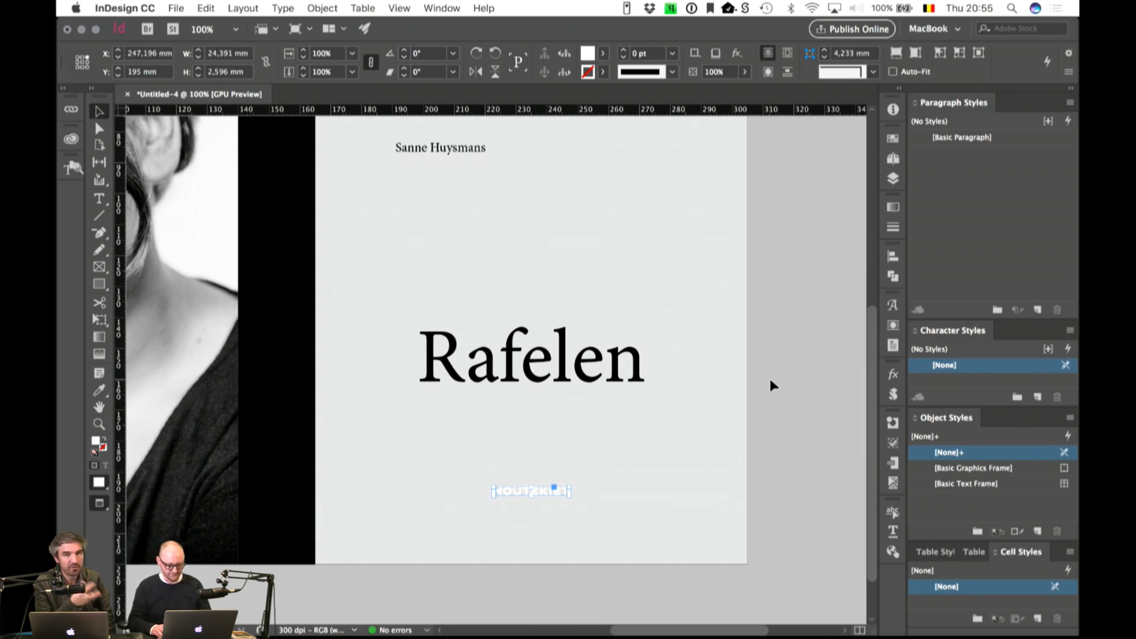
Step: Nudge the HOUTEKIET logo down towards the front cover's lower edge, to about Y 206 mm
key(shift+Down)
key(shift+Down)
key(shift+Down)
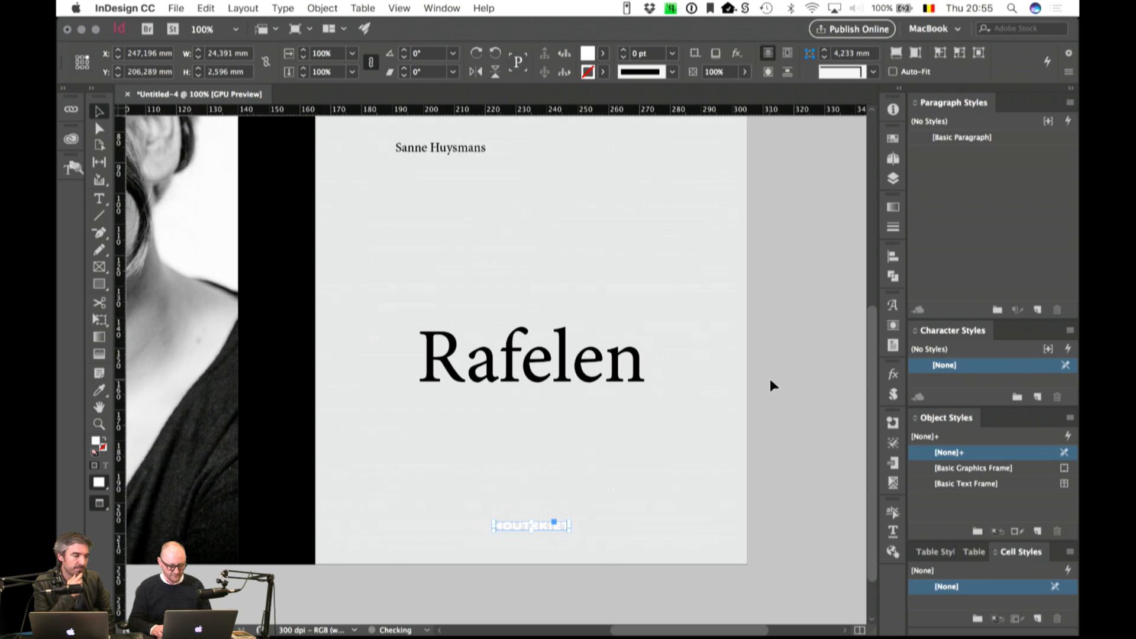
click(770, 381)
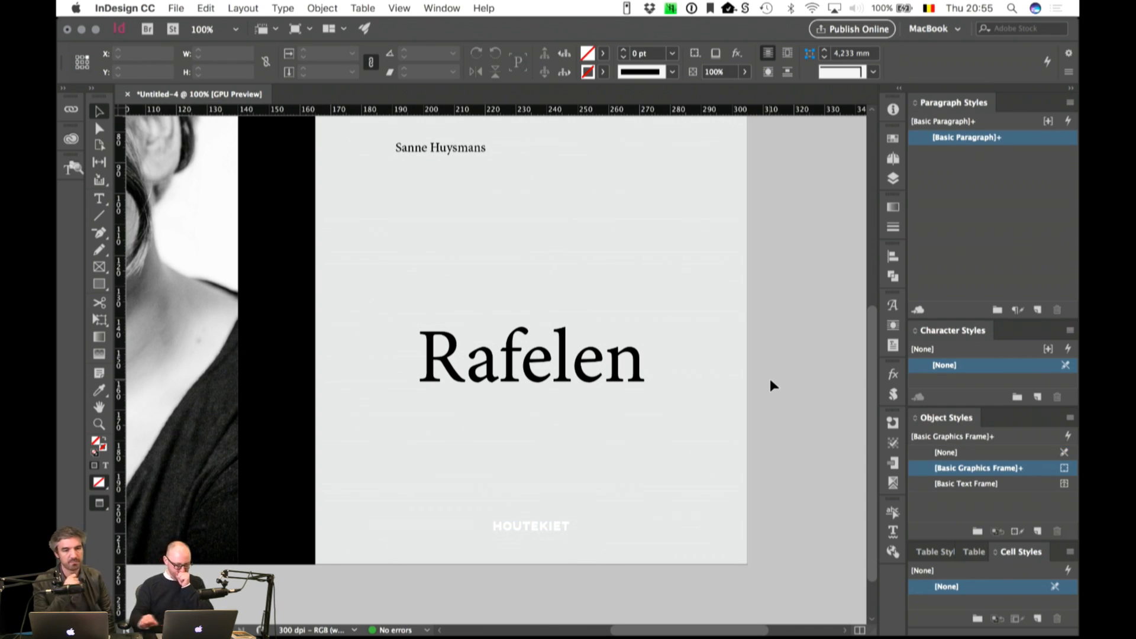
Step: Move the author's text frame down against the spine edge and enlarge it to 140 mm wide, spanning the front cover
key(super+minus)
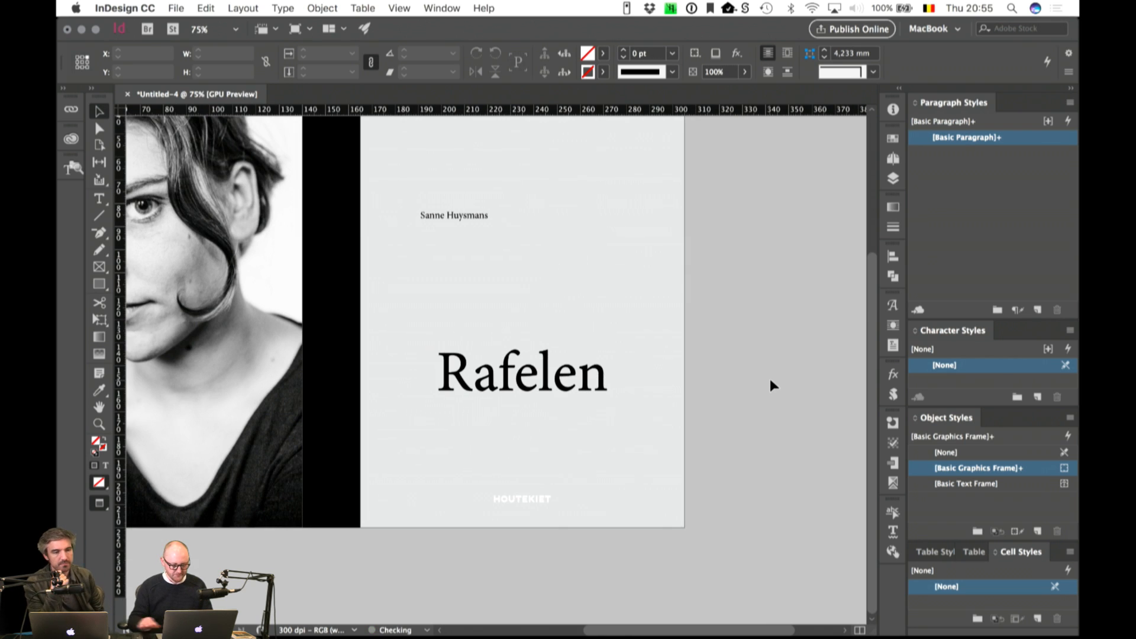
drag(705, 357, 724, 388)
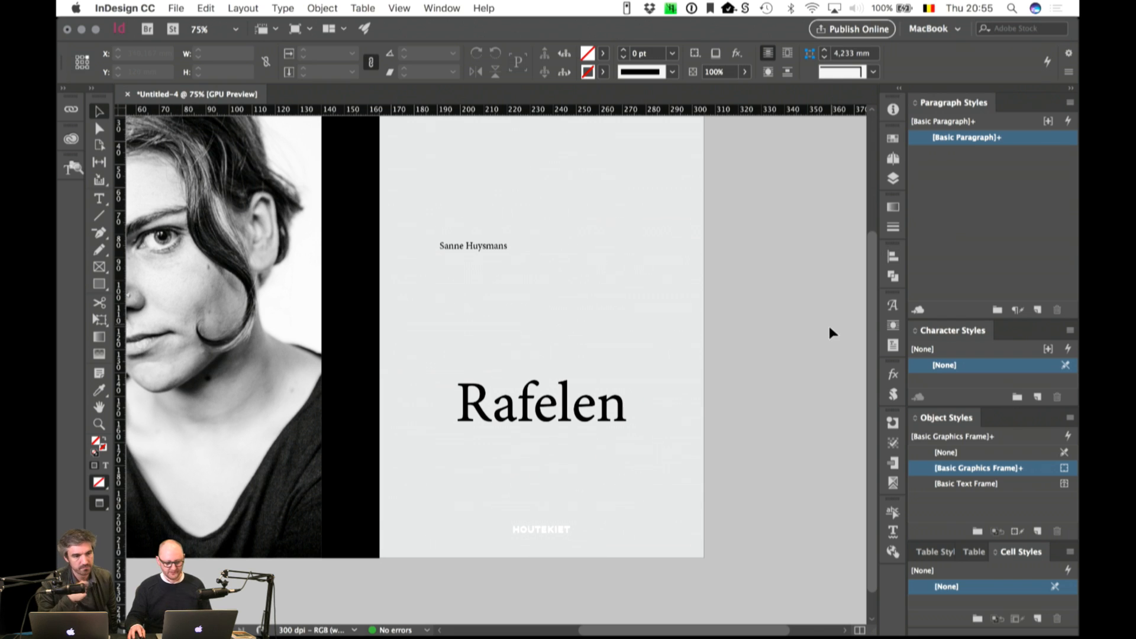
drag(462, 254, 406, 291)
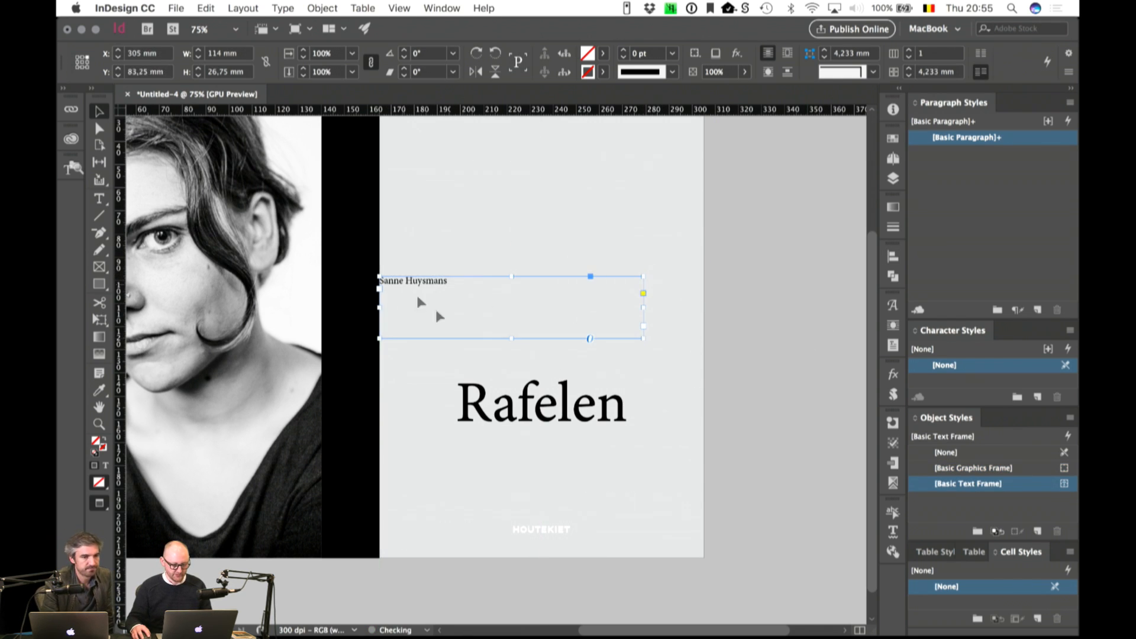
drag(645, 340, 700, 360)
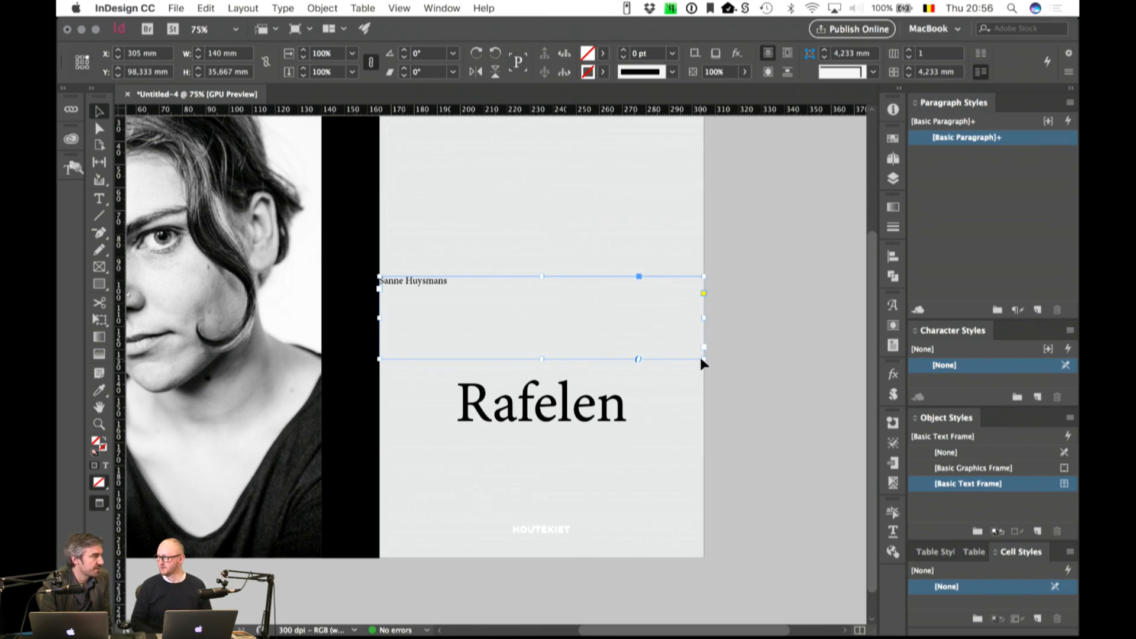
click(71, 167)
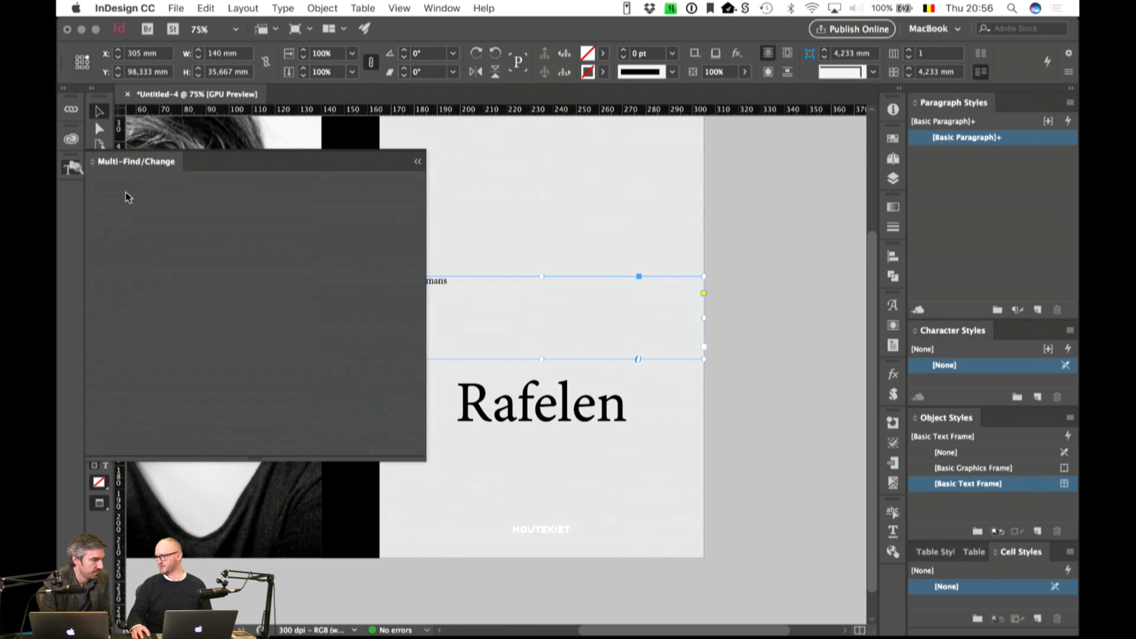
click(176, 198)
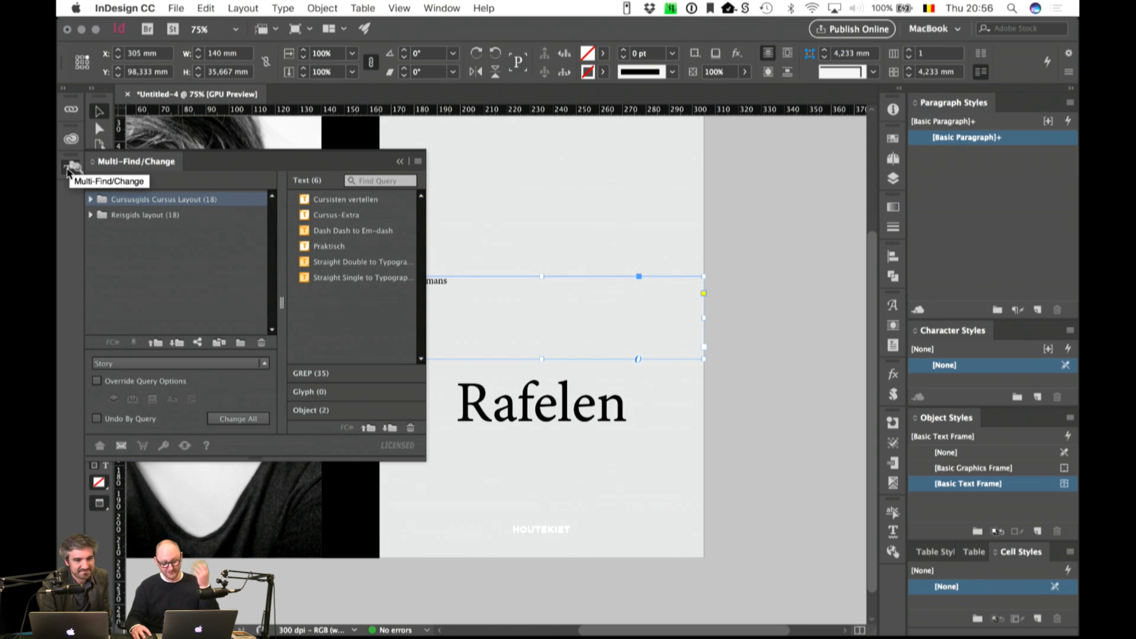
click(311, 256)
click(74, 169)
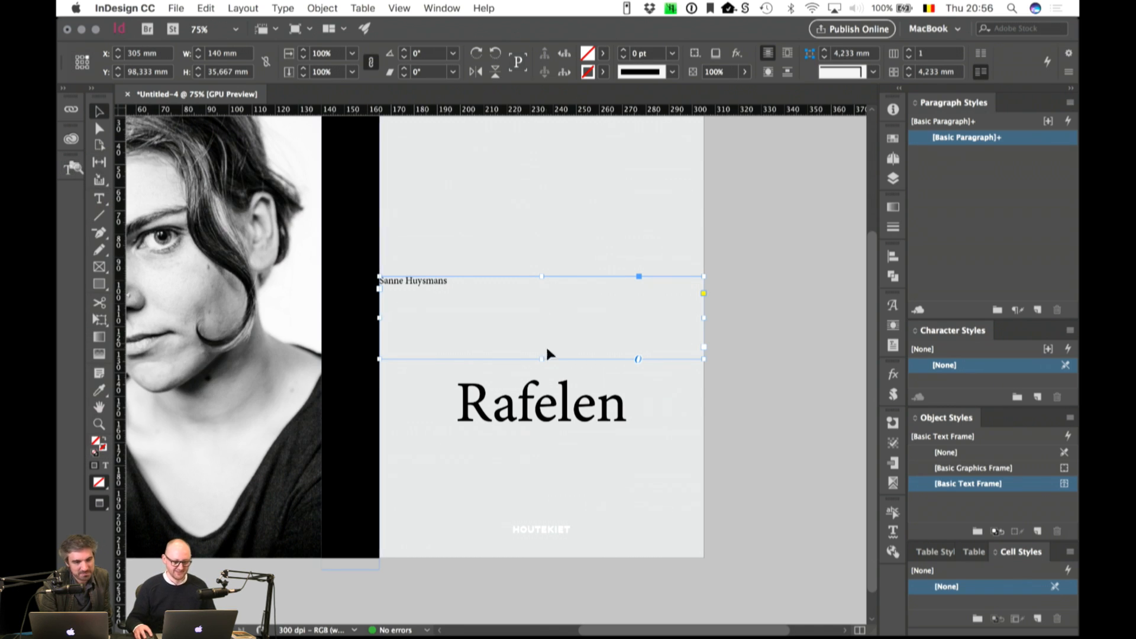
Step: Centre-align the author's name within its text frame above the title
double_click(457, 279)
drag(472, 284, 269, 289)
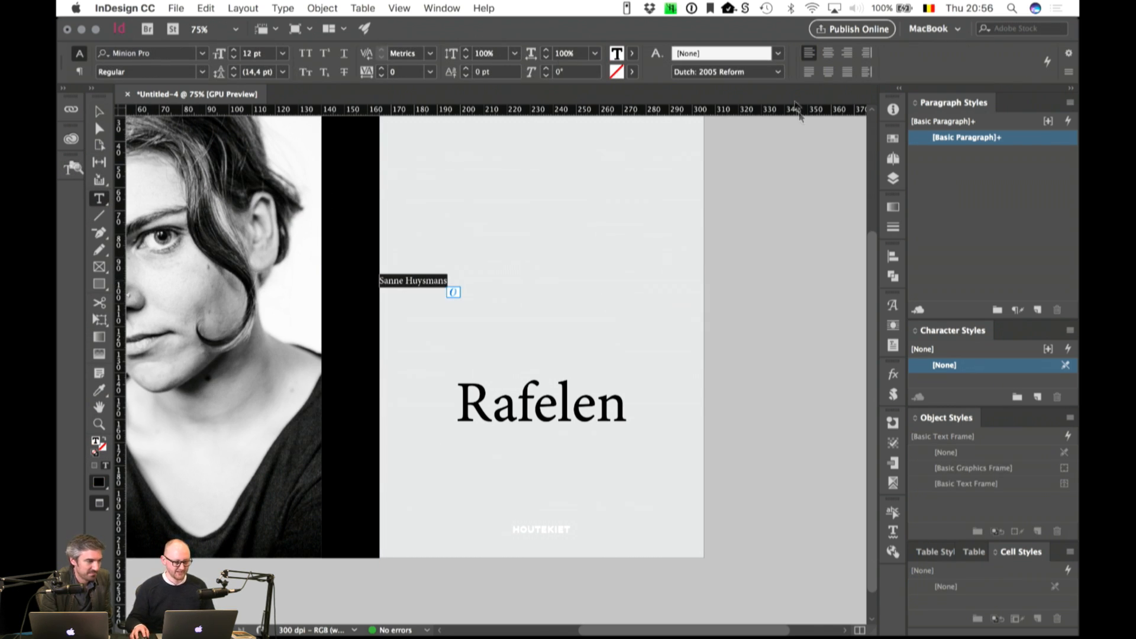
click(828, 52)
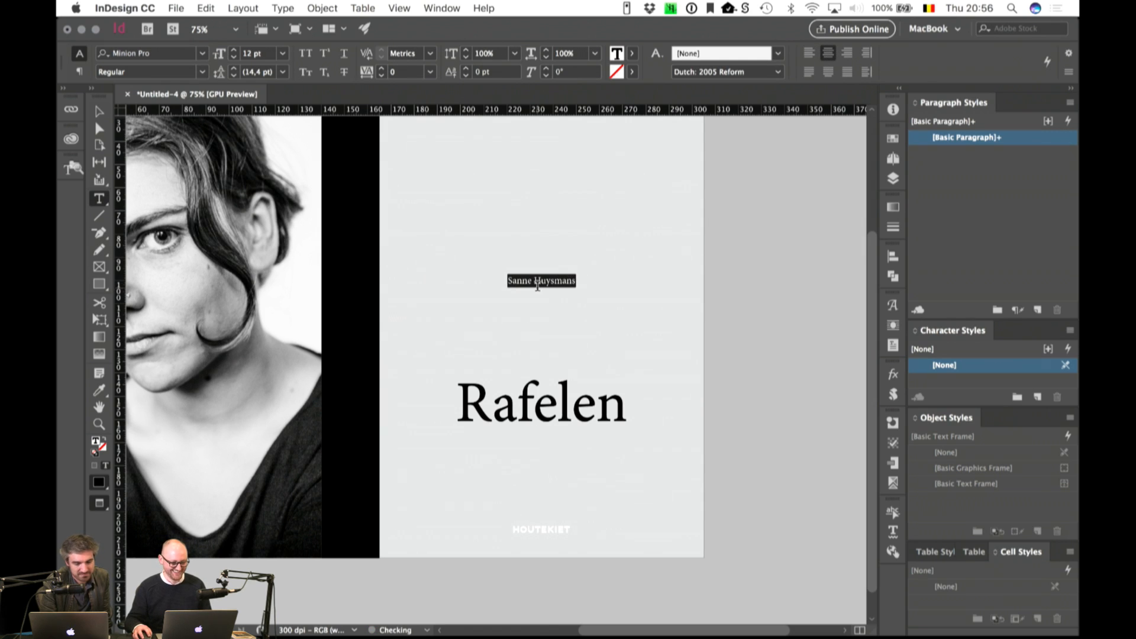
Step: Break the author's name onto two lines within its paragraph and set its font size to 40 pt
click(534, 281)
key(shift+Return)
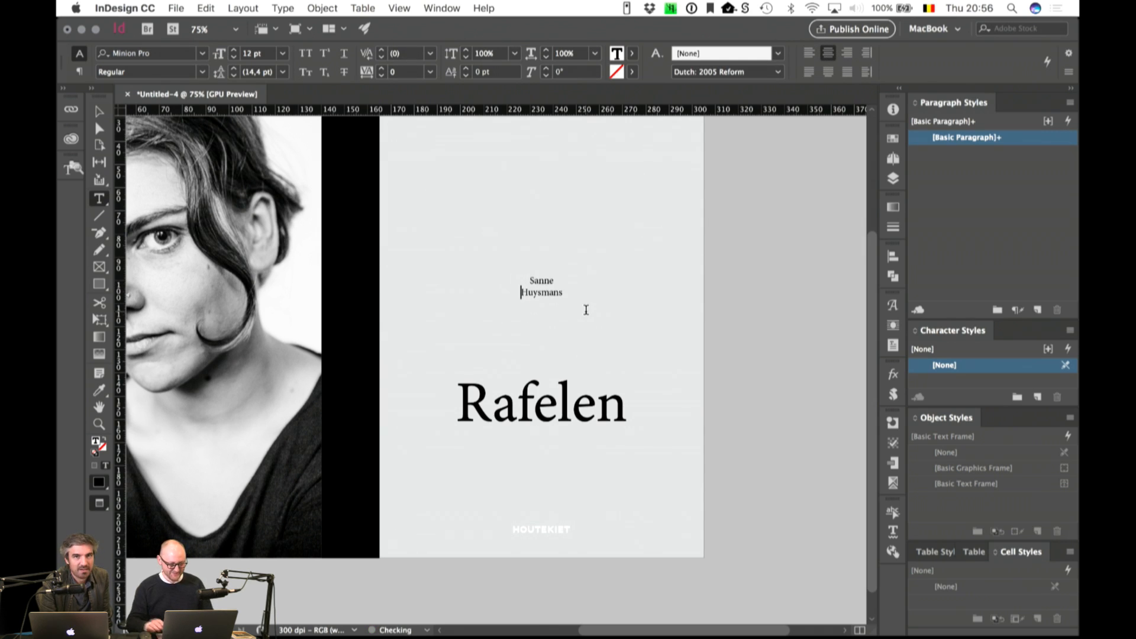
drag(583, 309, 471, 284)
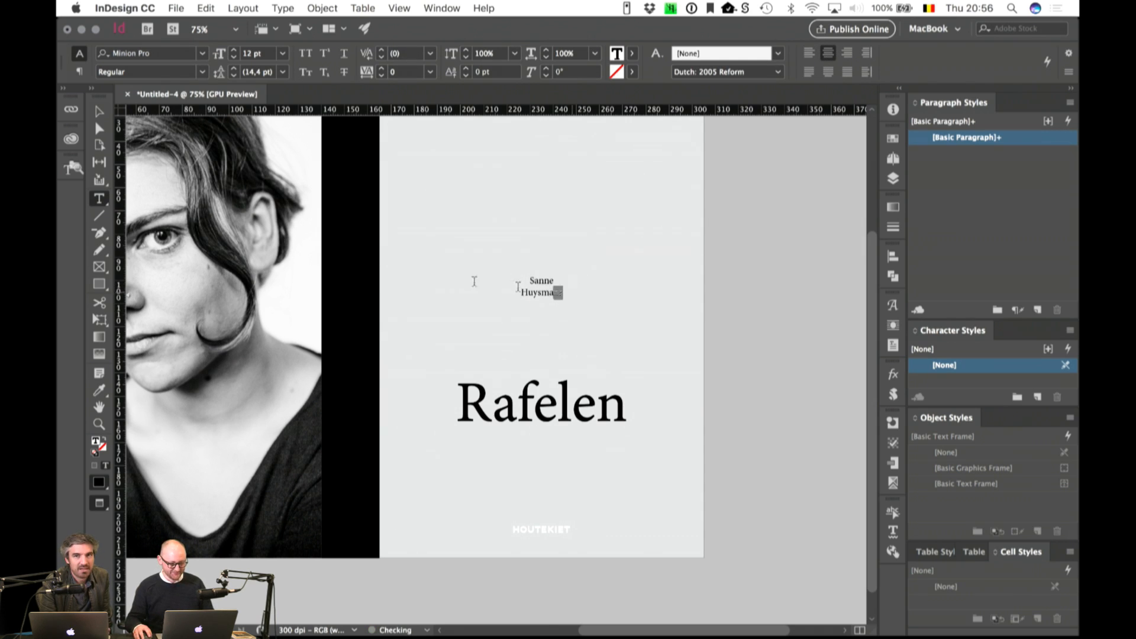
triple_click(267, 53)
text(40)
key(Return)
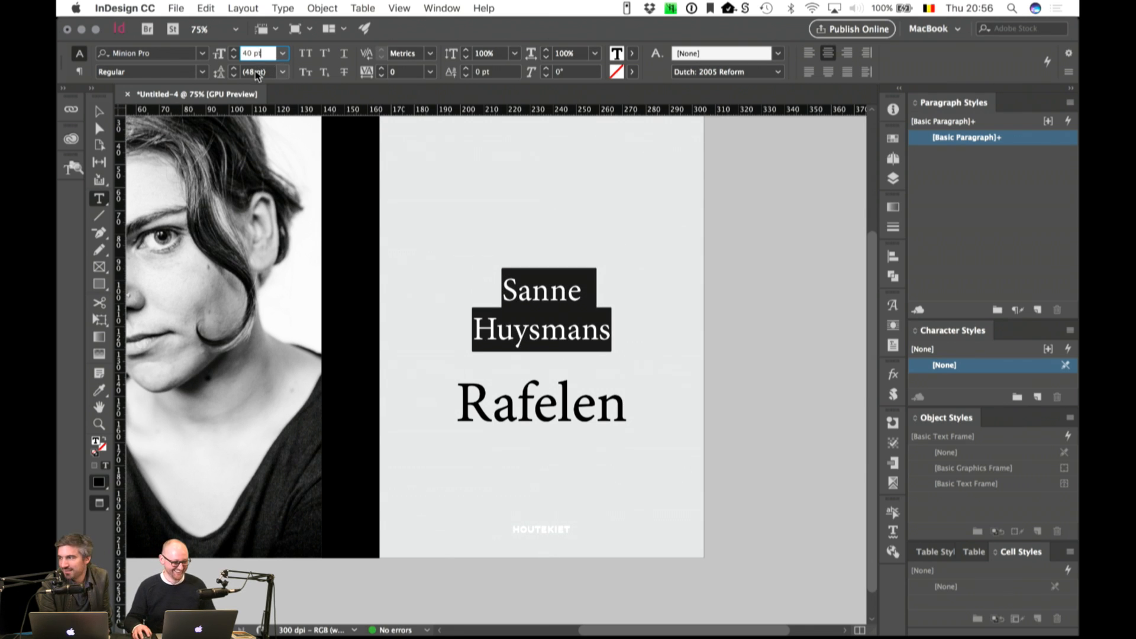
Step: Set the leading of the two-line author's name to 38 pt and deselect its frame
triple_click(257, 72)
text(40)
key(Return)
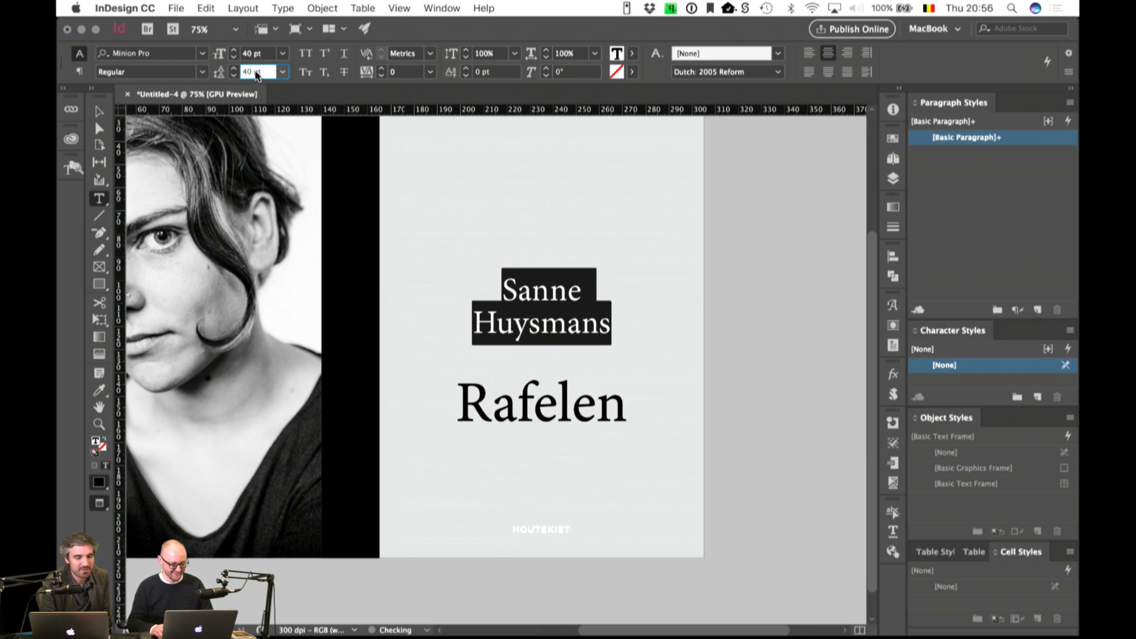
key(Down)
key(Down)
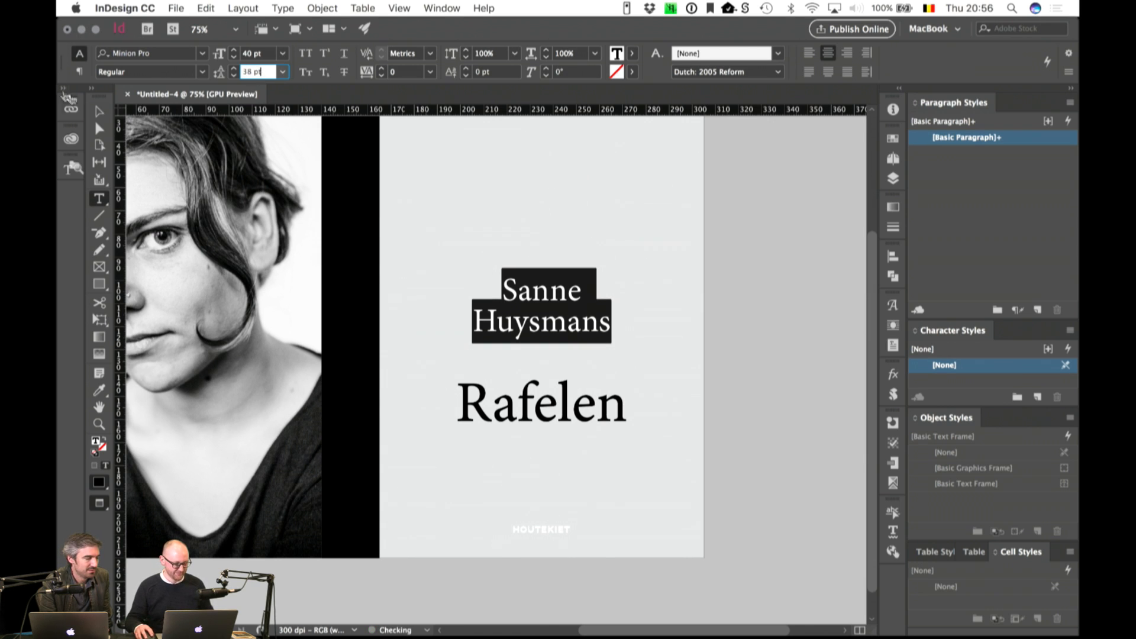
click(106, 114)
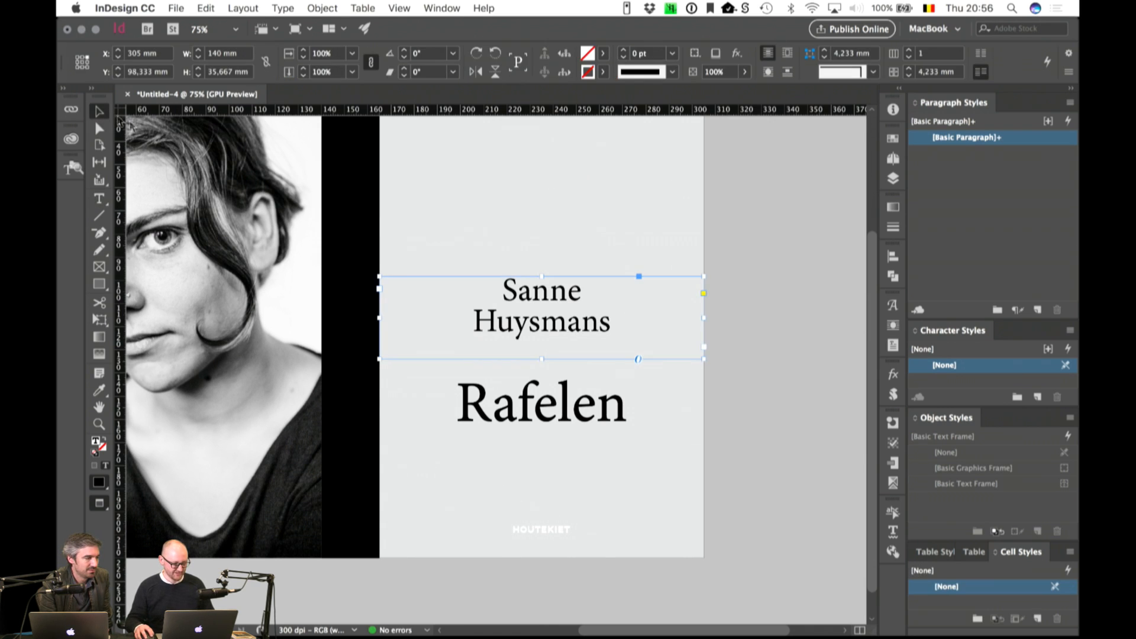
click(735, 373)
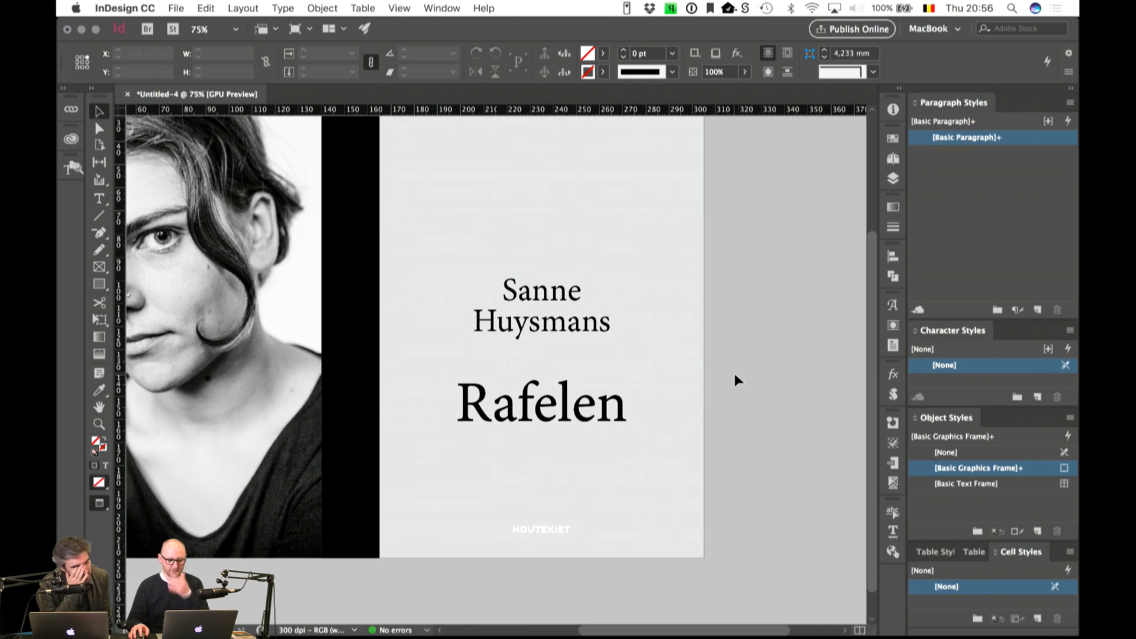
Step: Extend the title's text frame slightly downwards and set the "Rafelen" text to 80 pt
click(567, 413)
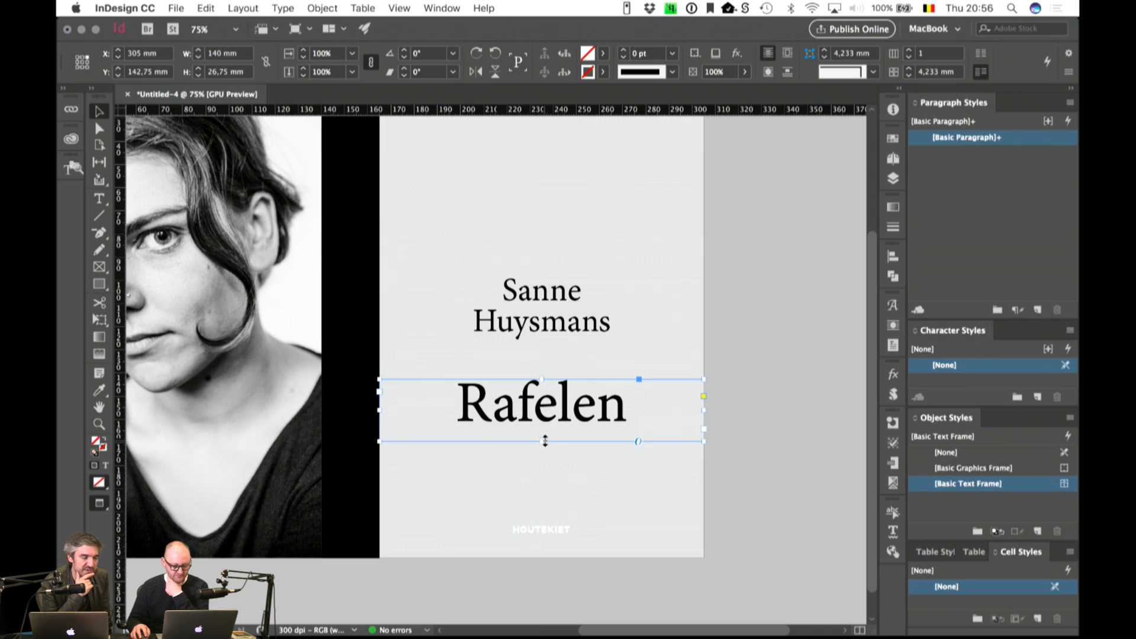
drag(542, 441, 541, 457)
double_click(627, 420)
drag(627, 420, 378, 402)
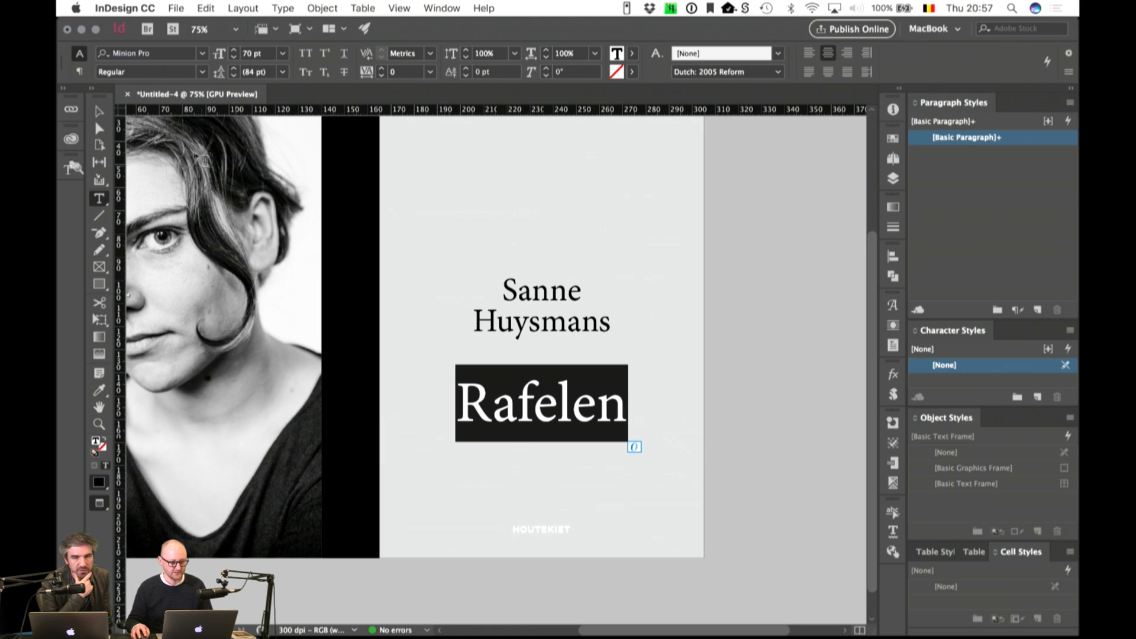
click(261, 53)
text(80)
key(Return)
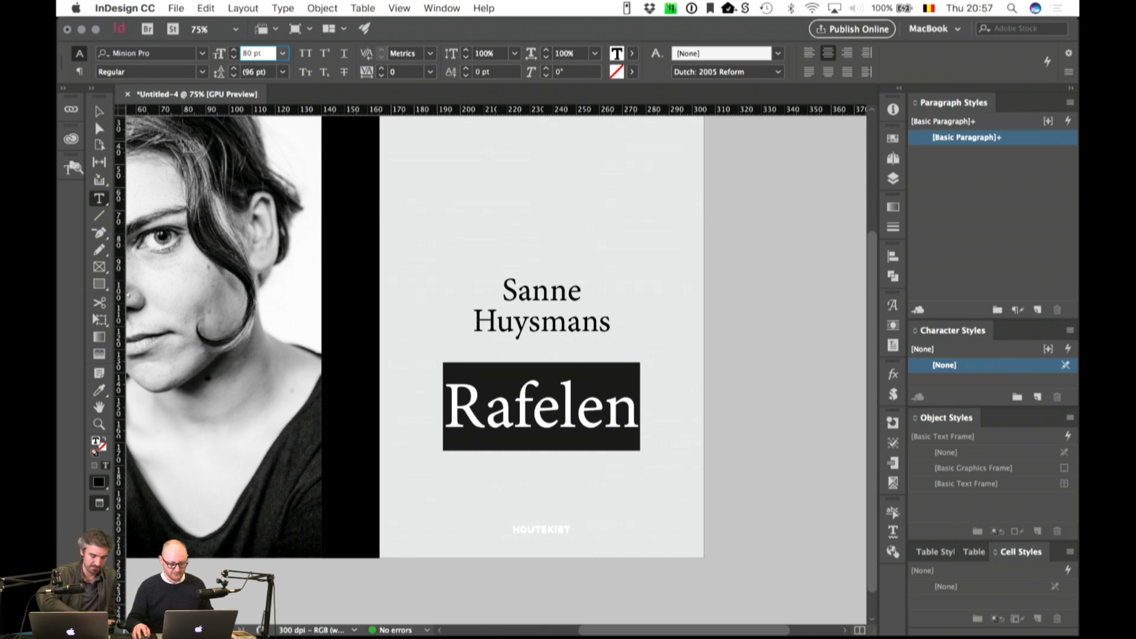
click(99, 112)
click(766, 438)
Step: Nudge the "Rafelen" title frame up closer to the author's name and deselect it
click(640, 435)
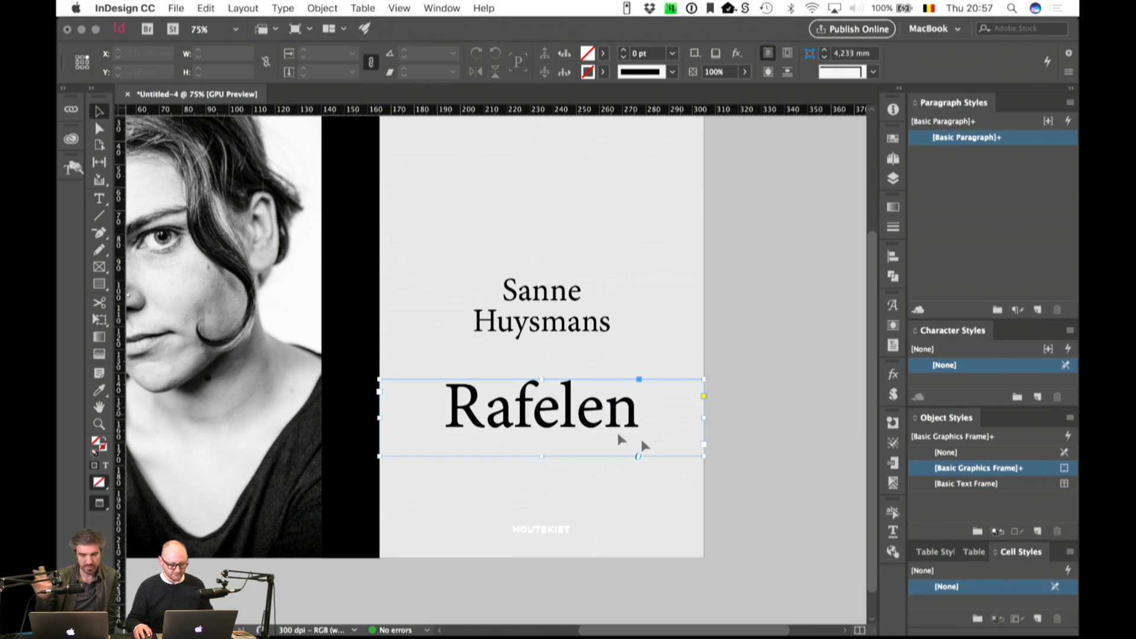
key(shift+Up)
click(777, 472)
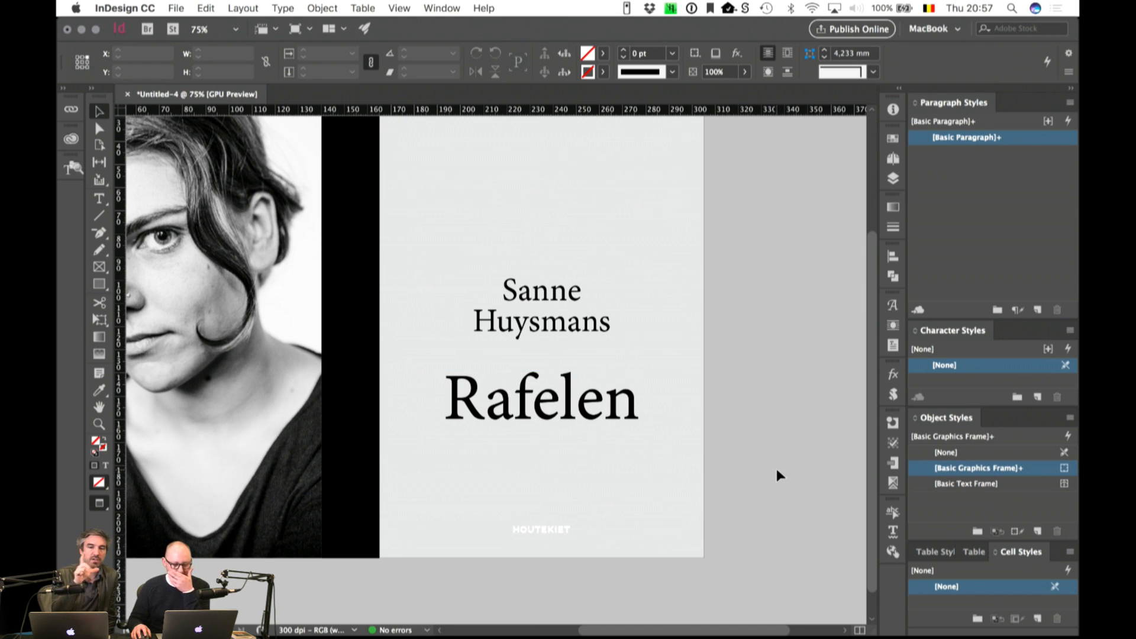
scroll(777, 471, up, 2)
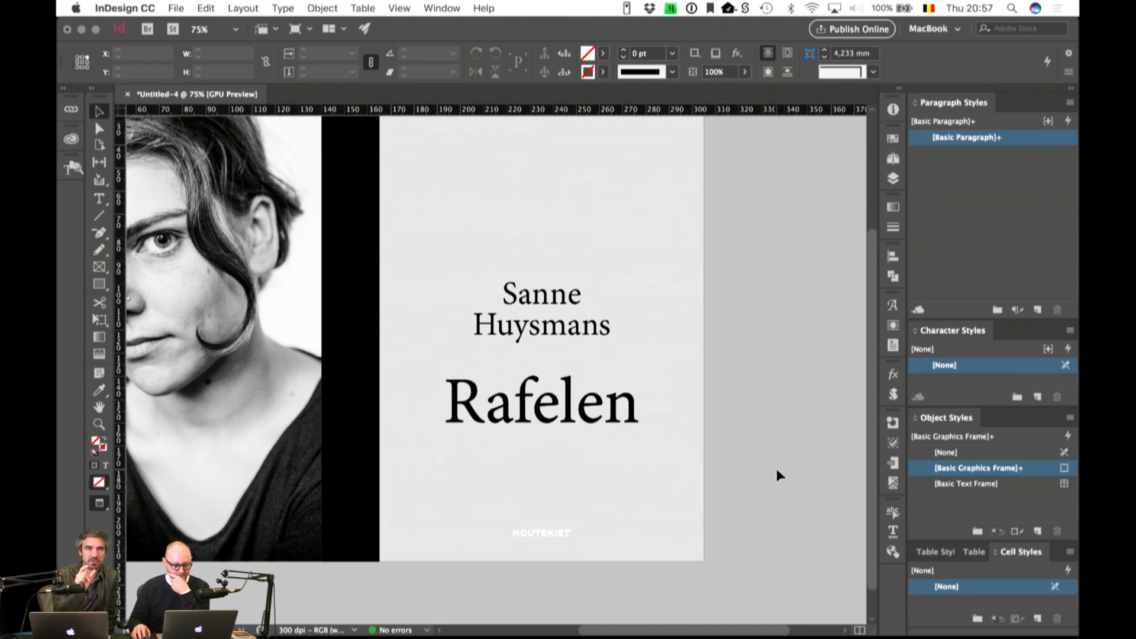
scroll(777, 474, up, 1)
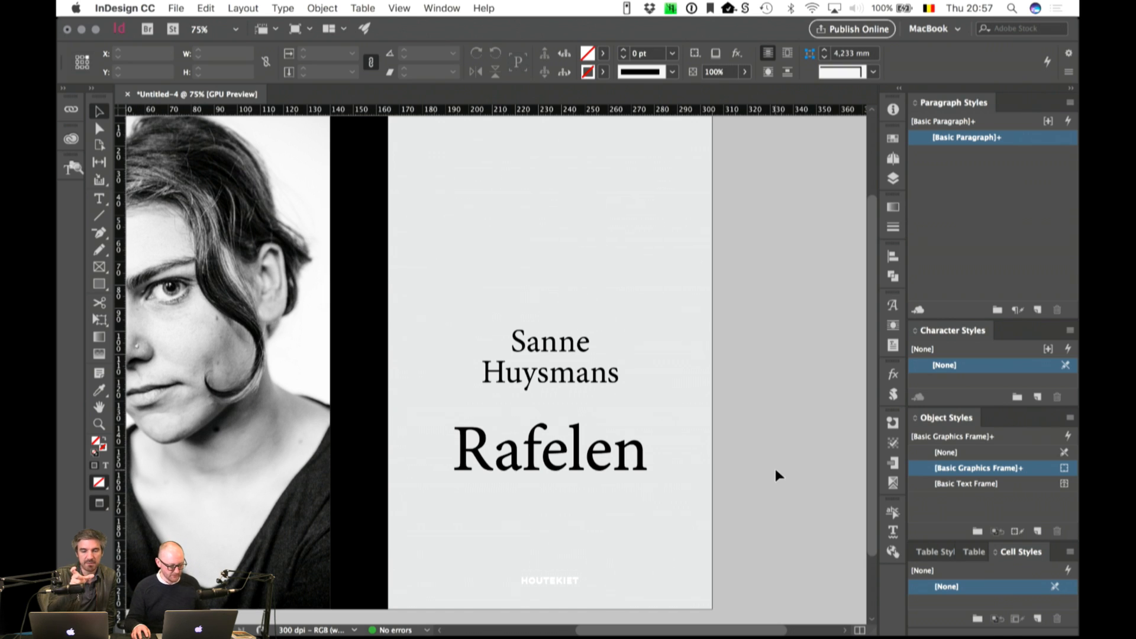
Step: Switch to Google Chrome and open typekit.com in a new tab
key(super+Tab)
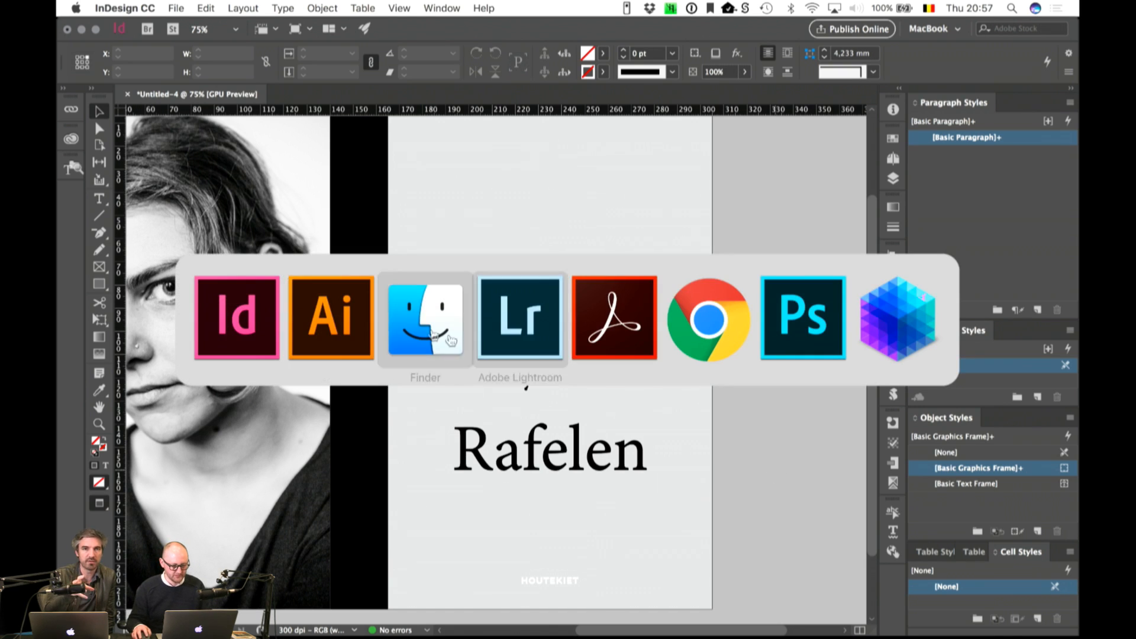
click(734, 344)
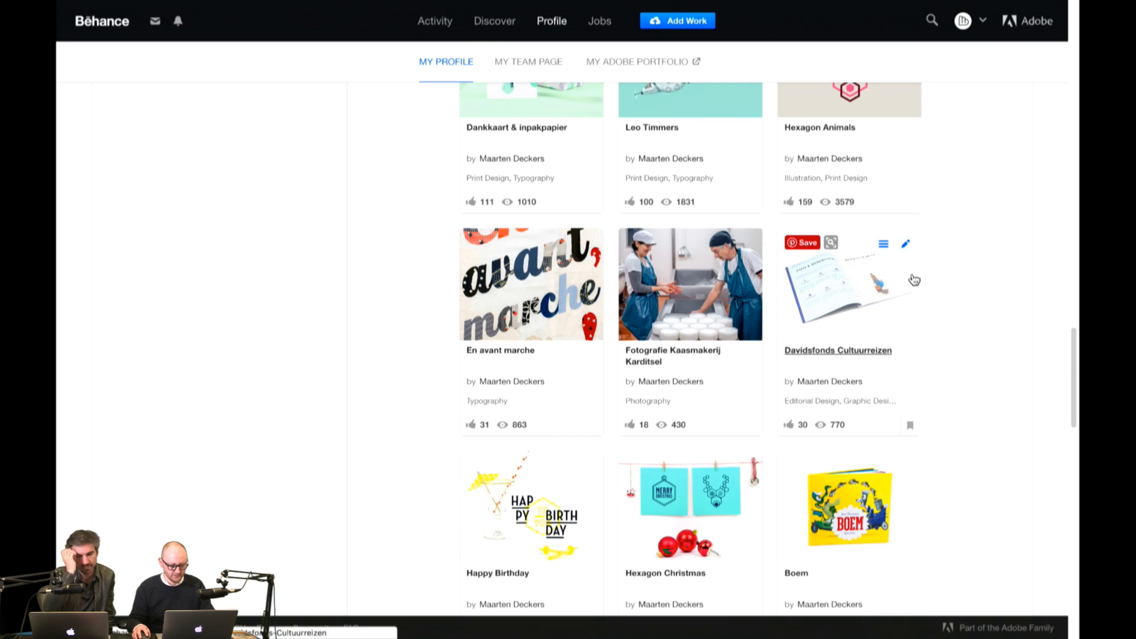
key(super+t)
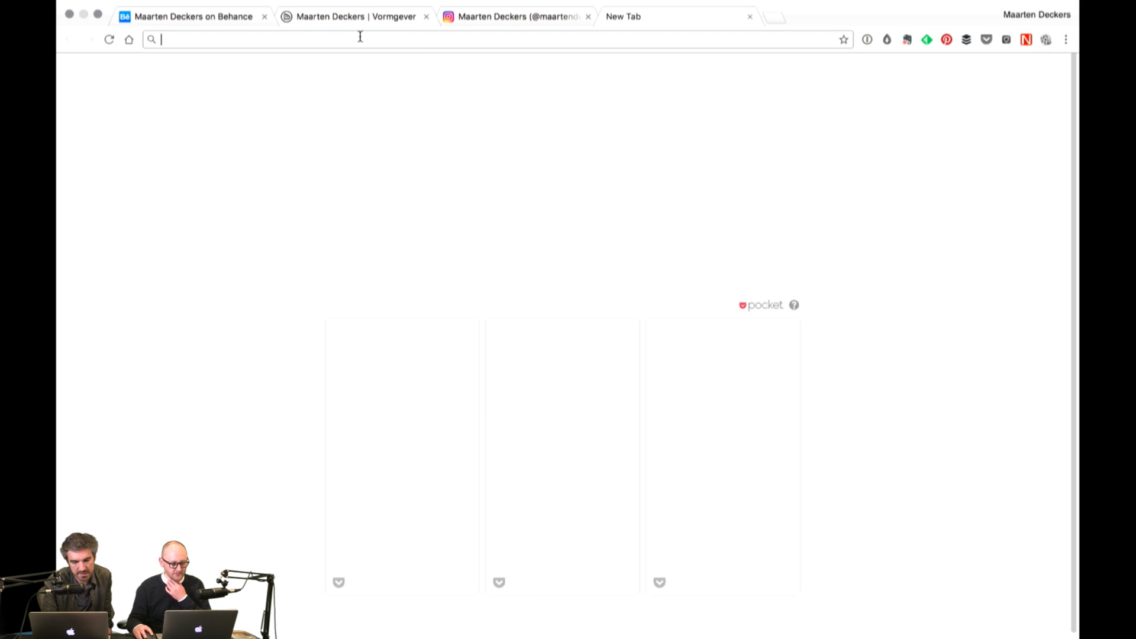
text(typekit.com)
key(Return)
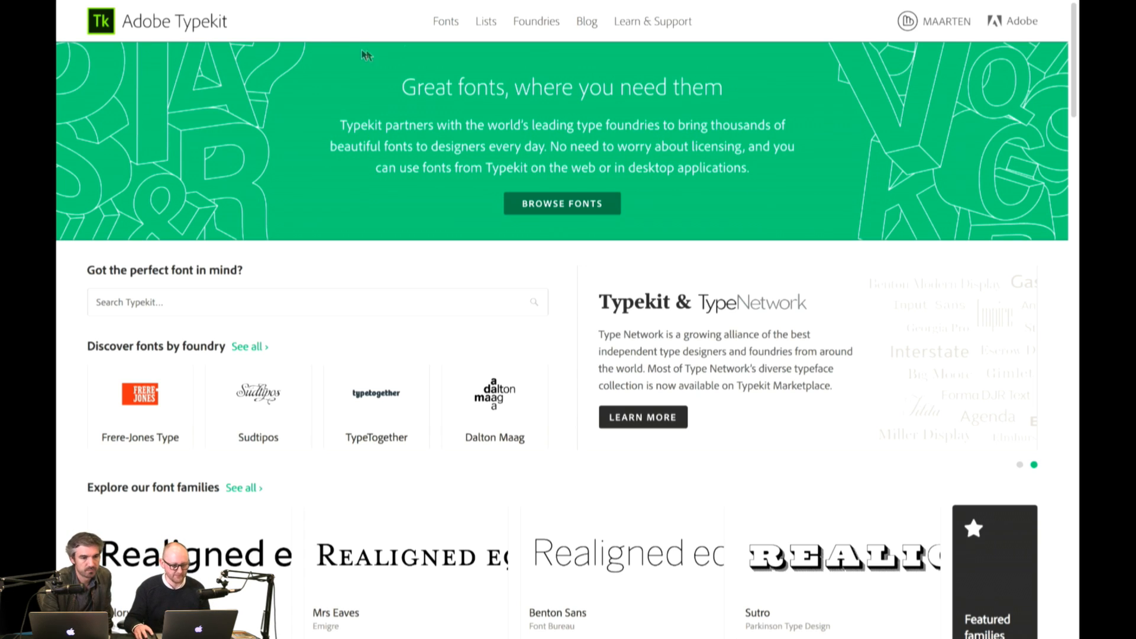
Step: Open the Typekit font library and set the sample text of the font previews to "Rafelen"
click(448, 23)
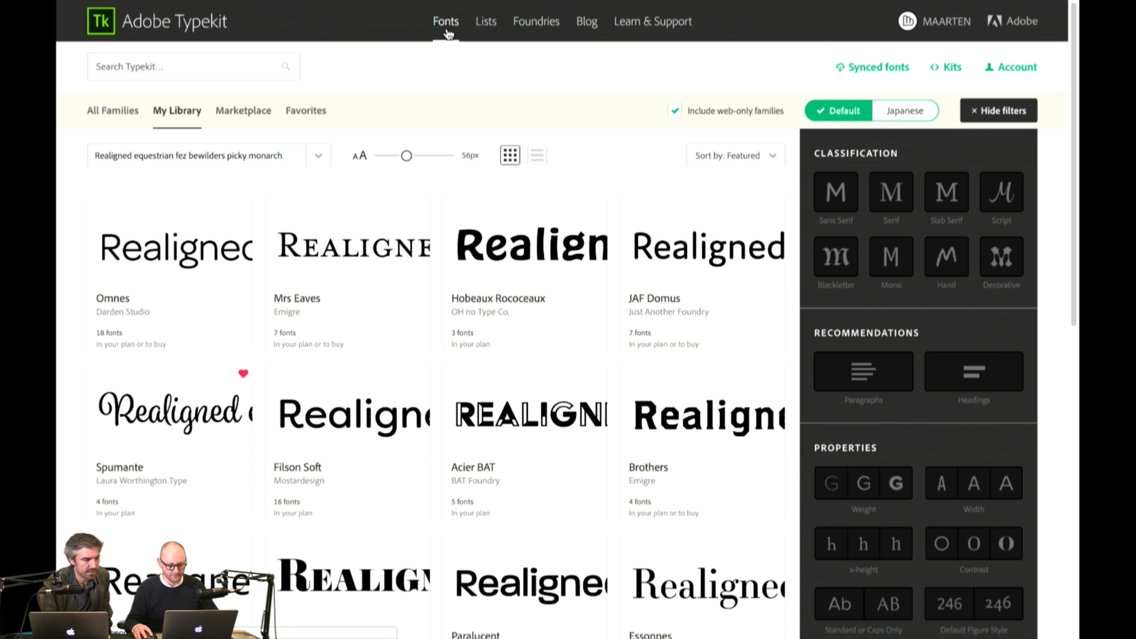
triple_click(215, 155)
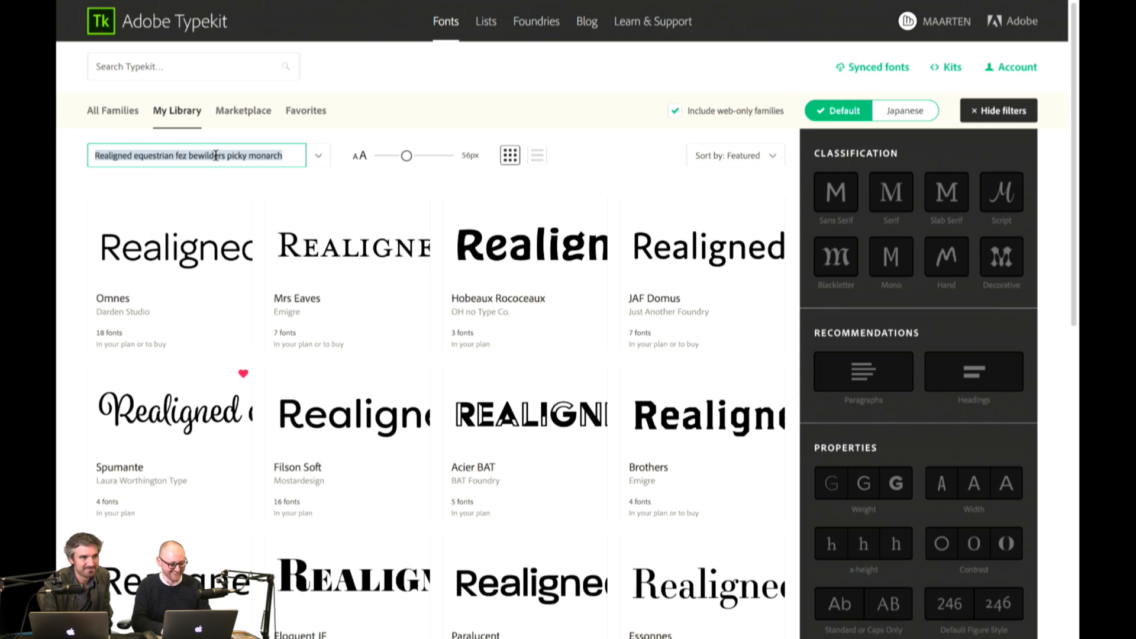
text(Rafelen)
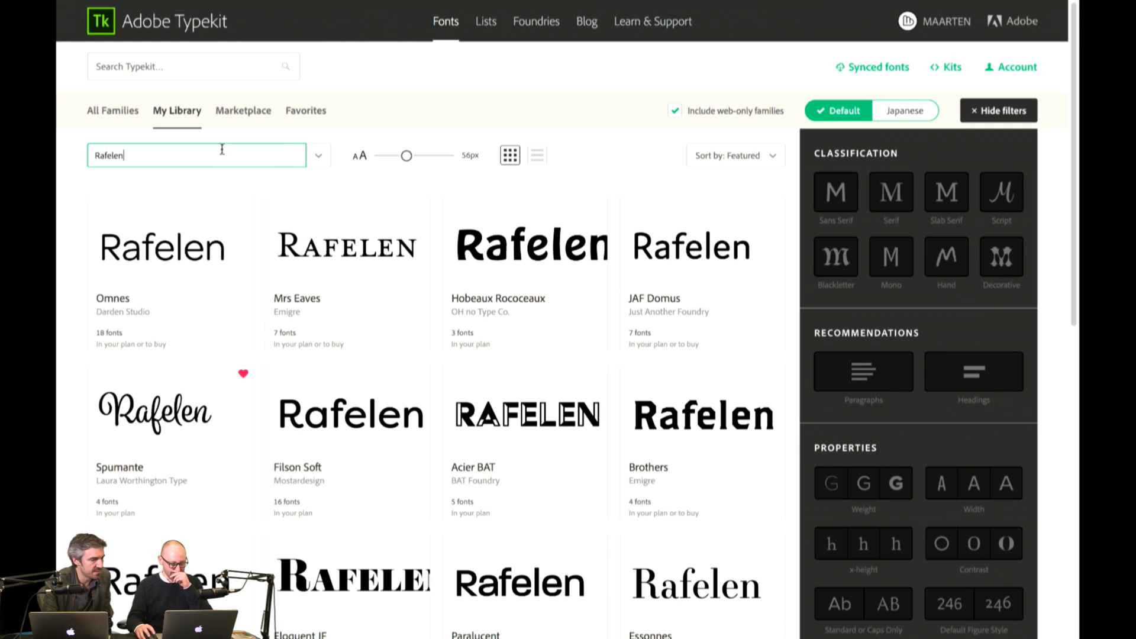
click(76, 187)
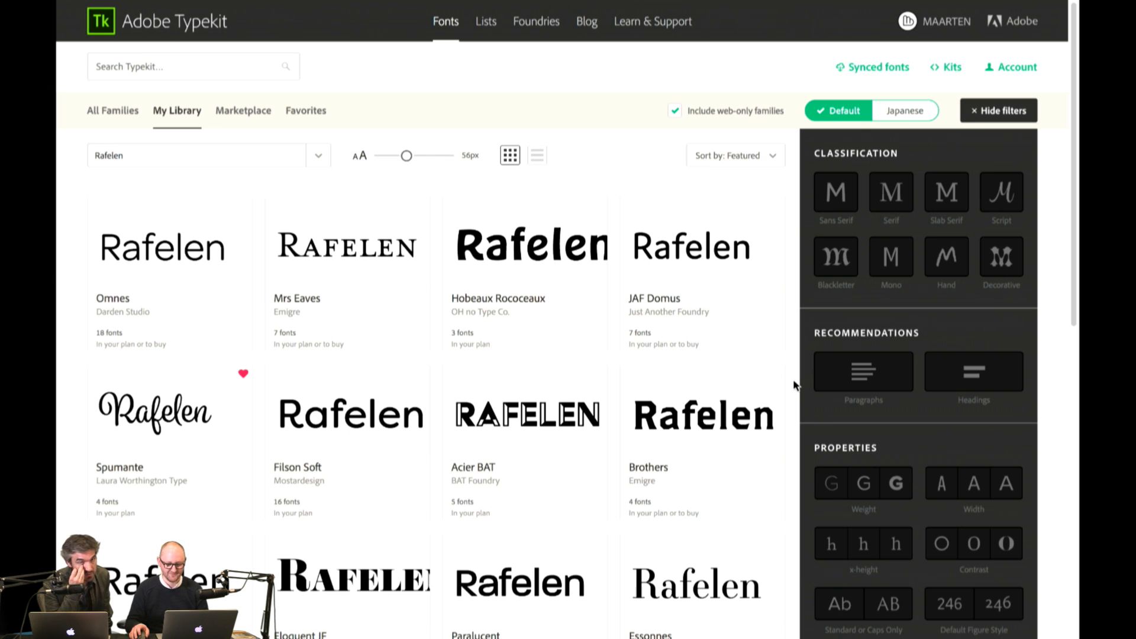
Step: Exclude web-only families from the font list and look over the remaining typefaces
scroll(794, 385, down, 2)
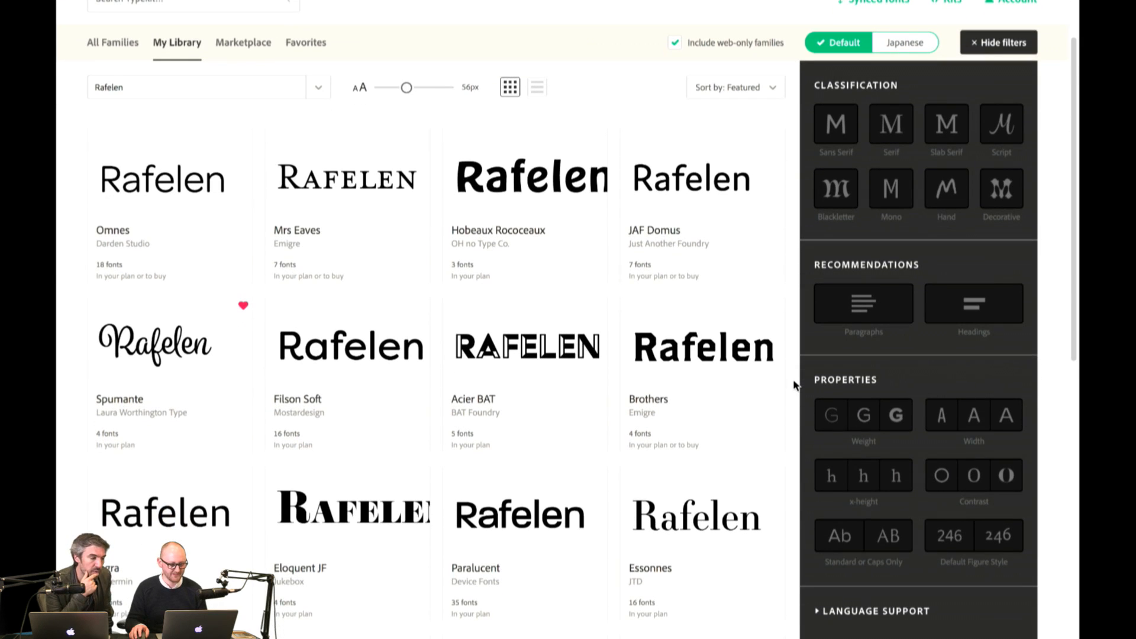
click(674, 42)
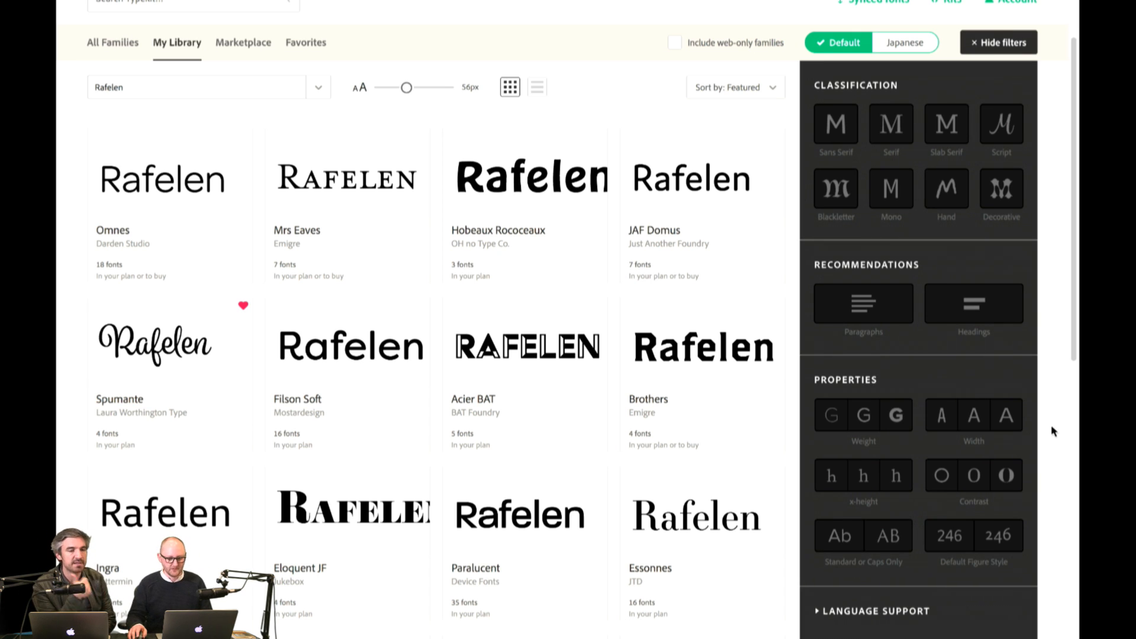
scroll(1051, 424, up, 1)
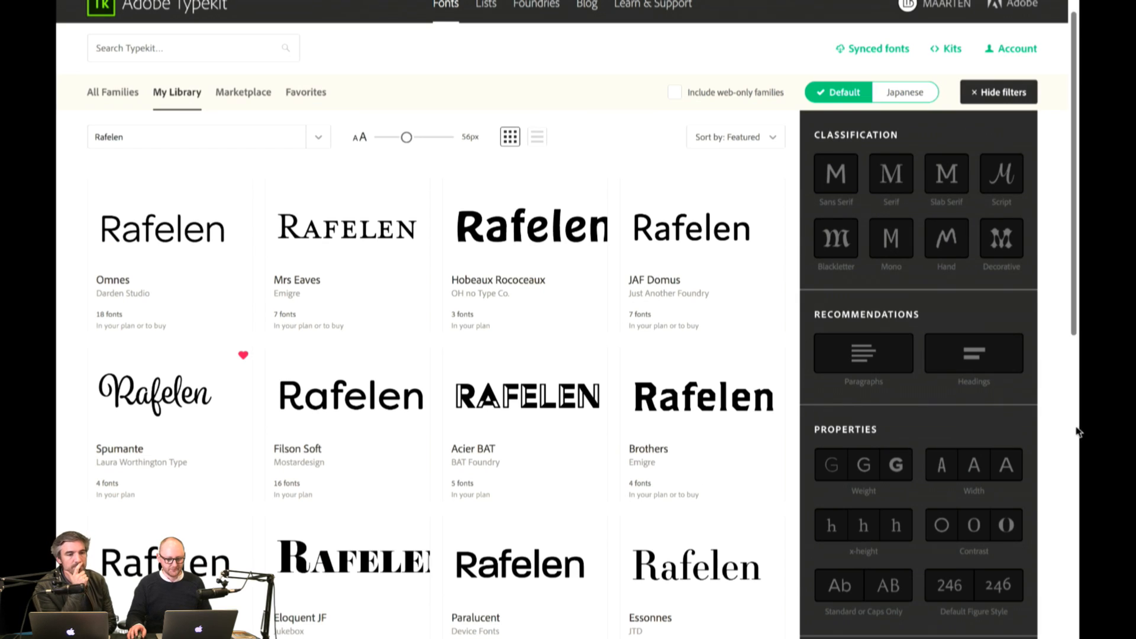
scroll(1061, 431, up, 1)
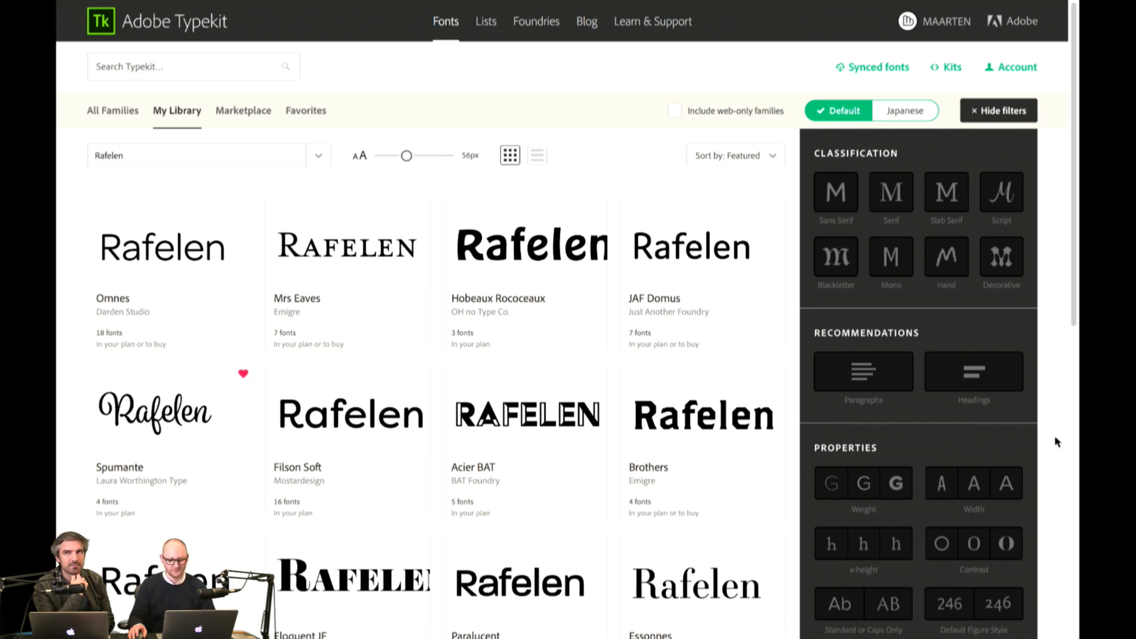
scroll(1054, 435, down, 1)
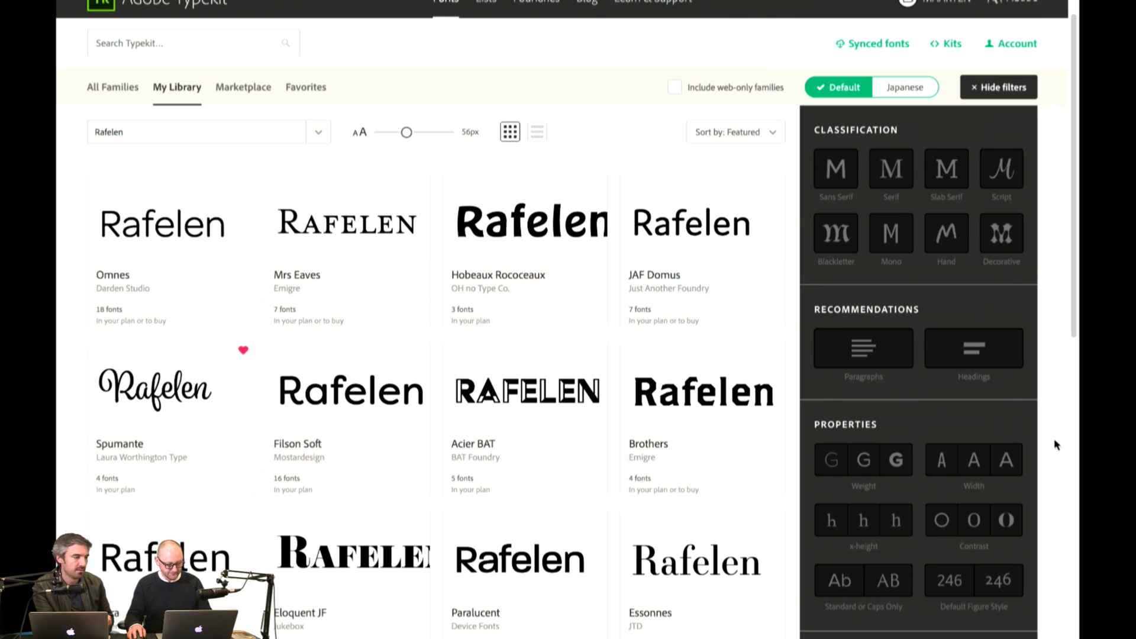
Step: Switch to Finder and preview Rafelen-2161.jpg from the Rafelen folder inside Images
key(super+Tab)
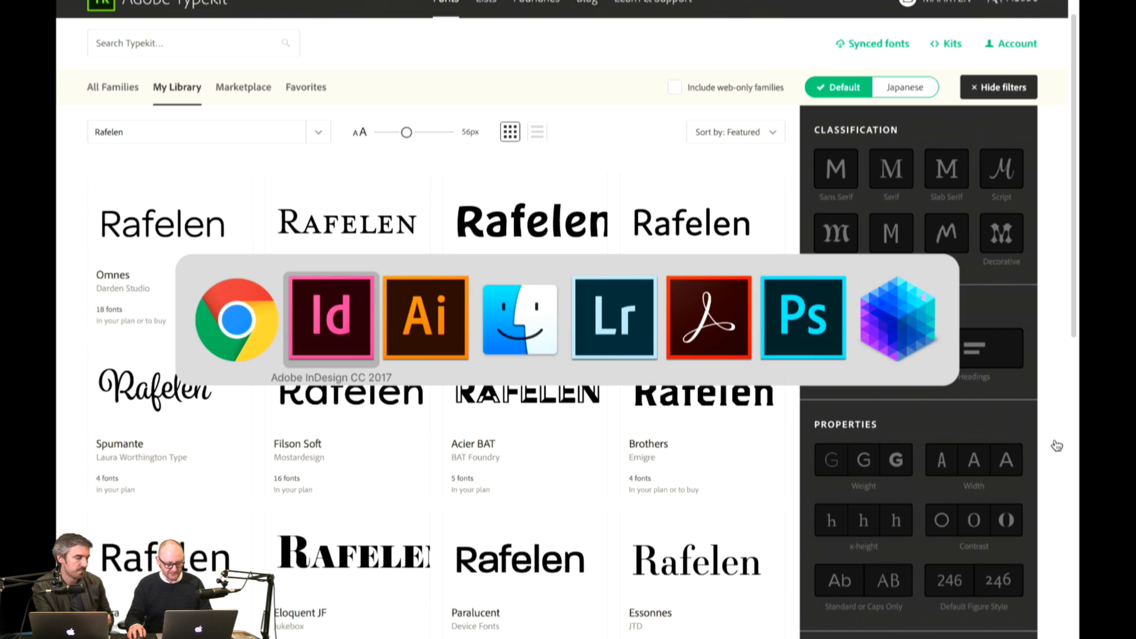
click(496, 342)
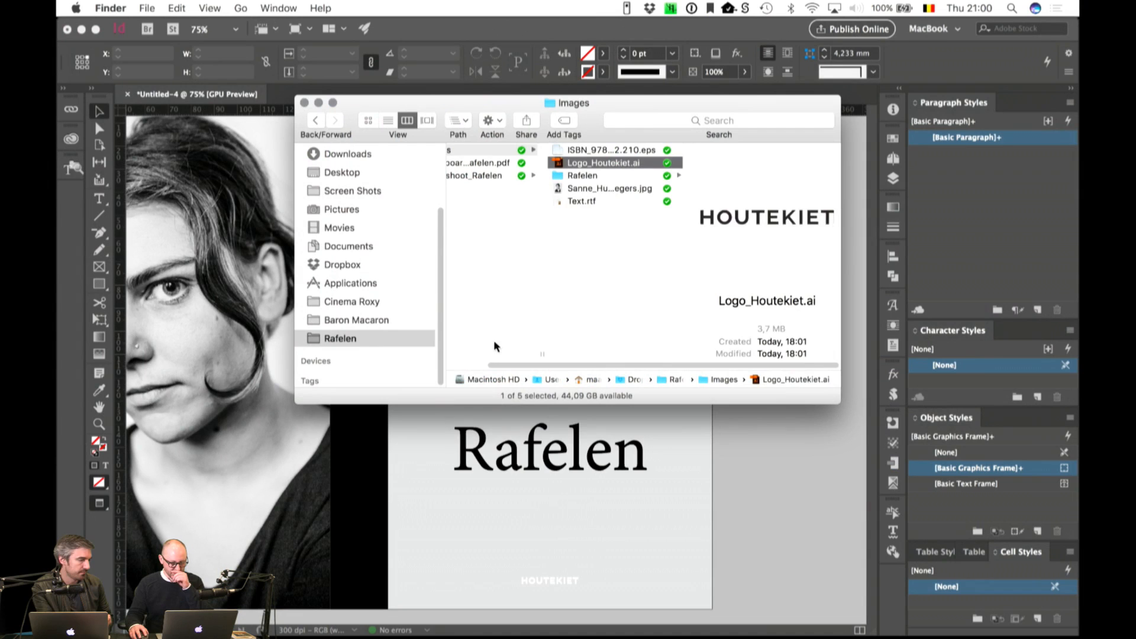
scroll(563, 314, left, 3)
click(562, 314)
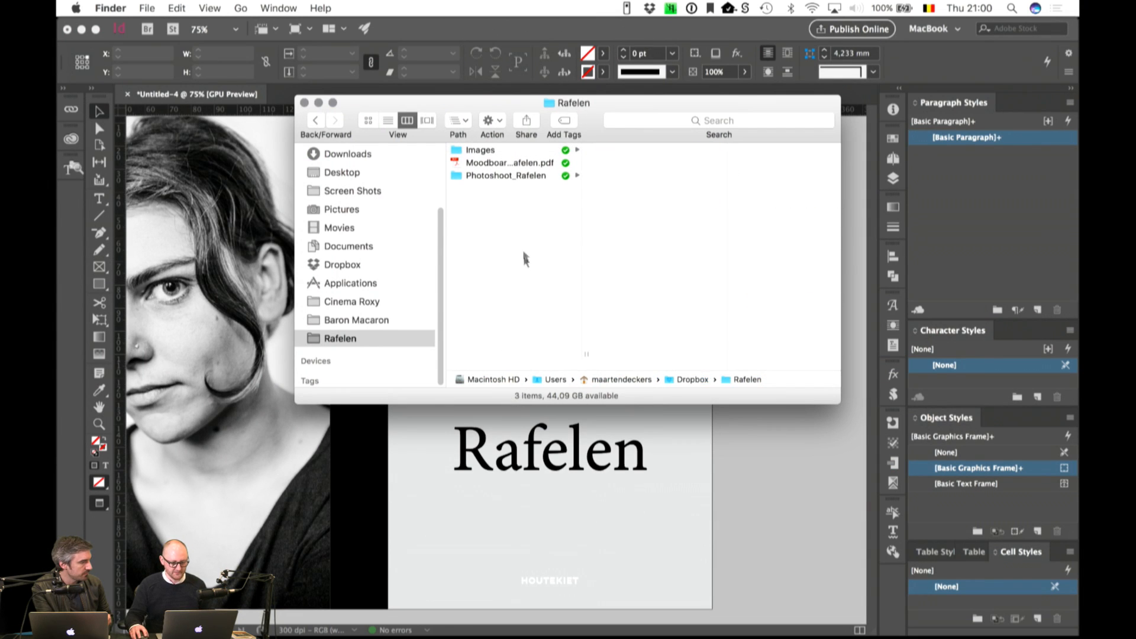
click(488, 152)
click(627, 175)
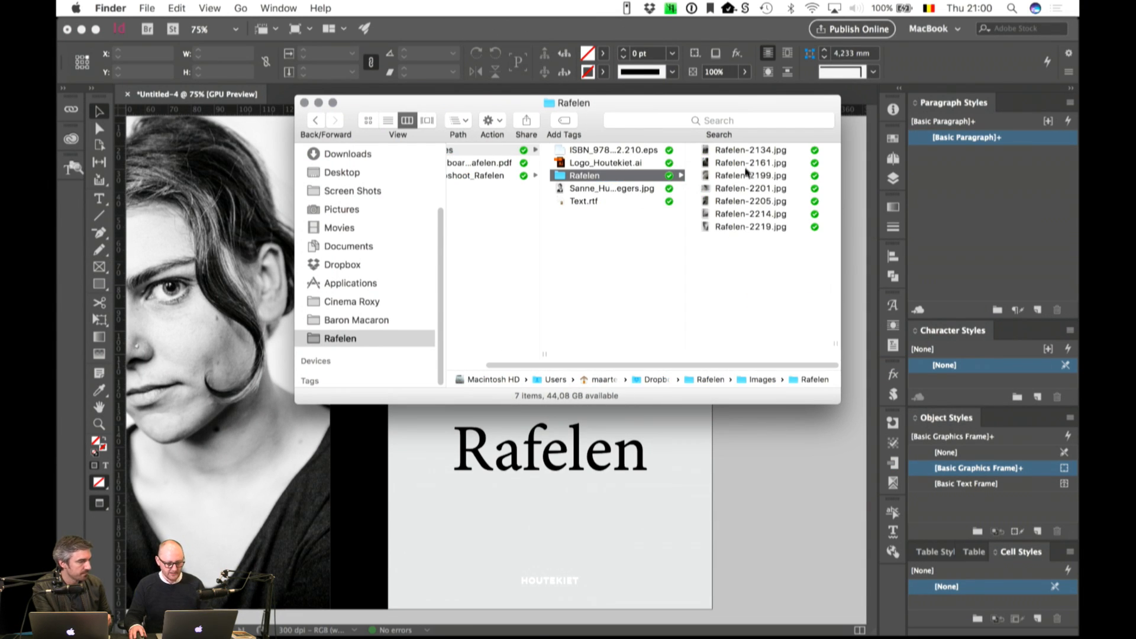
click(745, 163)
key(space)
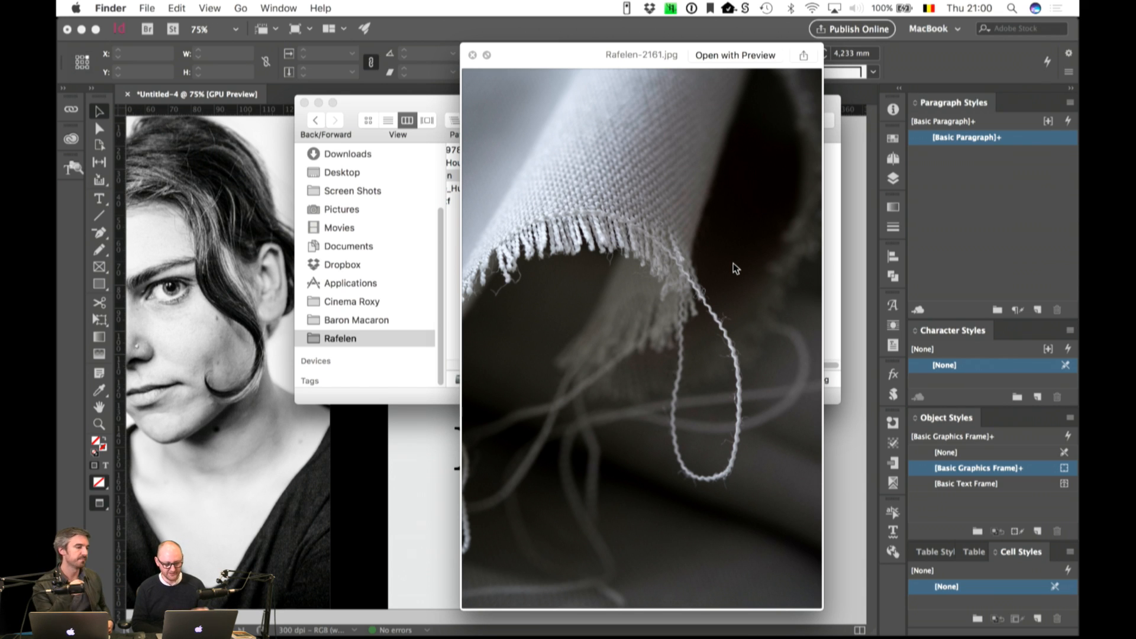
Step: Switch back to Google Chrome and filter the Typekit fonts by the Slab Serif classification
key(super+Tab)
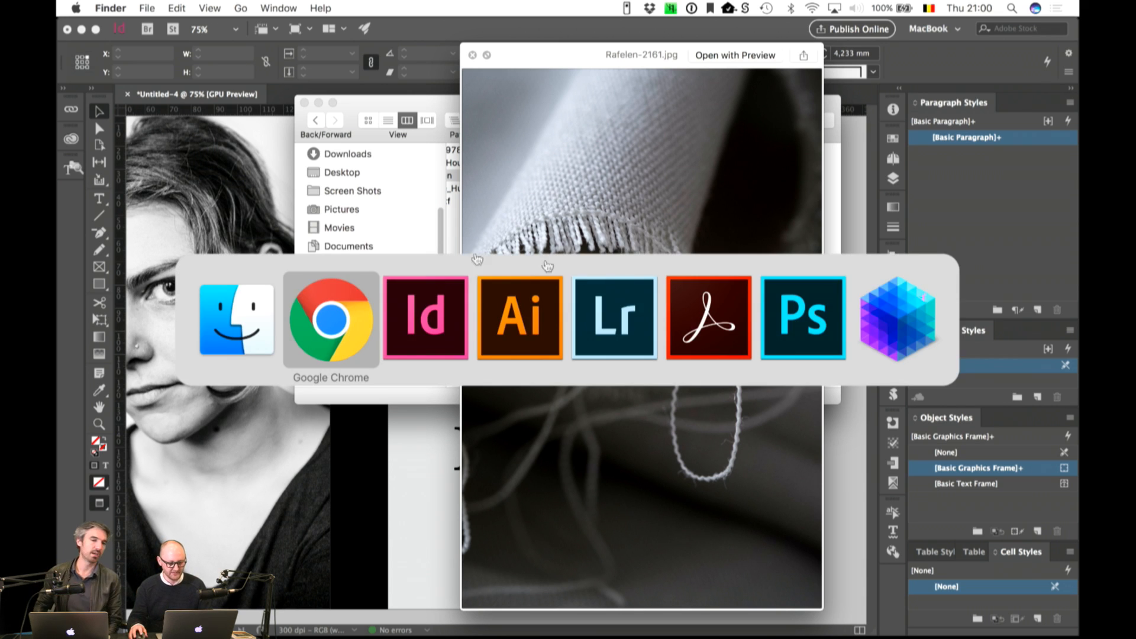
click(304, 327)
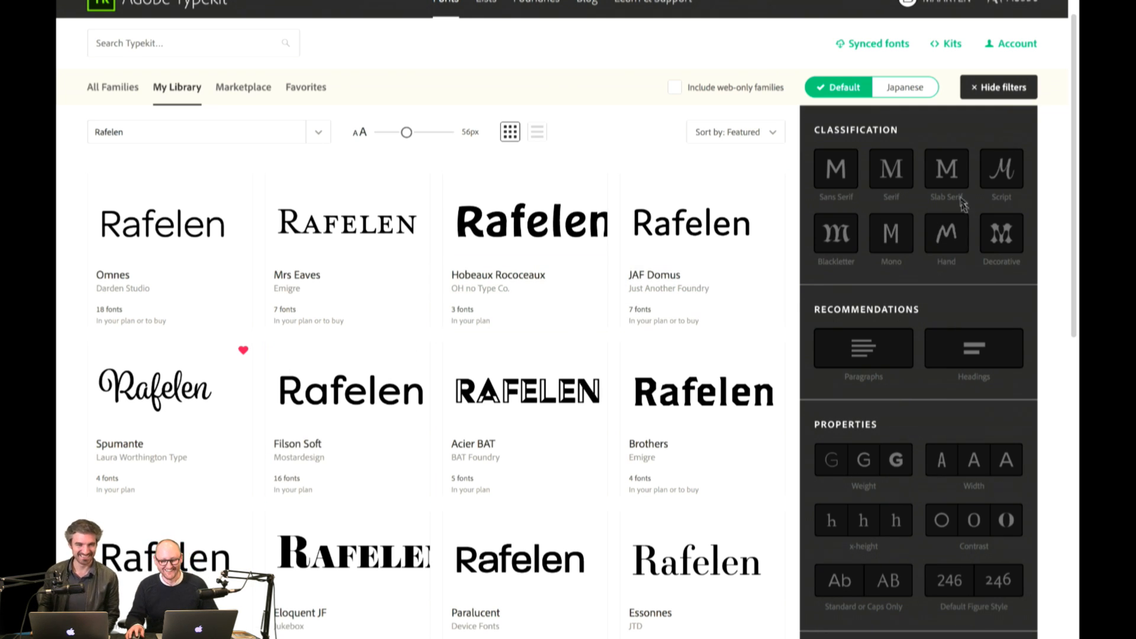
click(955, 176)
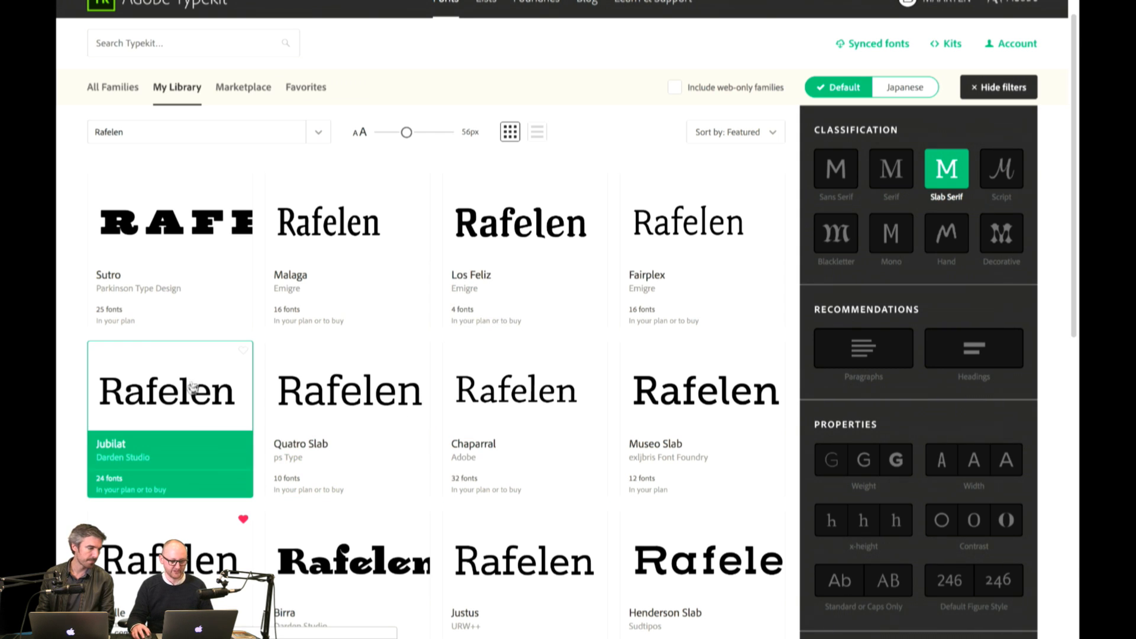
Step: Go to the second page of slab serif families and open the Phoreus Cherokee family
scroll(92, 407, down, 5)
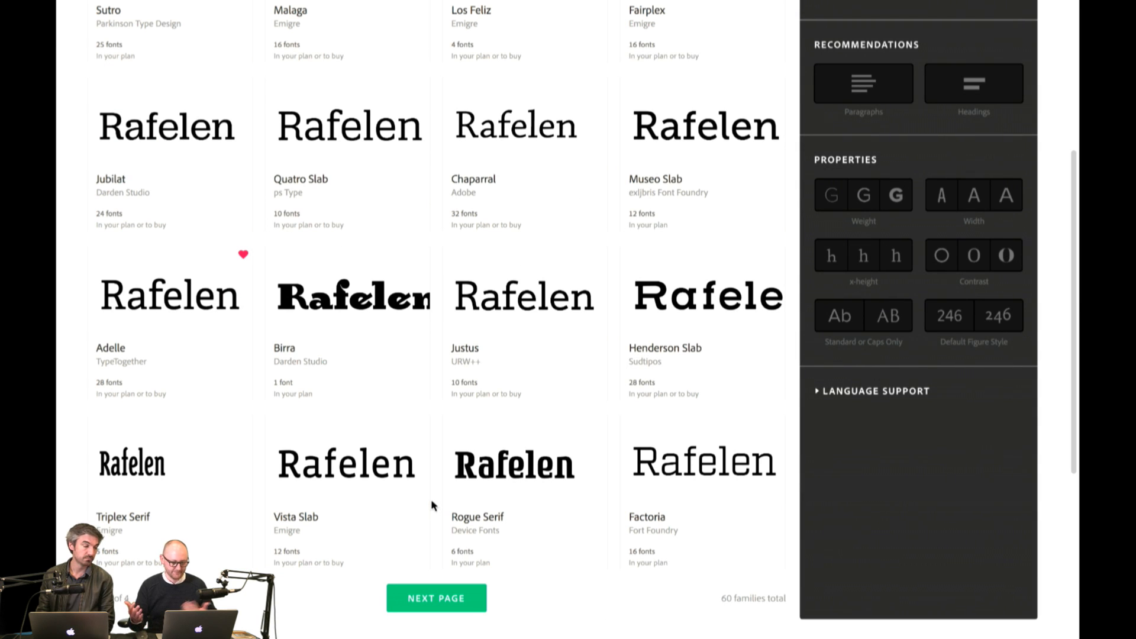
scroll(473, 544, down, 3)
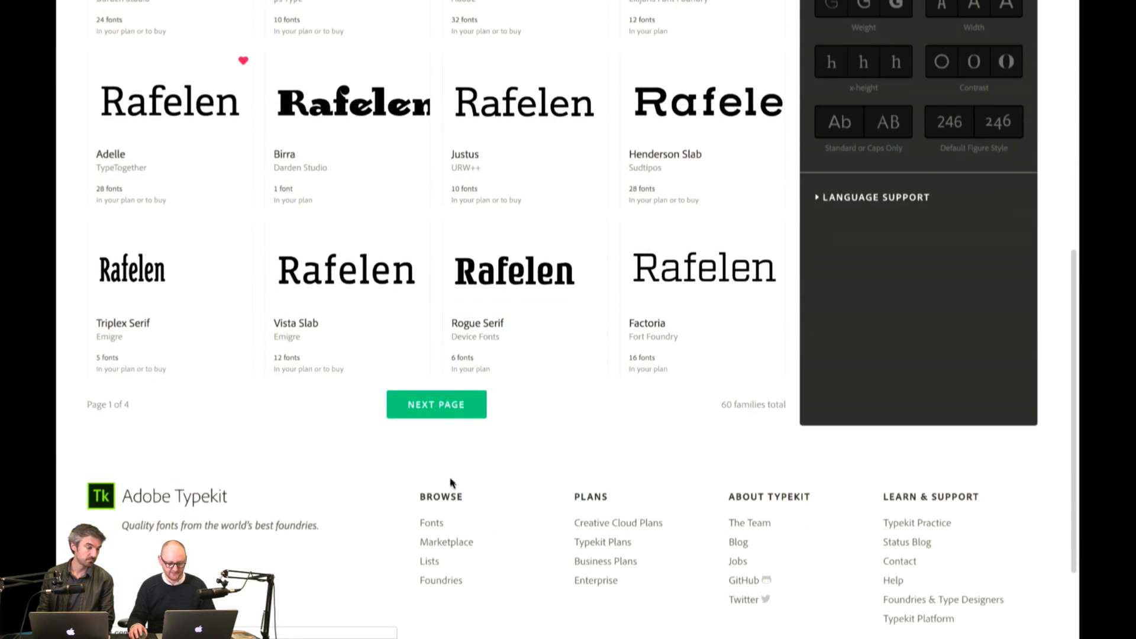
click(457, 410)
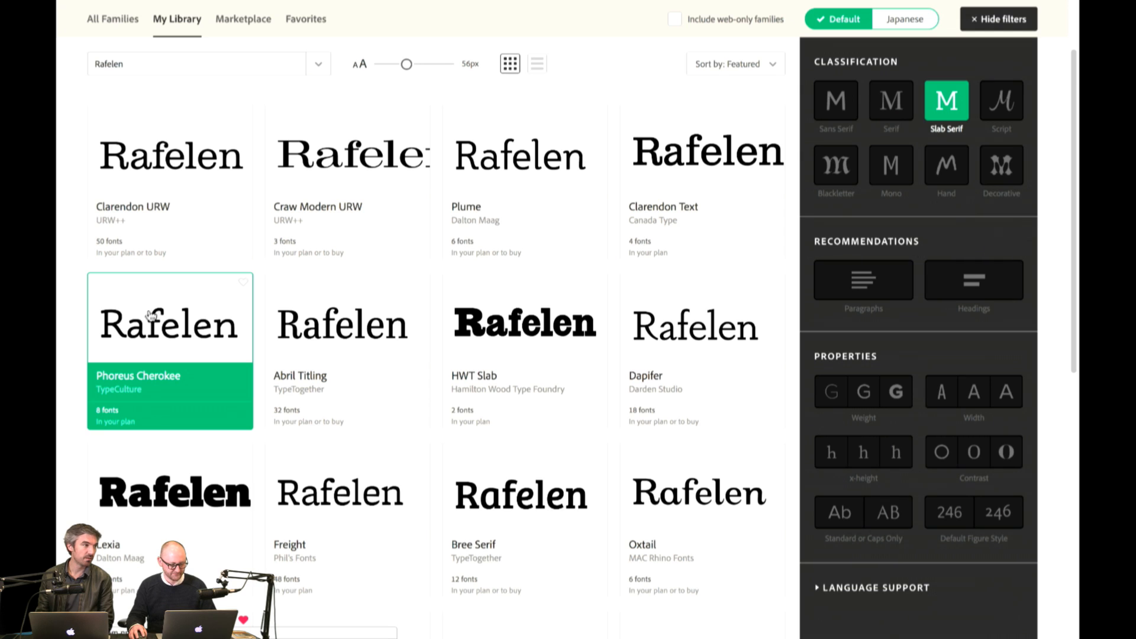
click(123, 332)
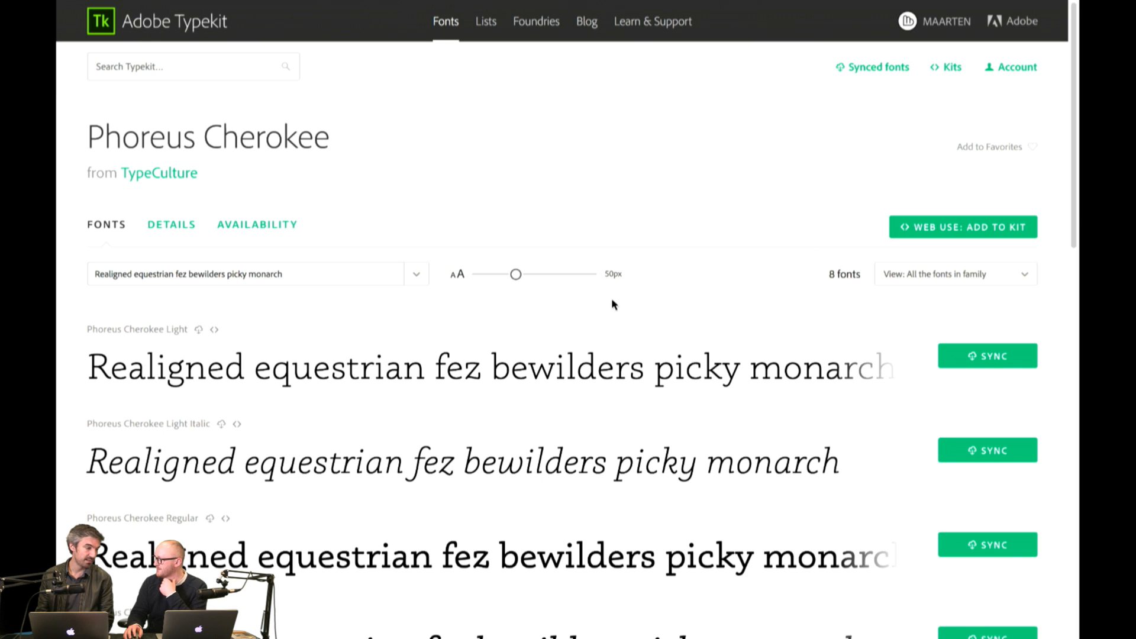
Step: Sync the Regular, Italic, Semibold and Semibold Italic styles of Phoreus Cherokee
scroll(607, 306, down, 3)
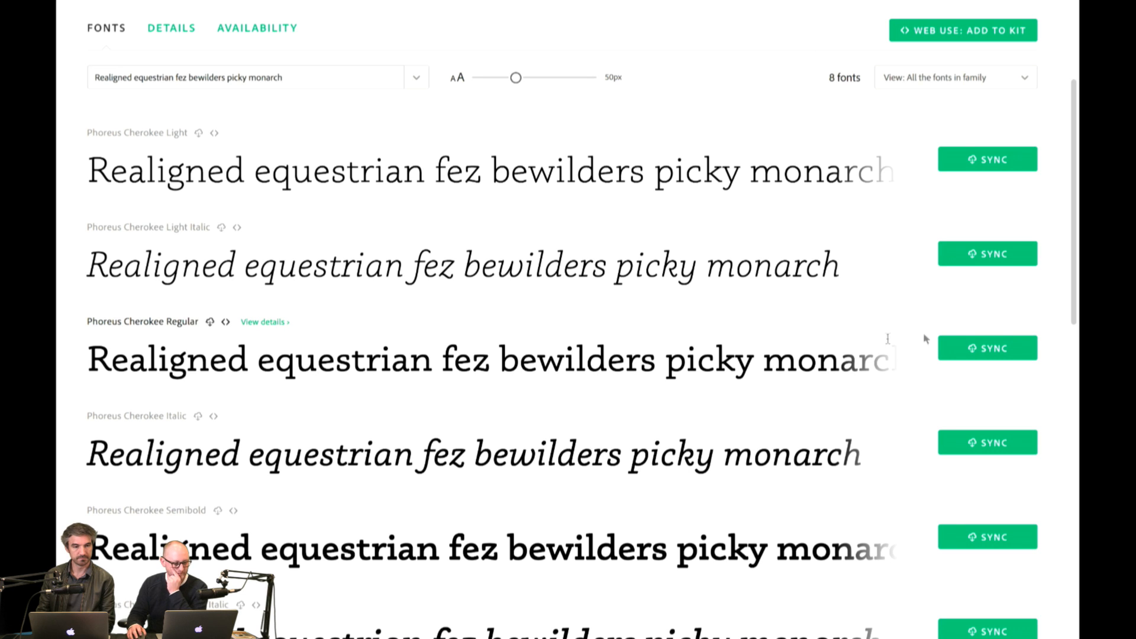
click(979, 348)
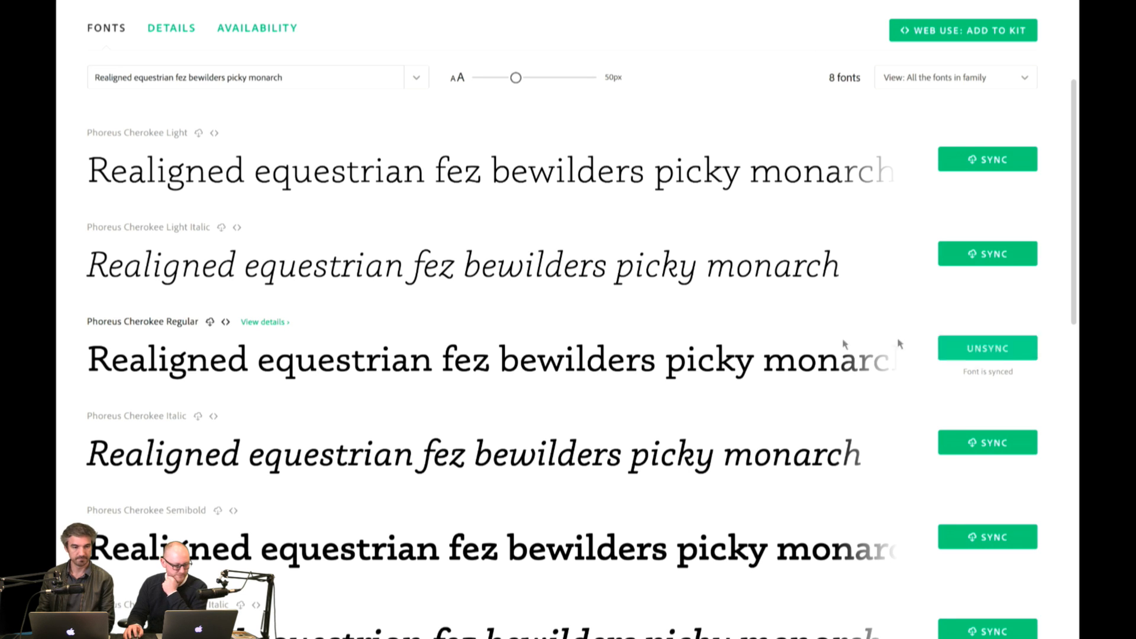
click(984, 451)
scroll(1006, 402, down, 3)
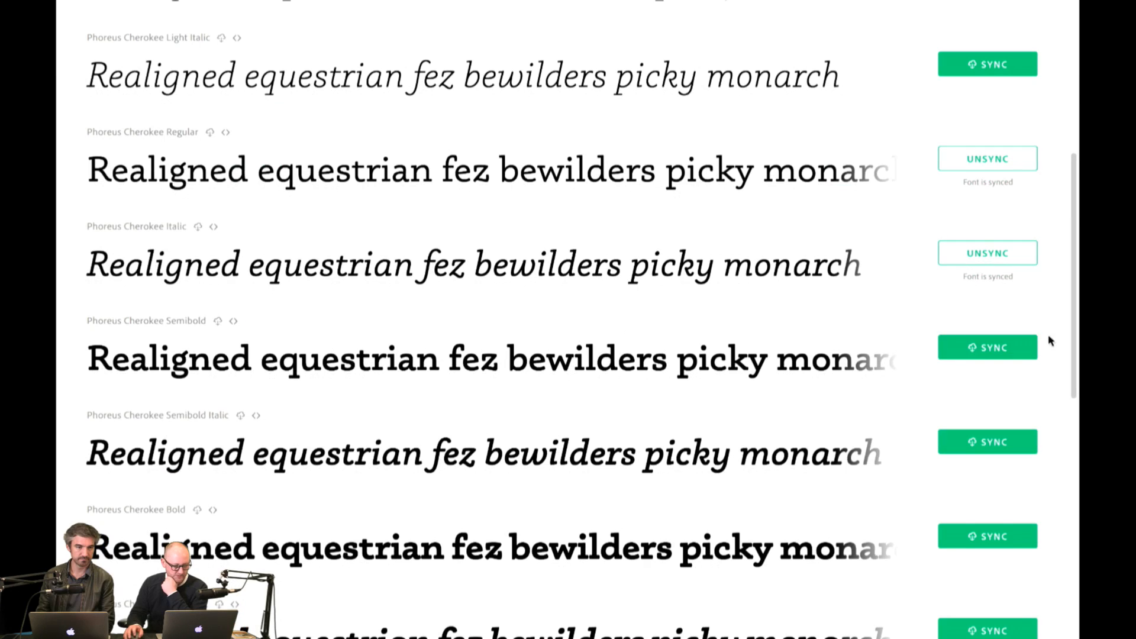
click(994, 348)
click(994, 443)
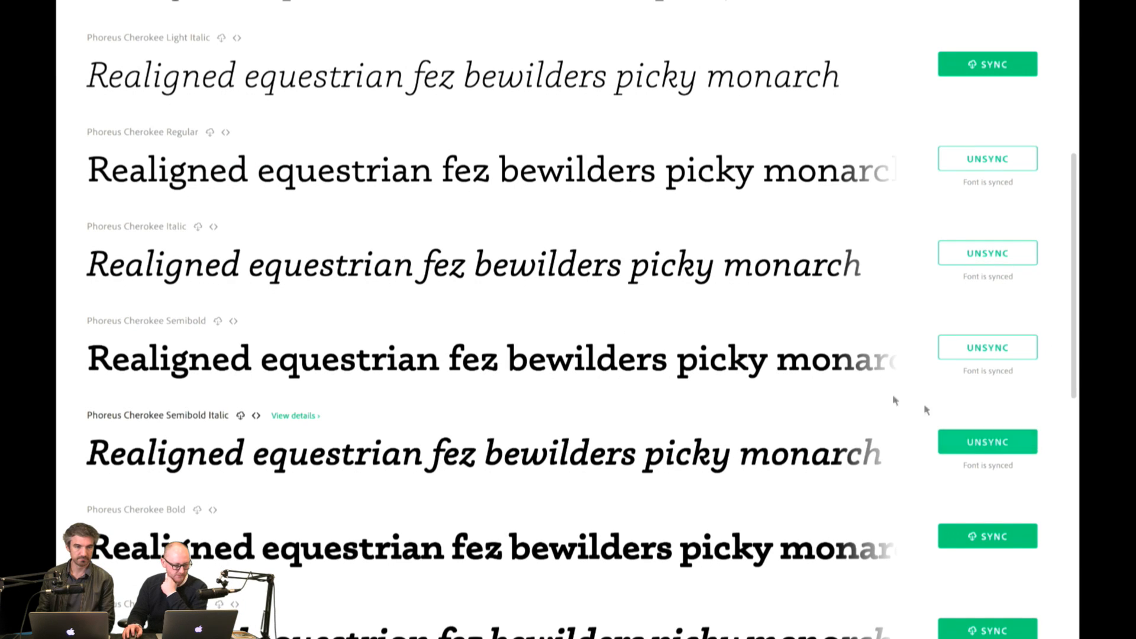
scroll(805, 371, up, 1)
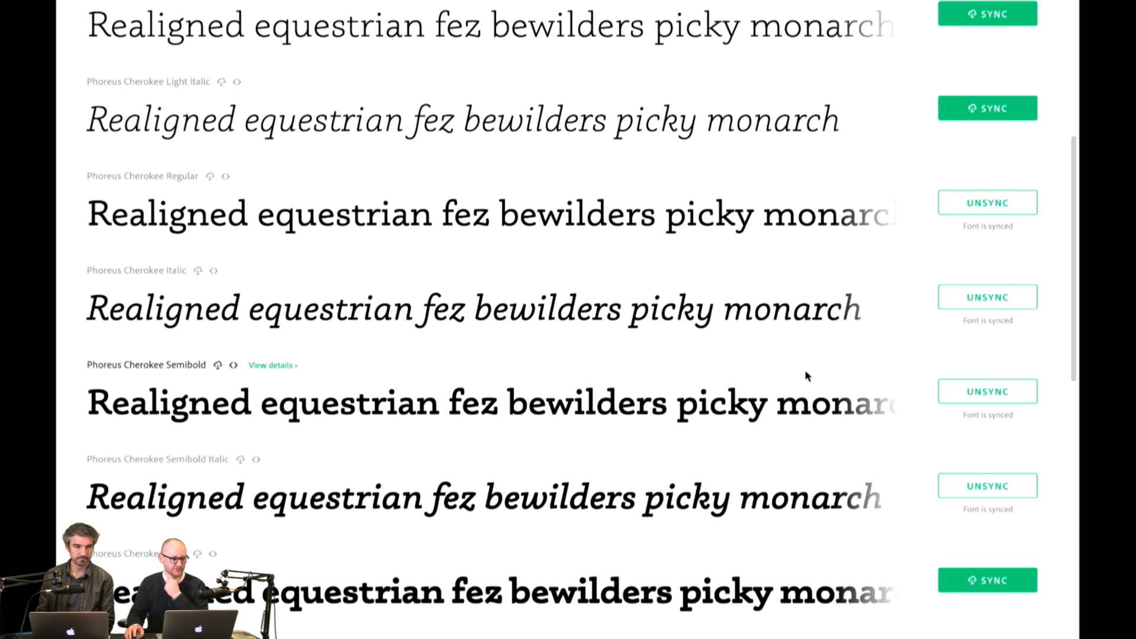
scroll(805, 371, up, 1)
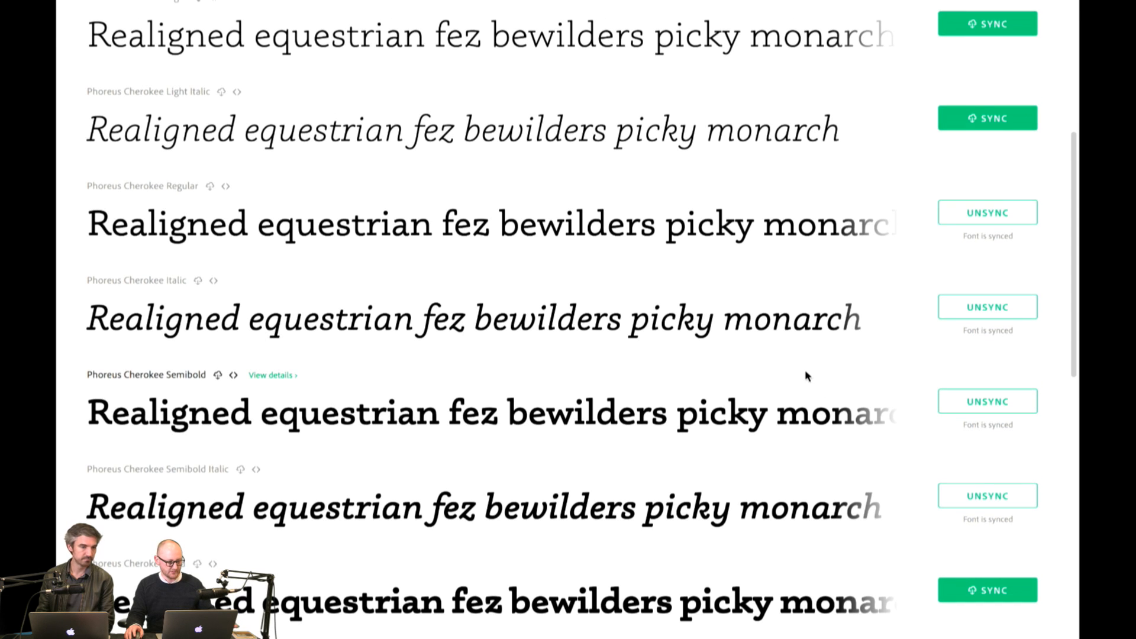
Step: Switch to Adobe InDesign and set the title "Rafelen" on the front cover in Phoreus Cherokee Regular
key(super+Tab)
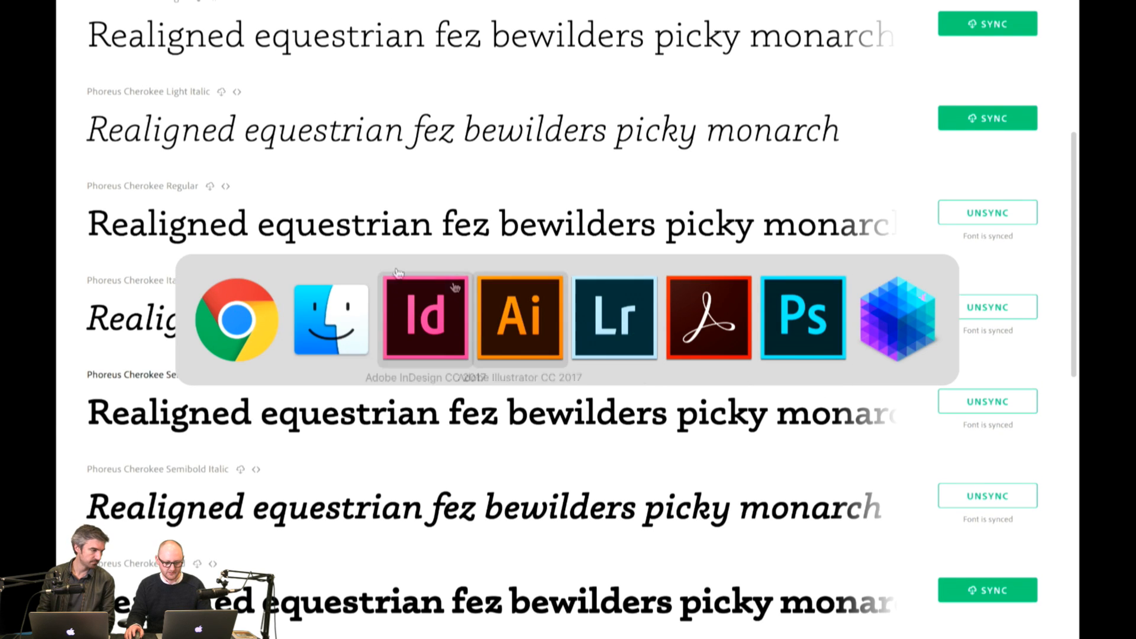
click(448, 322)
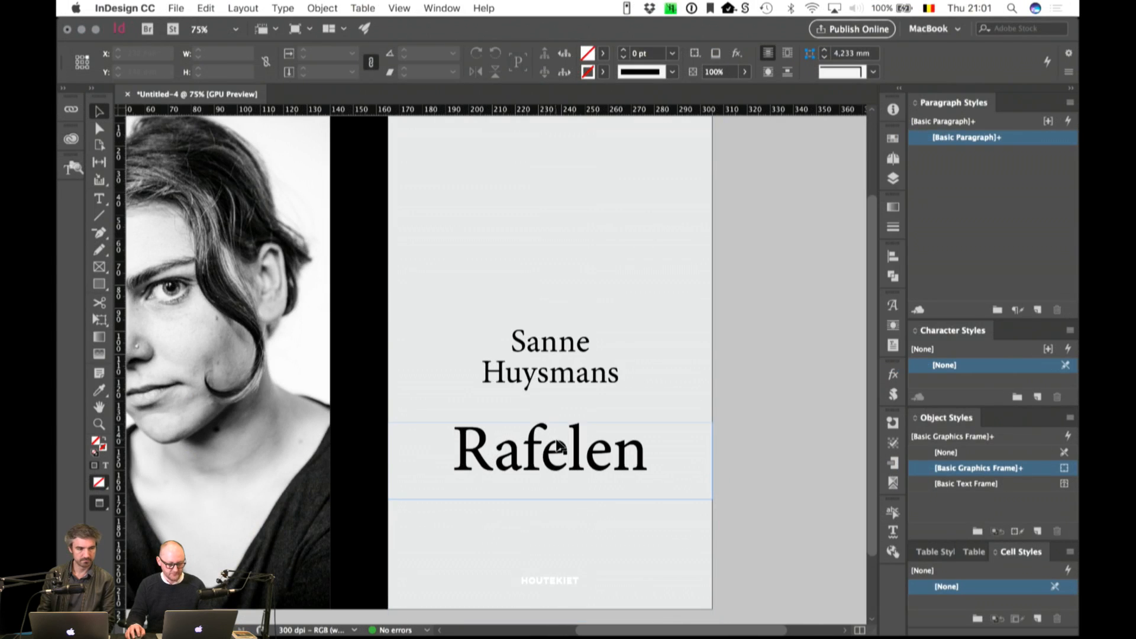
key(super+a)
click(158, 55)
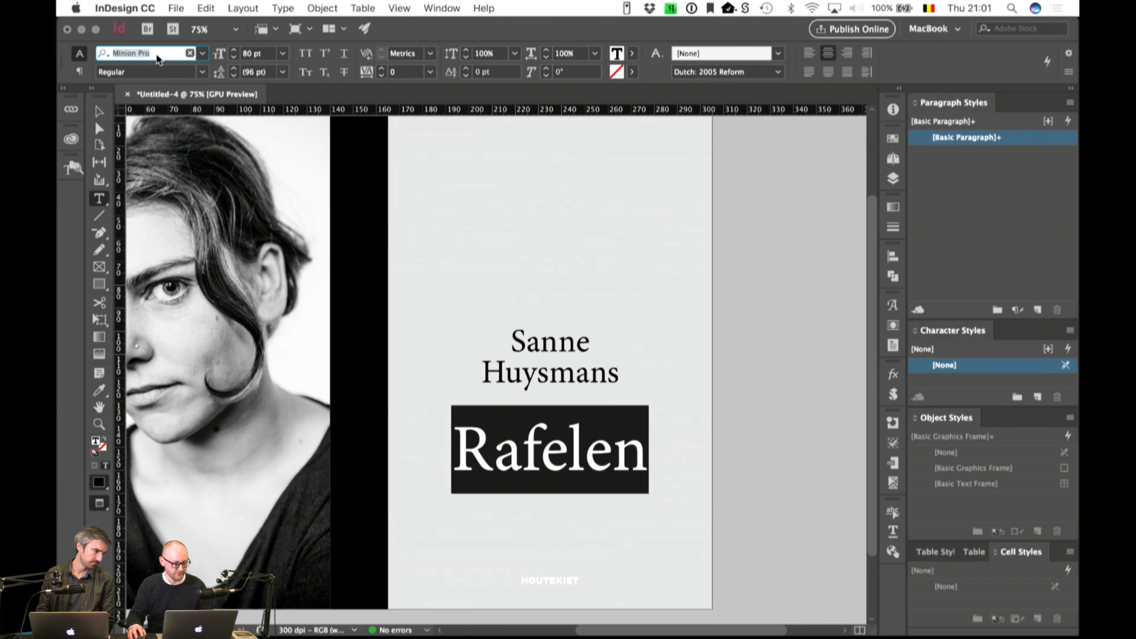
text(pho)
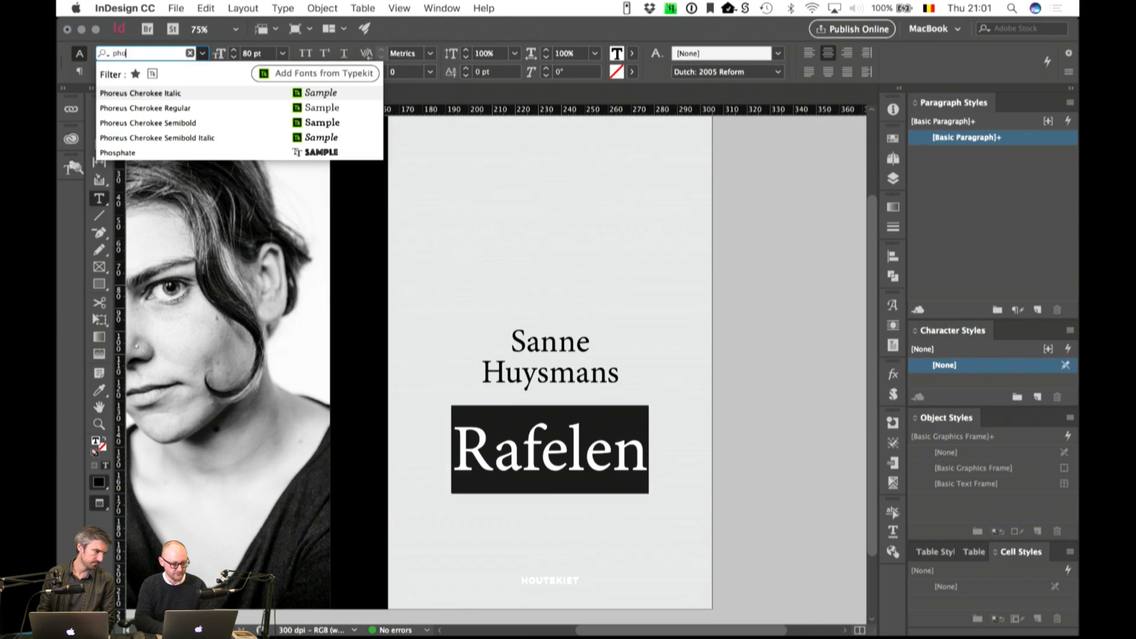
key(Down)
key(Down)
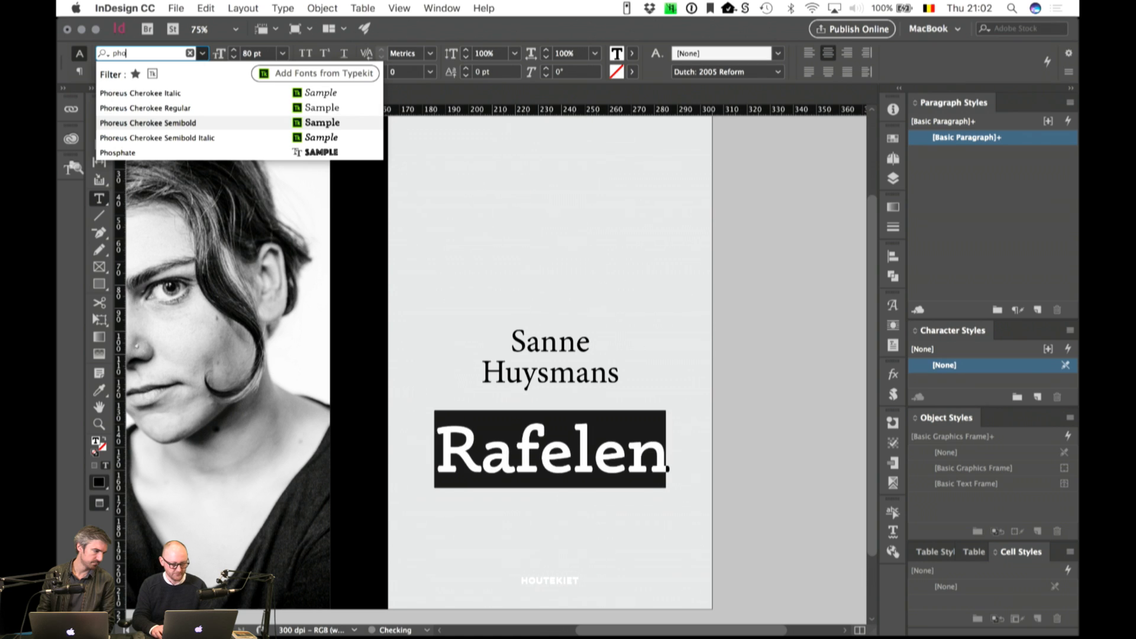
key(Up)
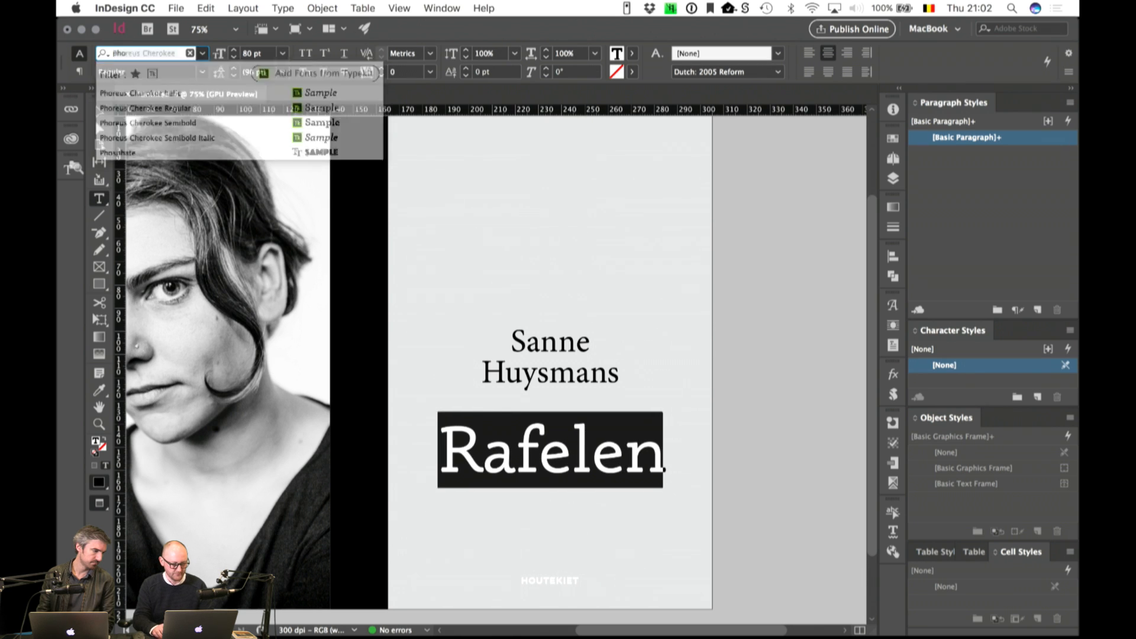
key(Return)
Step: Set the author's name above the title in Phoreus Cherokee Regular and deselect its text frame
click(614, 374)
drag(613, 374, 482, 337)
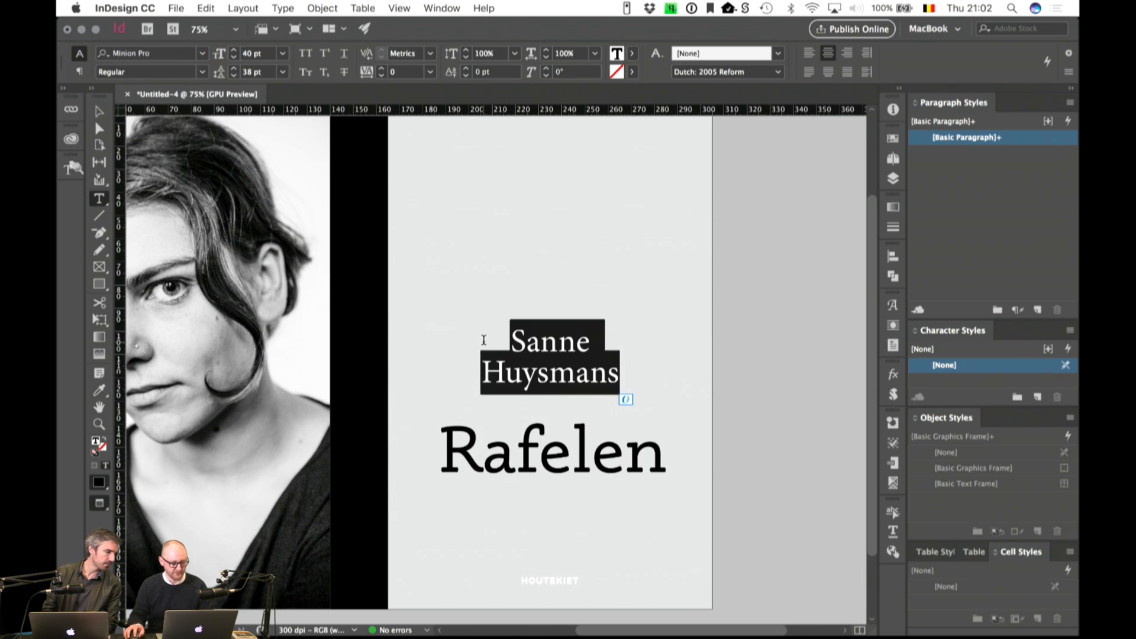
click(149, 55)
text(phore)
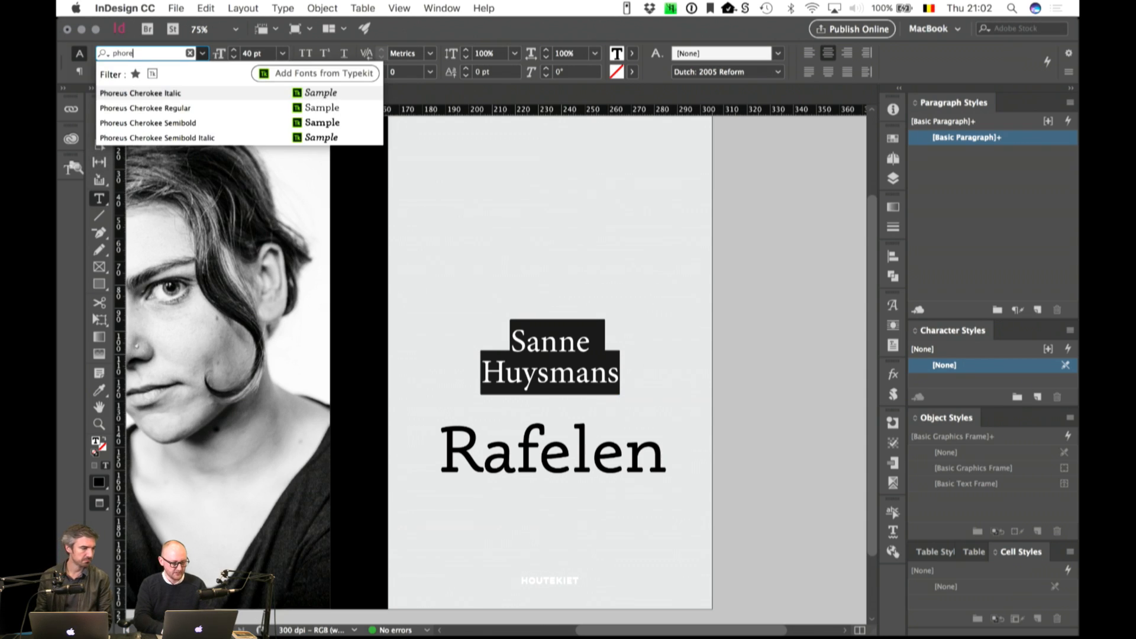
click(145, 107)
click(99, 111)
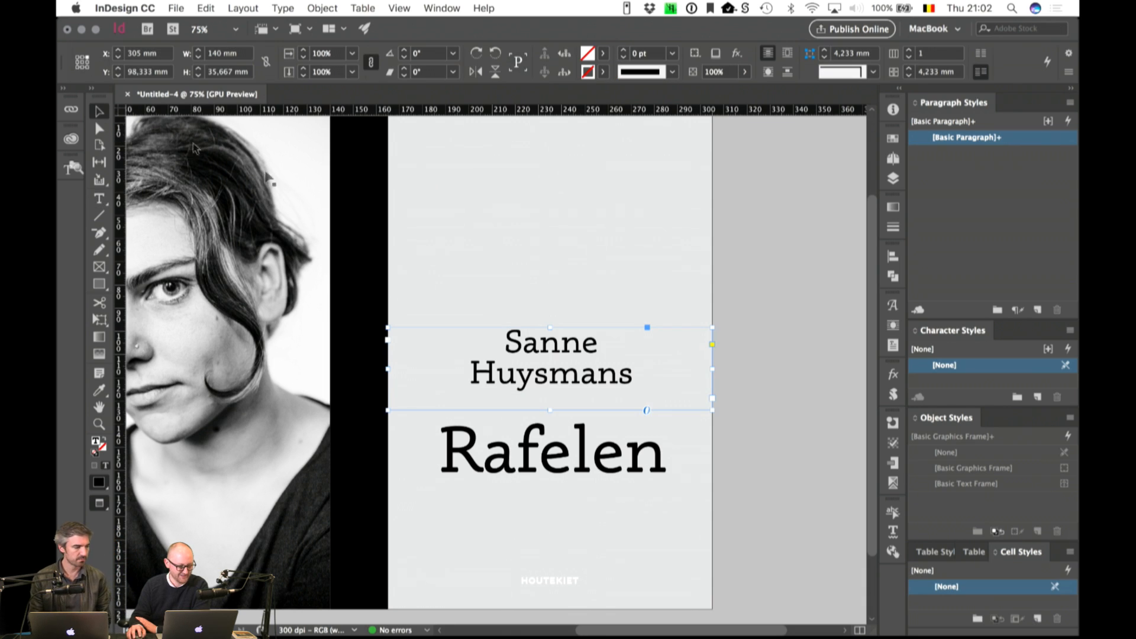
click(781, 336)
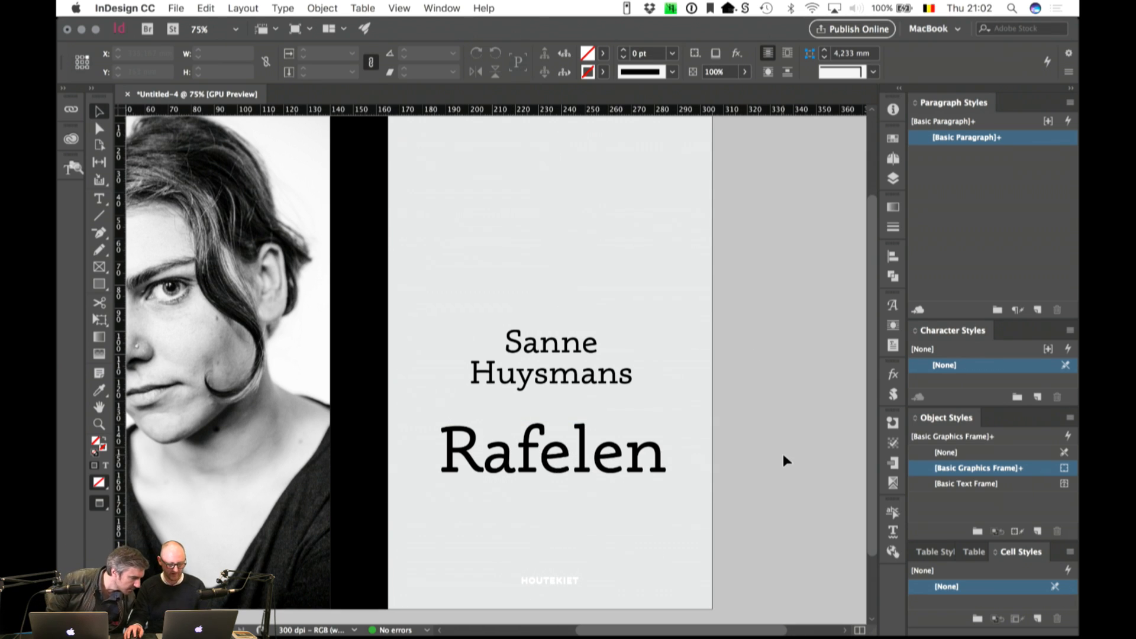
Step: Duplicate the front cover page as page 4, and duplicate page 4 as page 5 for another font variant
key(super+=)
key(super+=)
drag(685, 346, 638, 252)
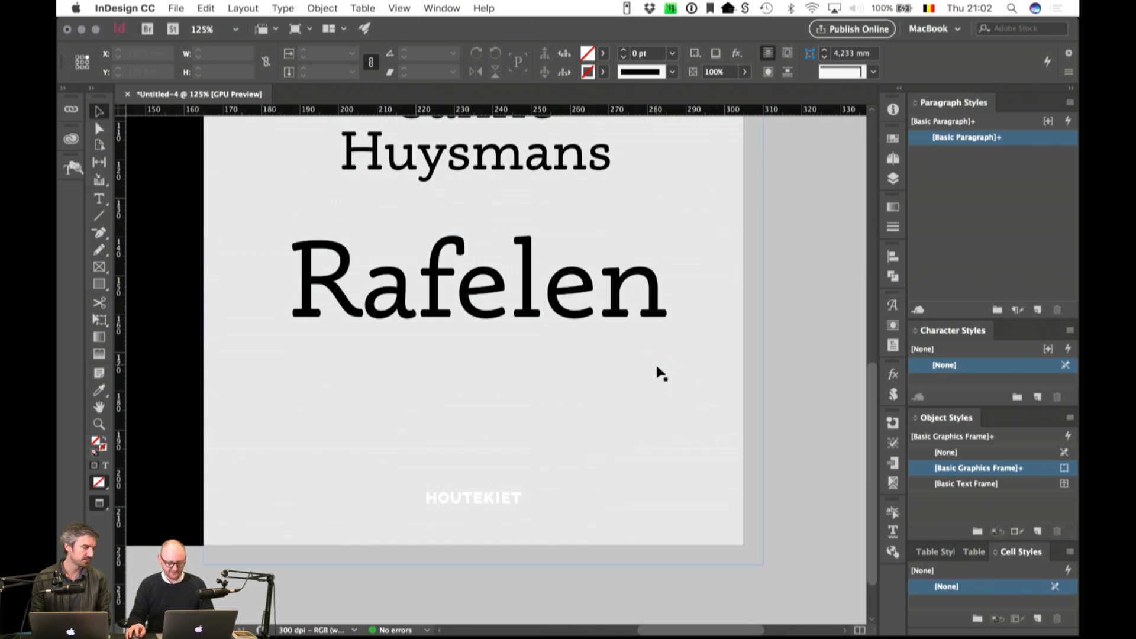
click(893, 158)
click(756, 262)
drag(754, 260, 837, 615)
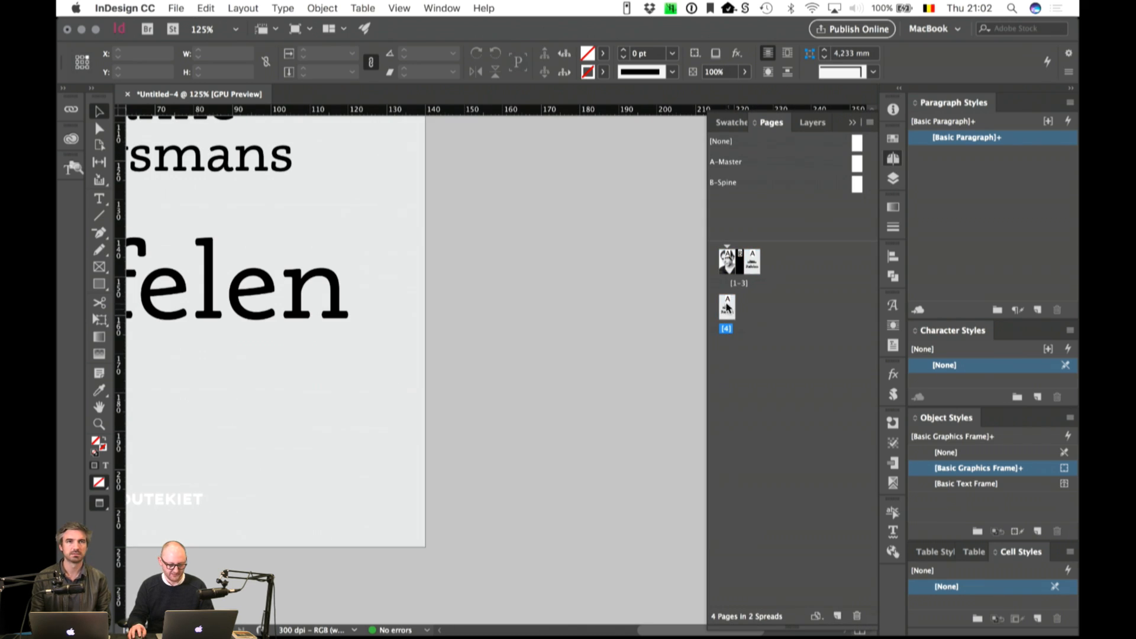
drag(727, 308, 840, 615)
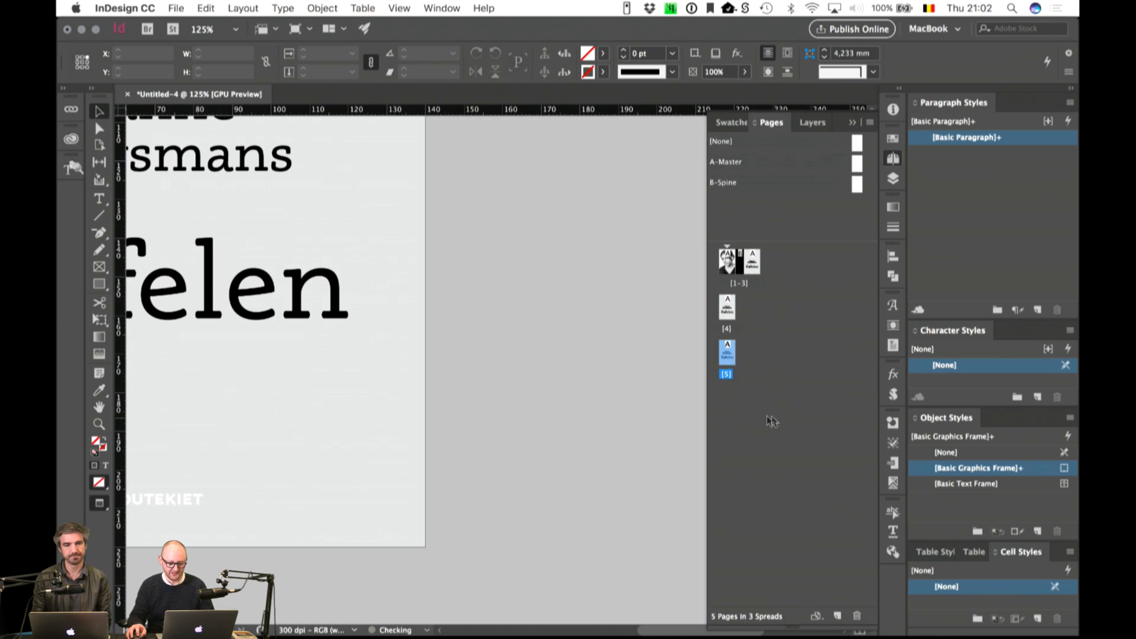
key(super+1)
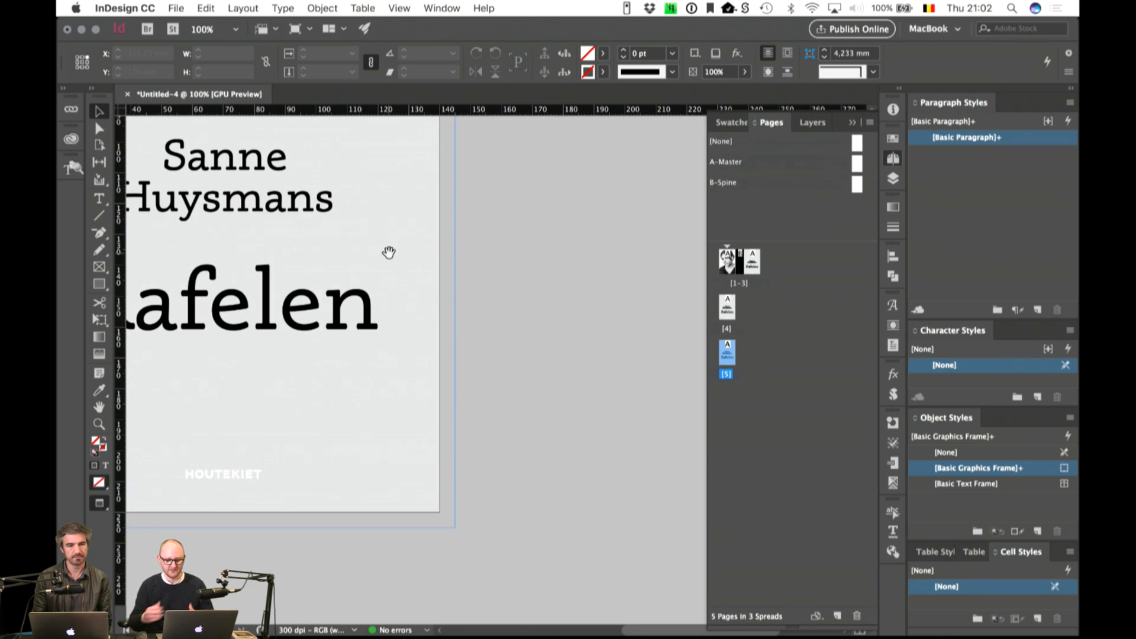
drag(338, 251, 520, 292)
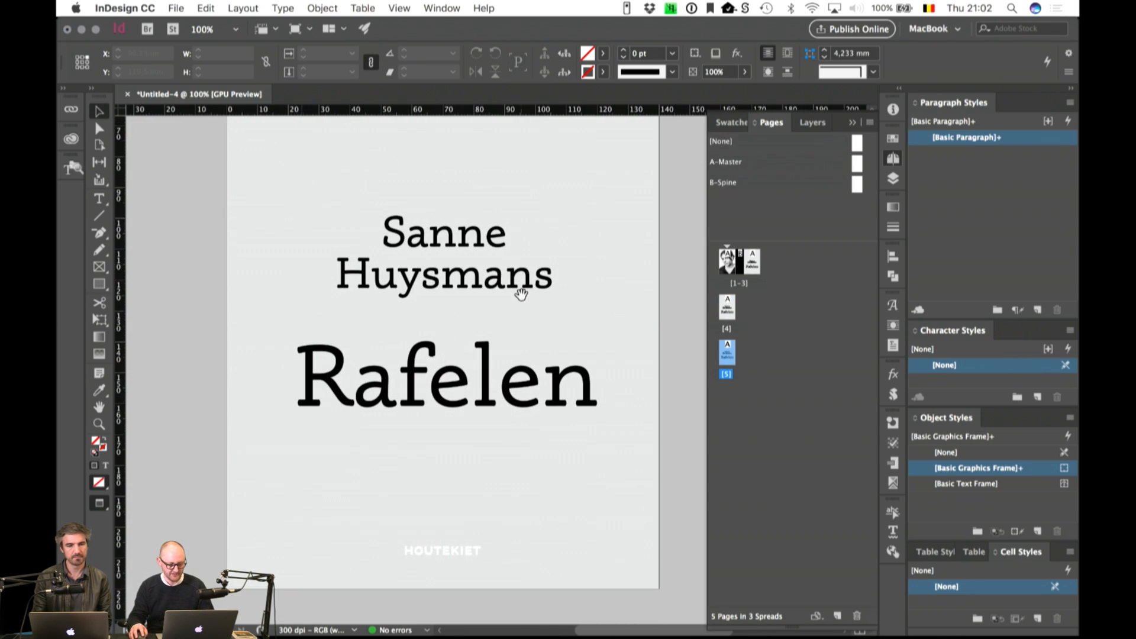
Step: Switch to Google Chrome, look over the slab serif results, and examine the styles of the Abril family
key(super+Tab)
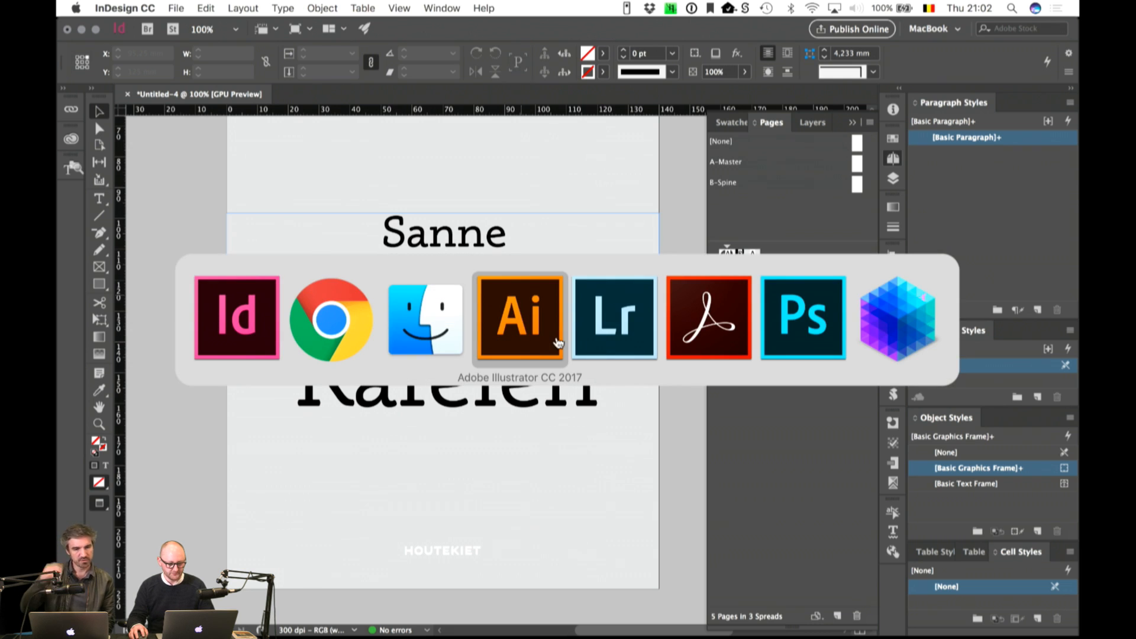
click(325, 327)
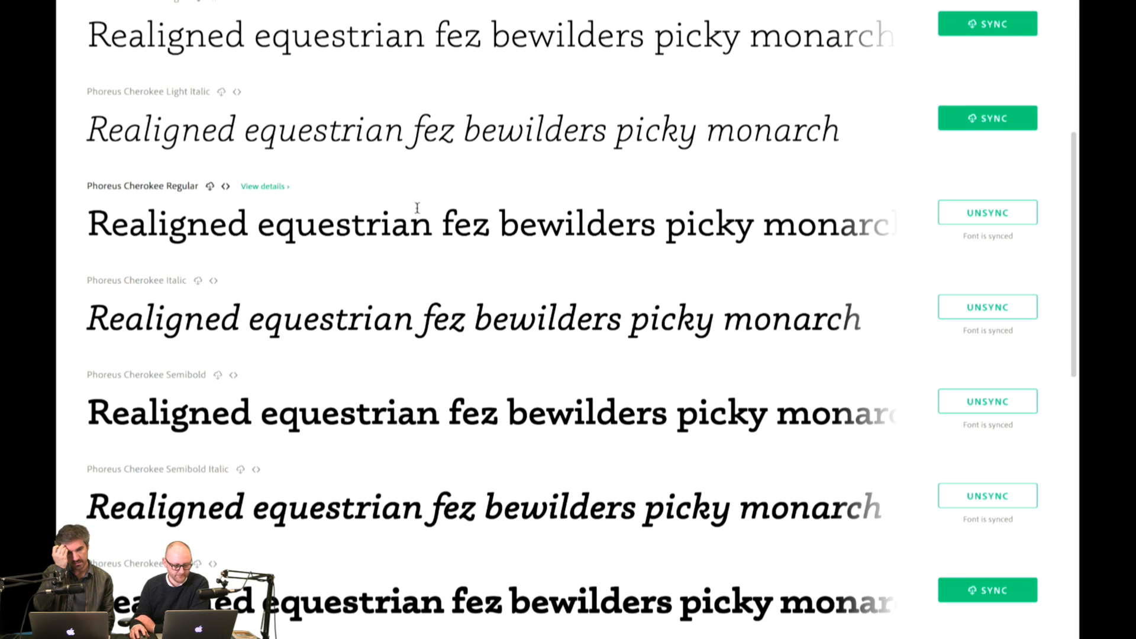
mouse_move(188, 28)
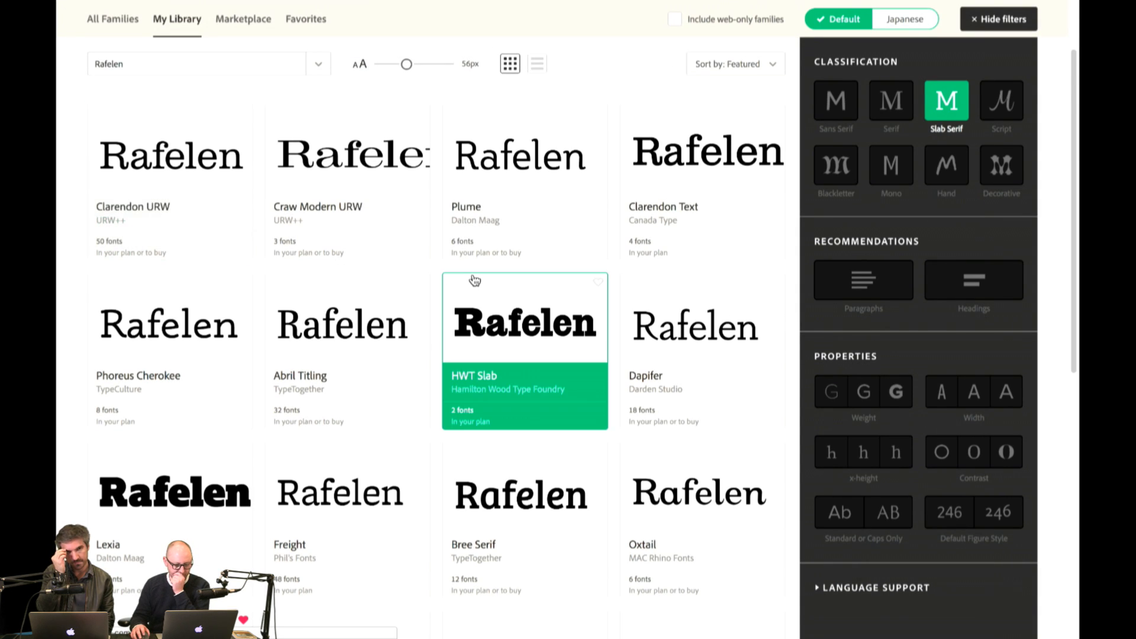
scroll(476, 281, down, 1)
scroll(475, 280, down, 3)
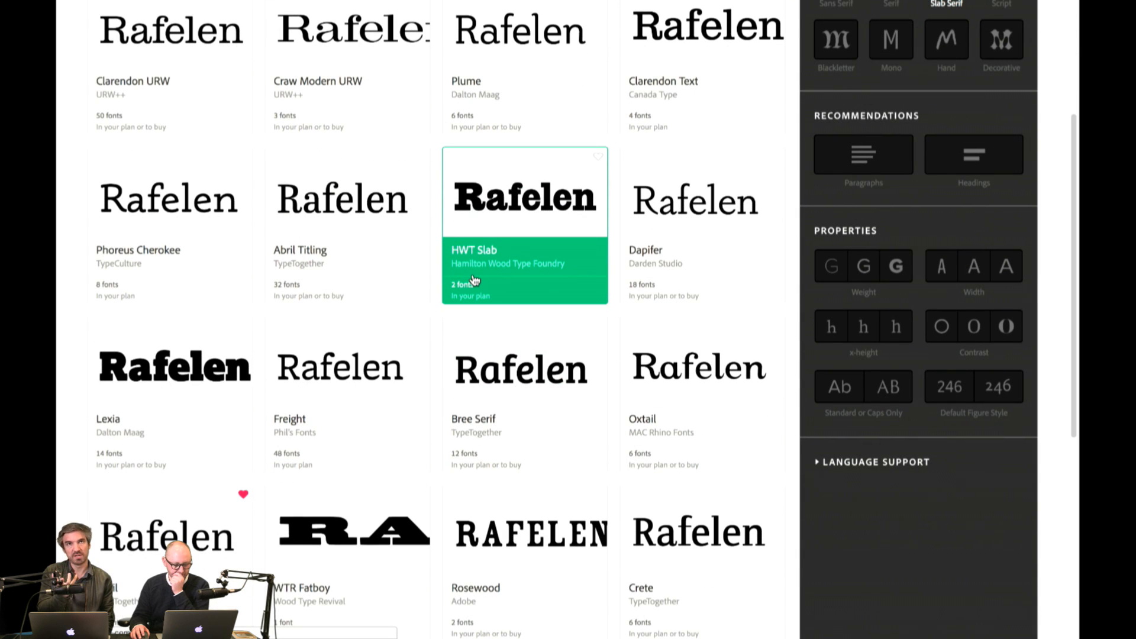
scroll(474, 280, down, 4)
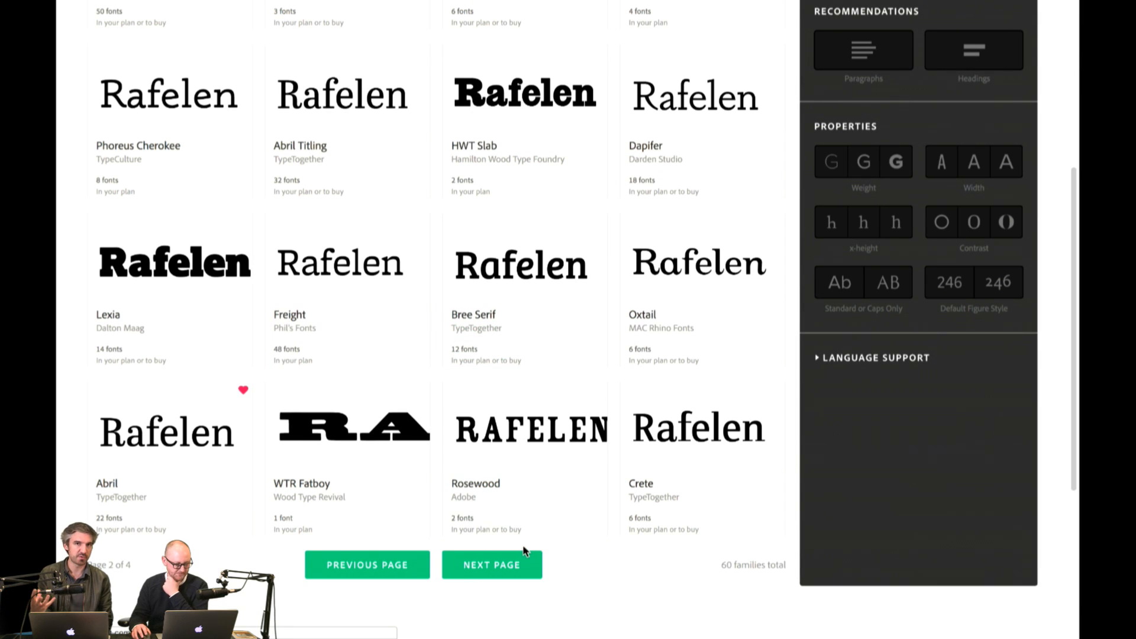
click(261, 445)
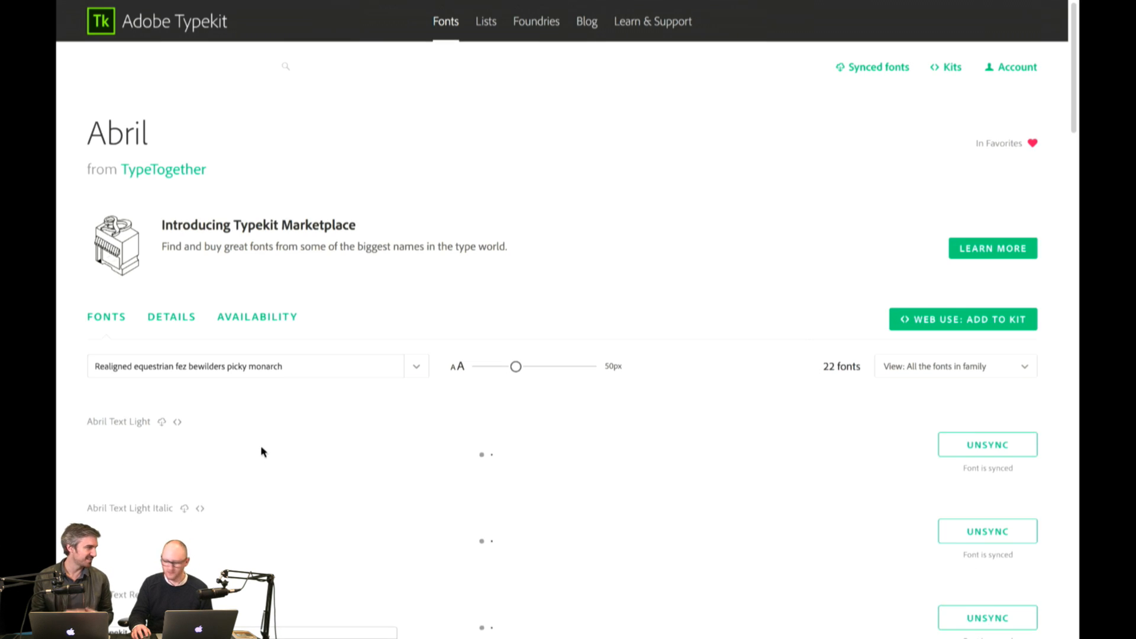
scroll(603, 360, down, 3)
scroll(600, 361, down, 3)
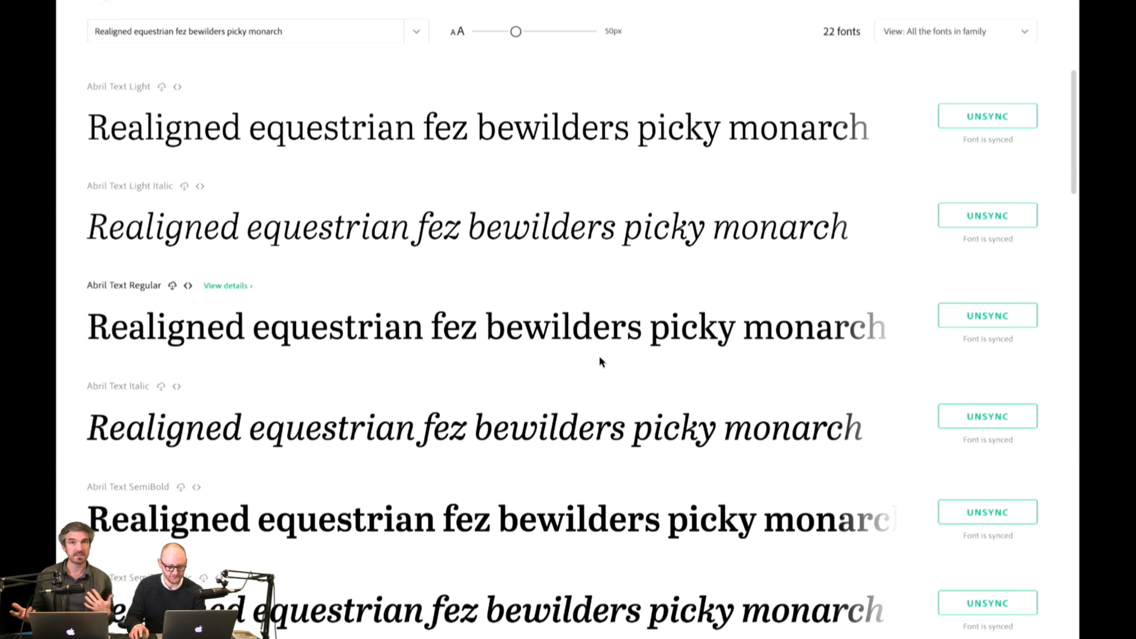
scroll(600, 358, down, 4)
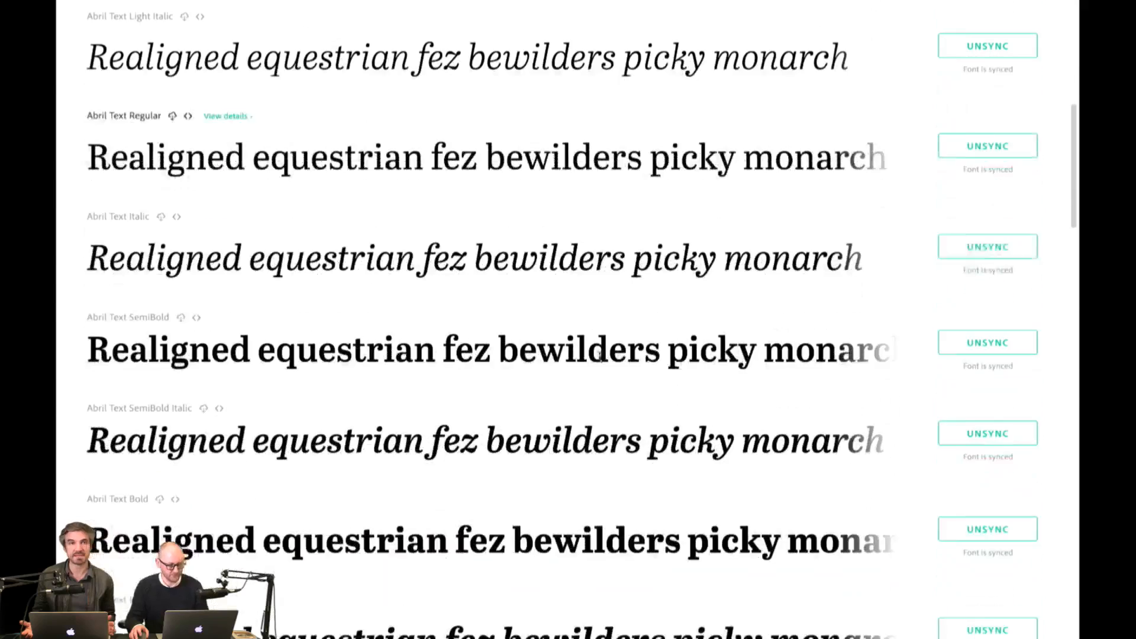
Step: Switch to Adobe InDesign and set the title "Rafelen" on page 5 in Abril Text Regular
key(super+Tab)
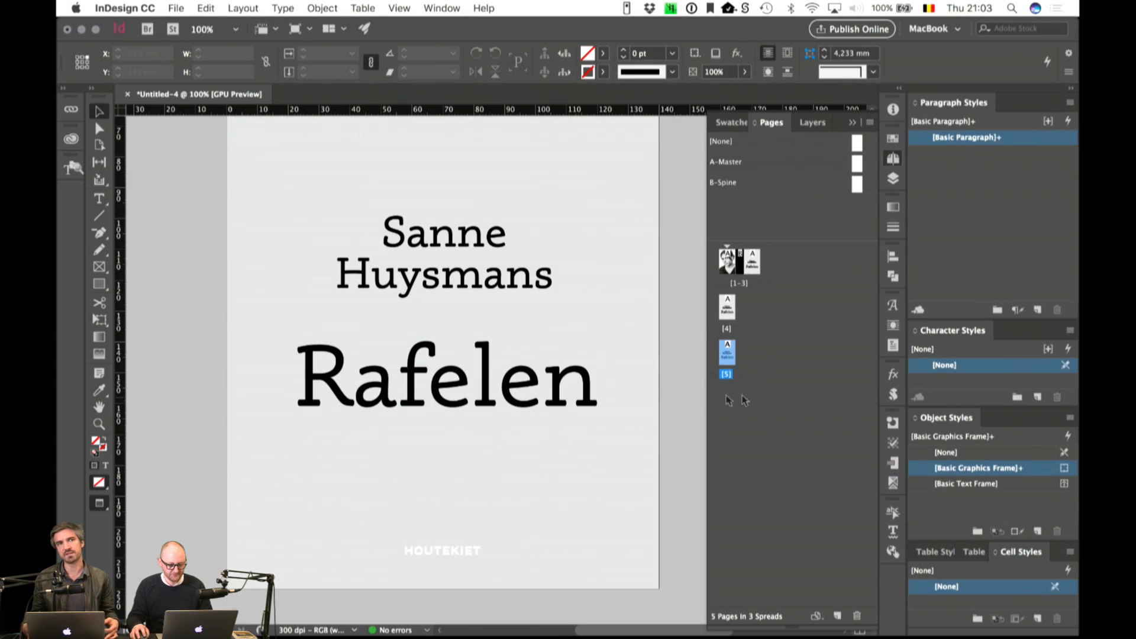
double_click(445, 392)
key(super+a)
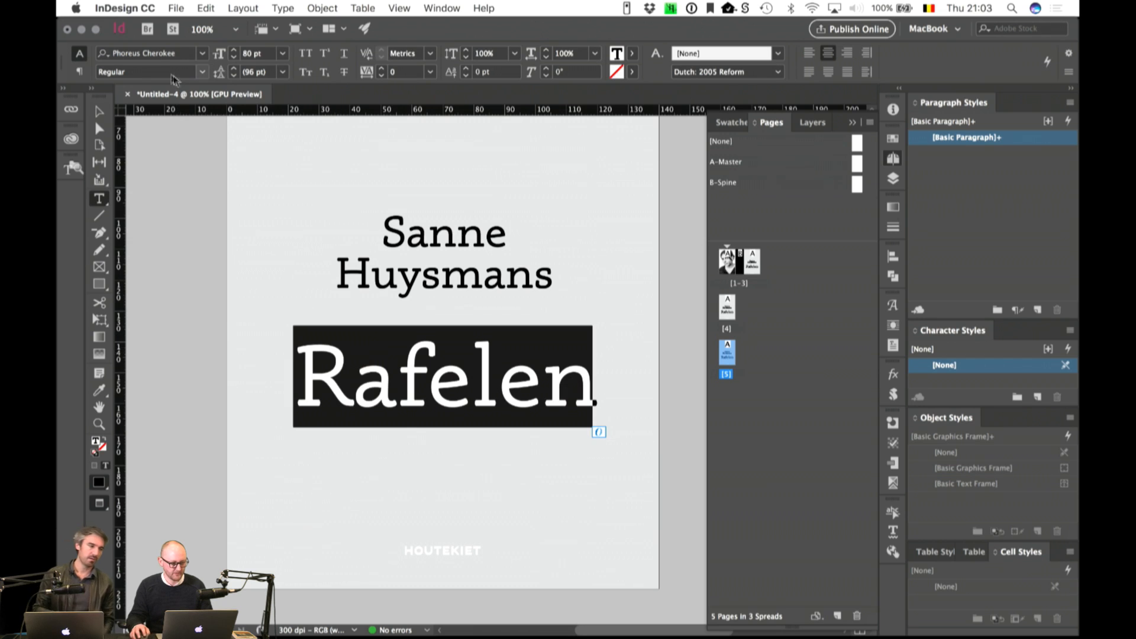
click(162, 54)
text(Abril)
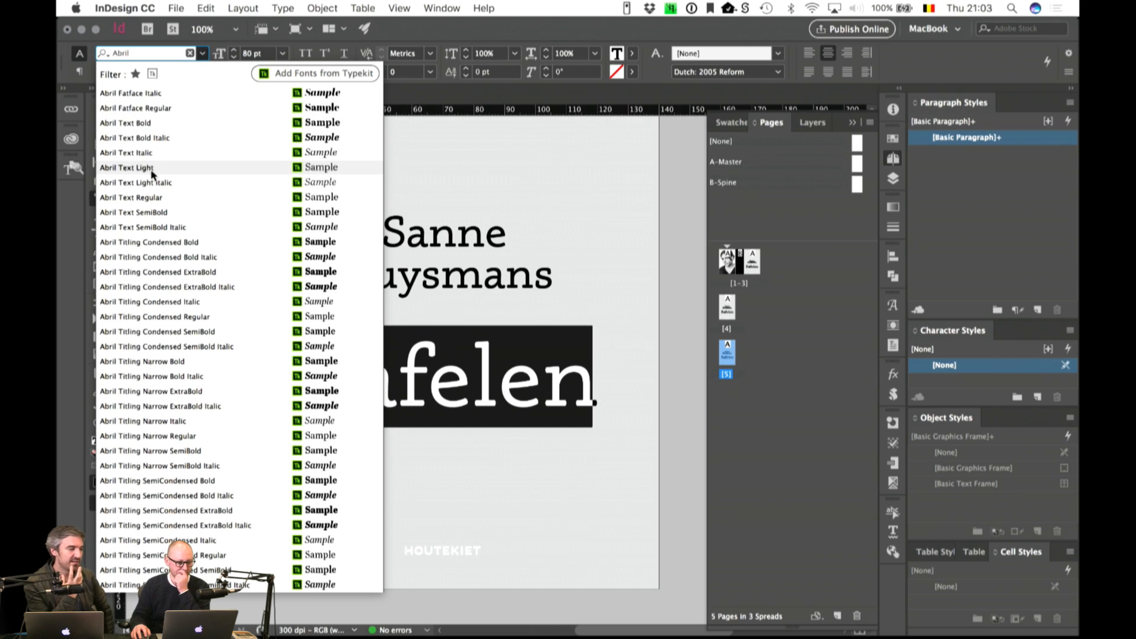
click(152, 198)
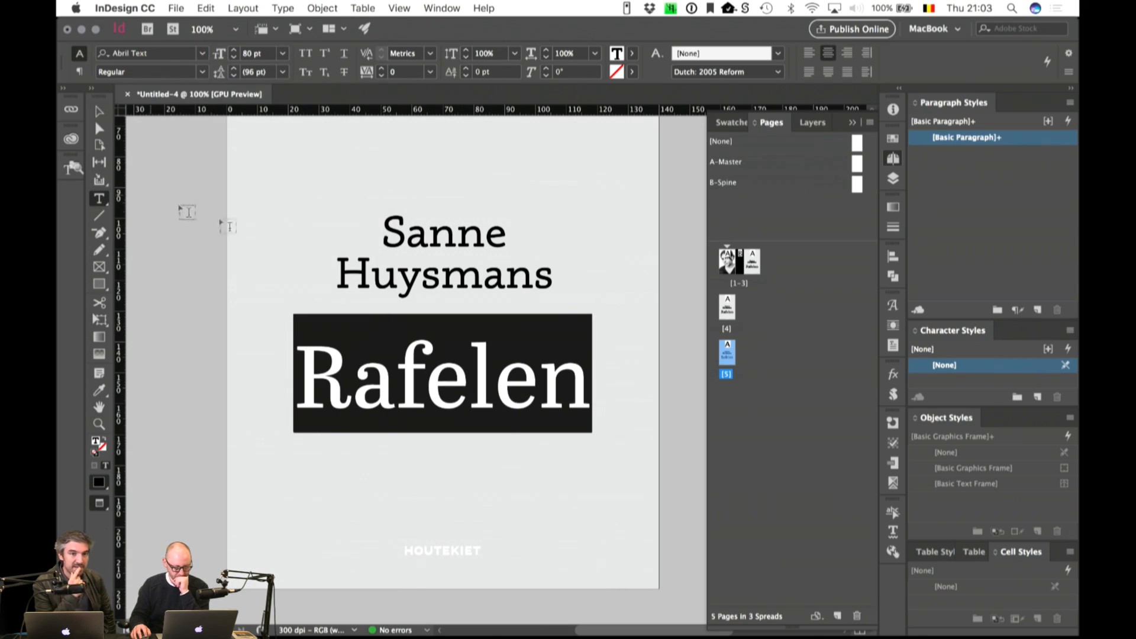
Step: Set the author's name on page 5 in Abril Text Regular and deselect its text frame
click(520, 287)
drag(567, 278, 265, 161)
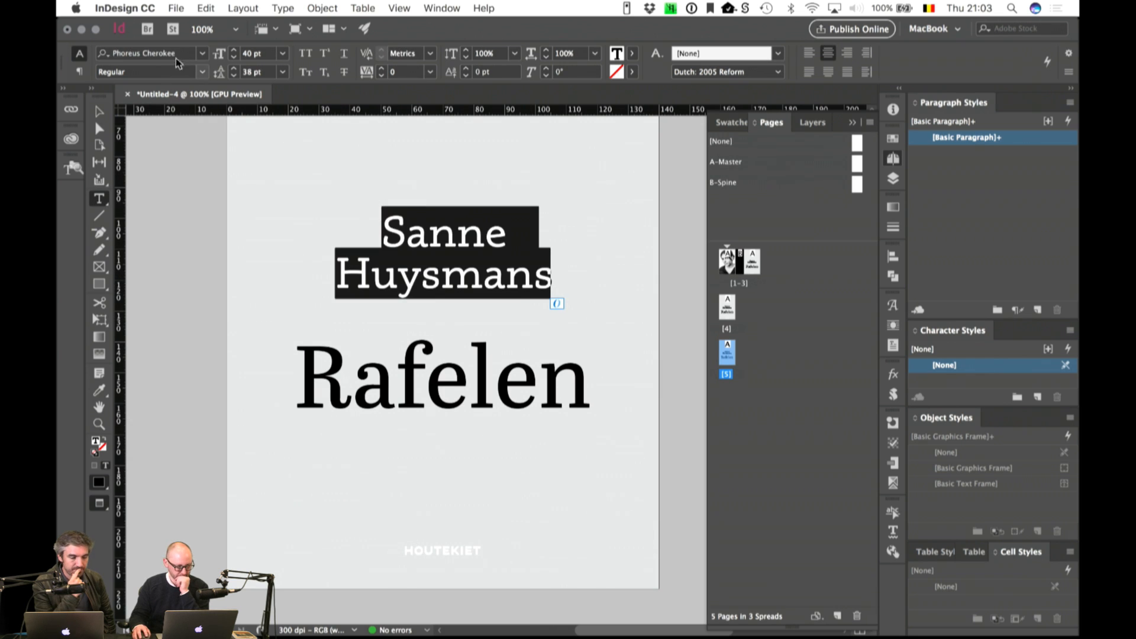
click(176, 53)
text(Abril)
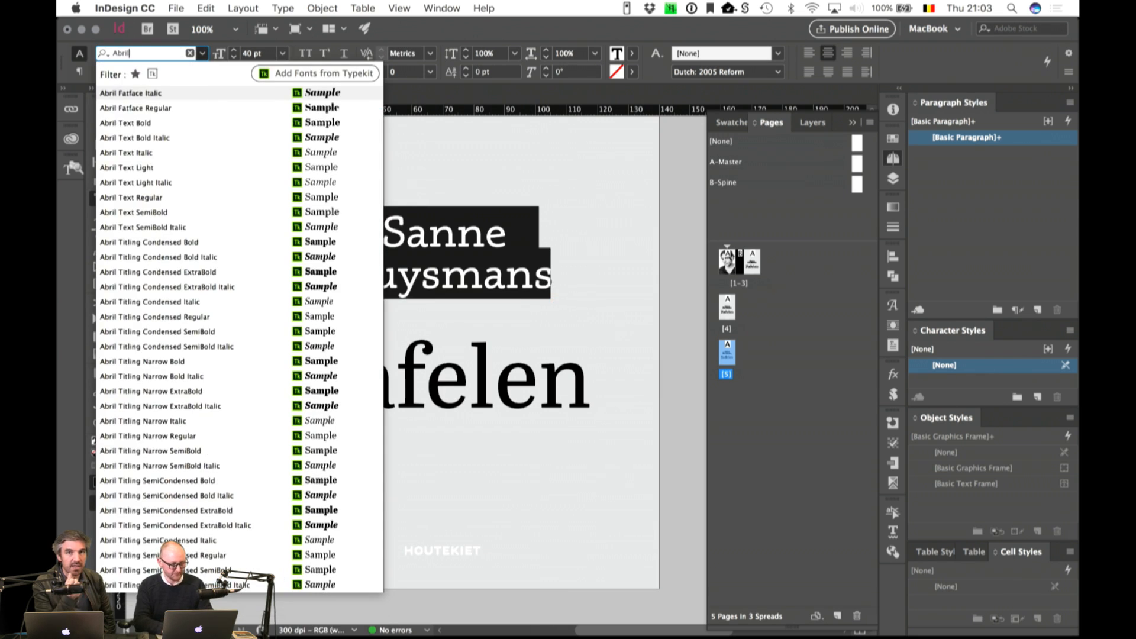
click(132, 197)
key(Escape)
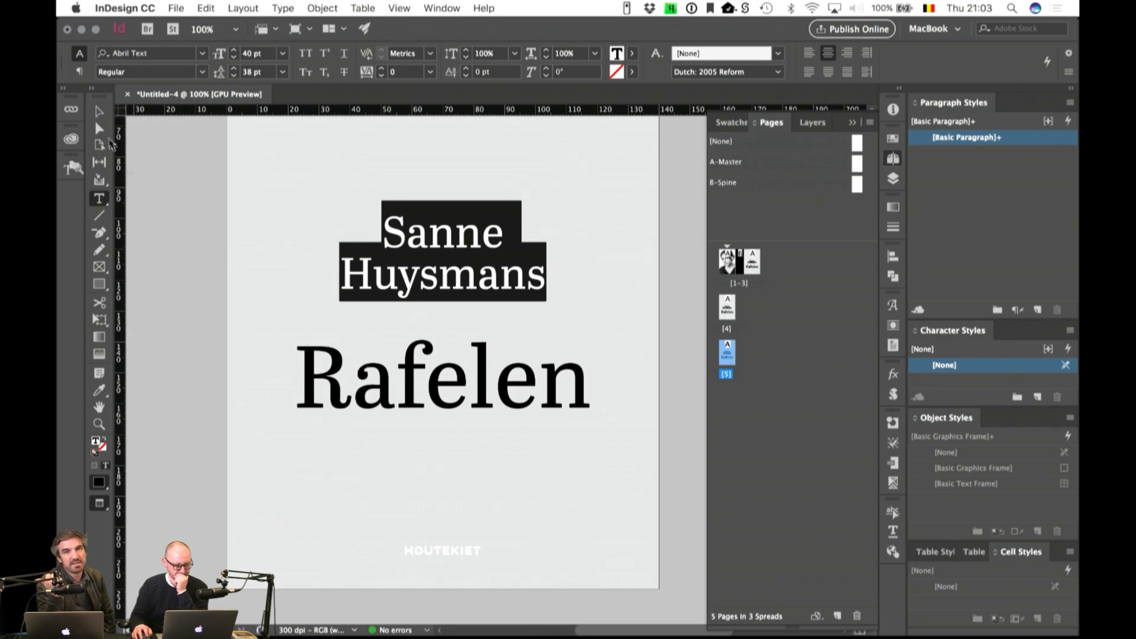
click(175, 183)
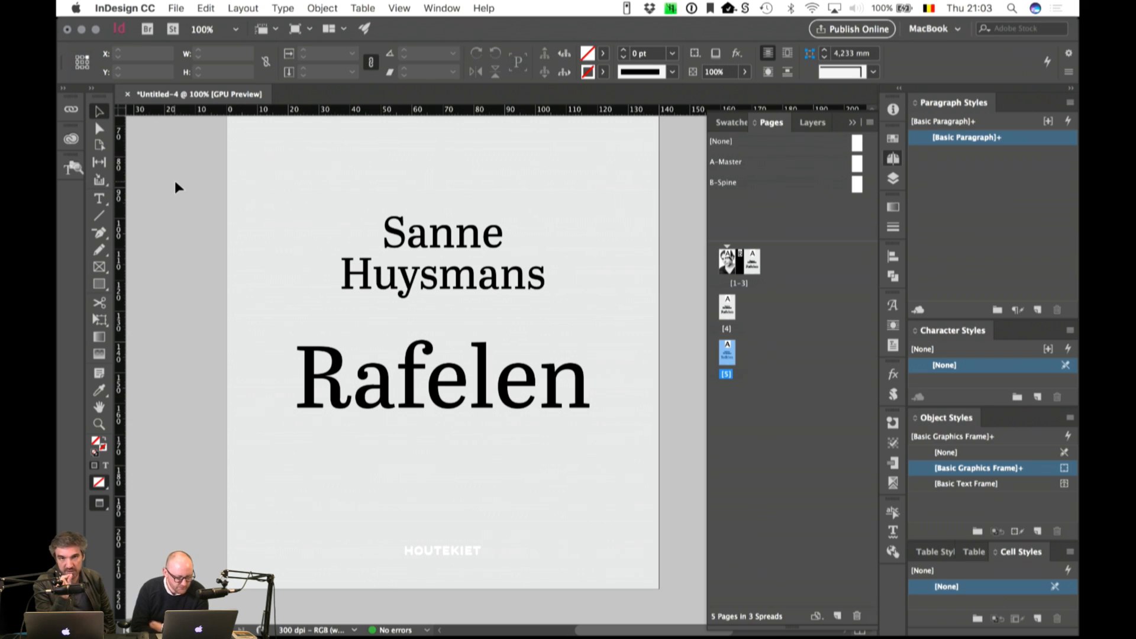
Step: Duplicate page 5 as page 6 for another font variant
click(738, 404)
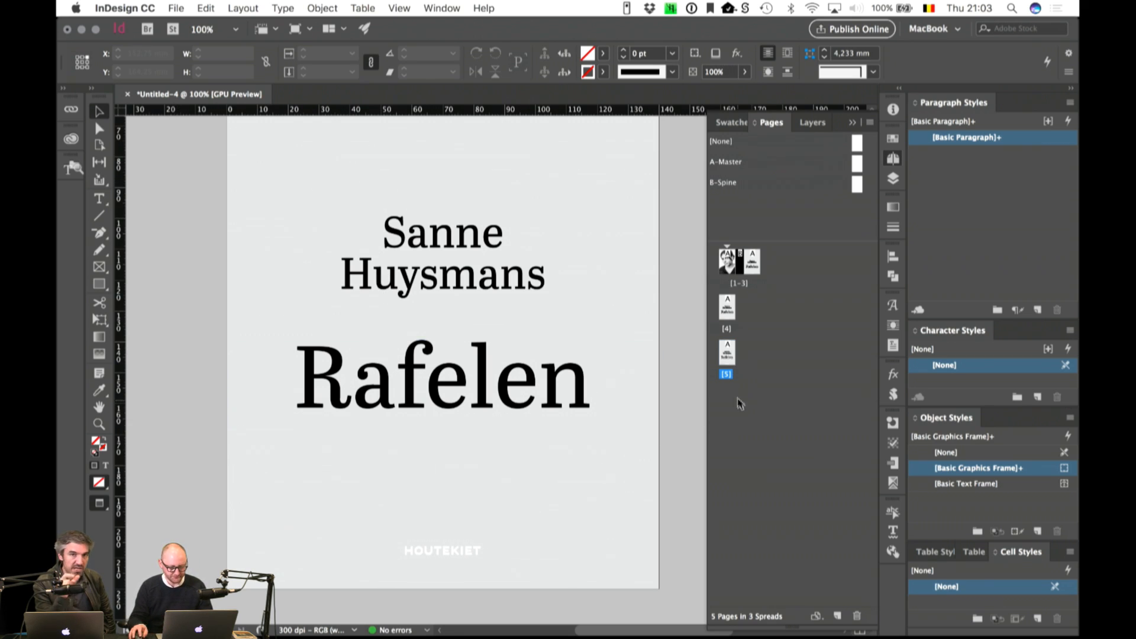
drag(729, 353, 838, 611)
Step: Switch to Google Chrome, return from the Abril family to the slab serif results, and look over the third results page
mouse_move(713, 631)
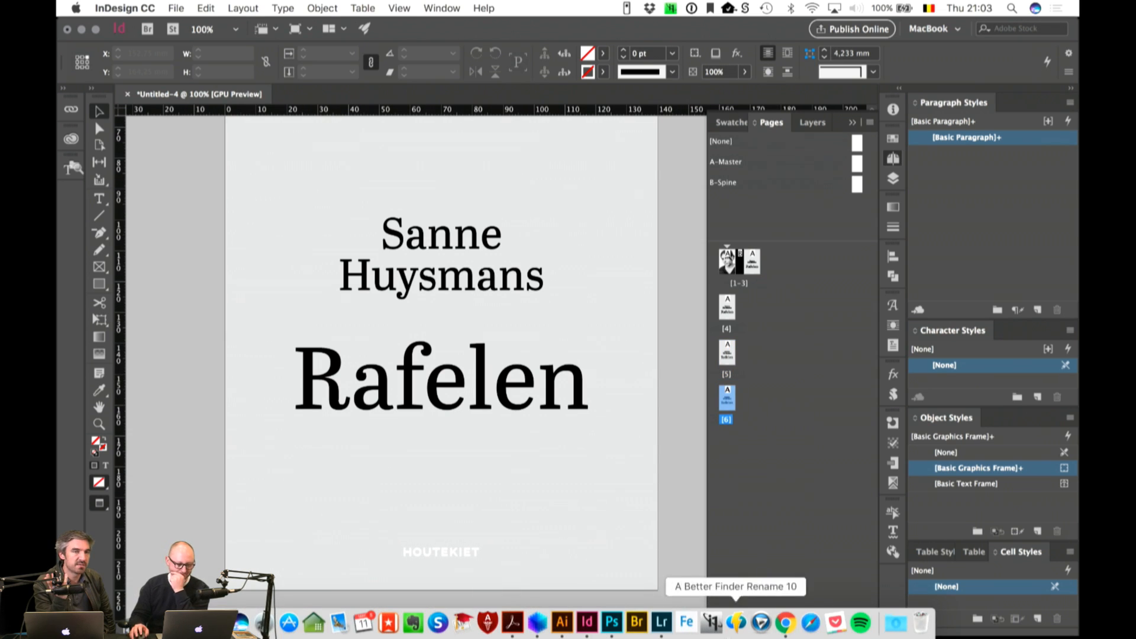
click(785, 630)
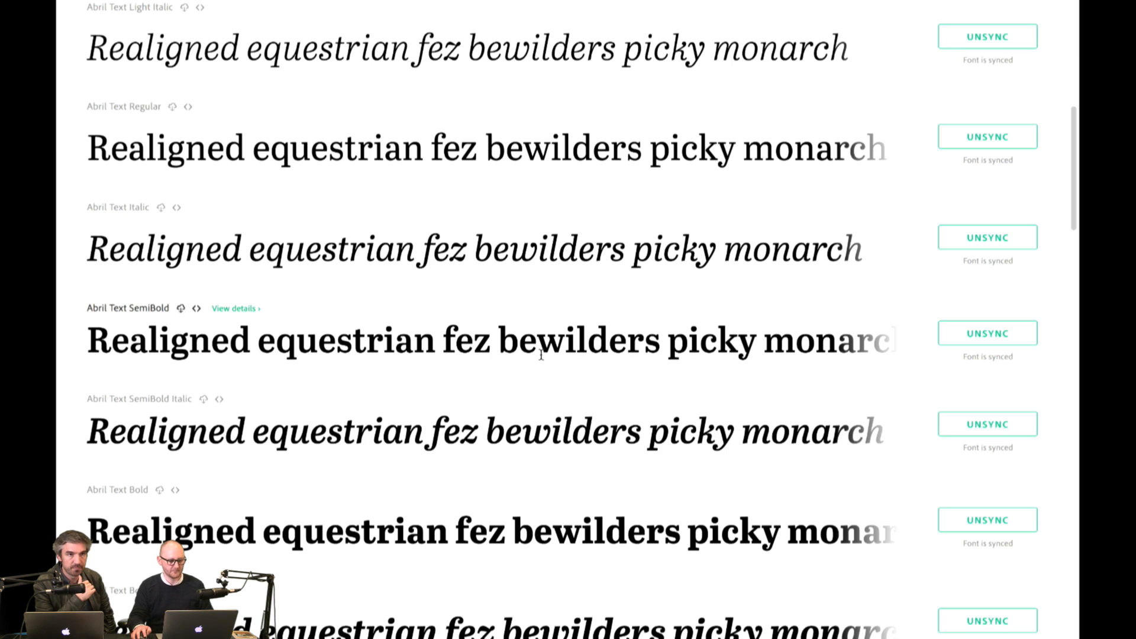
key(super+Left)
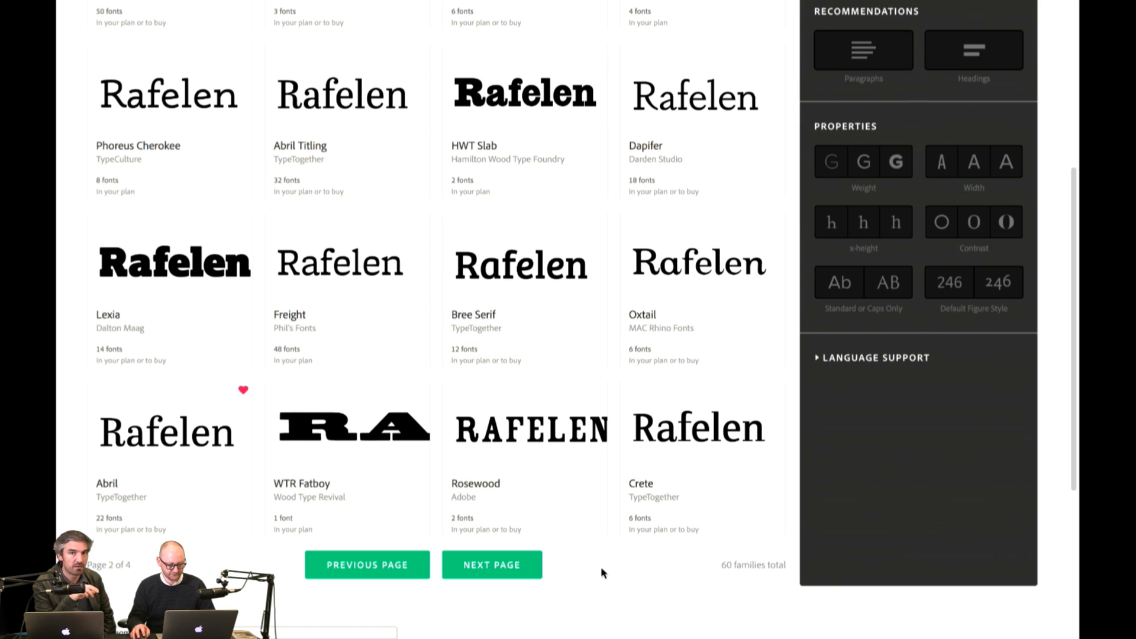
click(478, 566)
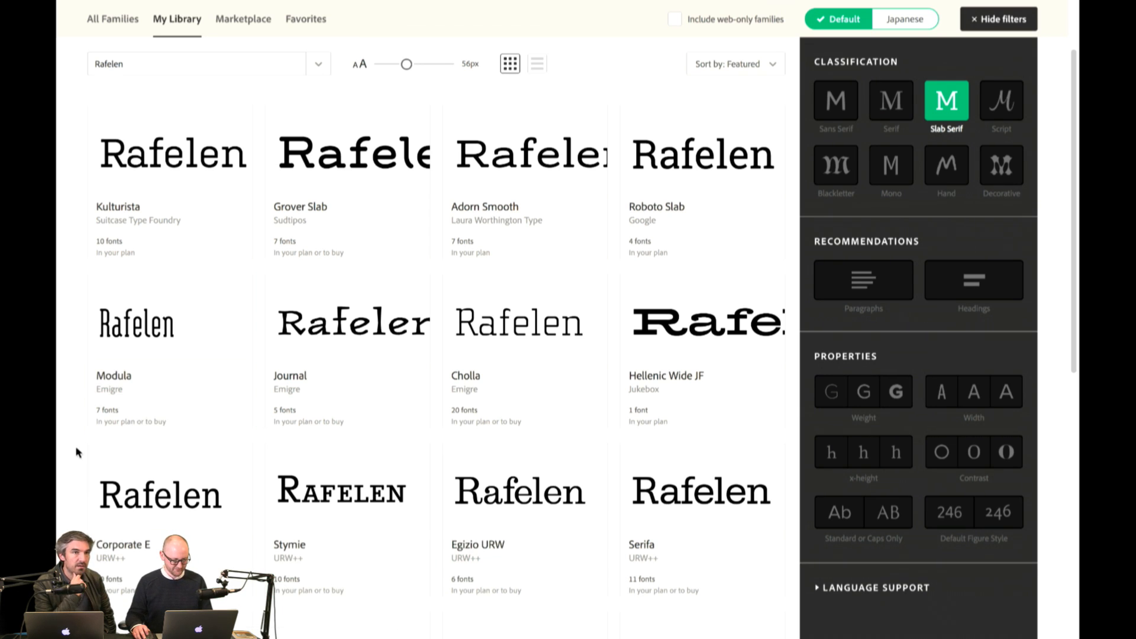
scroll(76, 451, down, 3)
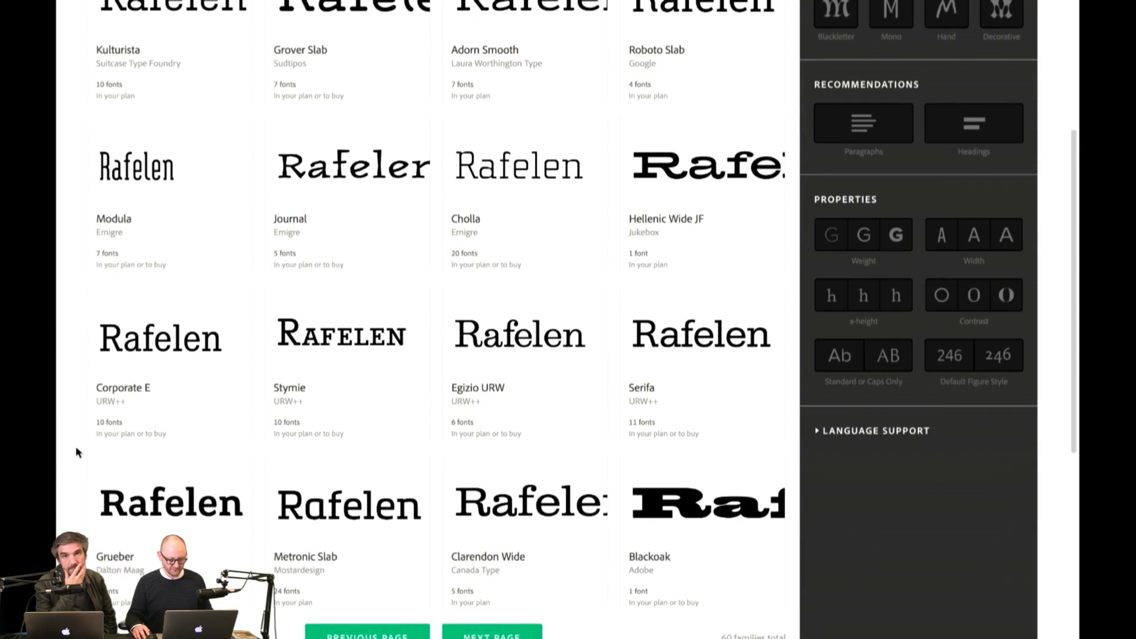
scroll(76, 453, down, 2)
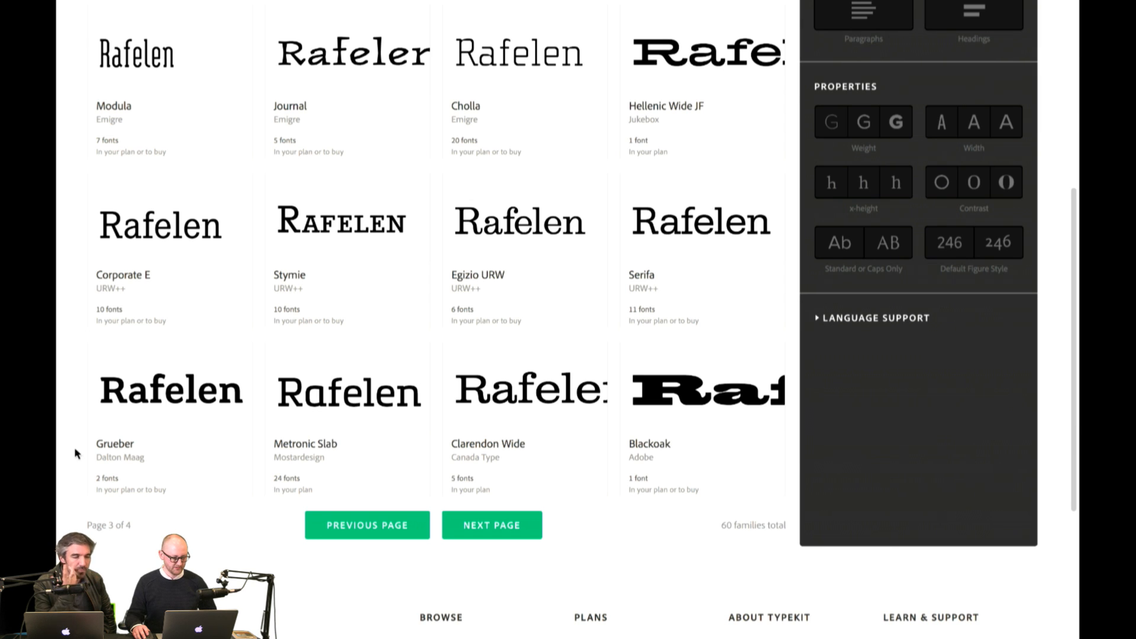
Step: Open the Corporate E family and sync its Corporate E Pro Regular, Regular Italic and Bold fonts
click(202, 288)
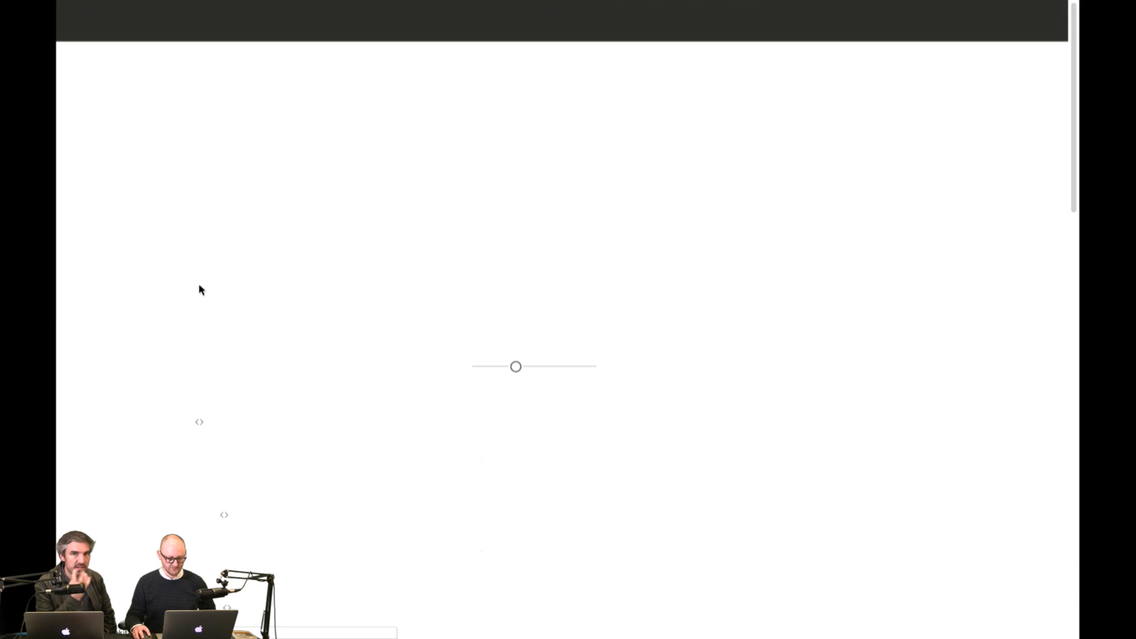
scroll(850, 442, down, 5)
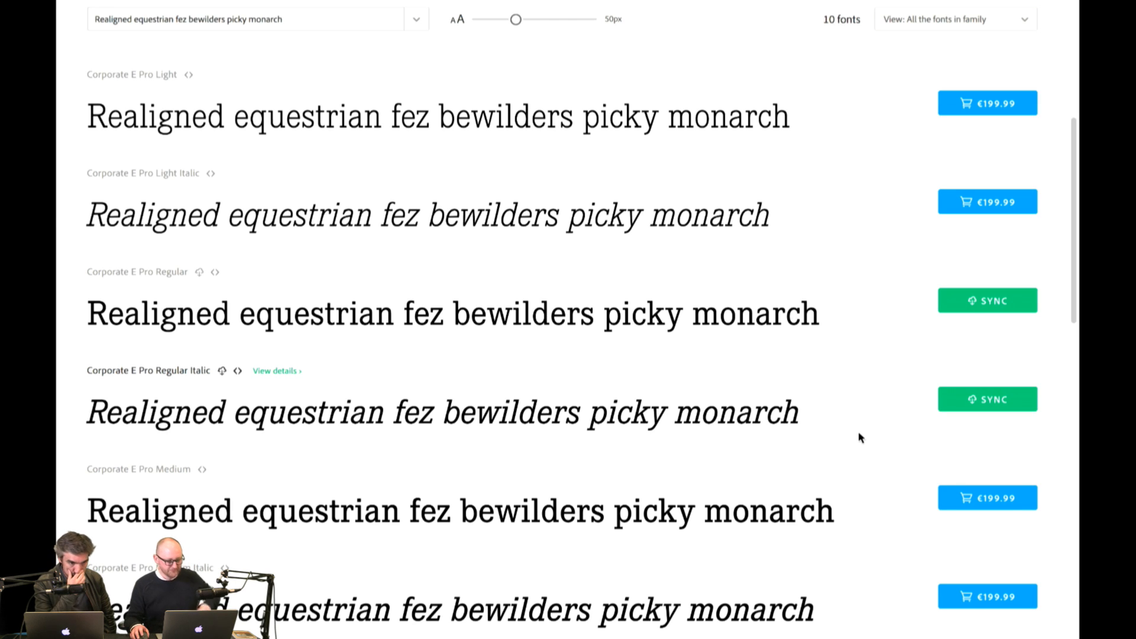
scroll(858, 433, down, 2)
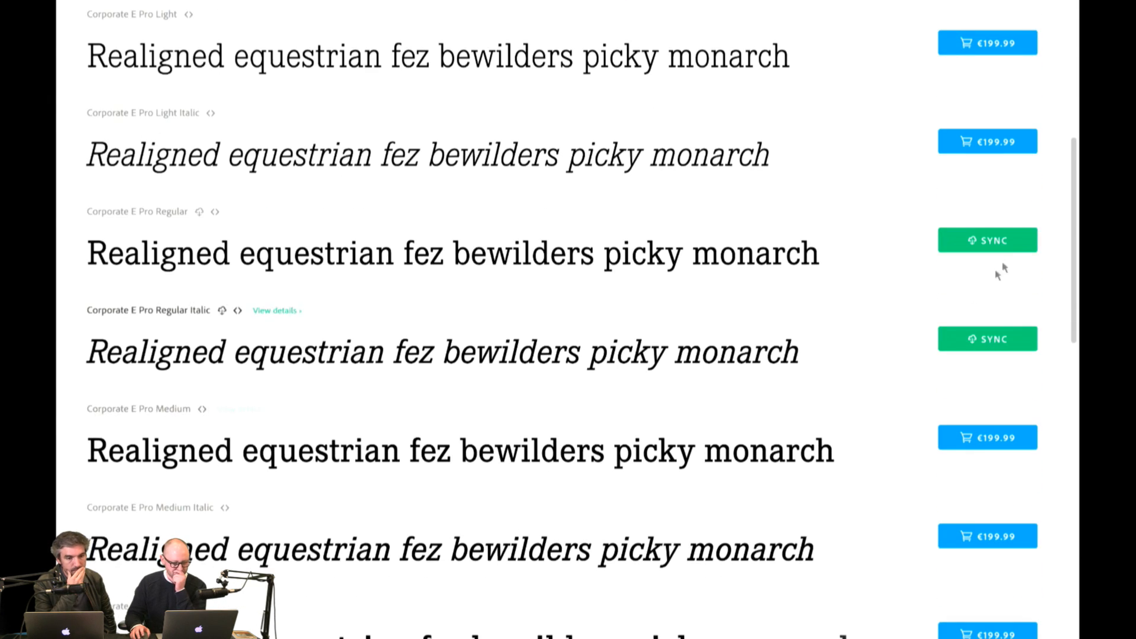
click(1009, 240)
click(1004, 342)
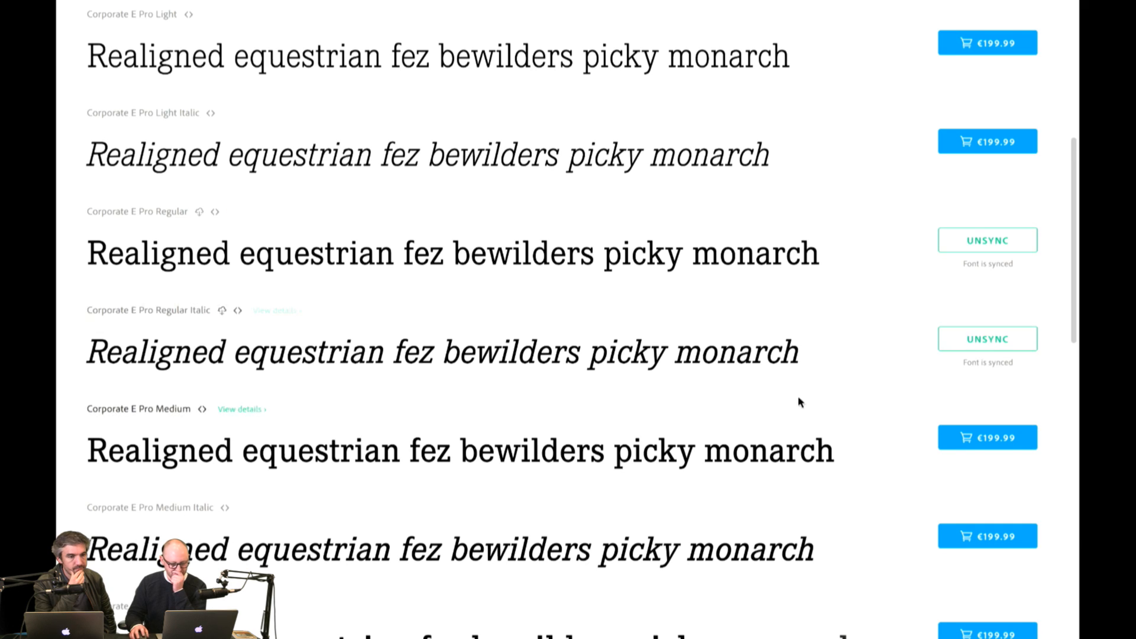
scroll(798, 398, down, 8)
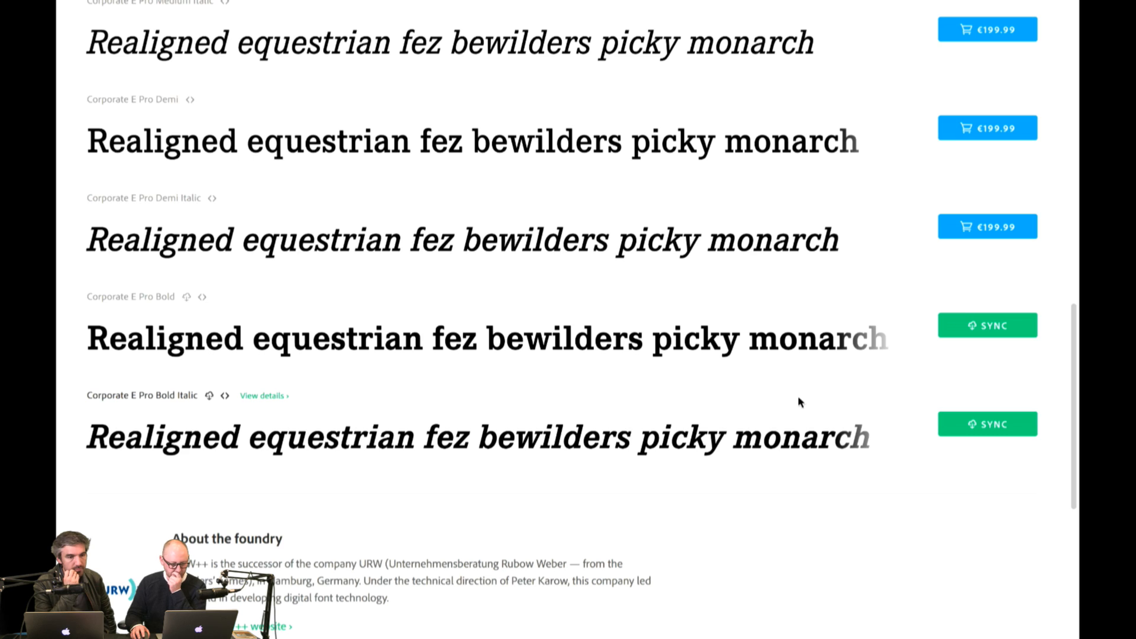
click(989, 325)
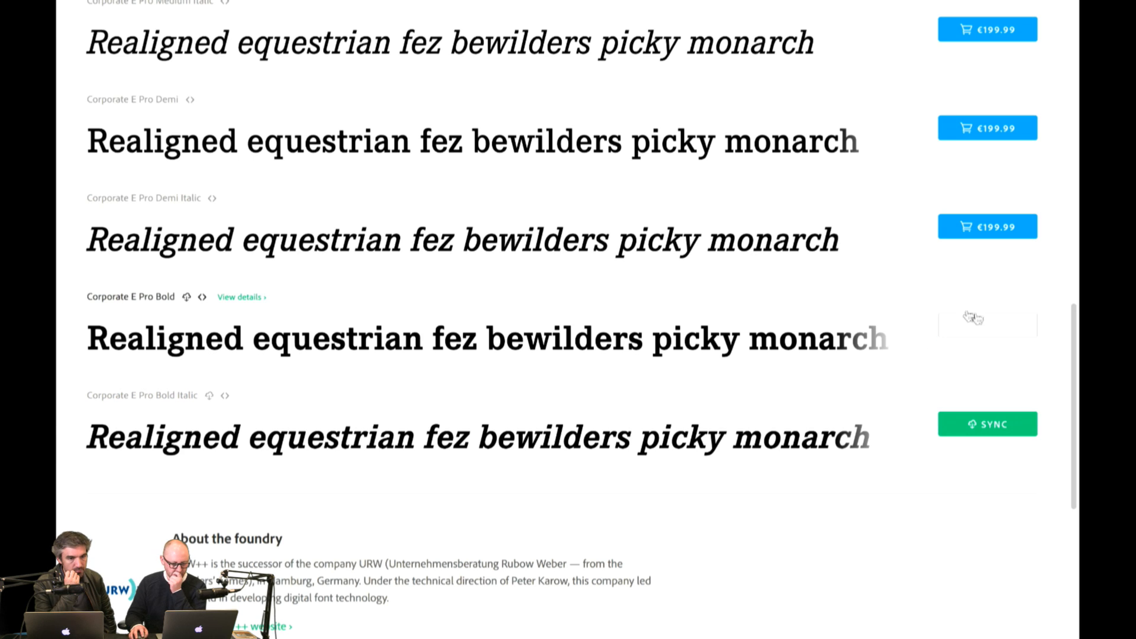
Step: Switch to Adobe InDesign and set the title "Rafelen" on page 6 in Corporate E Pro Regular
mouse_move(621, 636)
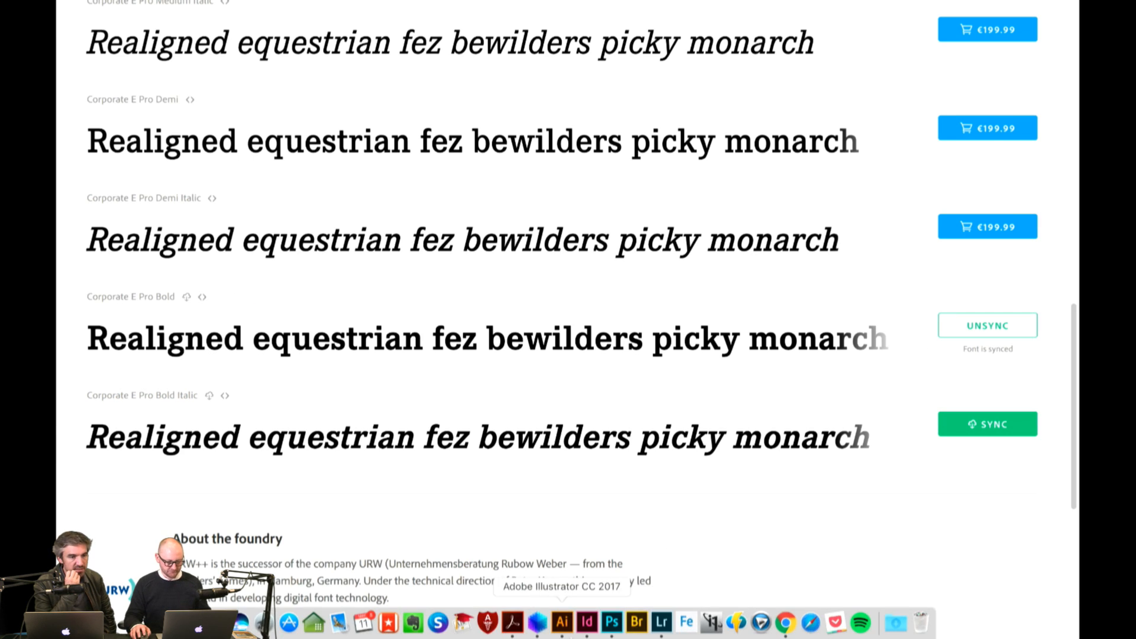
click(585, 622)
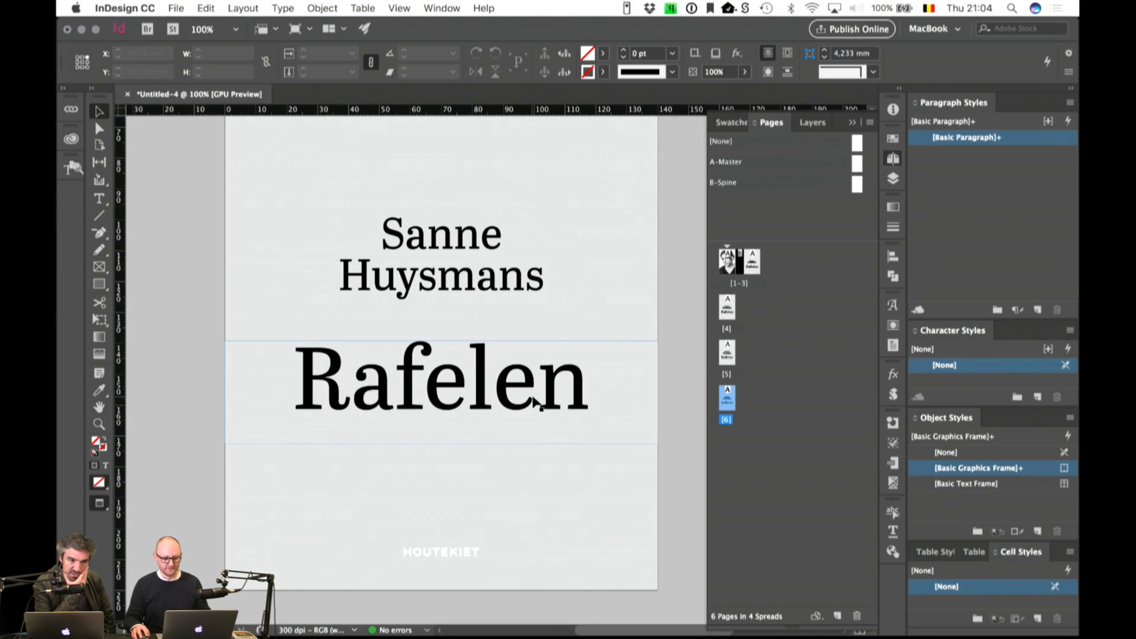
double_click(536, 404)
key(super+a)
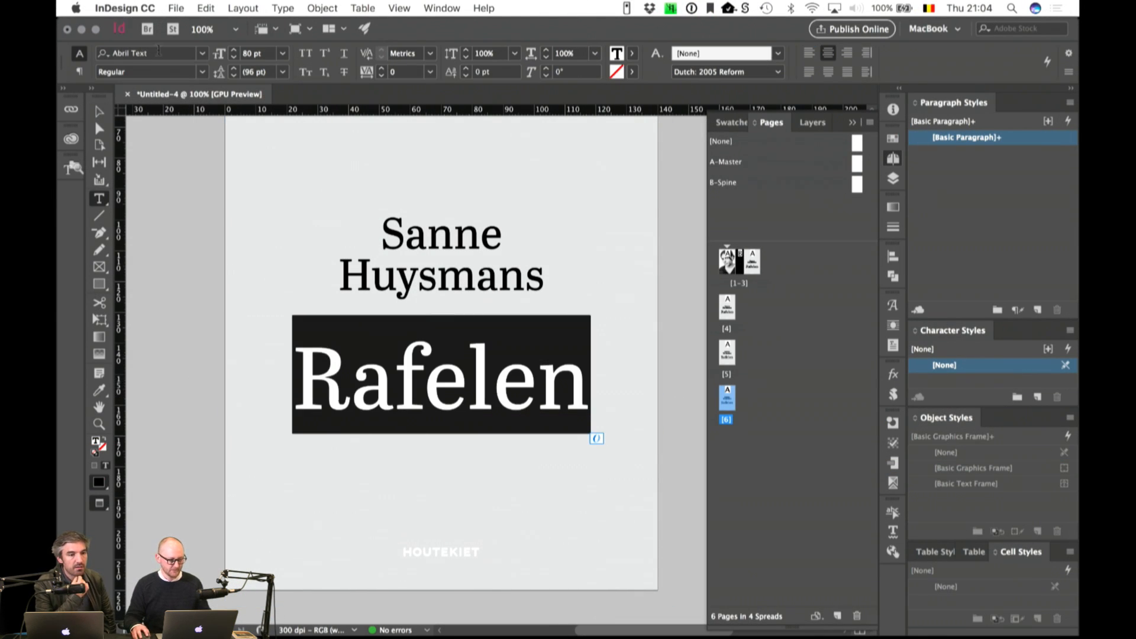
click(158, 52)
text(Corpo)
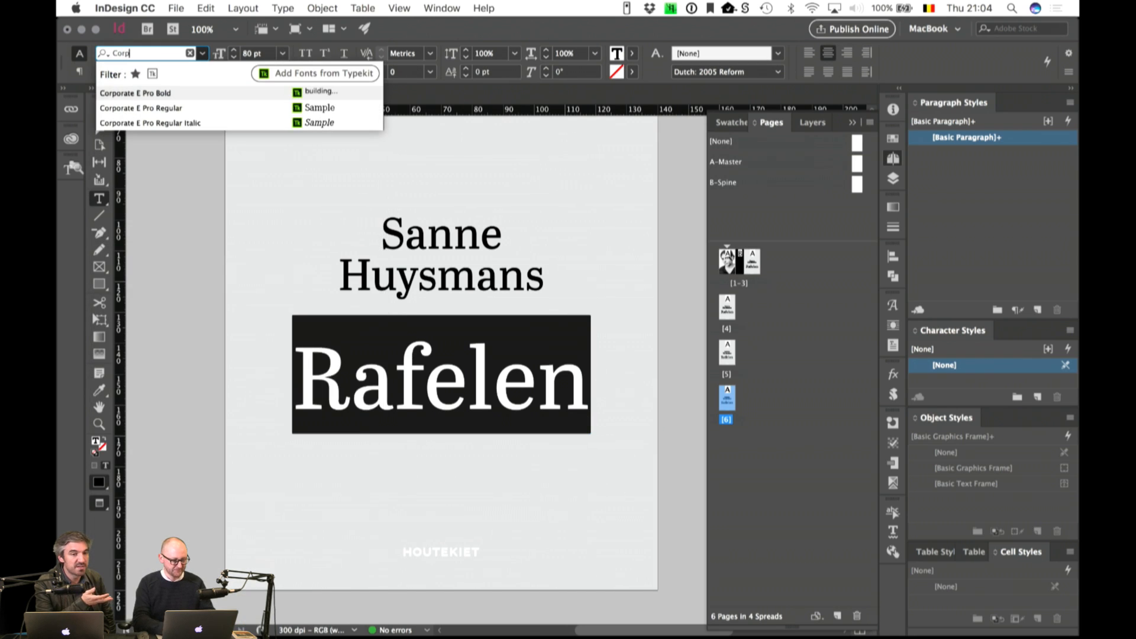
click(165, 109)
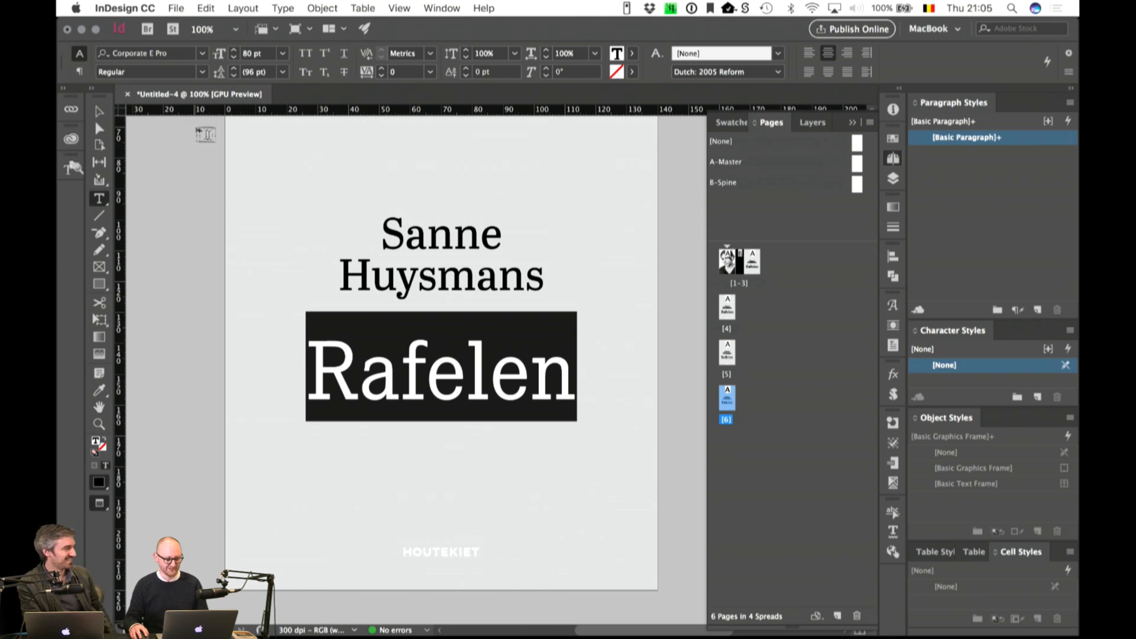
drag(546, 278, 311, 215)
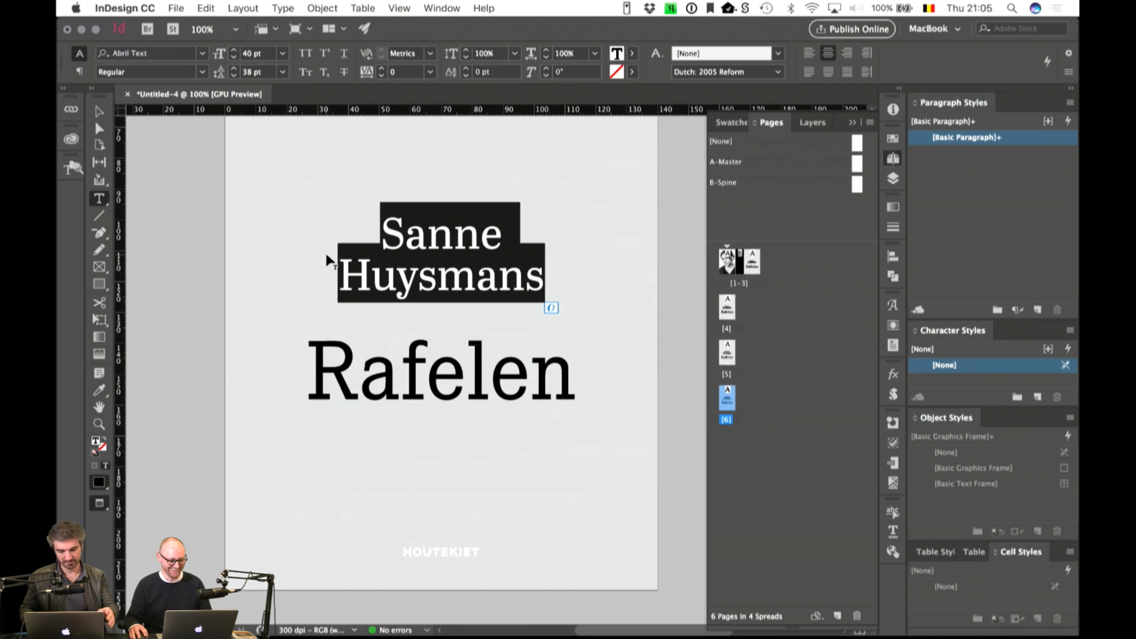
key(Escape)
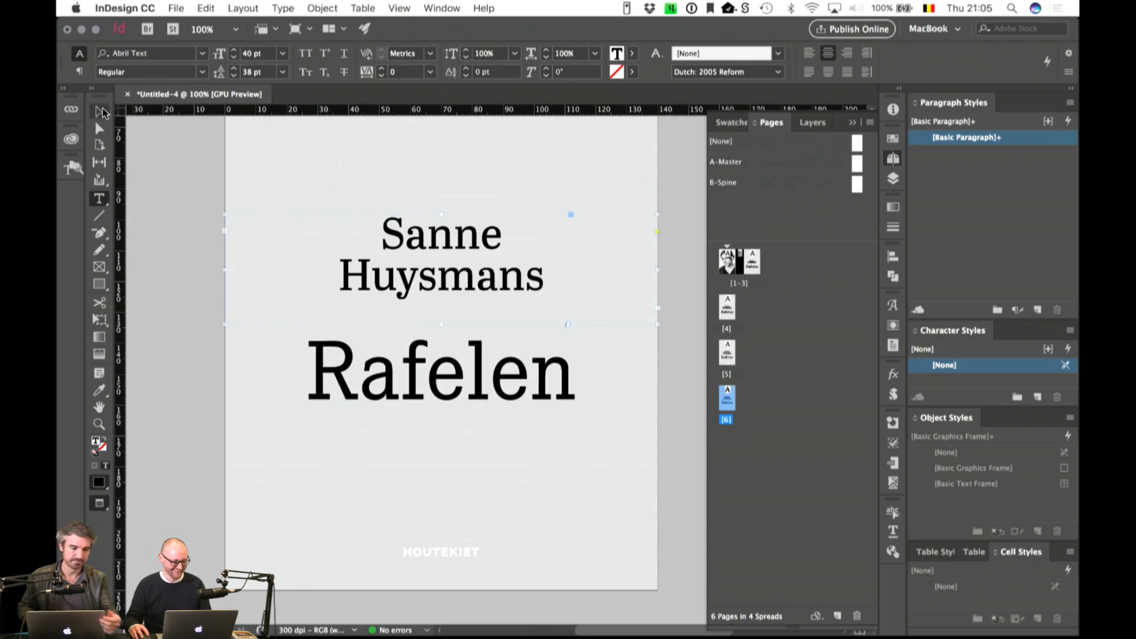
double_click(532, 388)
key(super+a)
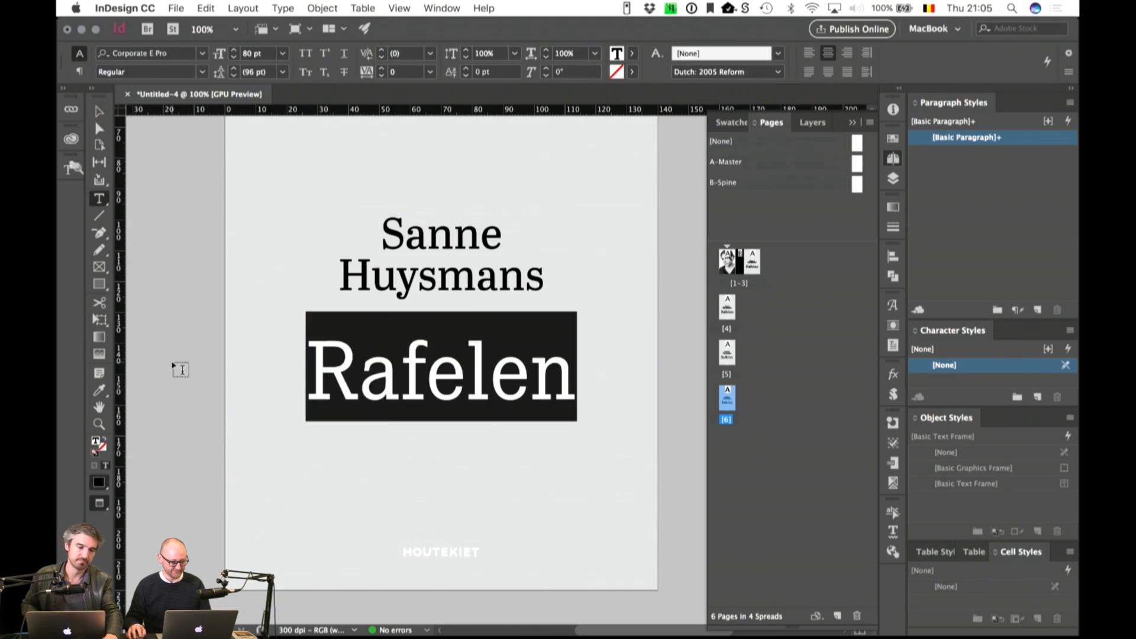
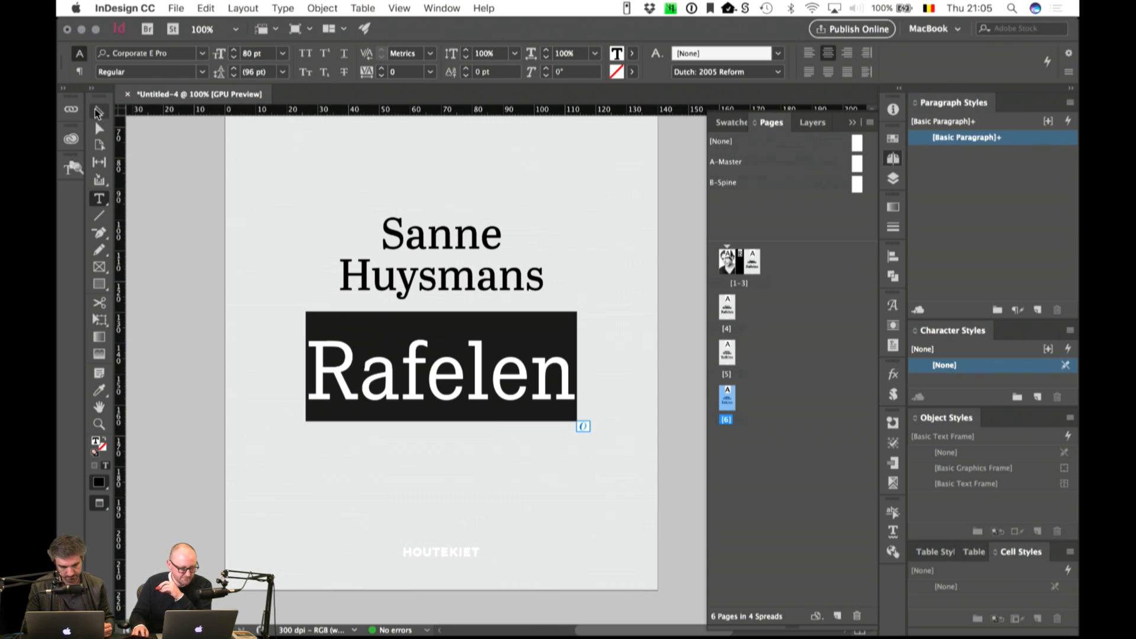
Step: Set the author's name on page 6 in Corporate E Pro Regular Italic
drag(552, 276, 233, 199)
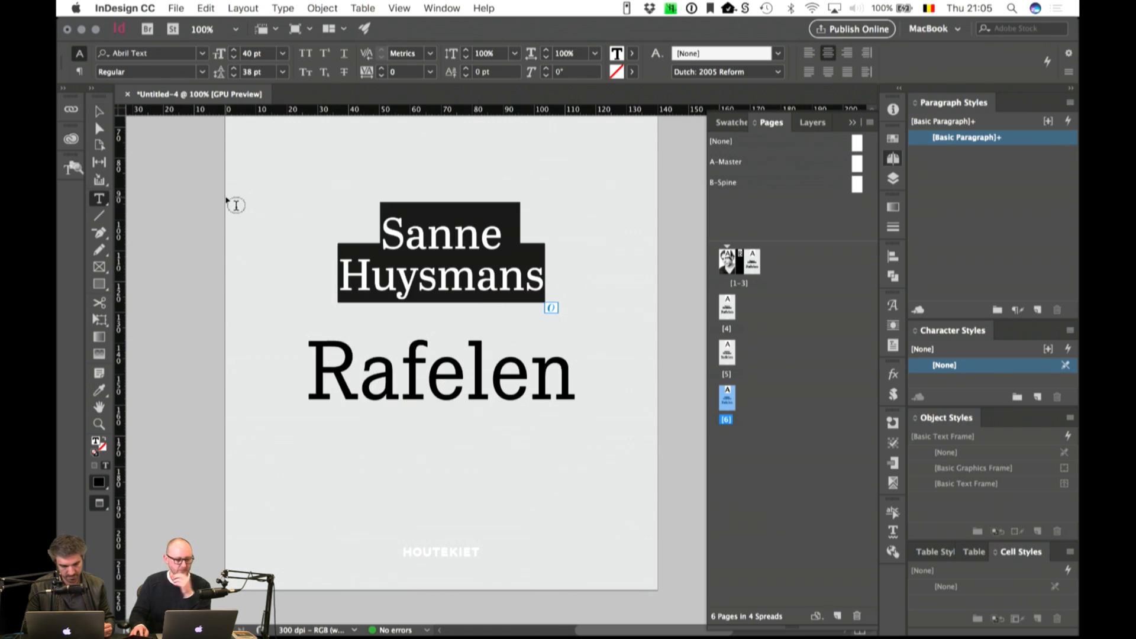
click(153, 52)
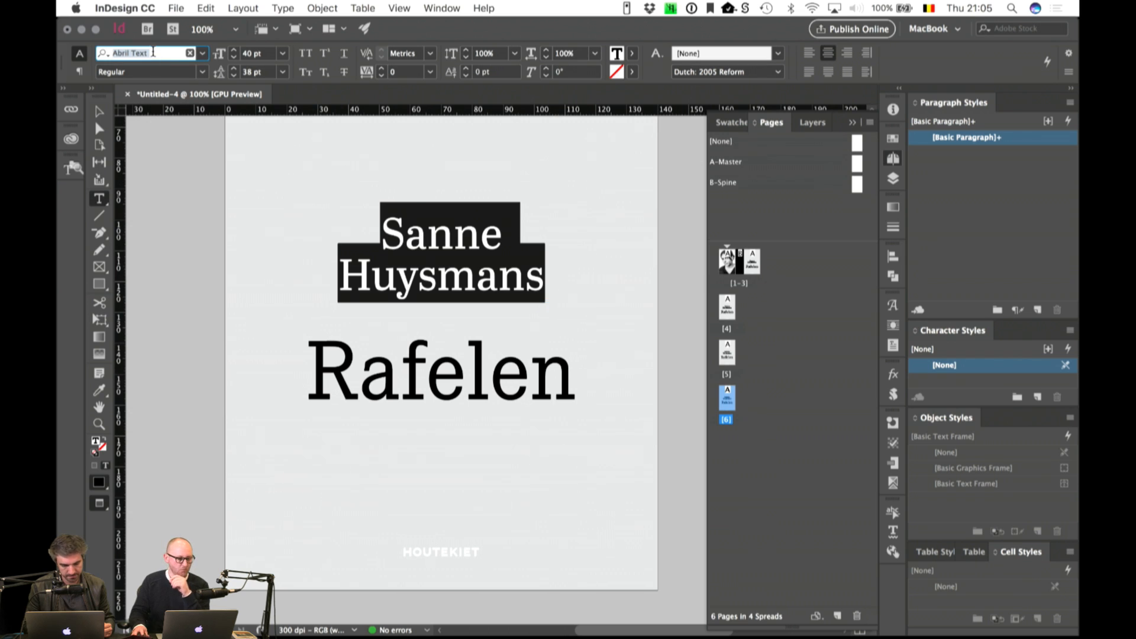
text(co)
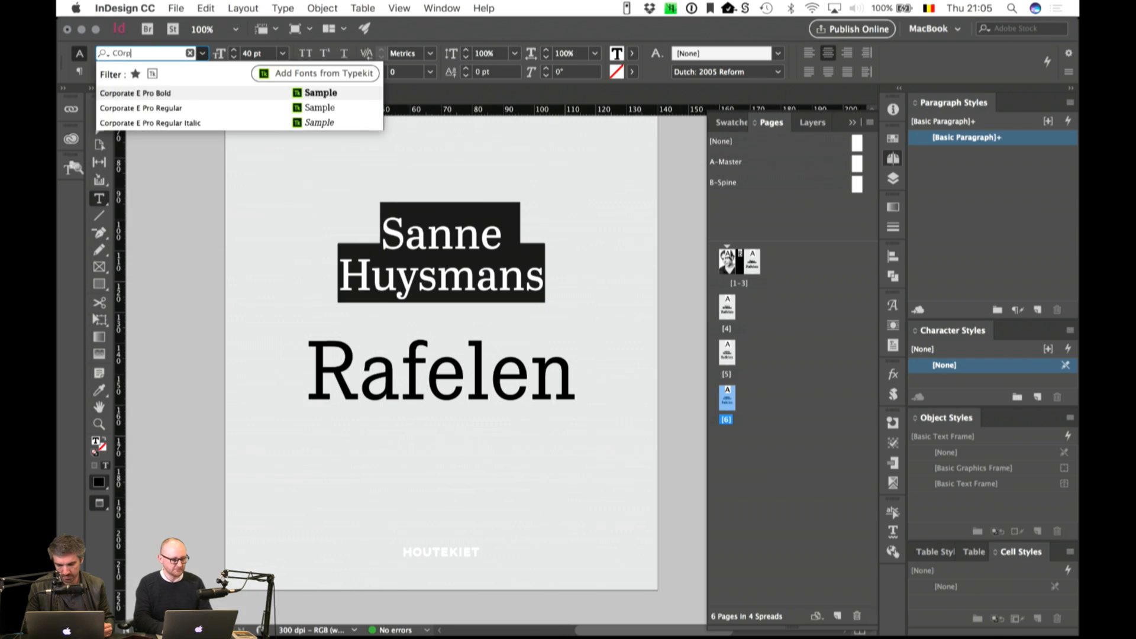
key(BackSpace)
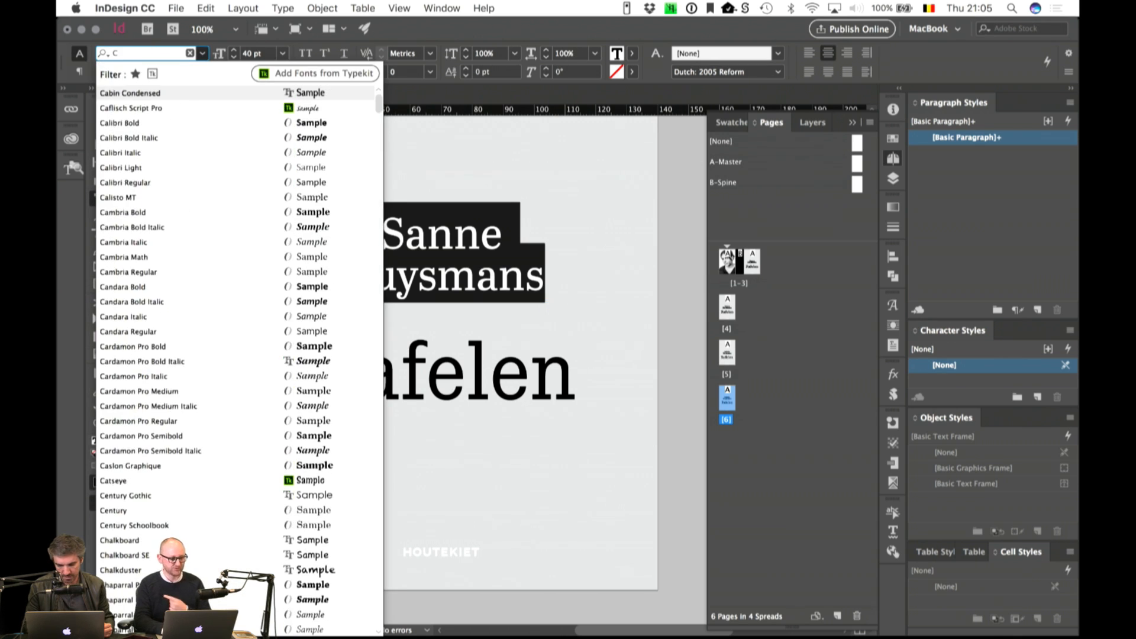
text(o)
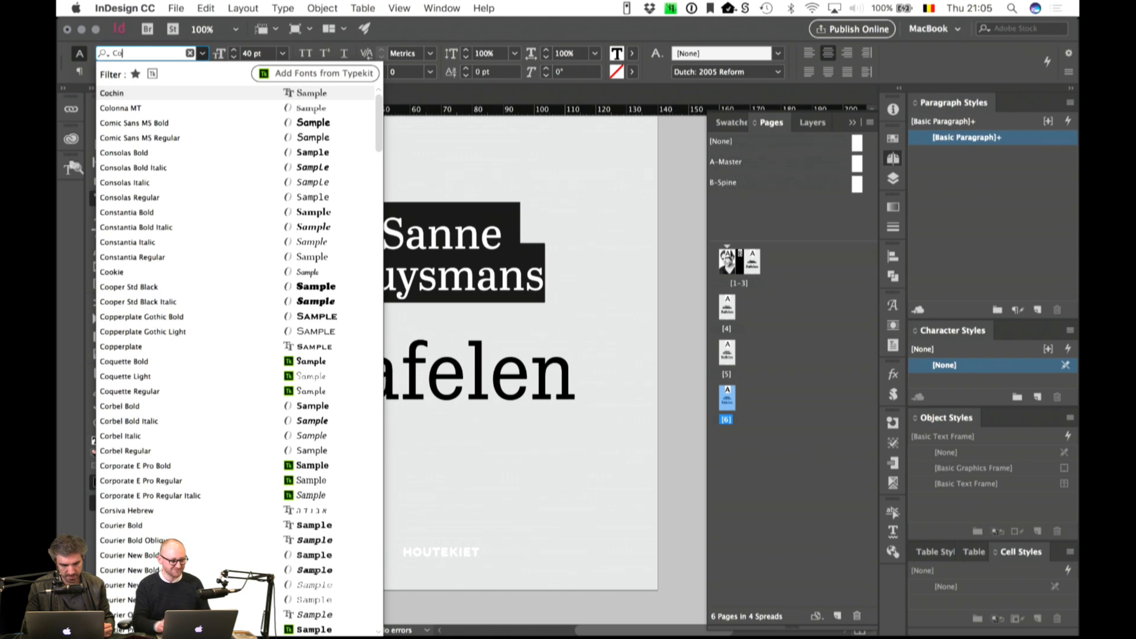
text(rp)
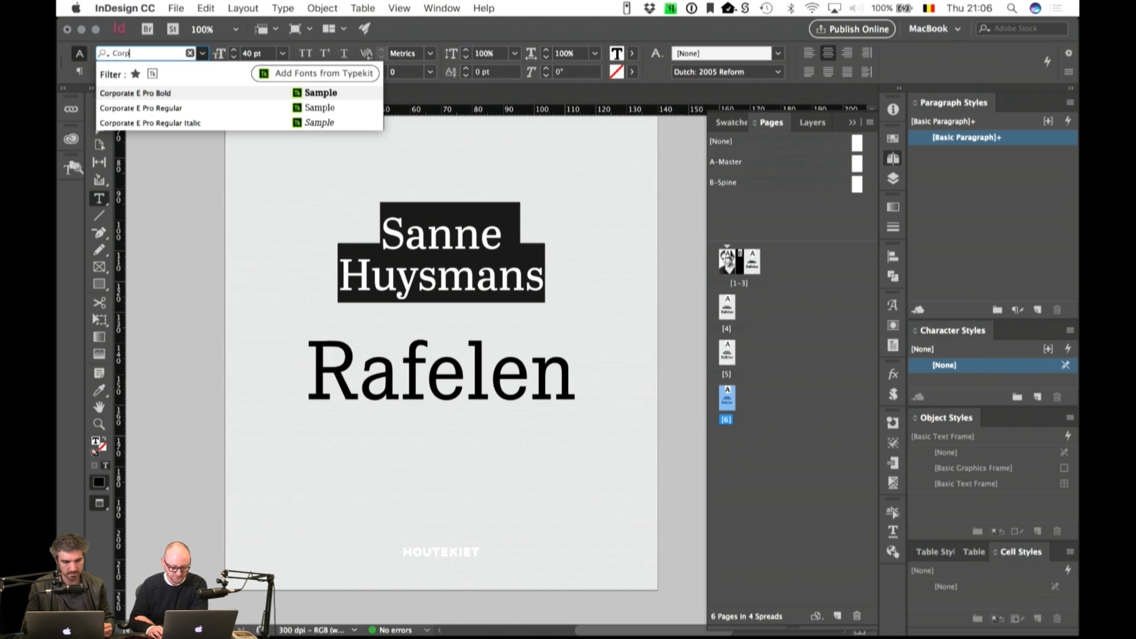
key(Down)
key(Down)
key(Return)
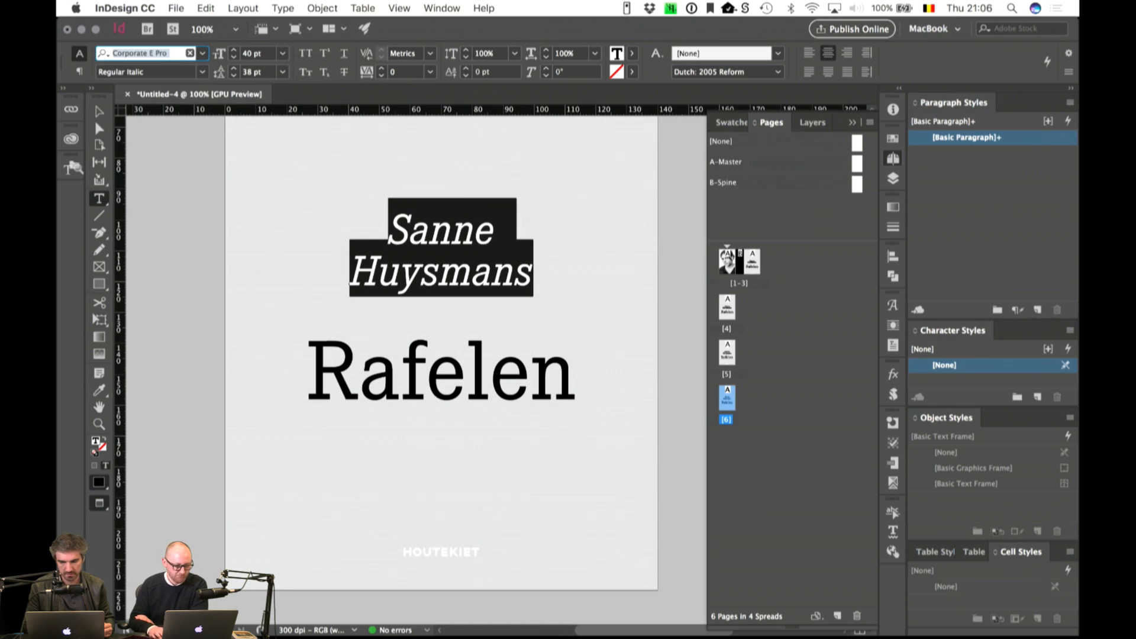
click(98, 106)
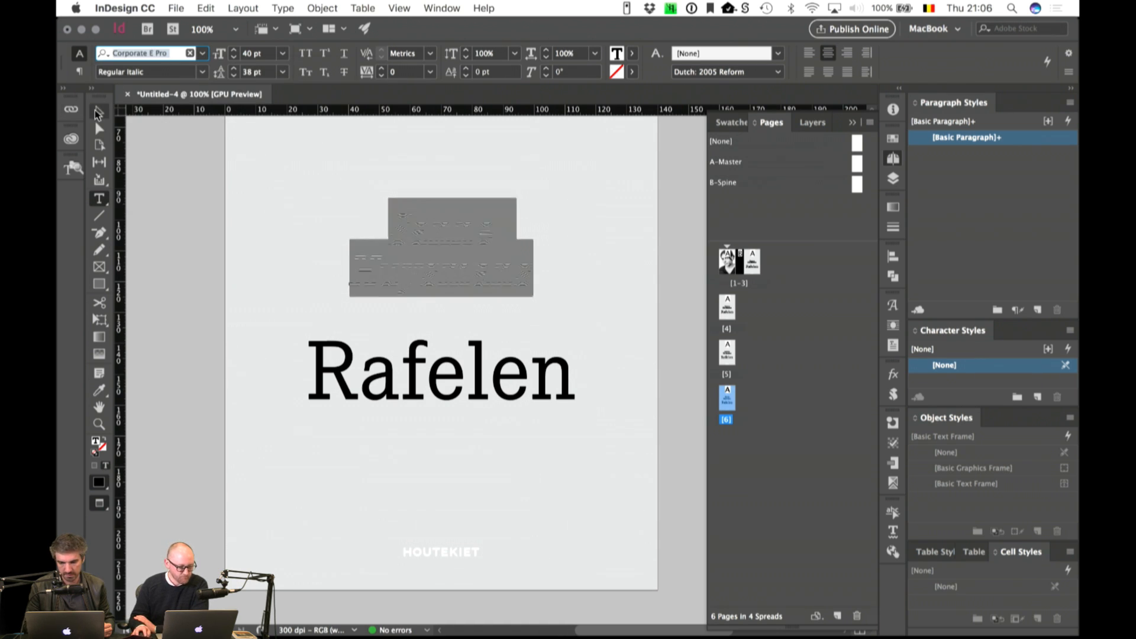
click(172, 203)
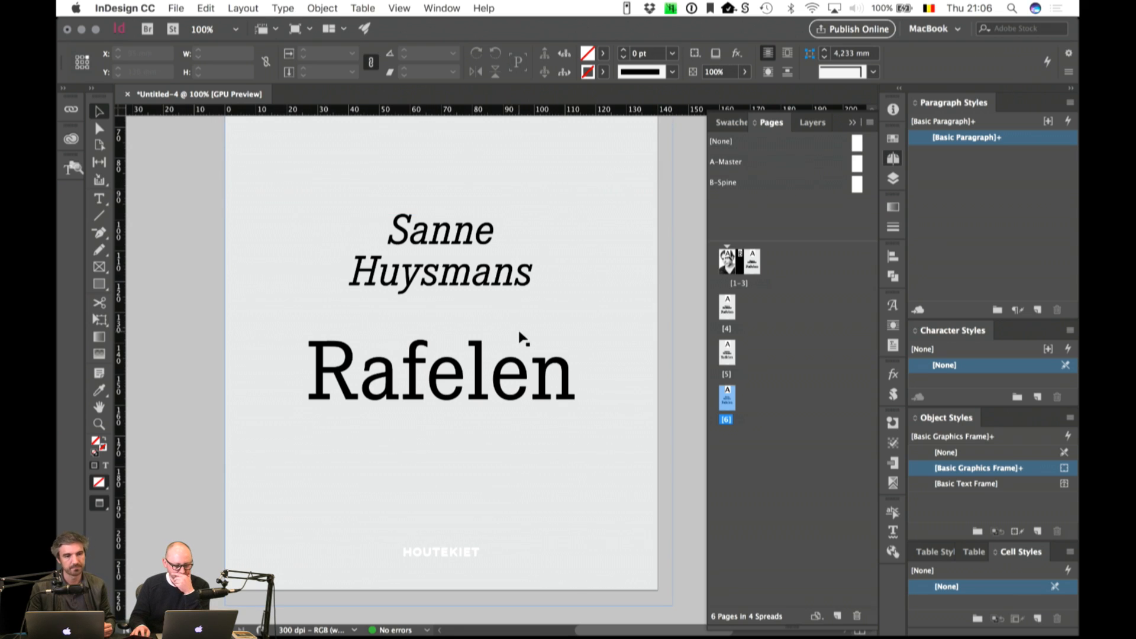
Step: Compare the covers on pages 4, 5 and 6, and duplicate page 6 as page 7
double_click(733, 315)
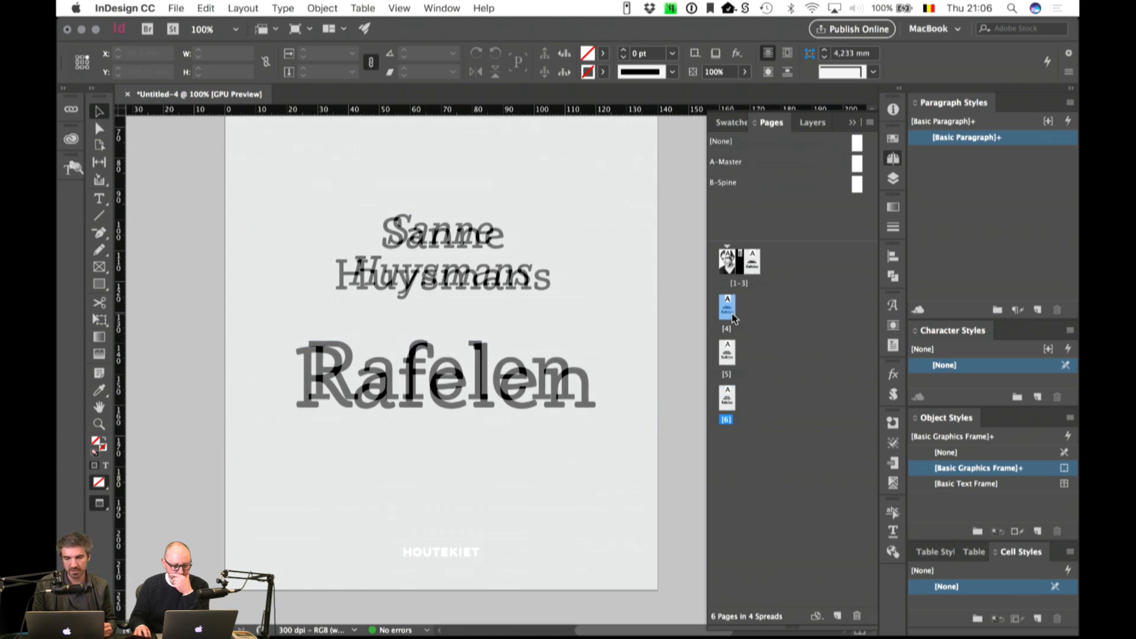
double_click(730, 354)
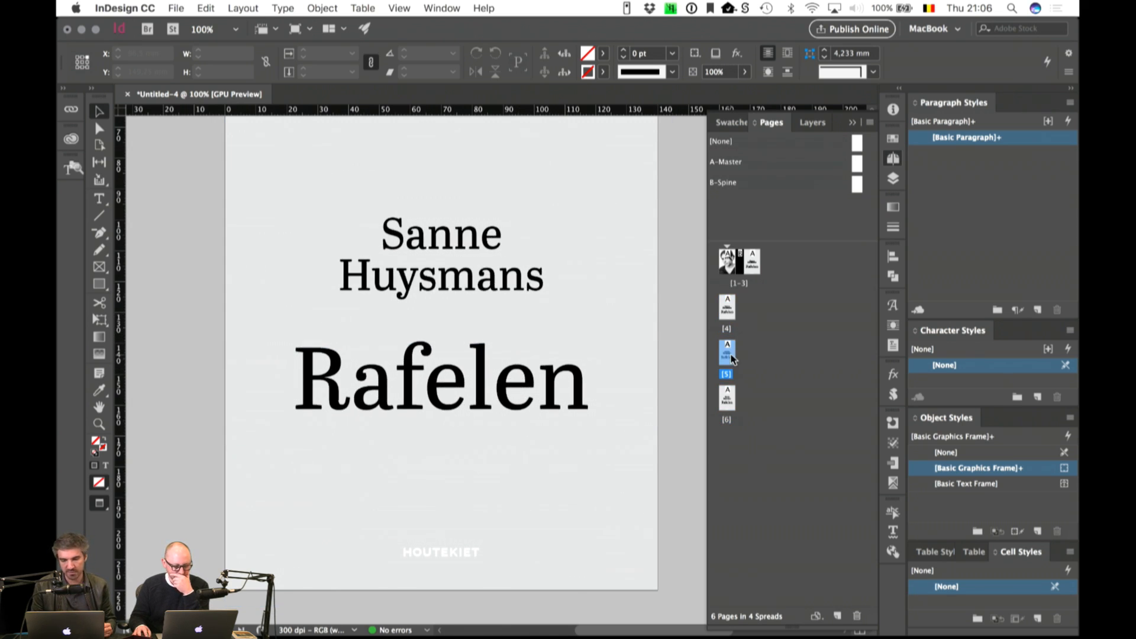
double_click(728, 398)
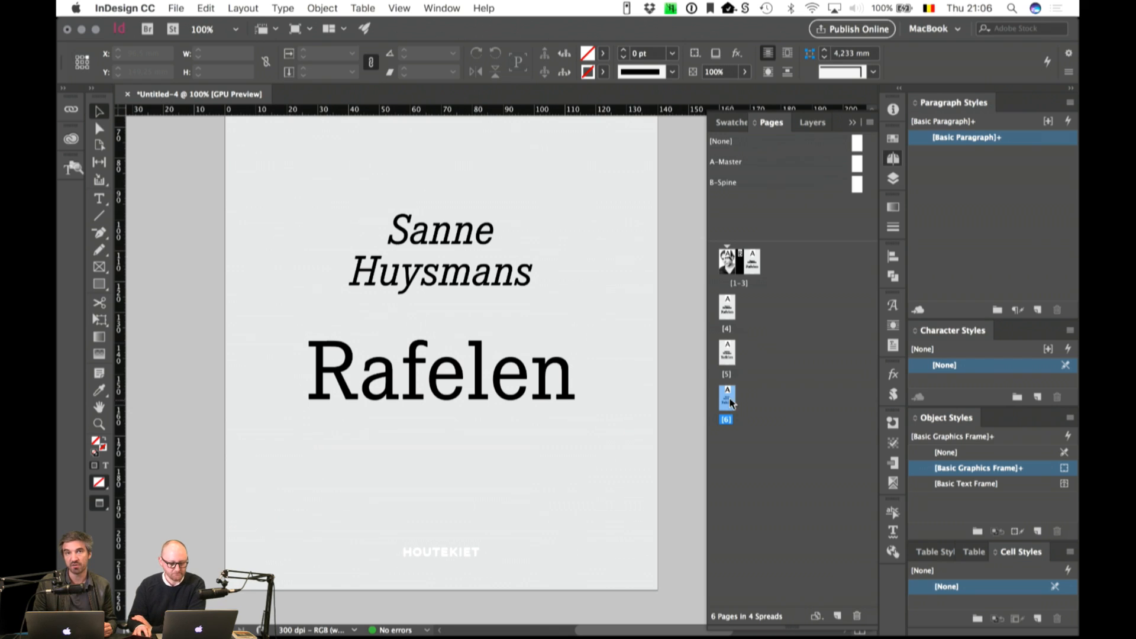
click(840, 616)
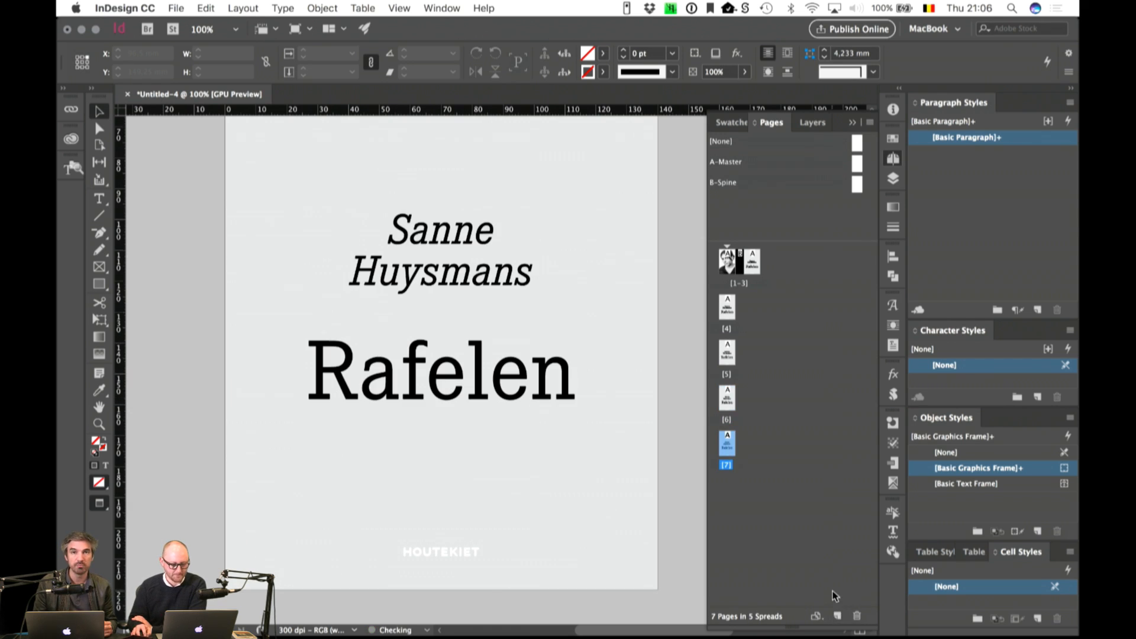
Step: Switch to Google Chrome and look over the fourth page of slab serif results
mouse_move(661, 623)
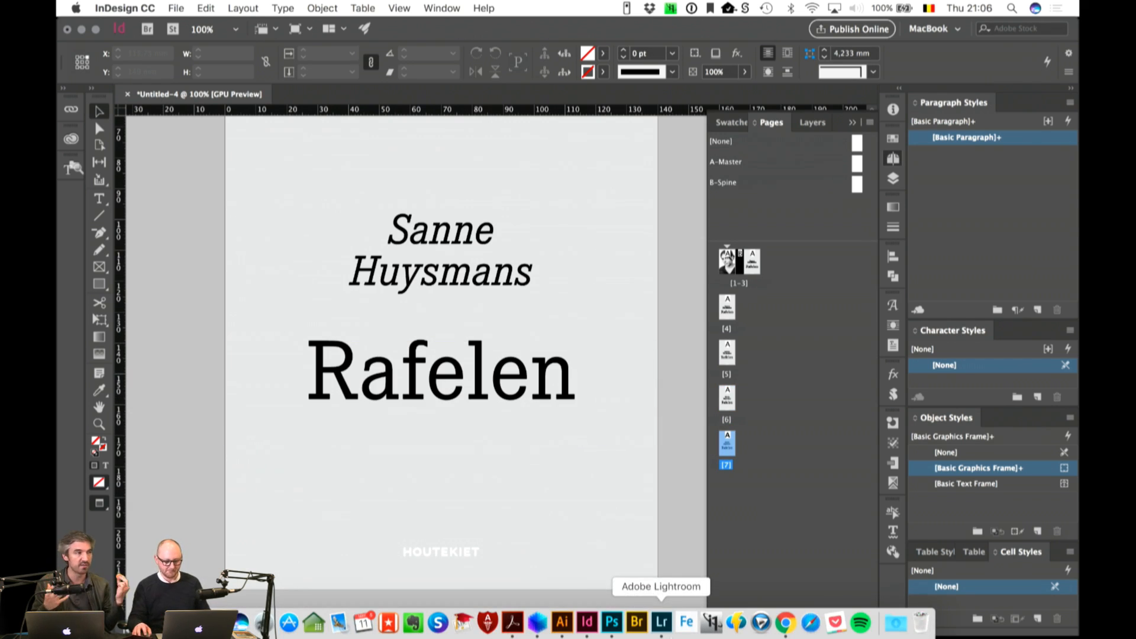
click(785, 622)
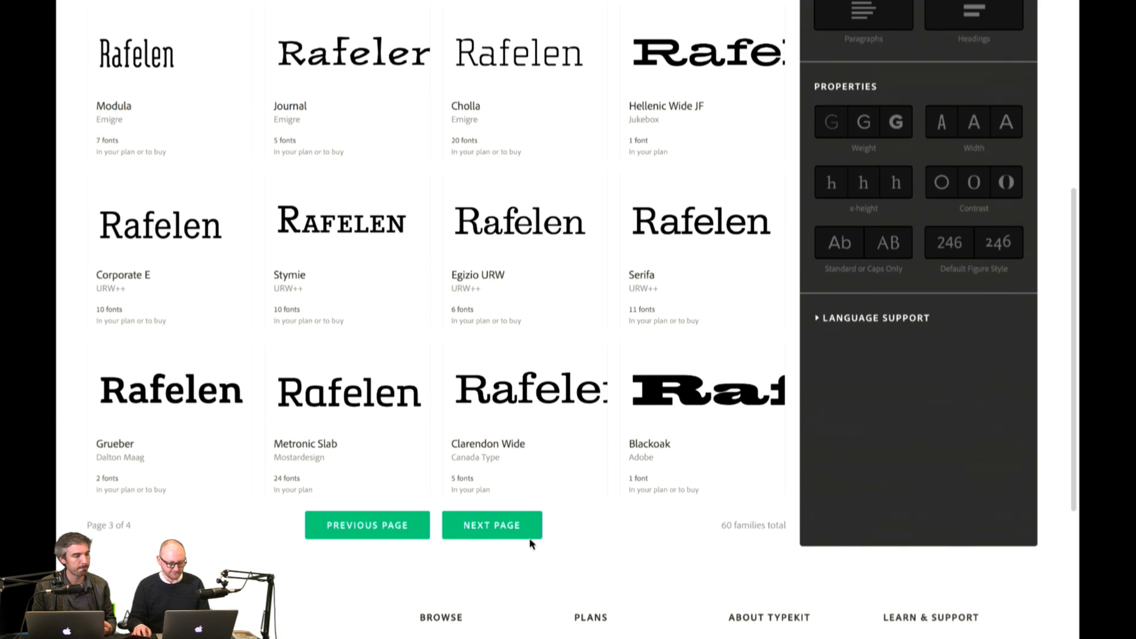
click(489, 526)
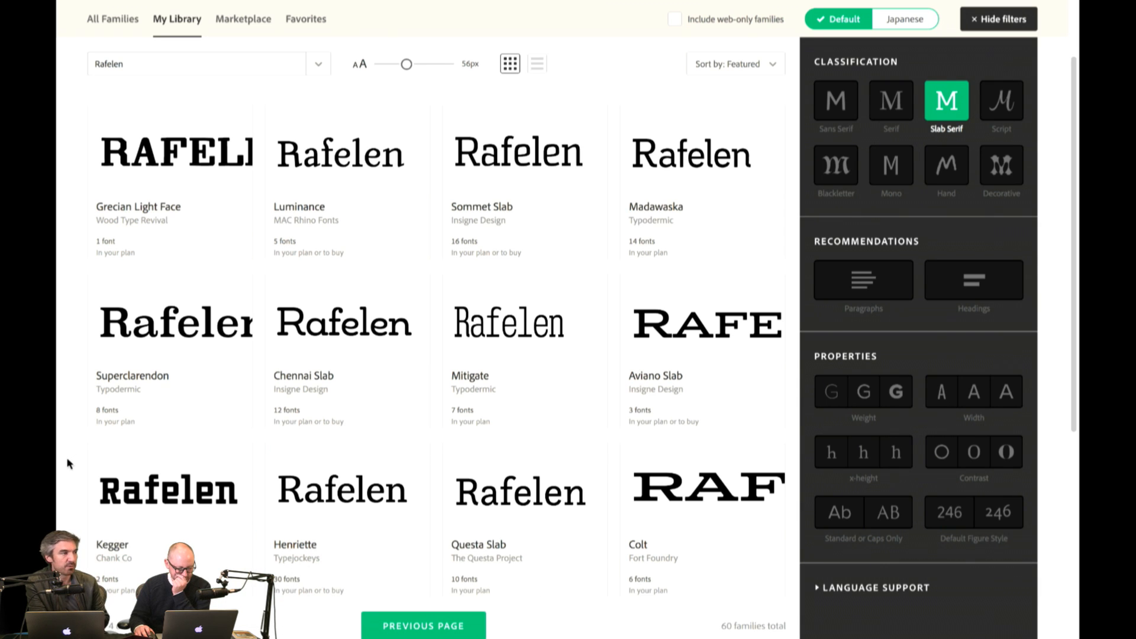
scroll(67, 463, down, 3)
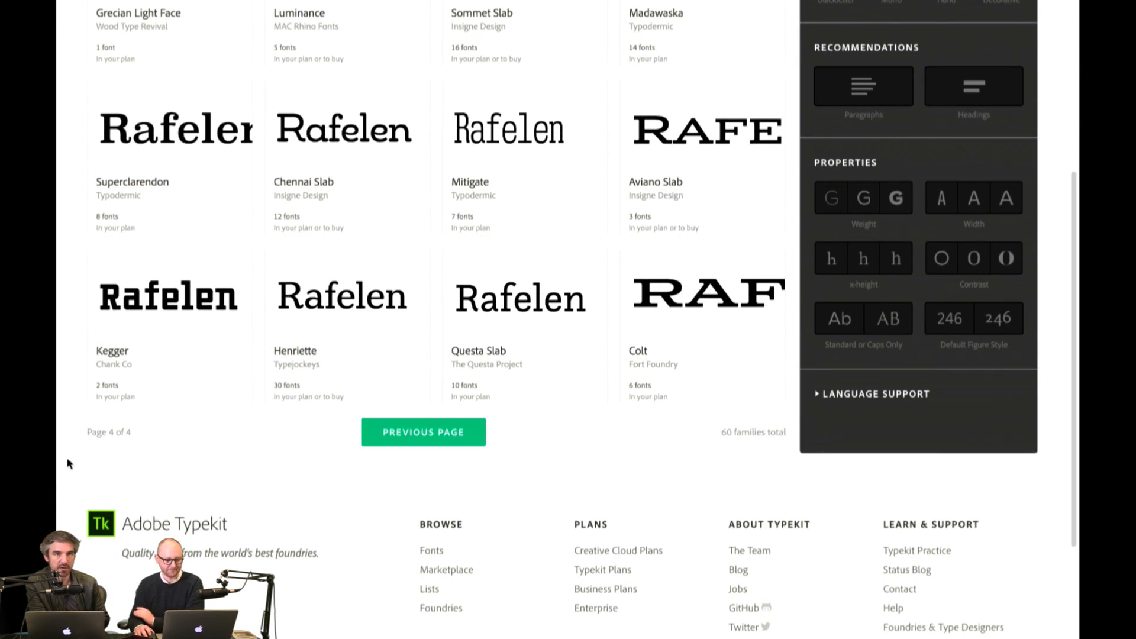
Step: Open the Questa Slab family and sync its Light, Light Italic, Regular and Italic fonts
click(519, 313)
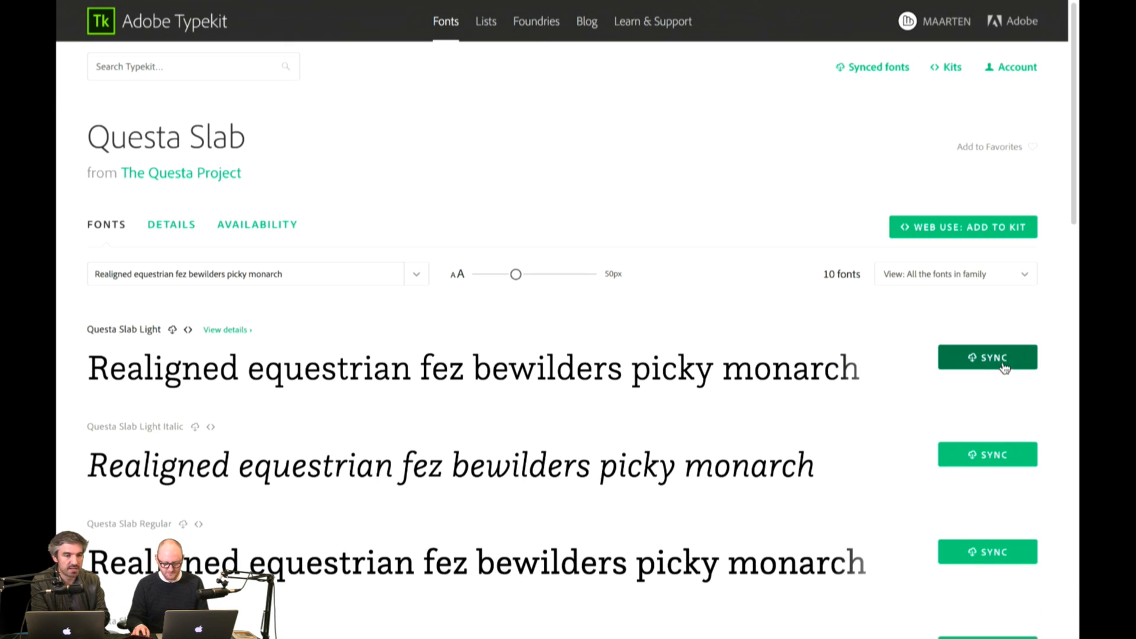
click(1005, 364)
click(982, 457)
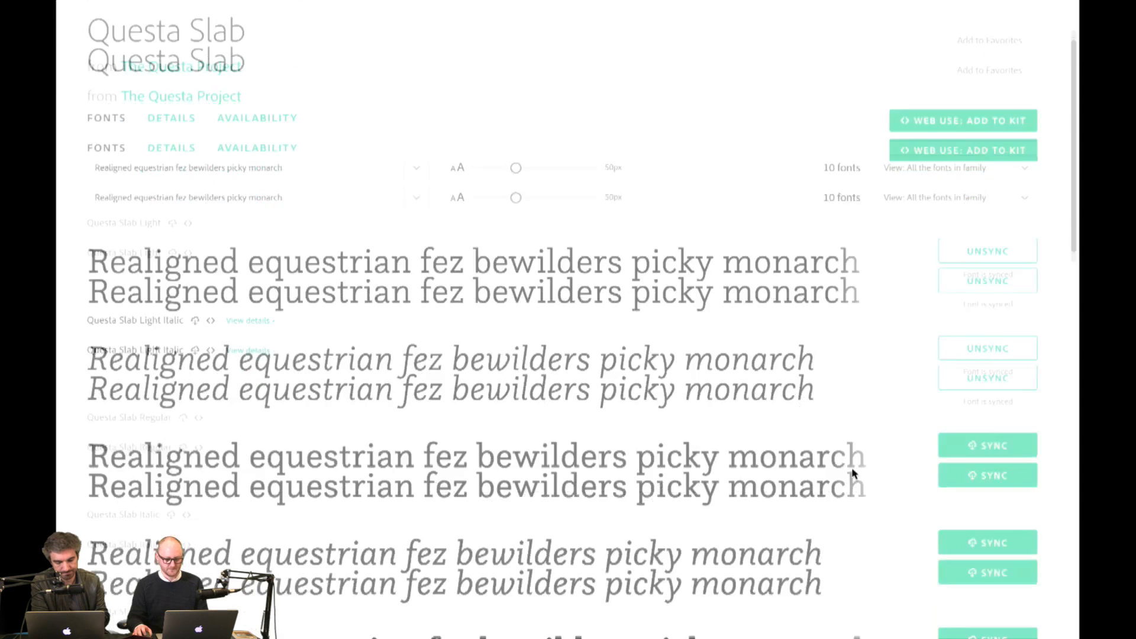
scroll(854, 470, down, 3)
click(995, 357)
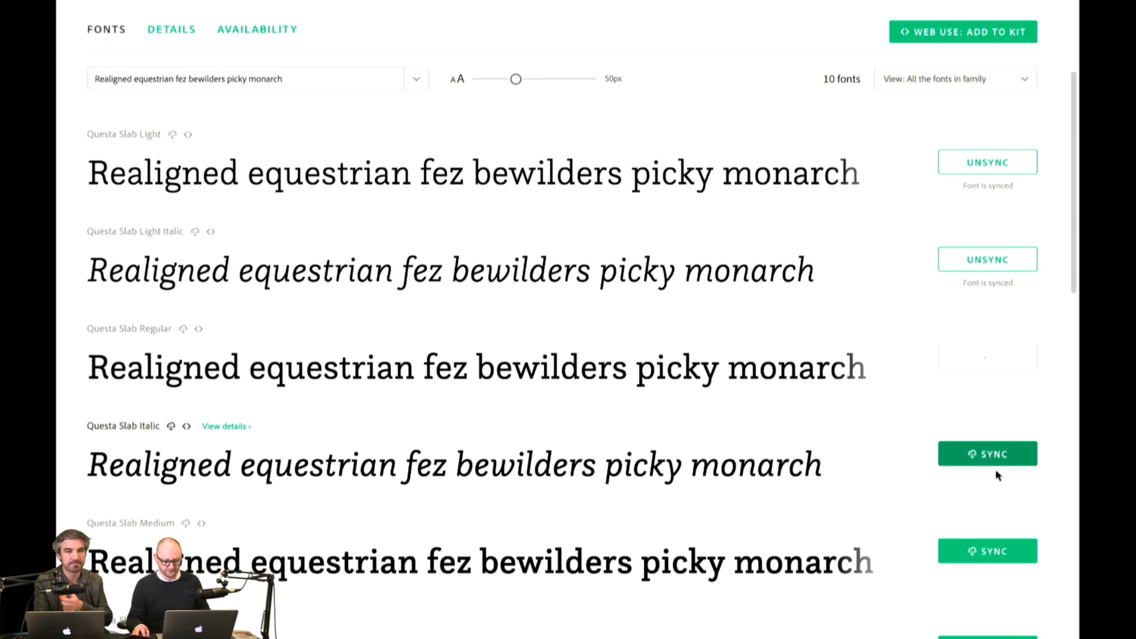
click(999, 463)
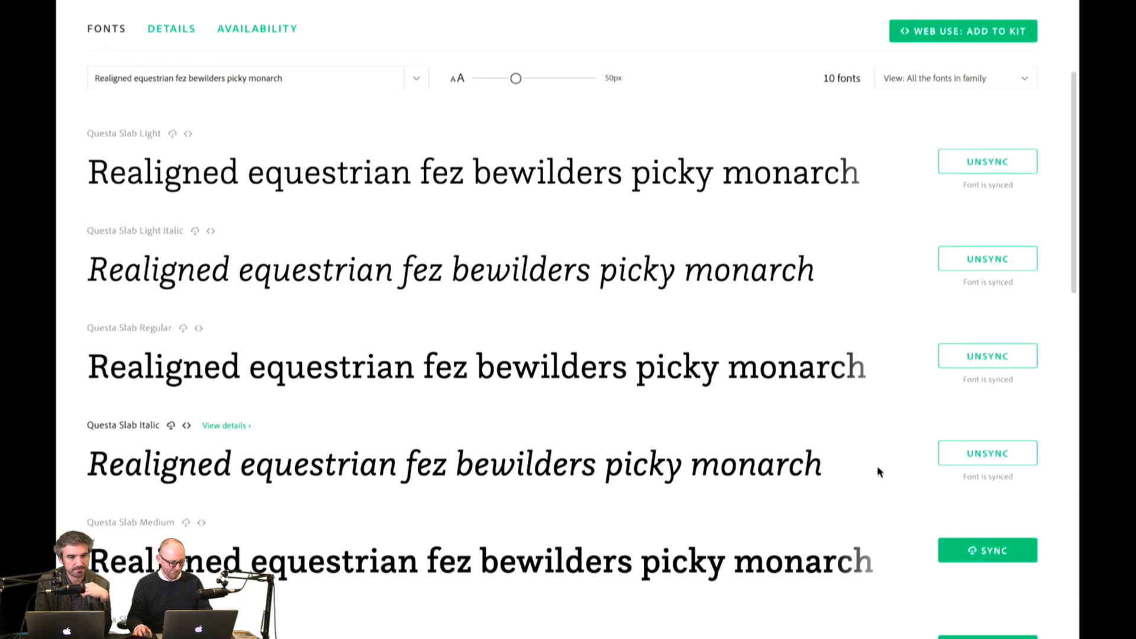
scroll(876, 465, down, 1)
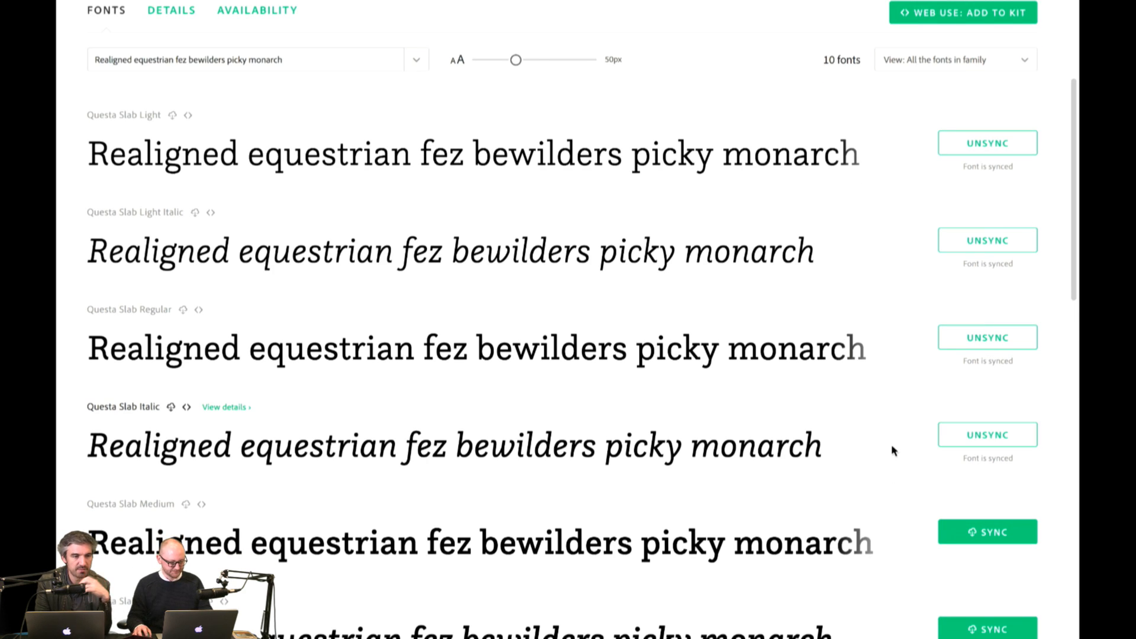
Step: Switch to Adobe InDesign and set the title "Rafelen" on page 7 in Questa Slab Light
key(super+Tab)
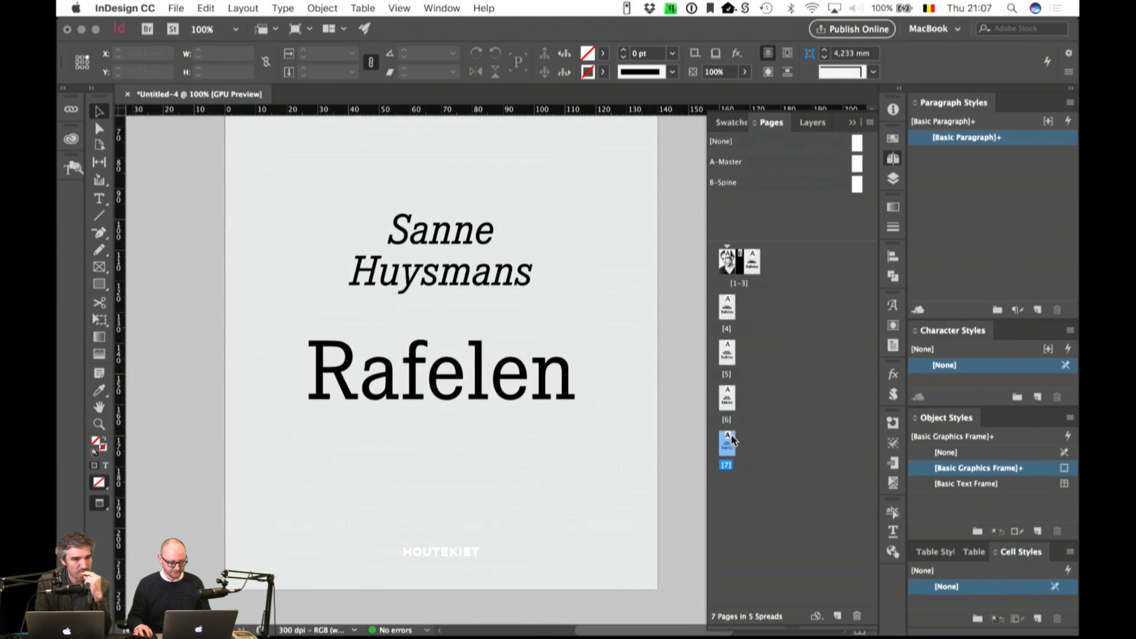
double_click(565, 390)
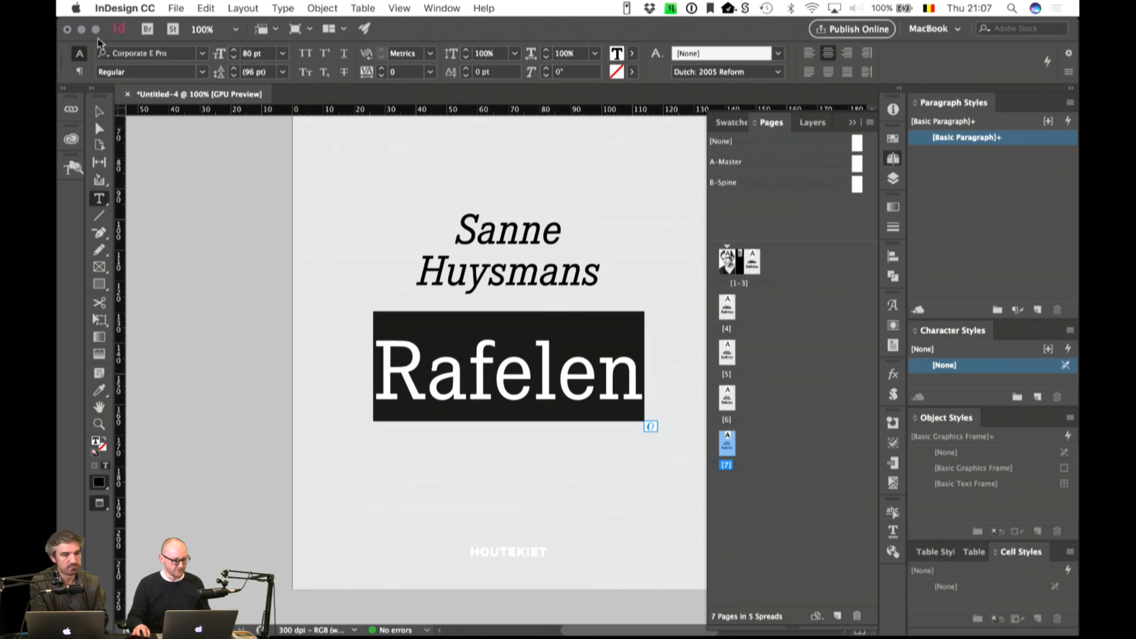
click(137, 53)
text(Questa)
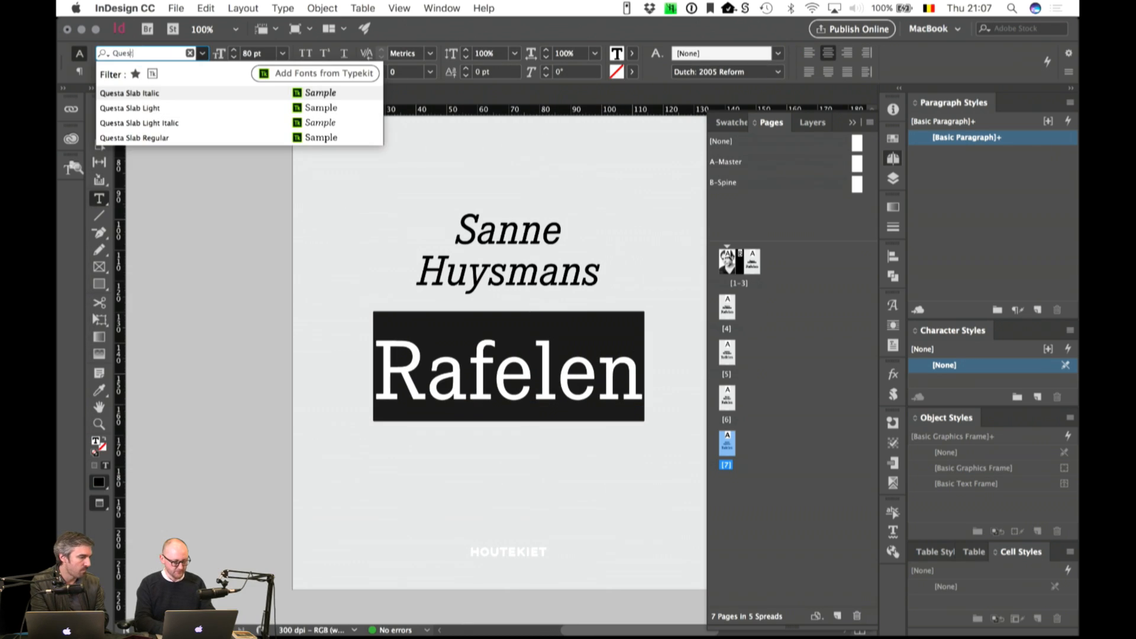
click(156, 109)
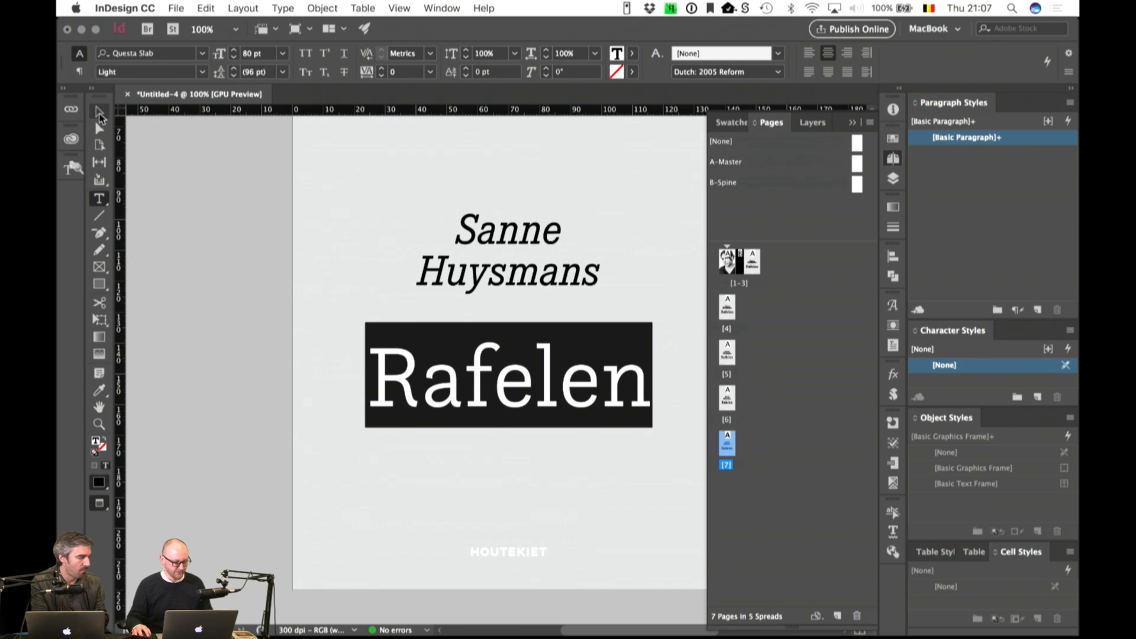
click(99, 116)
Step: Set the author's name on page 7 in Questa Slab Light
double_click(496, 279)
key(super+a)
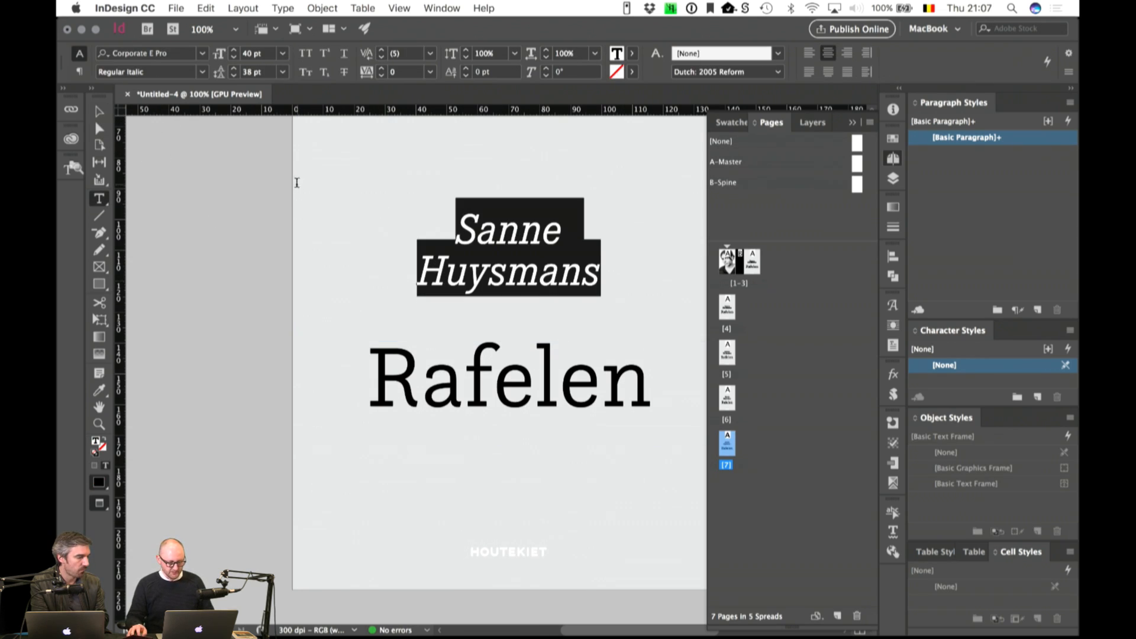
key(super+alt+shift+m)
text(Que)
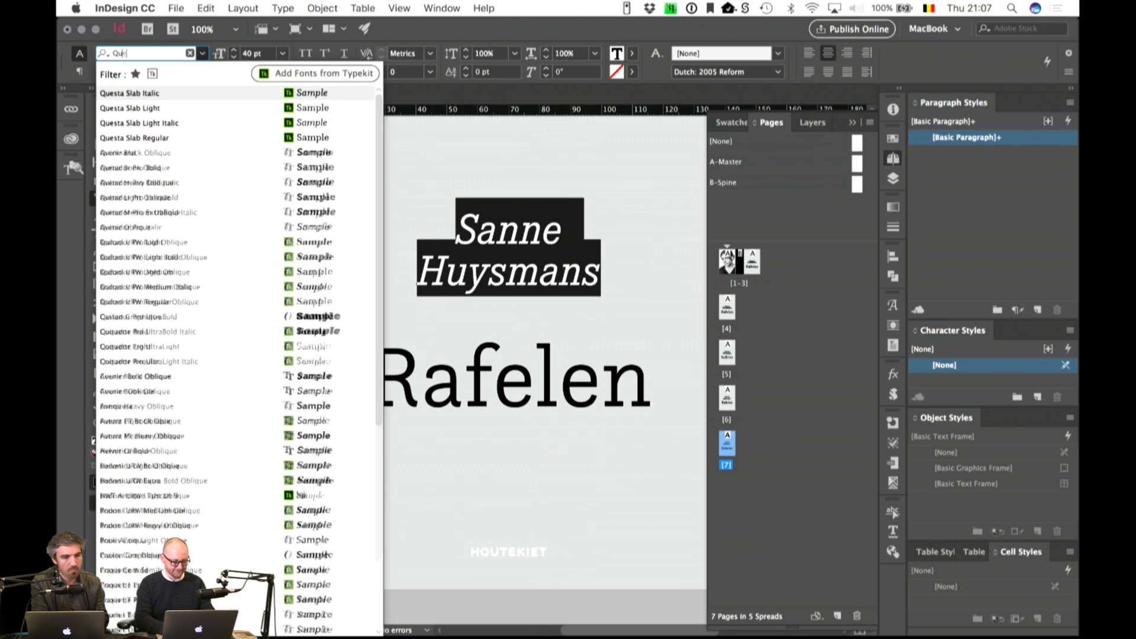
text(sta)
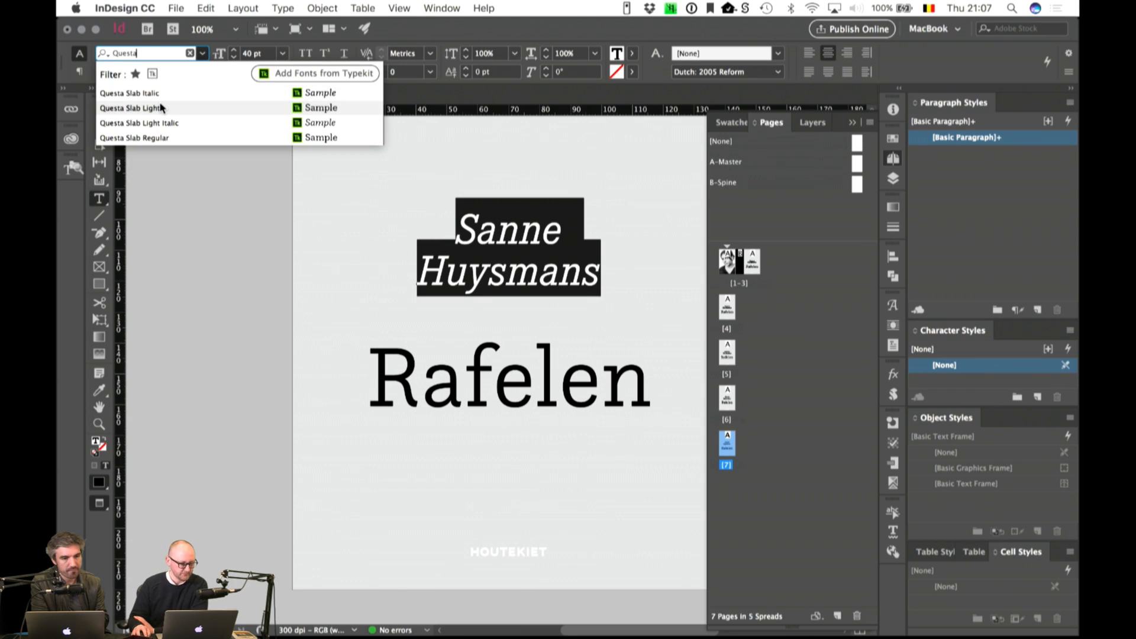
click(160, 108)
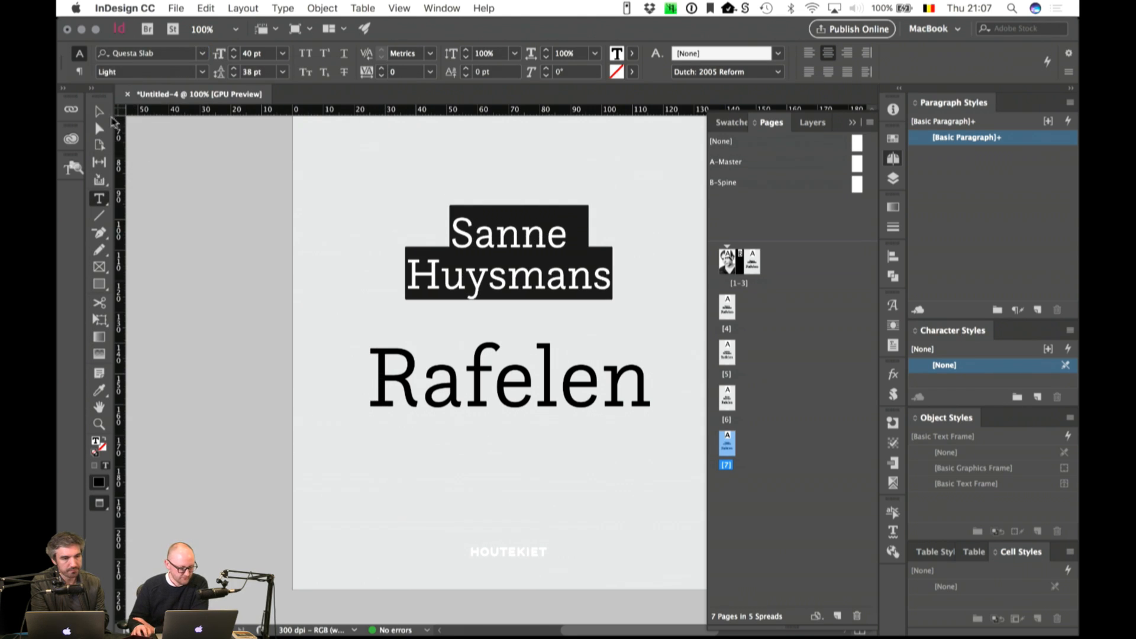
key(Escape)
click(223, 233)
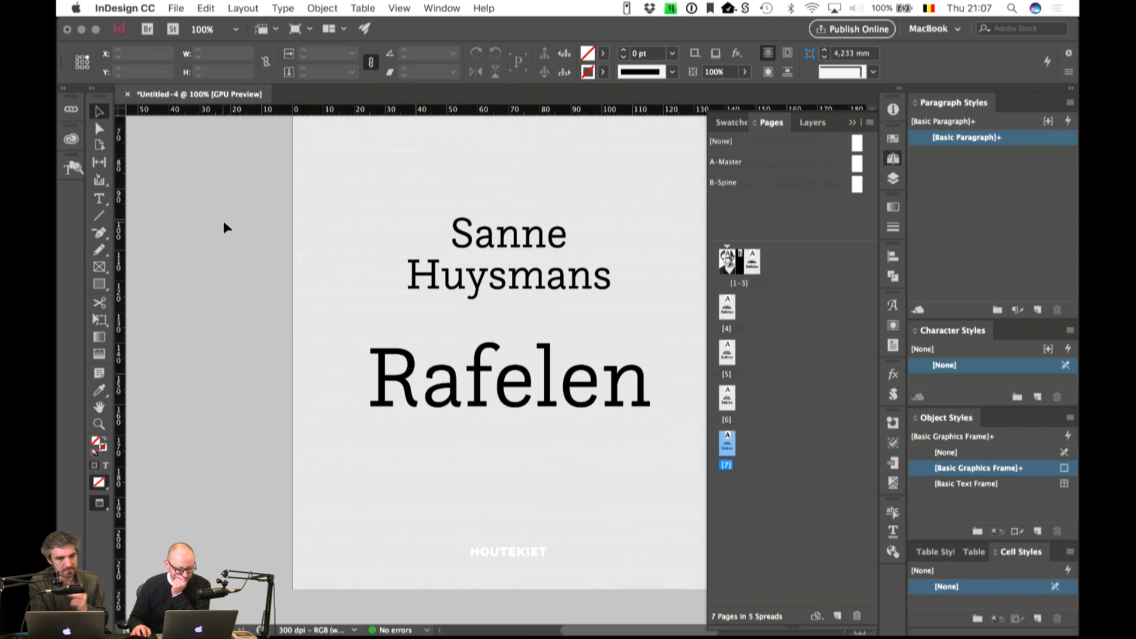
Step: Compare the covers on pages 4 to 7, and duplicate page 7 as page 8
double_click(727, 306)
double_click(727, 353)
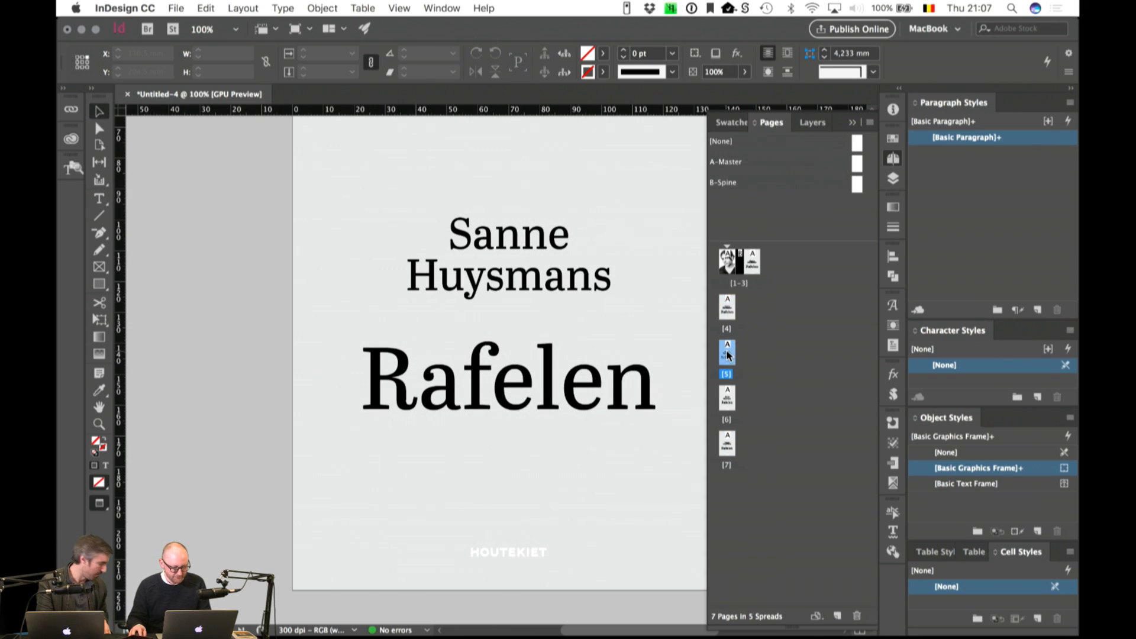
double_click(728, 402)
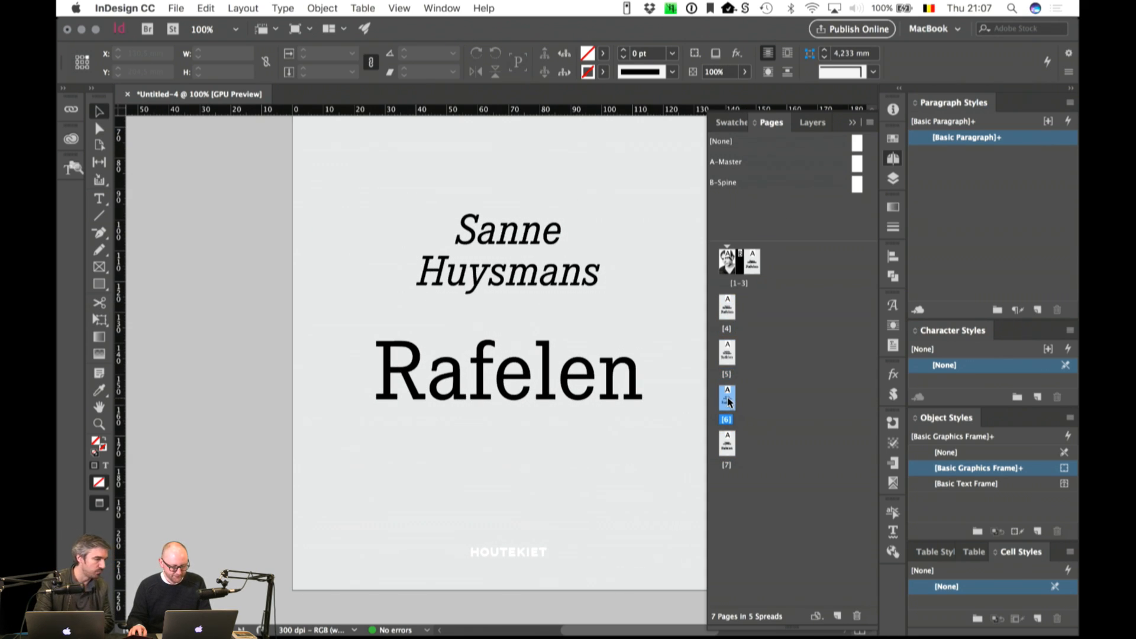
double_click(729, 445)
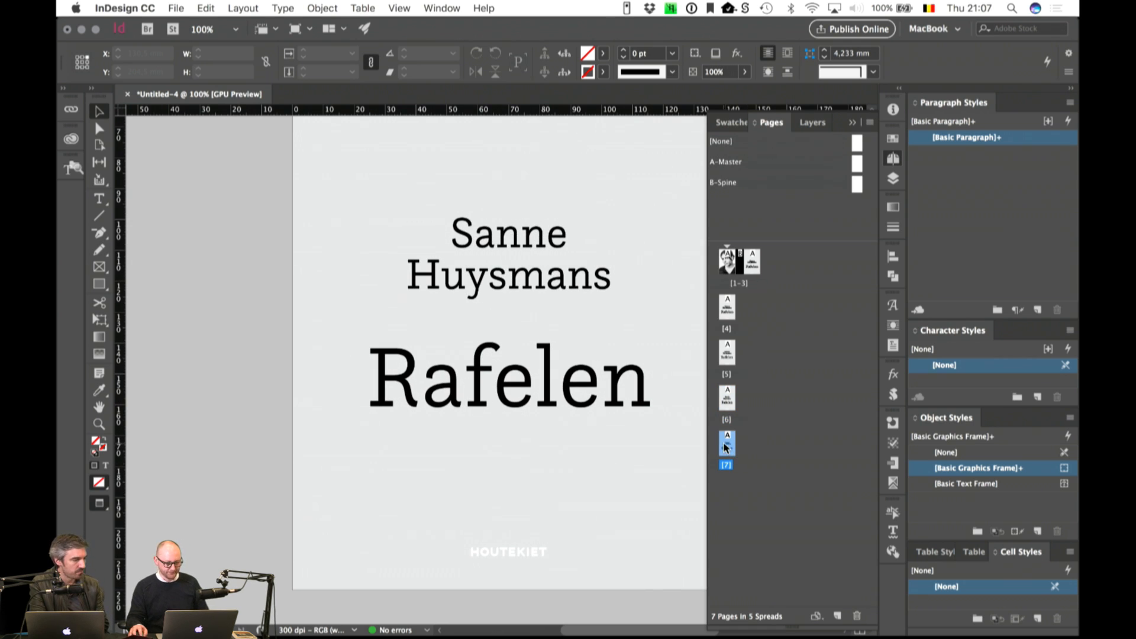
click(838, 616)
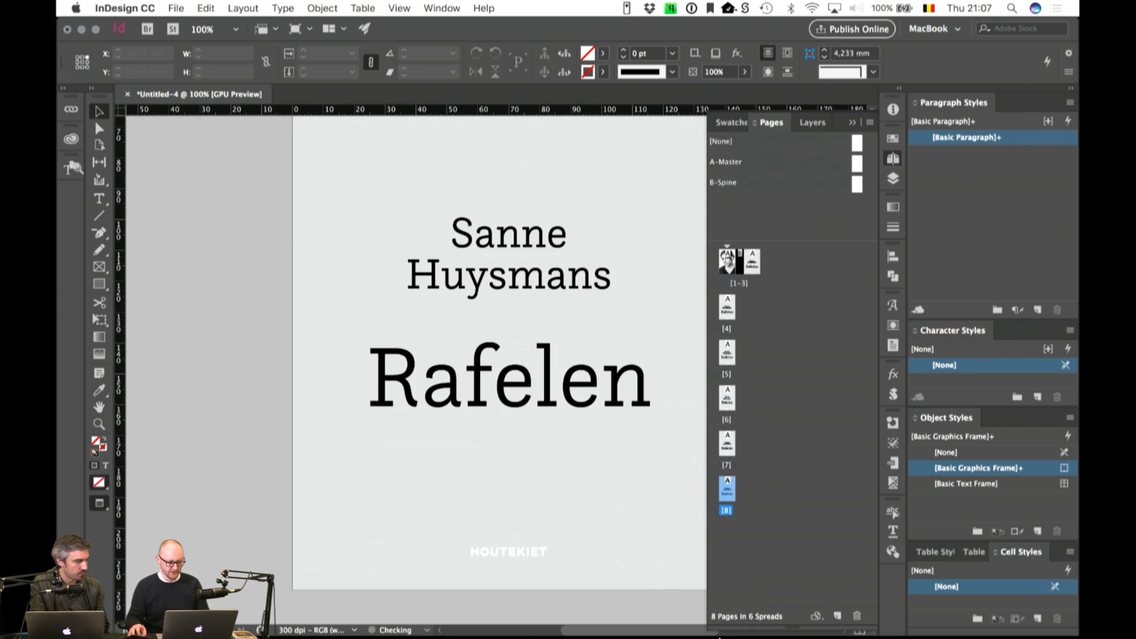
Step: Switch to Suitcase Fusion and list the individual styles of the Joanna Nova family
click(438, 618)
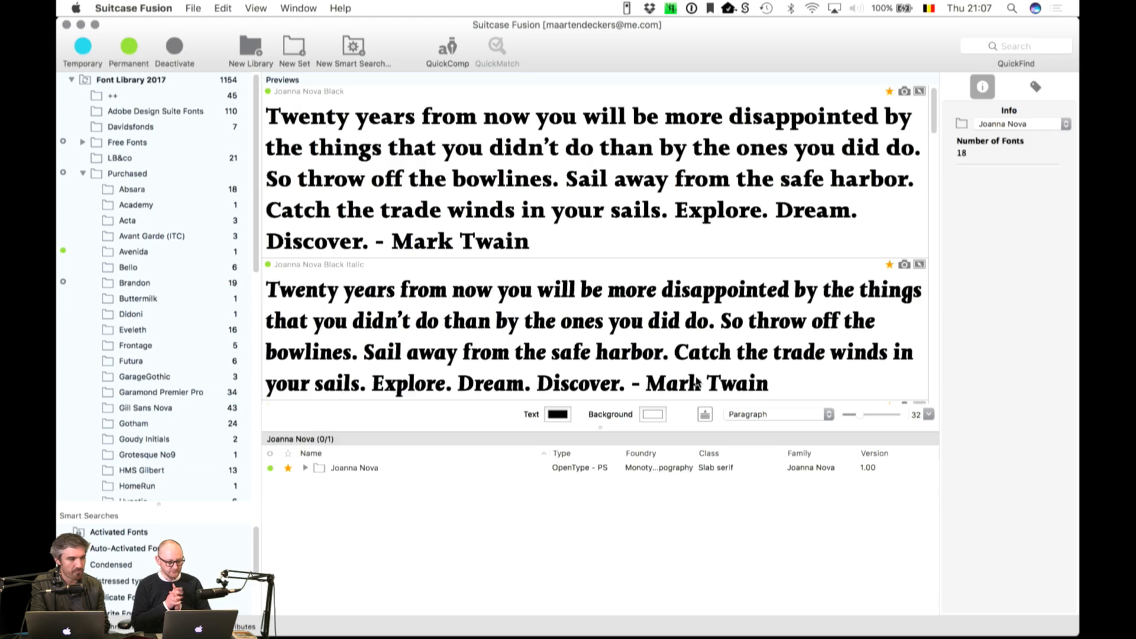
scroll(152, 253, down, 4)
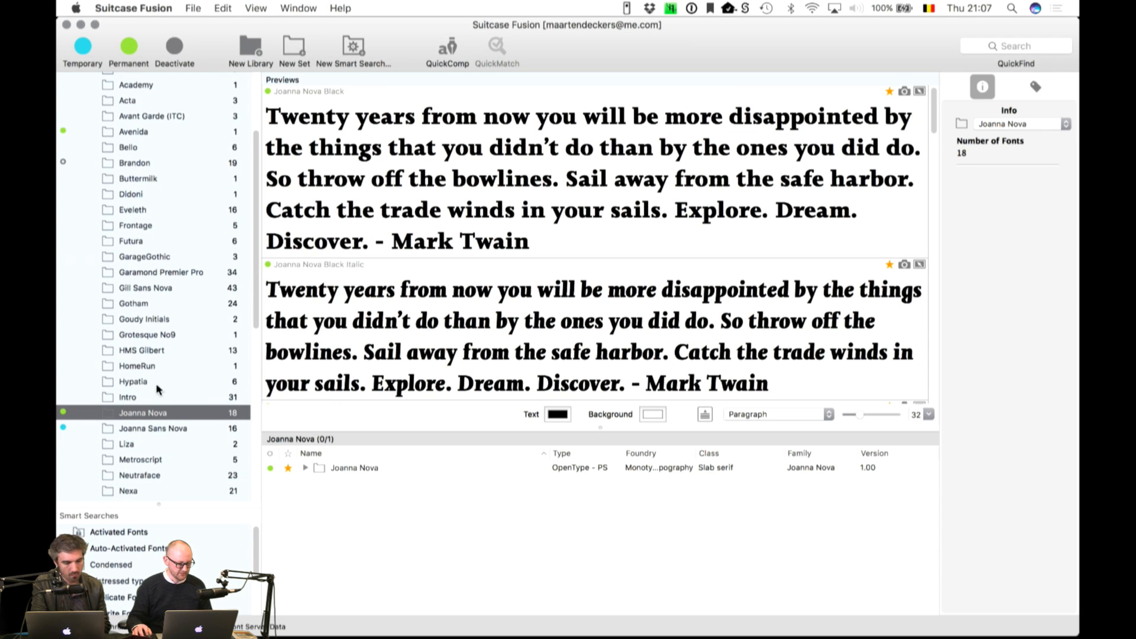
scroll(159, 390, down, 4)
click(367, 468)
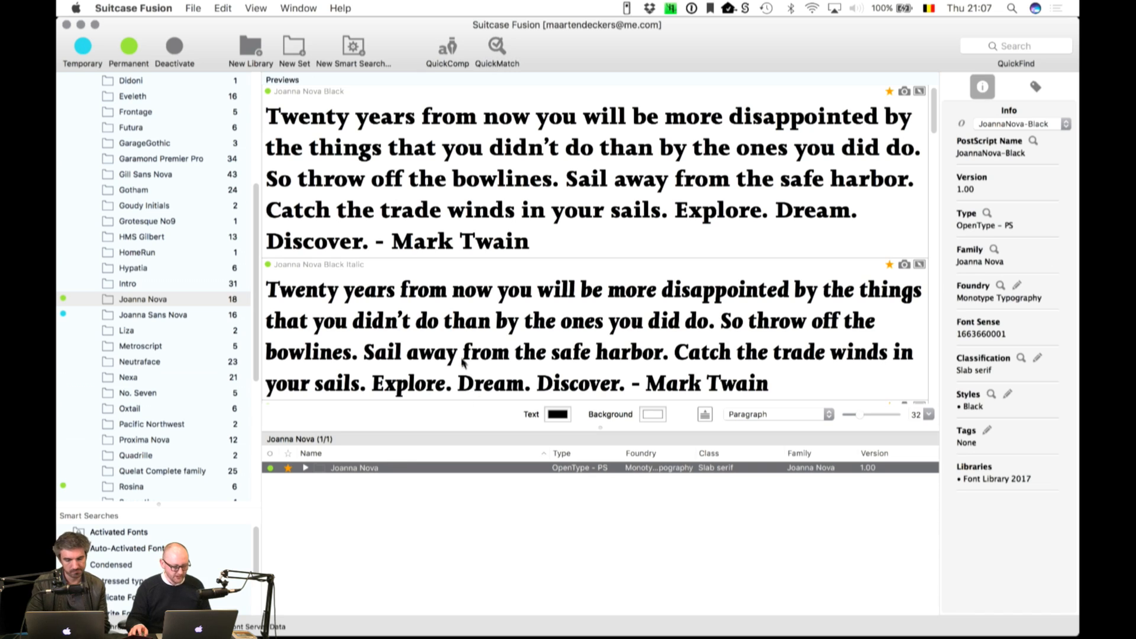
click(305, 469)
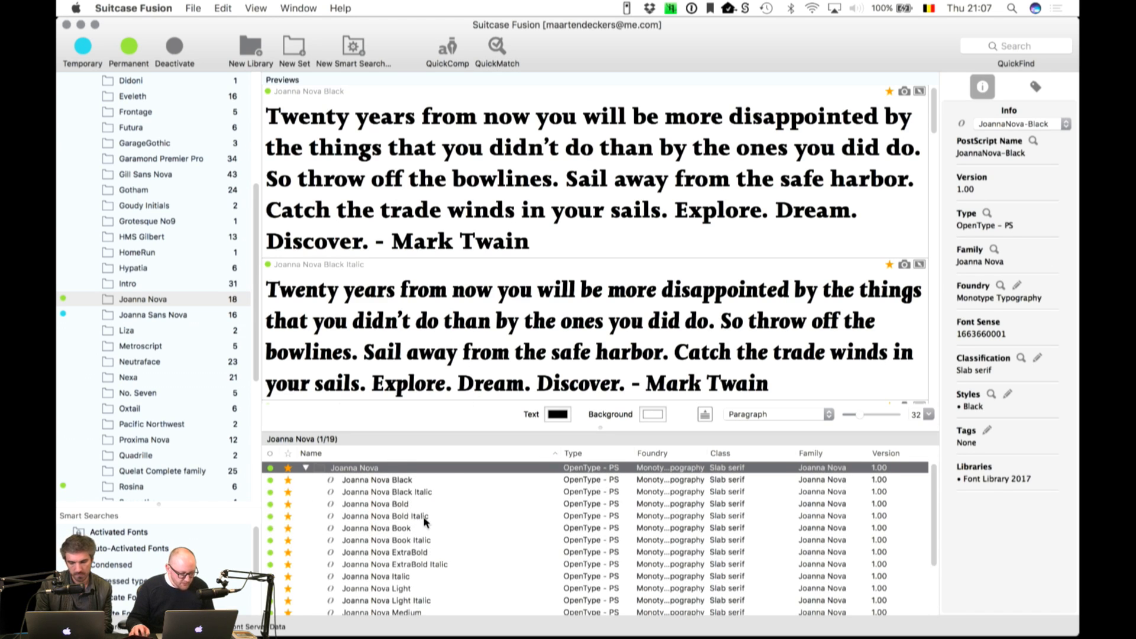
Step: Preview Joanna Nova Light and enlarge its sample text to size 89
scroll(431, 504, down, 2)
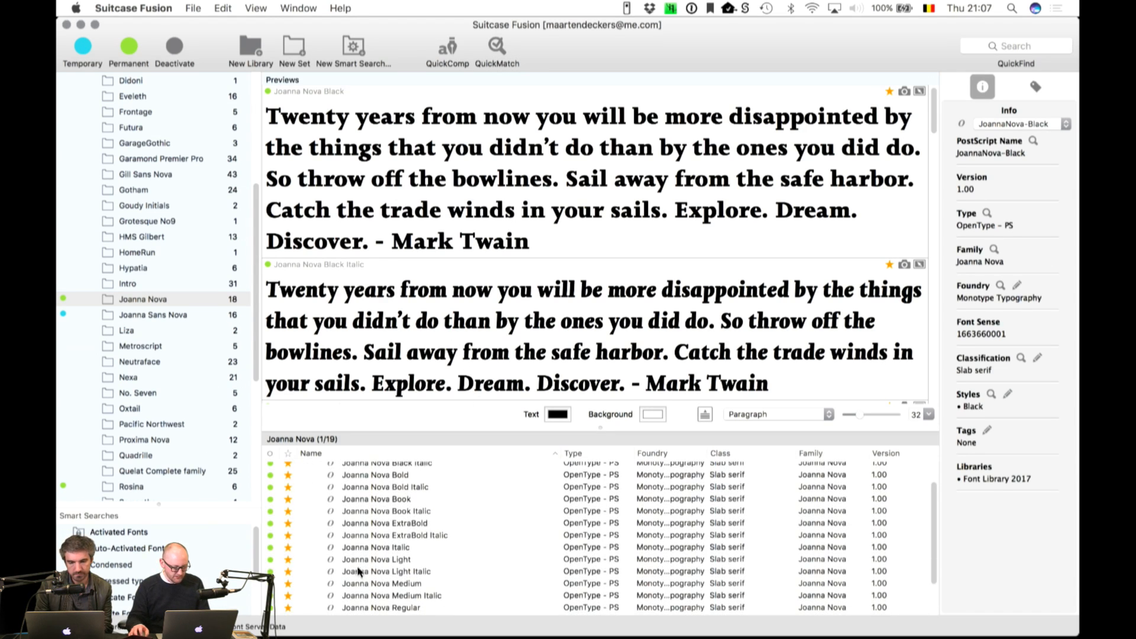
click(359, 561)
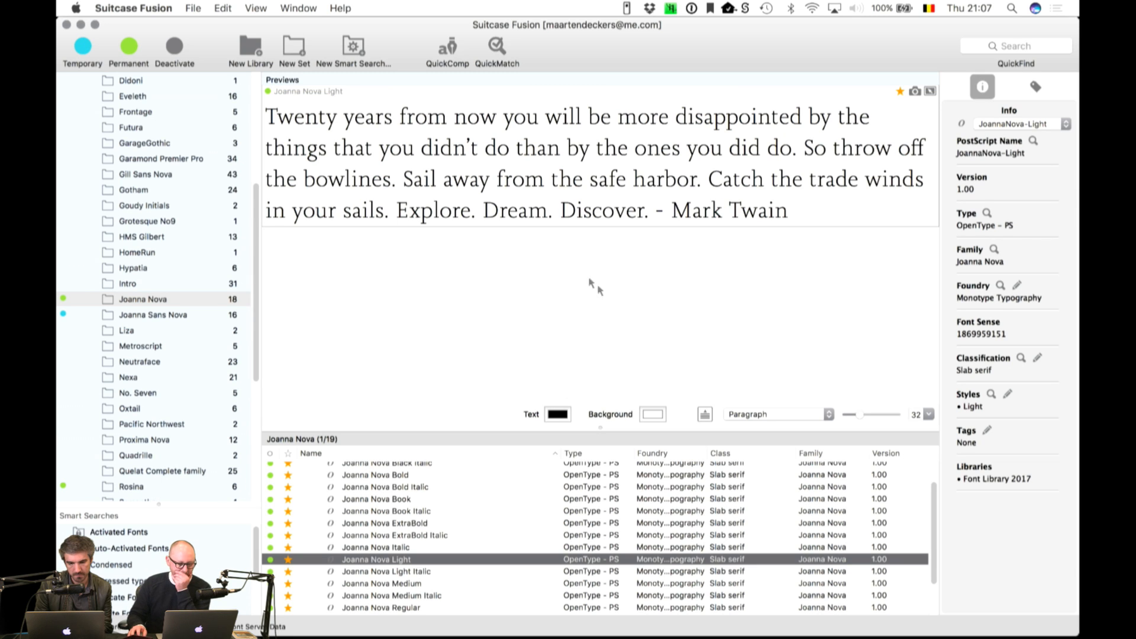
drag(859, 415, 867, 415)
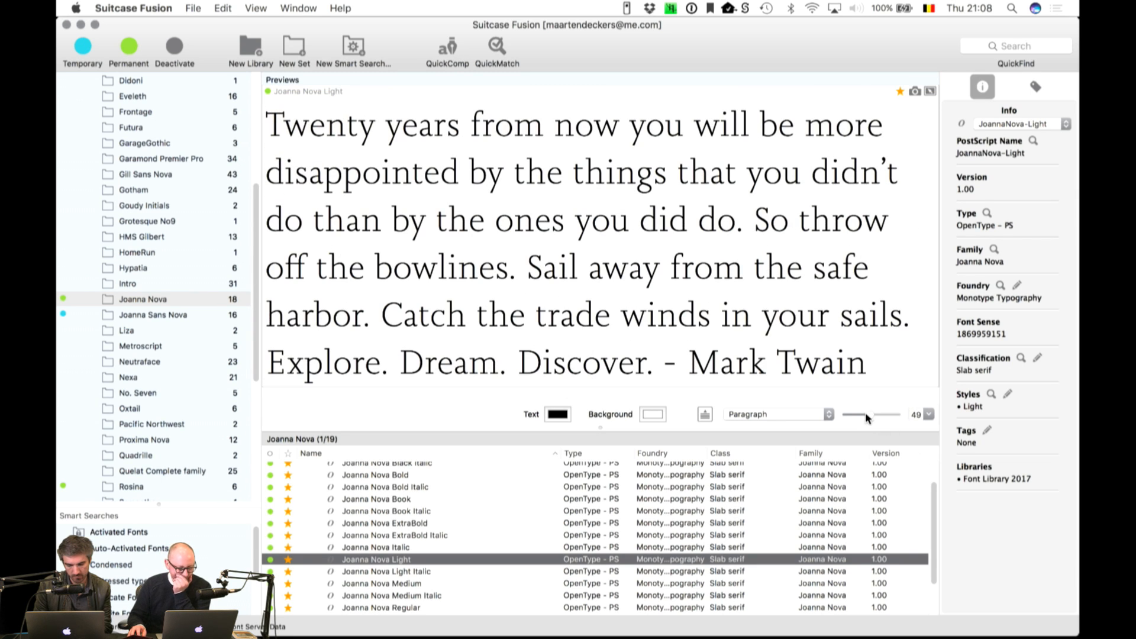
drag(865, 412, 892, 414)
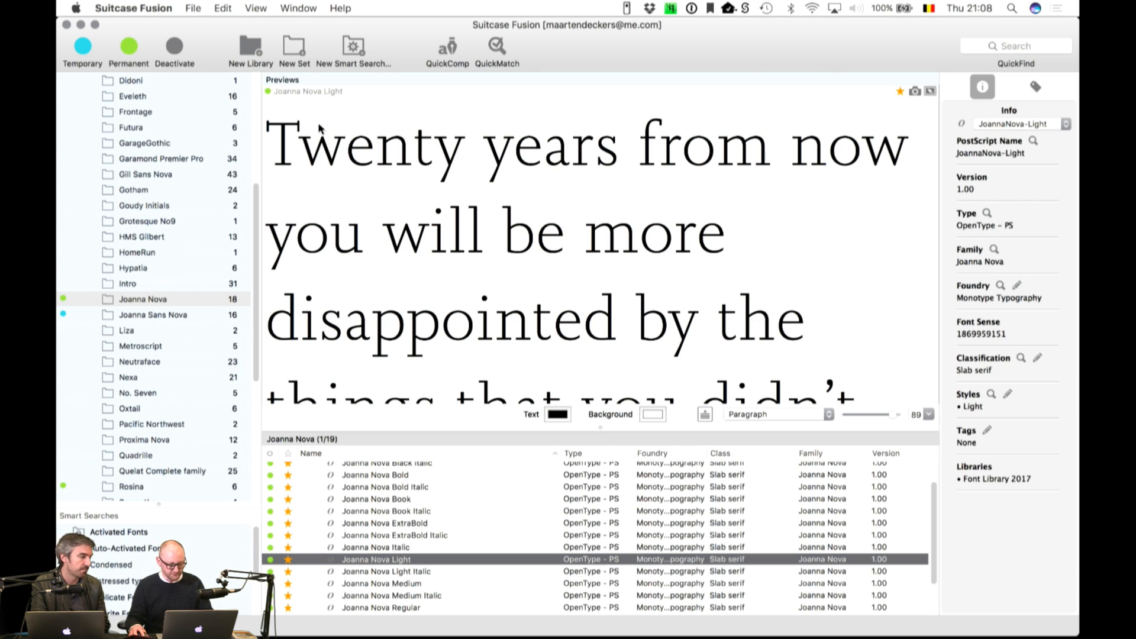
Step: Switch to Adobe InDesign, check the covers on pages 7 and 8, and duplicate page 8 as page 9
key(super+Tab)
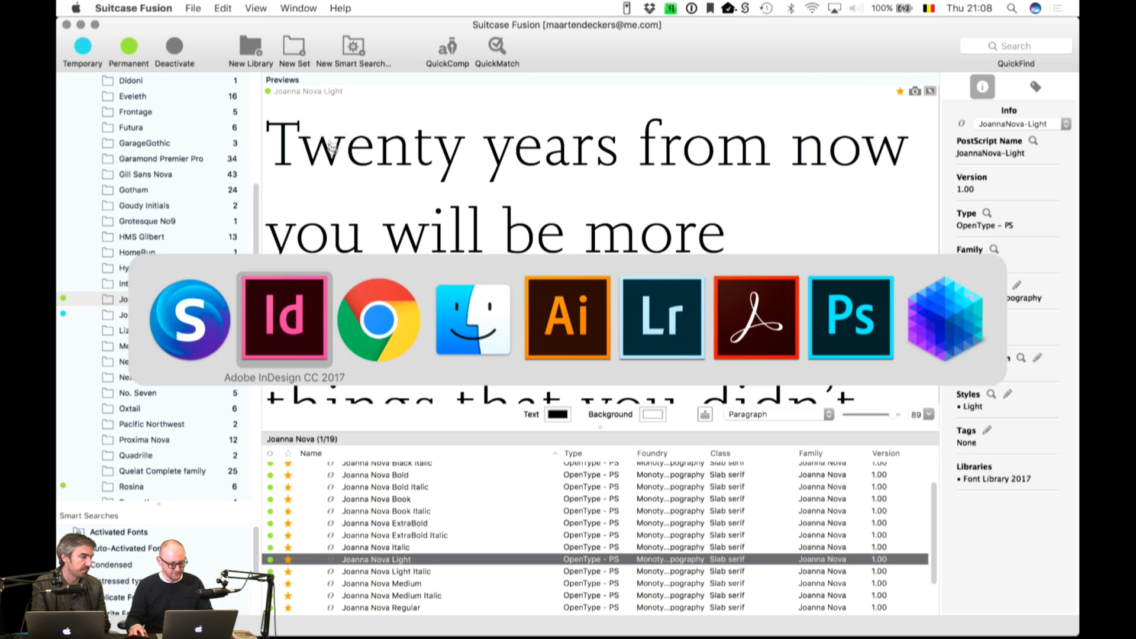
click(291, 336)
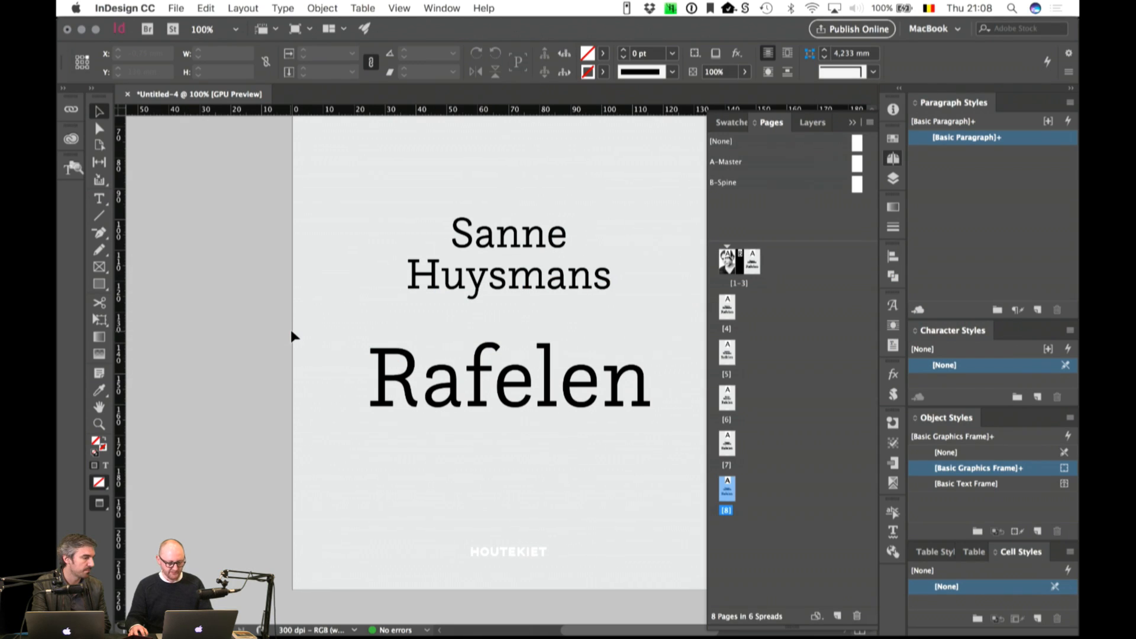
click(727, 455)
double_click(732, 465)
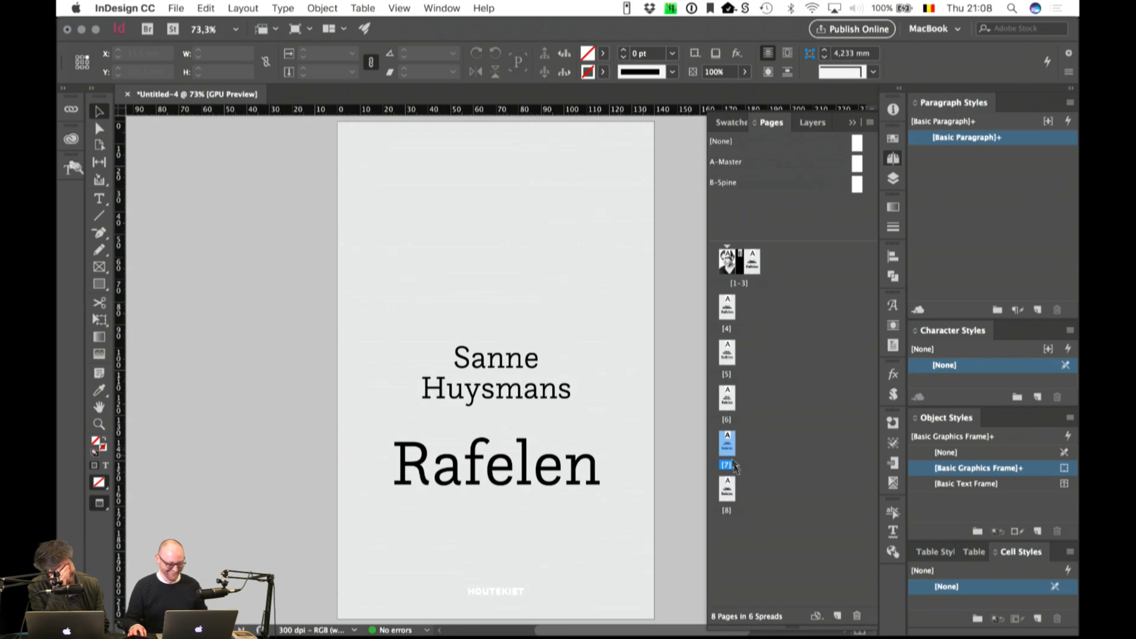
double_click(732, 490)
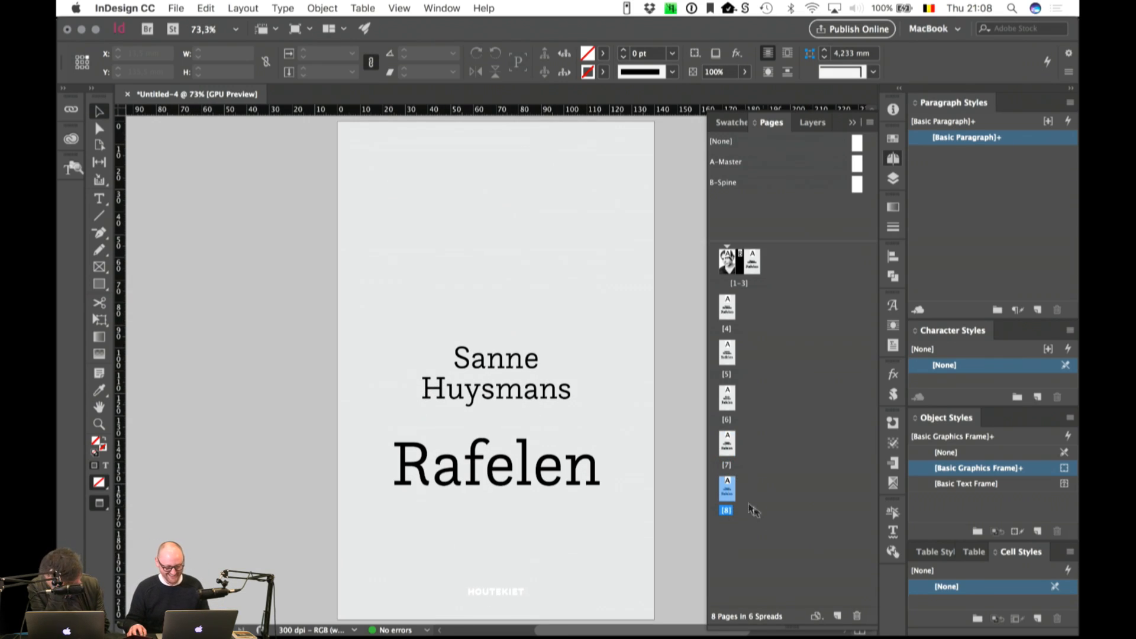
click(837, 616)
Step: Set the title "Rafelen" on page 9 in Joanna Nova Book
double_click(485, 460)
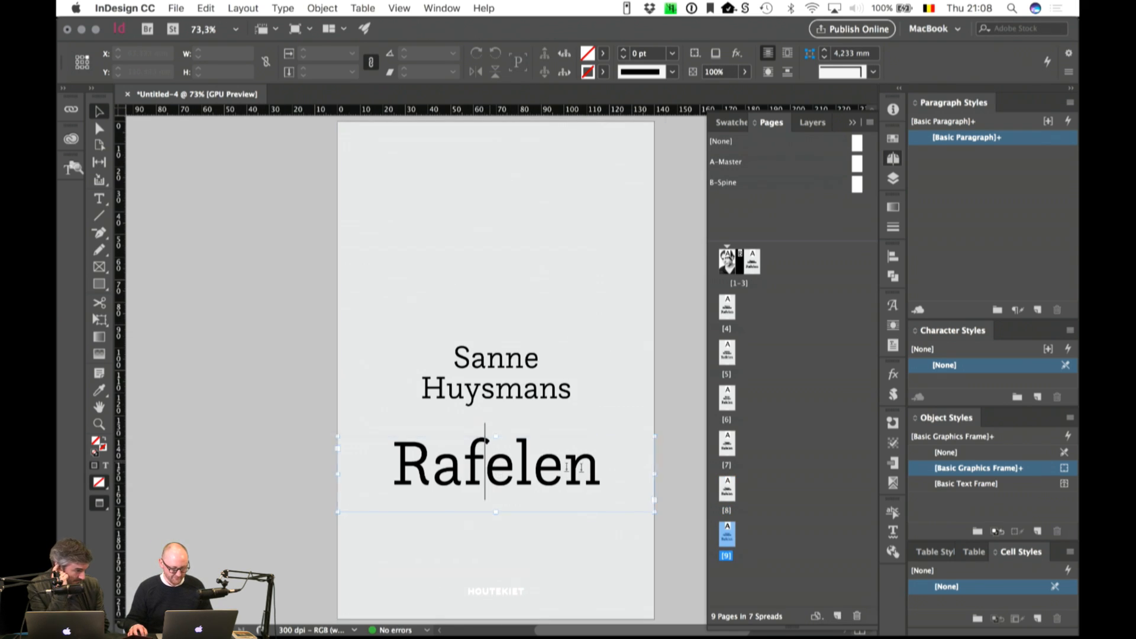
key(super+a)
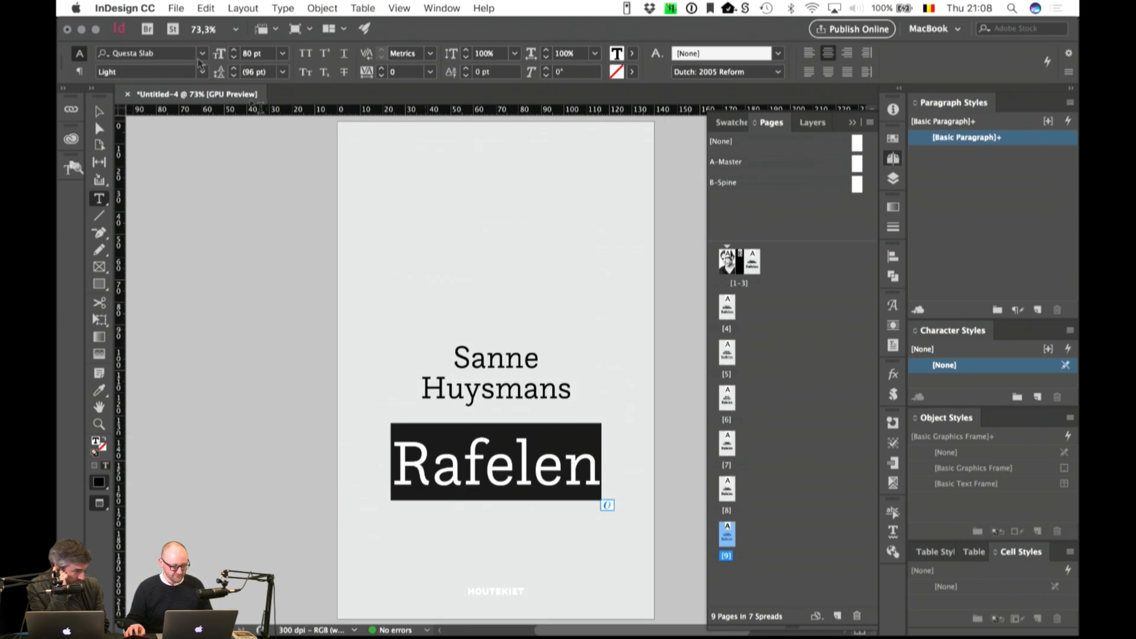
click(158, 52)
text(joann)
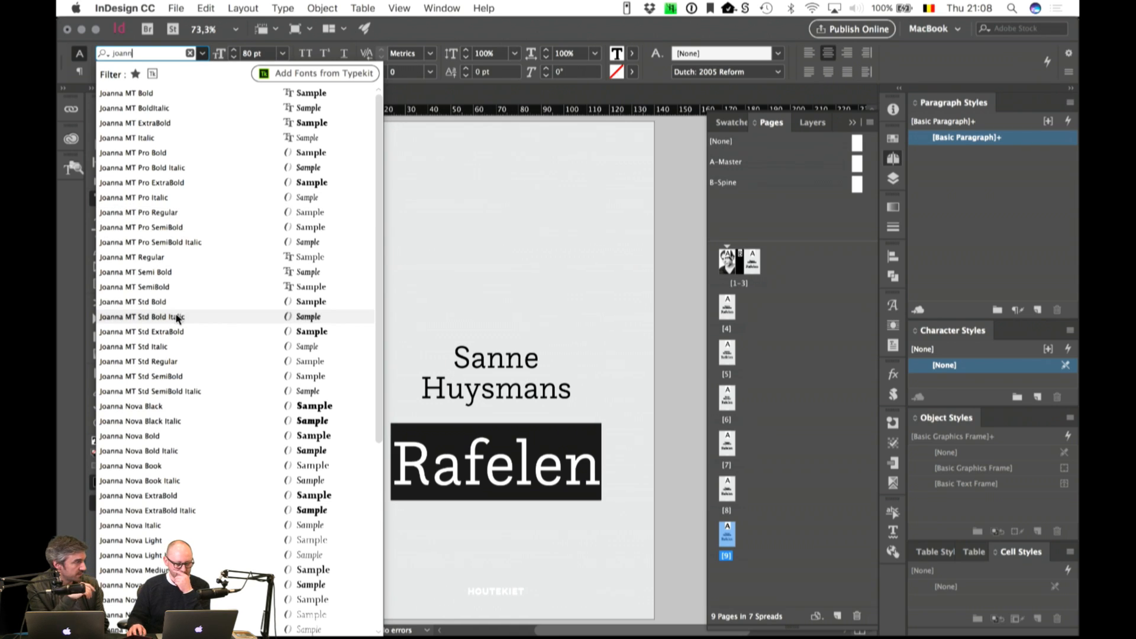
click(171, 467)
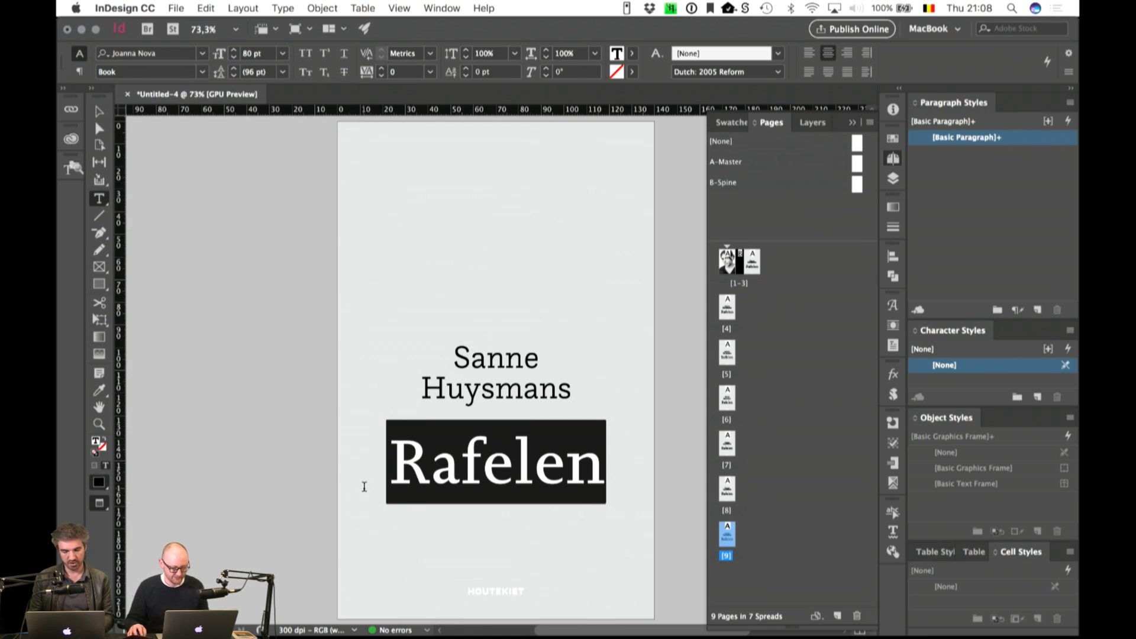
Step: Set the author's name on page 9 in Joanna Nova Light
drag(582, 391, 313, 327)
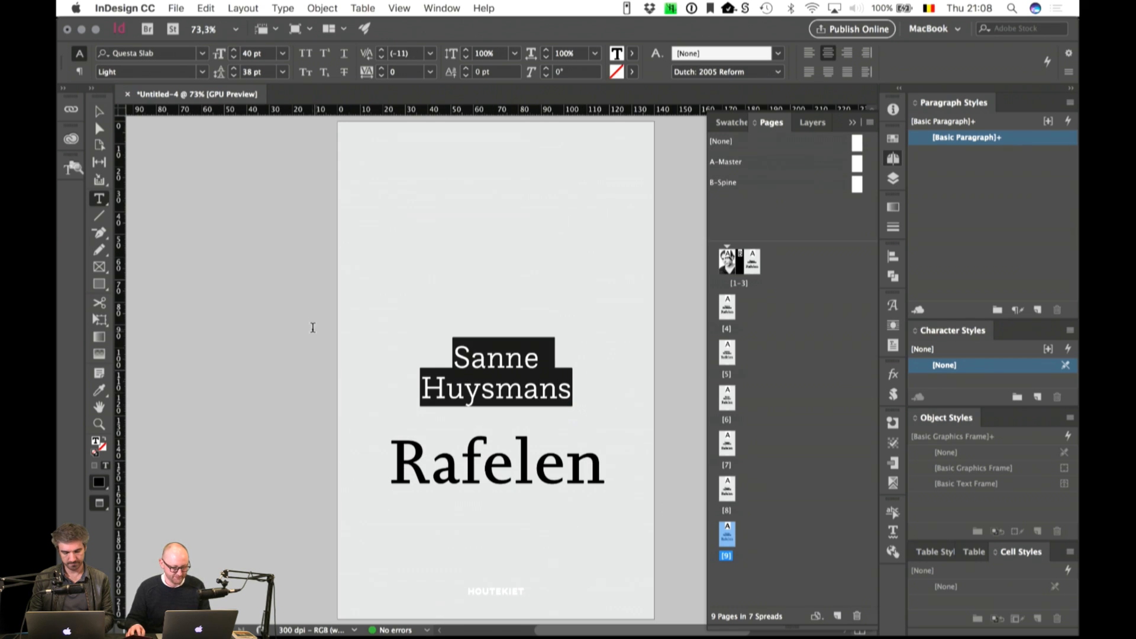
click(142, 52)
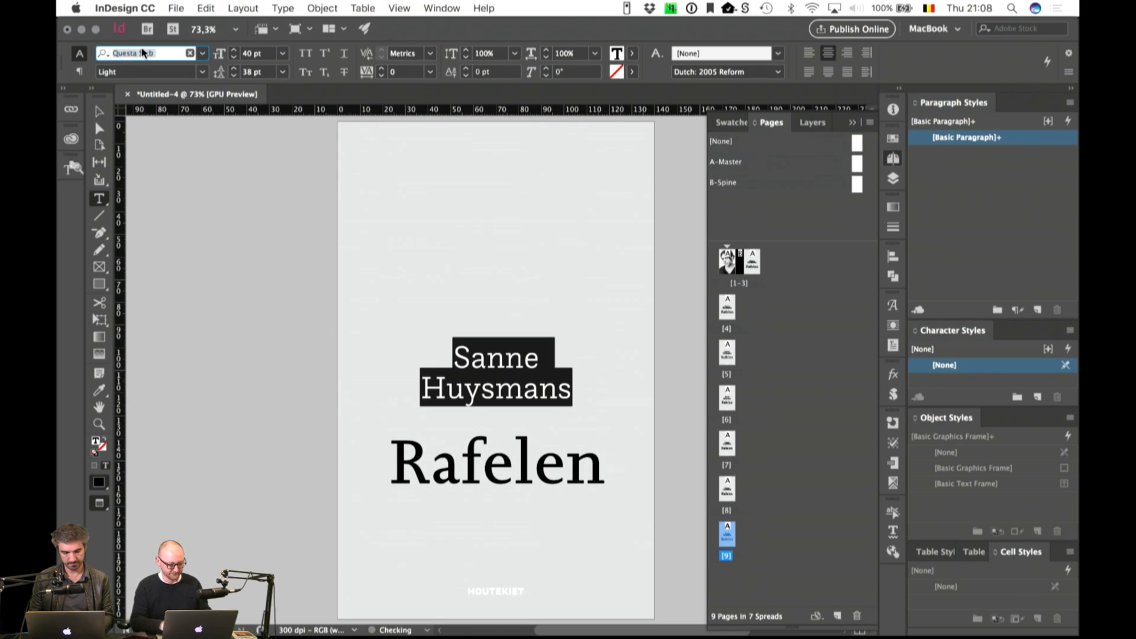
drag(461, 467, 534, 468)
drag(574, 385, 361, 322)
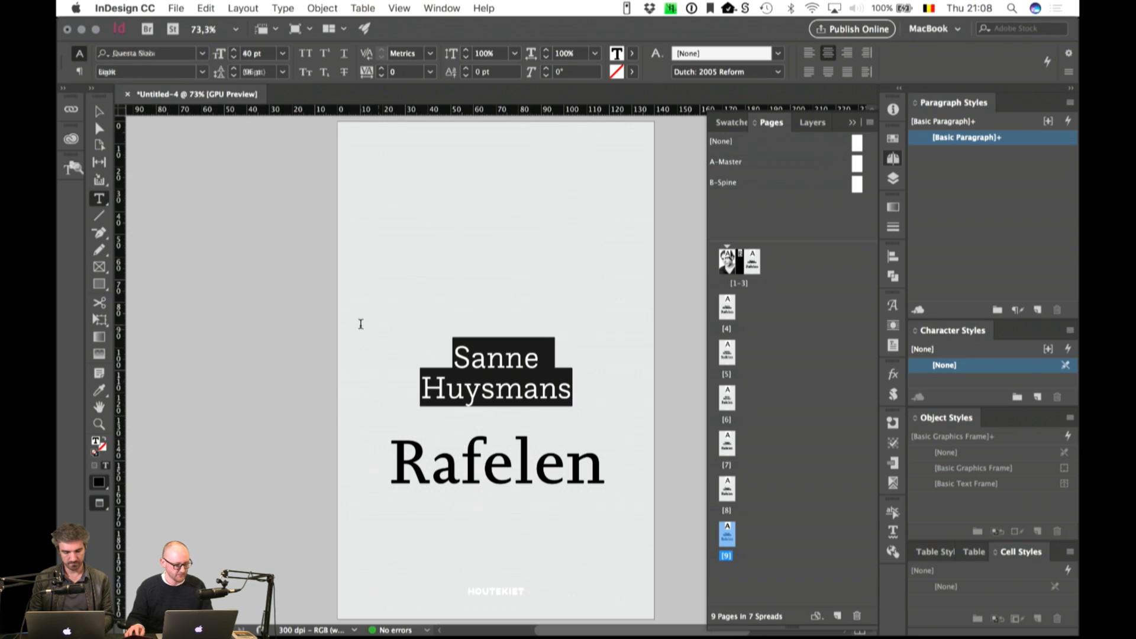
click(145, 55)
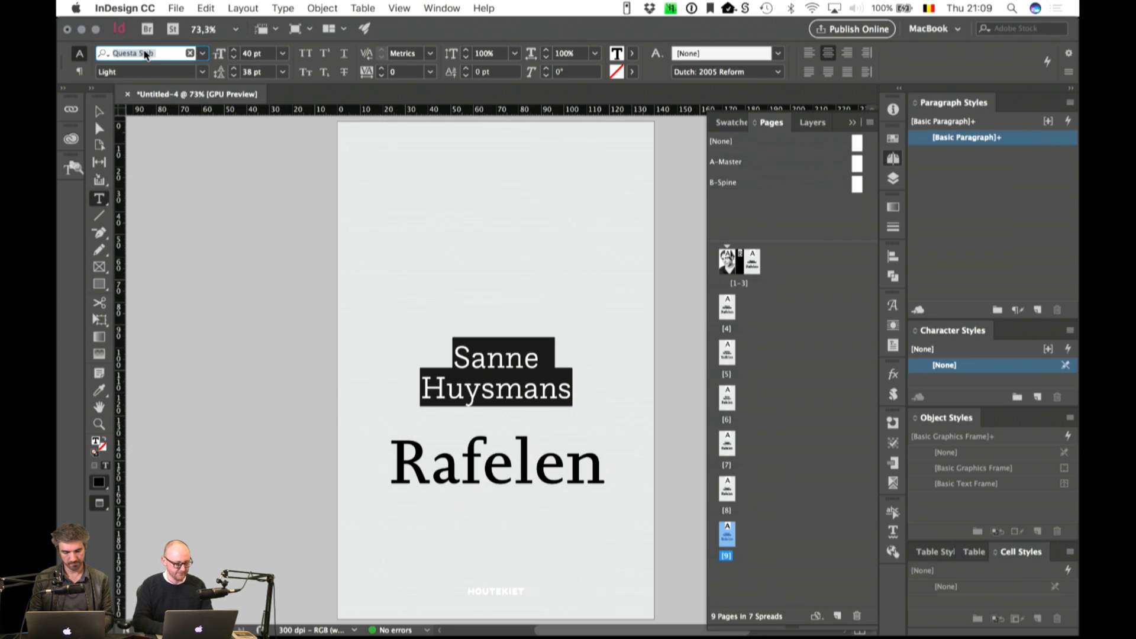
text(joanna)
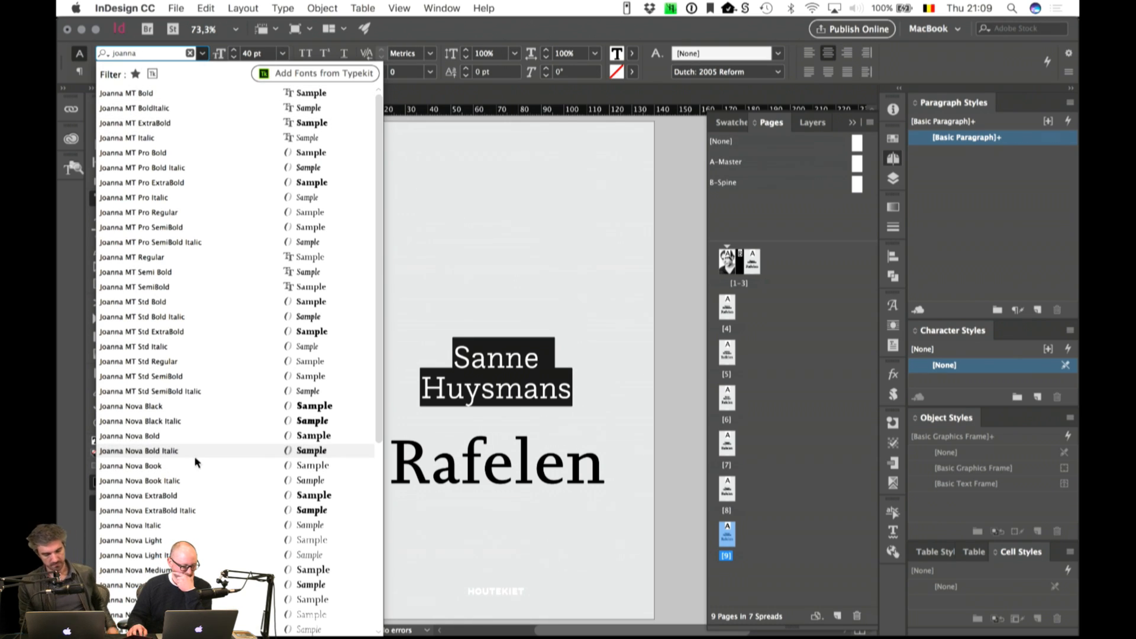
click(169, 541)
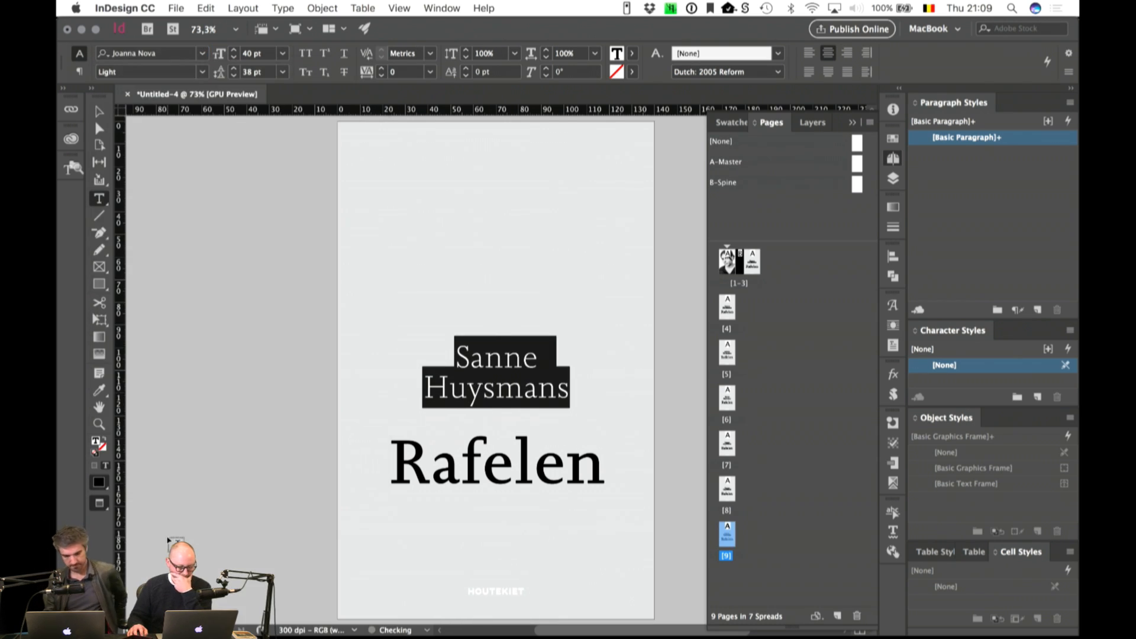
Step: Try the Book Italic style on the author's name, and settle on Italic
click(202, 72)
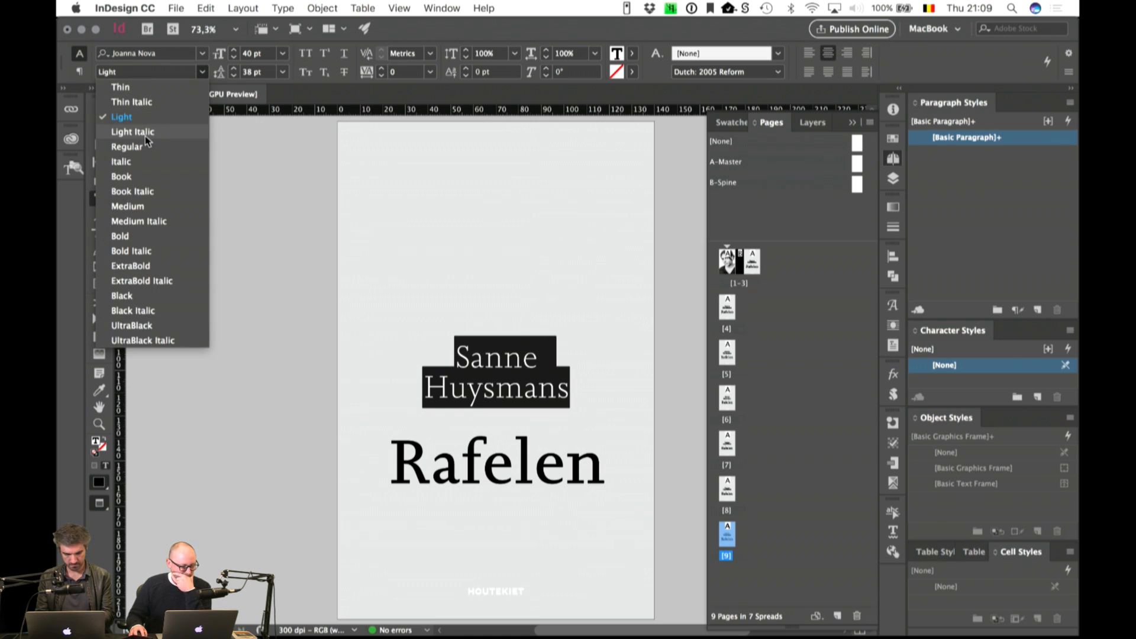
click(149, 192)
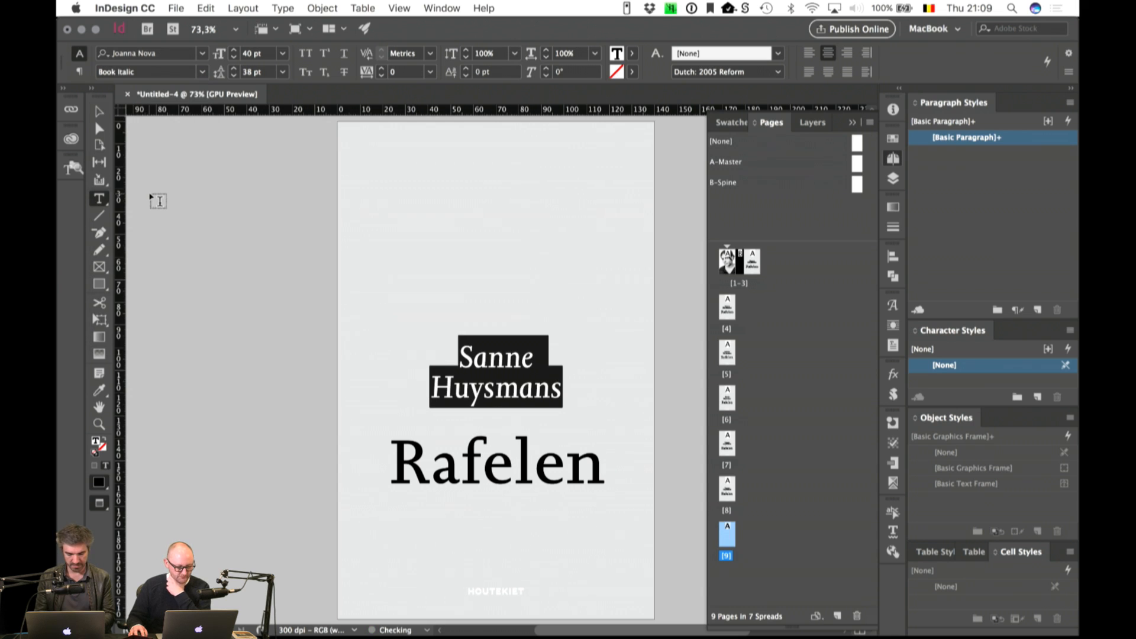
click(202, 72)
click(165, 163)
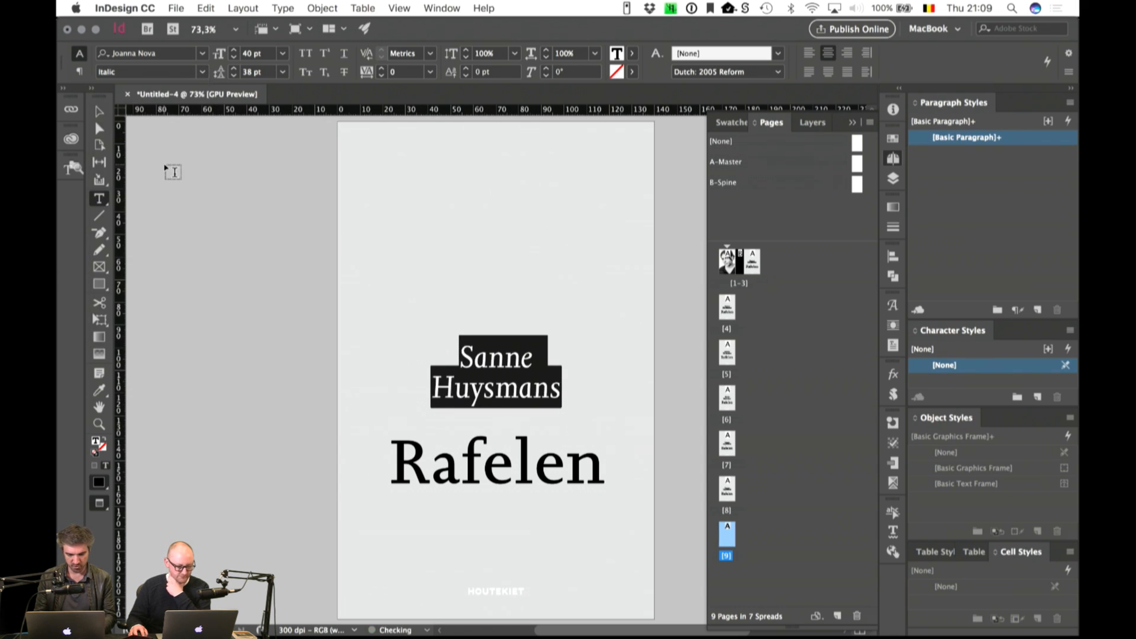
Step: Set the tracking of the author's name on page 9 to 30 and deselect the text
click(430, 71)
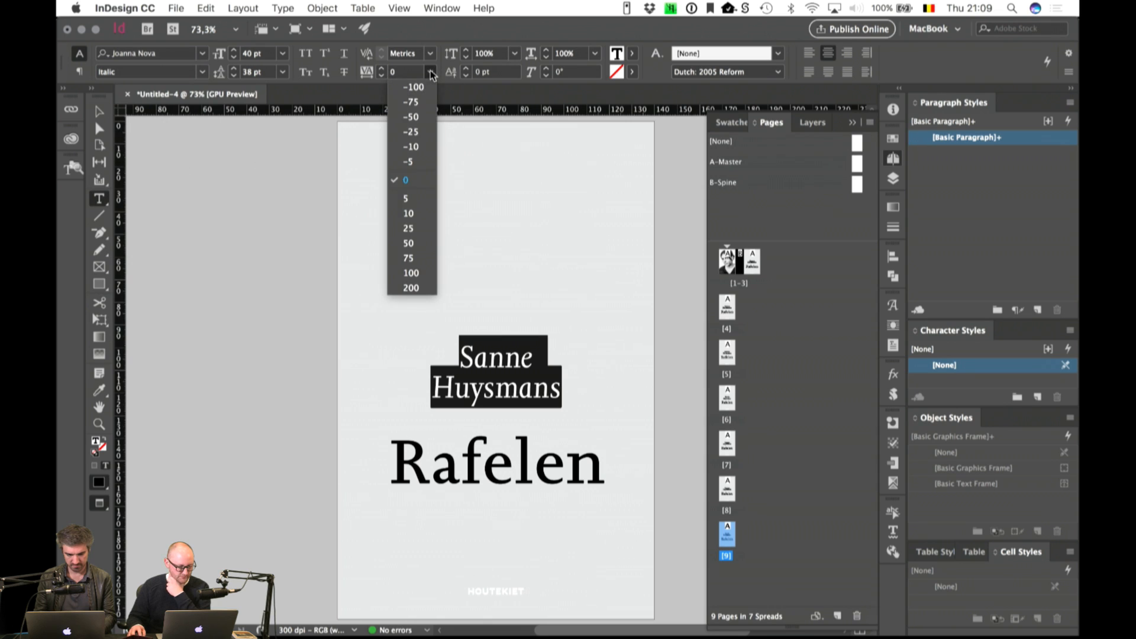
click(416, 230)
click(402, 73)
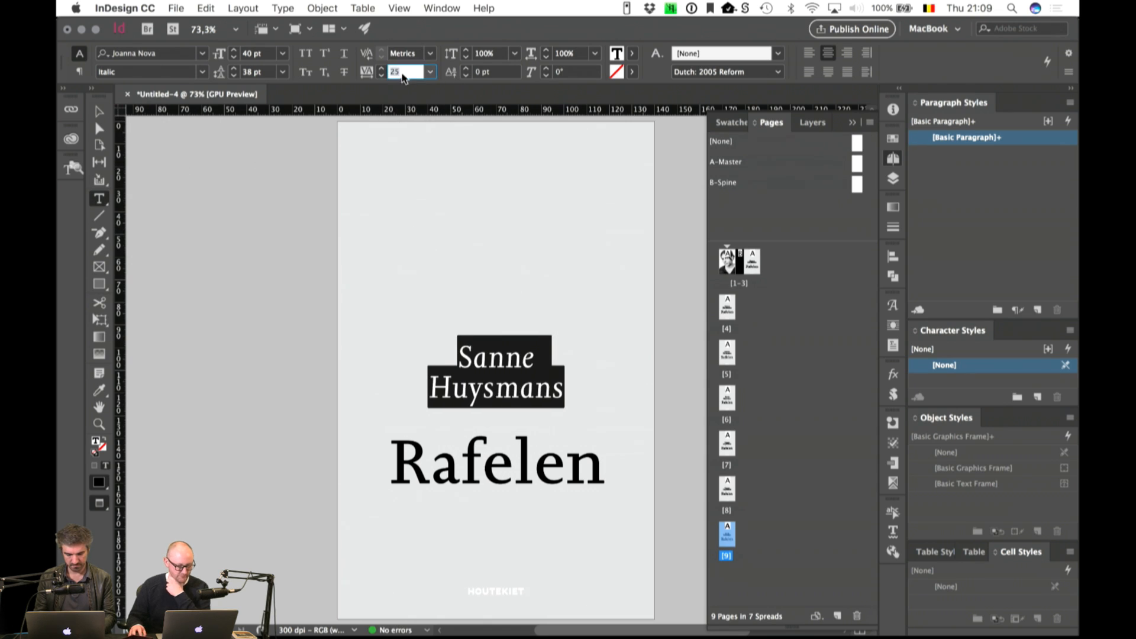
text(30)
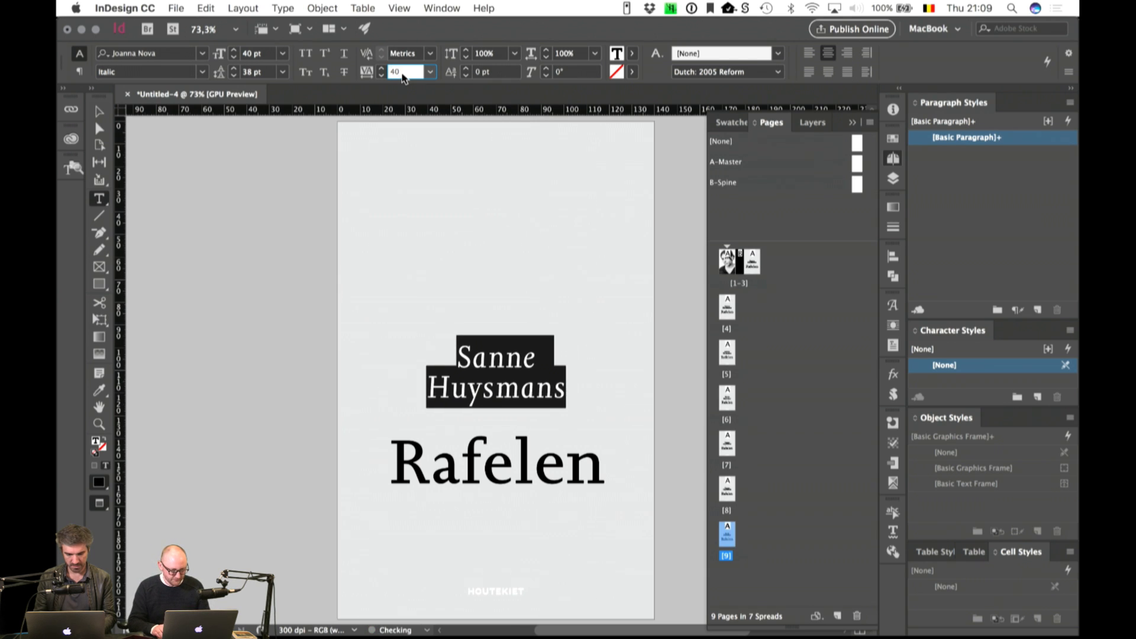
key(Return)
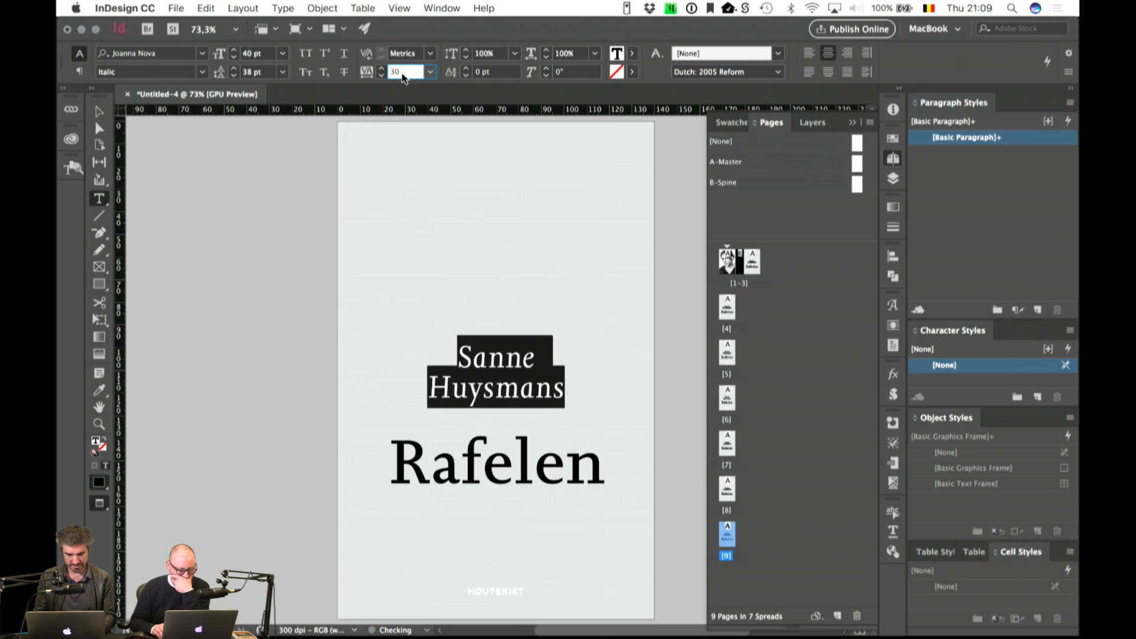
click(99, 112)
click(254, 201)
Step: Review the book description, "Rafelen = fraying" and author moodboard slides in Adobe Acrobat, and return to InDesign
key(super+Tab)
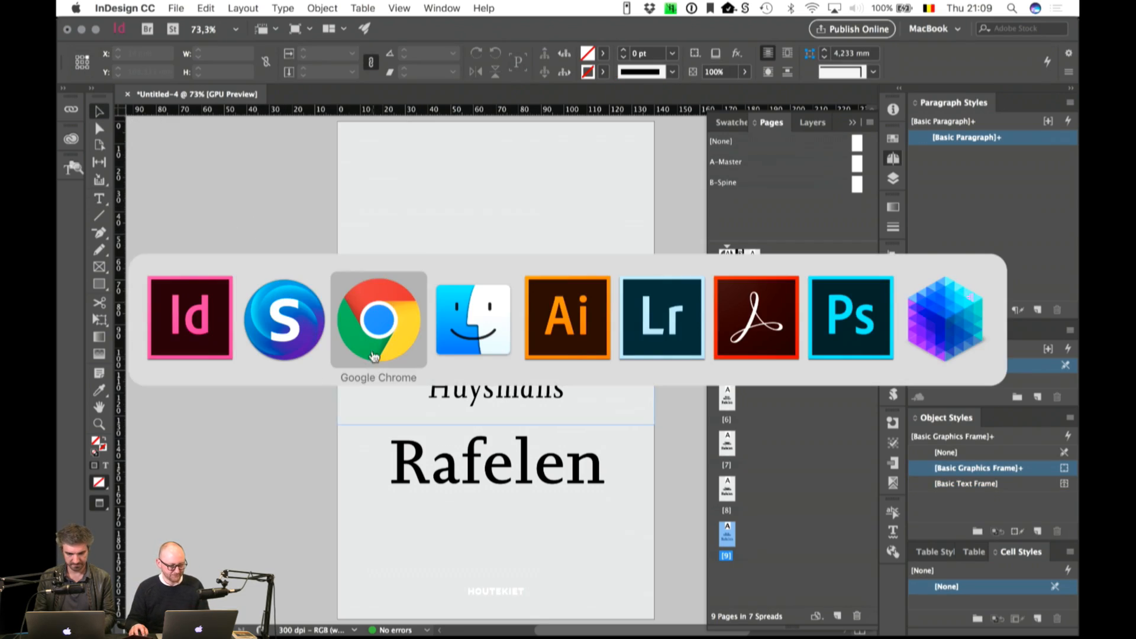
click(785, 326)
key(Left)
key(Left)
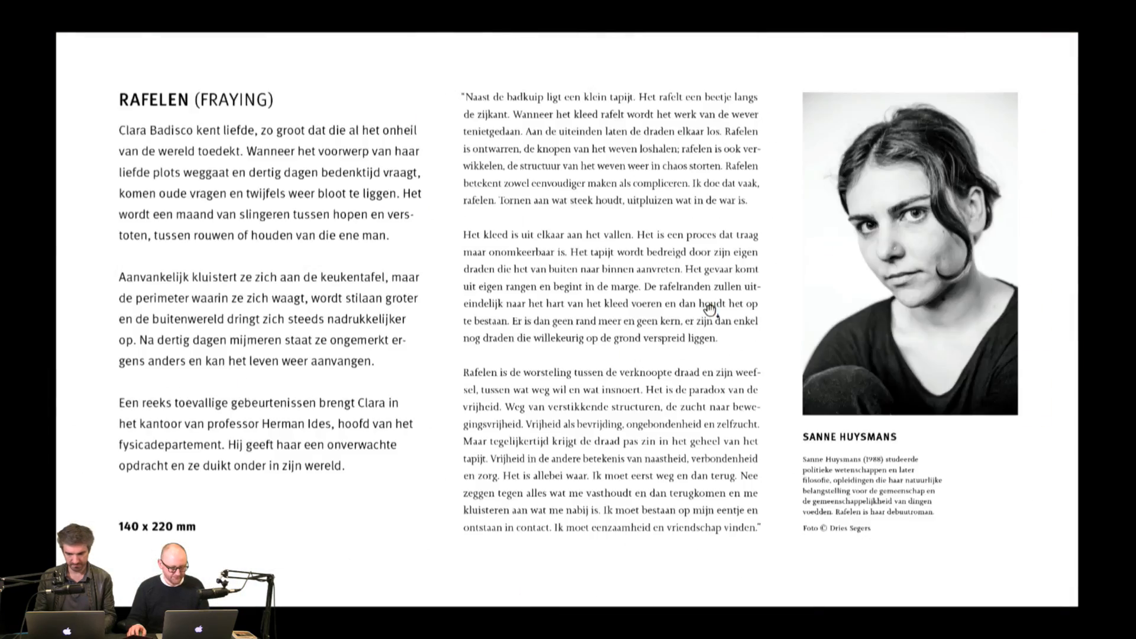
key(Right)
key(Right)
key(Right)
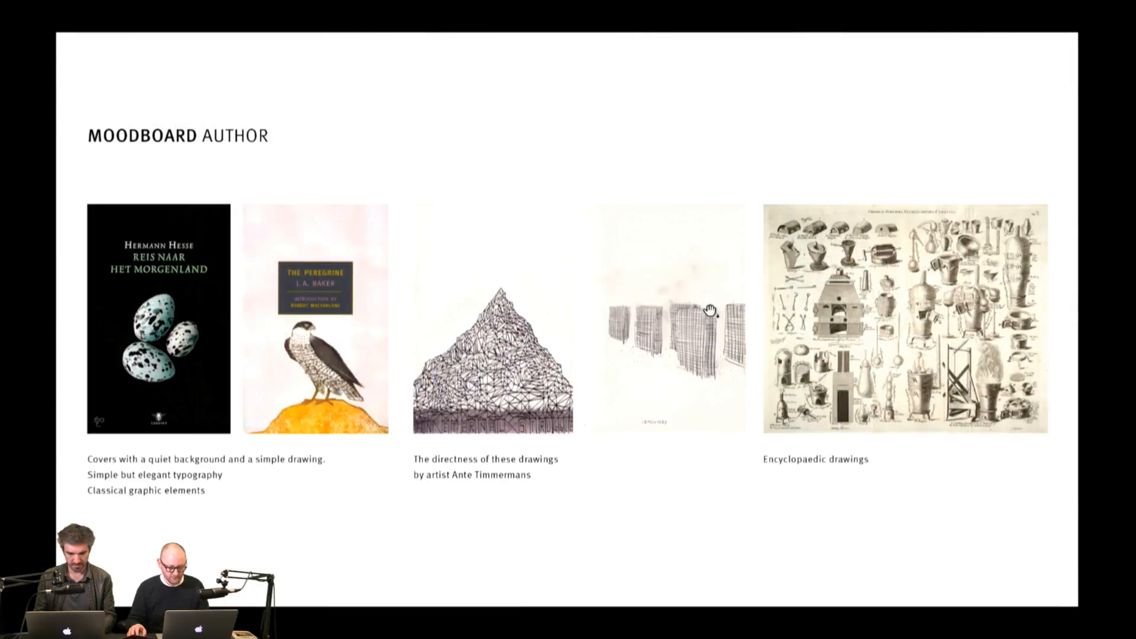
key(Left)
key(Left)
key(Left)
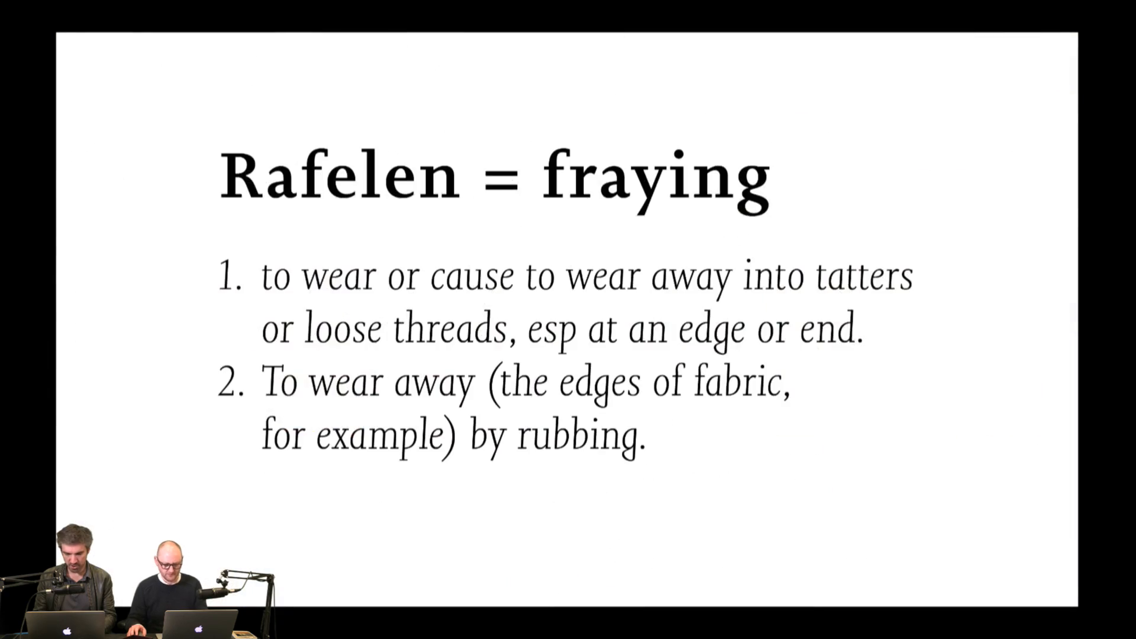
key(Left)
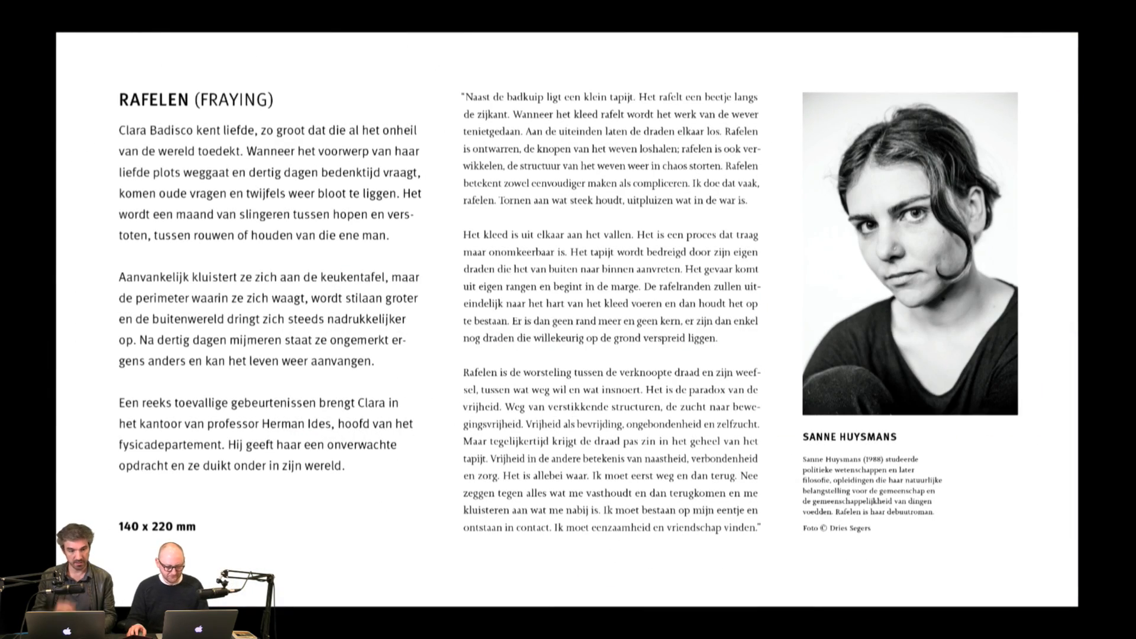
key(super+Tab)
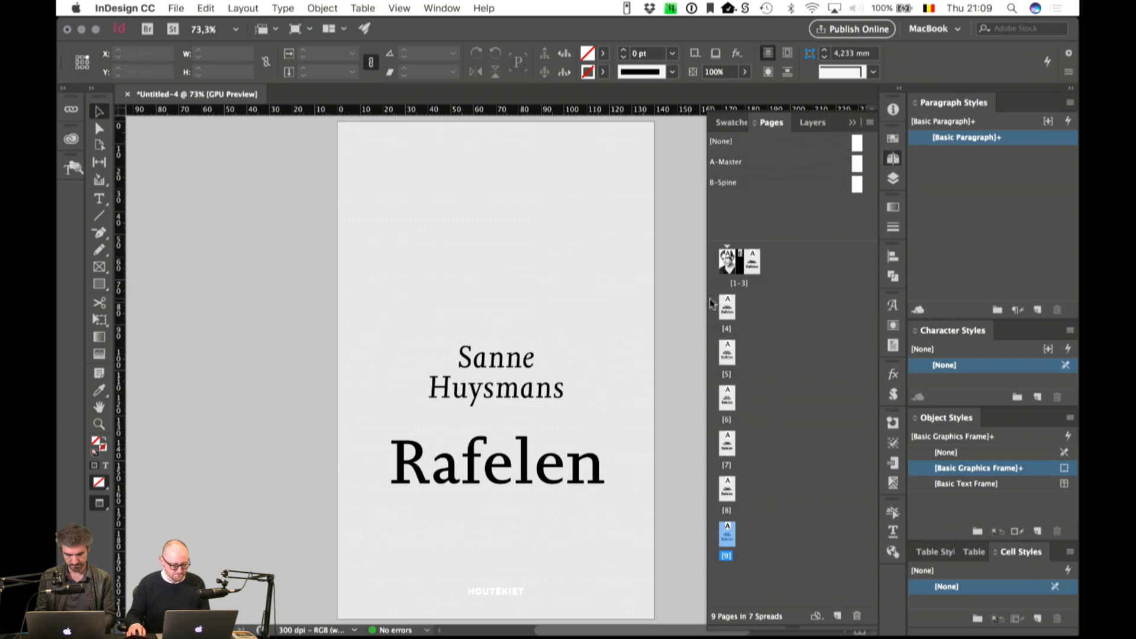
Step: Set the title on page 9 in all caps with a tracking of 50
click(562, 480)
double_click(562, 481)
drag(616, 464, 306, 439)
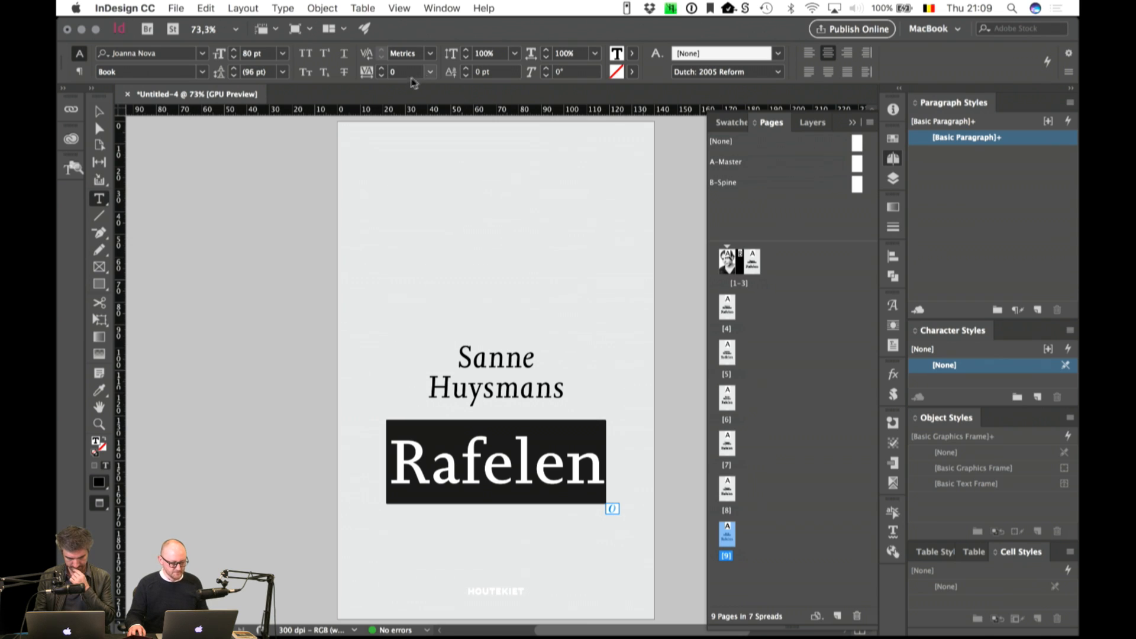
click(305, 53)
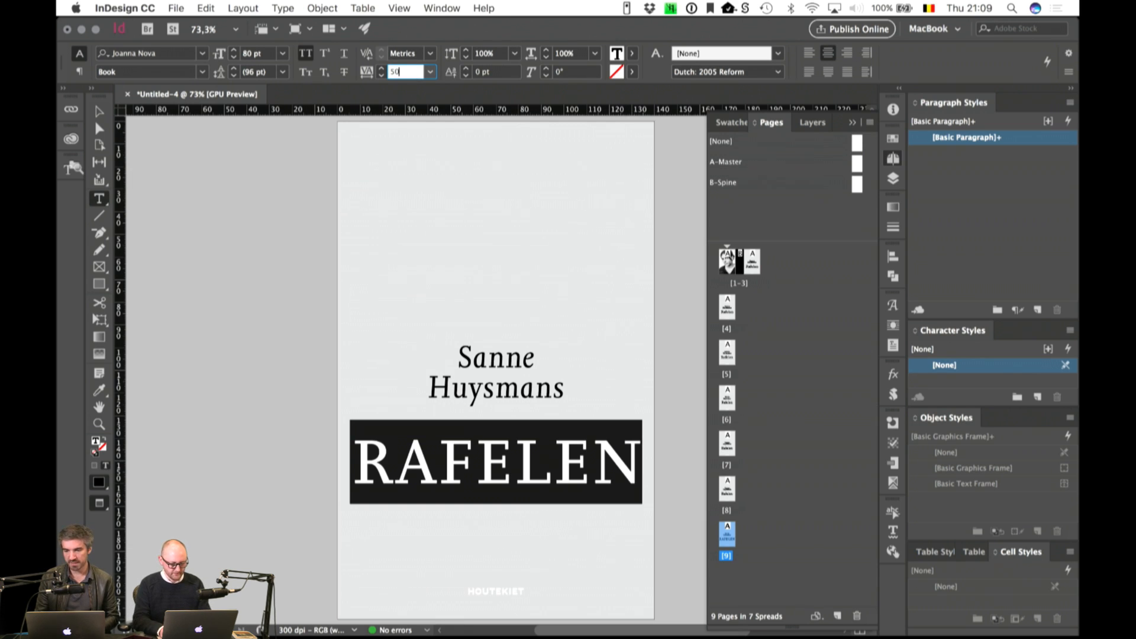
key(Return)
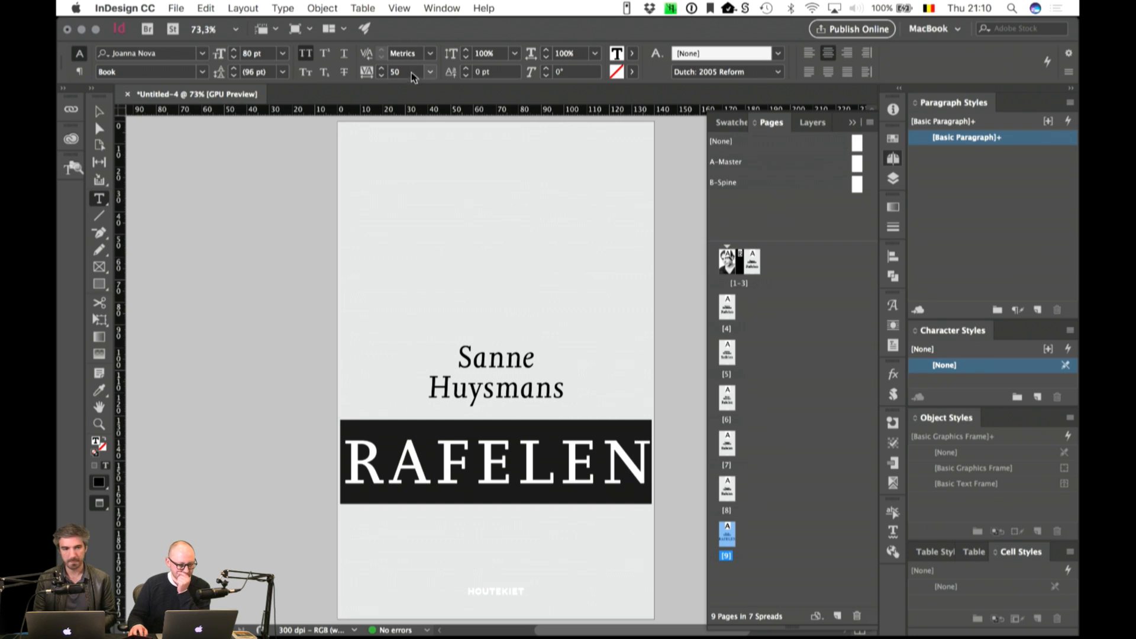
Step: Reduce the title to 70 pt and reset its tracking to 0
click(248, 54)
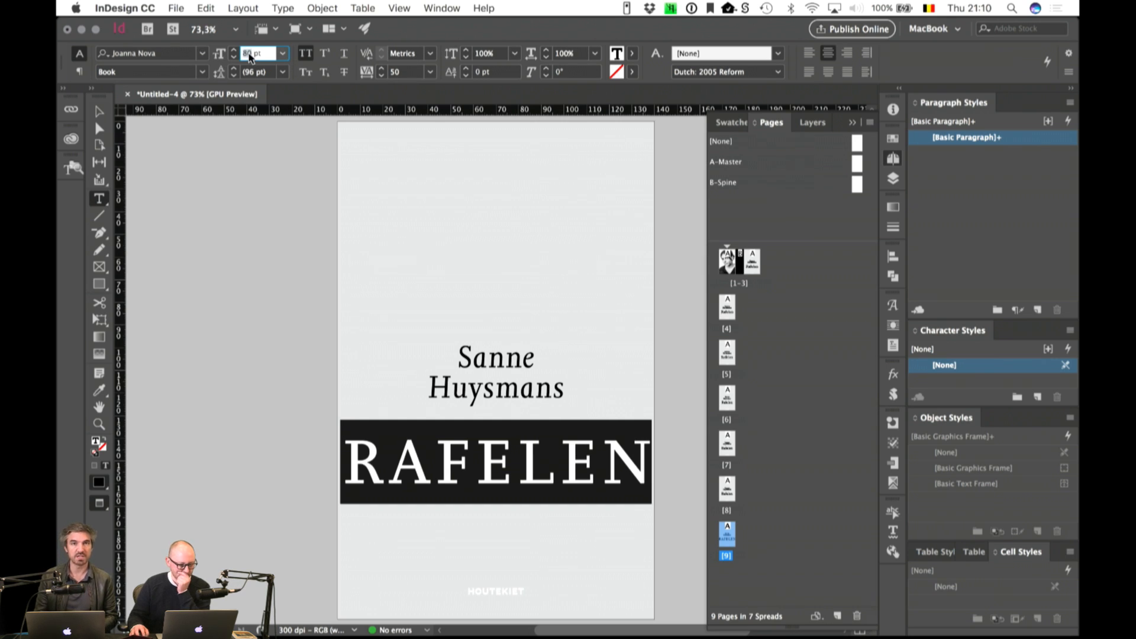
text(70)
key(Return)
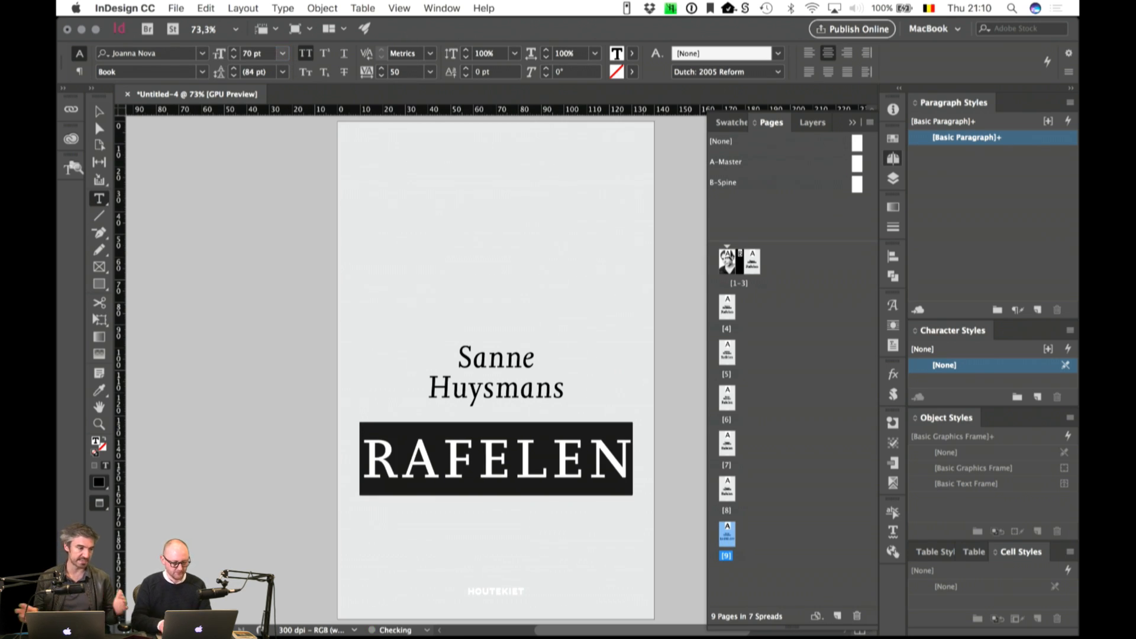
click(430, 72)
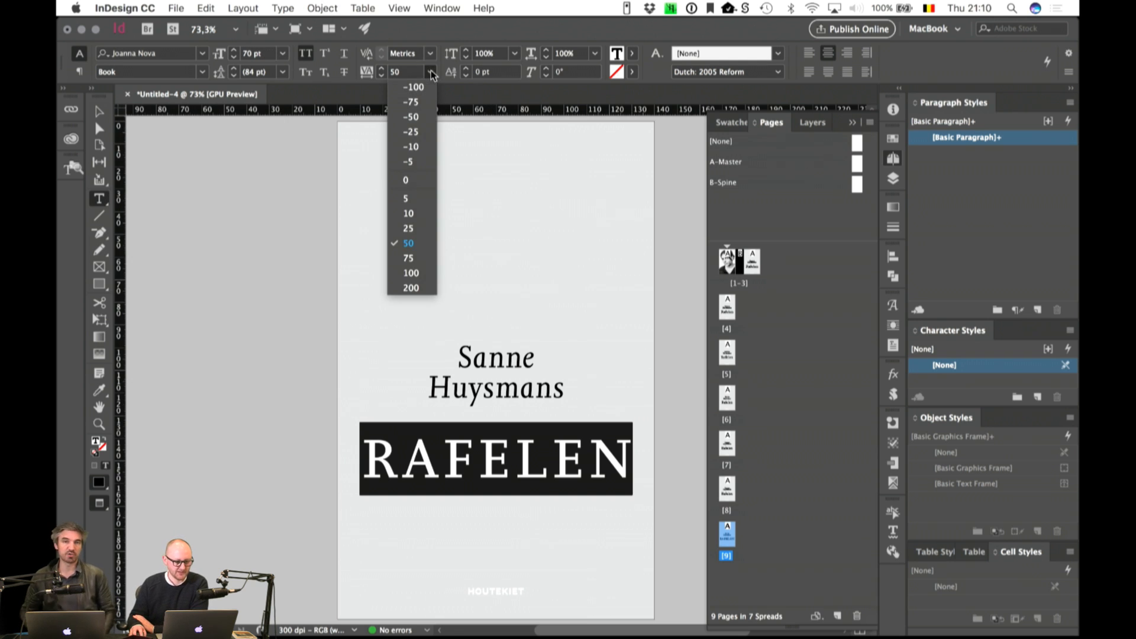
click(423, 180)
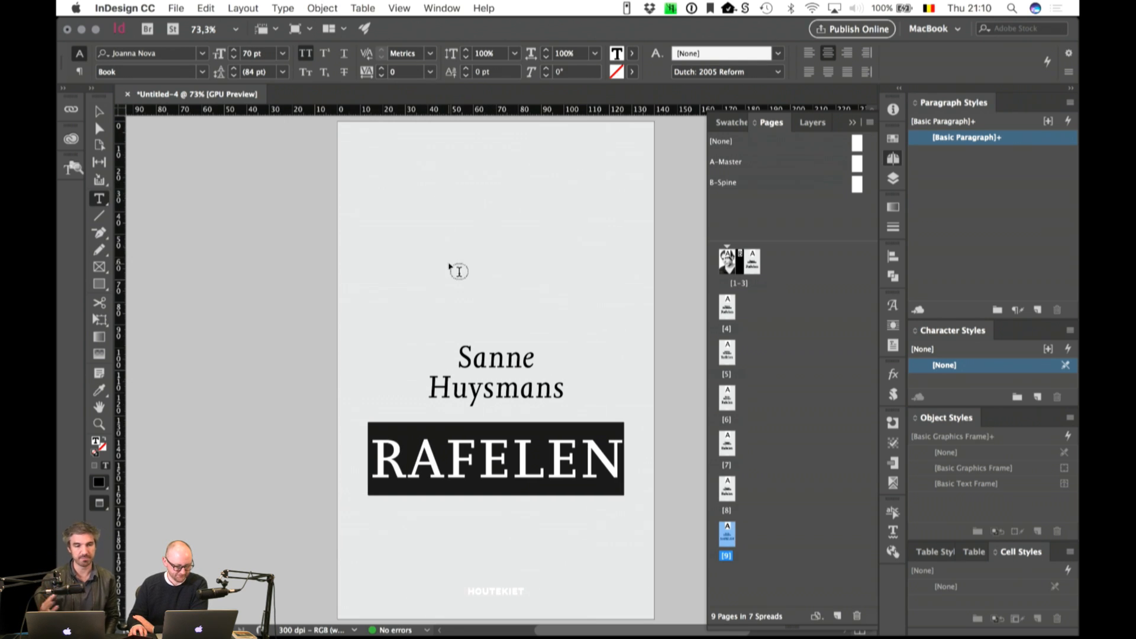
Step: Set the title's font size to 65 pt and deselect the text
click(98, 111)
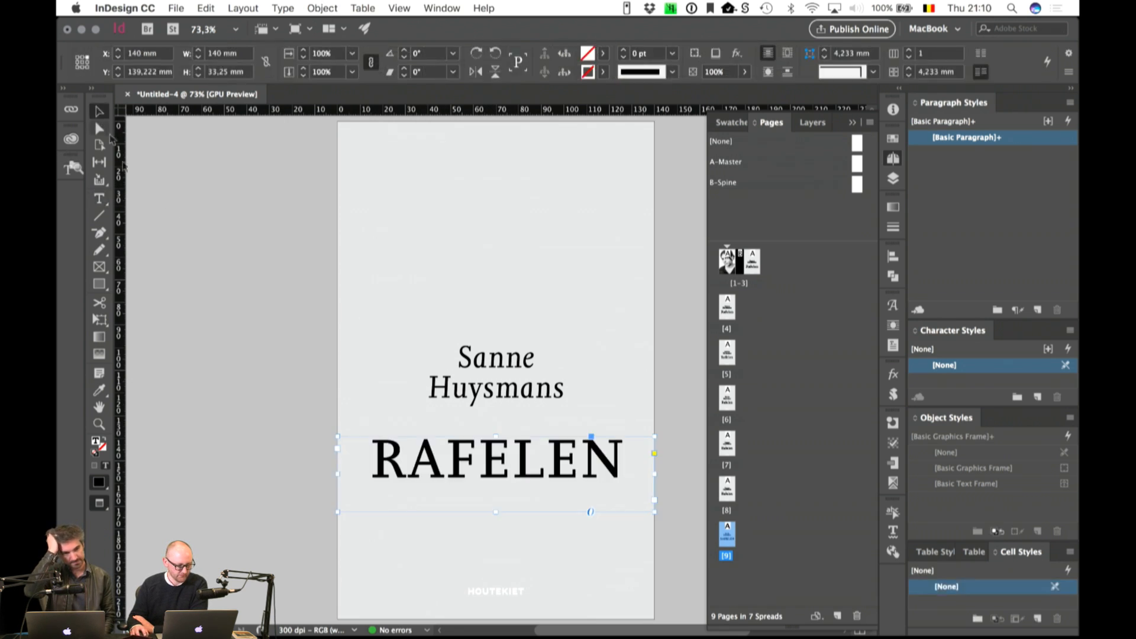
click(554, 473)
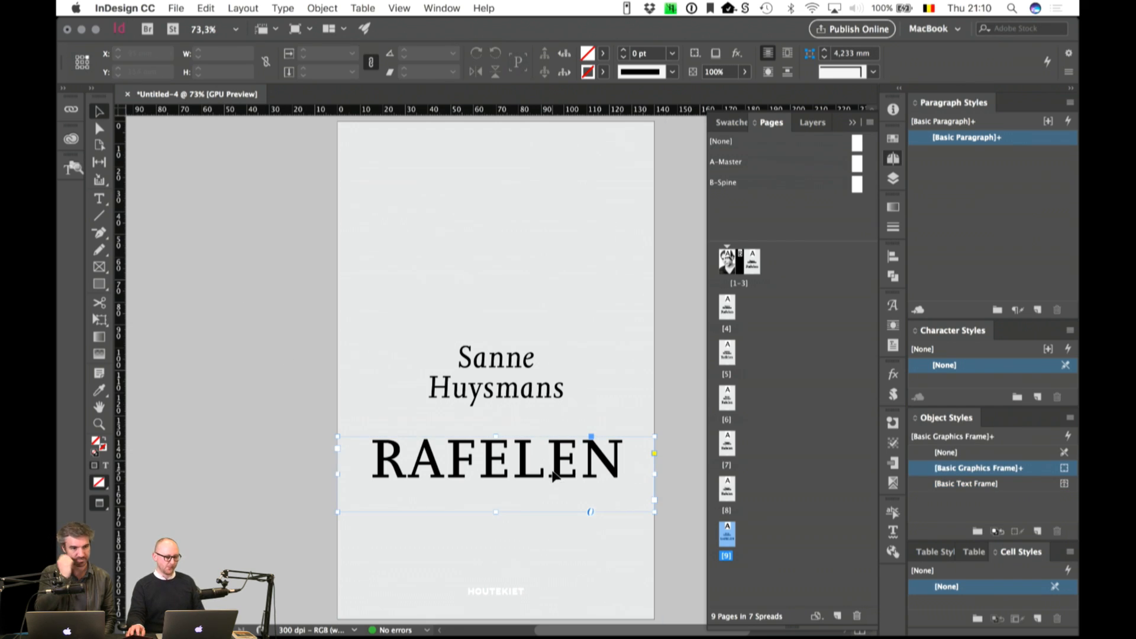
double_click(554, 473)
key(super+a)
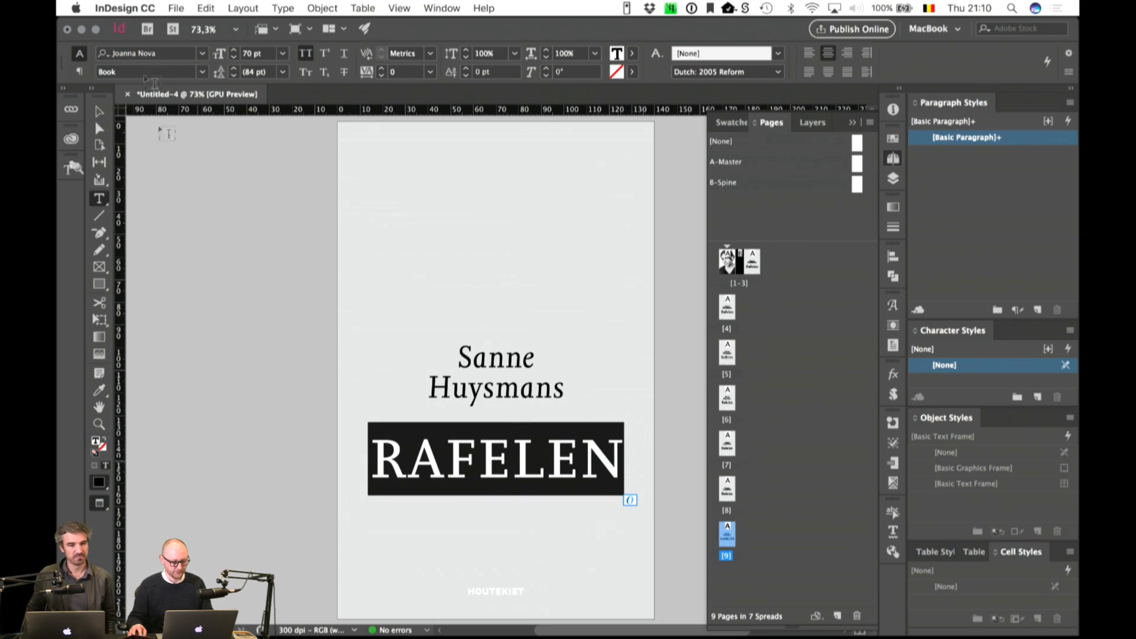
click(264, 53)
double_click(264, 54)
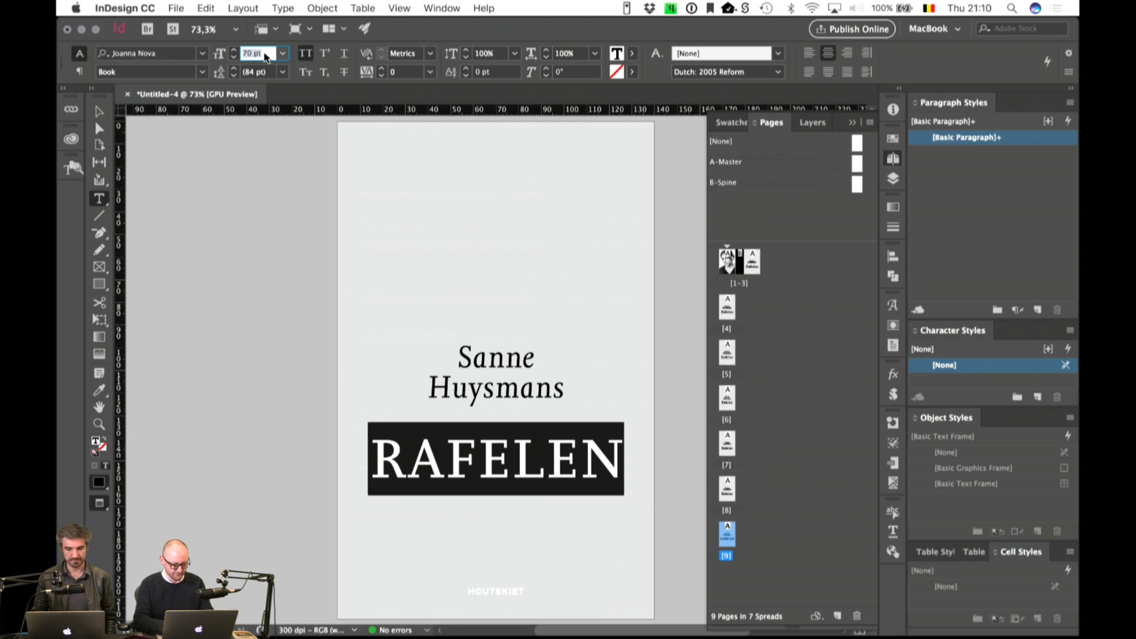
text(65)
key(Return)
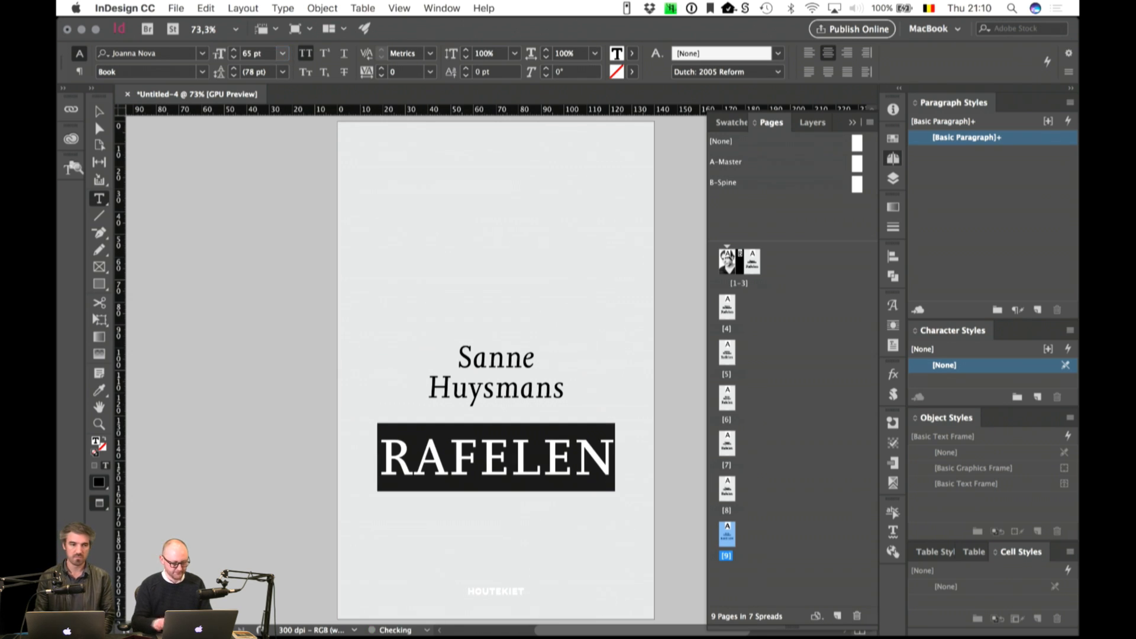
key(Escape)
click(200, 250)
Step: Scale the author's name up slightly with its frame, to about 37 mm high, and narrow the frame back to the 140 mm page width
click(541, 396)
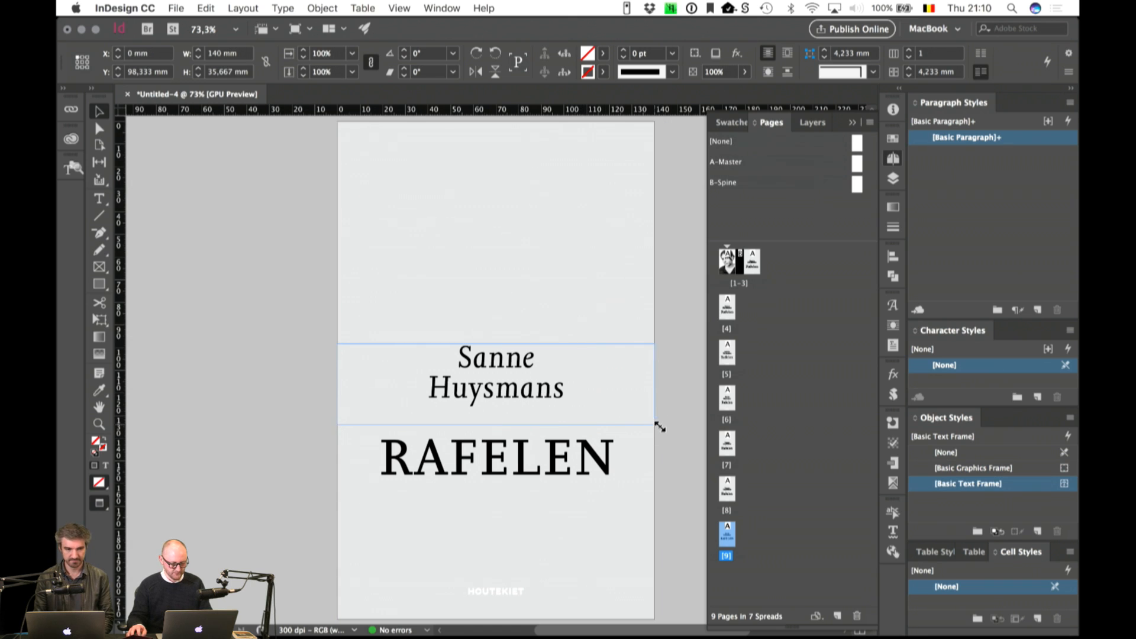
drag(656, 424, 664, 426)
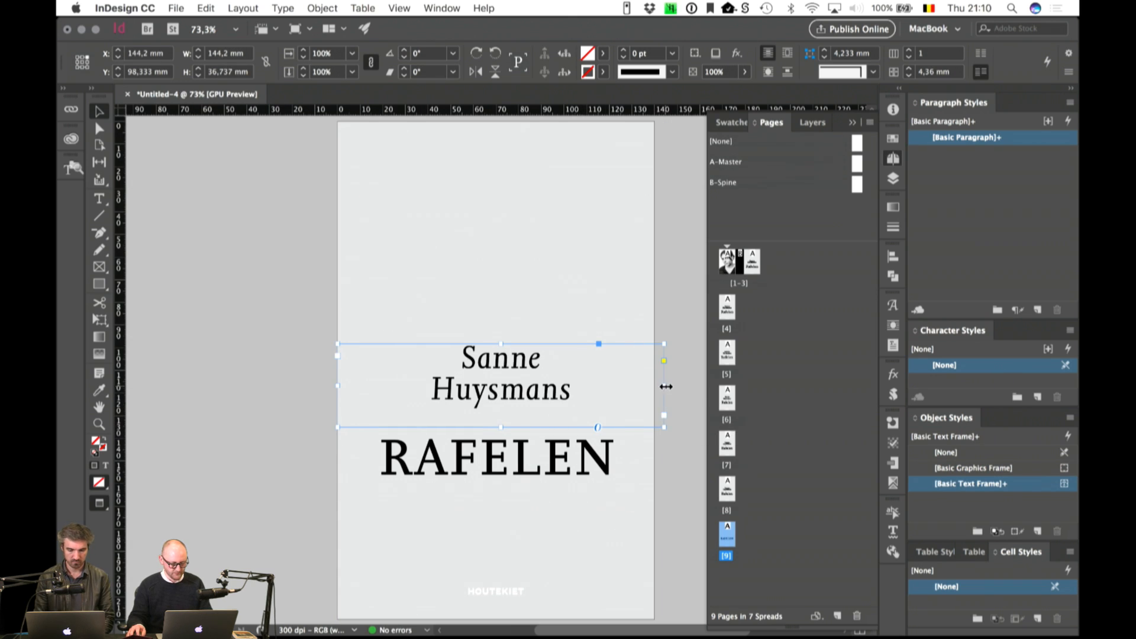
drag(664, 385, 654, 386)
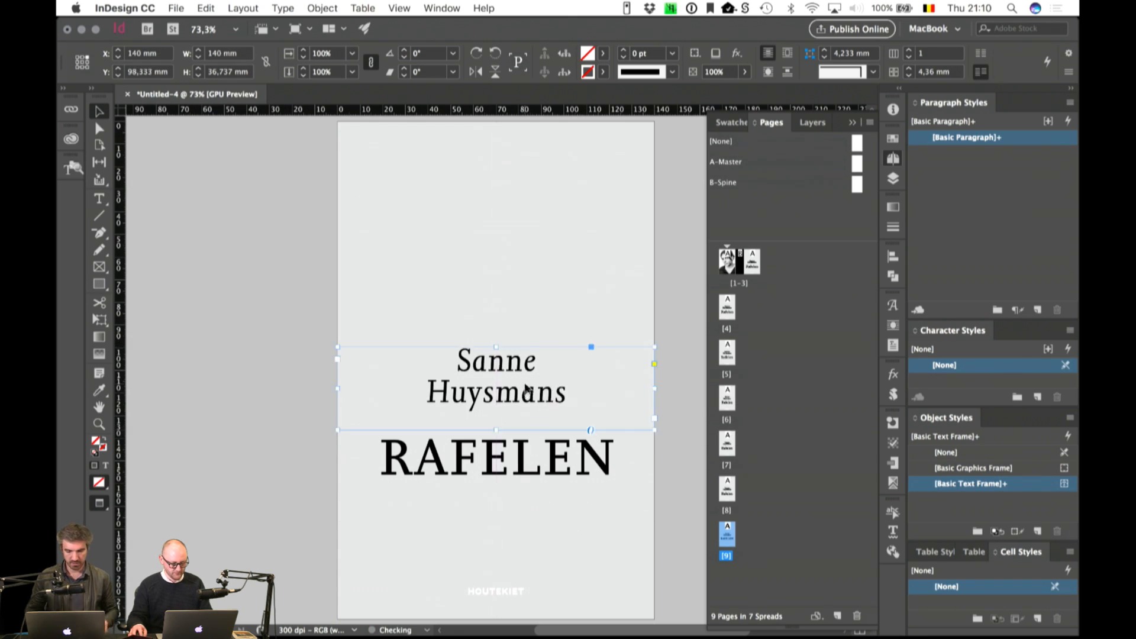
click(266, 446)
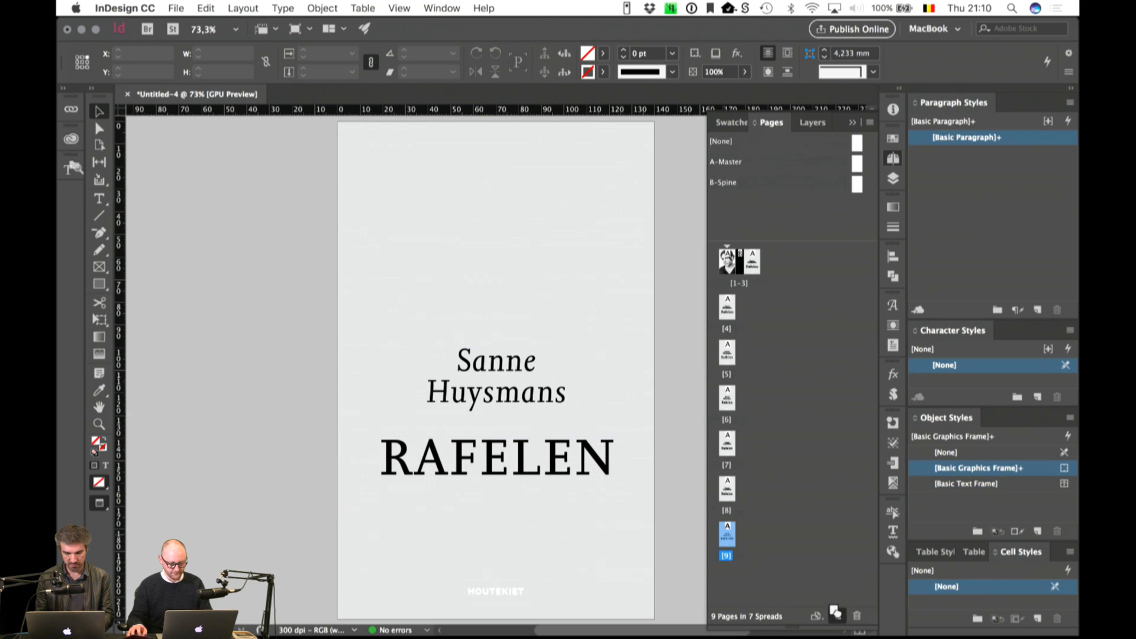
Step: Duplicate page 9 and place Rafelen-2134.jpg from the Rafelen folder into the new page's background frame
click(837, 616)
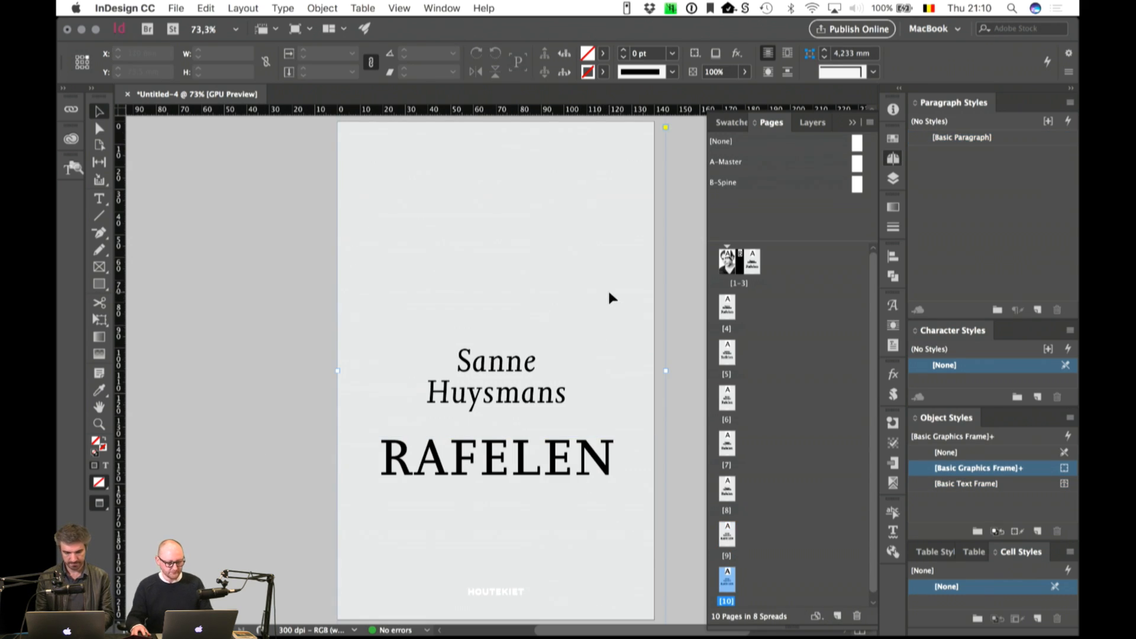
key(super+d)
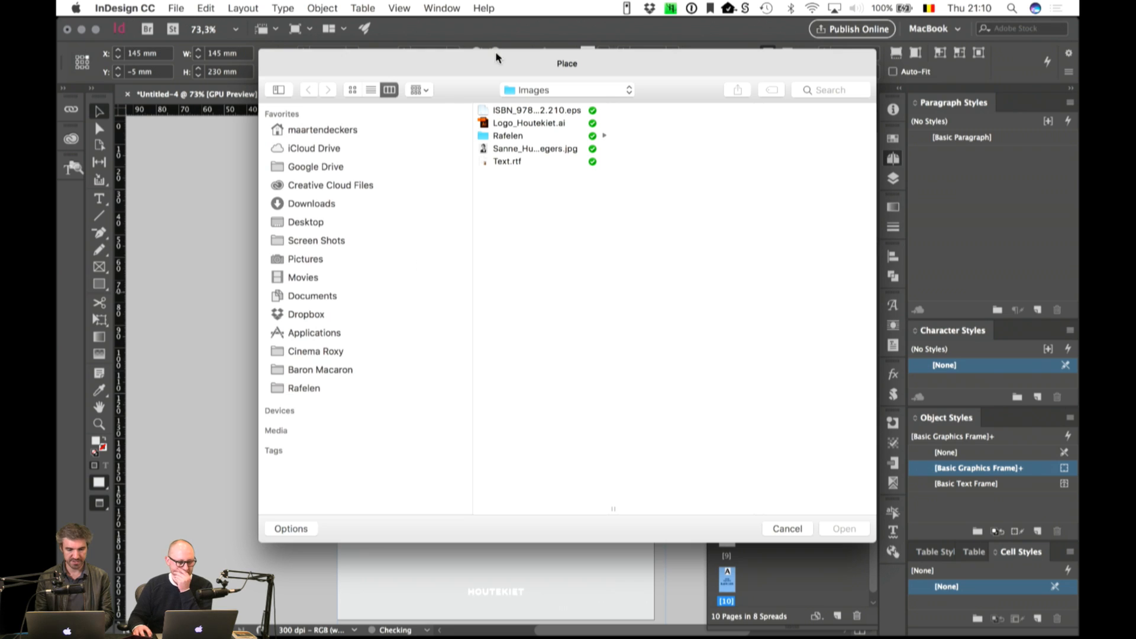
click(557, 95)
click(562, 211)
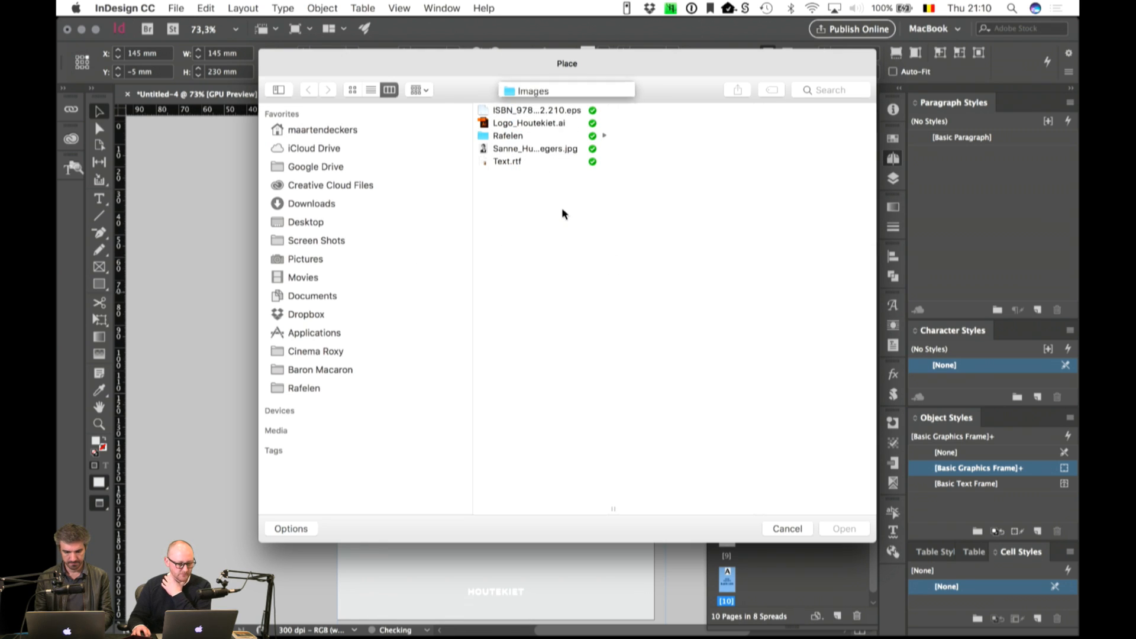
click(522, 136)
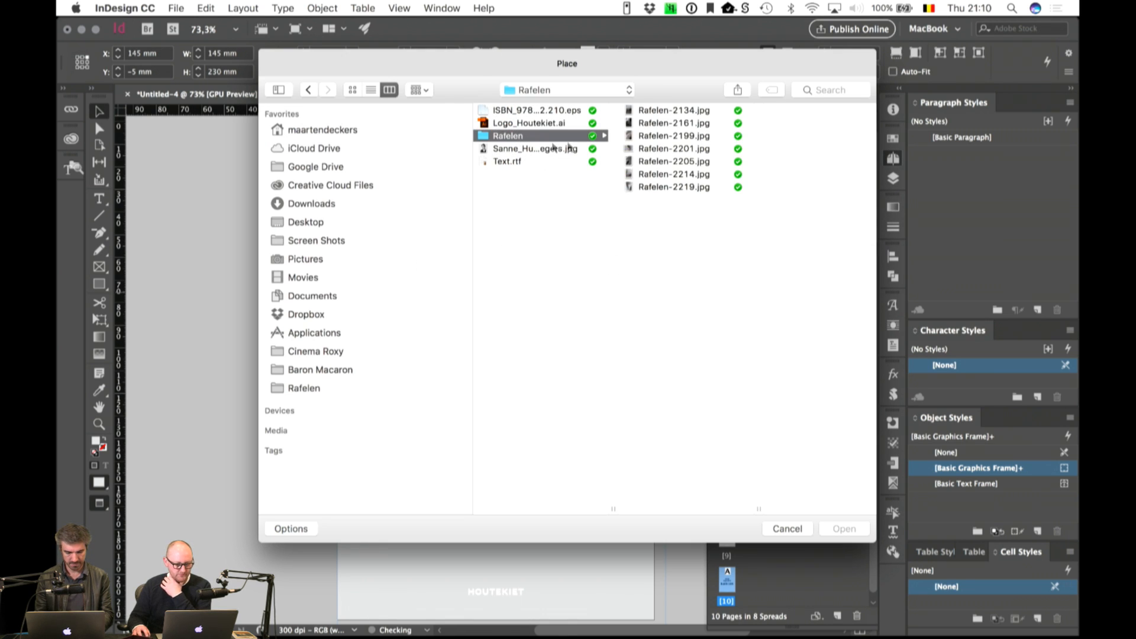
click(672, 114)
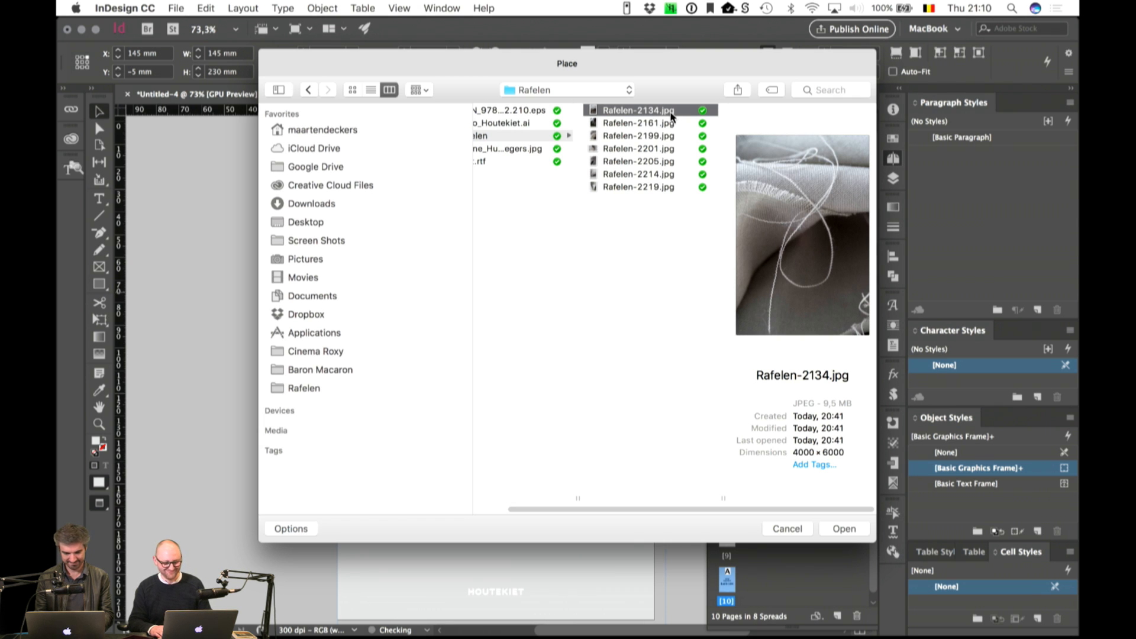
key(space)
key(space)
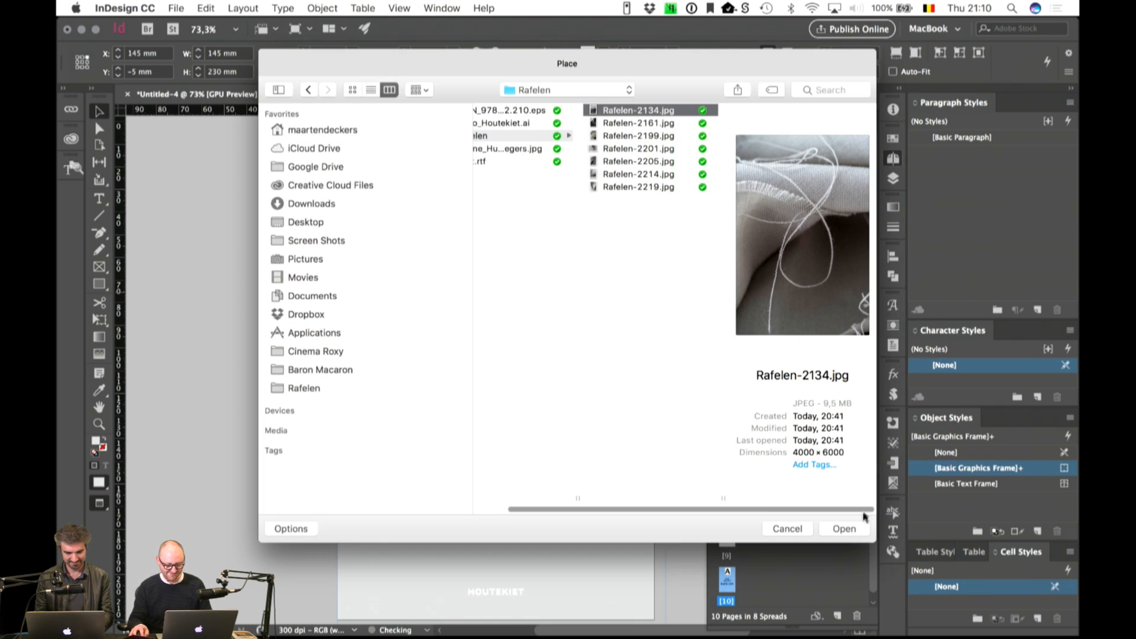
click(864, 532)
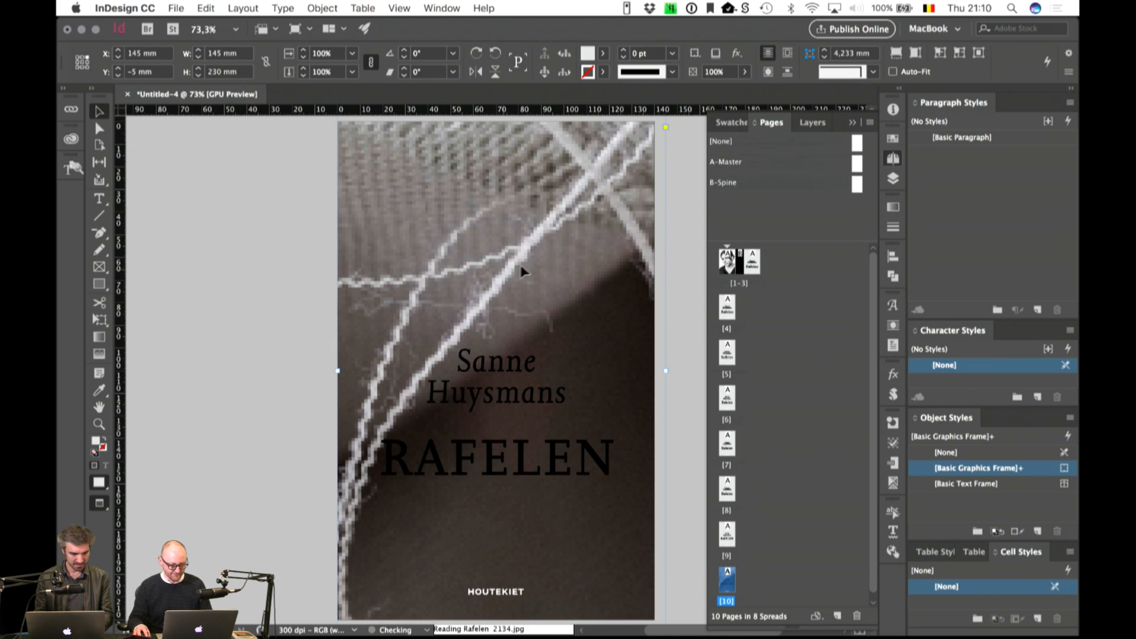
Step: Fit the placed thread photo proportionally inside the background frame on page 10
key(a)
click(518, 240)
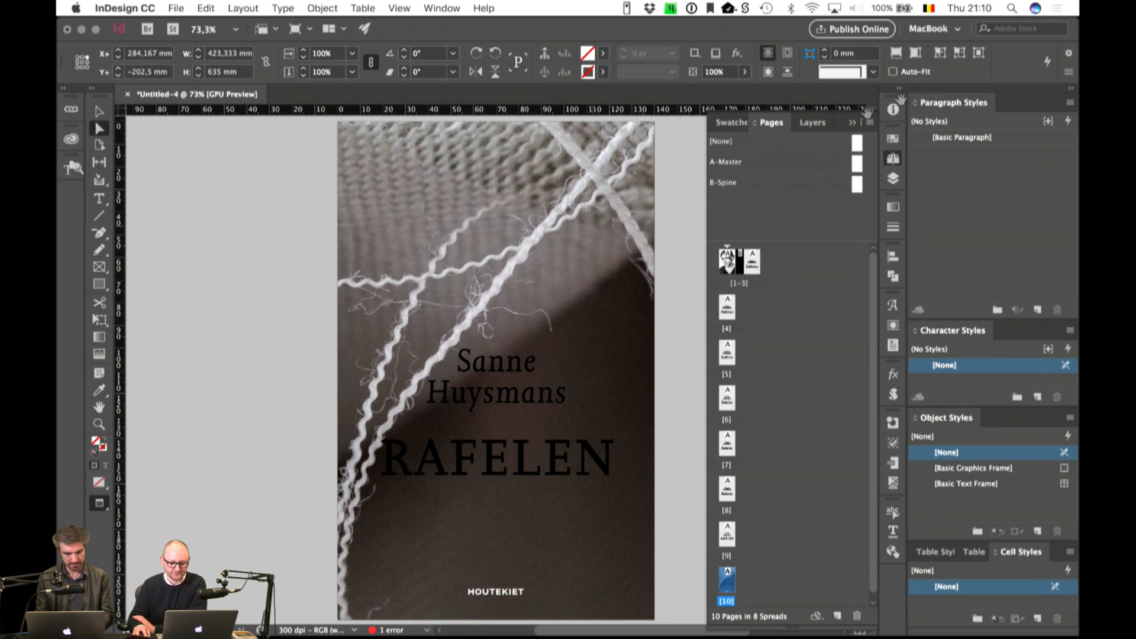
click(915, 54)
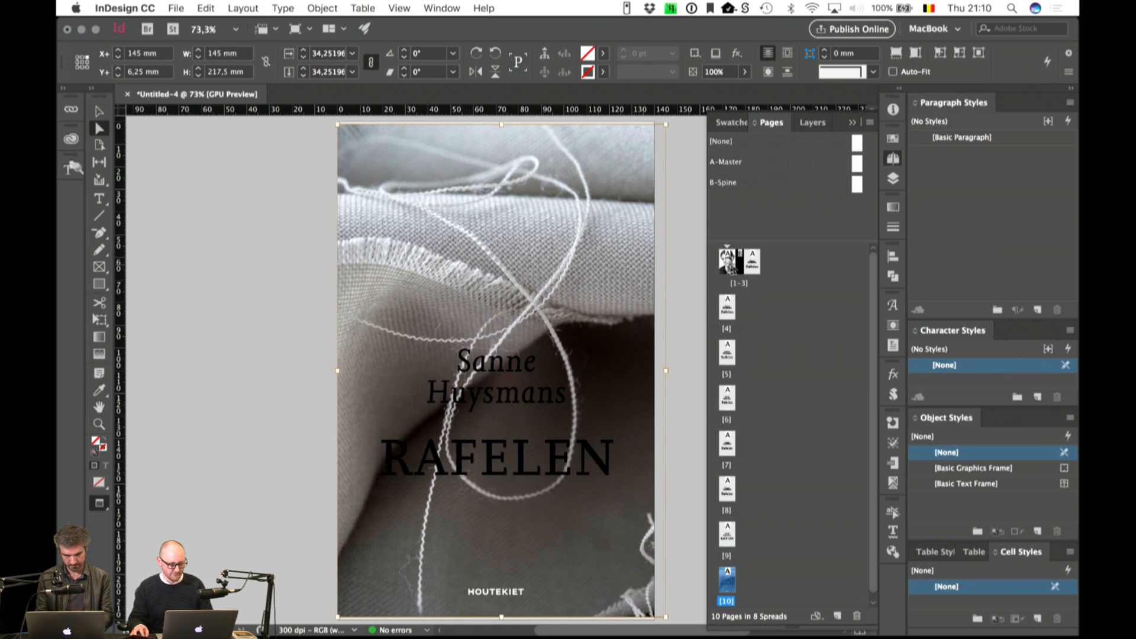
Step: Enlarge the photo proportionally inside its frame to about 156 by 234.5 mm so it covers the cover's lower edge
click(863, 126)
scroll(735, 525, down, 4)
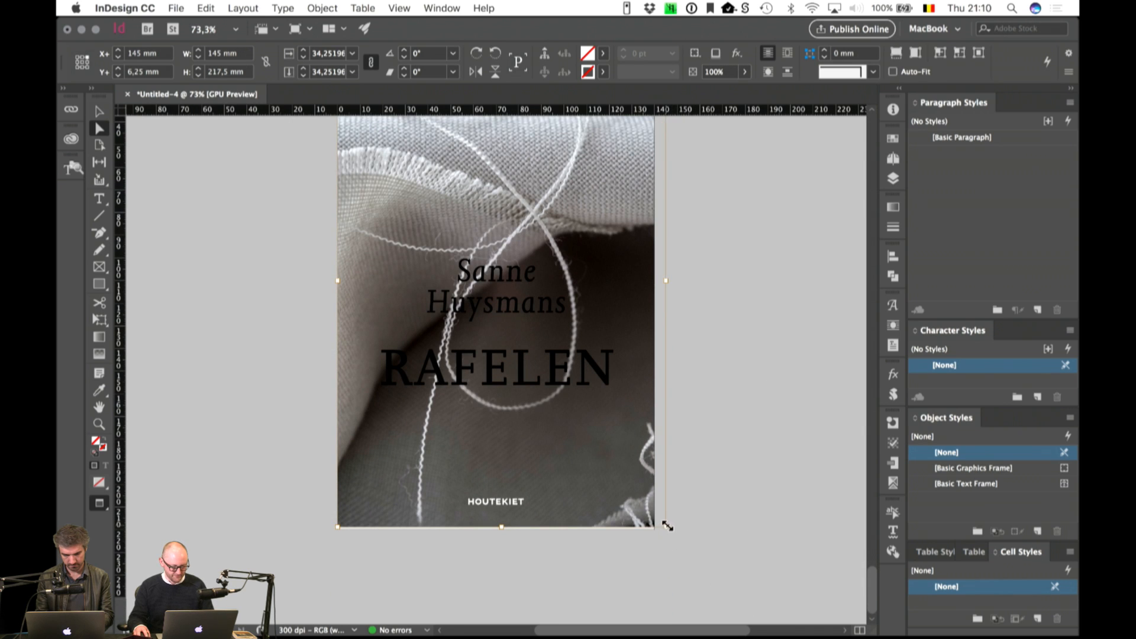
drag(668, 526, 693, 565)
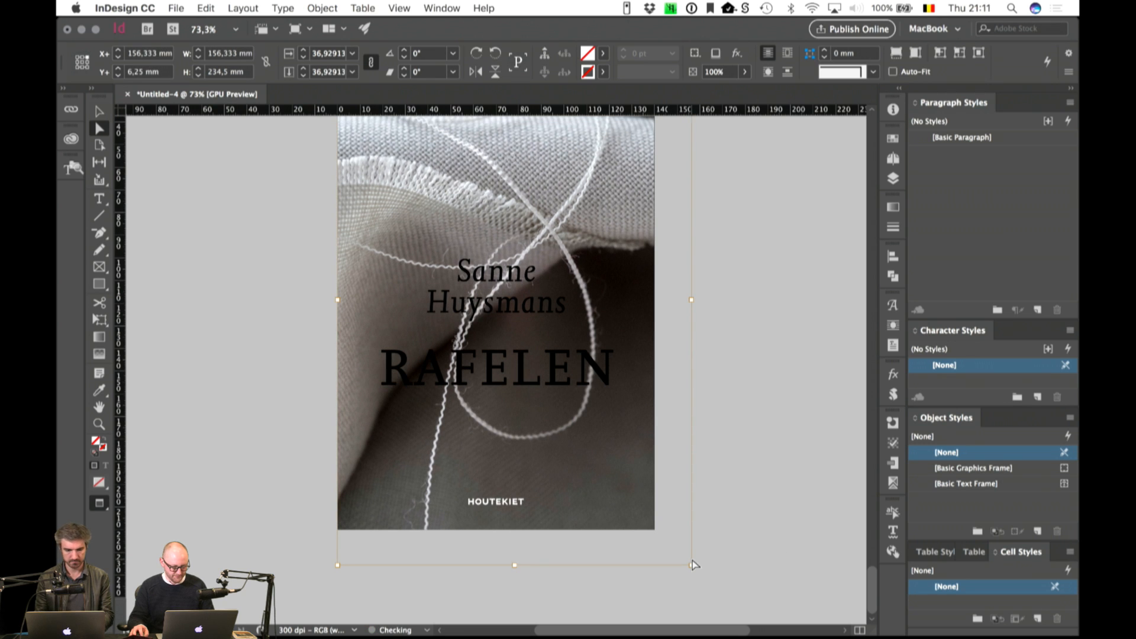
click(99, 111)
click(754, 376)
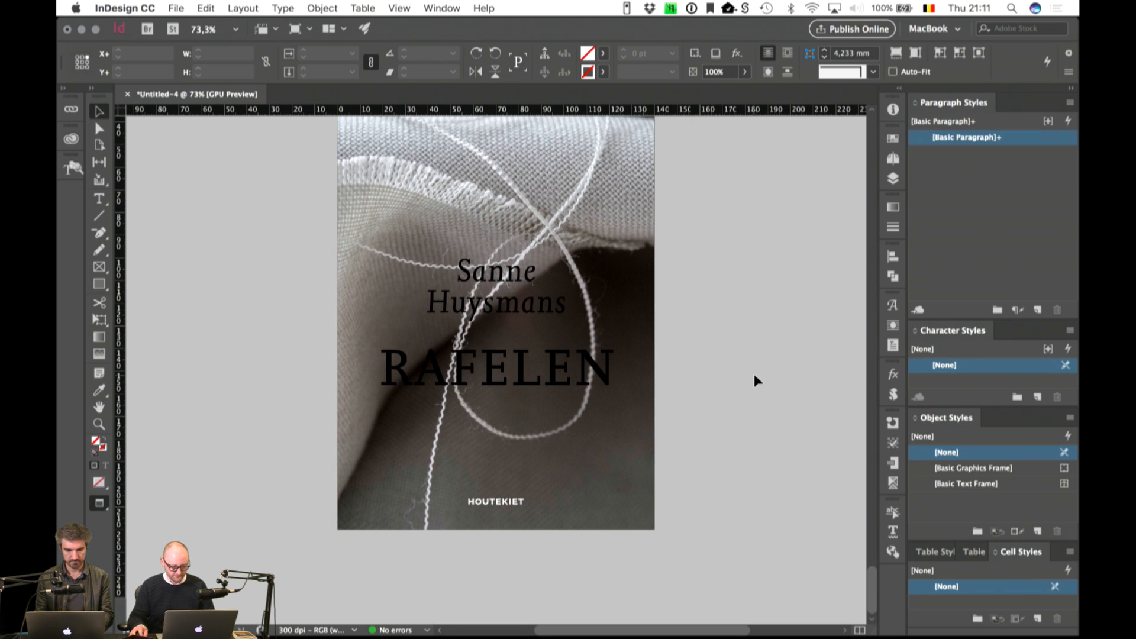
Step: Extend the cover photo's frame to the left bleed edge, making it 150 mm wide
key(super+=)
drag(712, 329, 736, 485)
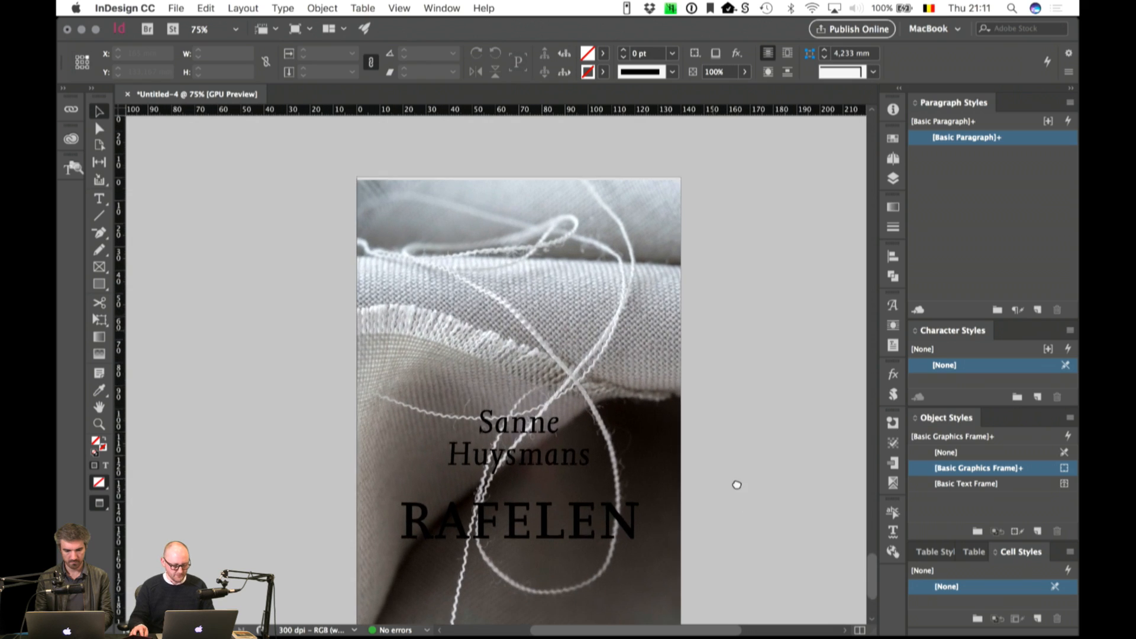
key(w)
click(539, 215)
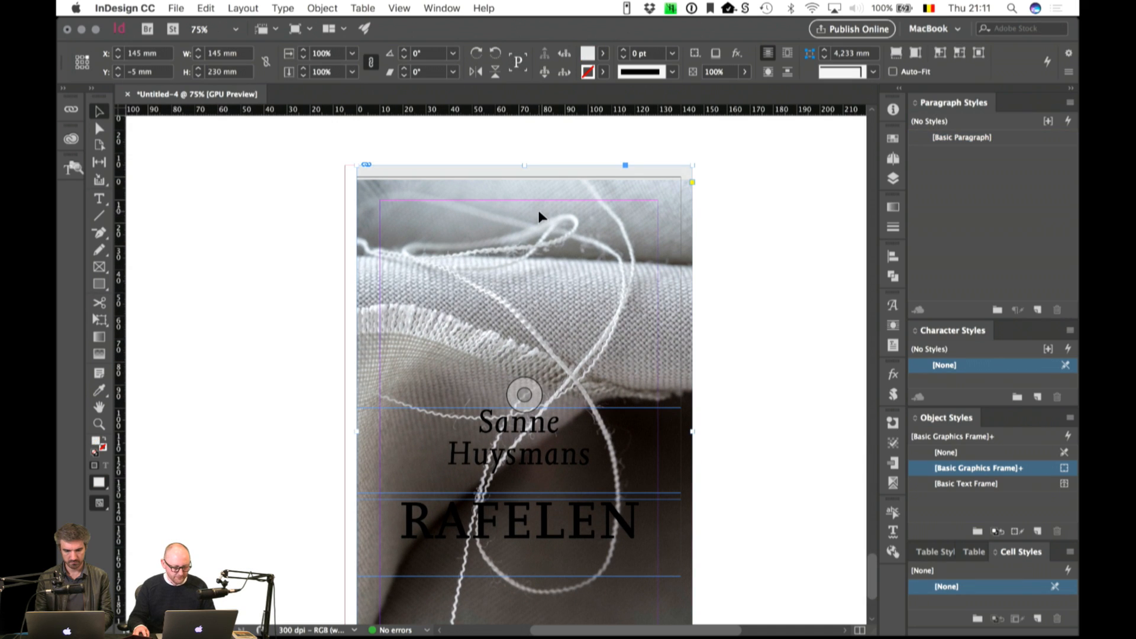
click(273, 205)
drag(452, 203, 578, 218)
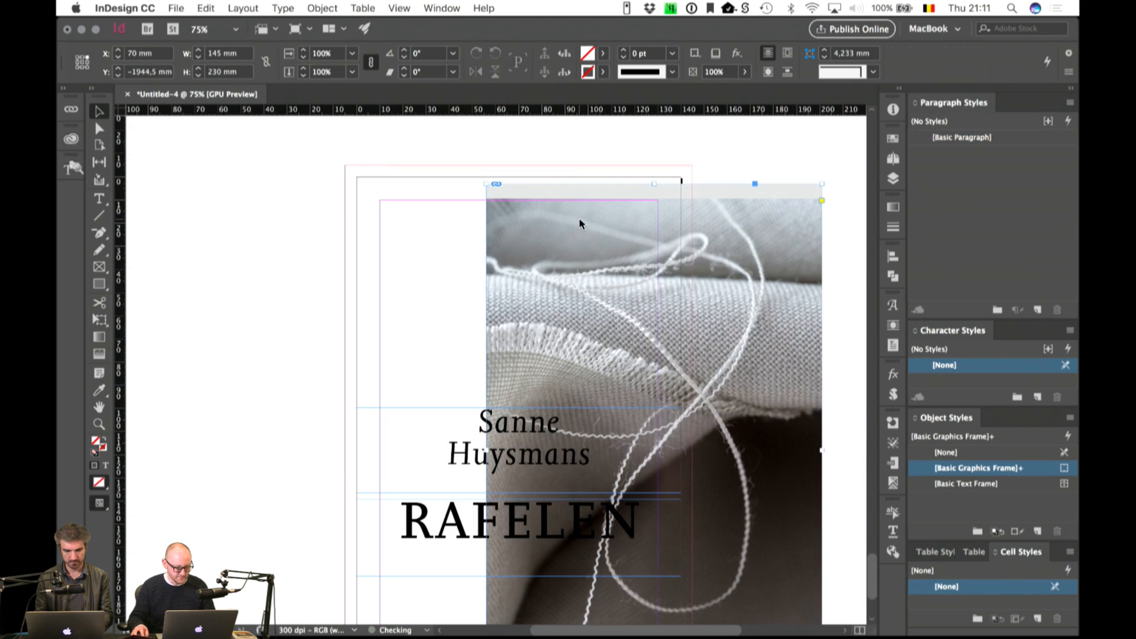
key(super+z)
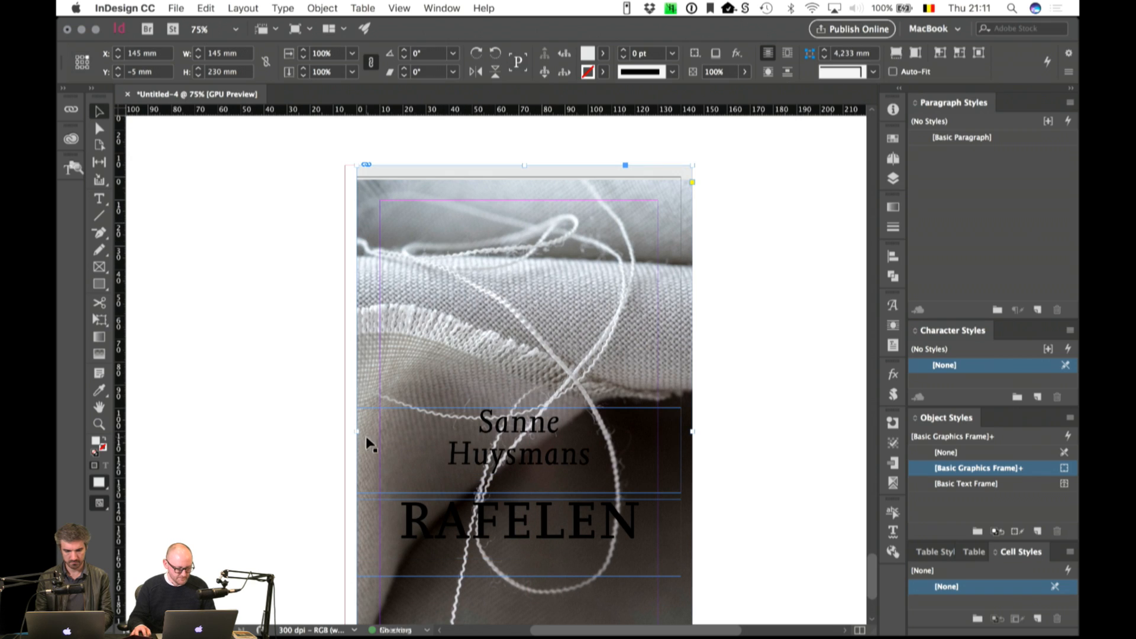
drag(360, 434, 346, 433)
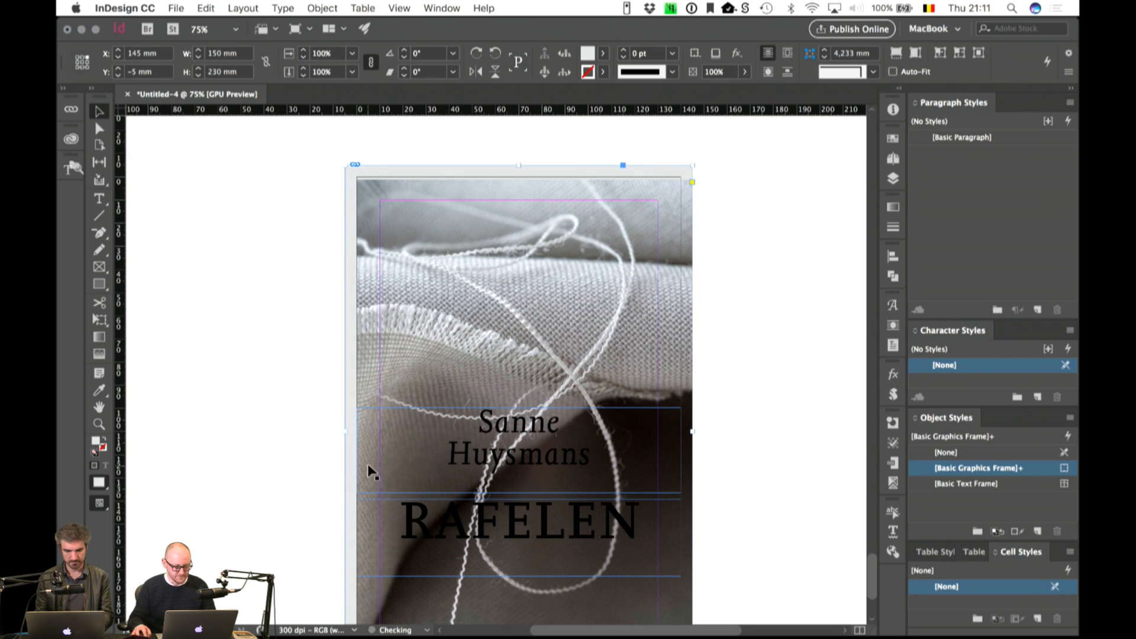
Step: Enlarge the photo inside its frame from the upper-left corner until it covers the bleed on all sides
click(518, 395)
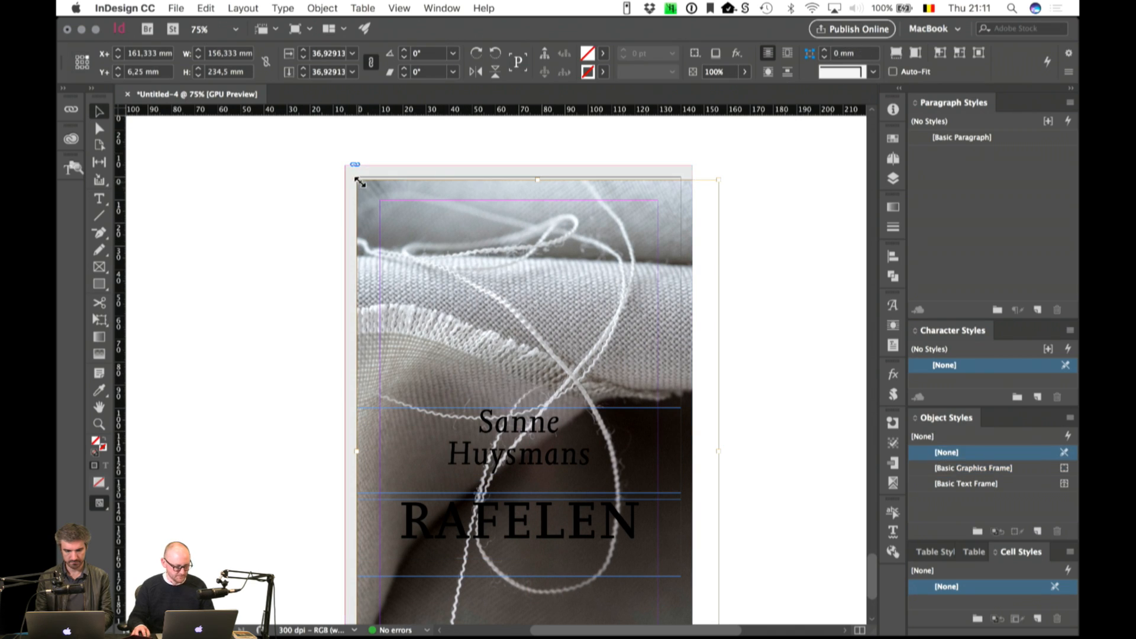
drag(360, 182, 332, 158)
click(297, 318)
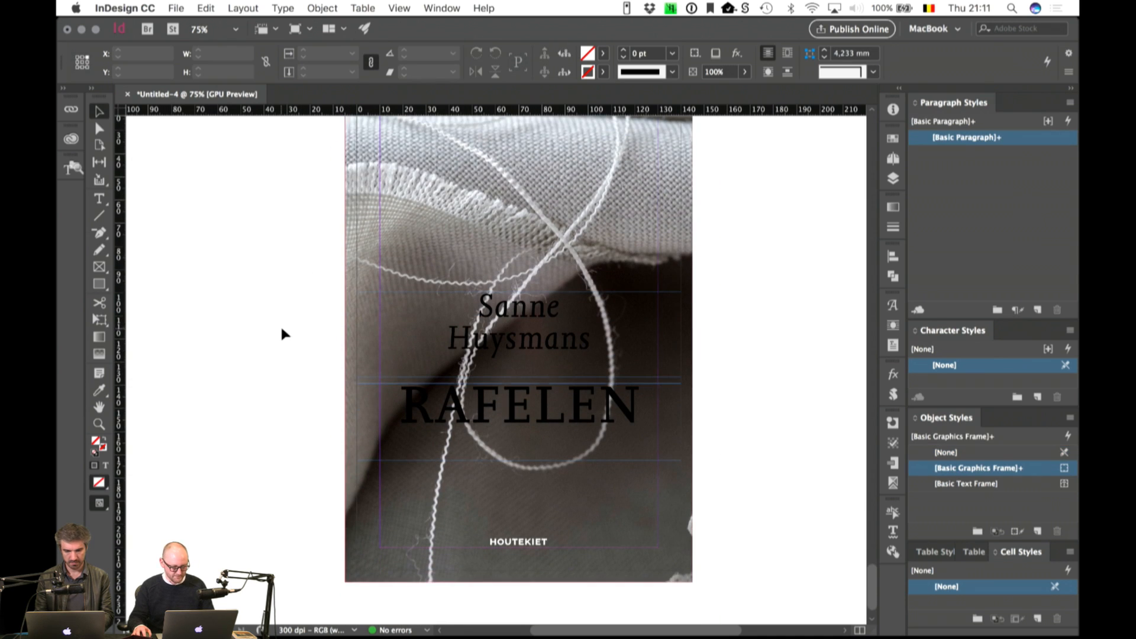
Step: Examine the whole cover in both preview and normal view, checking the photo's crop and bleed
key(w)
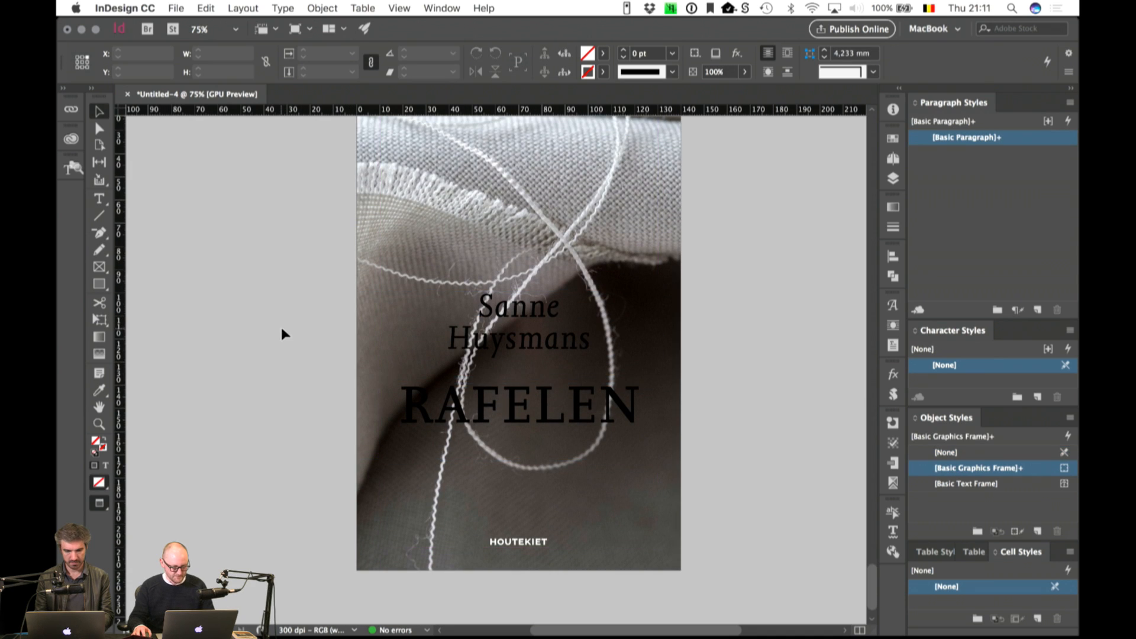
scroll(782, 458, down, 1)
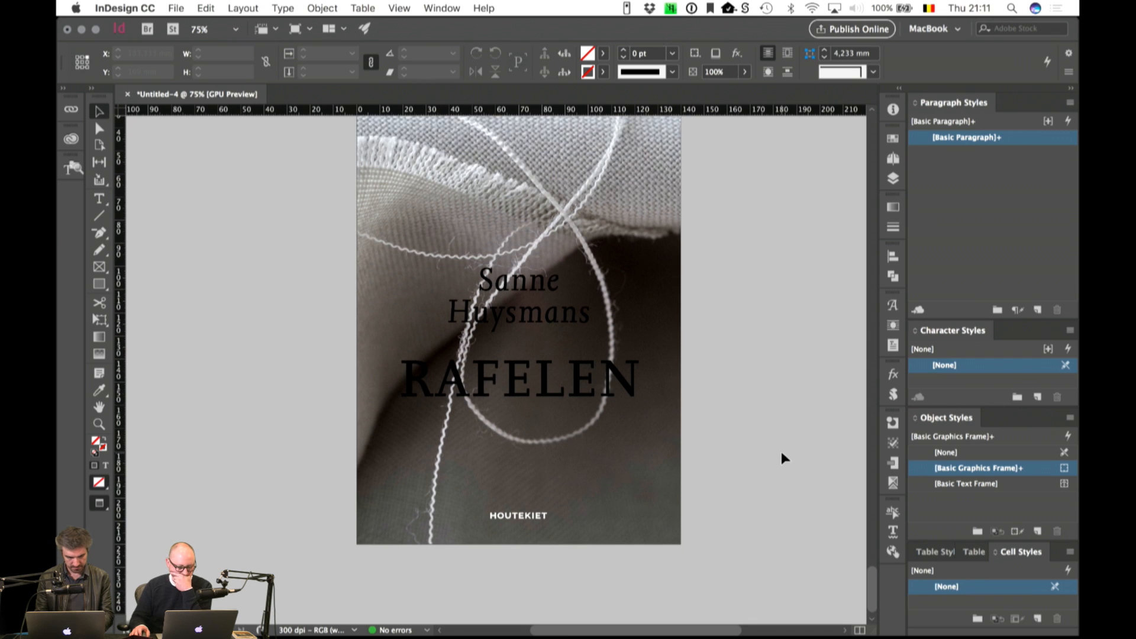
key(w)
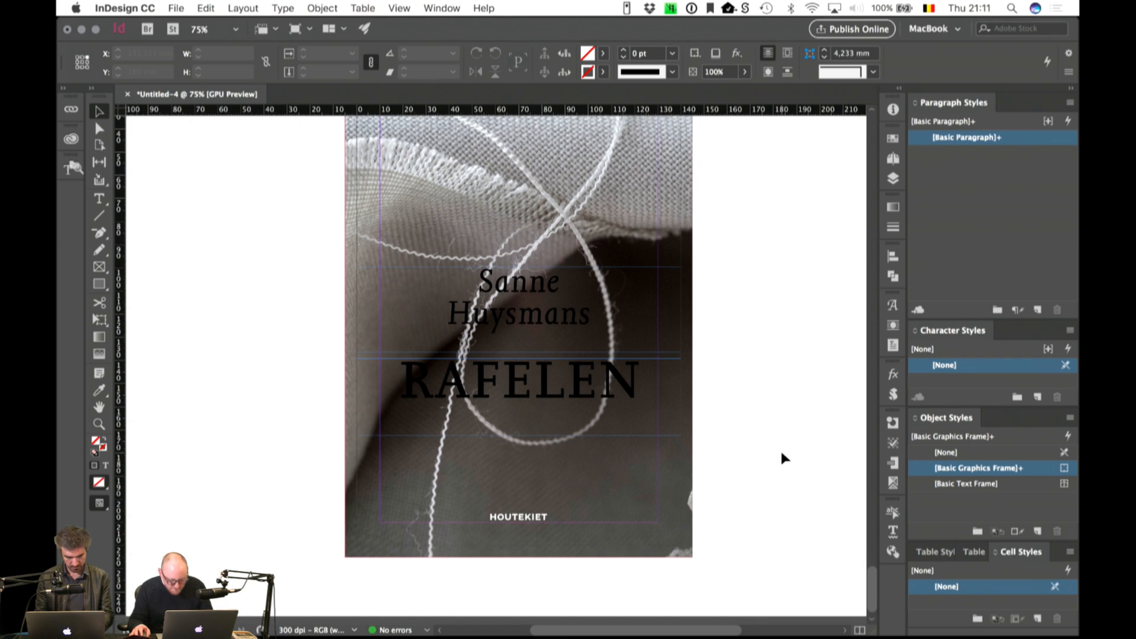
key(w)
key(w)
scroll(781, 457, up, 5)
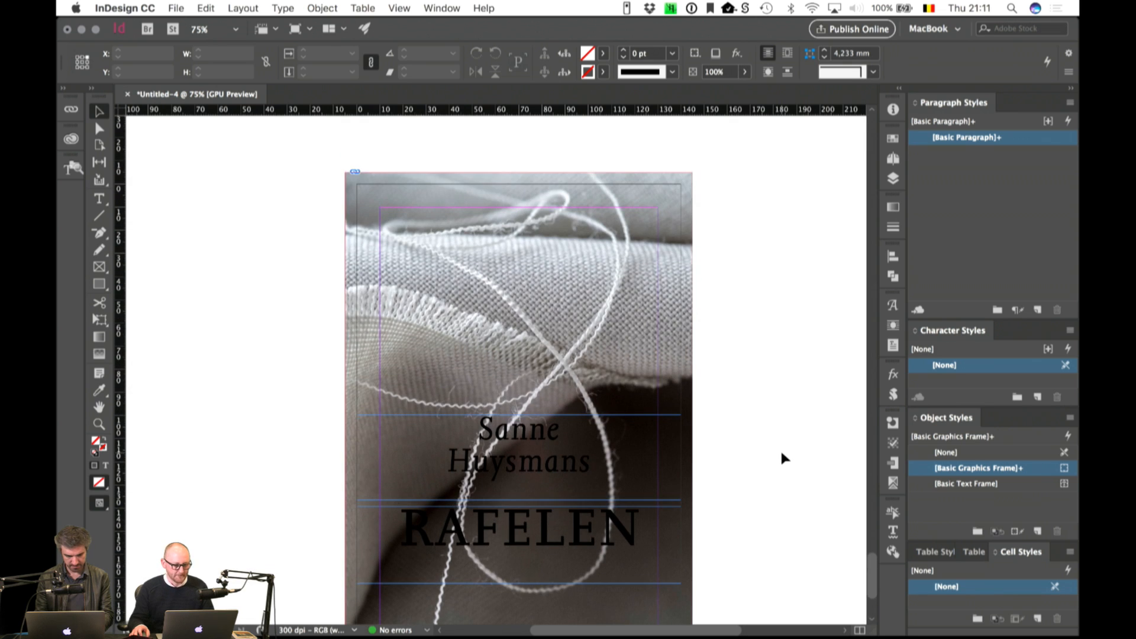
key(w)
scroll(783, 459, down, 3)
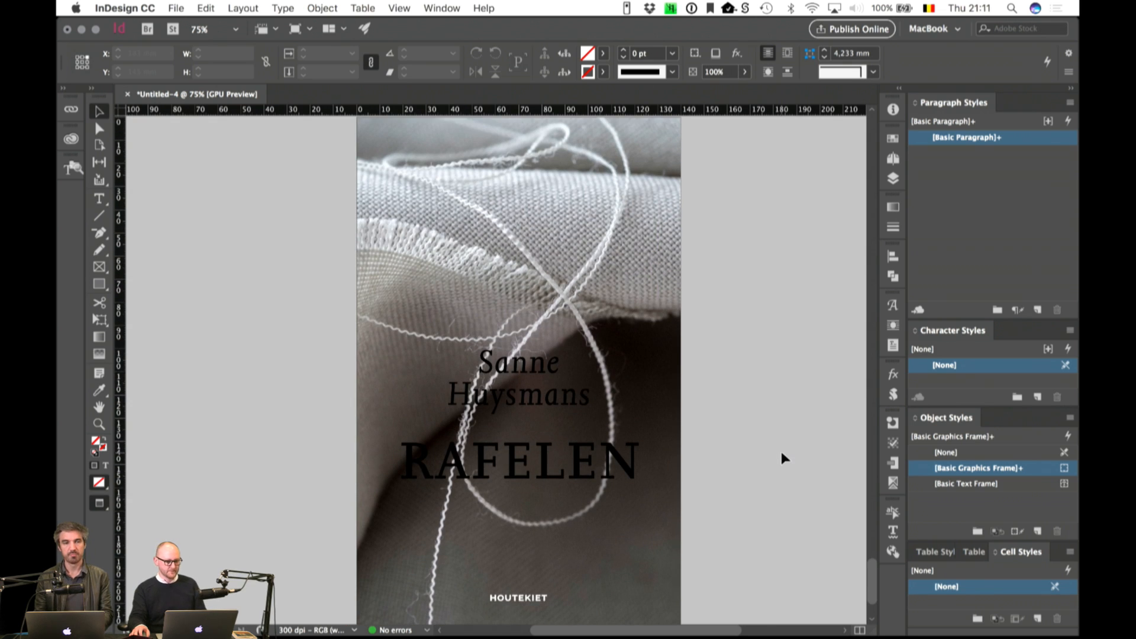
Step: Move the RAFELEN title frame down the cover to a Y position of 163,917 mm
click(584, 459)
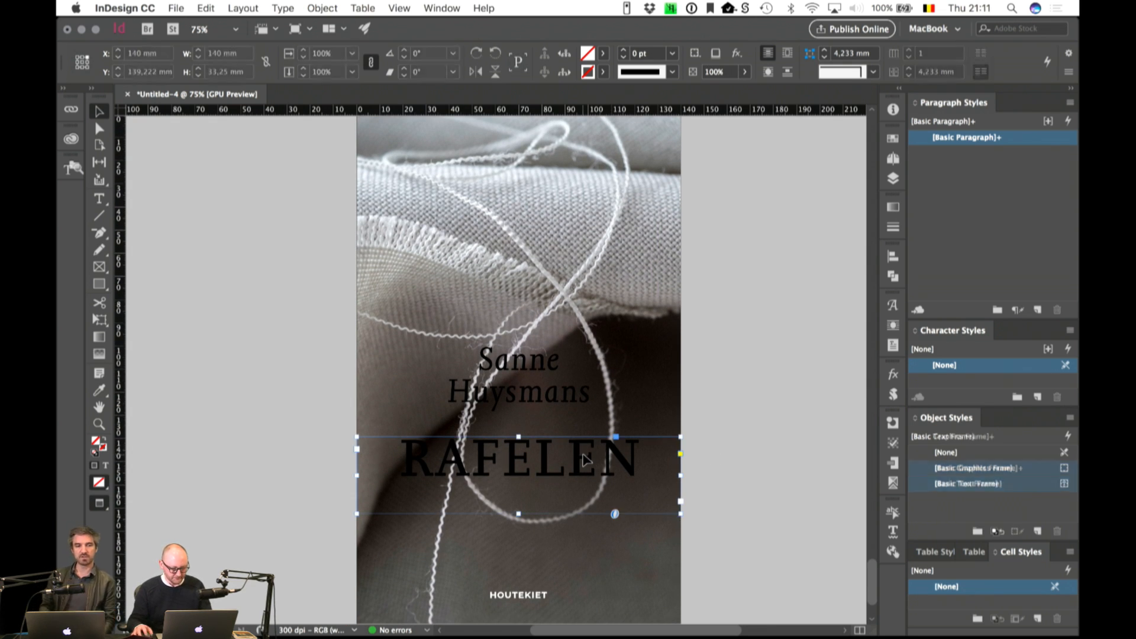
key(shift+Down)
key(shift+Down)
key(shift+Down)
key(shift+Down)
key(shift+Down)
key(shift+Down)
key(shift+Down)
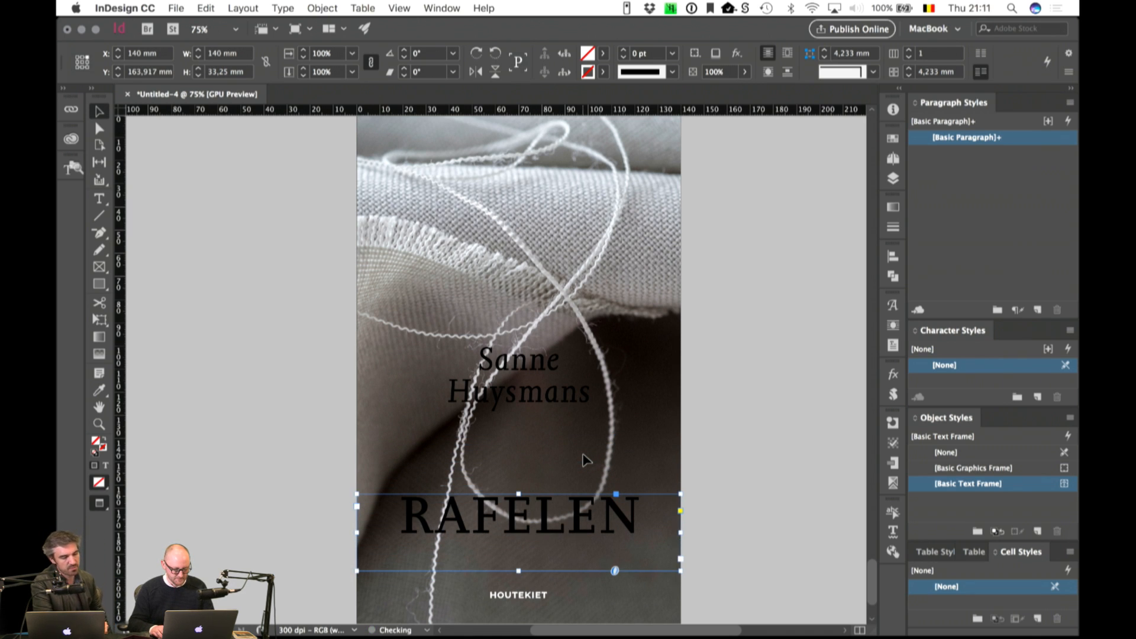
Step: Colour the RAFELEN title text with the [Paper] swatch
double_click(617, 510)
key(super+a)
click(891, 142)
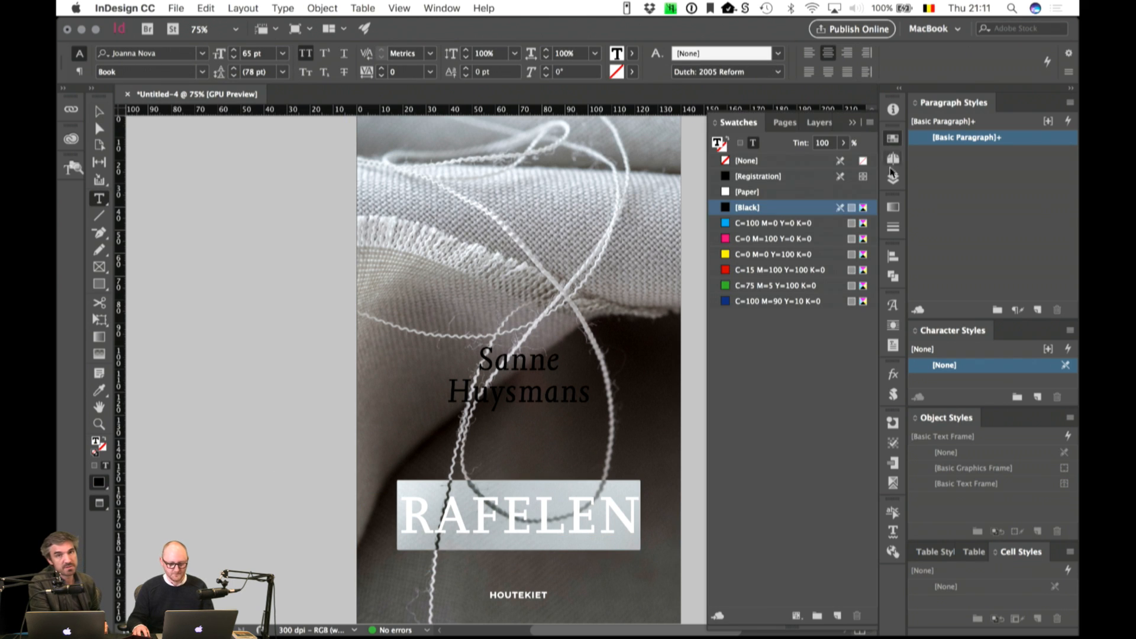
click(747, 192)
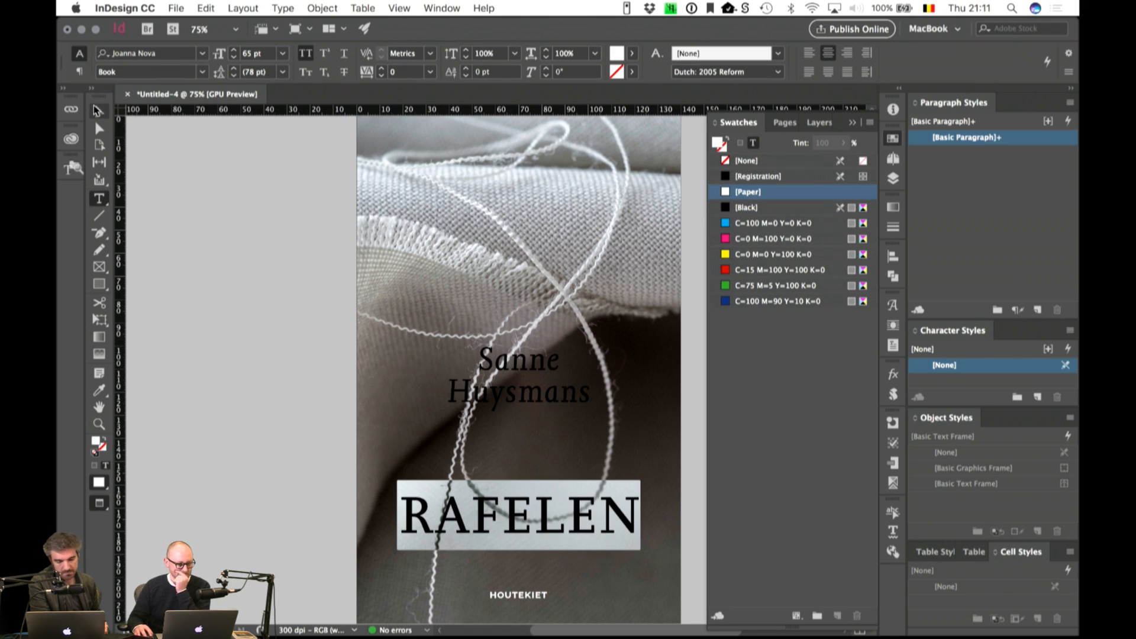
click(99, 111)
click(266, 279)
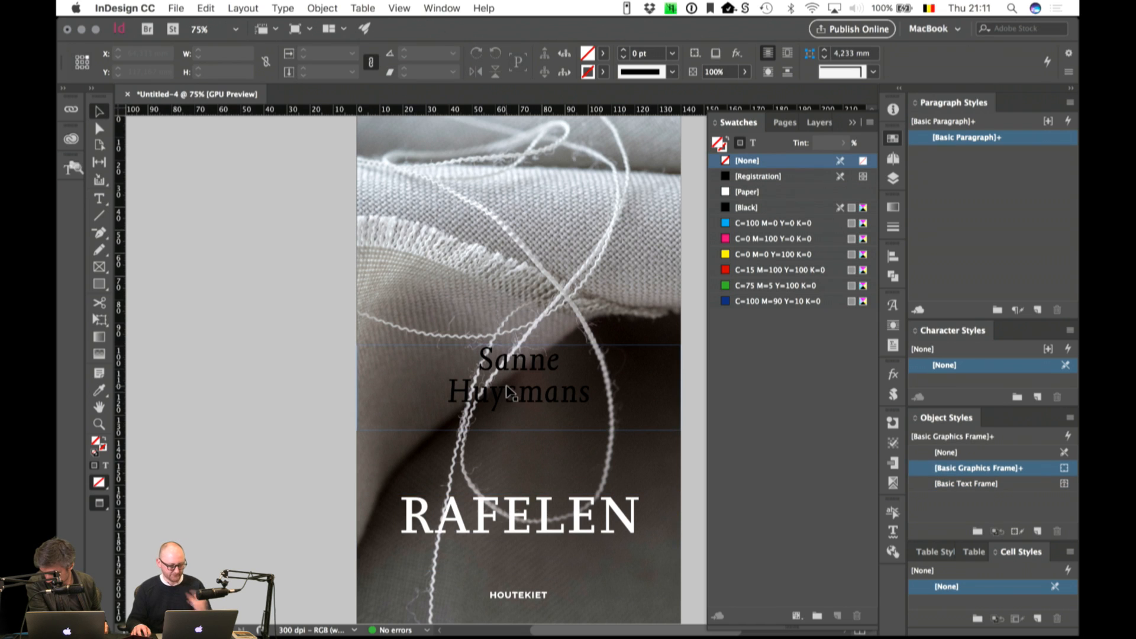
Step: Move the author's name down to just above the title and set it in all caps
drag(508, 391, 503, 455)
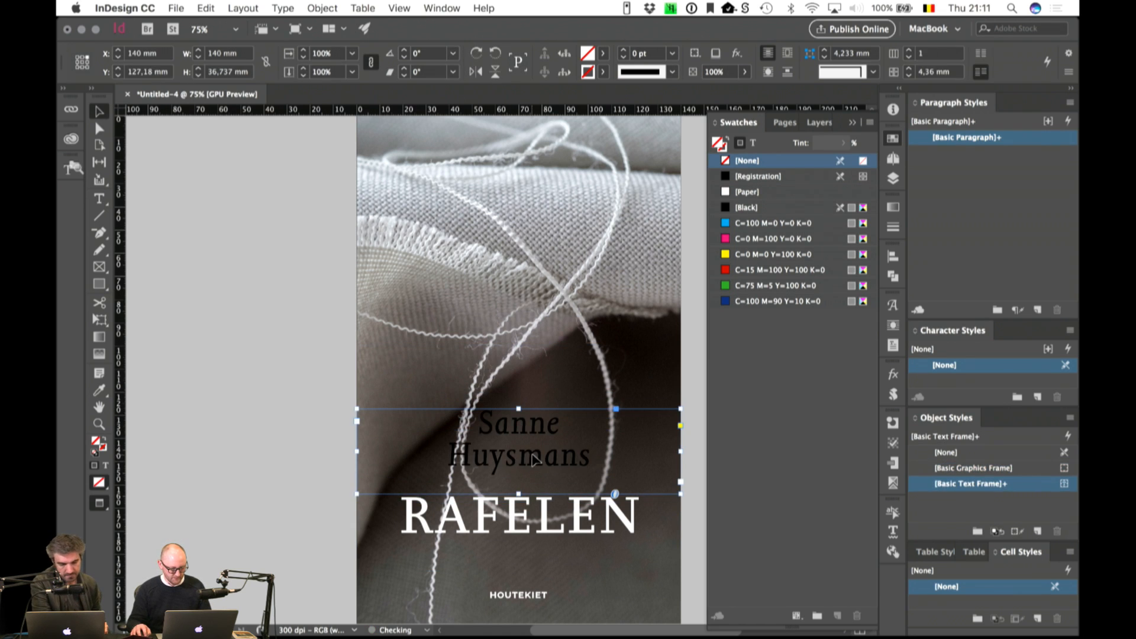
double_click(503, 454)
drag(591, 464, 405, 410)
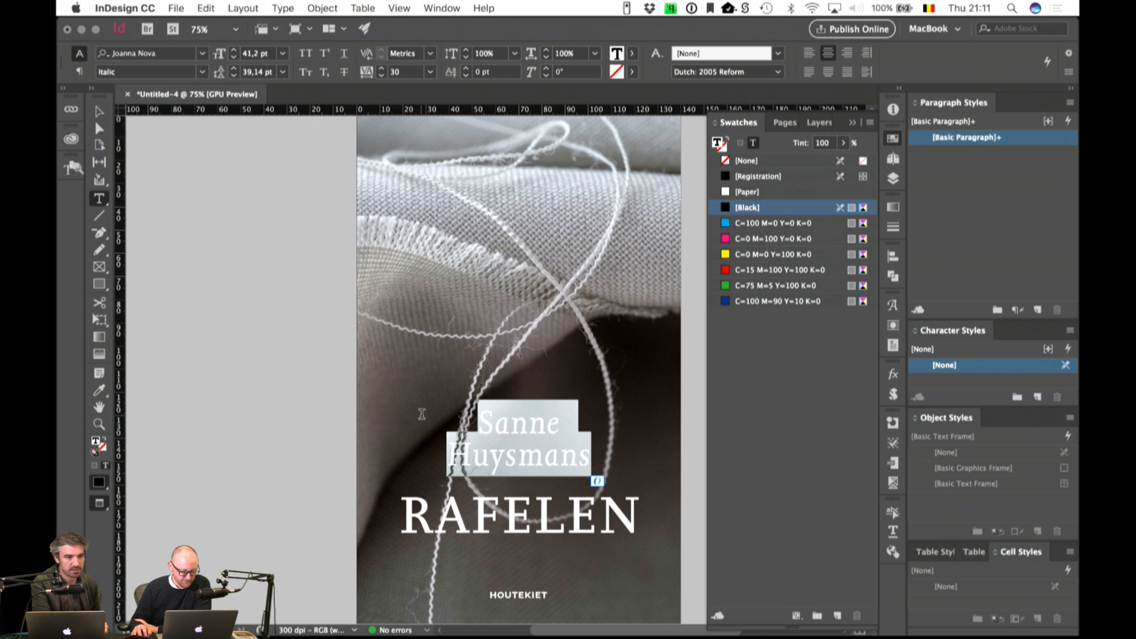
click(306, 54)
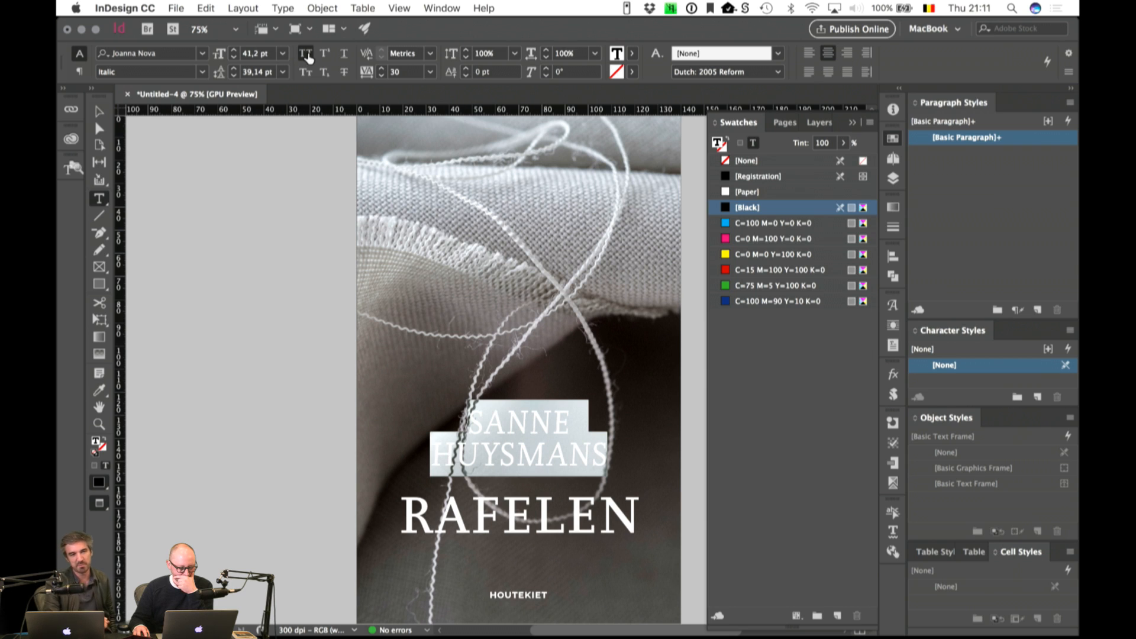
Step: Set the author's name to a font size of 36 pt with 36 pt leading
click(233, 56)
click(232, 55)
click(233, 55)
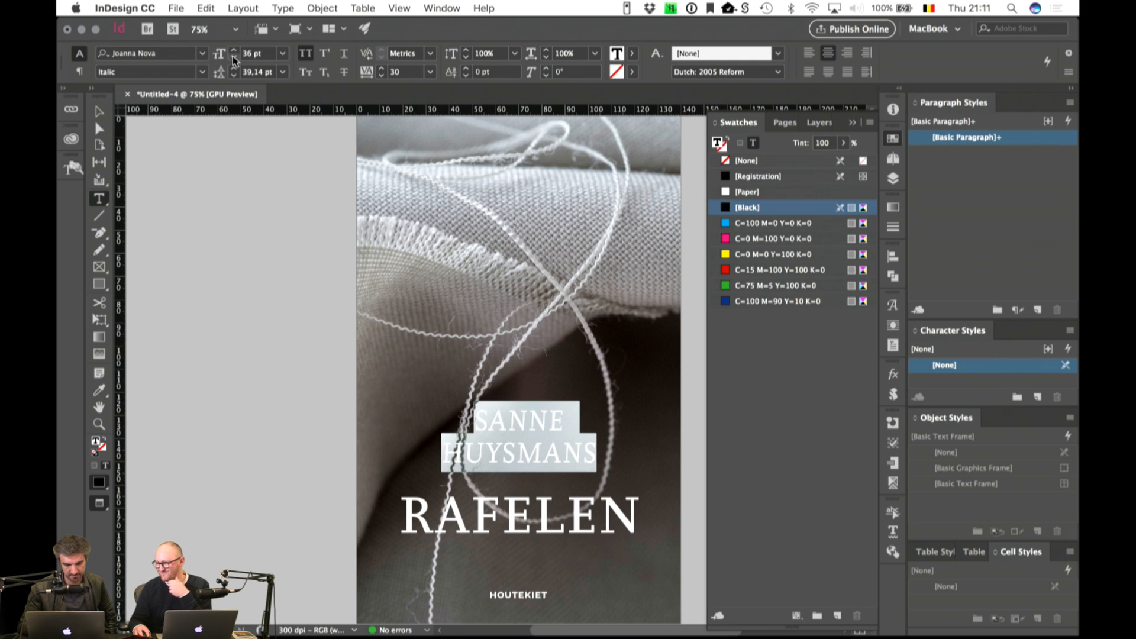
click(235, 75)
click(235, 75)
click(235, 75)
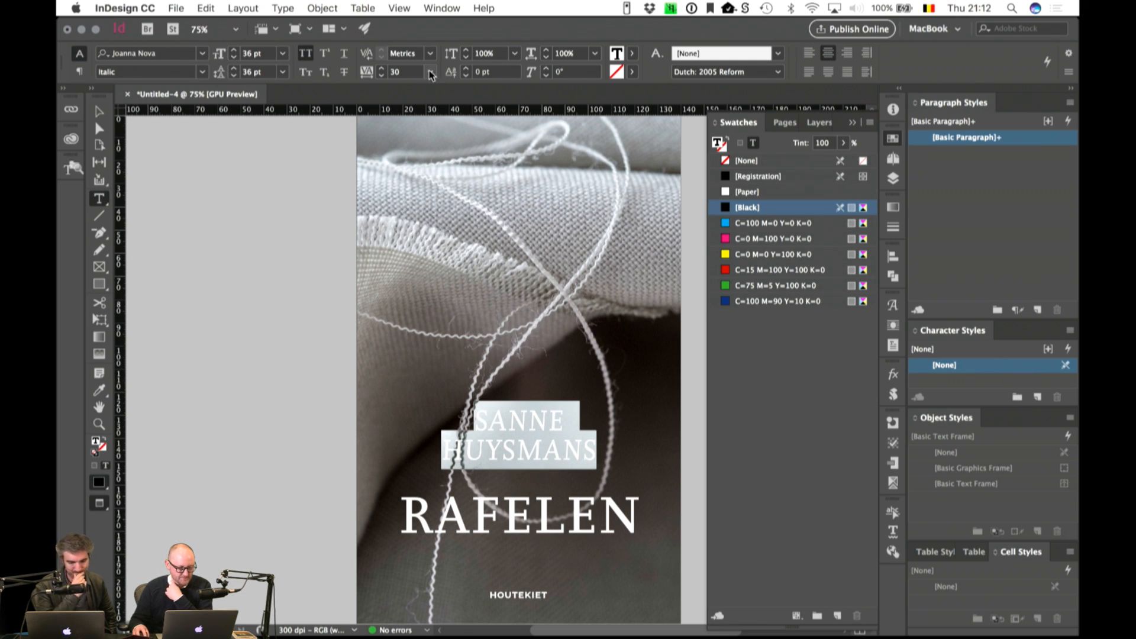
Step: Set the tracking of the author's name to 50
click(411, 71)
key(Up)
key(Up)
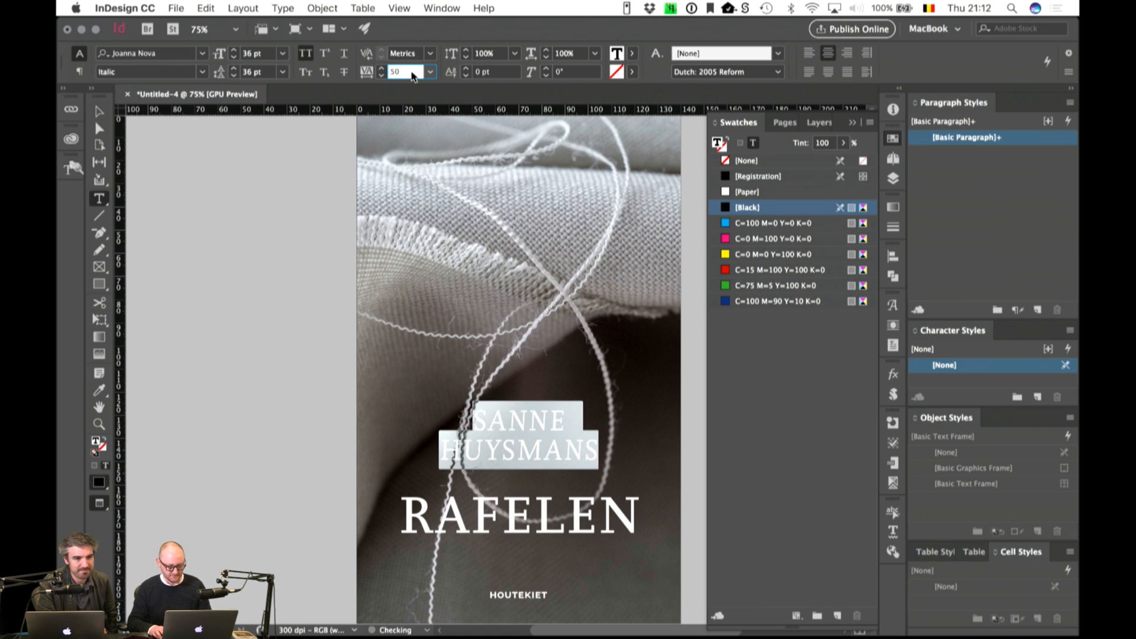
Step: Lower the author's name frame to Y 130,708 mm and colour its text with the [Paper] swatch
click(99, 111)
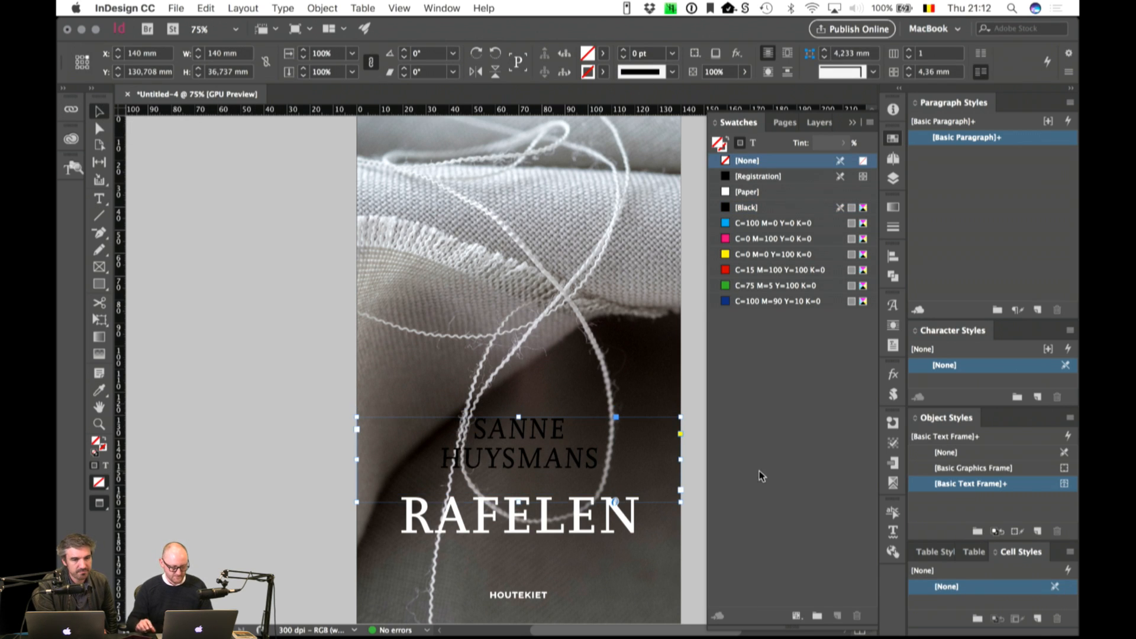
click(753, 143)
click(733, 192)
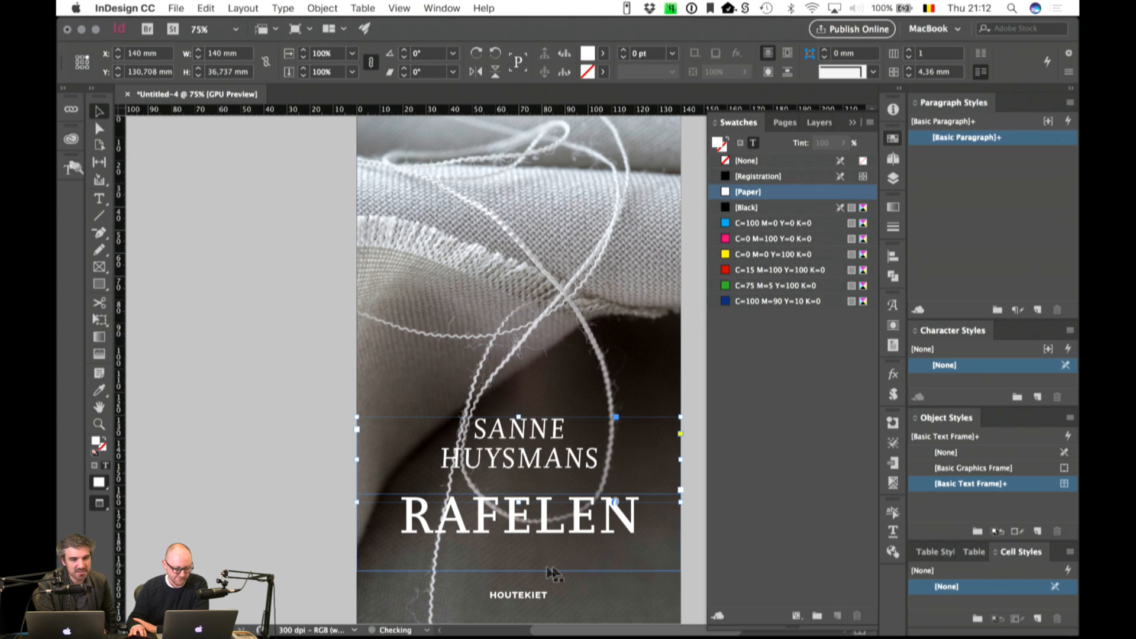
Step: Shorten the author's name frame from below to about 27,8 mm high and lower it to Y 134,236 mm
drag(518, 502, 523, 483)
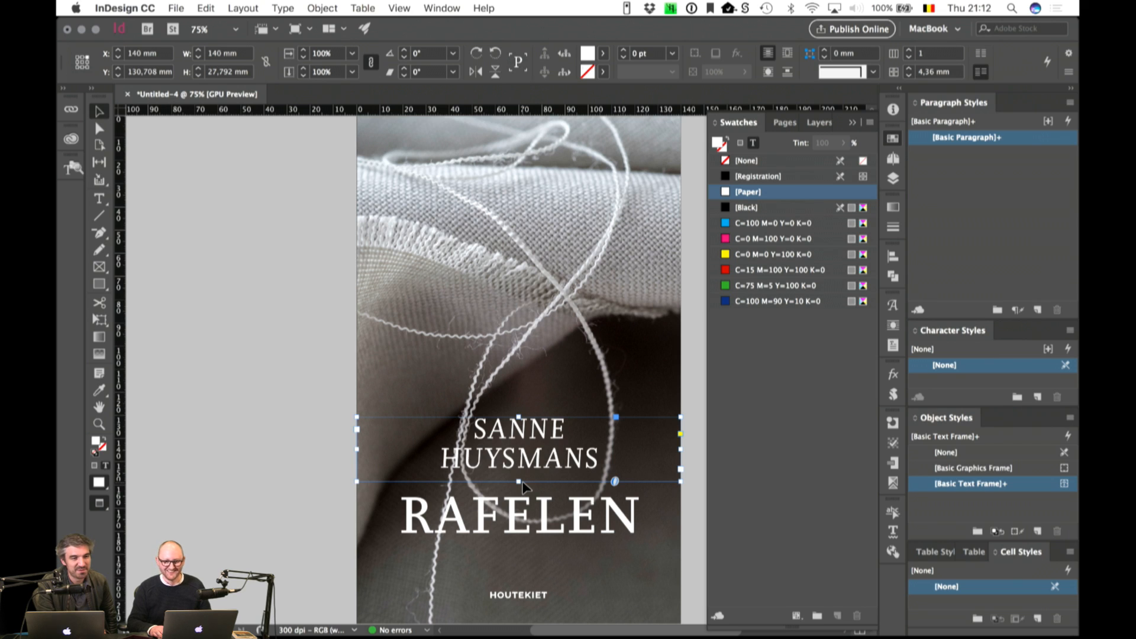
key(shift+Down)
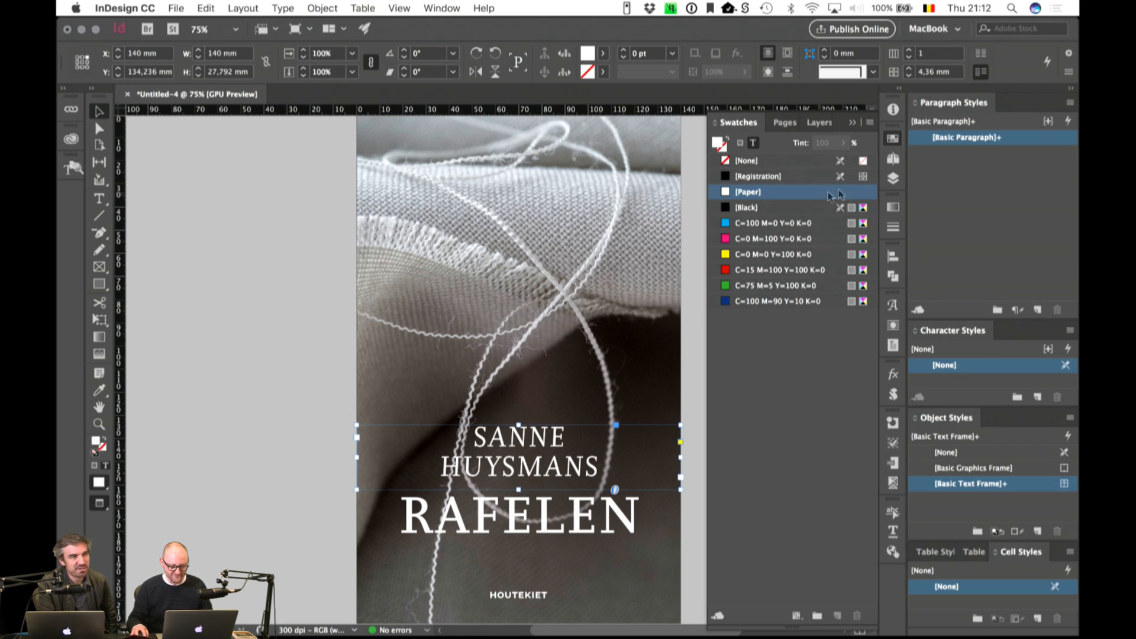
click(850, 122)
click(744, 553)
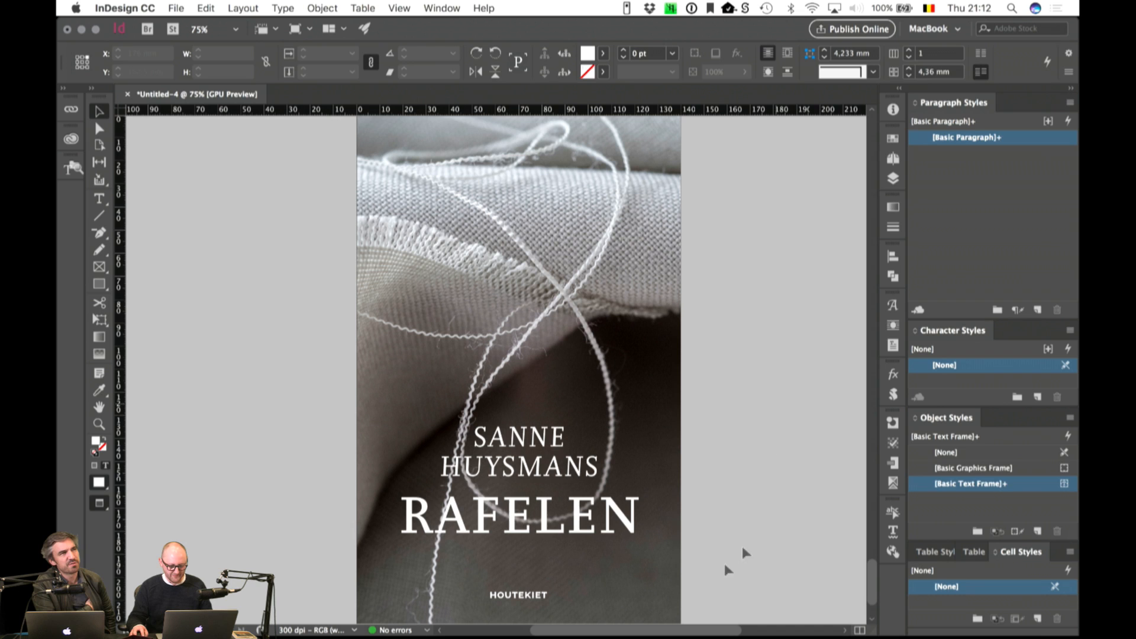
Step: Nudge the RAFELEN title frame slightly down to Y 166,386 mm for more space below the author's name
click(593, 537)
key(shift+Down)
key(Up)
key(Up)
key(Up)
key(Up)
key(Up)
key(Up)
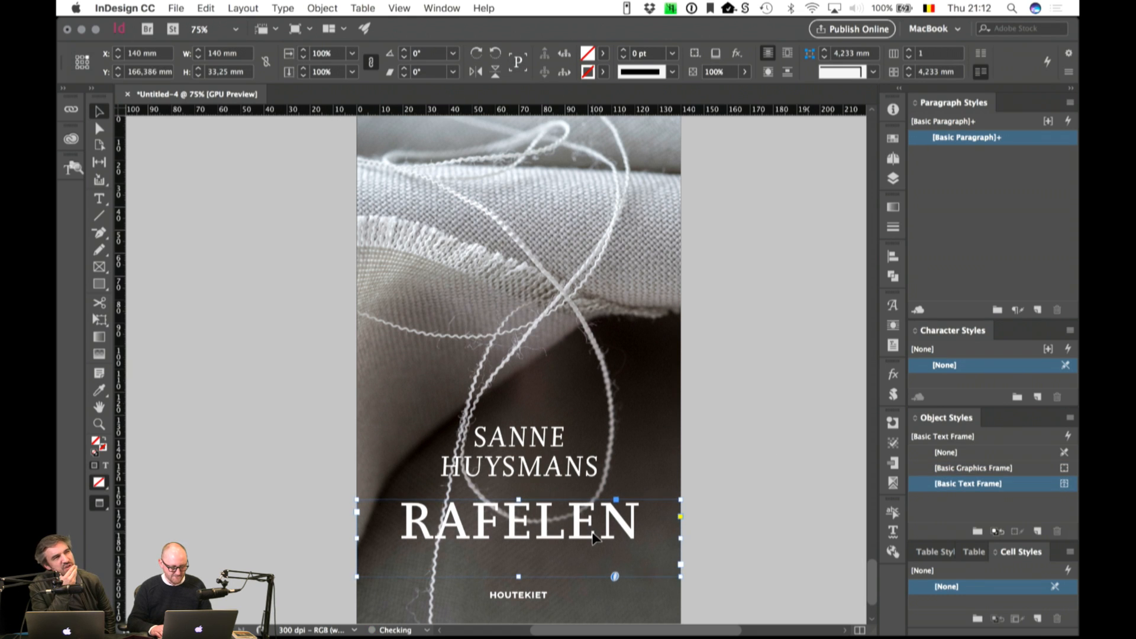
click(782, 433)
Step: Move the HOUTEKIET publisher logo up to Y 199,233 mm and review the whole cover
scroll(784, 438, down, 3)
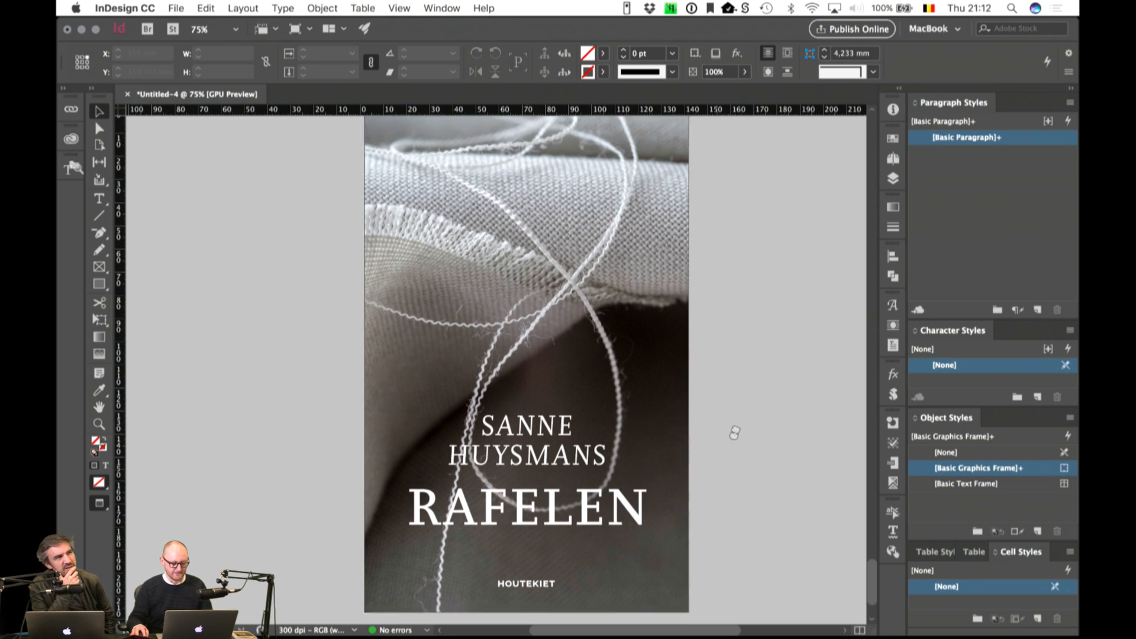
click(552, 565)
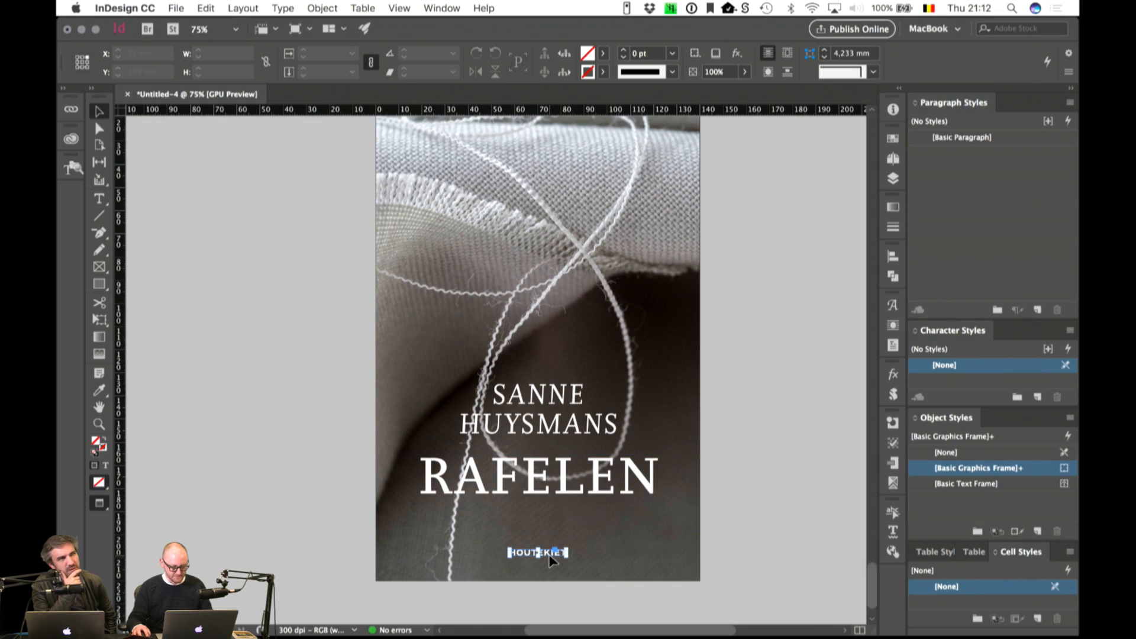
key(shift+Up)
key(shift+Up)
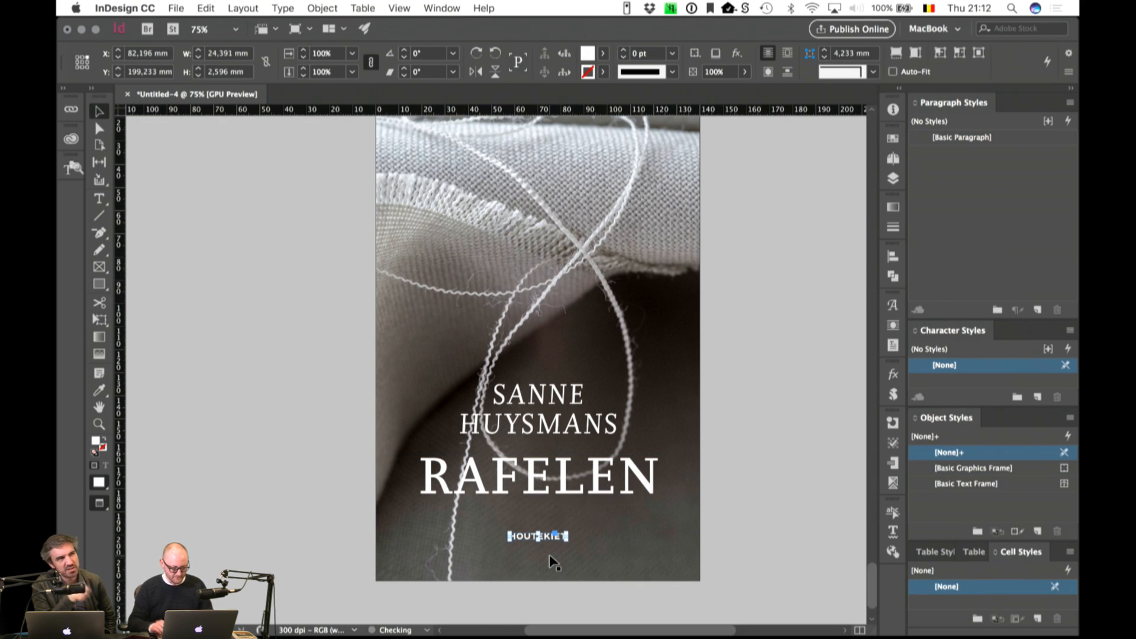
click(770, 486)
scroll(770, 487, up, 3)
scroll(769, 483, down, 3)
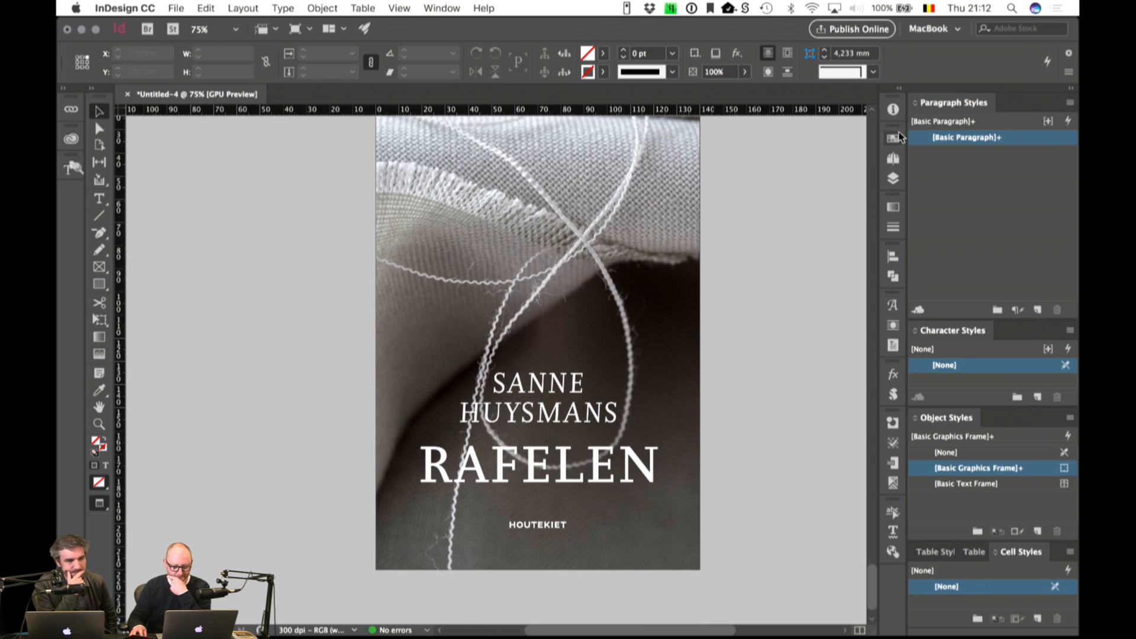
Step: Duplicate the page 10 cover and replace the copy's background photo with Rafelen-2161.jpg
click(892, 158)
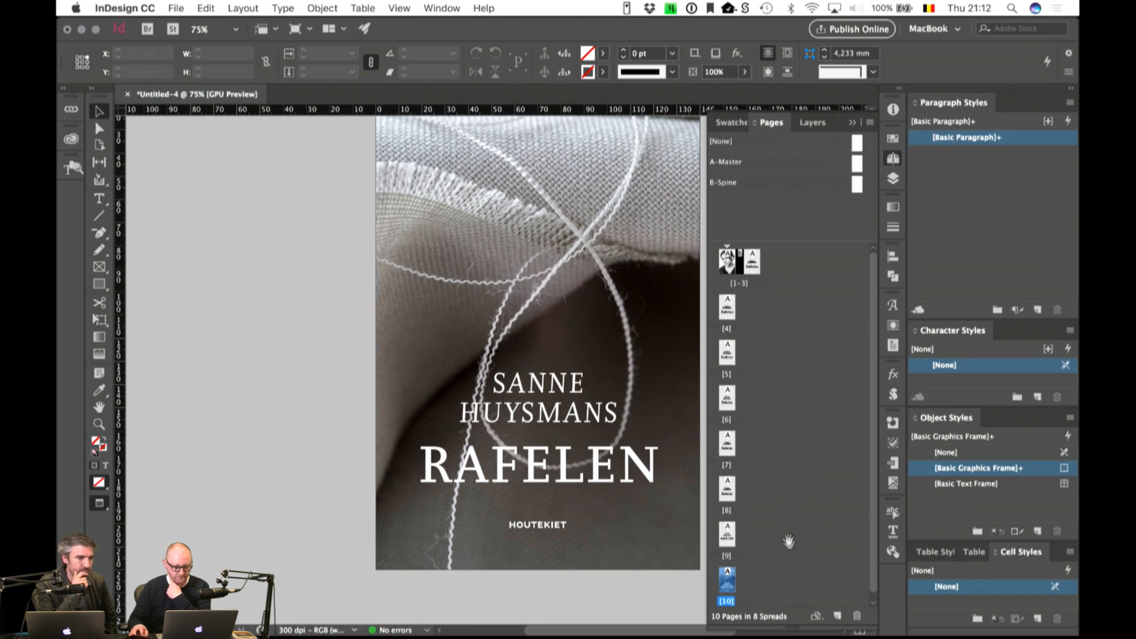
drag(754, 568, 837, 616)
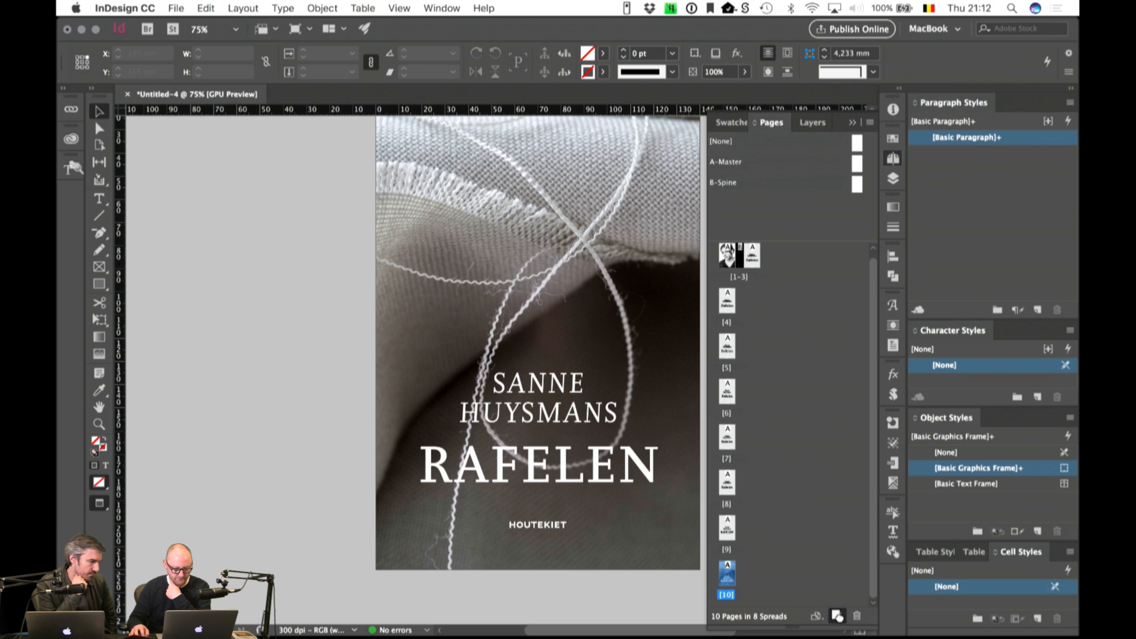
click(564, 193)
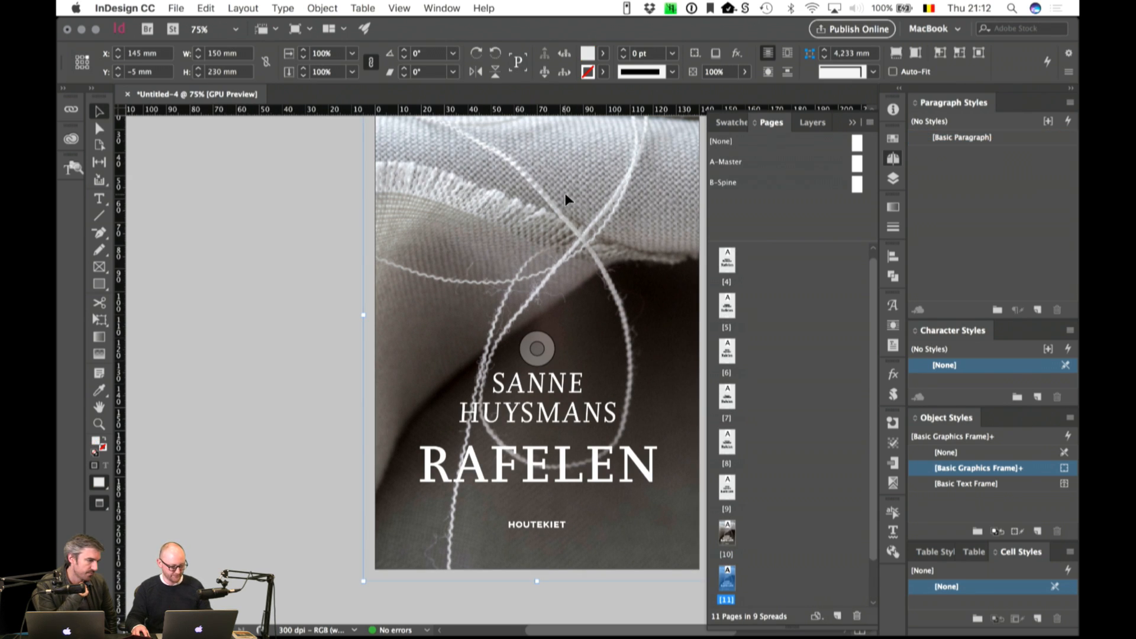
key(super+d)
click(531, 123)
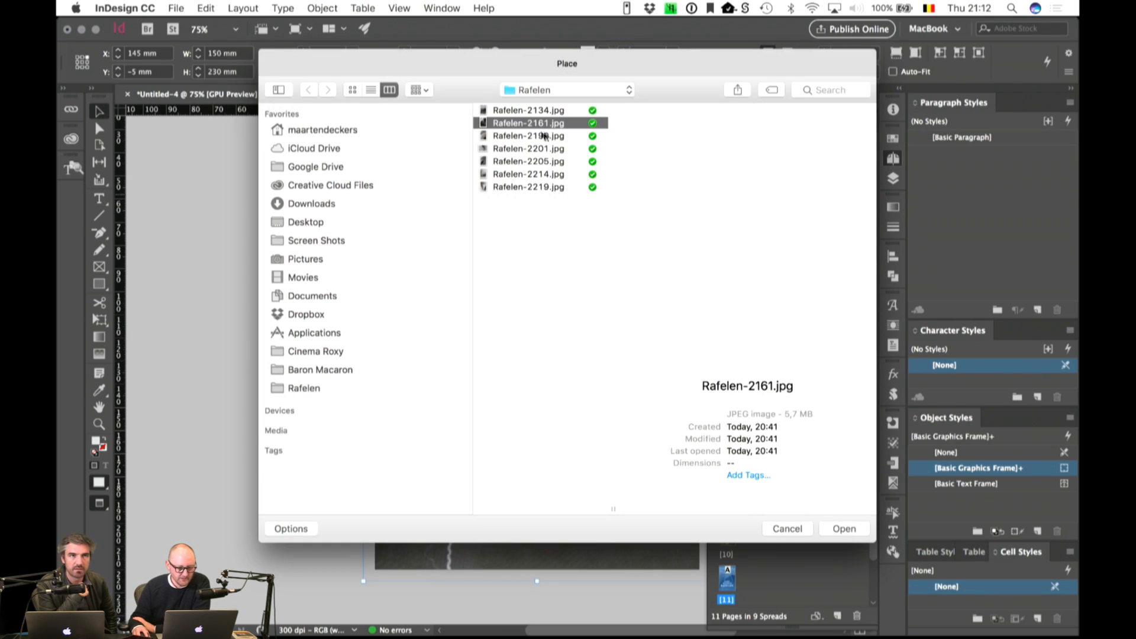
click(512, 111)
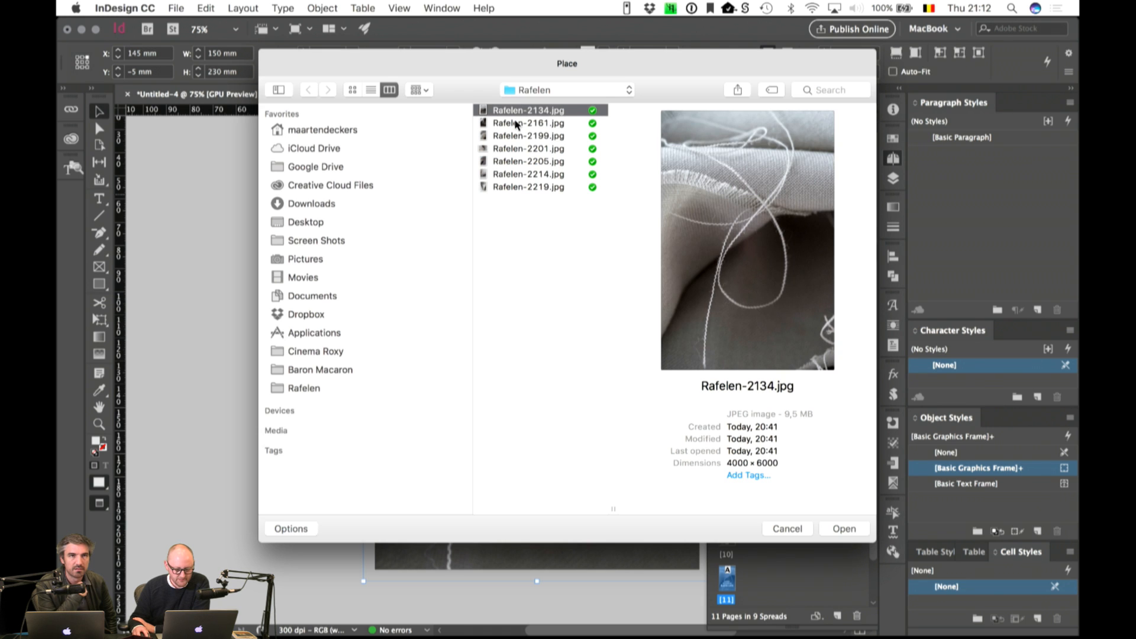
click(516, 124)
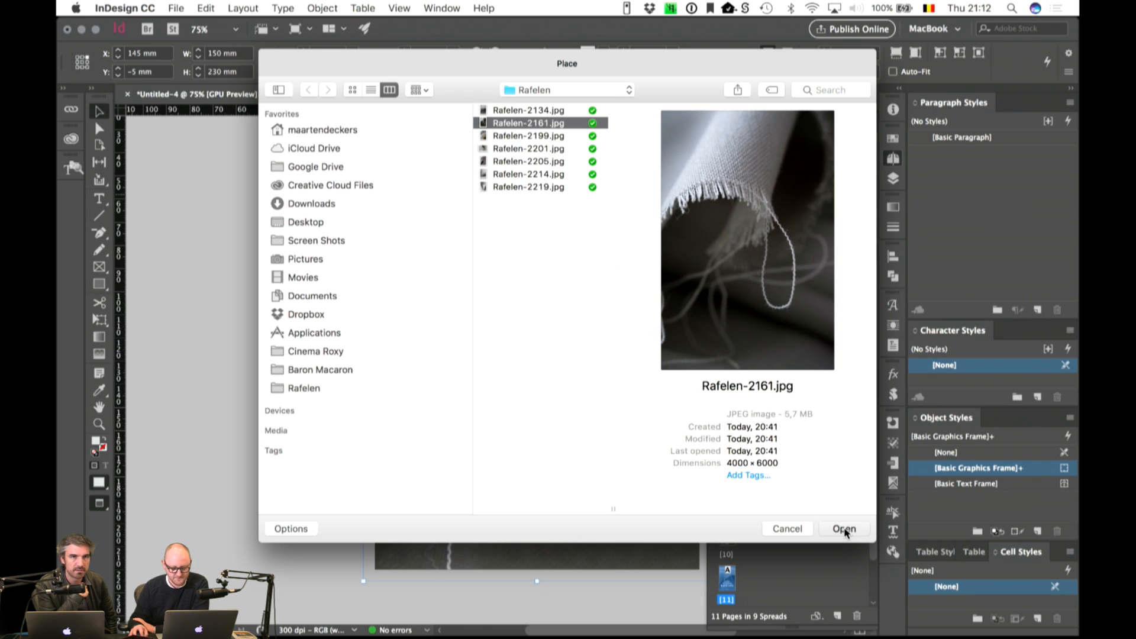
key(Return)
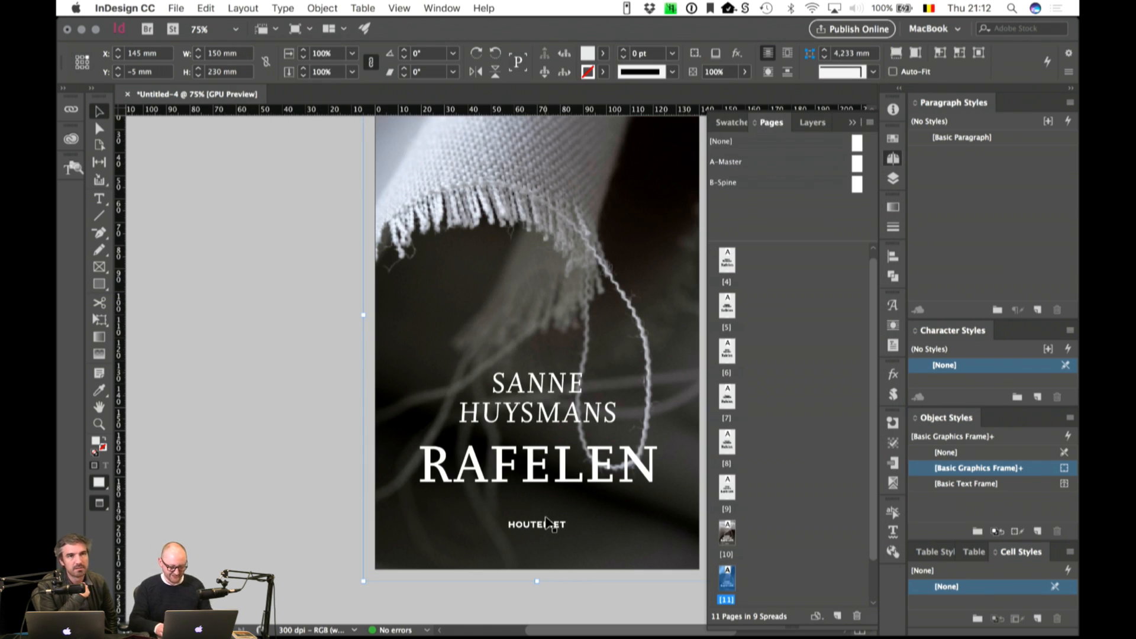
Step: Enlarge the fringed-fabric photo within its frame to about 206 × 309 mm, scaling it up and to the right
key(super+minus)
click(507, 371)
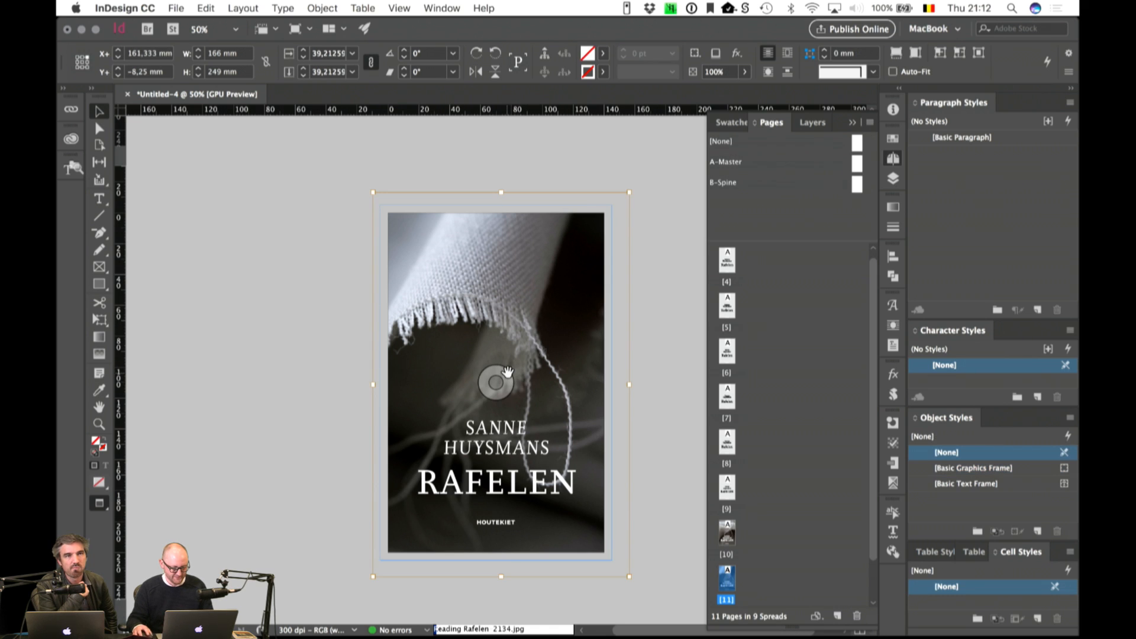
key(super+minus)
key(super+equal)
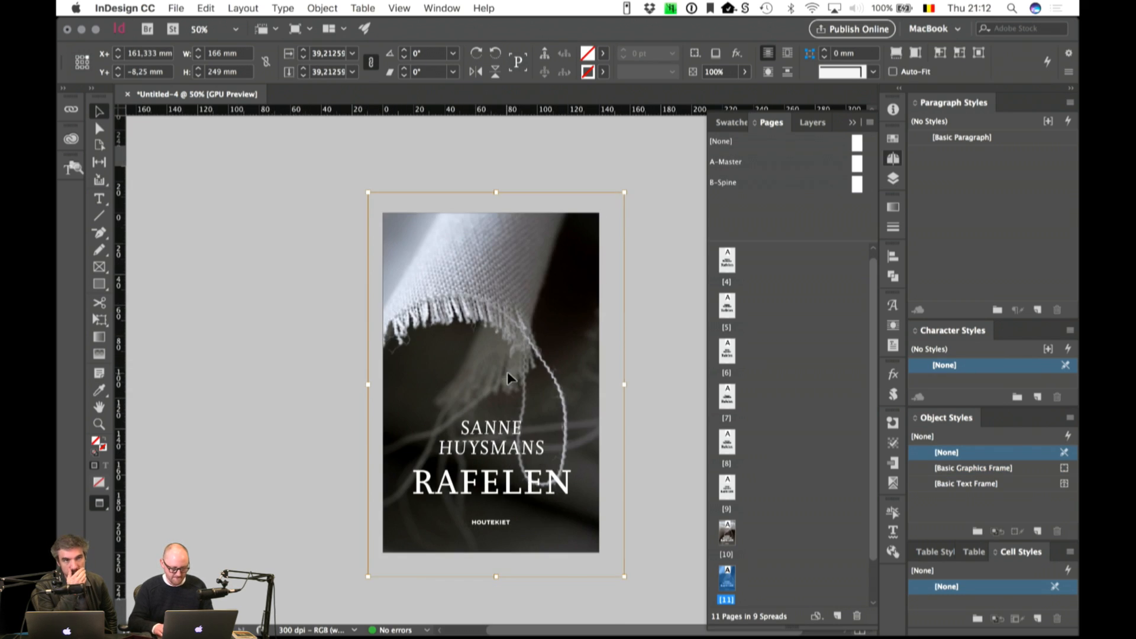
scroll(611, 375, right, 3)
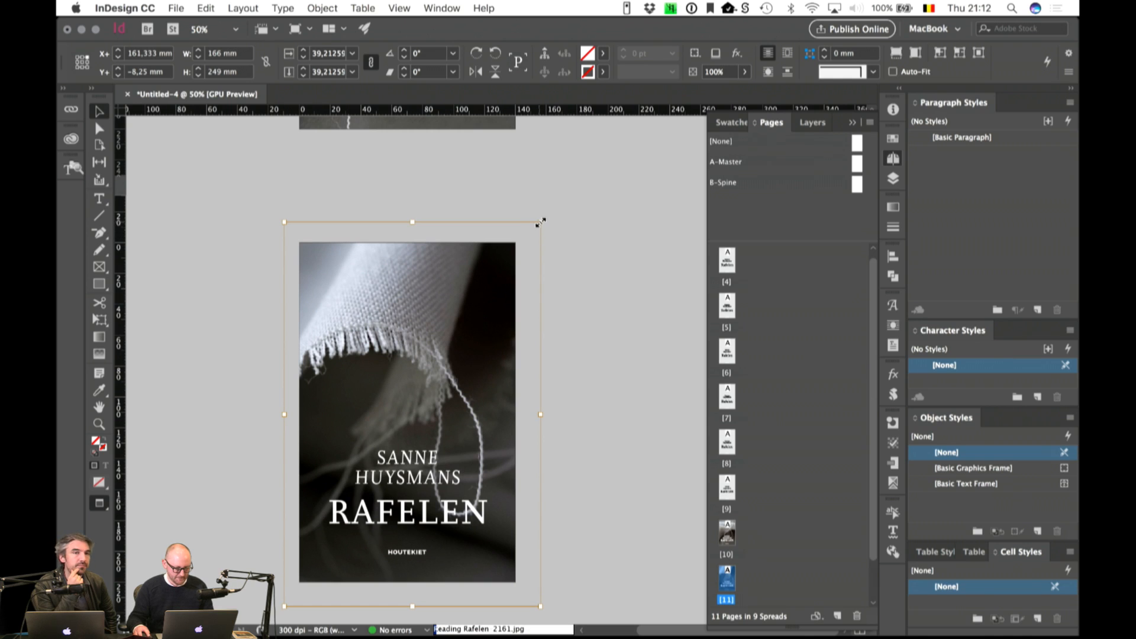
drag(541, 222, 602, 139)
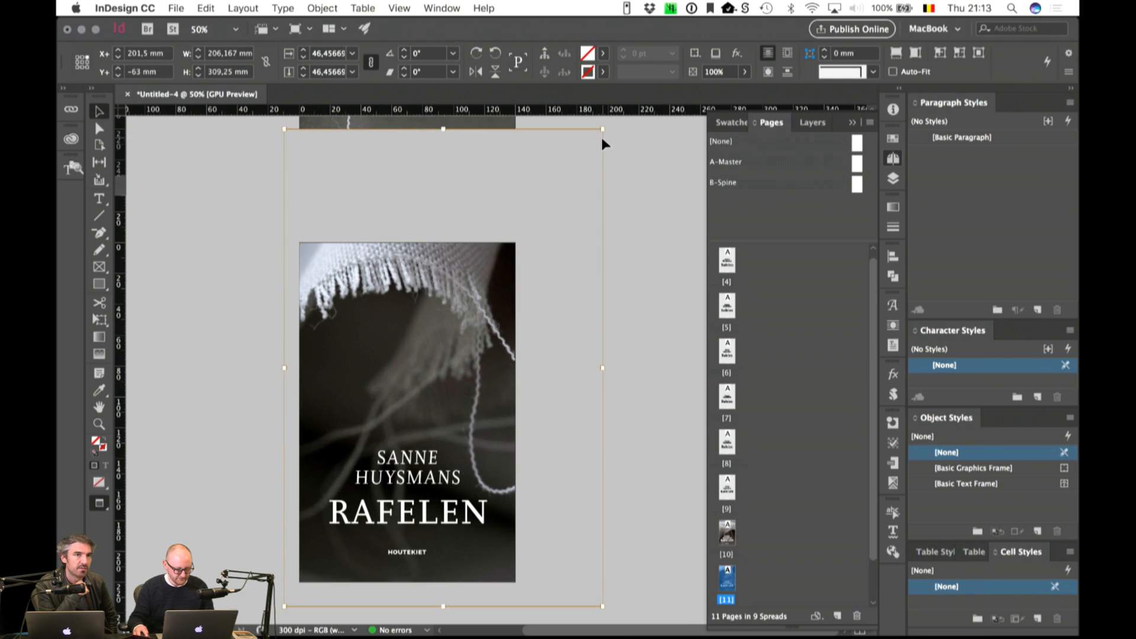
Step: Shift the photo left within its frame to X 180,333 mm to bring the thread loop into the cover
key(shift+Left)
key(shift+Left)
key(shift+Left)
key(shift+Left)
key(shift+Left)
key(shift+Left)
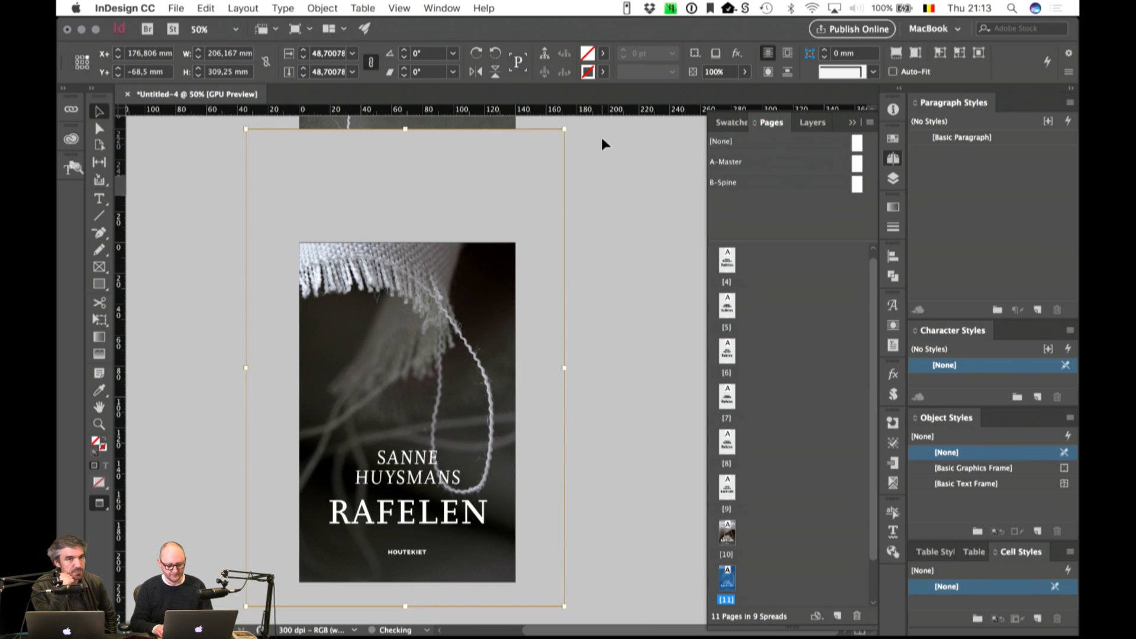
key(shift+Right)
Step: Lower the photo within its frame to Y -43,806 mm so the thread loop surrounds the end of the title
key(shift+Down)
key(shift+Down)
key(shift+Down)
key(shift+Down)
key(shift+Down)
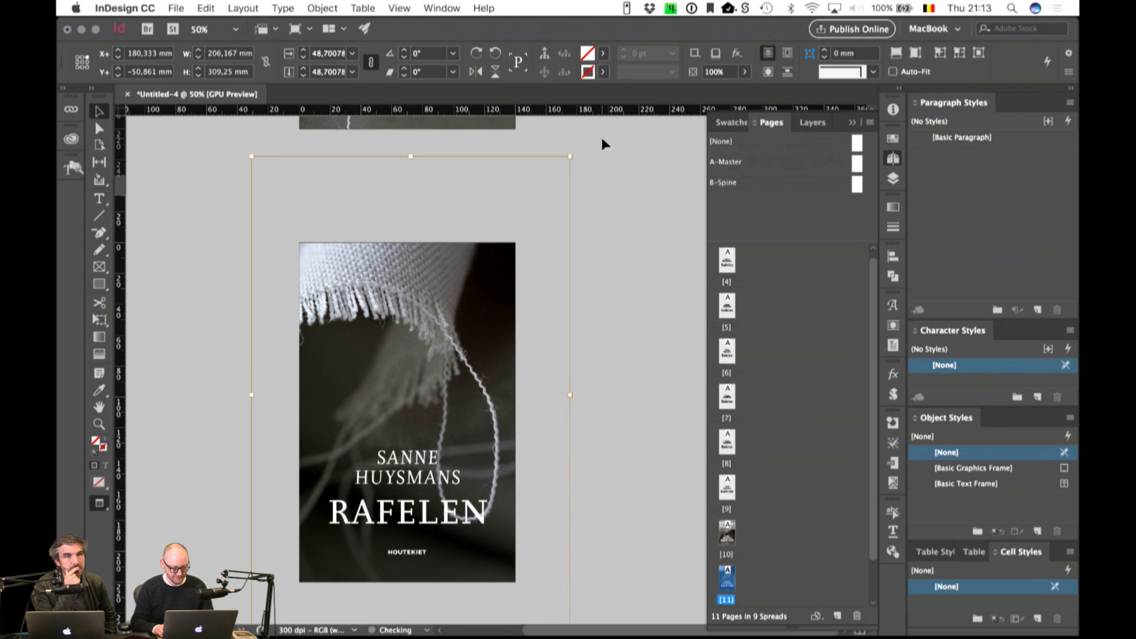
key(shift+Down)
key(shift+Down)
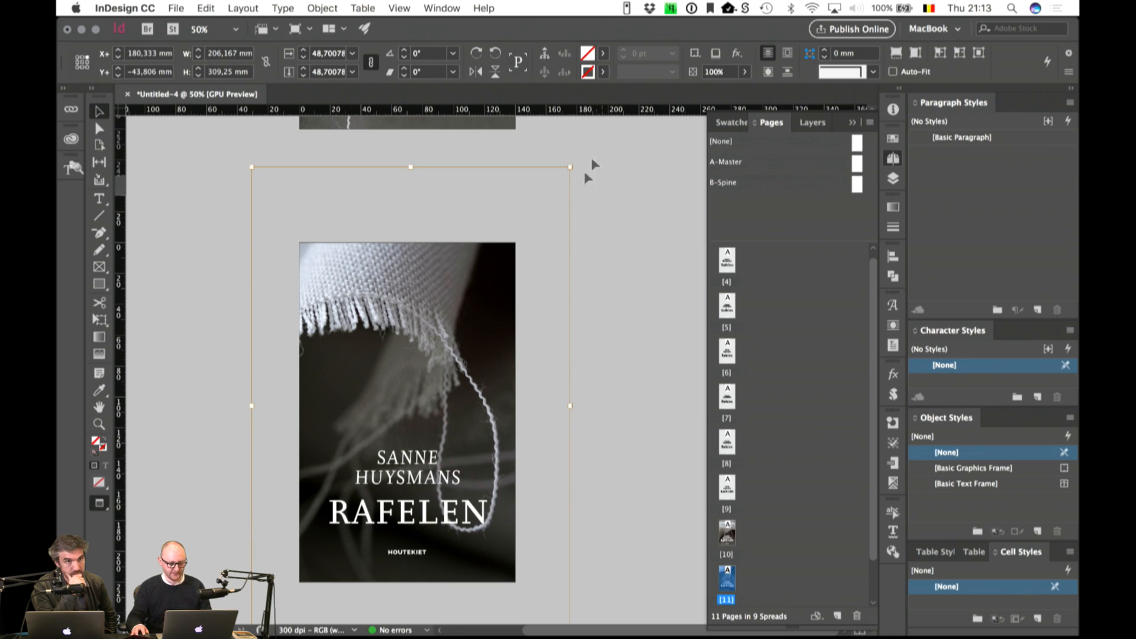
Step: Enlarge the photo further to about 219 × 329 mm and adjust its vertical position to Y -60,028 mm
drag(253, 168, 232, 151)
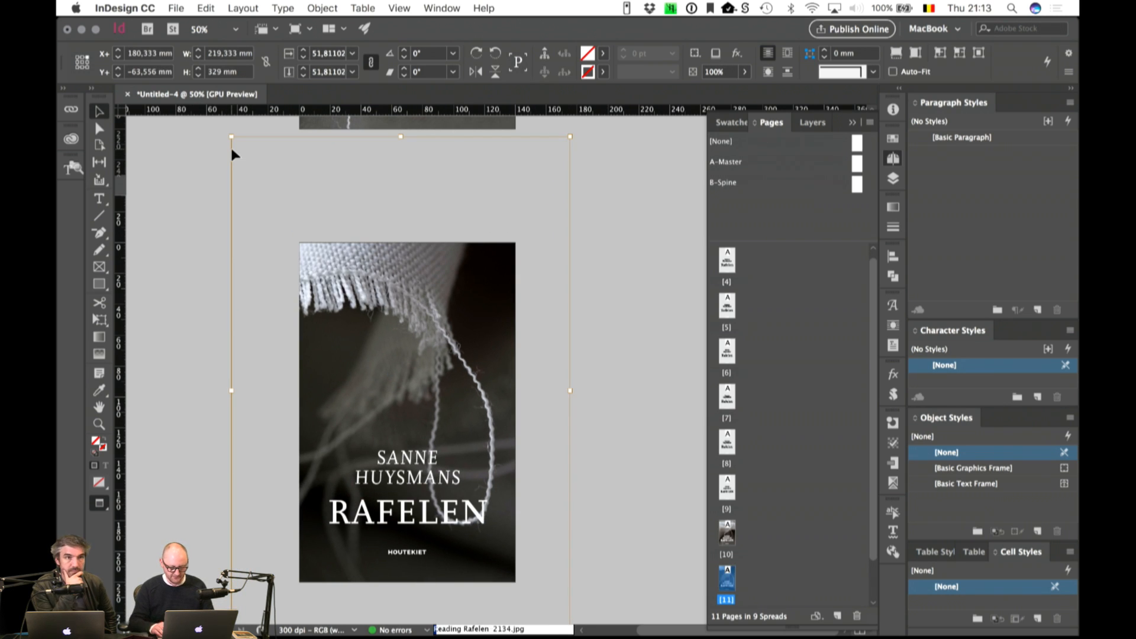
key(shift+Up)
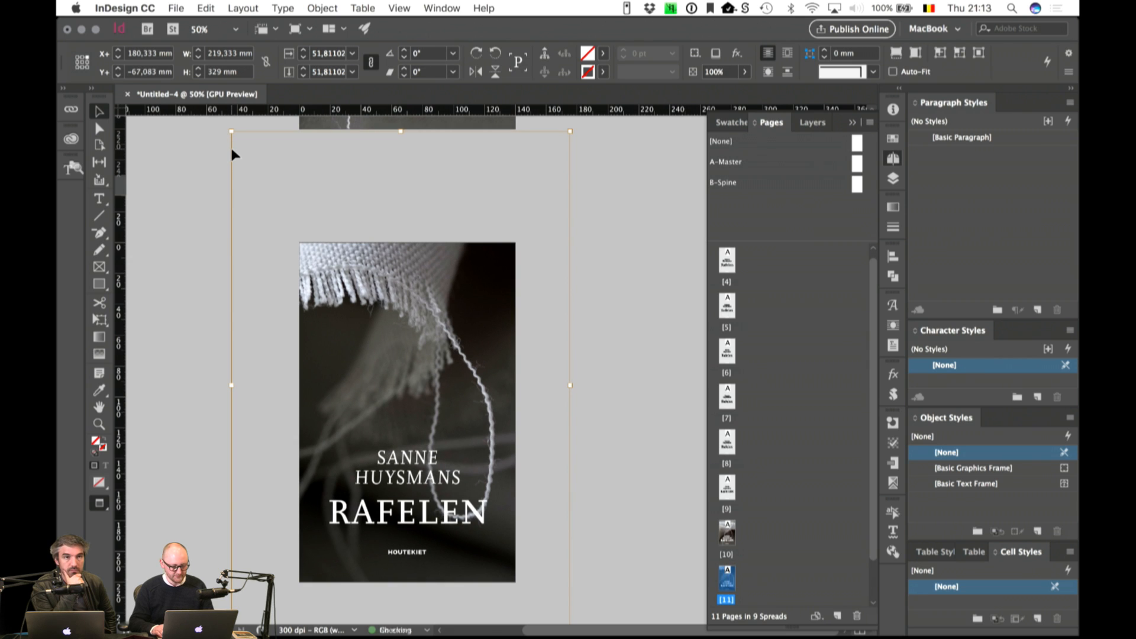
key(shift+Down)
key(shift+Down)
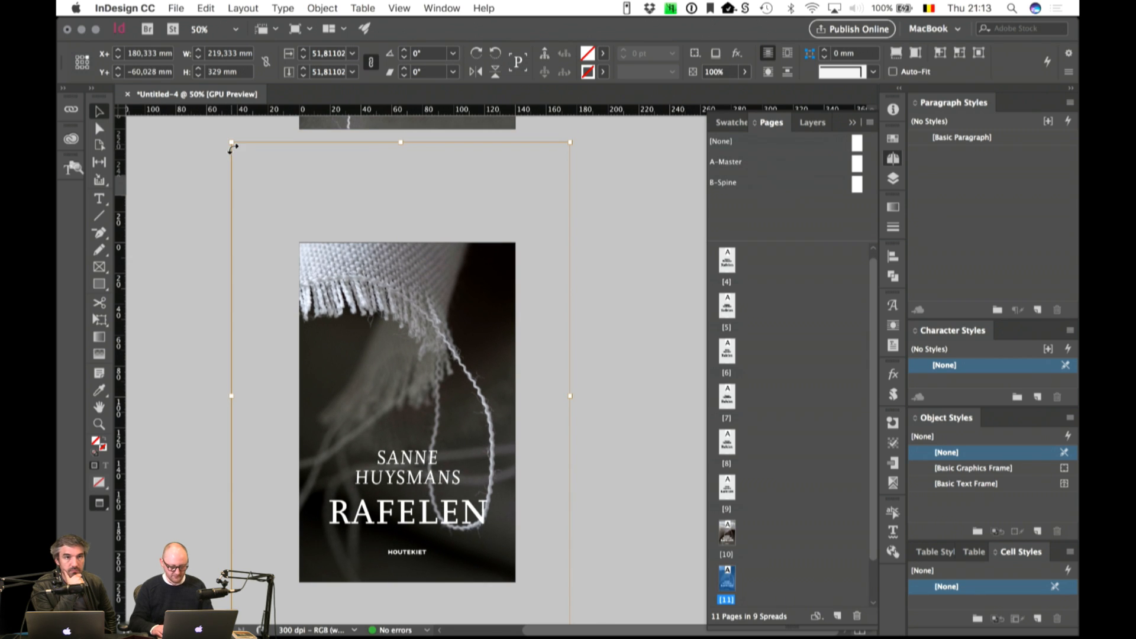
Step: Move the author's name and RAFELEN title frames up together to Y 98,958 mm and review the cover
key(super+equal)
click(214, 359)
click(414, 457)
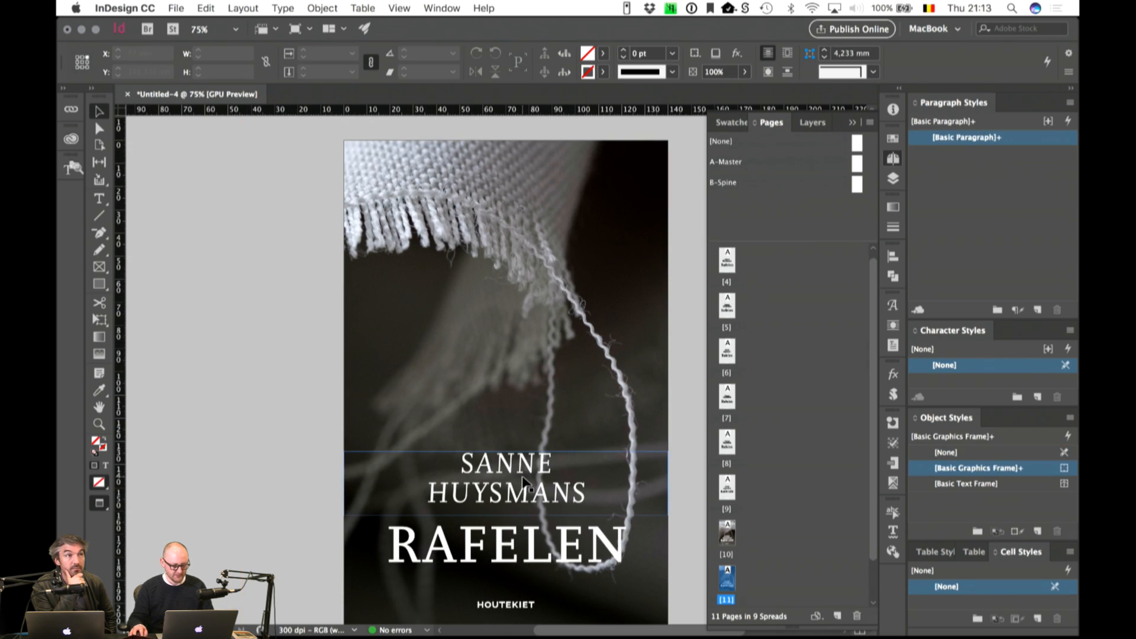
click(523, 480)
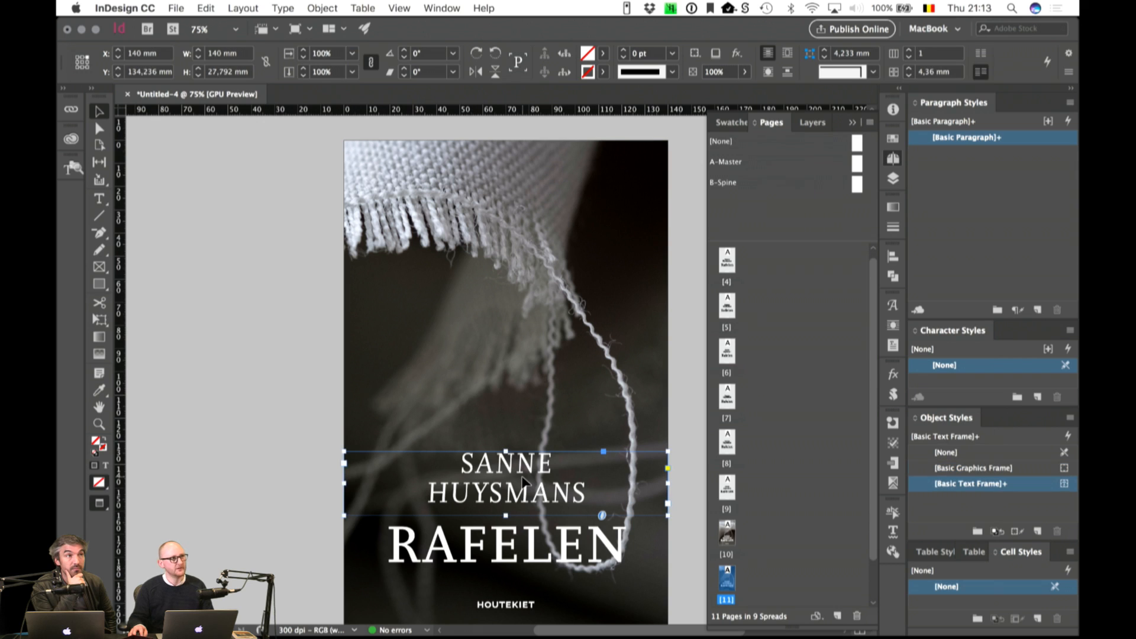
shift+click(513, 550)
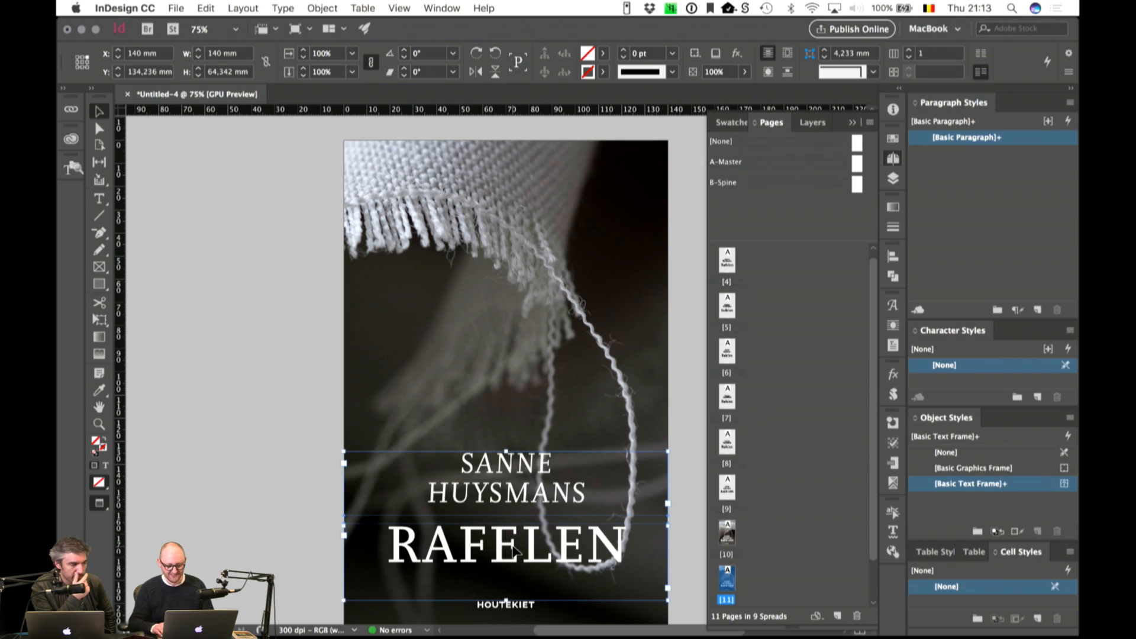
key(shift+Up)
key(shift+Up)
key(shift+Up)
key(shift+Up)
key(shift+Up)
key(shift+Up)
key(shift+Up)
key(shift+Up)
key(shift+Up)
key(shift+Up)
key(shift+Up)
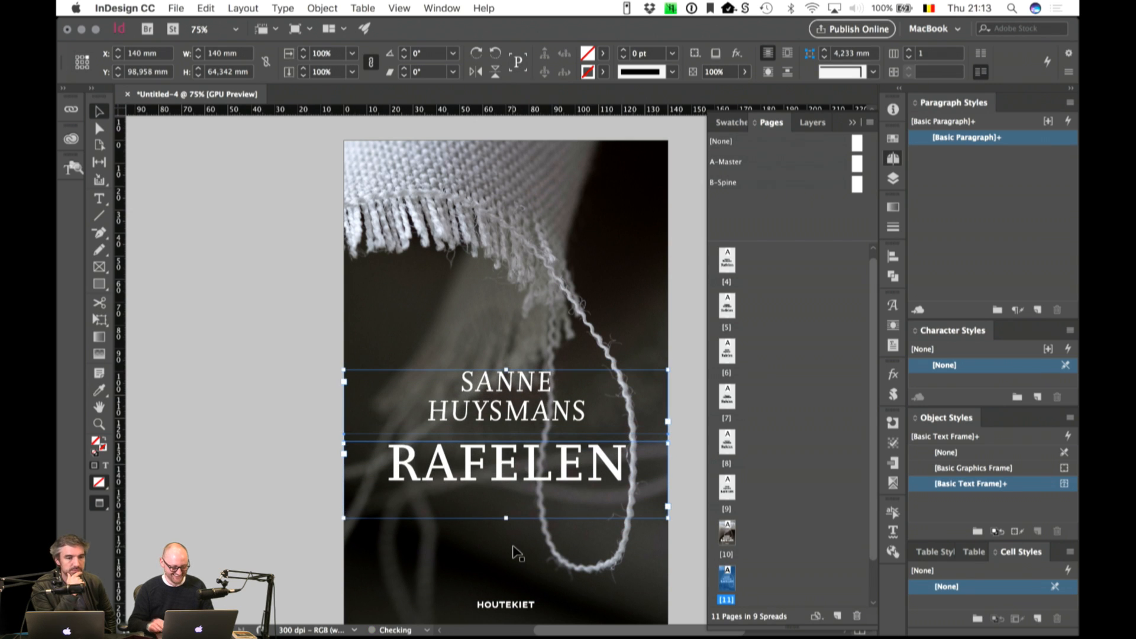
click(263, 459)
drag(424, 457, 368, 431)
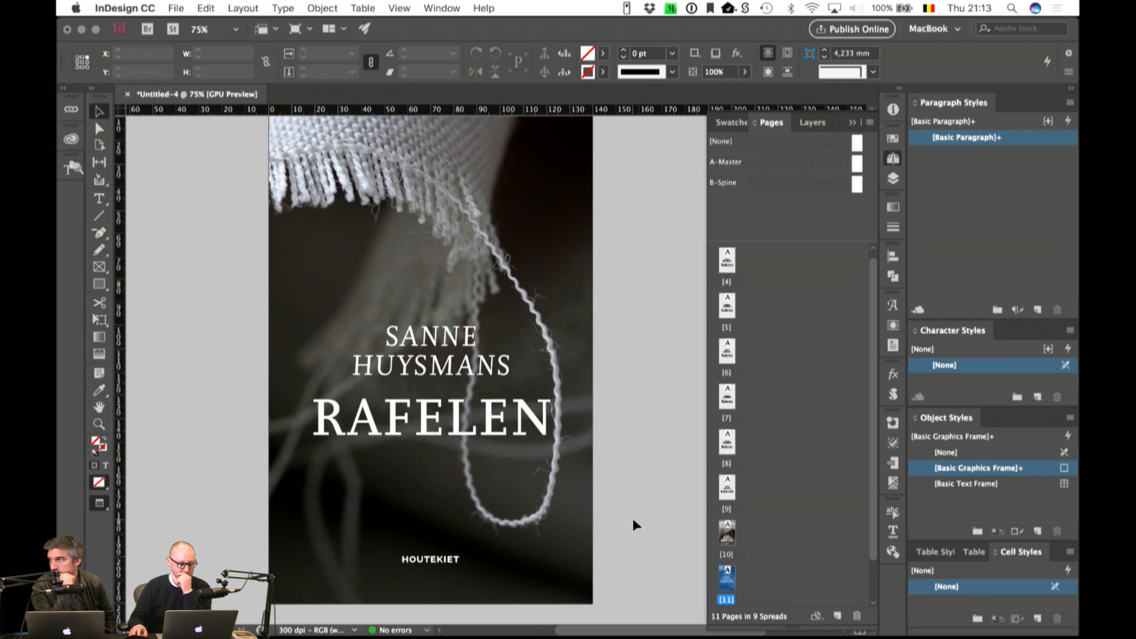
scroll(632, 520, up, 1)
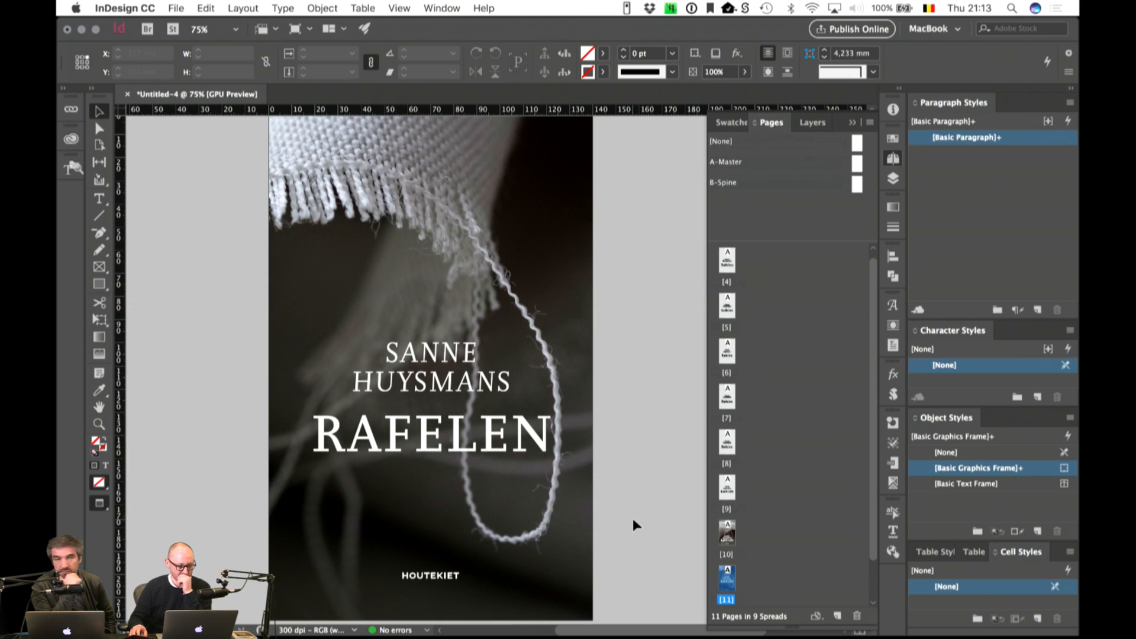
Step: Try the author's name frame slightly lower, closer to the RAFELEN title
click(442, 381)
drag(443, 381, 442, 388)
click(672, 405)
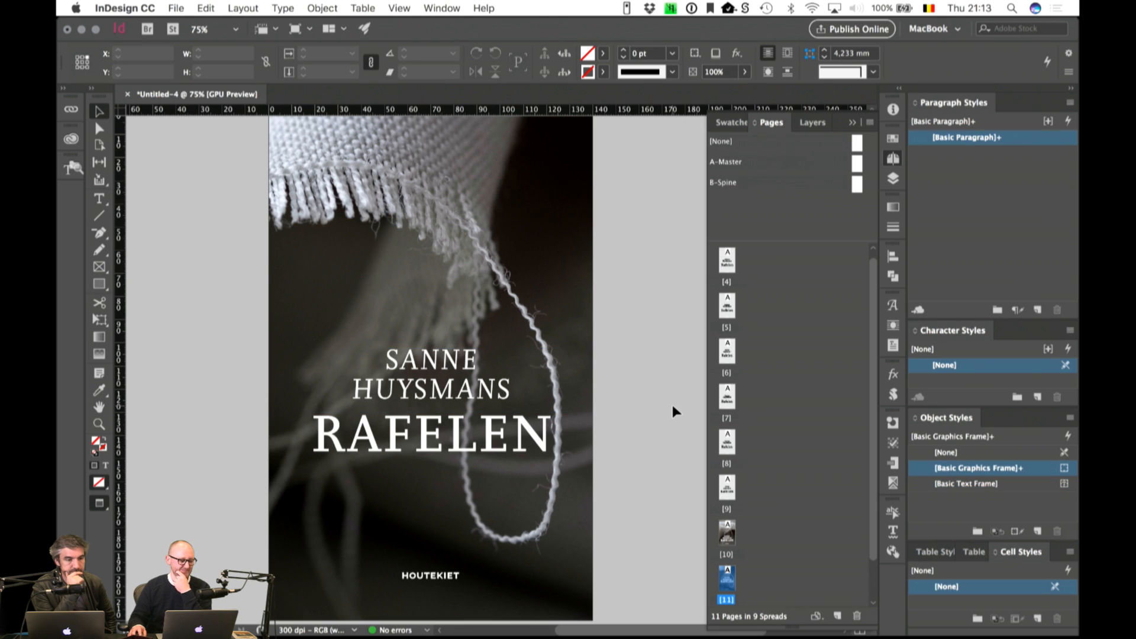
Step: Raise the author's name frame to Y 98,605 mm and compare this cover with the page 10 version
click(458, 380)
drag(462, 385, 461, 378)
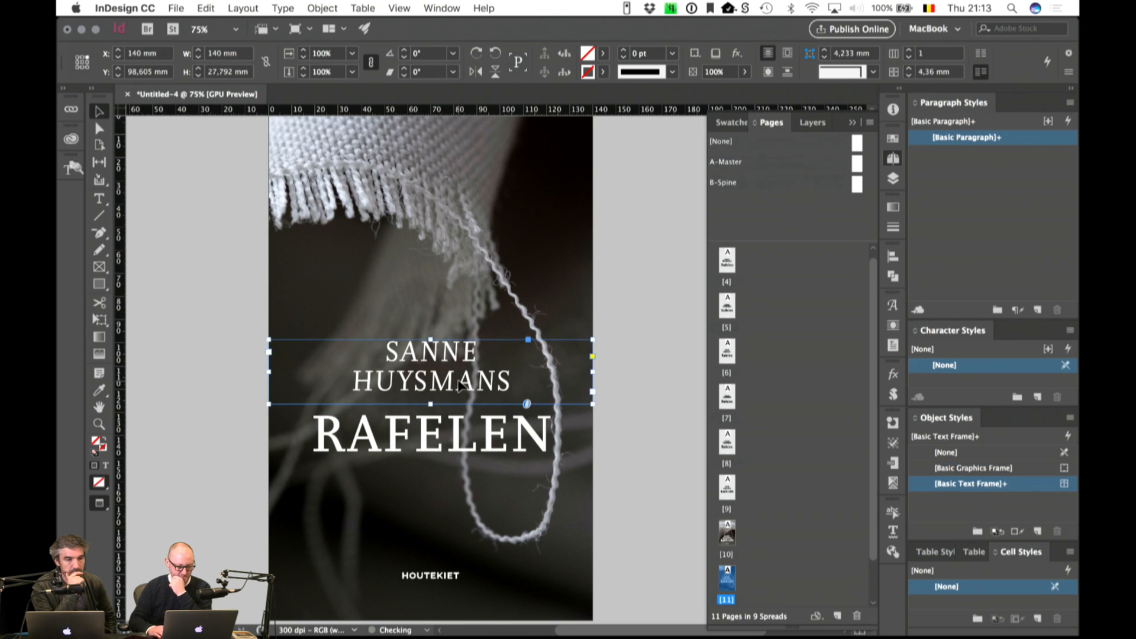
click(662, 413)
scroll(831, 552, down, 1)
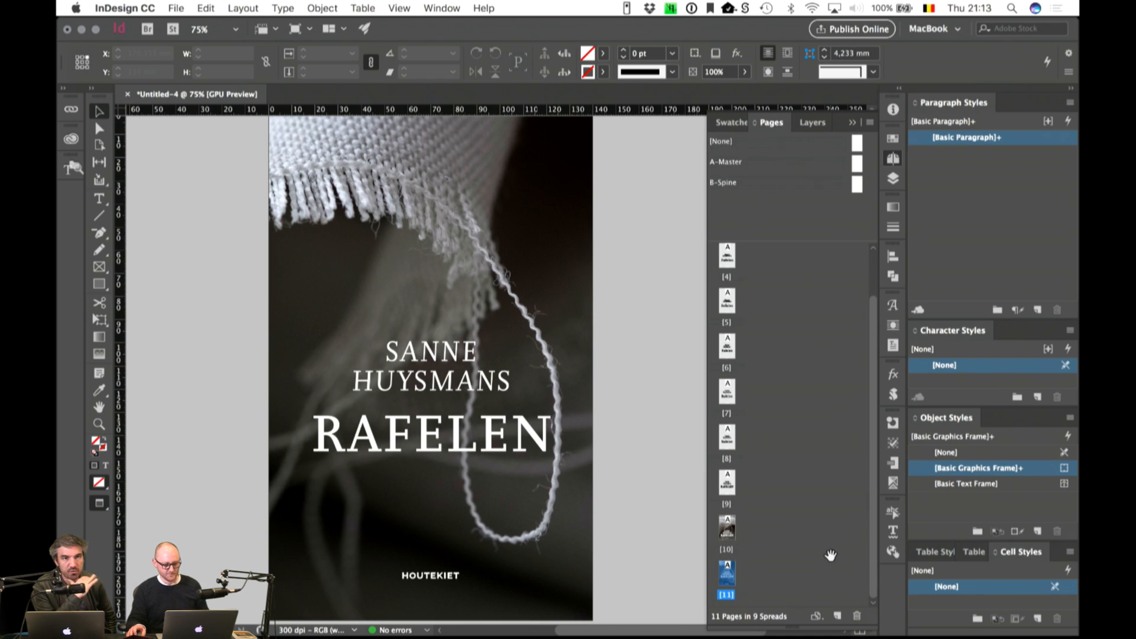
double_click(728, 526)
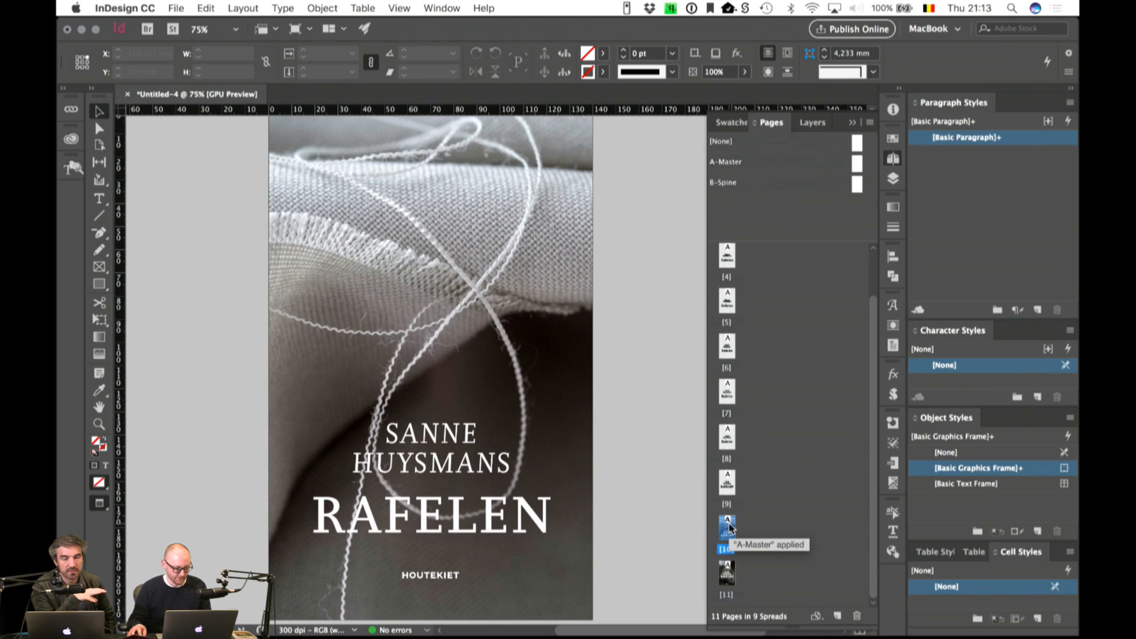
double_click(727, 573)
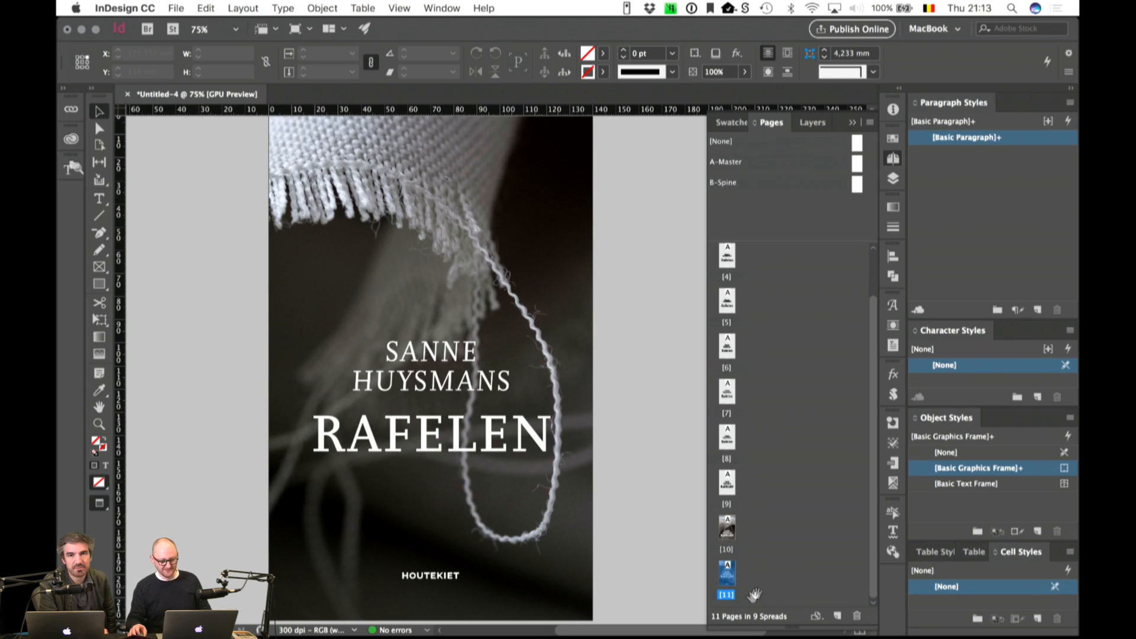
Step: Duplicate the page 11 cover and replace the copy's background photo with Rafelen-2199.jpg
drag(728, 579, 838, 615)
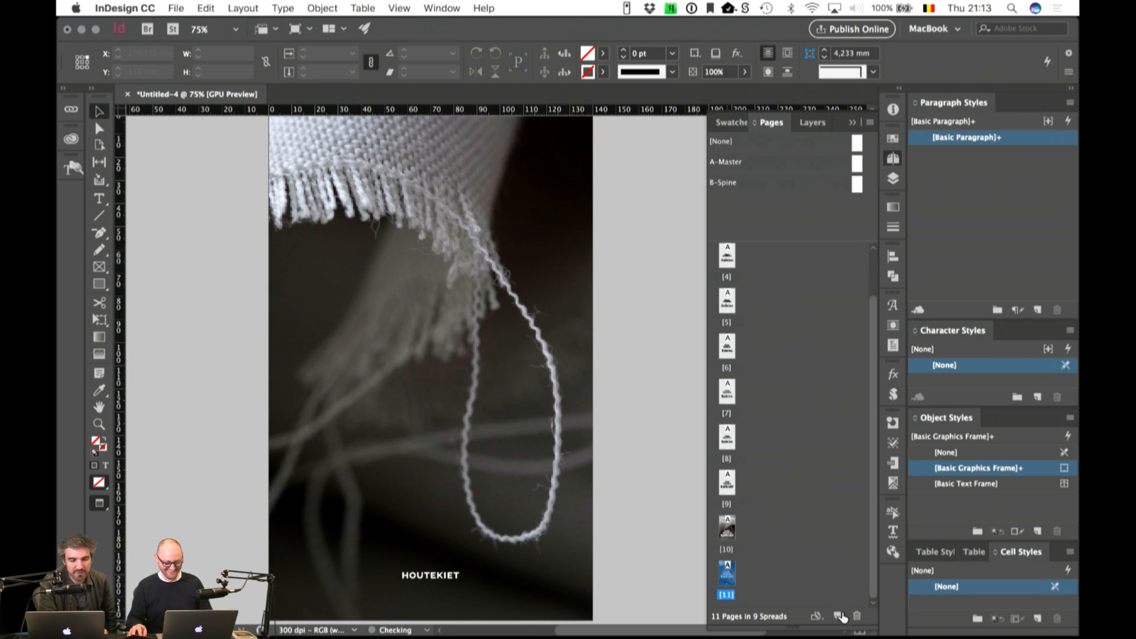
click(515, 233)
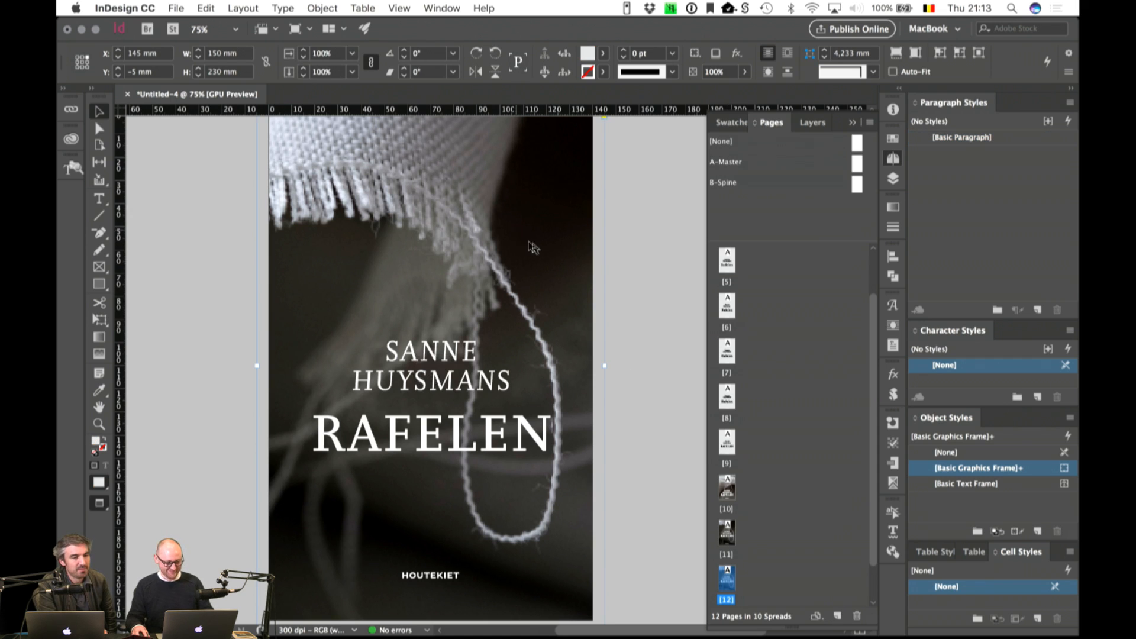
key(super+d)
click(547, 135)
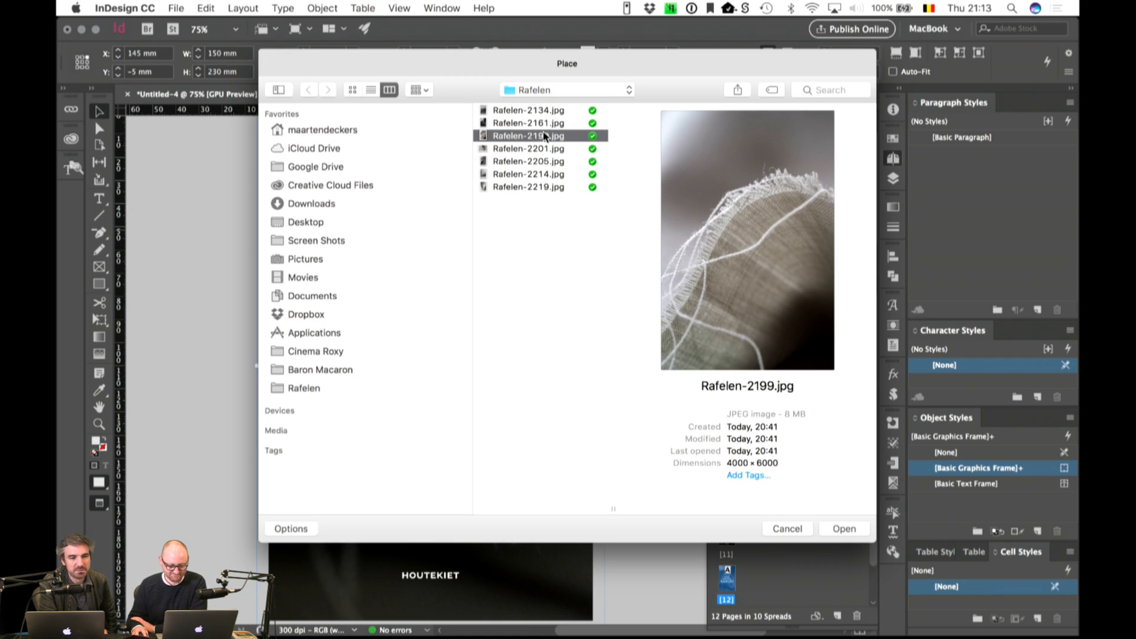
click(841, 530)
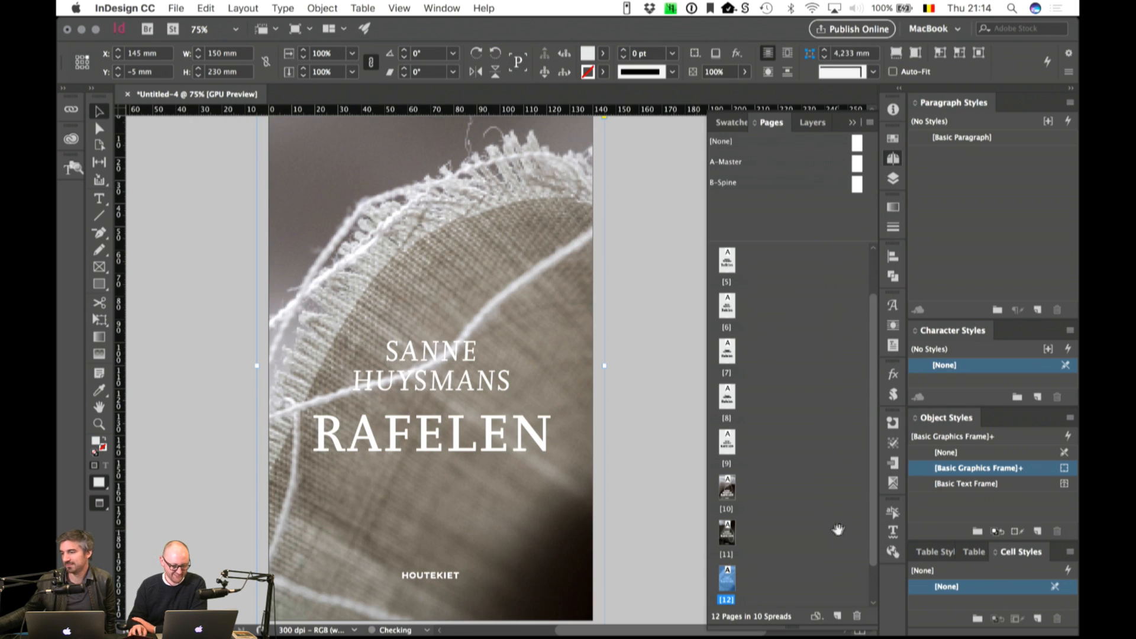
Step: Reposition the background photo inside its frame on the page 12 cover to X+ 166,222 mm and Y+ -60,028 mm
double_click(444, 290)
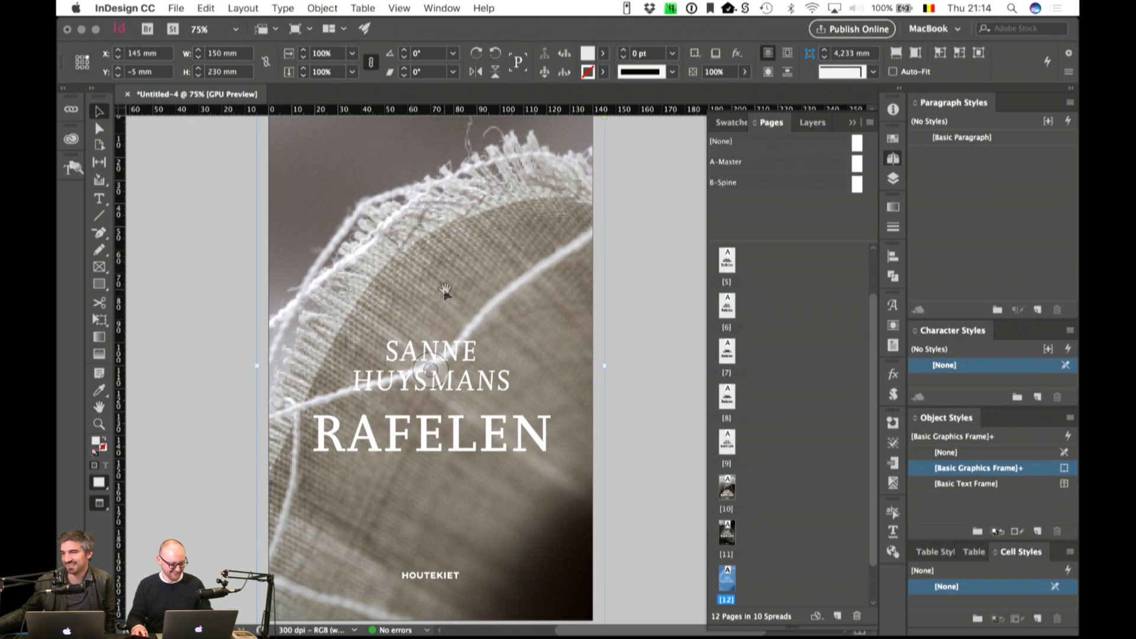
key(super+minus)
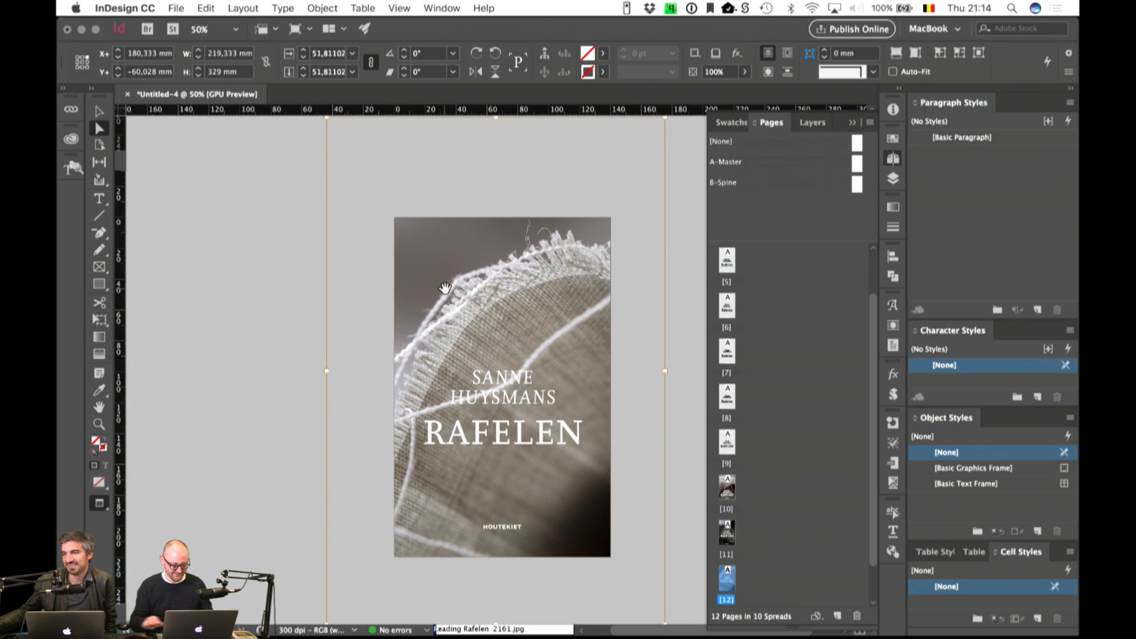
key(shift+Up)
key(shift+Up)
key(shift+Up)
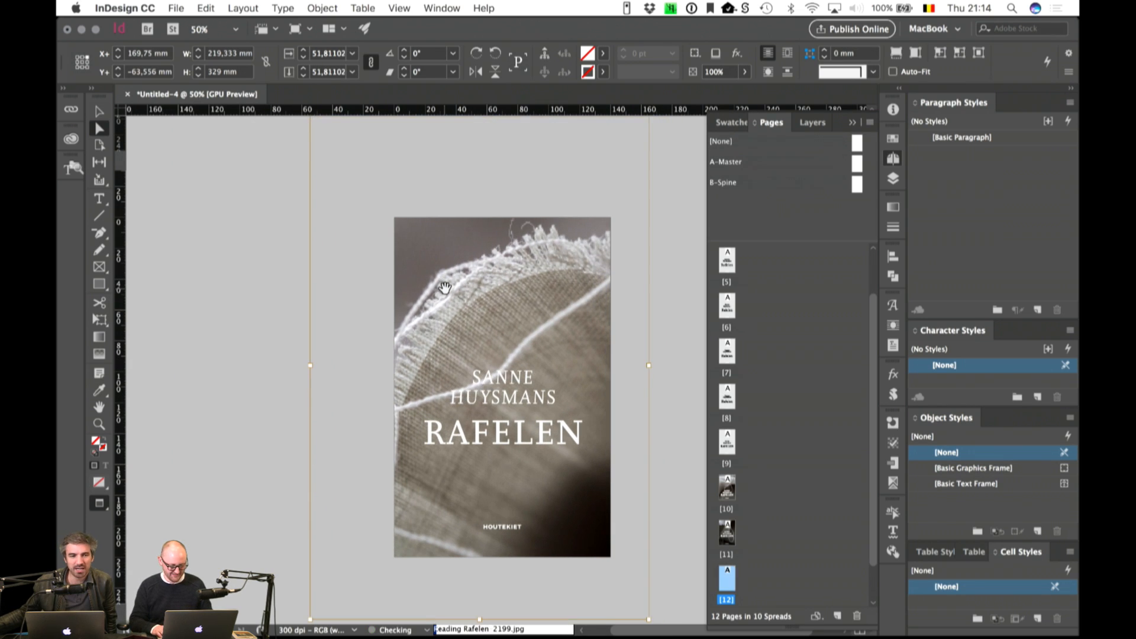
key(shift+Down)
key(shift+Down)
key(shift+Down)
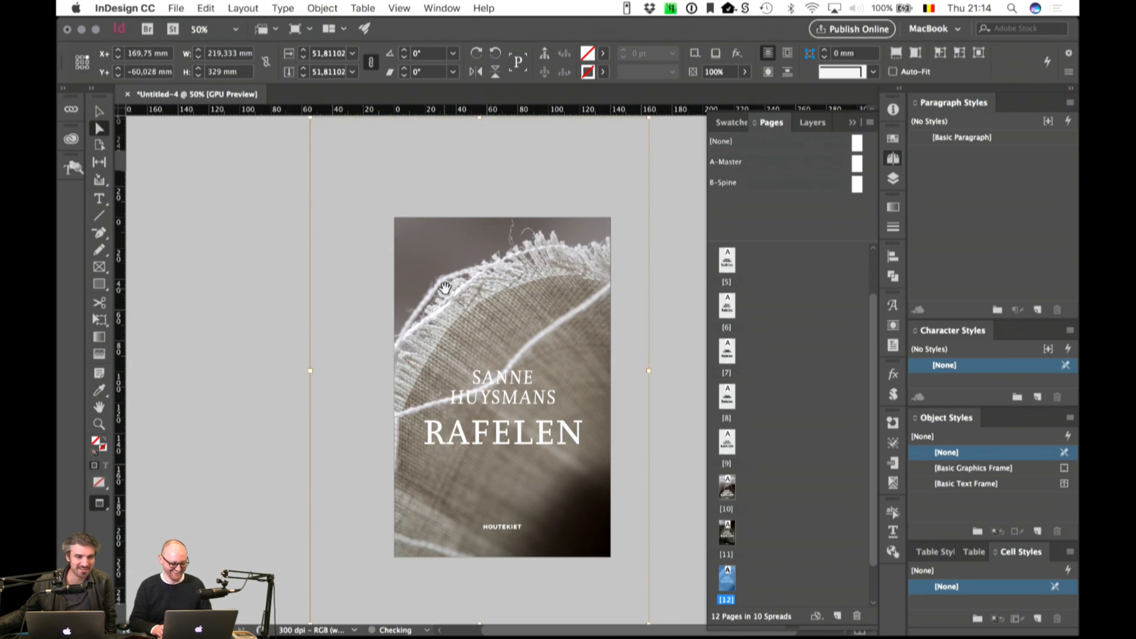
key(shift+Left)
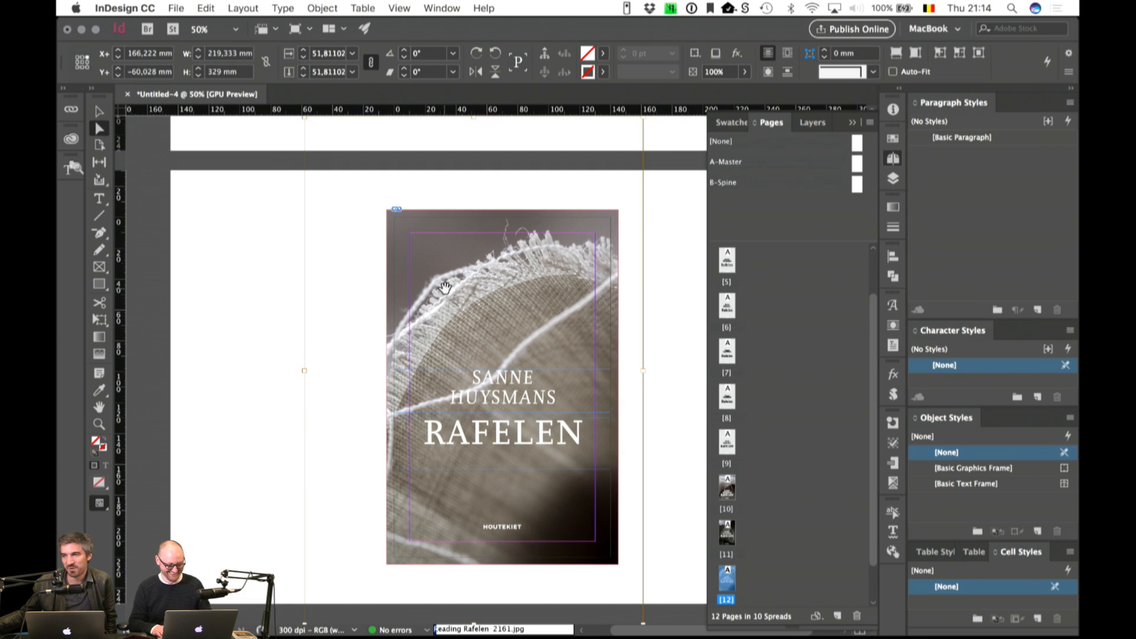
key(shift+Left)
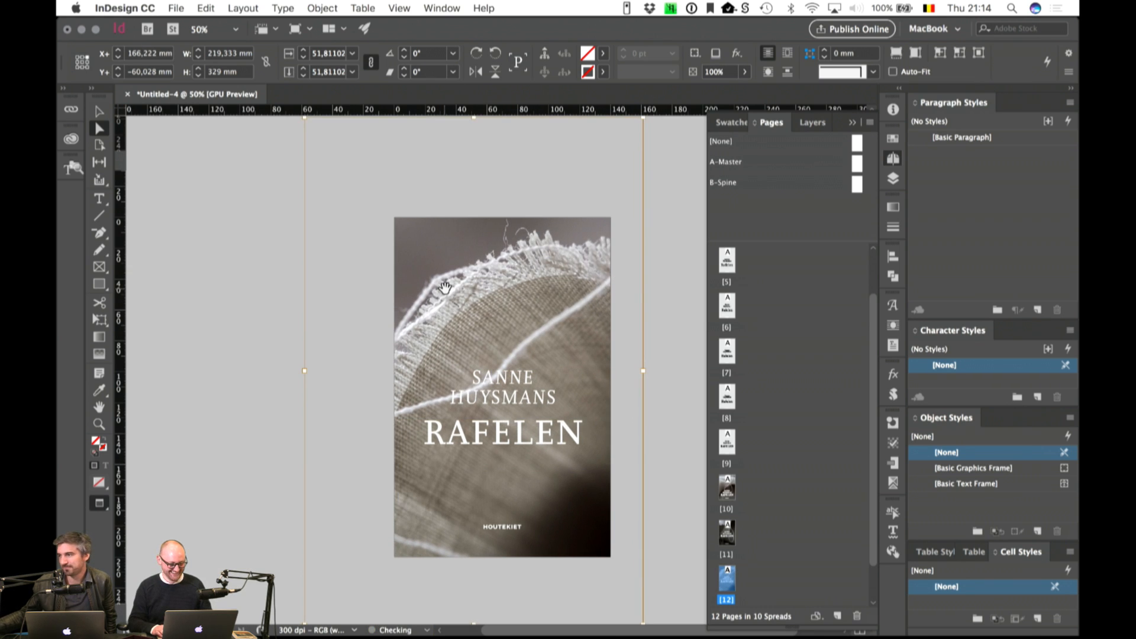
click(326, 389)
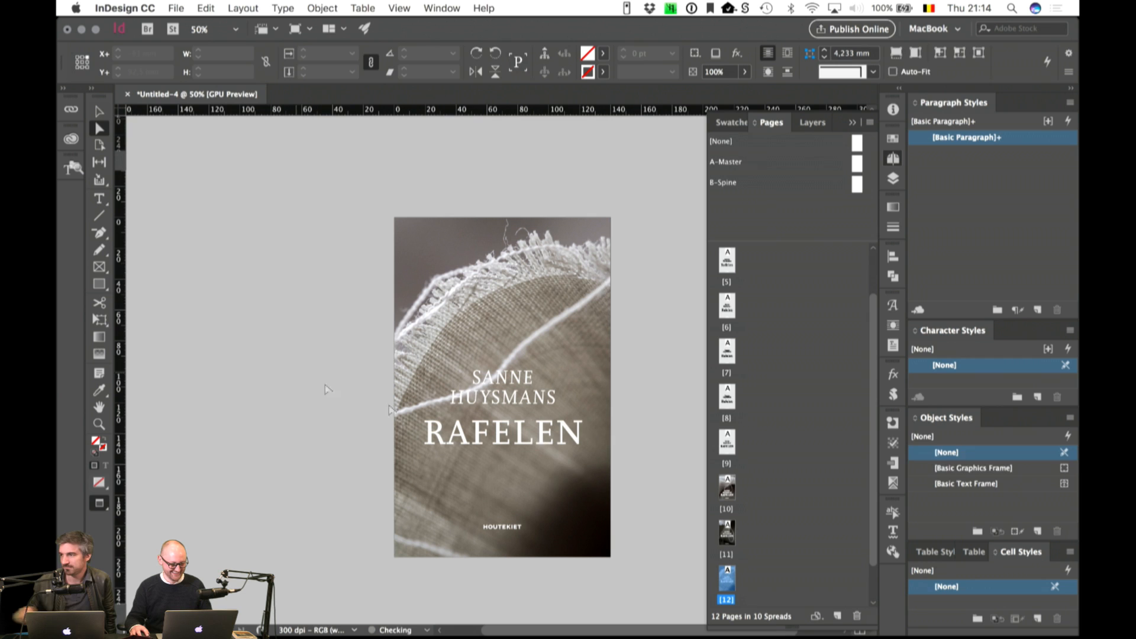
Step: Move the author's name and RAFELEN title frames down together to Y 123,299 mm, below the diagonal thread
click(544, 441)
key(v)
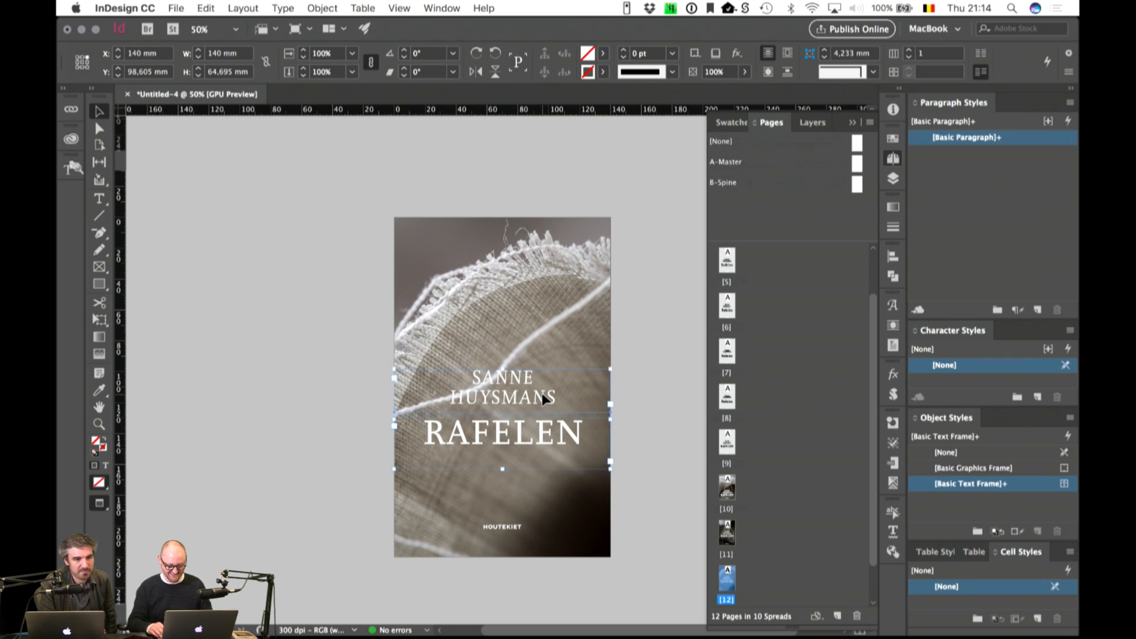
key(shift+Down)
key(shift+Down)
key(shift+Down)
key(shift+Down)
key(shift+Down)
key(shift+Down)
key(shift+Down)
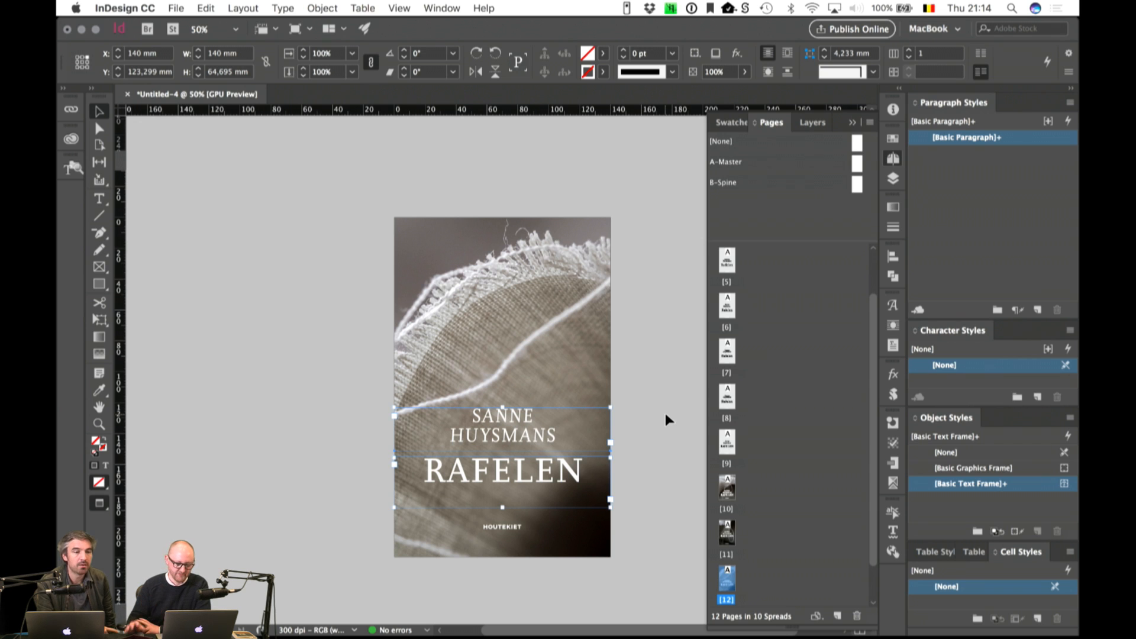
click(666, 415)
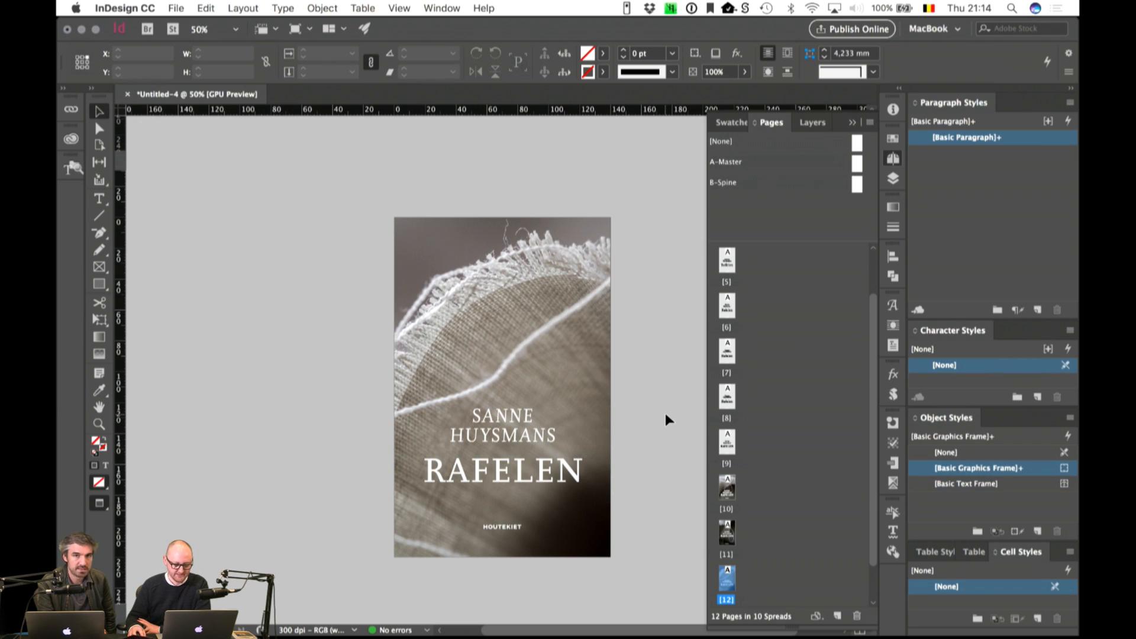
Step: Lower only the author's name frame slightly so it sits closer to the RAFELEN title
click(485, 442)
key(shift+Down)
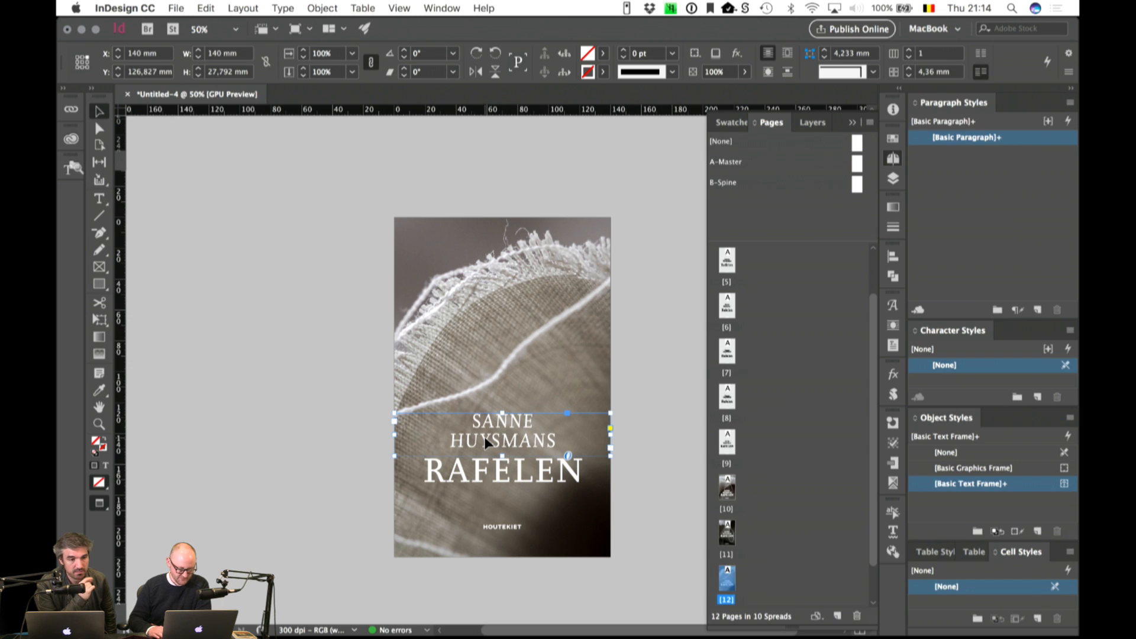
key(Up)
key(Up)
key(Up)
click(663, 477)
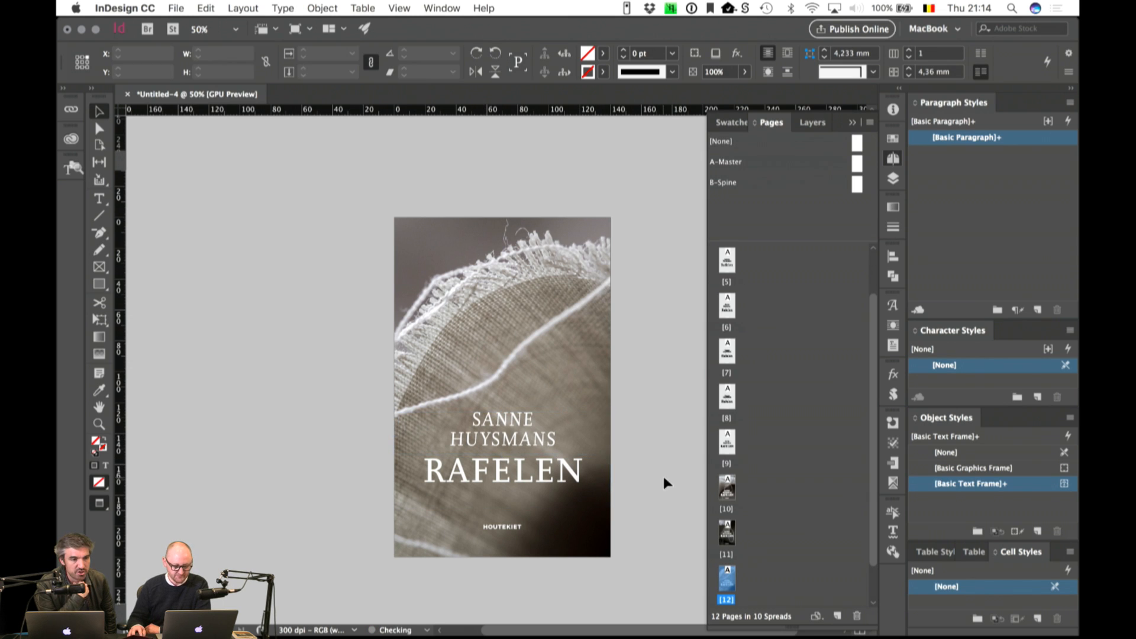
Step: Shorten the RAFELEN title frame from its lower edge to a height of 24,256 mm
click(504, 506)
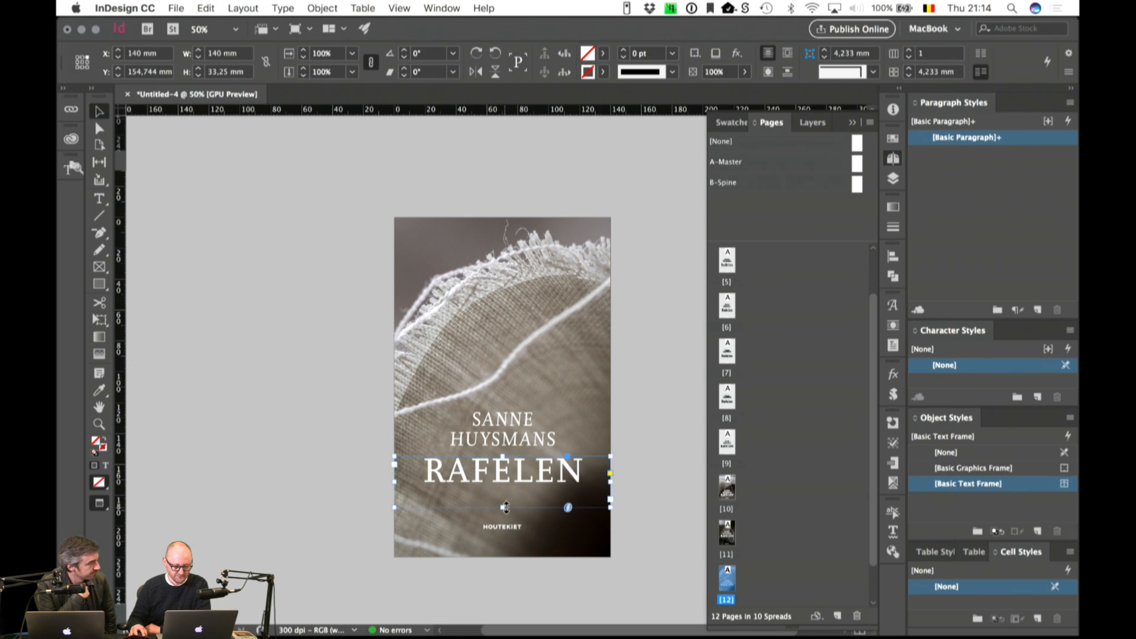
drag(506, 507, 507, 502)
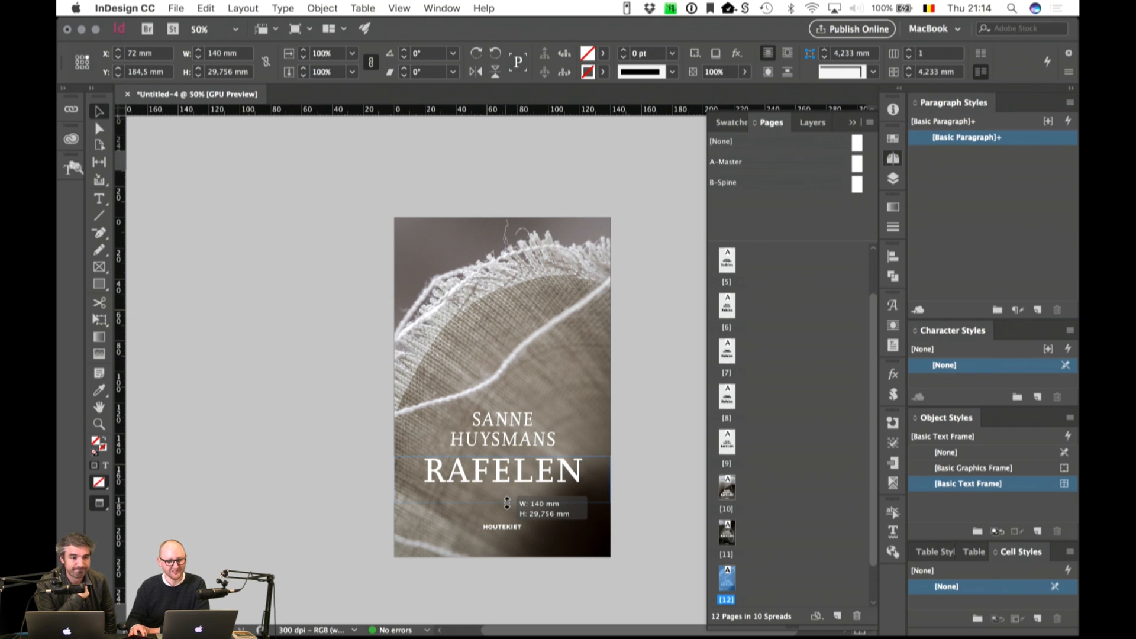
drag(506, 502, 507, 501)
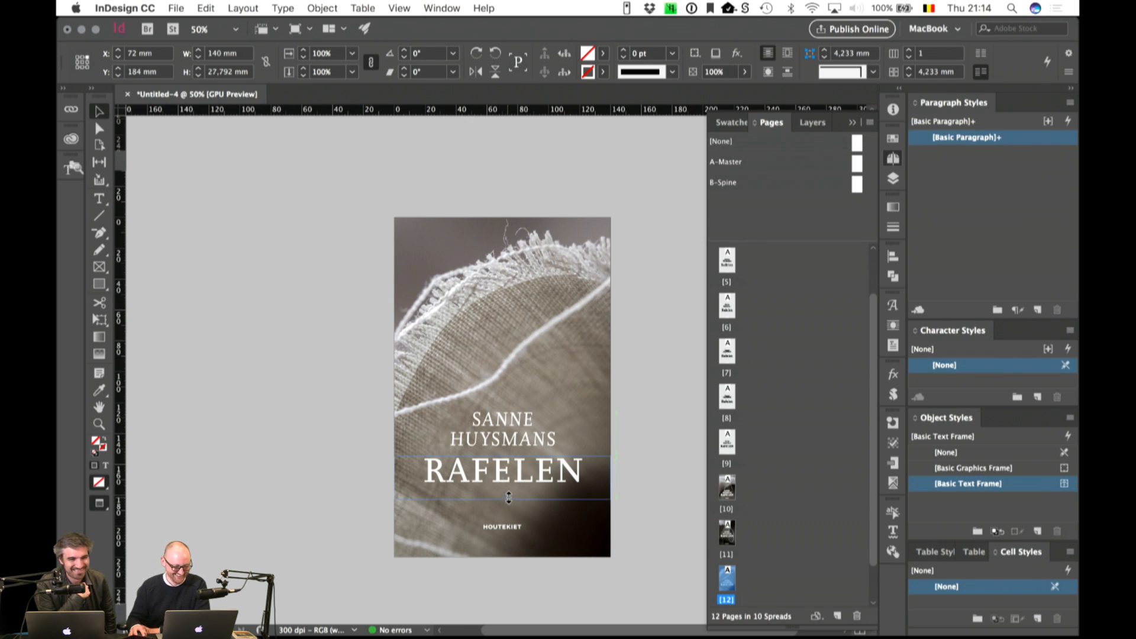
click(670, 502)
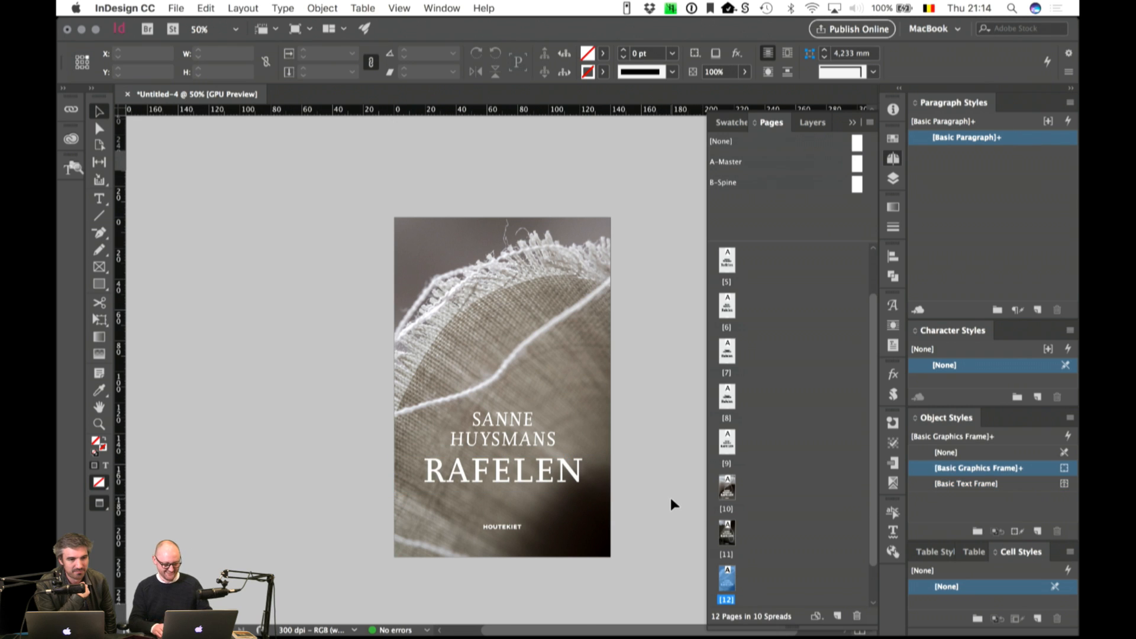
Step: Move the author's name and RAFELEN title frames down together to Y 129,297 mm and review the cover
key(super+equal)
drag(624, 508, 646, 424)
click(615, 409)
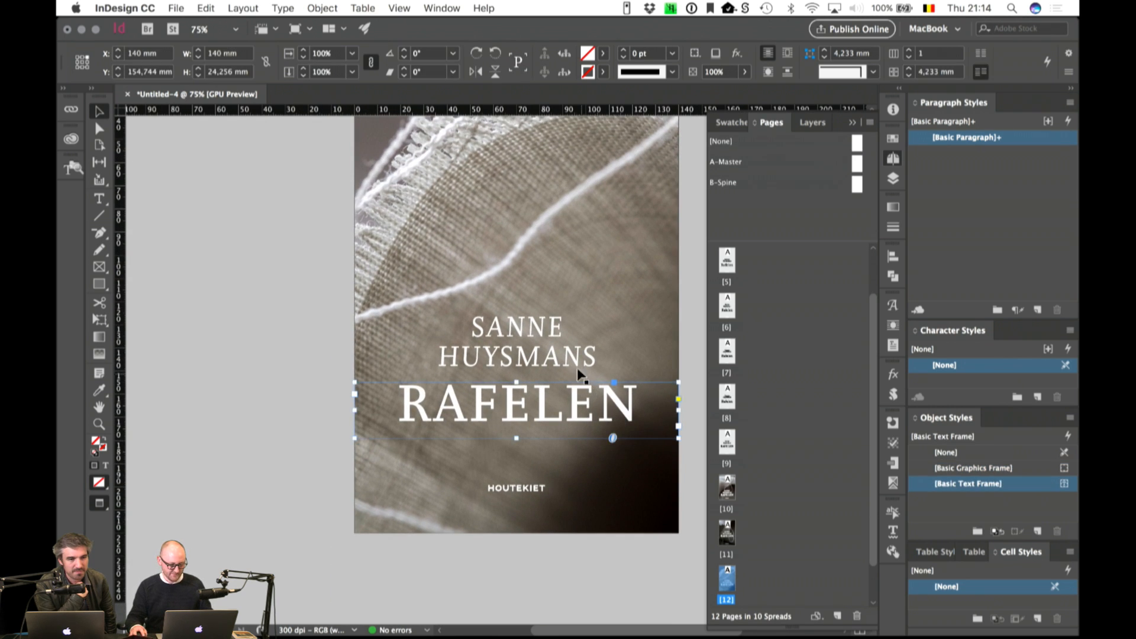
shift+click(577, 369)
key(shift+Down)
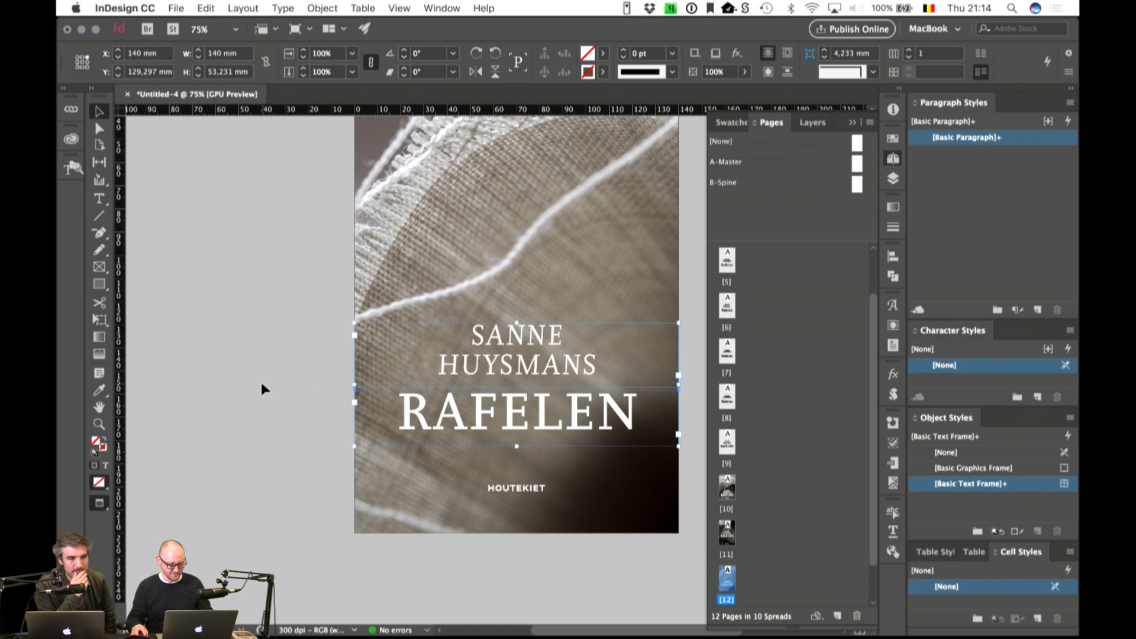
click(265, 389)
drag(518, 303, 407, 341)
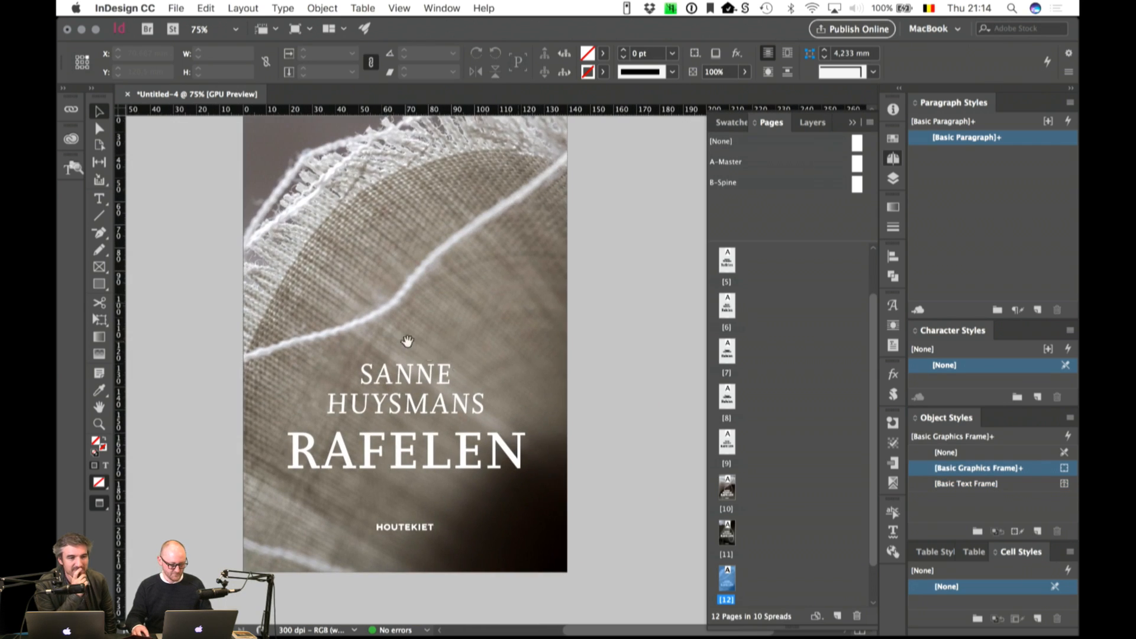
Step: Duplicate the page 12 cover and replace the copy's background photo with Rafelen-2201.jpg
scroll(787, 577, down, 1)
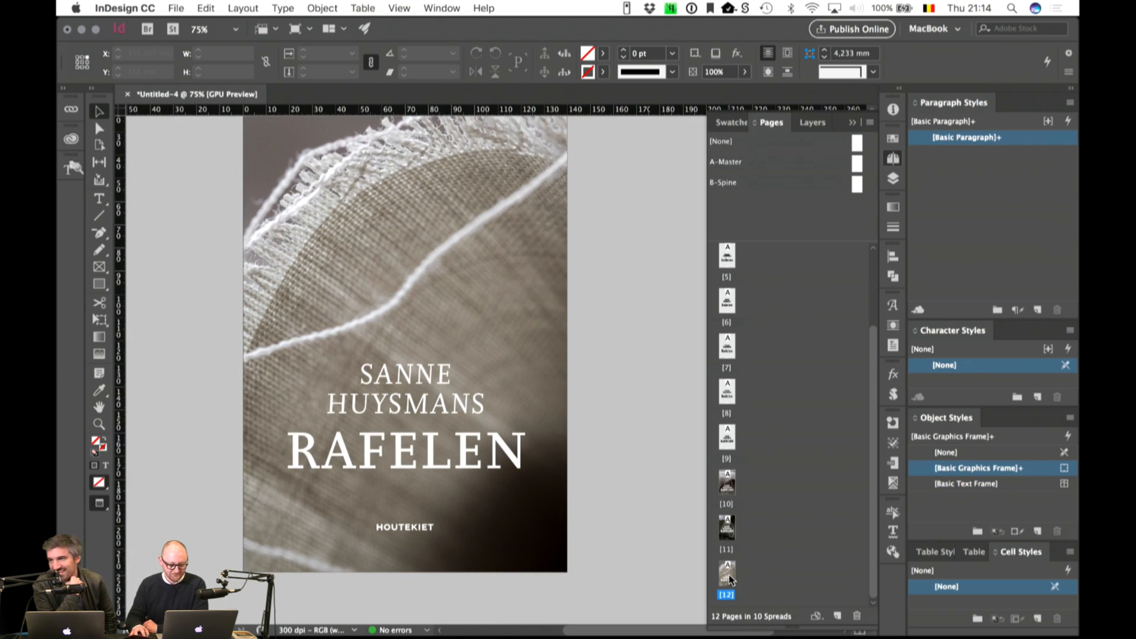
drag(730, 578, 838, 613)
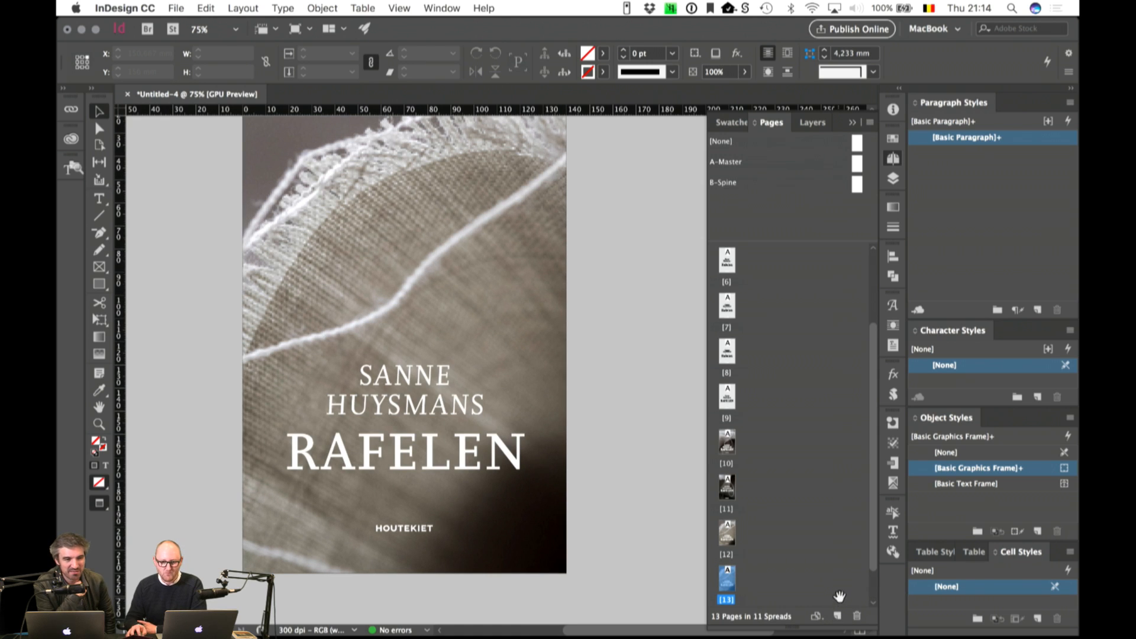
click(460, 221)
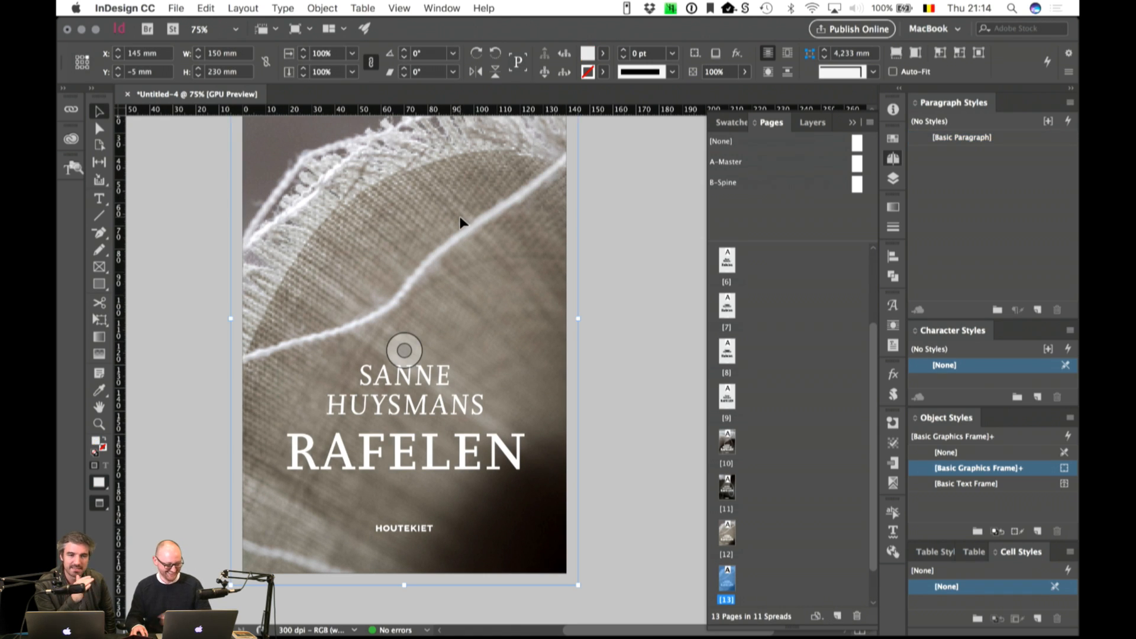
key(super+d)
click(524, 135)
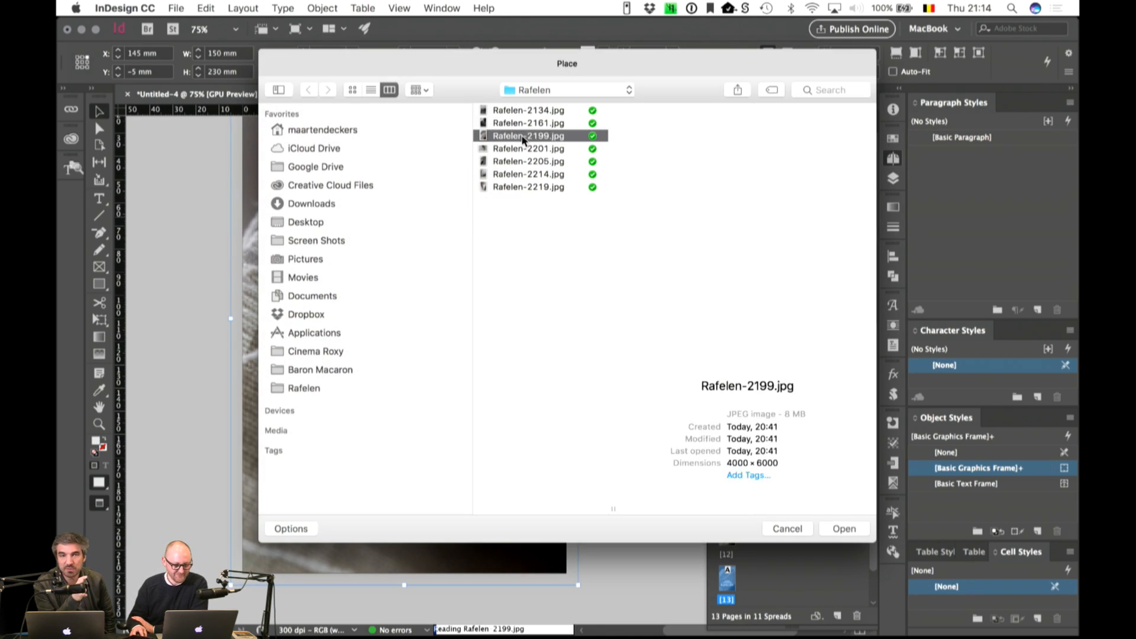
key(Down)
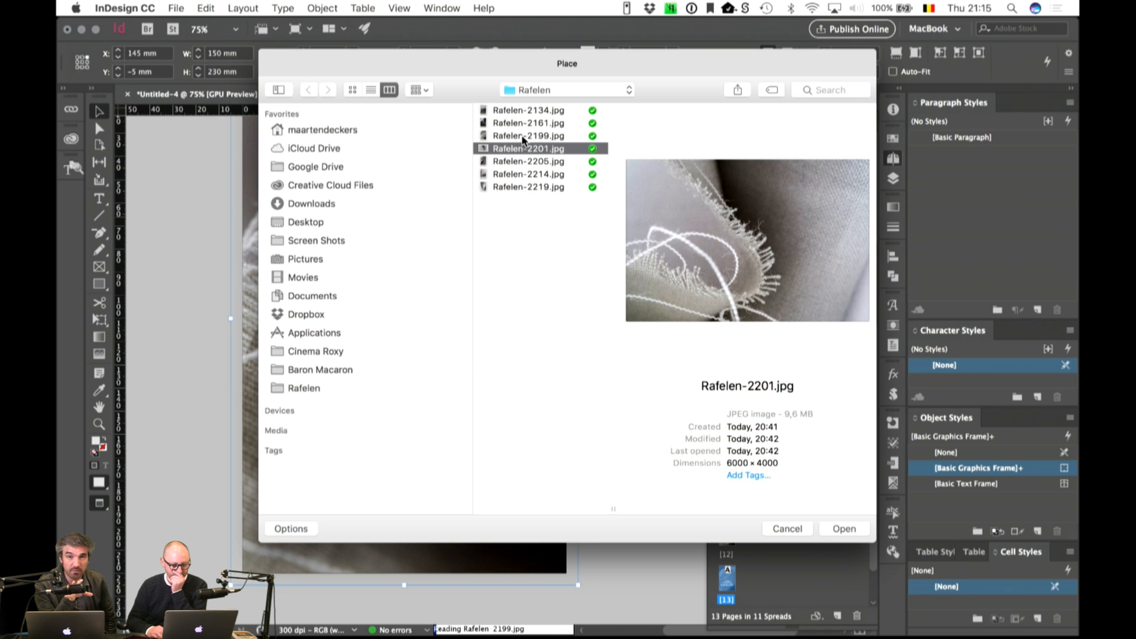
click(844, 528)
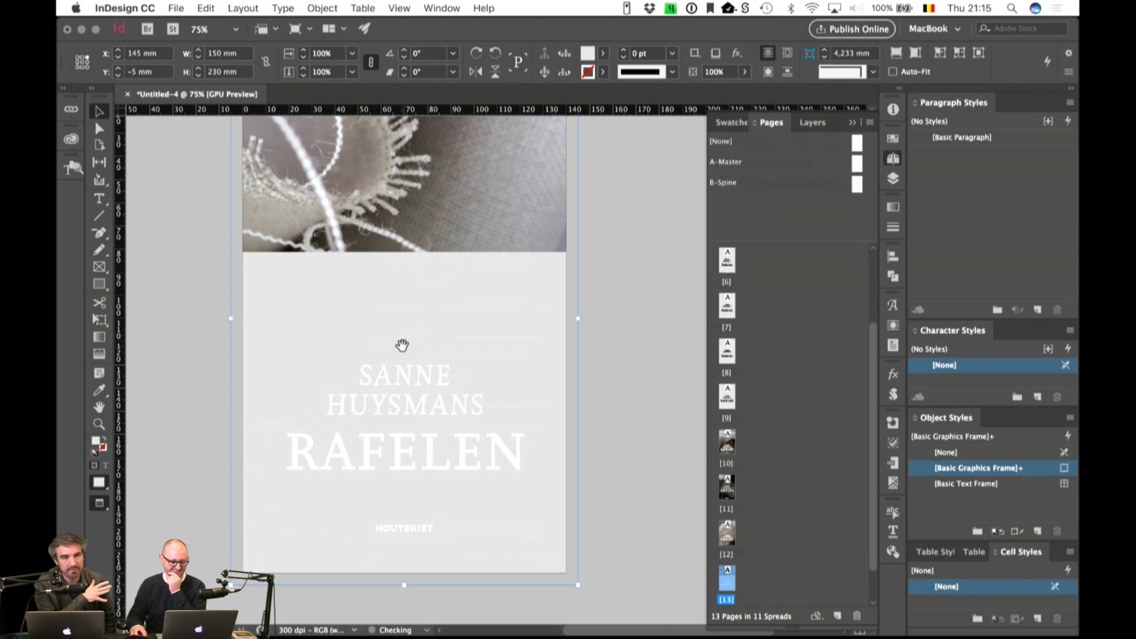
Step: Fit the new photo to fill its frame proportionally, then enlarge it to 404,5 × 269,667 mm
key(super+minus)
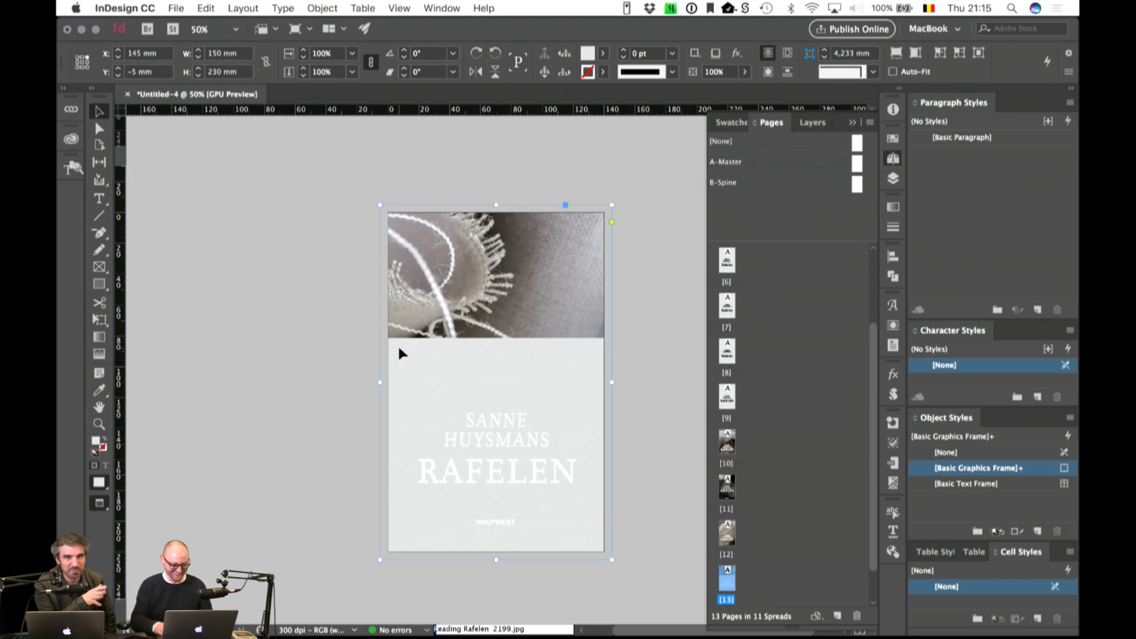
double_click(503, 303)
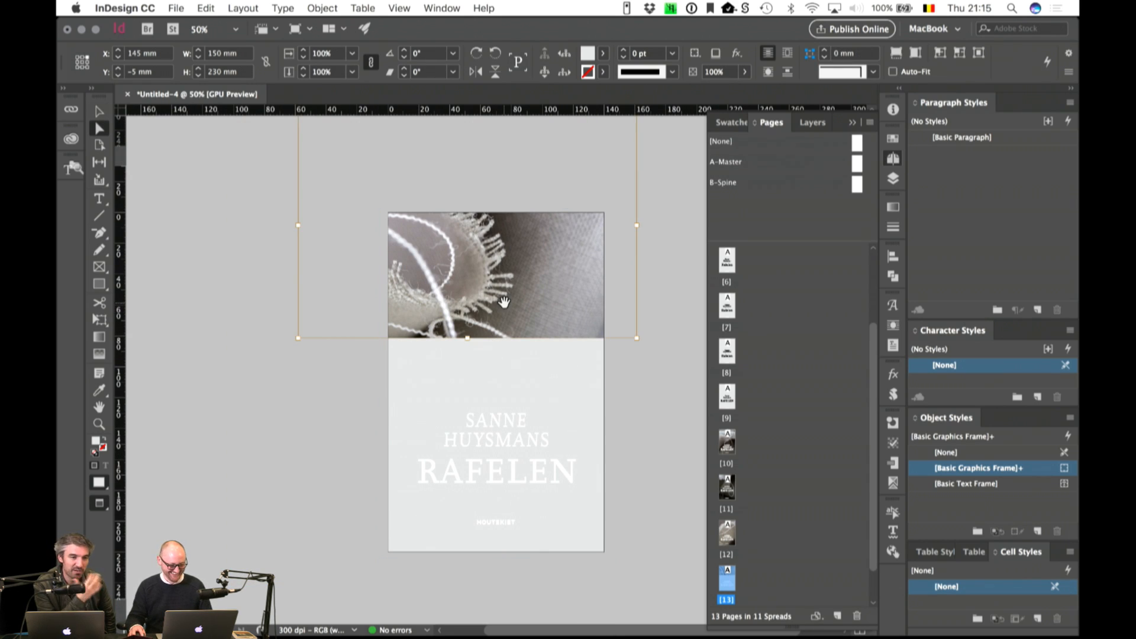
click(895, 52)
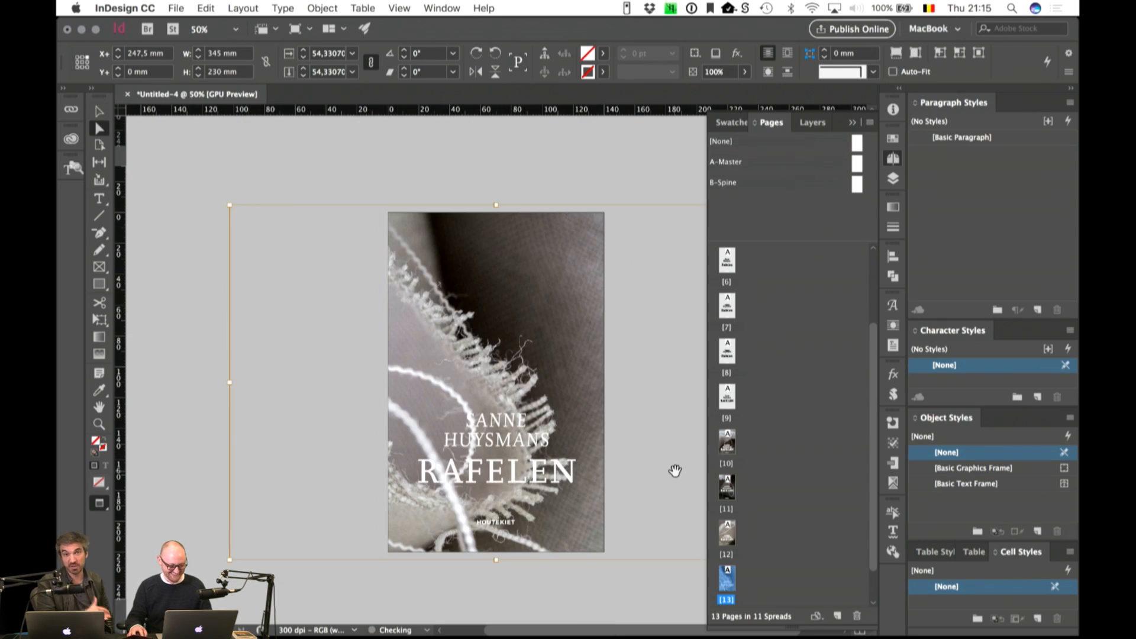
key(super+minus)
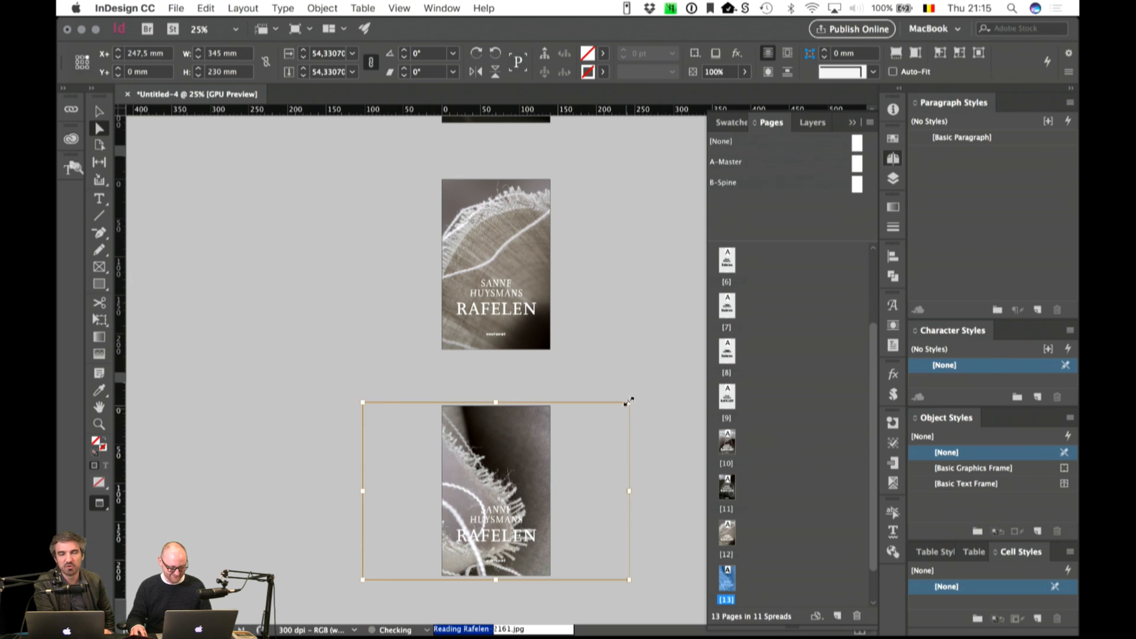
drag(631, 403, 676, 373)
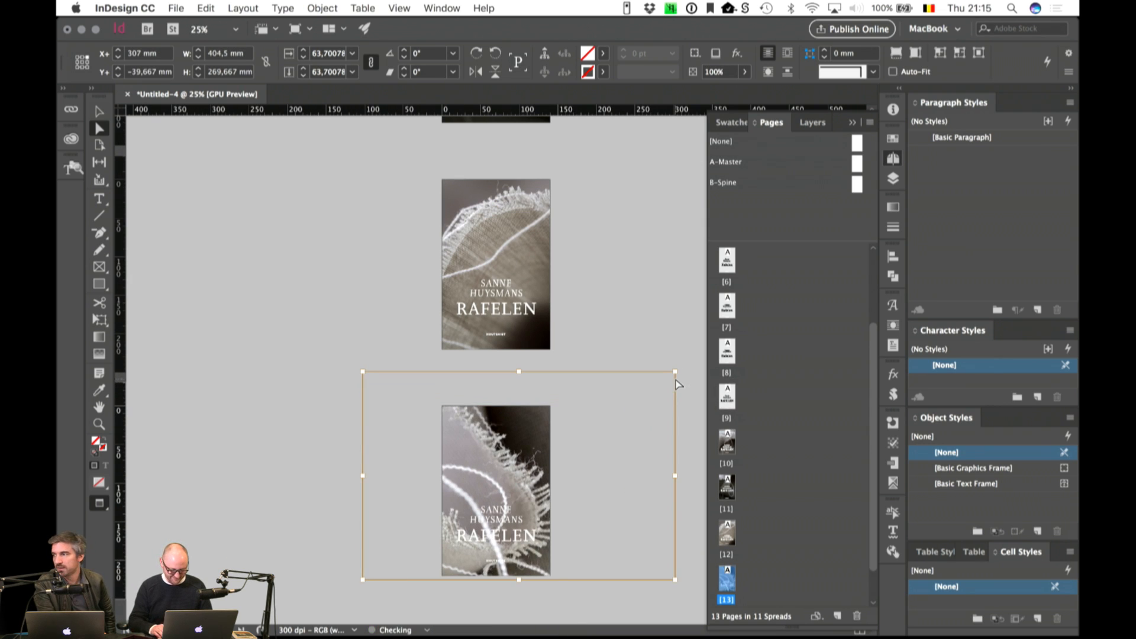
Step: Shift the enlarged photo to the right inside its frame to X+ 402,25 mm so the looping threads cross the cover
key(shift+Left)
key(shift+Left)
key(shift+Left)
key(shift+Right)
key(shift+Right)
key(shift+Right)
key(shift+Right)
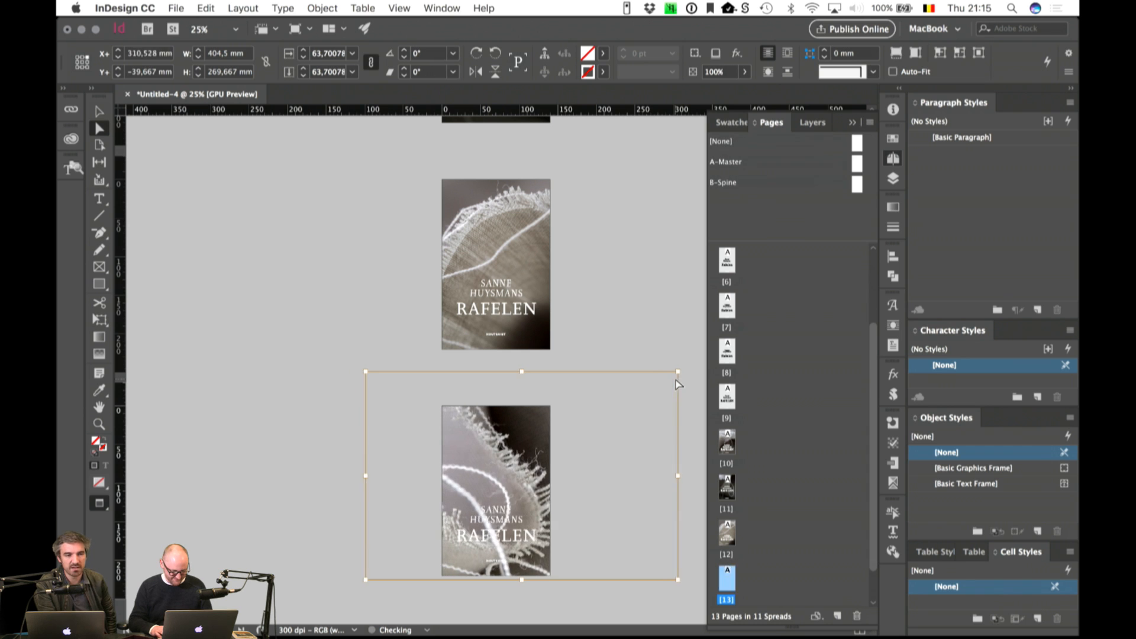
key(shift+Right)
key(shift+Right)
key(shift+Right)
key(shift+Right)
key(shift+Right)
key(shift+Right)
key(shift+Right)
key(shift+Right)
key(shift+Right)
key(shift+Right)
key(shift+Right)
key(shift+Right)
key(shift+Right)
key(shift+Right)
key(shift+Right)
key(shift+Right)
key(shift+Right)
key(shift+Right)
key(shift+Right)
key(shift+Right)
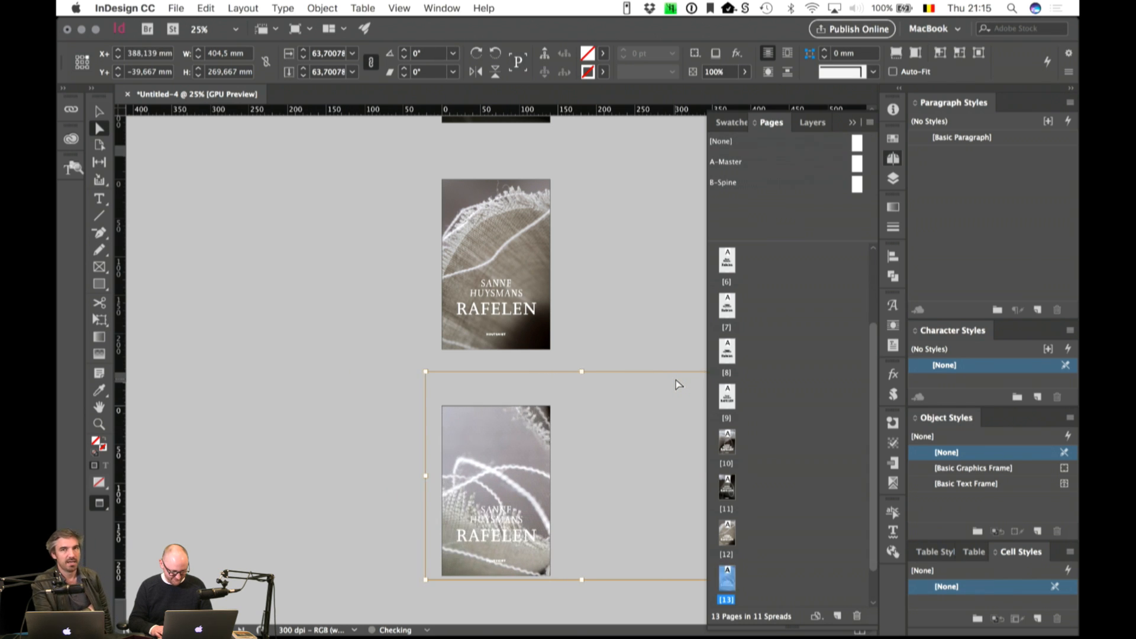
key(shift+Right)
key(shift+Right)
key(shift+Right)
key(shift+Right)
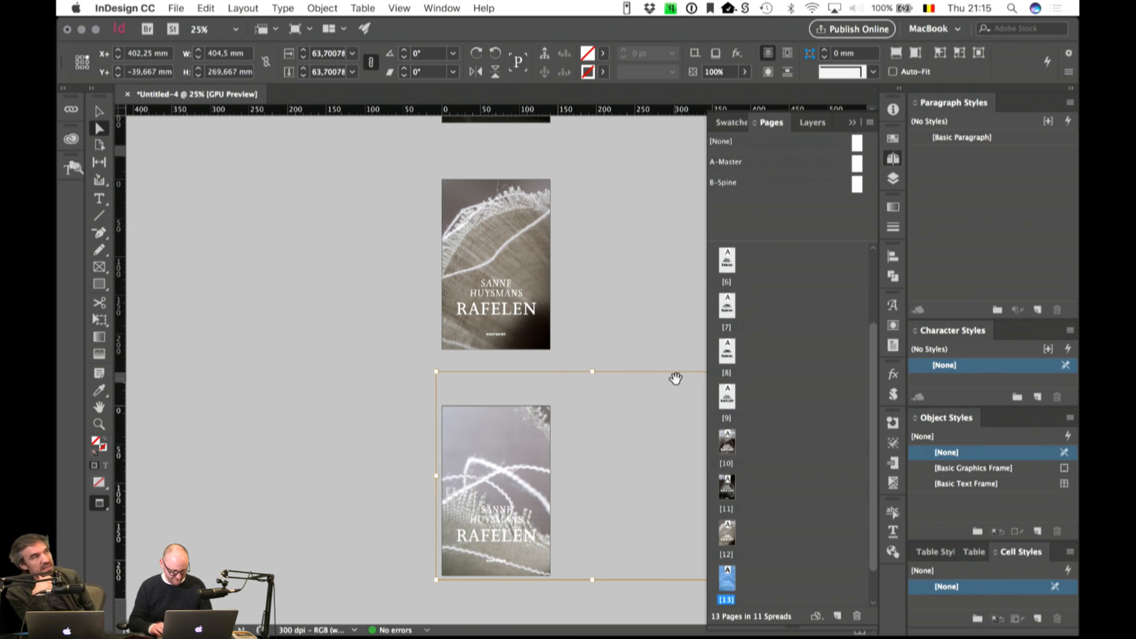
click(304, 491)
Step: Duplicate the page 12 cover to start another front cover variant on page 14
click(782, 551)
scroll(784, 552, down, 1)
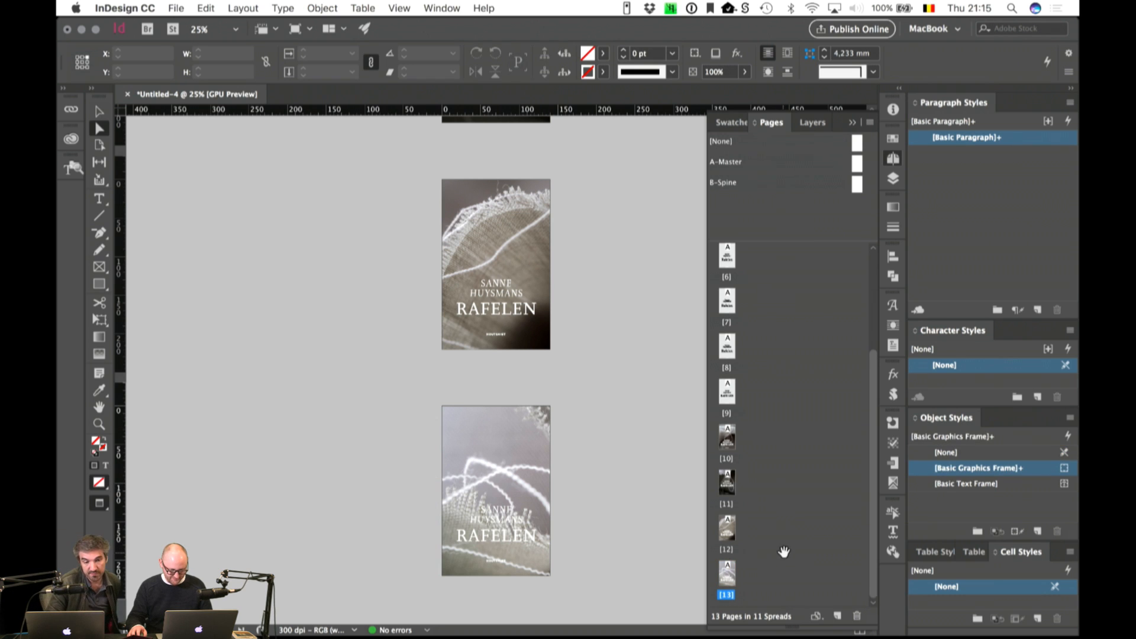
drag(728, 529, 836, 616)
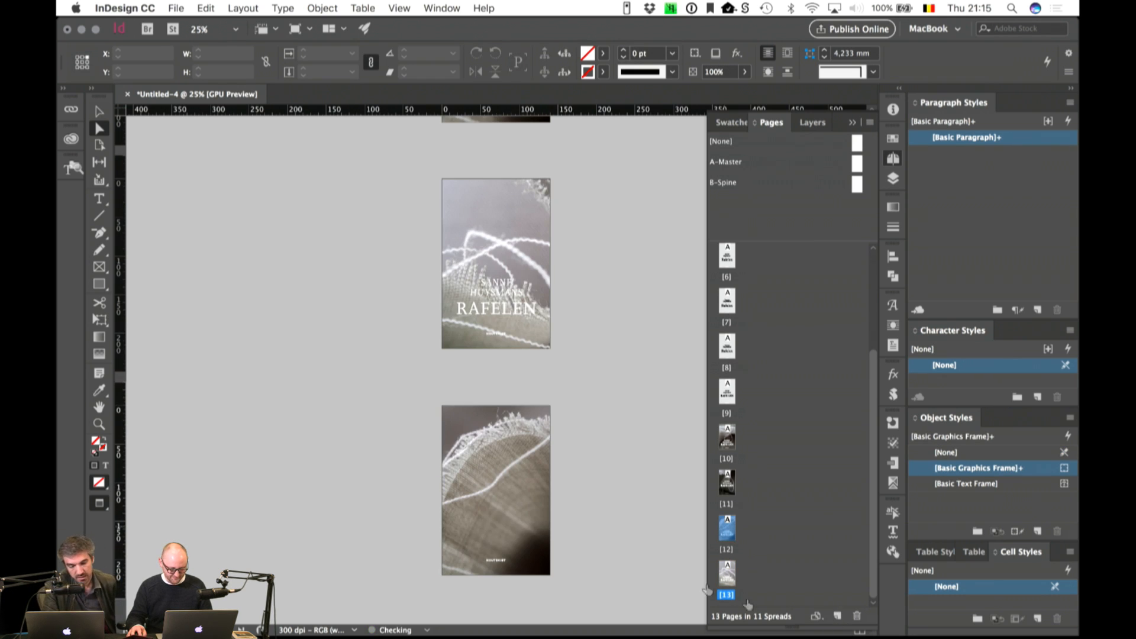
click(503, 456)
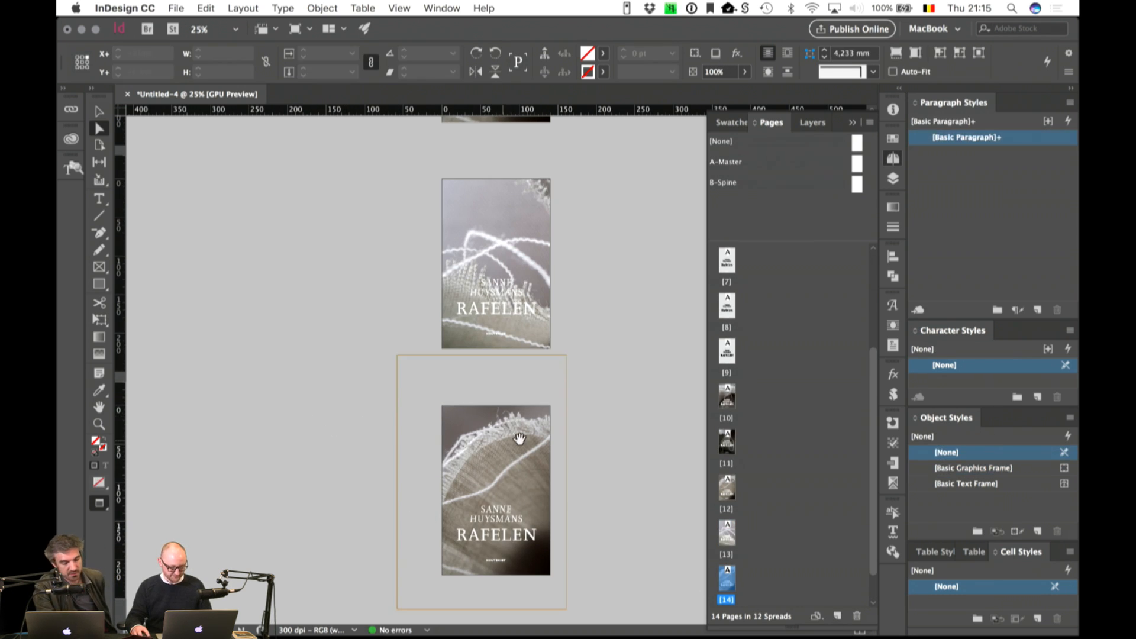
Step: Replace the background photo on the page 14 cover with Rafelen-2205.jpg
key(v)
click(533, 439)
key(super+equal)
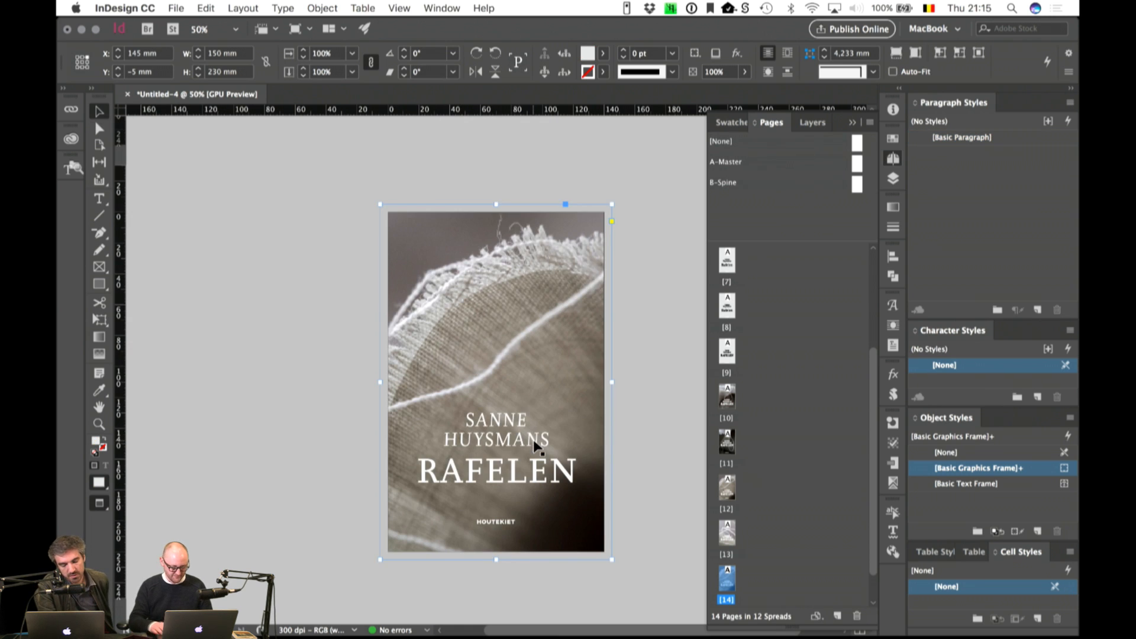
key(super+d)
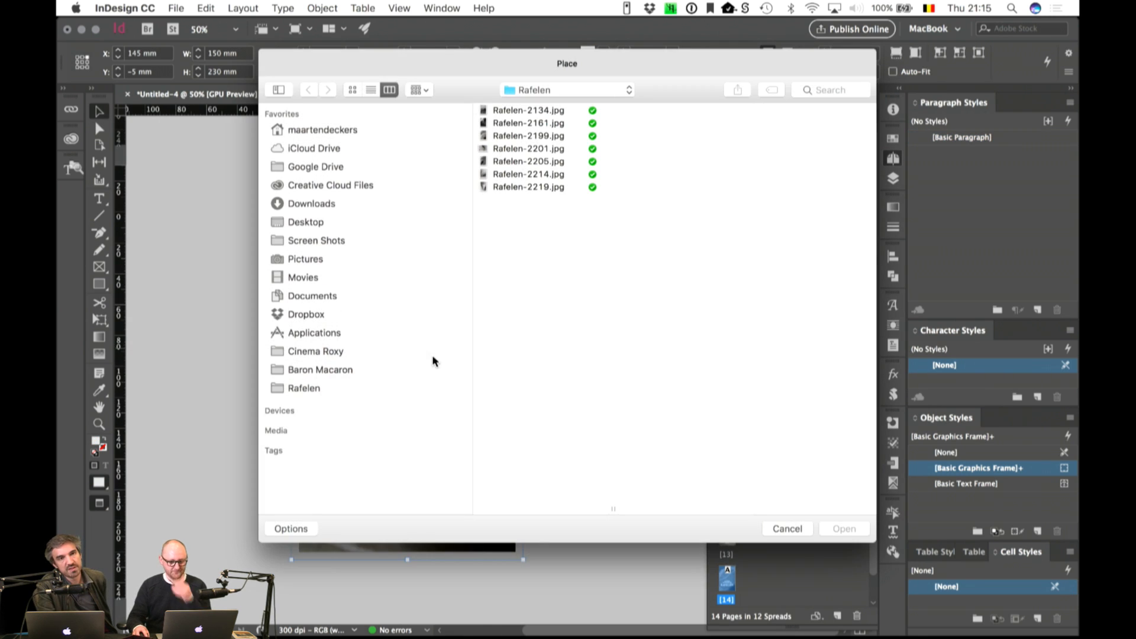
click(518, 161)
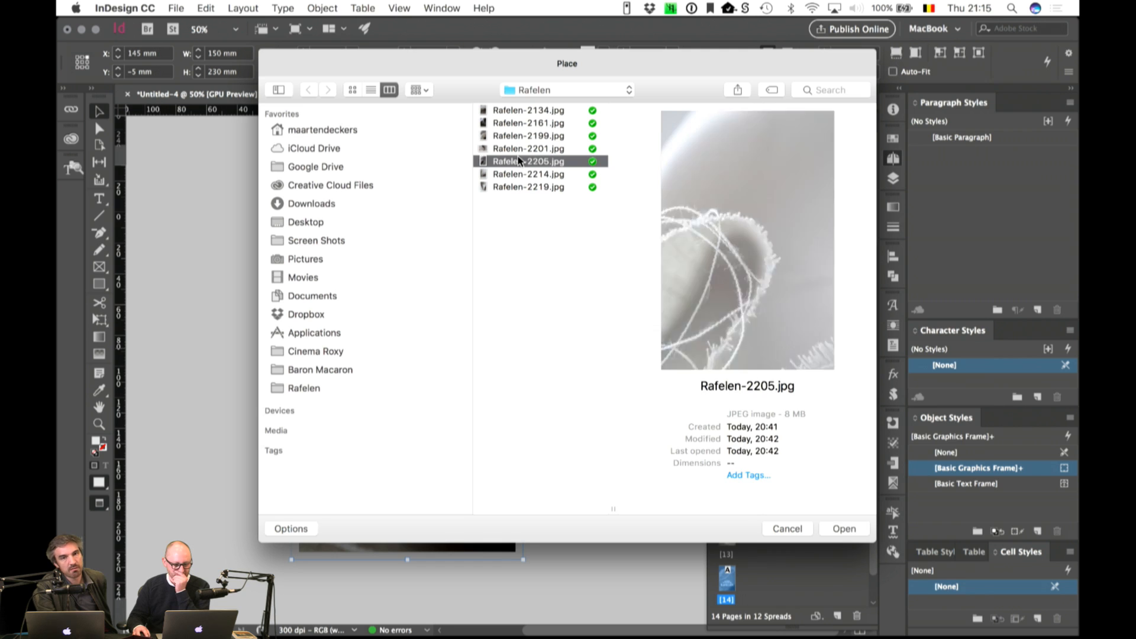
key(Down)
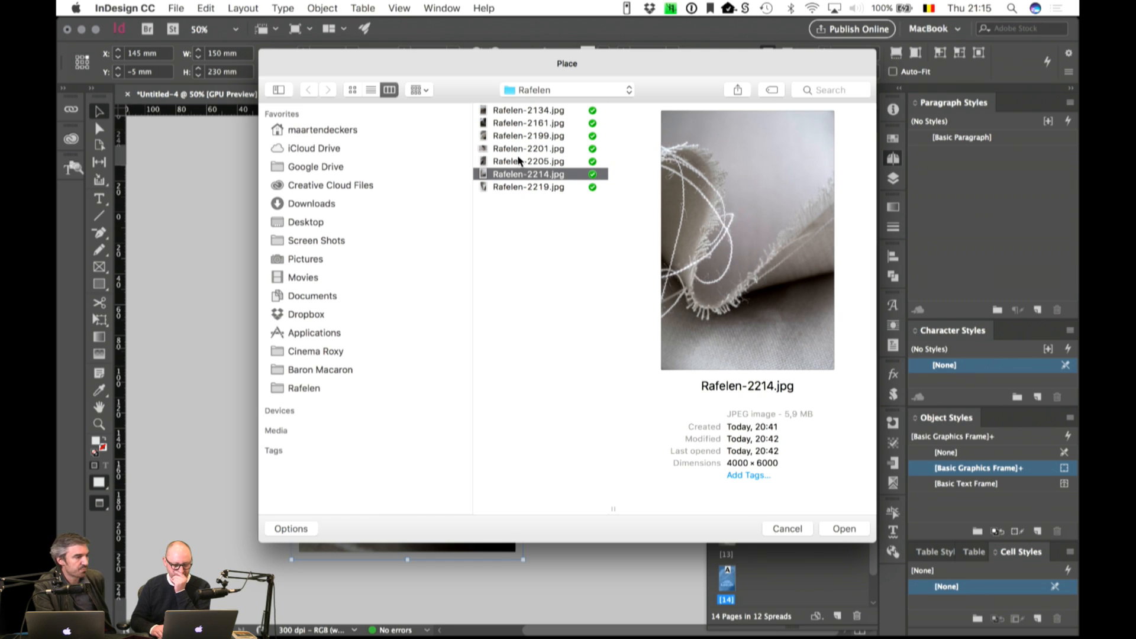
key(Down)
click(519, 161)
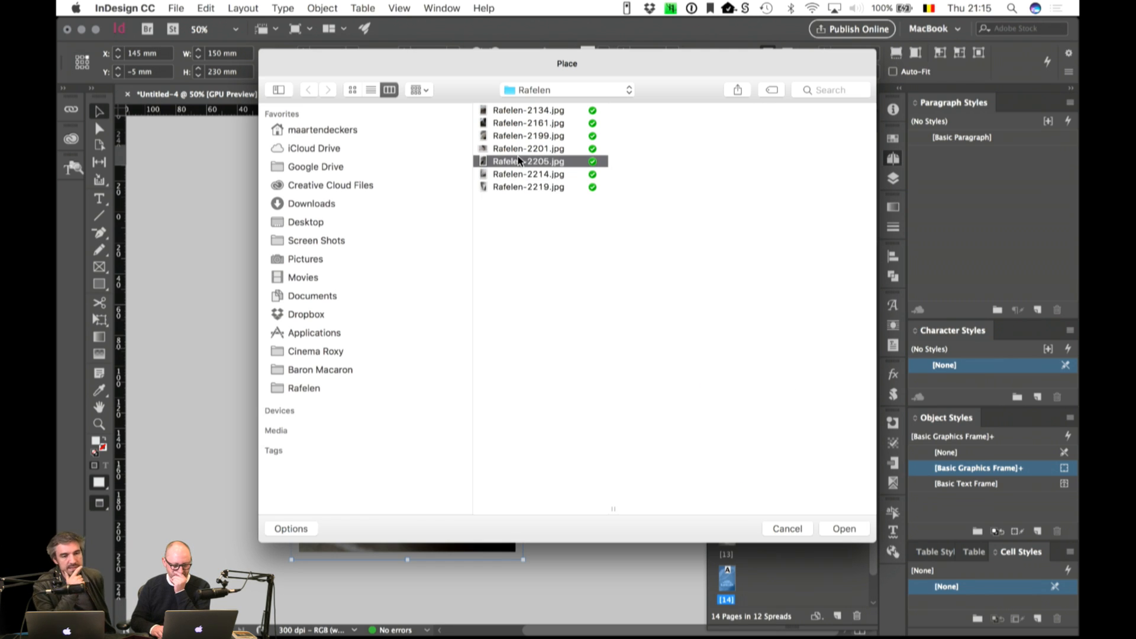
click(846, 535)
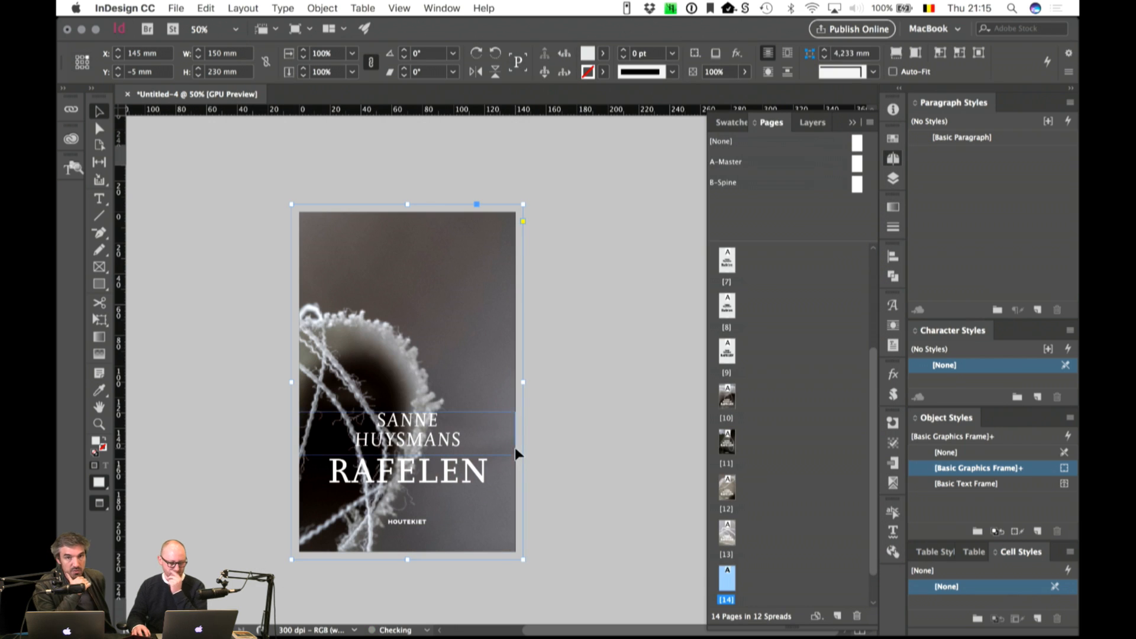
Step: Enlarge the thread photo inside its frame proportionally to 304,111 × 456,167 mm
click(415, 368)
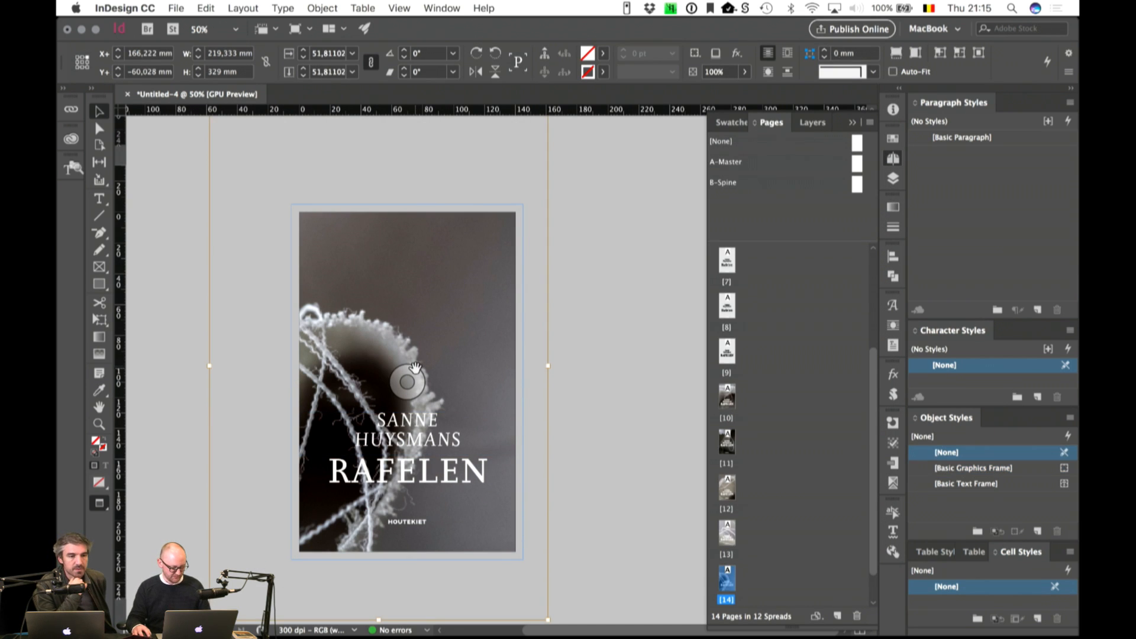
key(super+minus)
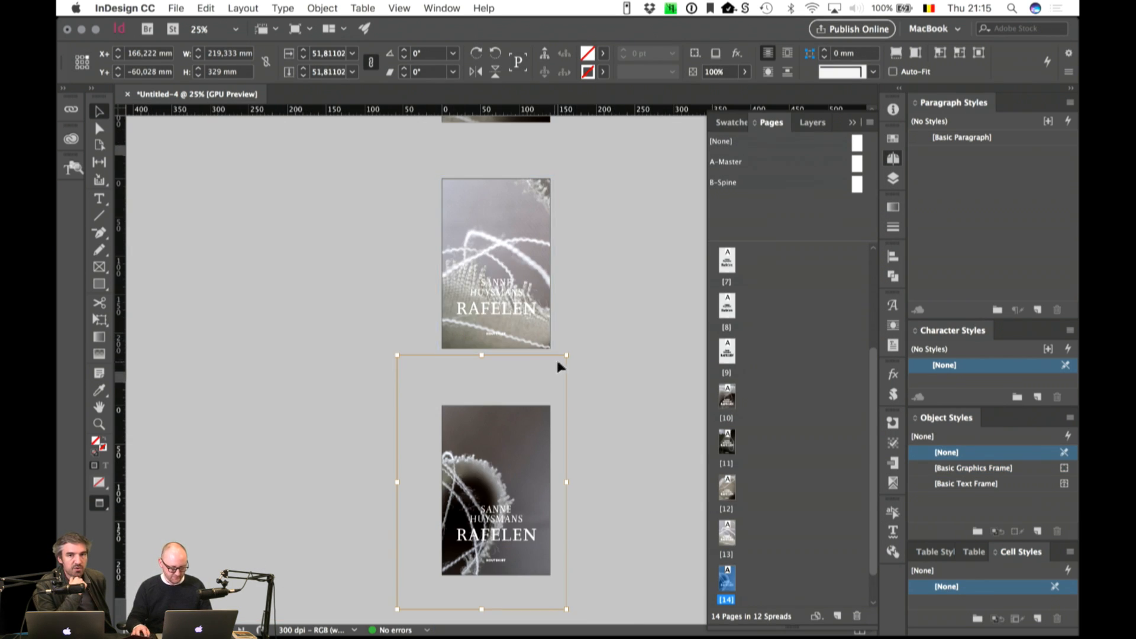
drag(567, 357, 607, 320)
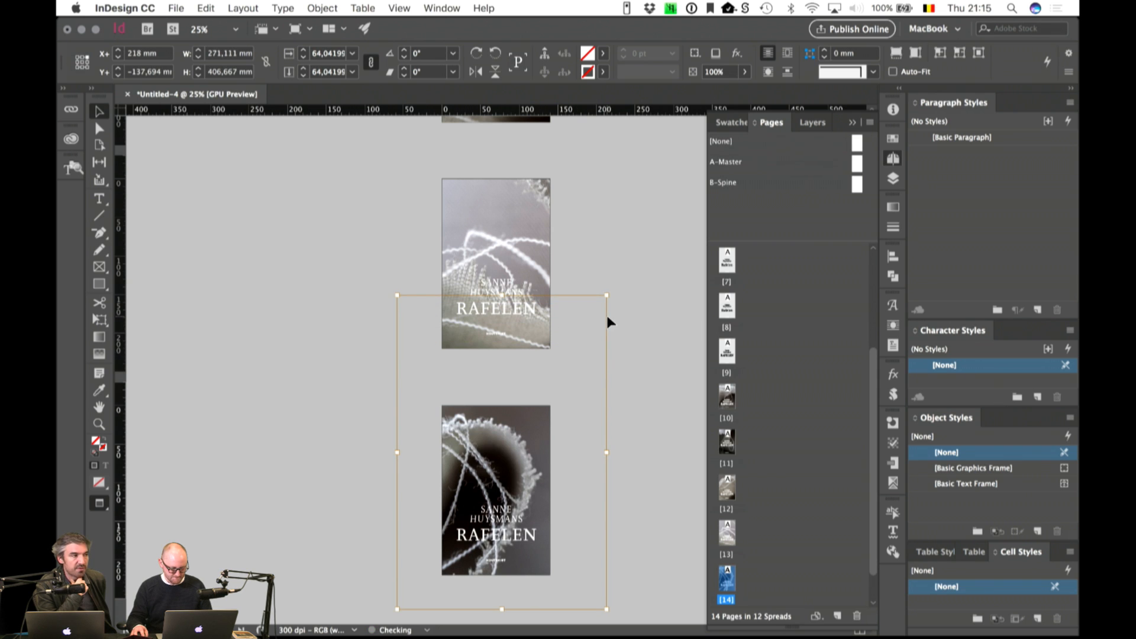
key(super+equal)
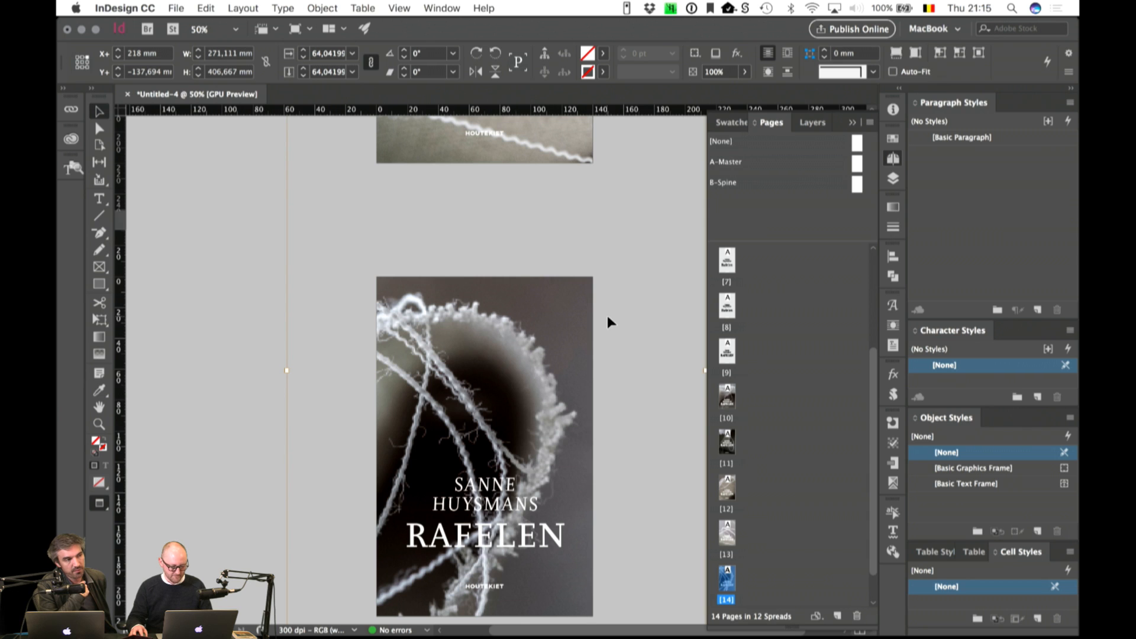
key(super+minus)
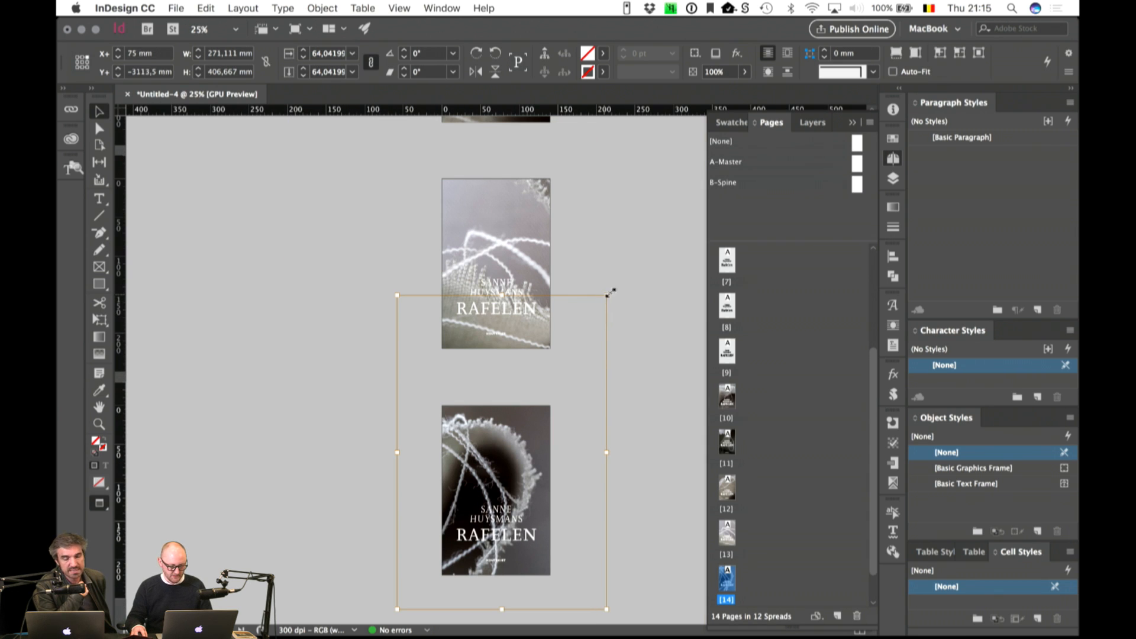
drag(611, 292, 630, 272)
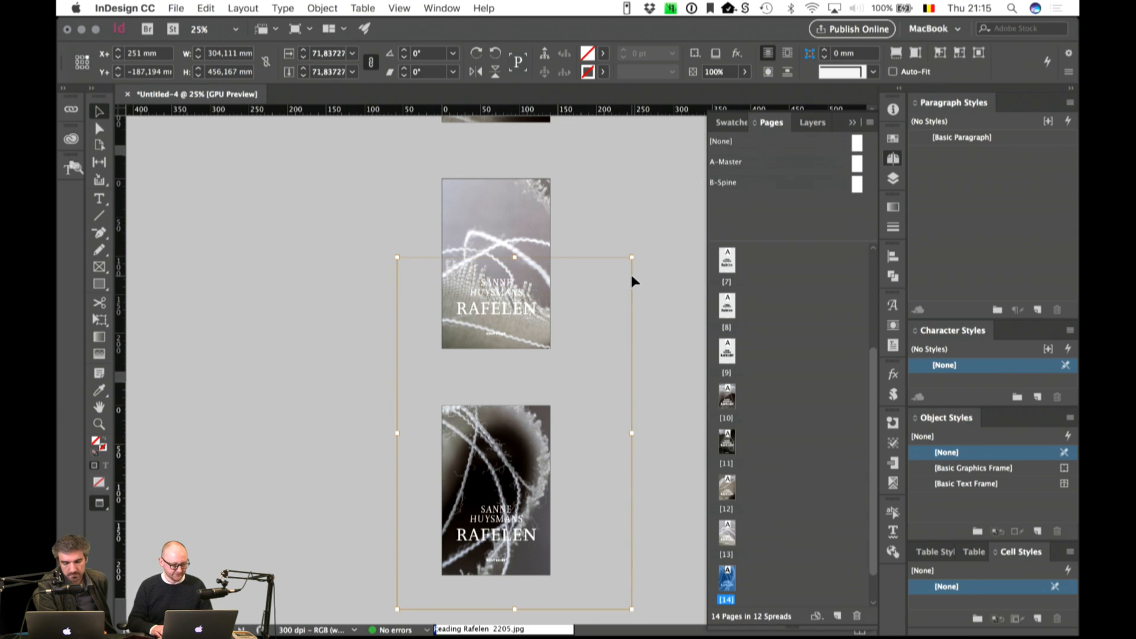
Step: Shift the enlarged photo down inside its frame to Y+ -113,111 mm
key(shift+Down)
key(shift+Down)
key(shift+Down)
key(shift+Down)
key(shift+Down)
key(shift+Down)
key(shift+Down)
key(shift+Down)
key(shift+Down)
key(shift+Down)
key(shift+Down)
key(shift+Down)
key(shift+Down)
key(shift+Down)
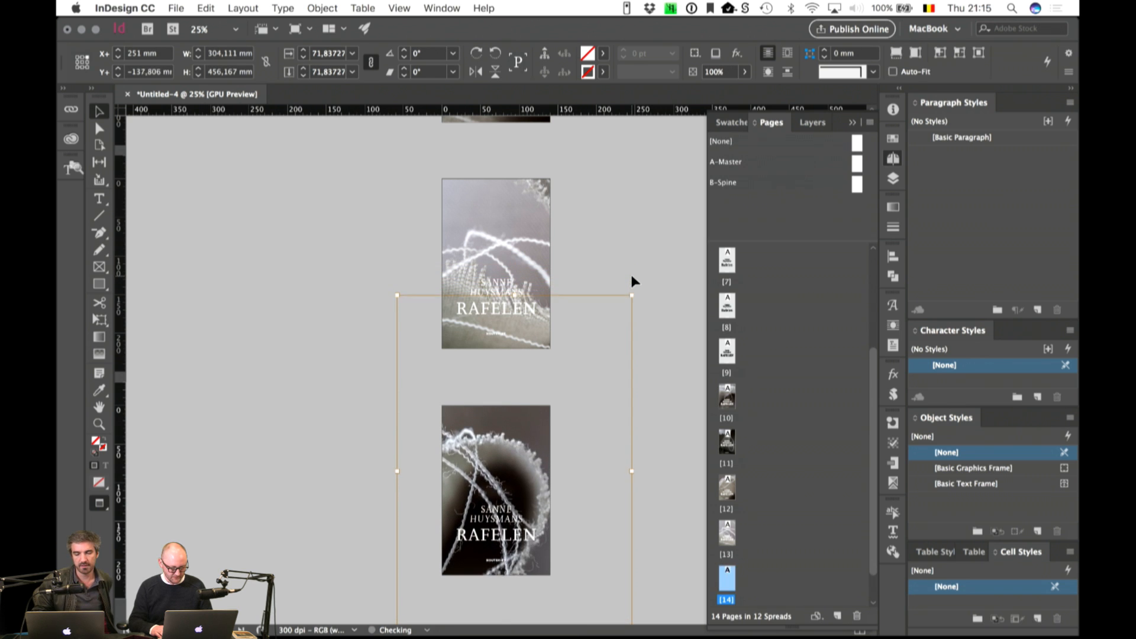
key(shift+Down)
key(shift+Down)
key(shift+Down)
key(shift+Down)
key(shift+Down)
key(shift+Down)
key(shift+Down)
Step: Shift the photo right to X+ 289,806 mm and further down to Y+ -102,528 mm inside its frame
key(shift+Right)
key(shift+Right)
key(shift+Right)
key(shift+Right)
key(shift+Right)
key(shift+Right)
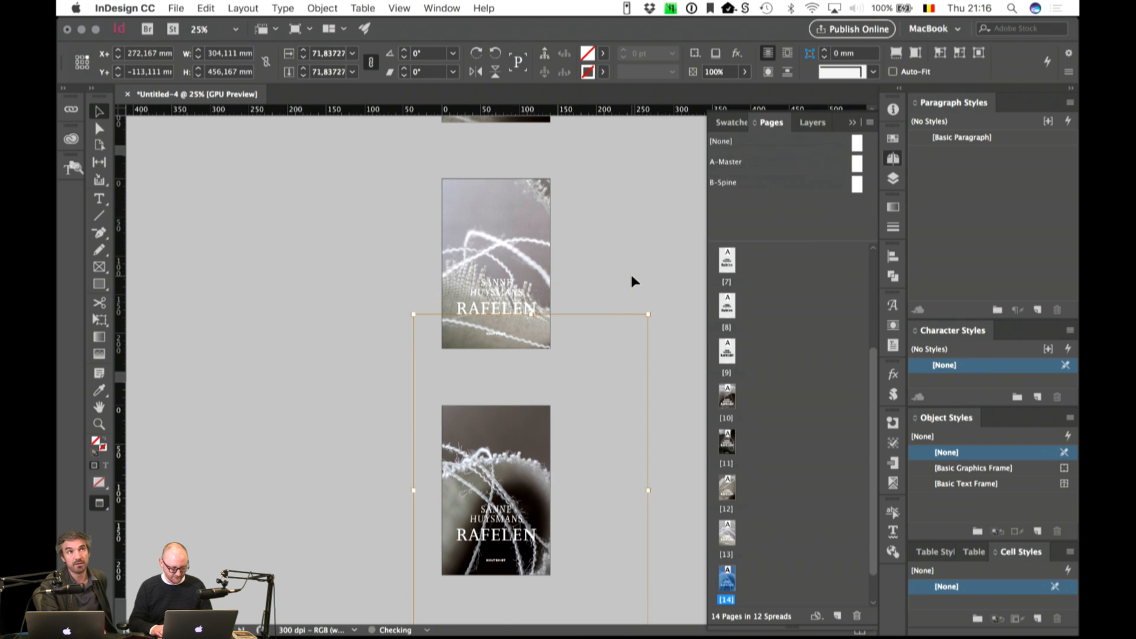
key(shift+Right)
key(shift+Right)
key(shift+Right)
key(shift+Right)
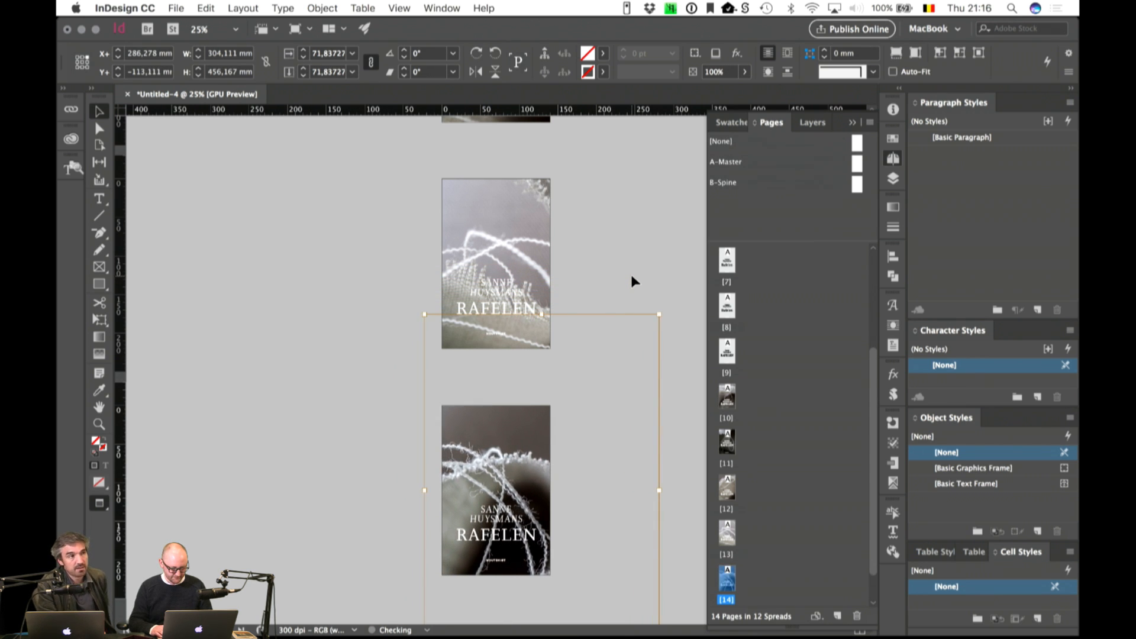
key(shift+Right)
key(shift+Down)
key(shift+Down)
key(shift+Down)
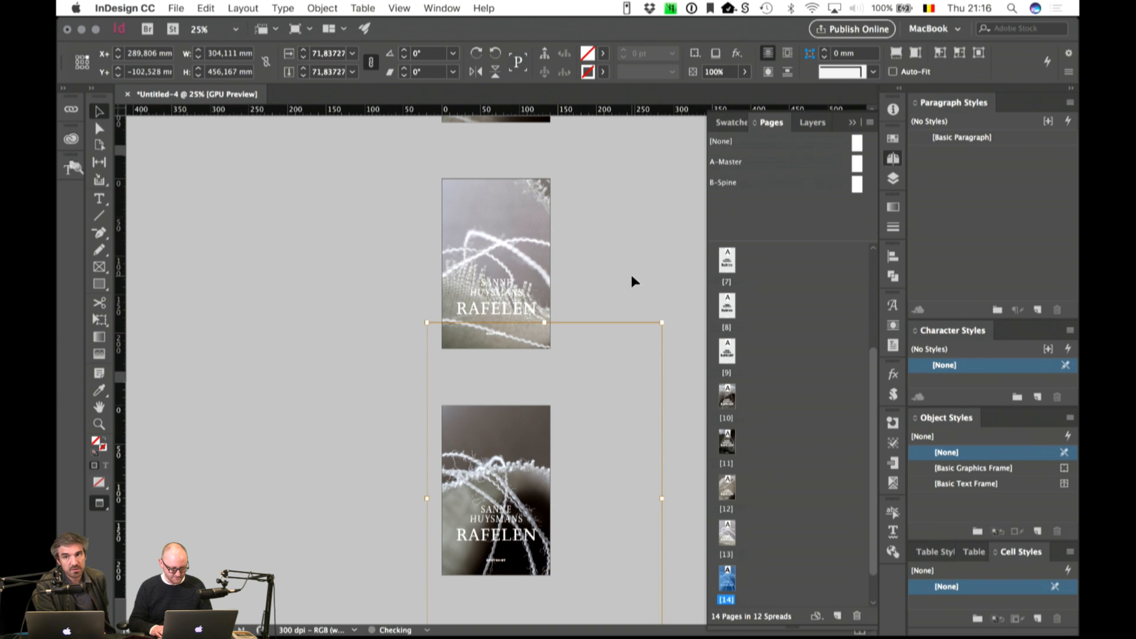
Step: Review the cover at 75% and raise the photo inside its frame to Y+ -109,583 mm
key(super+equal)
key(super+equal)
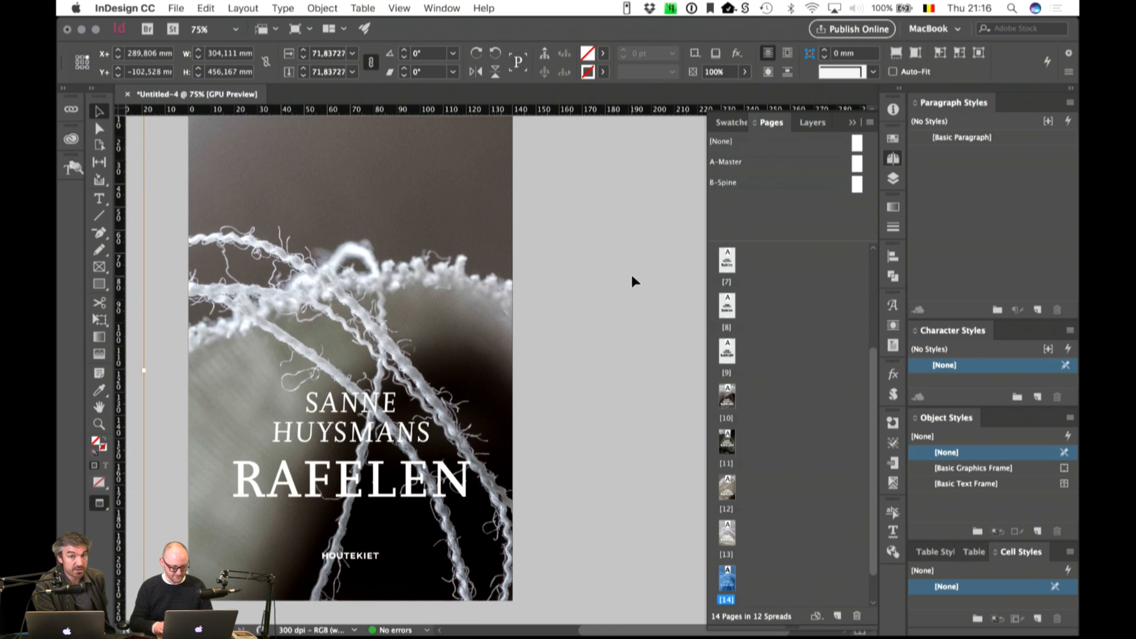
click(628, 306)
drag(563, 258, 647, 307)
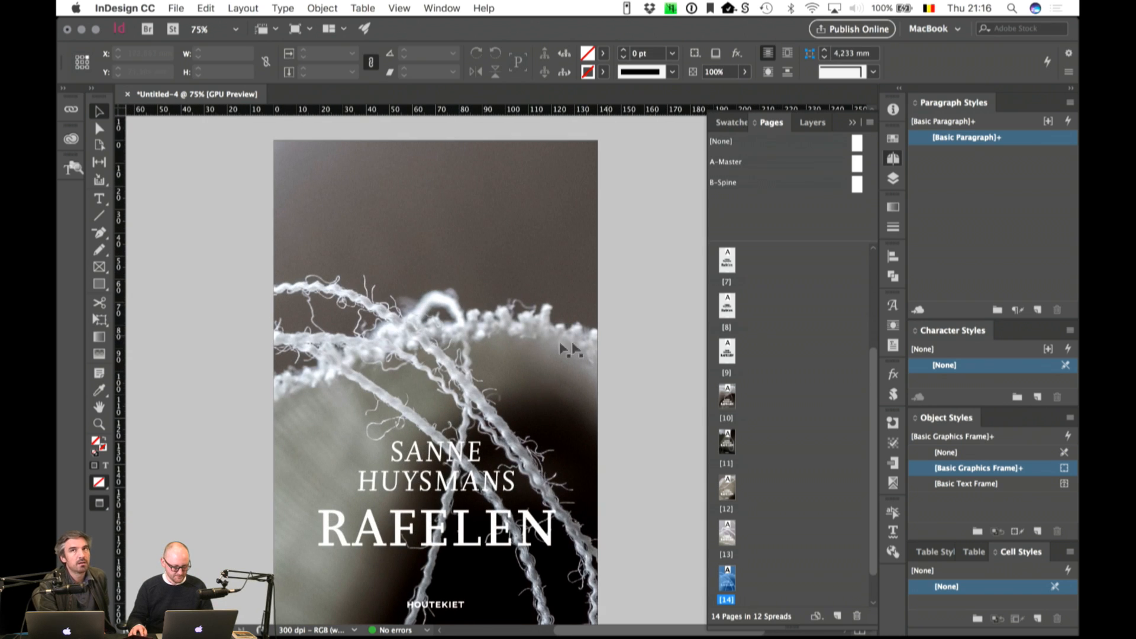
click(435, 361)
key(shift+Up)
key(shift+Up)
key(shift+Up)
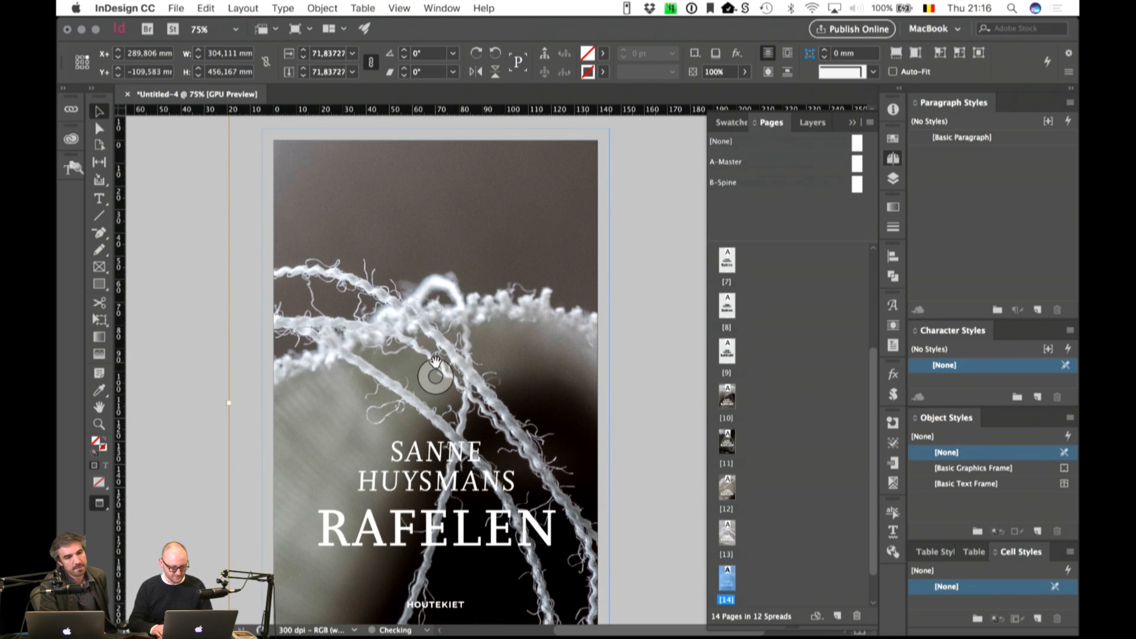
key(shift+Down)
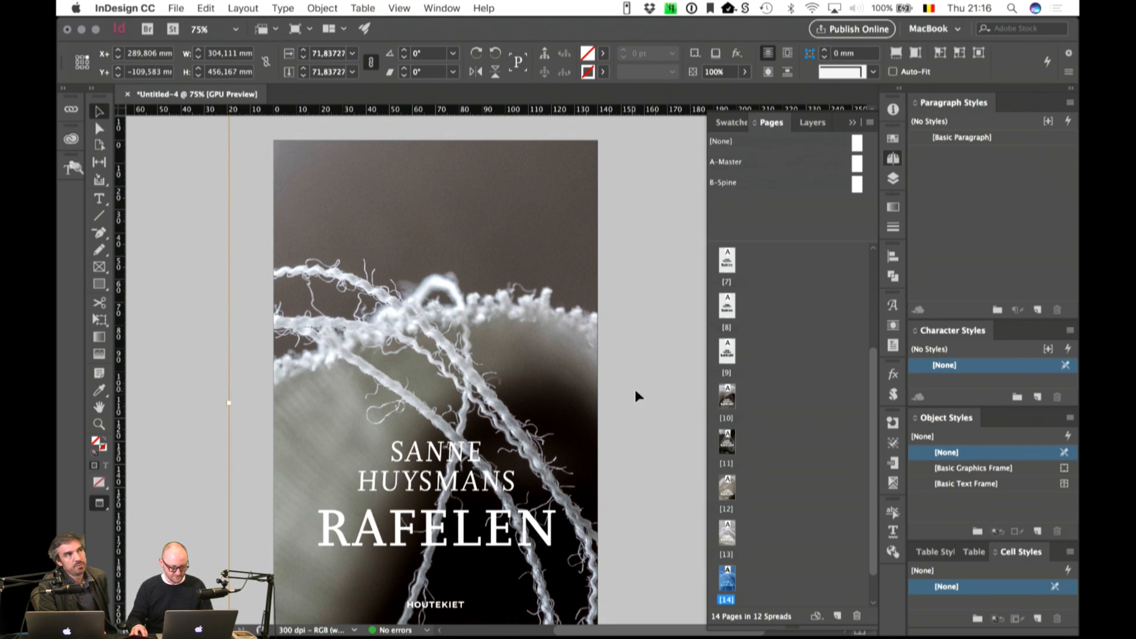
click(635, 392)
Step: Fine-tune the photo's horizontal position inside its frame to X+ 298,272 mm
drag(636, 412, 668, 339)
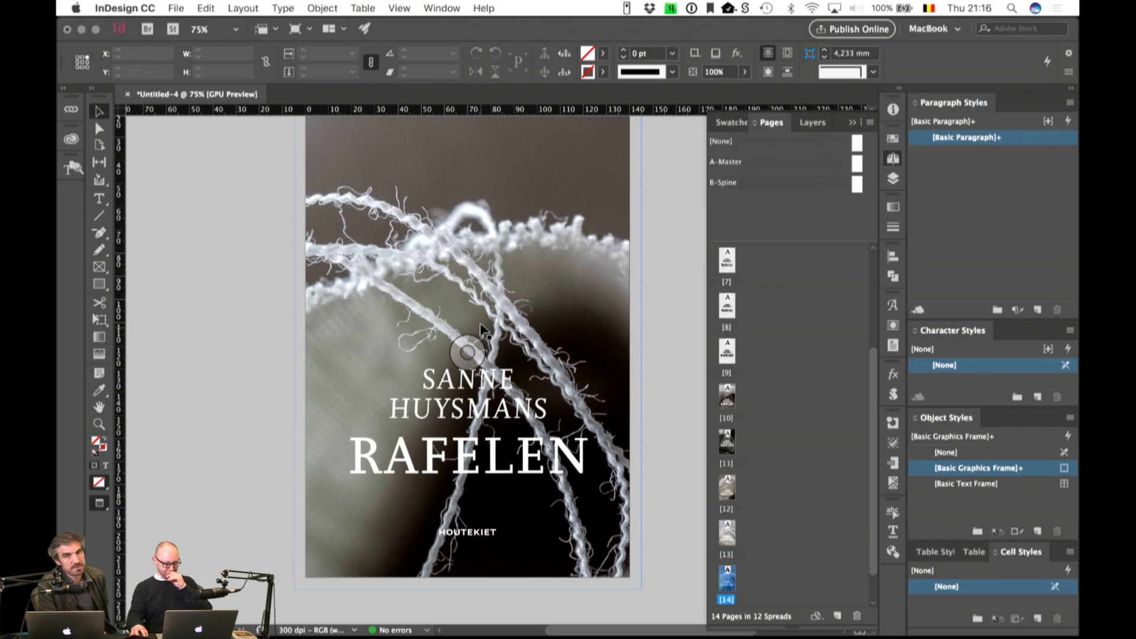
click(473, 337)
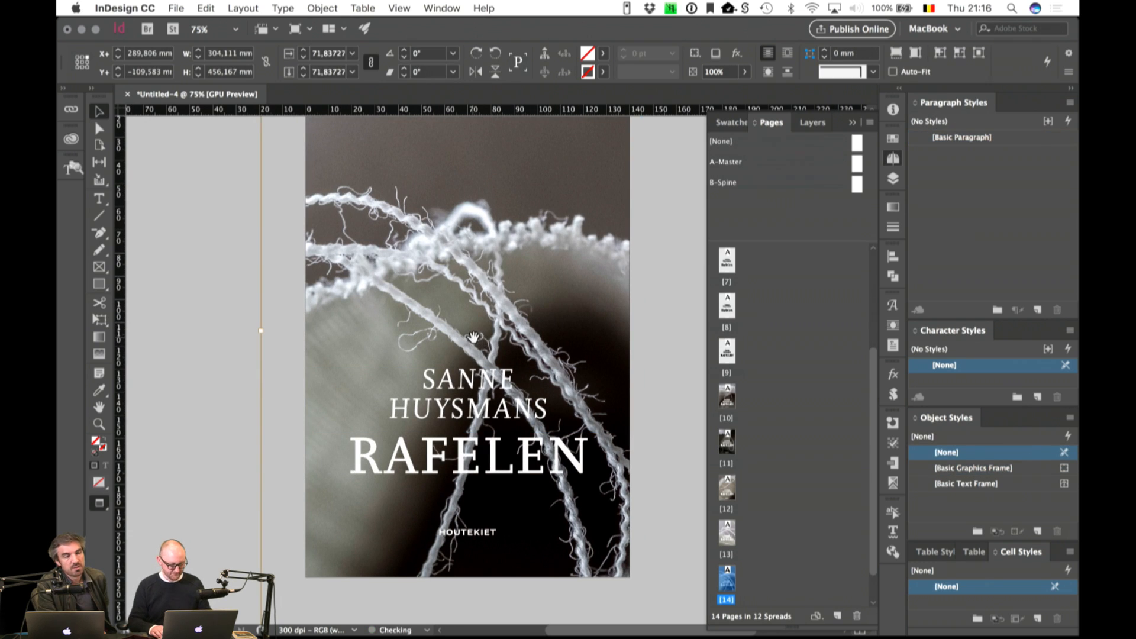
key(shift+Right)
key(shift+Right)
key(shift+Right)
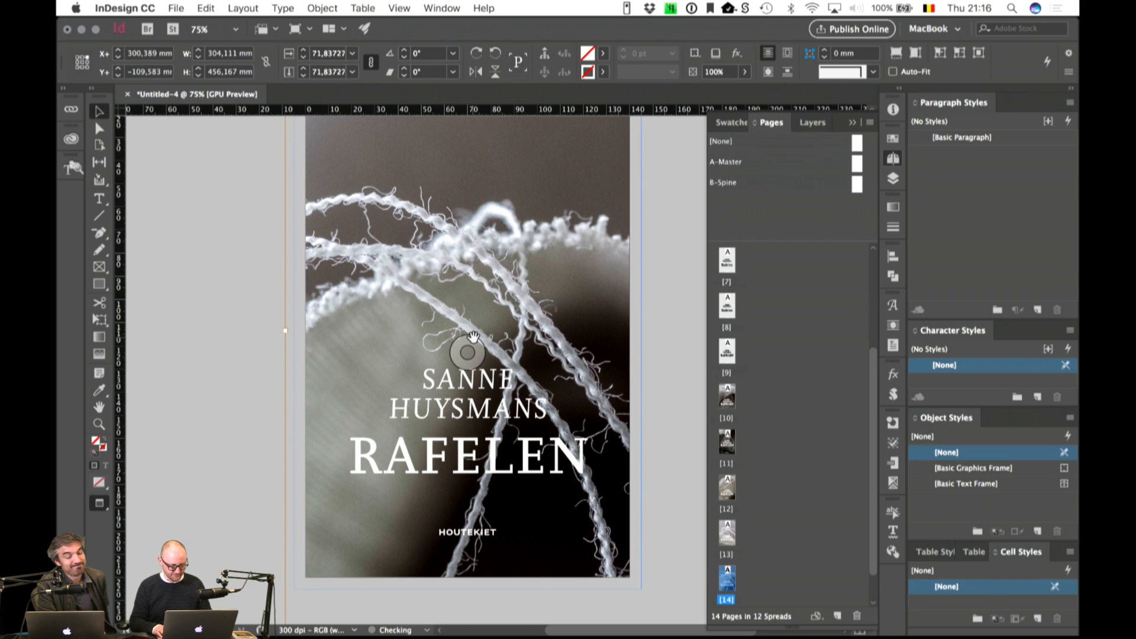
key(shift+Left)
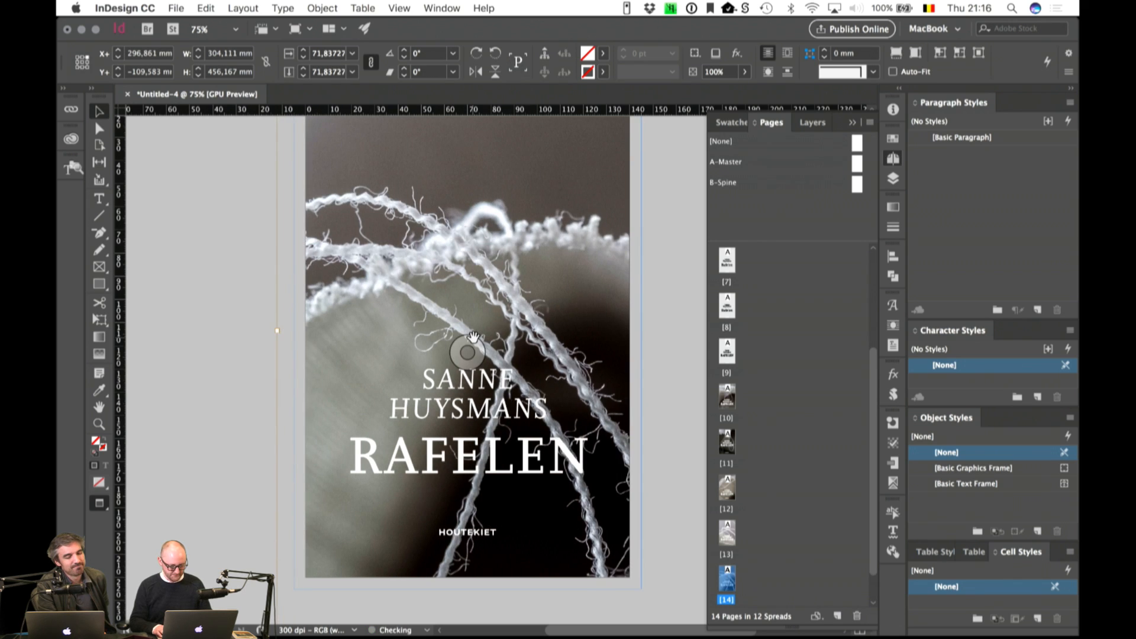
key(Left)
key(Left)
key(Left)
key(Left)
key(Left)
key(Left)
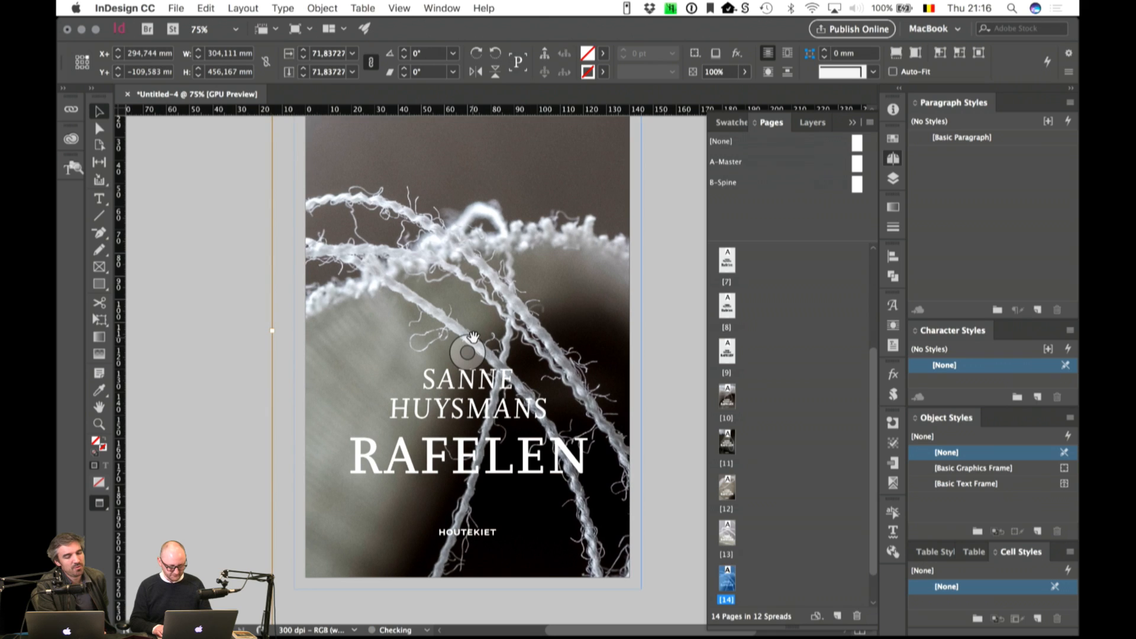
key(shift+Right)
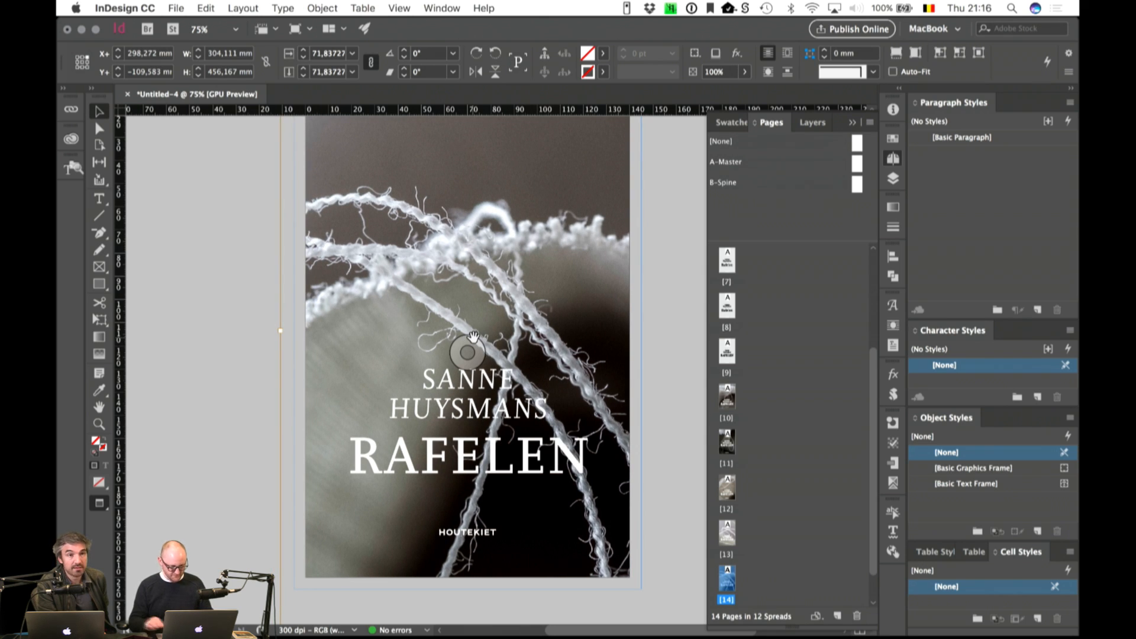
click(237, 371)
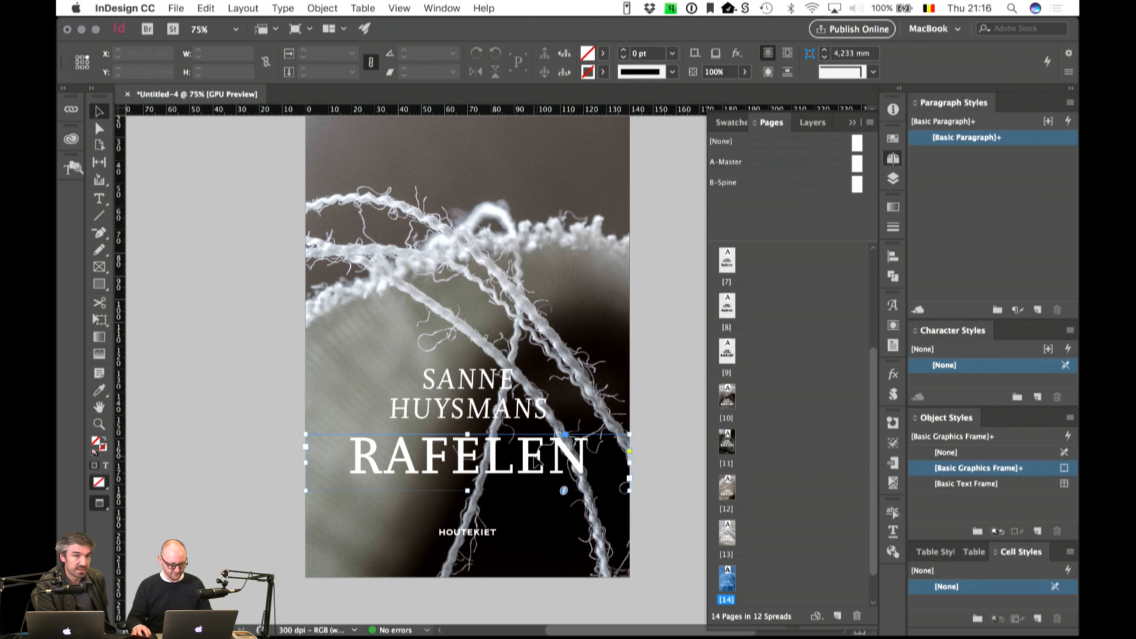
Step: Move the author's name and RAFELEN title frames down together to Y 139,88 mm, closer to the publisher logo
click(537, 461)
key(shift+Down)
key(shift+Down)
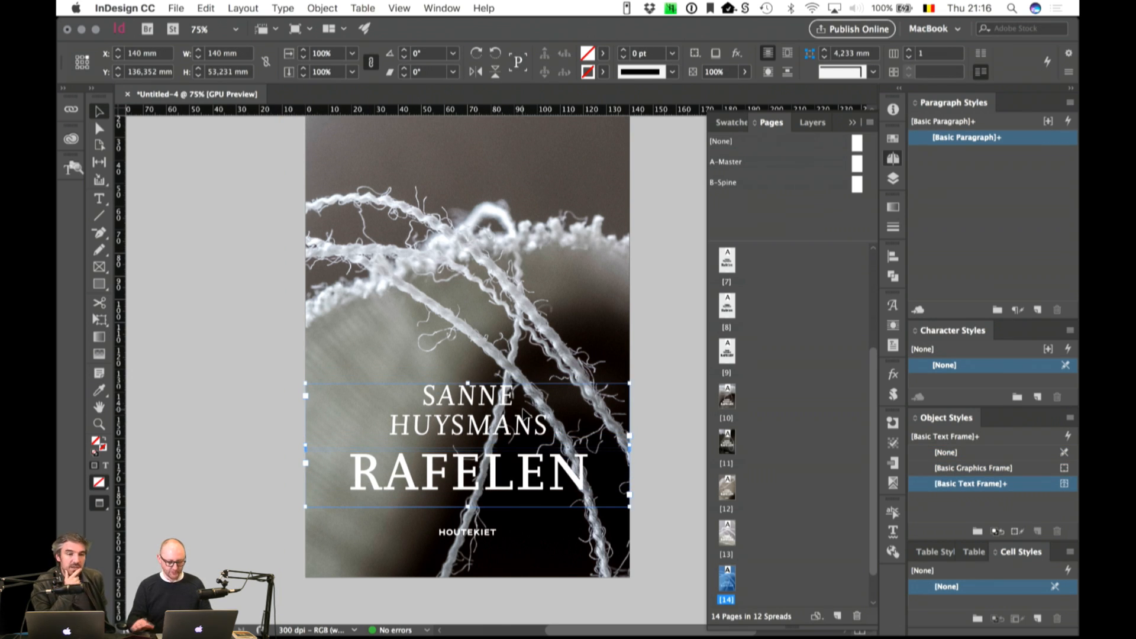
click(278, 333)
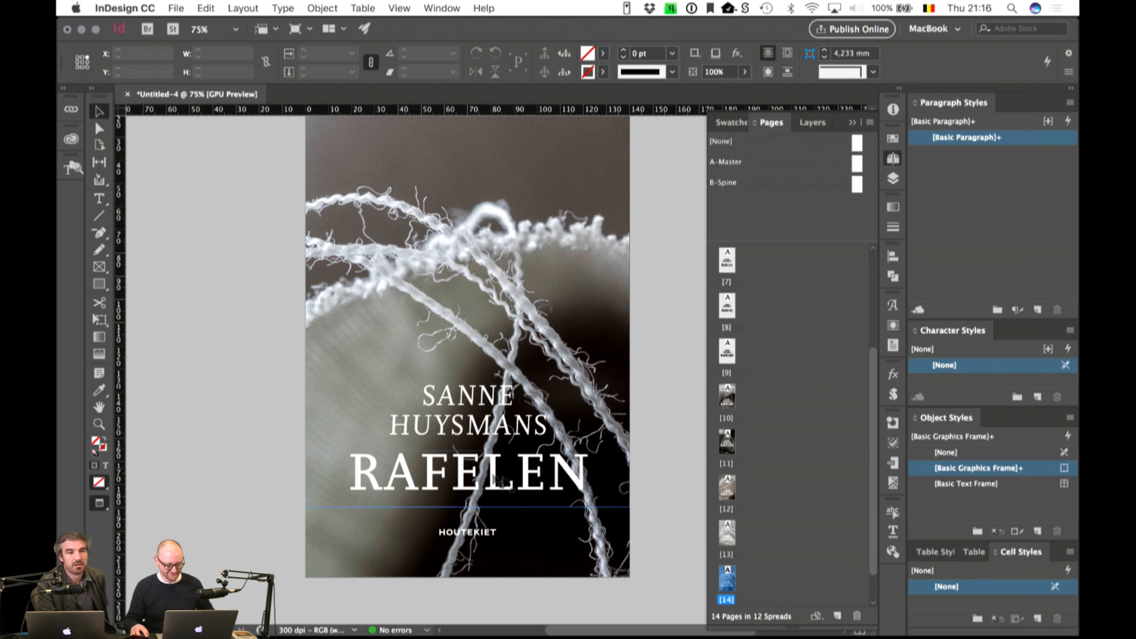
click(526, 491)
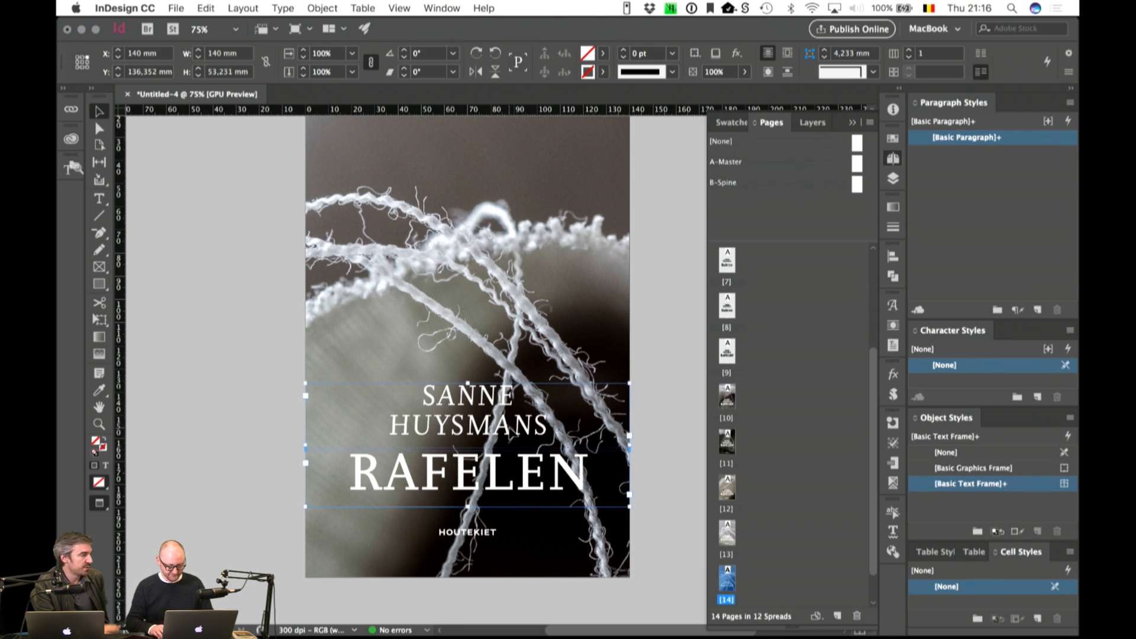
key(shift+Down)
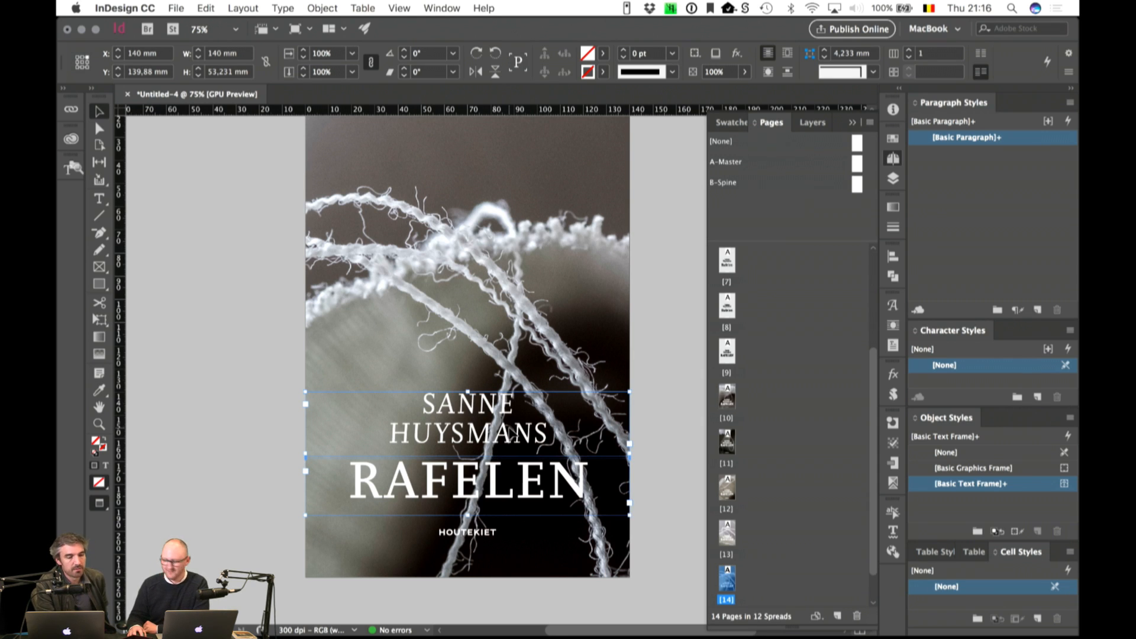
click(226, 453)
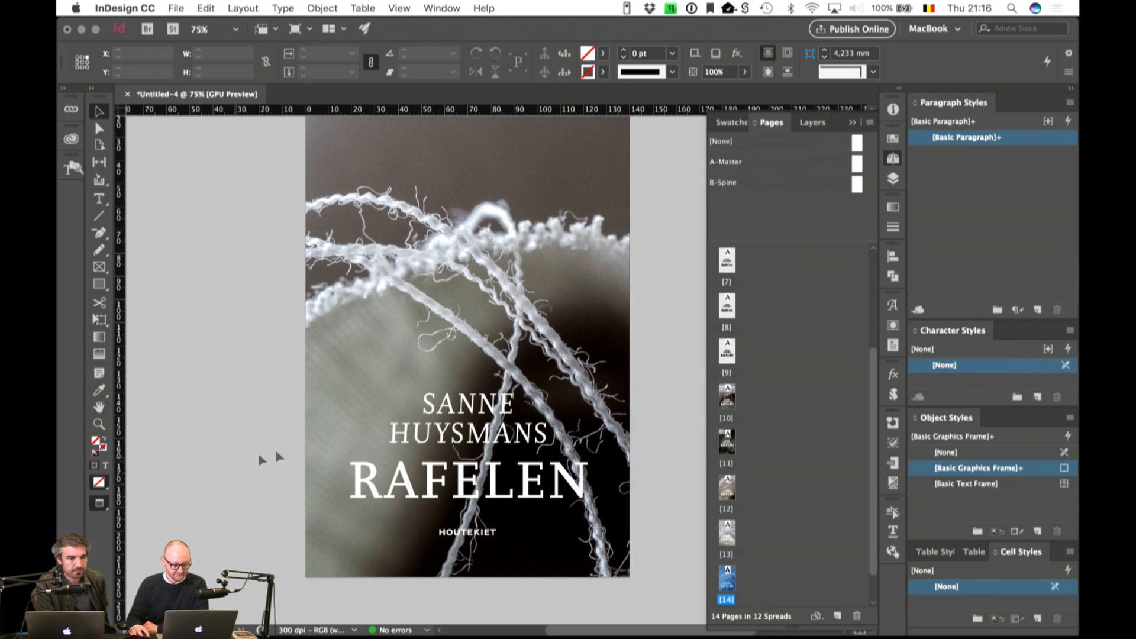
Step: Move the author's name and RAFELEN title frames up together to Y 132,824 mm
click(503, 496)
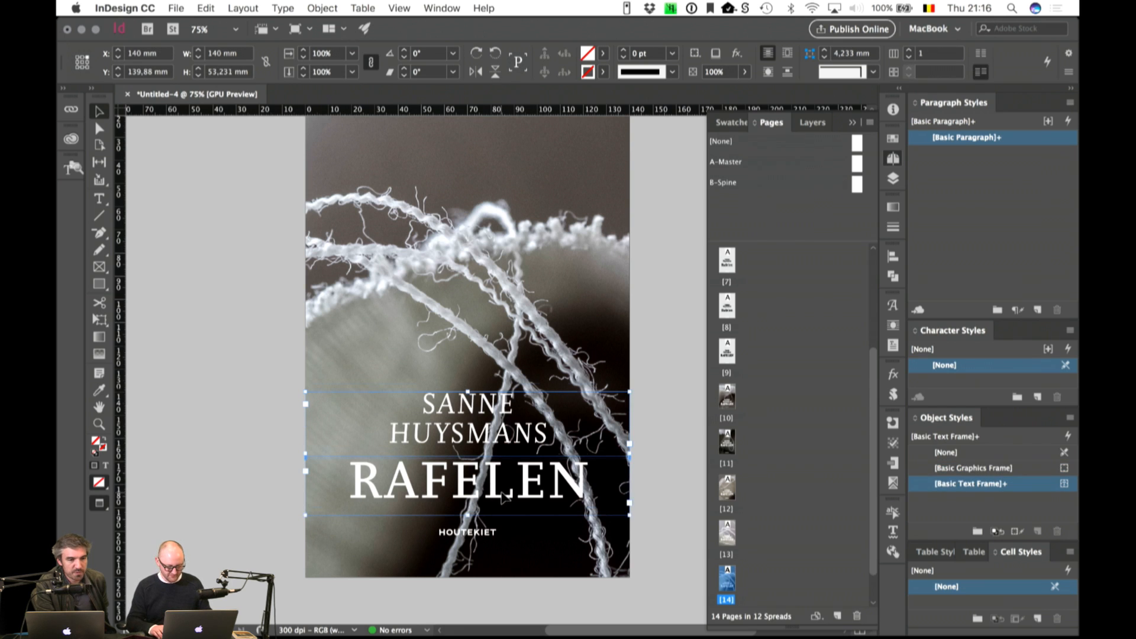
key(shift+Up)
key(shift+Up)
click(195, 332)
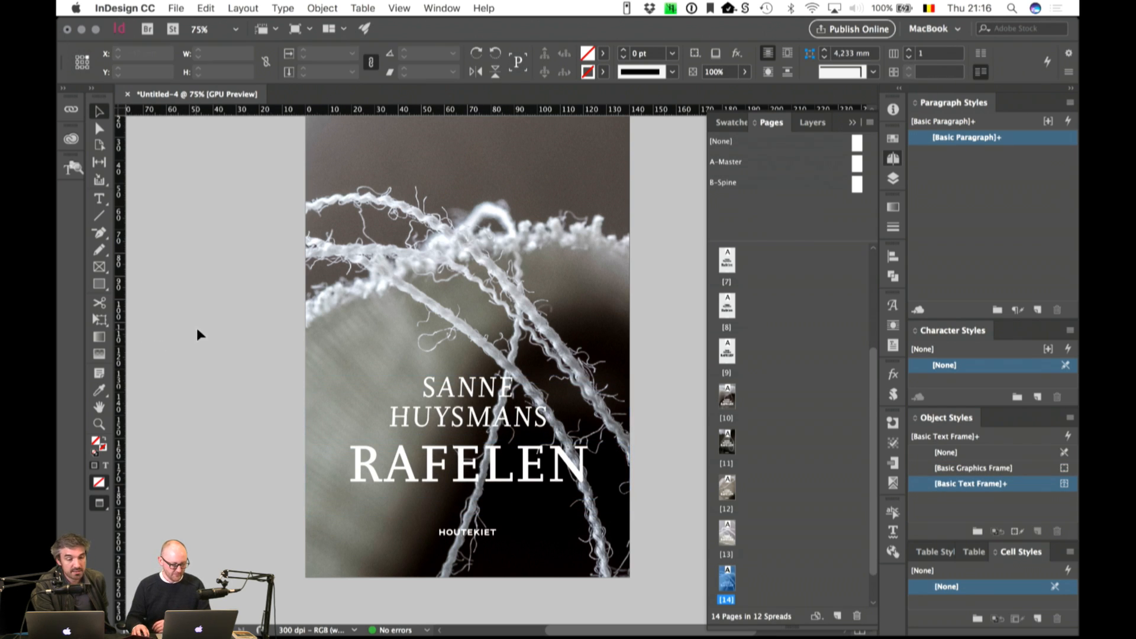
Step: Raise the photo inside its frame to Y+ -115,581 mm, keeping its horizontal position
click(472, 352)
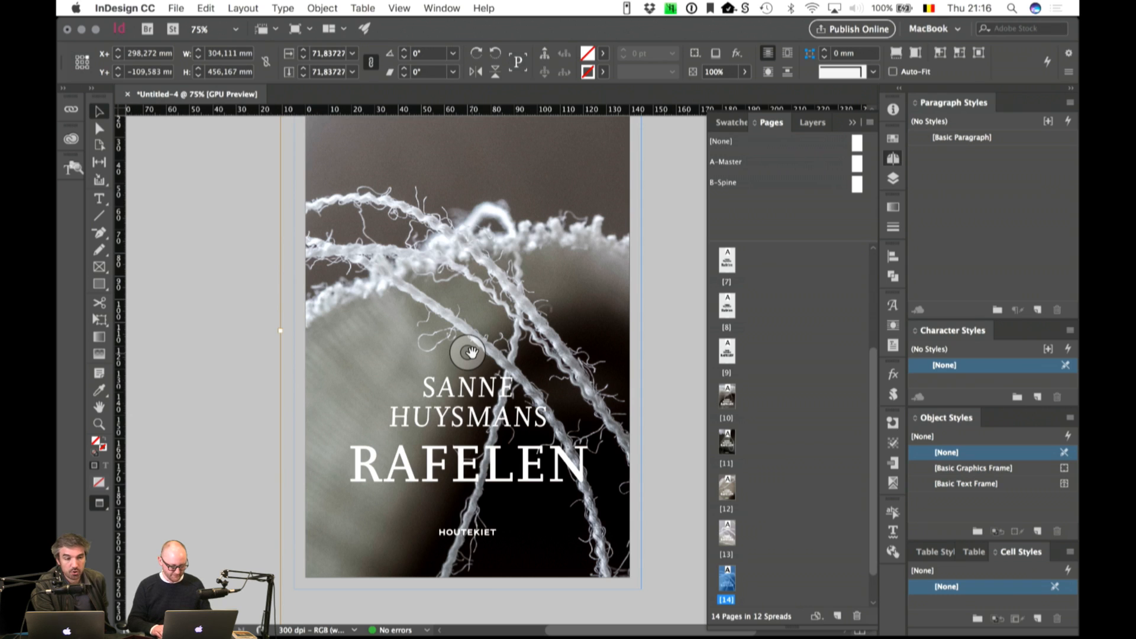
key(shift+Up)
key(shift+Up)
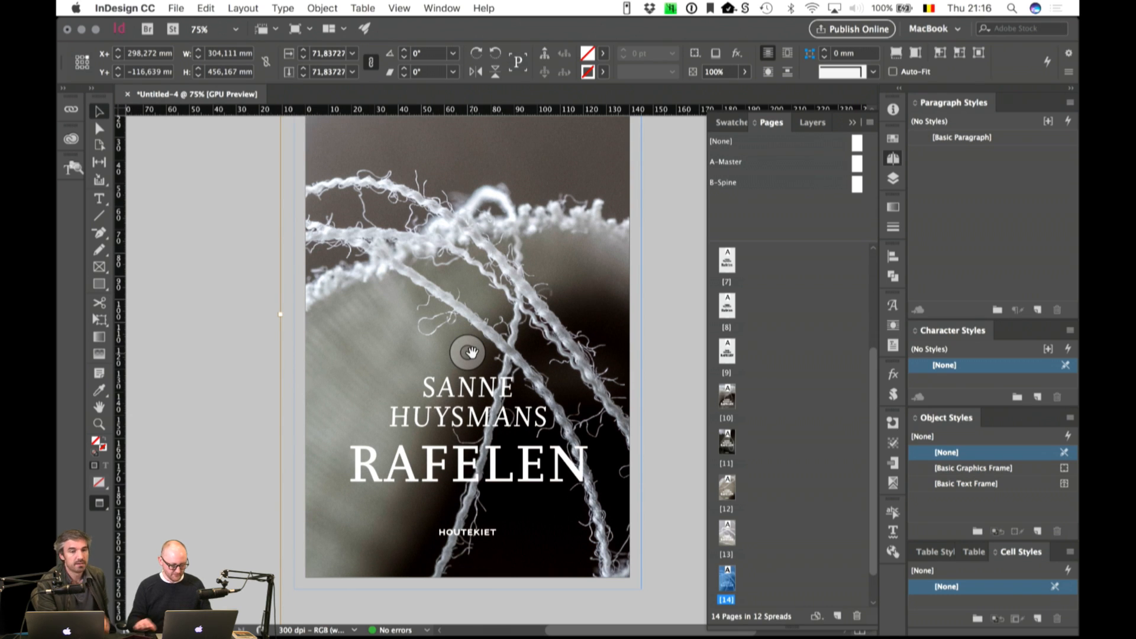
scroll(471, 352, up, 3)
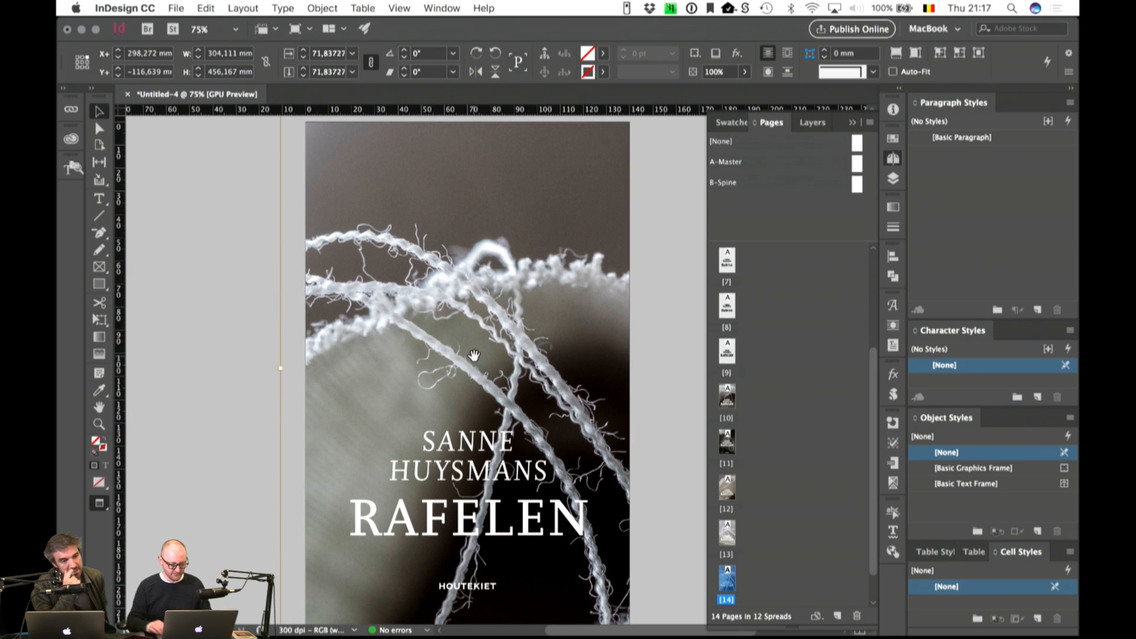
key(Down)
key(Down)
key(Down)
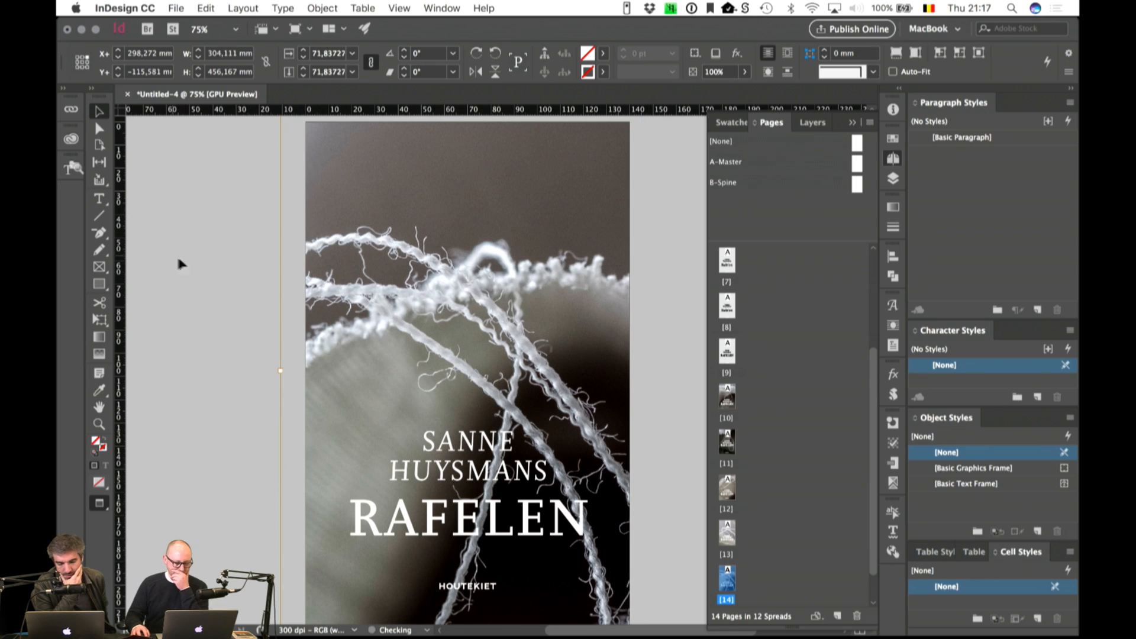
click(204, 264)
Step: Duplicate the cover on page 14 as a new page at the end of the document
key(super+minus)
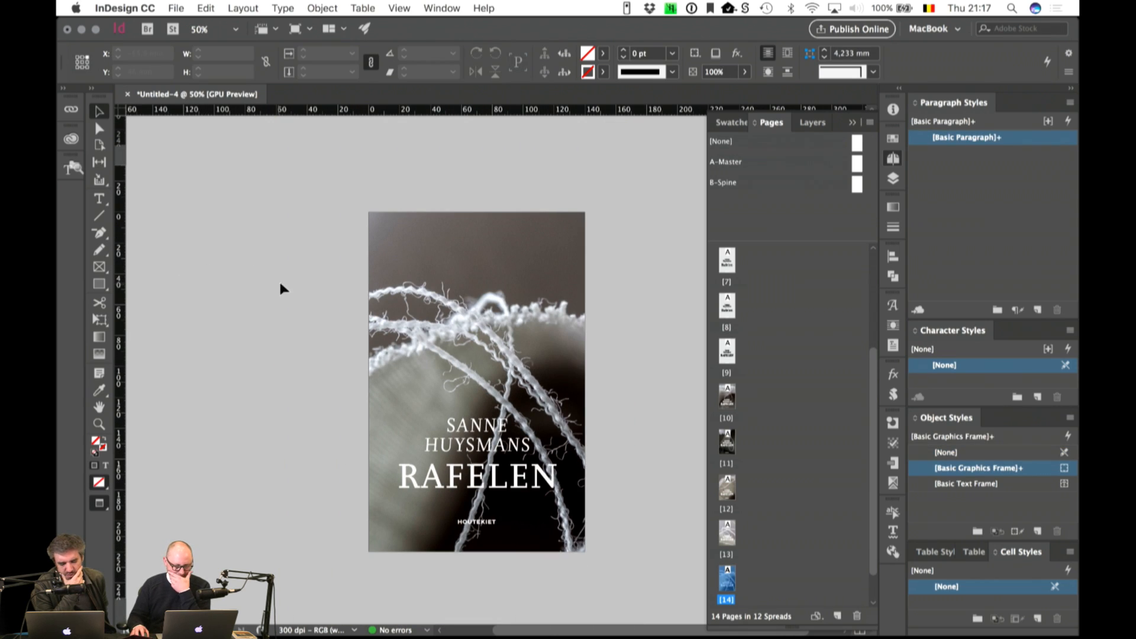
scroll(789, 510, down, 1)
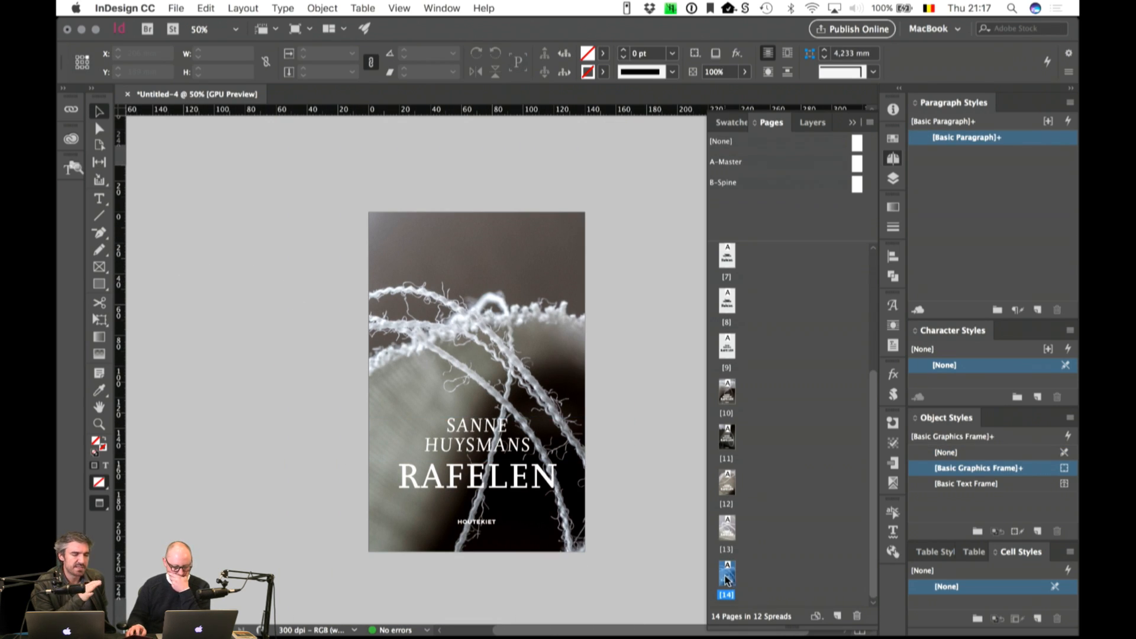
drag(727, 580, 836, 616)
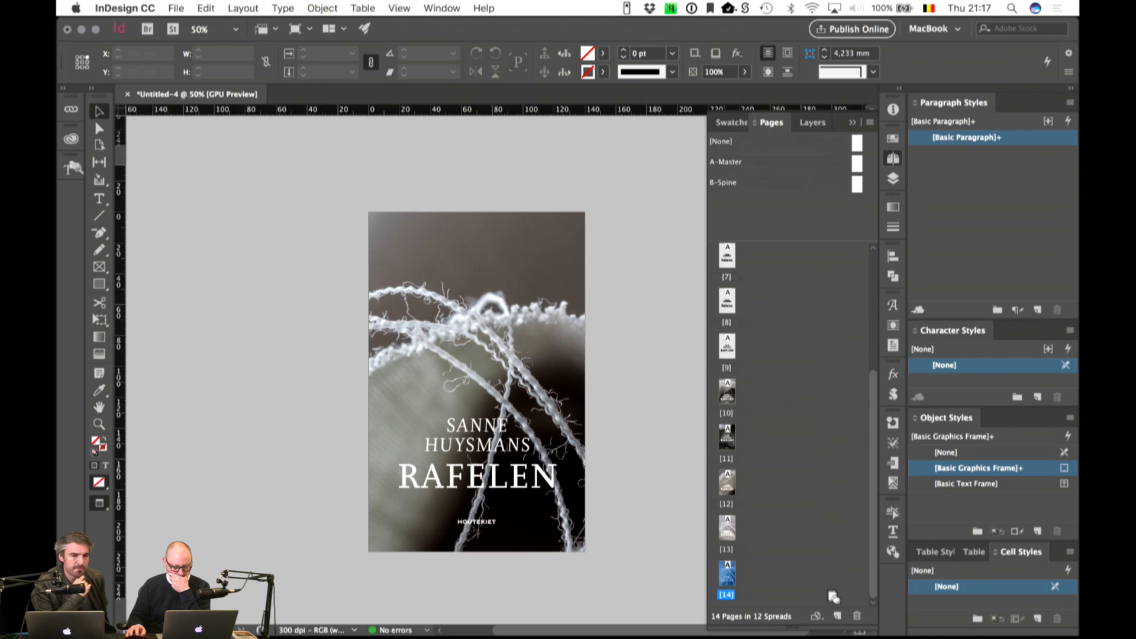
Step: Replace the photo in the new page's full-bleed frame with Rafelen-2214.jpg
click(545, 279)
key(super+d)
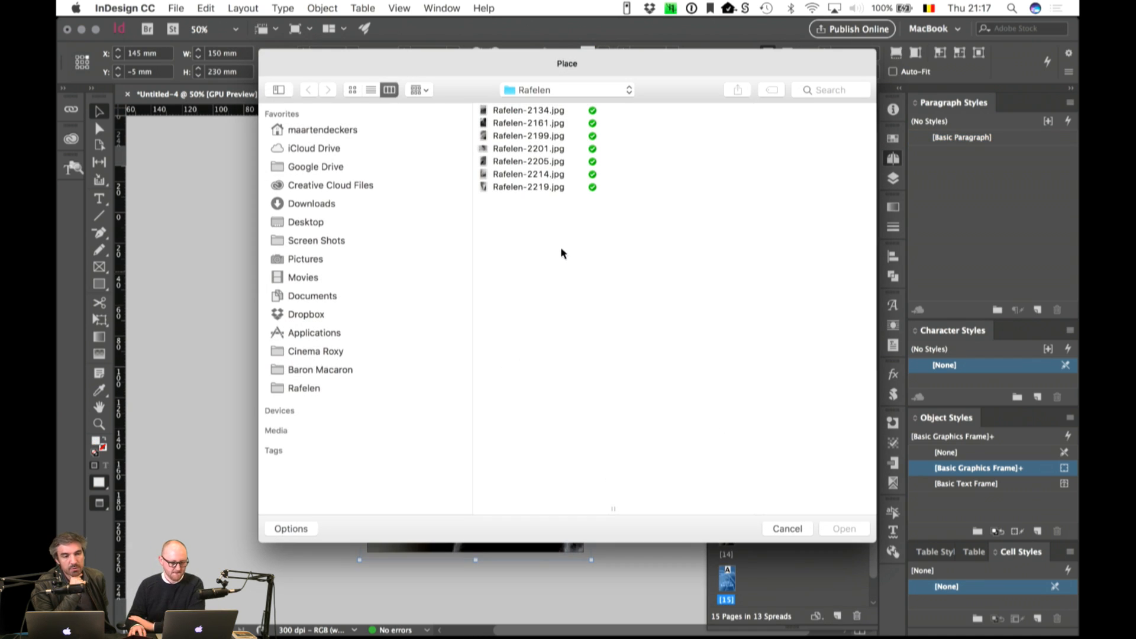
click(531, 180)
click(534, 189)
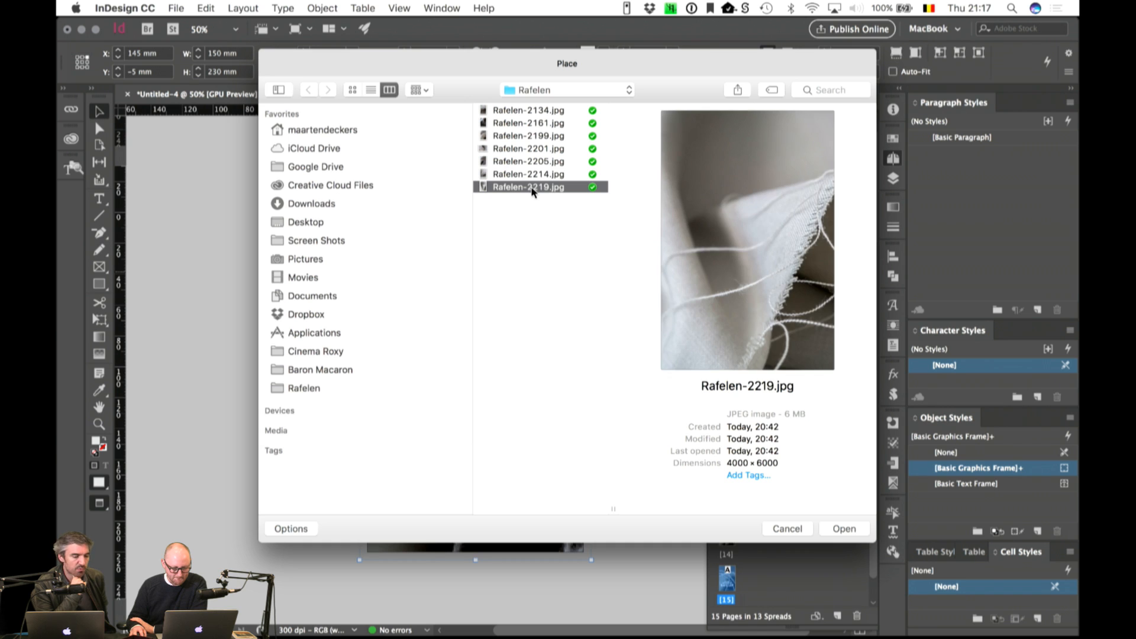
click(534, 175)
click(845, 529)
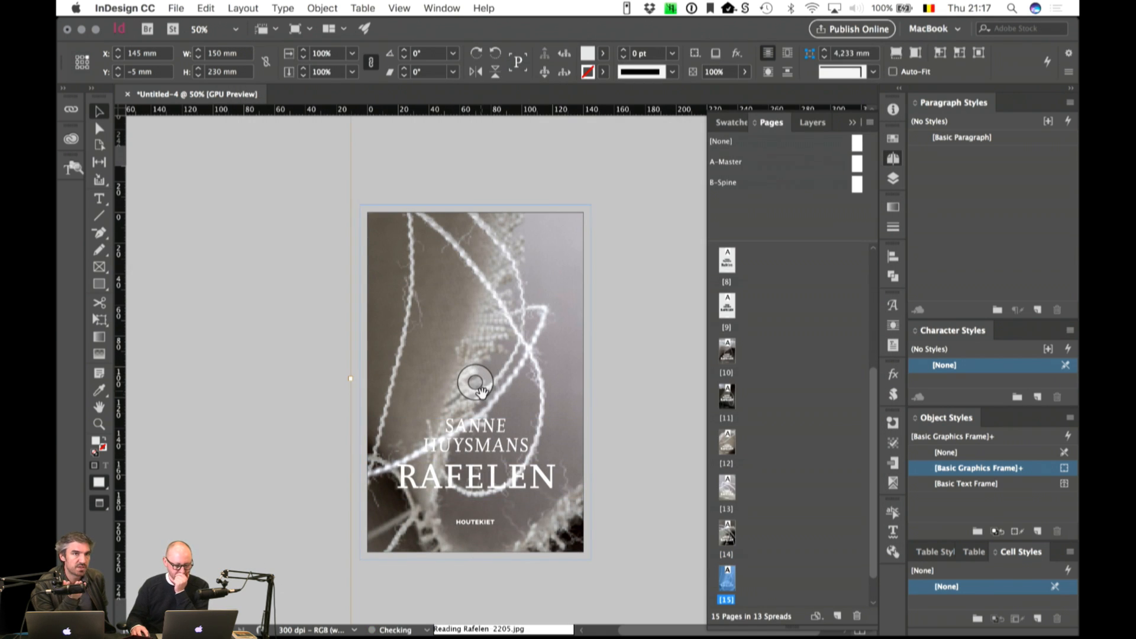
Step: Fit the new photo to its frame, then enlarge it proportionally to 266,667 × 400 mm
click(476, 378)
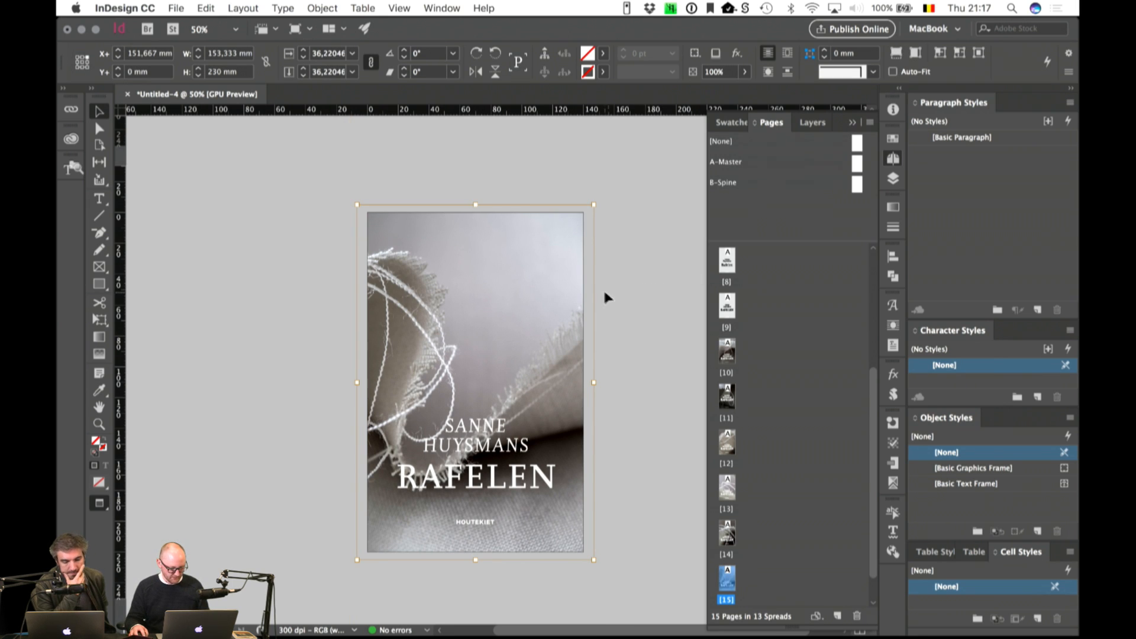
drag(595, 203, 622, 178)
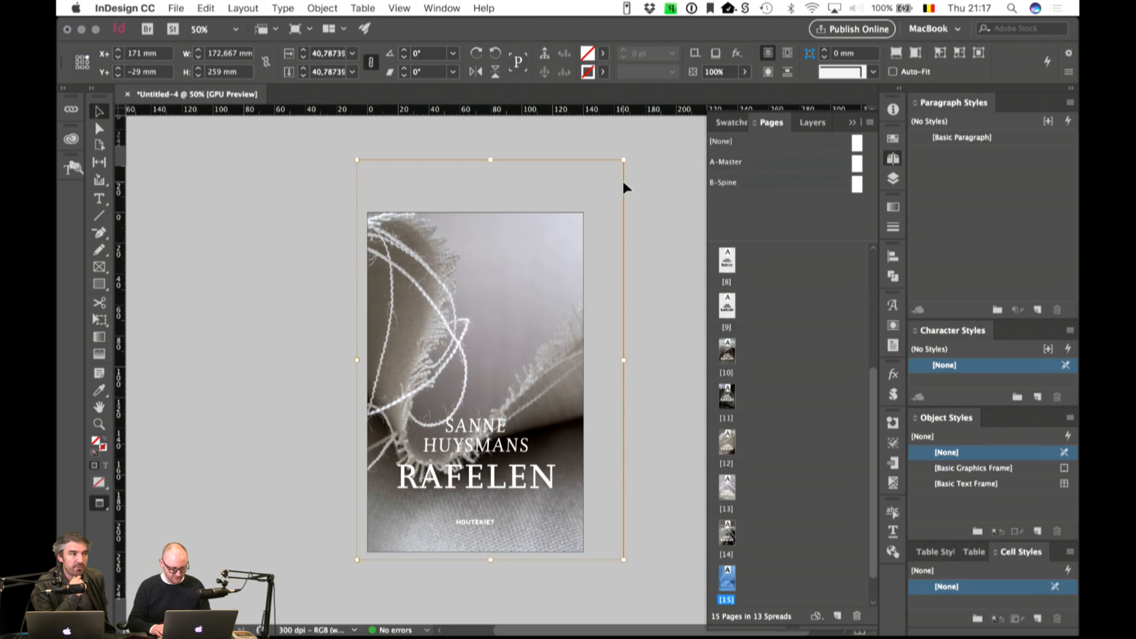
key(shift+Down)
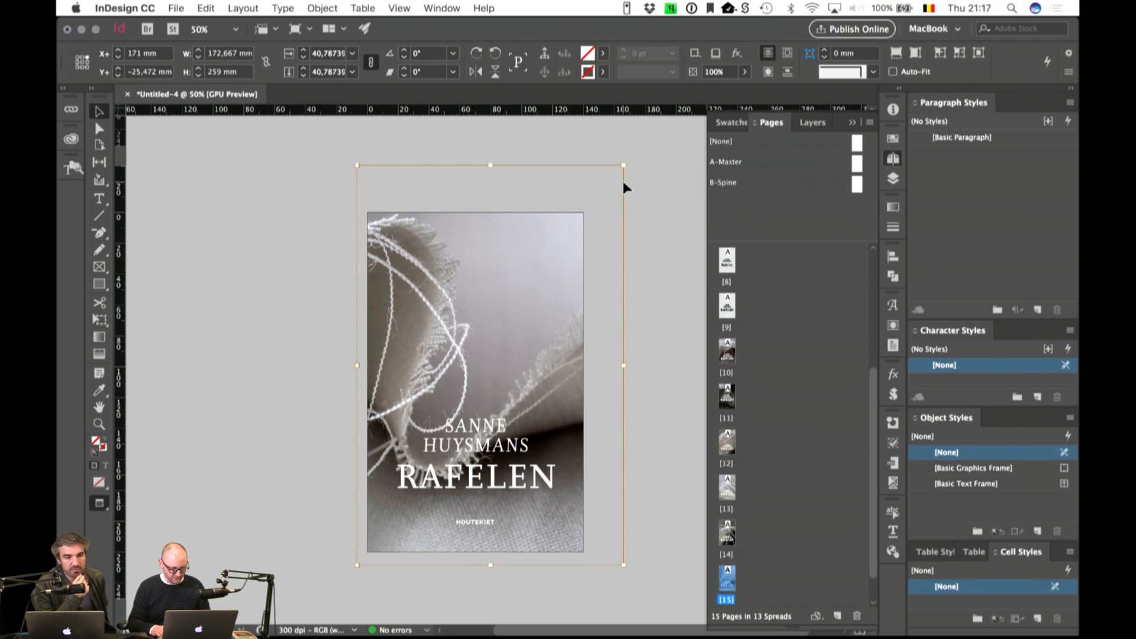
key(super+minus)
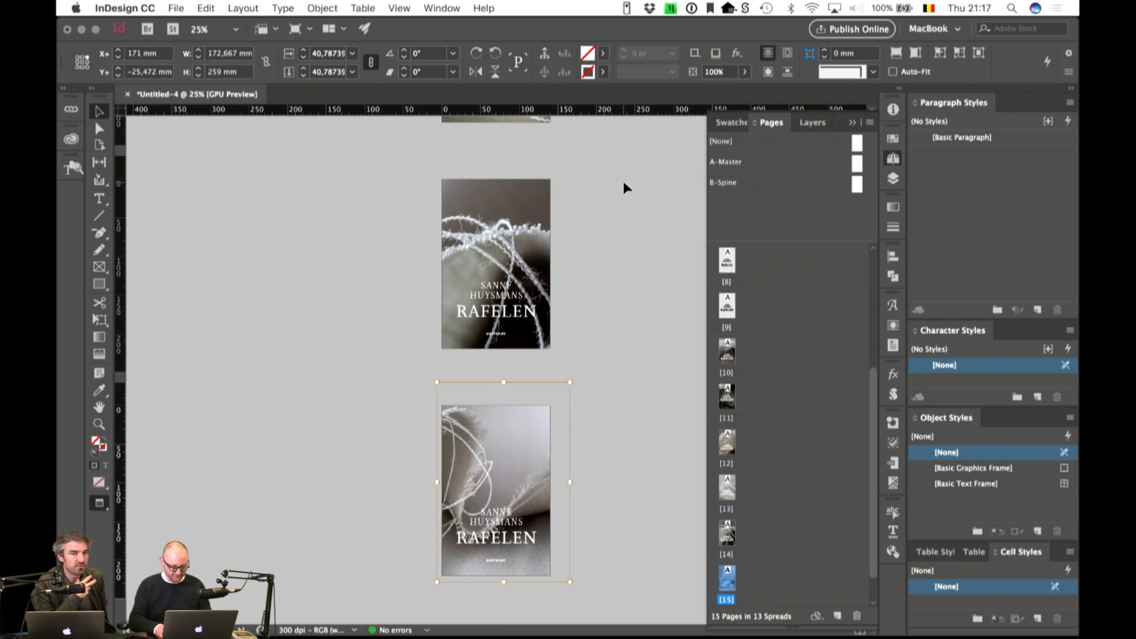
drag(571, 382, 631, 307)
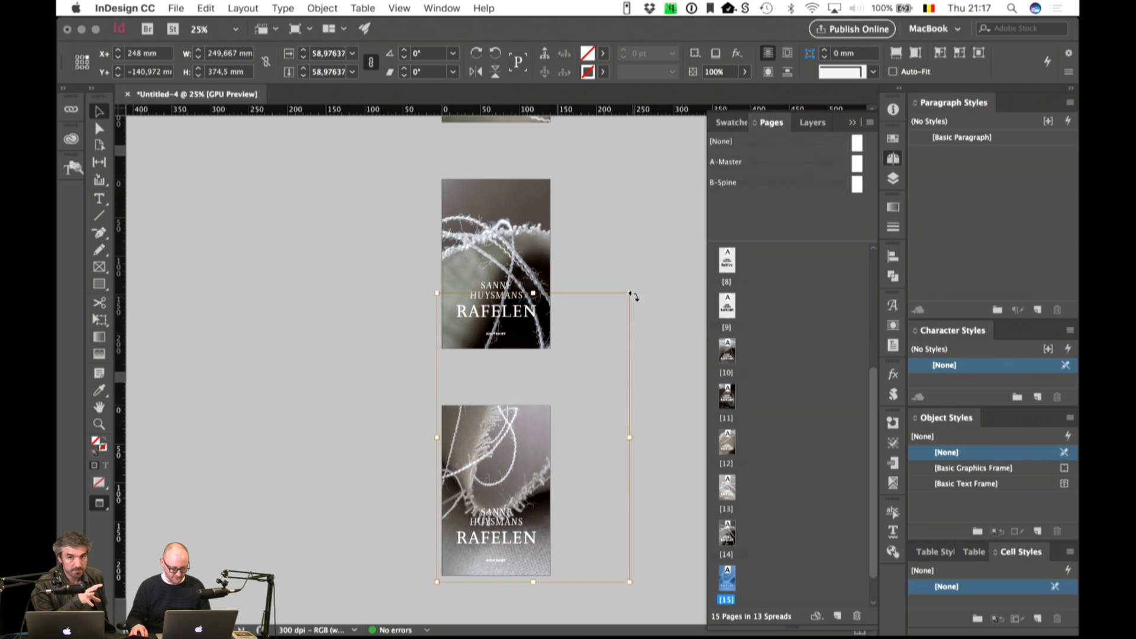
drag(628, 294, 643, 276)
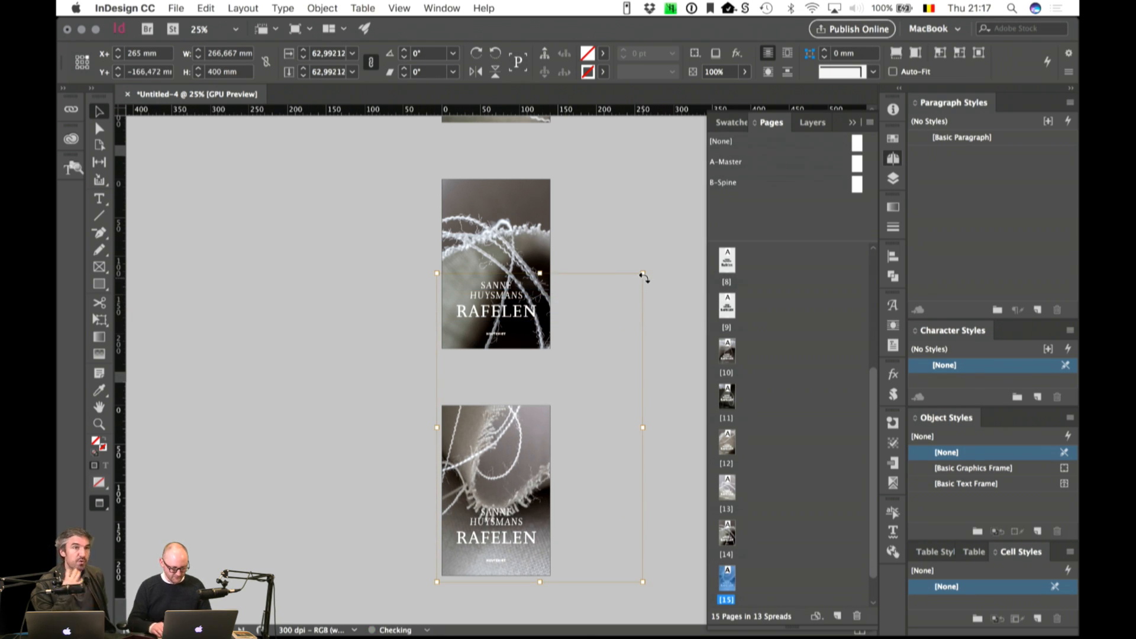
Step: Shift the photo left inside its frame to X+ 250,889 mm
key(shift+Left)
key(shift+Left)
key(shift+Left)
key(shift+Left)
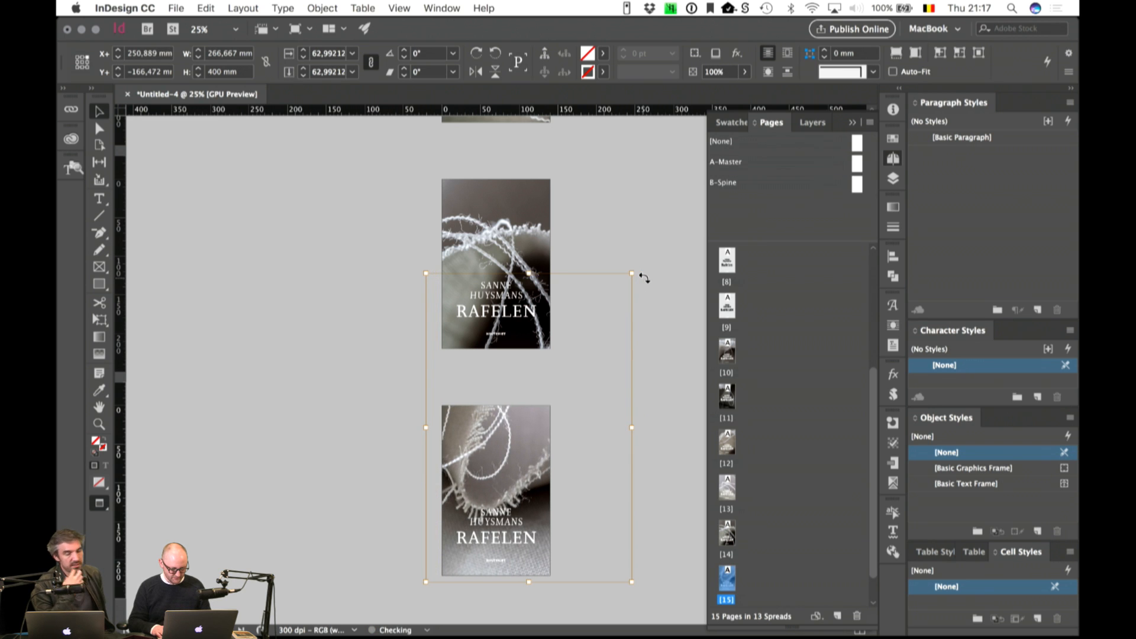
key(super+=)
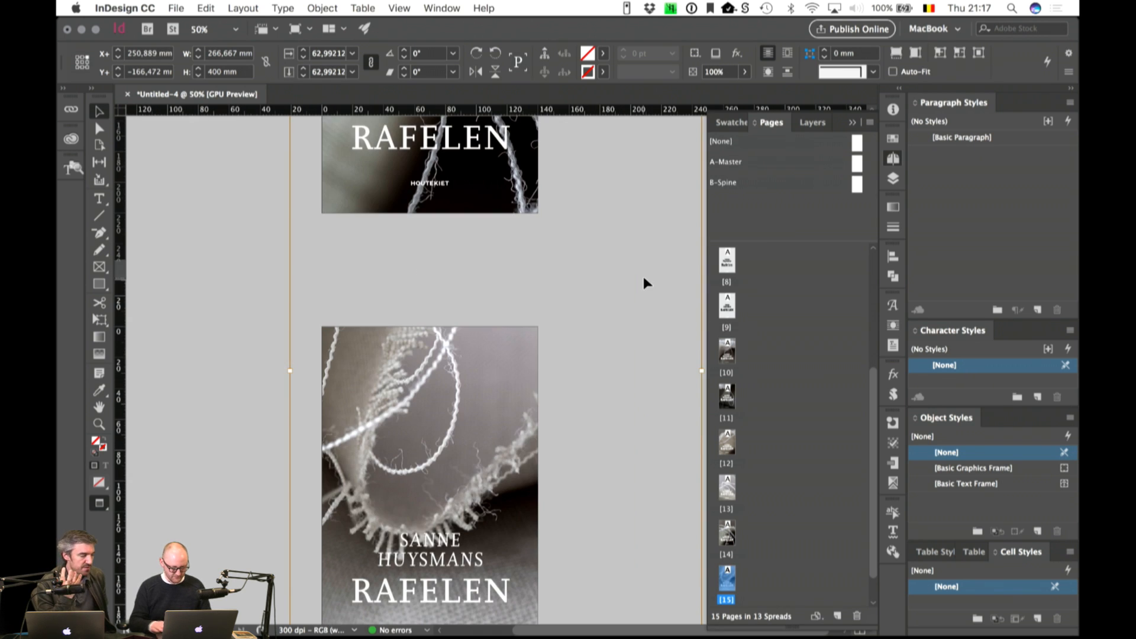
click(262, 507)
Step: Move the author's name and RAFELEN title frames down together to Y 150,463 mm, below the frayed fabric edge
drag(306, 521, 339, 406)
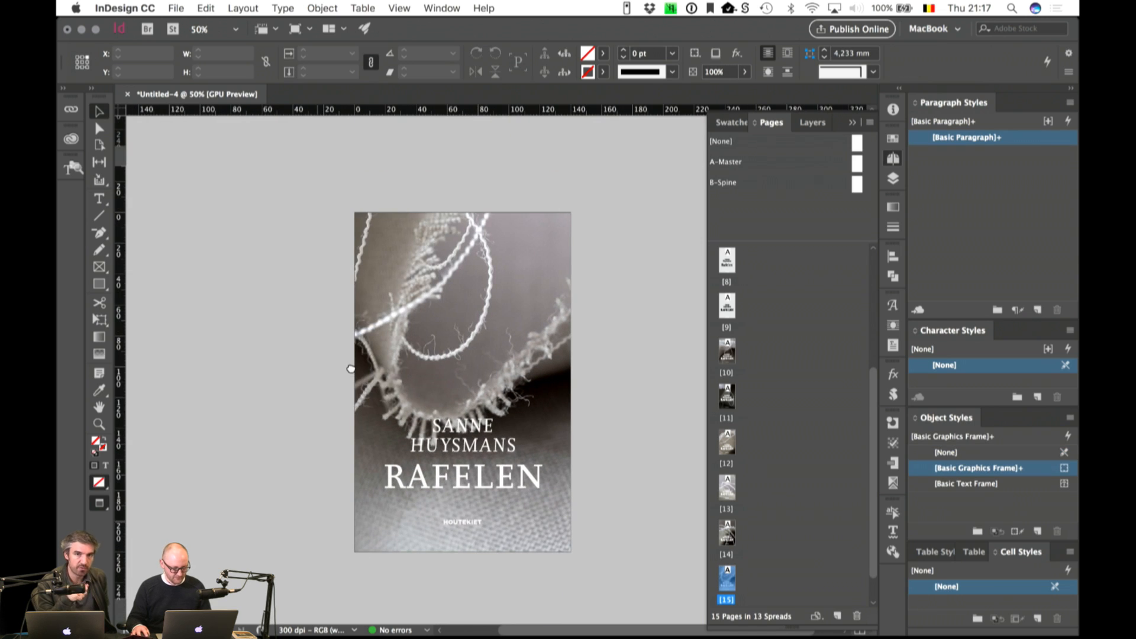
click(523, 494)
shift+click(506, 449)
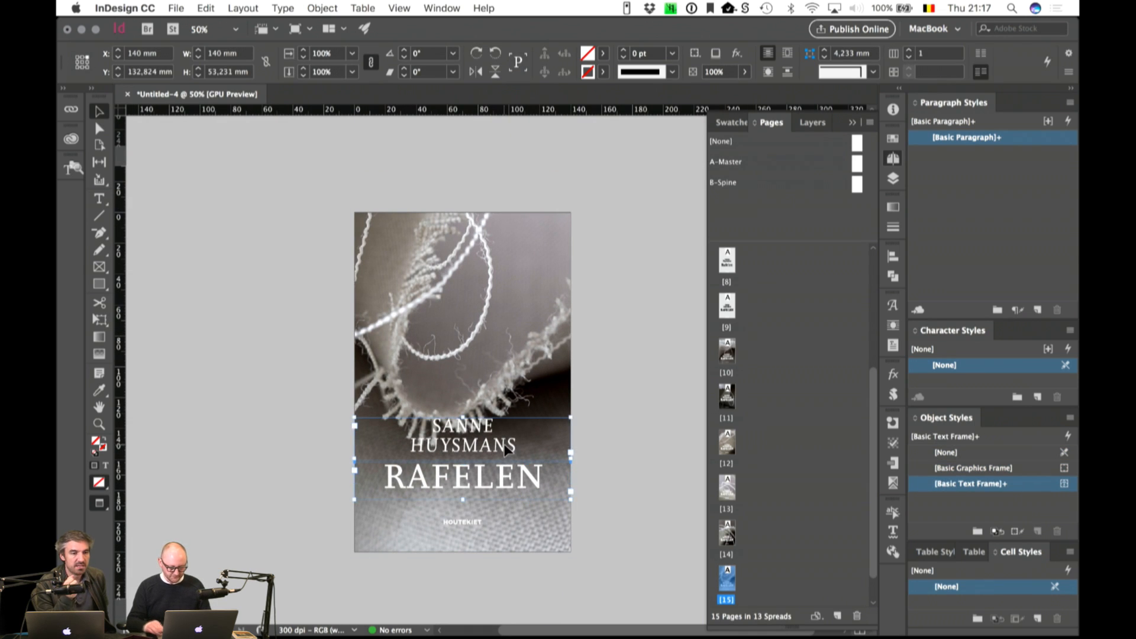
key(shift+Down)
key(shift+Down)
key(shift+Down)
key(shift+Down)
key(shift+Down)
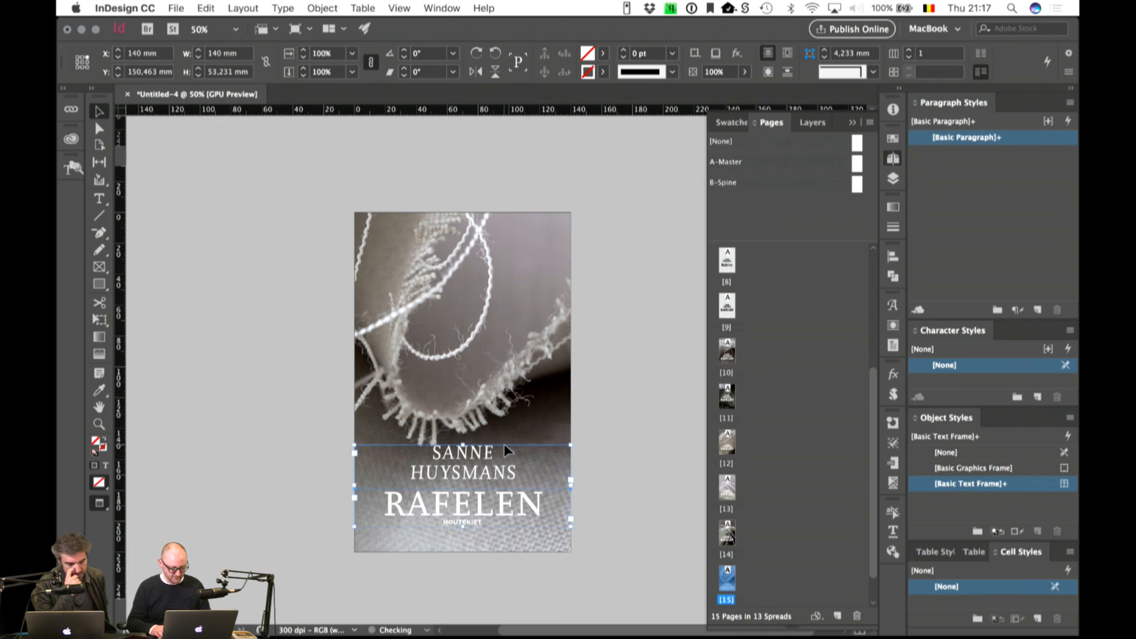
Step: Raise only the RAFELEN title frame to Y 176,617 mm, clear of the publisher logo
click(613, 542)
click(500, 506)
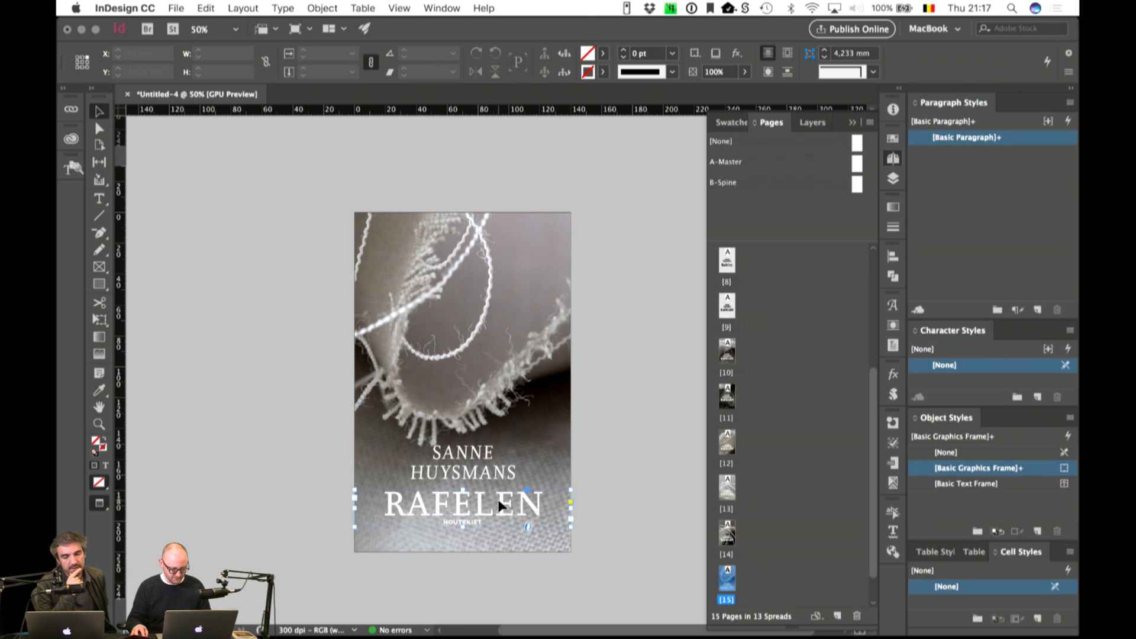
key(shift+Up)
key(Down)
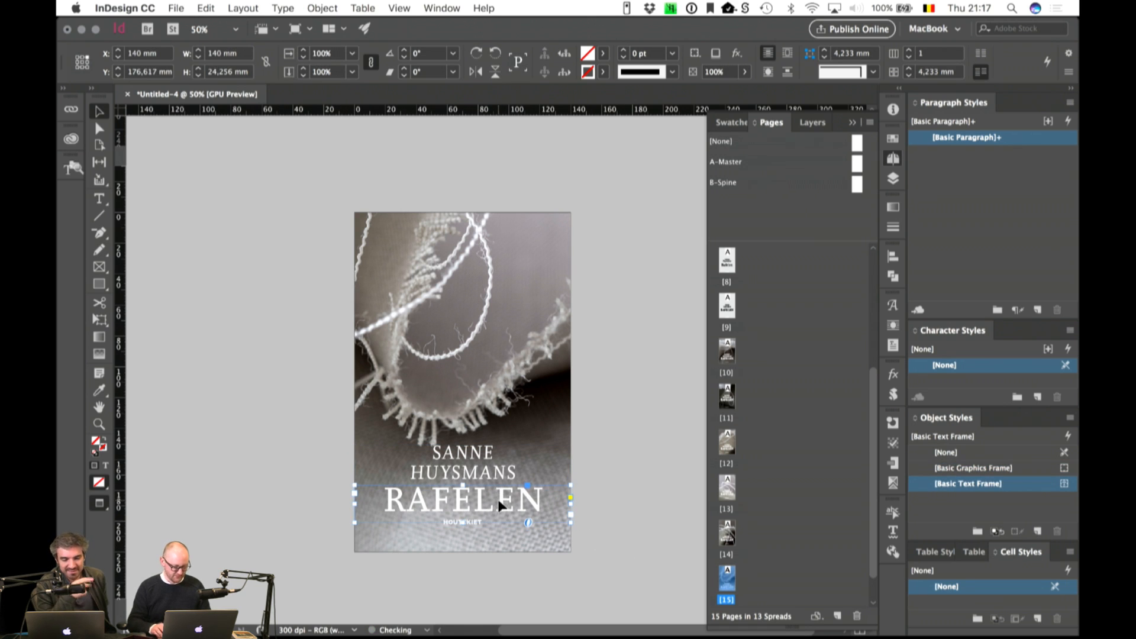
click(521, 576)
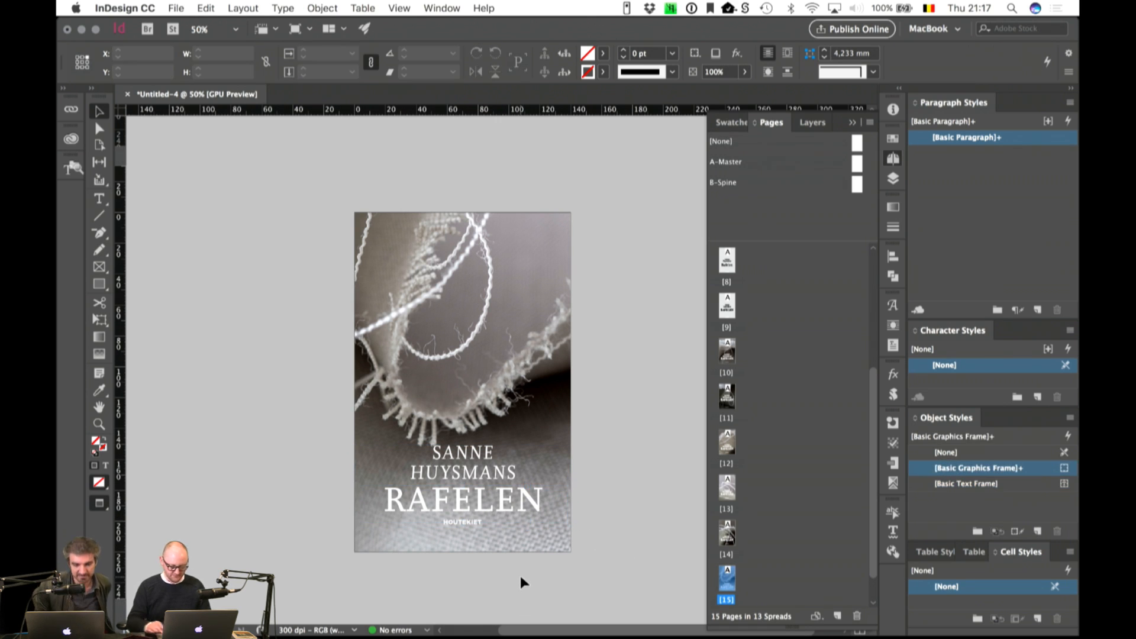
Step: Duplicate the cover on page 15 as page 16
key(super+minus)
drag(729, 585, 837, 616)
Step: Scale the photo on page 16 proportionally to 73%, using its bottom-left corner as the reference point
click(497, 481)
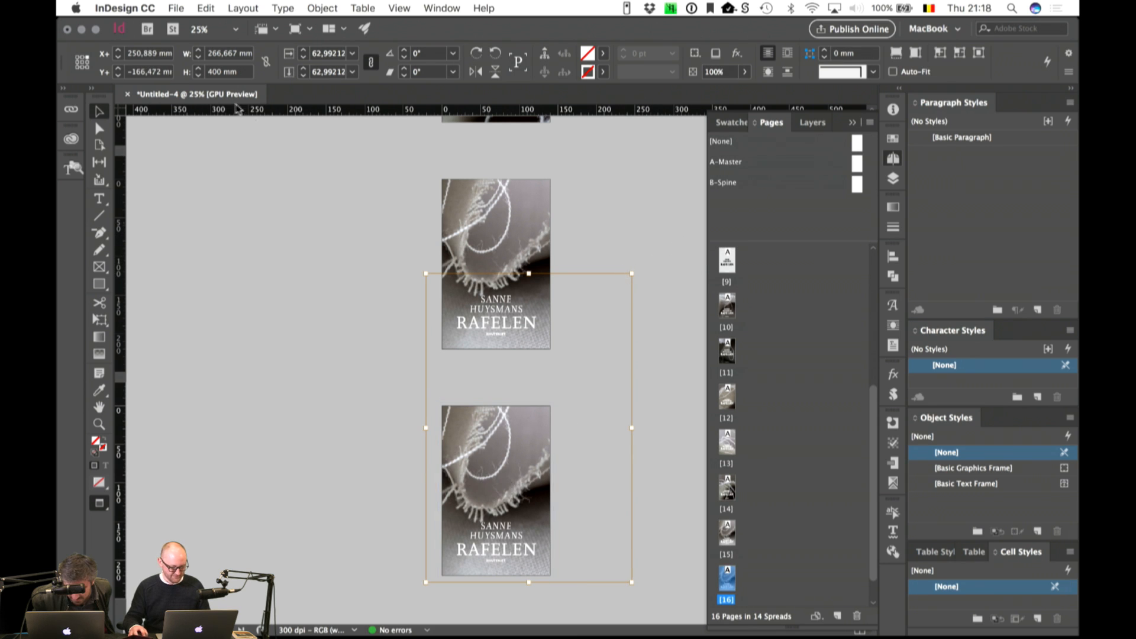
click(77, 66)
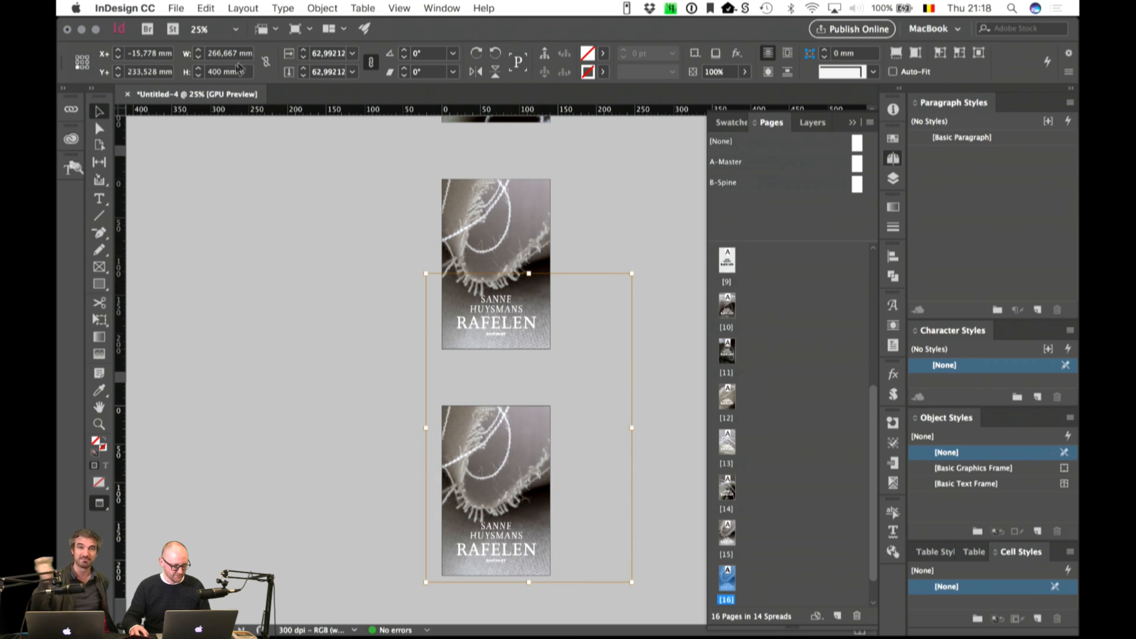
triple_click(327, 54)
text(70)
key(Return)
key(Up)
key(Up)
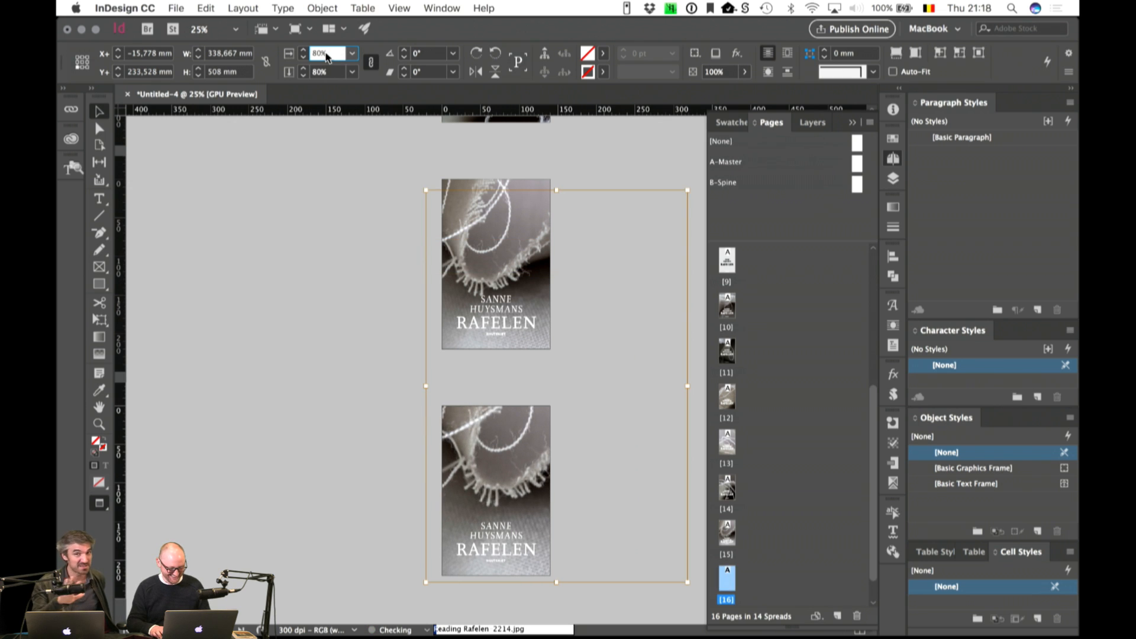
key(Up)
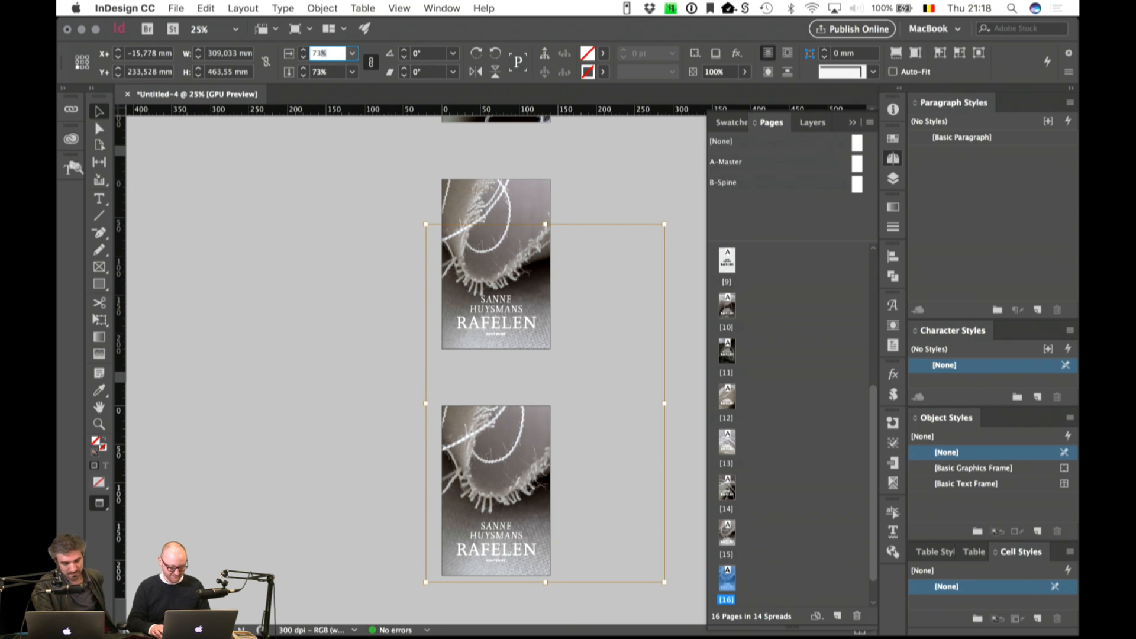
key(Return)
Step: Shift the enlarged photo slightly to the right inside its frame on page 16
key(super+=)
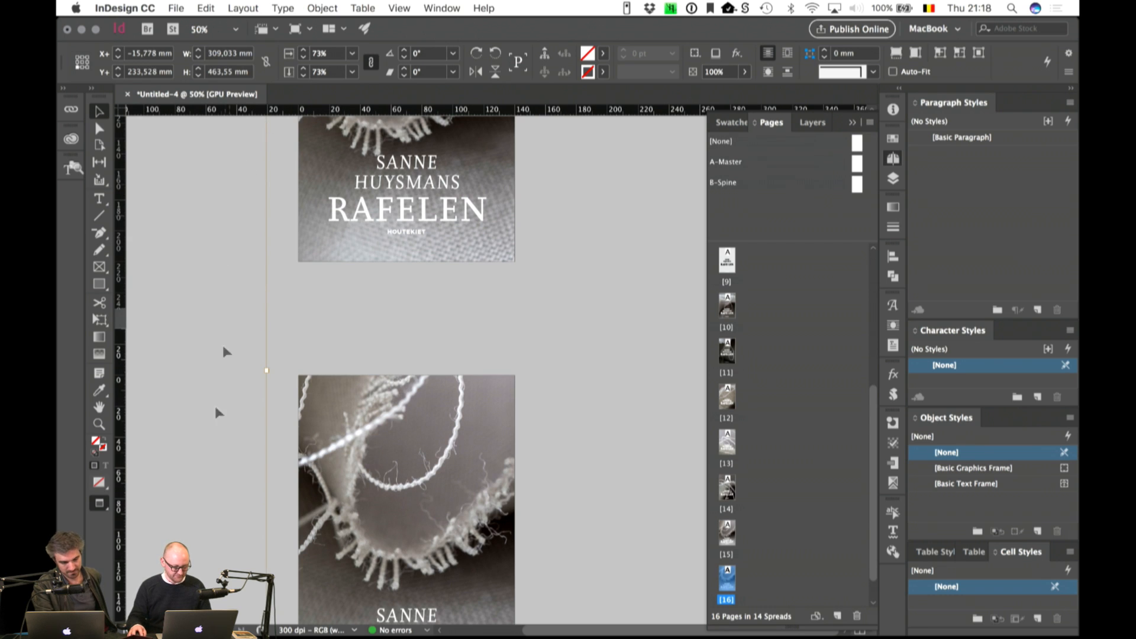
click(402, 493)
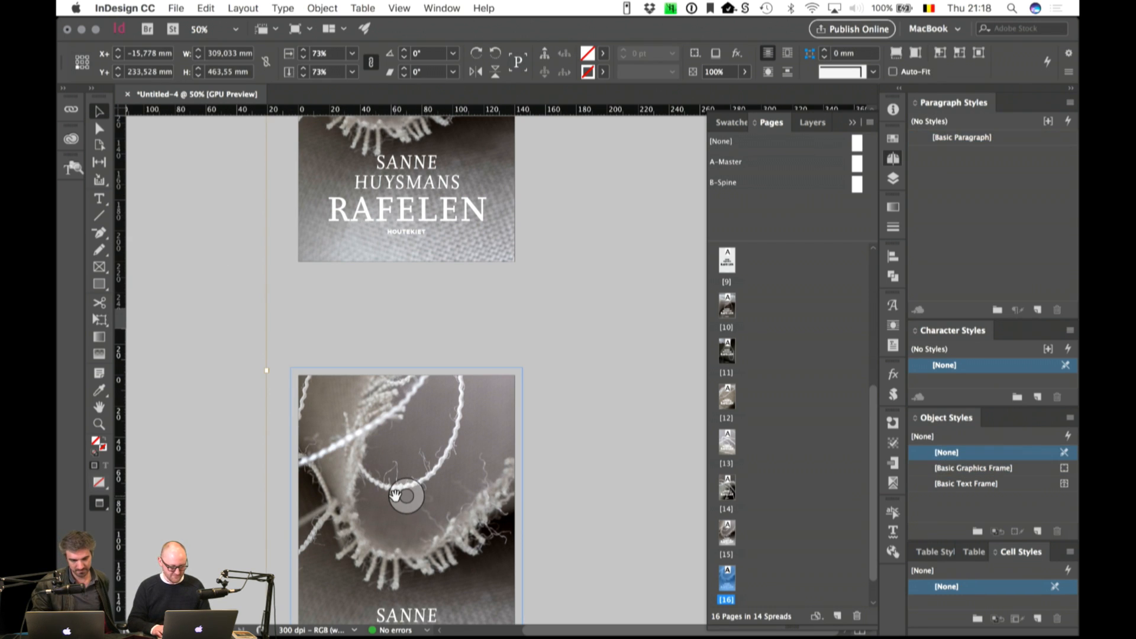
drag(395, 494, 406, 496)
click(233, 495)
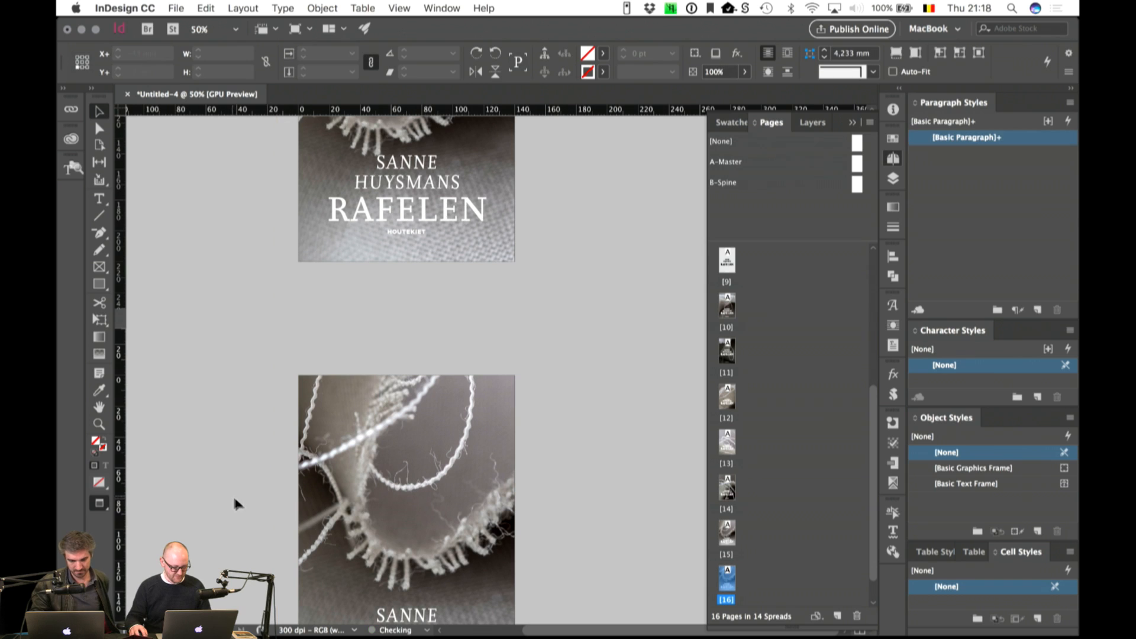
Step: Raise the author's name frame on page 16 to Y 171,2 mm, widening its gap above the title
scroll(233, 495, down, 5)
scroll(233, 494, left, 1)
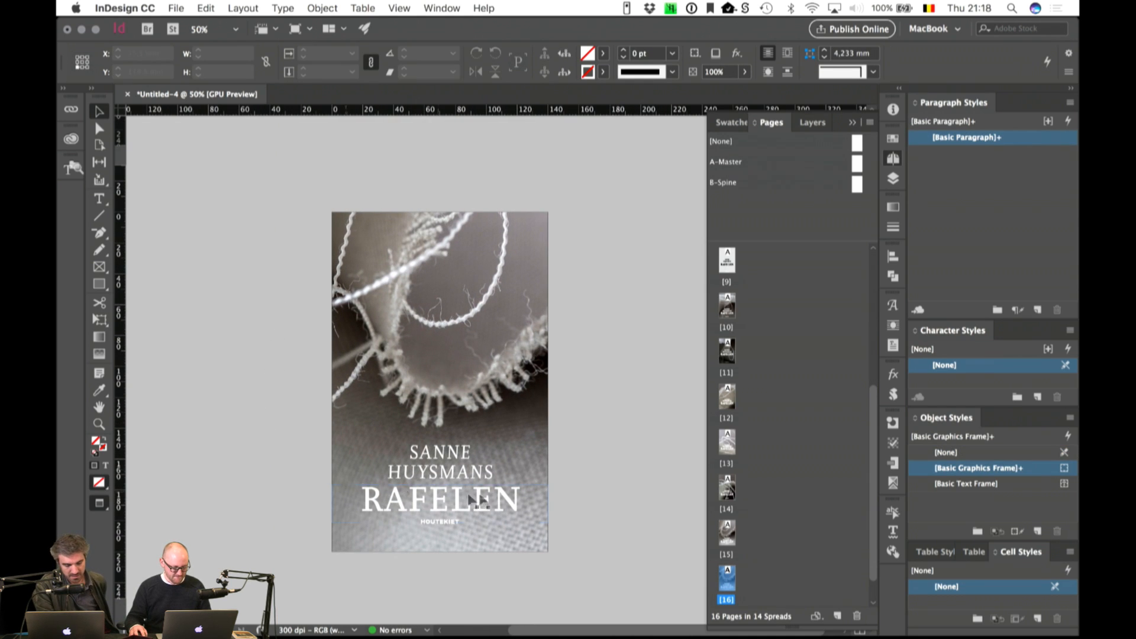
click(488, 468)
key(shift+Up)
key(shift+Up)
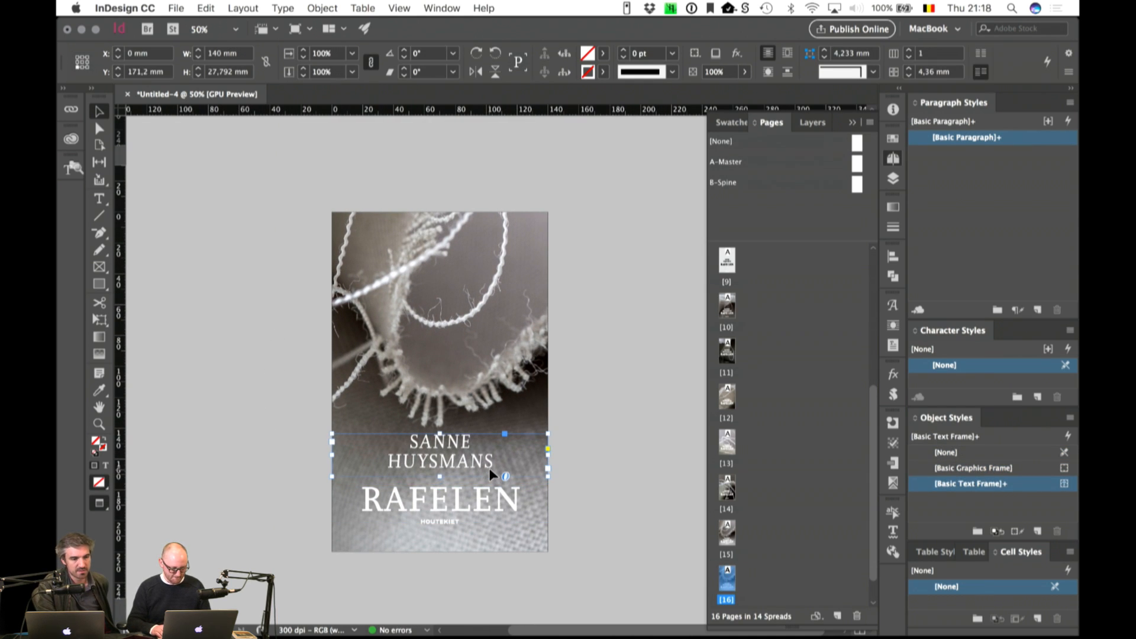
Step: Raise the title frame on page 16 to Y 197,345 mm, closer to the author's name
click(485, 500)
key(shift+Up)
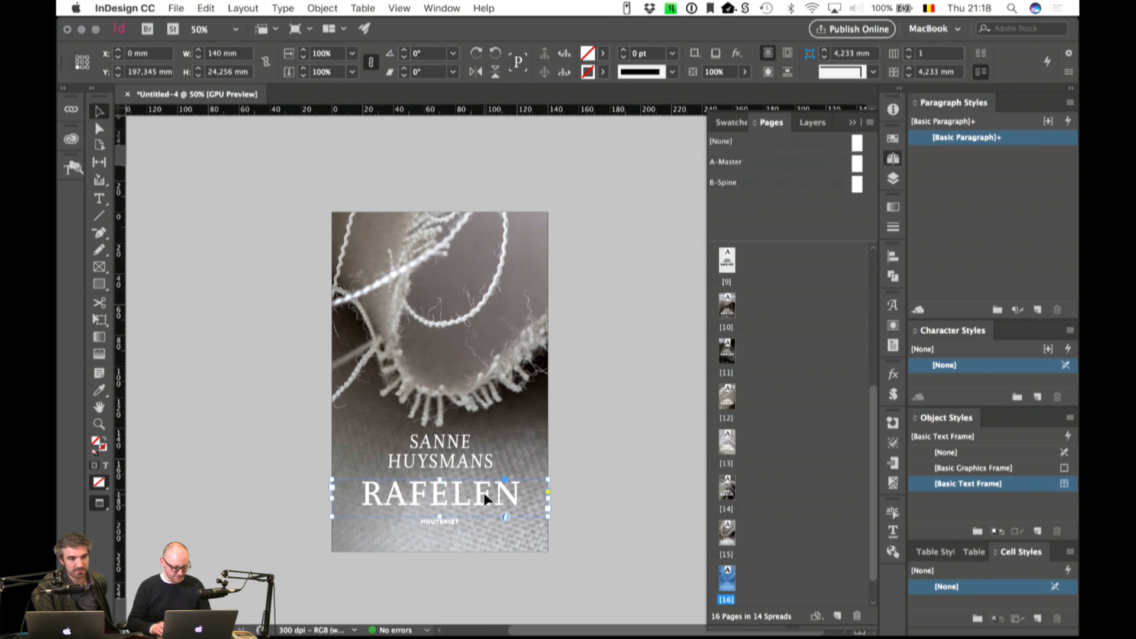
click(261, 460)
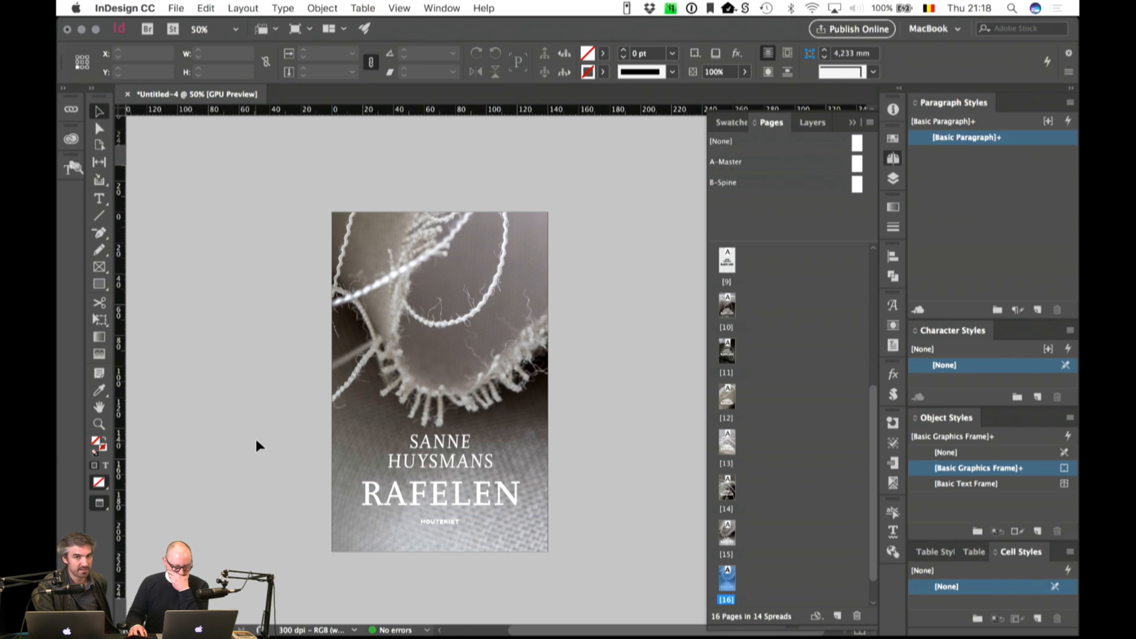
Step: Lower the publisher logo on page 16 to Y 208,885 mm, and shift the author's name and title down together to Y 201,225 mm
click(455, 531)
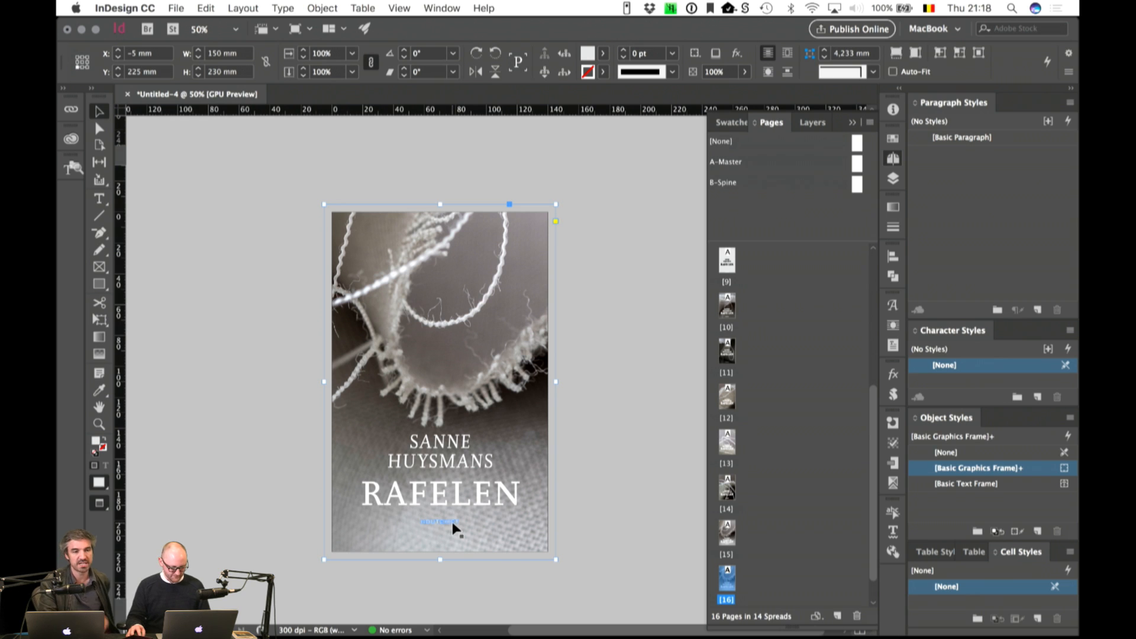
click(452, 524)
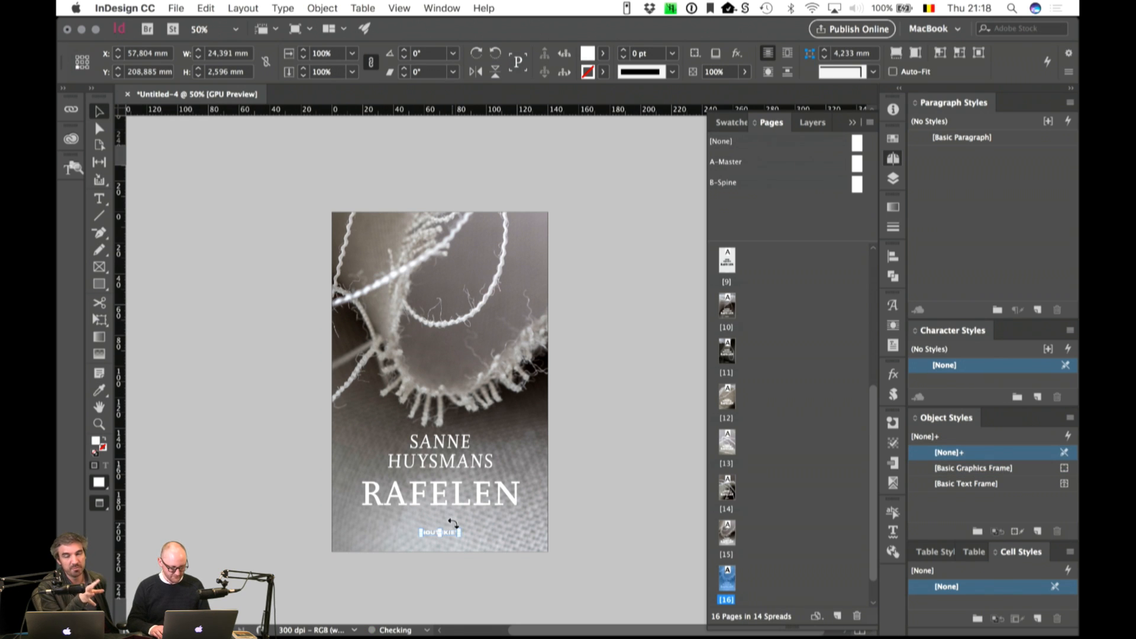
click(464, 460)
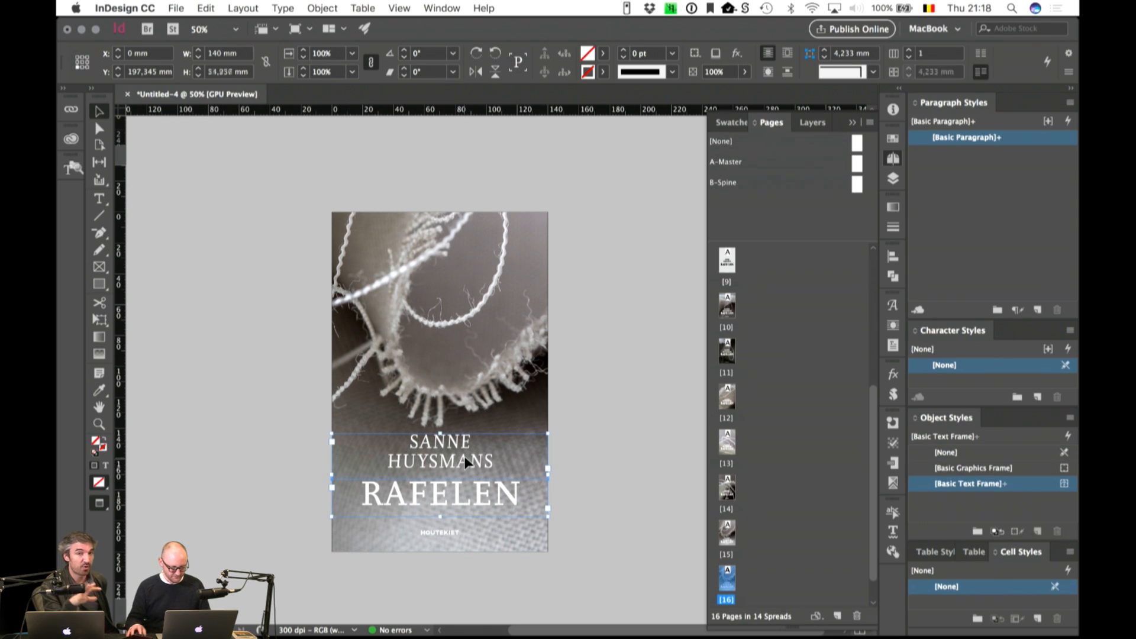
key(shift+Down)
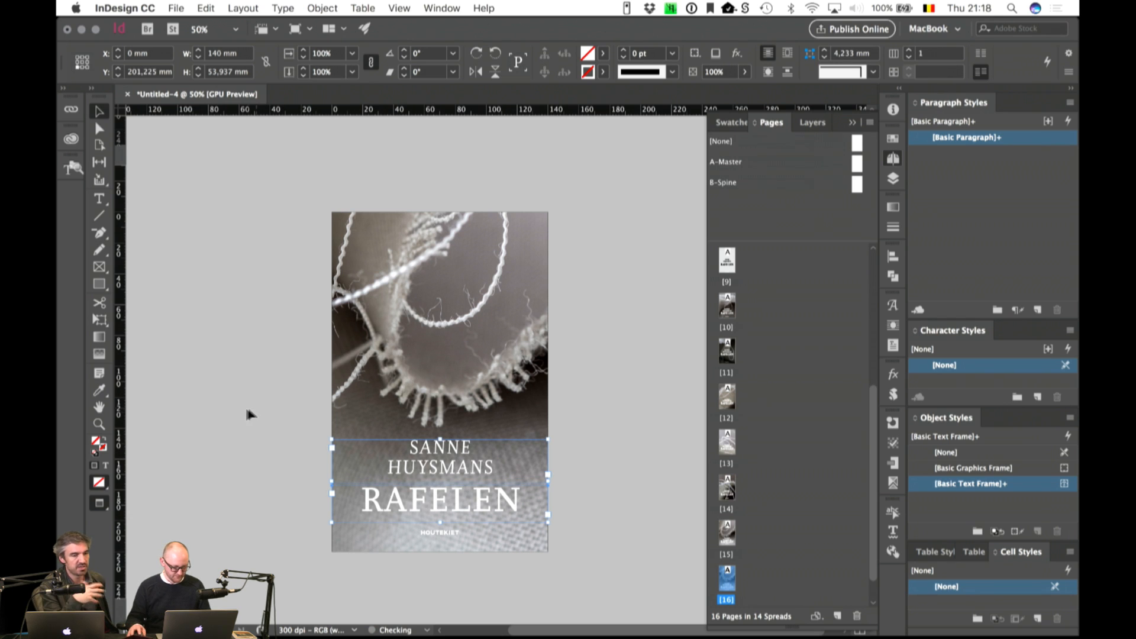
click(236, 414)
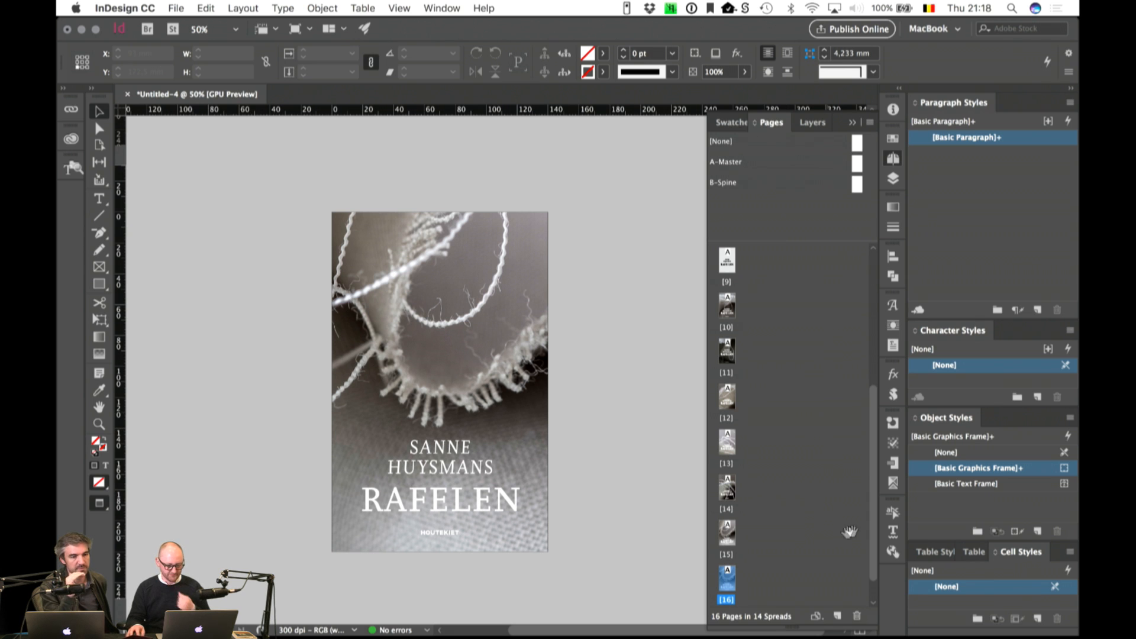
Step: Save the document as CV Rafelen.indd in the Rafelen folder
click(815, 523)
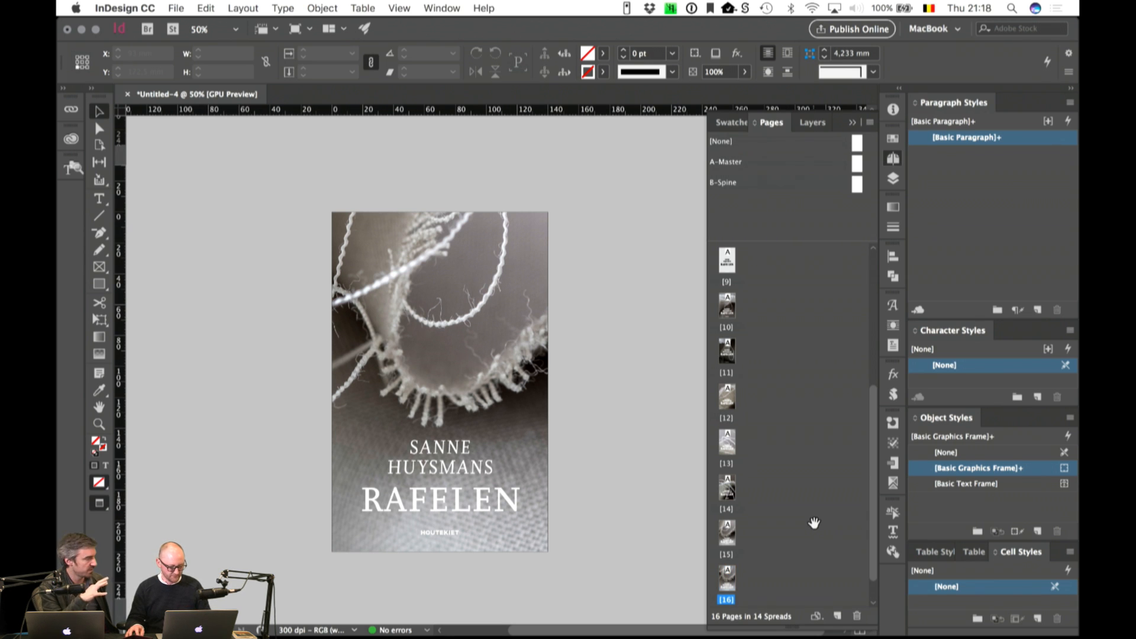
key(super+s)
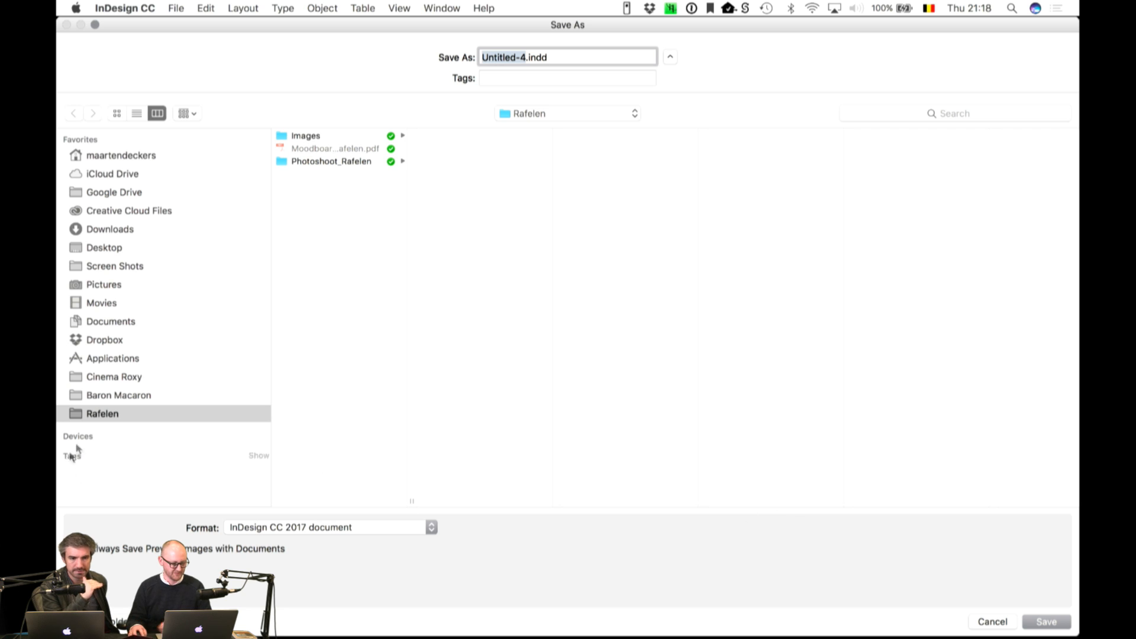
text(CV Rafelen)
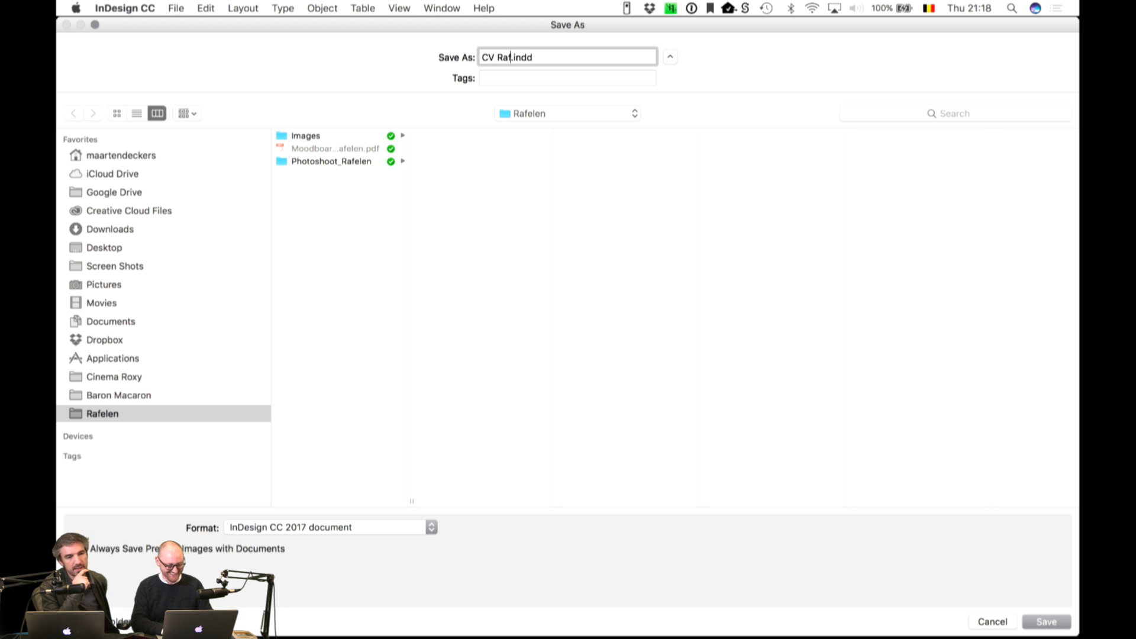
key(Return)
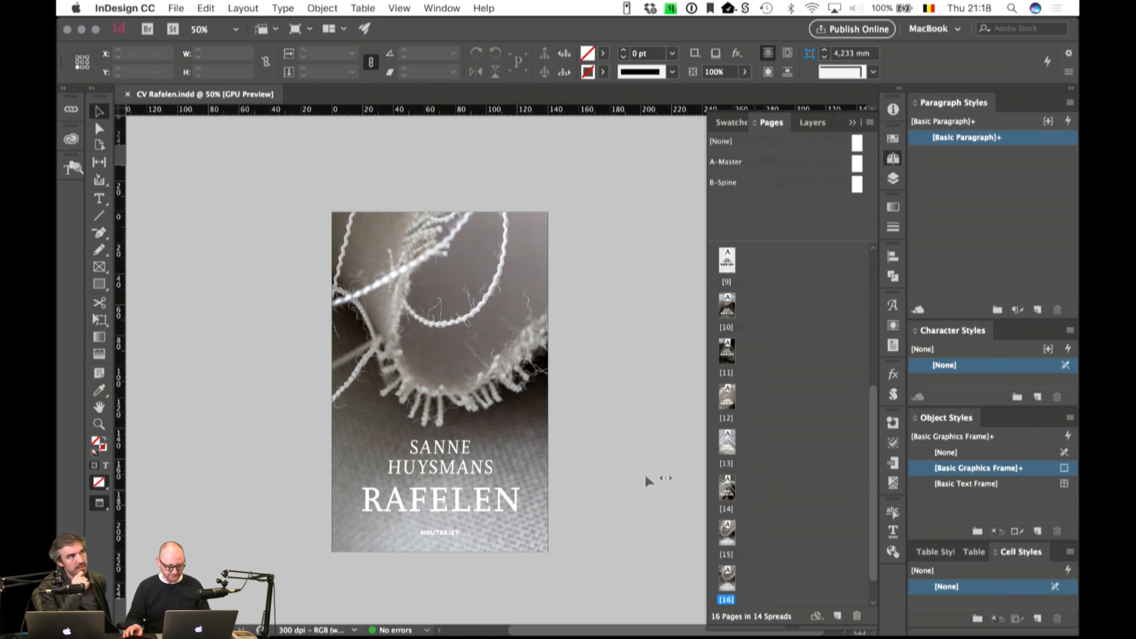
Step: Save a new version of the document as CV Rafelen_v2.indd in the Rafelen folder
key(super+shift+s)
key(Right)
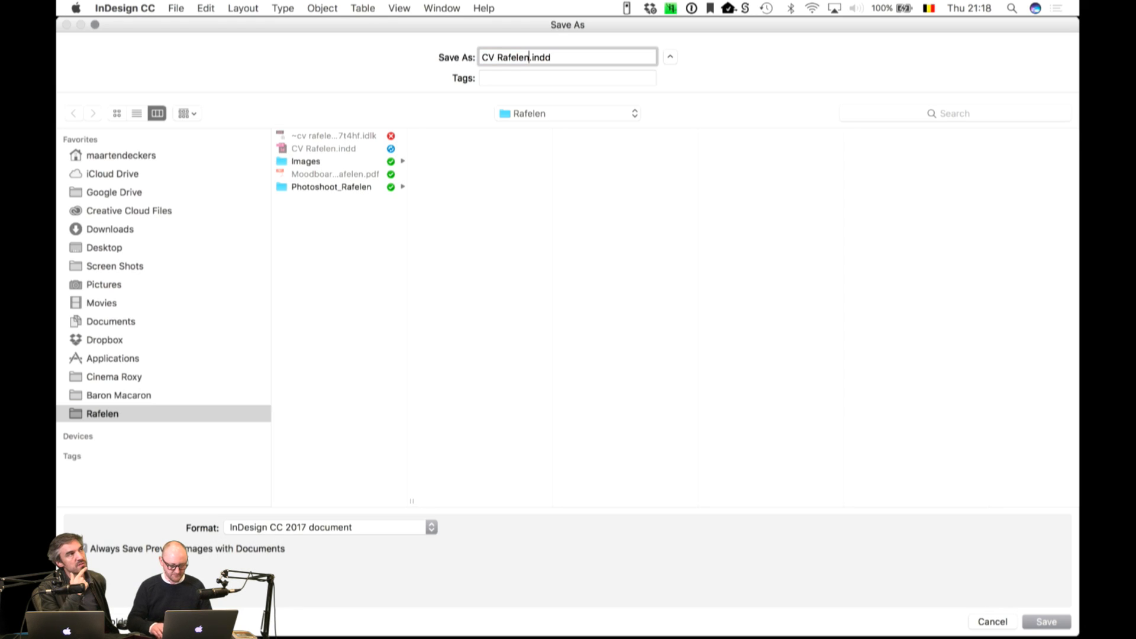
text(_v2)
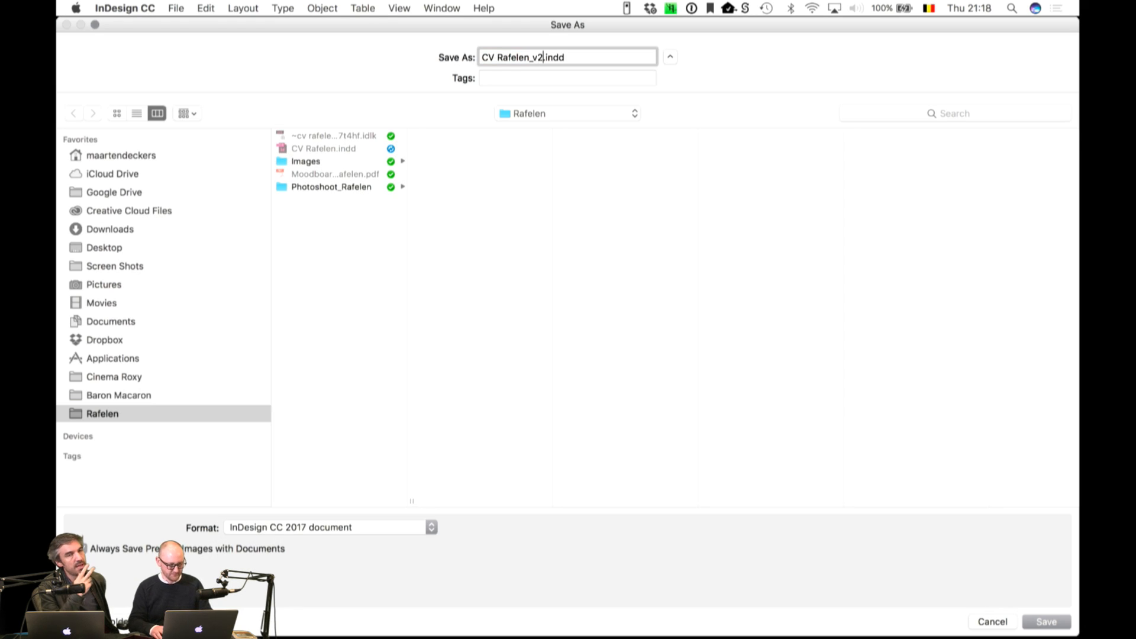
key(Return)
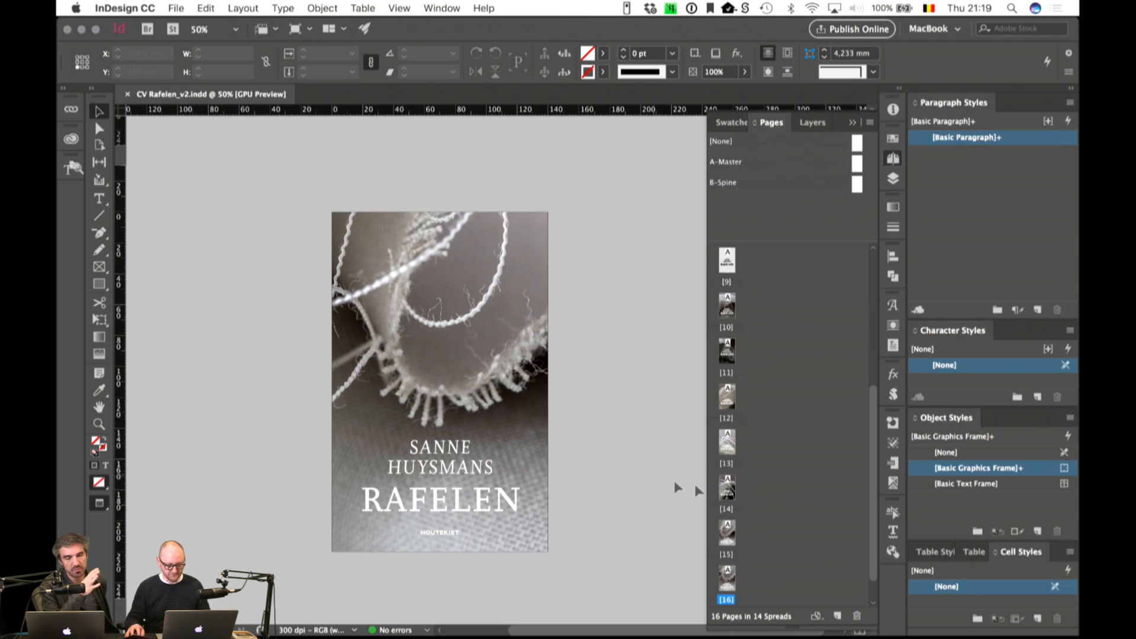
Step: Try deleting the front cover page from the first spread, pages 1–3, and undo the deletion
scroll(774, 374, up, 5)
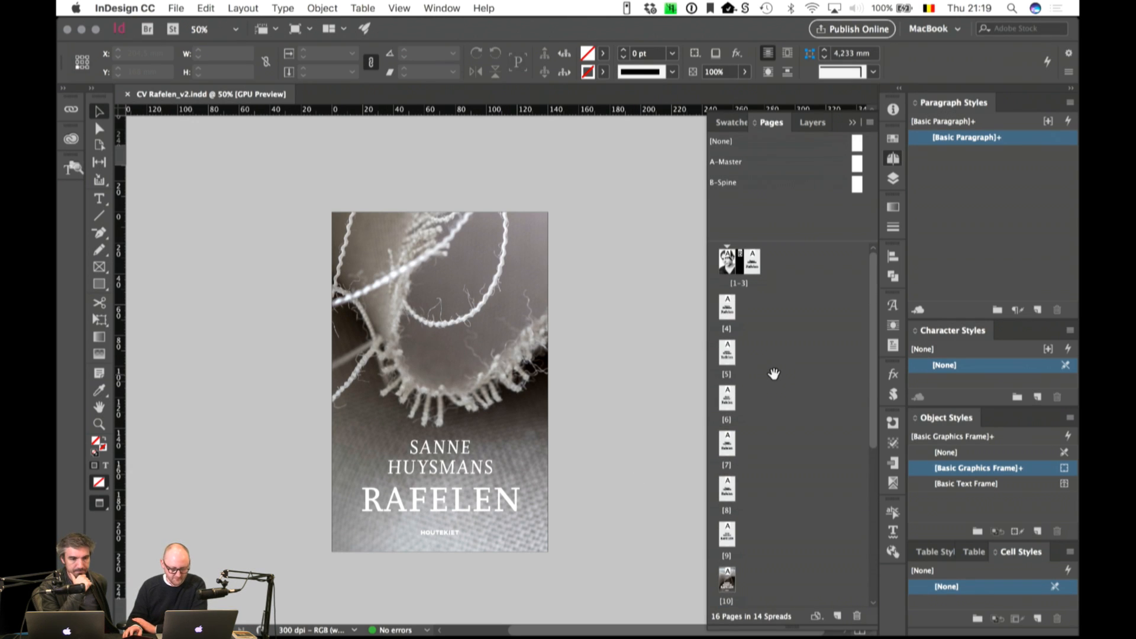
double_click(728, 306)
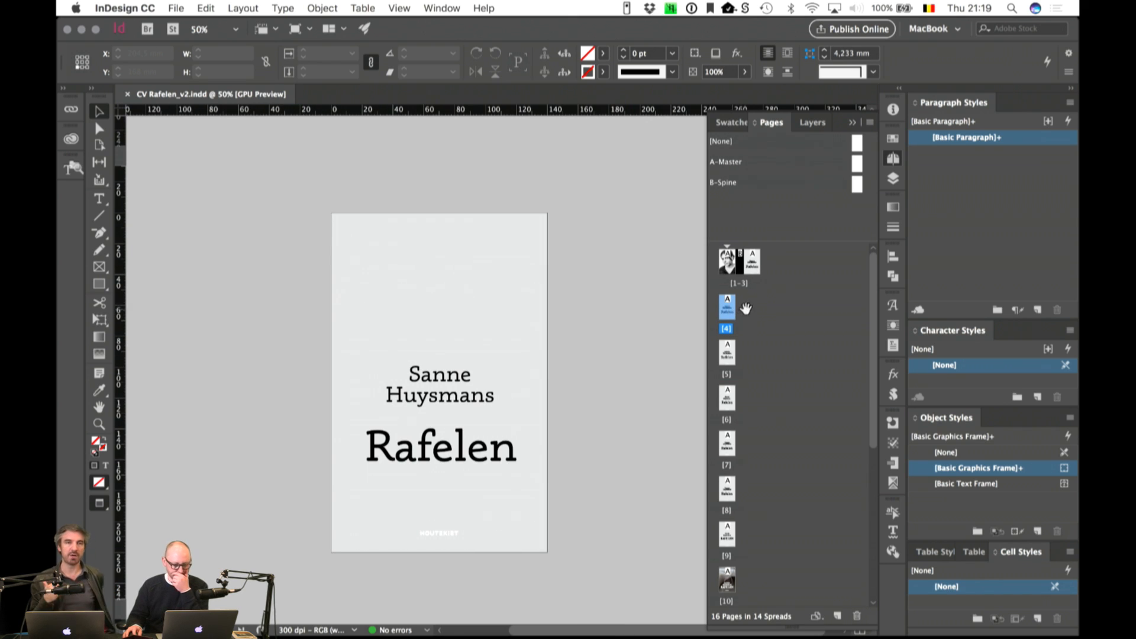
double_click(756, 265)
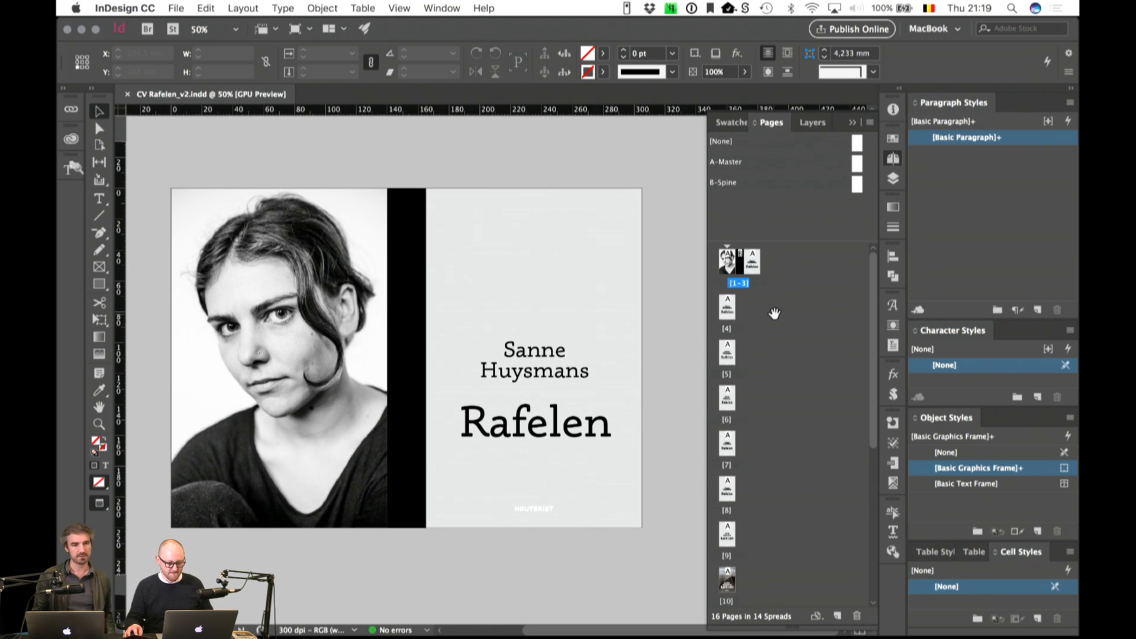
click(754, 267)
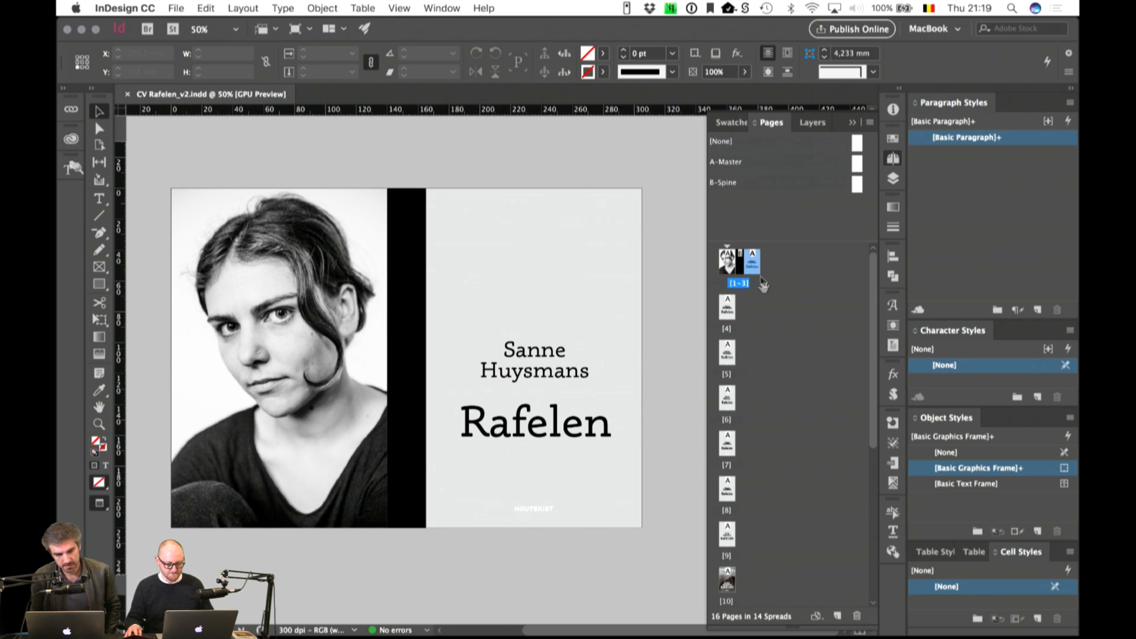
click(856, 617)
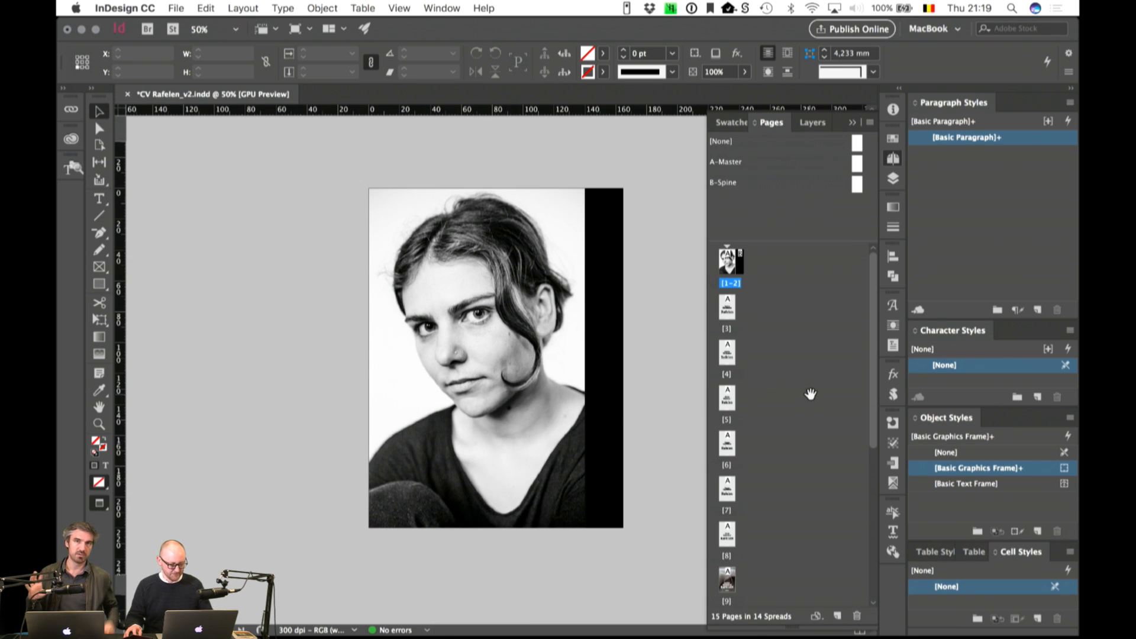
key(cmd+z)
Step: Review the plain typographic cover variants one by one from page 4 to page 9, comparing their typefaces
double_click(727, 308)
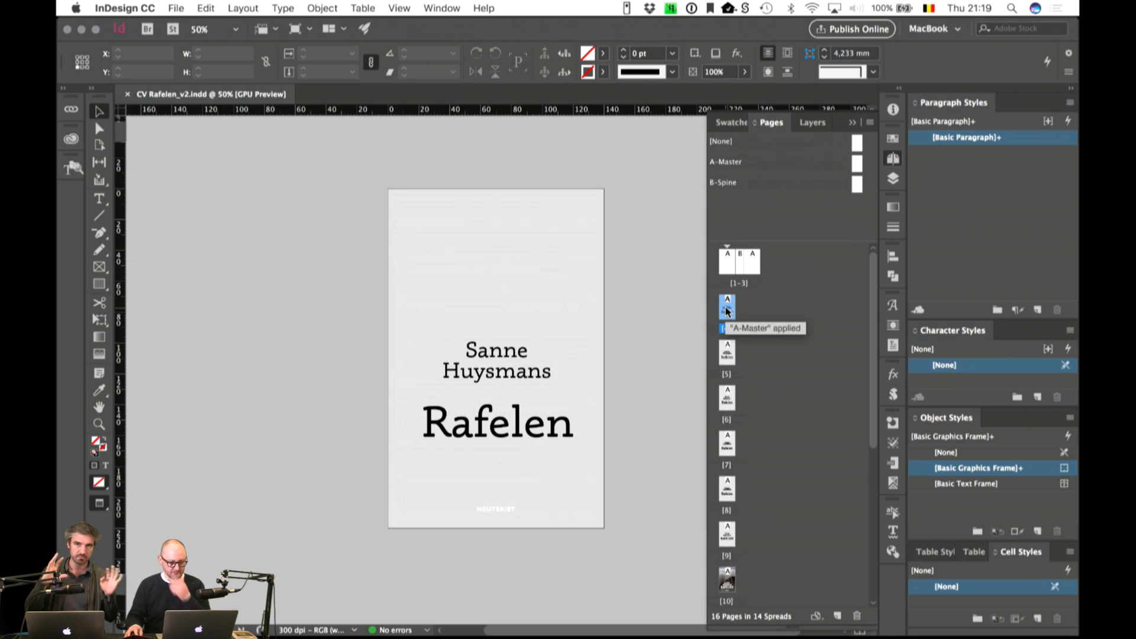
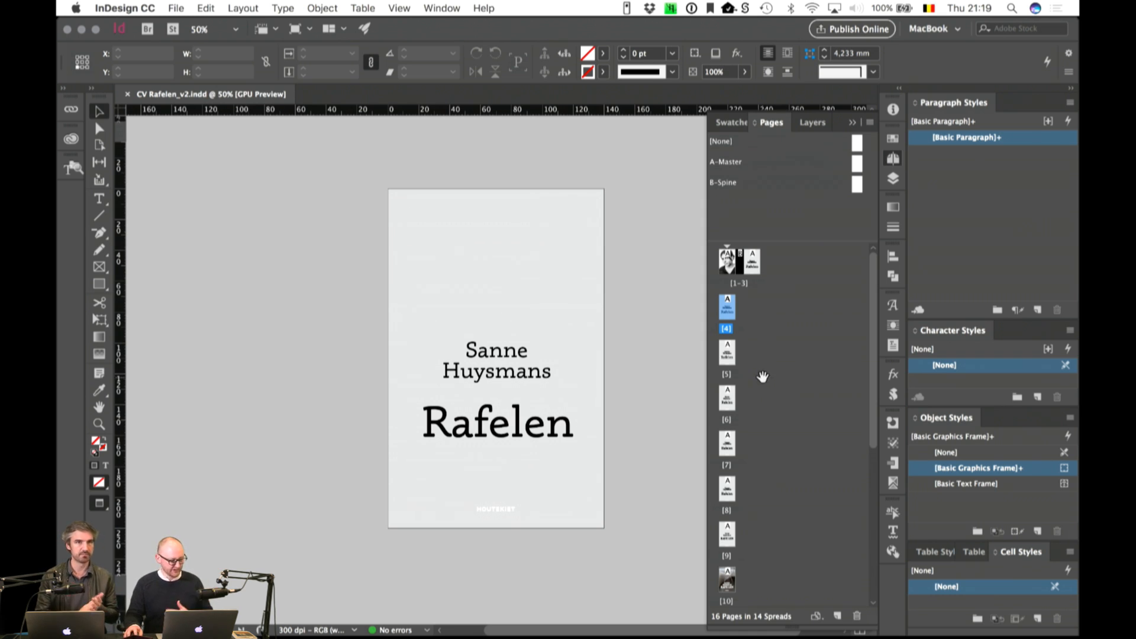
click(720, 307)
double_click(723, 309)
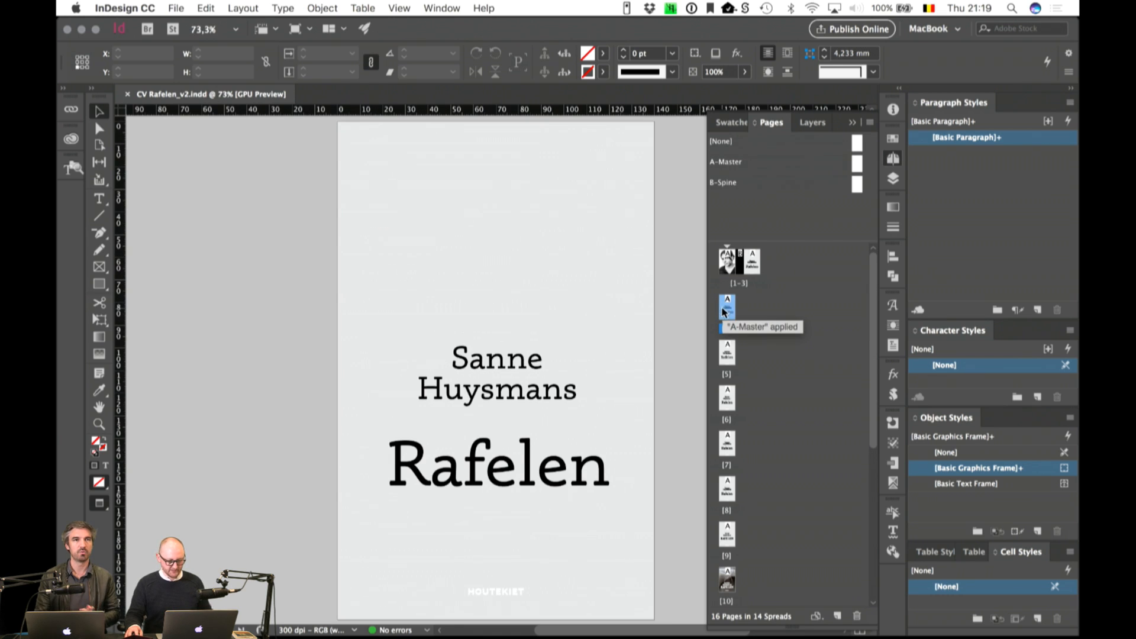
double_click(726, 355)
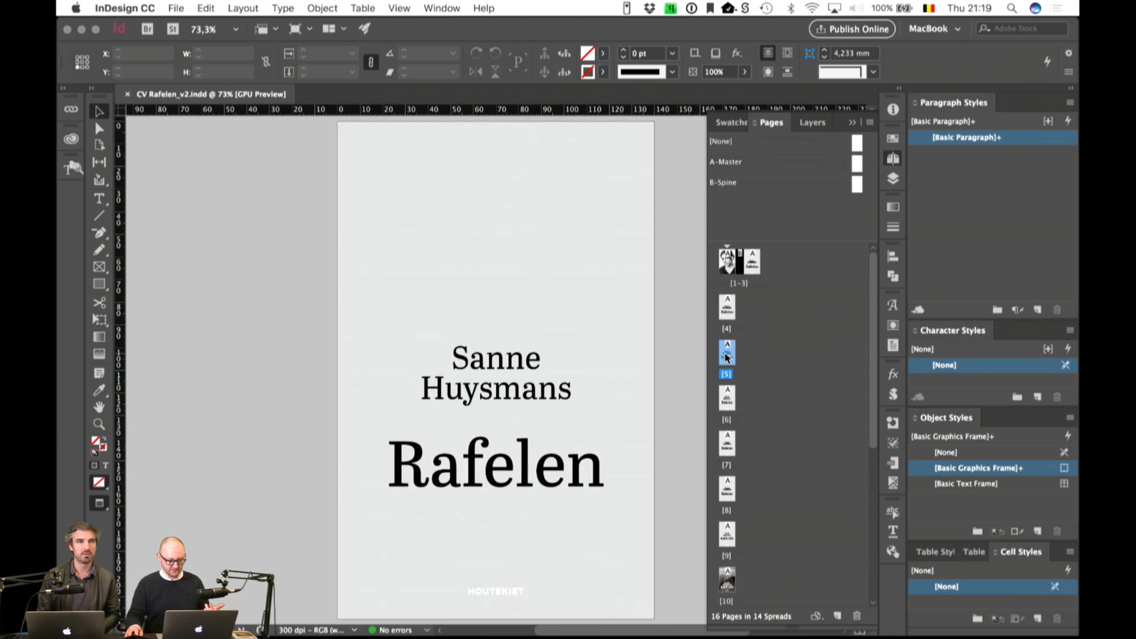
double_click(733, 405)
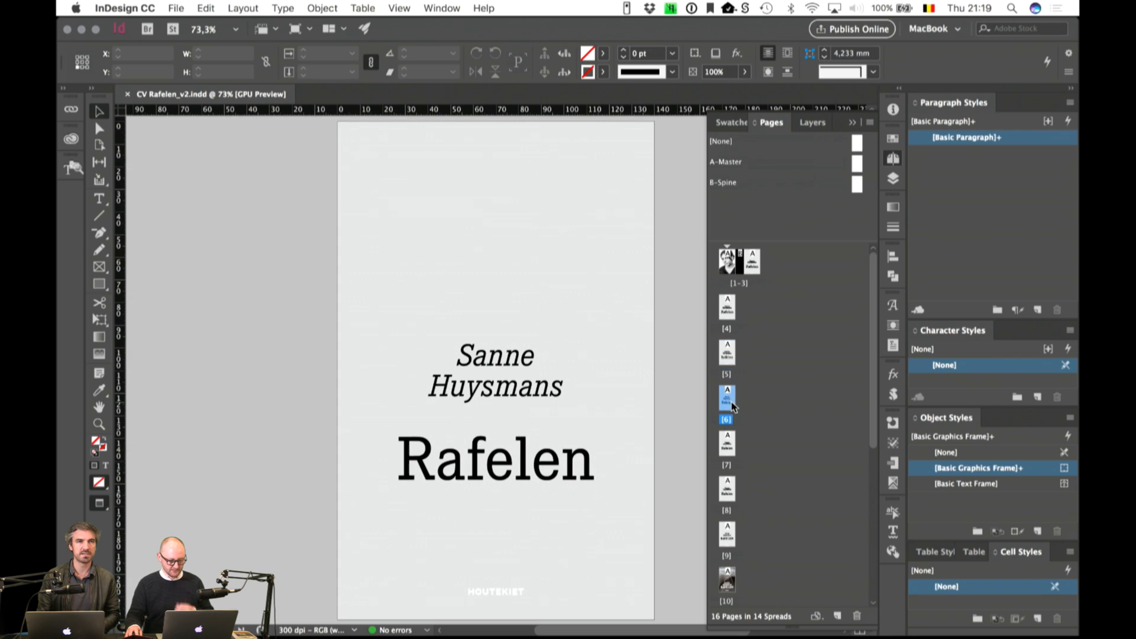
double_click(729, 451)
double_click(728, 495)
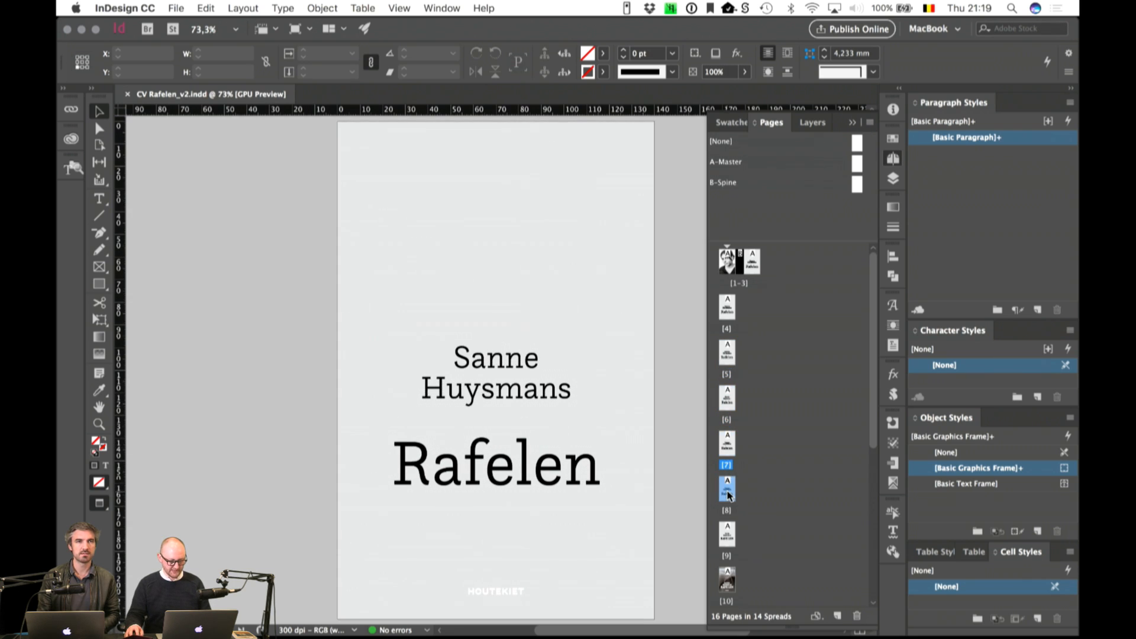
double_click(728, 534)
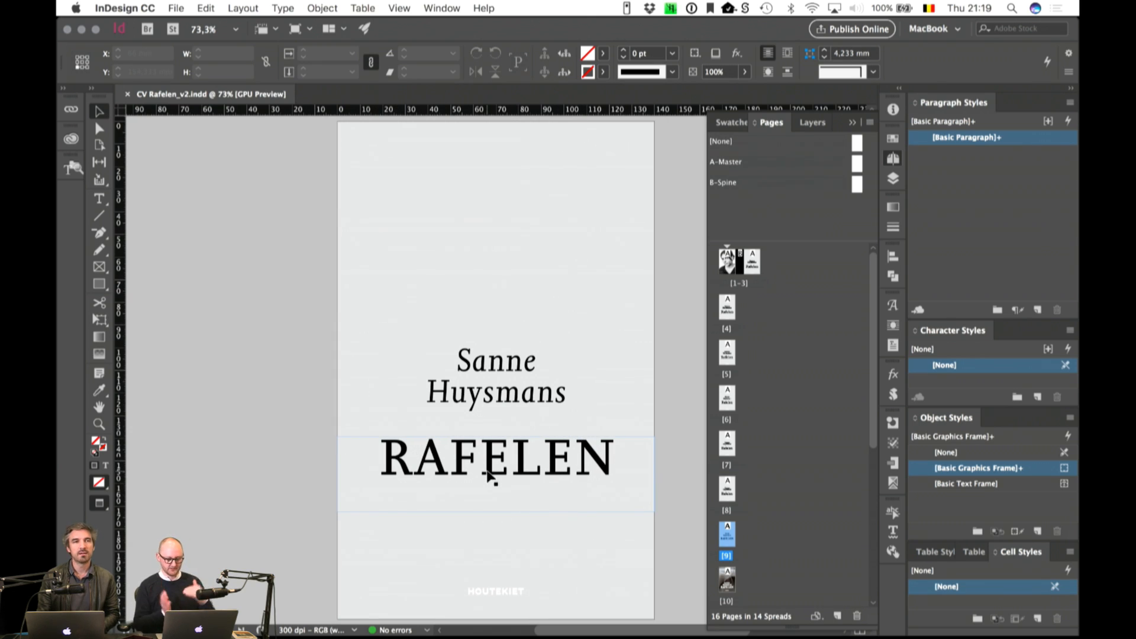
Step: Review the photo cover variants one by one from page 10 to page 16, comparing the images and title placement
scroll(791, 496, down, 3)
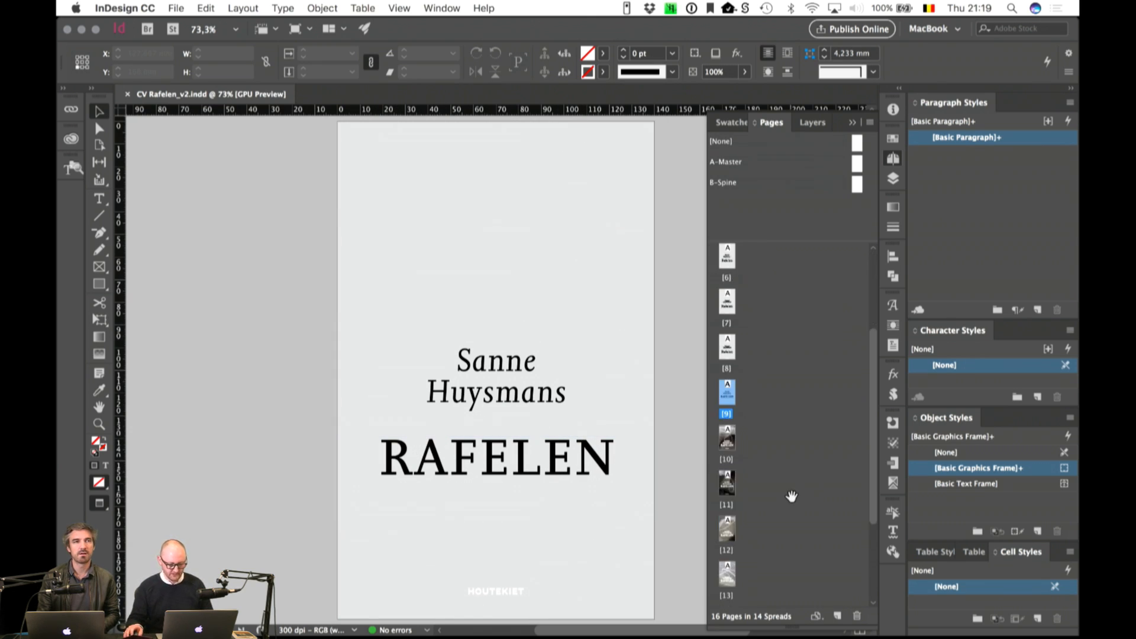
double_click(727, 439)
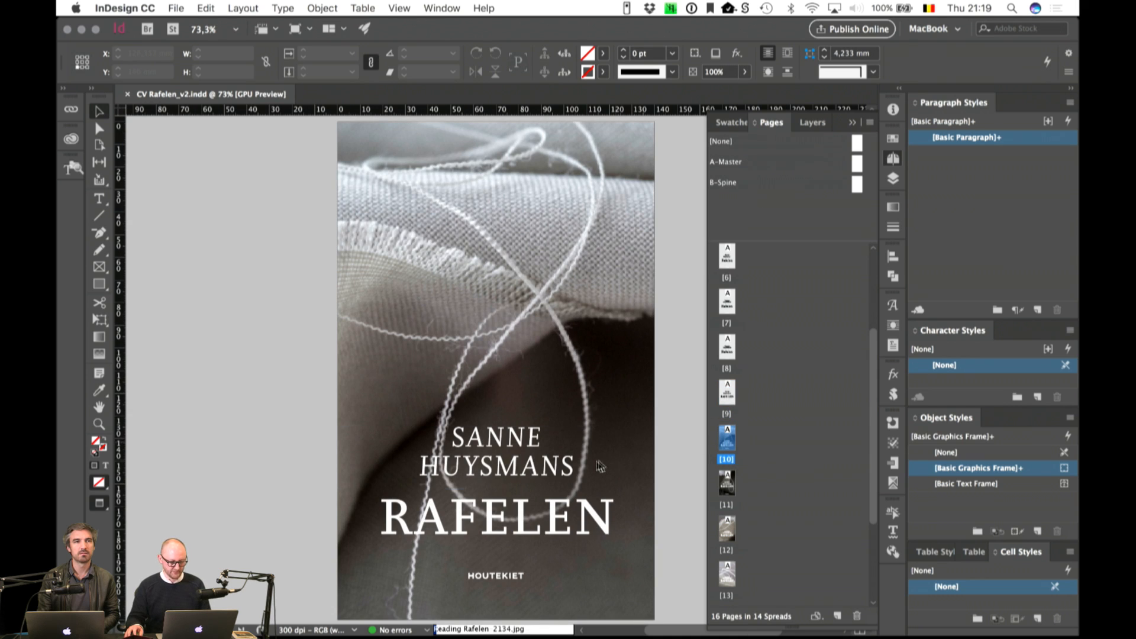
scroll(627, 477, up, 1)
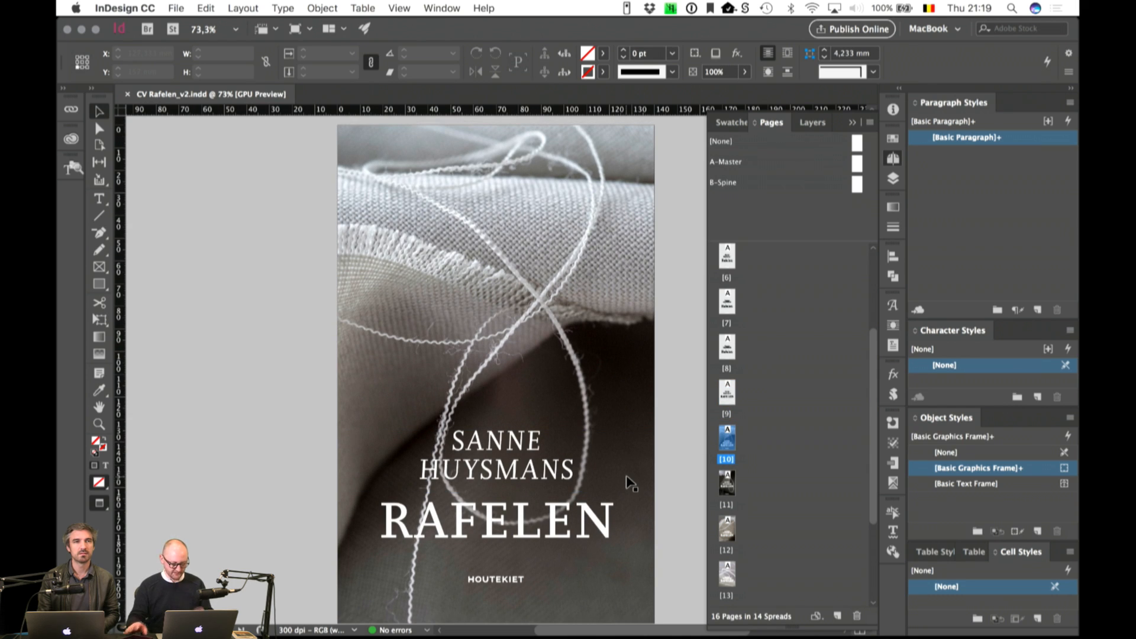
key(super+minus)
drag(626, 475, 570, 484)
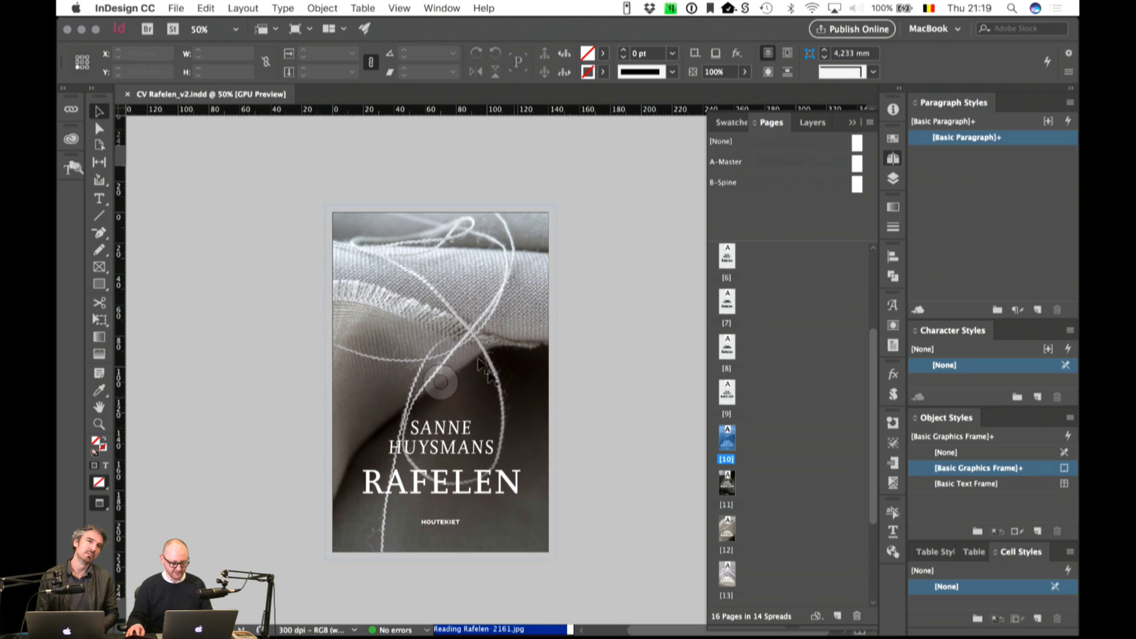
double_click(726, 483)
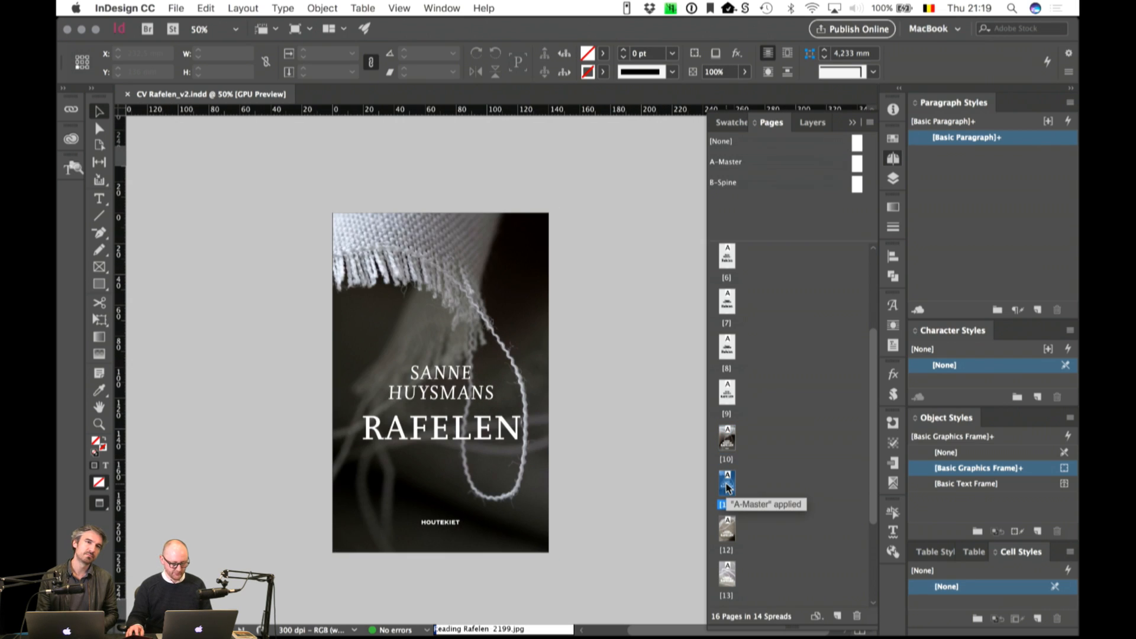
double_click(729, 440)
double_click(729, 483)
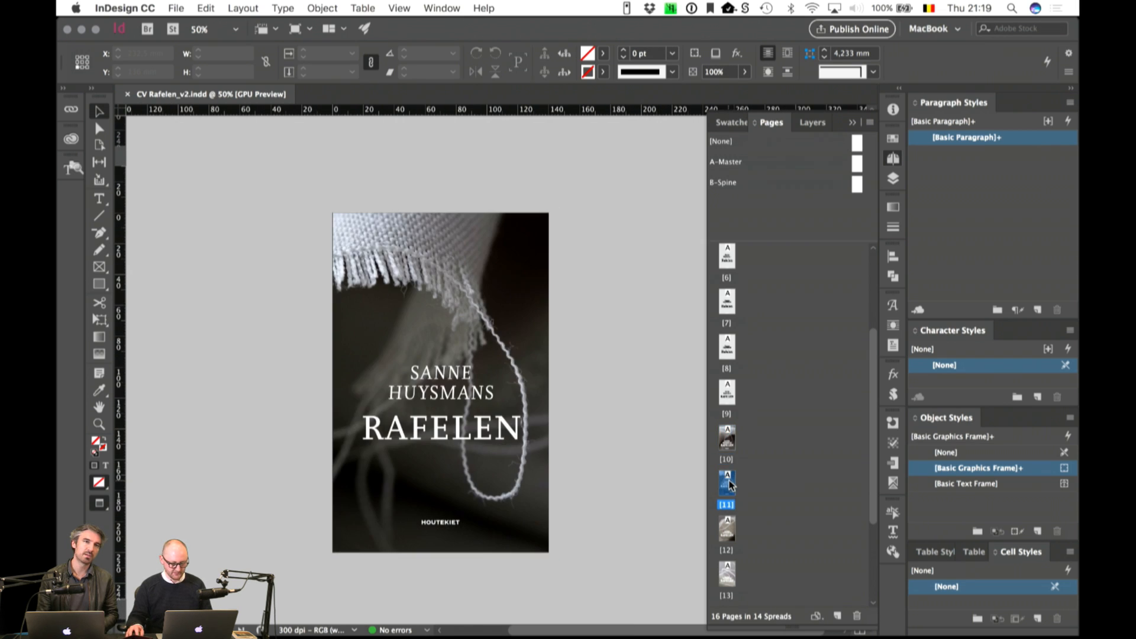
click(729, 531)
double_click(729, 531)
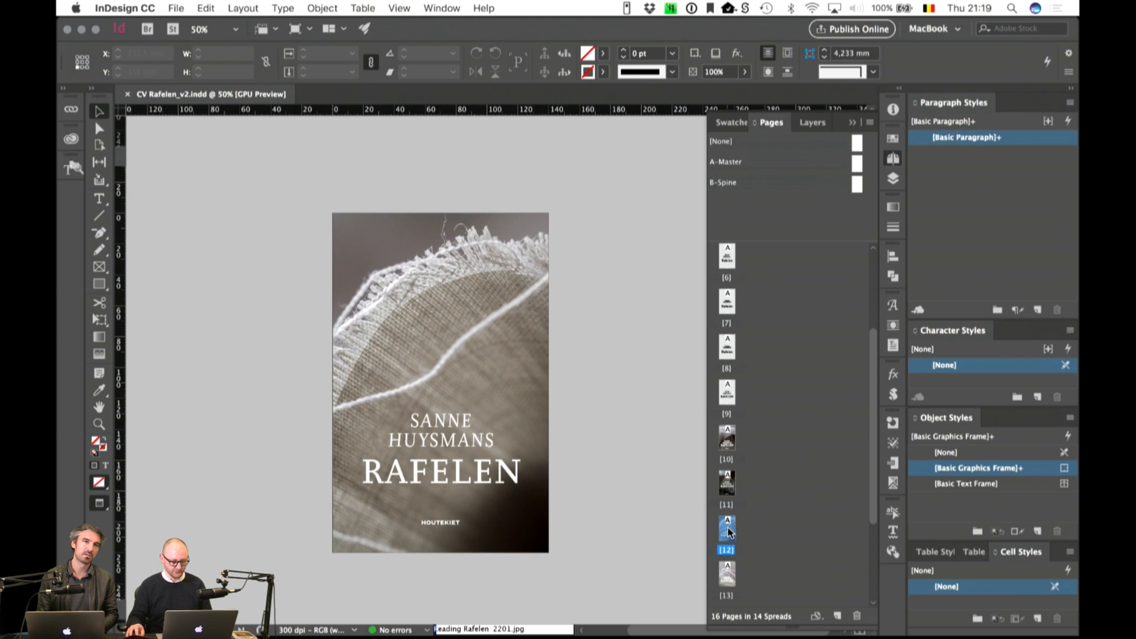
scroll(725, 527, down, 3)
double_click(734, 528)
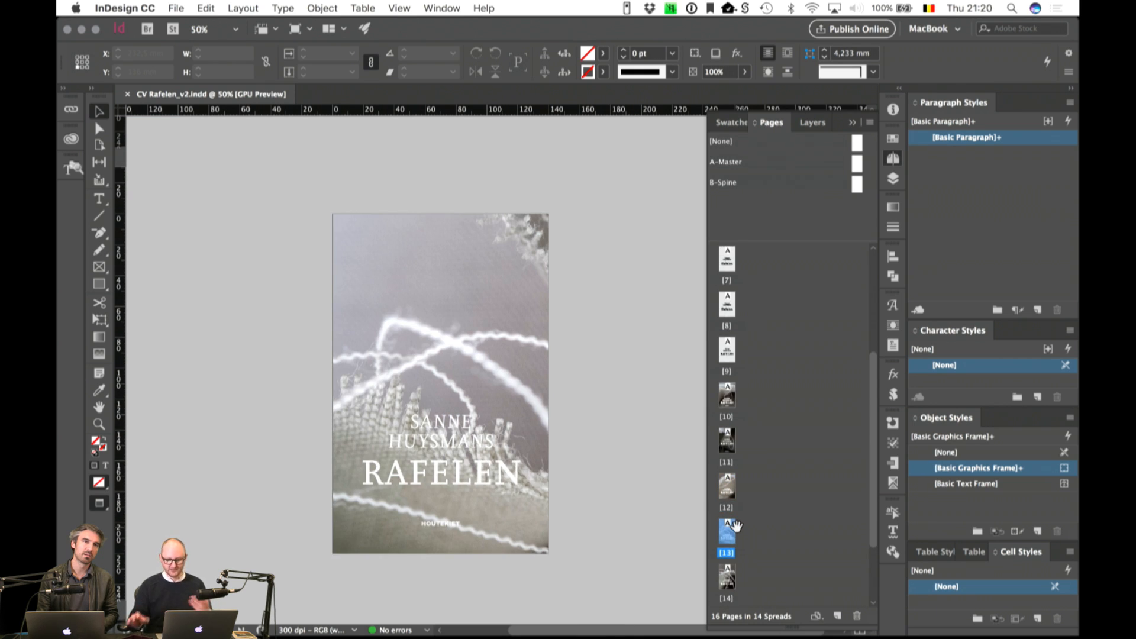
scroll(751, 524, down, 4)
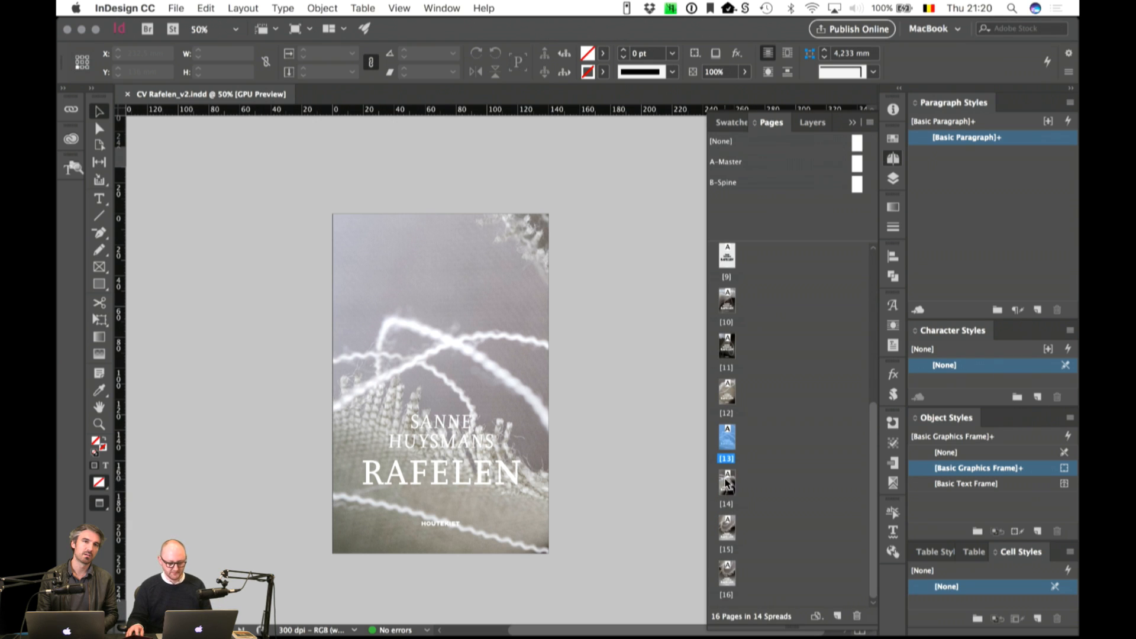
double_click(727, 482)
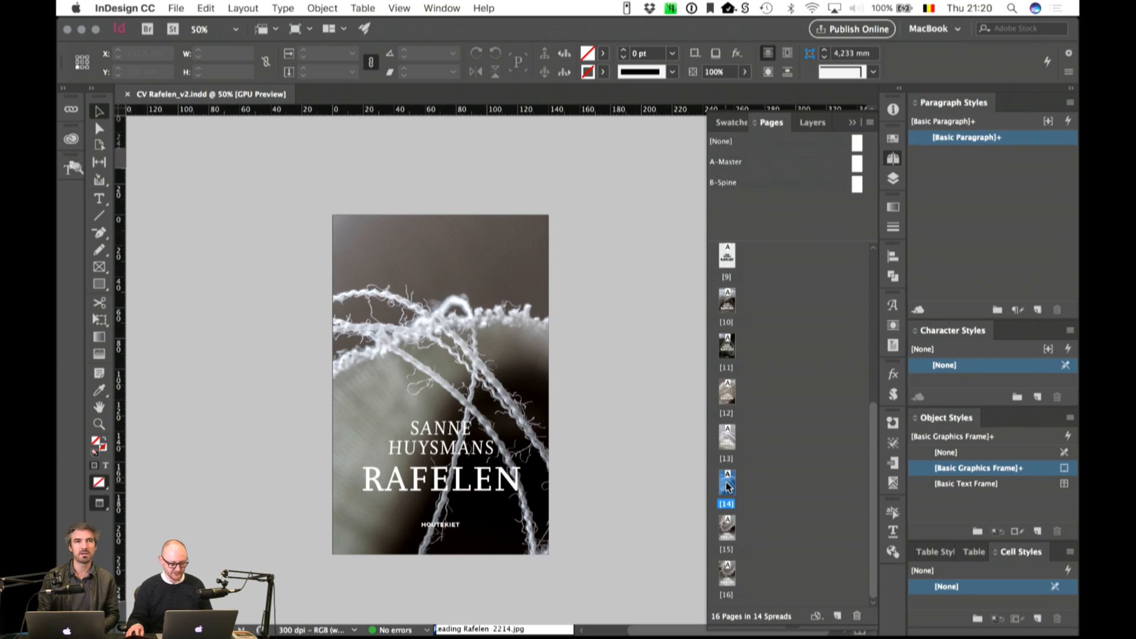
double_click(727, 529)
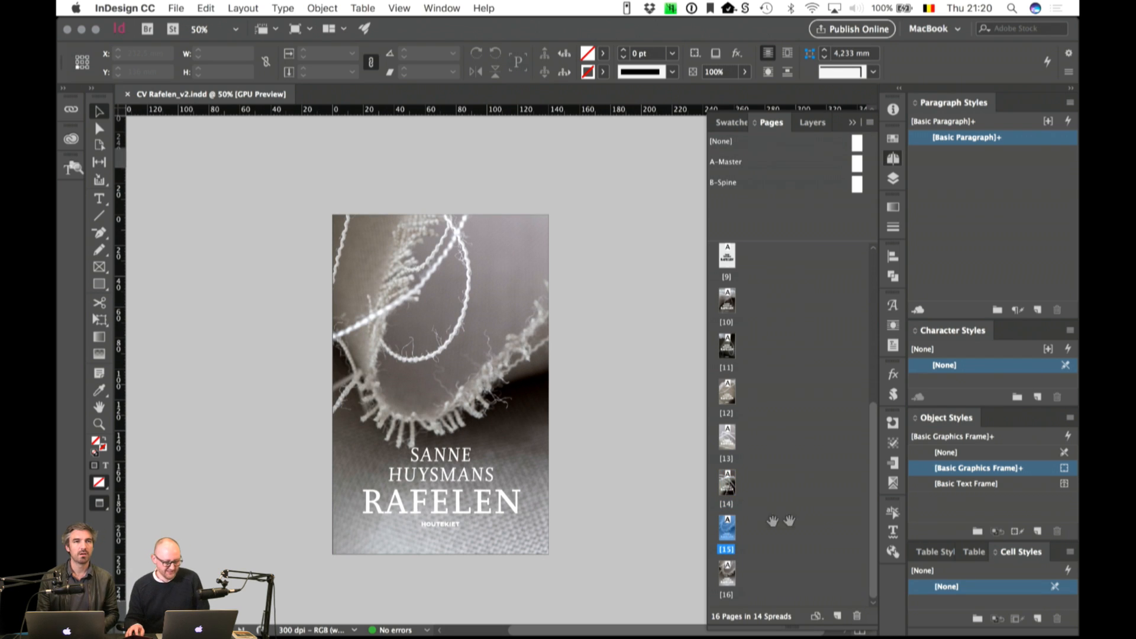
double_click(728, 573)
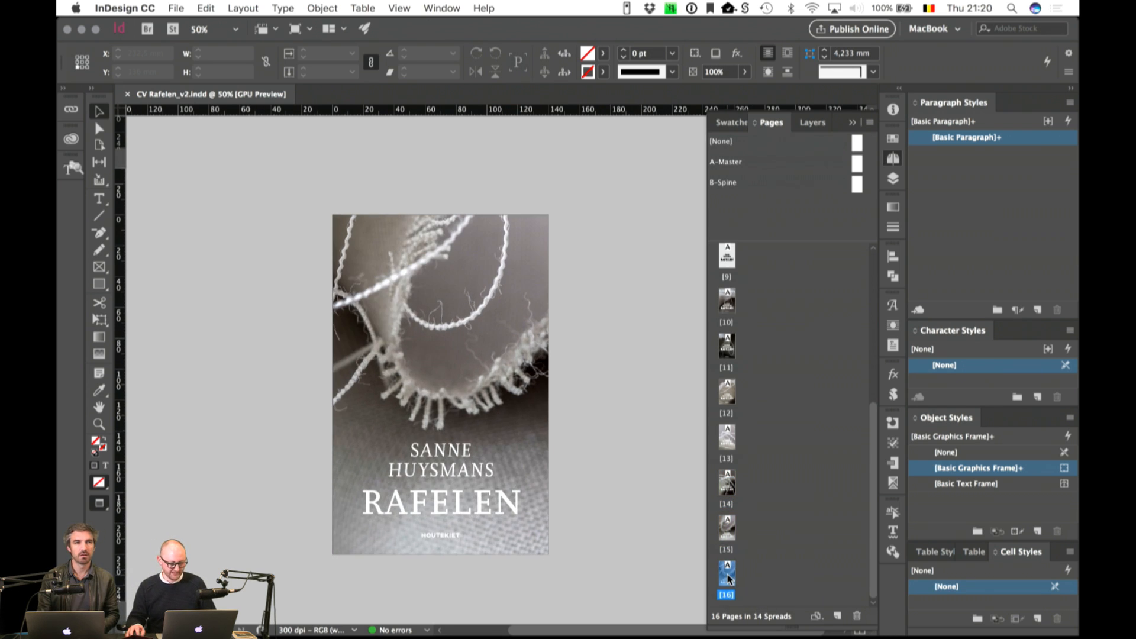
Step: Delete the photo variant on page 15 and all plain typographic variants on pages 4 to 9
double_click(728, 529)
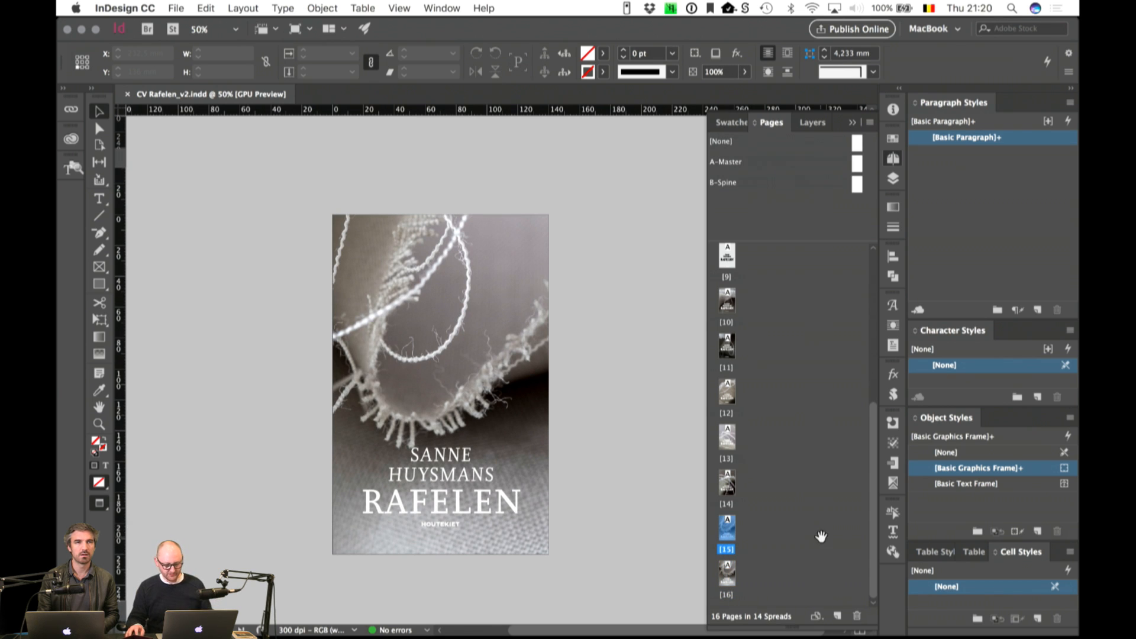
click(856, 616)
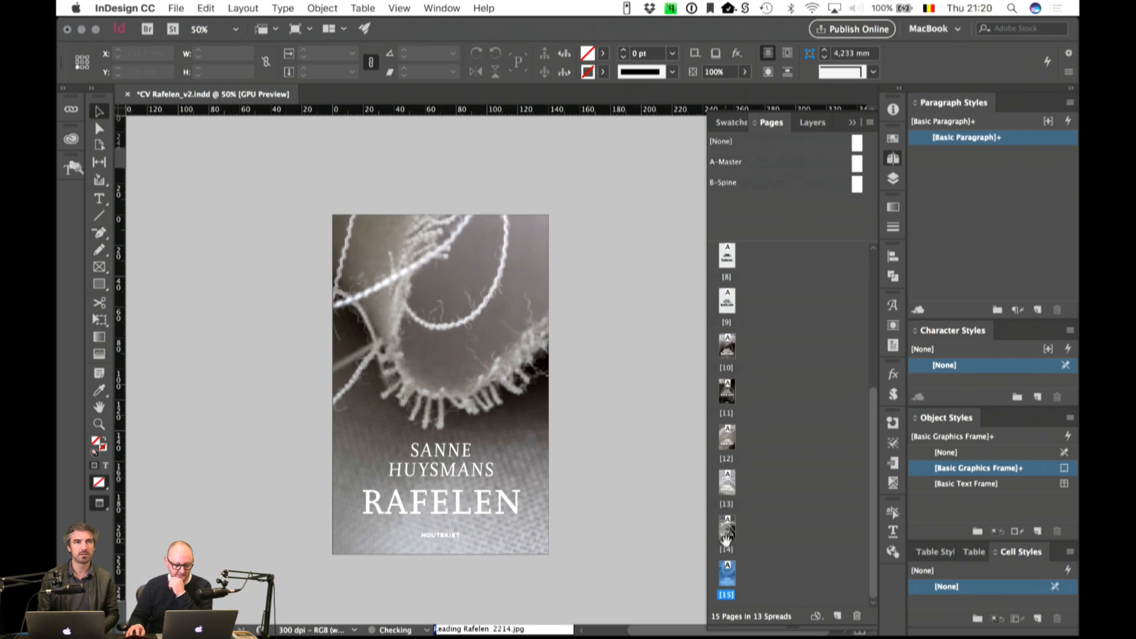
scroll(768, 388, up, 5)
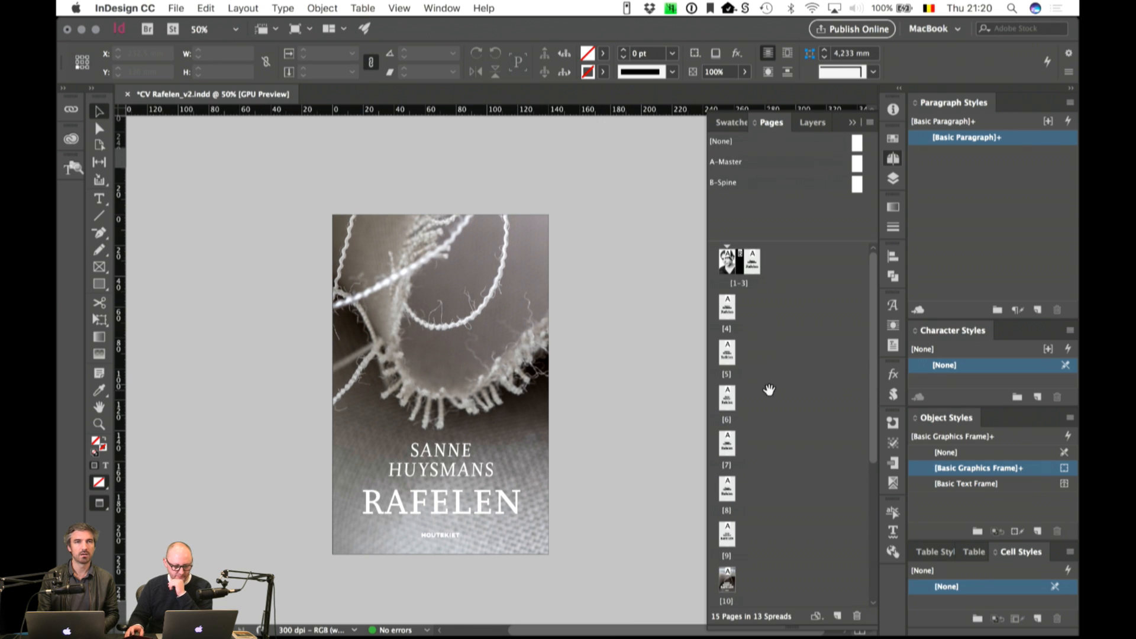
drag(726, 302, 755, 546)
shift+click(727, 535)
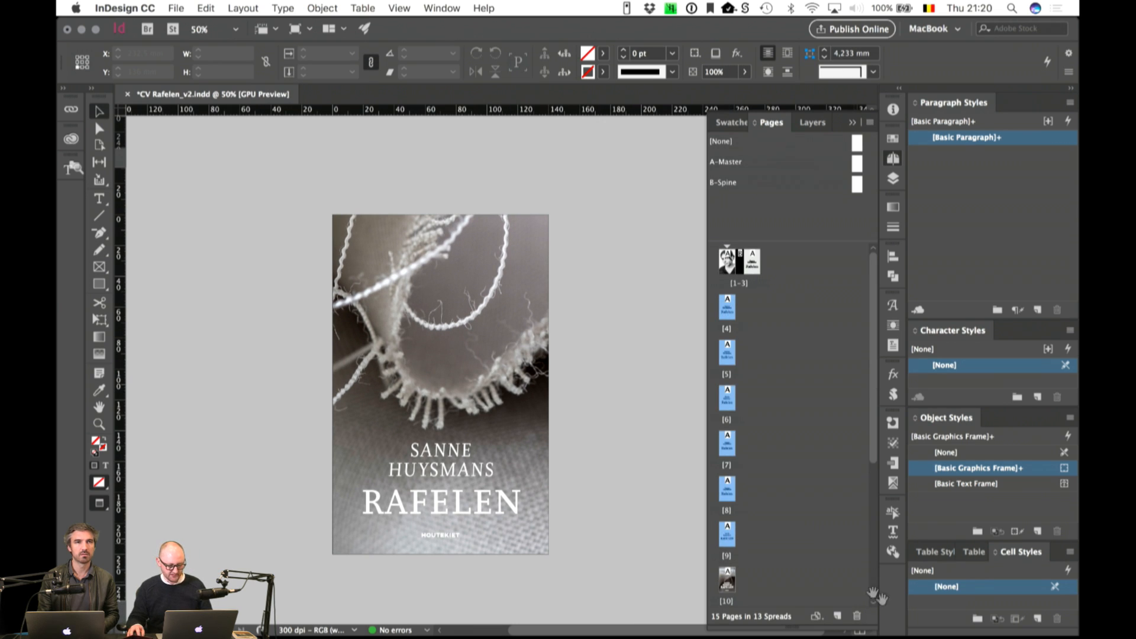
click(858, 616)
Step: Compare the remaining photo variants from page 4 onward, deleting the pale one on page 7 and the fringed-edge one on page 8
double_click(726, 303)
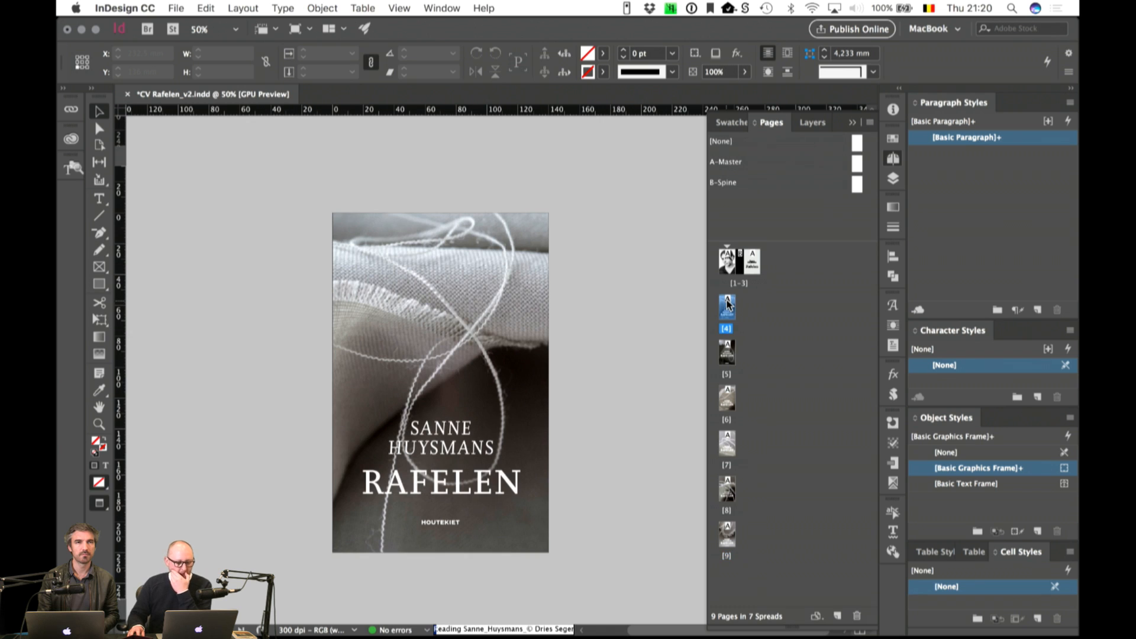
double_click(729, 354)
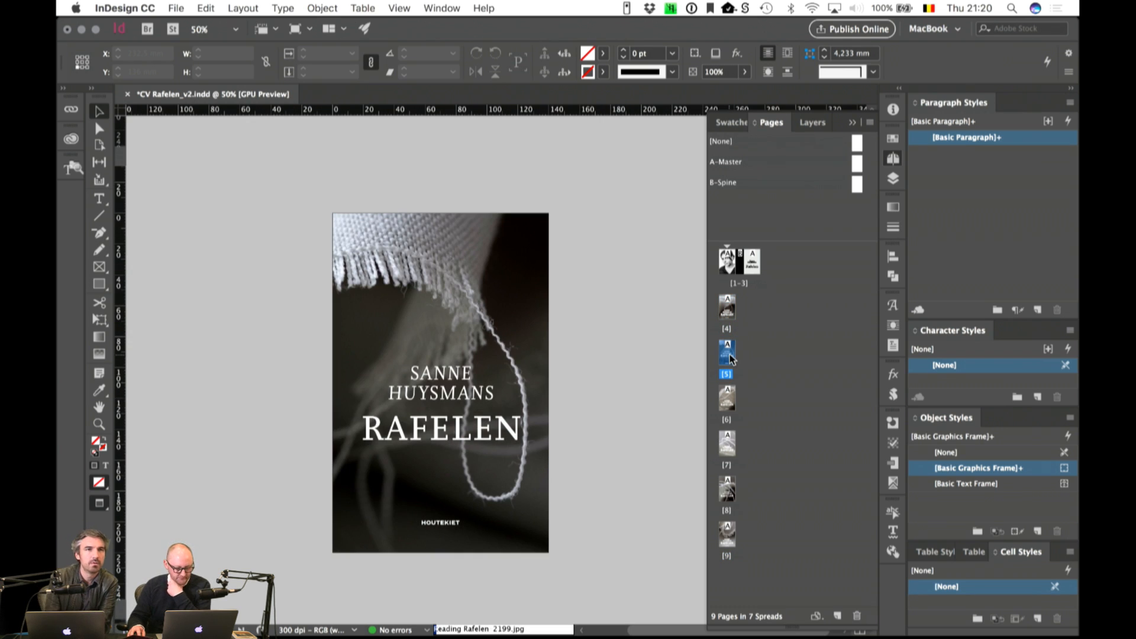
double_click(731, 402)
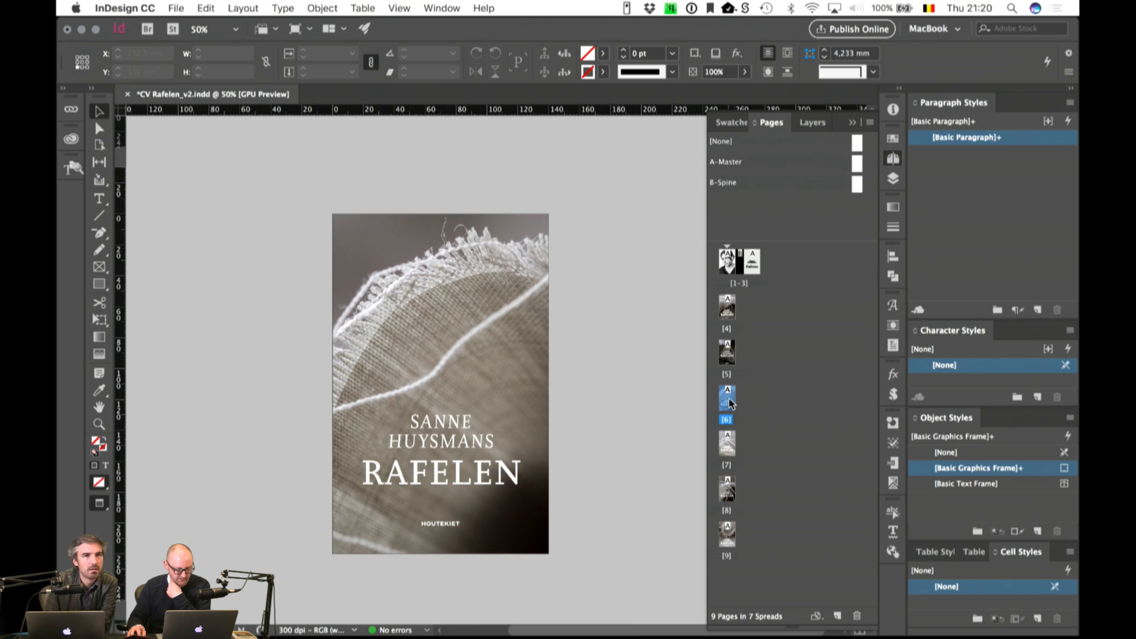
double_click(727, 443)
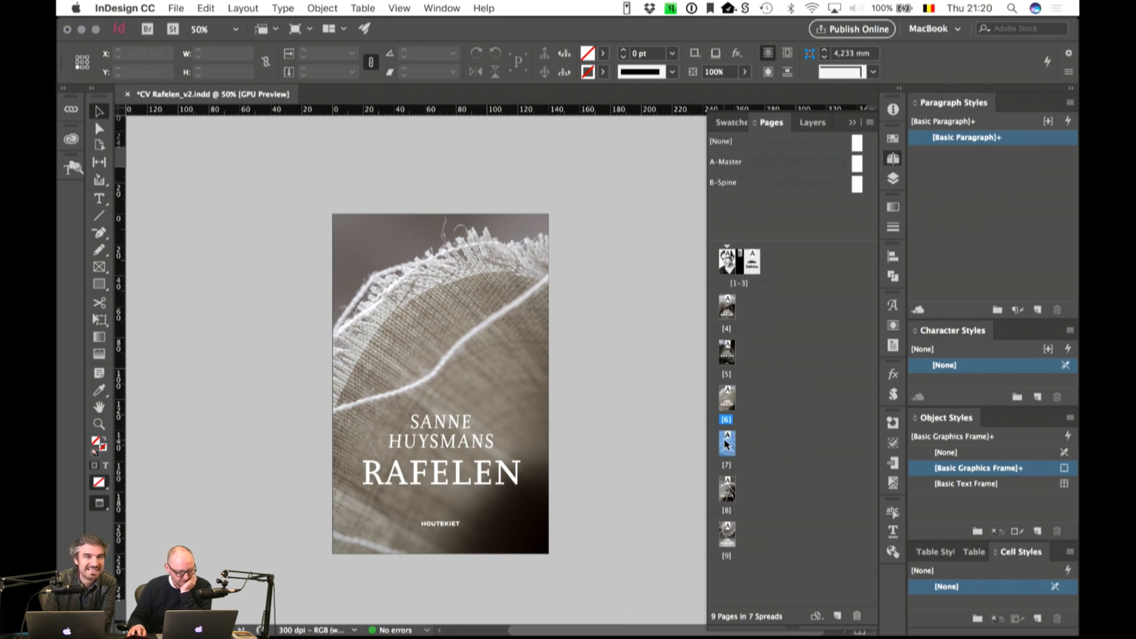
click(856, 616)
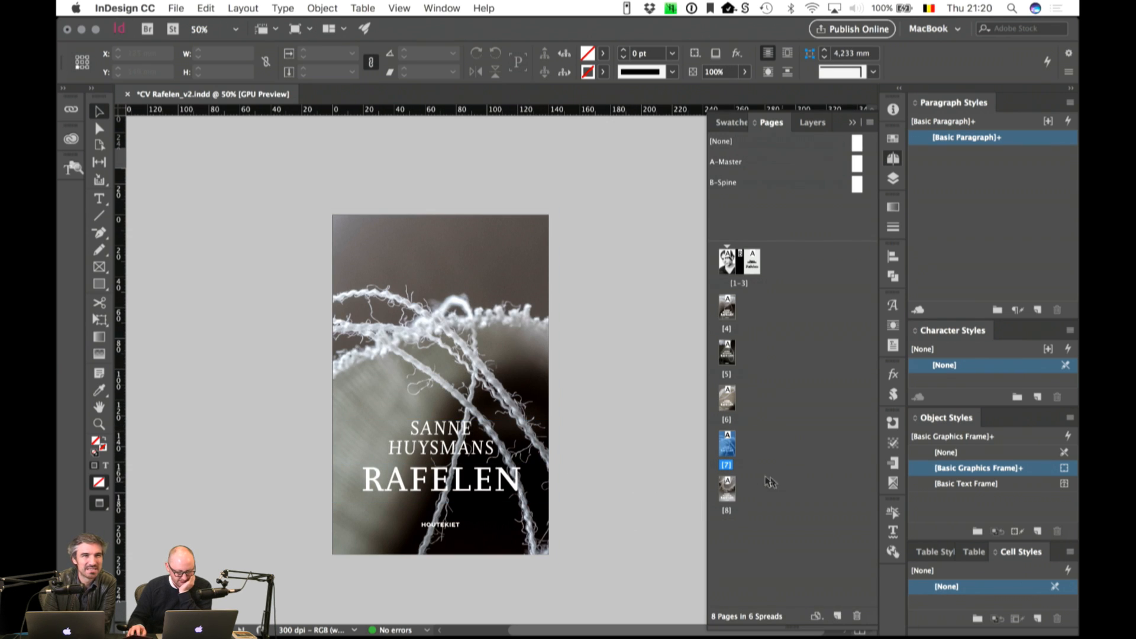
double_click(729, 489)
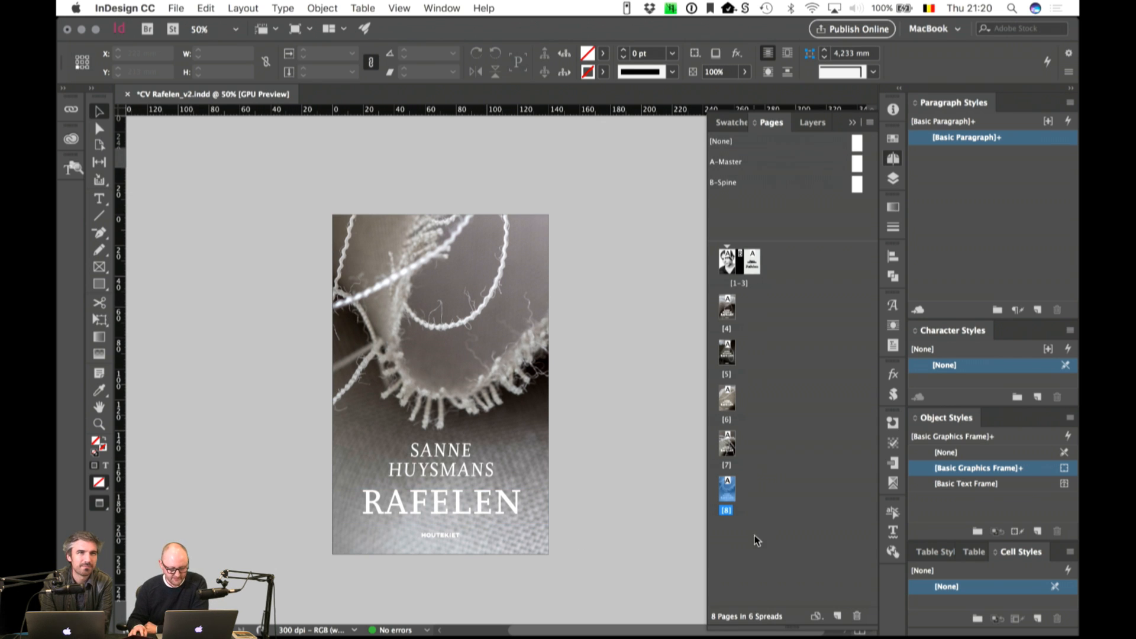
drag(840, 567, 856, 615)
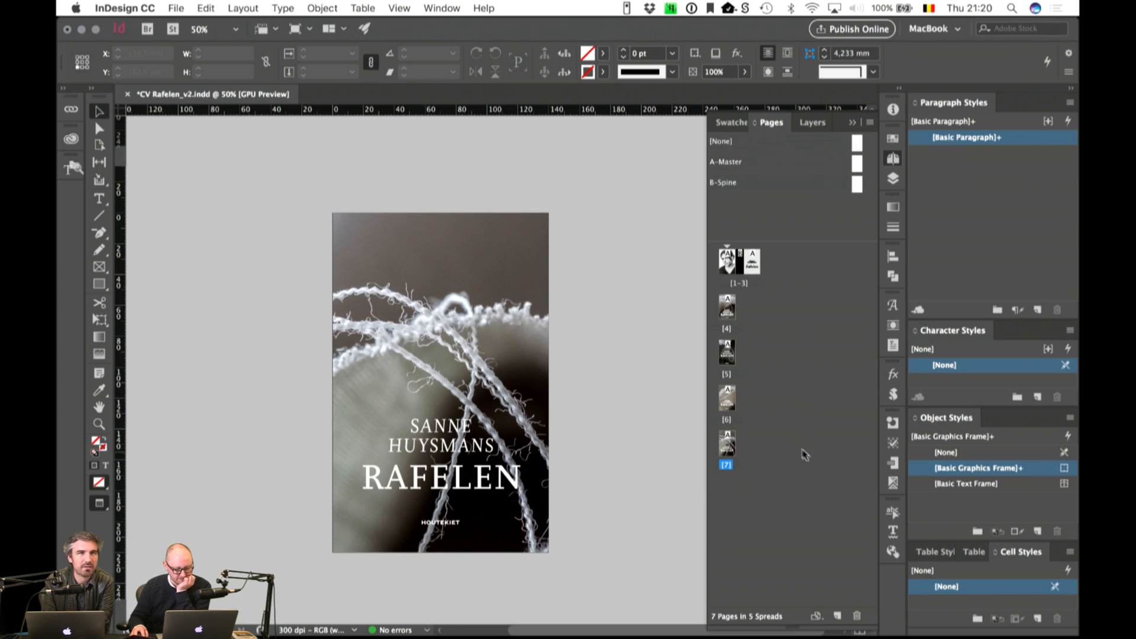
Step: Return to the photo cover on page 4, show its guides and move the spine page from the first spread in front of it
double_click(734, 405)
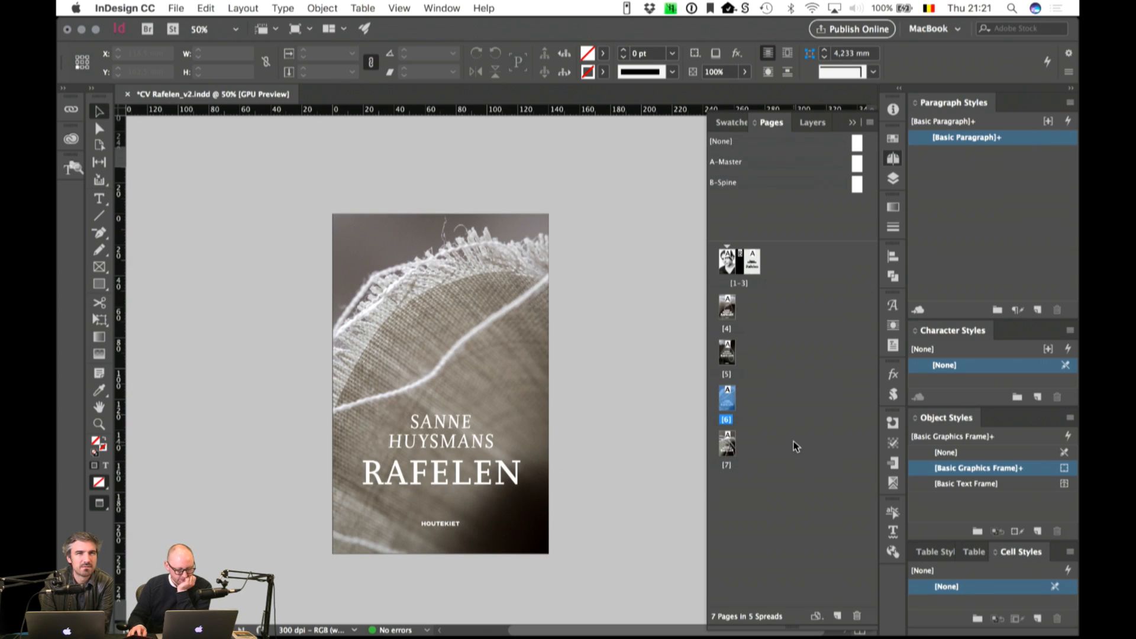
double_click(728, 350)
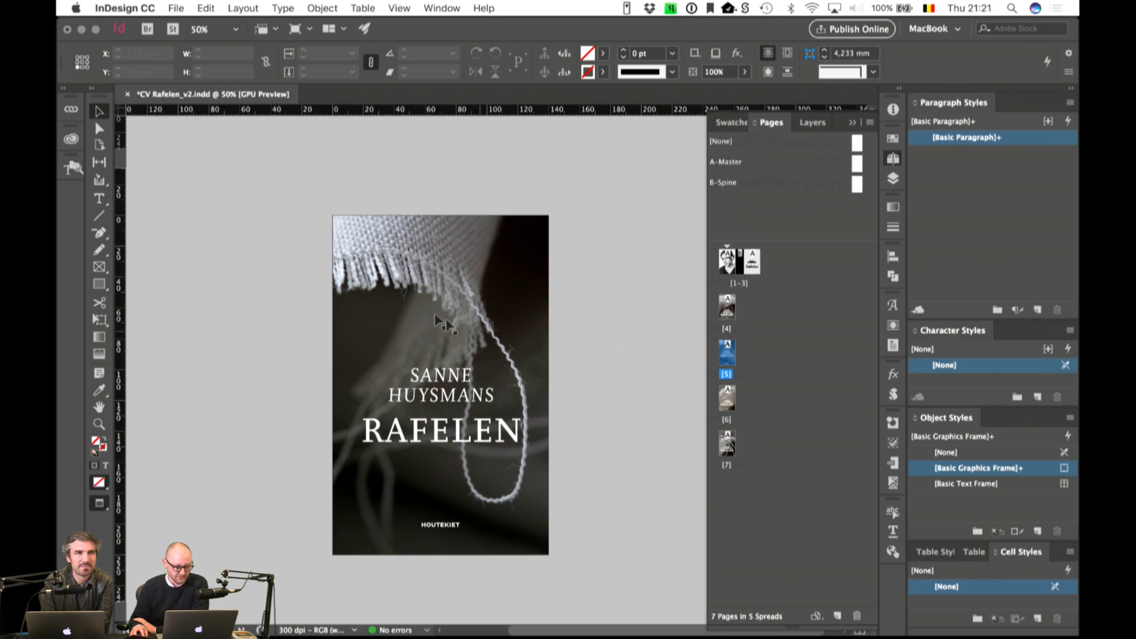
double_click(729, 309)
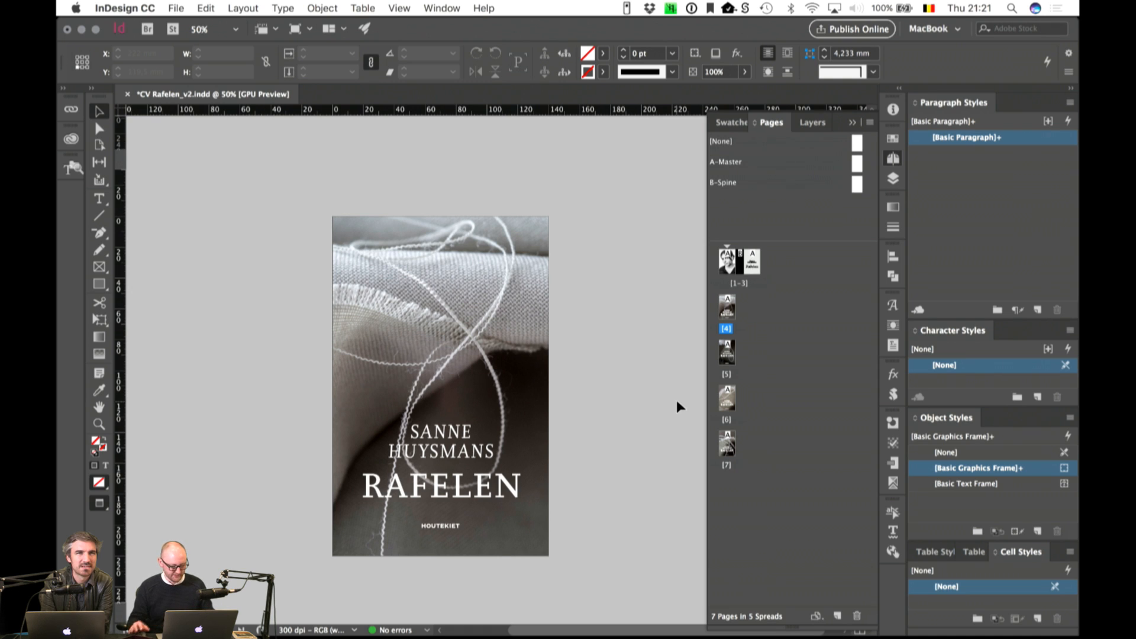
key(w)
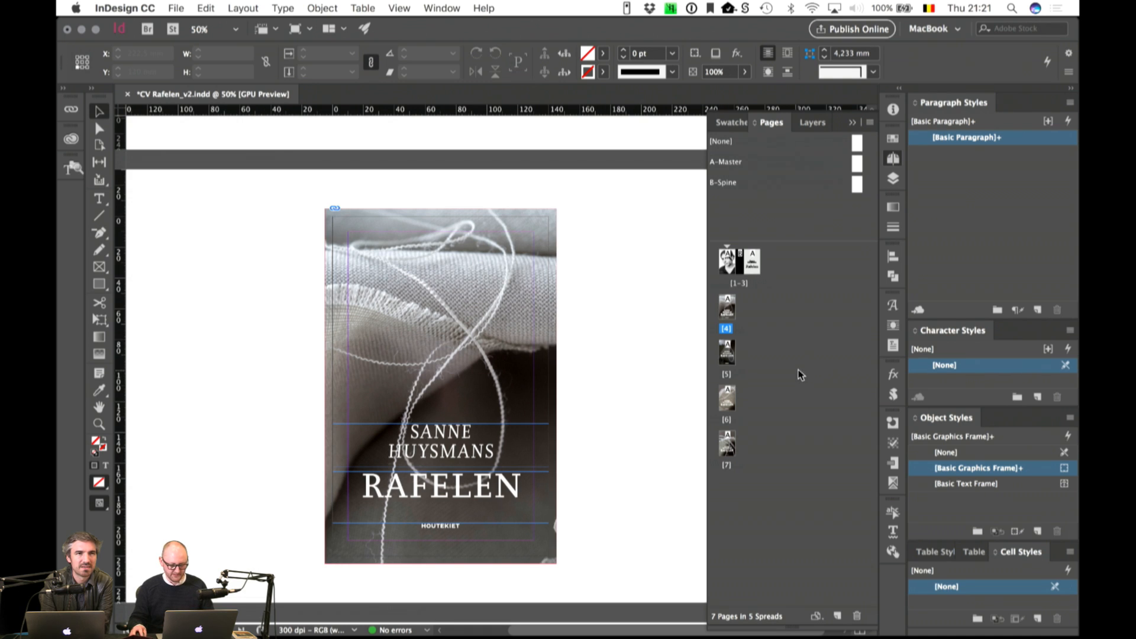
drag(740, 269, 717, 308)
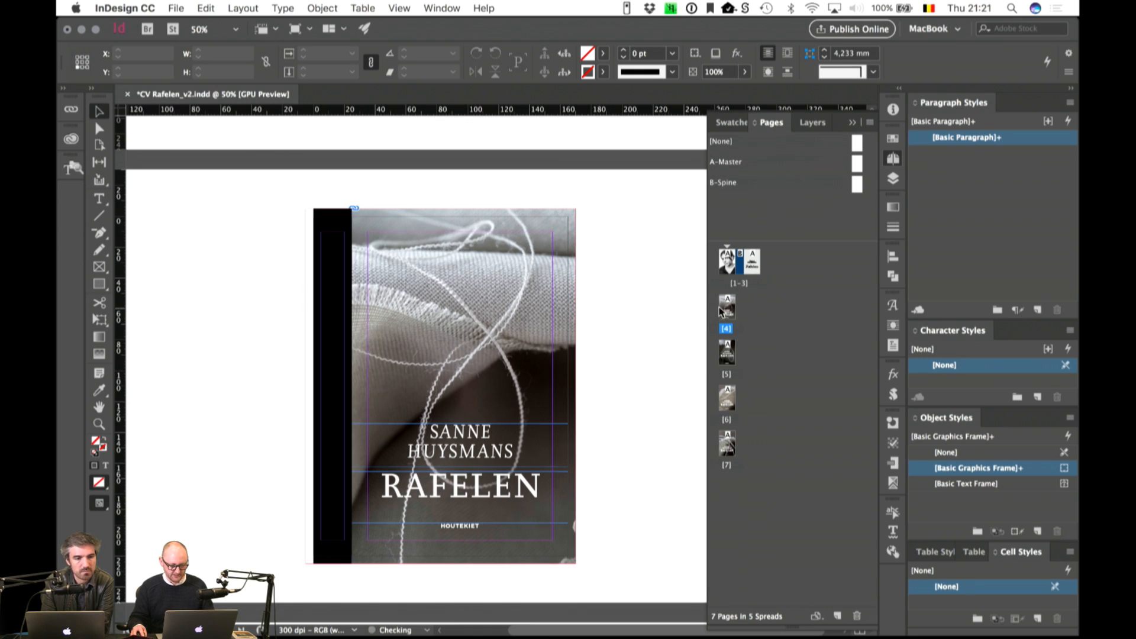
Step: Widen the black spine rectangle to 27.5 mm so it extends slightly over the front cover photo
key(super+equal)
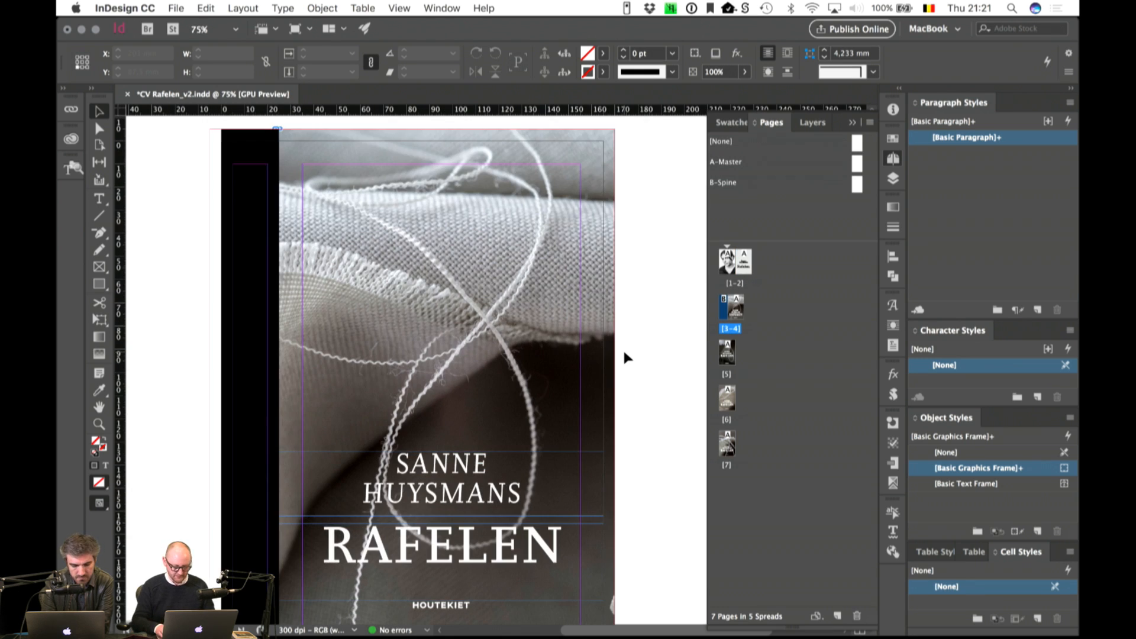
click(260, 332)
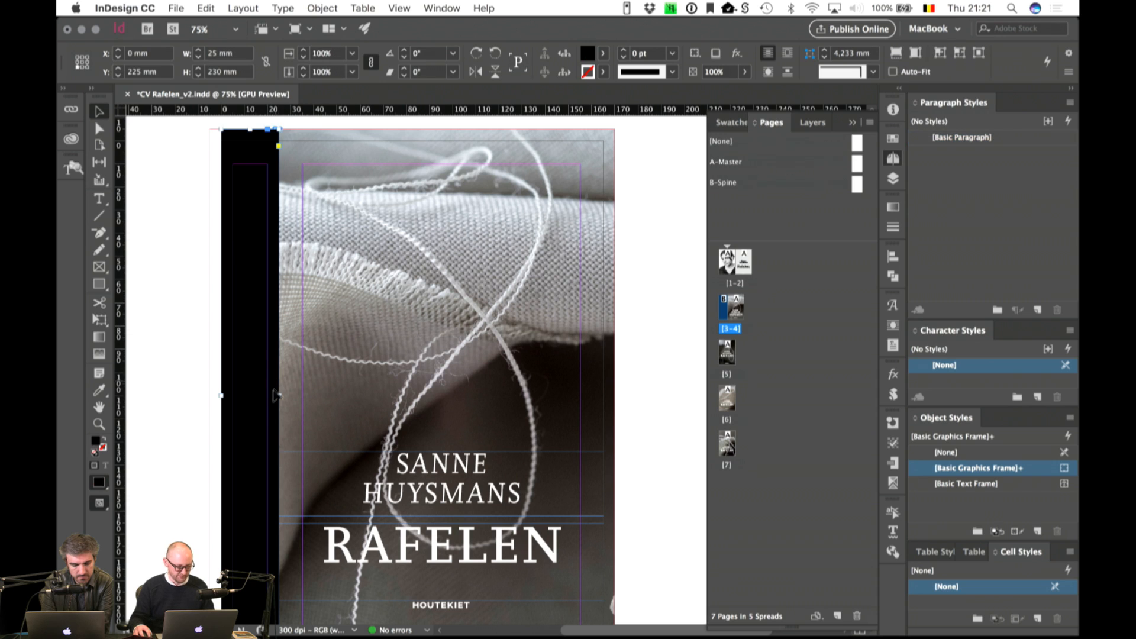
drag(281, 394, 291, 394)
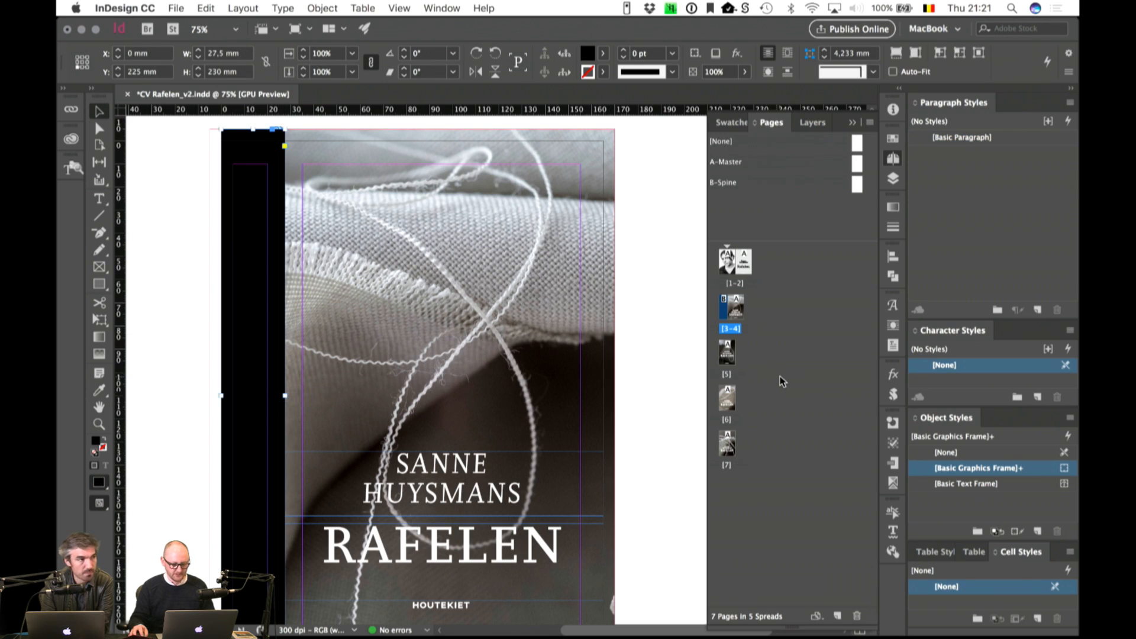
click(667, 406)
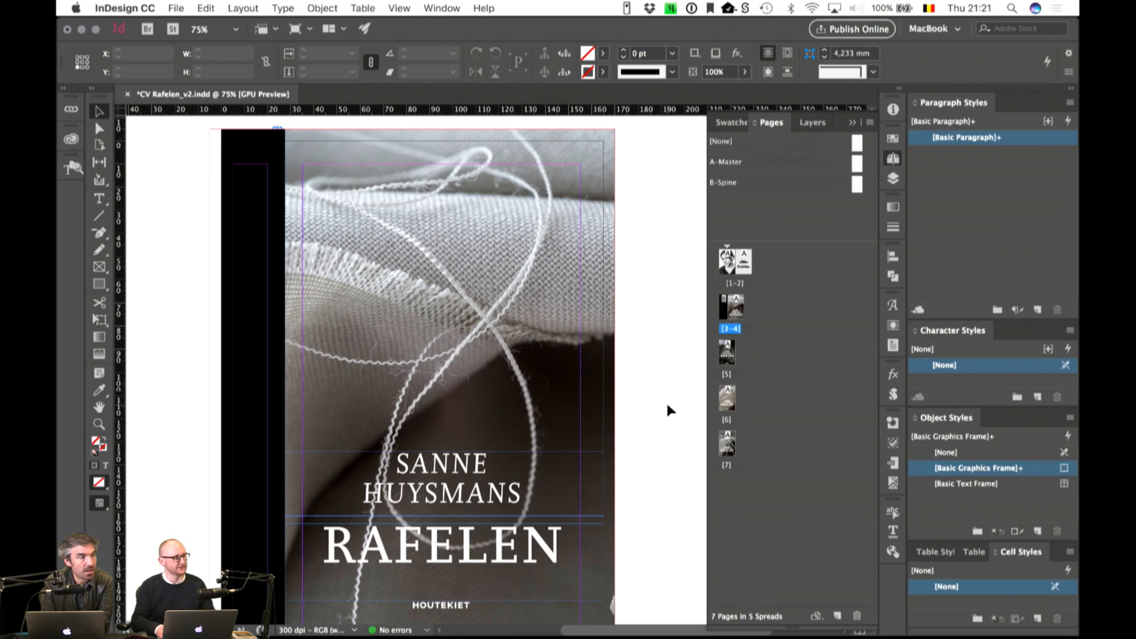
Step: Try moving the spine page in front of the photo cover on page 5, and undo the move
key(super+minus)
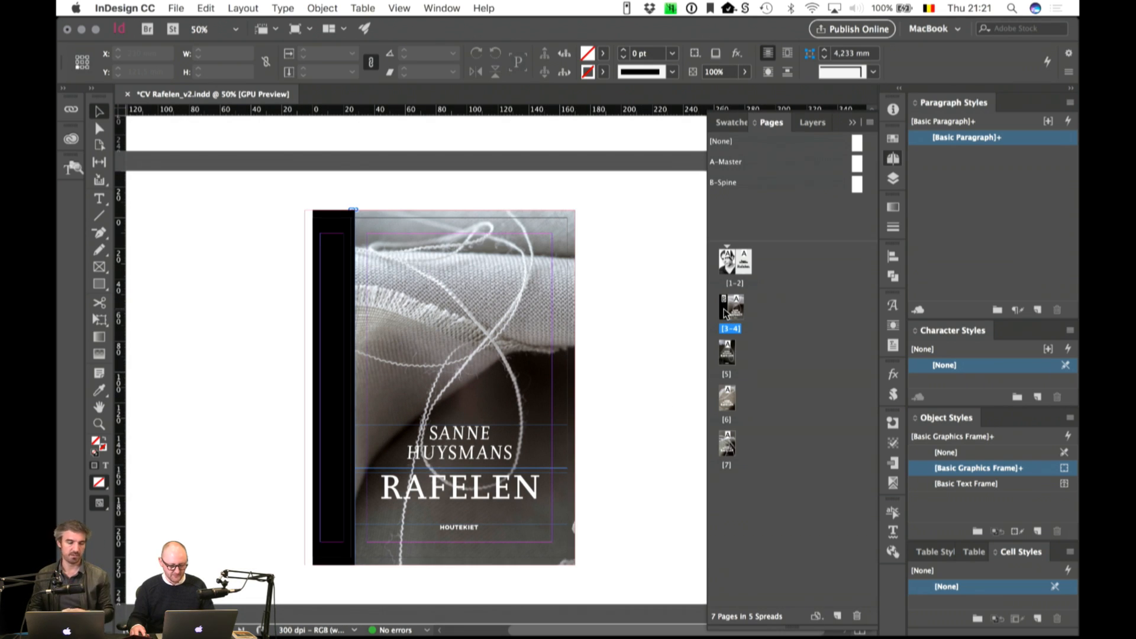
drag(723, 308, 722, 350)
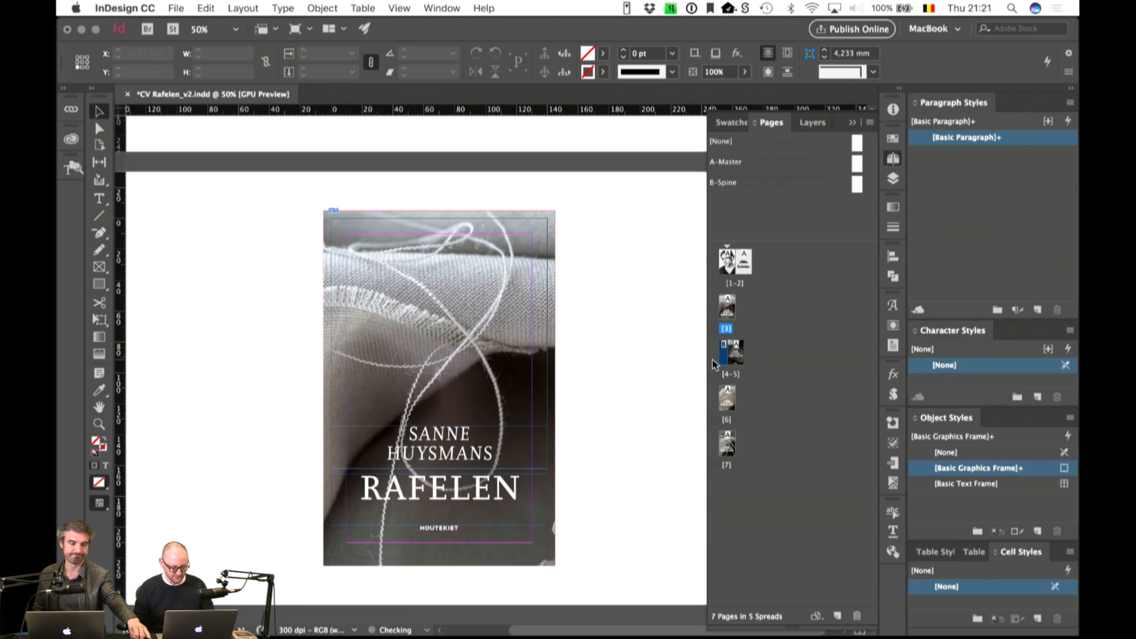
key(super+z)
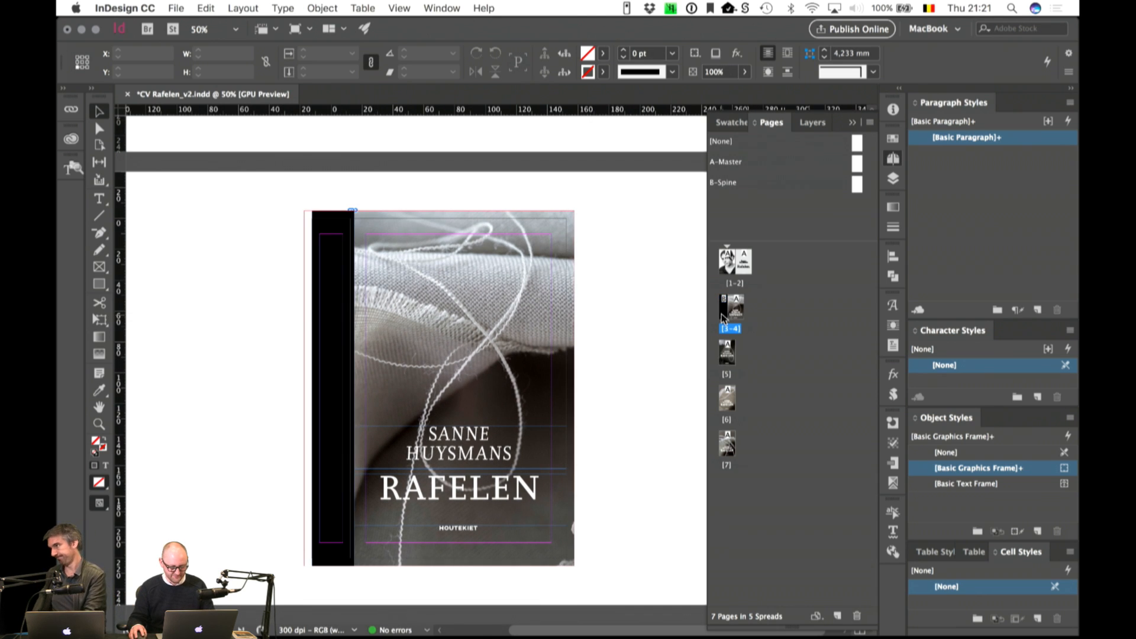
Step: Duplicate the black spine page and place a copy in front of each of the three remaining single photo covers
drag(831, 606, 836, 610)
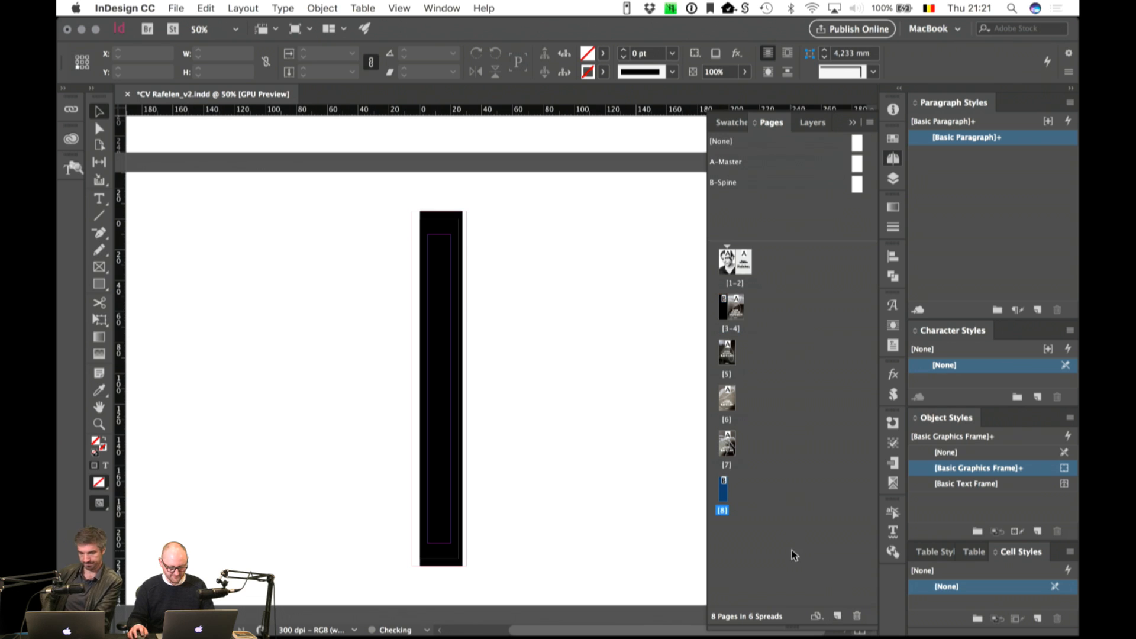
drag(700, 376, 722, 351)
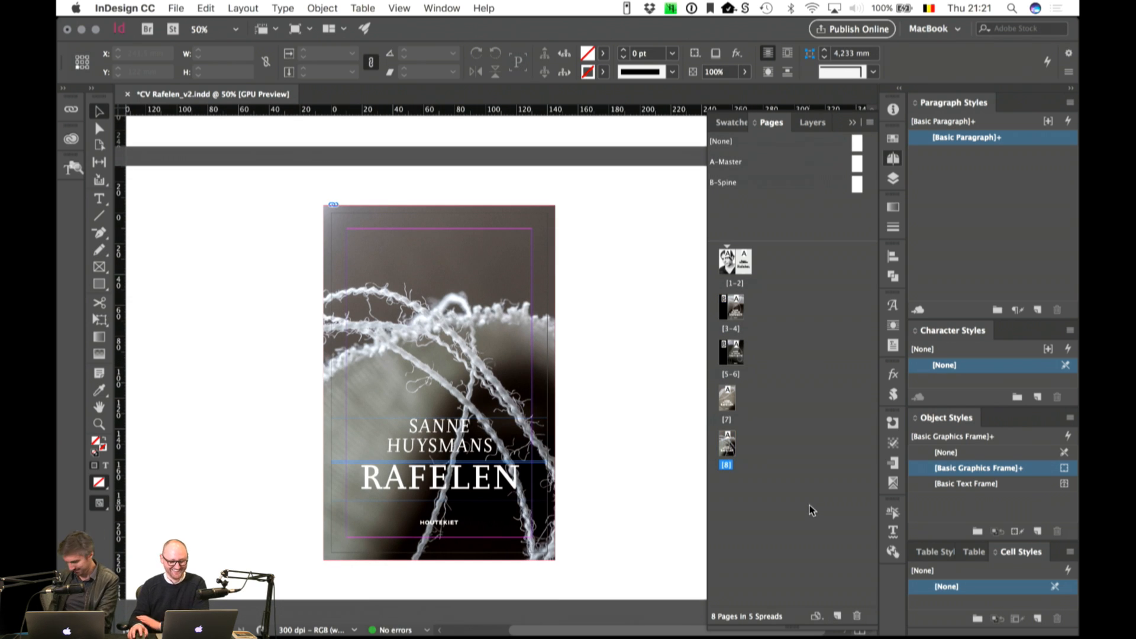
drag(725, 309, 841, 611)
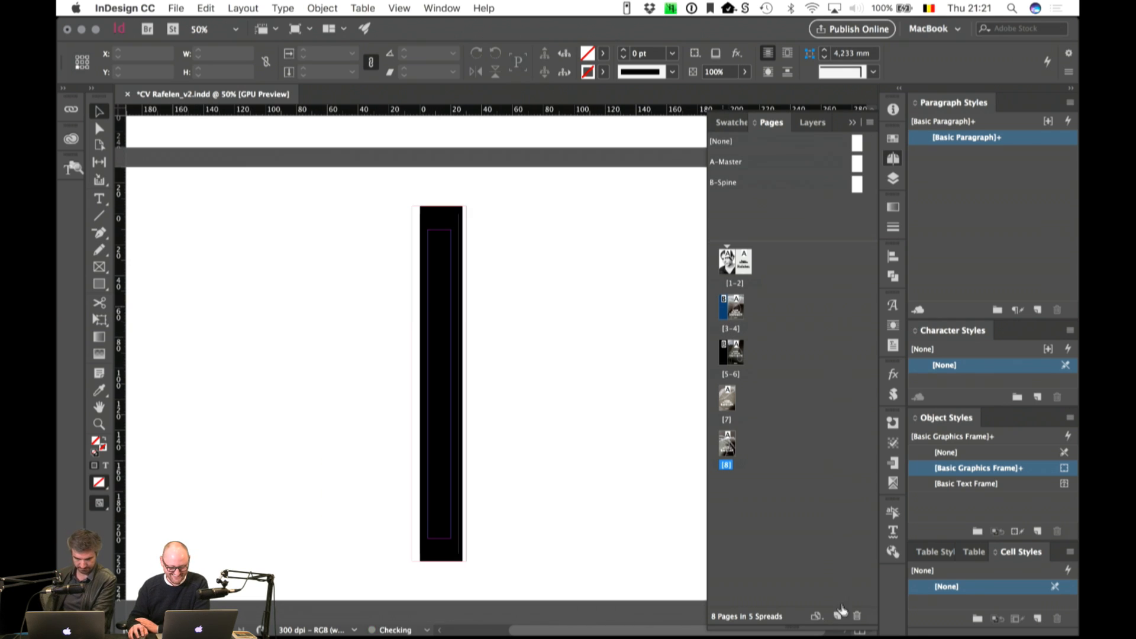
drag(713, 407, 835, 617)
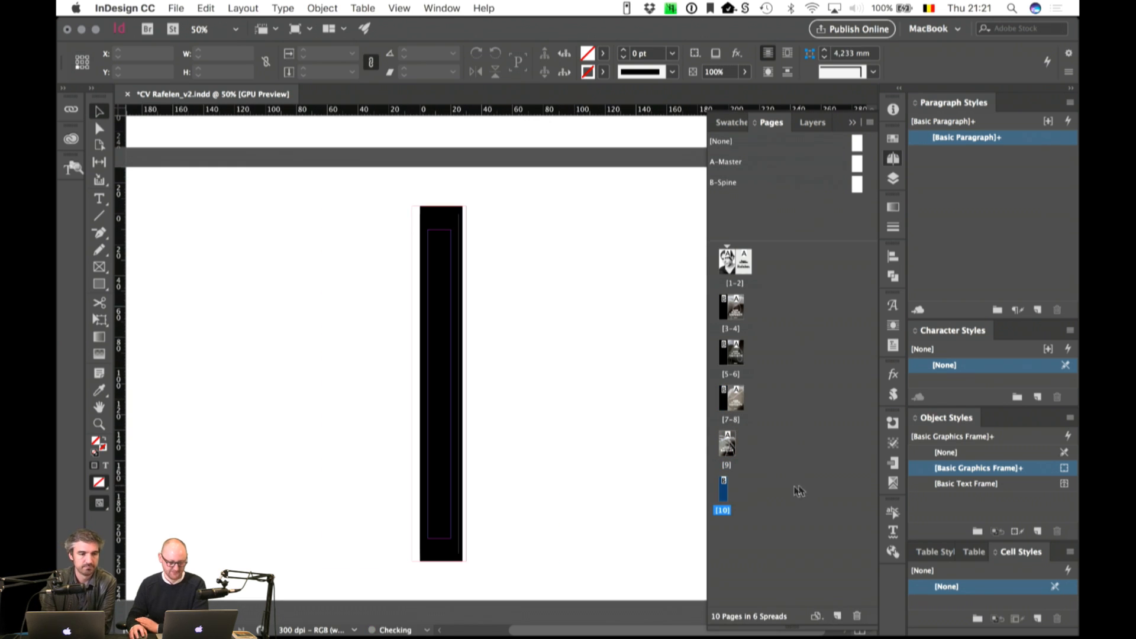
drag(712, 451, 715, 449)
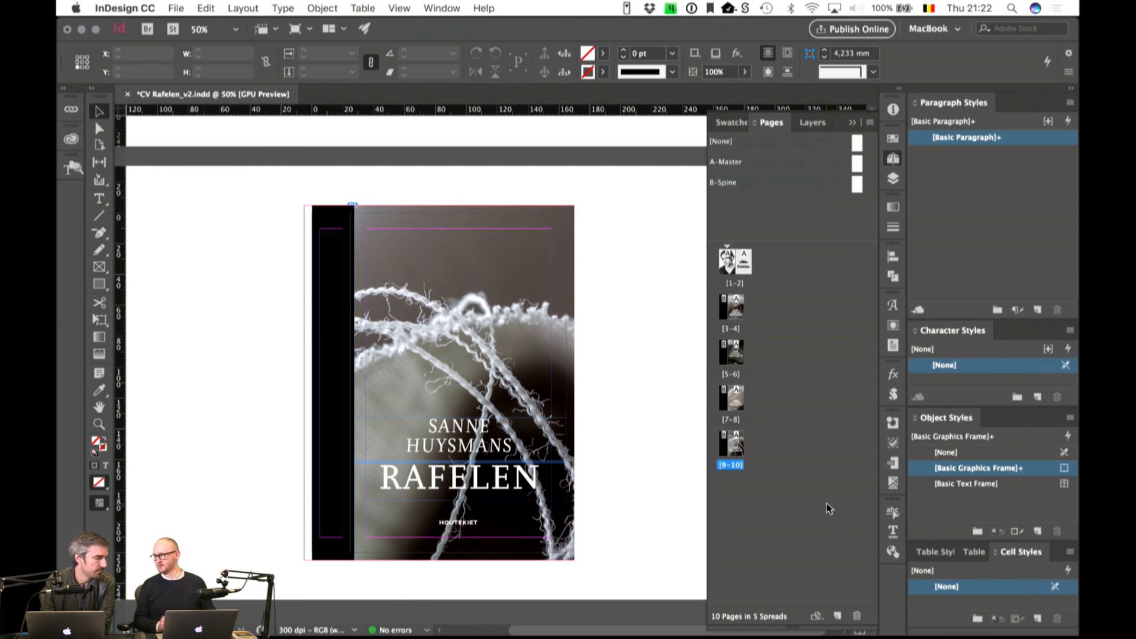
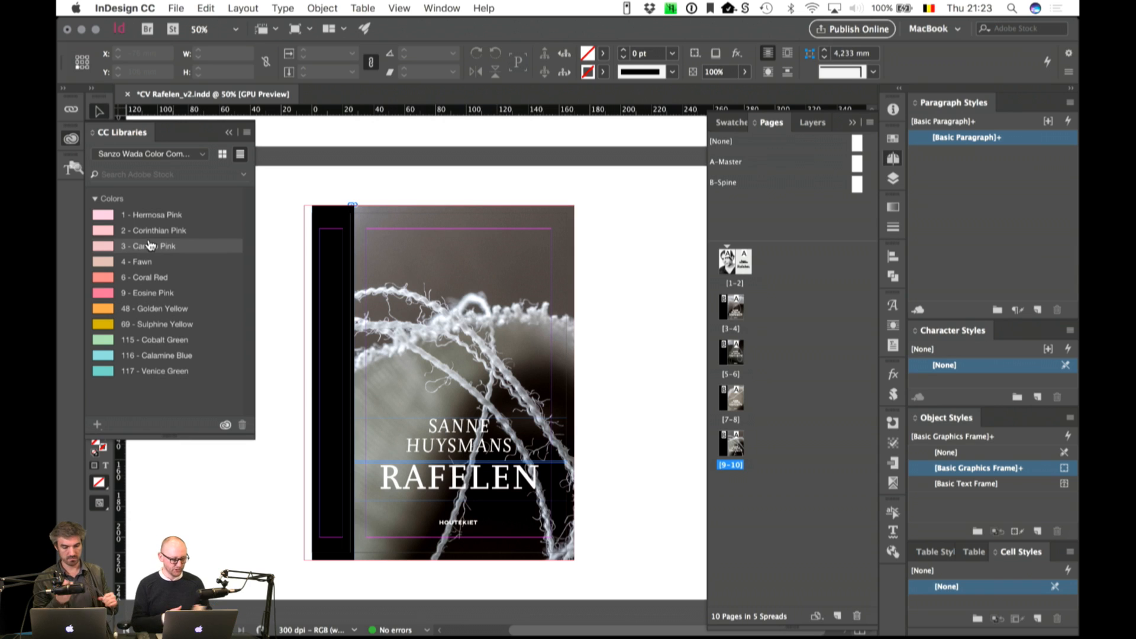
Step: Fill the spine rectangle on the last spread with 48 - Golden Yellow from the Sanzo Wada colour library
mouse_move(150, 245)
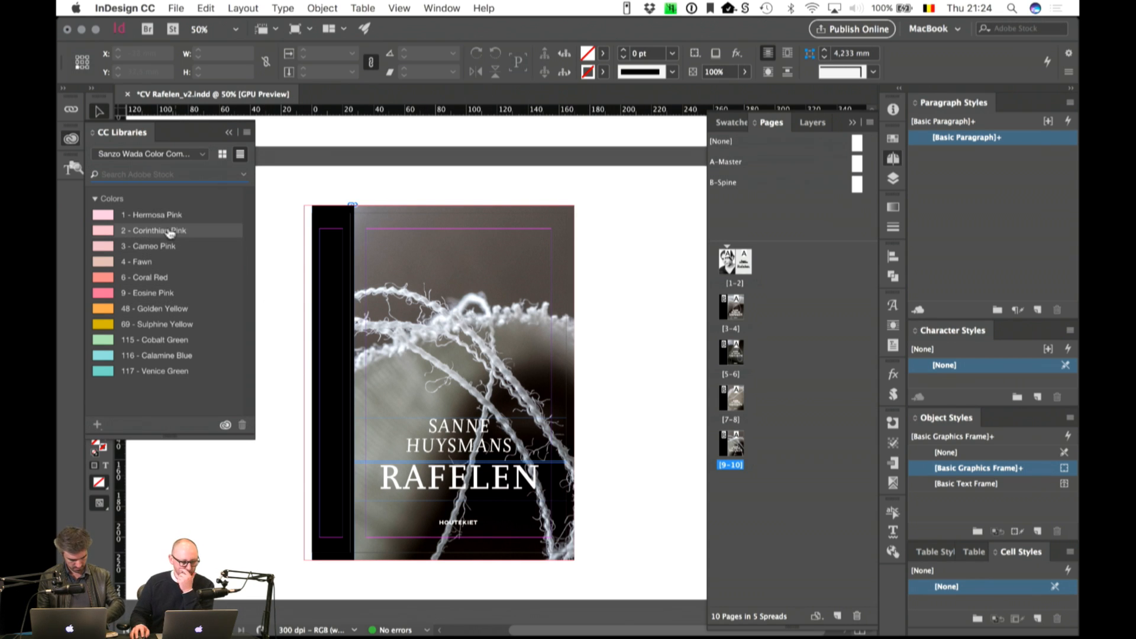
click(329, 229)
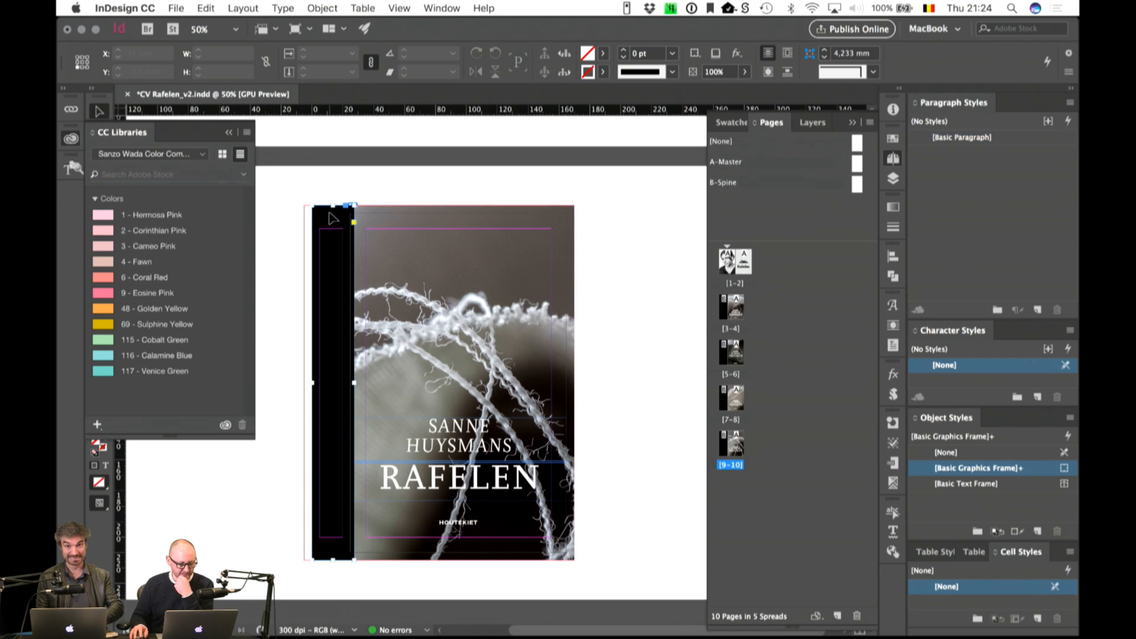
click(102, 307)
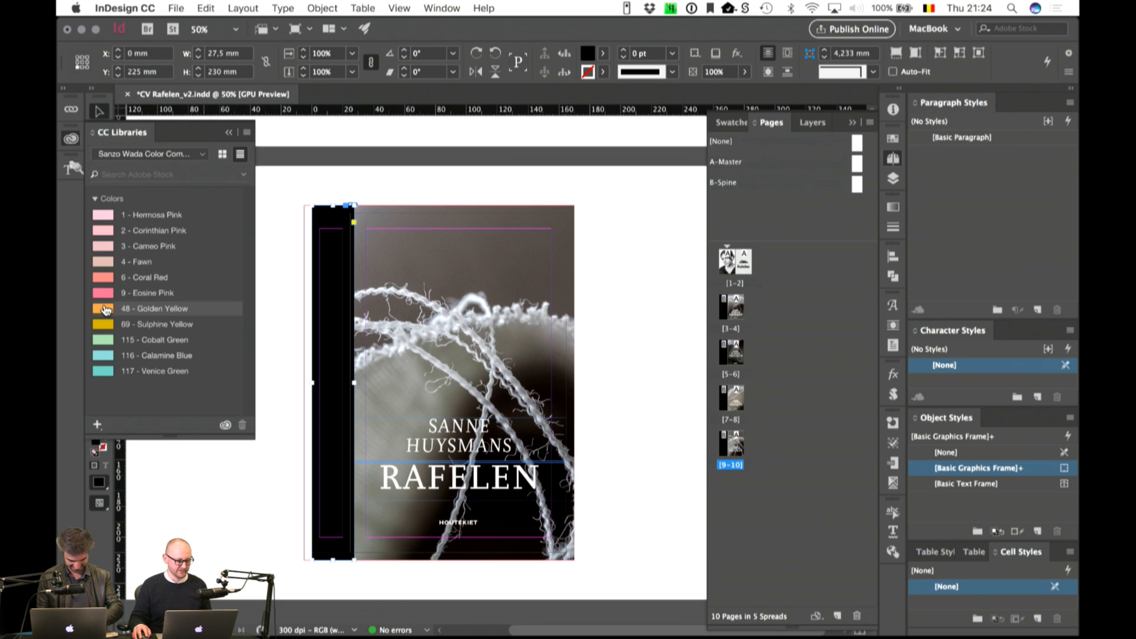
click(613, 341)
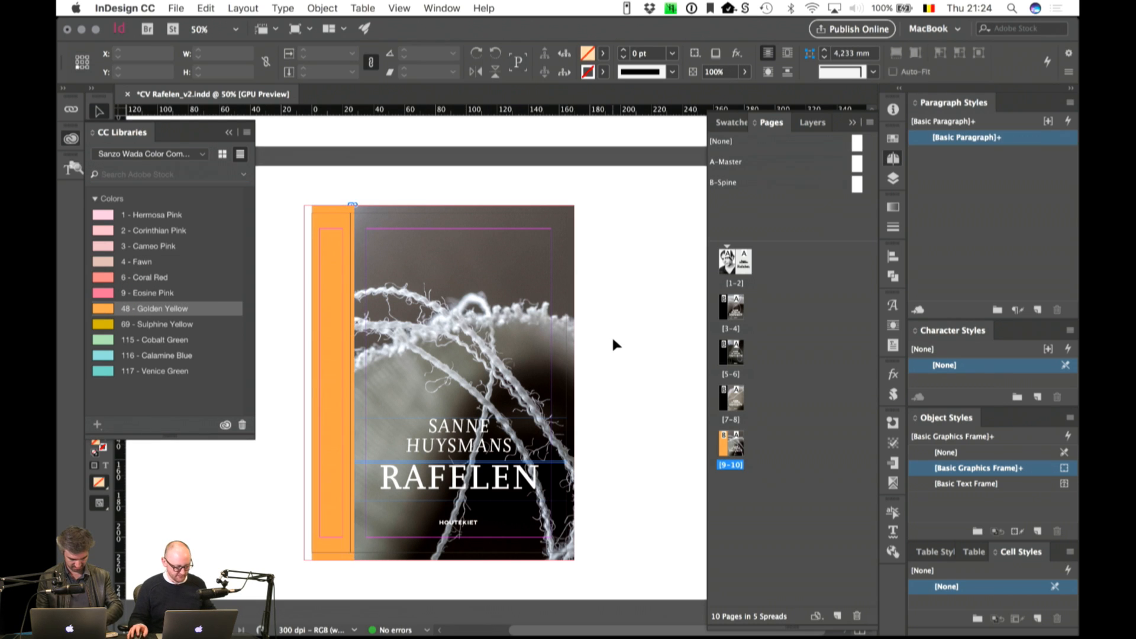
Step: Duplicate the author's name text frame from the last spread's cover toward the spine and rotate the copy to -90°
key(super+equal)
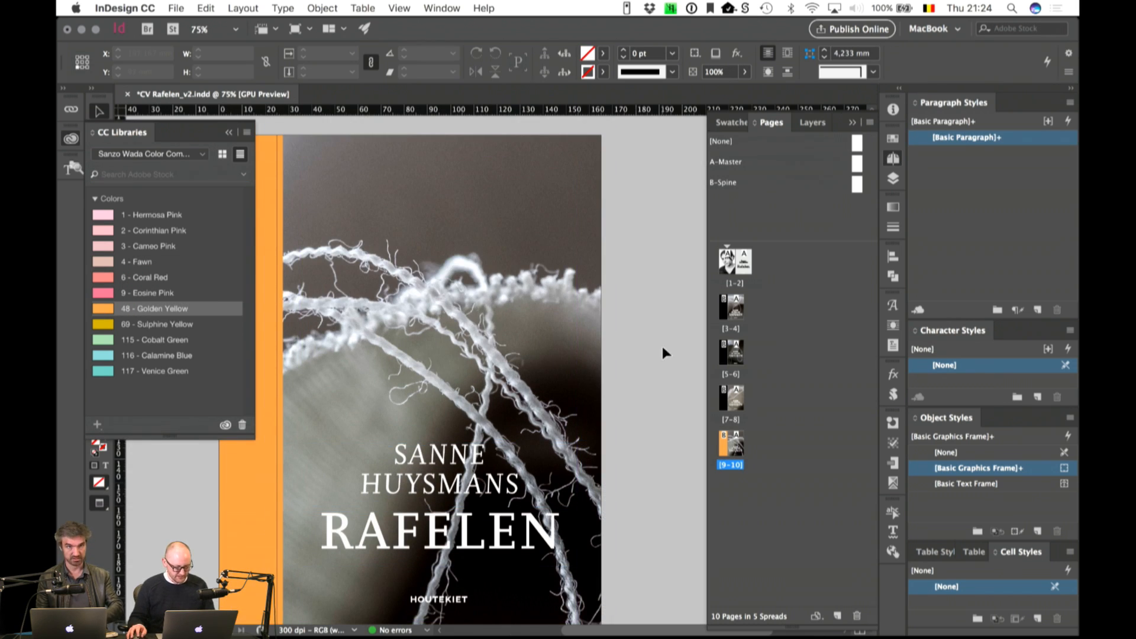
drag(560, 403, 625, 337)
drag(431, 300, 539, 361)
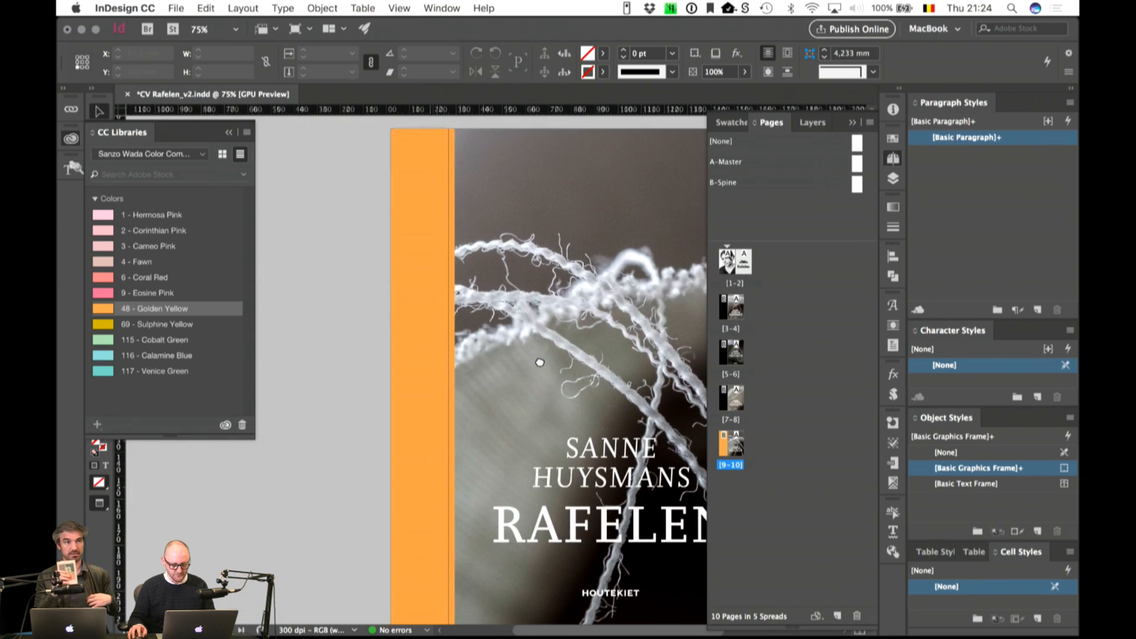
key(w)
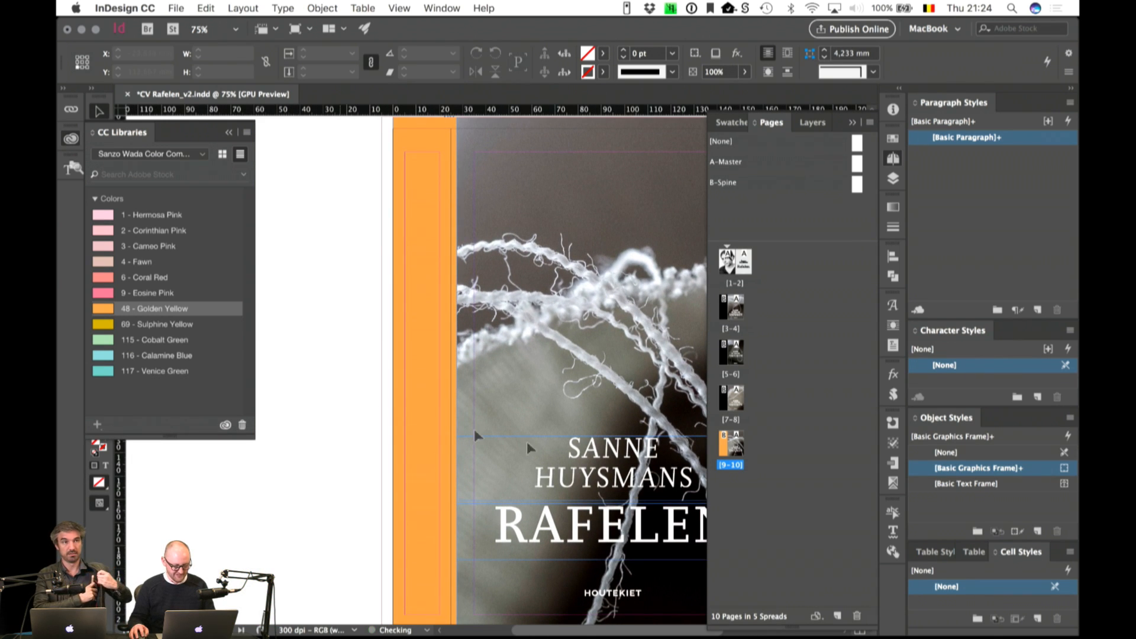
click(643, 451)
drag(642, 451, 445, 348)
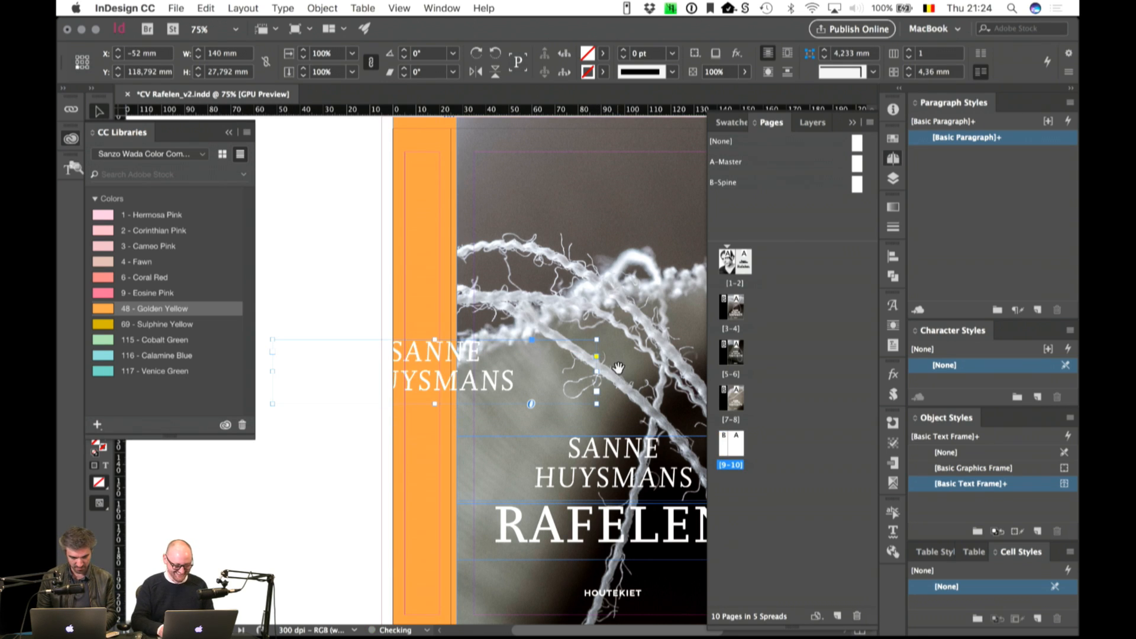
click(476, 52)
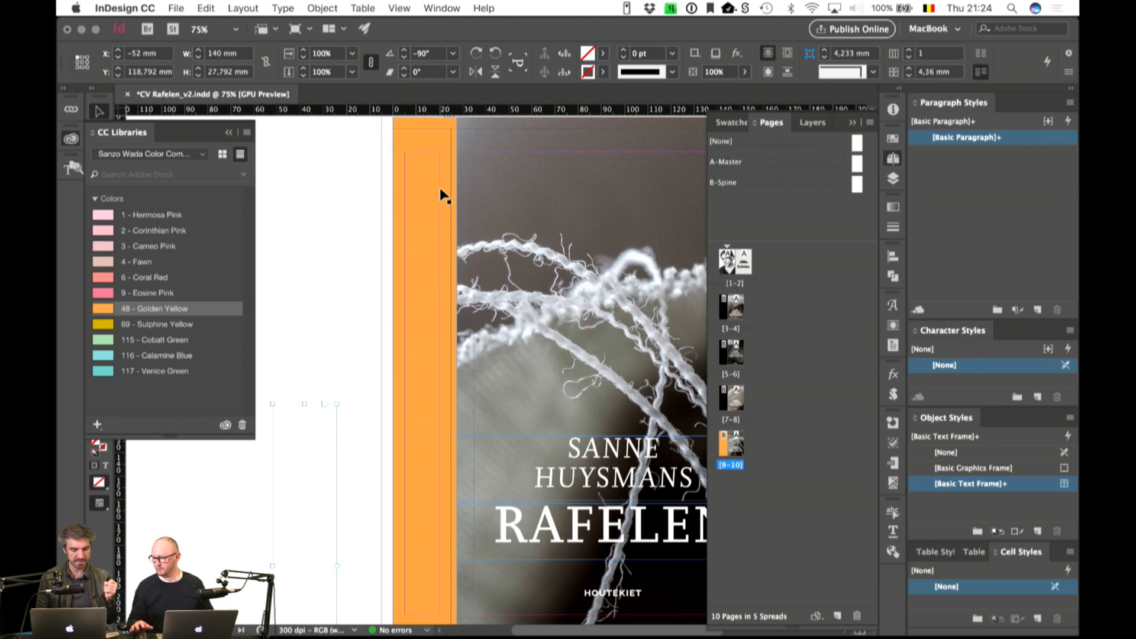
Step: Place the rotated author's name on the golden yellow spine and join its two lines into one
drag(339, 431, 436, 267)
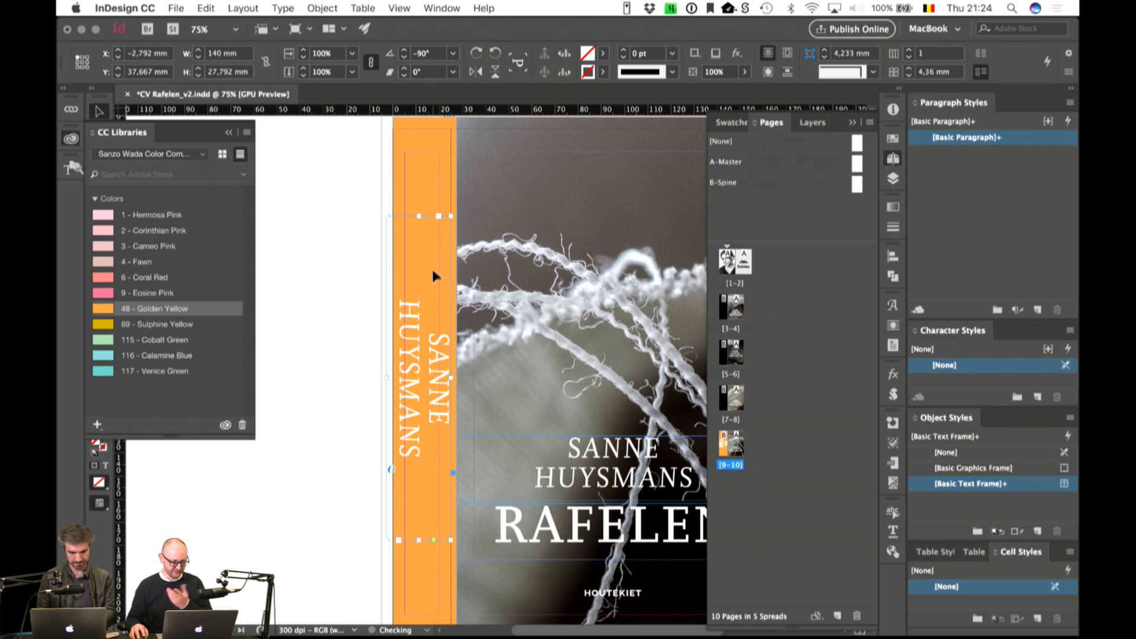
double_click(417, 304)
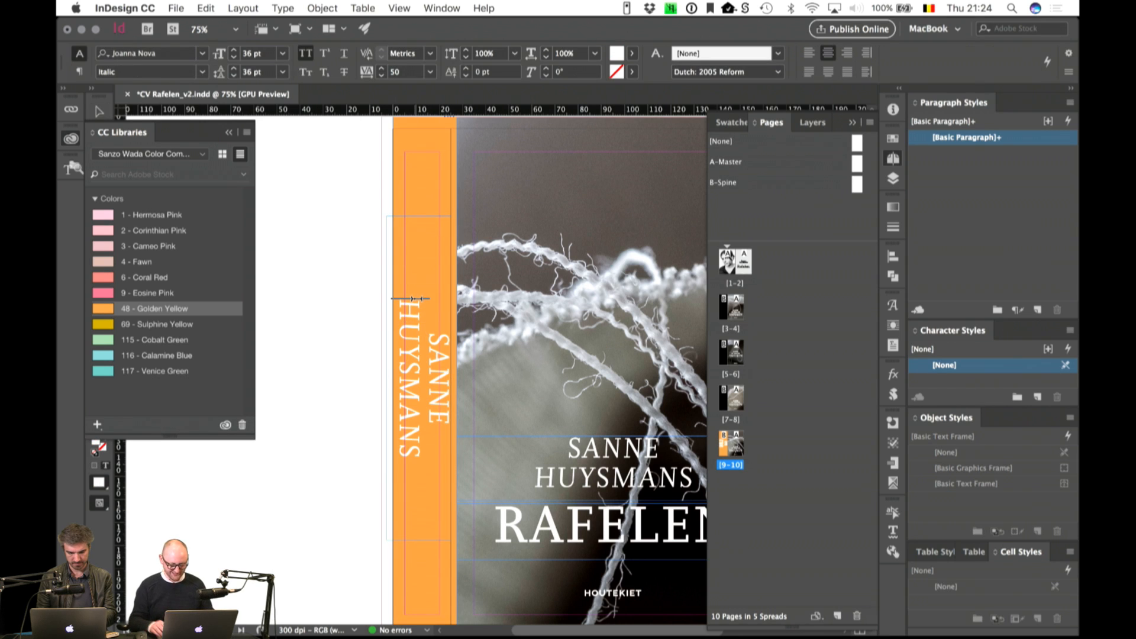
key(BackSpace)
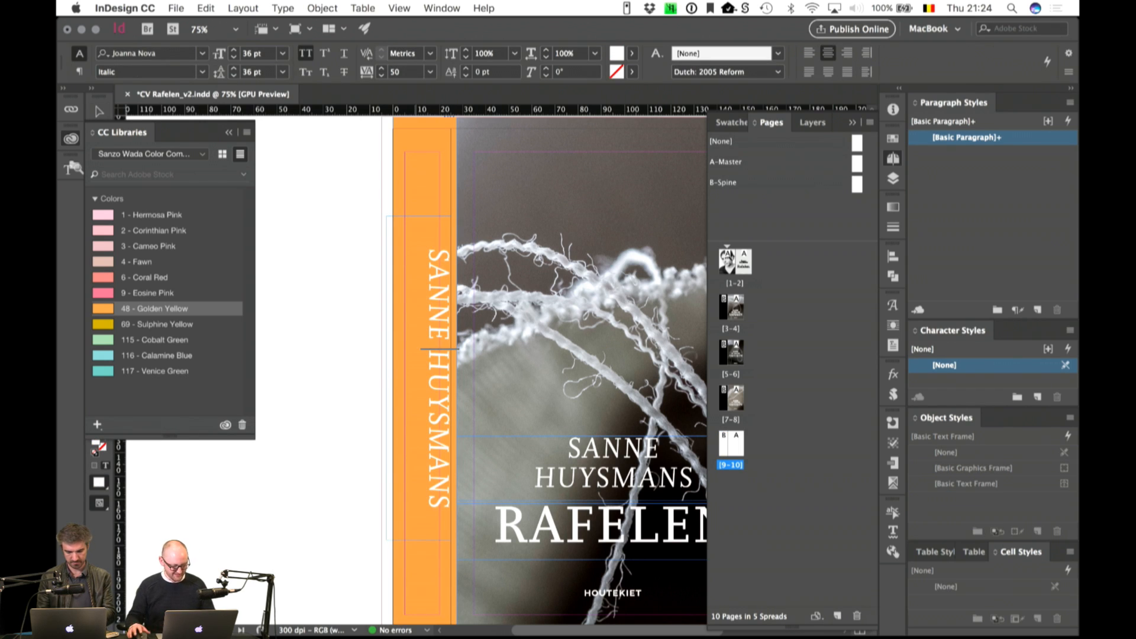
Step: Move the author's name up to the top of the spine and scale its frame down to about 120.4 mm wide
key(Escape)
key(shift+Up)
key(shift+Up)
key(shift+Up)
key(shift+Up)
key(shift+Up)
key(shift+Up)
key(shift+Up)
key(shift+Up)
key(shift+Up)
key(shift+Up)
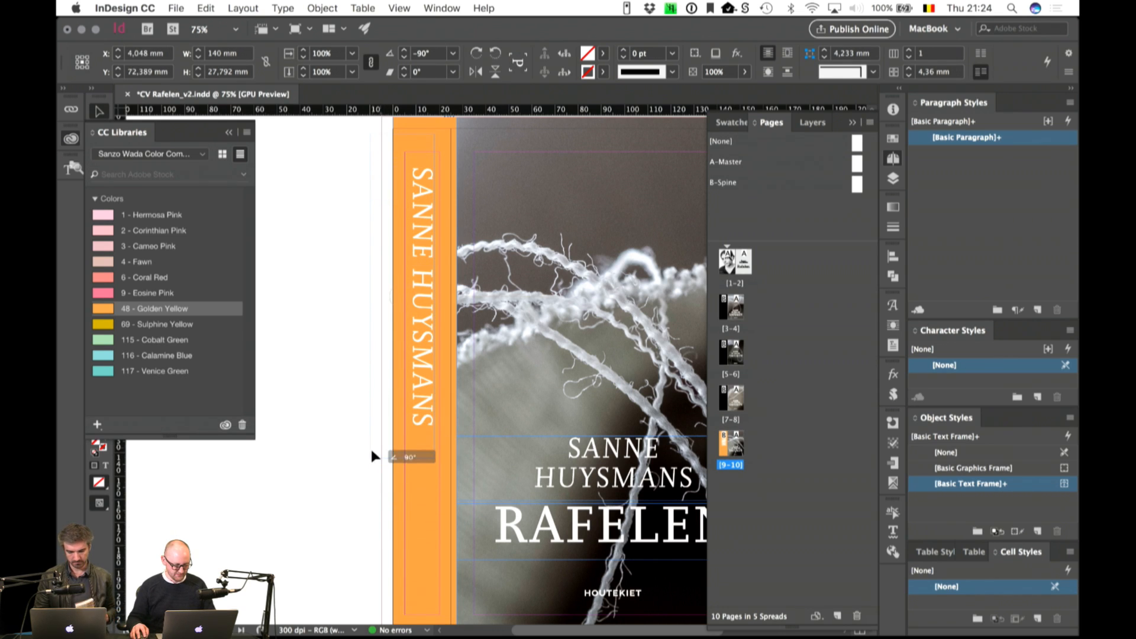
drag(373, 459, 400, 415)
click(332, 415)
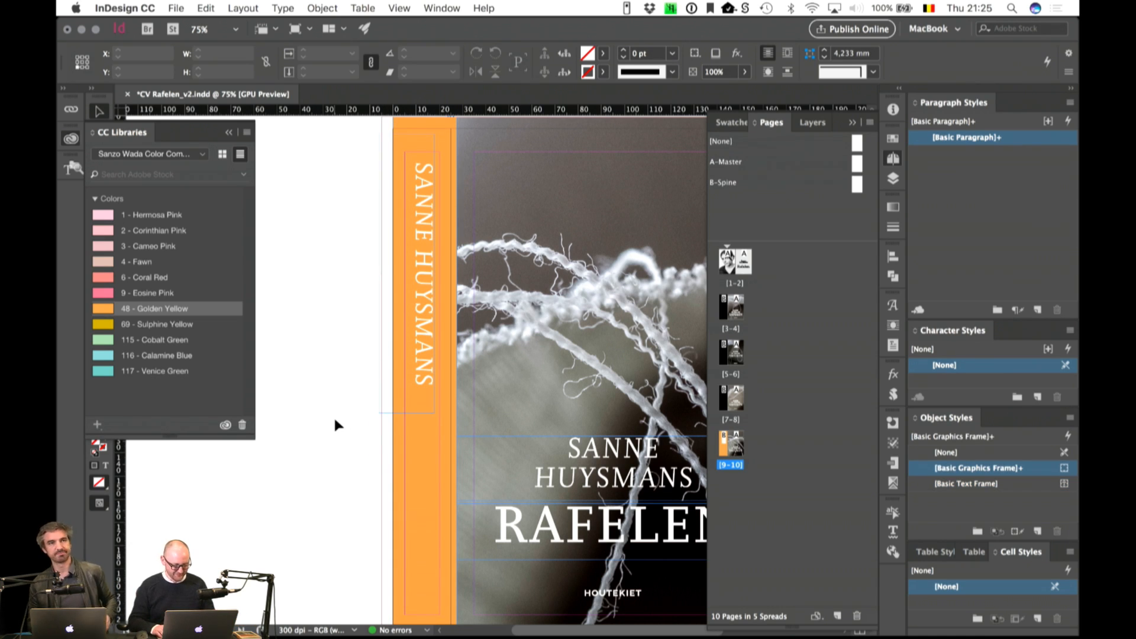
Step: Duplicate the title RAFELEN from the cover, rotate the copy to -90° and place it on the spine below the author's name
scroll(473, 483, down, 4)
scroll(473, 483, right, 2)
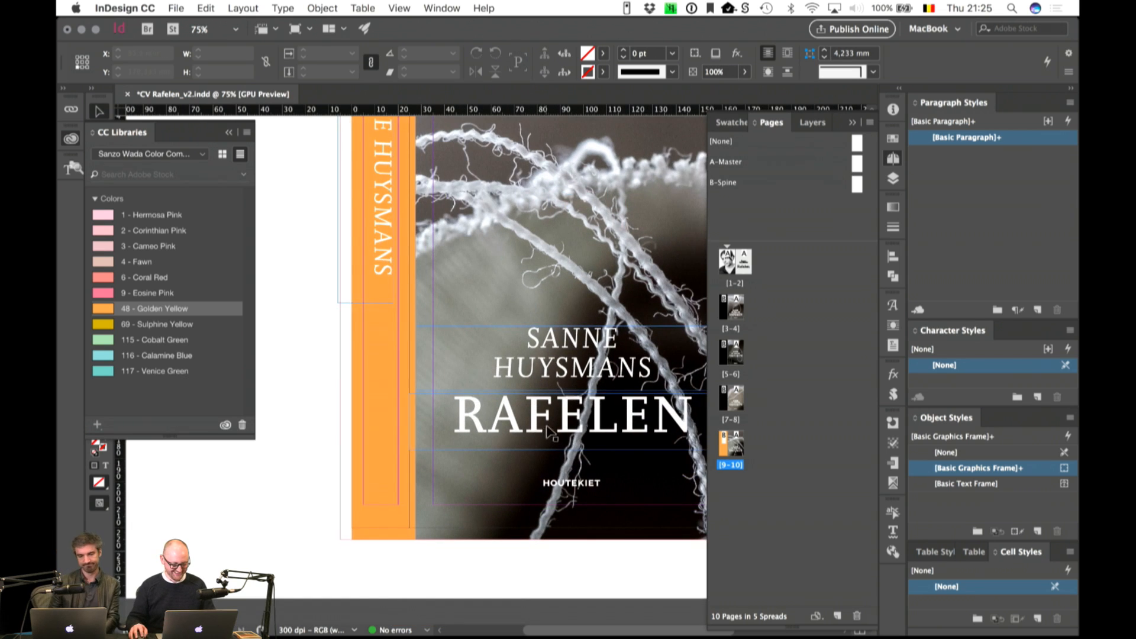
drag(548, 432, 388, 370)
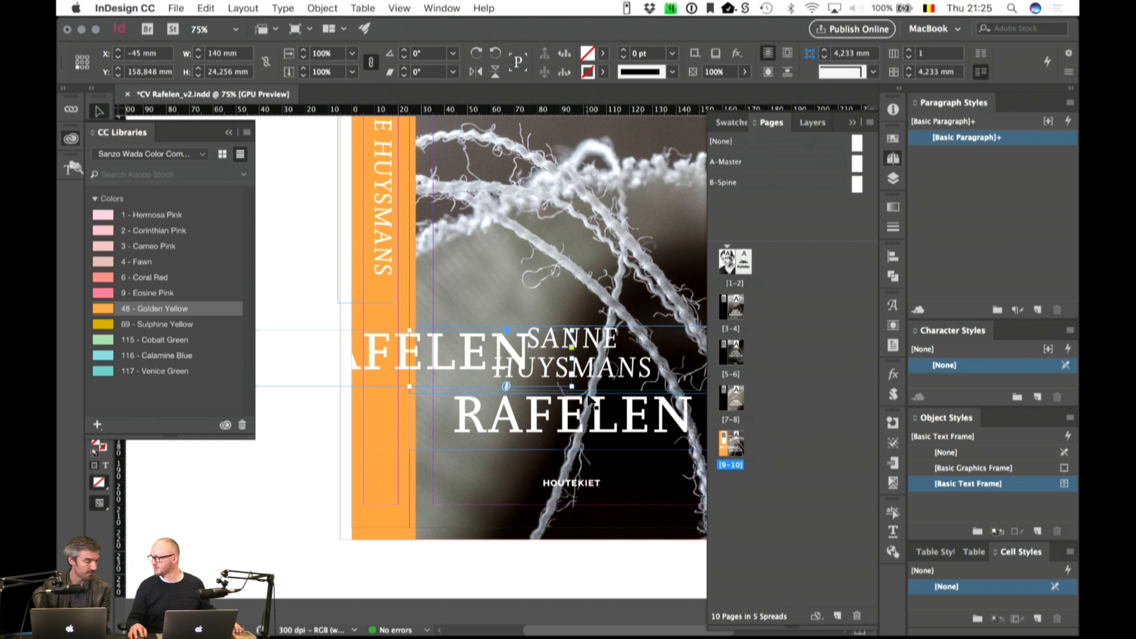
drag(575, 392, 375, 457)
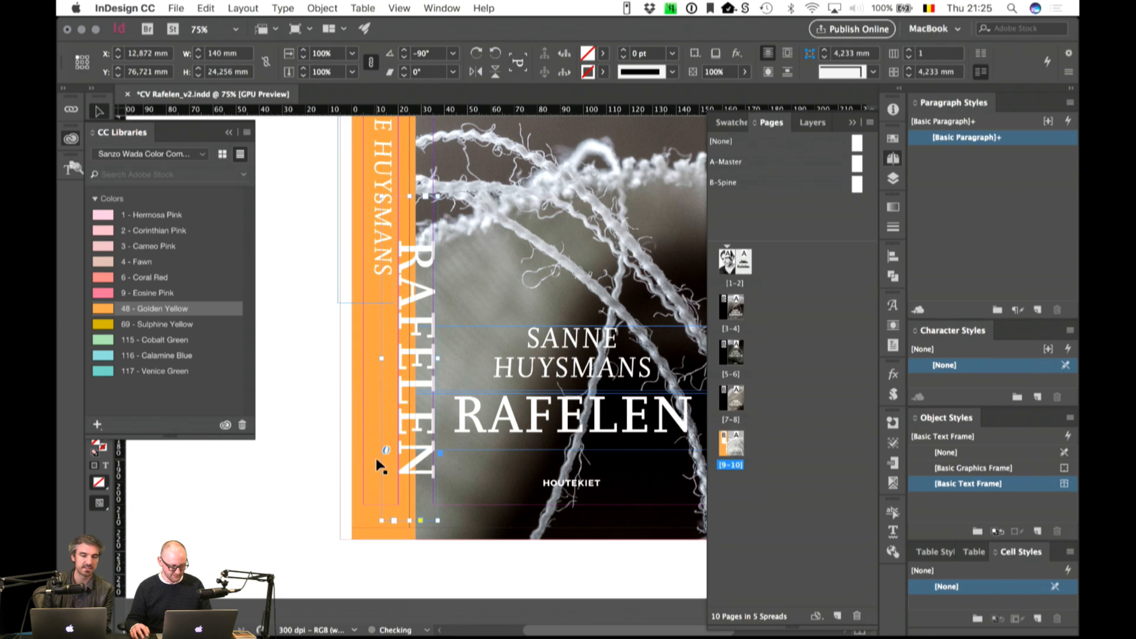
drag(425, 287, 392, 322)
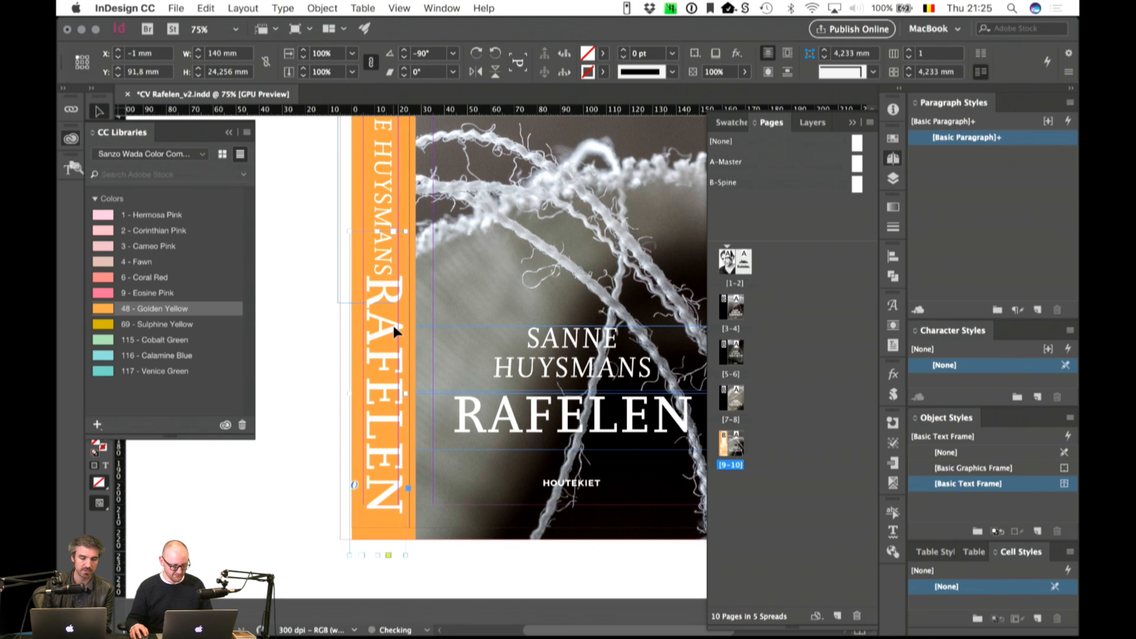
Step: Switch to Chrome, view the bookmarked page for A Dictionary Of Color Combinations, and return to InDesign
key(super+Tab)
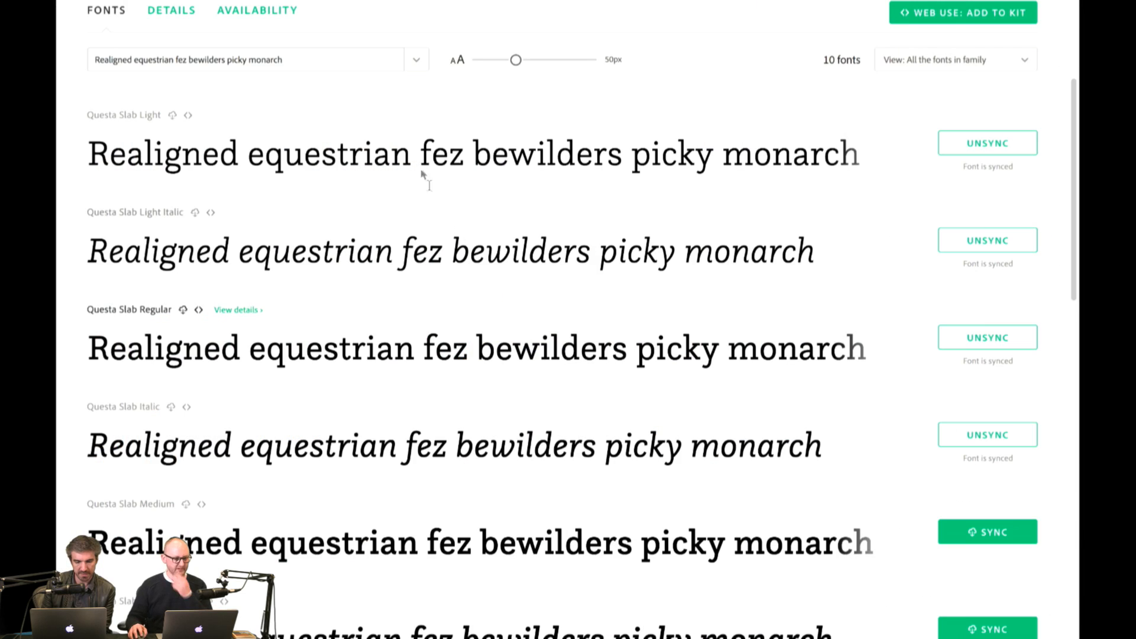
click(318, 7)
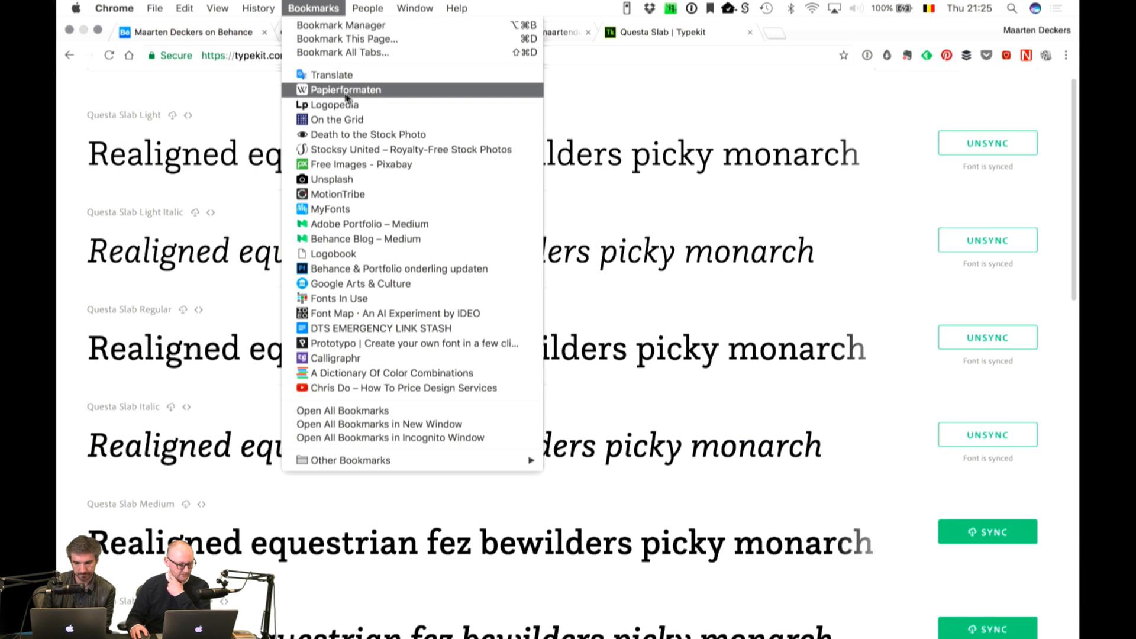
click(441, 371)
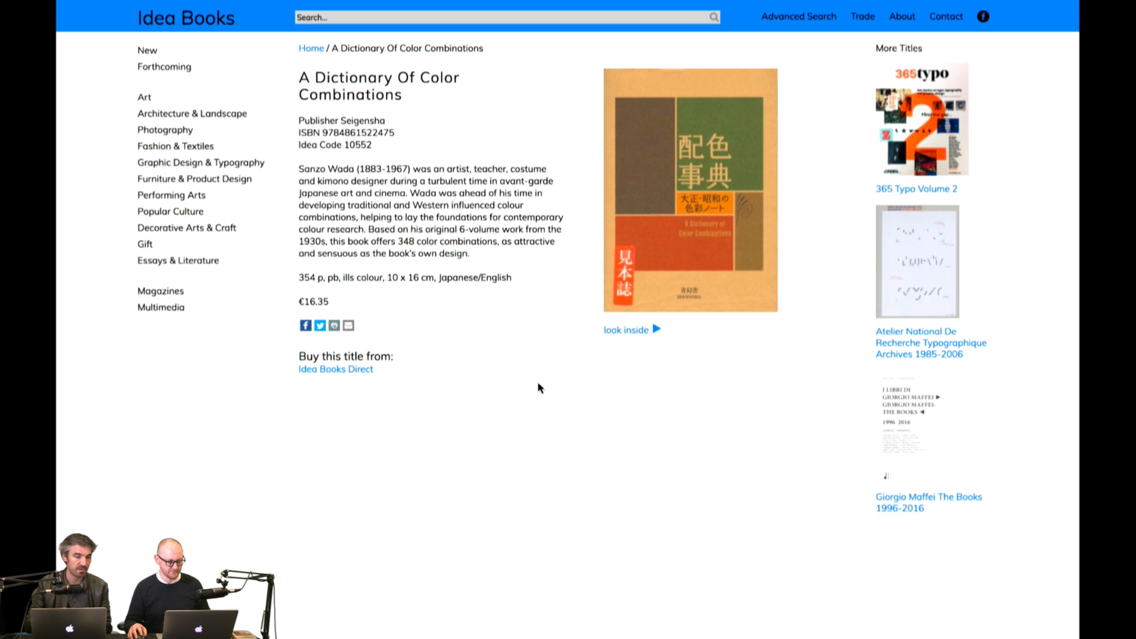
key(super+Tab)
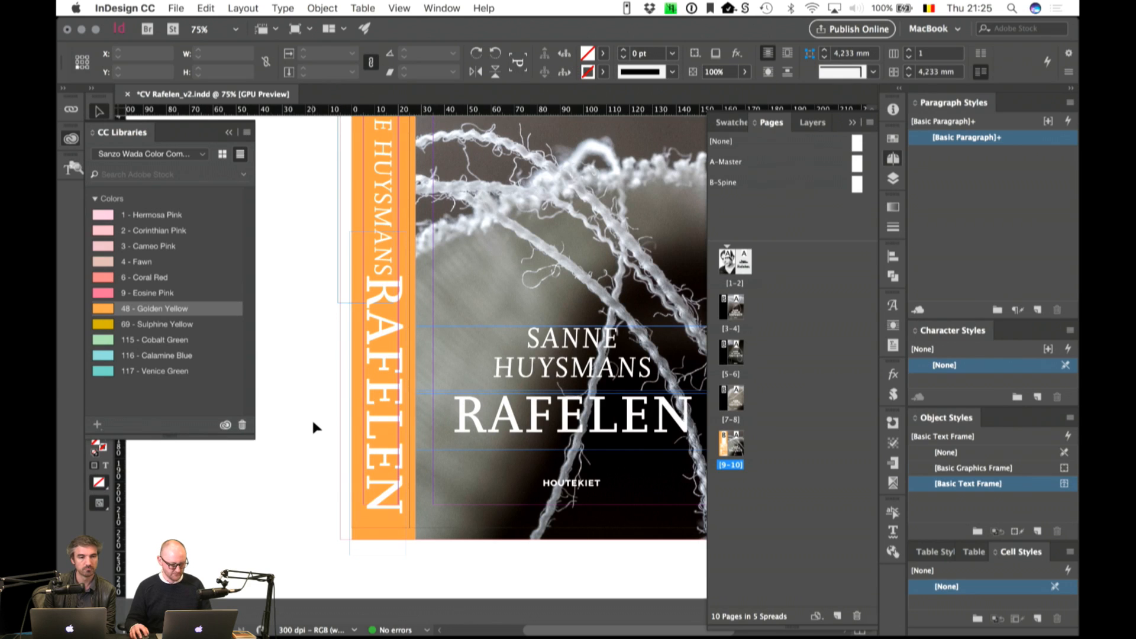
Step: Nudge the author's name up on the spine and set its text size to 28 pt
key(super+equal)
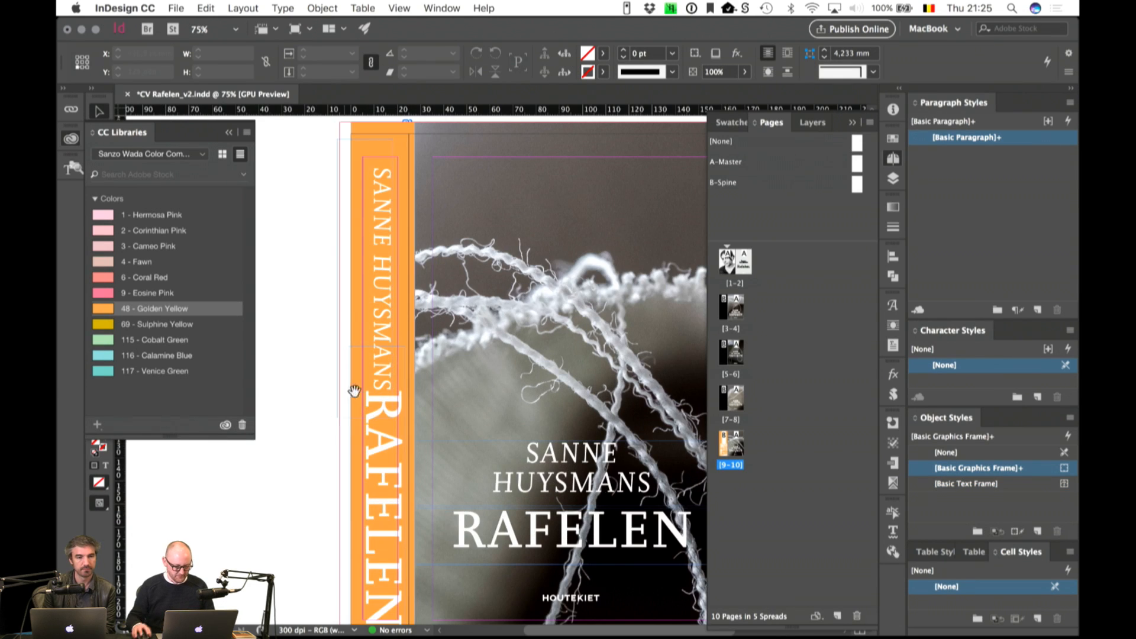
drag(355, 391, 429, 381)
click(450, 305)
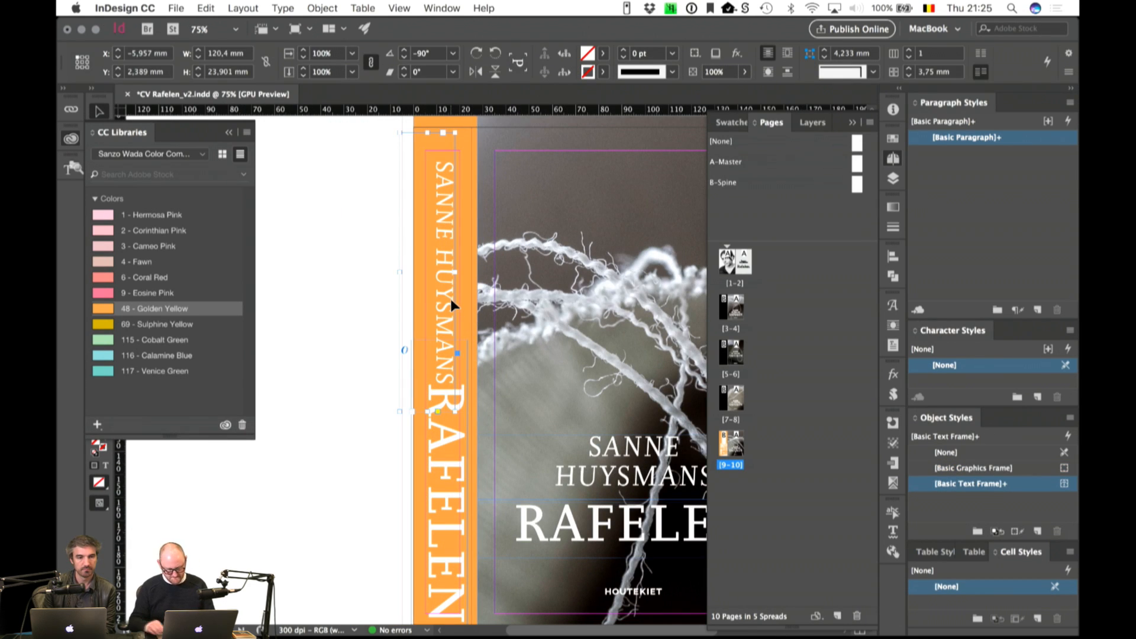
key(shift+Up)
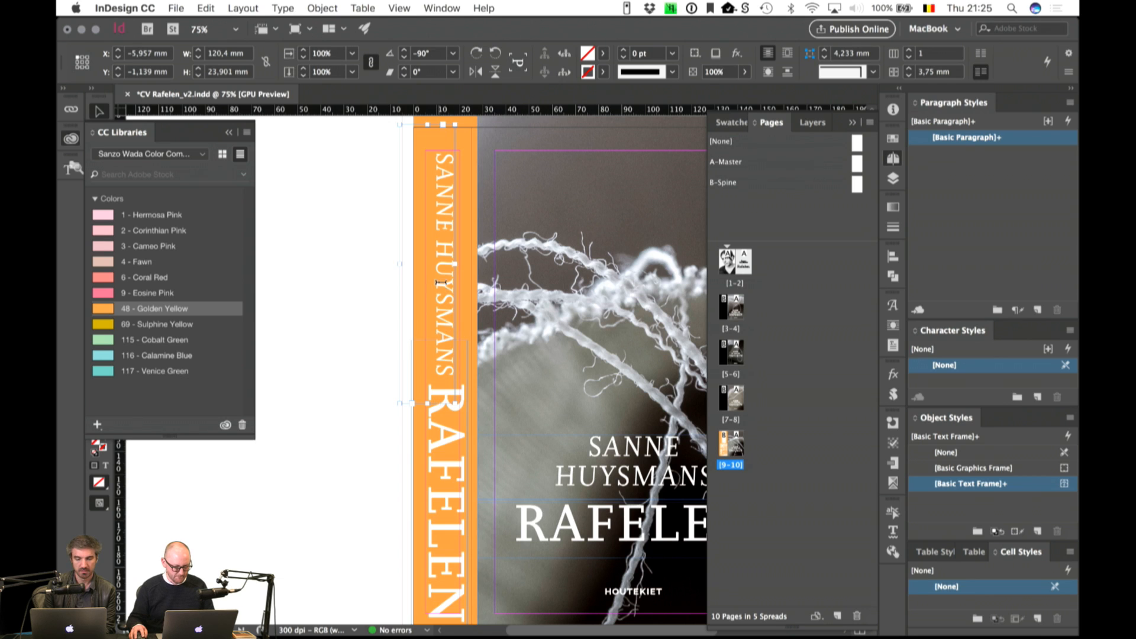
triple_click(439, 314)
click(235, 55)
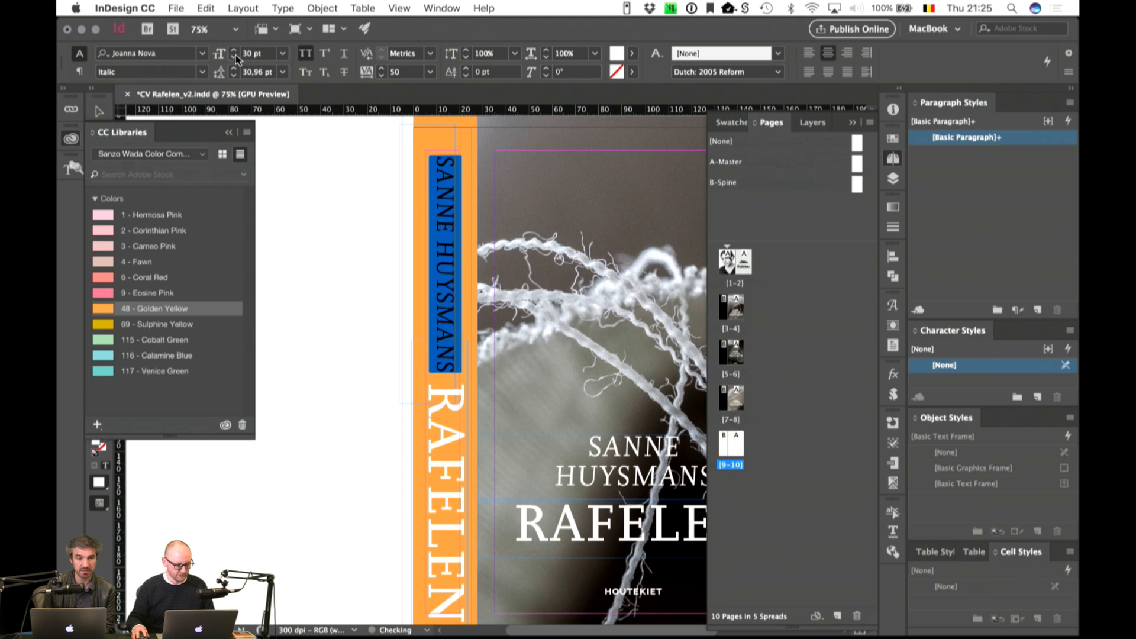
click(235, 55)
click(236, 55)
click(99, 111)
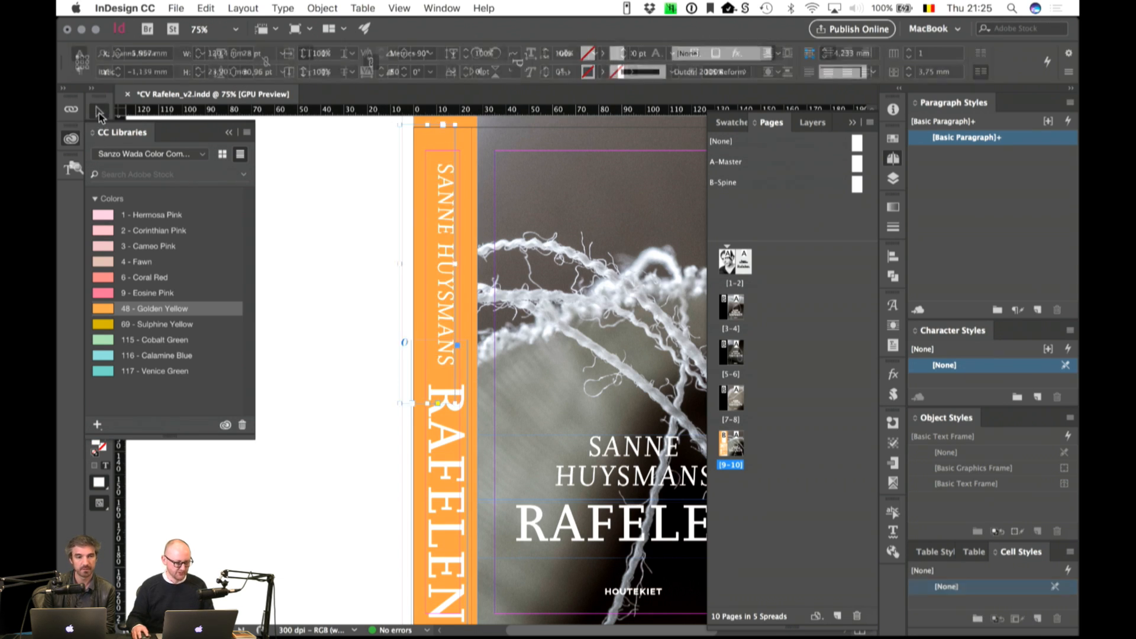
Step: Nudge the author's name frame on the spine up and slightly left to X -7.368 mm, Y -7.136 mm
key(shift+Up)
key(Left)
key(Left)
key(Left)
key(Left)
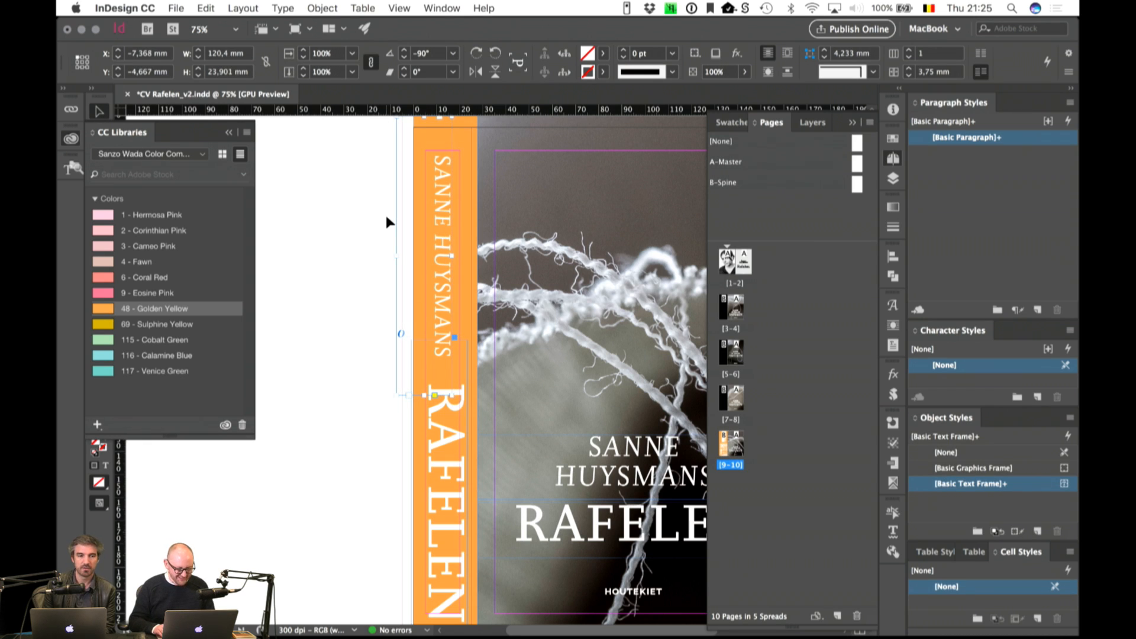
key(Up)
key(Up)
key(Up)
key(Up)
key(Up)
key(Up)
key(Up)
key(Up)
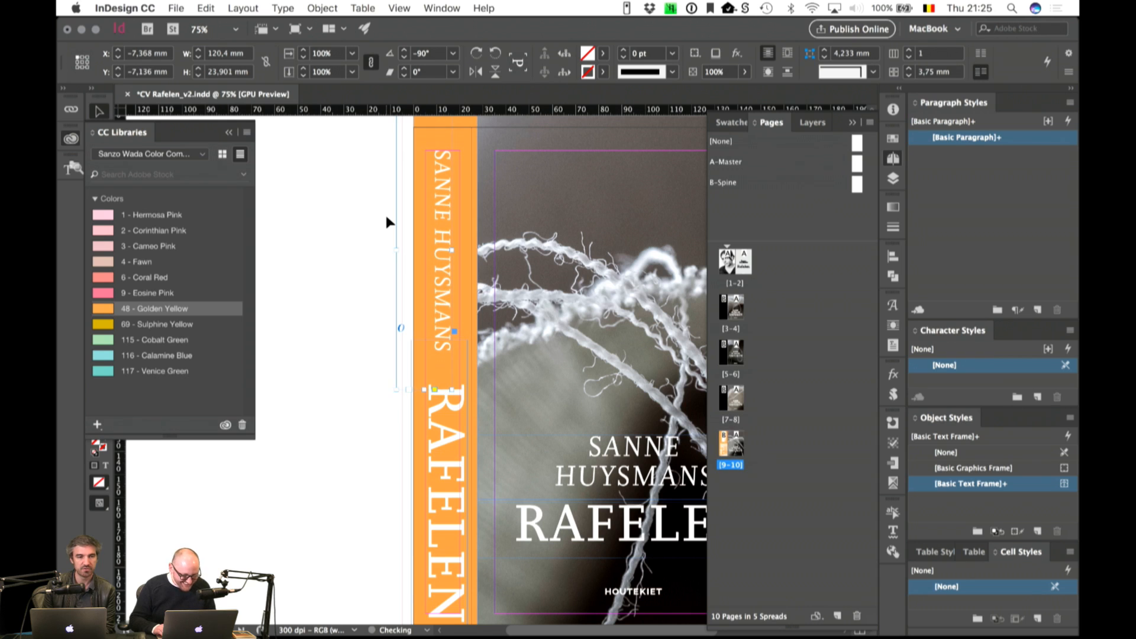
Step: Reduce the text size of the title RAFELEN on the spine by a few points
click(347, 390)
drag(395, 455, 477, 349)
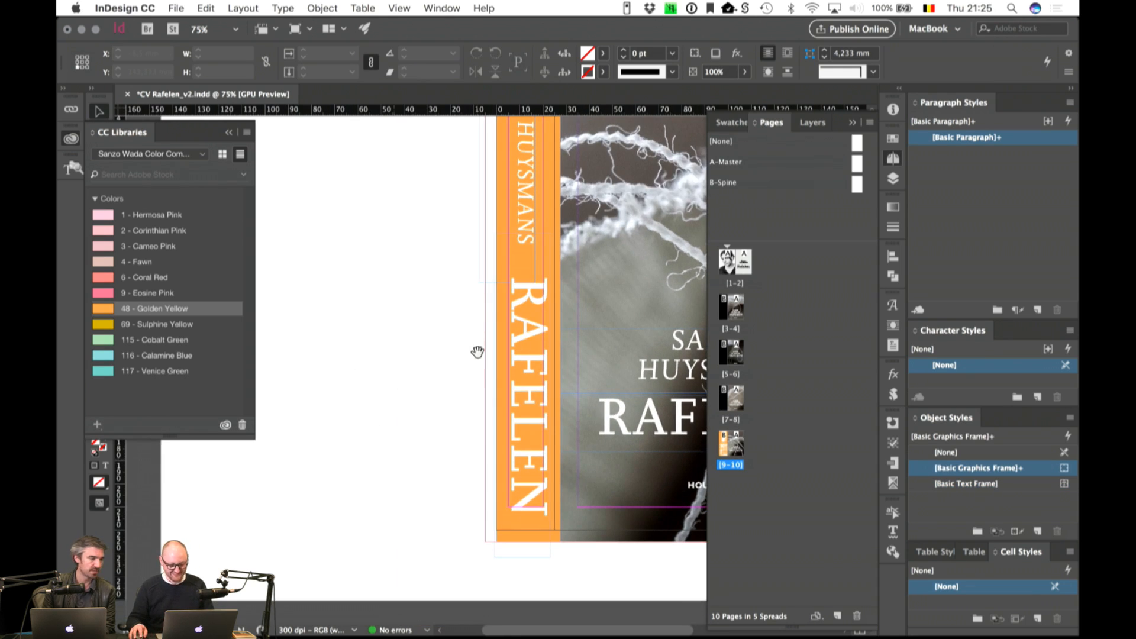
click(531, 448)
double_click(530, 445)
key(super+a)
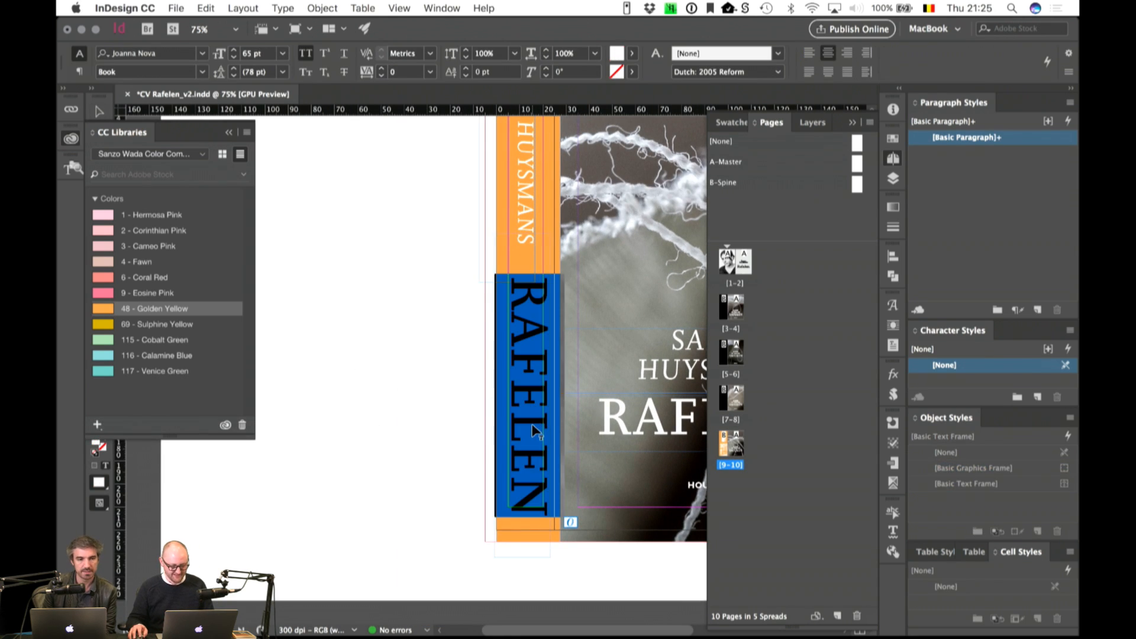
click(235, 58)
click(234, 58)
click(234, 58)
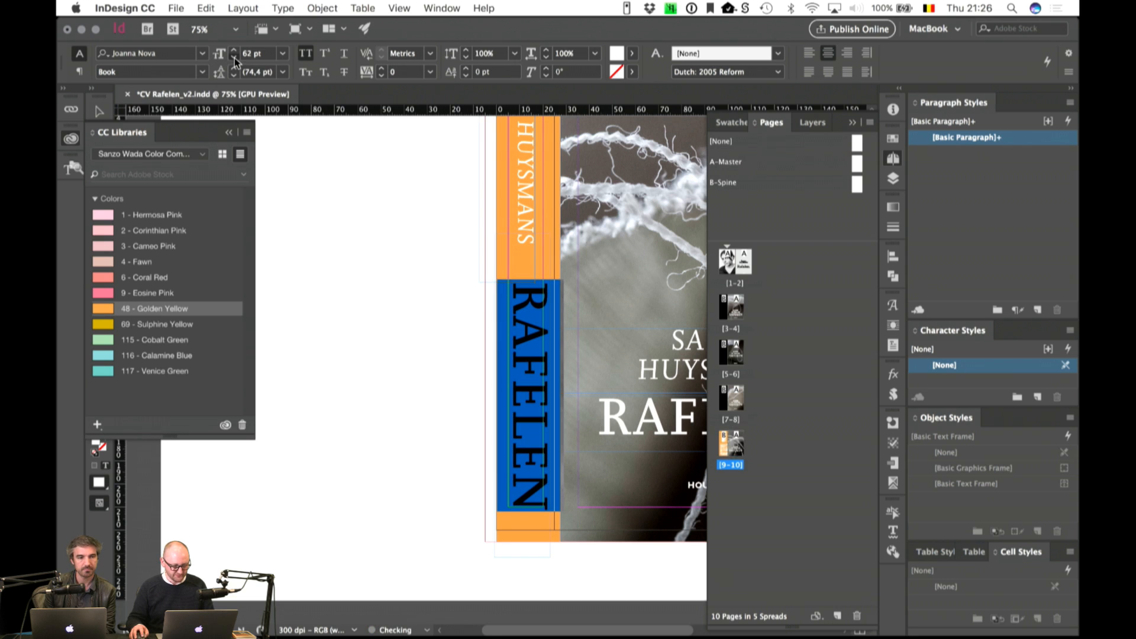
click(235, 58)
click(235, 58)
click(235, 58)
click(100, 110)
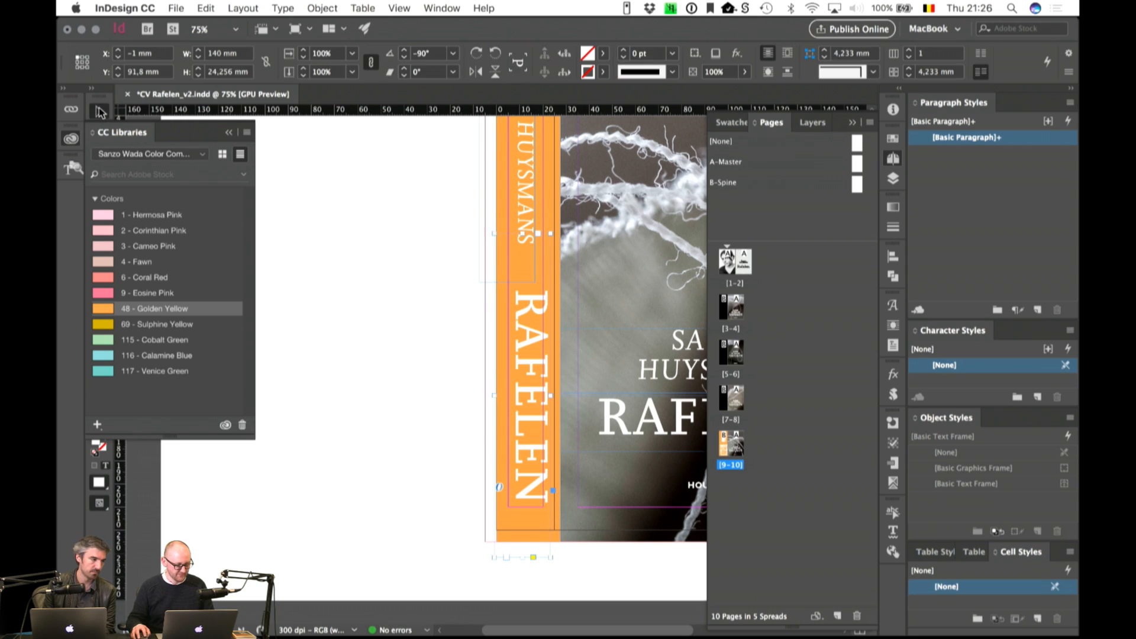
Step: Nudge the spine title frame to X -3.469 mm, Y 81.217 mm and preview the spread without guides
key(Right)
key(Right)
key(Right)
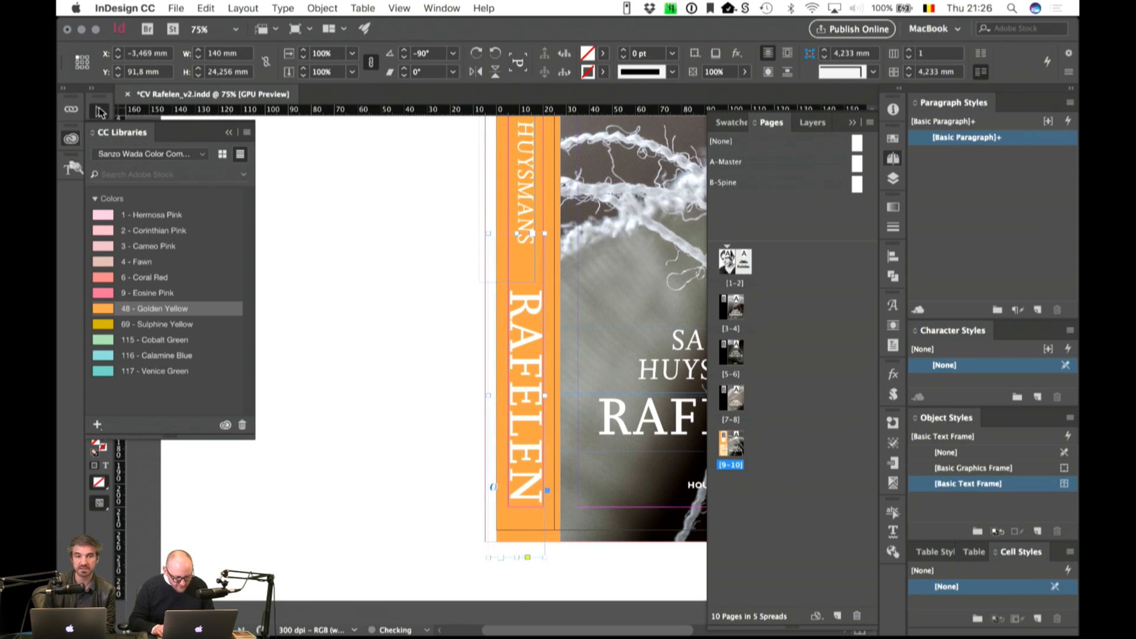
key(shift+Up)
key(shift+Up)
key(shift+Up)
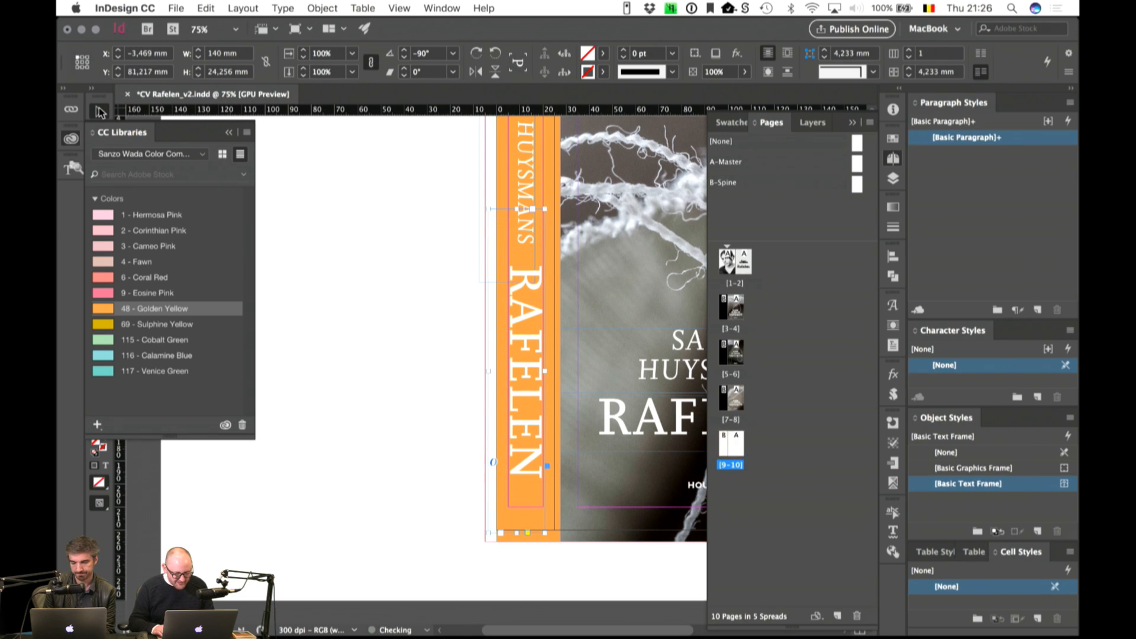
click(326, 313)
key(super+minus)
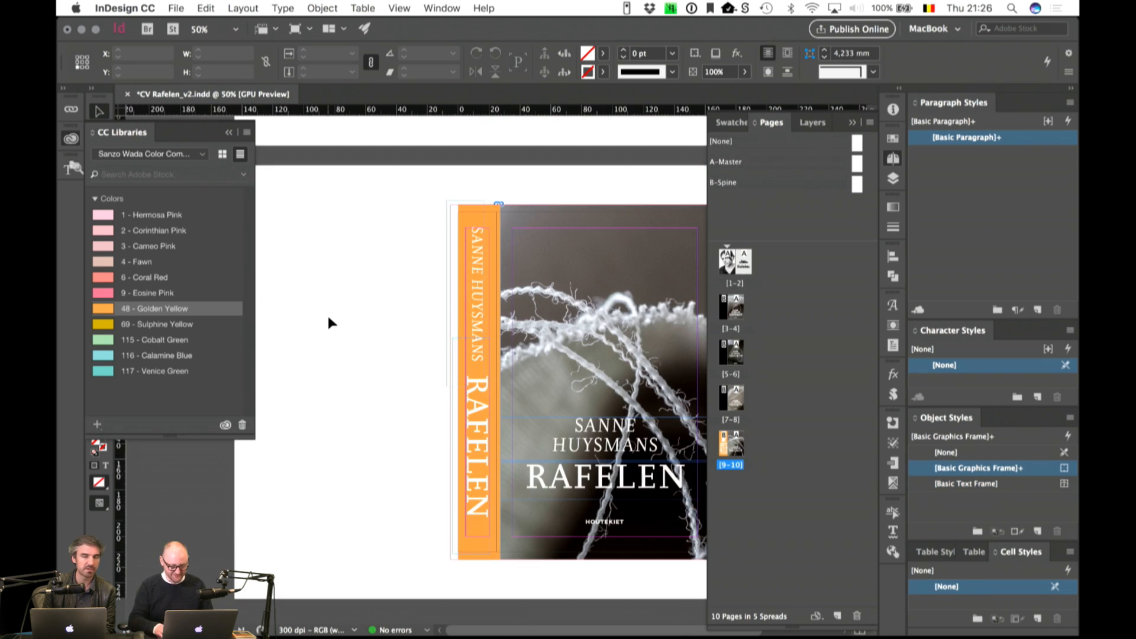
key(w)
drag(375, 314, 308, 304)
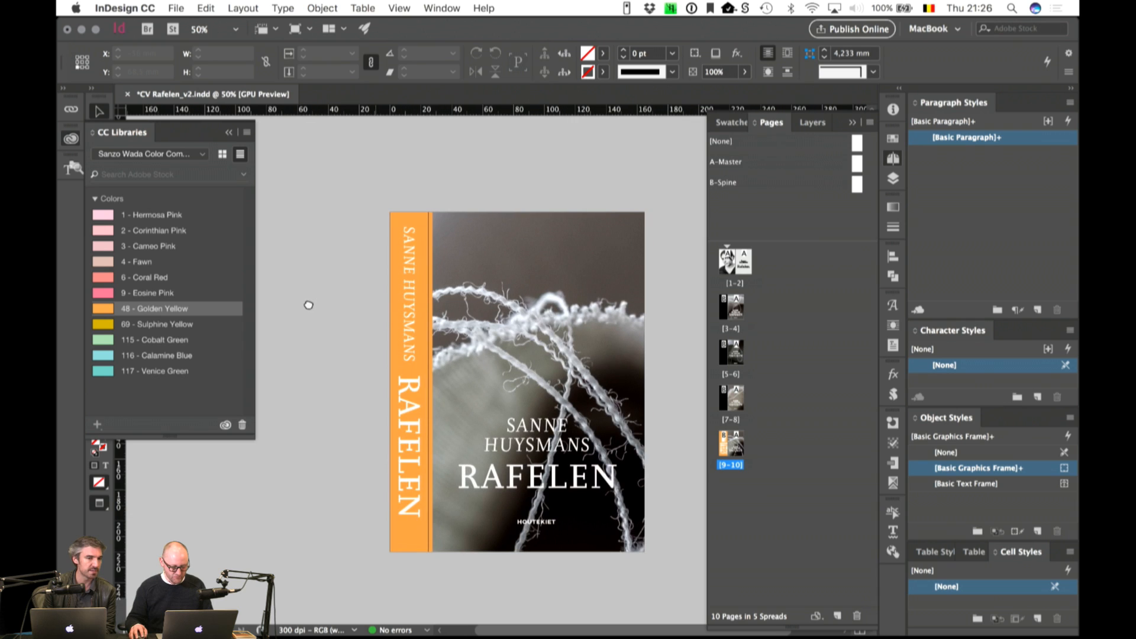
Step: Set the spine title's reference point to its centre and rotate the frame to 90° so it reads upwards
click(412, 453)
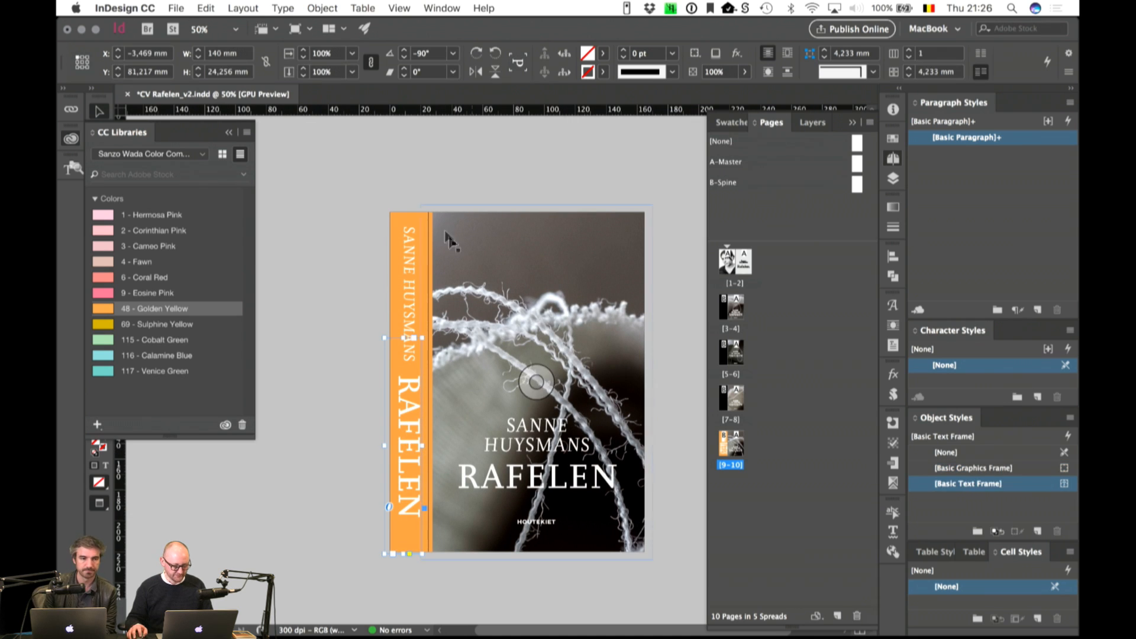
click(87, 67)
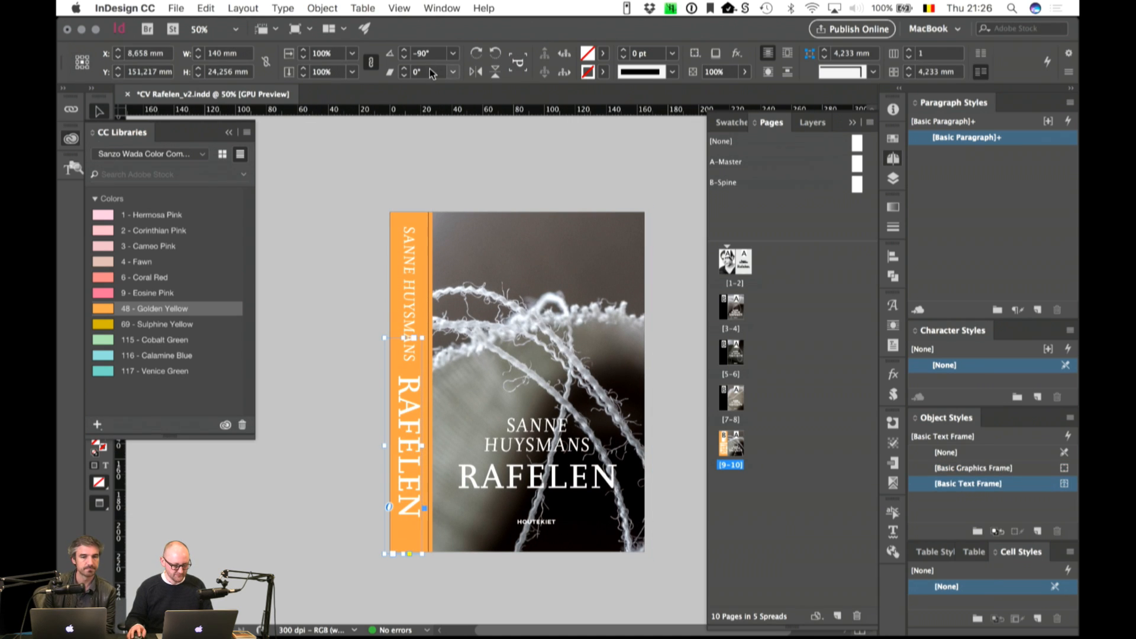
click(496, 55)
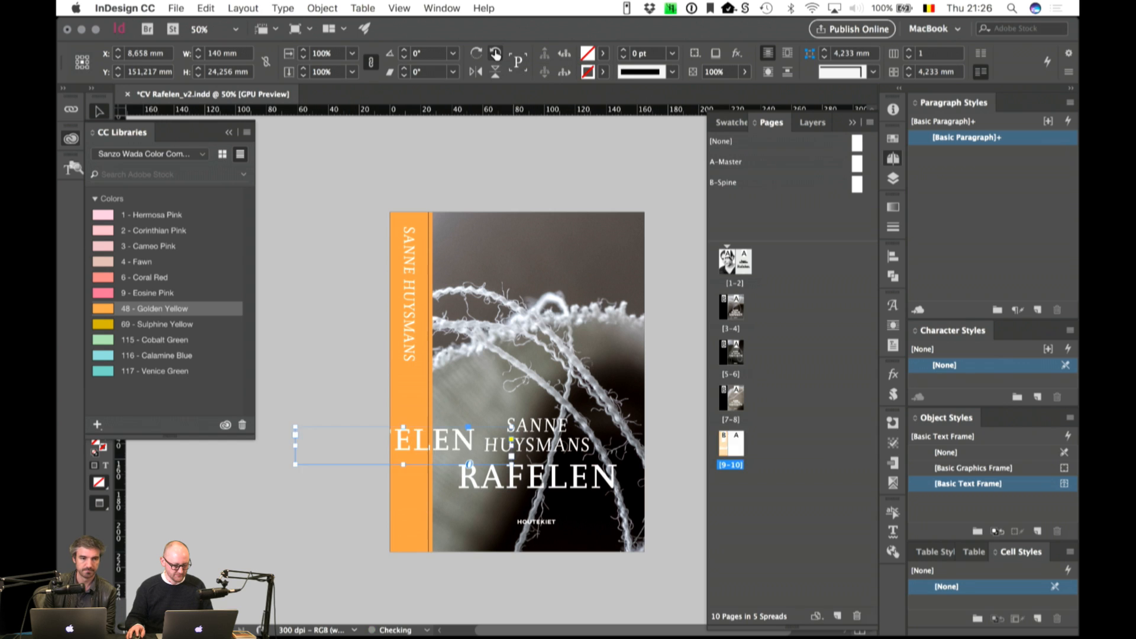
click(496, 55)
Step: Nudge the rotated title sideways on the spine until its centre is at X 17.831 mm
key(shift+Right)
key(shift+Right)
key(shift+Right)
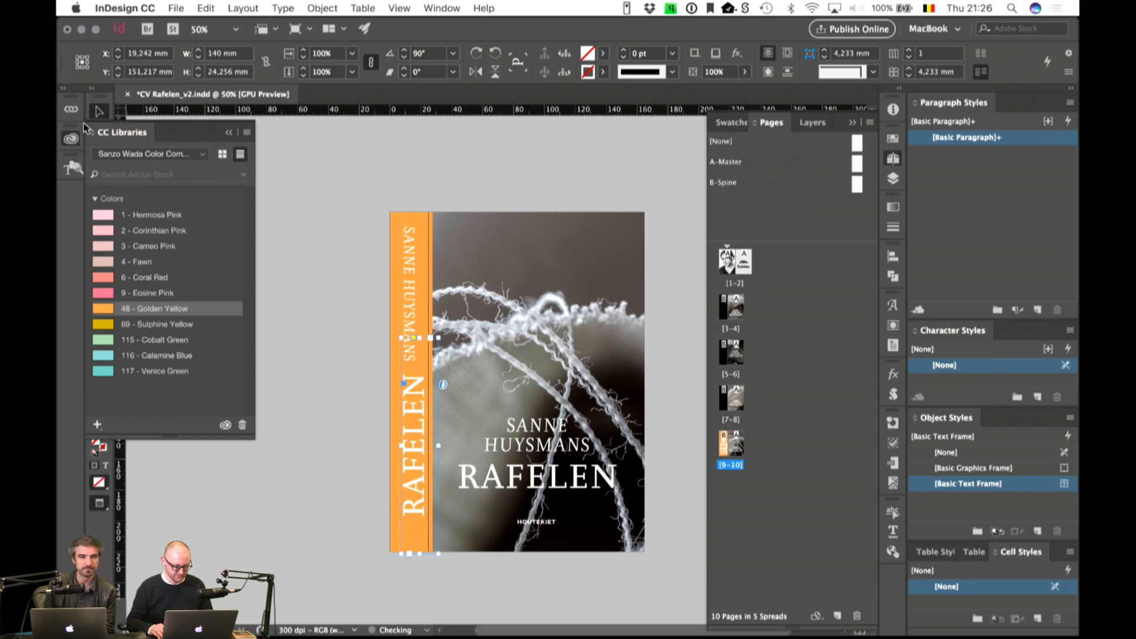
key(Left)
key(Left)
key(Left)
key(Left)
key(w)
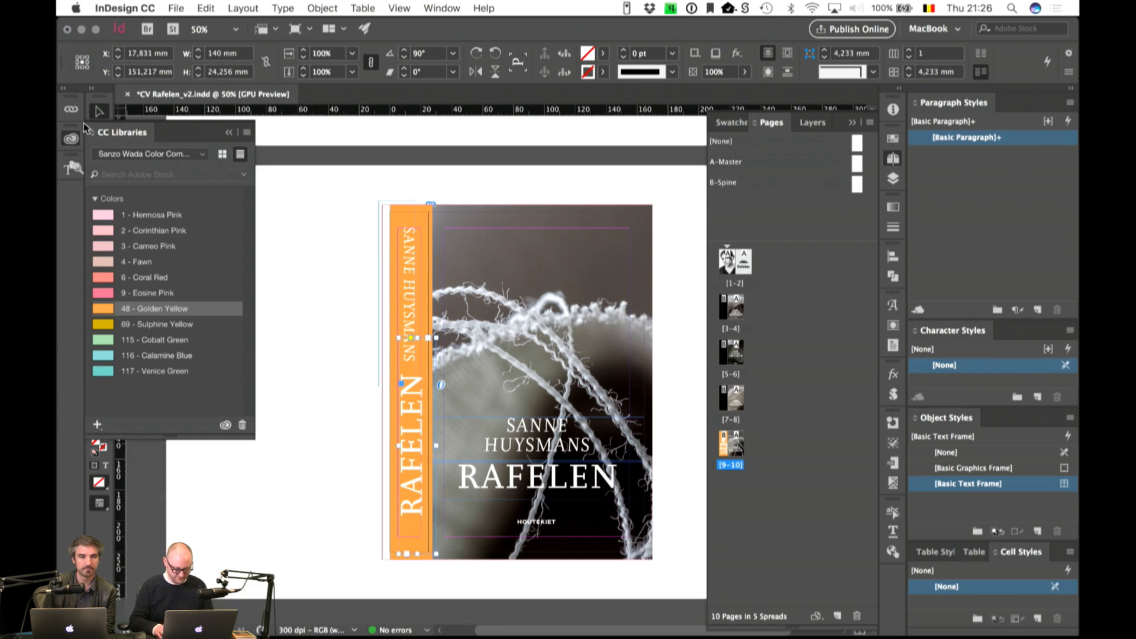
key(super+equal)
key(Left)
key(Left)
key(Left)
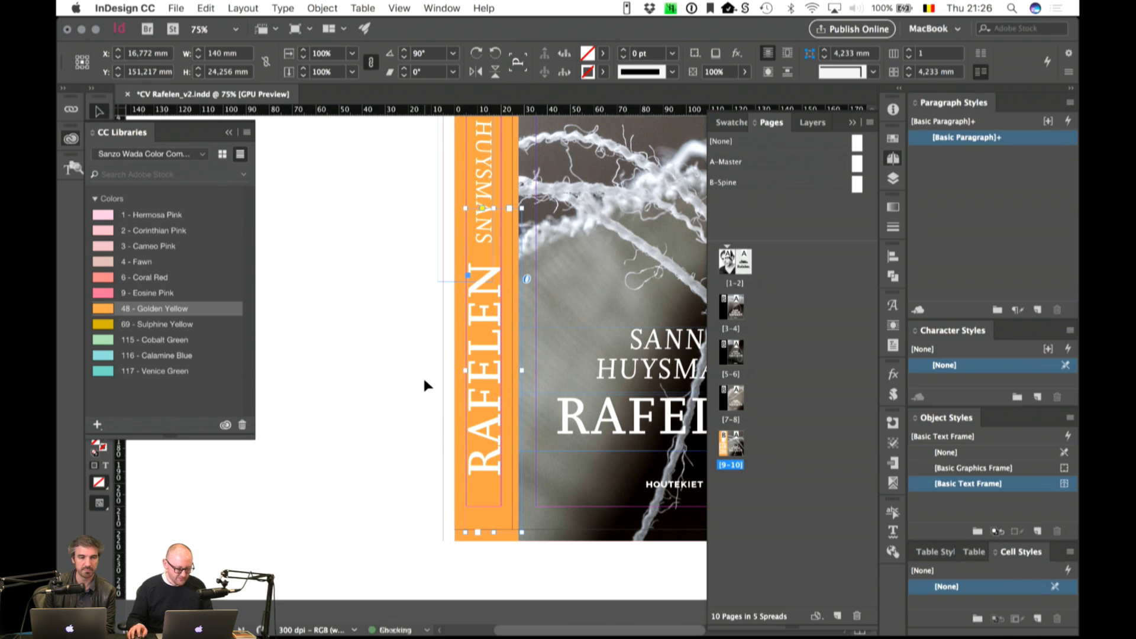
key(Right)
key(Right)
key(Right)
key(Right)
key(Right)
key(Right)
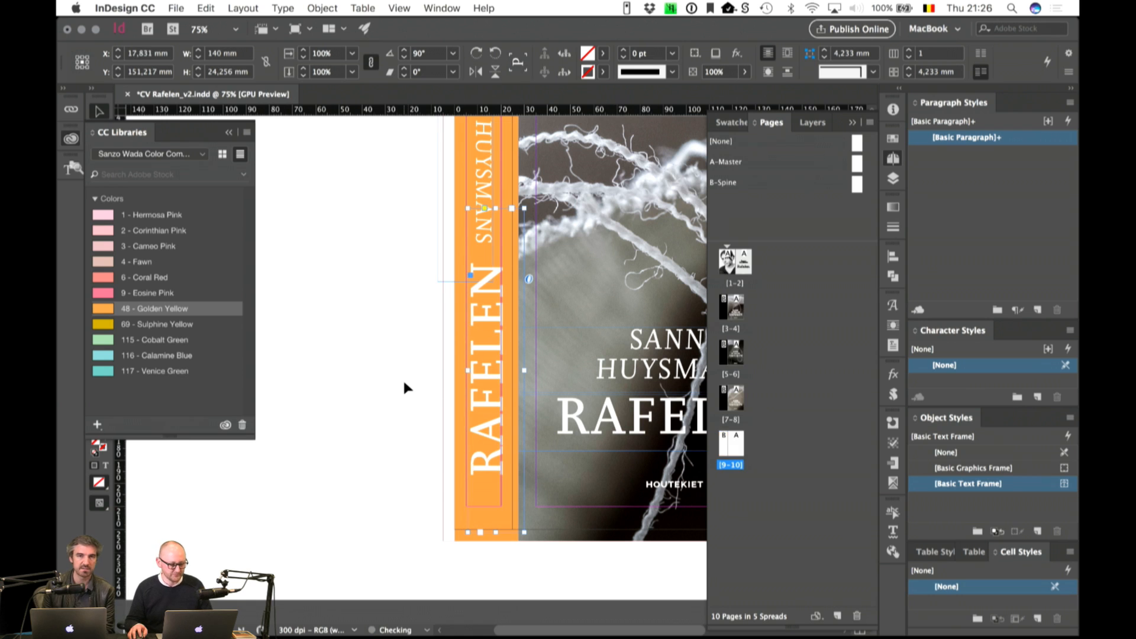
Step: Undo the nudges and rotation of the spine title, and preview the spread without guides
key(super+z)
key(super+z)
key(super+z)
key(super+z)
key(super+z)
key(super+z)
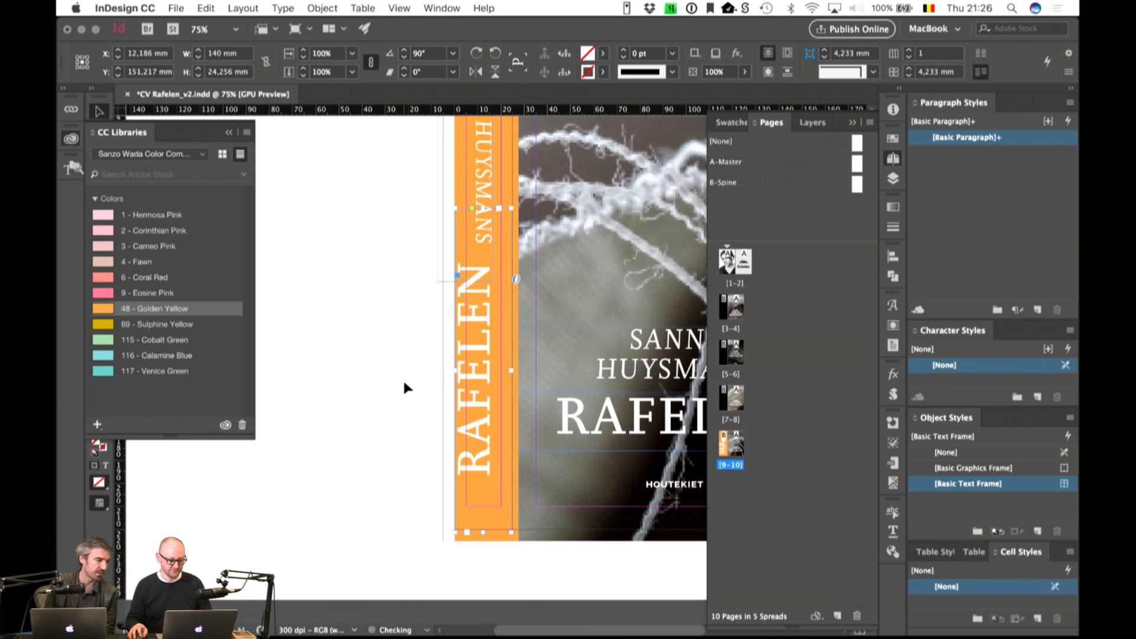
click(403, 376)
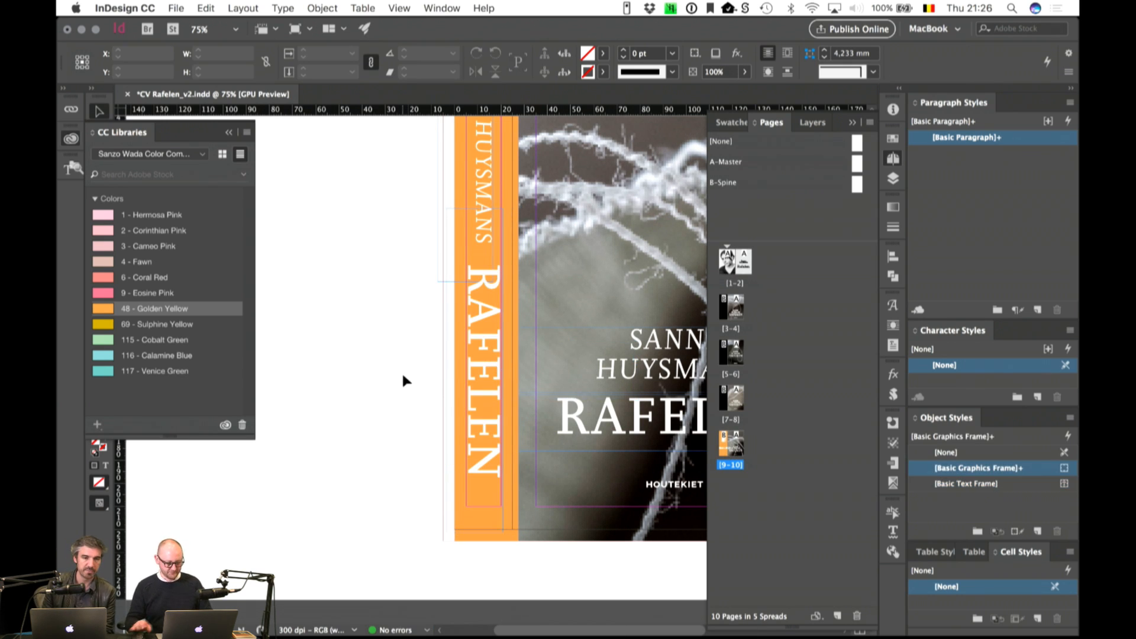
key(super+minus)
key(w)
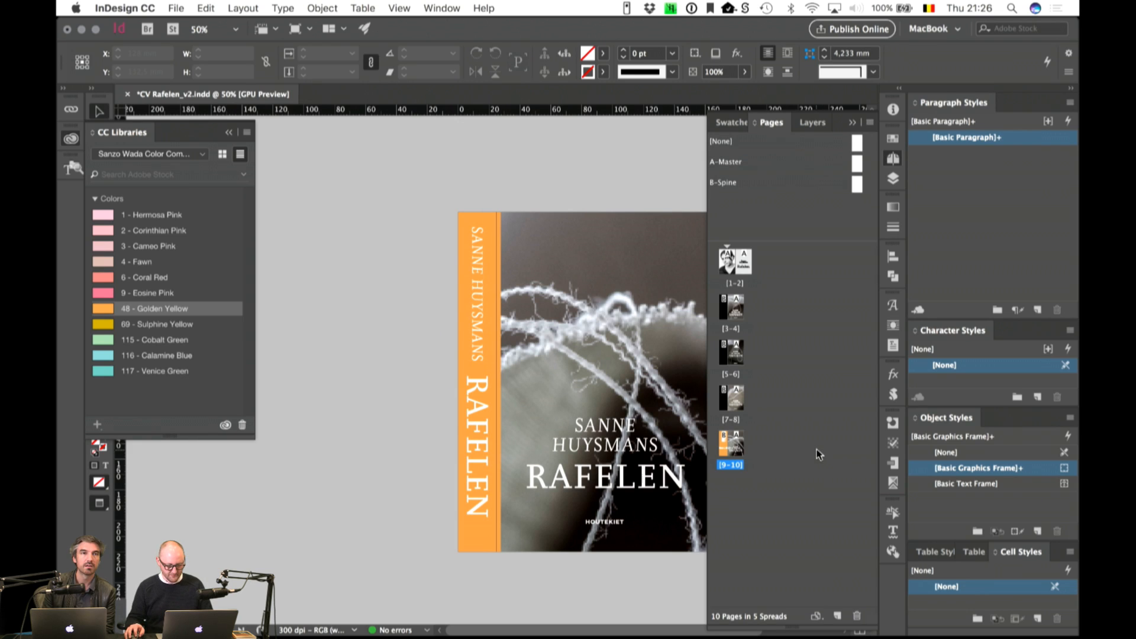
Step: Copy the author's name and title frames from the orange spine and paste them in place on the black spine of spread 7-8
click(478, 439)
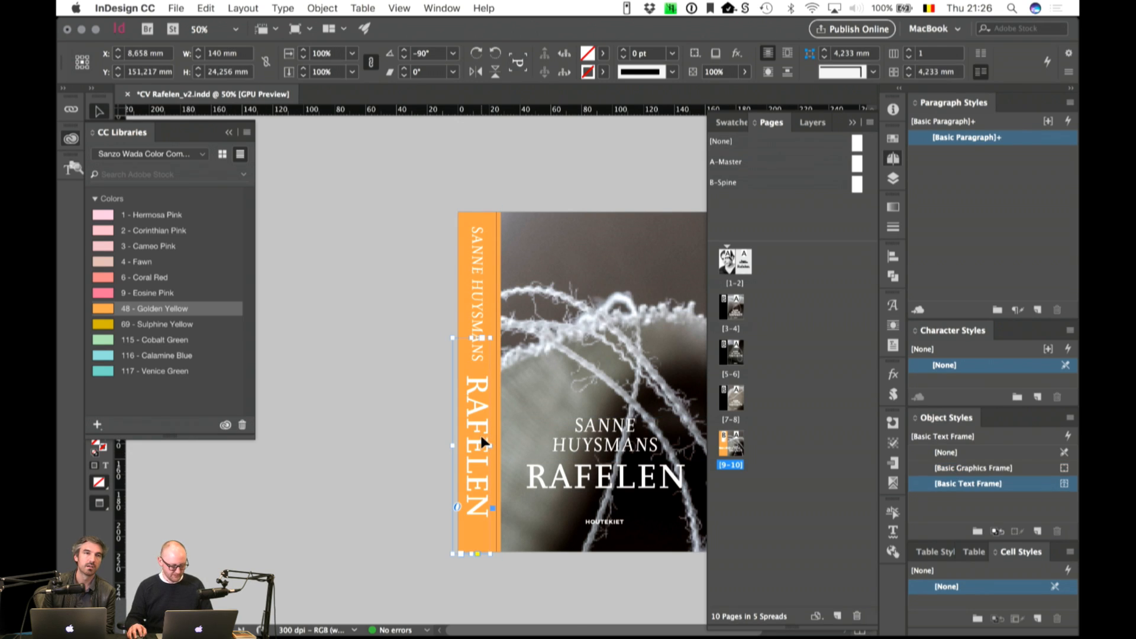
shift+click(478, 286)
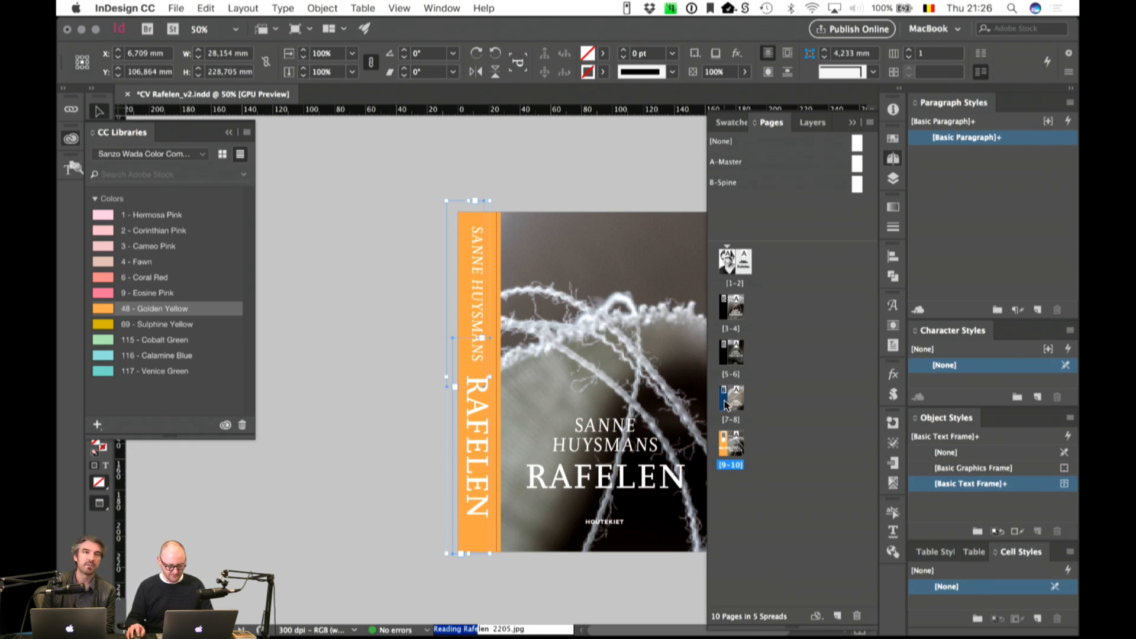
double_click(726, 405)
key(super+alt+shift+v)
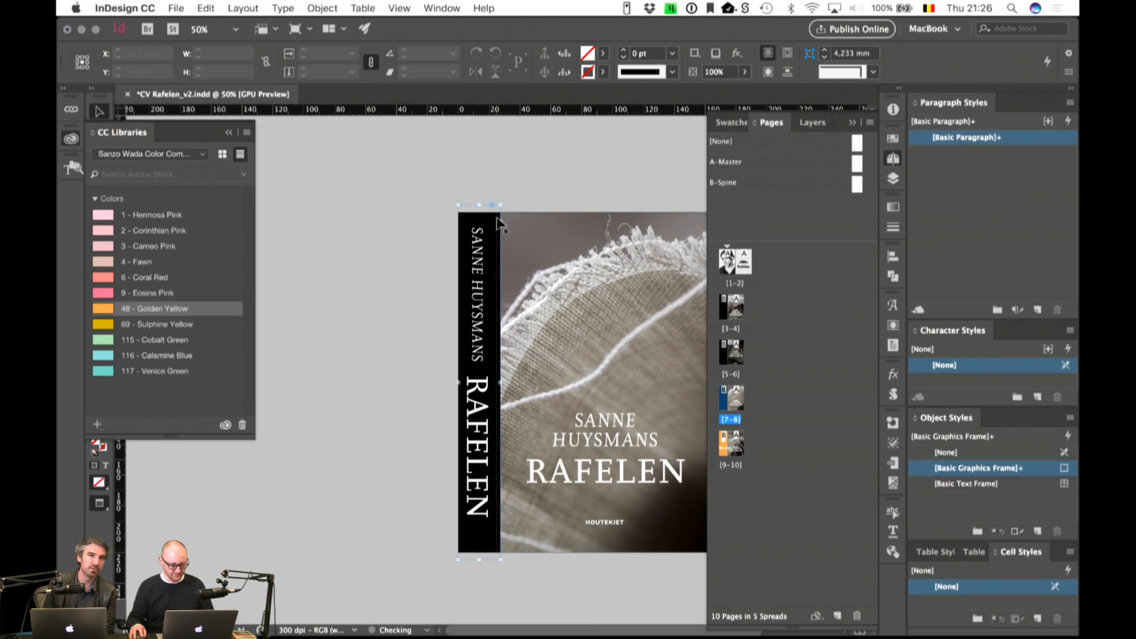
Step: Try Eosine Pink on the black spine of spread 7-8, and fill it with Coral Red instead
click(468, 232)
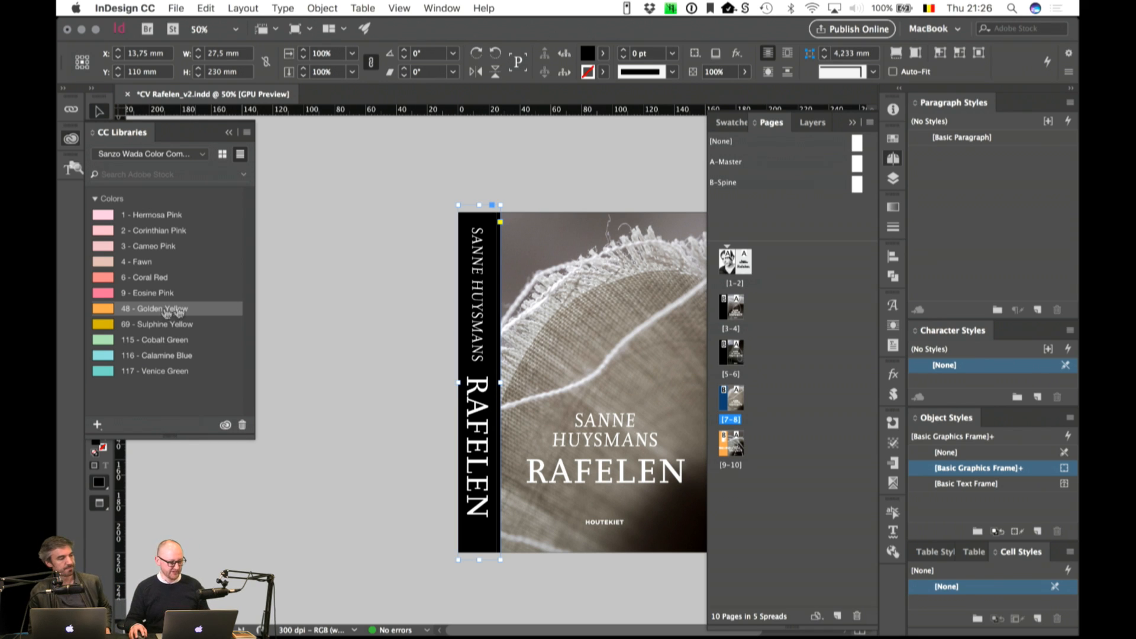
click(102, 294)
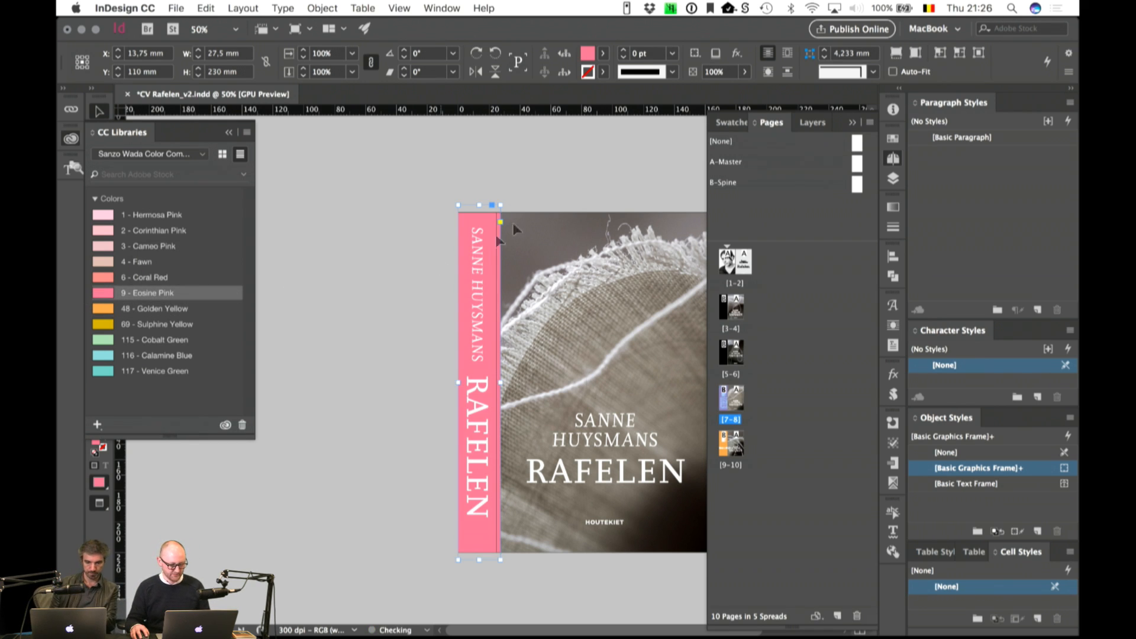
click(116, 277)
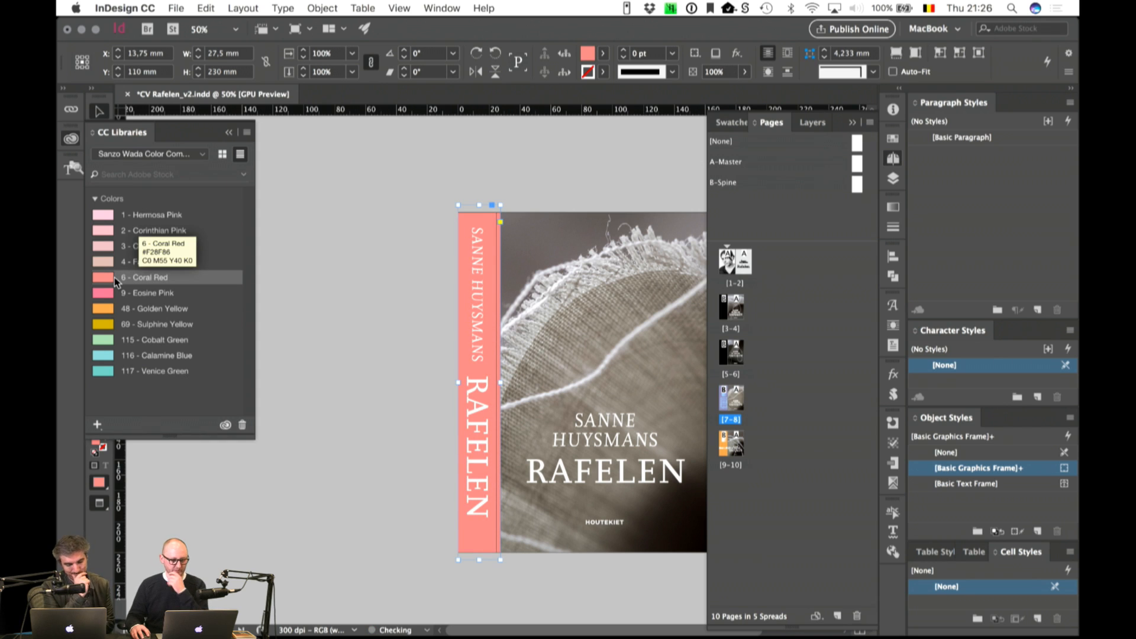
click(521, 161)
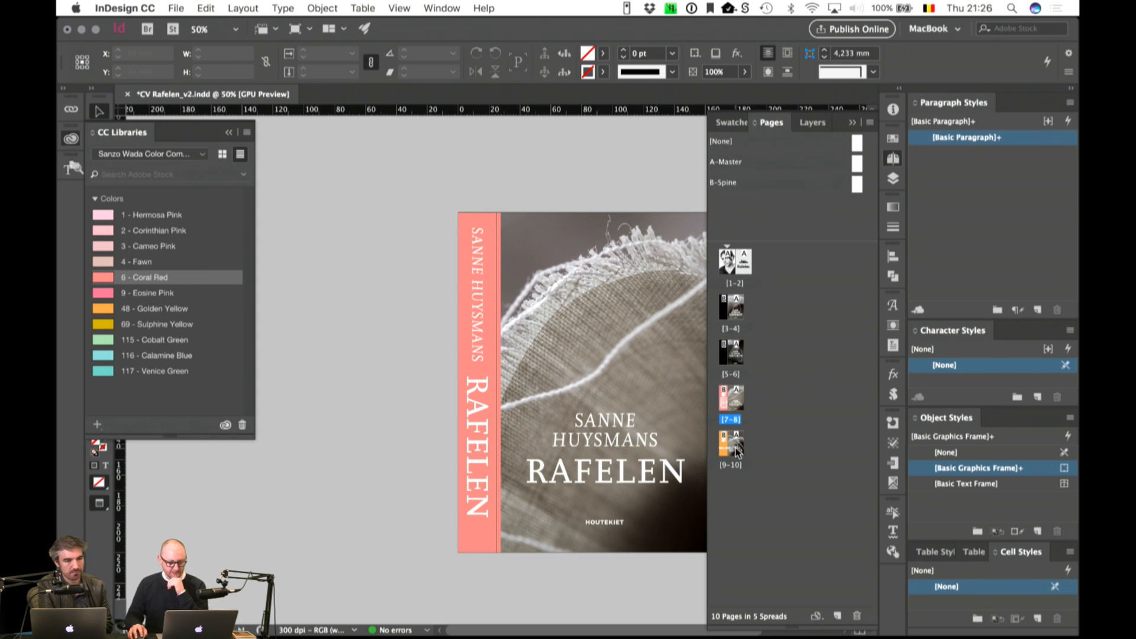
Step: Colour the title RAFELEN on the front cover of spread 9-10 with Golden Yellow
double_click(737, 446)
double_click(476, 474)
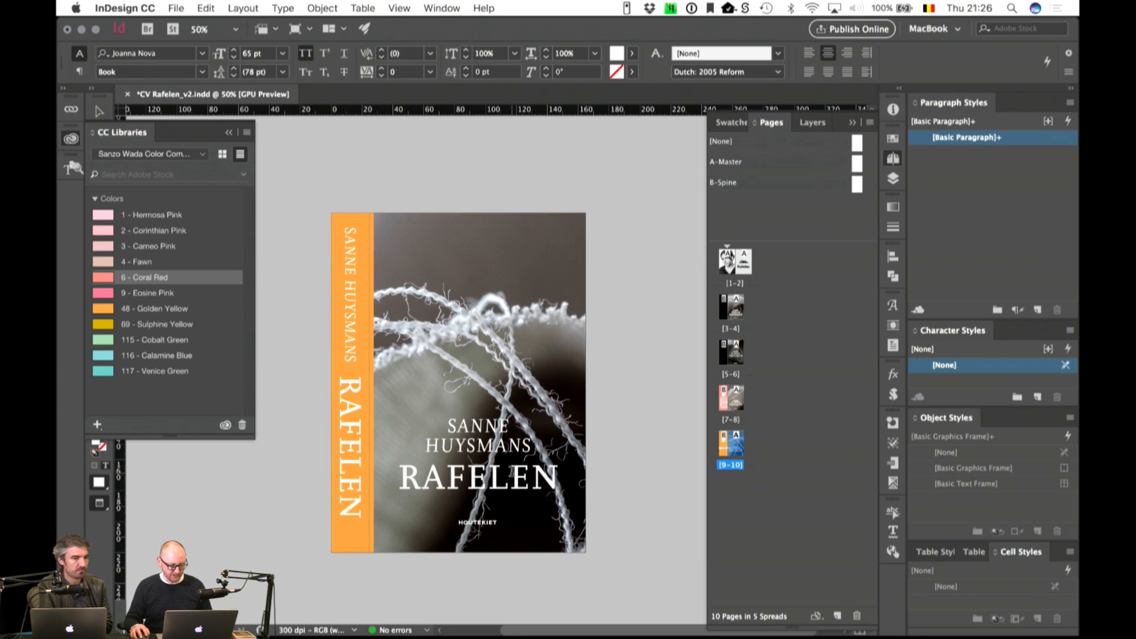
key(super+a)
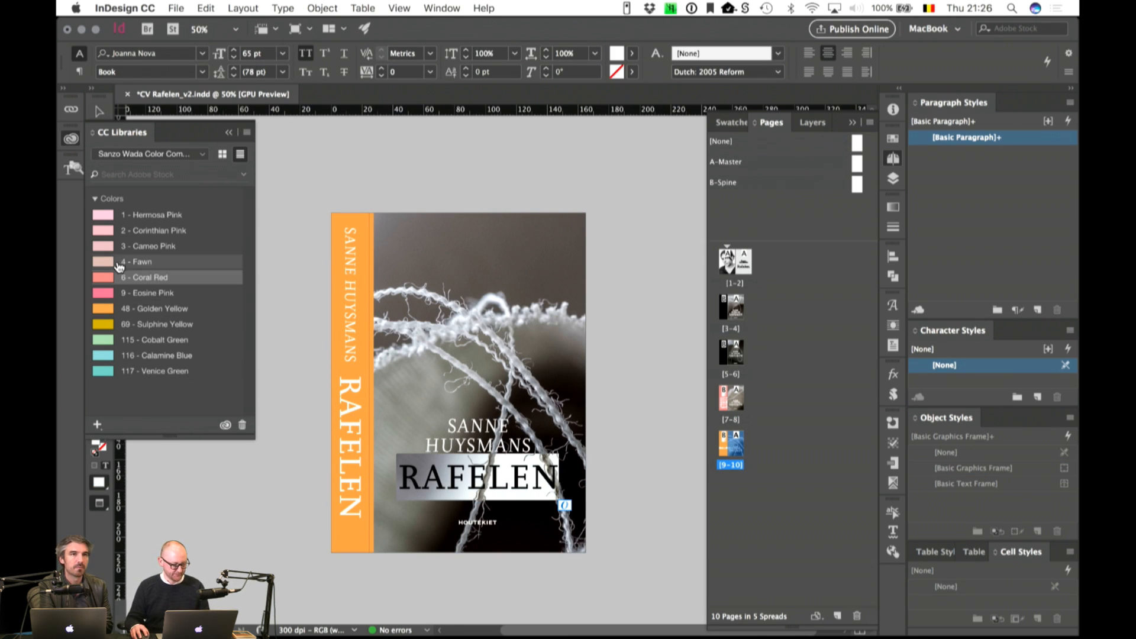
click(106, 311)
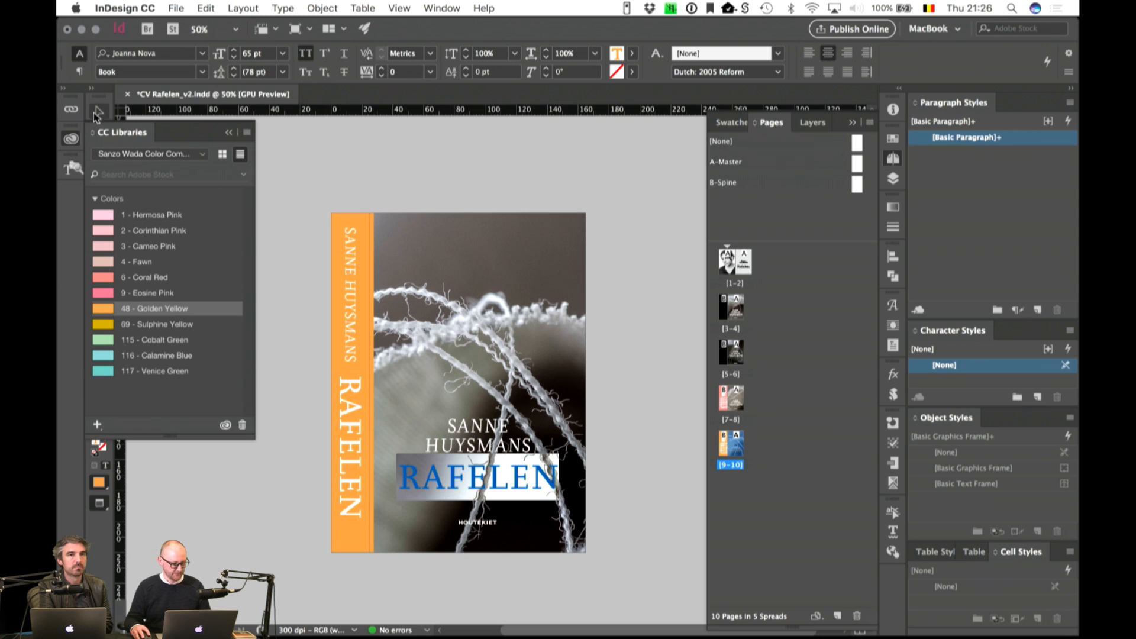
key(Escape)
click(395, 145)
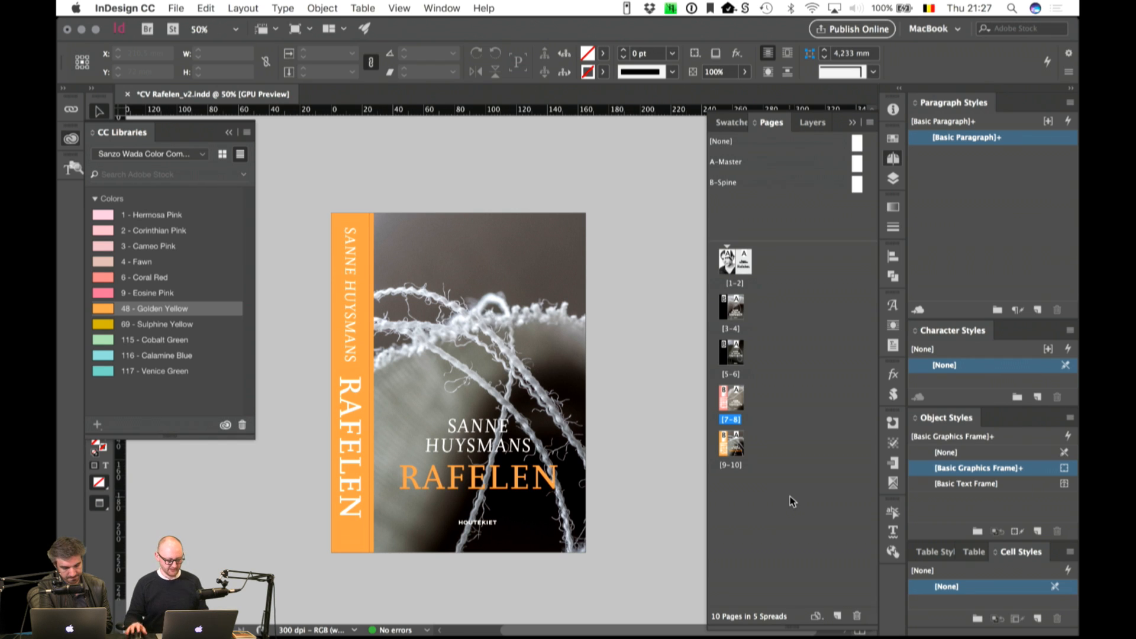
key(super+equal)
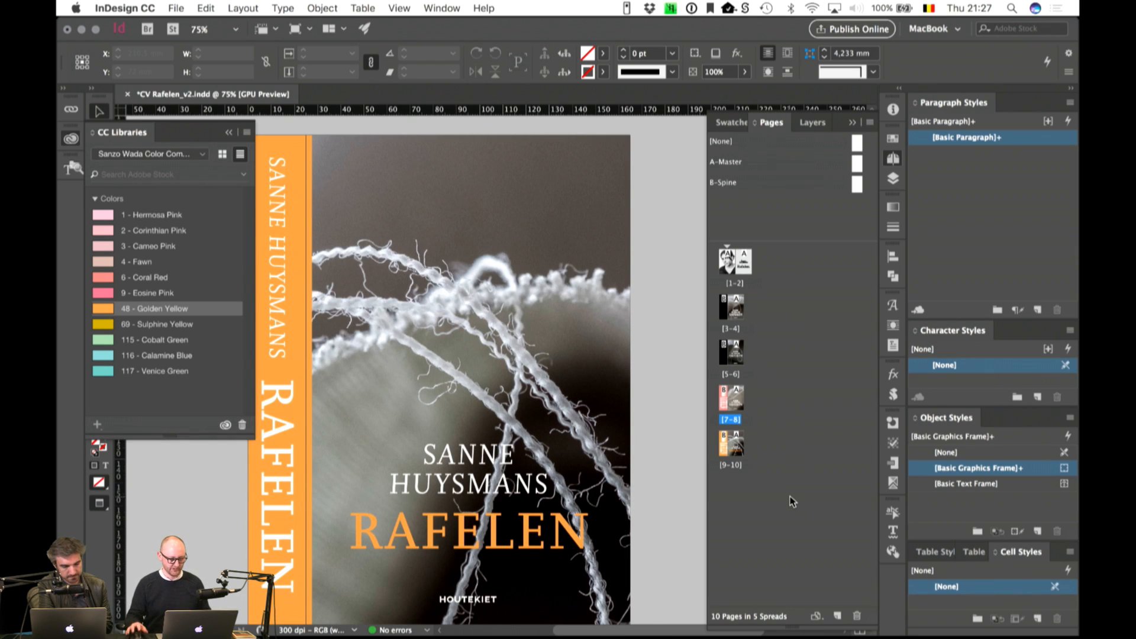
Step: Colour the title RAFELEN on the front cover of spread 7-8 with Coral Red
double_click(724, 401)
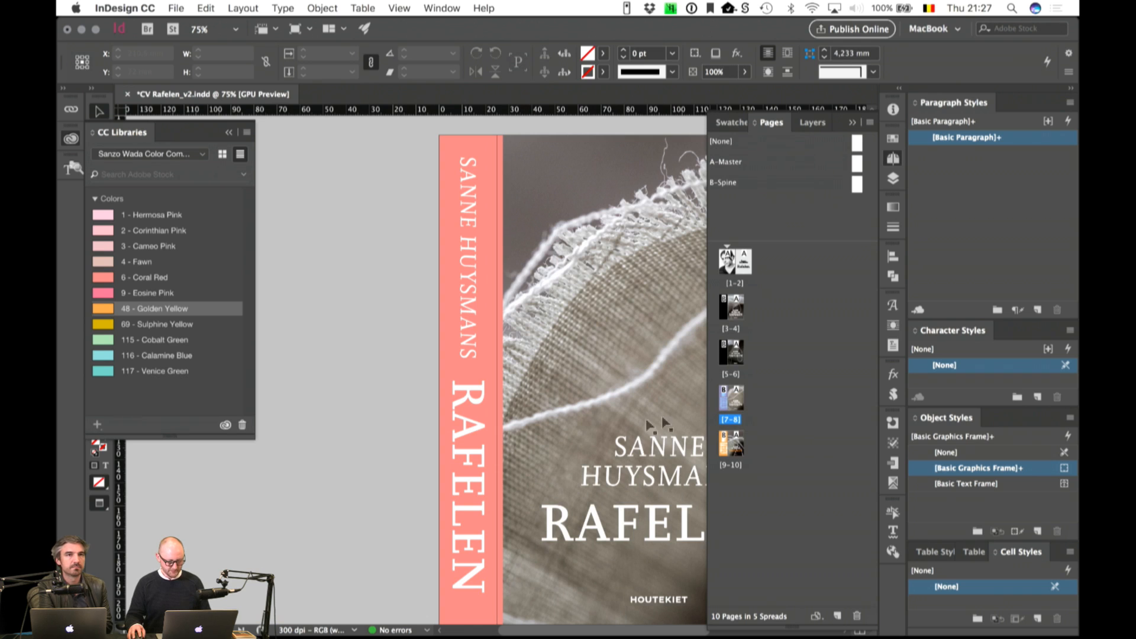
scroll(624, 426, right, 8)
click(480, 534)
double_click(480, 535)
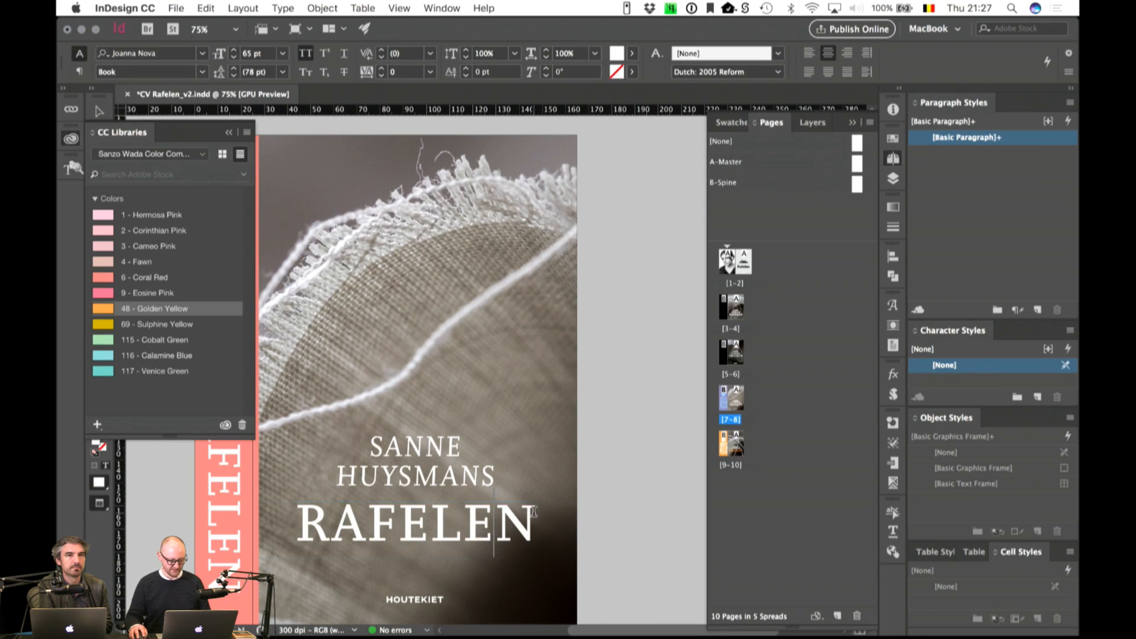
double_click(480, 534)
click(107, 281)
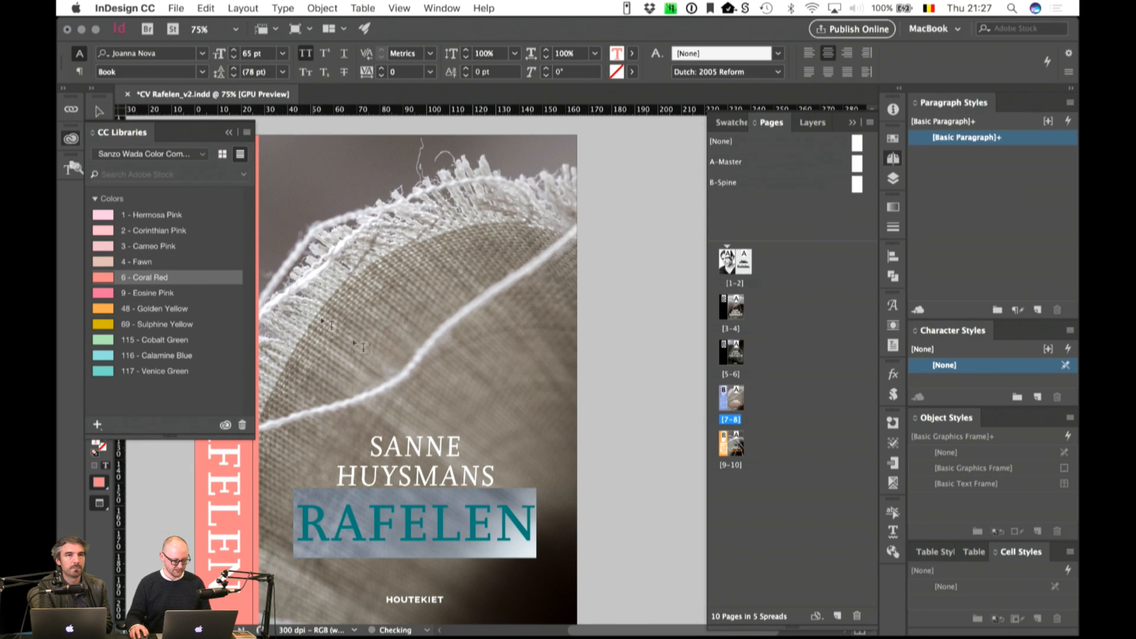
click(664, 414)
scroll(650, 421, left, 5)
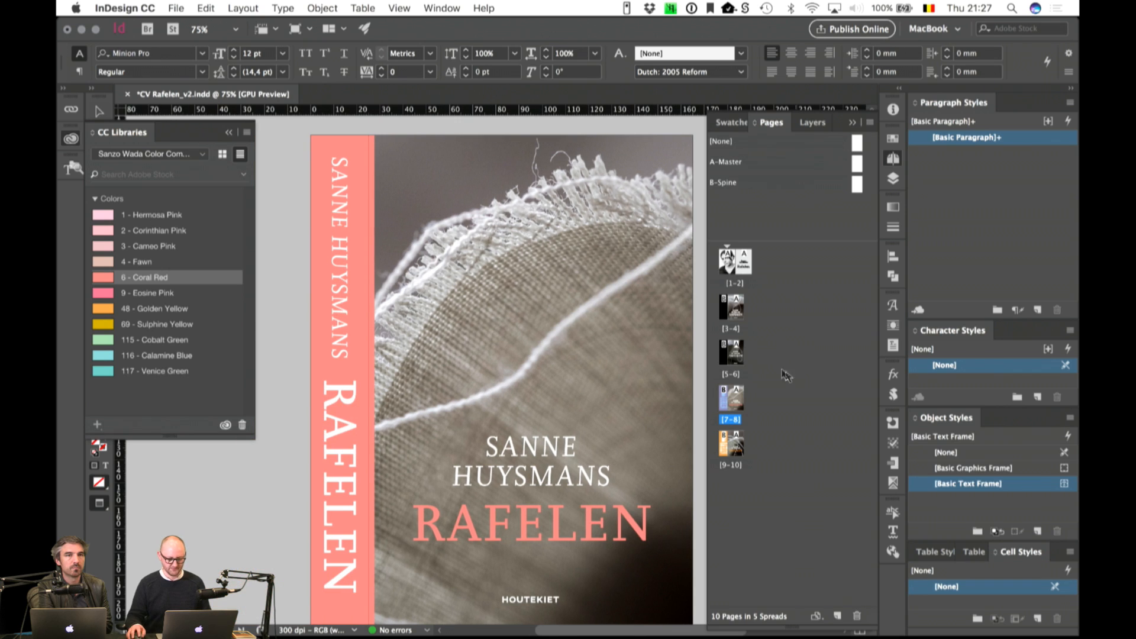
Step: Select the title and author's name frames together on the Coral Red spine
click(98, 112)
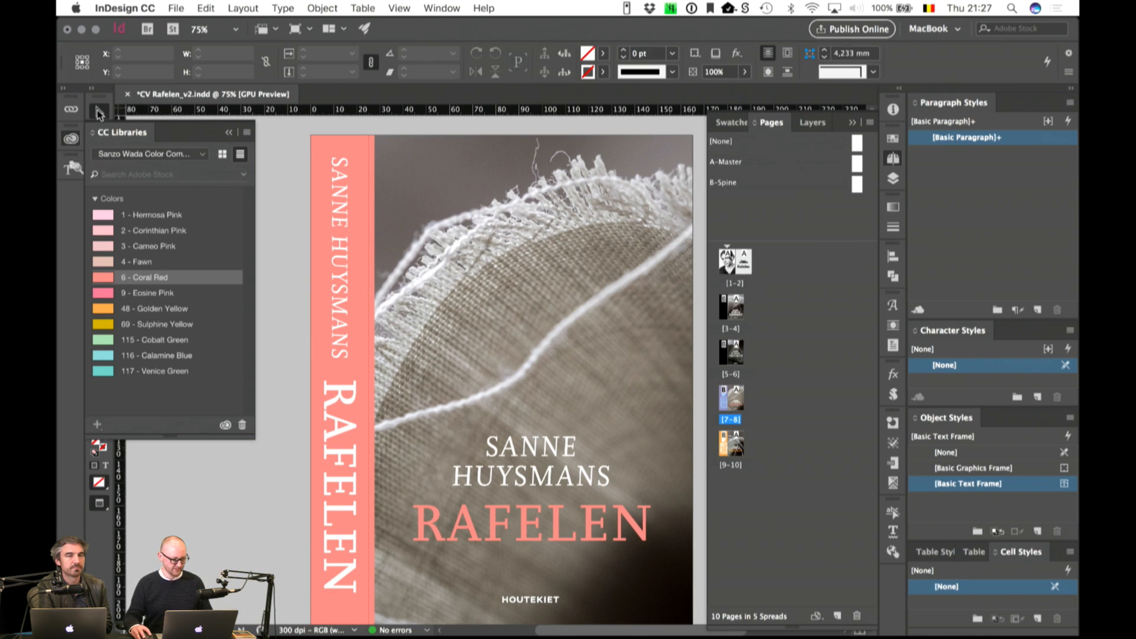
click(322, 435)
shift+click(341, 232)
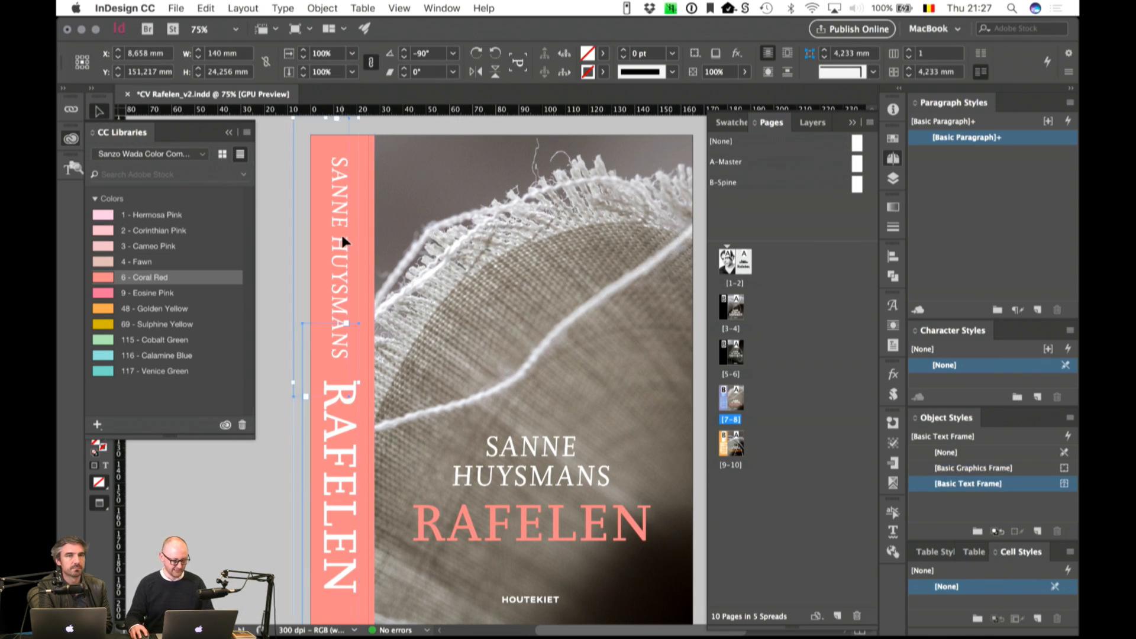
Step: Copy the spine's author and title text frames from spread 7-8 and paste them in place on spread 5-6
key(super+c)
double_click(731, 353)
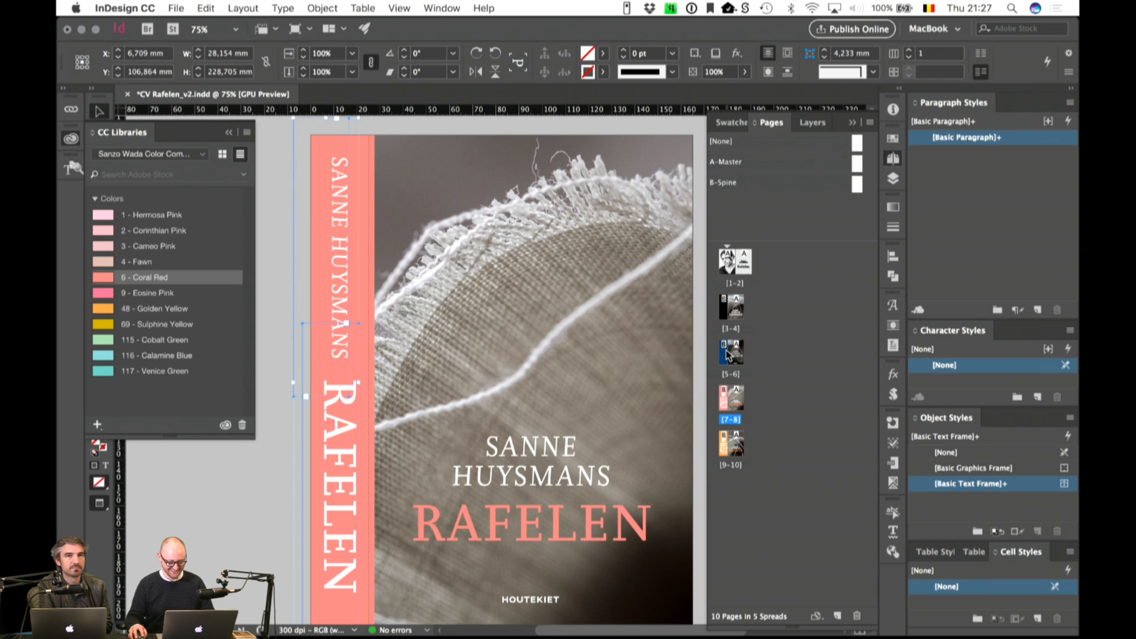
key(super+alt+shift+v)
click(392, 346)
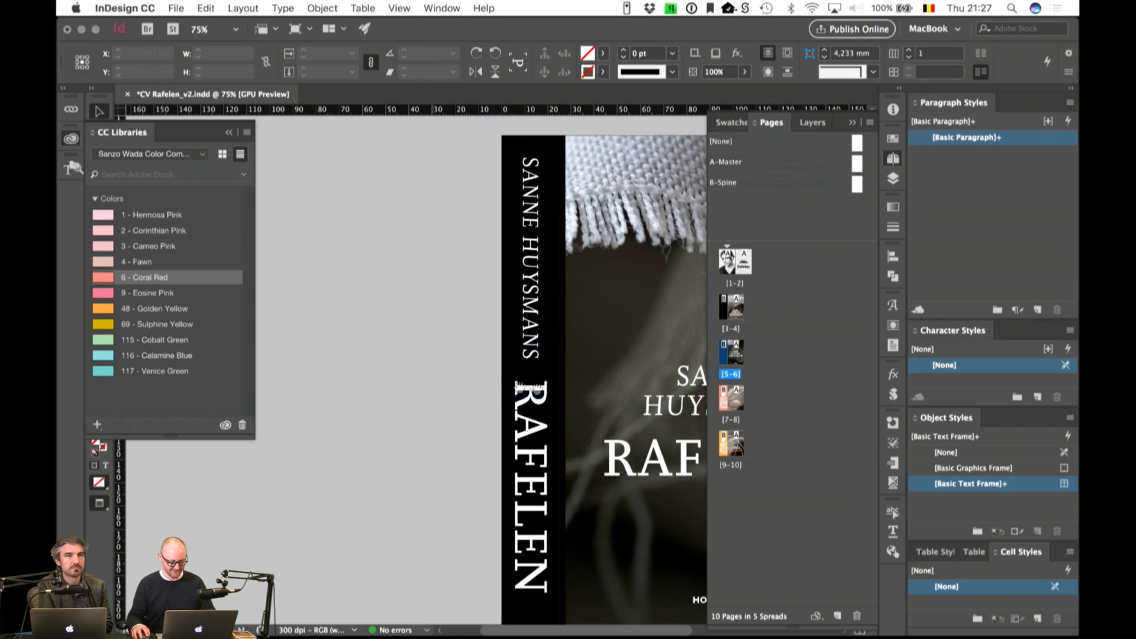
drag(549, 265, 369, 259)
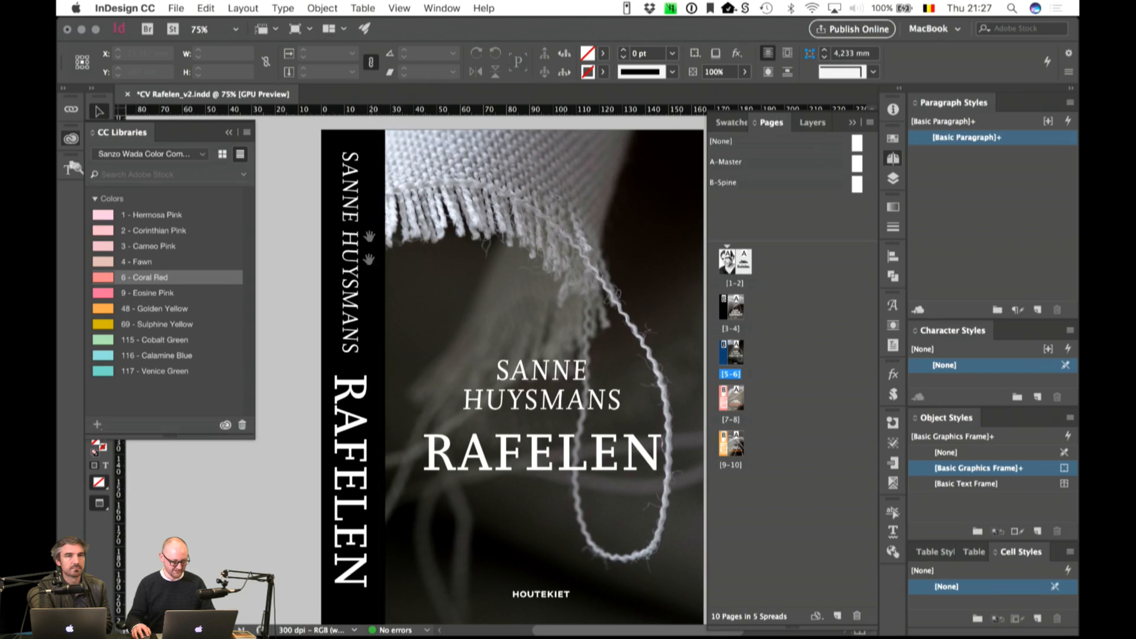
Step: Apply the library colour 115 - Cobalt Green to the spine background and the front cover title RAFELEN on spread 5-6
click(381, 144)
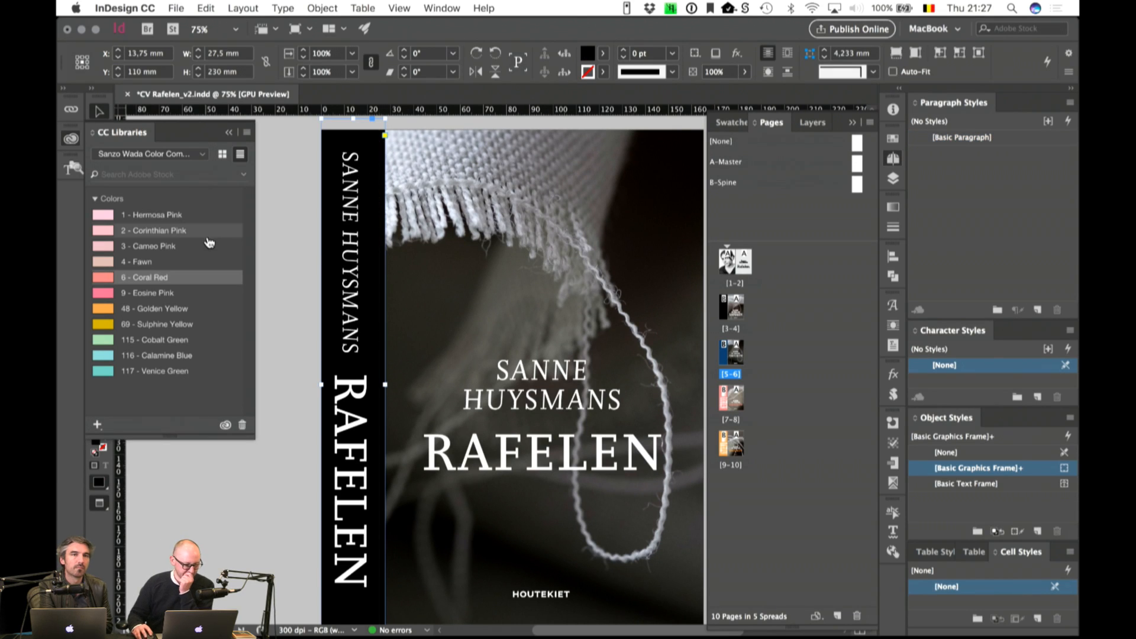
click(106, 340)
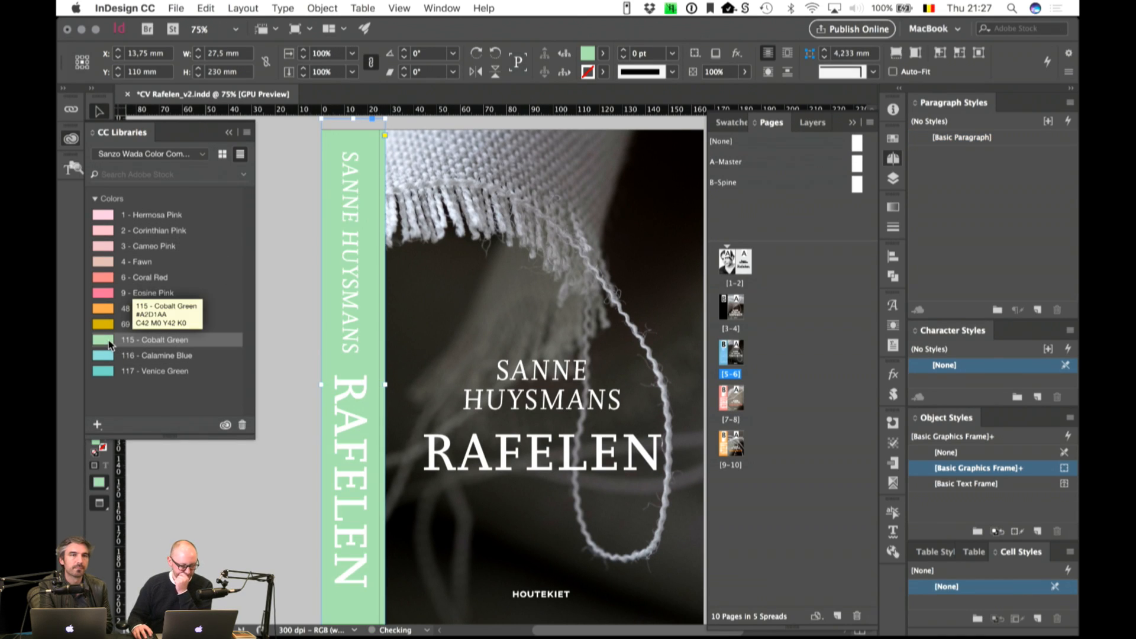
double_click(520, 458)
double_click(521, 459)
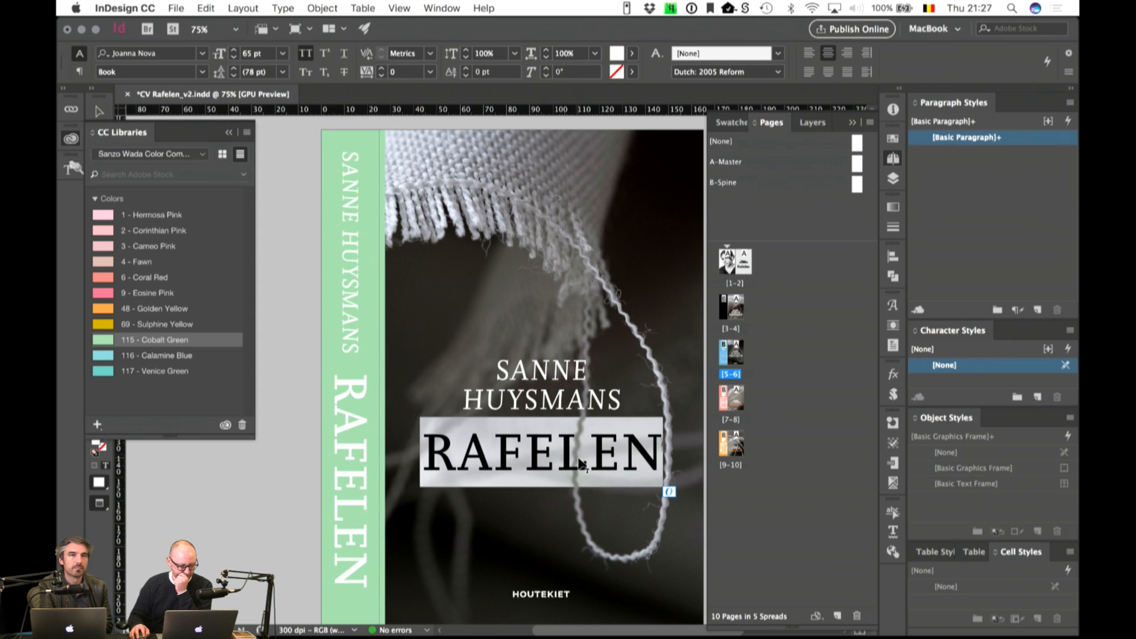
click(106, 339)
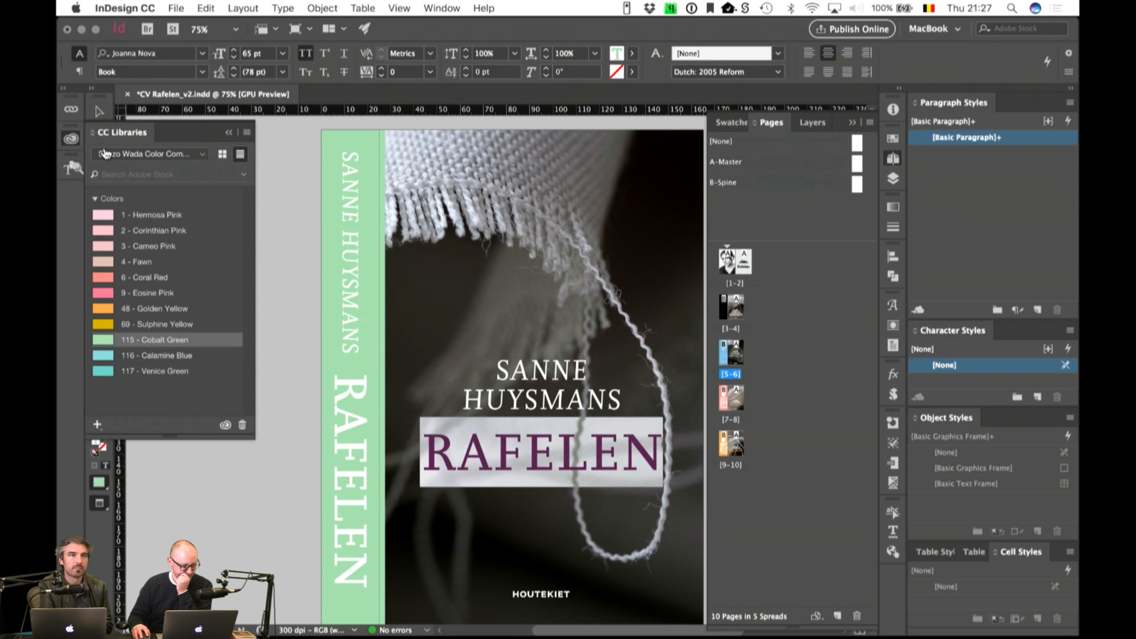
click(99, 111)
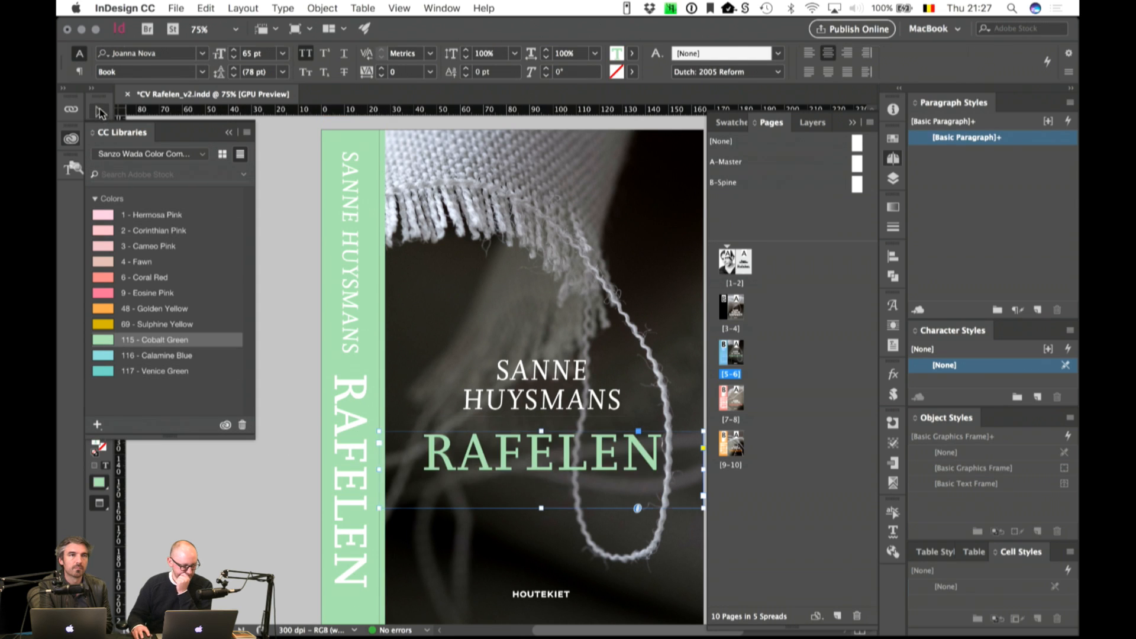
click(274, 189)
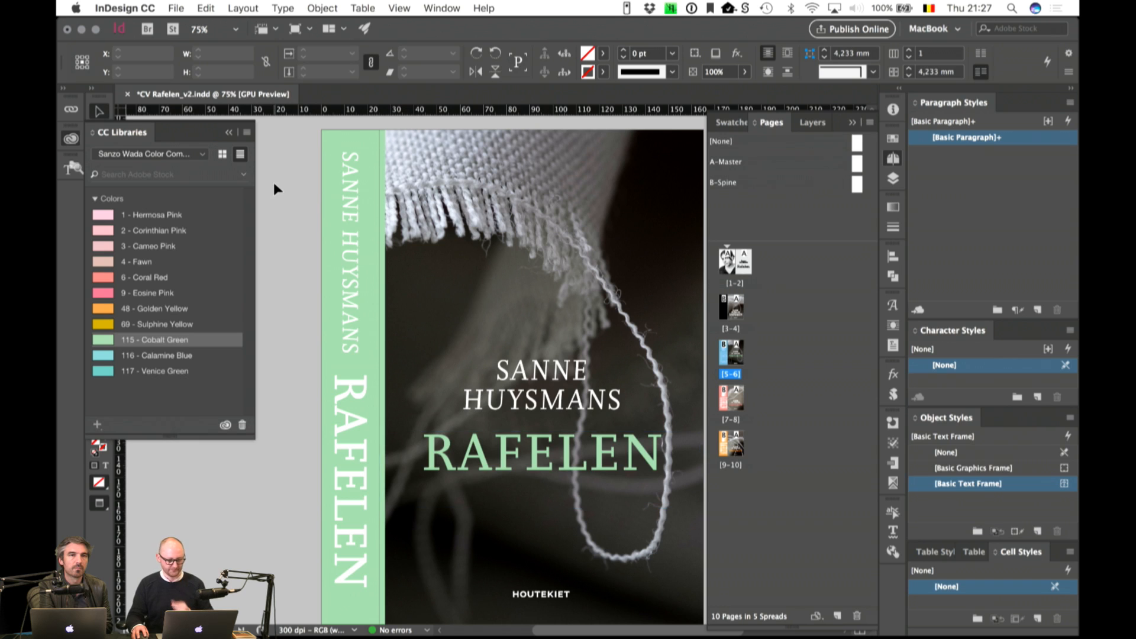
Step: Nudge the author name and title down together on the front cover, and the author name alone further to Y 119.557 mm
click(508, 423)
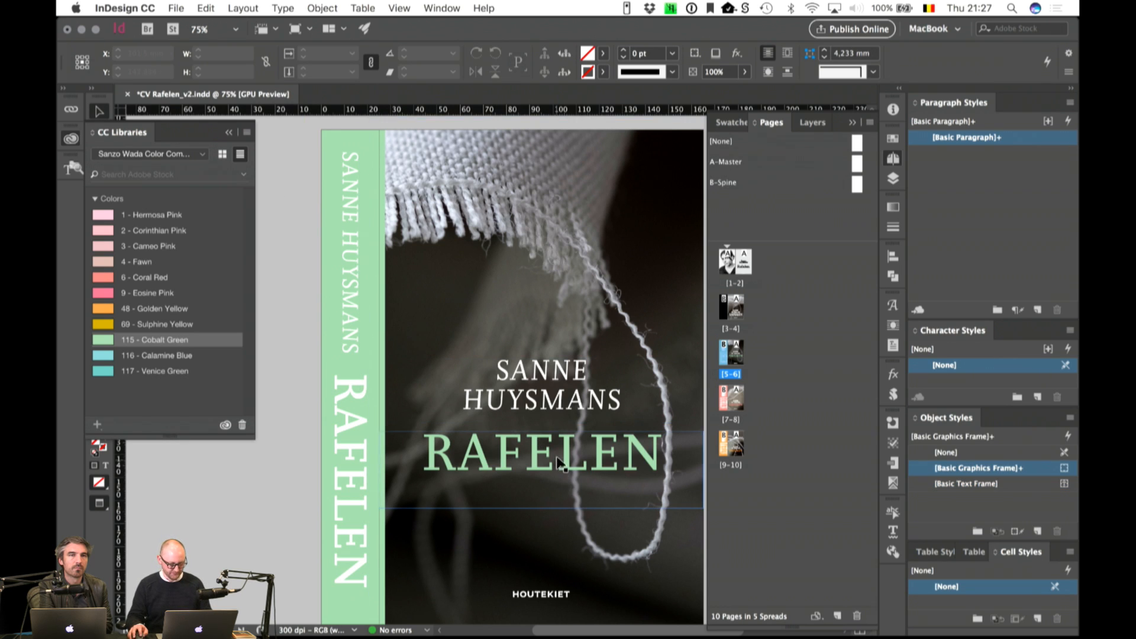
shift+click(570, 405)
key(shift+Down)
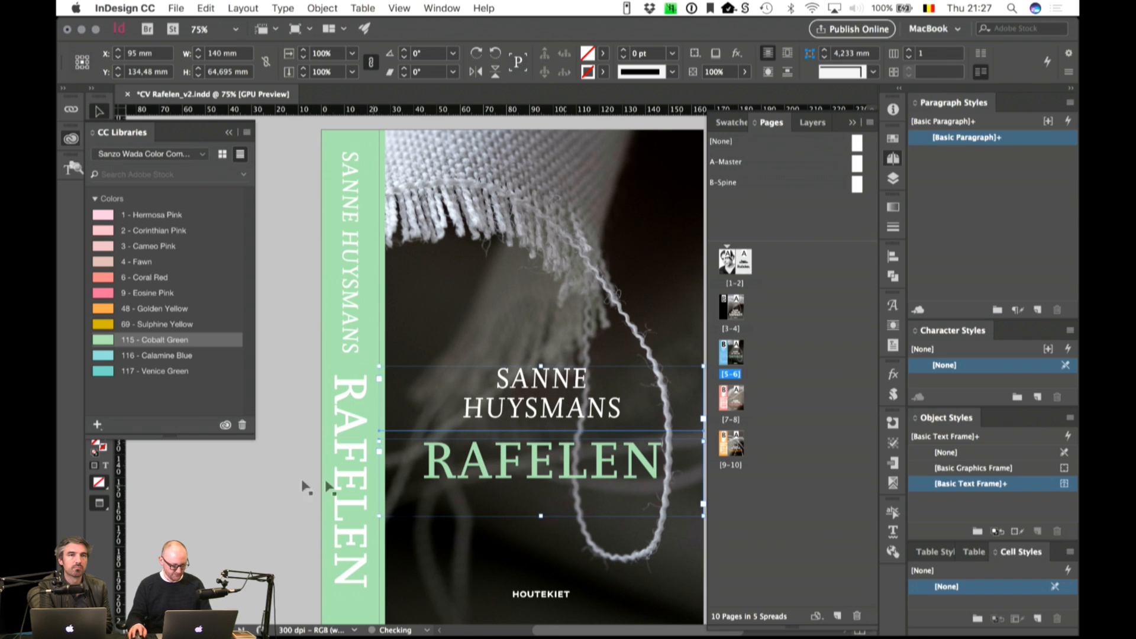
click(264, 481)
click(595, 404)
key(shift+Down)
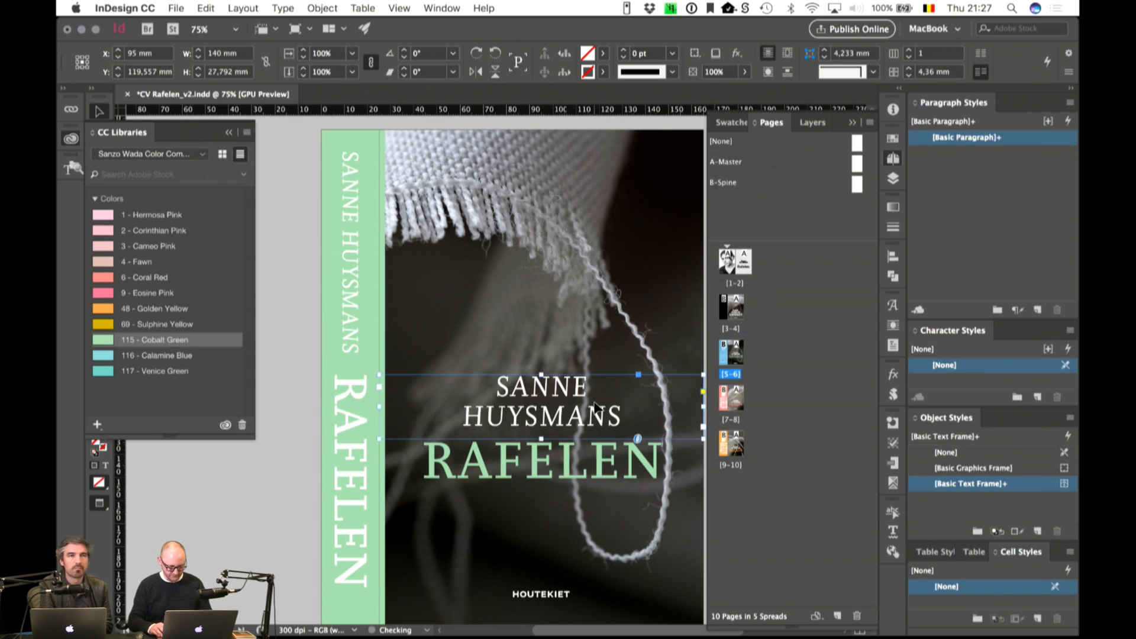
key(super+minus)
click(647, 481)
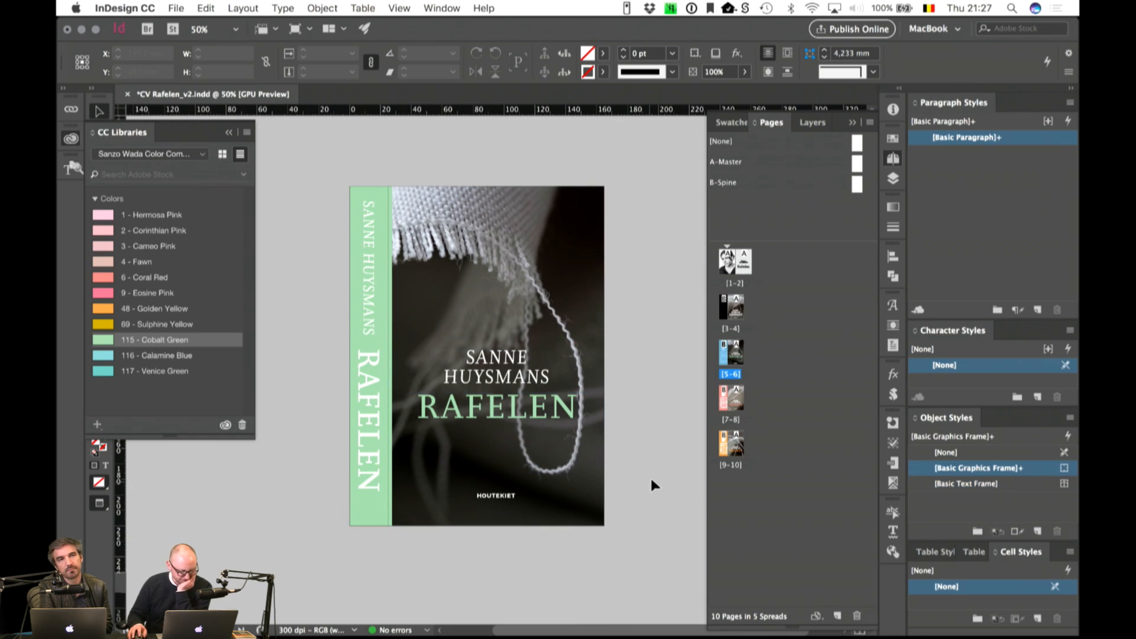
Step: Copy the spine's author and title text frames from spread 5-6 and paste them in place on spread 3-4
double_click(722, 311)
key(alt+Page_Down)
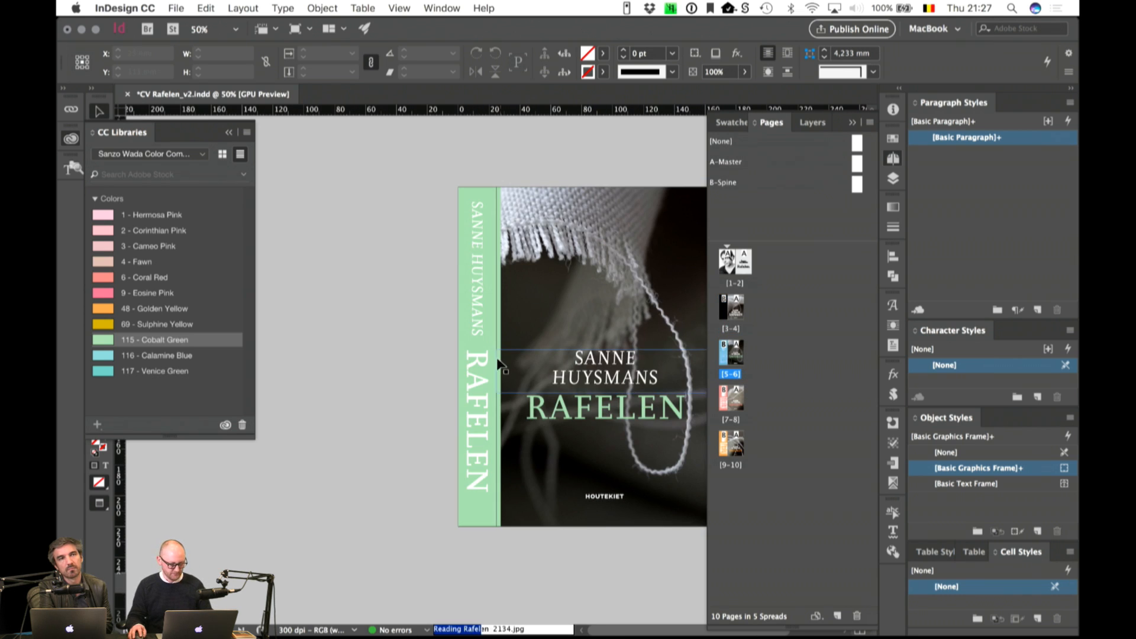
click(480, 362)
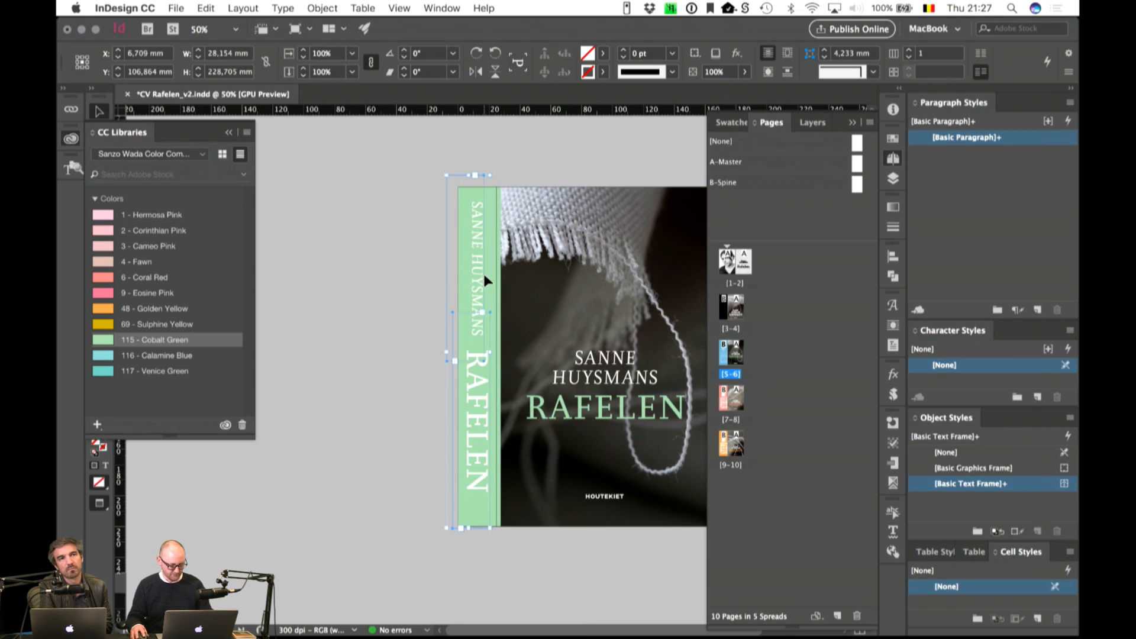
double_click(722, 305)
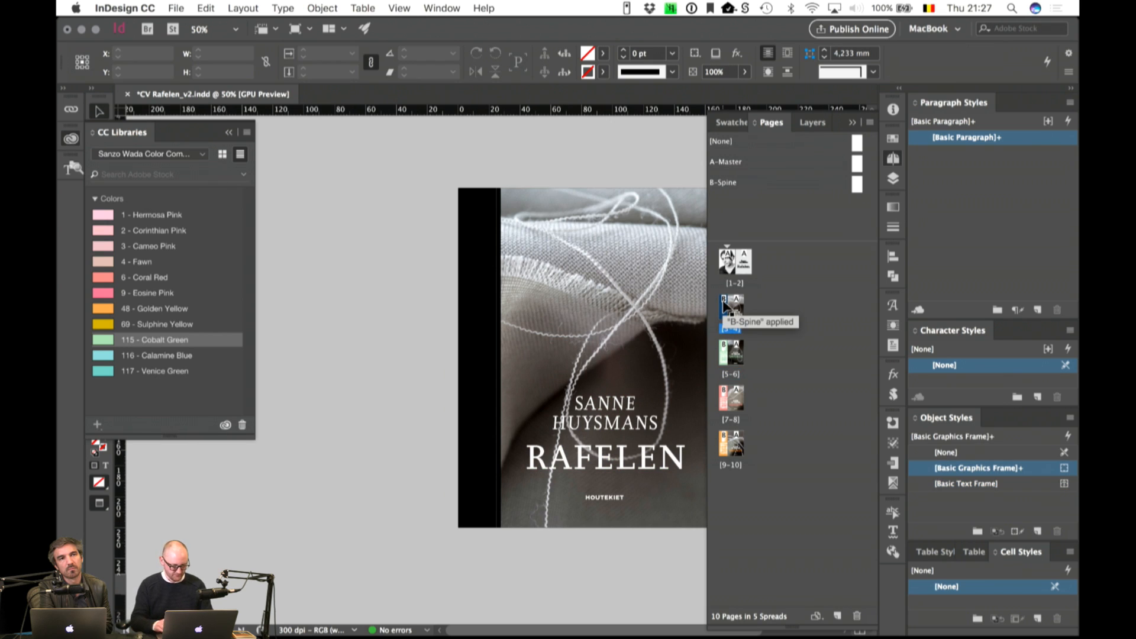
click(373, 216)
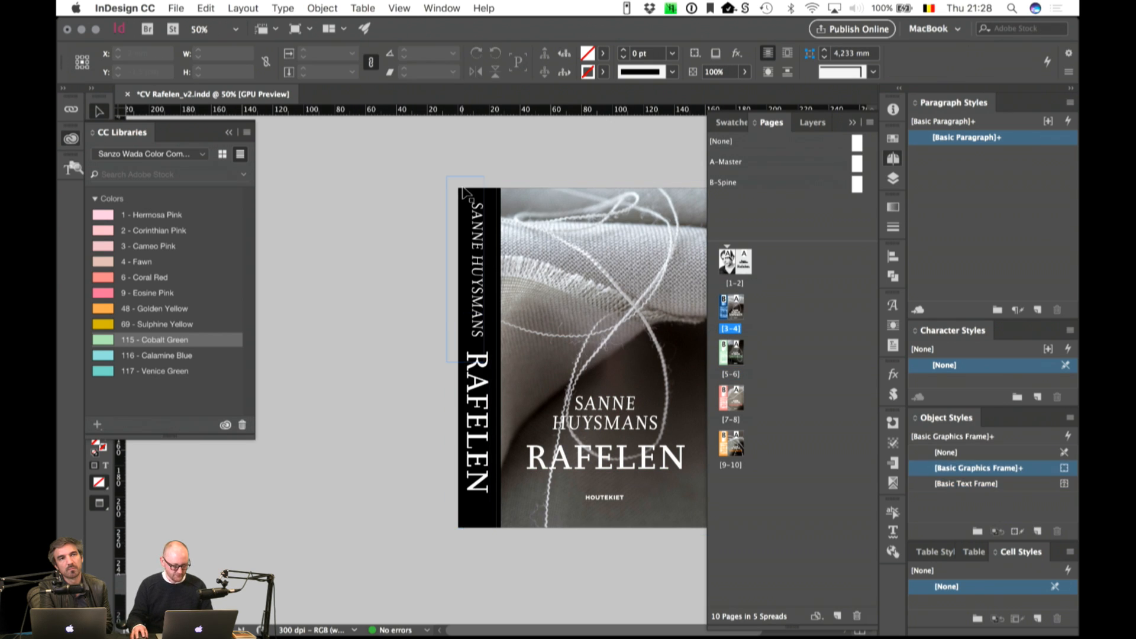
Step: Fill the black spine background on spread 3-4 with the library colour 117 - Venice Green
click(467, 199)
click(496, 200)
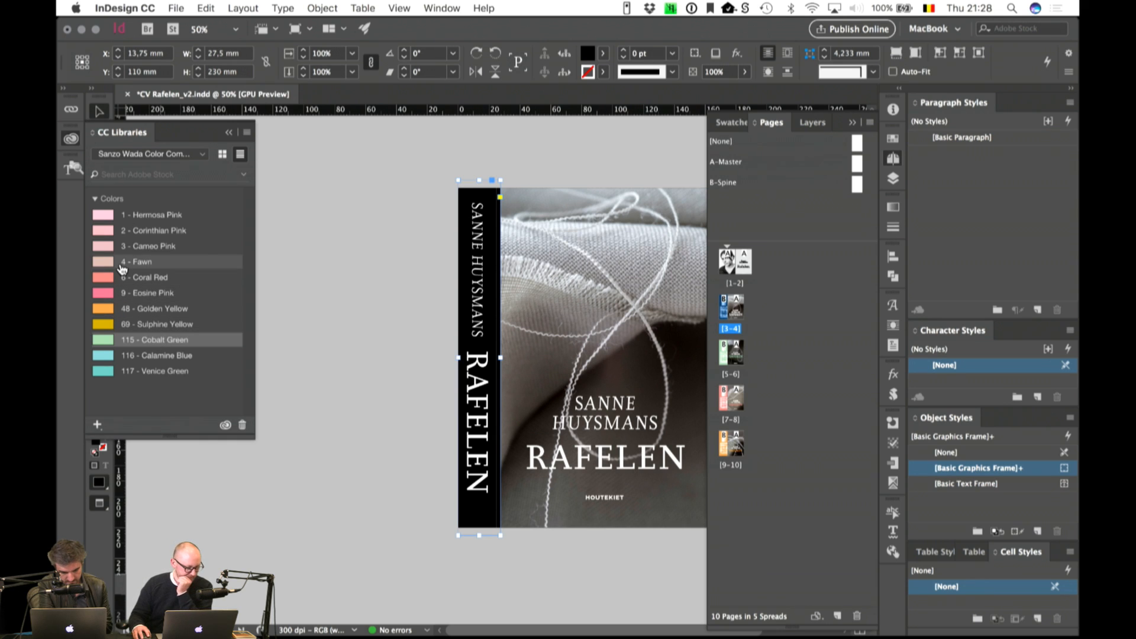
click(103, 372)
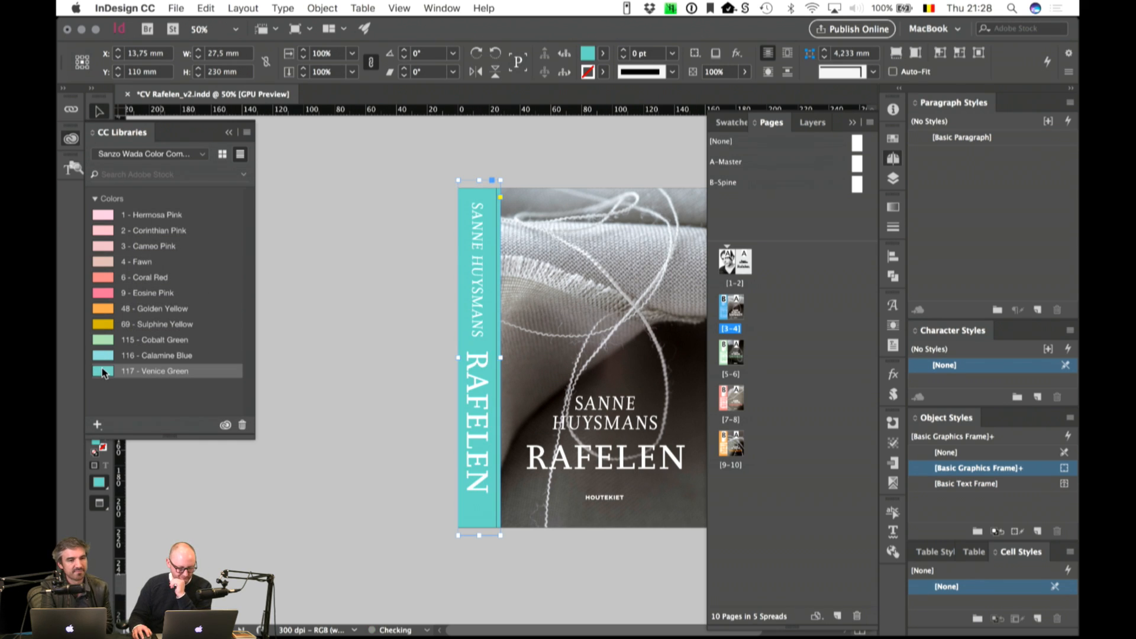
click(341, 427)
Step: Colour the front cover title RAFELEN on spread 3-4 with 117 - Venice Green and close the colour library
double_click(643, 474)
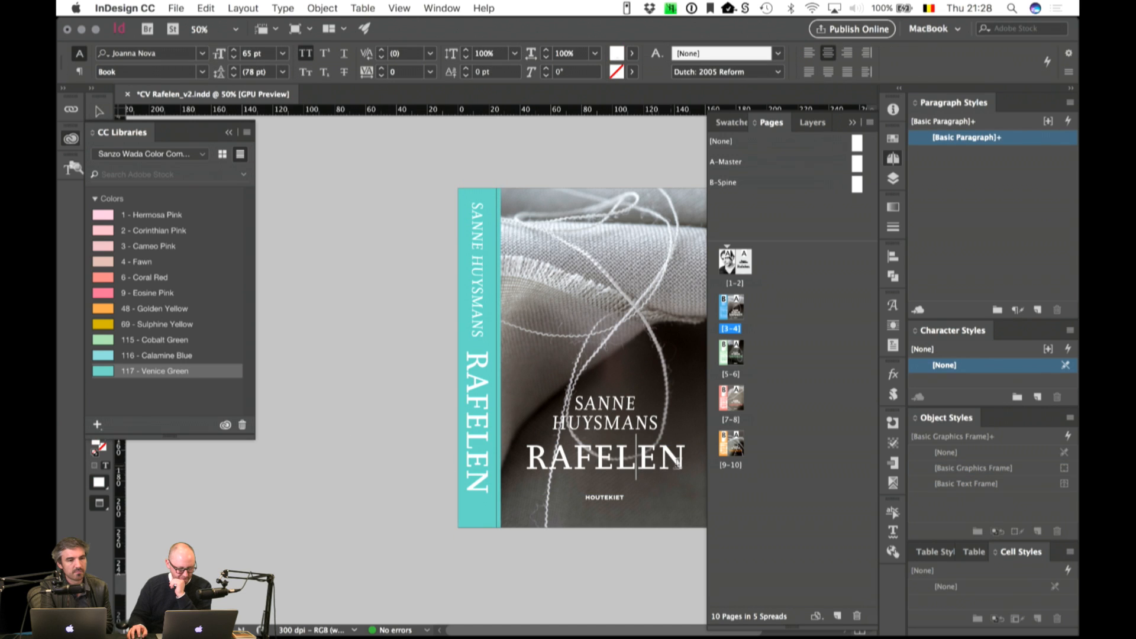
double_click(678, 463)
click(118, 371)
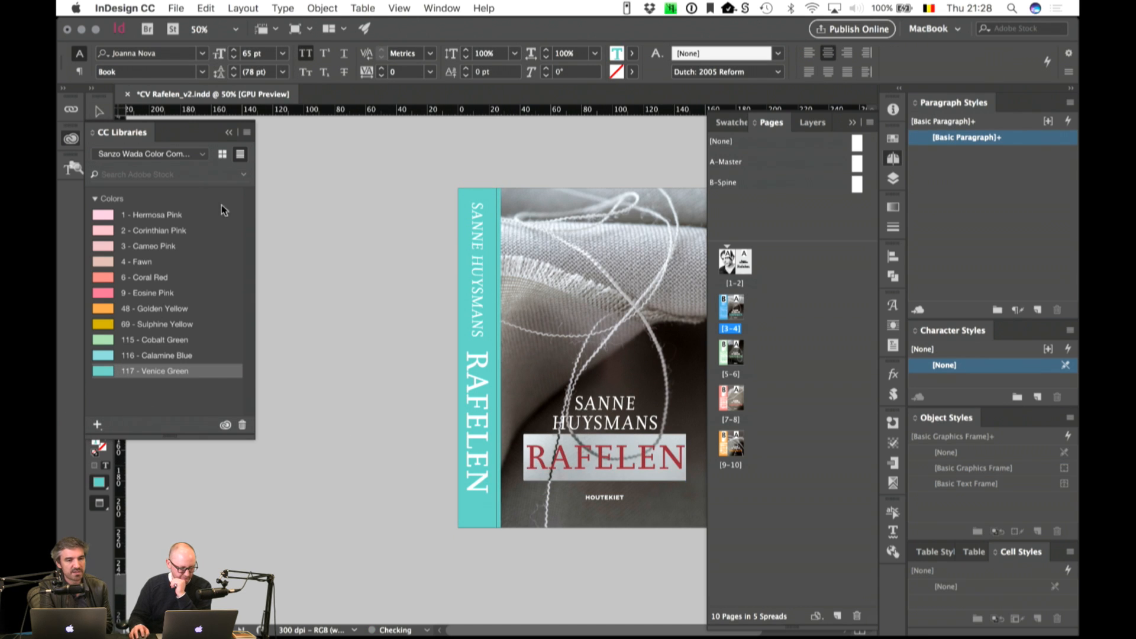
click(100, 112)
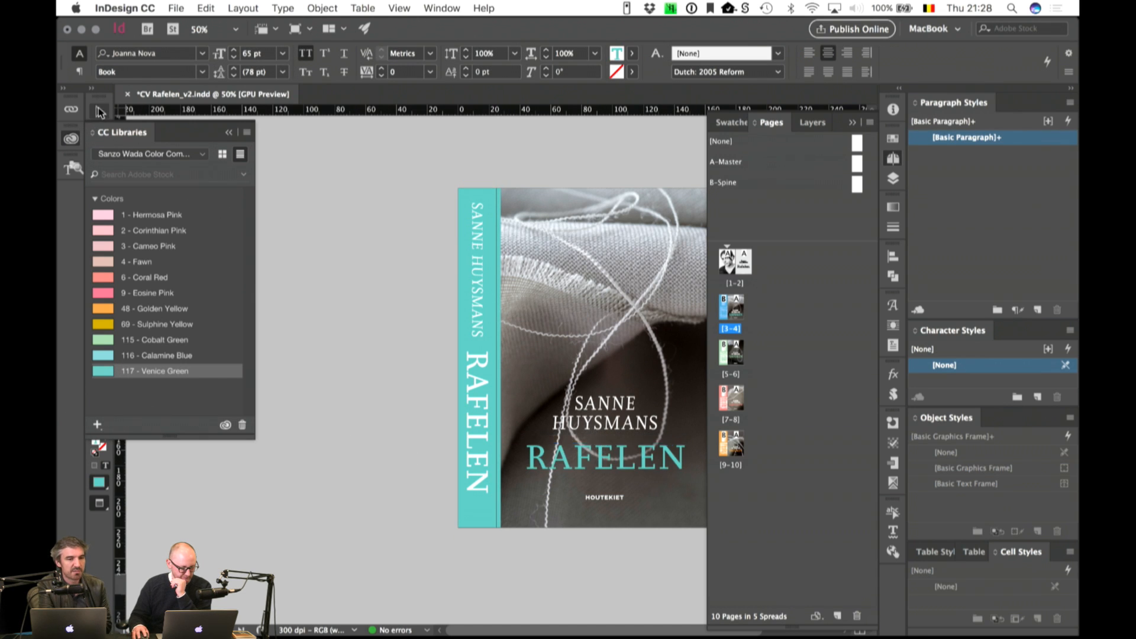
click(107, 137)
click(363, 325)
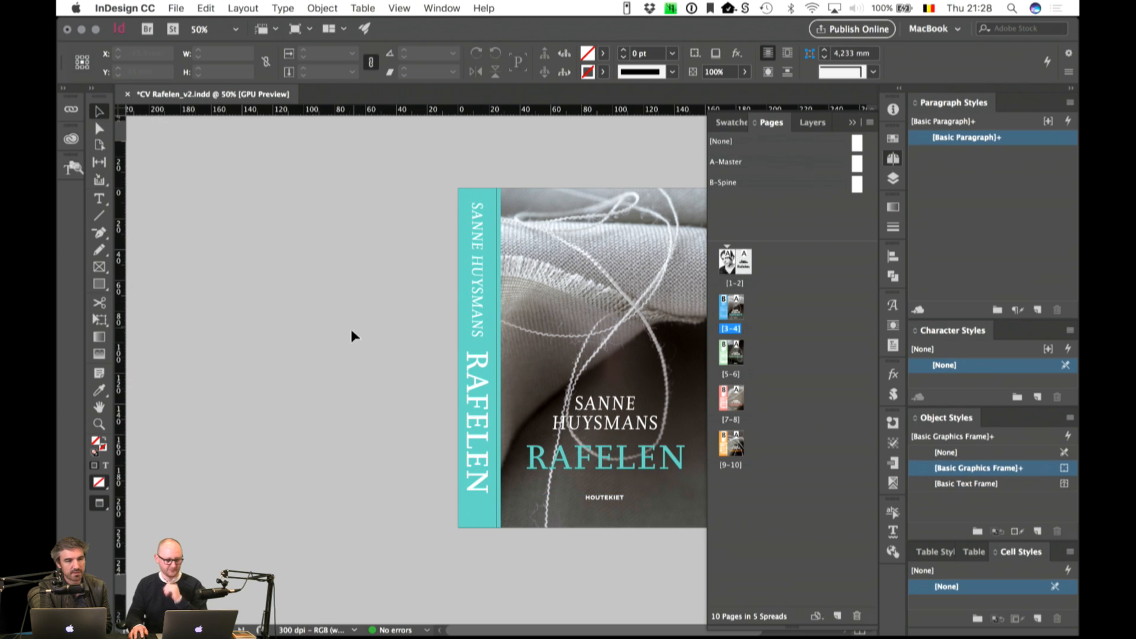
Step: Nudge the author name and title down together on spread 3-4, and the title alone further to Y 189.008 mm
scroll(299, 324, up, 3)
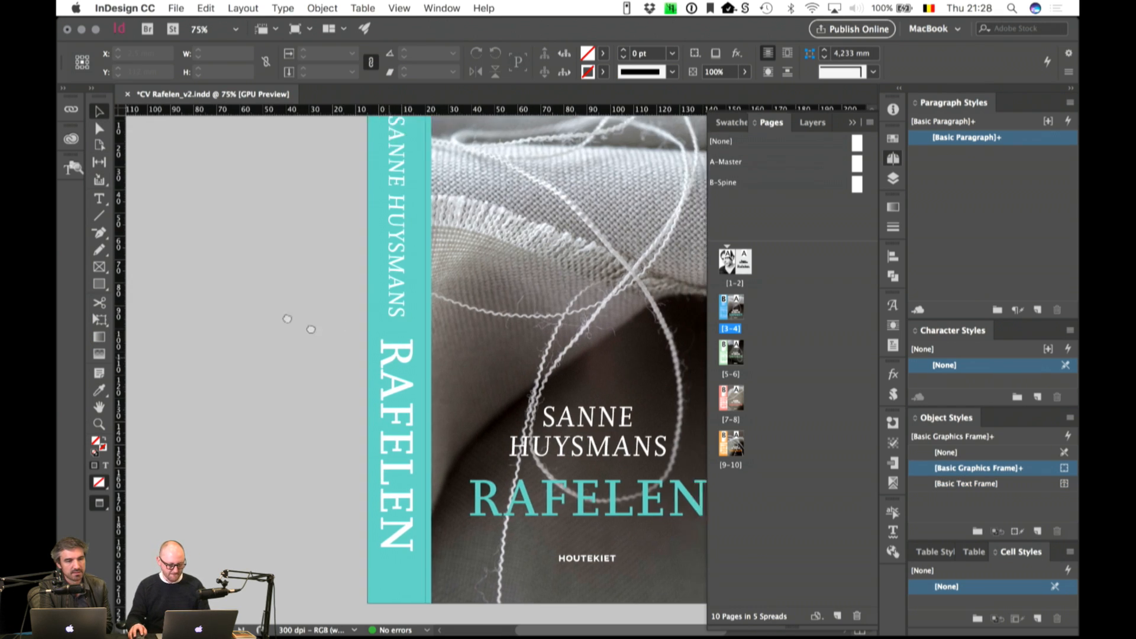
scroll(299, 323, right, 6)
scroll(298, 324, down, 3)
click(480, 423)
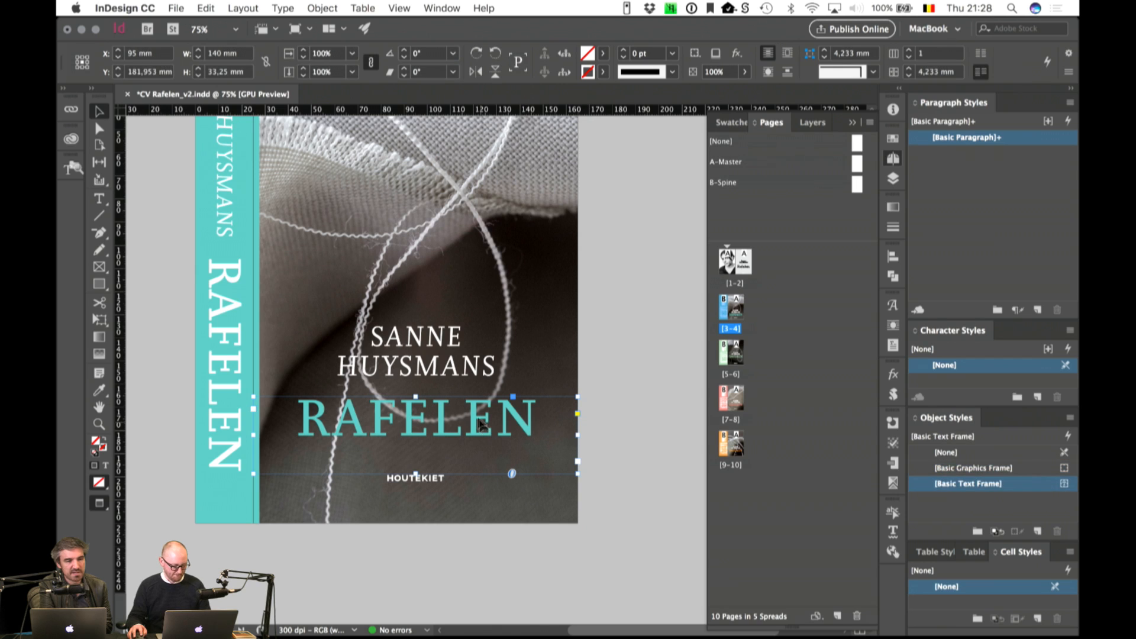
shift+click(462, 375)
key(shift+Down)
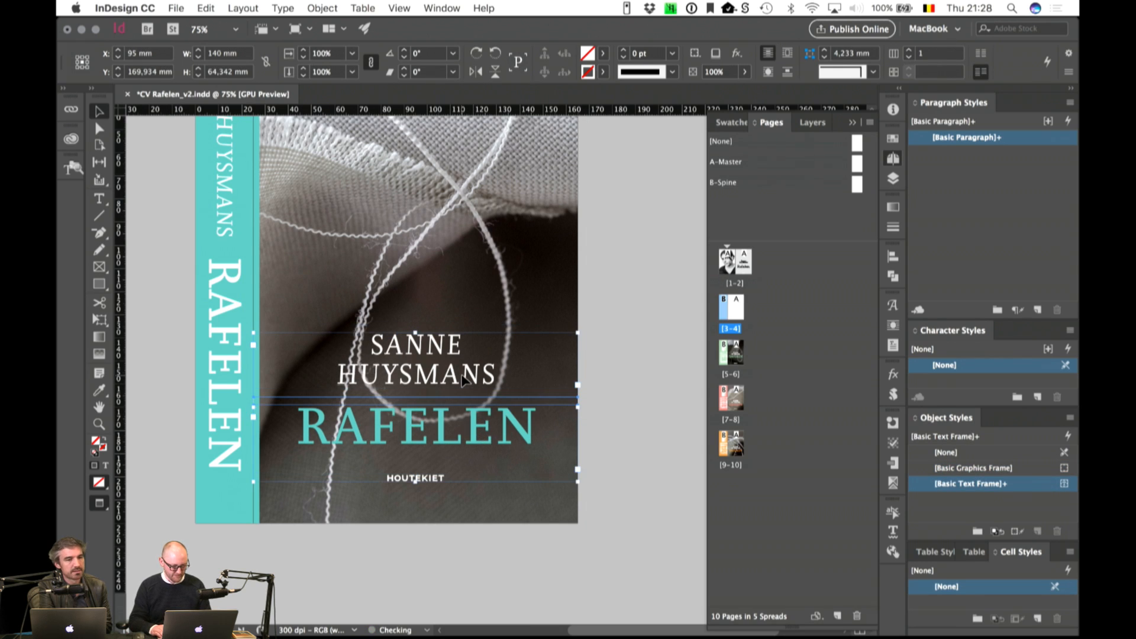
click(642, 459)
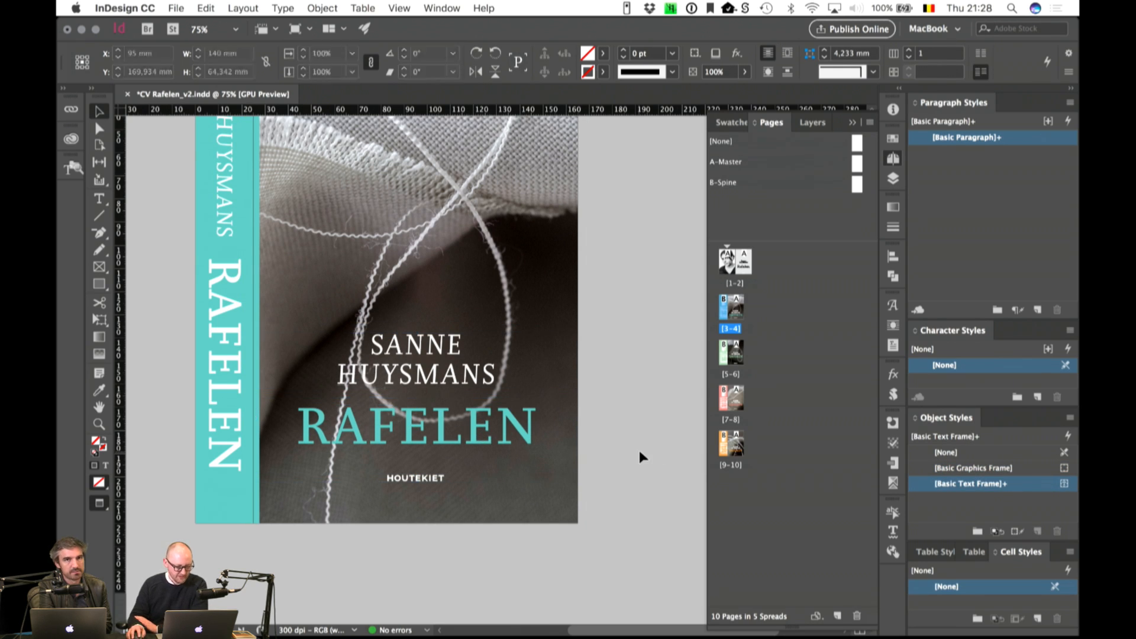
click(496, 454)
key(shift+Down)
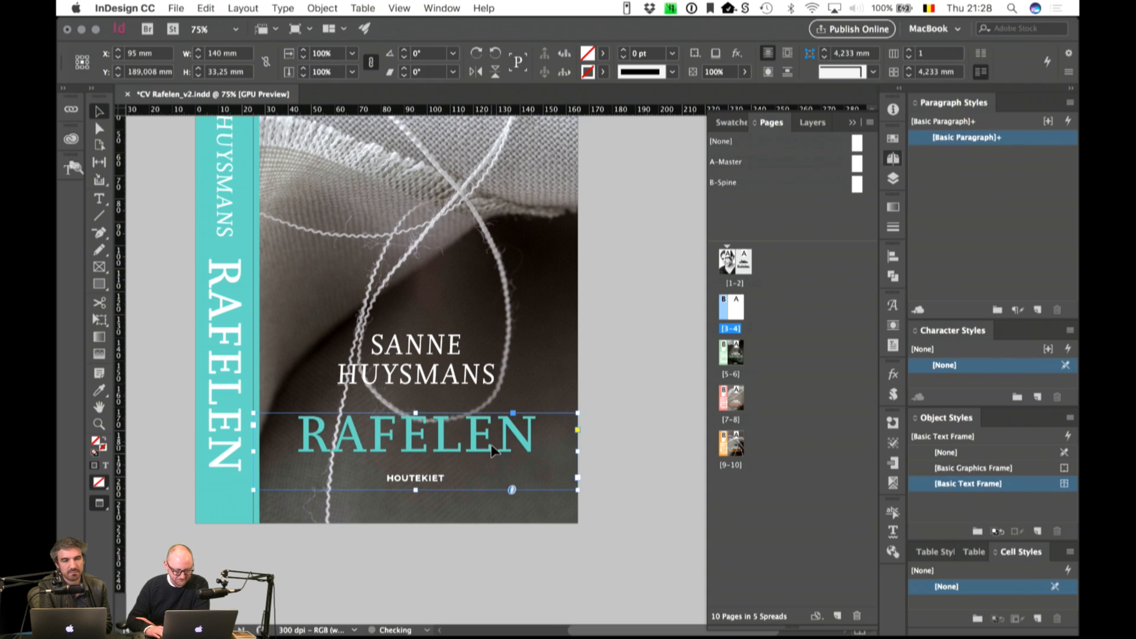
click(637, 436)
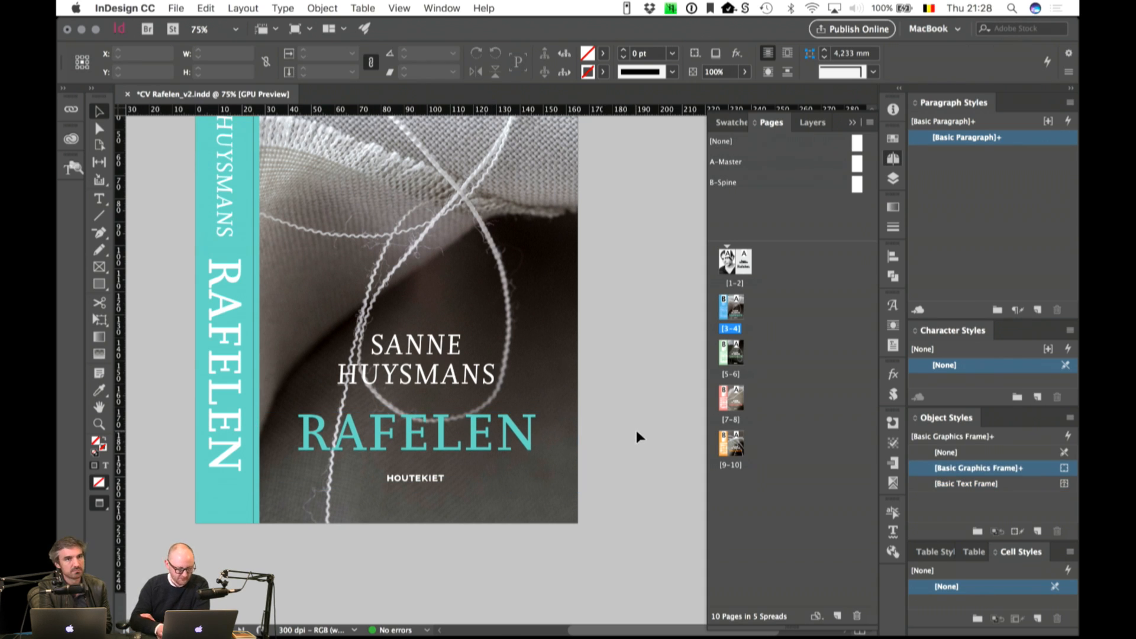
Step: Save the document as a new version named CV Rafelen_v3.indd in the Rafelen folder
key(super+minus)
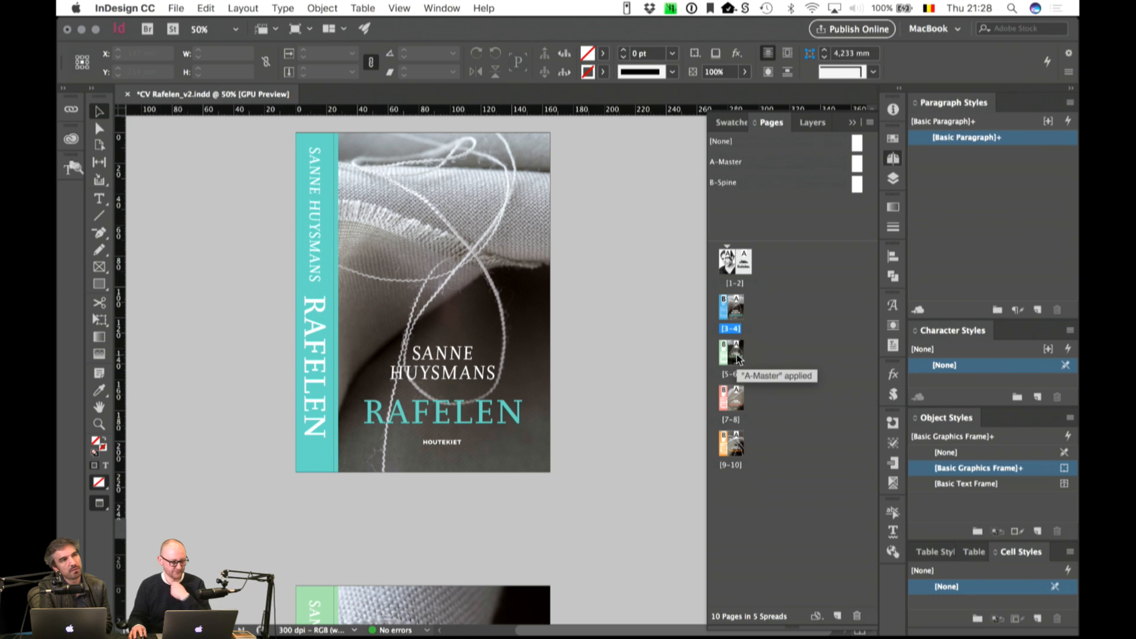
key(super+shift+s)
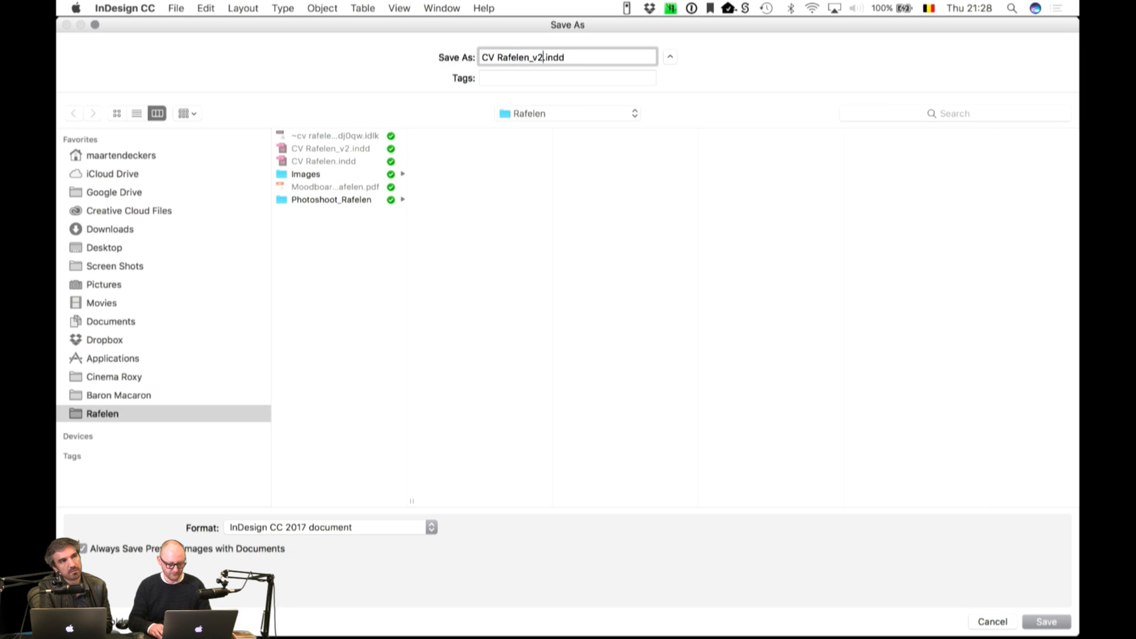
text(3)
key(Return)
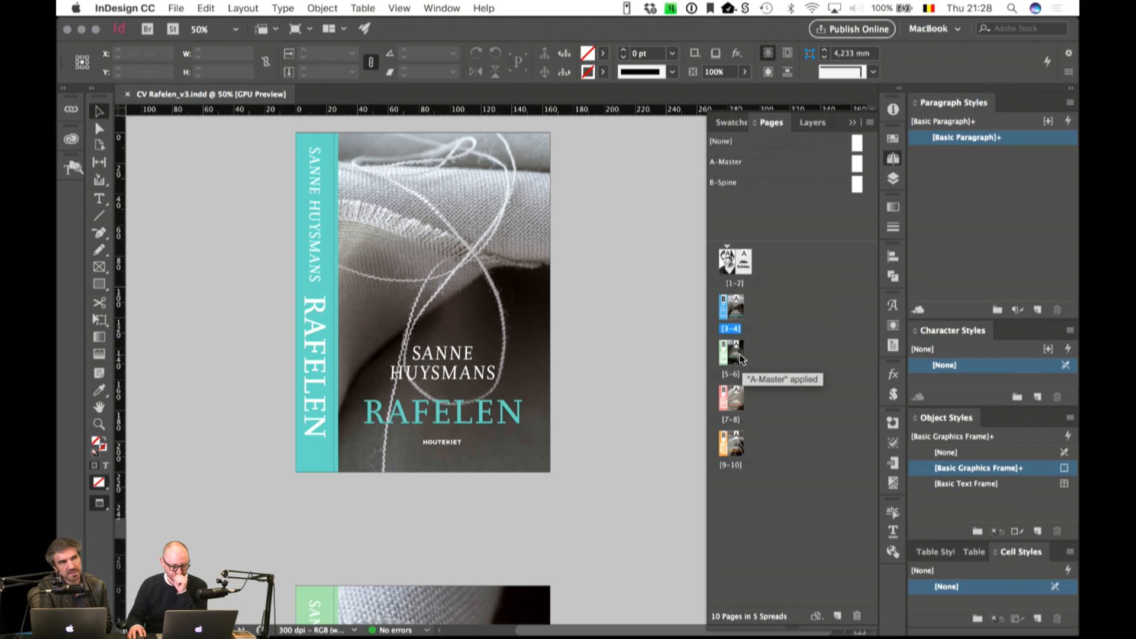
Step: Move the author name and title together down the front cover on spread 5-6 to about Y 165 mm
double_click(740, 359)
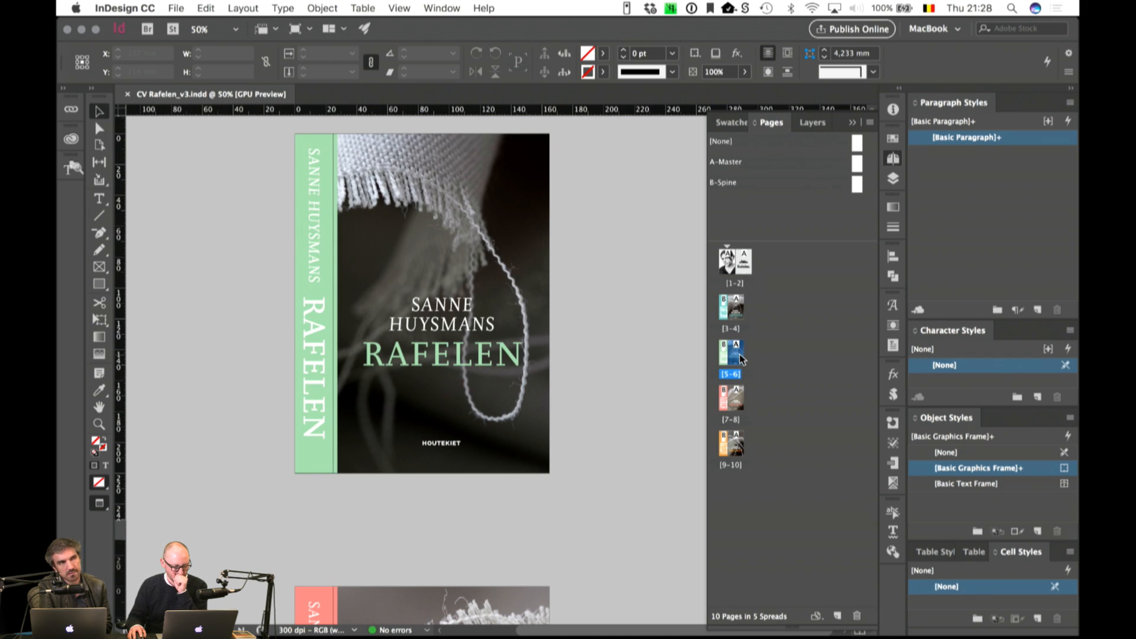
click(445, 361)
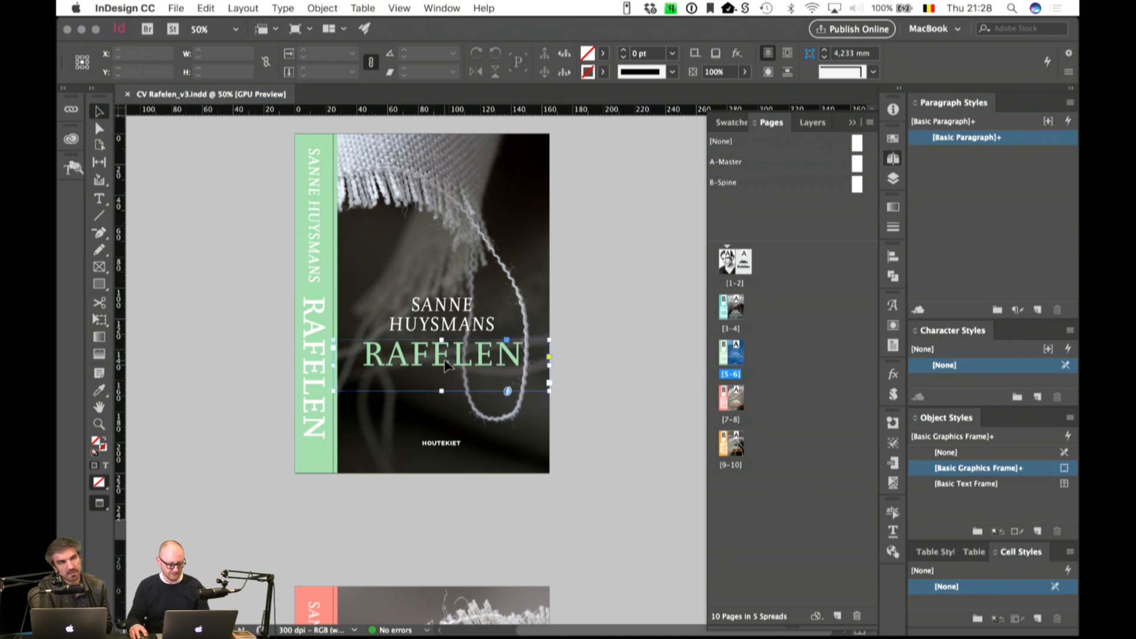
shift+click(477, 325)
drag(478, 326, 478, 370)
key(shift+Up)
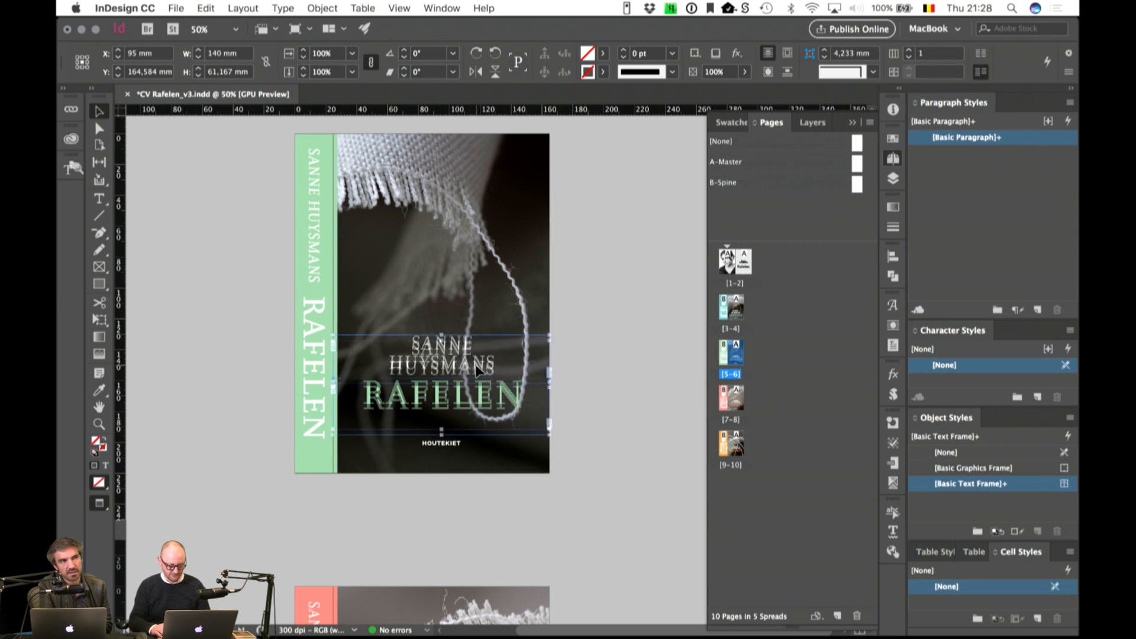
Step: Shift the cover photo on spread 5-6 right inside its frame to about X 77.7 mm and deselect it
click(596, 274)
key(a)
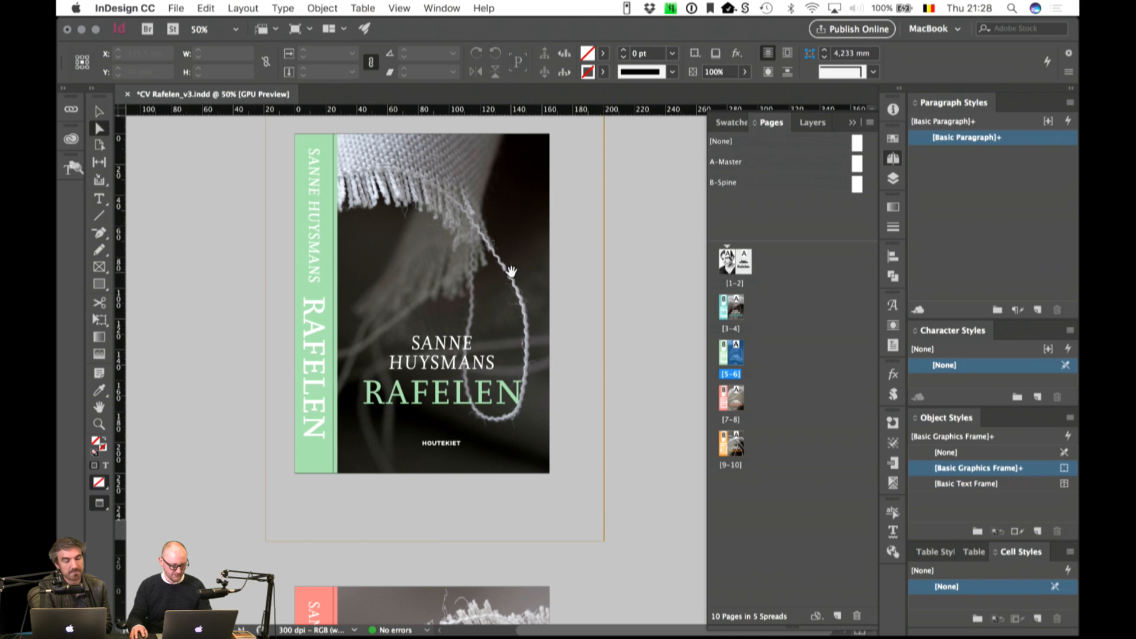
click(511, 271)
key(shift+Right)
key(shift+Right)
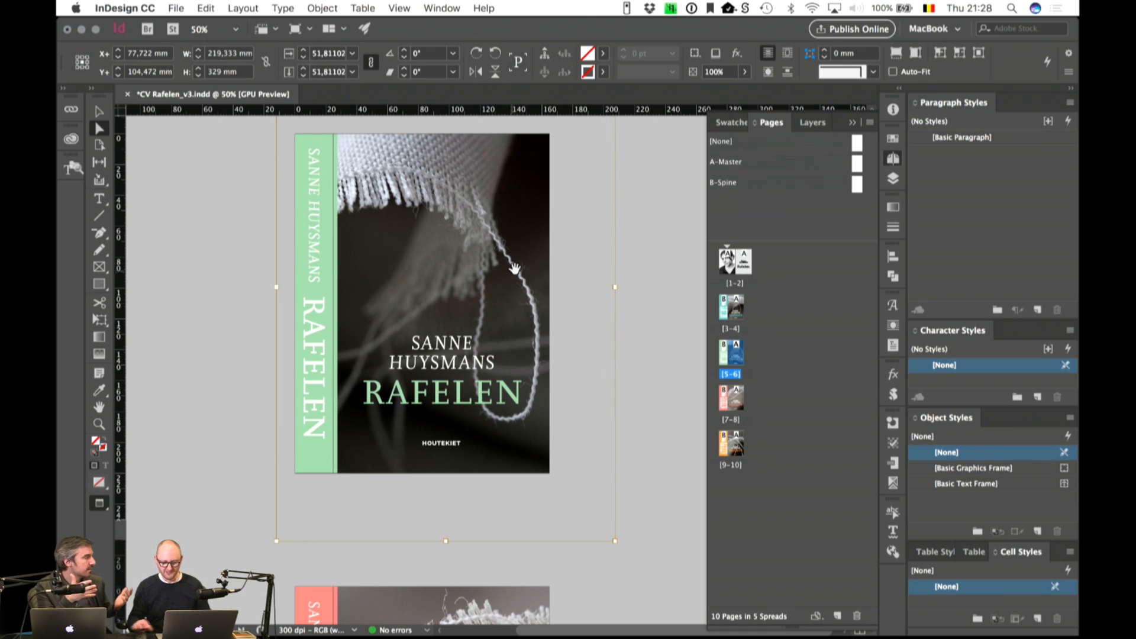
click(681, 436)
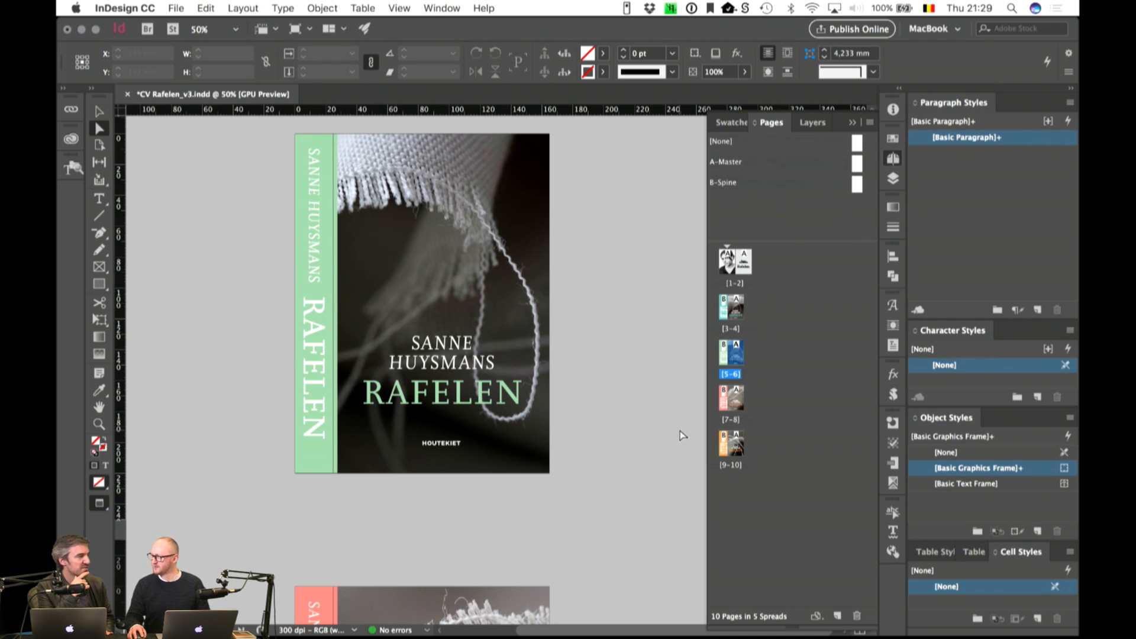
Step: Go to spread 9-10 and open its cover photo for editing in Adobe Photoshop CC 2017
double_click(736, 401)
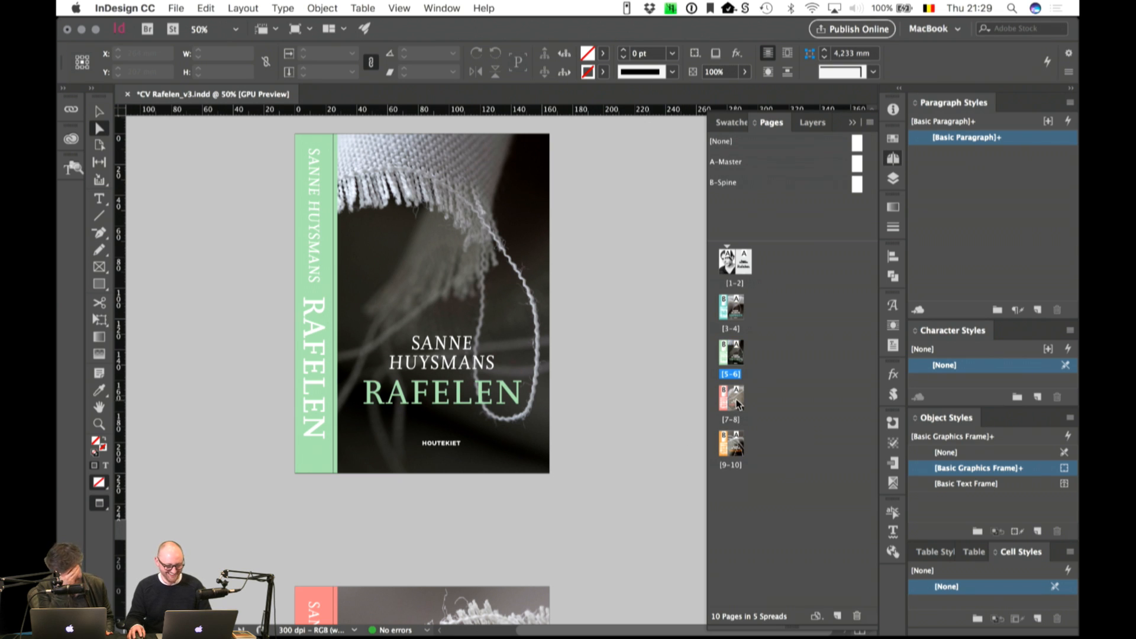
double_click(736, 447)
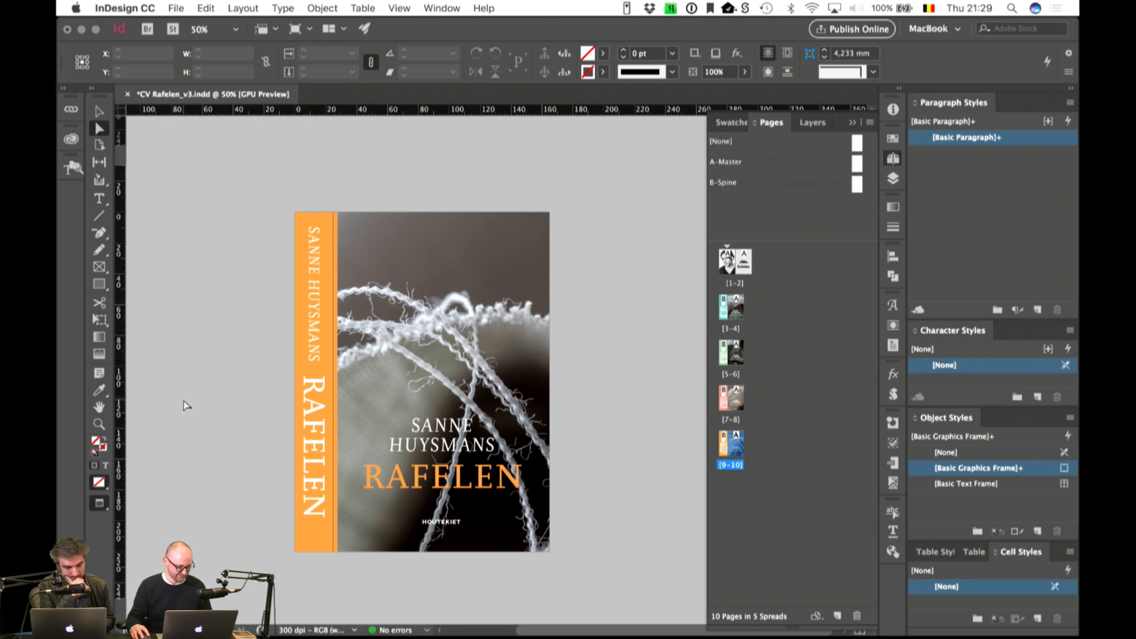
click(465, 370)
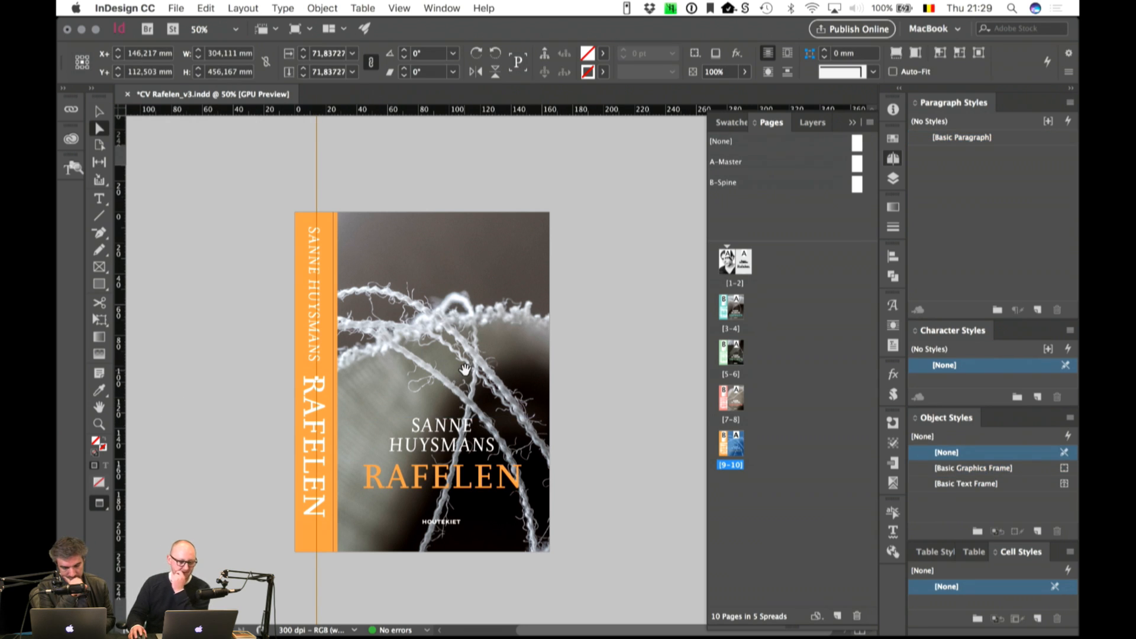
right_click(465, 373)
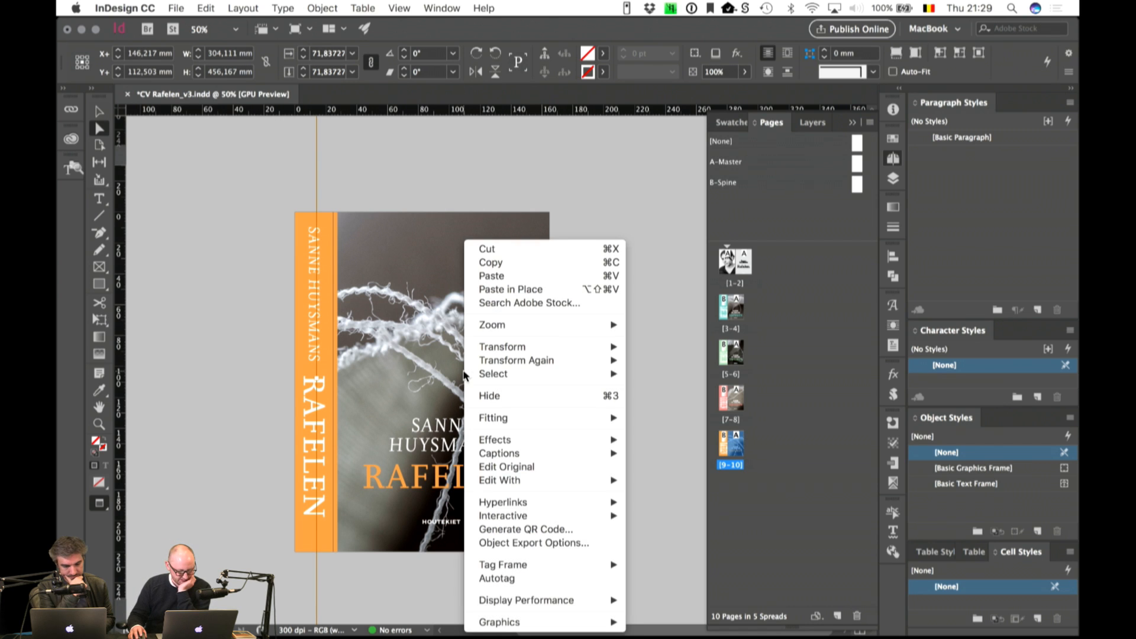
mouse_move(550, 482)
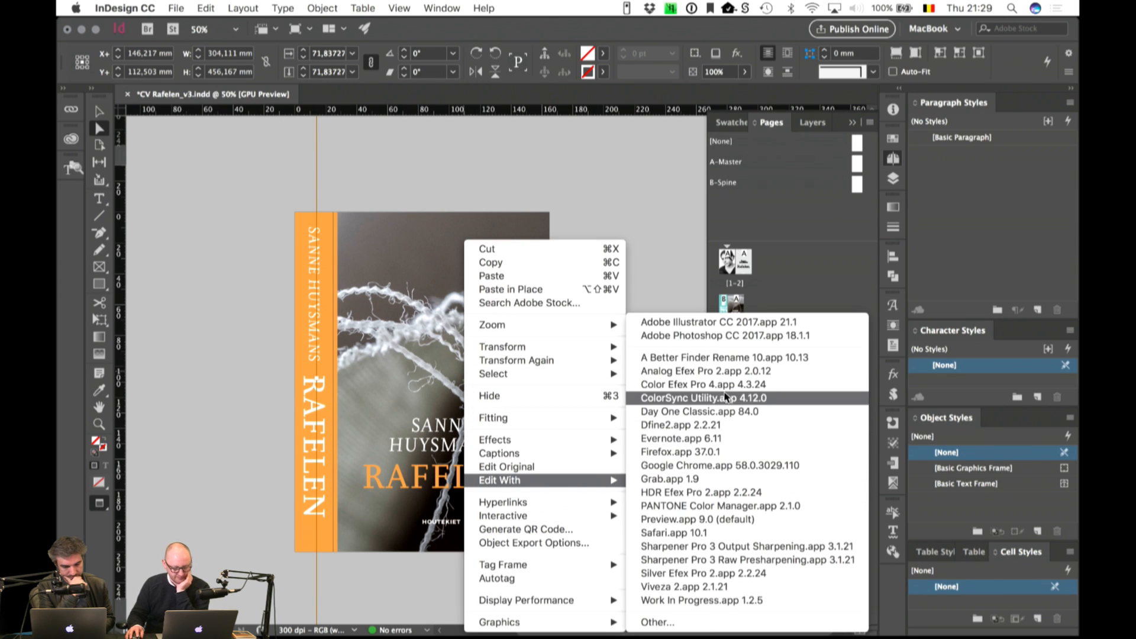
click(722, 336)
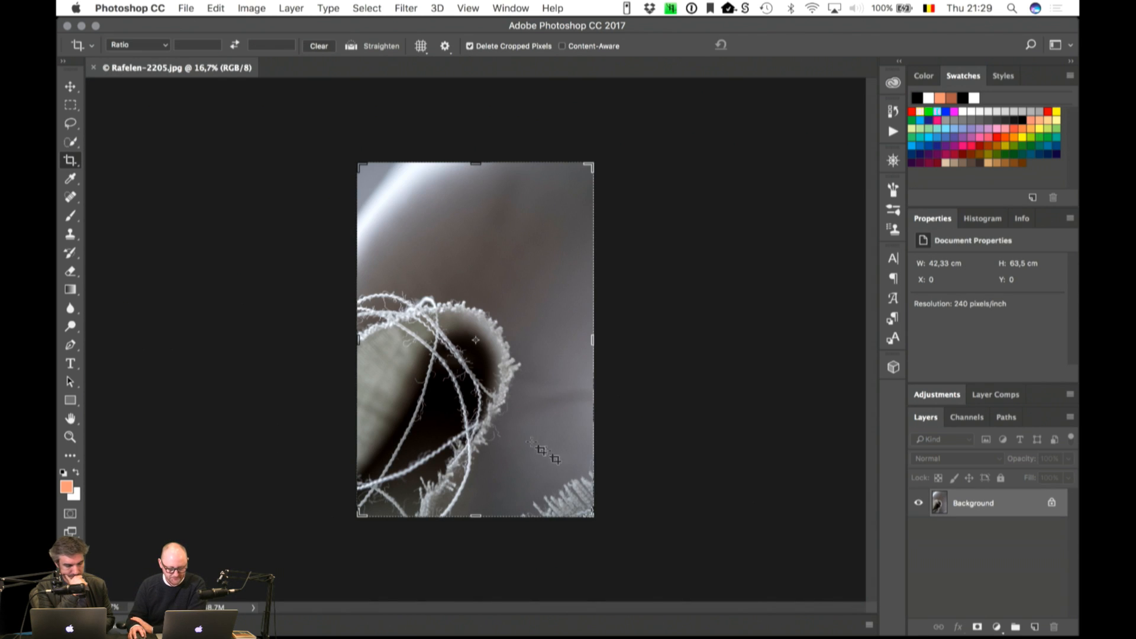
Step: Add a Levels adjustment layer above the background photo and darken the midtones to 0.67
key(super+equal)
key(super+equal)
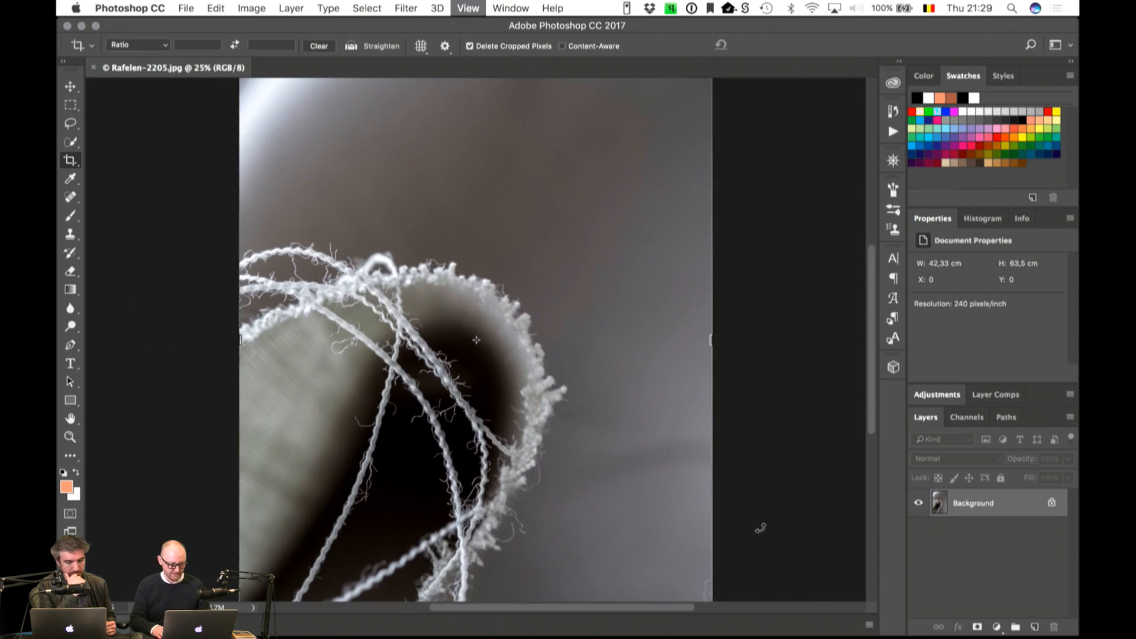
drag(366, 496, 545, 378)
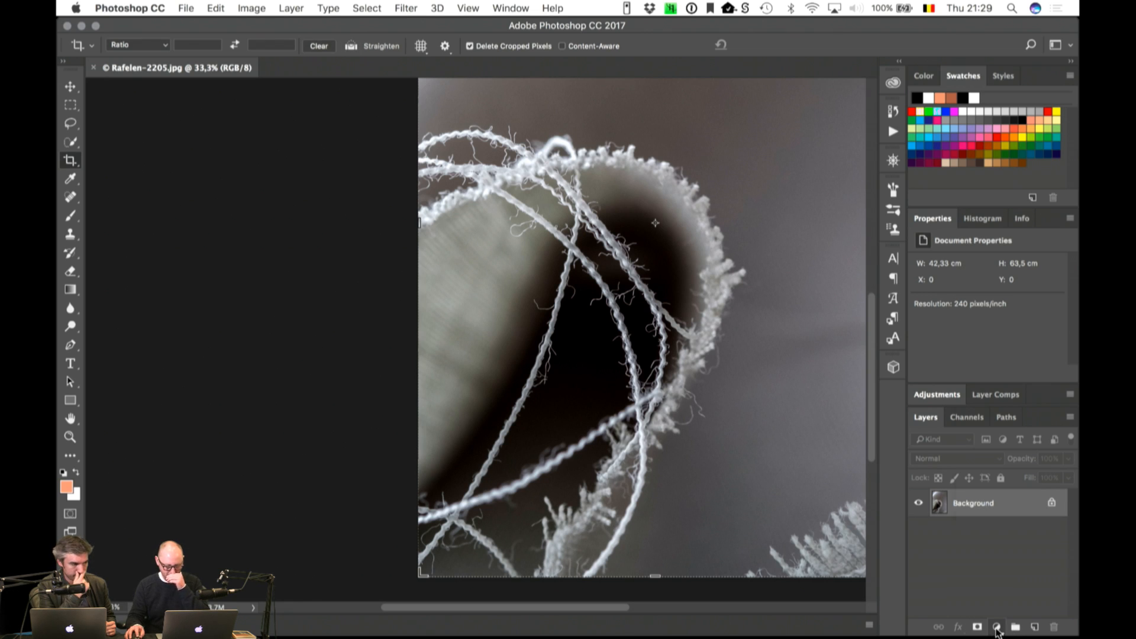
click(996, 626)
click(988, 413)
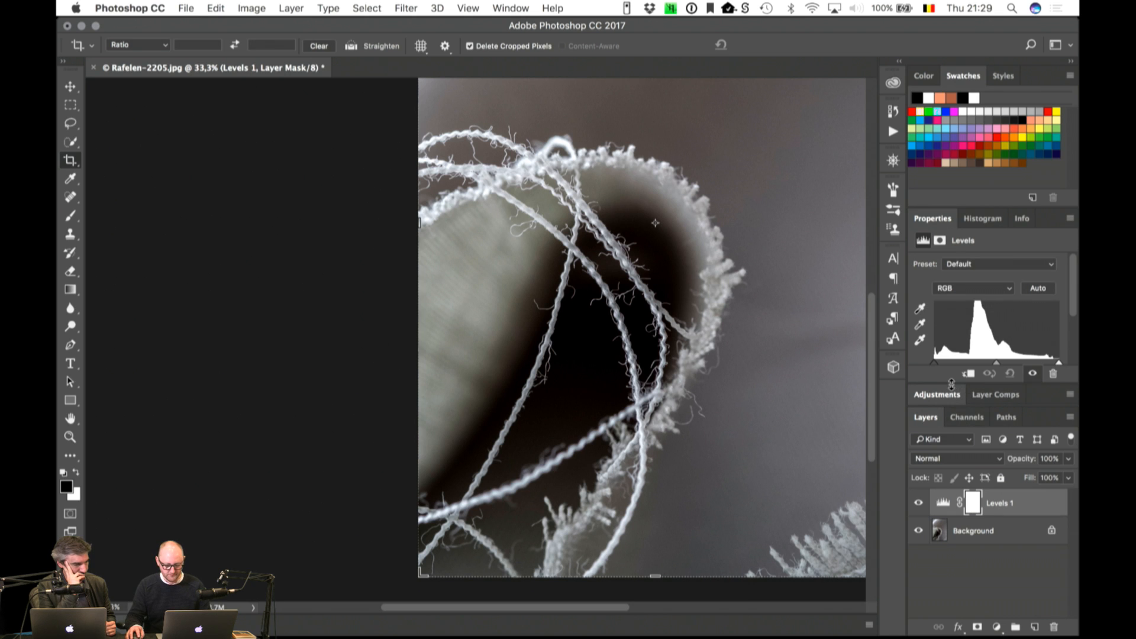
drag(951, 384, 951, 426)
drag(997, 365, 1010, 363)
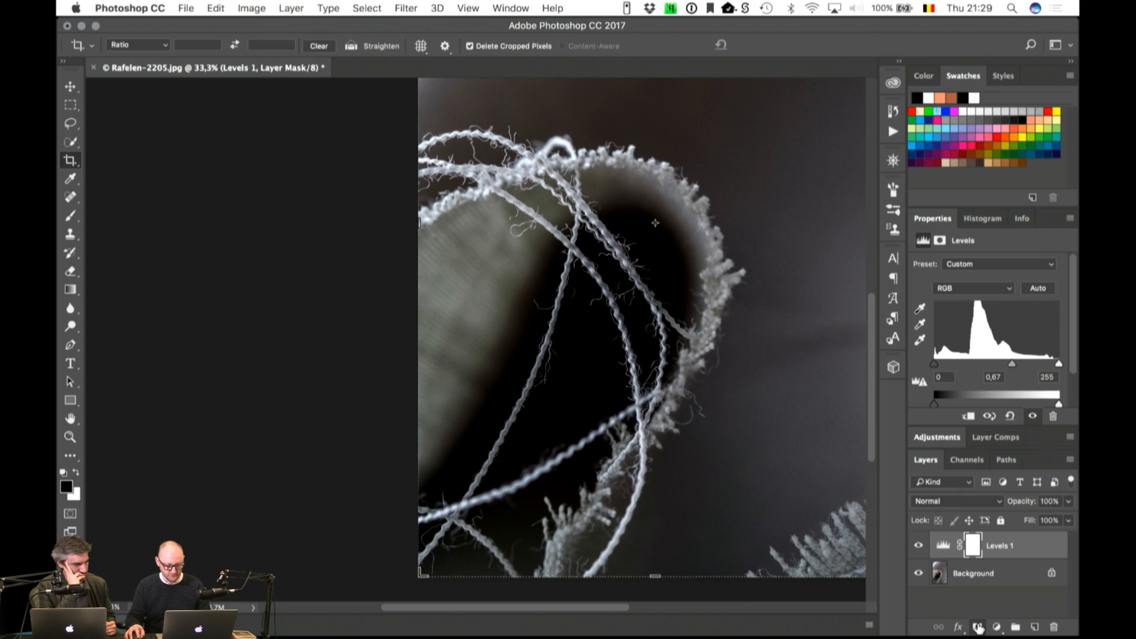
super+click(978, 627)
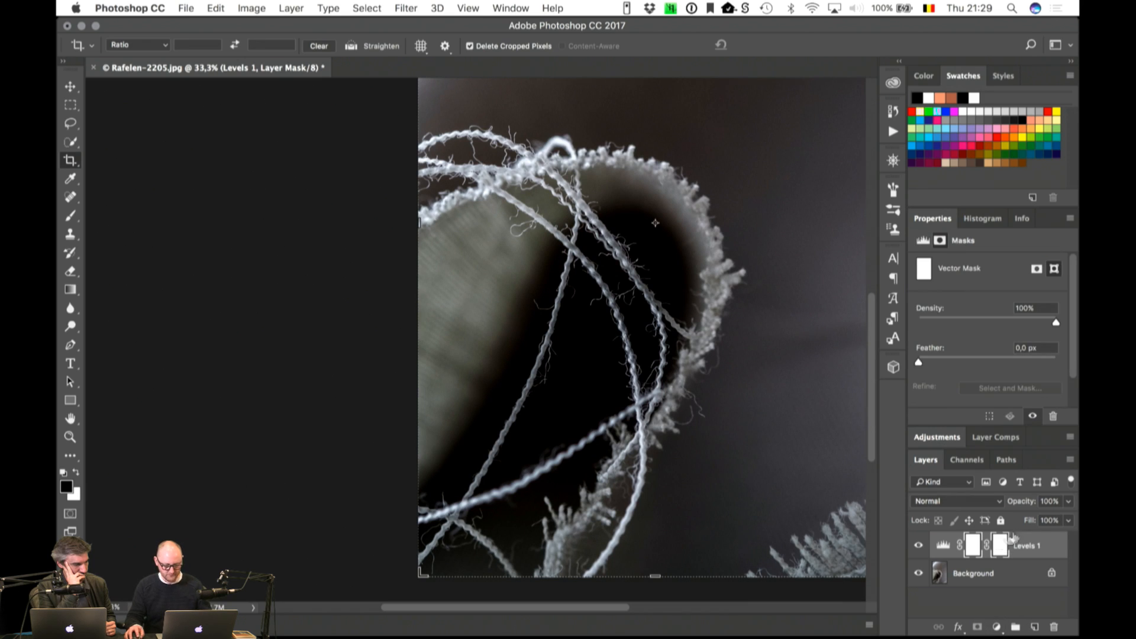
click(998, 544)
key(super+i)
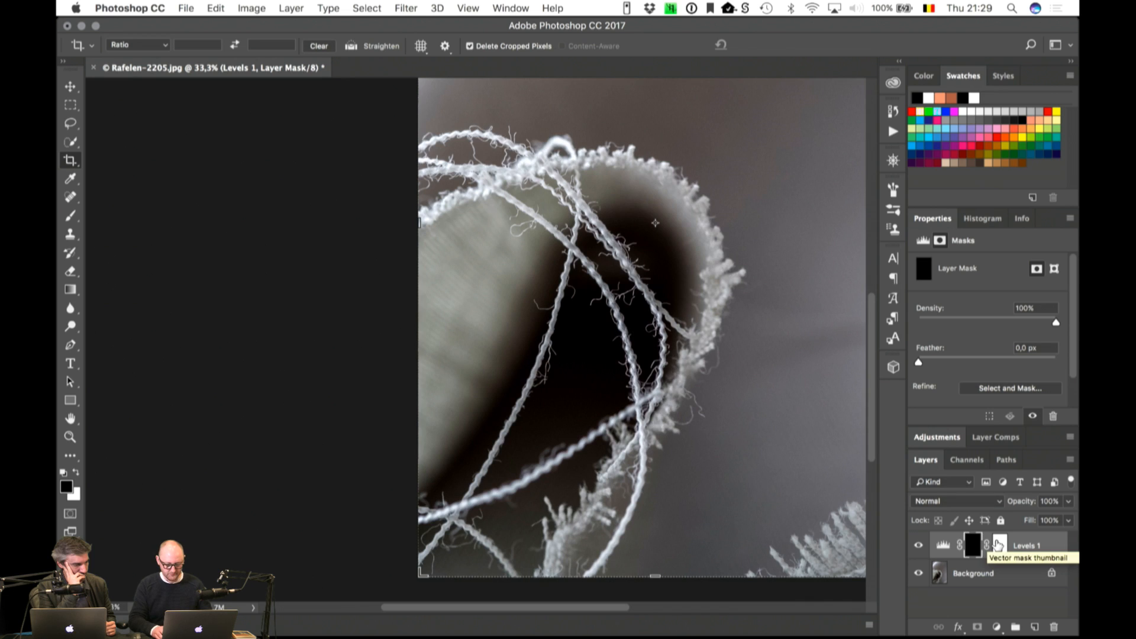
key(super+i)
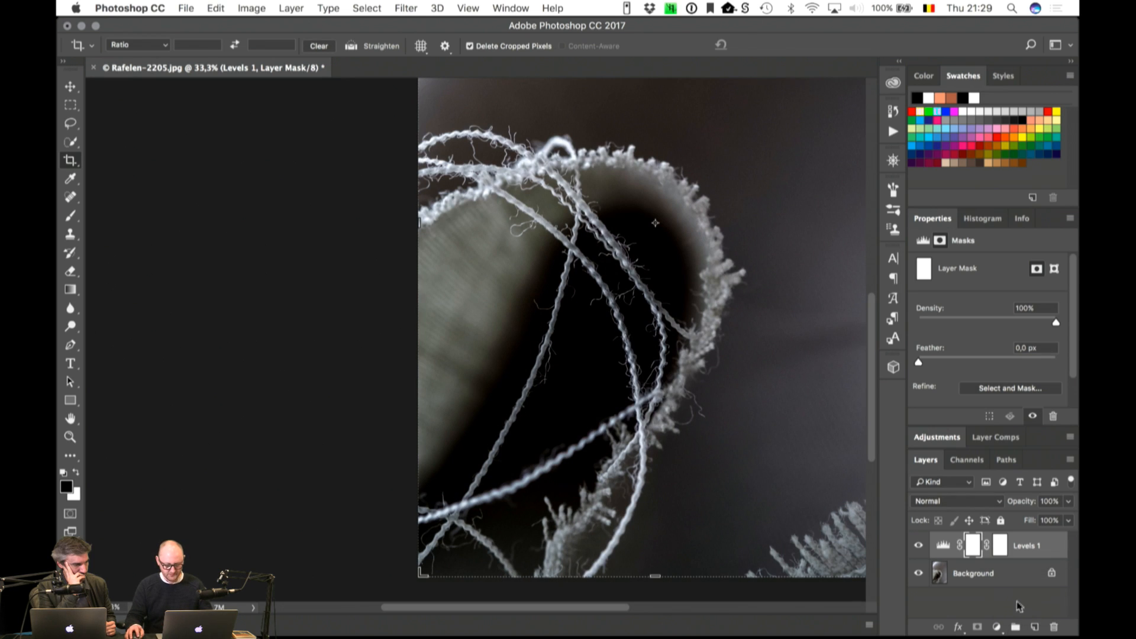
key(super+i)
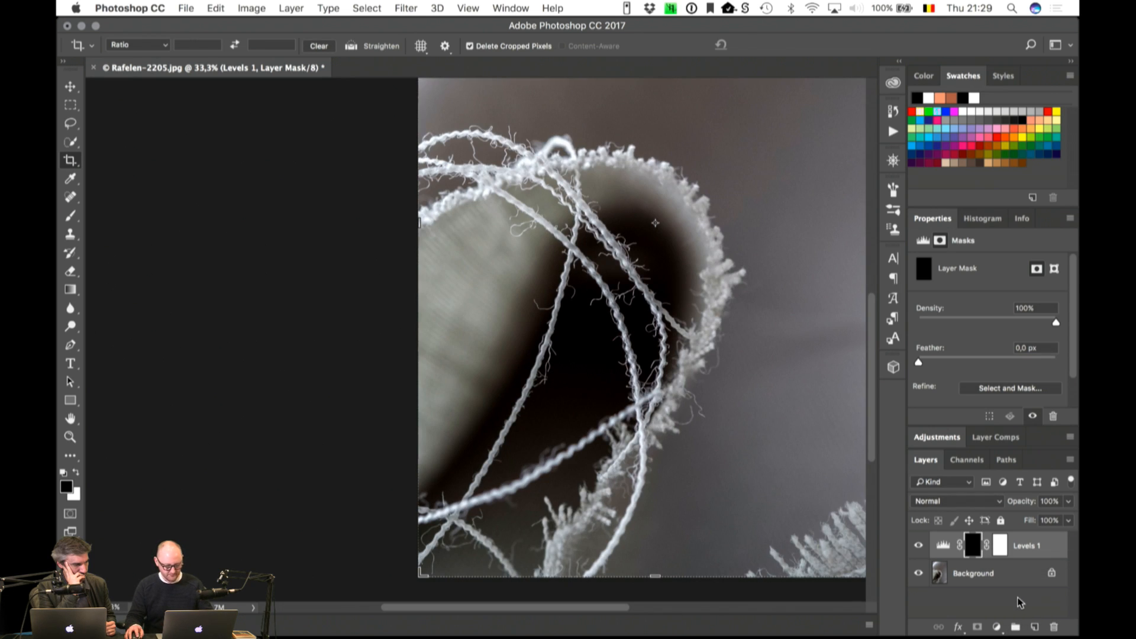
key(super+i)
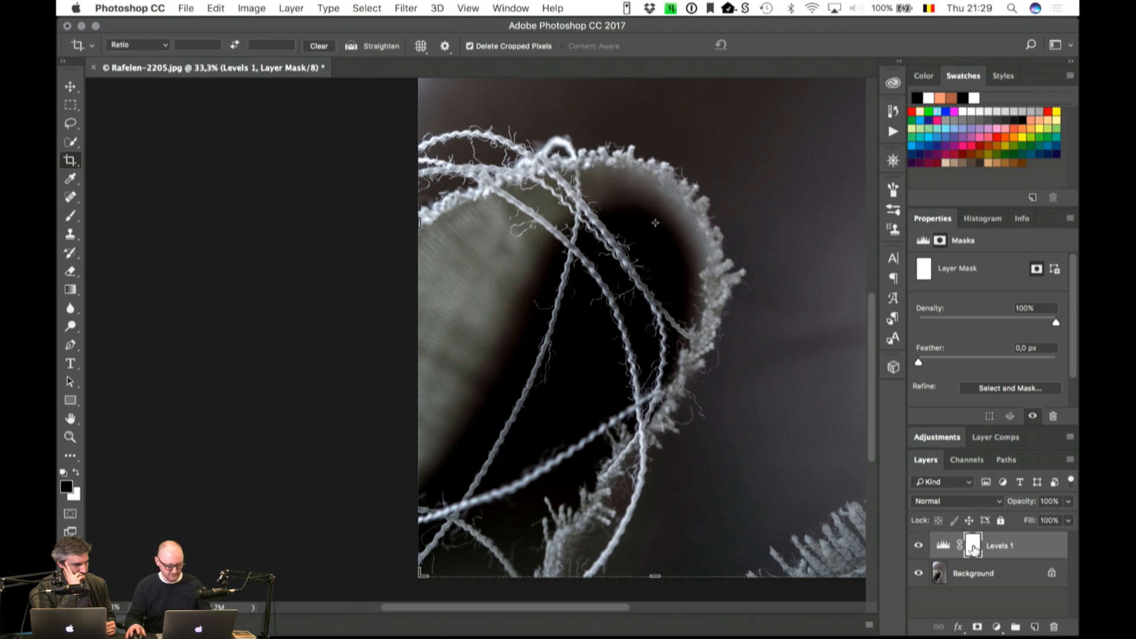
Step: Invert the Levels layer mask to black and paint white with a 789 px brush over the dark hollow behind the threads
key(super+i)
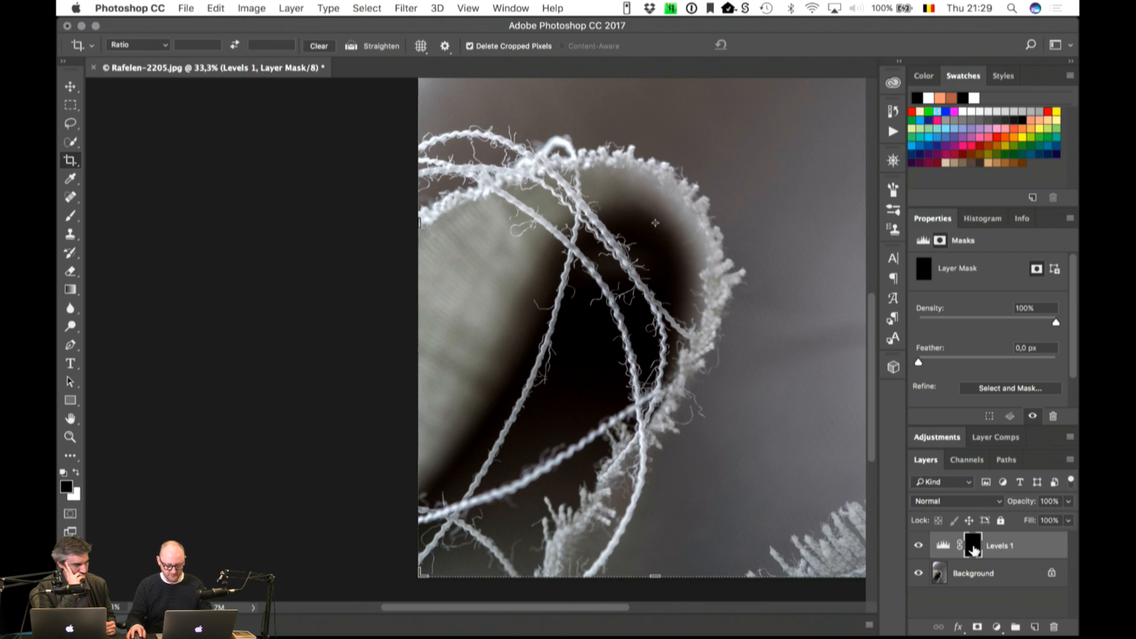
key(b)
mouse_move(559, 376)
mouse_down()
mouse_move(639, 355)
mouse_move(710, 317)
mouse_move(699, 312)
mouse_up()
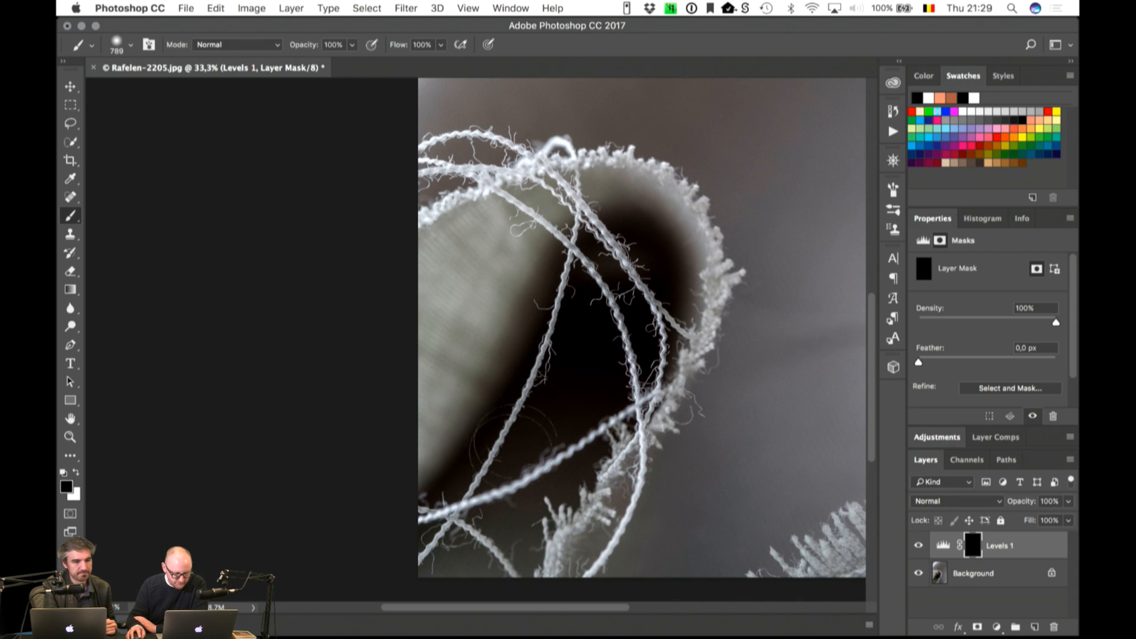
key(x)
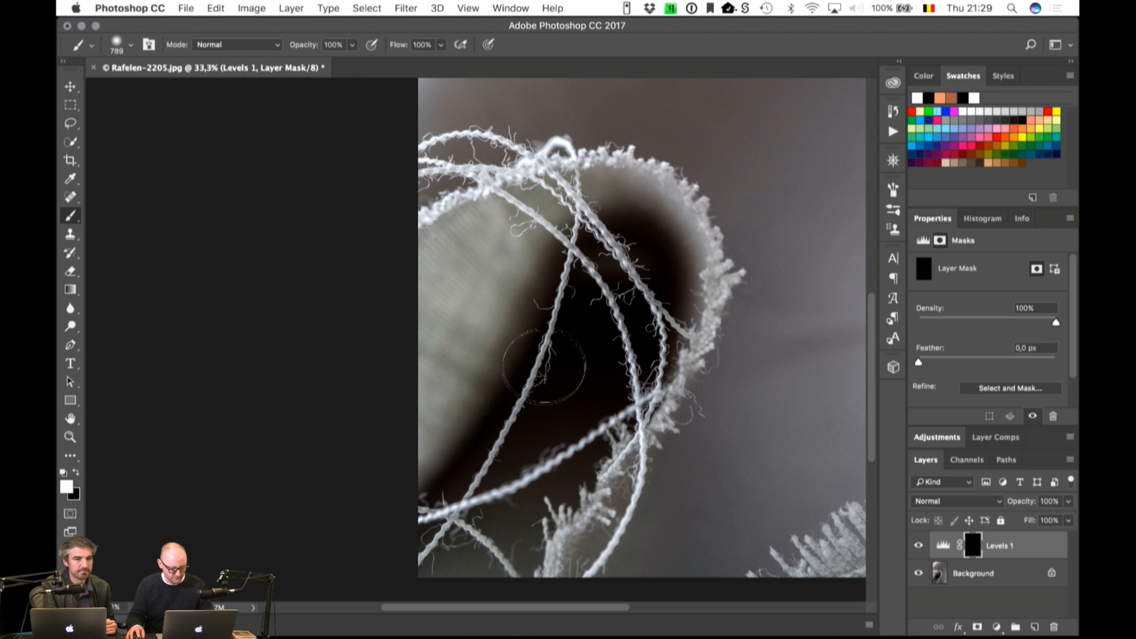
drag(543, 369, 524, 503)
mouse_move(657, 269)
mouse_down()
mouse_move(509, 491)
mouse_move(432, 545)
mouse_up()
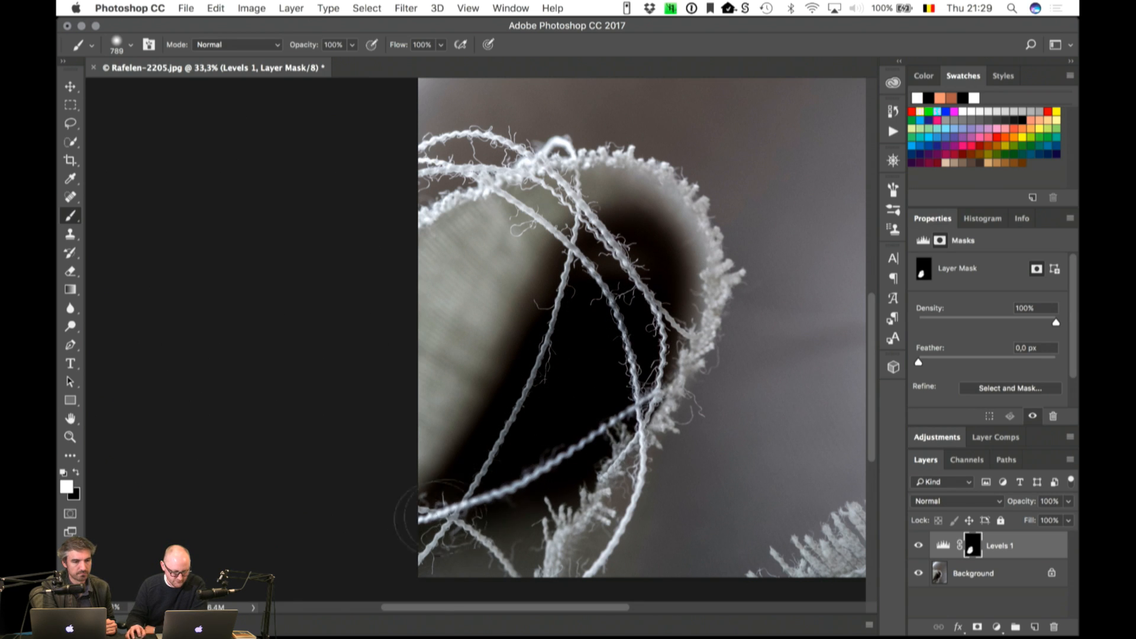
Step: Check the cover layout in InDesign, and back in Photoshop extend the white painting on the Levels mask towards the fabric's shaded edge
key(super+Tab)
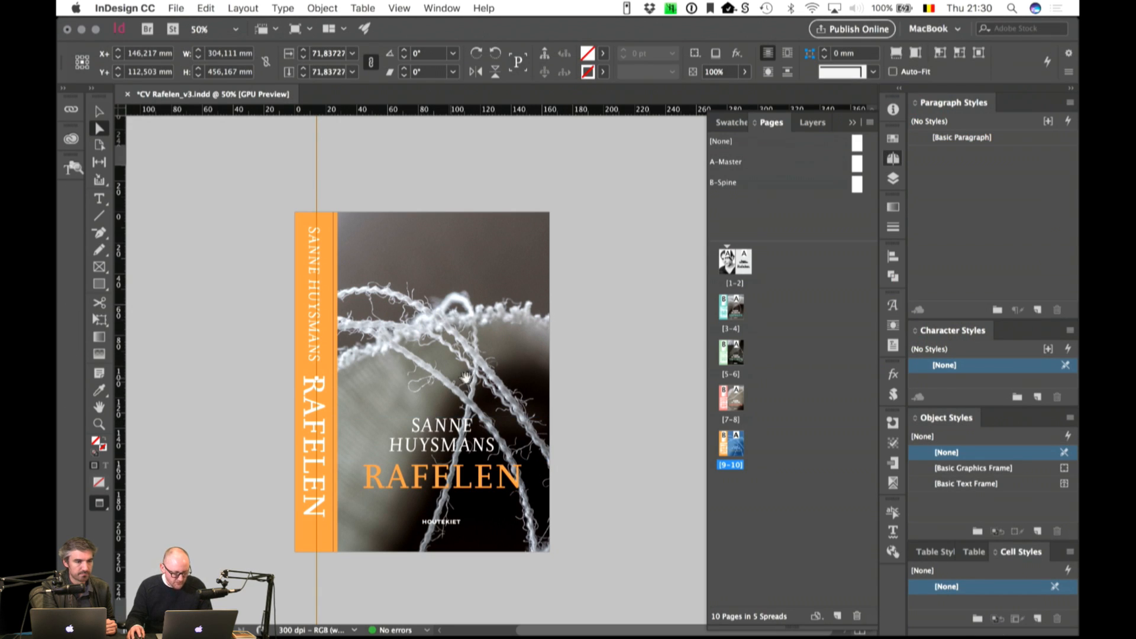
key(super+Tab)
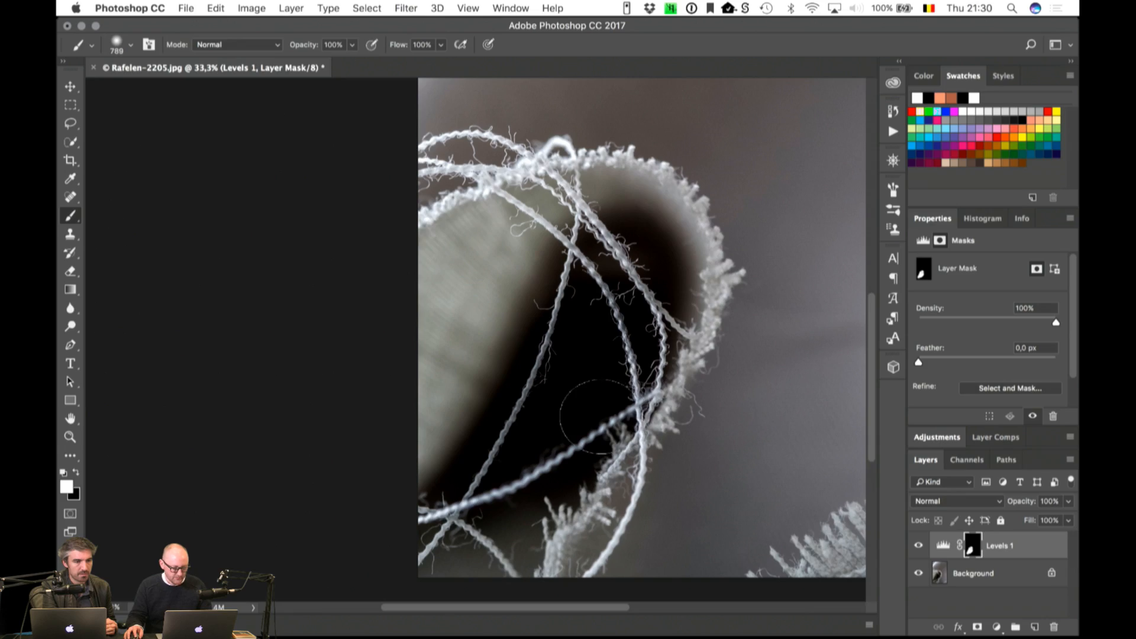
mouse_move(552, 401)
mouse_down()
mouse_move(575, 299)
mouse_move(616, 393)
mouse_move(645, 239)
mouse_move(601, 408)
mouse_move(618, 239)
mouse_move(591, 375)
mouse_move(607, 331)
mouse_move(493, 424)
mouse_up()
key(super+z)
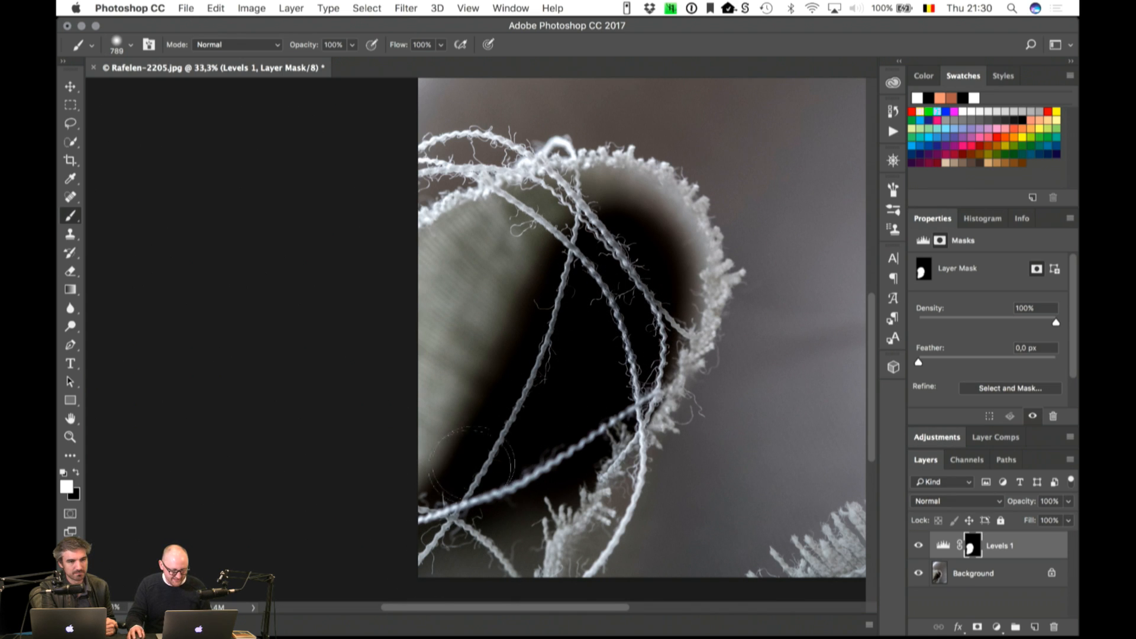
Step: Examine the darkened area behind the threads at 50% and compare the photo with and without the Levels adjustment
key(super+plus)
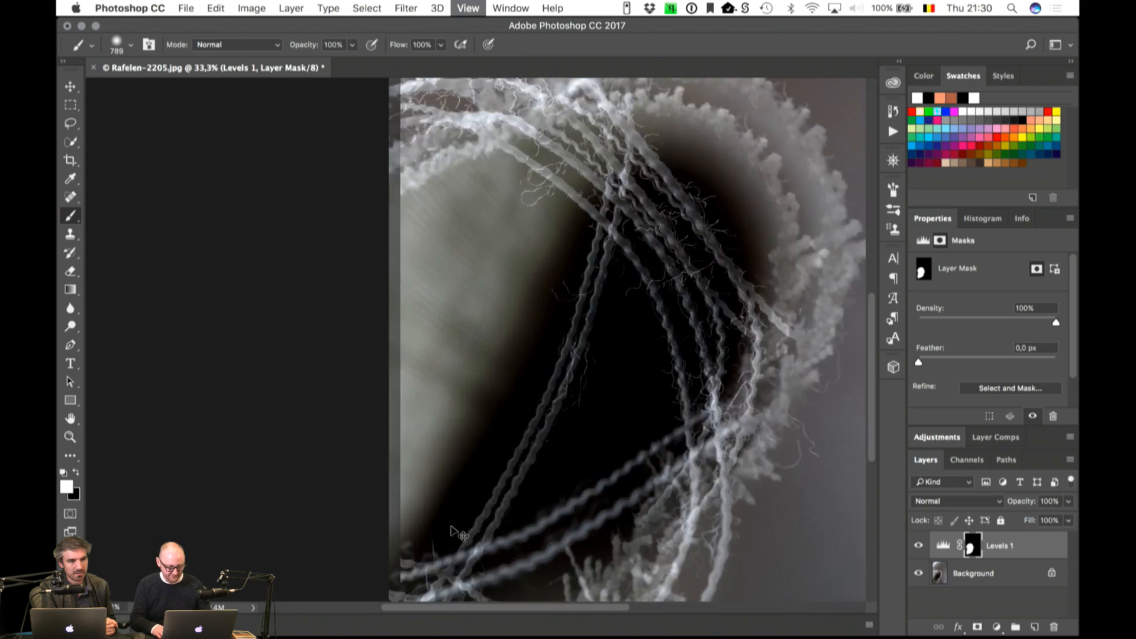
drag(605, 411, 531, 460)
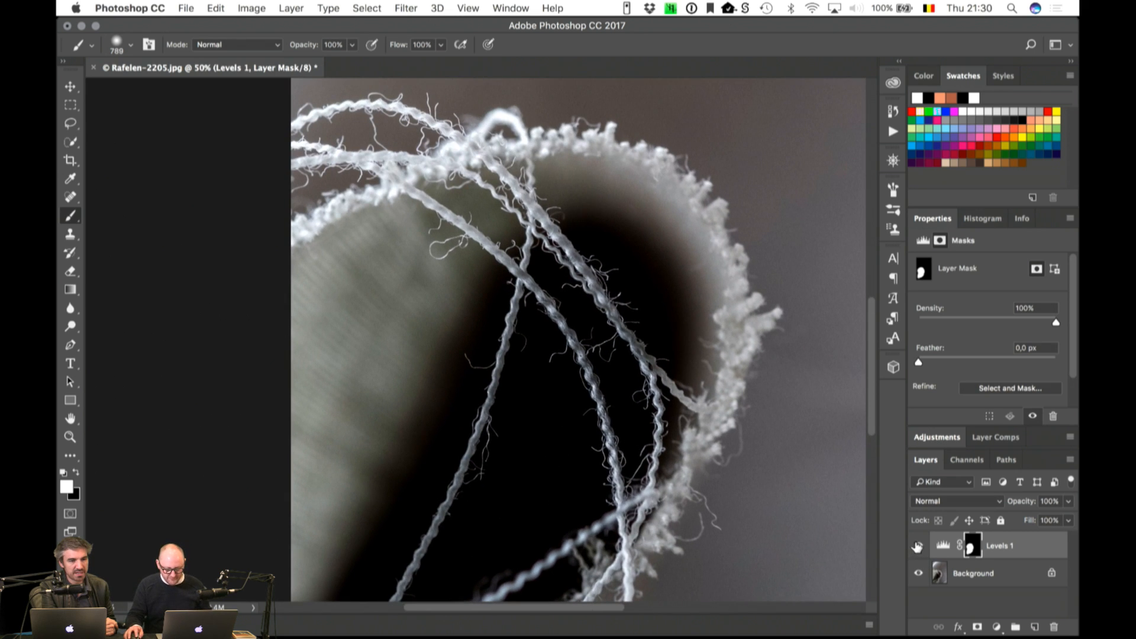
click(918, 545)
click(918, 545)
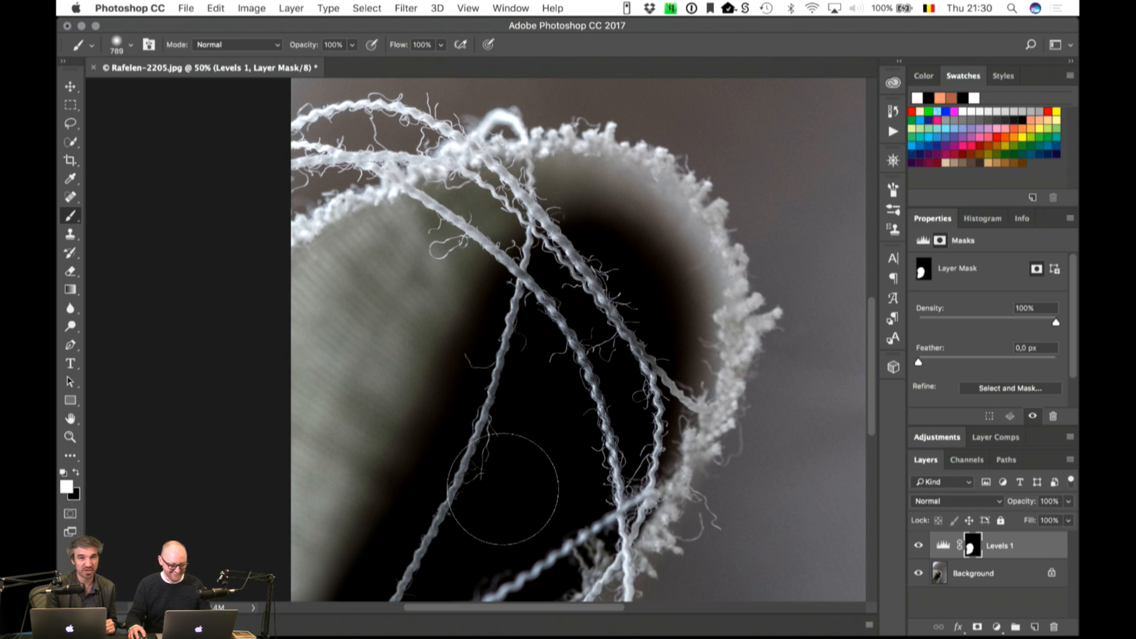
Step: Save the edited photo with layers as the uncompressed TIFF Rafelen-2205.tif in the Rafelen images folder and switch back to InDesign
key(super+shift+s)
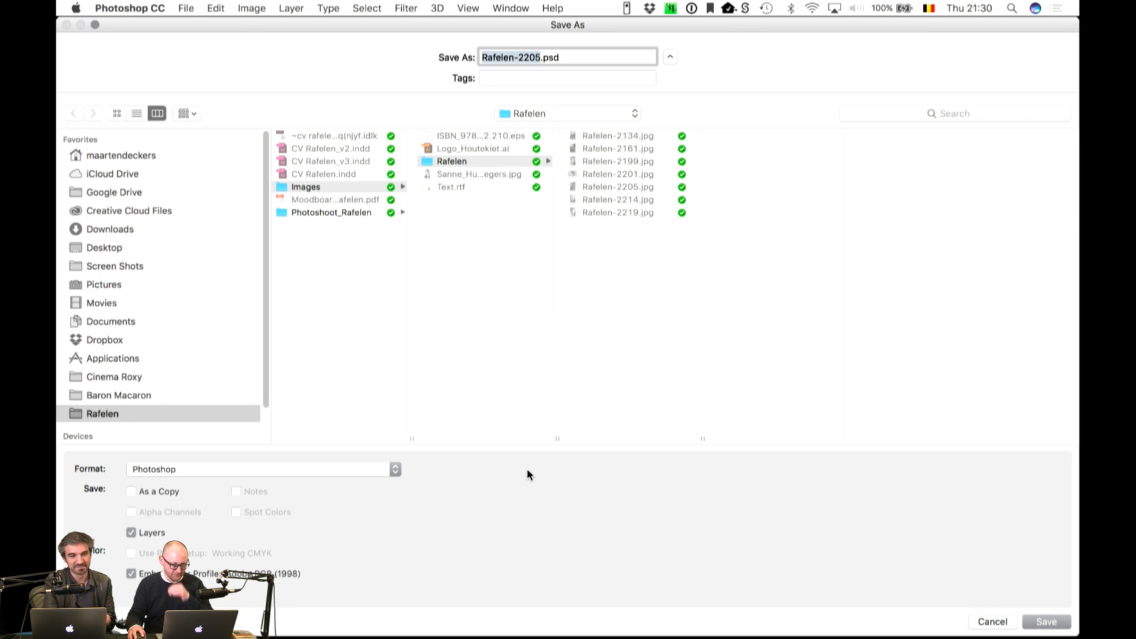
click(337, 469)
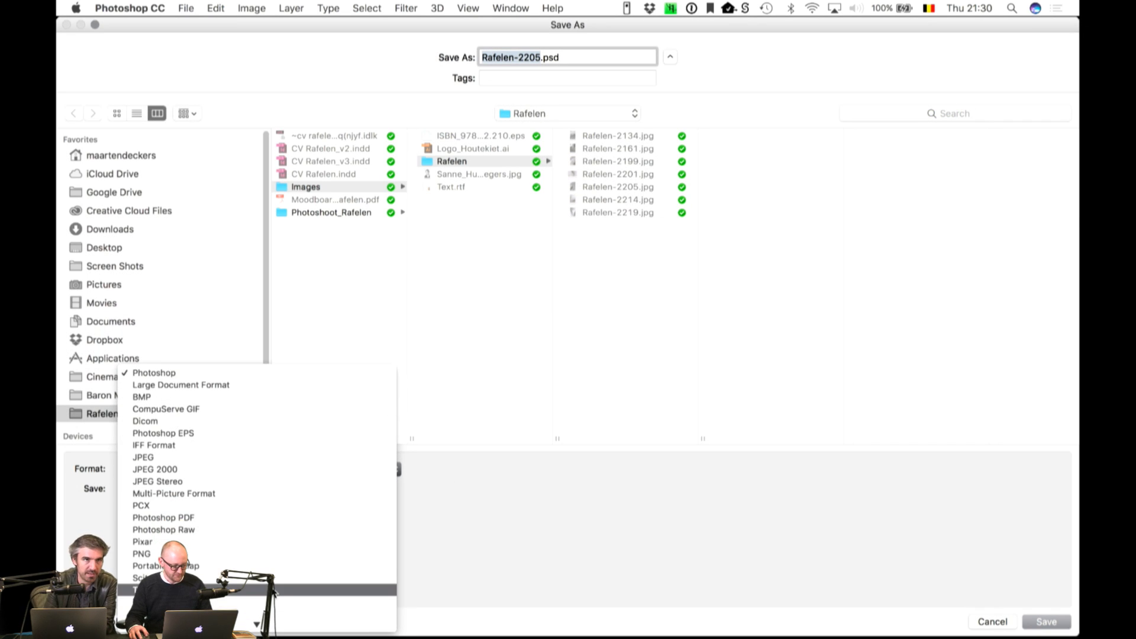
click(272, 600)
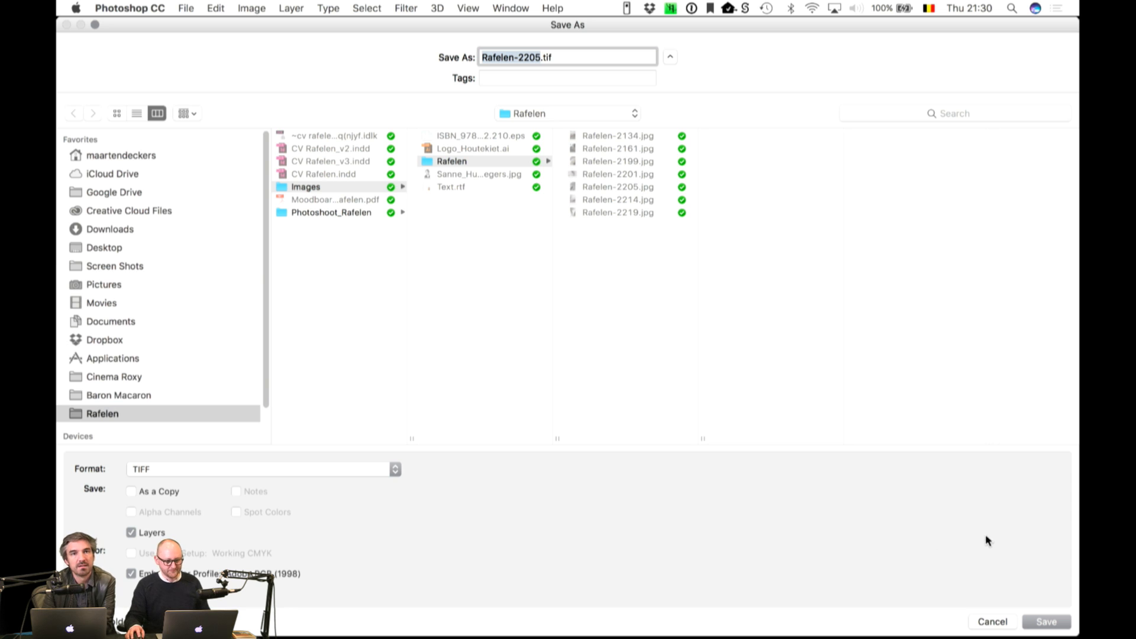
click(1048, 623)
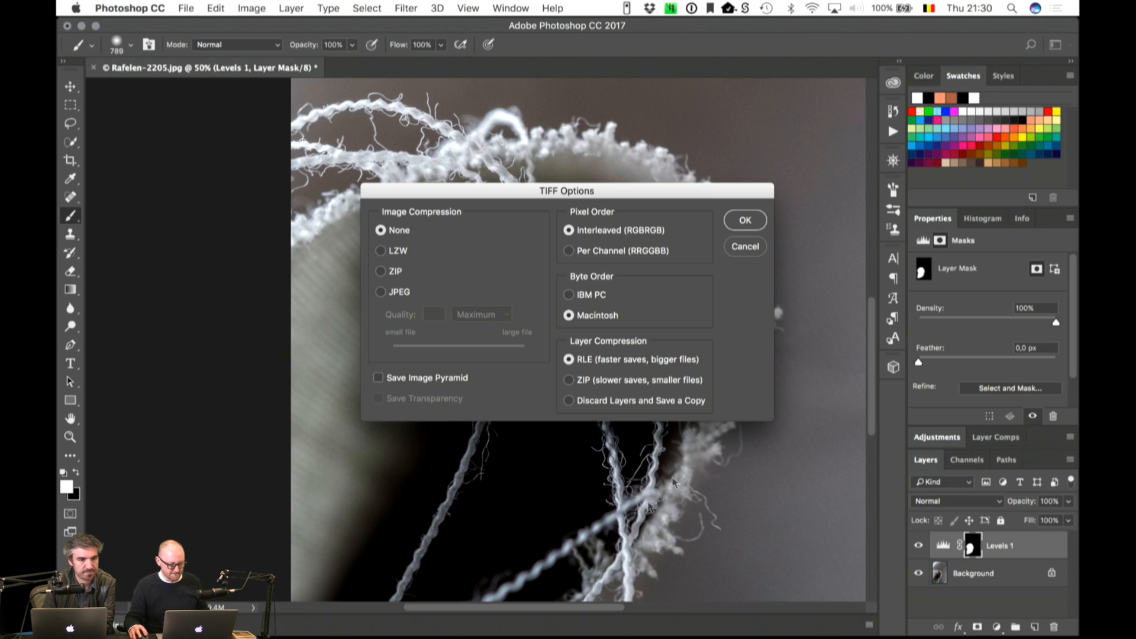
click(745, 220)
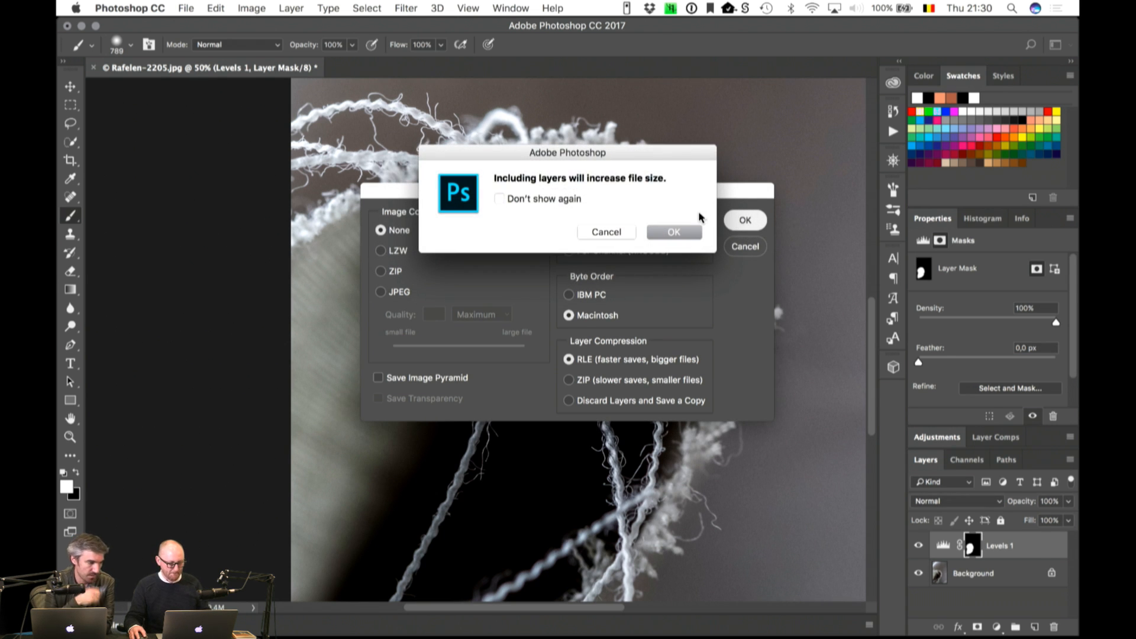
click(673, 231)
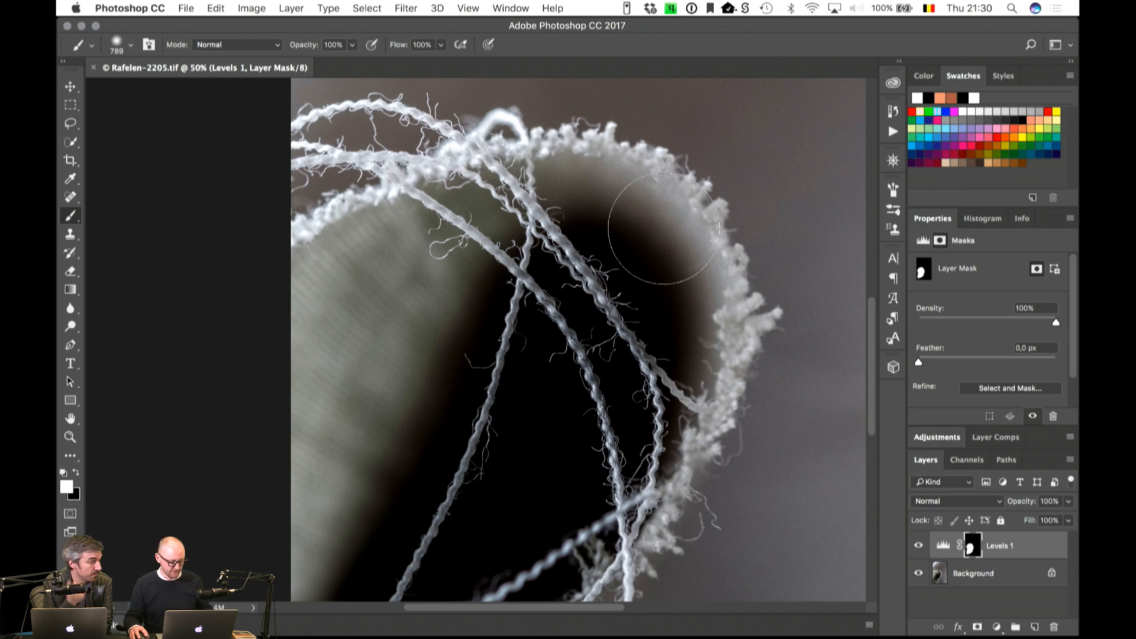
key(super+Tab)
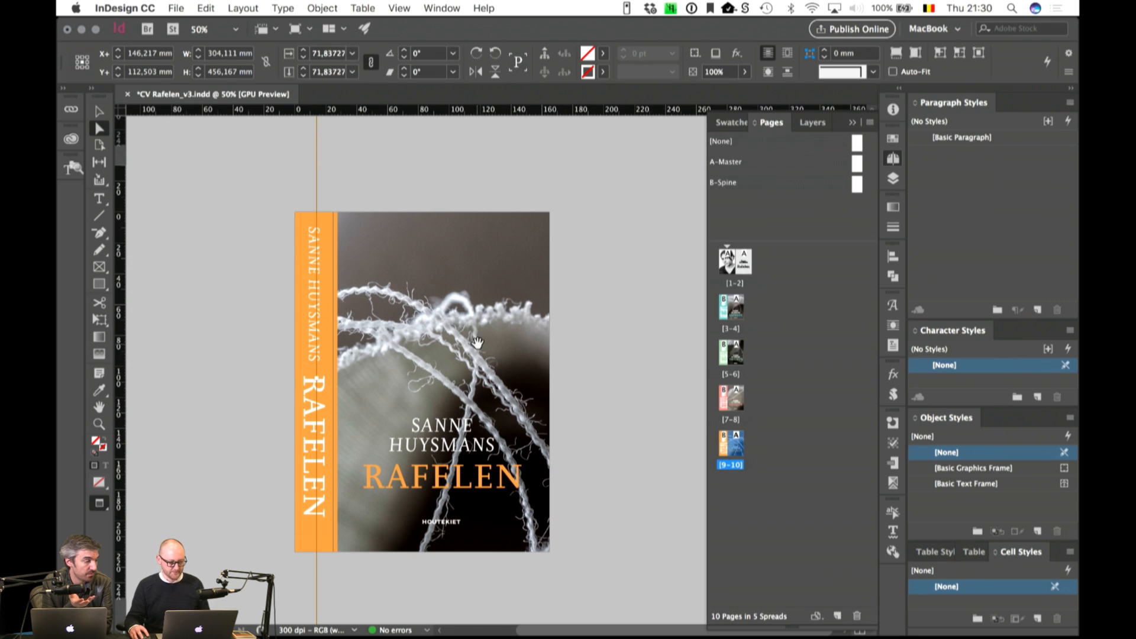
Step: Replace the photo on the orange cover with Rafelen-2205.tif and view the cover at 75%
key(super+d)
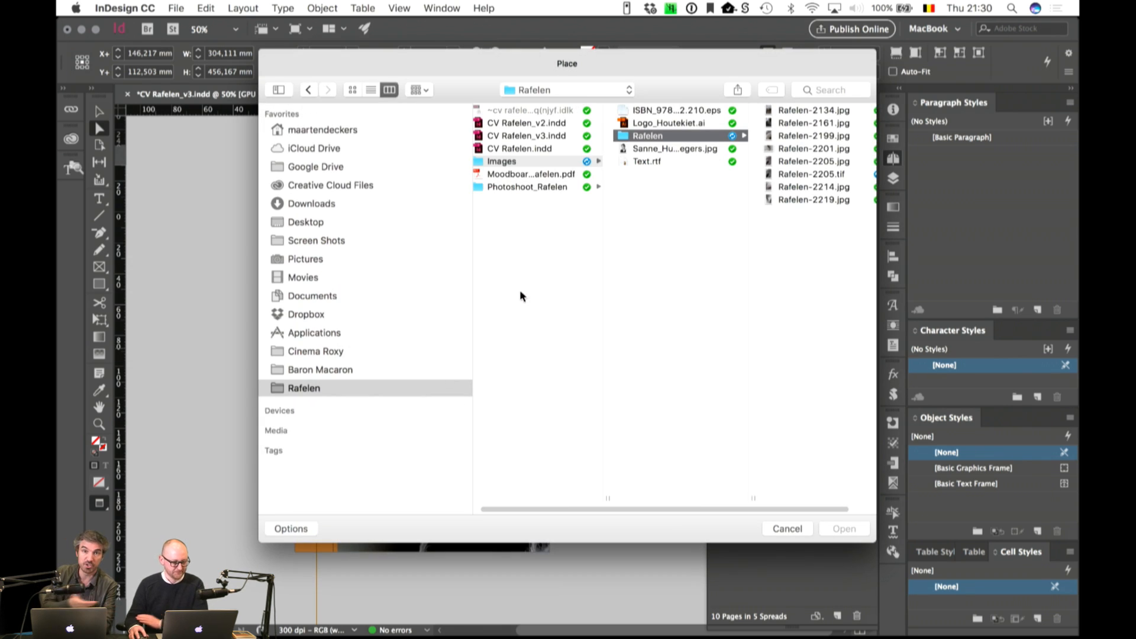
click(371, 90)
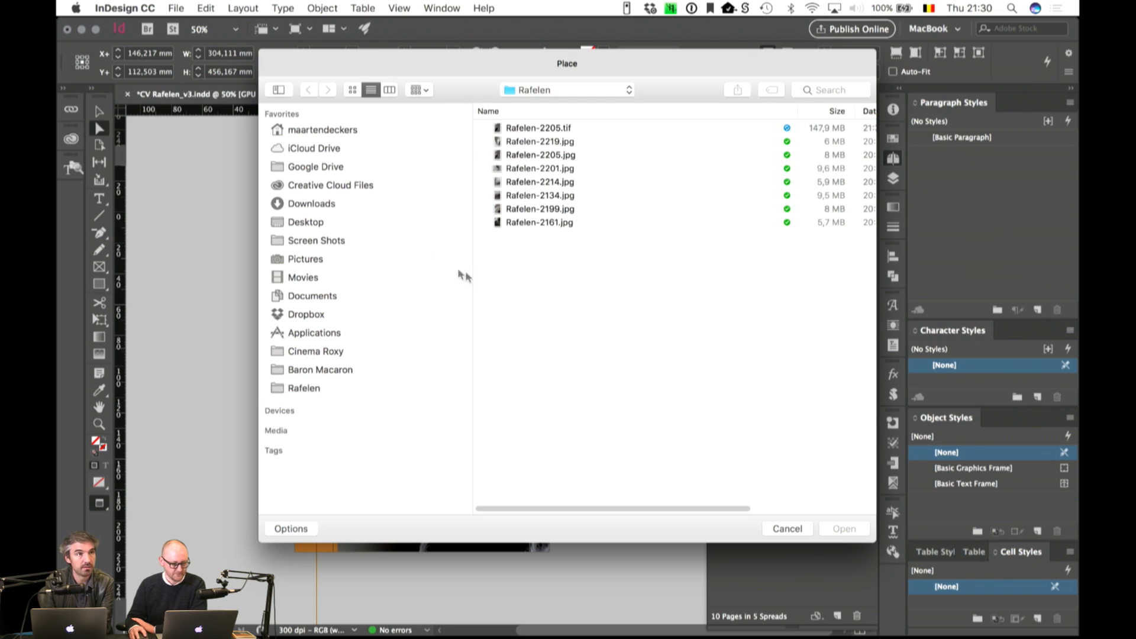
click(550, 129)
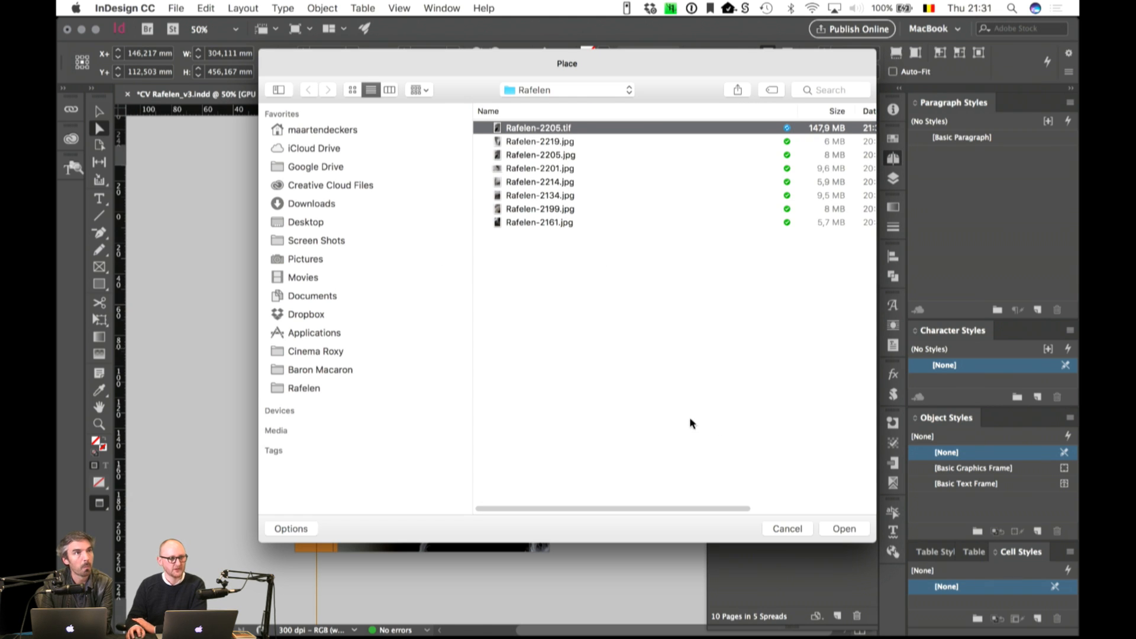
click(855, 528)
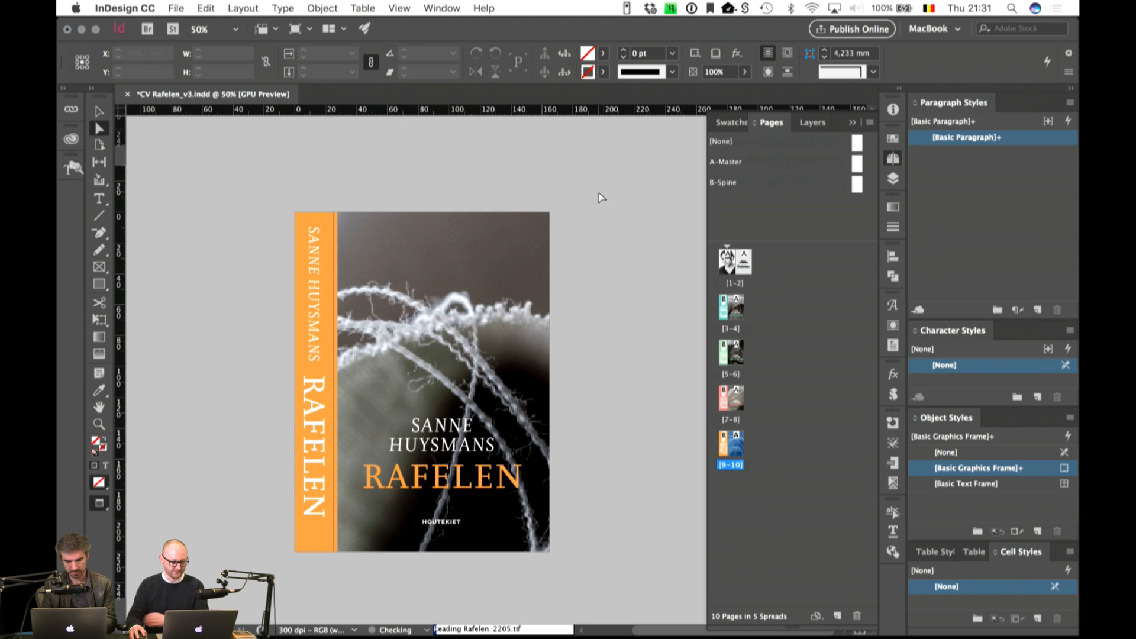
click(95, 110)
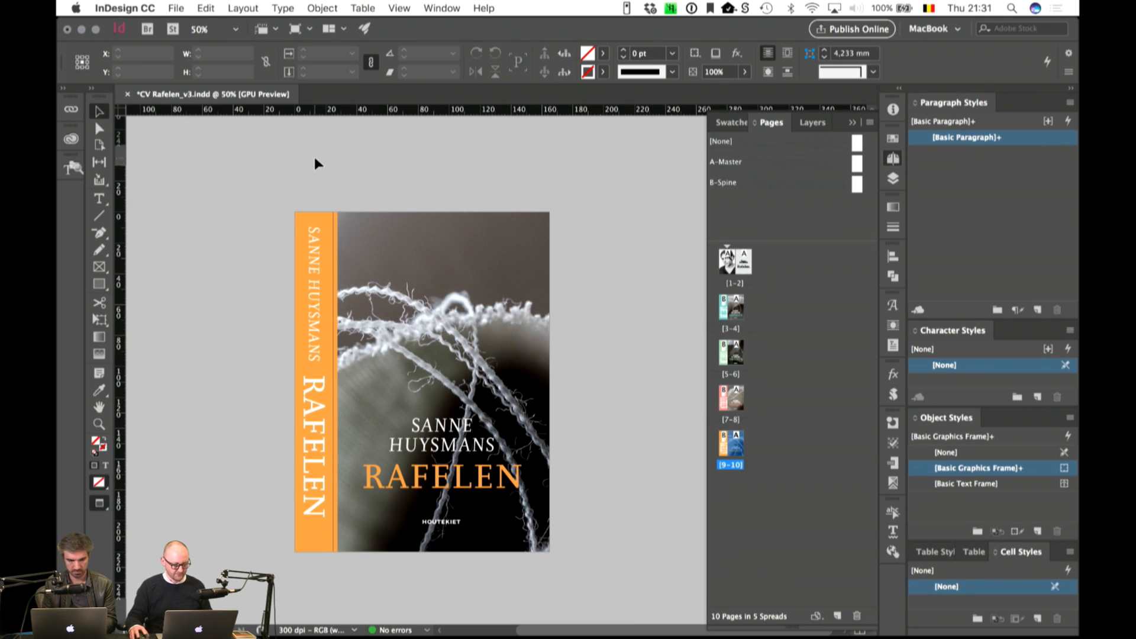
key(super+equal)
scroll(429, 308, down, 2)
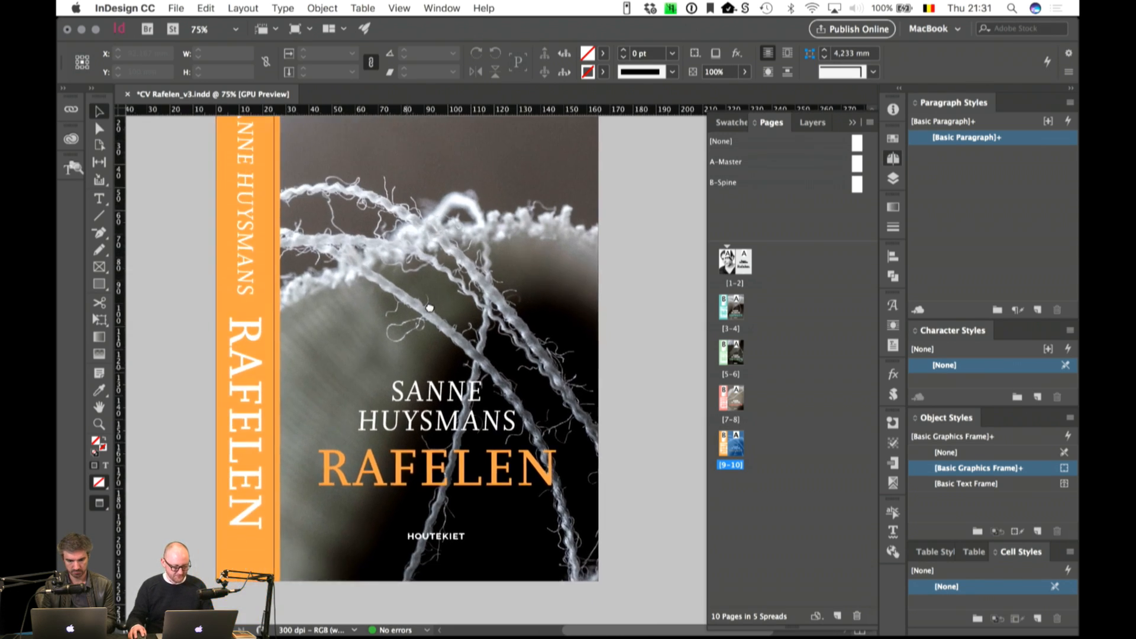
scroll(430, 308, up, 2)
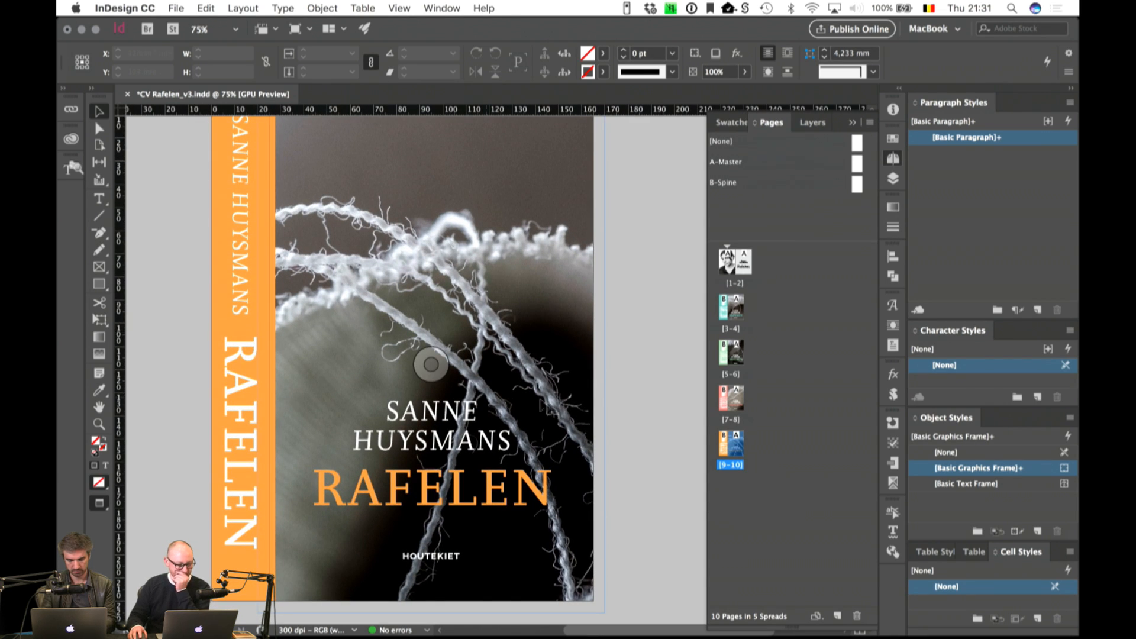
scroll(583, 426, up, 3)
scroll(583, 426, down, 3)
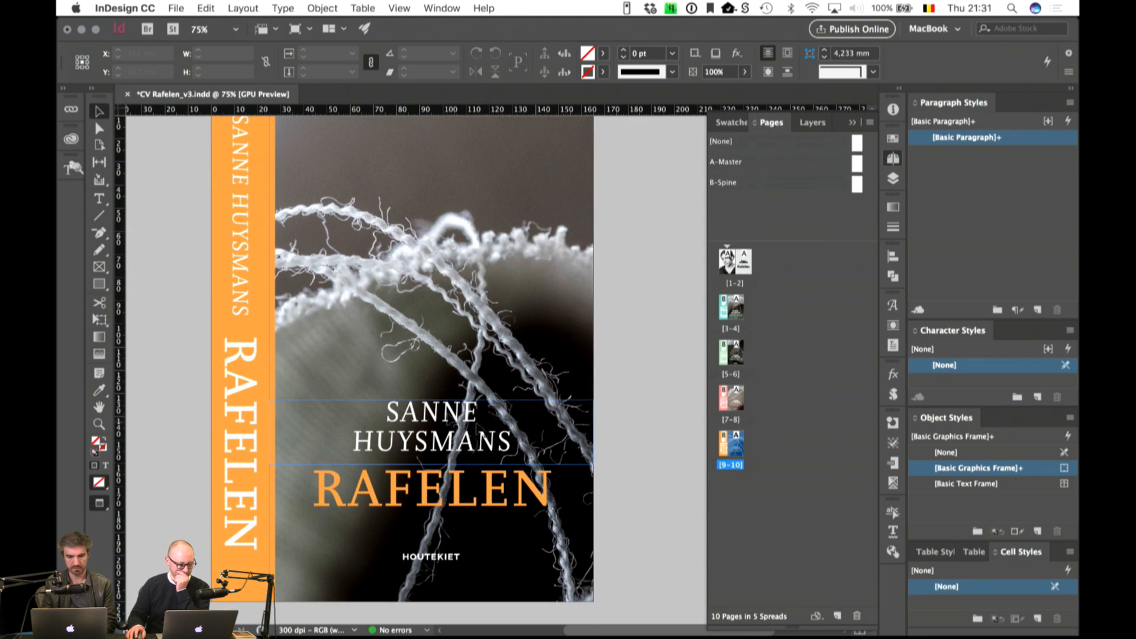
Step: Shorten the title's text frame on the orange spine to about 125 mm, left-align the title and nudge the frame down the spine
click(243, 292)
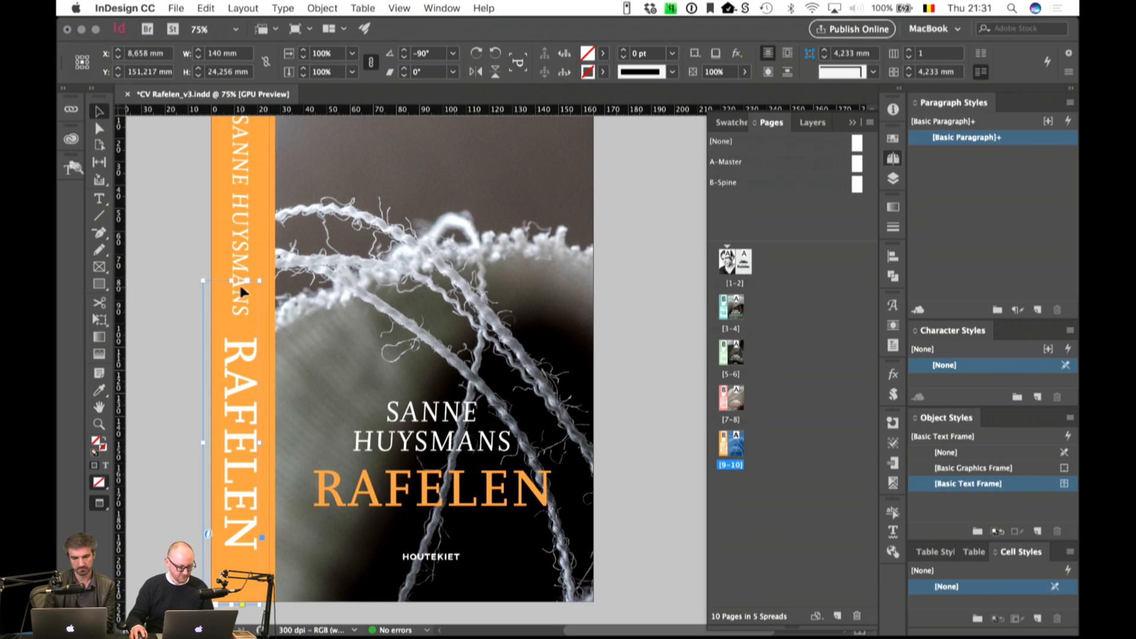
drag(247, 281, 246, 315)
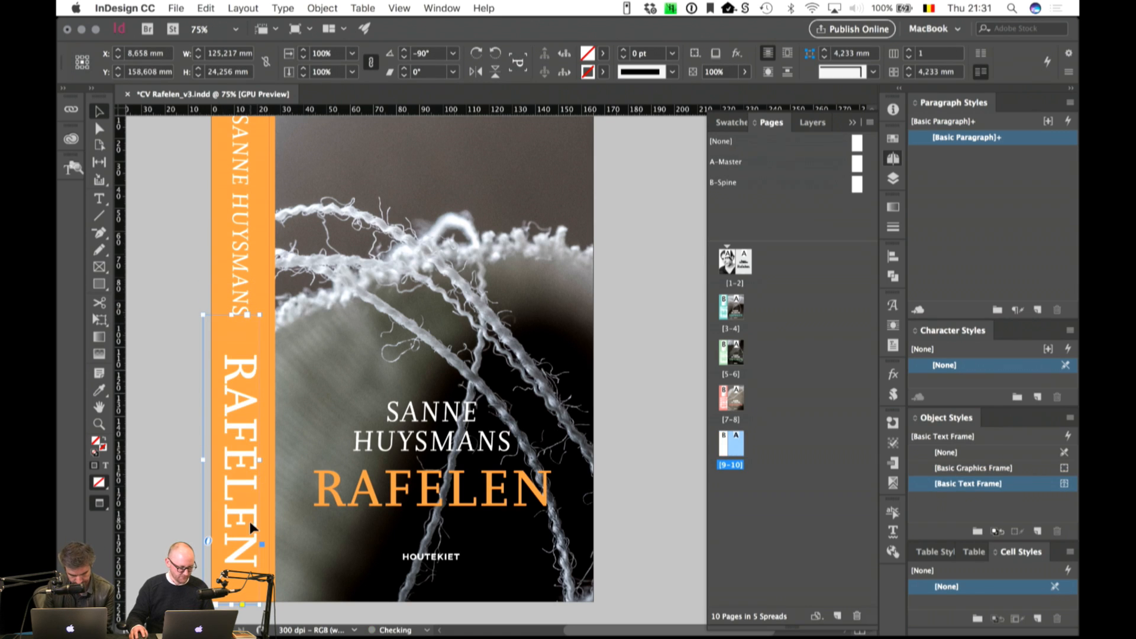
triple_click(247, 508)
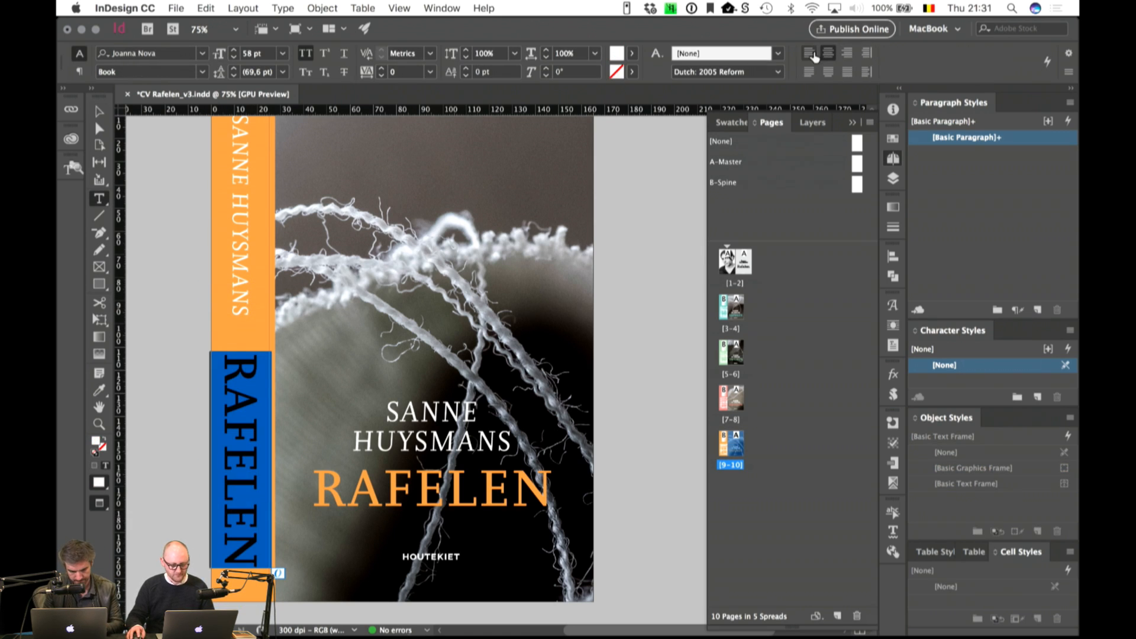
click(813, 54)
key(Escape)
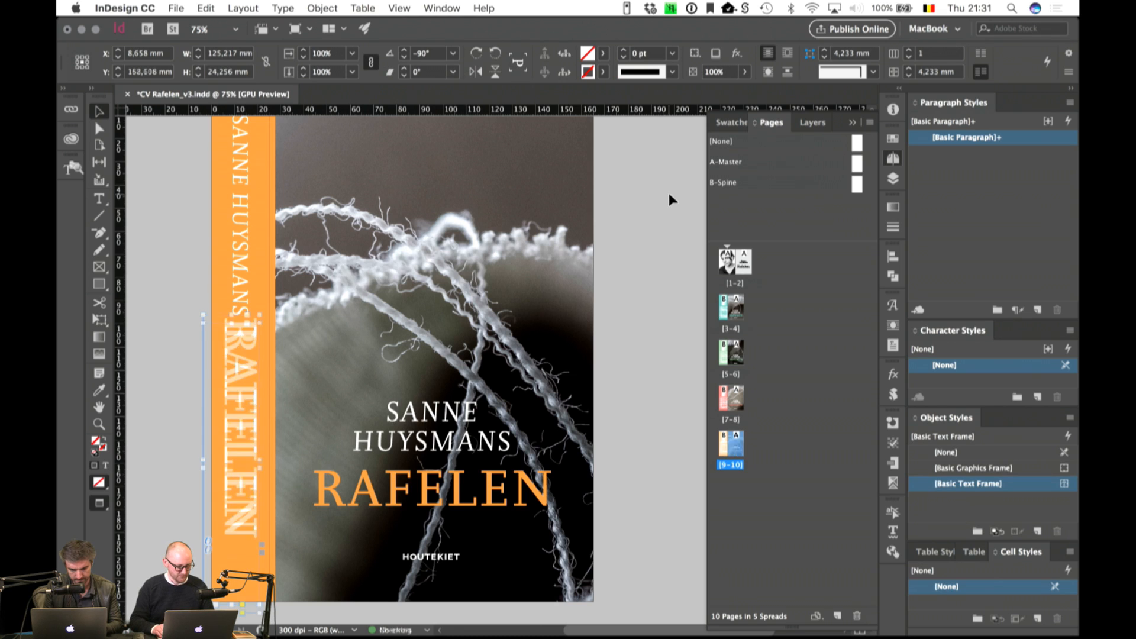
key(shift+Down)
key(shift+Down)
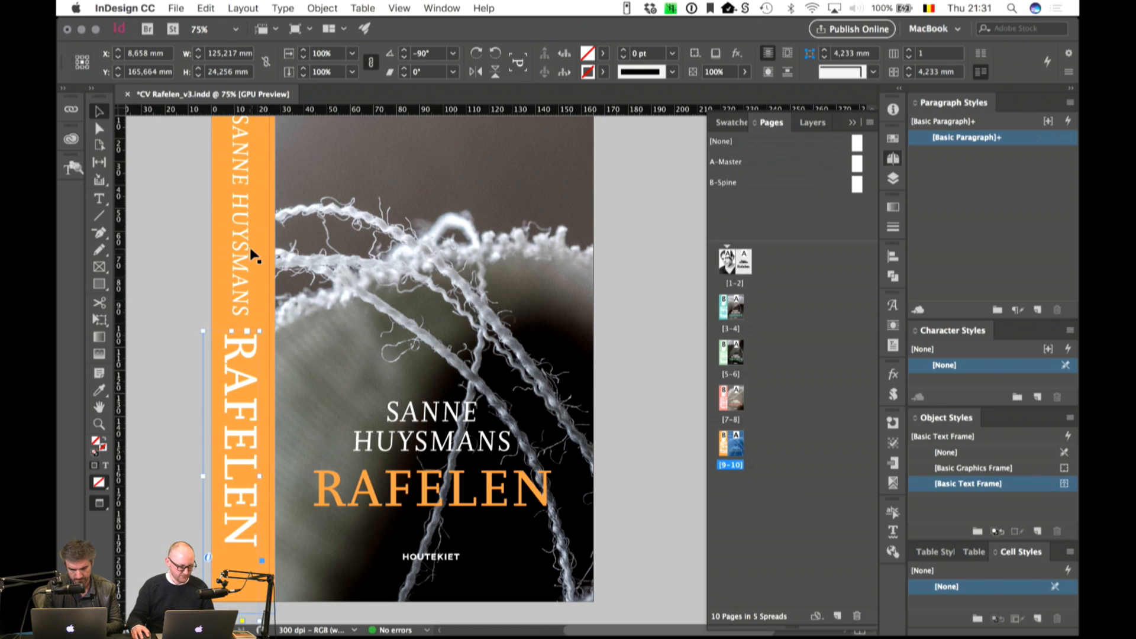
Step: Move the author's name and the title on the orange spine down together by about 7 mm and deselect them
click(253, 256)
scroll(254, 255, up, 2)
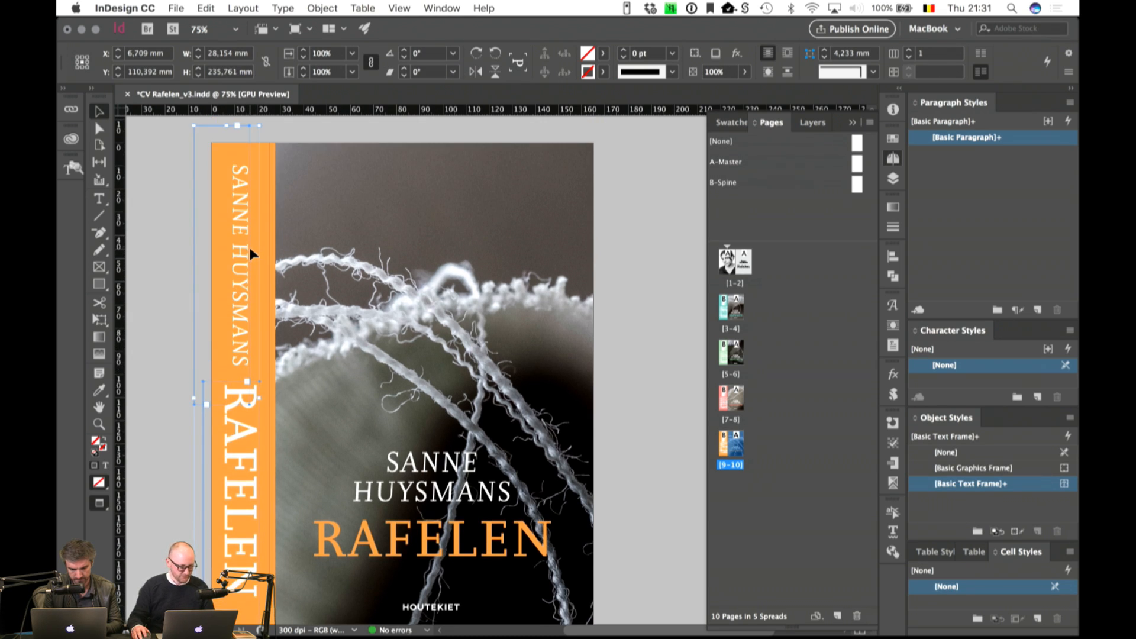
scroll(252, 249, down, 2)
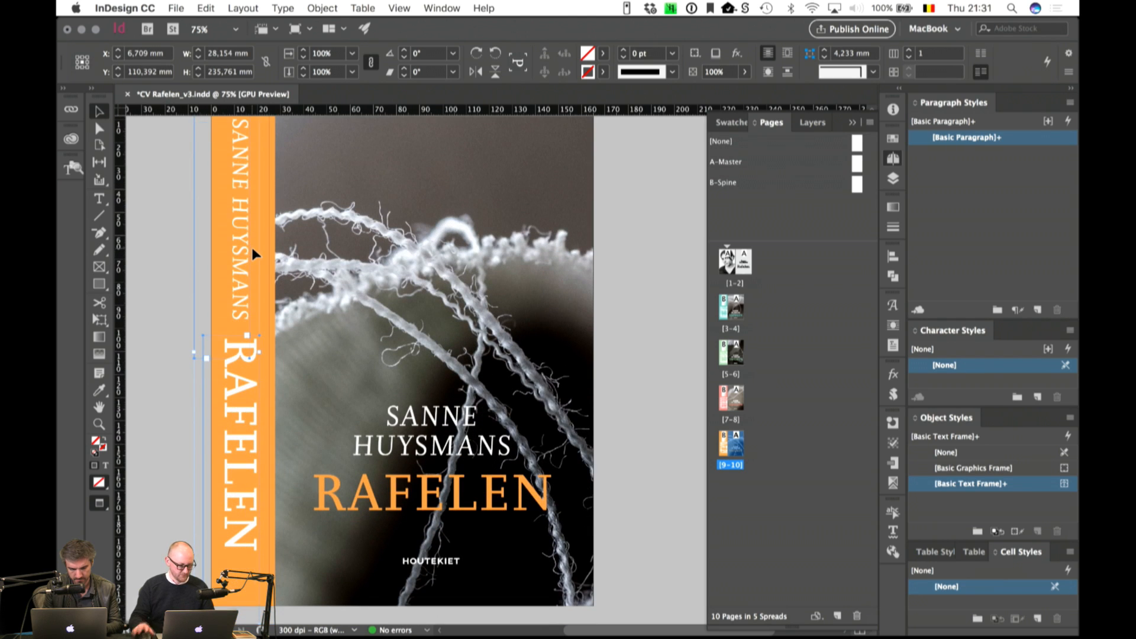
key(shift+Down)
key(shift+Down)
scroll(254, 267, up, 1)
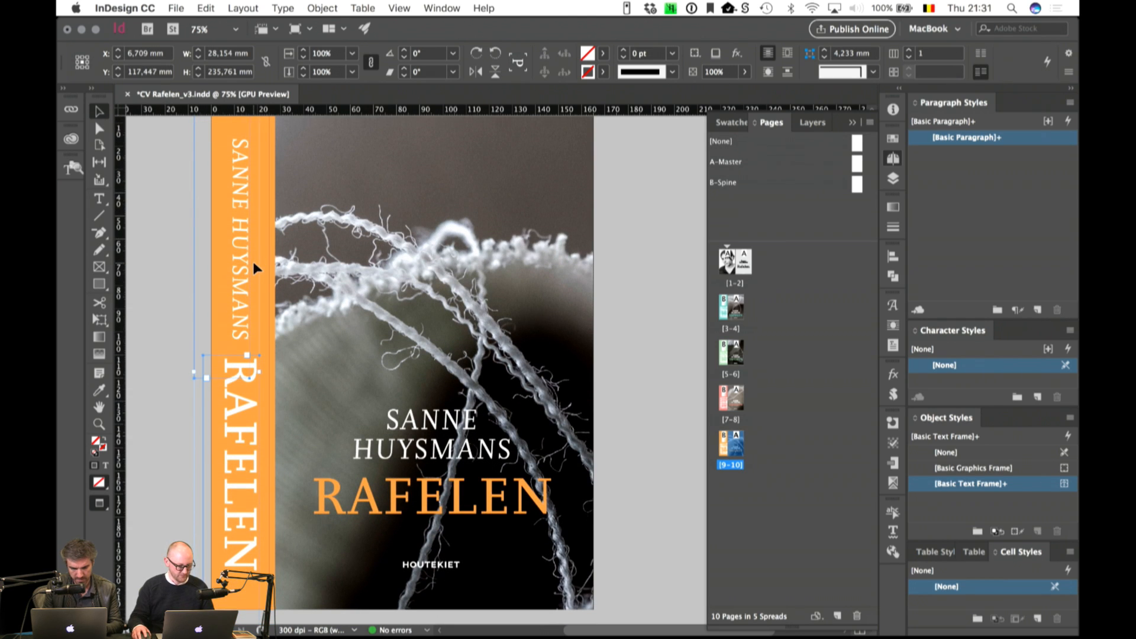
scroll(253, 268, up, 1)
scroll(253, 266, down, 1)
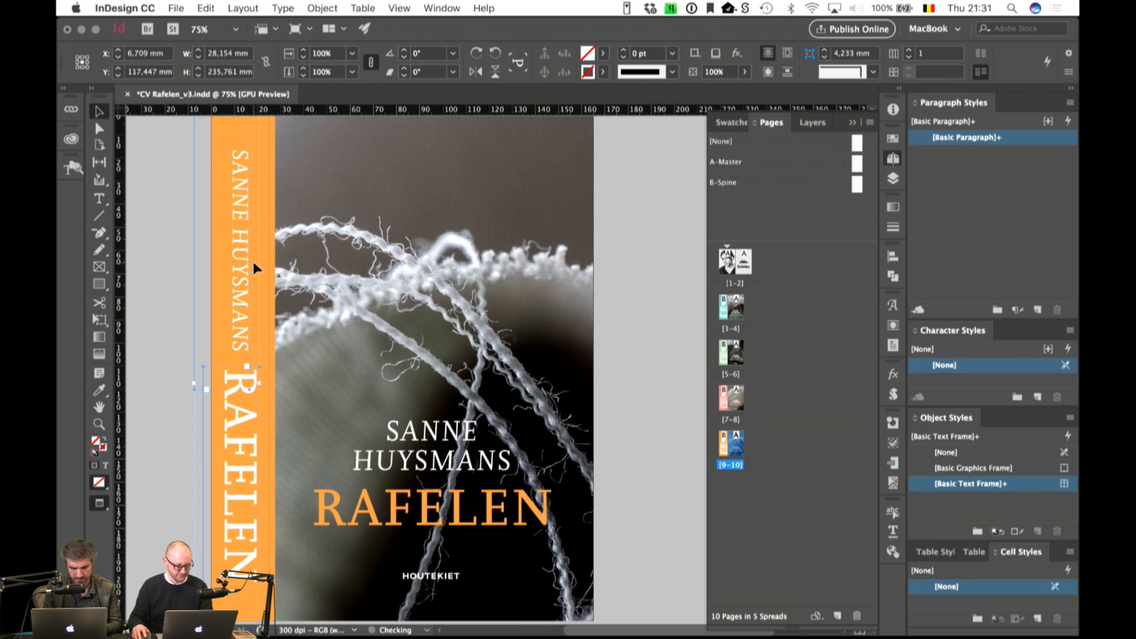
scroll(253, 268, down, 2)
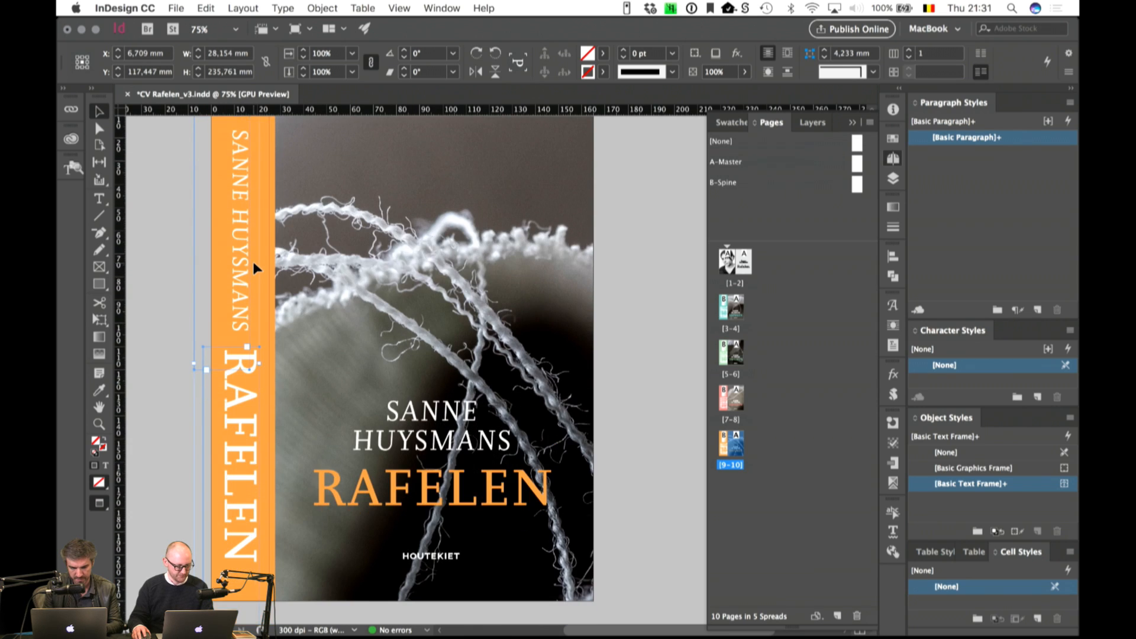
click(159, 301)
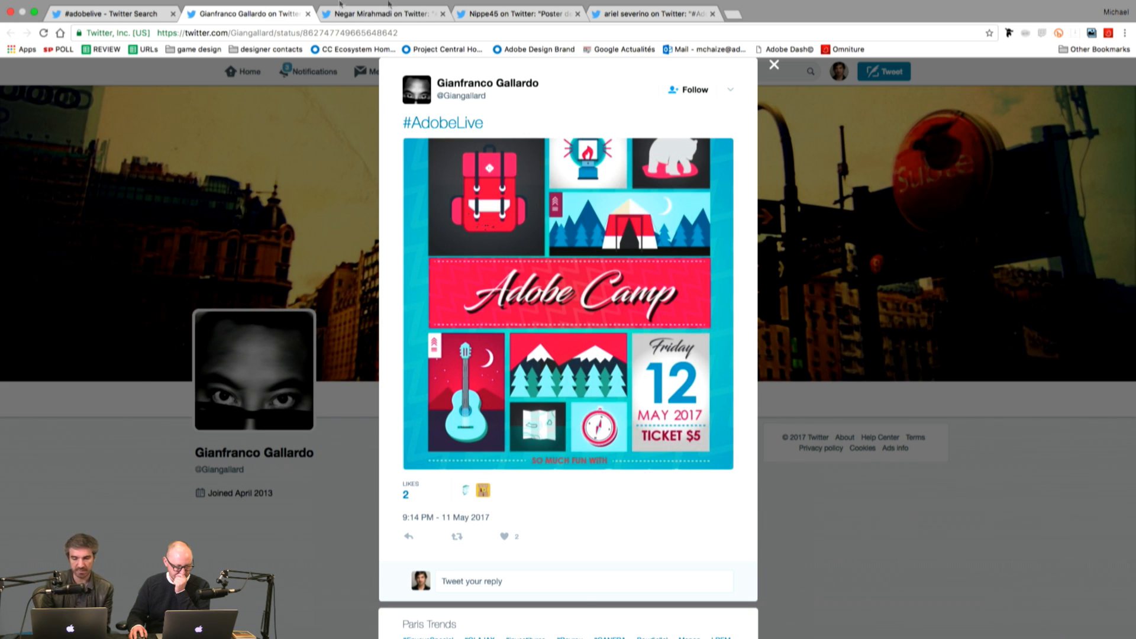
Step: In Chrome, examine the Adobe Camp posters in the open #AdobeLive tweets at full size, one tweet after another
click(501, 292)
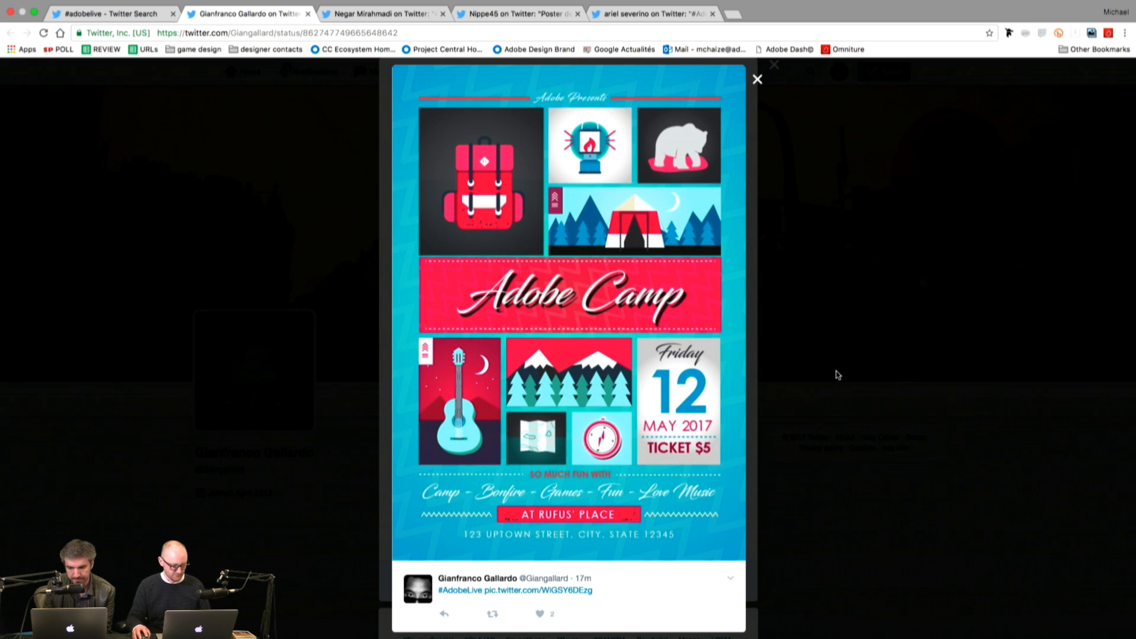
click(390, 28)
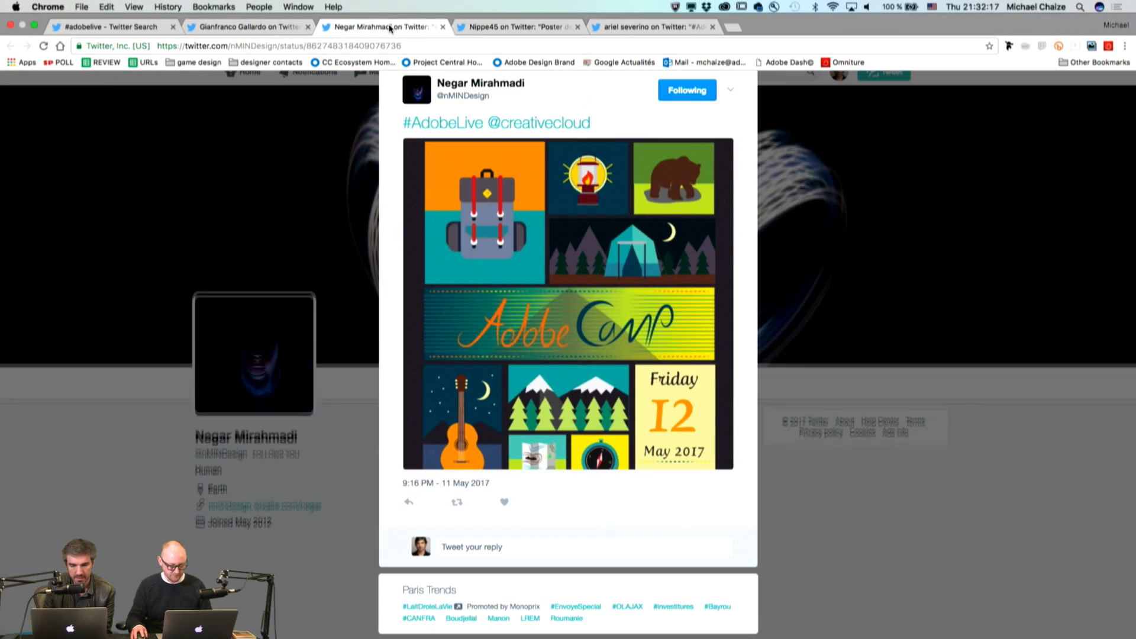
click(520, 325)
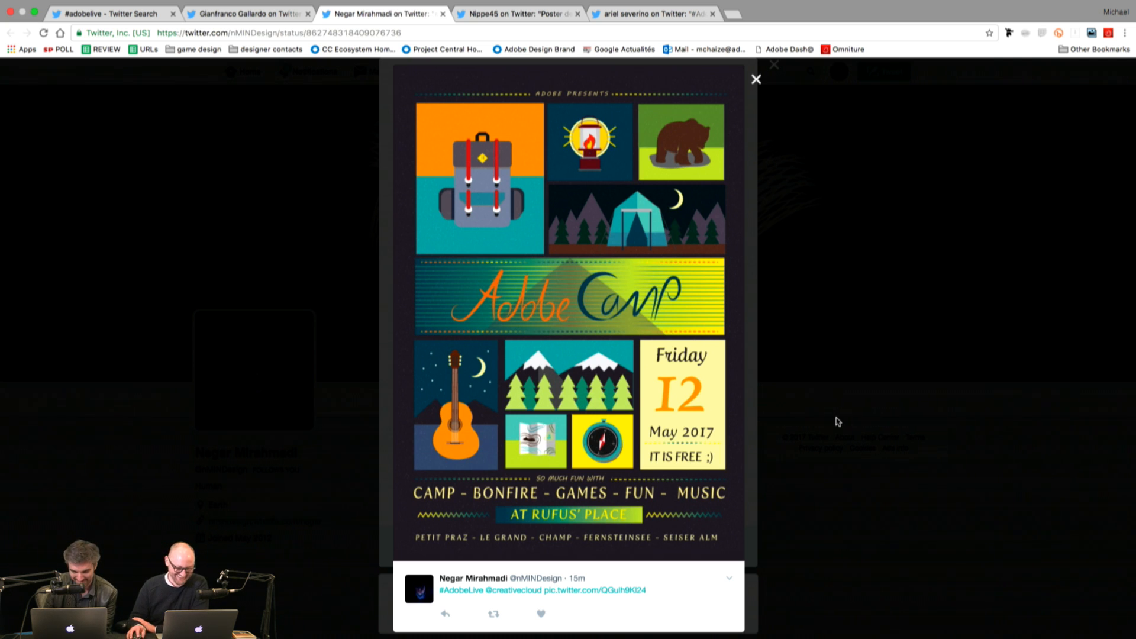
click(503, 12)
click(538, 261)
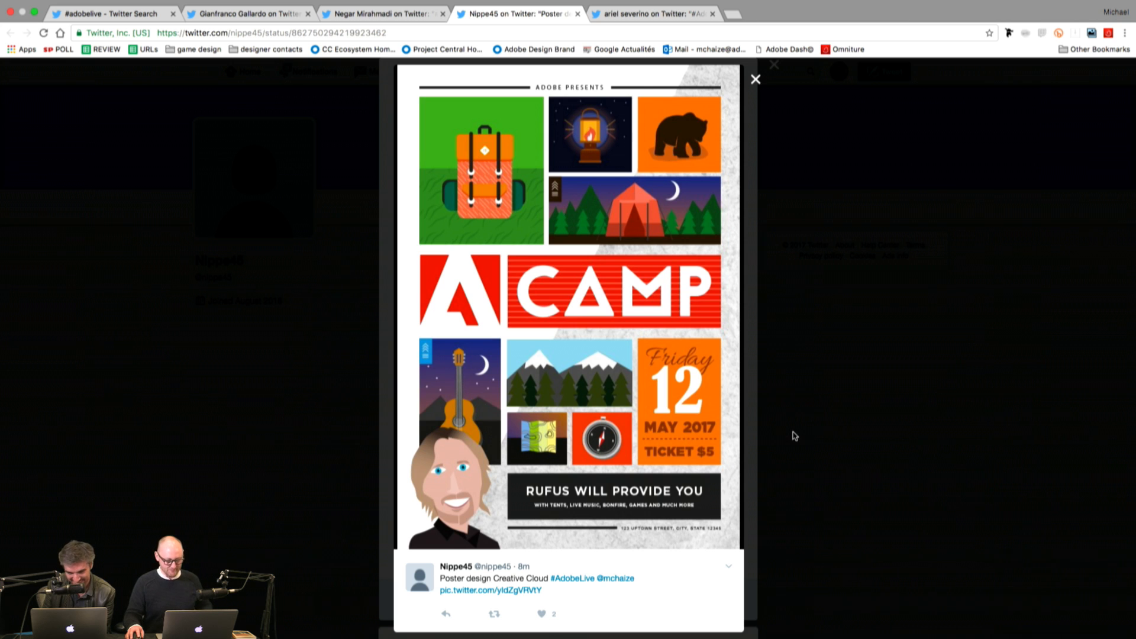
click(681, 12)
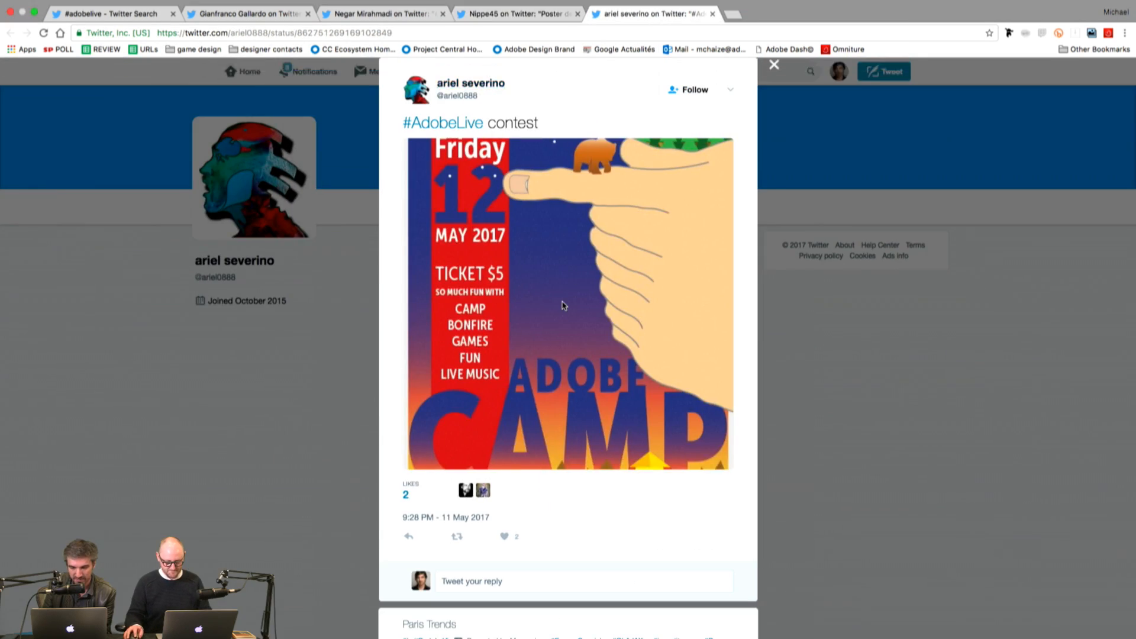
click(563, 305)
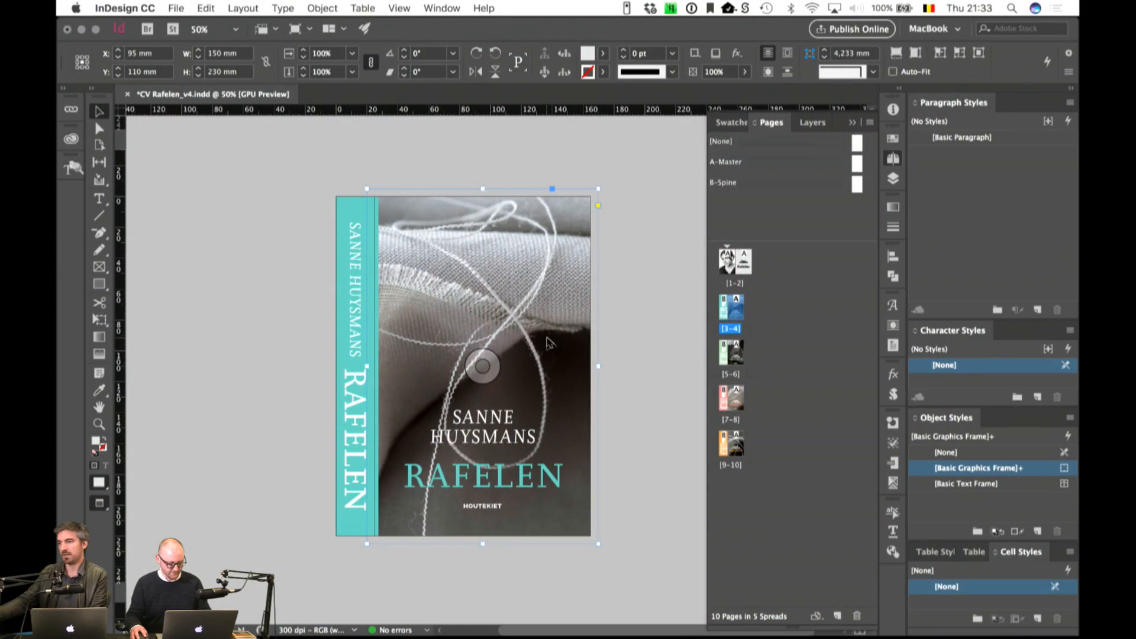
Step: Back in InDesign, replace the photo on the turquoise cover with Rafelen-2134.tif and deselect it
key(super+d)
click(536, 127)
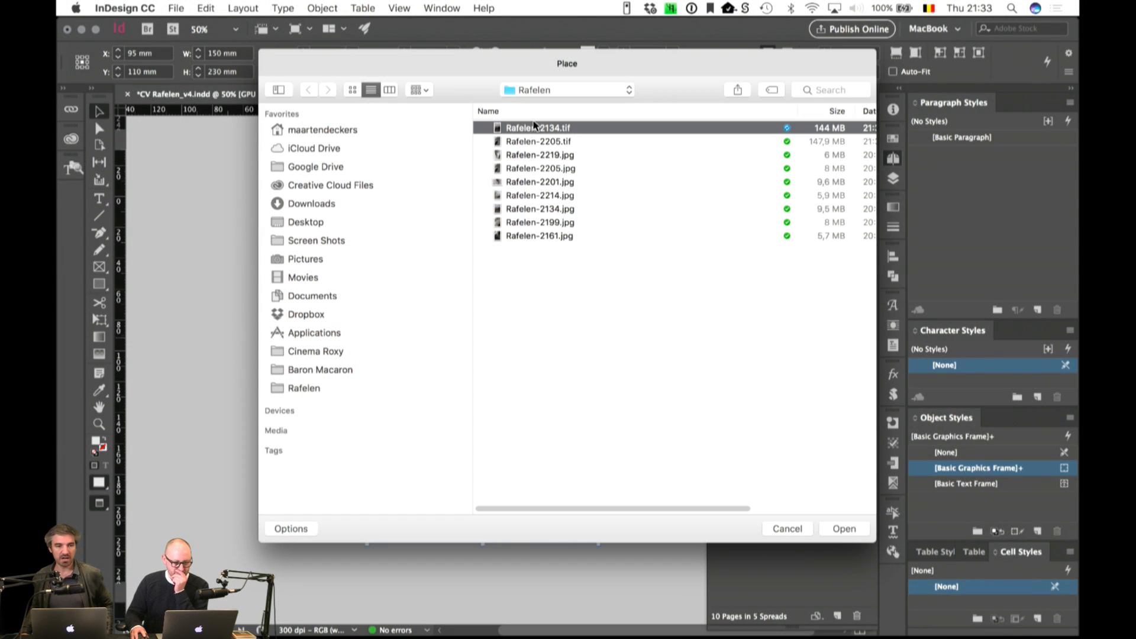
click(845, 528)
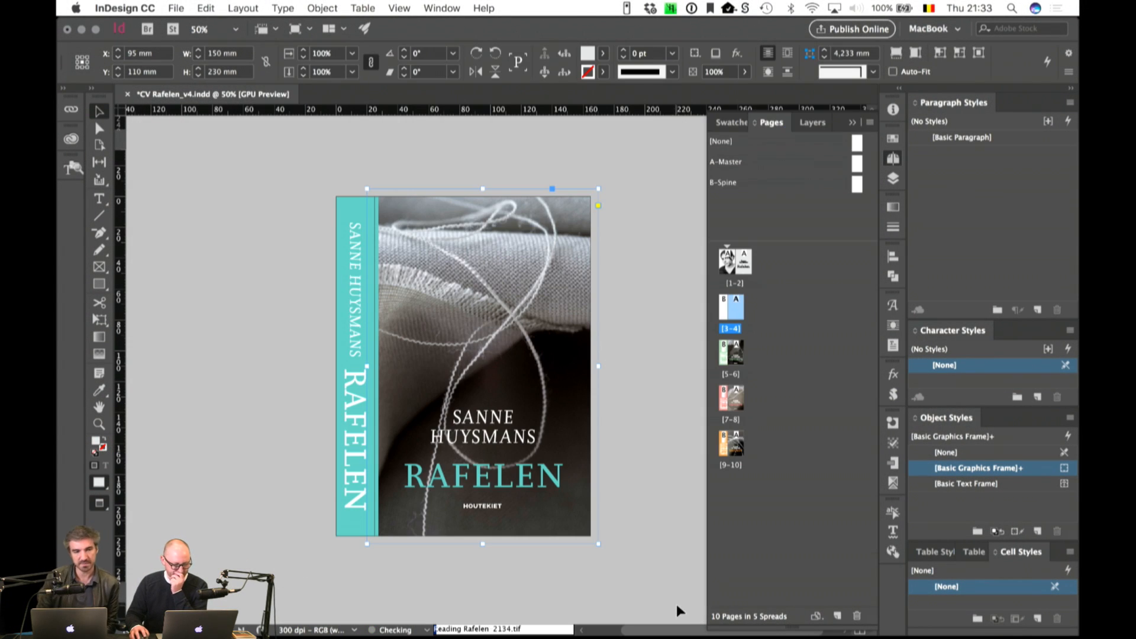
click(660, 481)
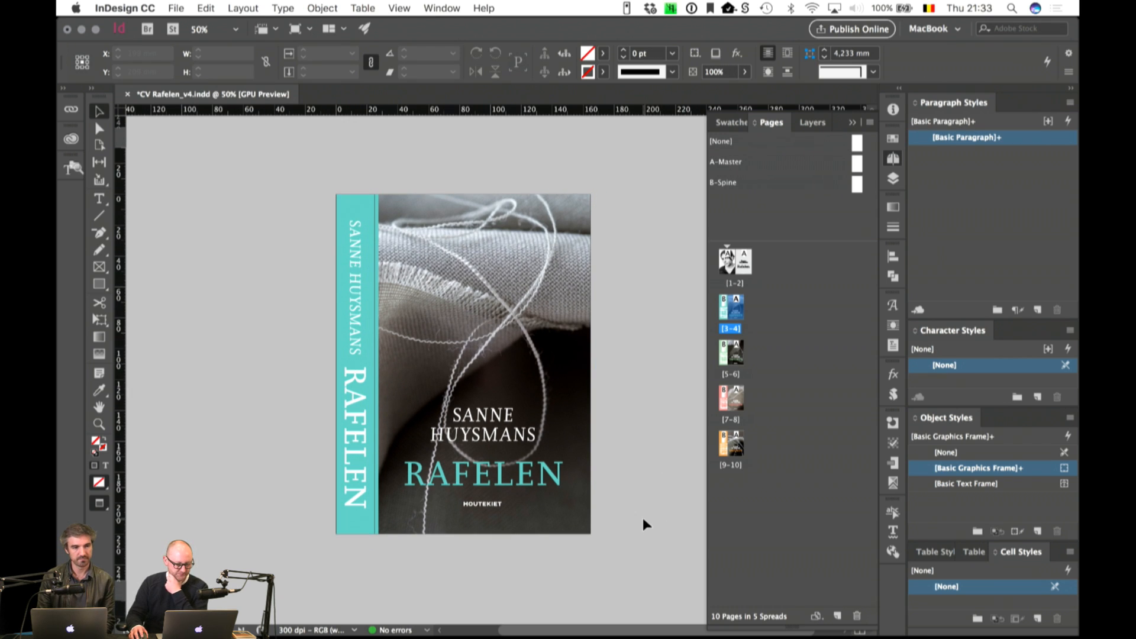
scroll(643, 520, down, 1)
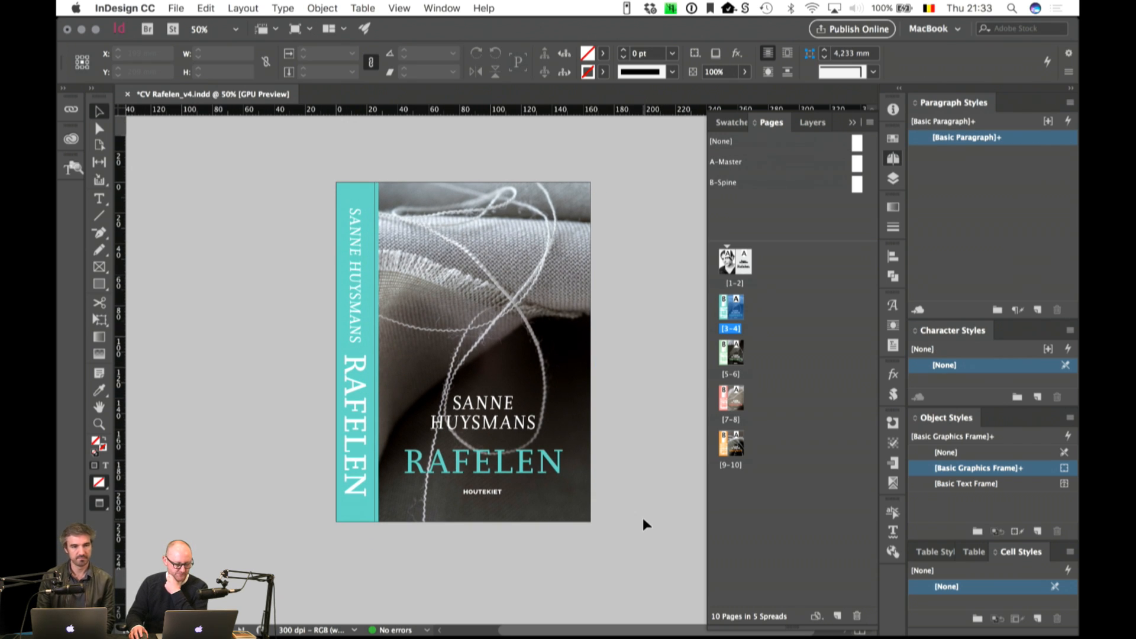
Step: Review the green and salmon covers and delete the salmon cover spread, pages 7–8
double_click(733, 352)
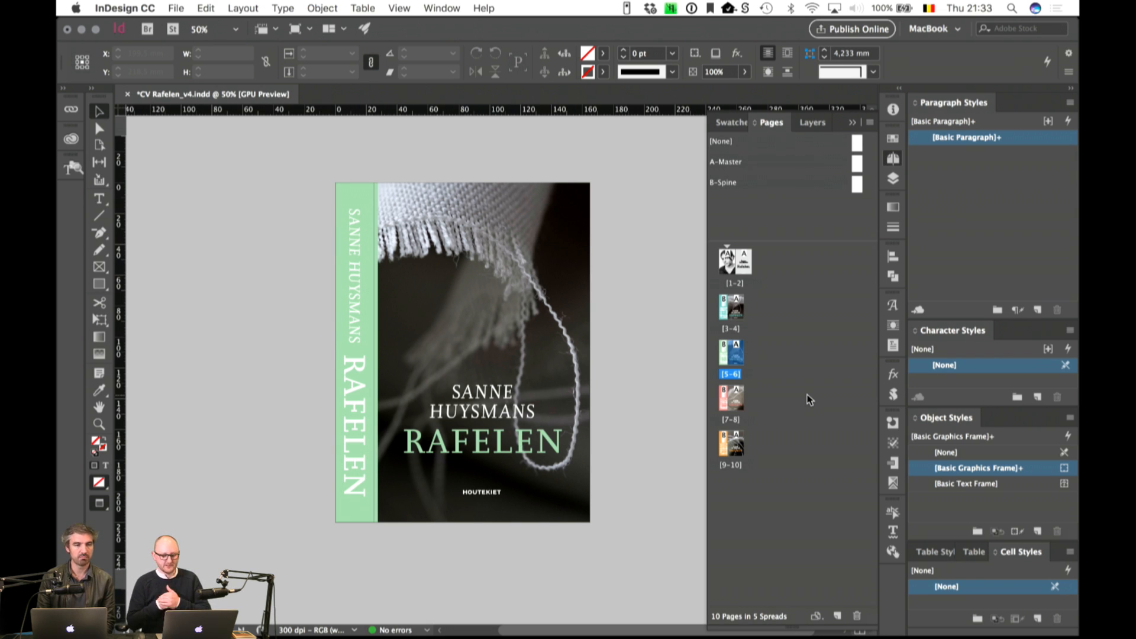
click(735, 398)
double_click(736, 400)
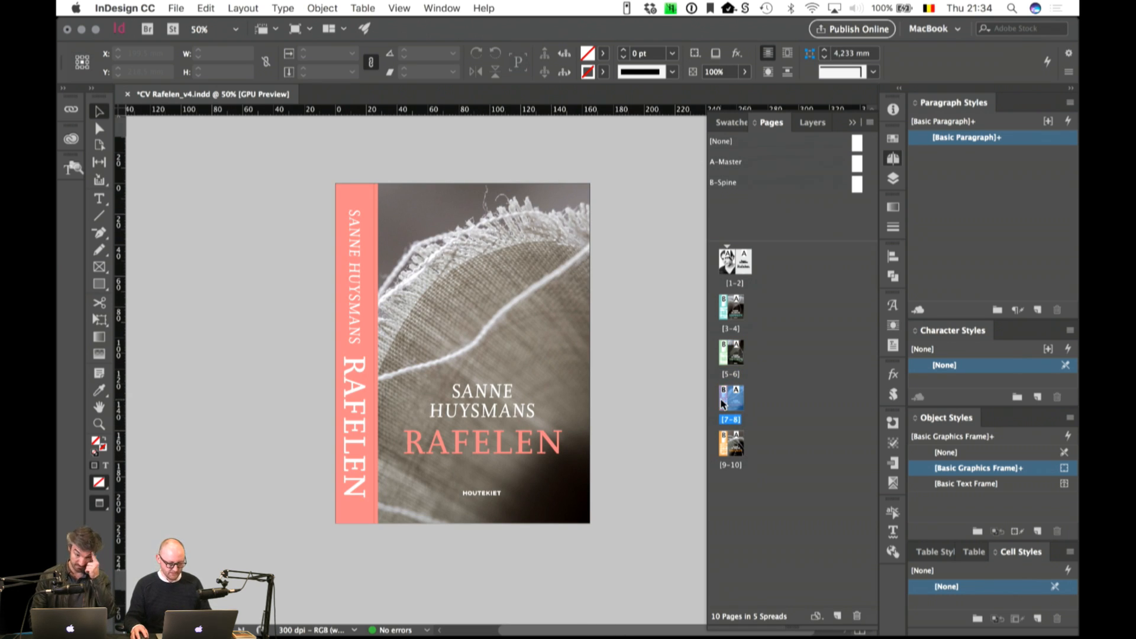
click(857, 616)
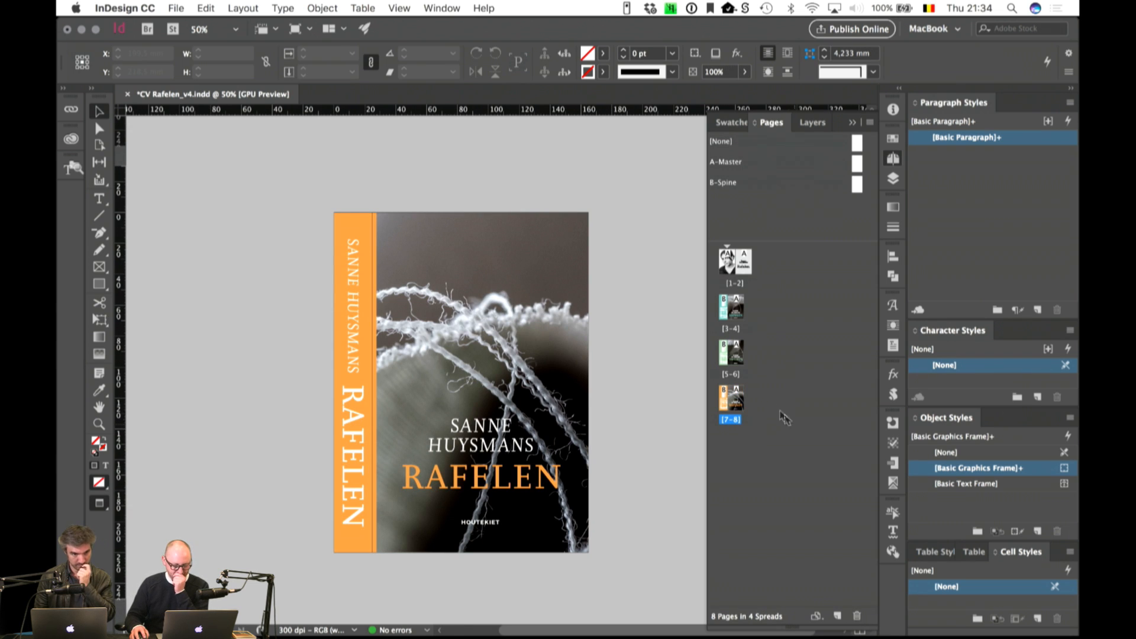
Step: On the turquoise cover spread, nudge the front title RAFELEN slightly up towards the author's name
double_click(738, 309)
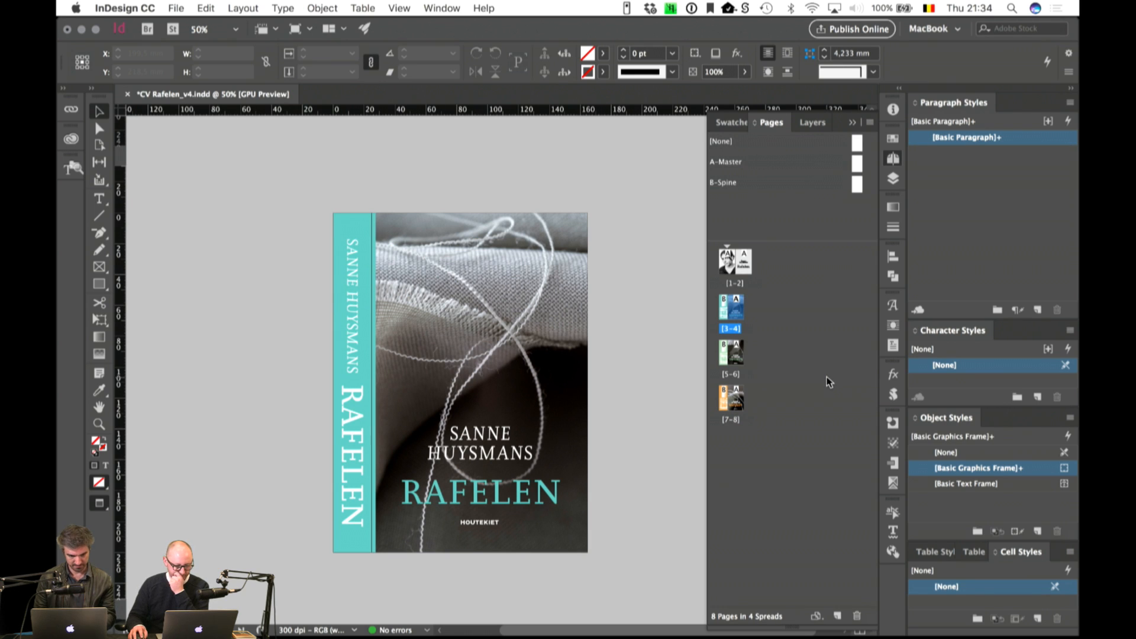
click(537, 502)
key(Down)
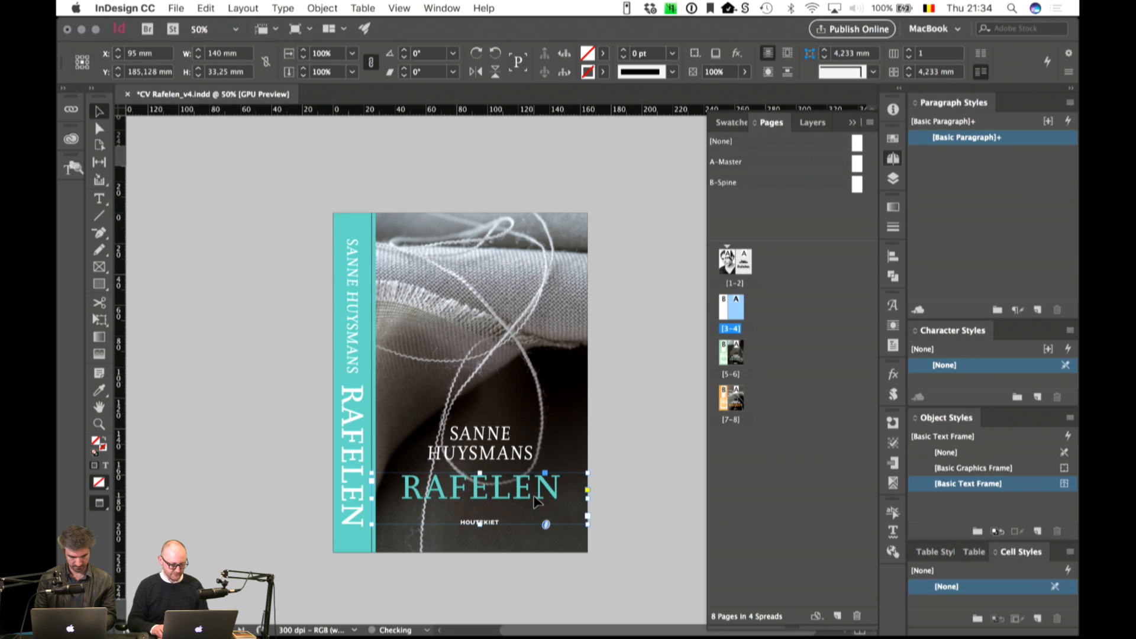
click(662, 453)
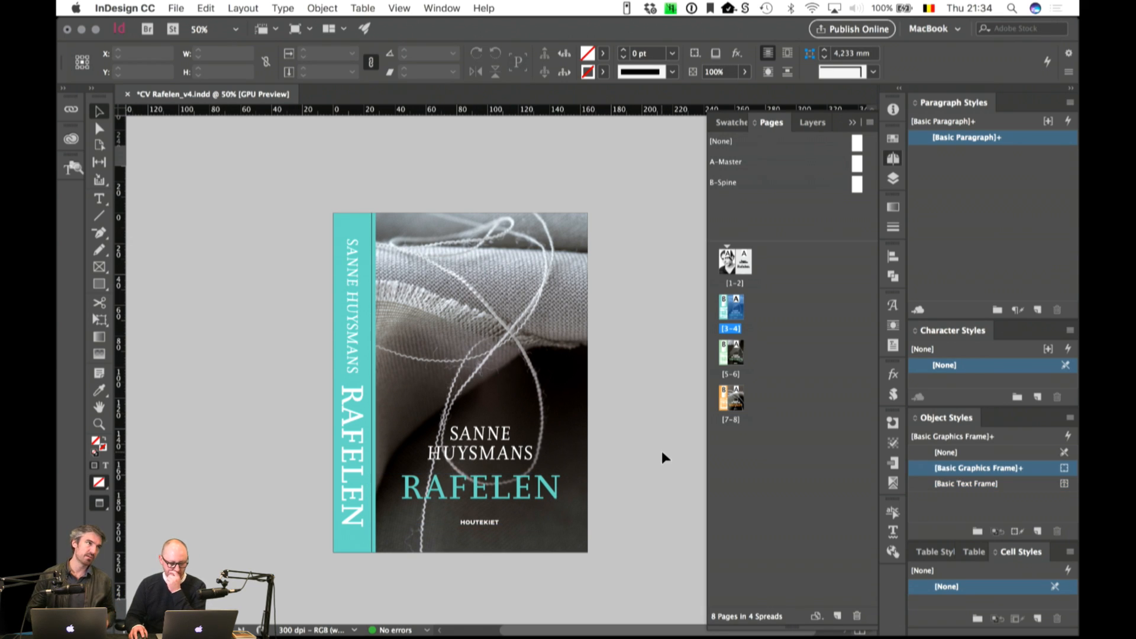
Step: On the green cover spread, pages 5–6, move the author's name on the front up, away from the title, and deselect it
double_click(738, 357)
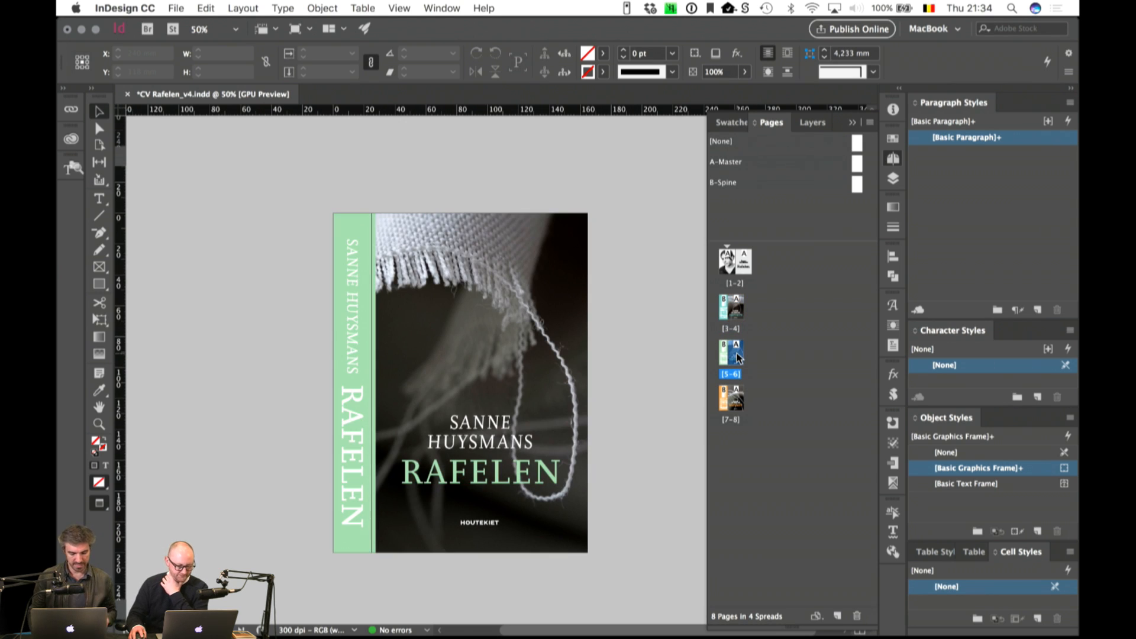
click(513, 435)
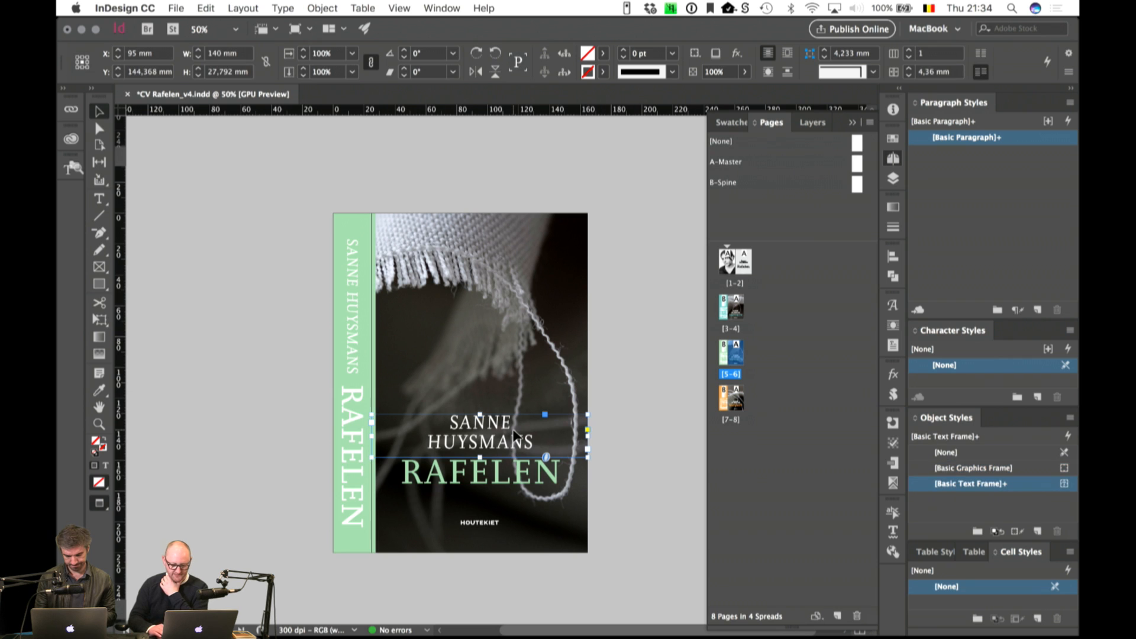
key(shift+Up)
key(Up)
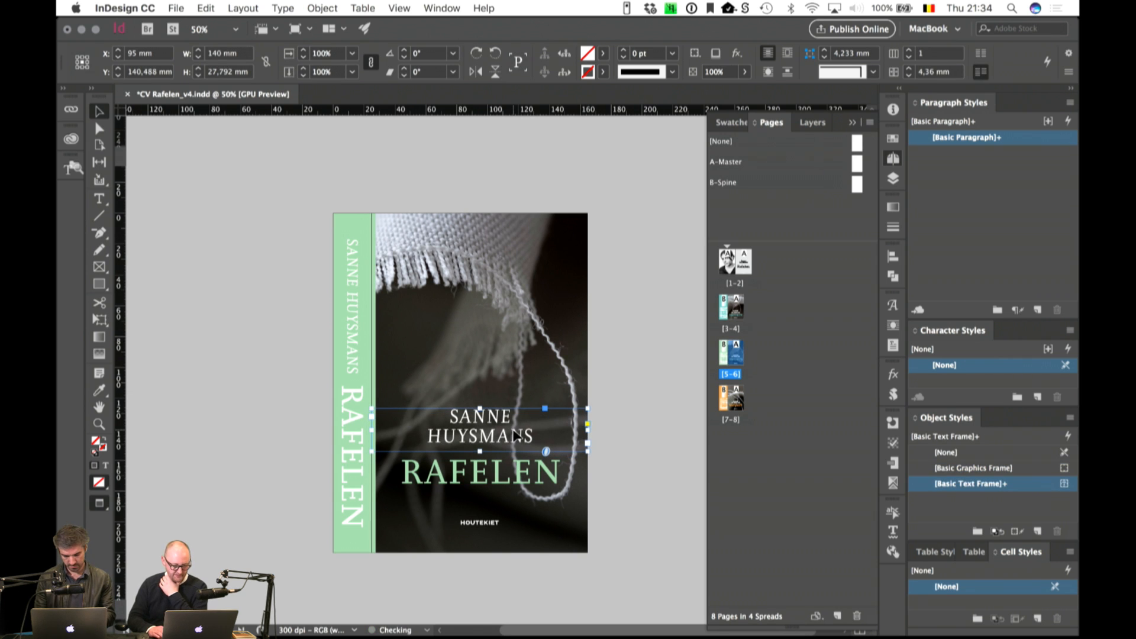
click(642, 481)
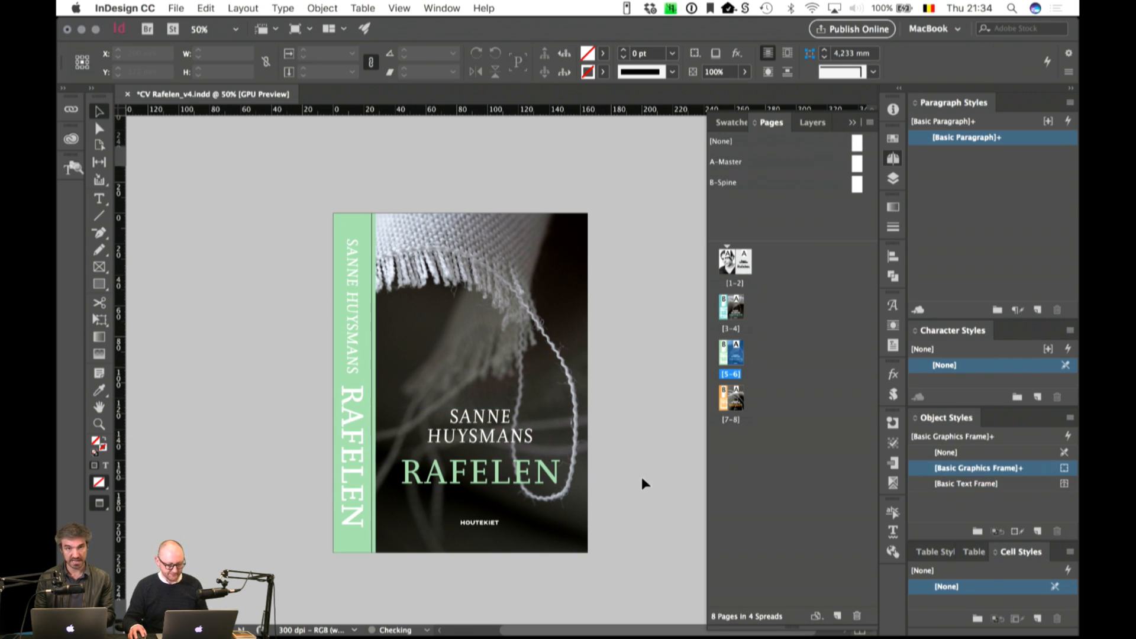
Step: Bring the author's name on the green cover back down close to RAFELEN, then fine-tune its height with a slight upward nudge
click(493, 426)
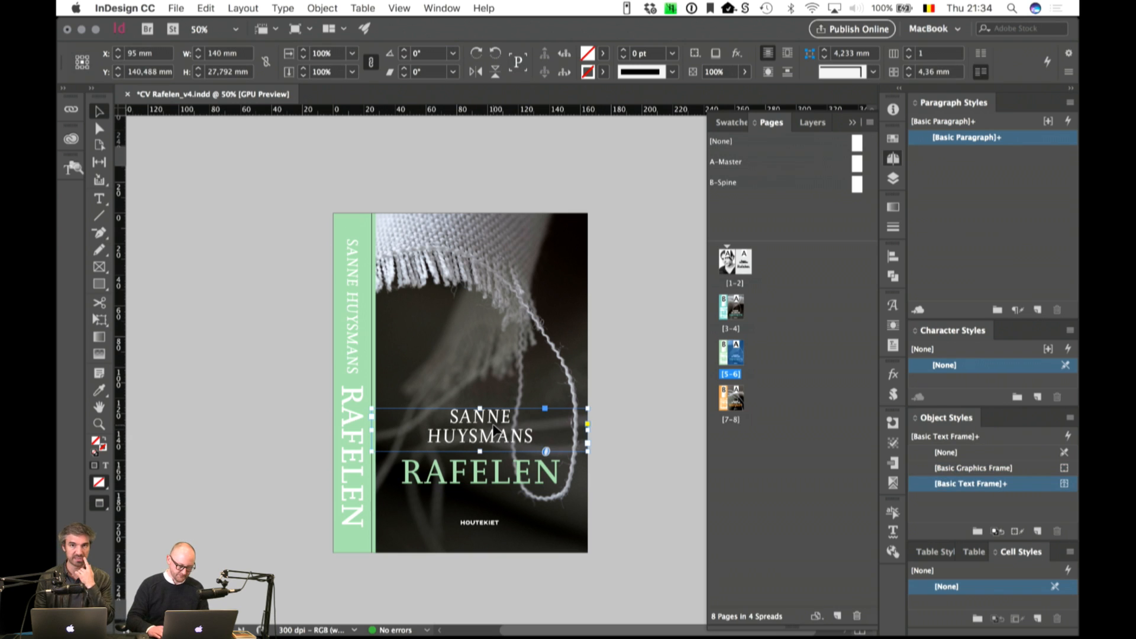
key(shift+Down)
click(649, 471)
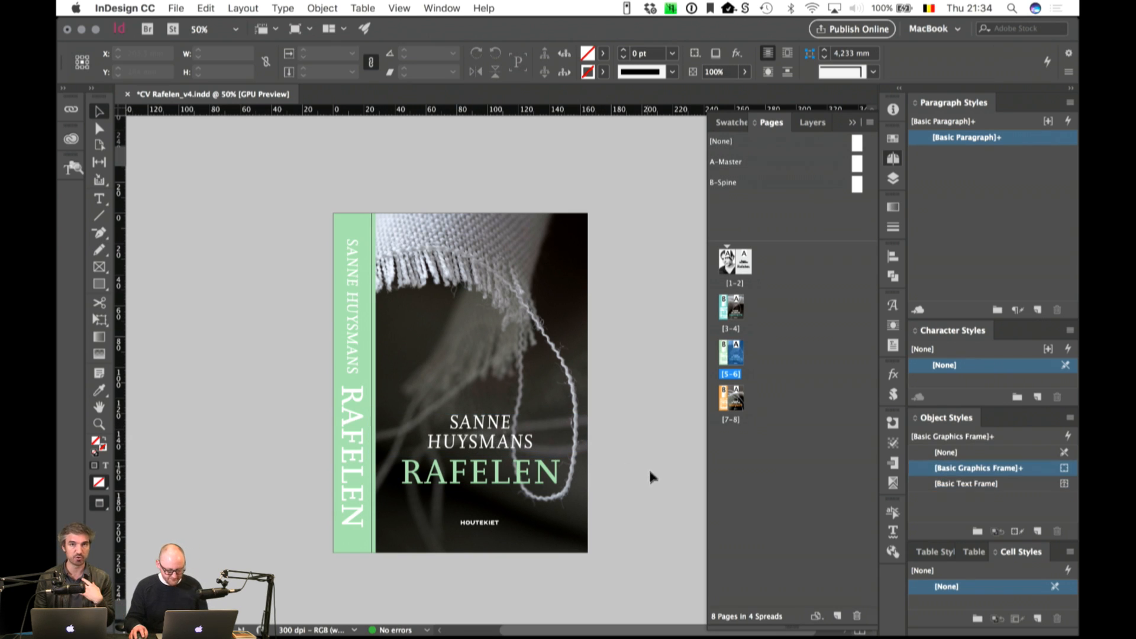
key(super+z)
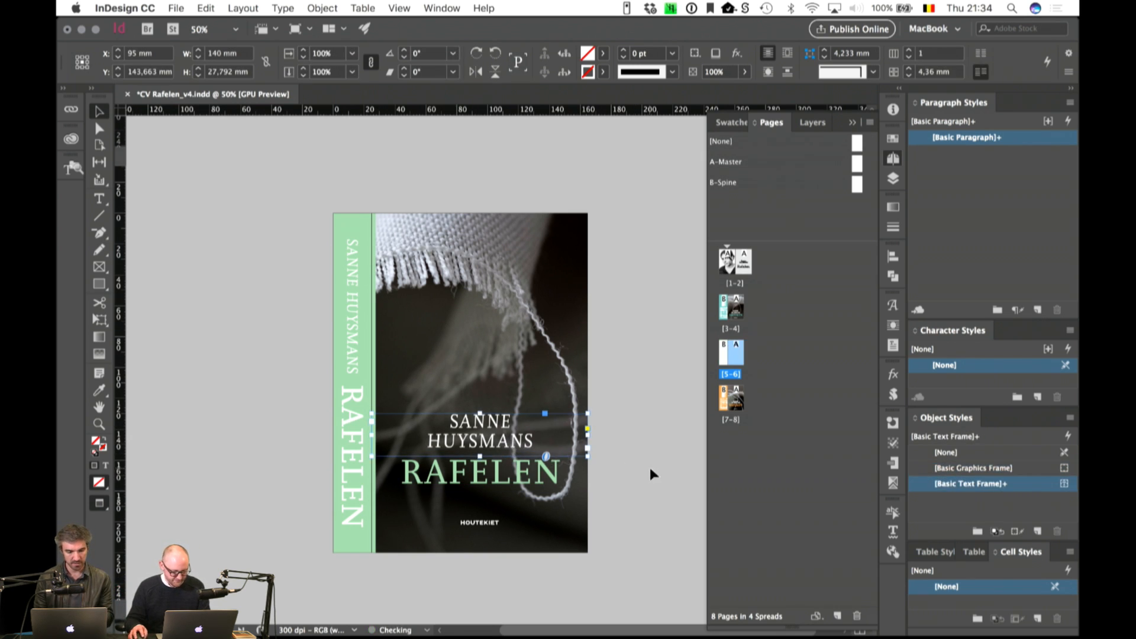
click(651, 468)
click(498, 432)
key(Up)
click(639, 478)
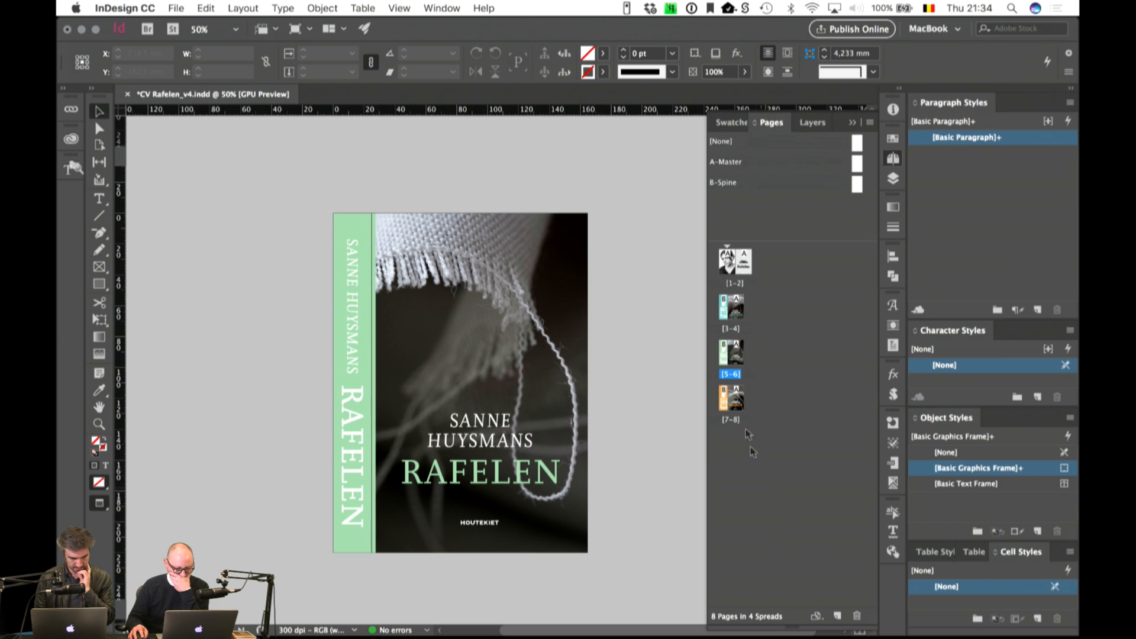
Step: Compare the orange, green and turquoise covers and delete the turquoise cover spread, pages 3–4
double_click(735, 403)
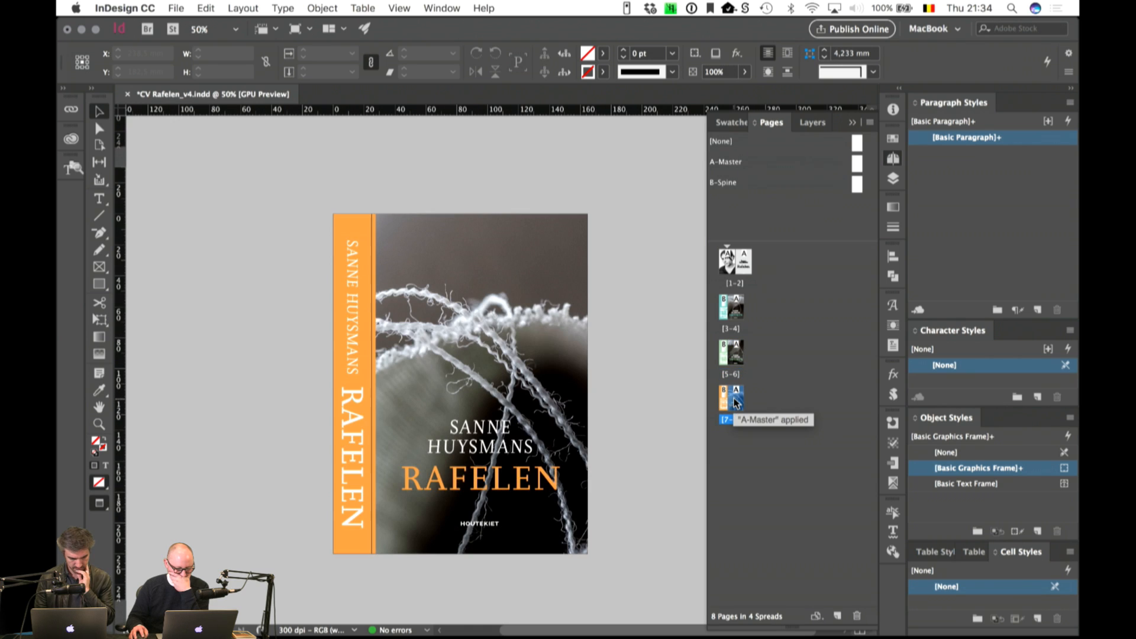
double_click(737, 355)
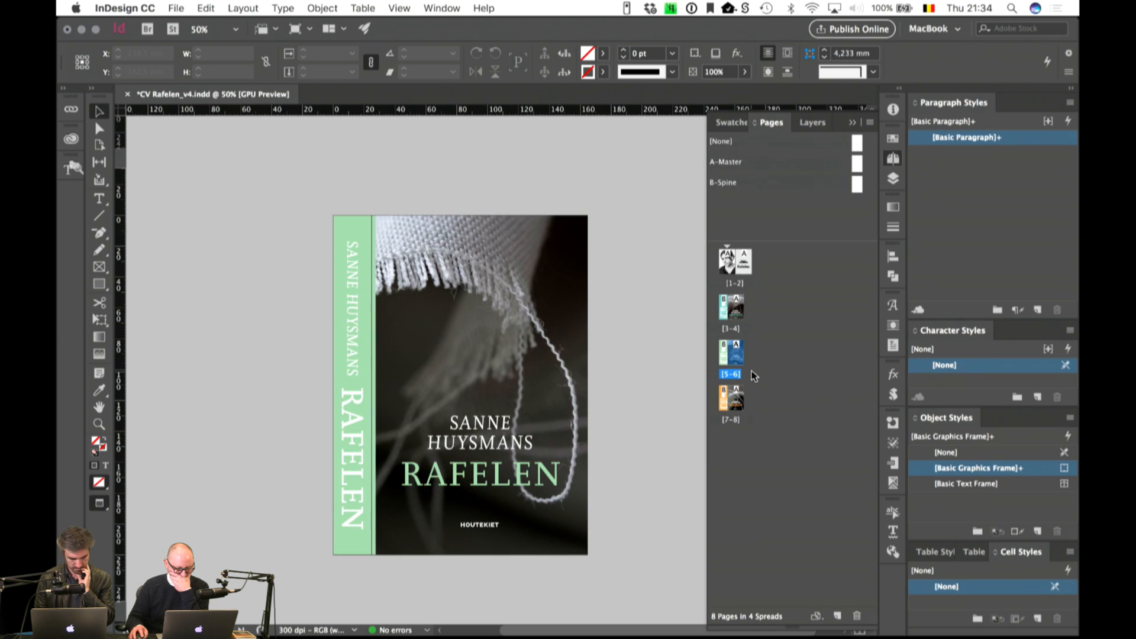
double_click(736, 311)
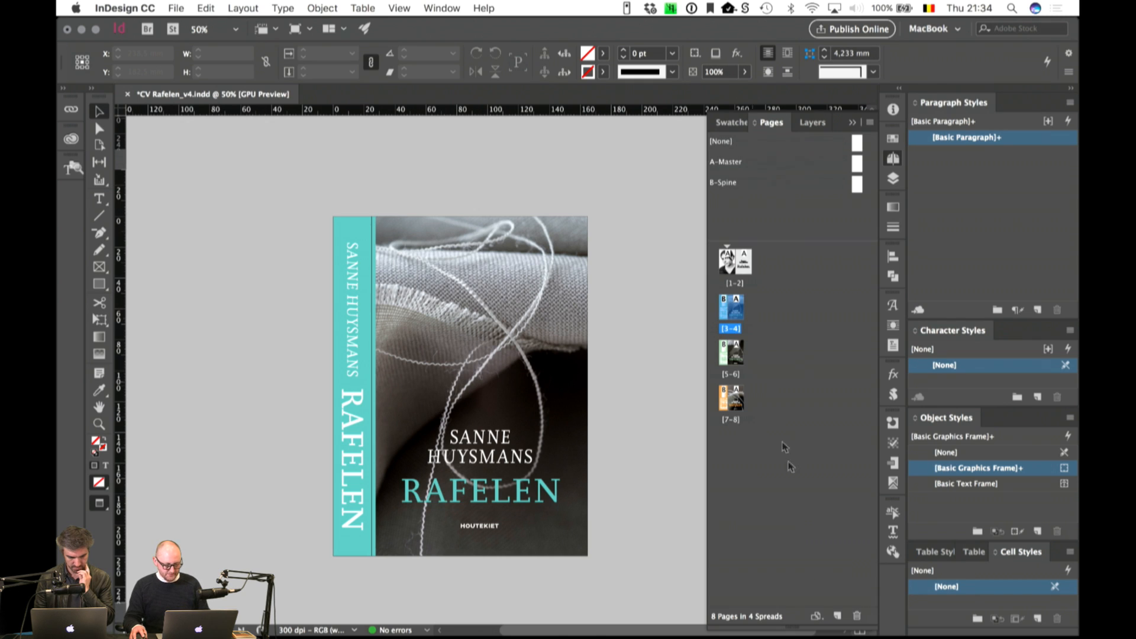
click(857, 616)
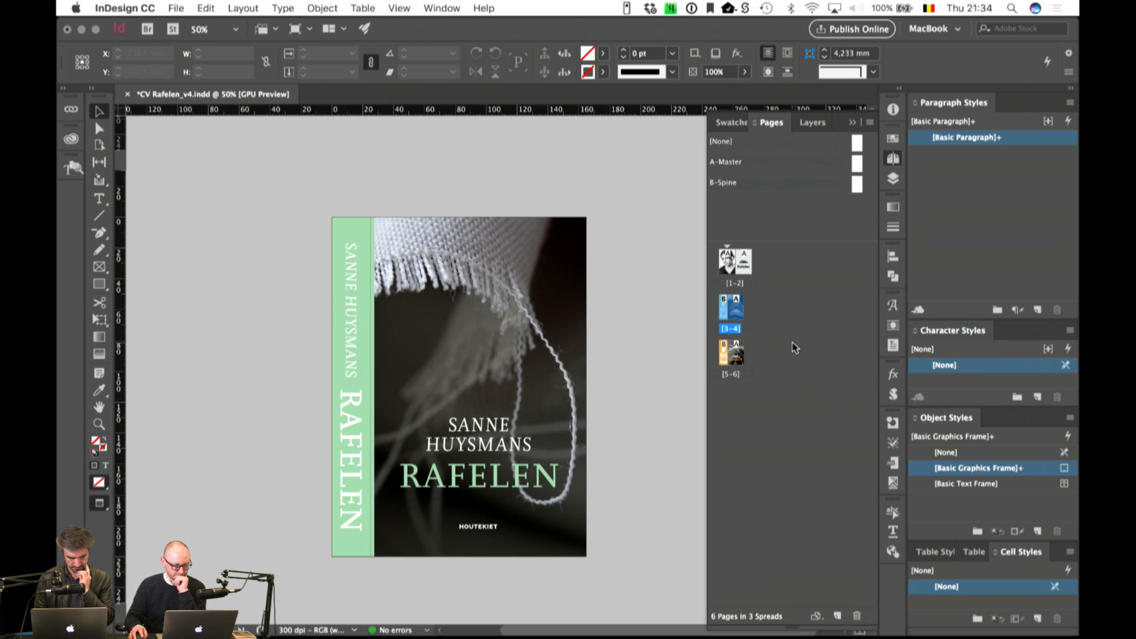
Step: Save the document as a new version named CV Rafelen_v5.indd in the Rafelen folder
key(super+shift+s)
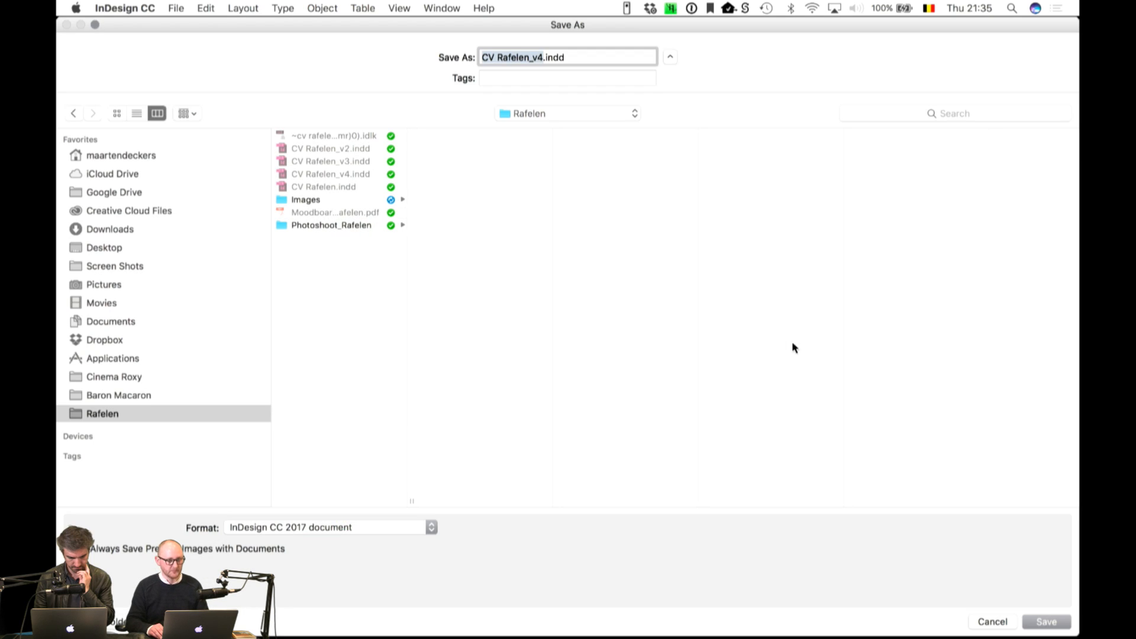
key(Right)
key(BackSpace)
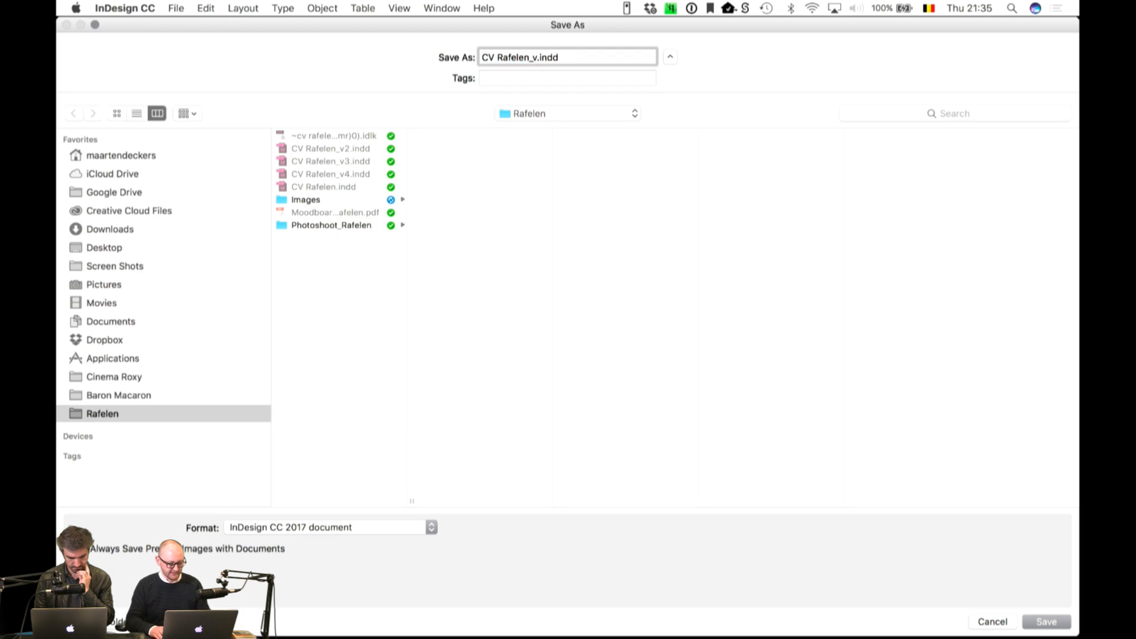
text(5)
key(Return)
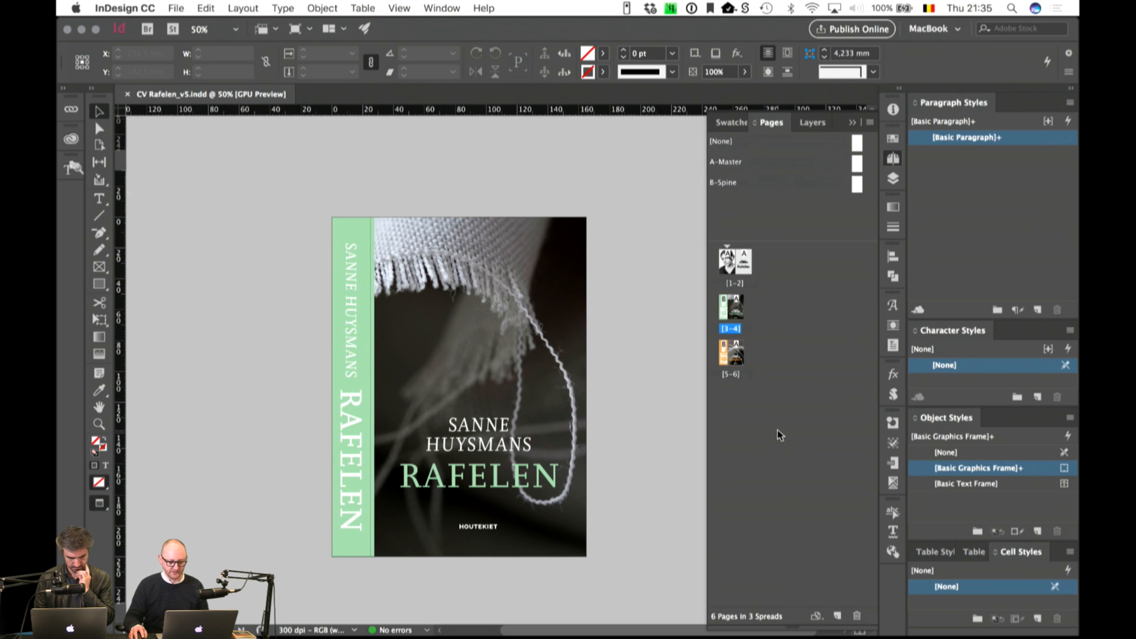
Step: Compare the two remaining cover spreads, green on pages 3–4 and orange on pages 5–6, and return to the green one
click(733, 304)
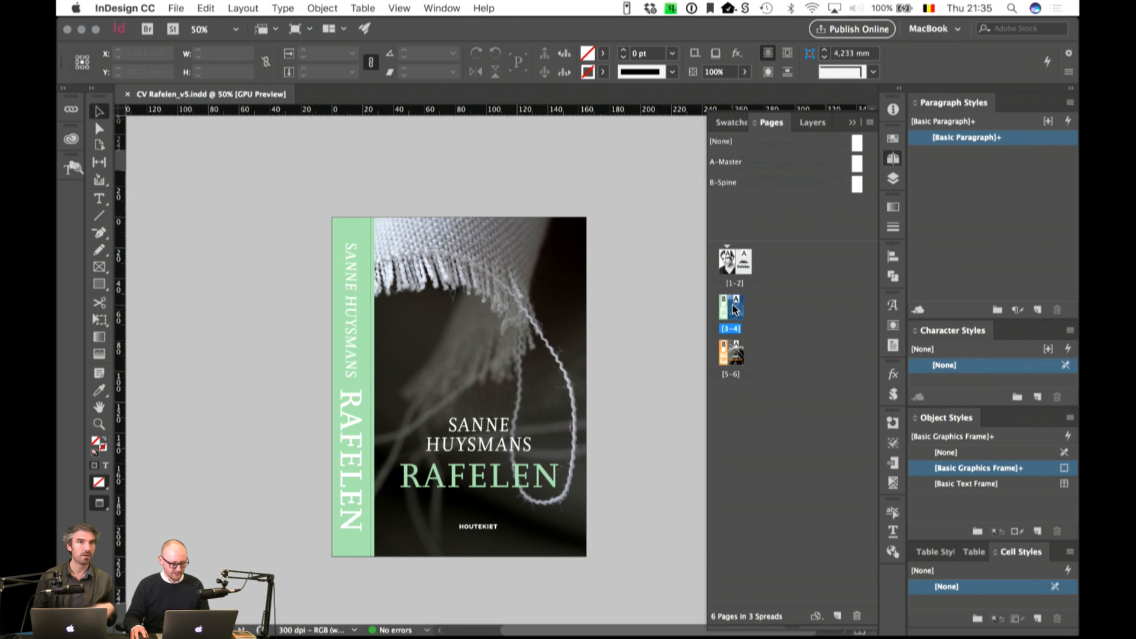
double_click(736, 357)
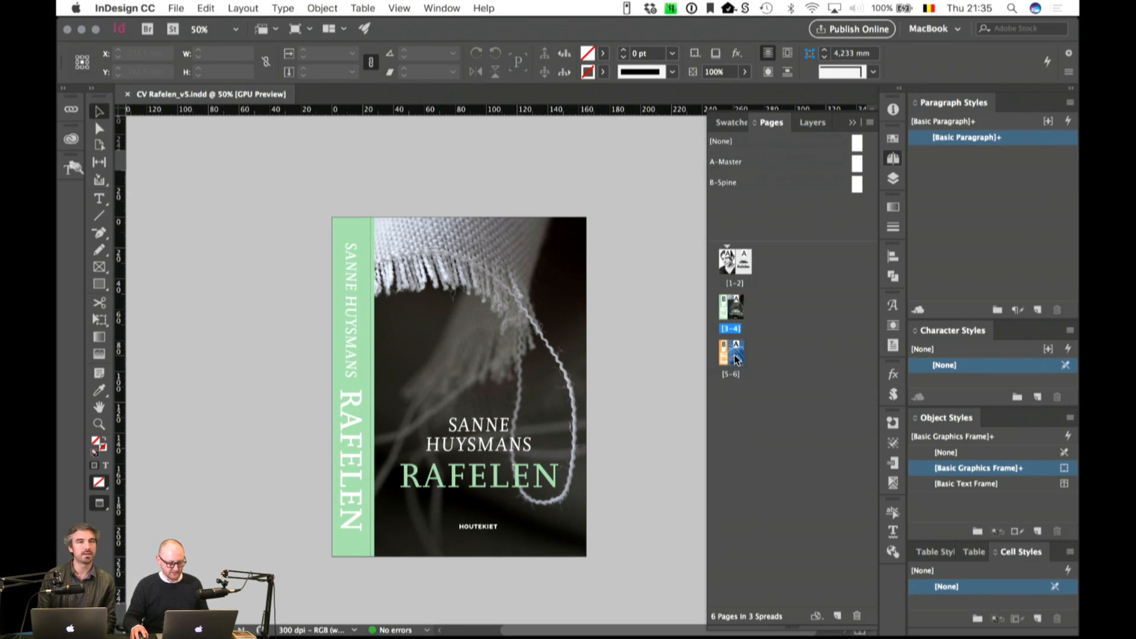
double_click(736, 308)
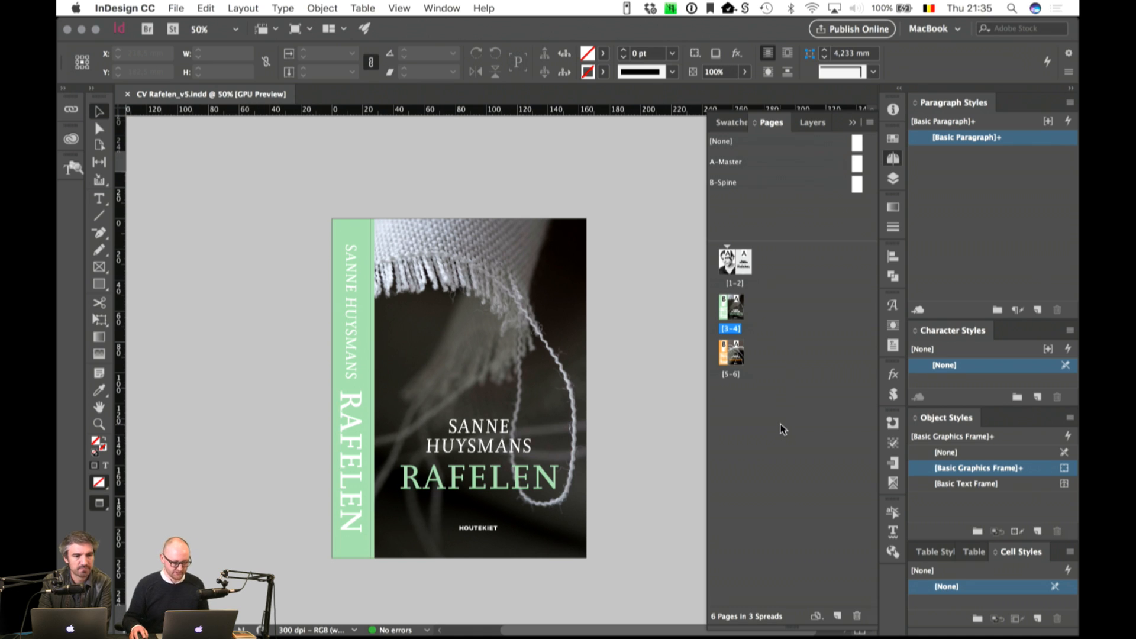
Step: In Chrome, examine the lettering and illustration of the Peter Pan y Wendy book cover on the cruschiform page
mouse_move(512, 623)
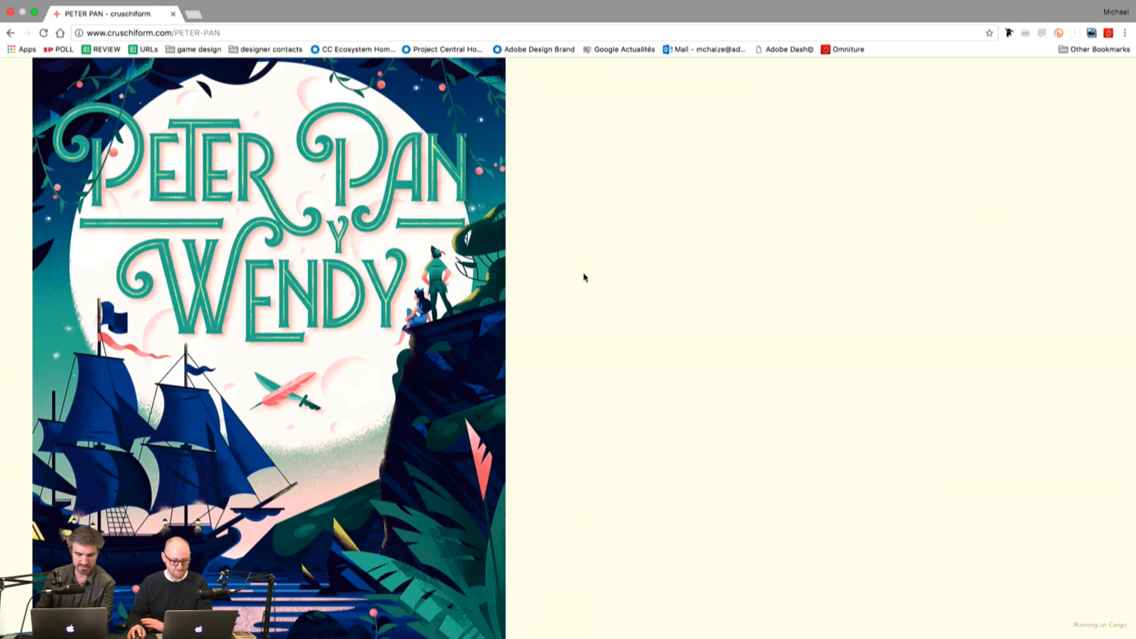
scroll(584, 277, down, 1)
scroll(584, 277, up, 2)
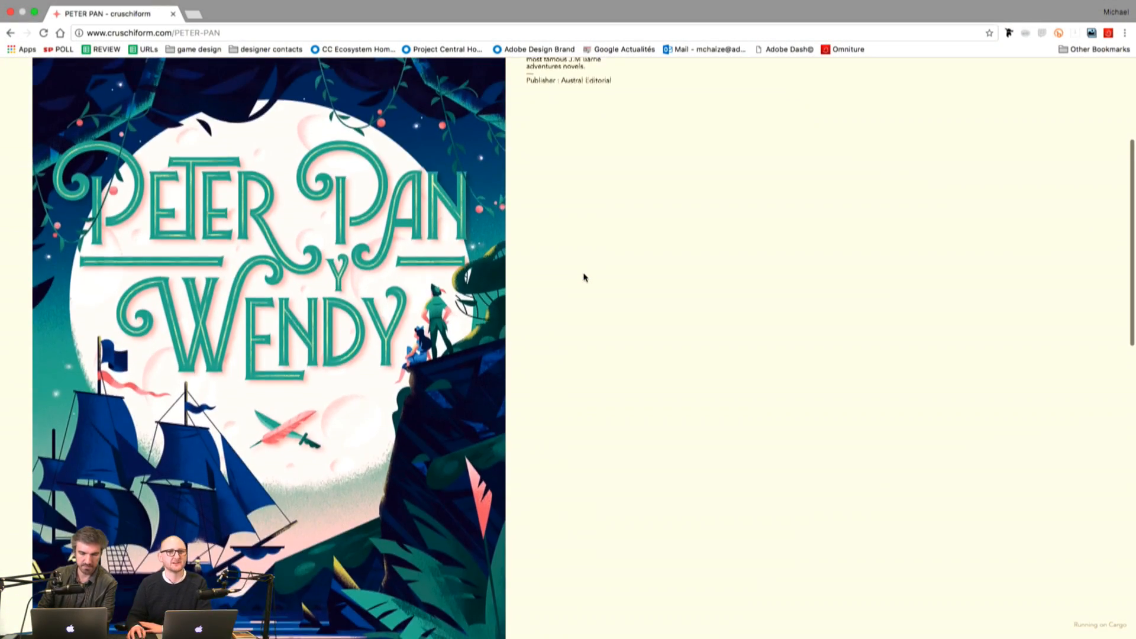
scroll(584, 277, down, 3)
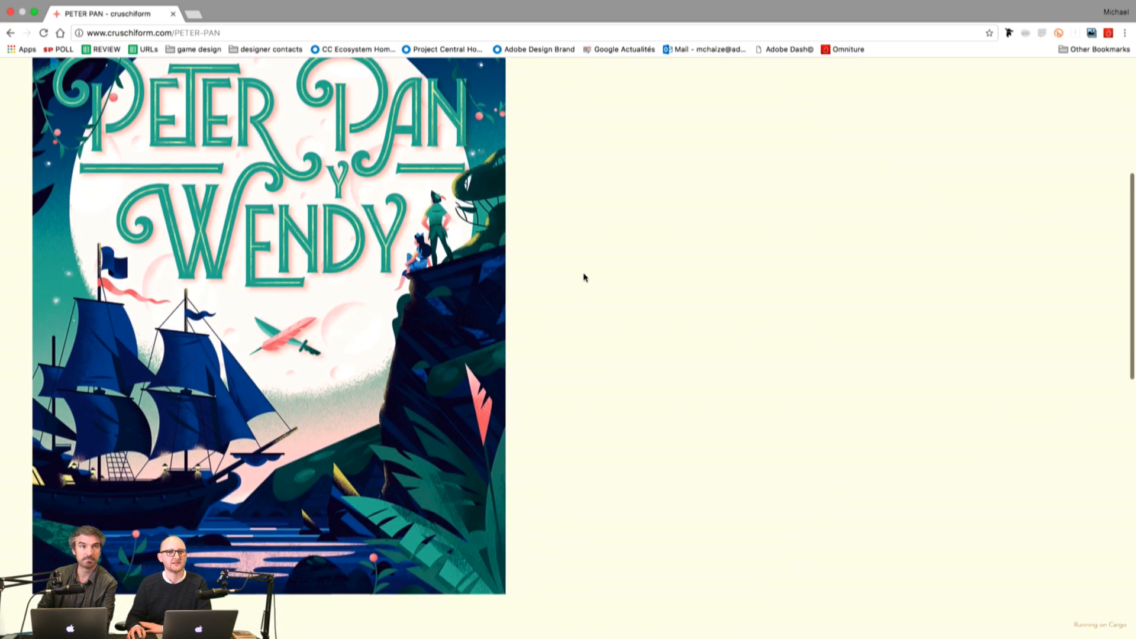
scroll(584, 277, up, 3)
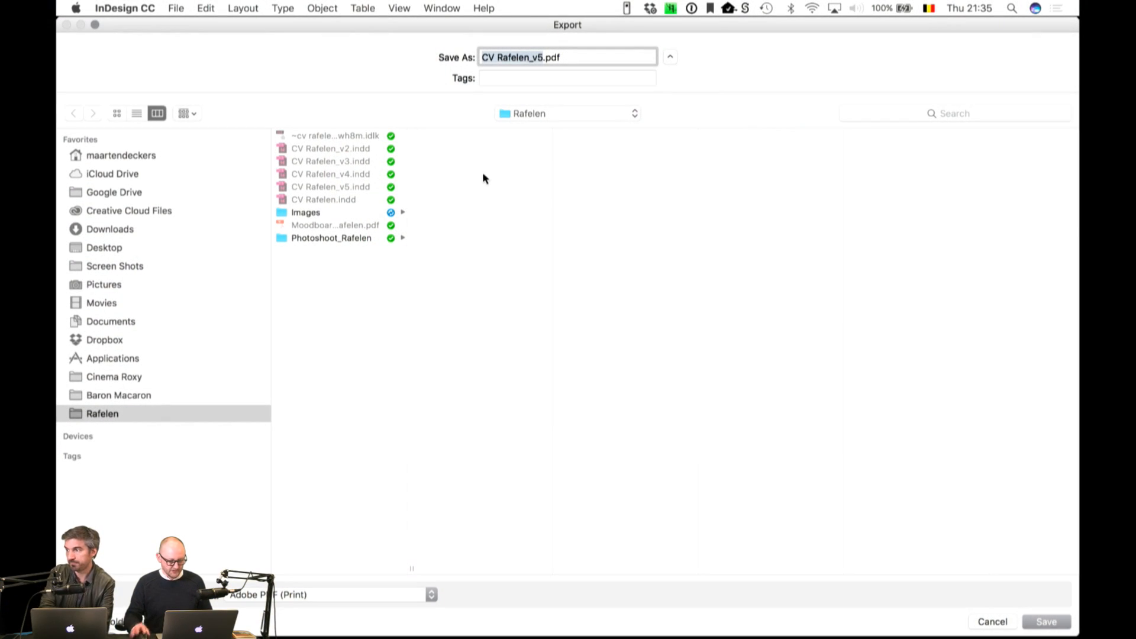
Step: In InDesign, name the Adobe PDF (Print) export CV Rafelen_v1.pdf and save it in the Rafelen folder
key(Right)
key(BackSpace)
key(BackSpace)
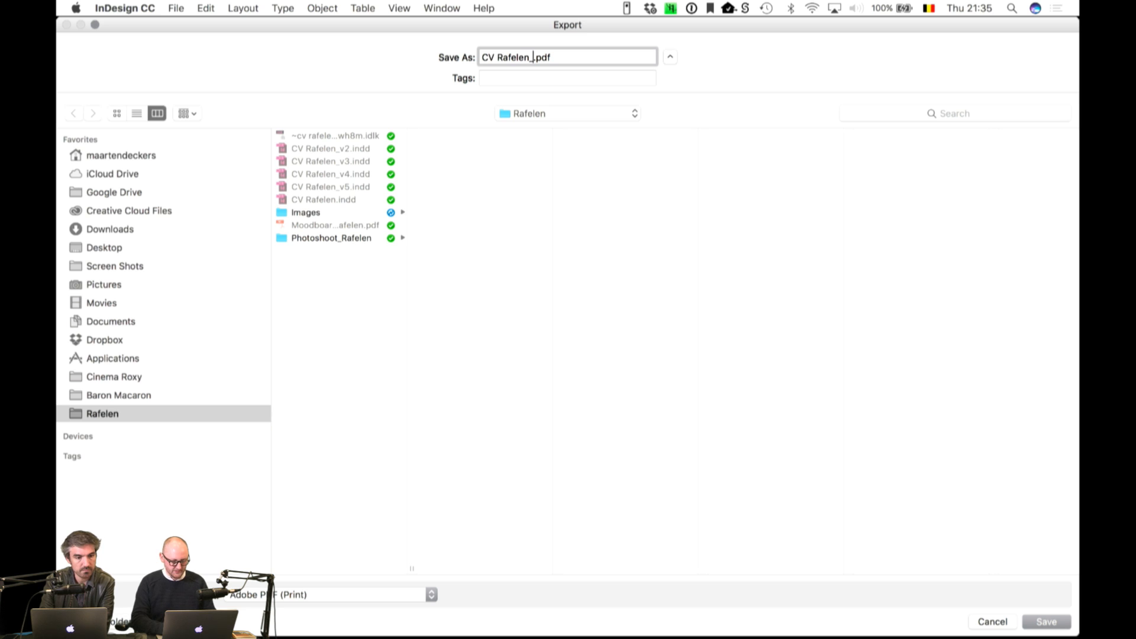
text(v1)
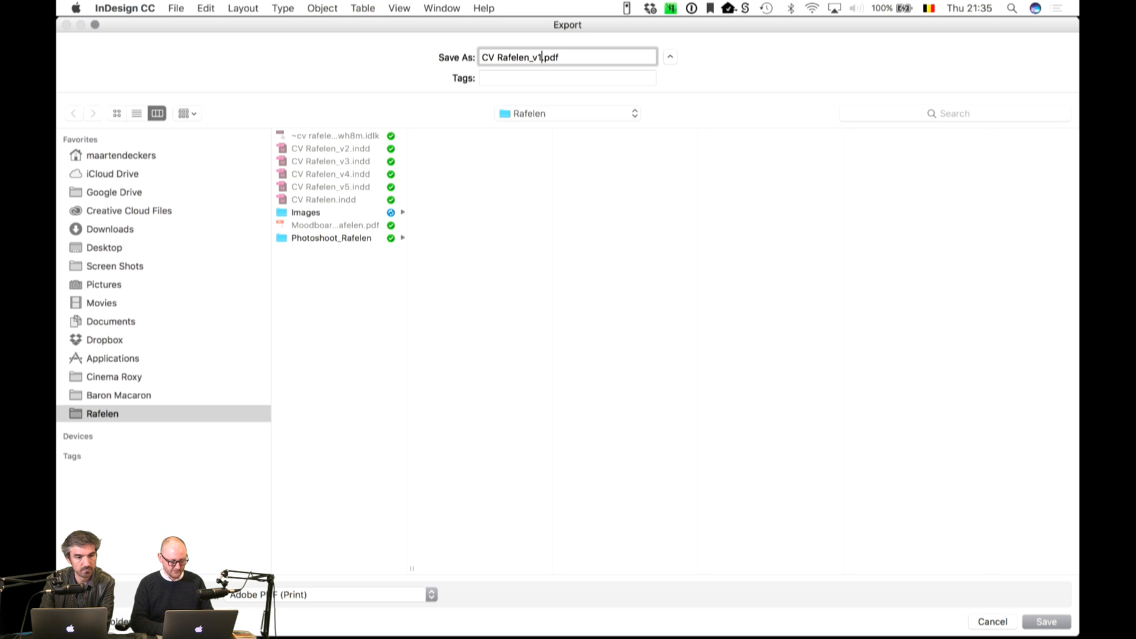
click(1045, 622)
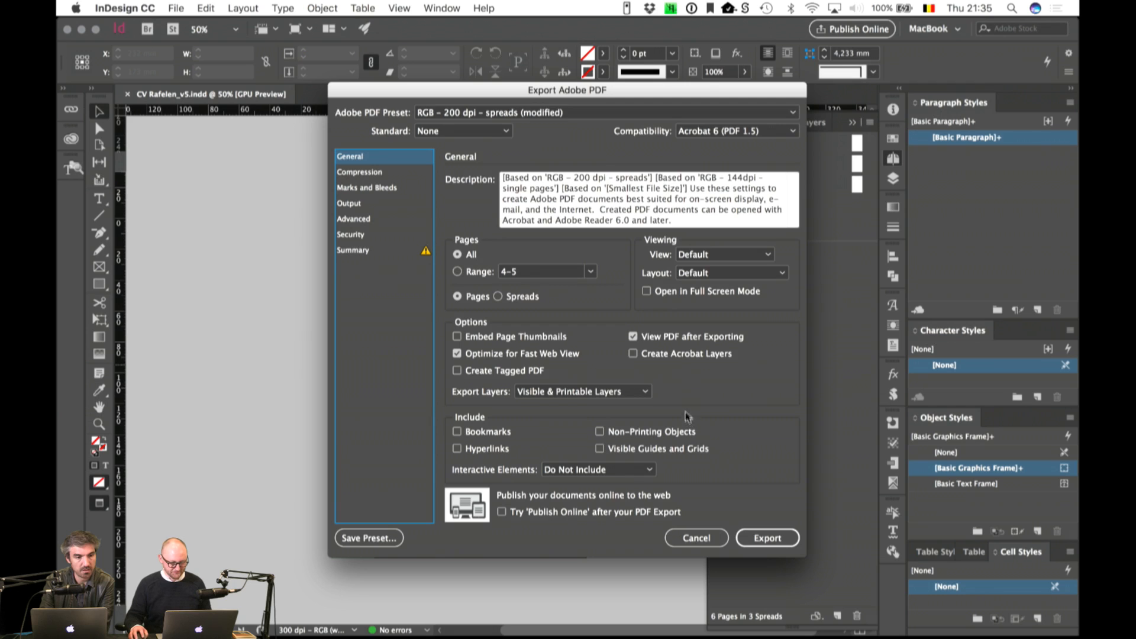
Step: Set the PDF export range to pages 3-4, check the compression settings and export the green cover
drag(663, 96, 485, 100)
click(351, 279)
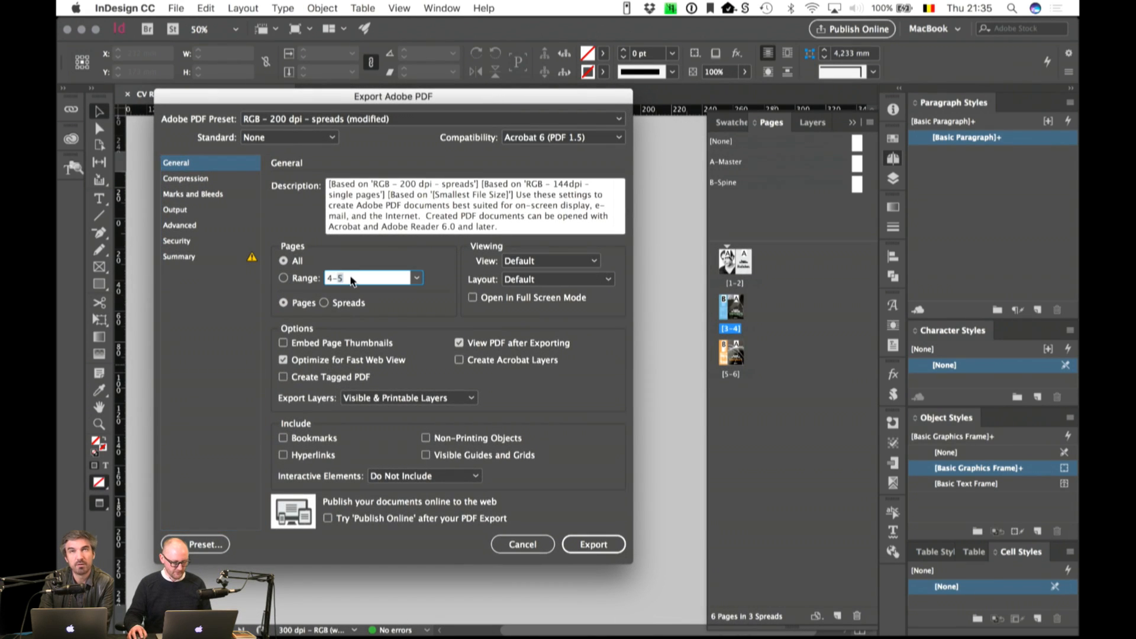
text(3-4)
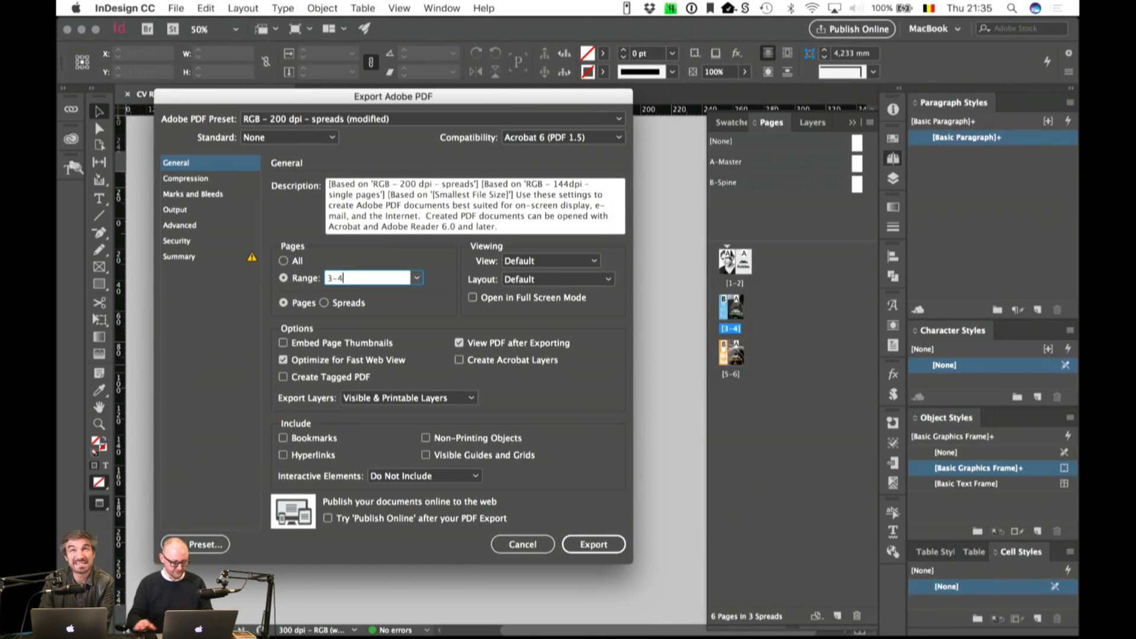
click(209, 177)
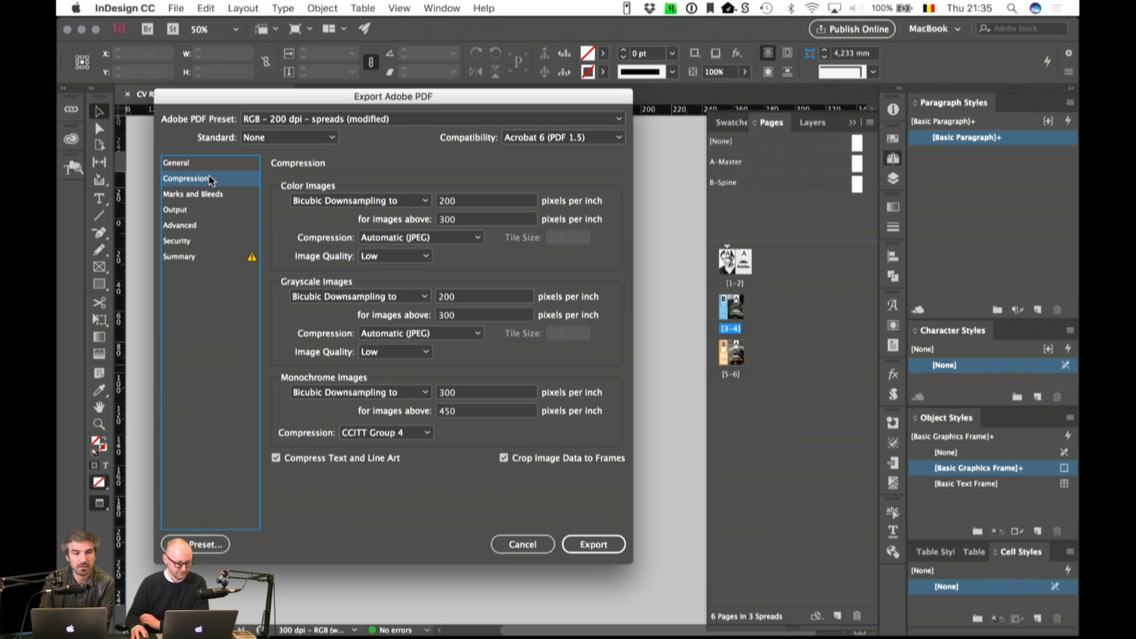
click(585, 545)
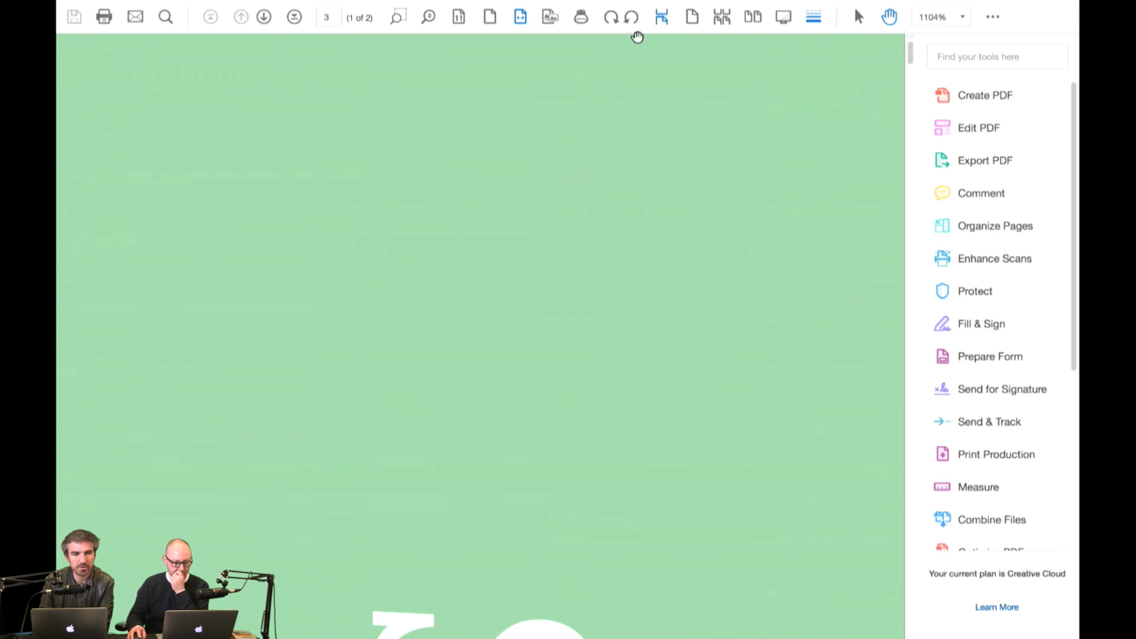
Step: After viewing the PDF full screen in Acrobat, return to InDesign and re-export pages 3-4 as spreads, replacing CV Rafelen_v1.pdf
key(super+l)
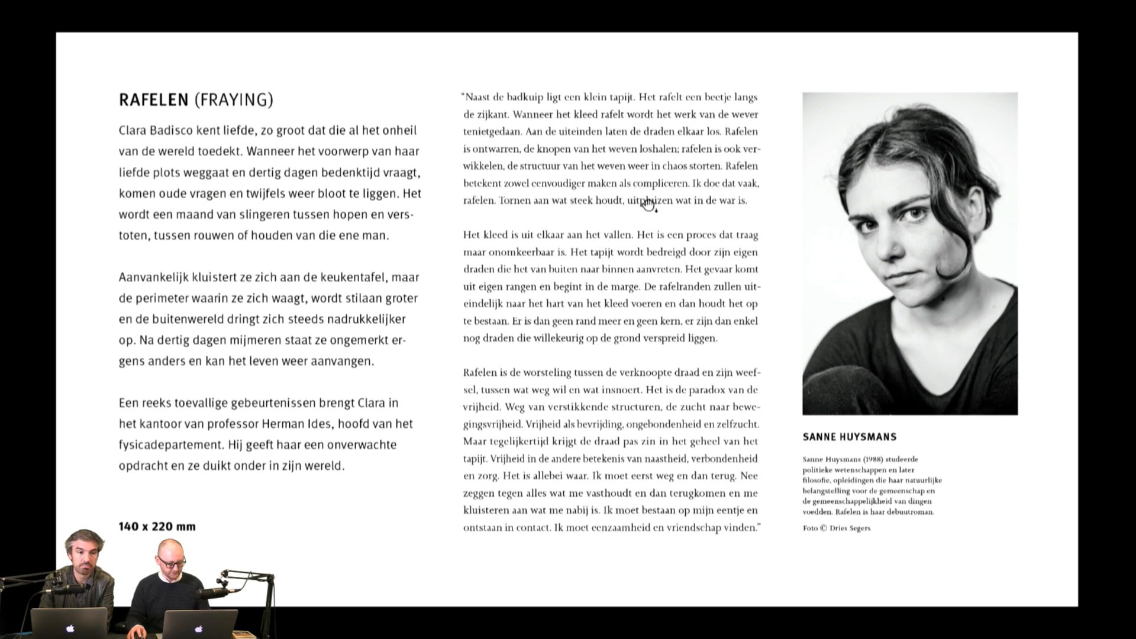
key(super+Tab)
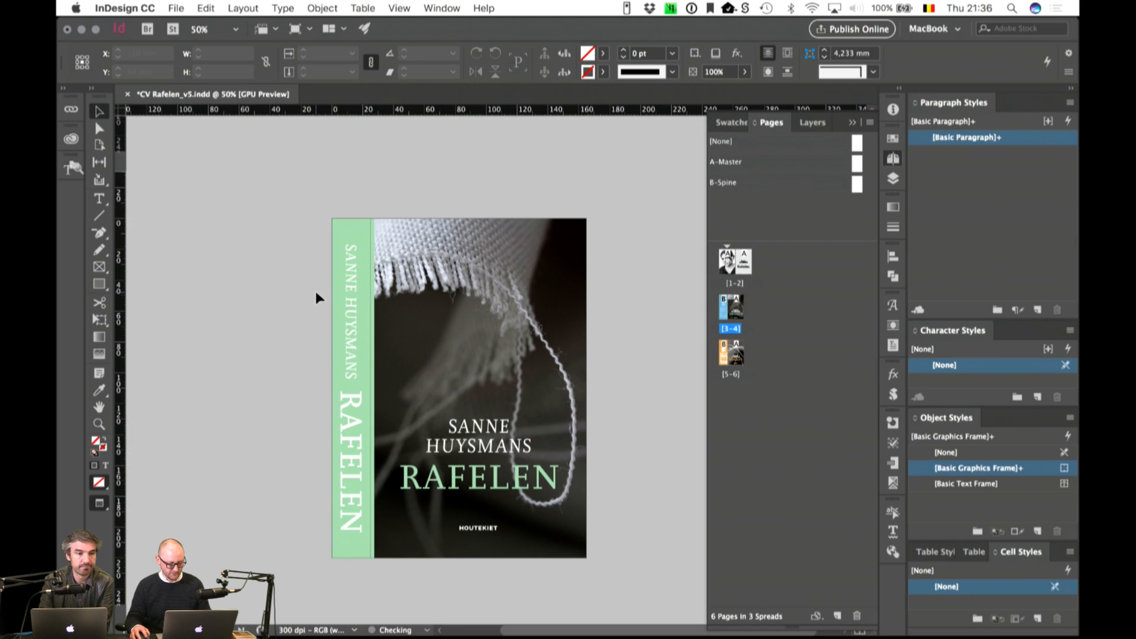
key(super+e)
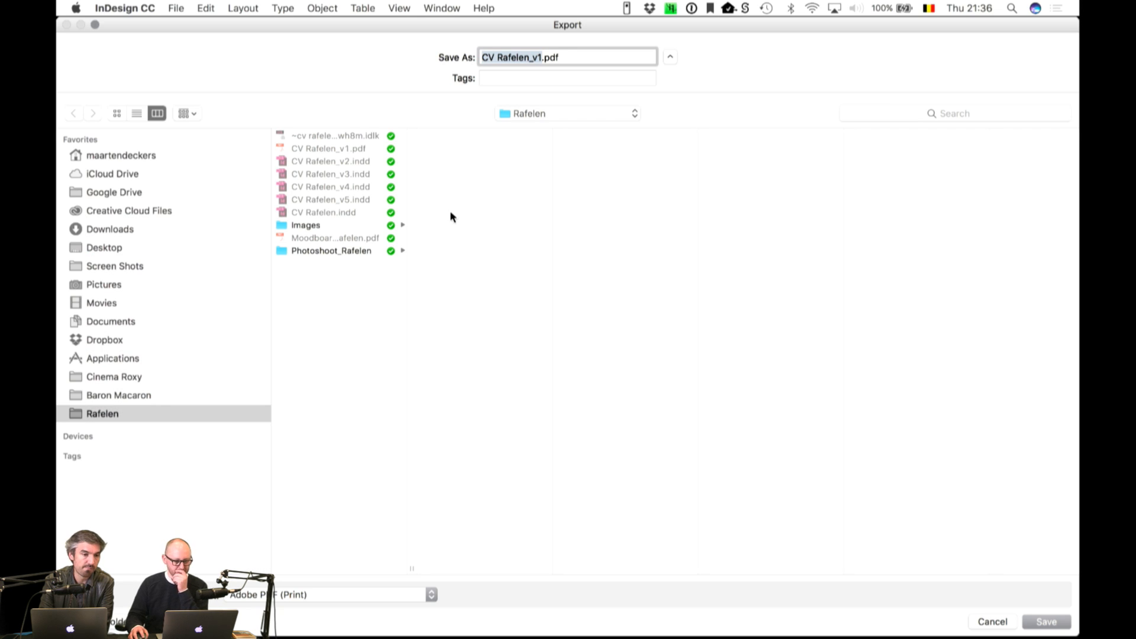
key(Return)
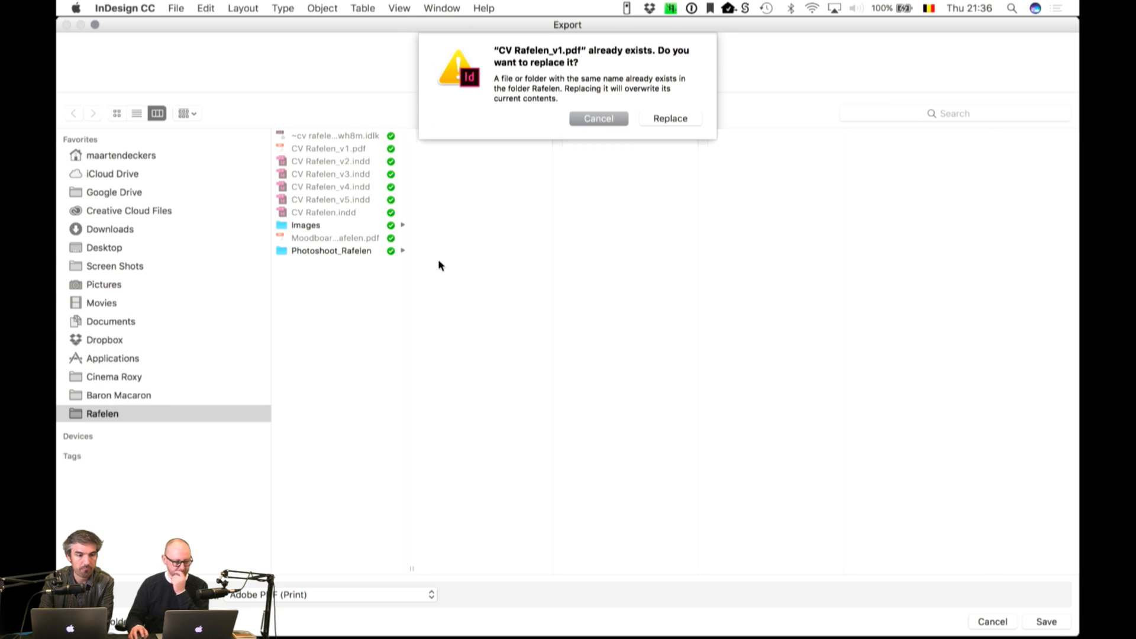
click(673, 118)
click(324, 302)
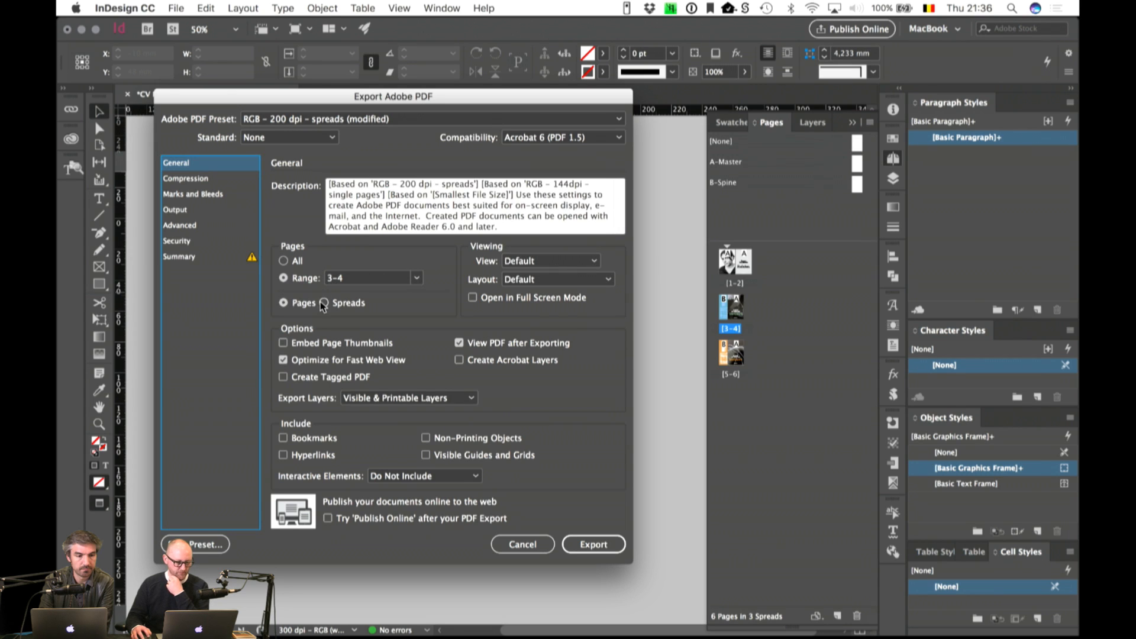
click(594, 544)
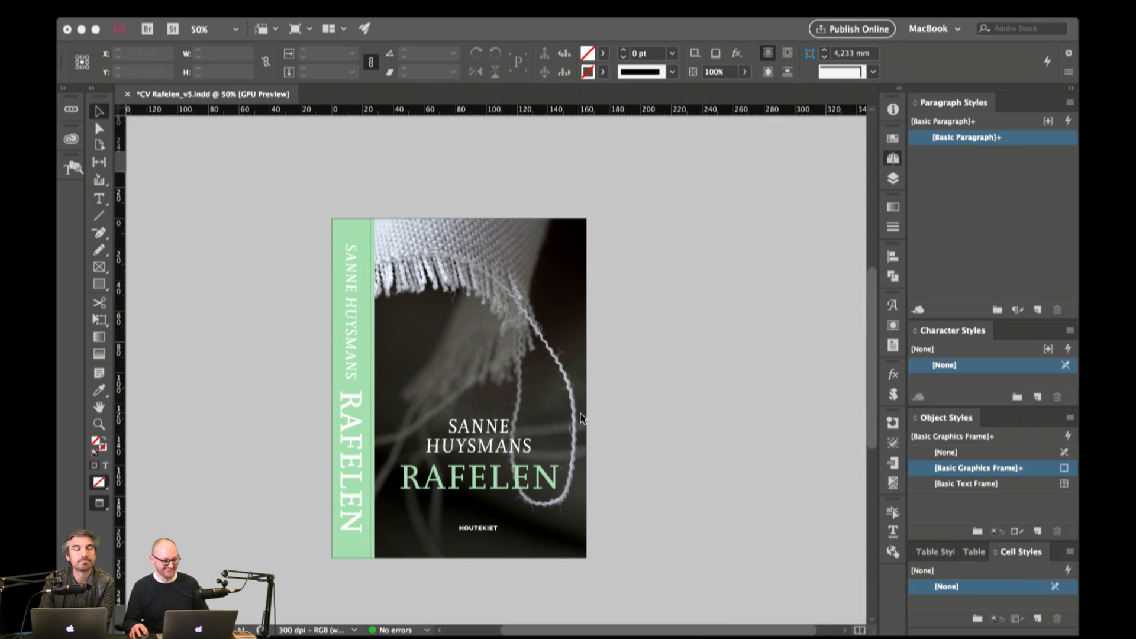
Step: Go to the orange cover spread on pages 5-6 and save its PDF export as CV Rafelen_v2.pdf in the Rafelen folder
key(super+Tab)
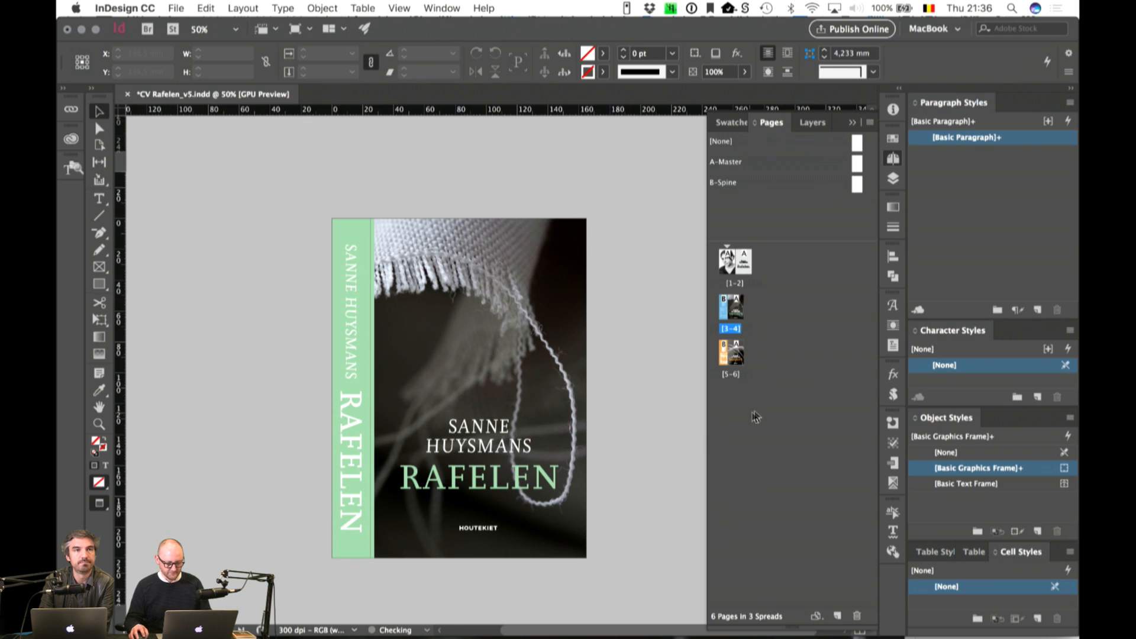
double_click(722, 353)
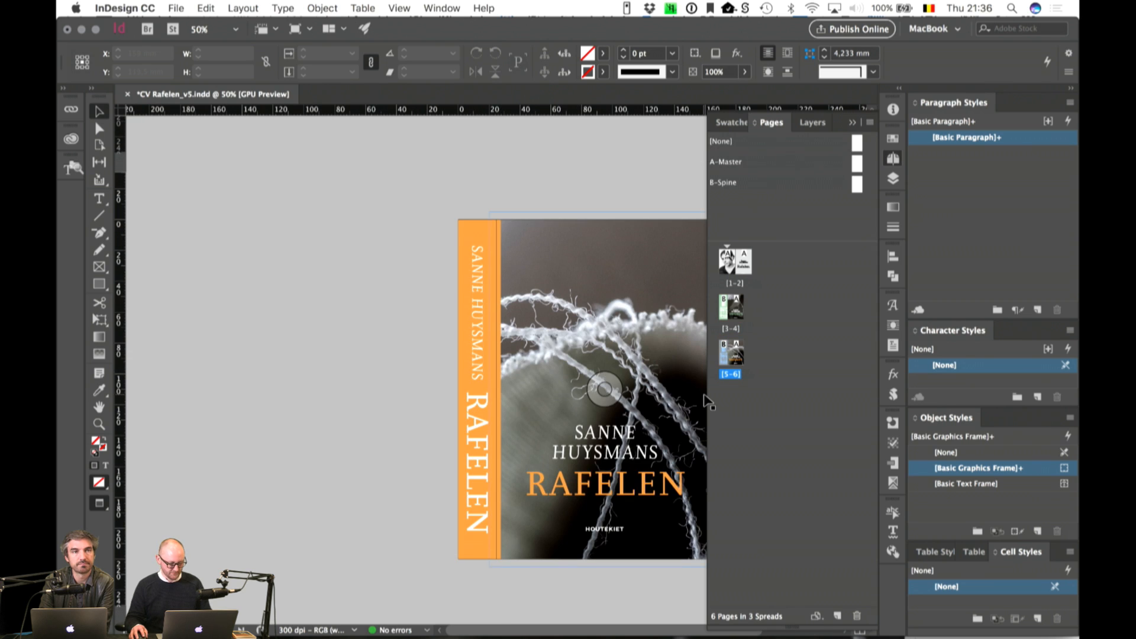
key(super+e)
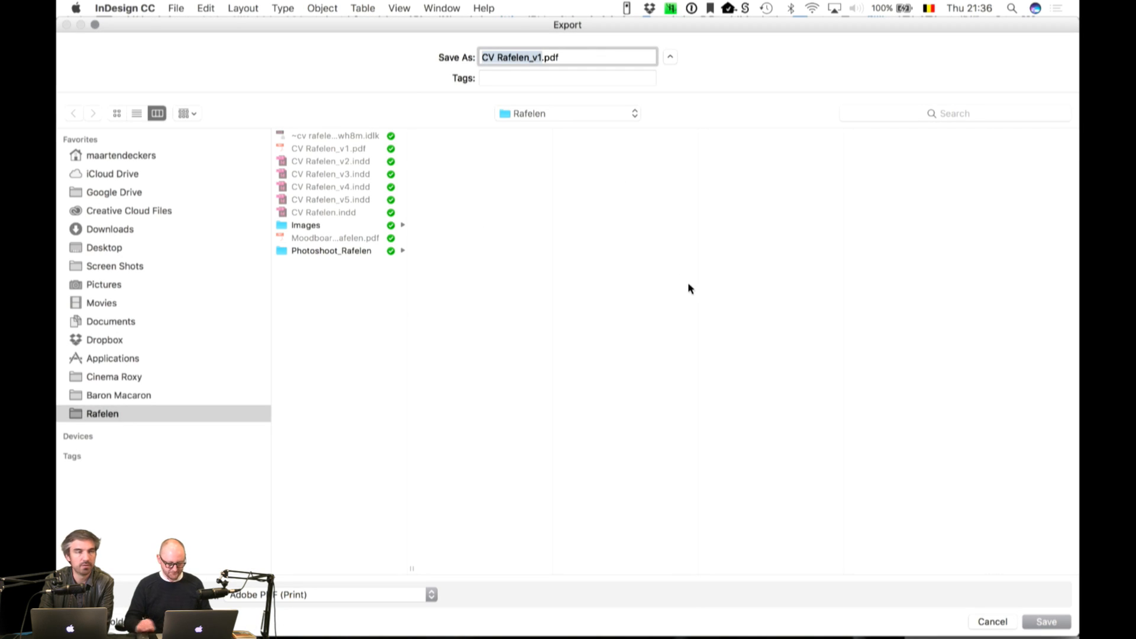
key(Right)
key(BackSpace)
text(2)
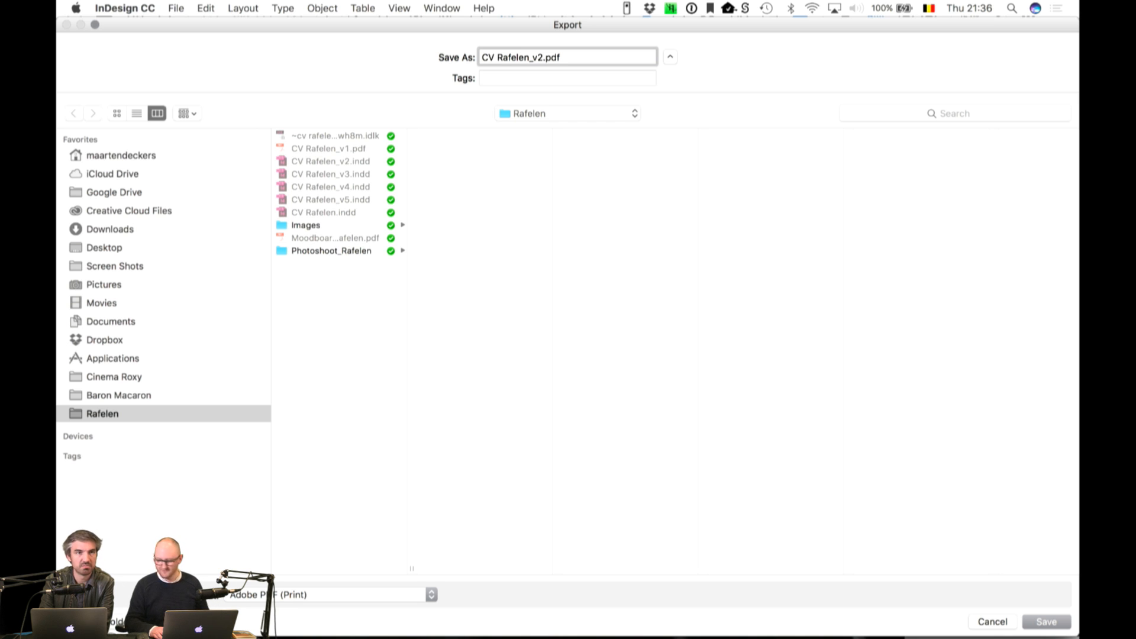
key(Return)
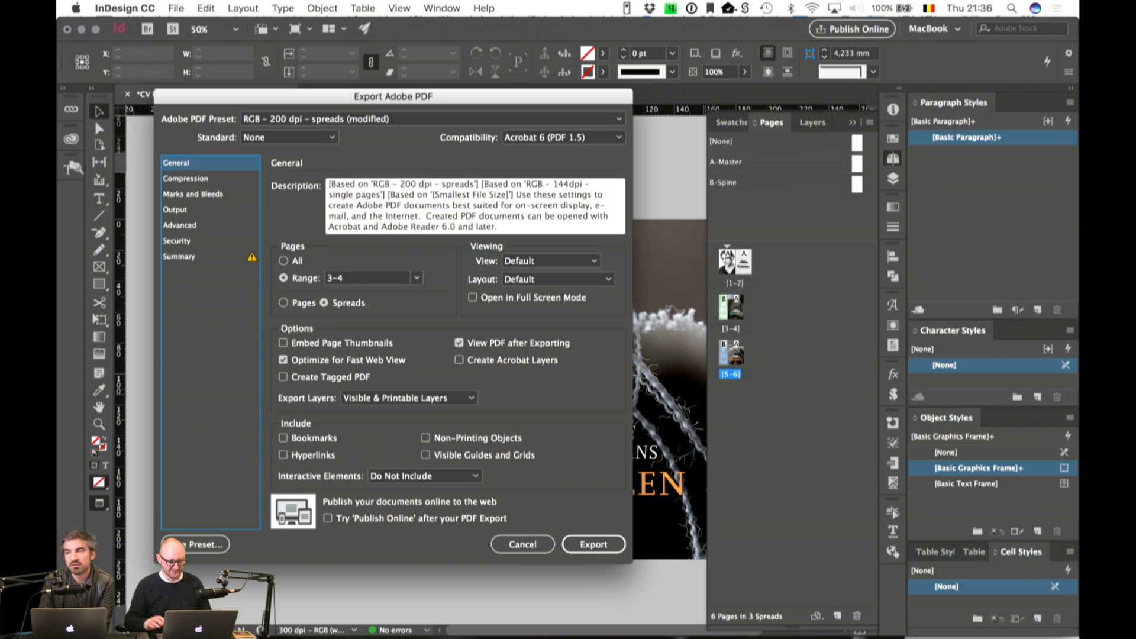
Step: Export pages 5-6 as spreads and view the resulting orange cover PDF in Acrobat at 75% zoom
click(281, 278)
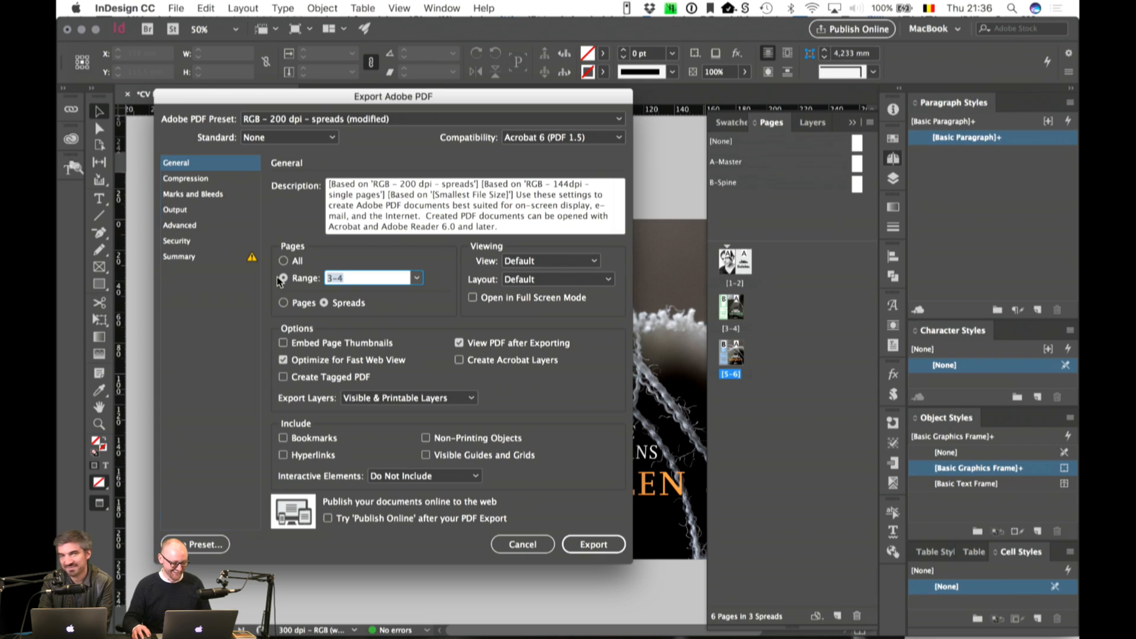
text(5-6)
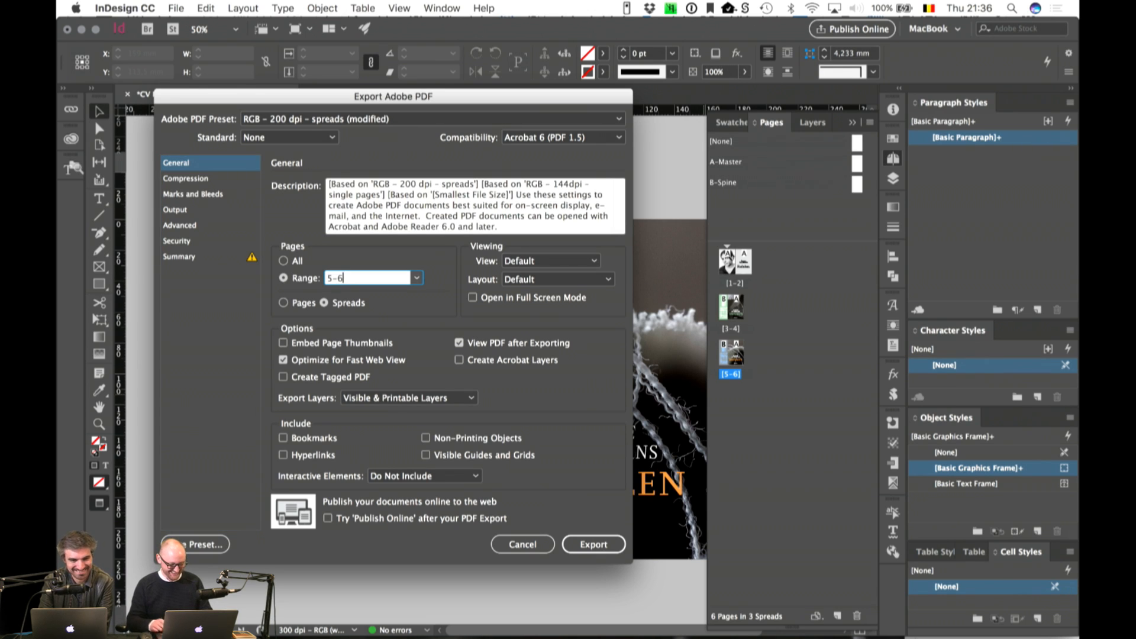
key(Tab)
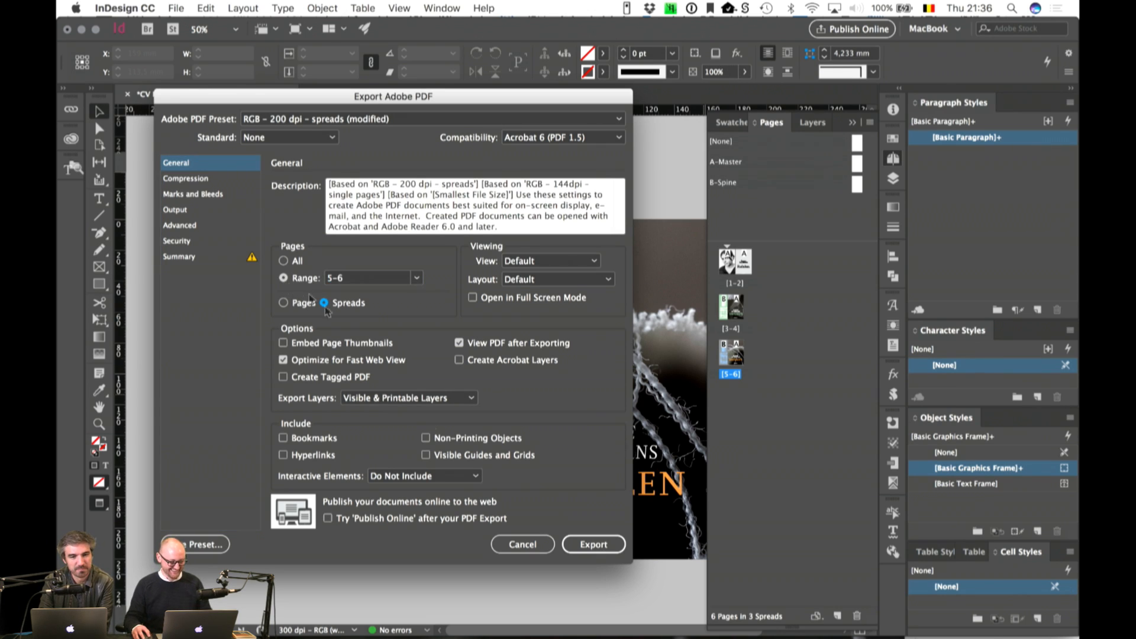
click(595, 544)
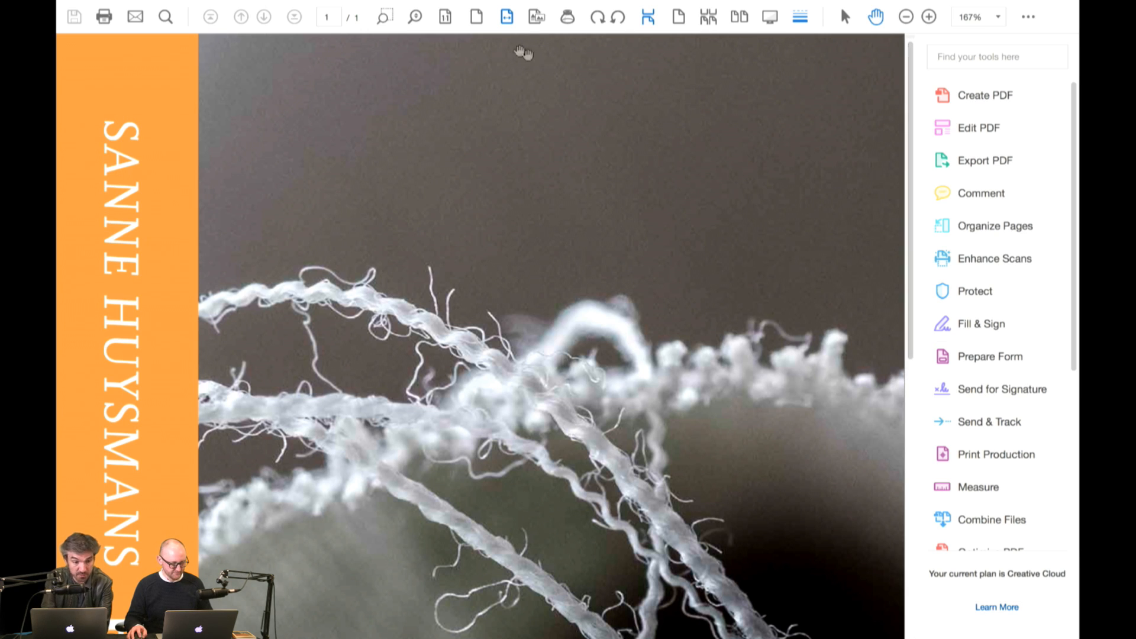
click(445, 18)
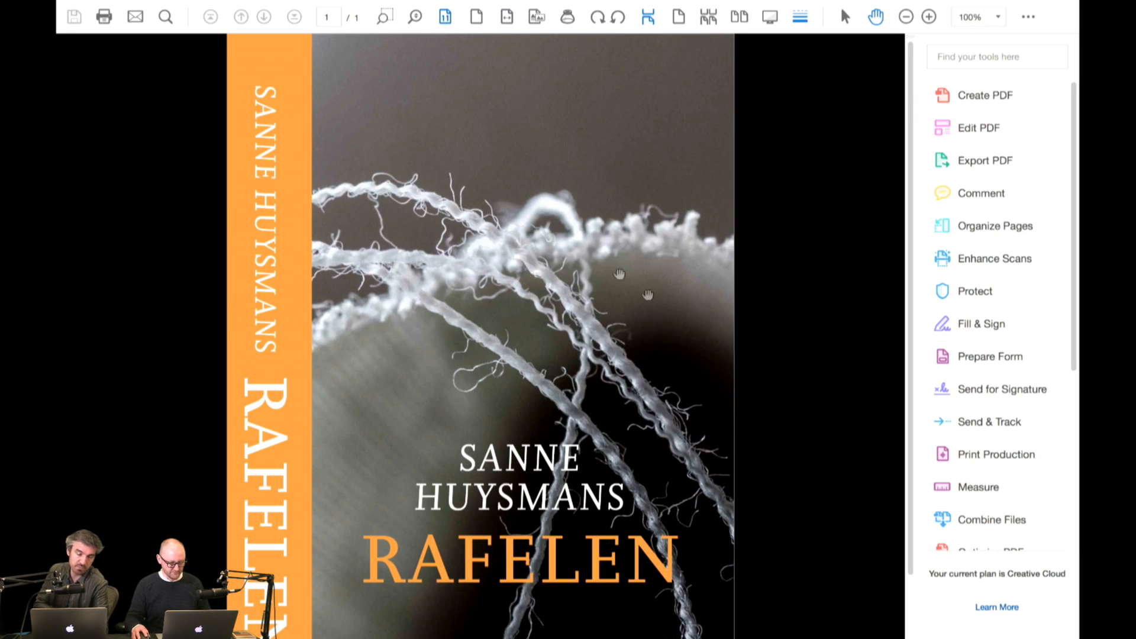
key(super+minus)
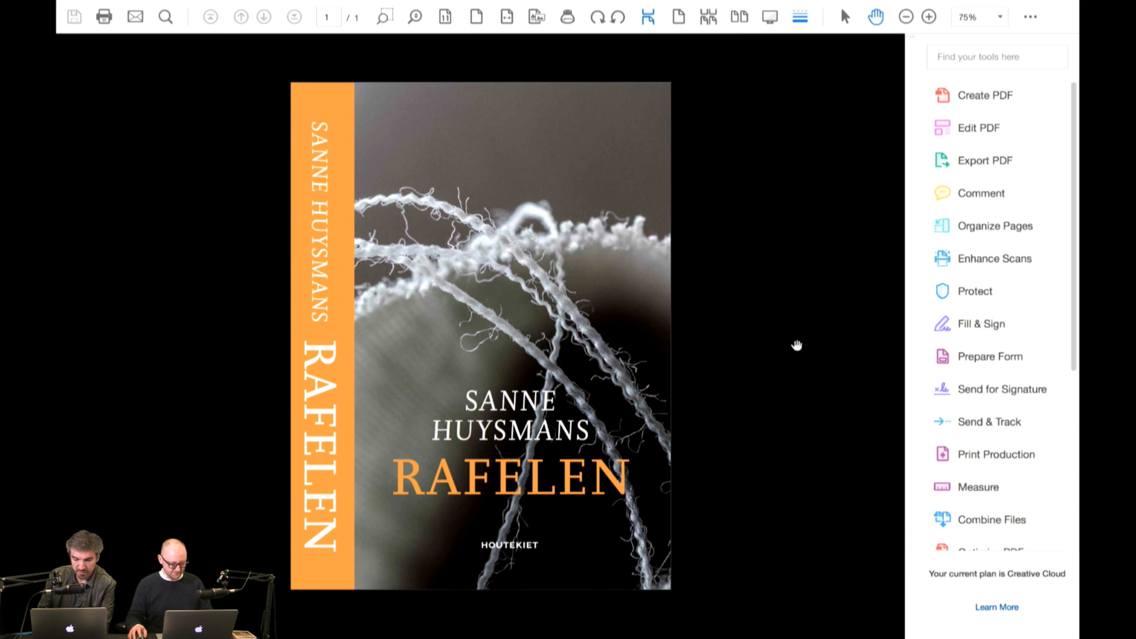
Step: Switch to LiveSurface Context and search the print surfaces in the Surface Store for "book"
key(super+Tab)
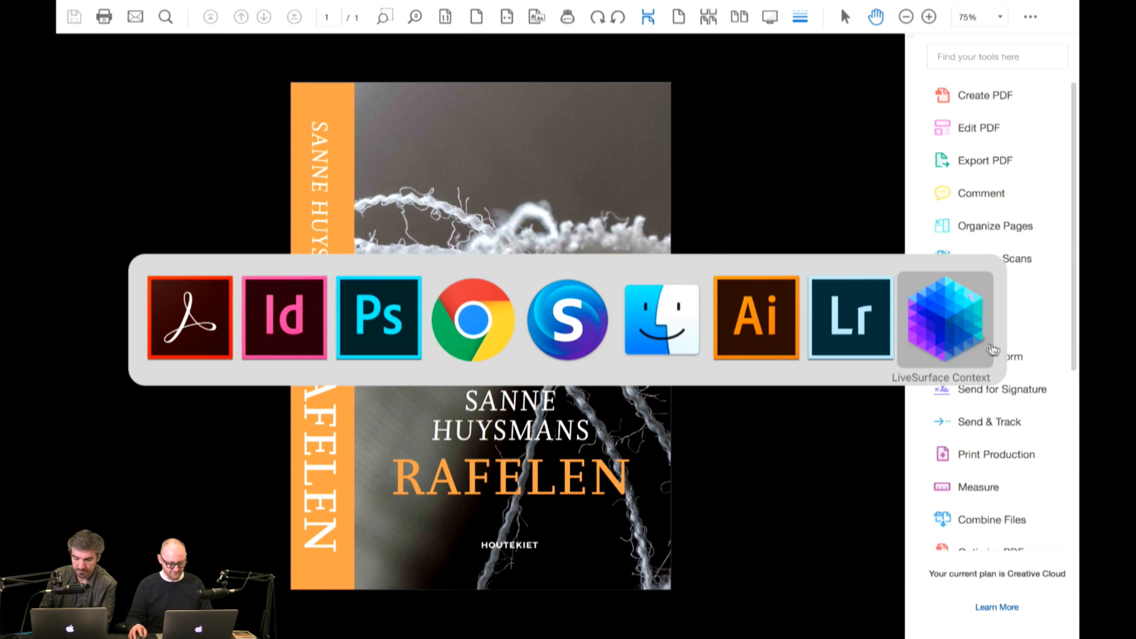
click(967, 342)
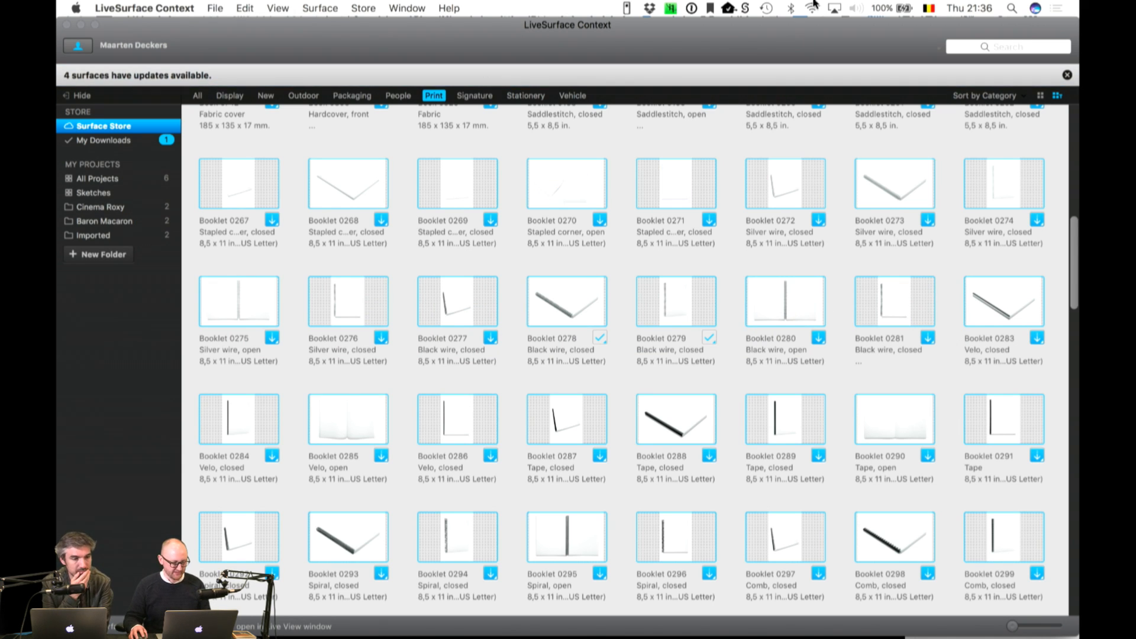
scroll(832, 352, down, 3)
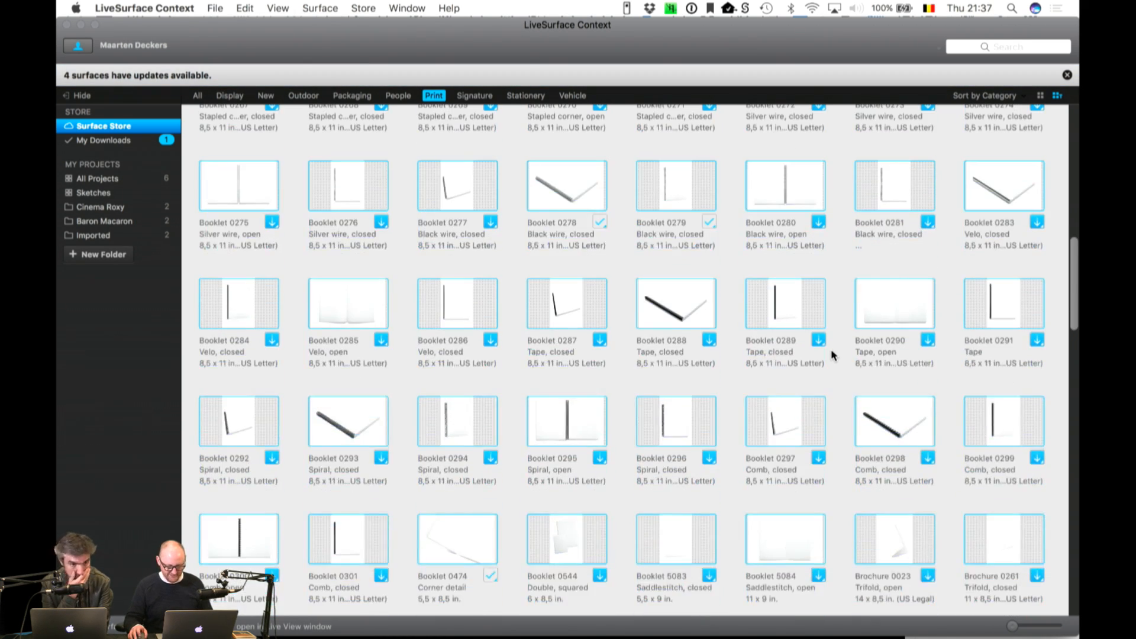
click(1019, 47)
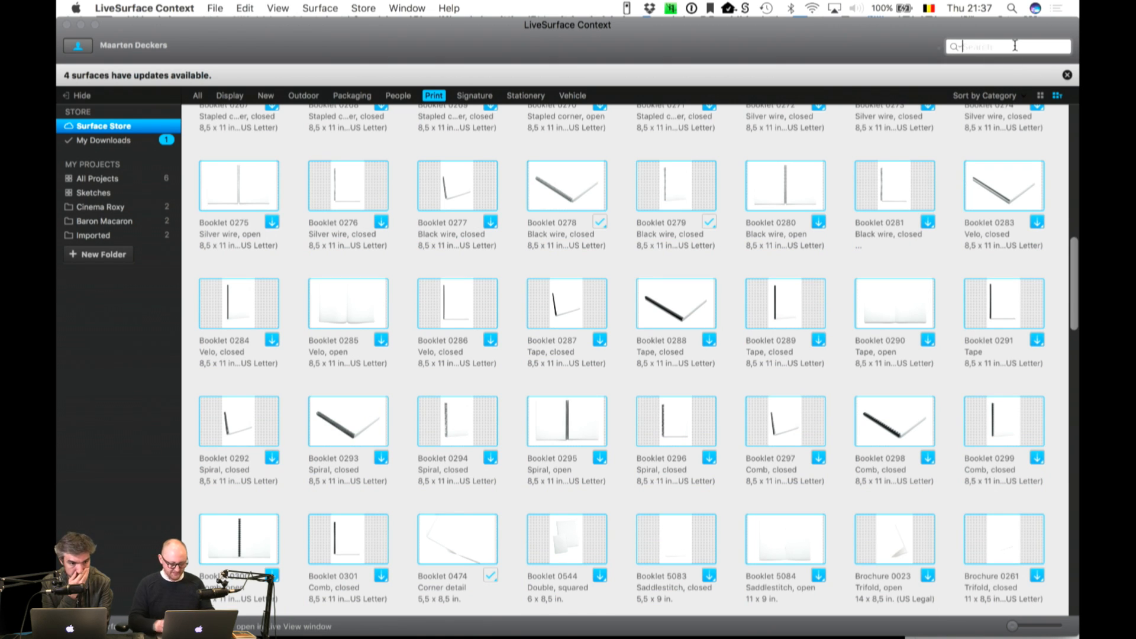
text(book)
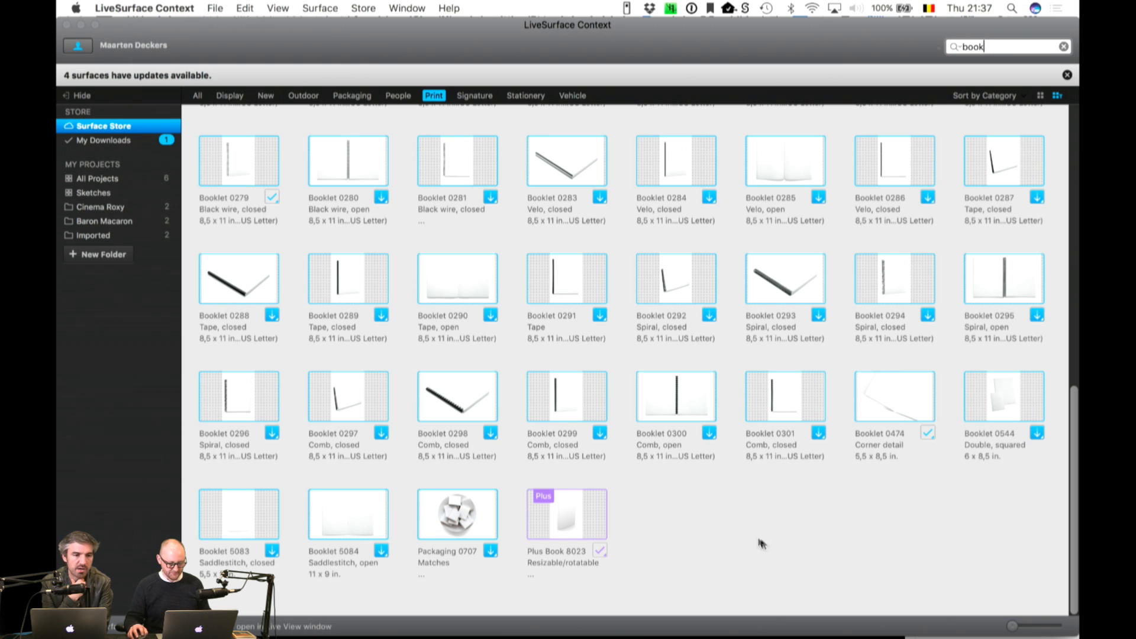
Step: Create a new project folder in LiveSurface Context and name it Rafelen
click(101, 256)
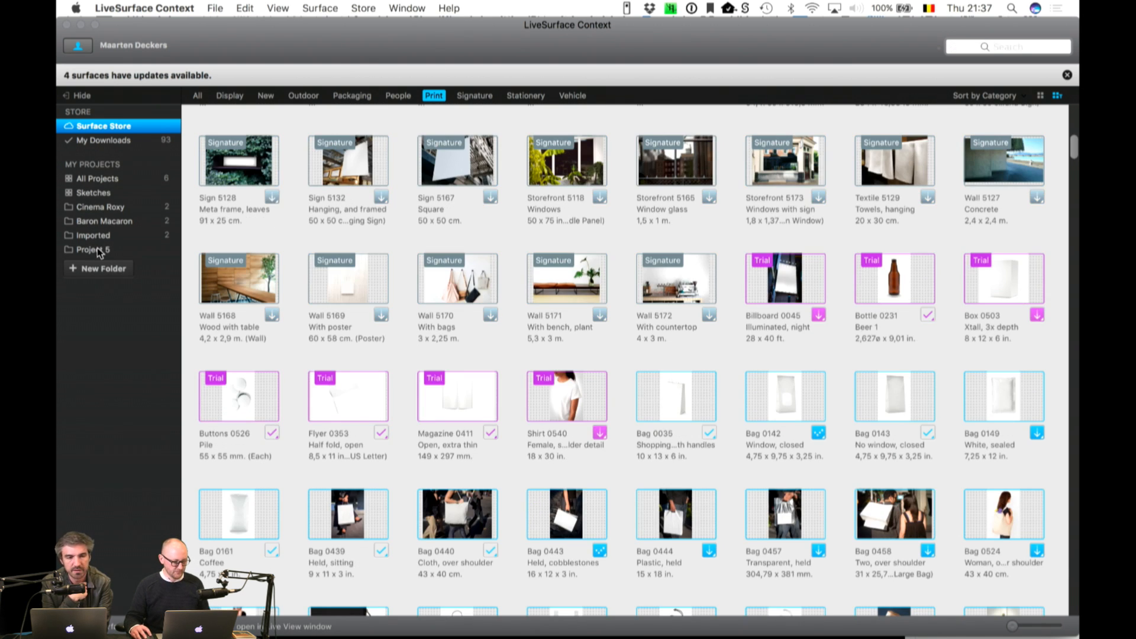
double_click(97, 247)
text(R)
key(Return)
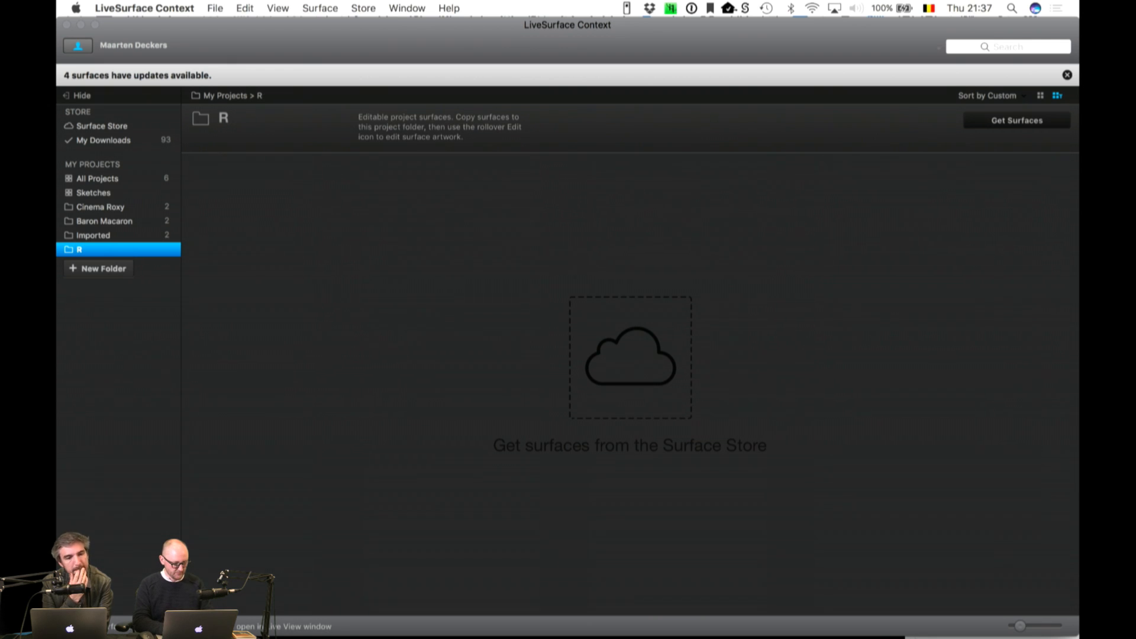
double_click(87, 247)
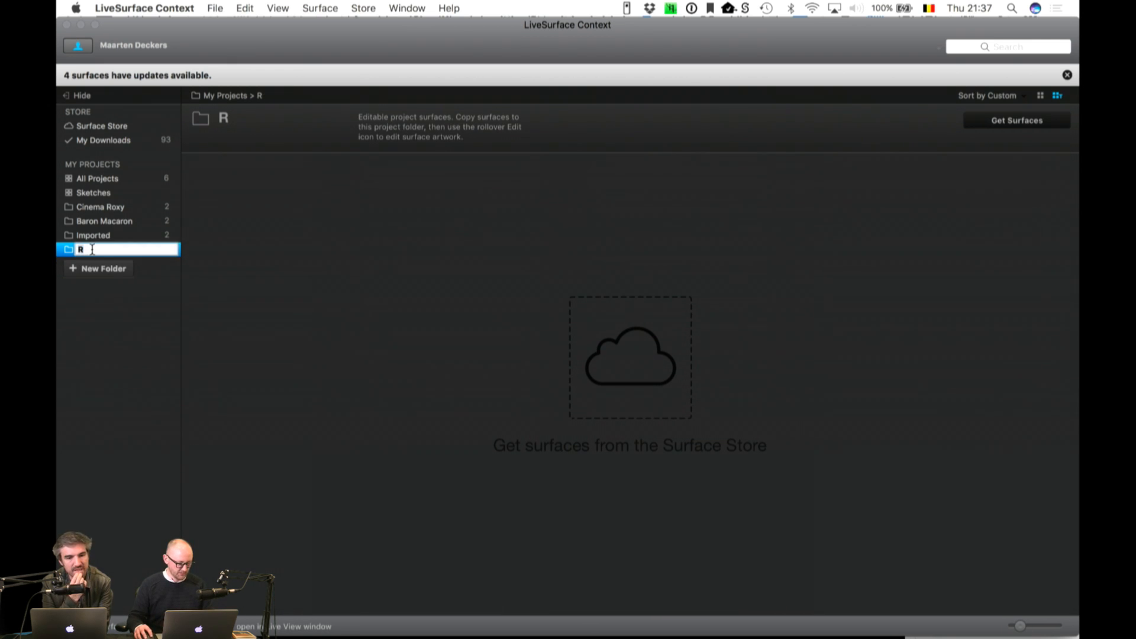
text(Rafelen)
key(Return)
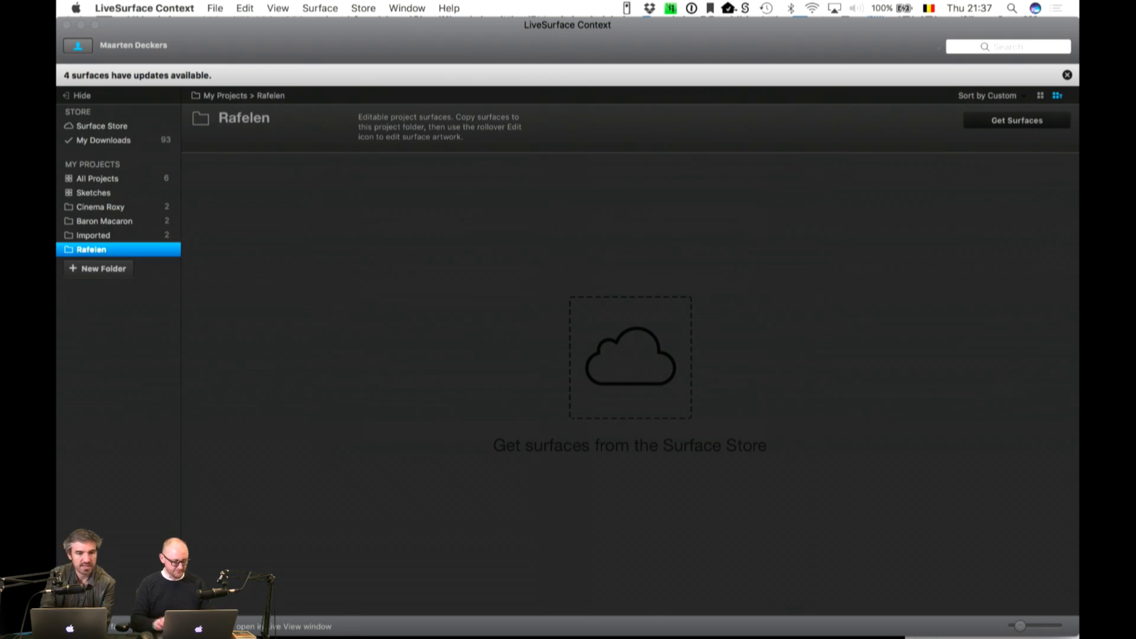
Step: Find the Plus Book 8023 surface by searching the Surface Store for "book", add it to the Rafelen project and open it for editing
click(87, 124)
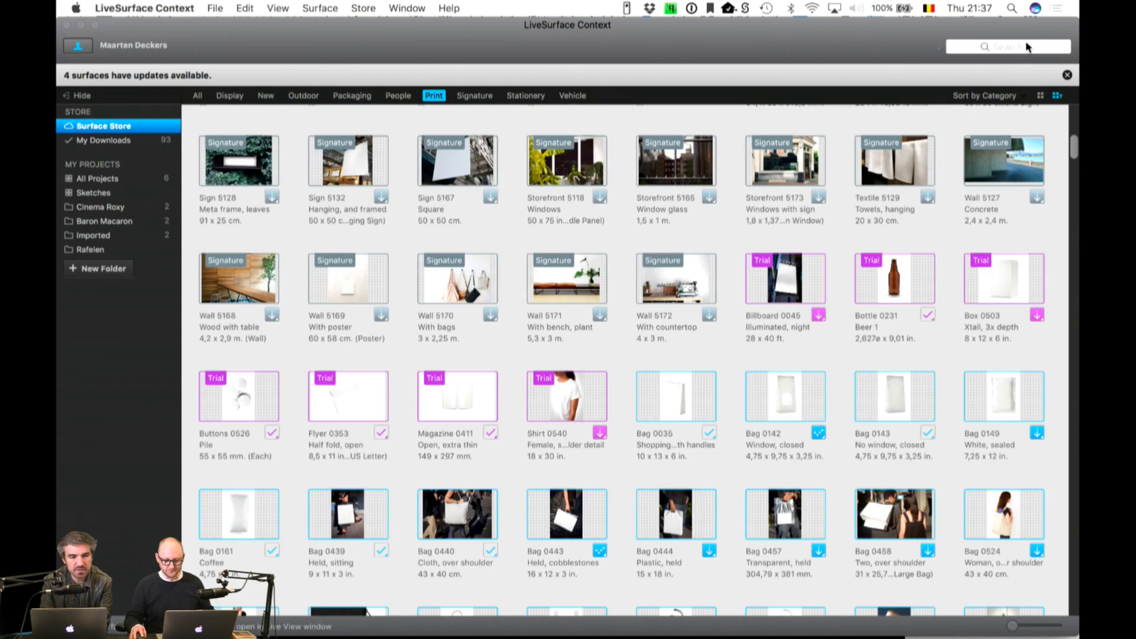
click(1026, 46)
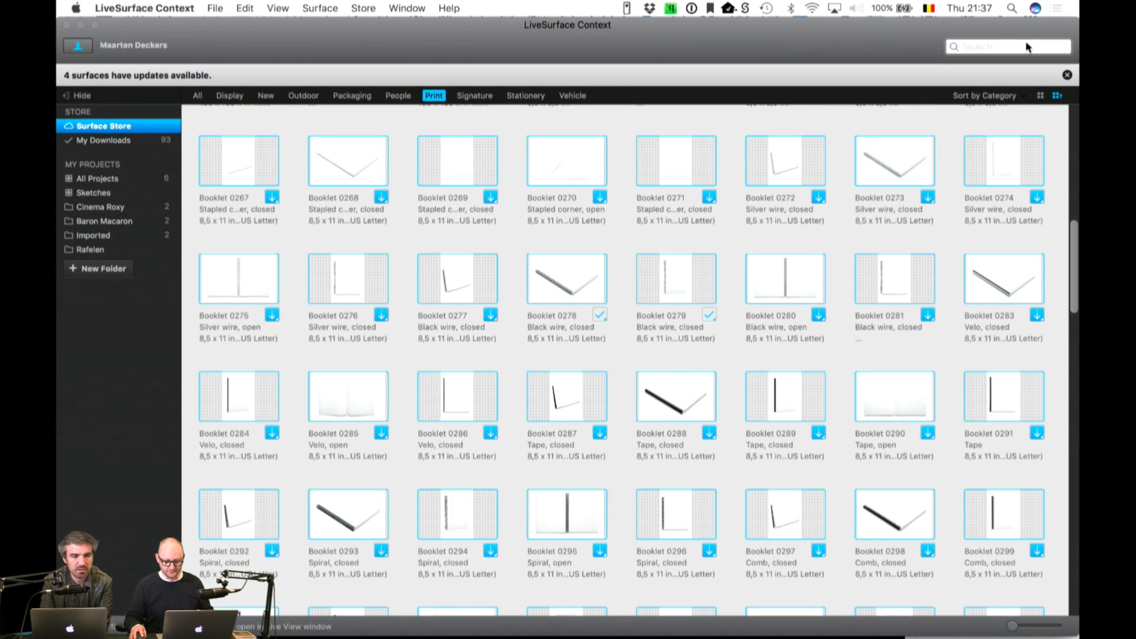
text(b)
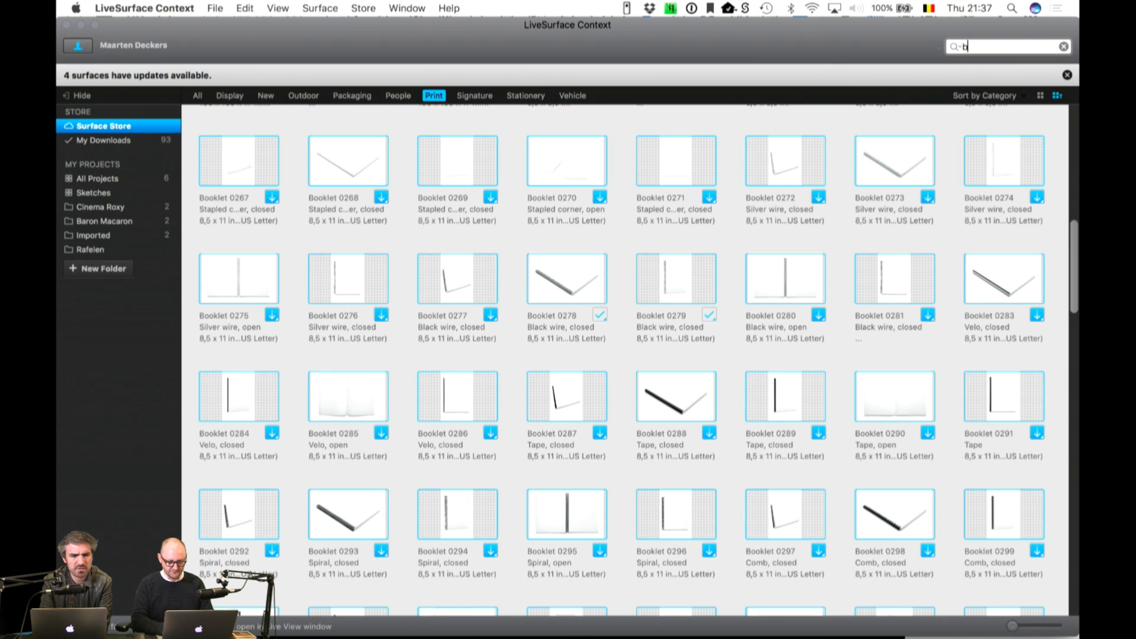
text(ook)
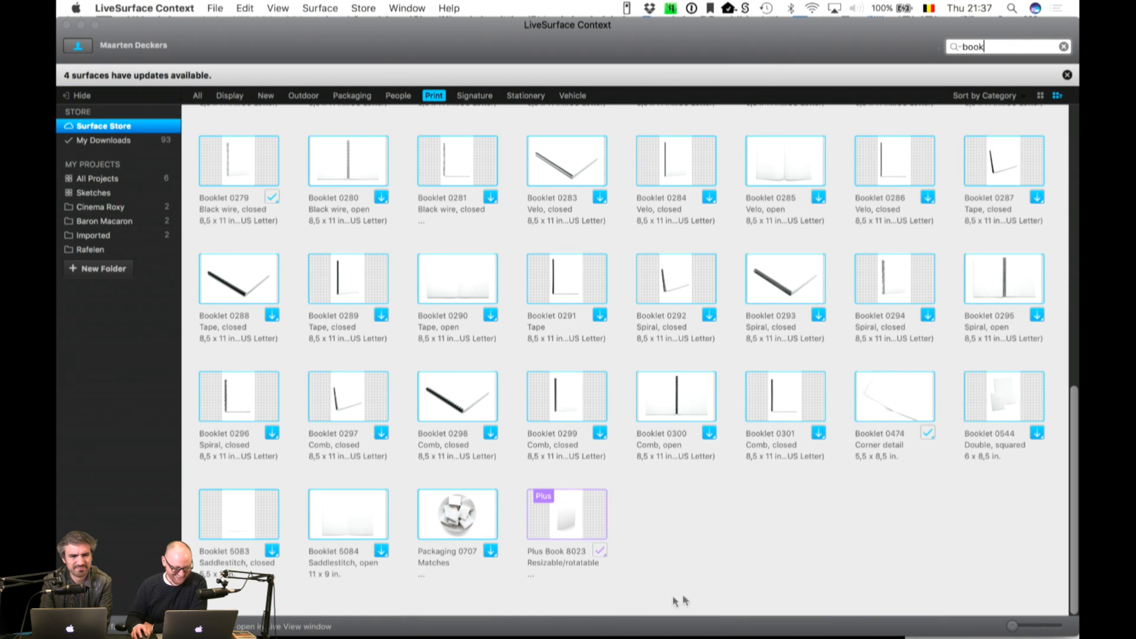
mouse_move(589, 516)
drag(577, 513, 94, 255)
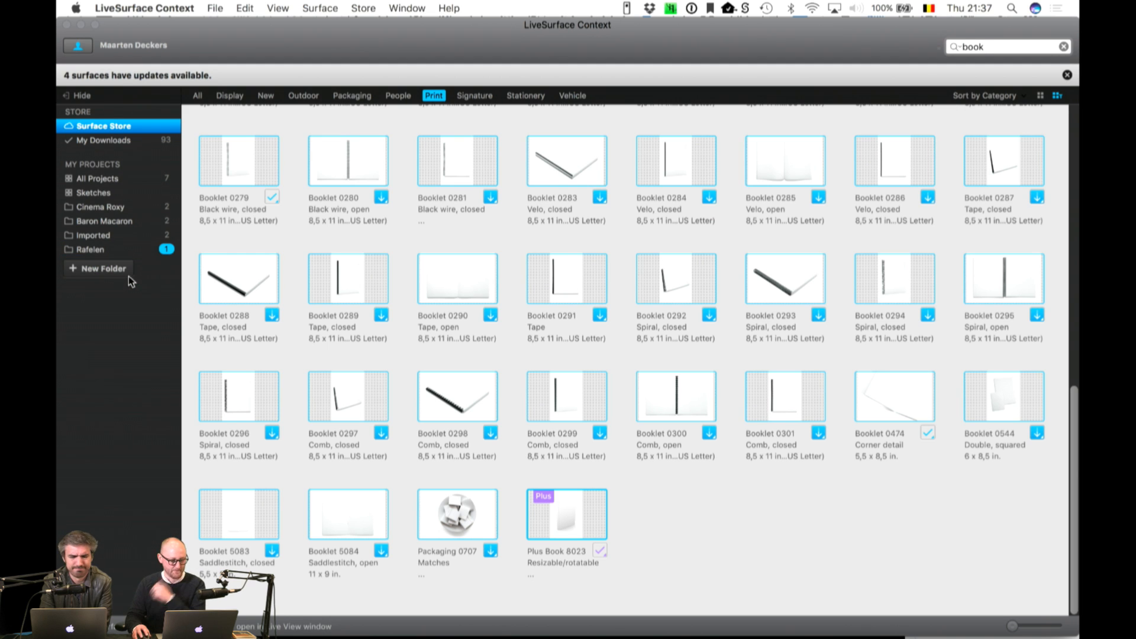
click(96, 252)
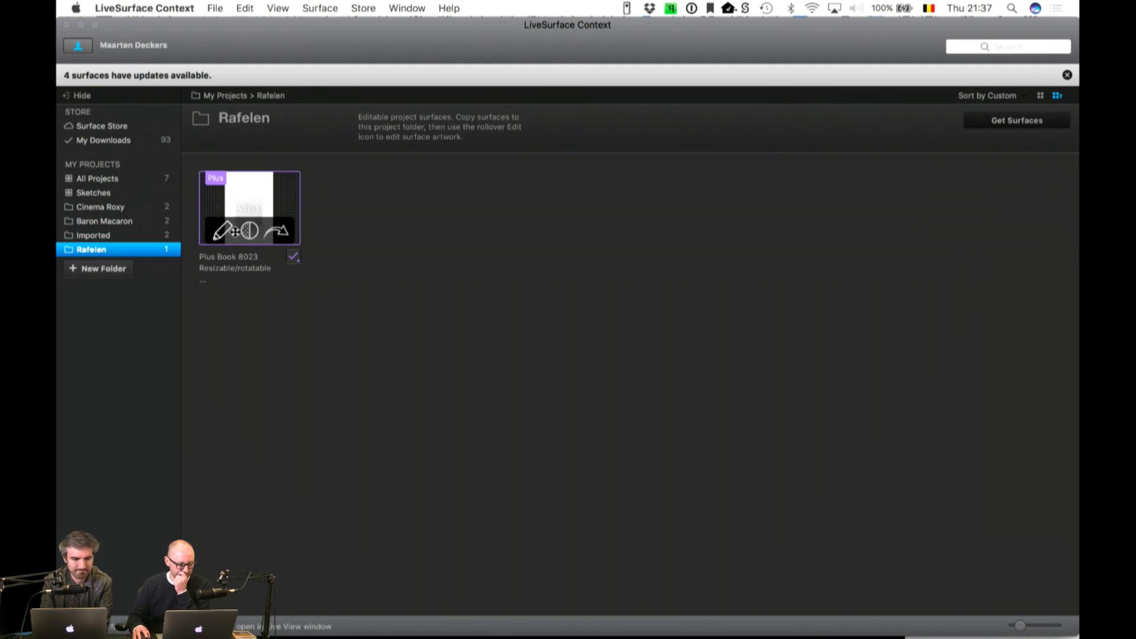
click(227, 230)
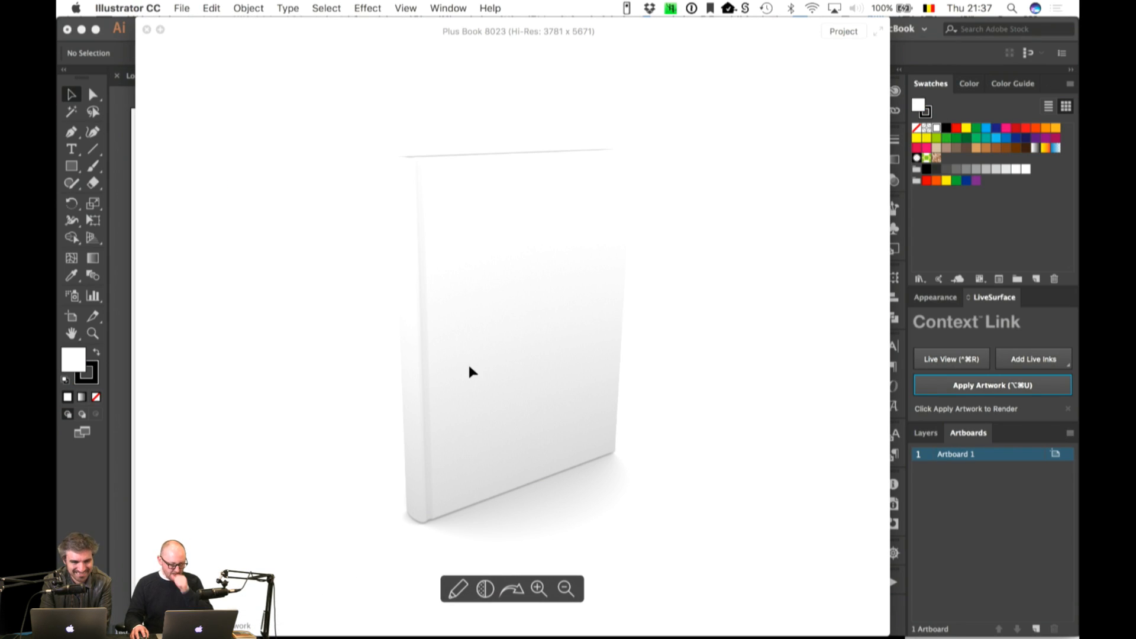
Step: Switch to InDesign and check the page dimensions of the orange front cover with the Page tool
key(super+Tab)
key(super+Tab)
key(super+Tab)
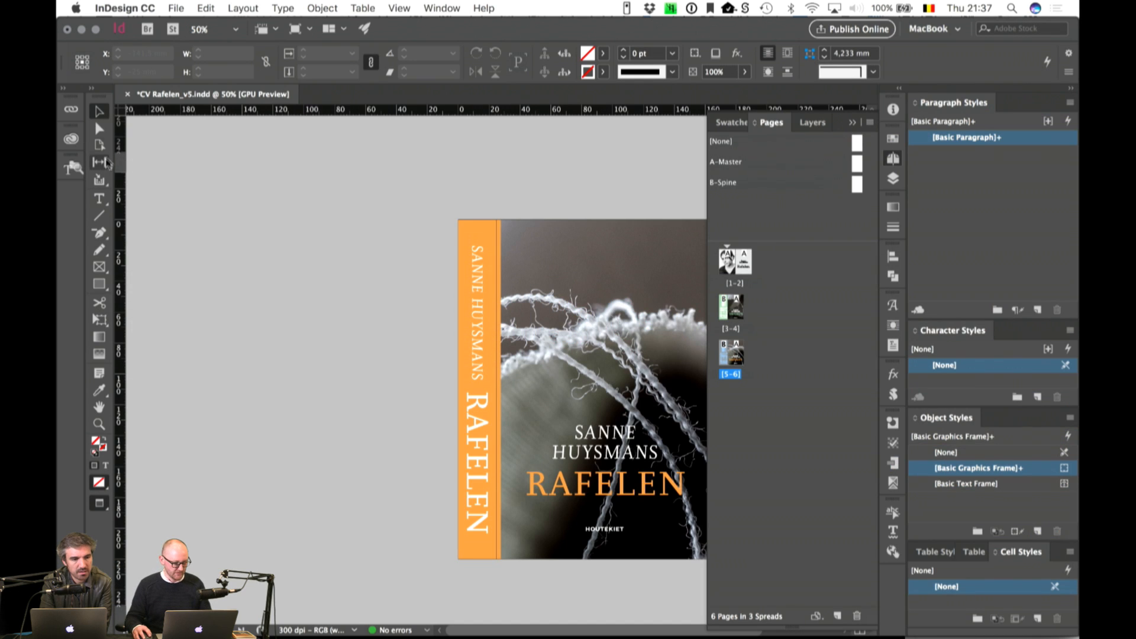
click(99, 145)
click(539, 243)
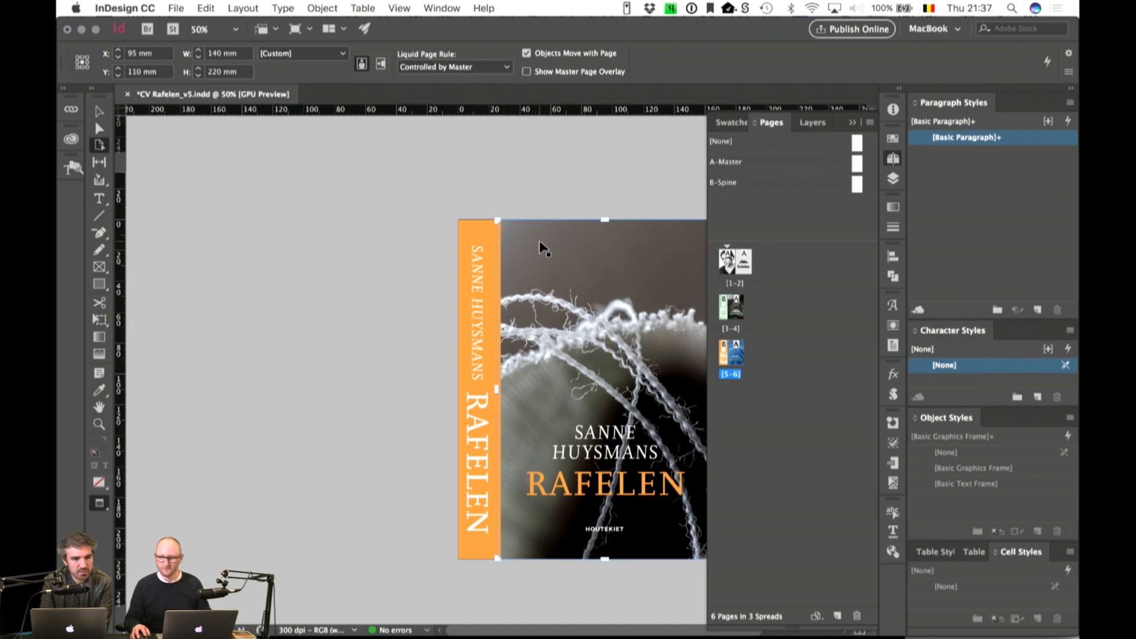
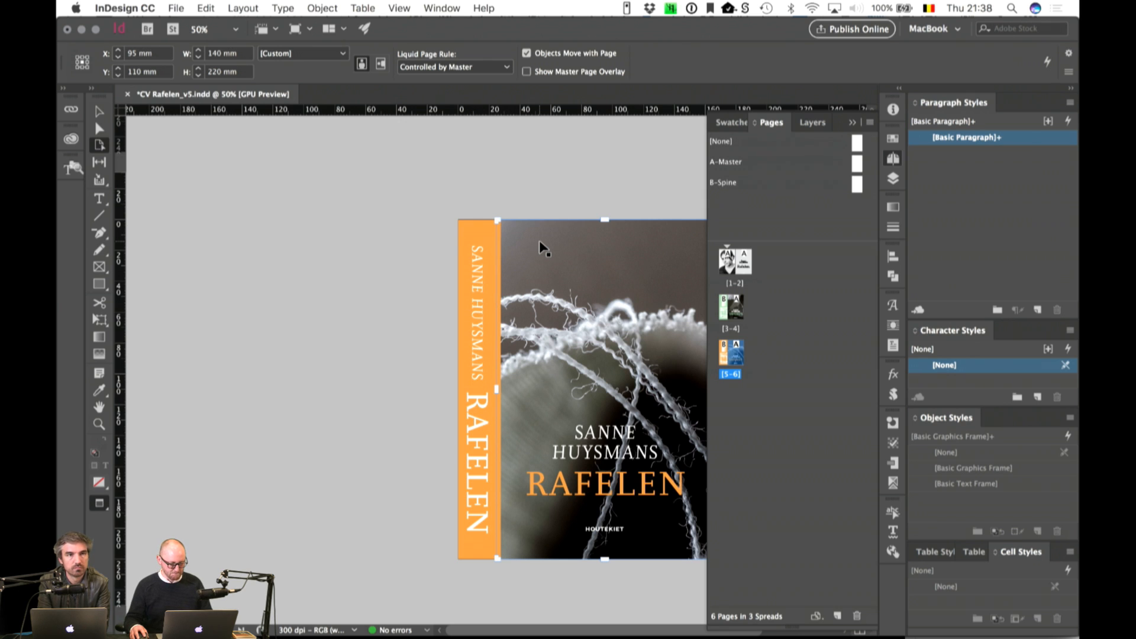
Step: Switch to LiveSurface Context, open the Plus Book 8023 surface for editing and bring up its adjustment settings
key(super+Tab)
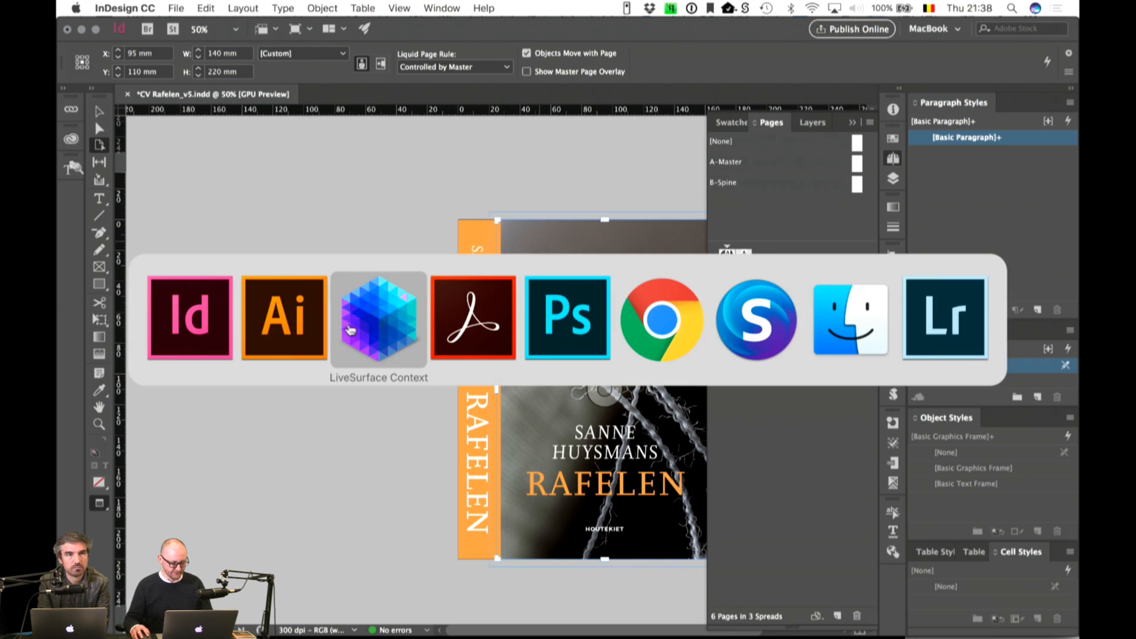
click(381, 329)
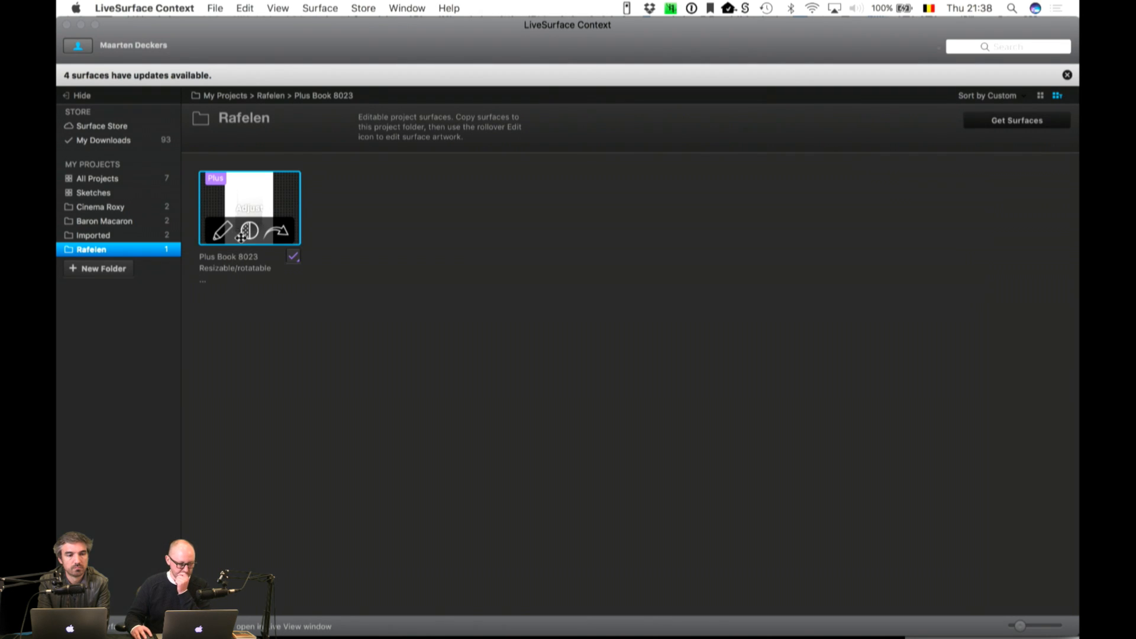
click(223, 231)
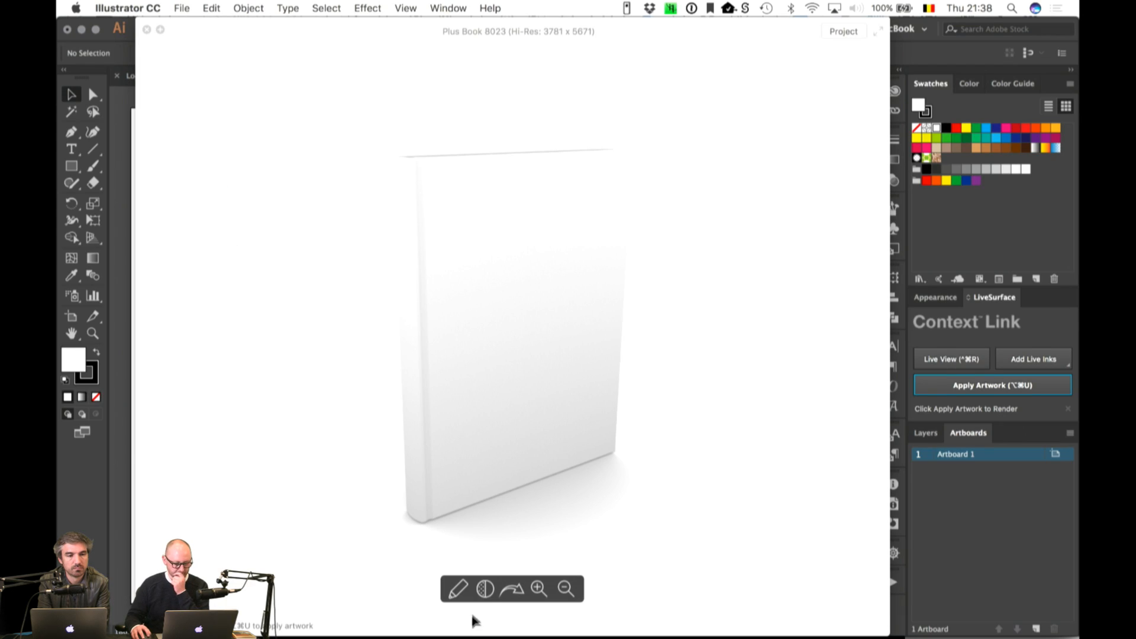
click(484, 592)
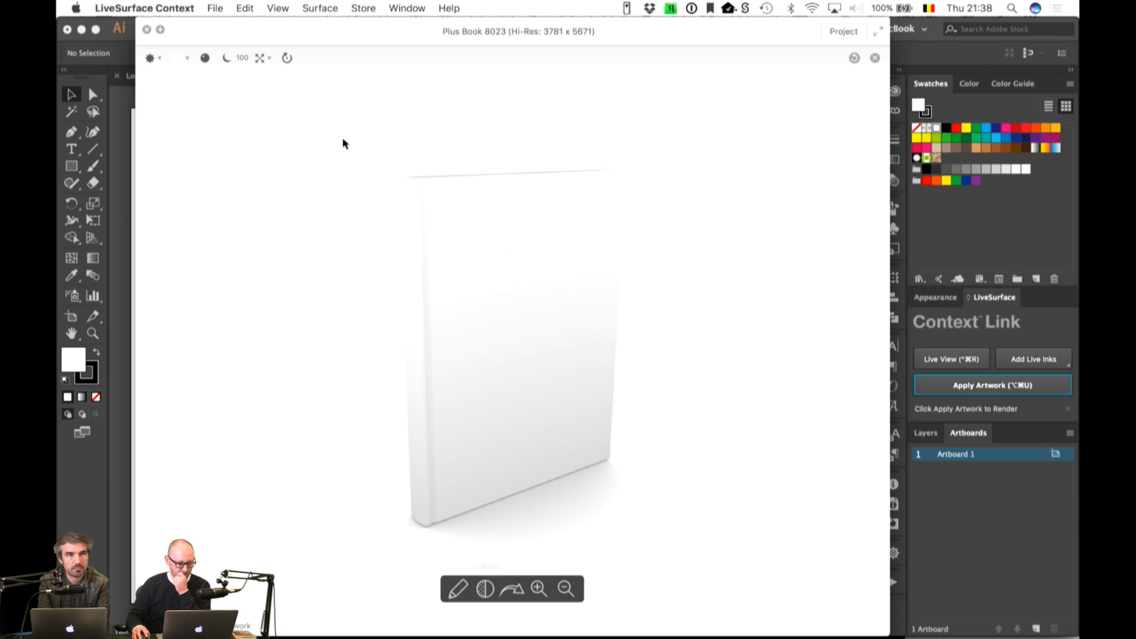
Step: Resize the book in centimetres to 14 wide, 22 high and 2,5 deep
click(265, 58)
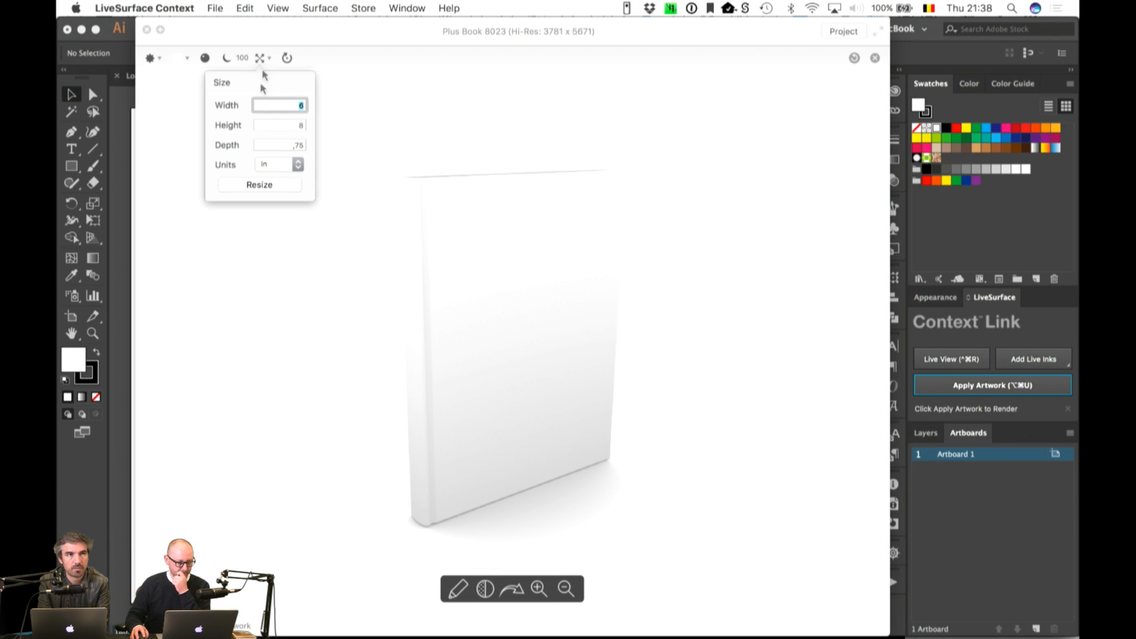
click(287, 167)
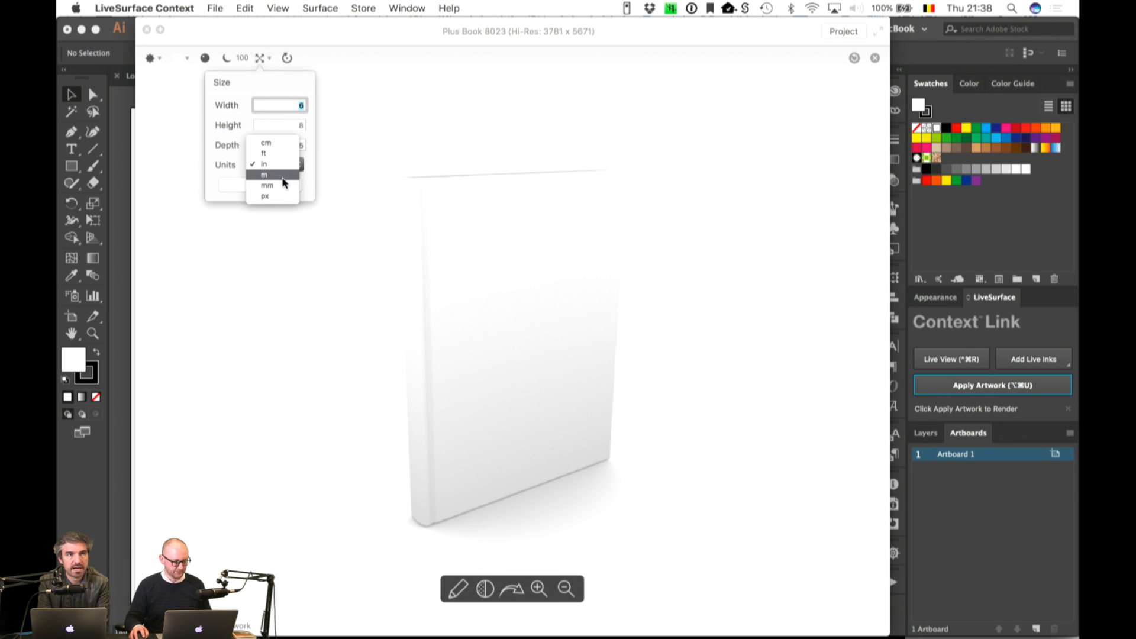
click(265, 142)
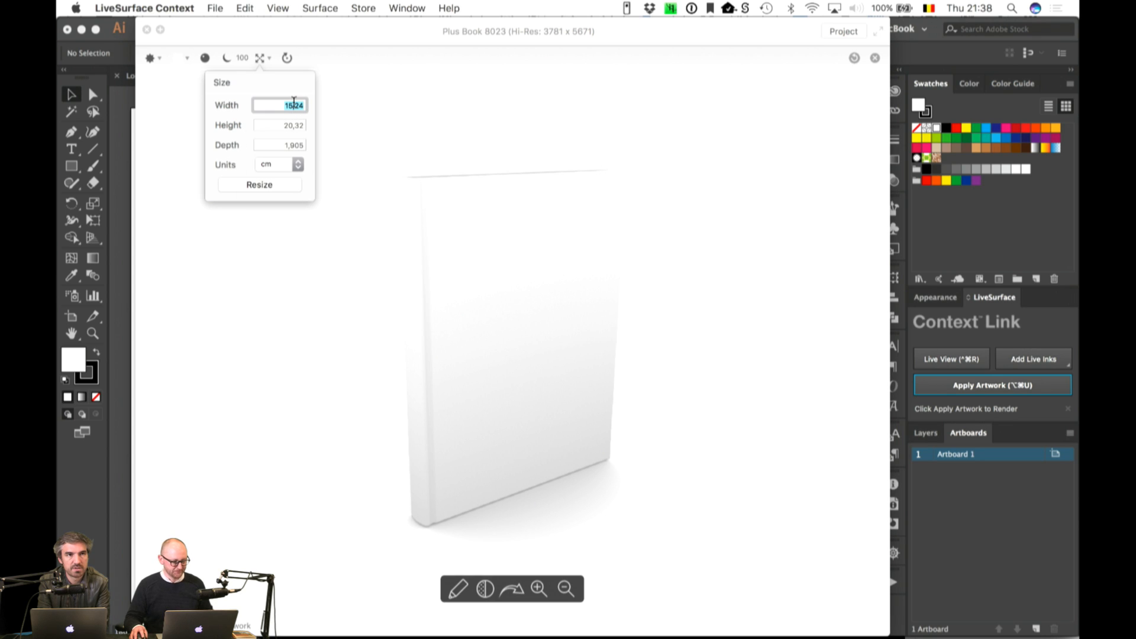
text(14)
key(Tab)
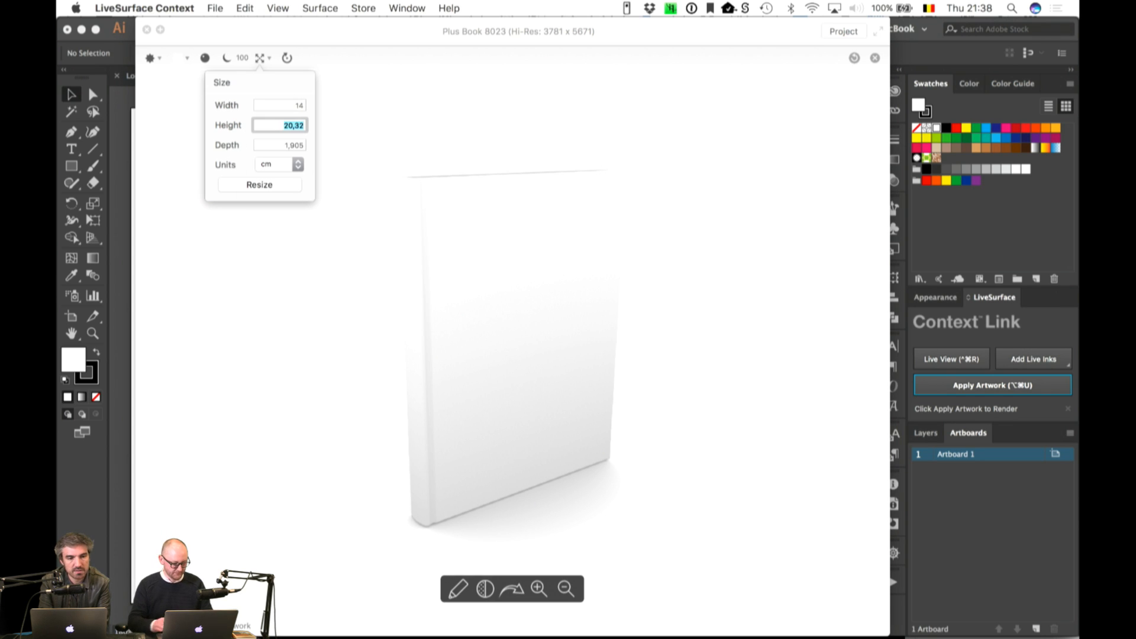
text(22)
key(Tab)
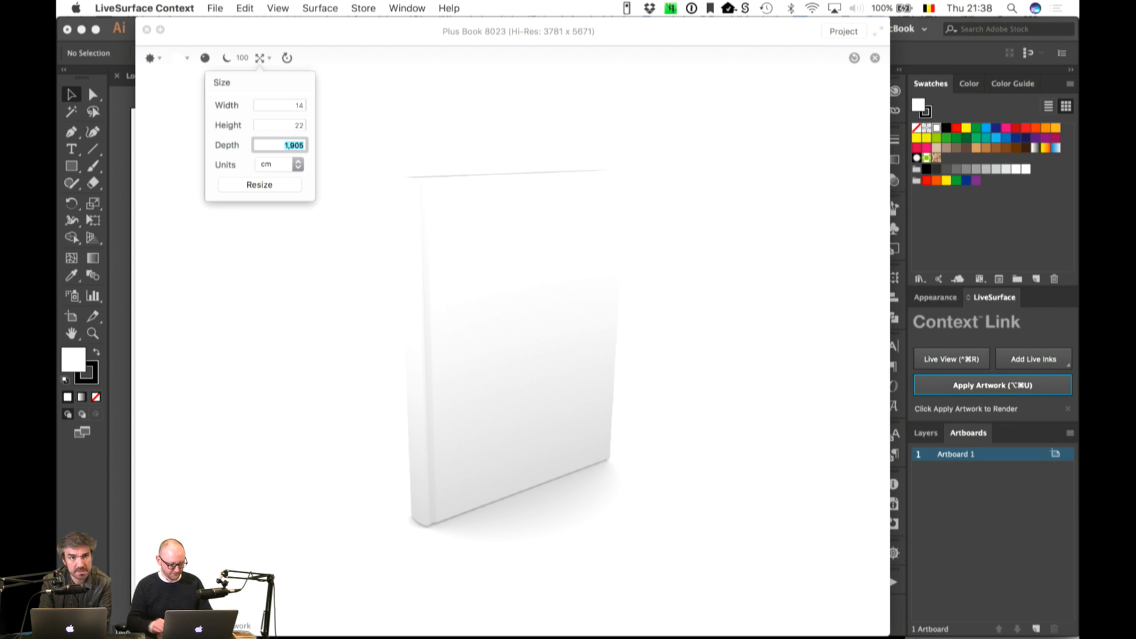
text(2,5)
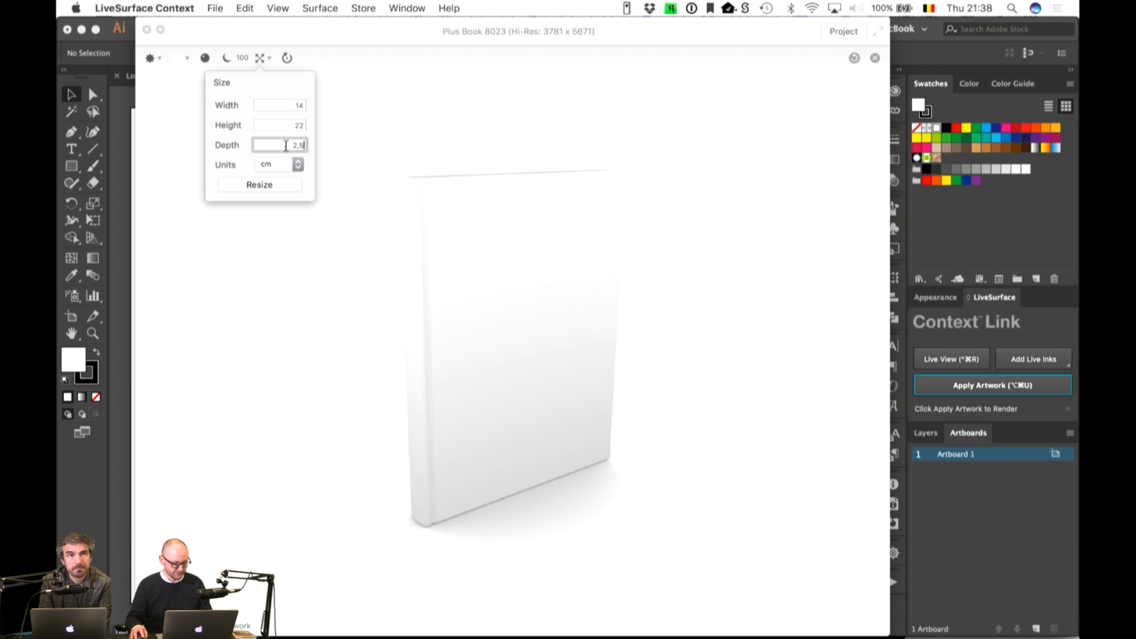
click(261, 185)
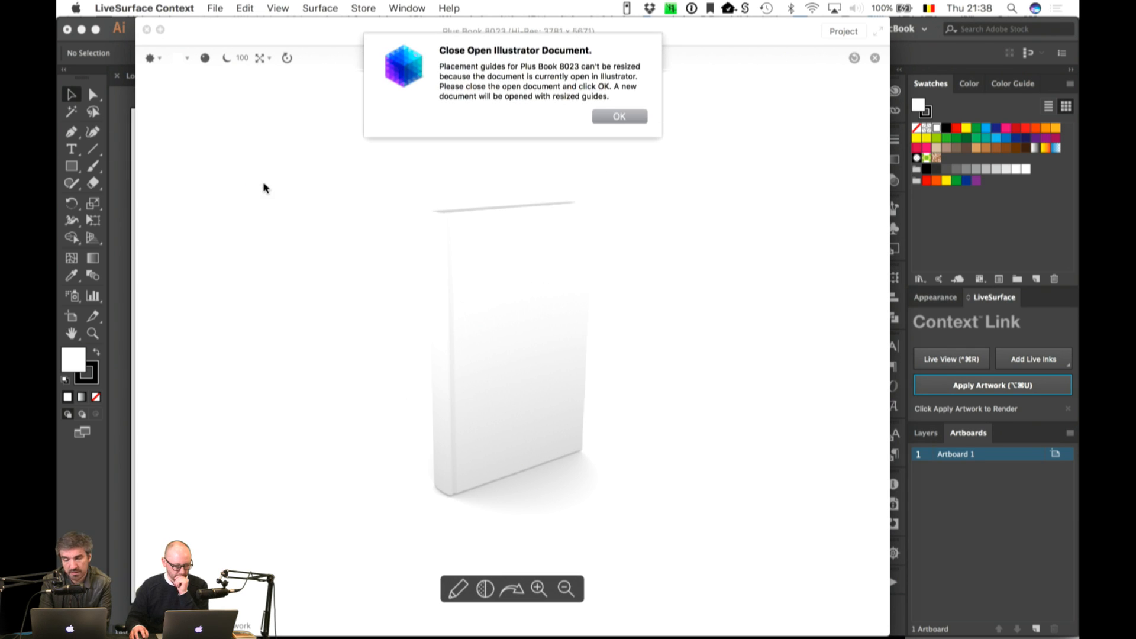
Step: Close the open Plus Book 8023 document in Illustrator without saving so that its placement guides can be resized
click(627, 118)
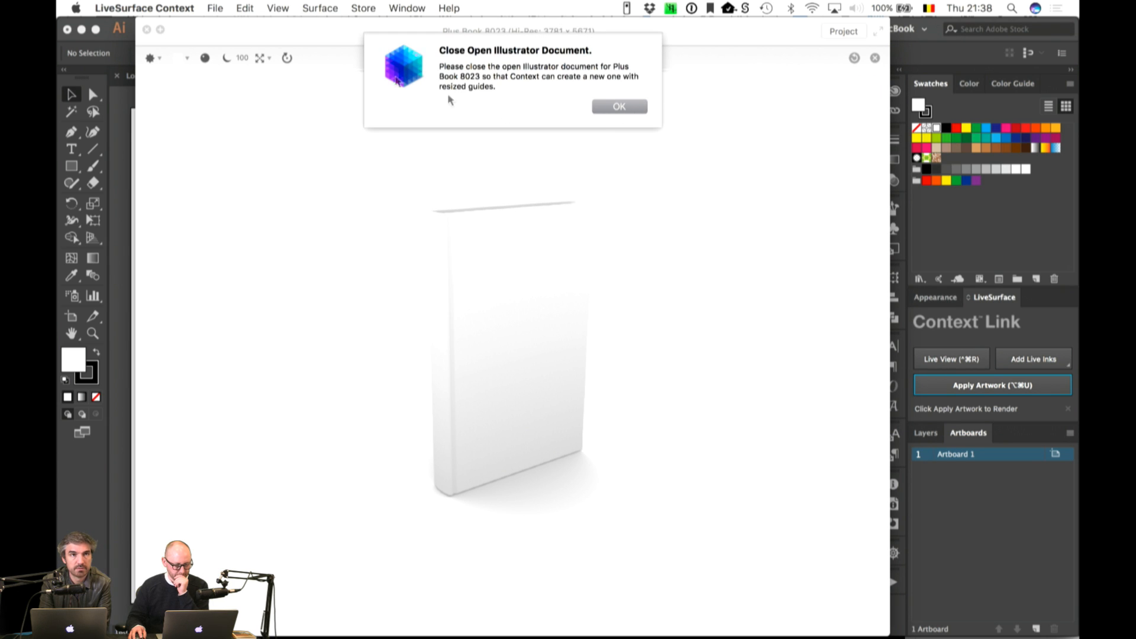
drag(265, 31, 601, 302)
click(365, 132)
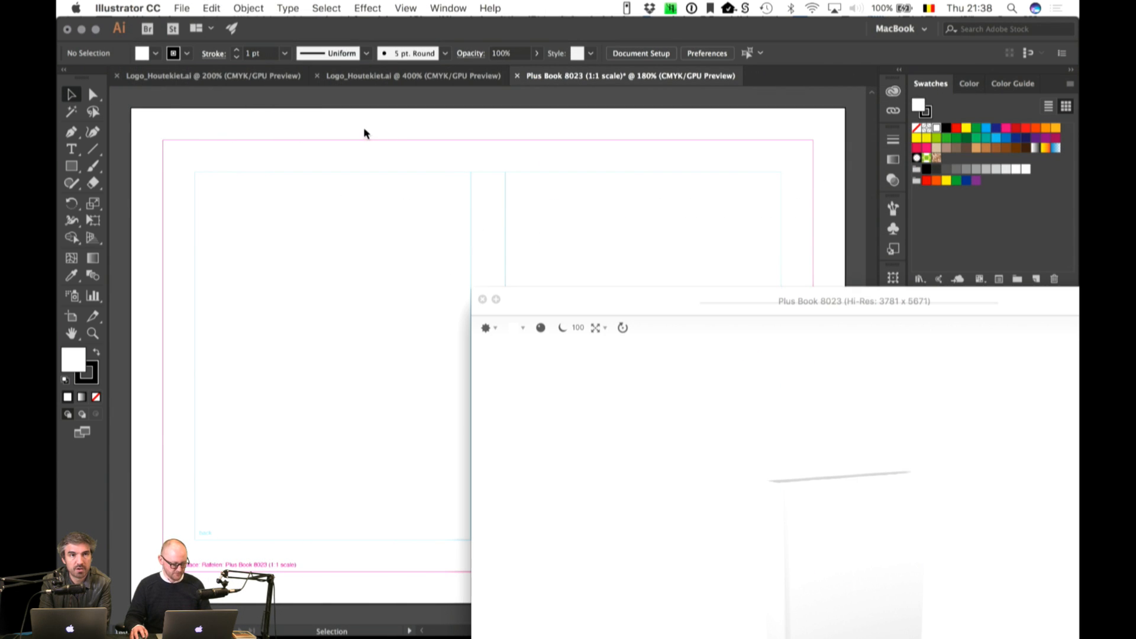
drag(461, 279, 250, 169)
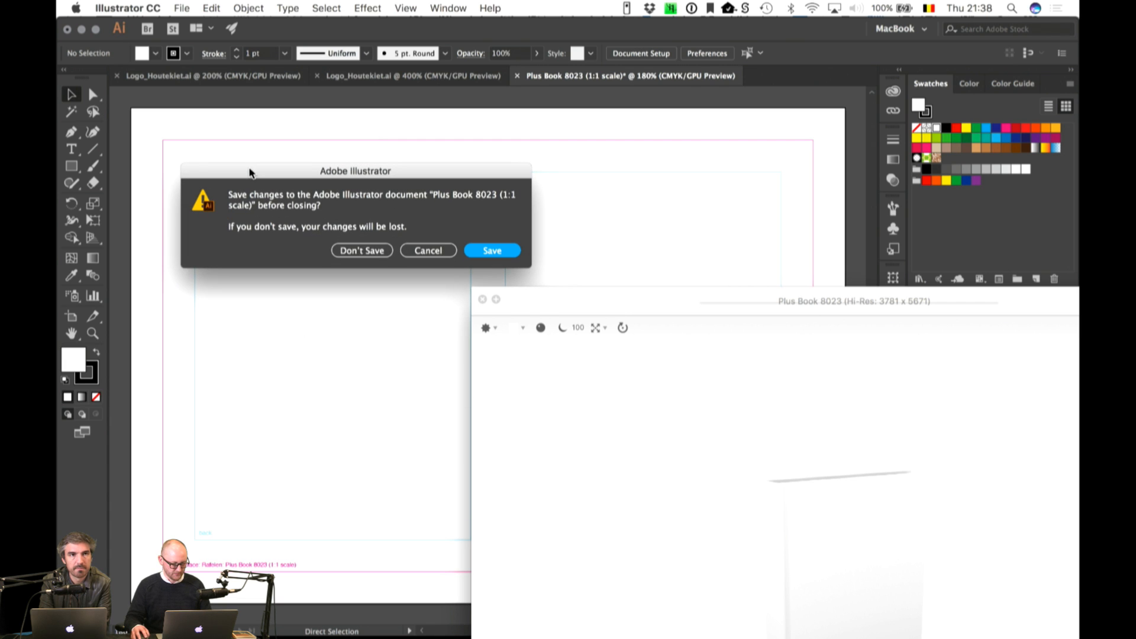
click(362, 251)
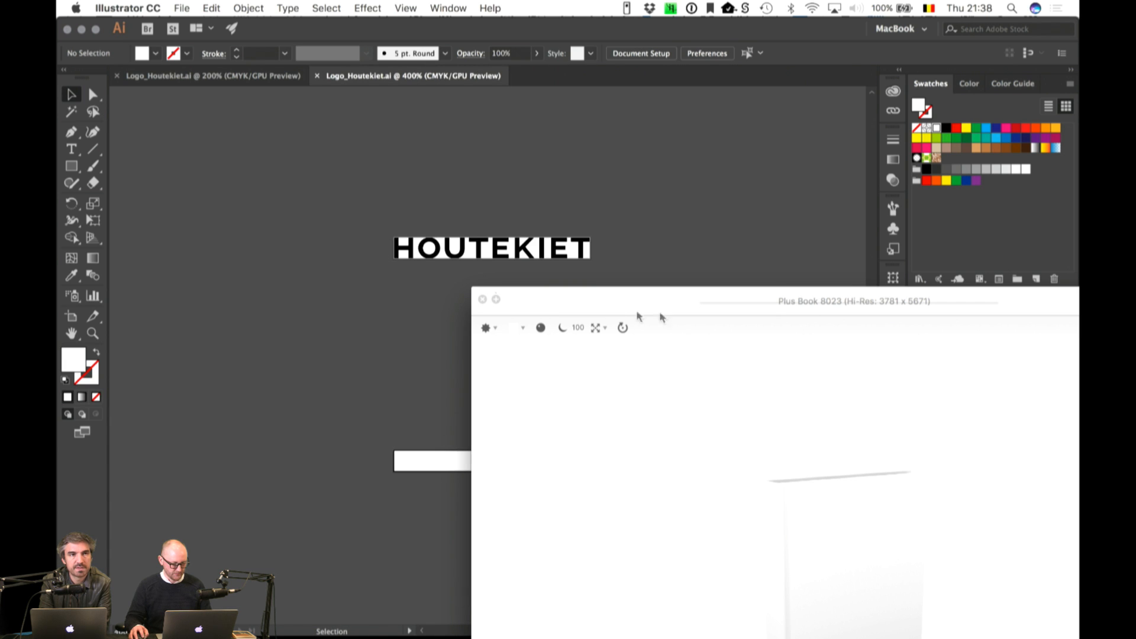
drag(692, 306, 315, 108)
click(581, 181)
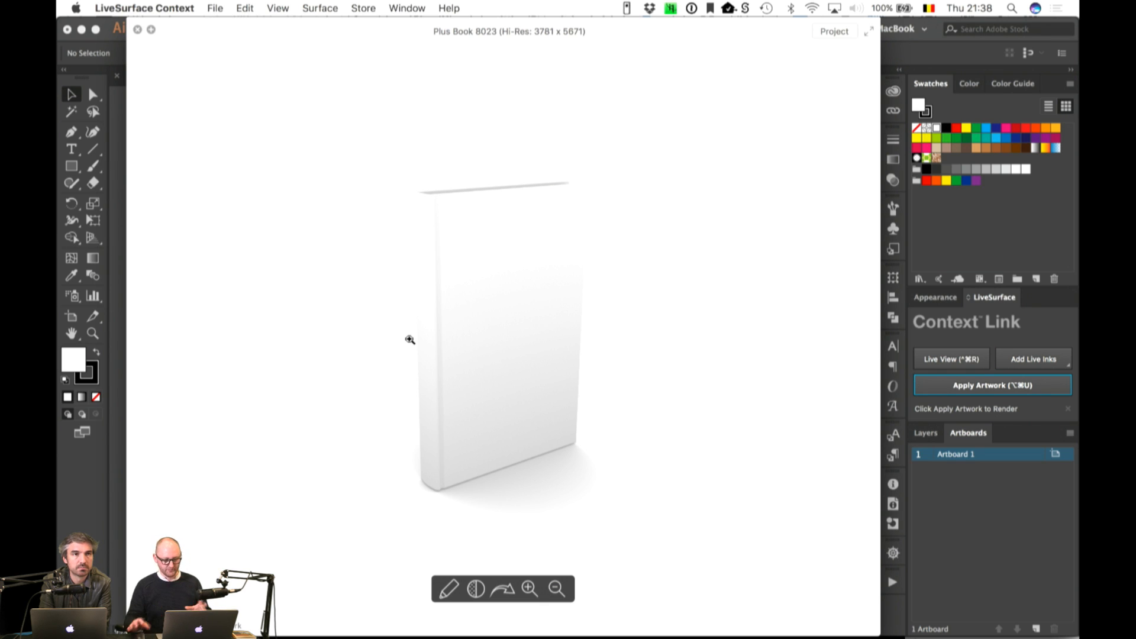
Step: Check the book's size settings and open its resized artwork document in Illustrator
click(476, 589)
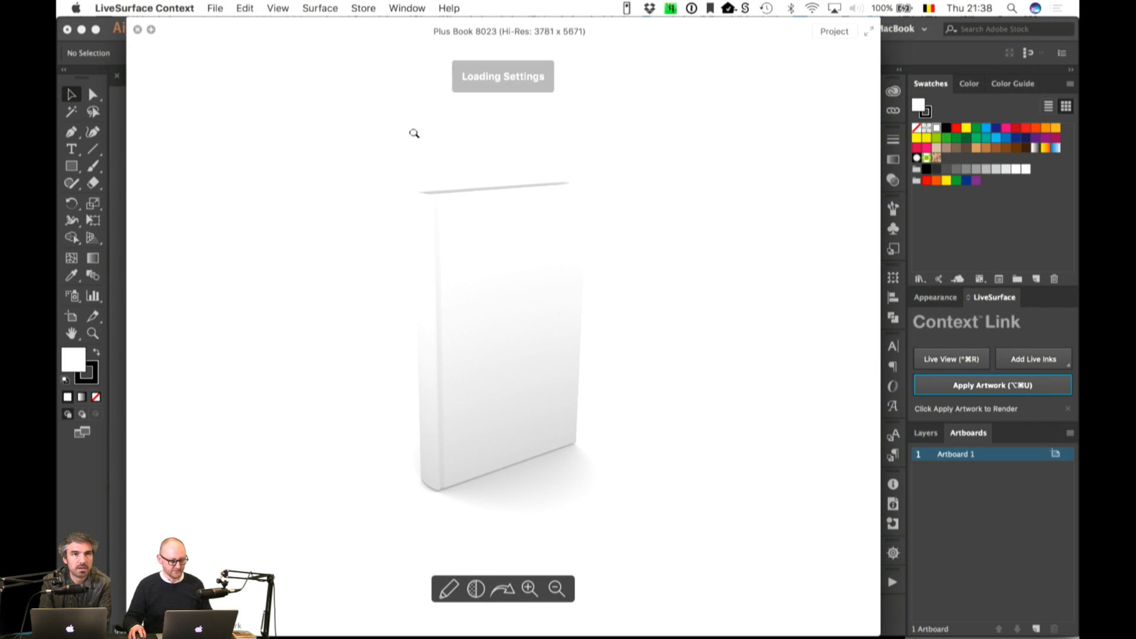
click(251, 57)
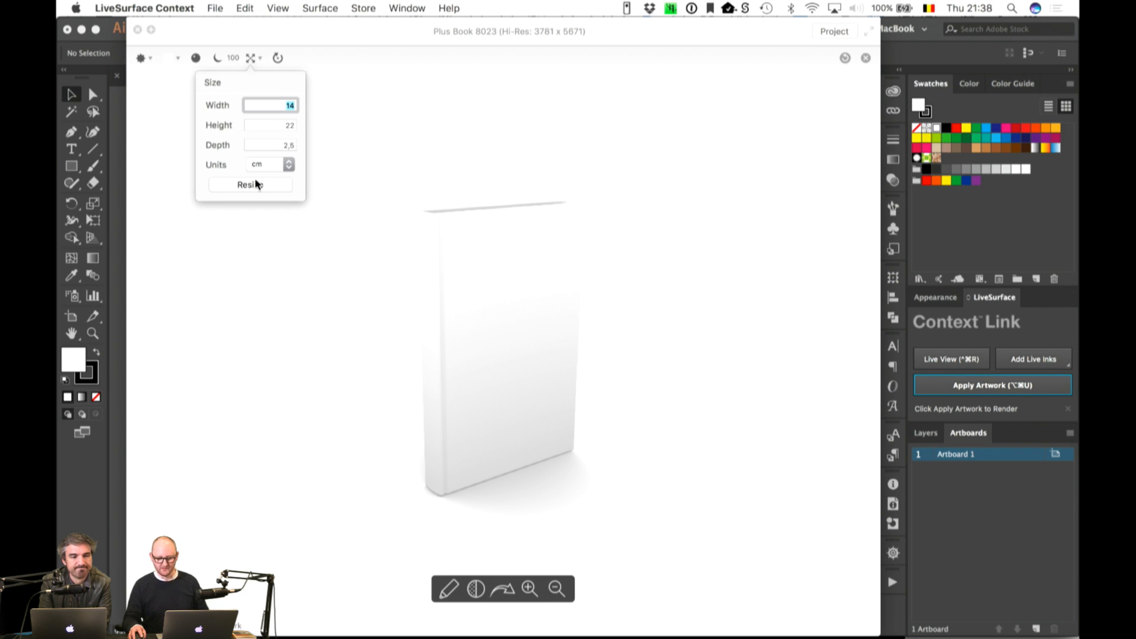
click(242, 260)
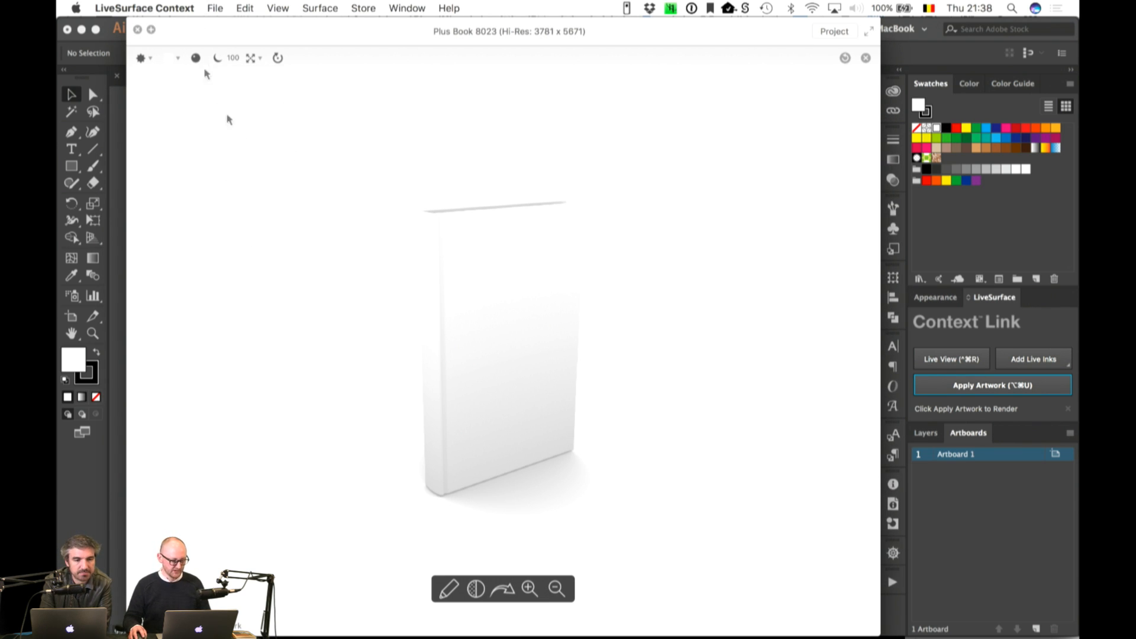
click(450, 592)
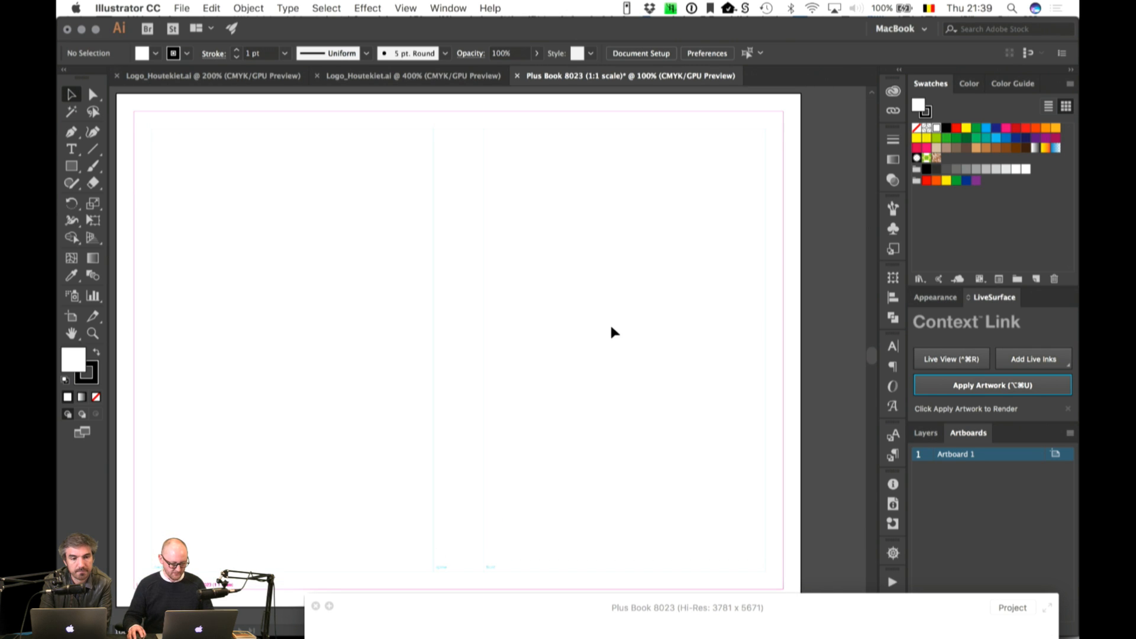
Step: Place CV Rafelen_v1.pdf from the Rafelen folder with its upper-left corner on the spine guide's upper-left corner
key(super+shift+p)
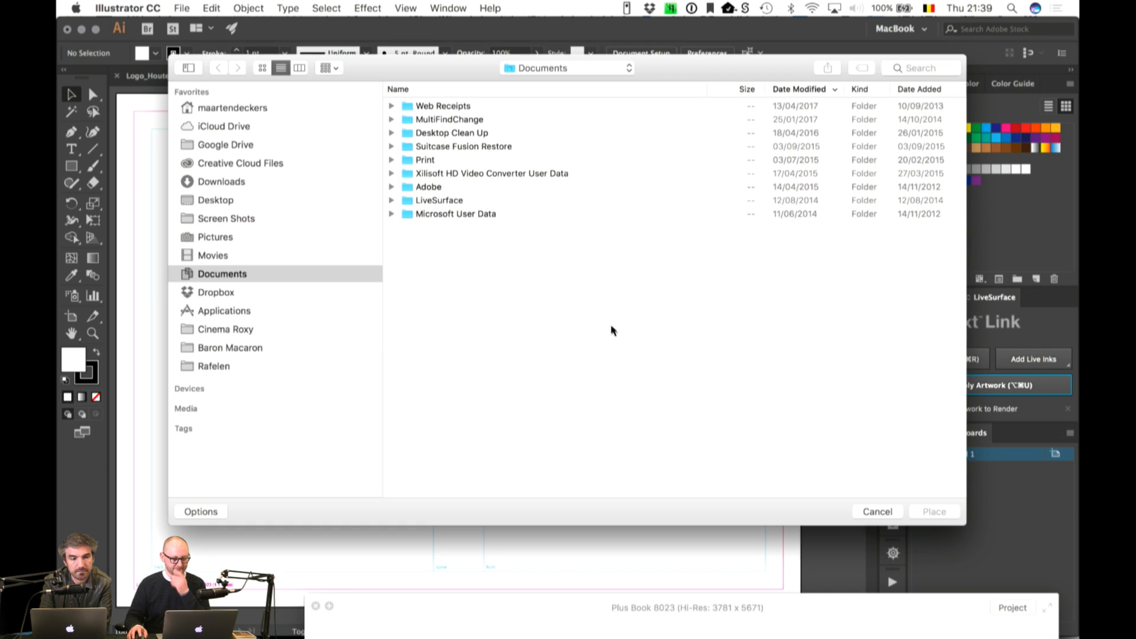
click(210, 366)
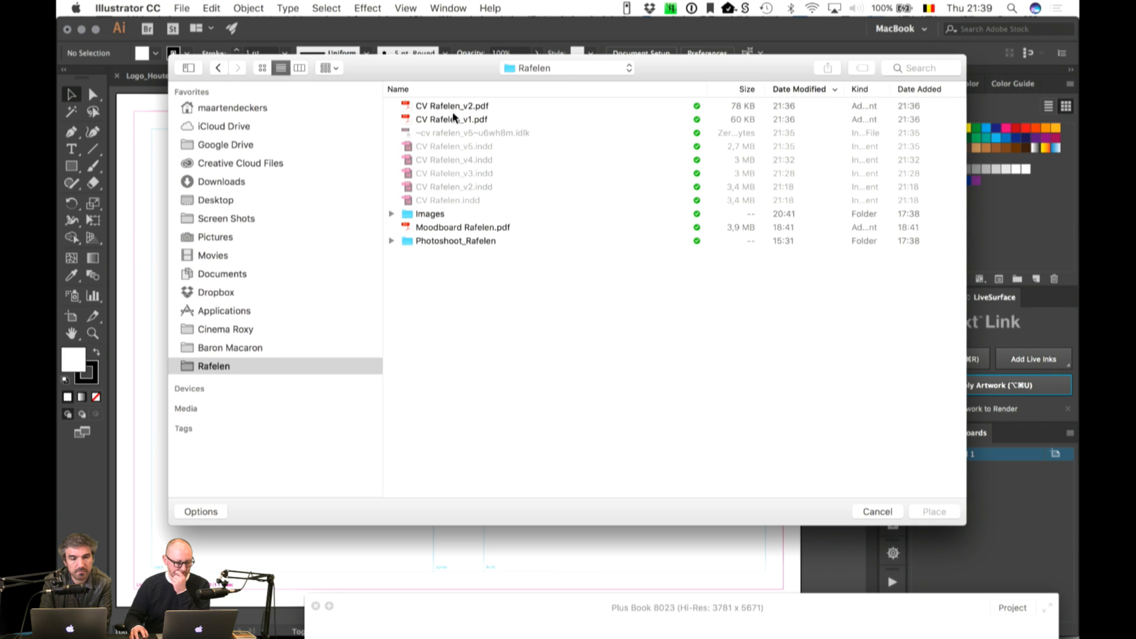
click(454, 119)
click(934, 512)
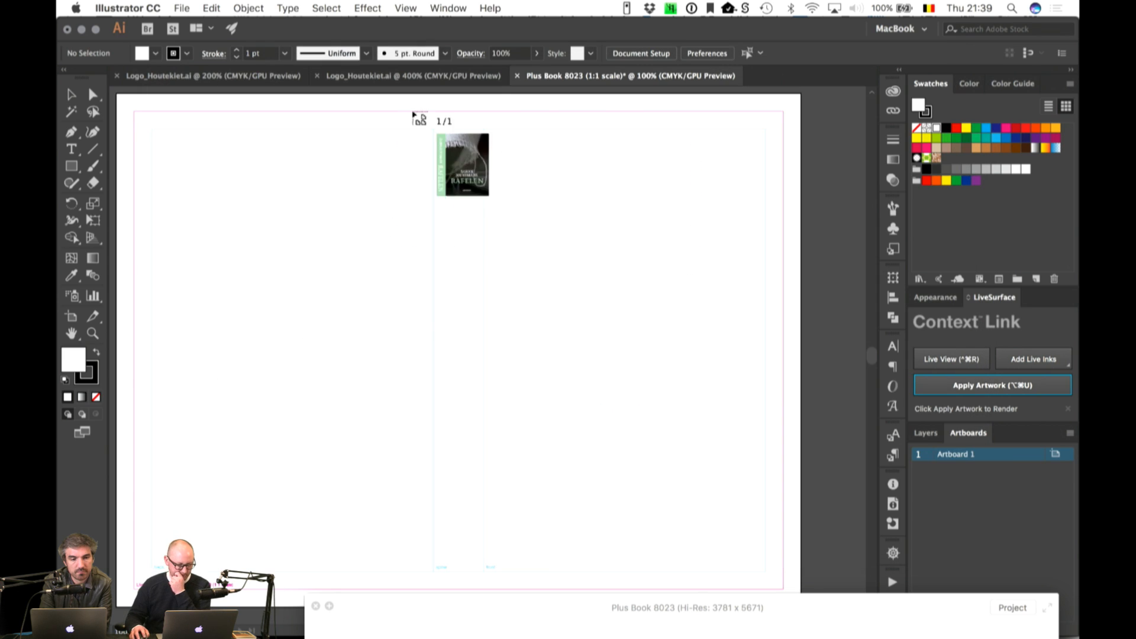
click(432, 128)
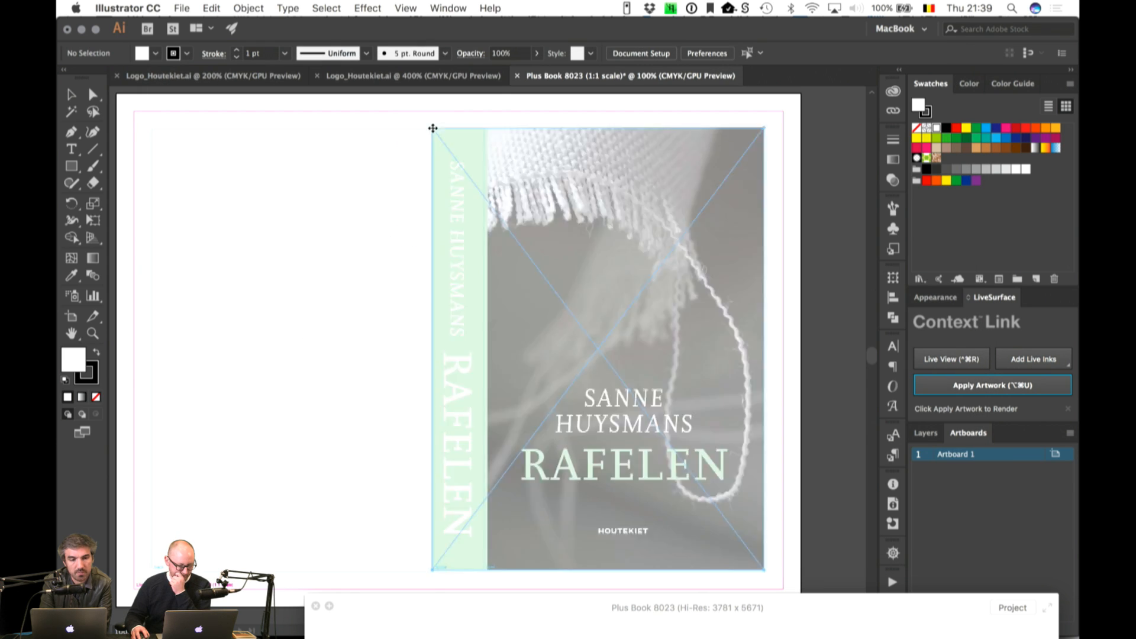
click(822, 296)
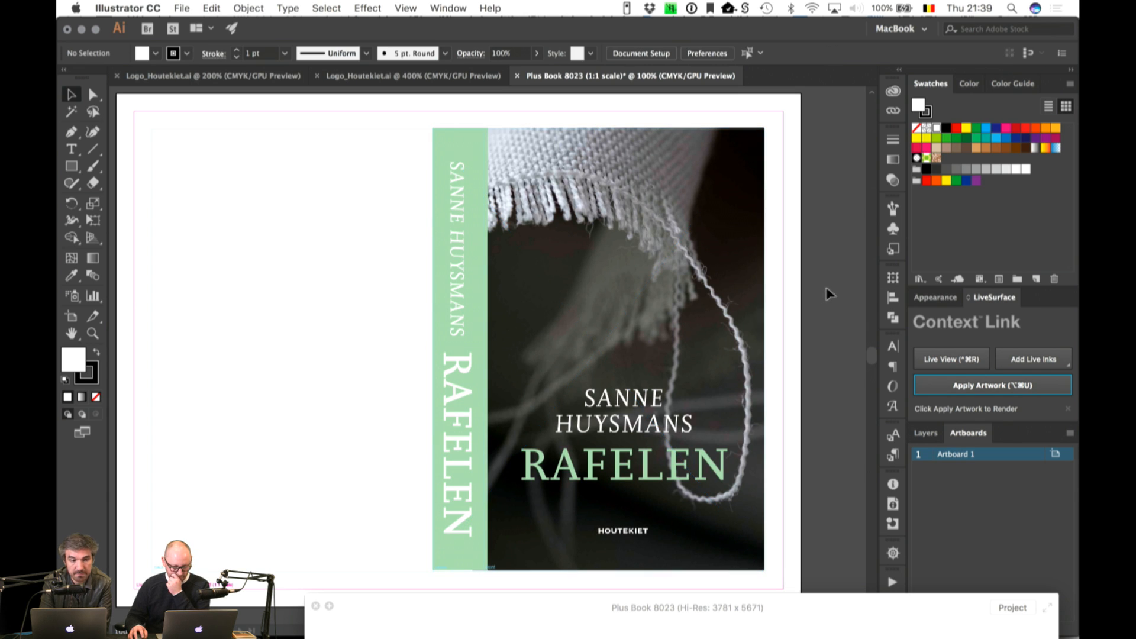
Step: Enlarge the placed cover slightly from its lower-right corner and view the artwork rendered on the 3D book
scroll(820, 294, down, 2)
click(733, 398)
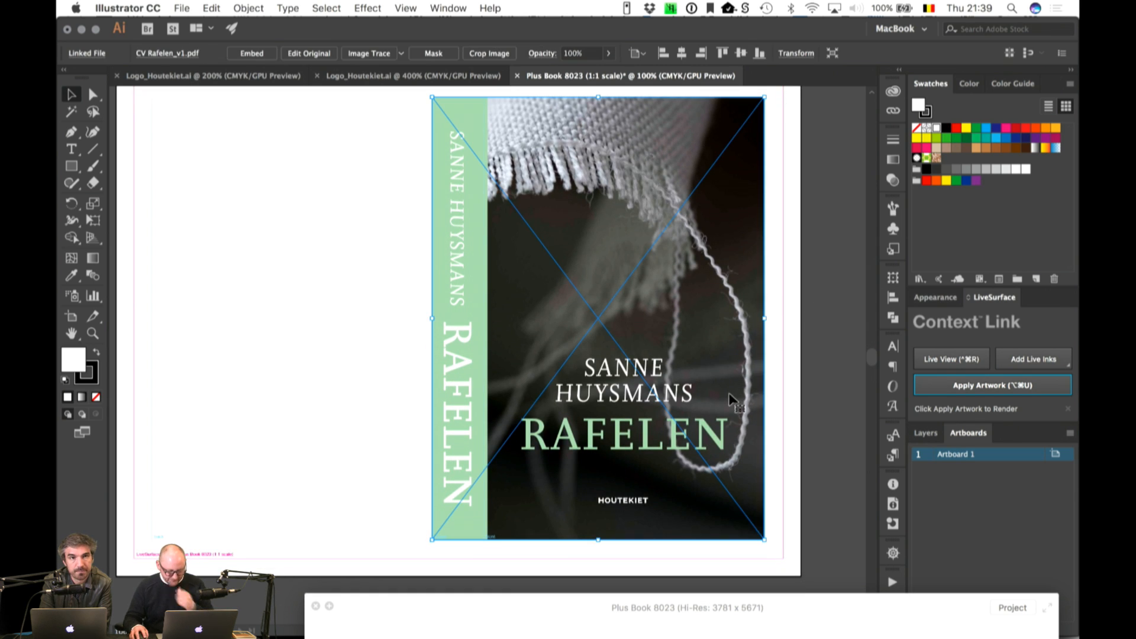
drag(767, 540, 771, 545)
click(808, 515)
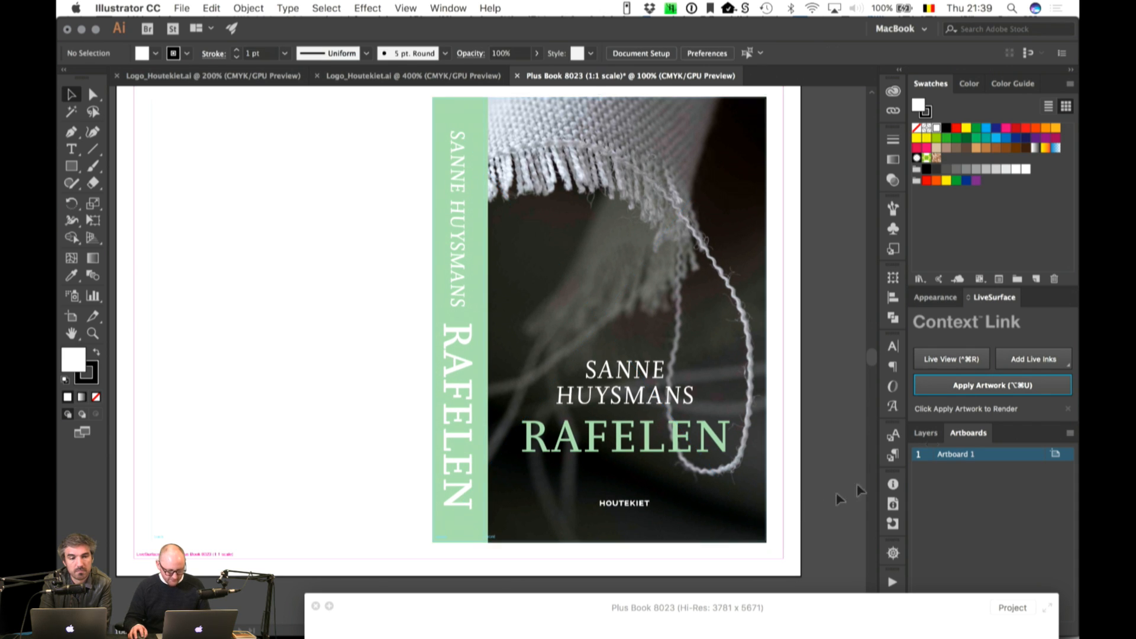
click(812, 603)
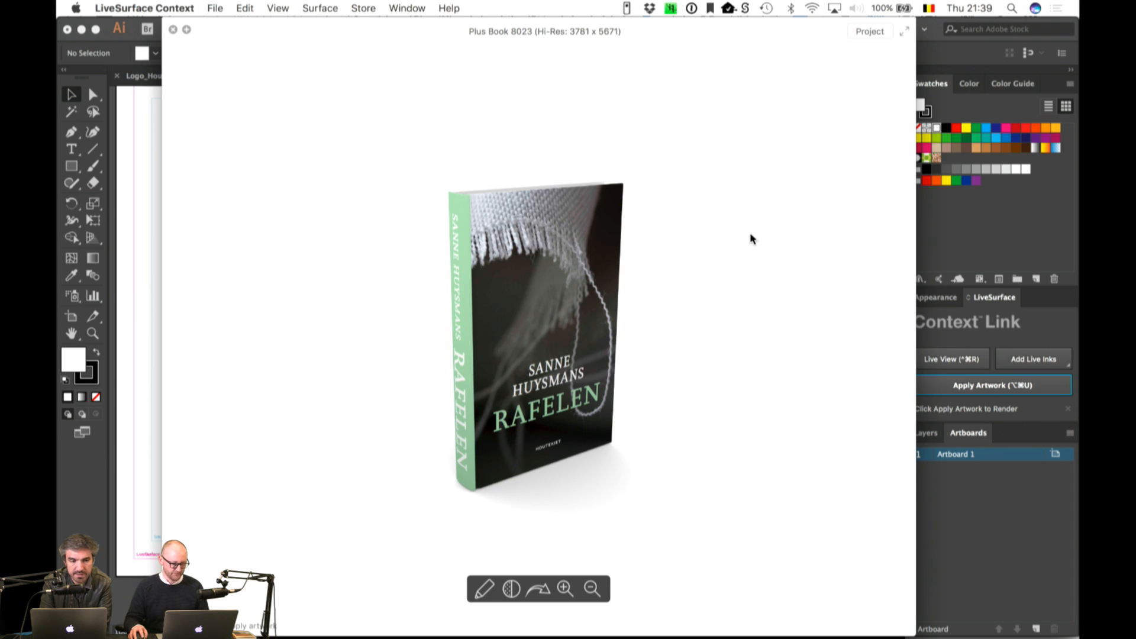
drag(671, 34, 665, 402)
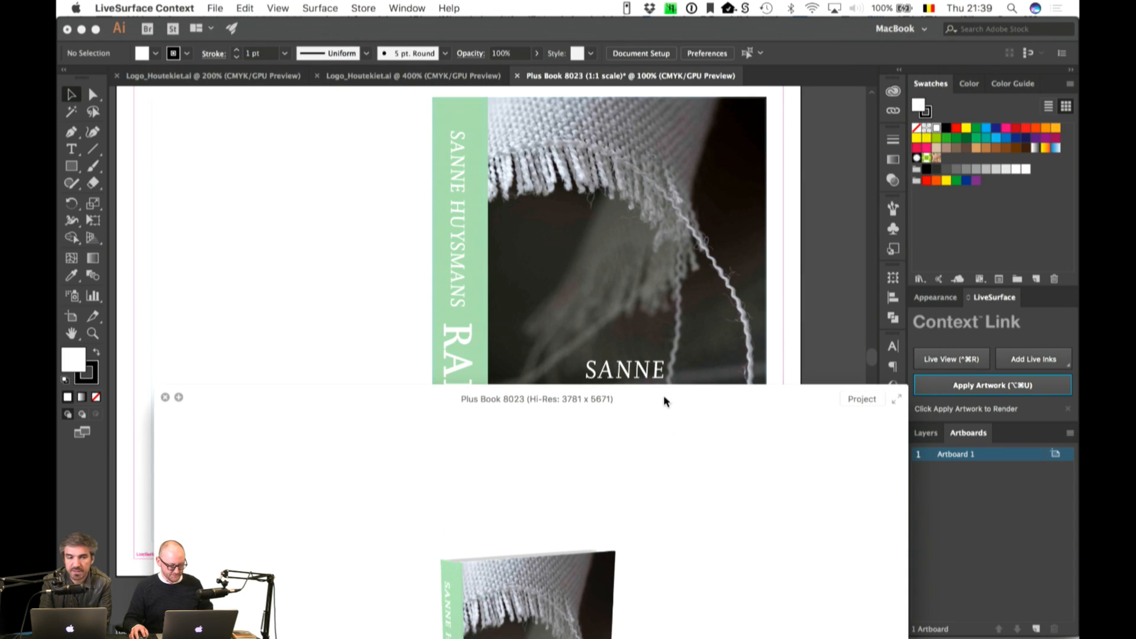
Step: Switch to LiveSurface Context, duplicate the Plus Book 8023 surface within the Rafelen project and open the copy for editing
key(super+Tab)
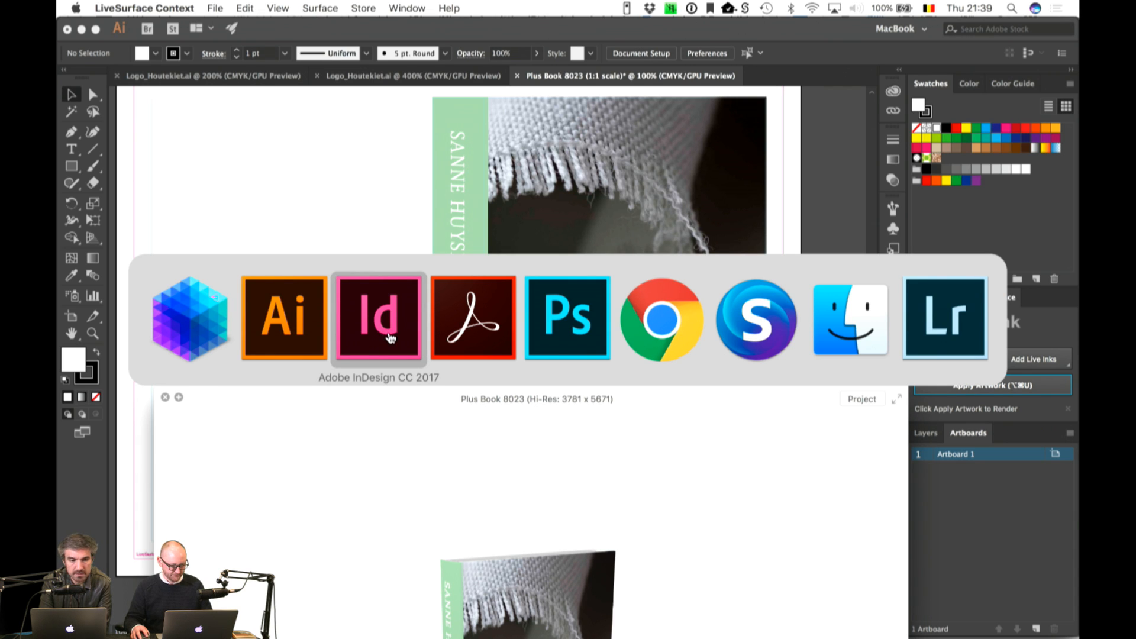
click(198, 319)
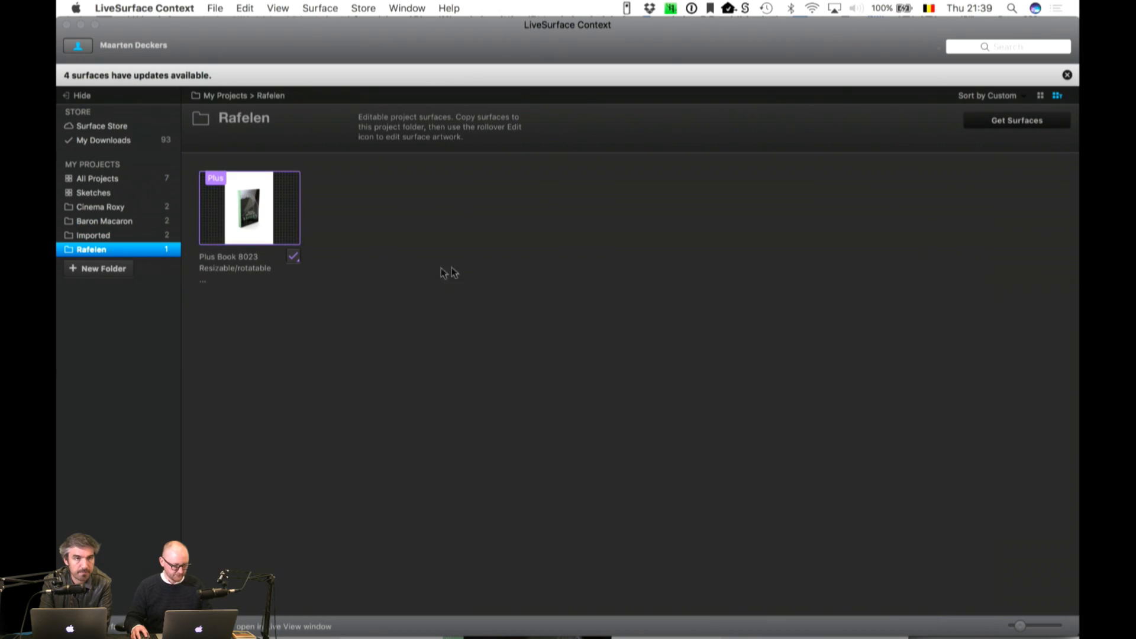
mouse_move(255, 216)
drag(257, 202, 378, 261)
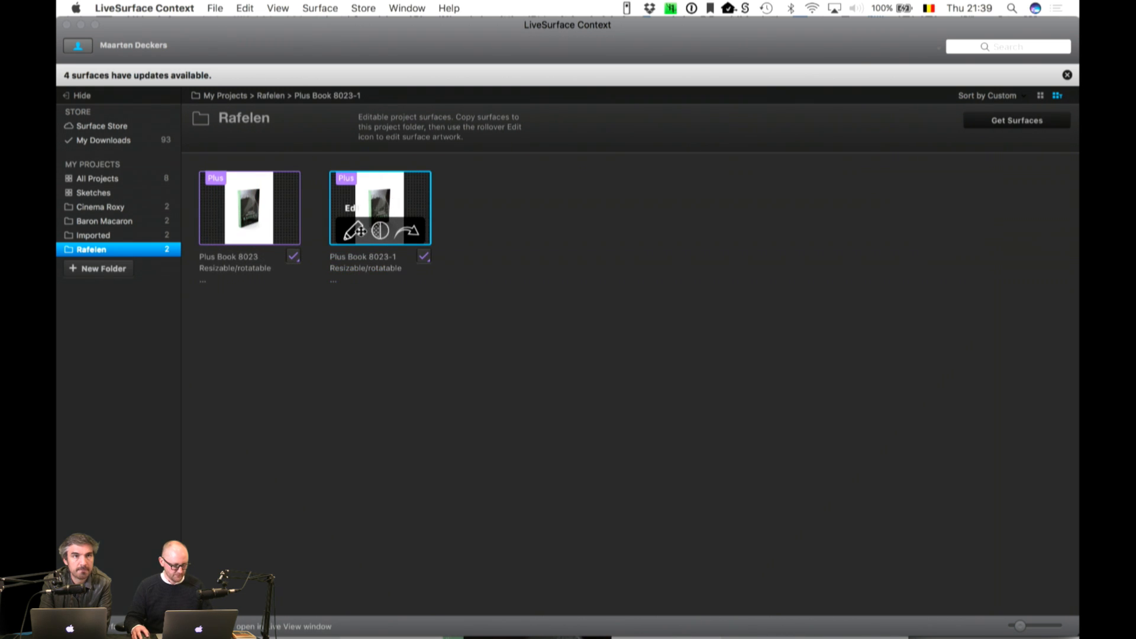
click(352, 229)
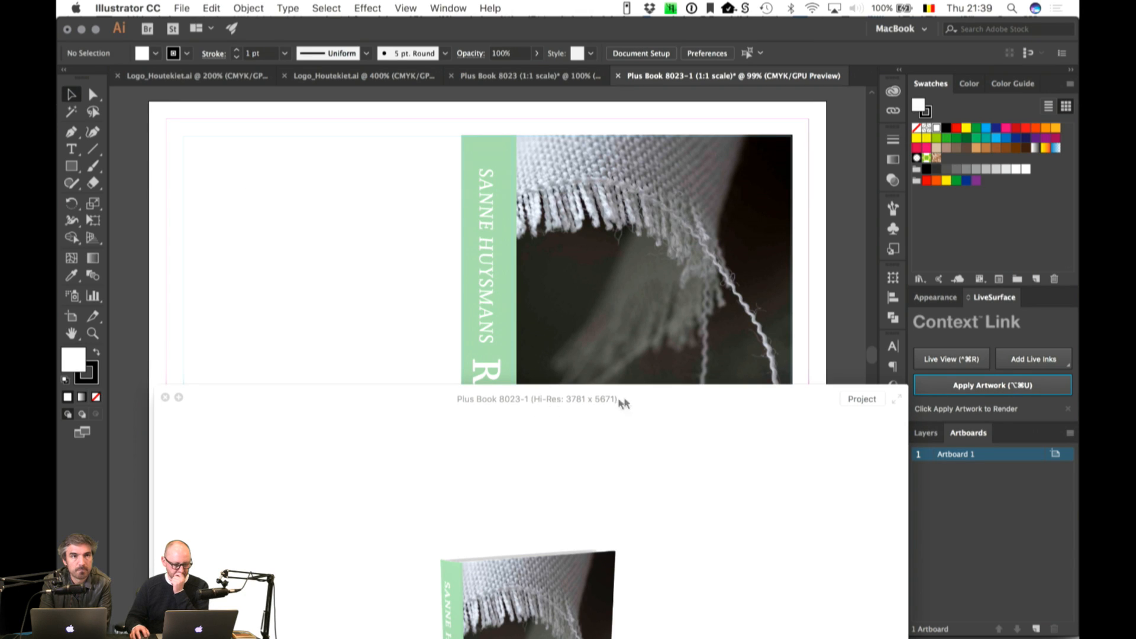
Step: Relink the placed cover in the Plus Book 8023-1 artwork to CV Rafelen_v2.pdf from the Rafelen folder
drag(623, 403, 504, 623)
click(710, 309)
click(710, 310)
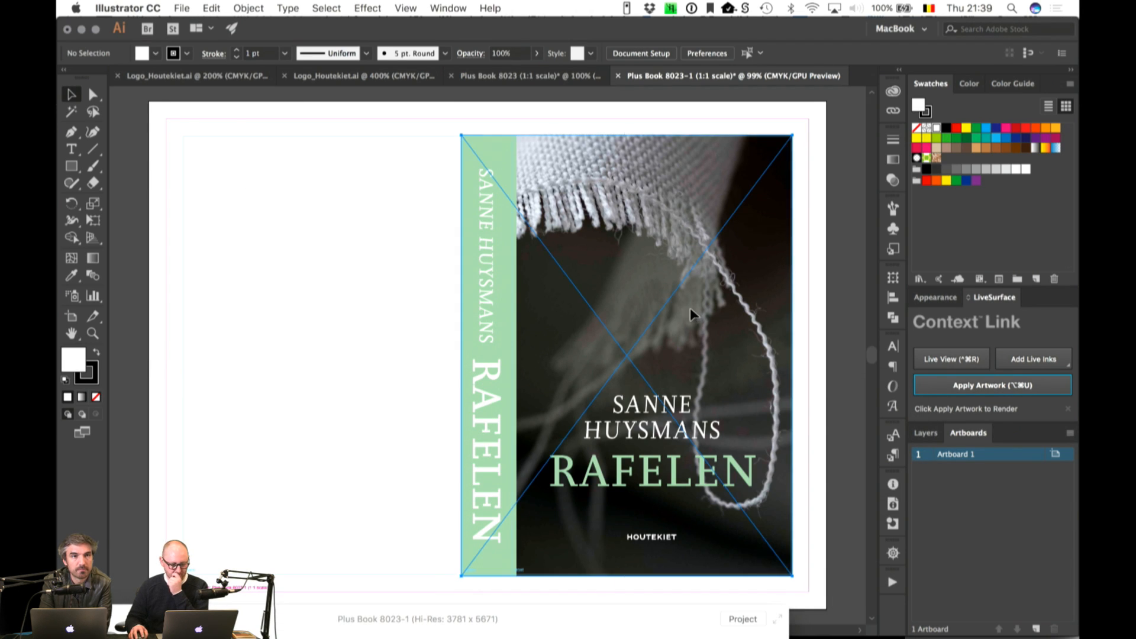
click(893, 110)
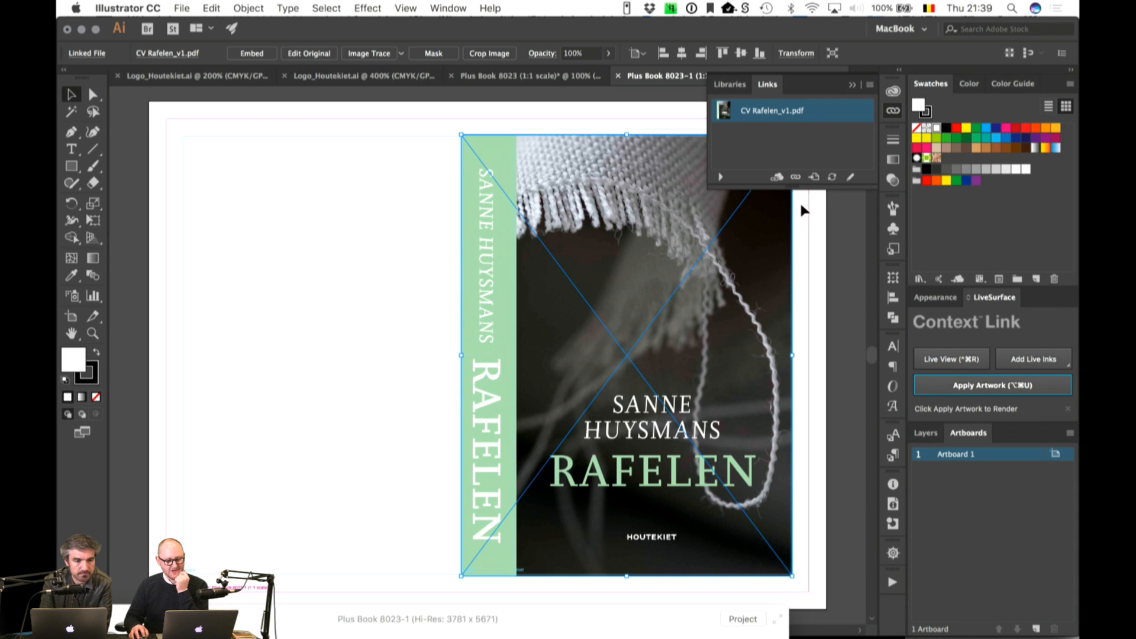
click(796, 176)
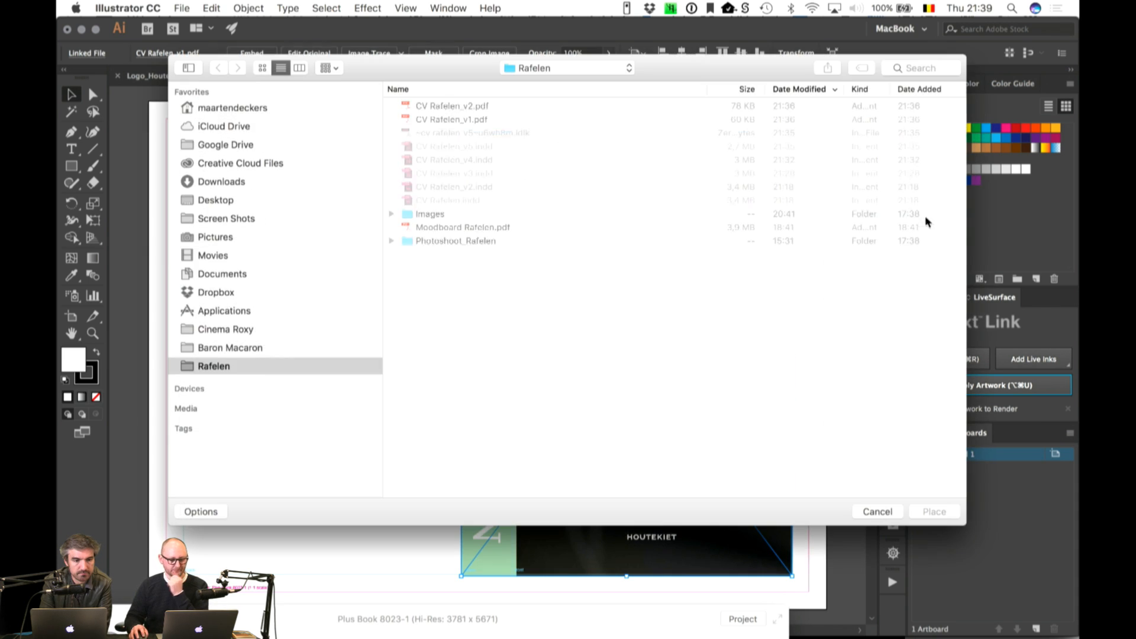
click(464, 107)
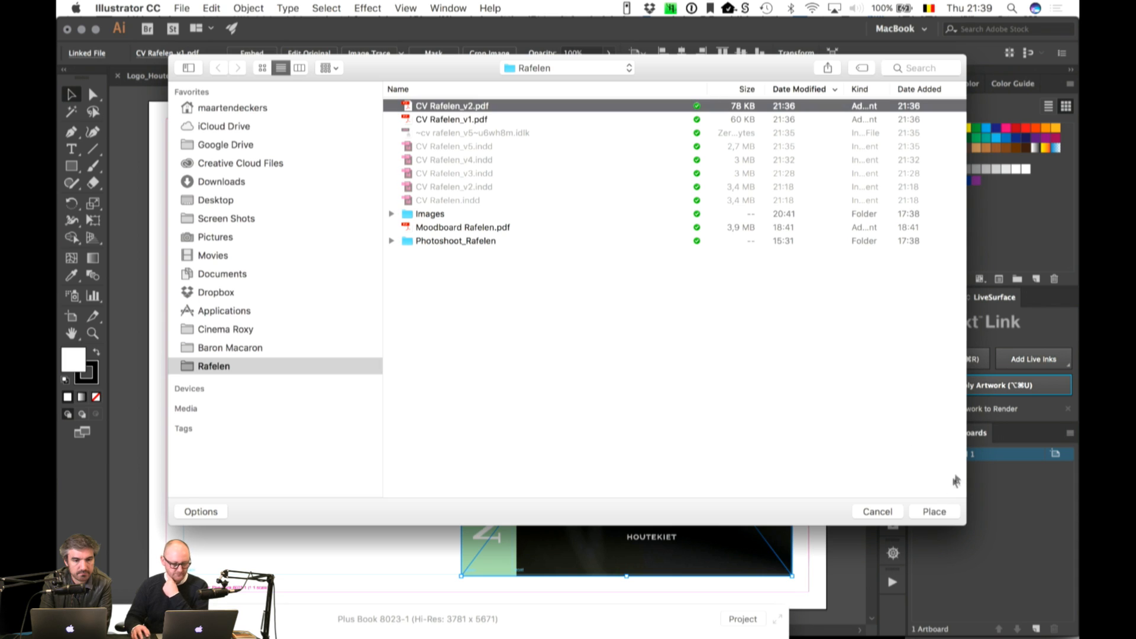
click(935, 512)
click(339, 277)
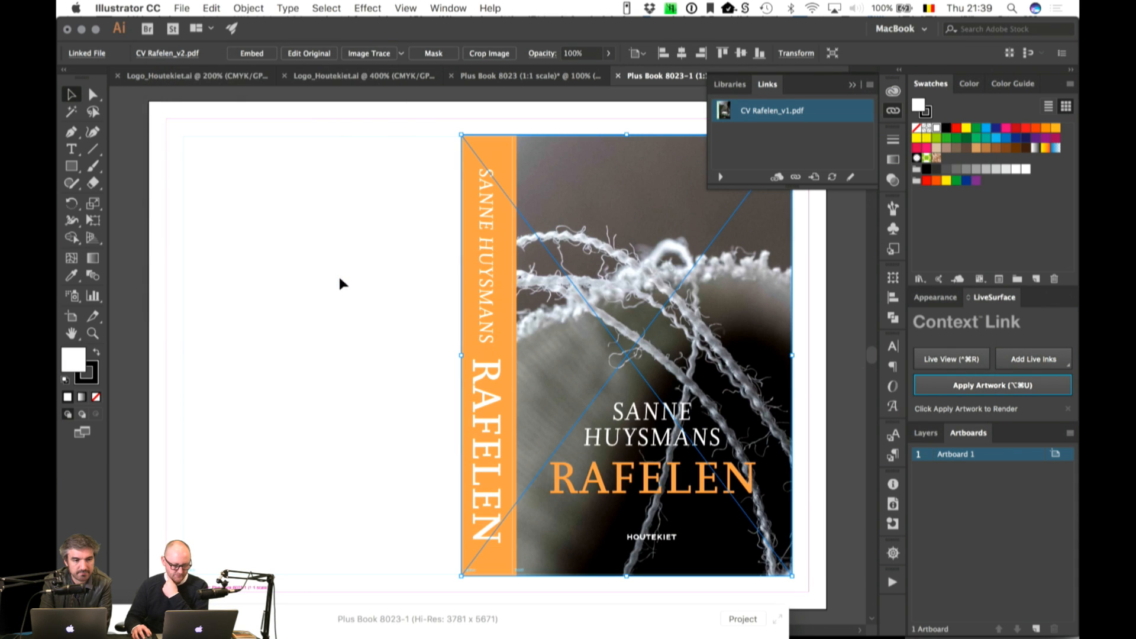
click(852, 84)
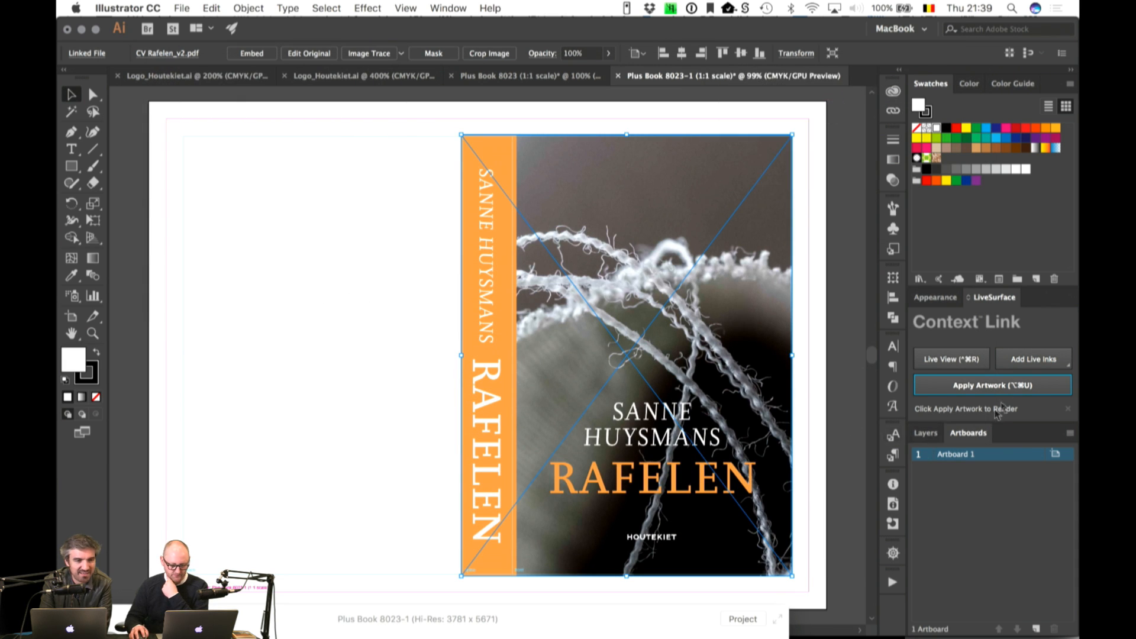
Step: Apply the orange cover artwork to the Plus Book 8023-1 surface, view its 3D rendering and close the preview
click(1008, 388)
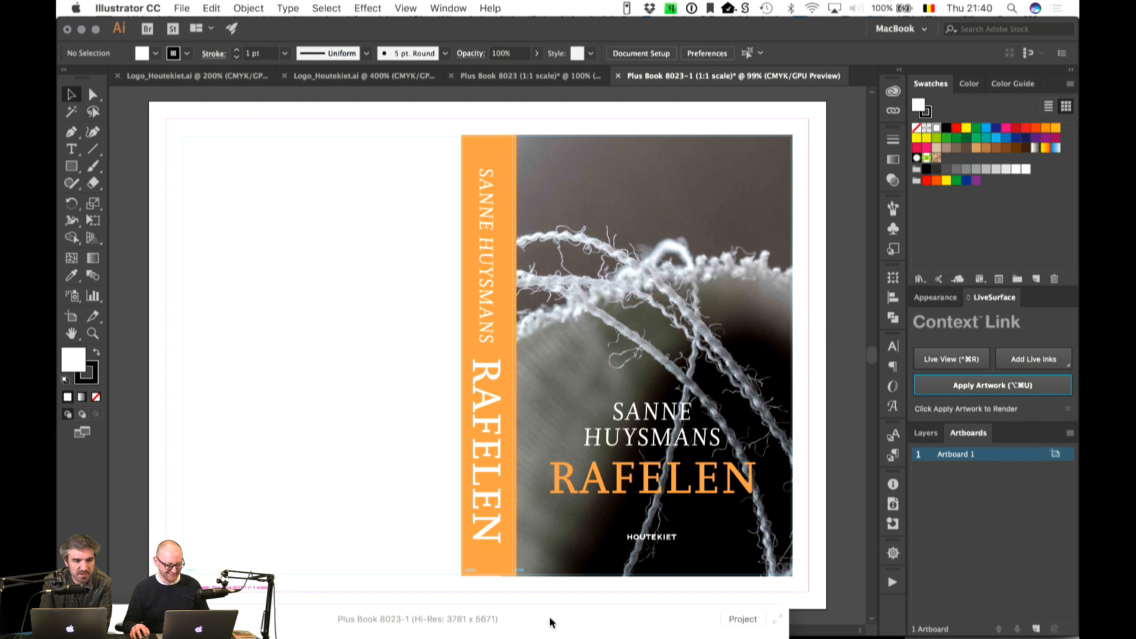
drag(553, 617, 659, 31)
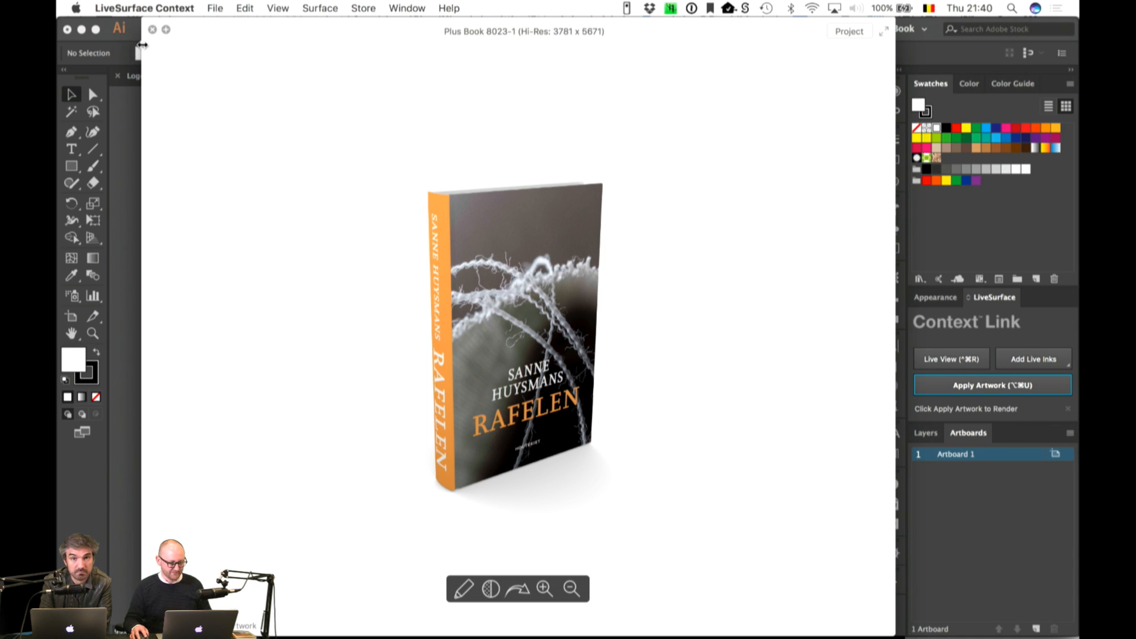
click(153, 30)
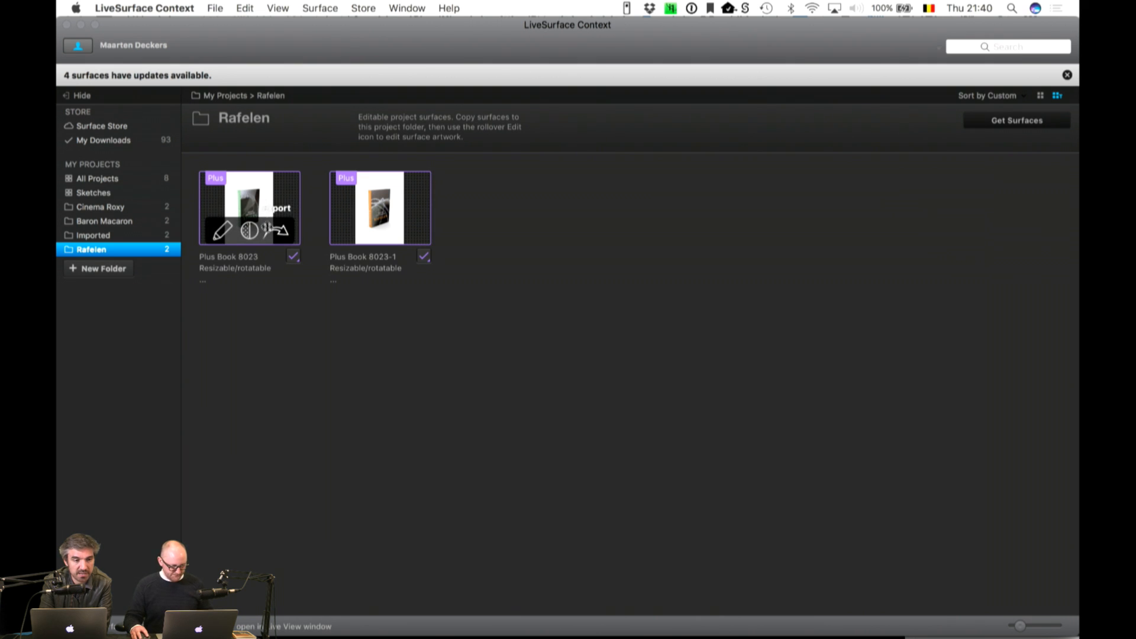
Step: Export the Plus Book 8023 rendering to the Rafelen folder as TIFF Rafelen_v1 at 200 DPI, without a transparent background
click(259, 197)
right_click(259, 197)
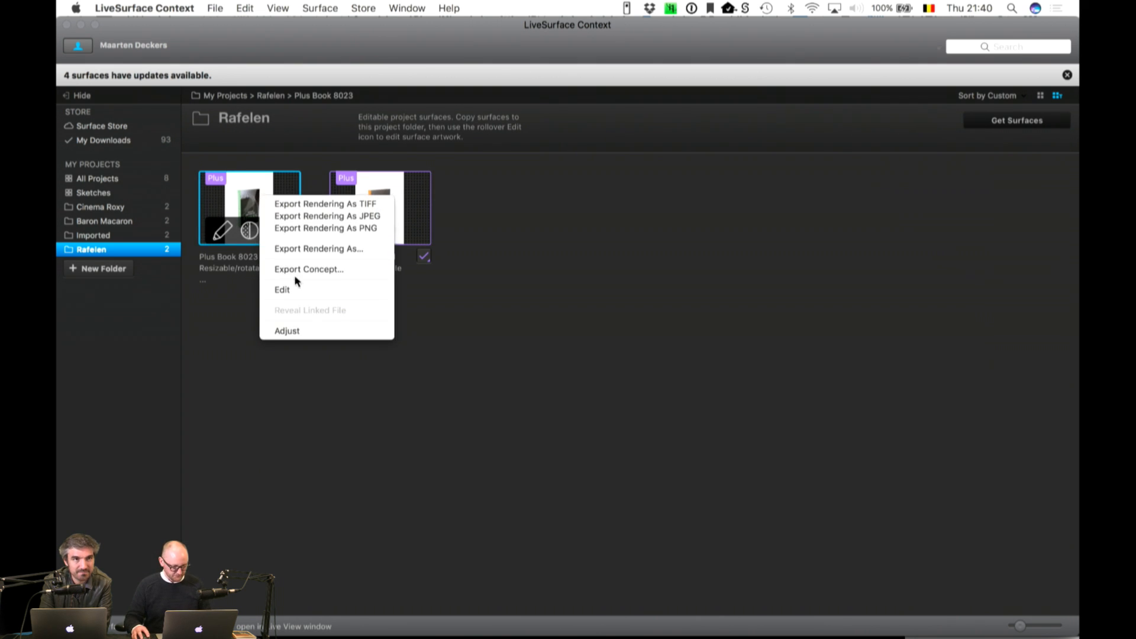
click(302, 249)
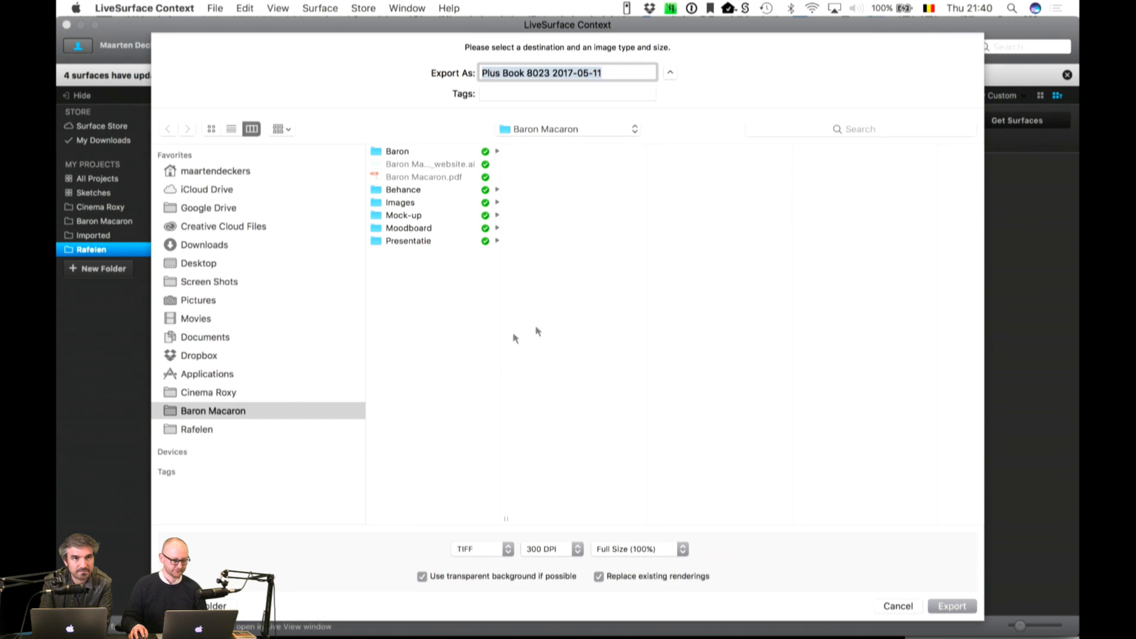
click(189, 431)
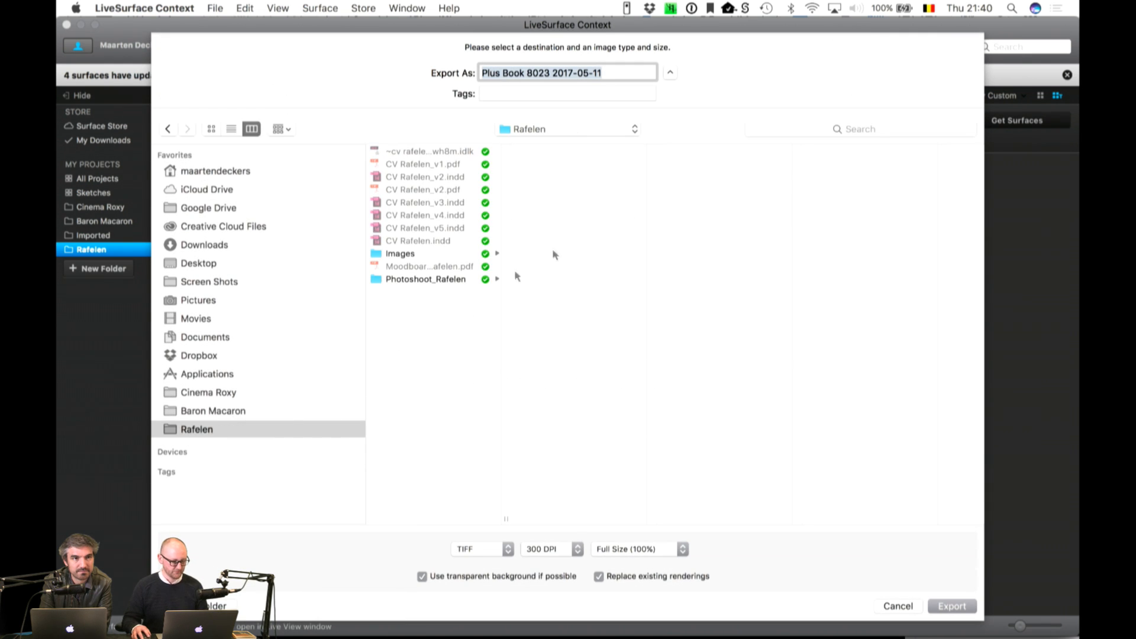
text(Rafelen_v1)
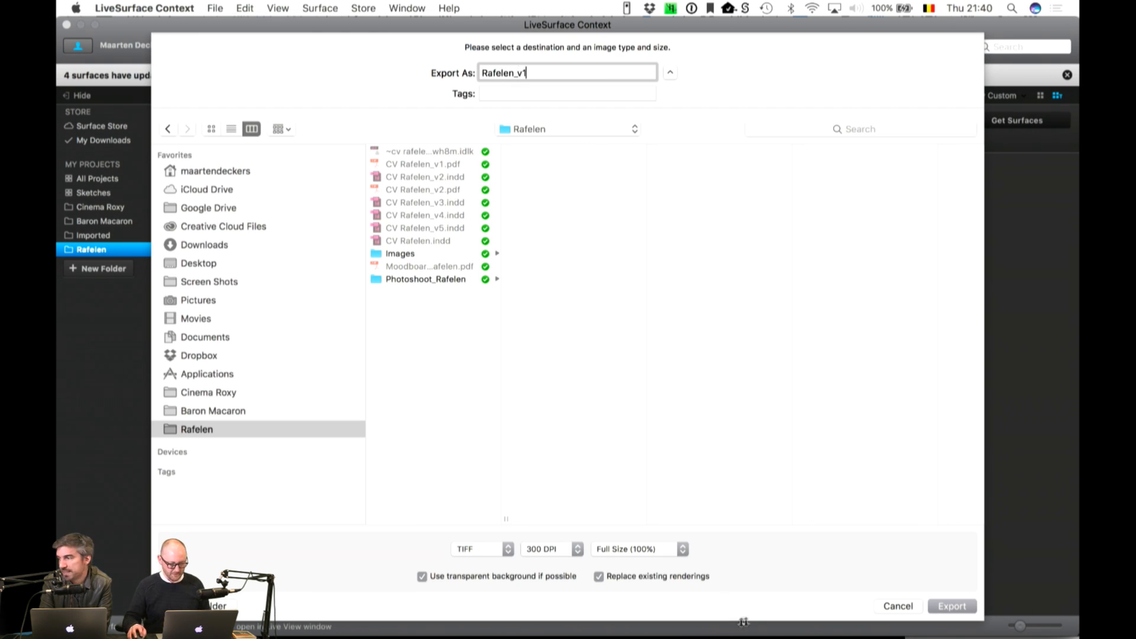
click(550, 549)
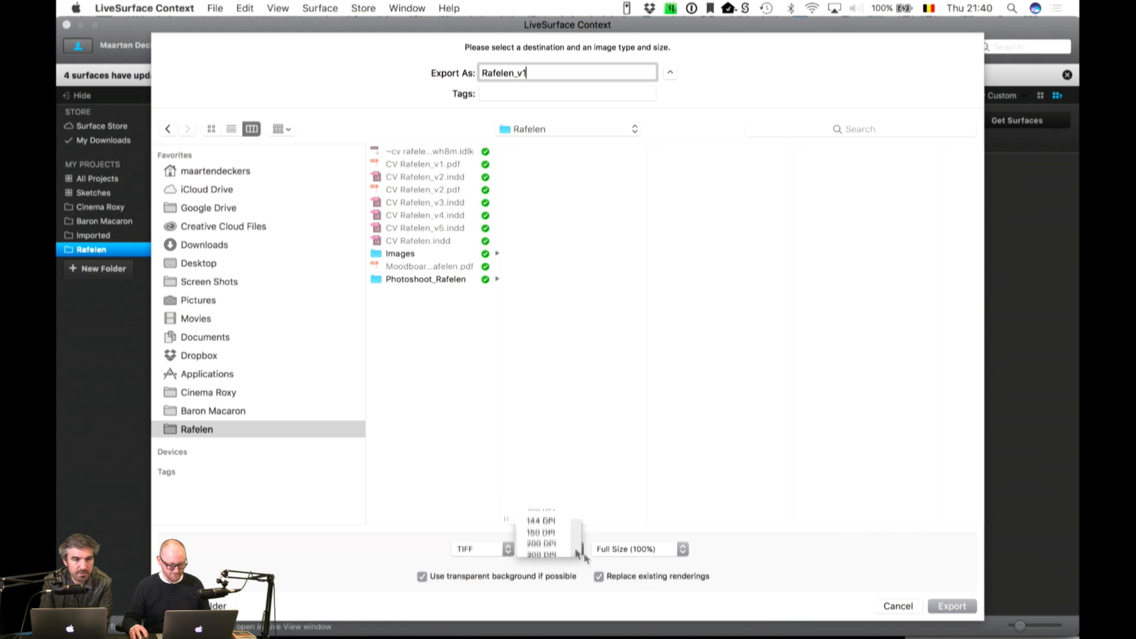
click(548, 536)
click(665, 122)
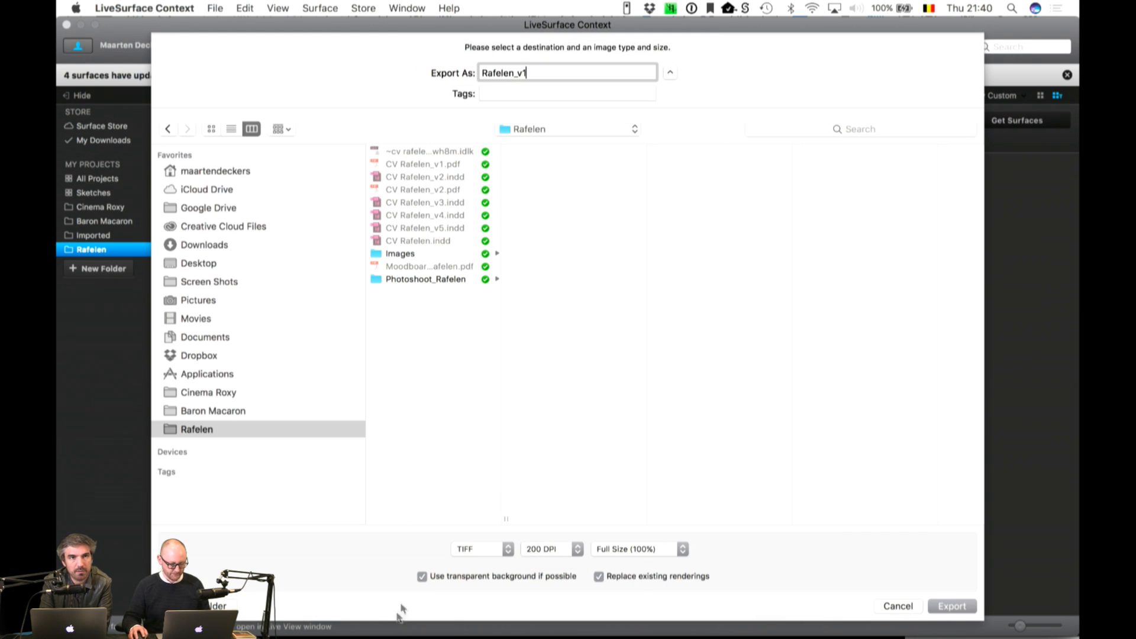
click(422, 576)
click(954, 606)
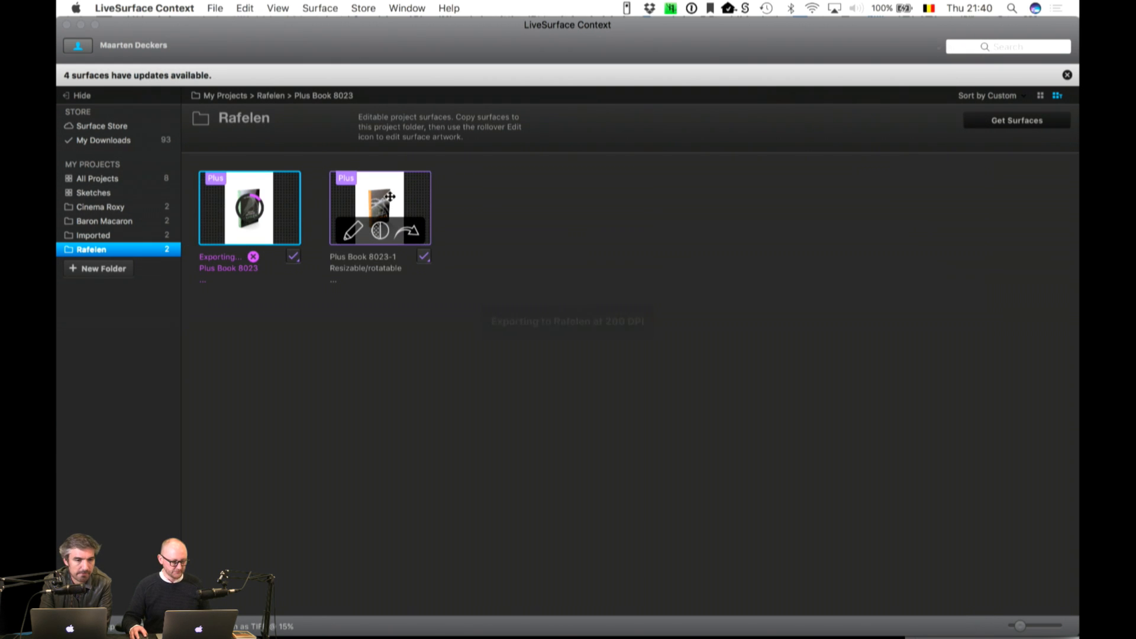
Step: Export the Plus Book 8023-1 rendering to the Rafelen folder as Rafelen_v2.tiff
click(390, 196)
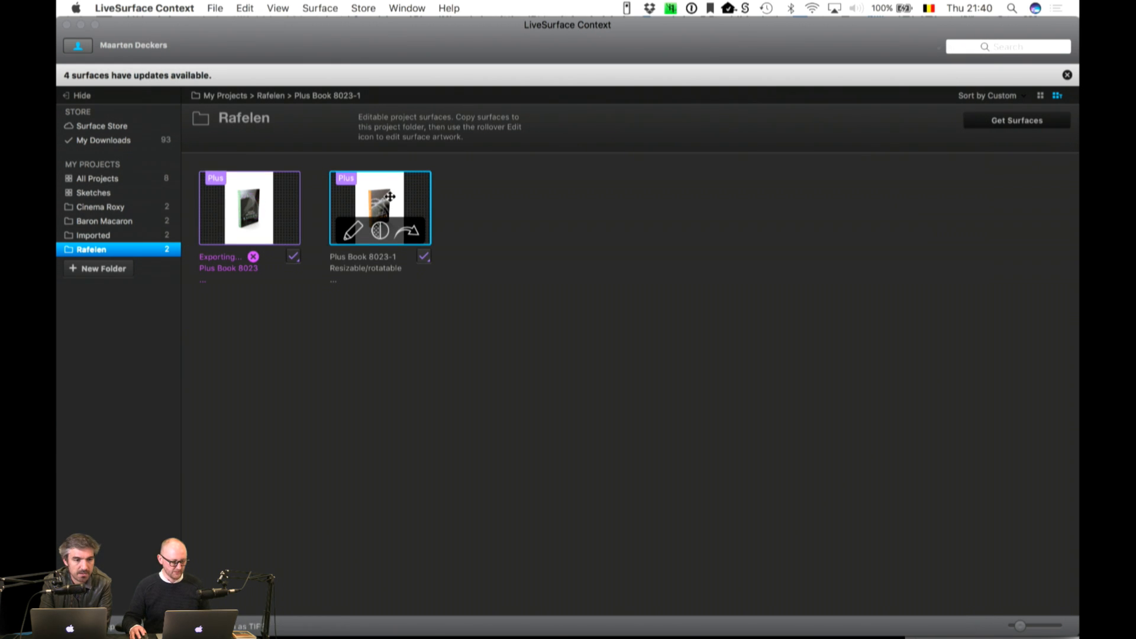
right_click(390, 197)
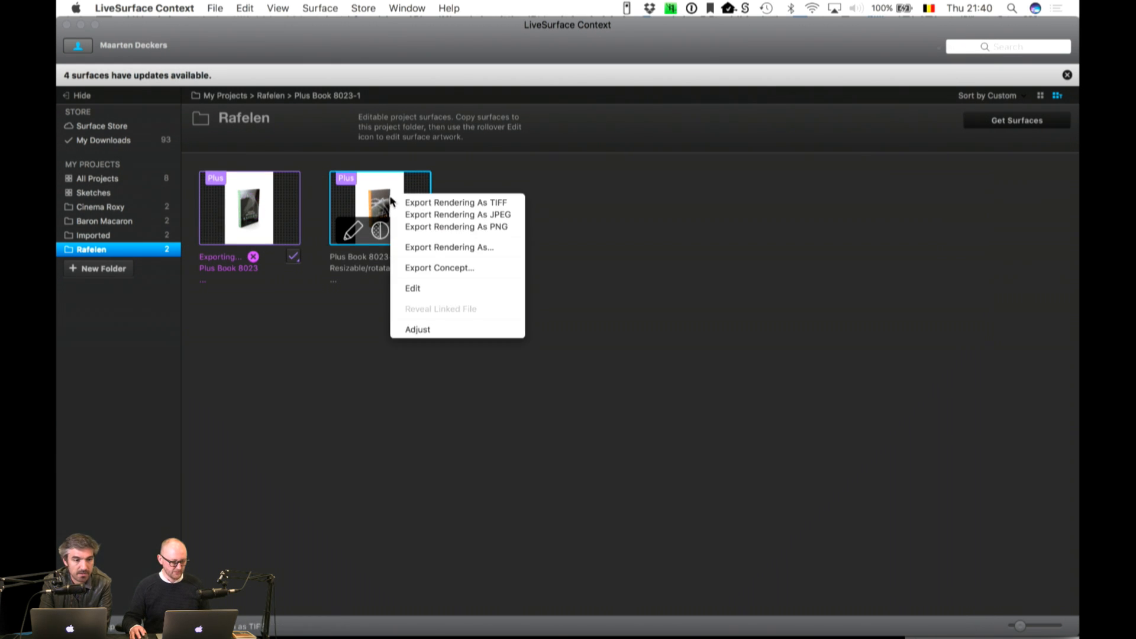
click(483, 247)
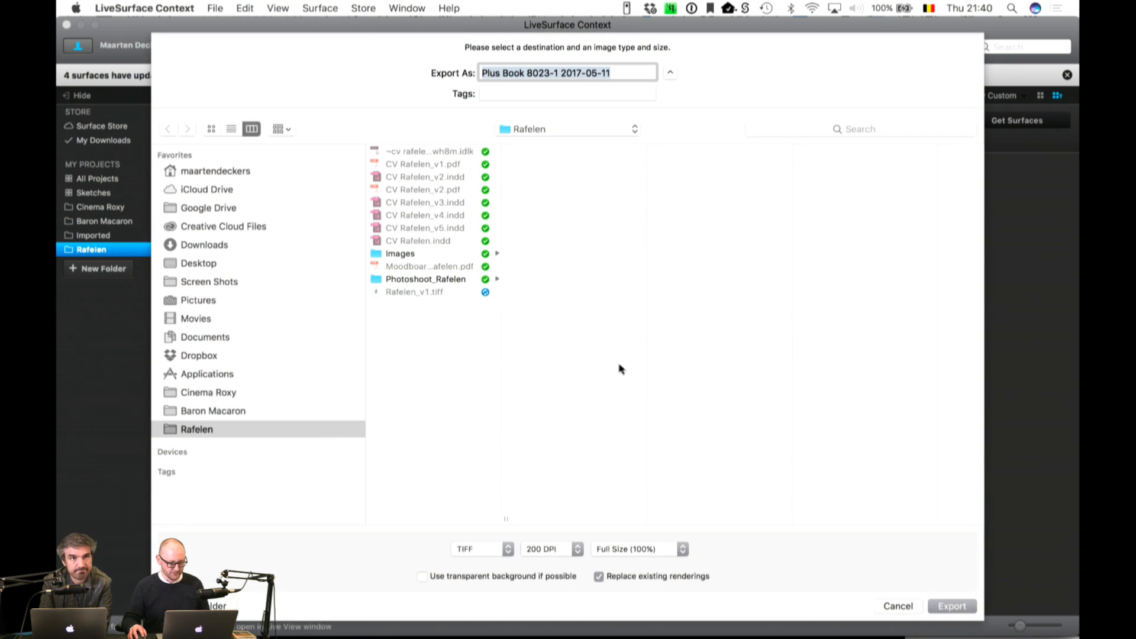
drag(505, 515, 707, 516)
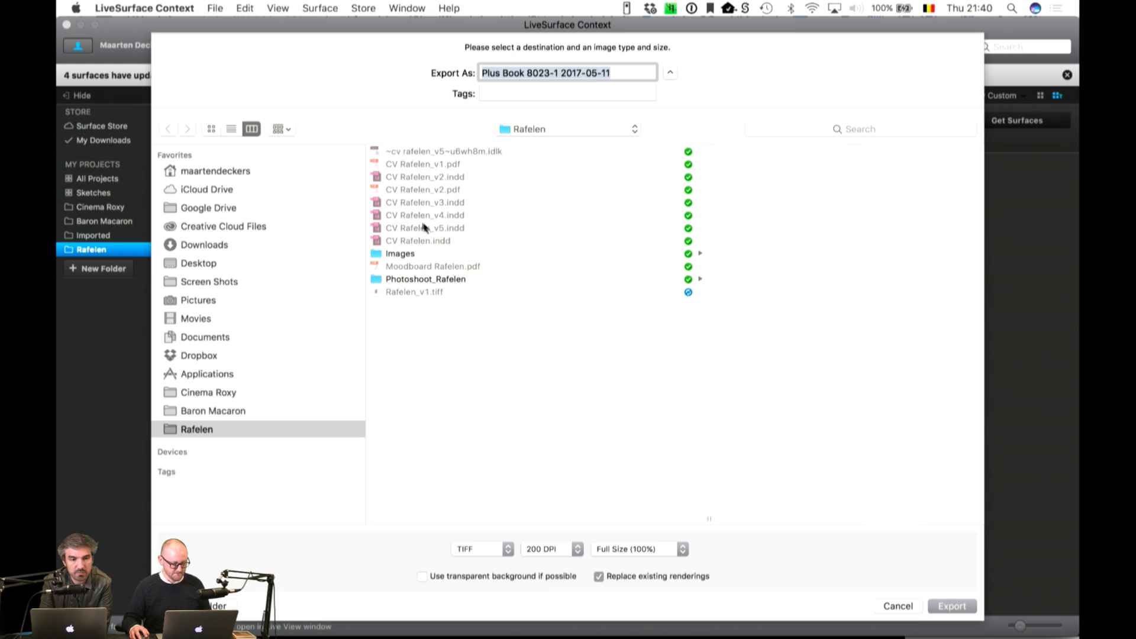
click(398, 294)
click(526, 72)
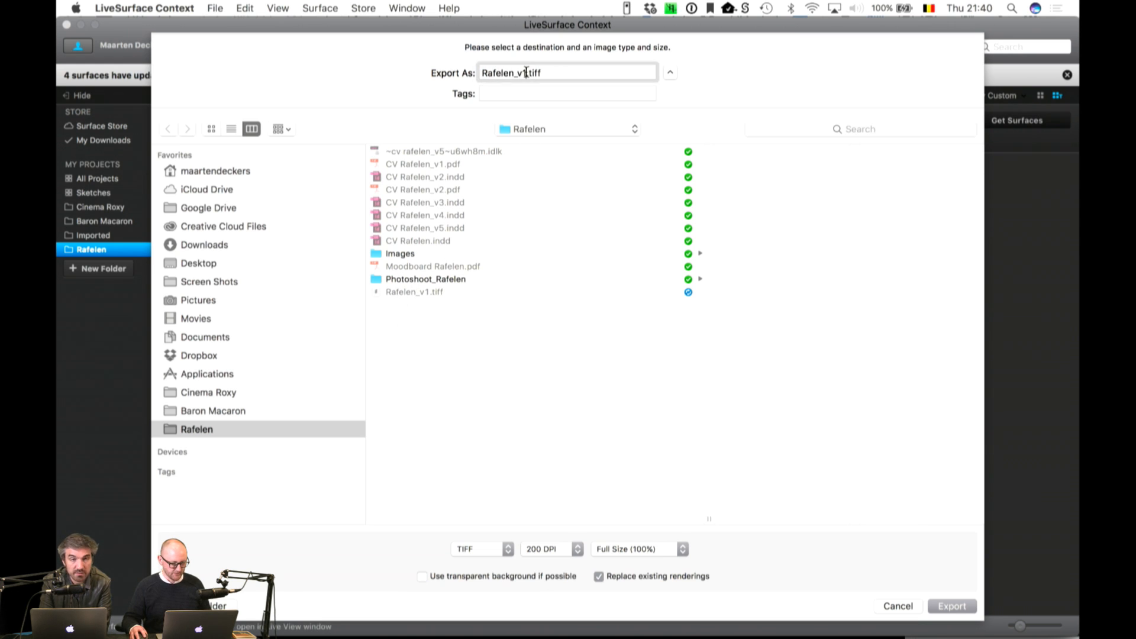
key(BackSpace)
text(2)
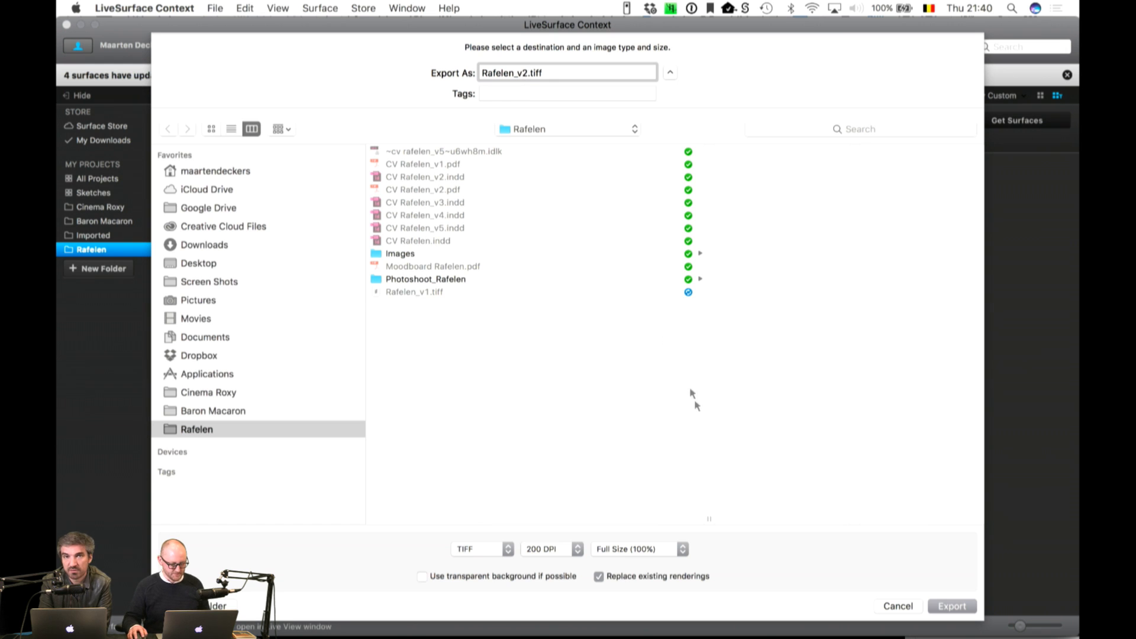
click(952, 606)
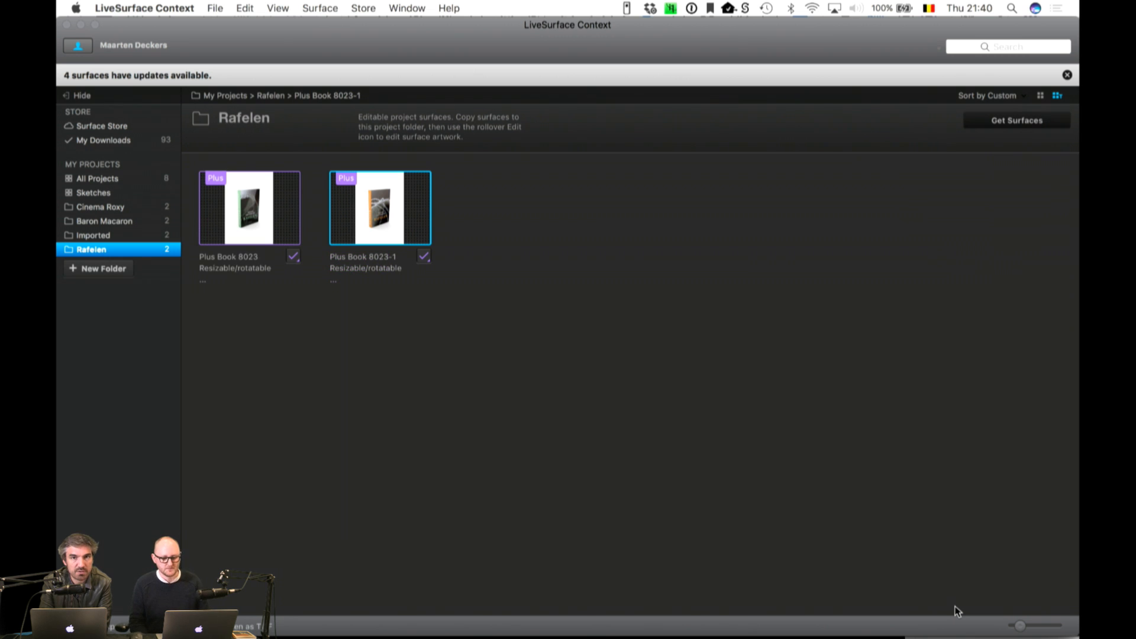
Step: Switch to InDesign and create a landscape document from the A3 print preset
mouse_move(761, 636)
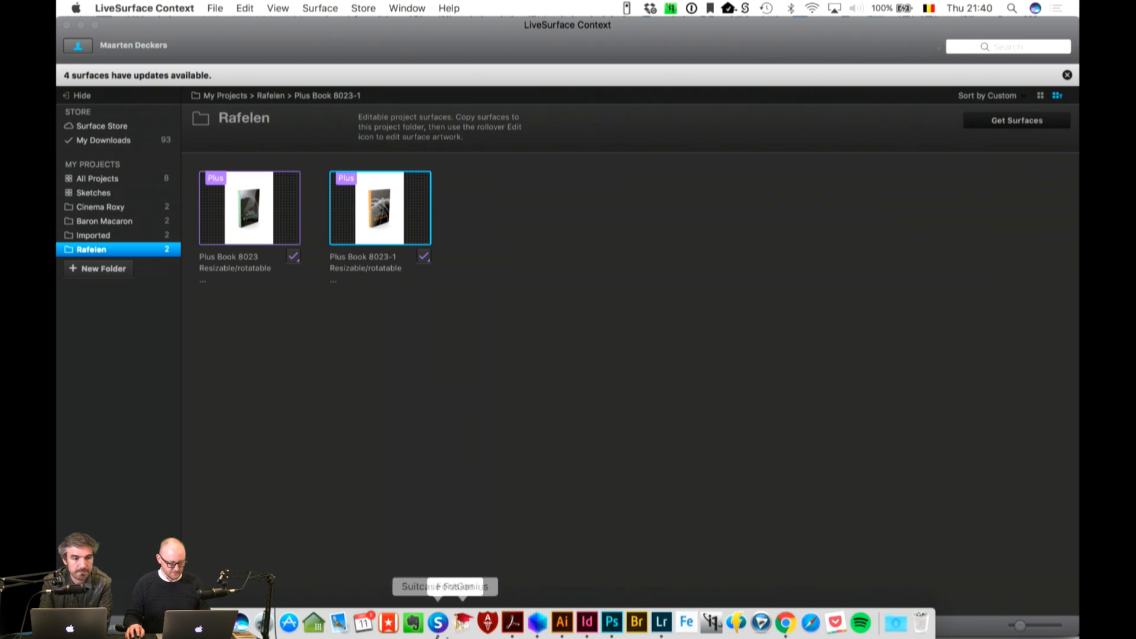
click(587, 628)
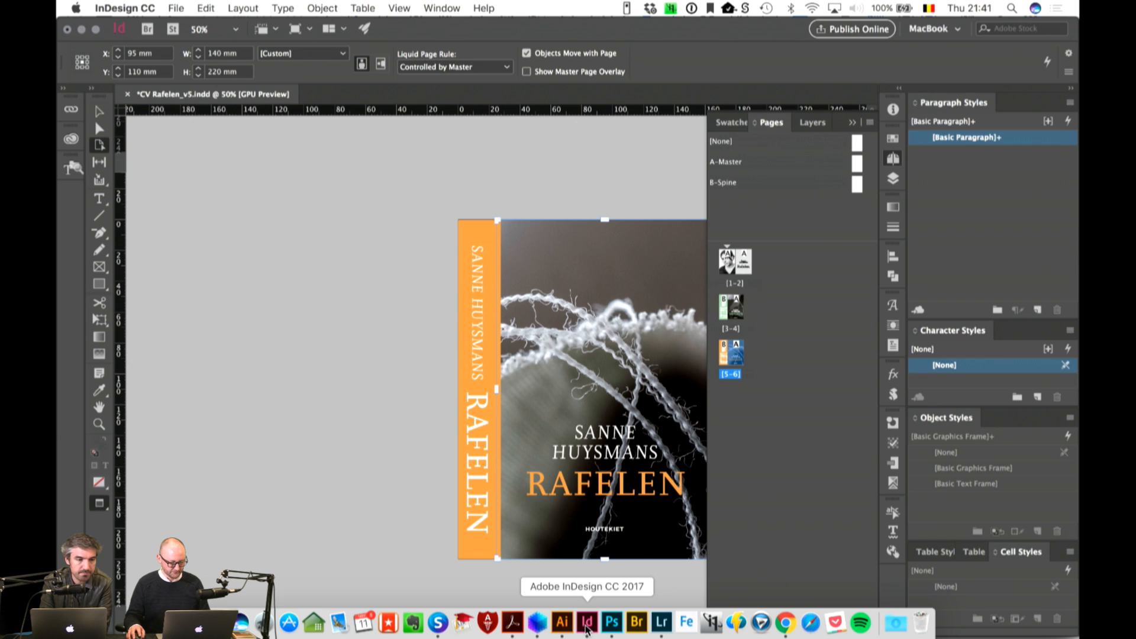
click(97, 111)
click(851, 122)
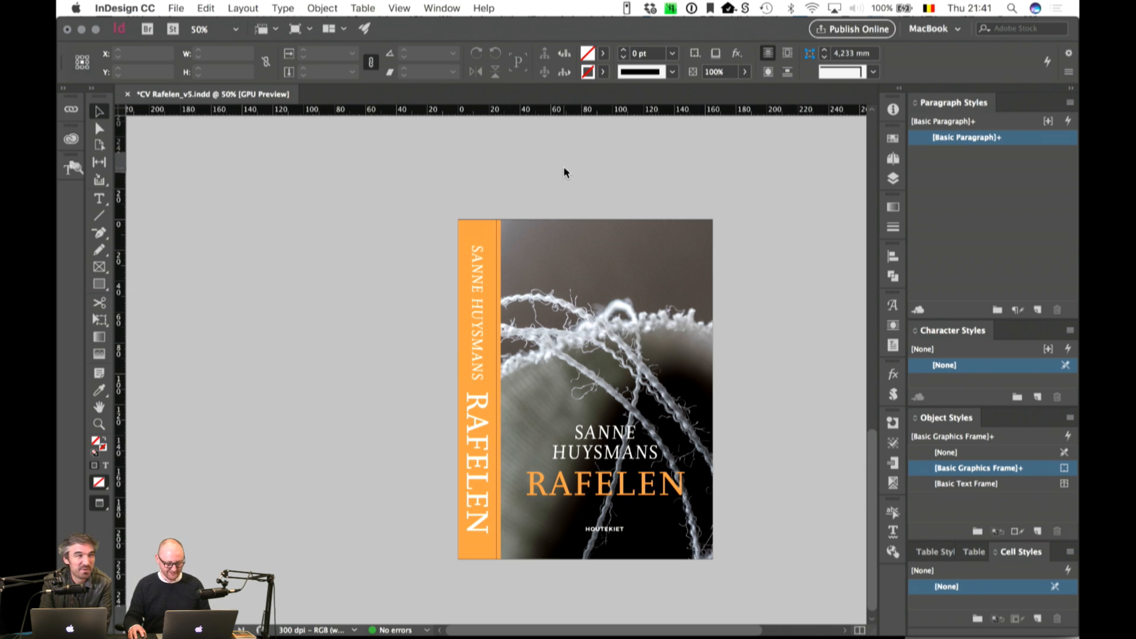
key(super+n)
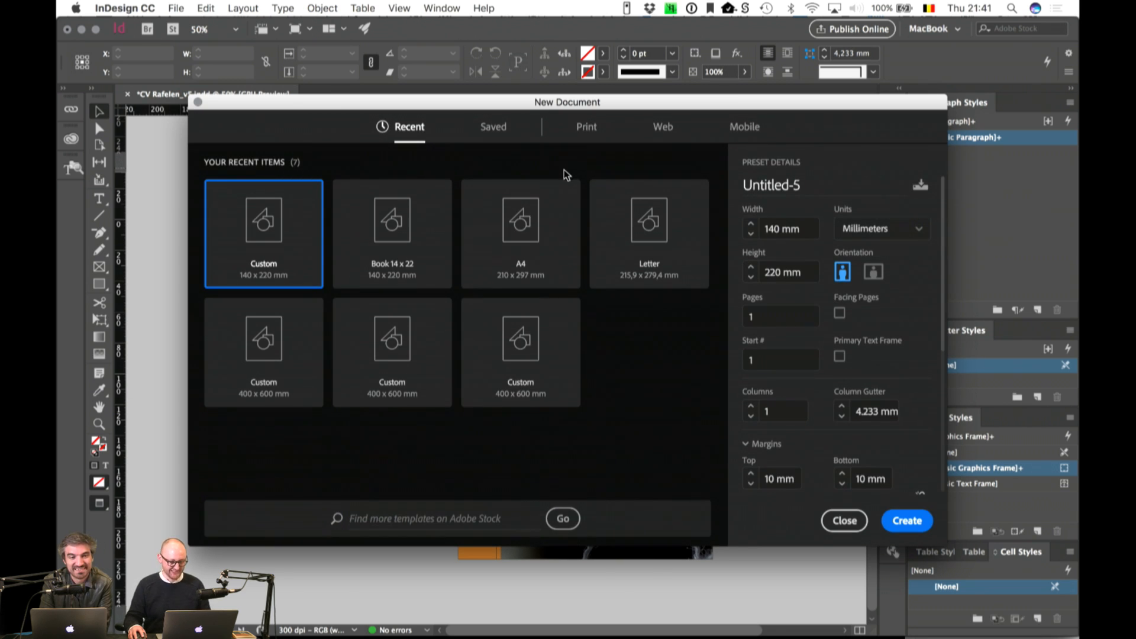
click(586, 127)
click(473, 318)
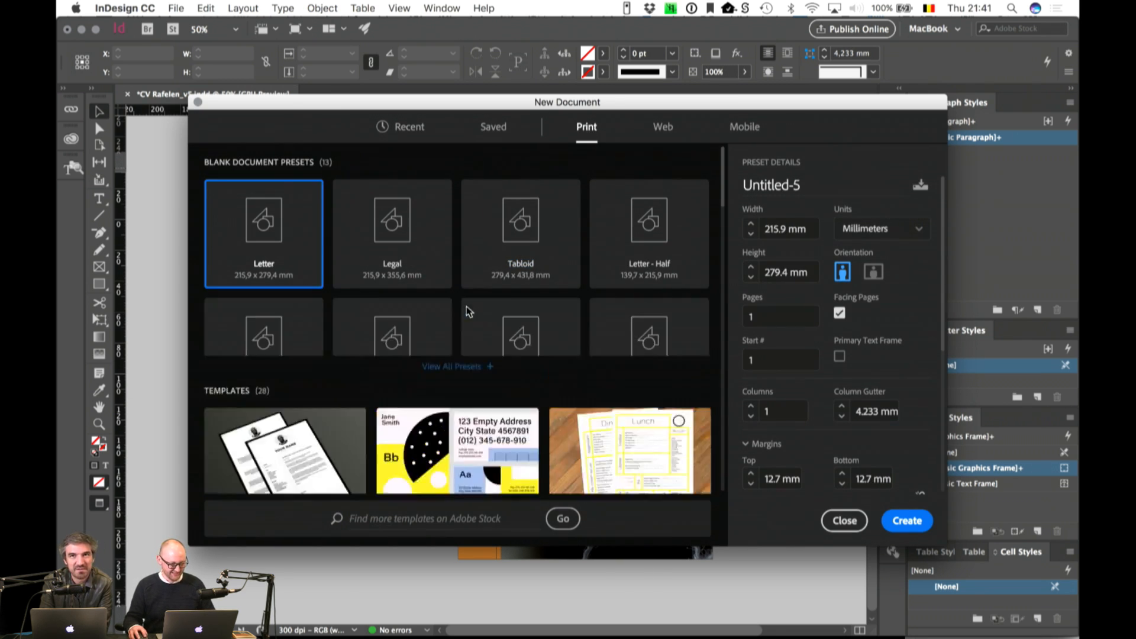
scroll(512, 344, down, 2)
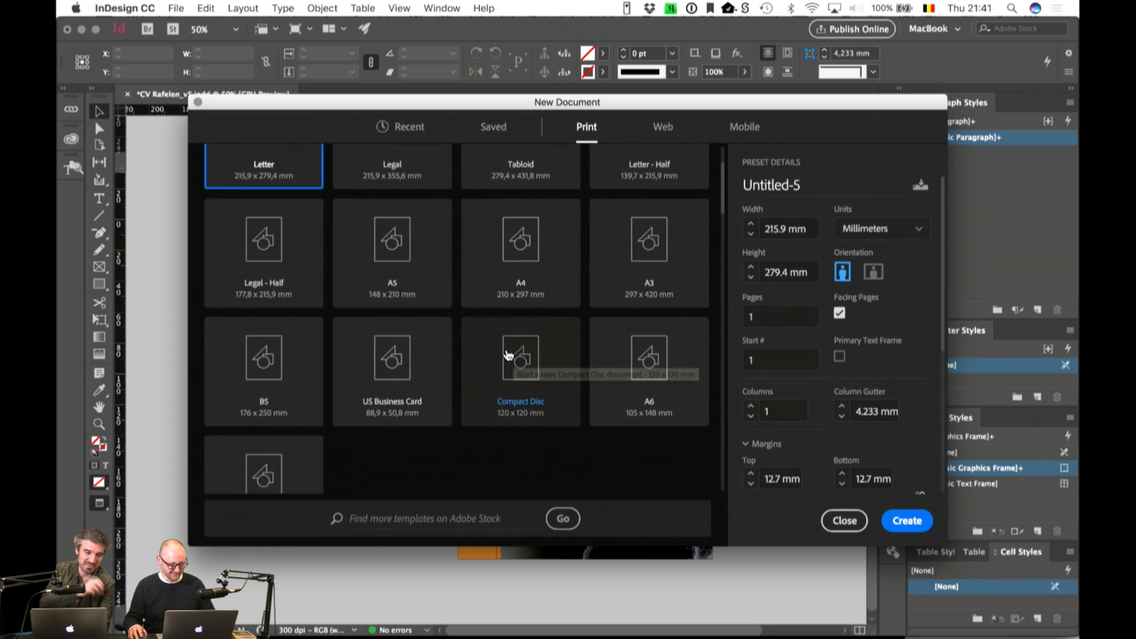
click(651, 258)
click(874, 272)
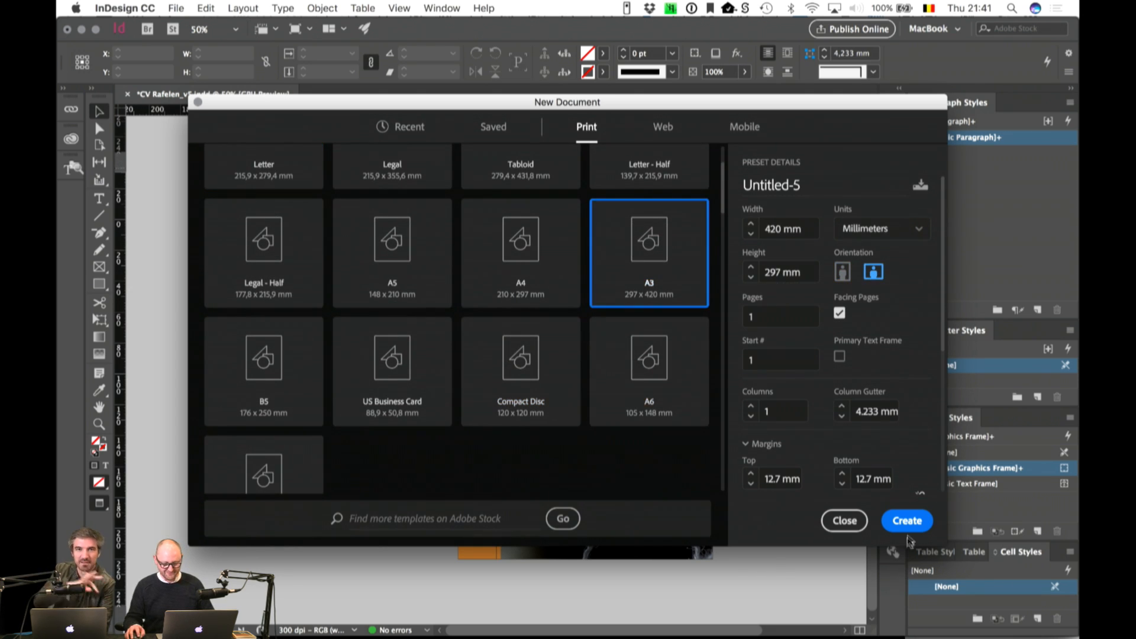
click(907, 521)
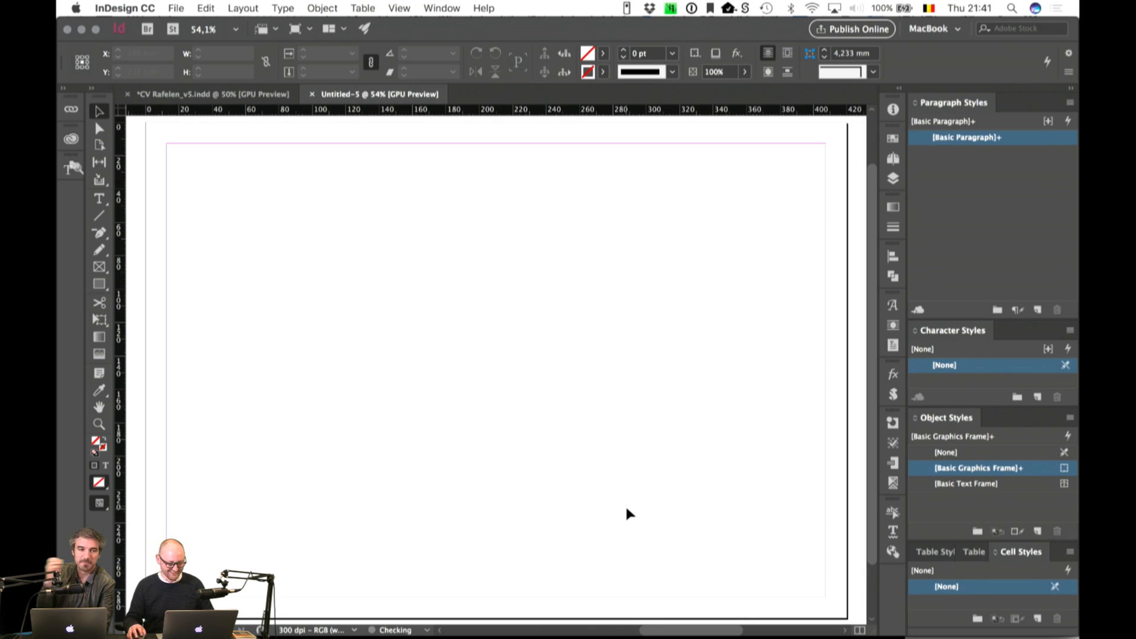
Step: Place Rafelen_v1.tiff from the Rafelen folder on the page's left half in a frame about 173 × 259 mm
key(super+minus)
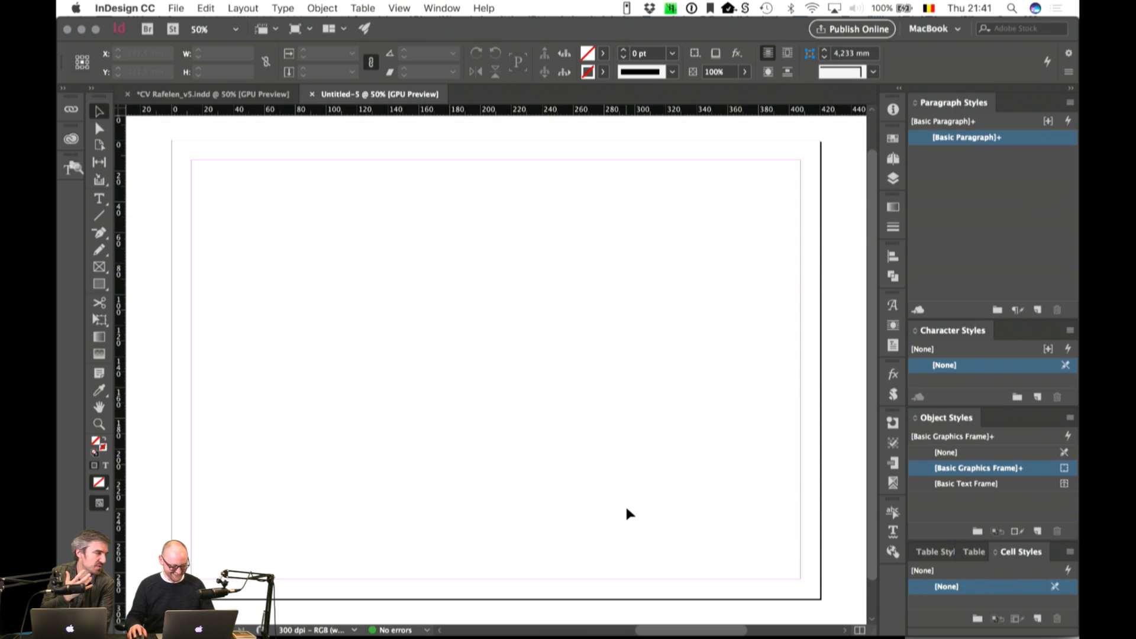
key(super+d)
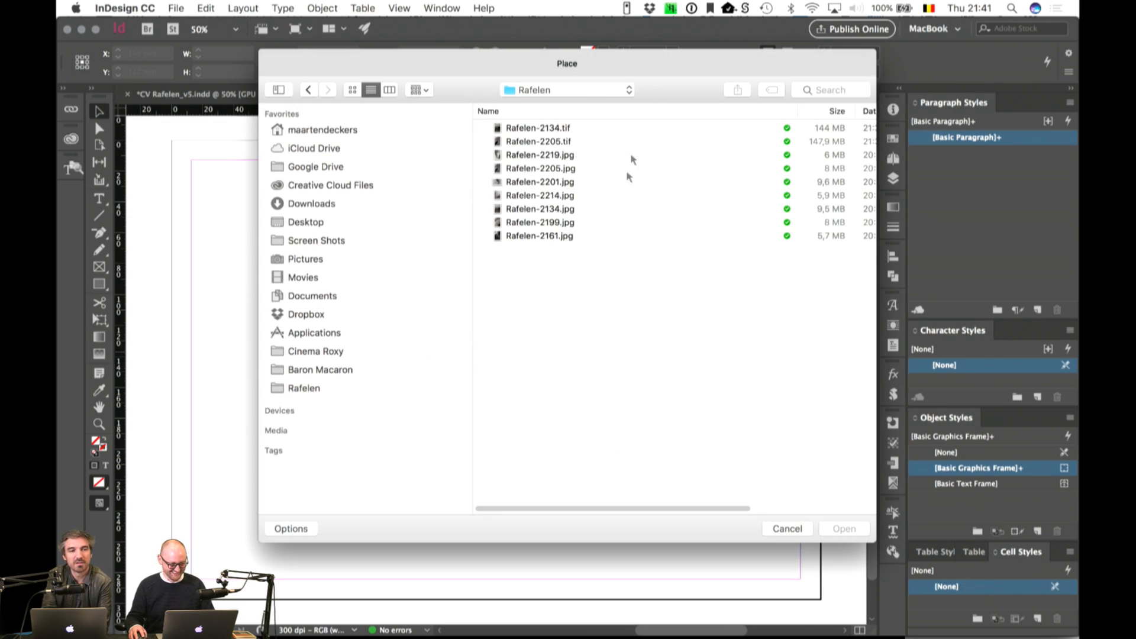
click(583, 89)
click(577, 222)
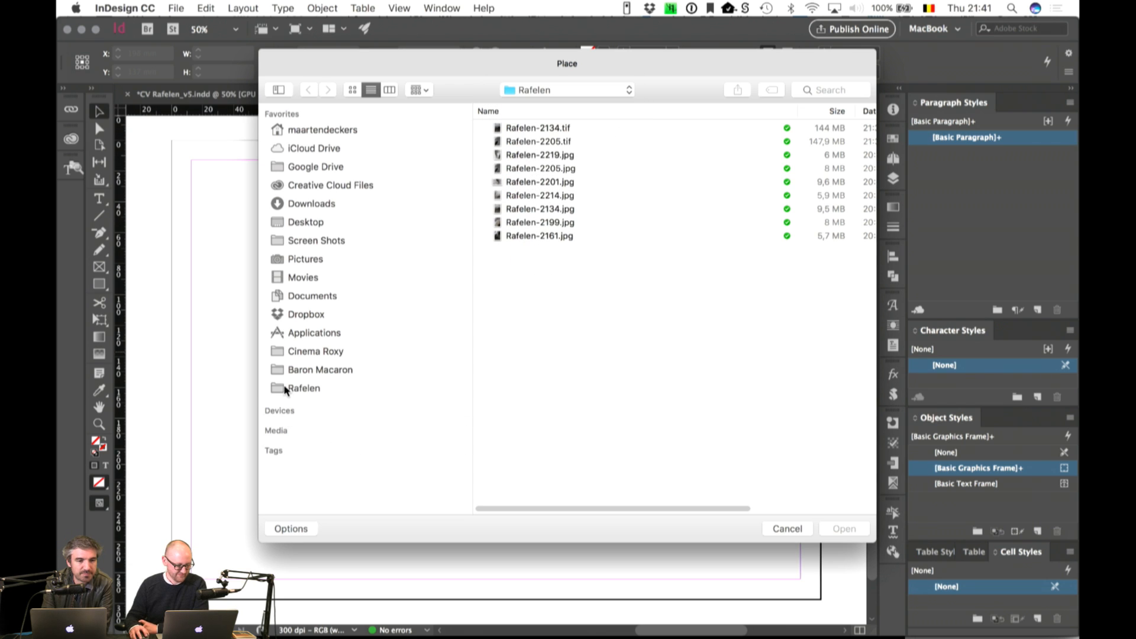
click(307, 387)
click(528, 141)
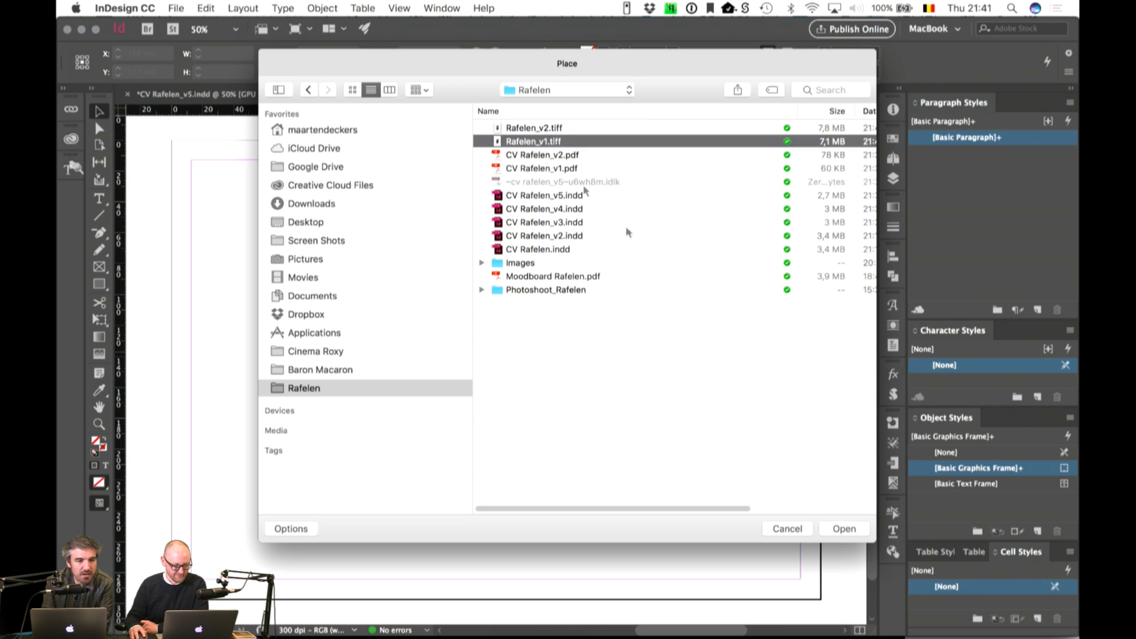
click(858, 530)
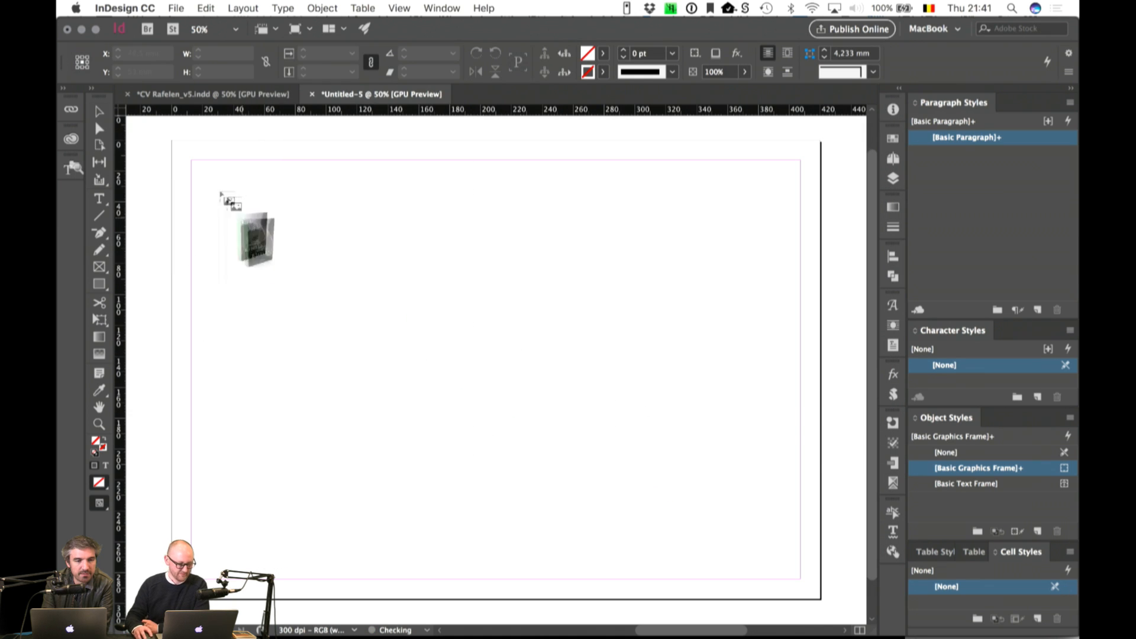
drag(202, 171, 597, 573)
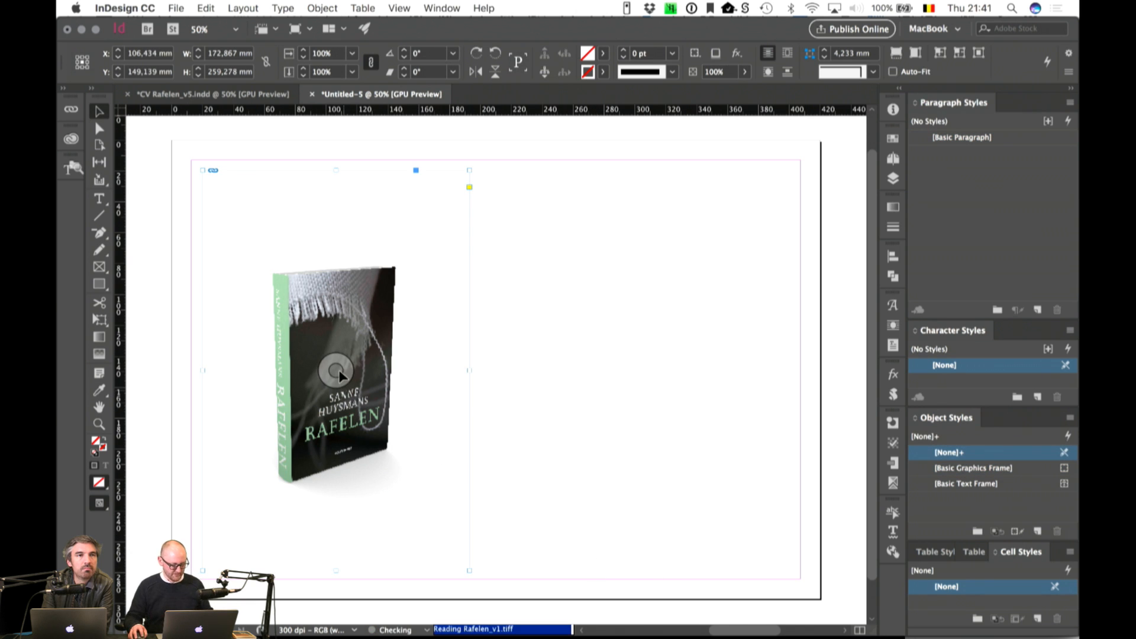
Step: Enlarge the green book mockup image inside its frame so that the whole book nearly fills the frame
drag(469, 170, 624, 120)
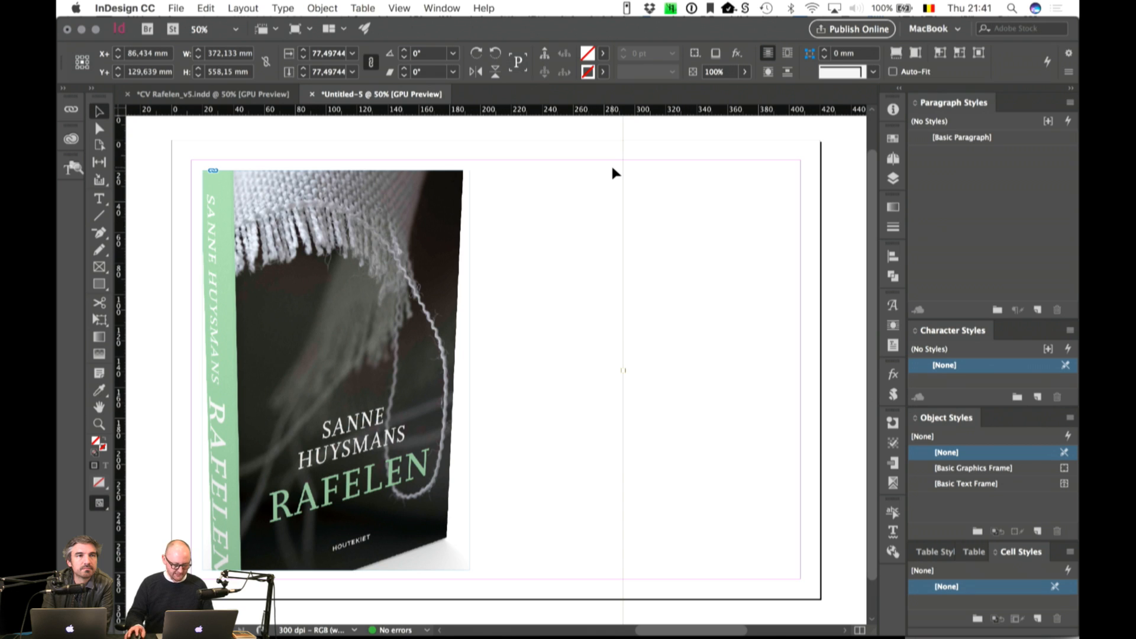
key(super+minus)
drag(640, 153, 608, 208)
click(647, 351)
key(super+equal)
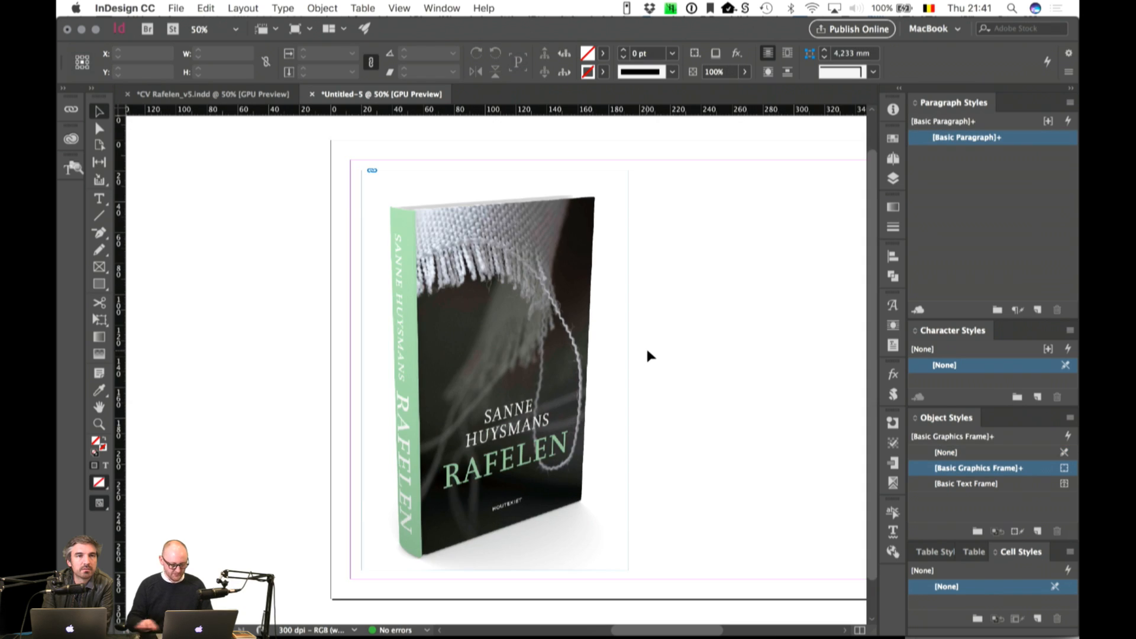
drag(647, 351, 479, 341)
click(217, 94)
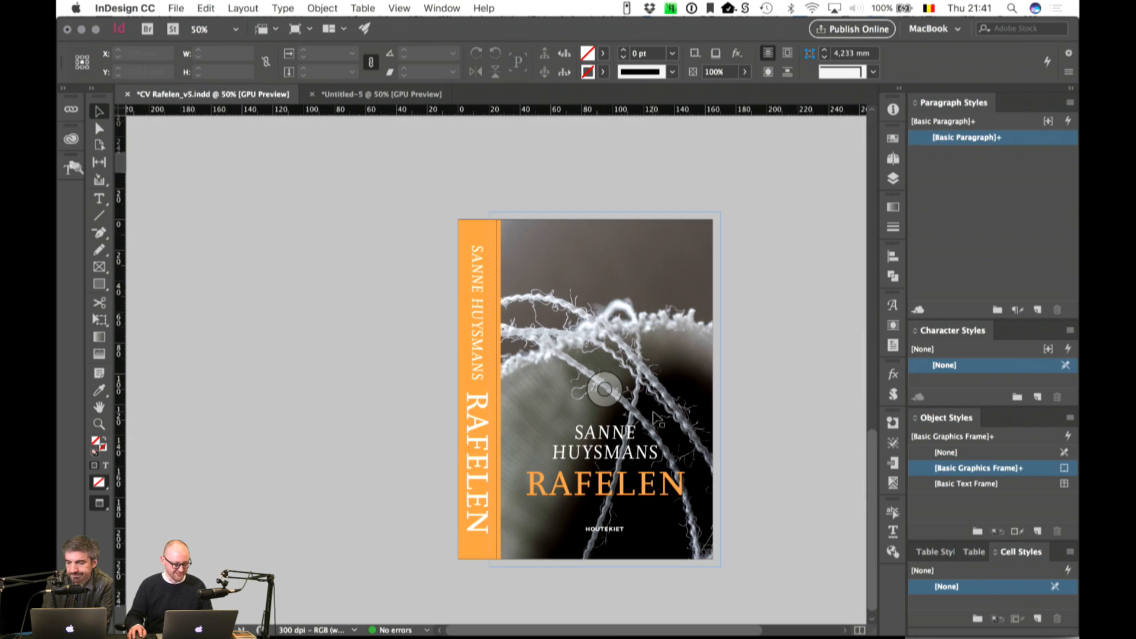
scroll(787, 402, up, 5)
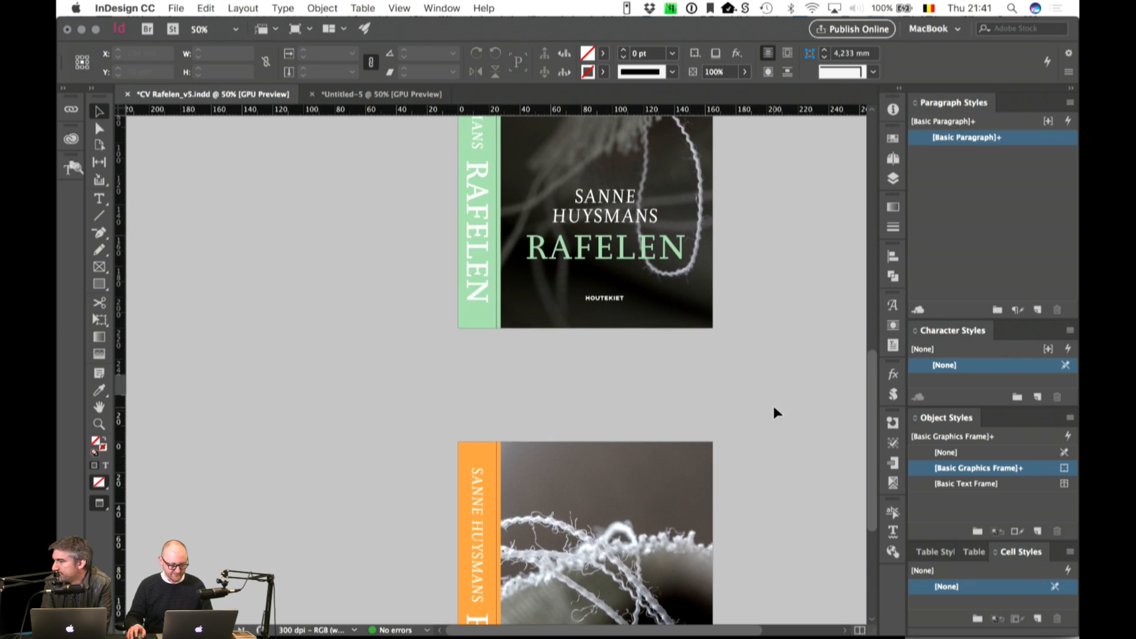
scroll(777, 412, up, 3)
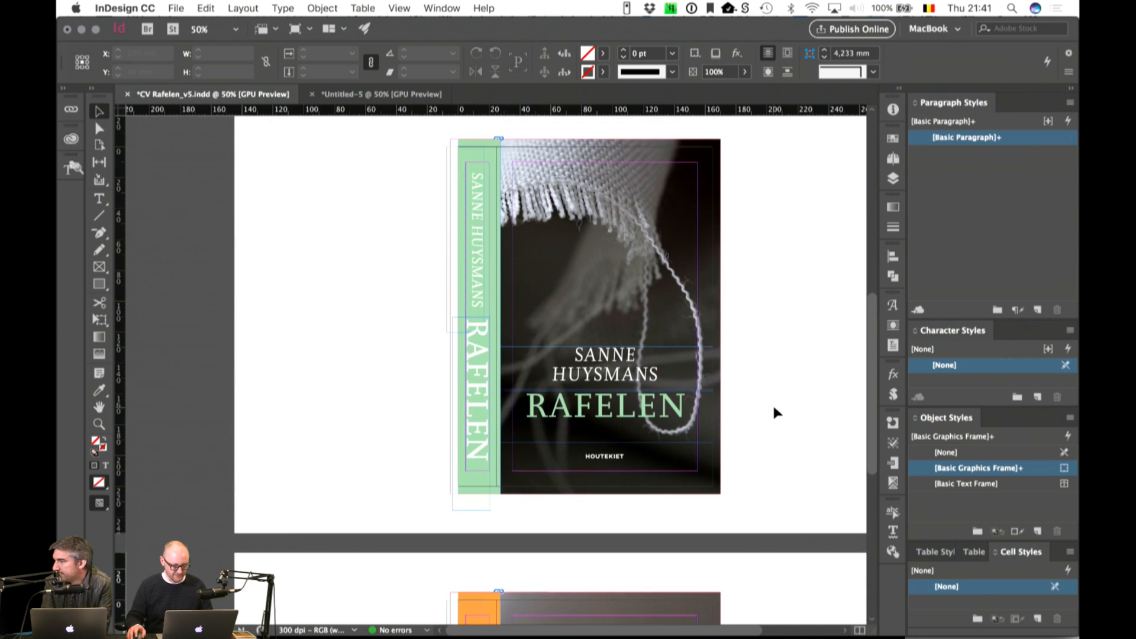
click(718, 178)
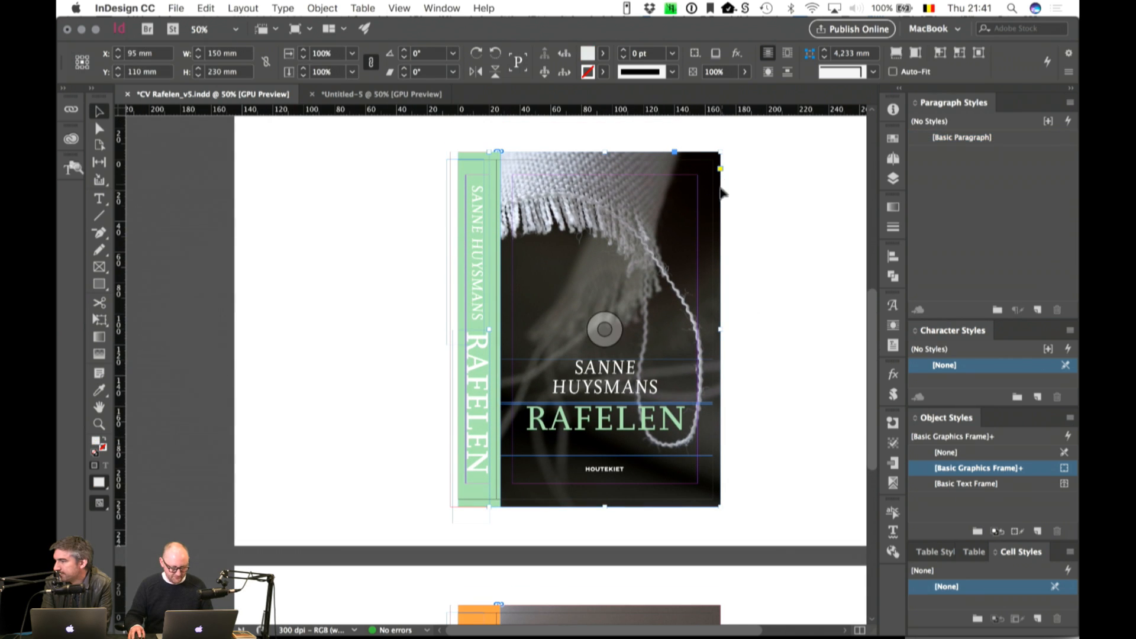
click(332, 94)
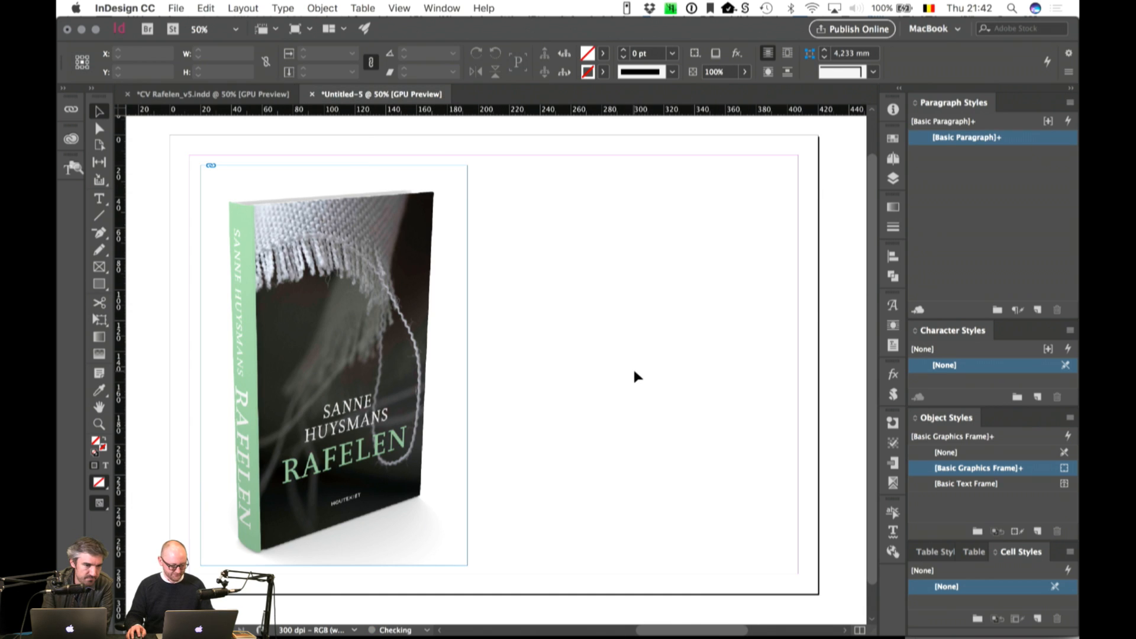
Step: Place CV Rafelen_v1.pdf to the right of the book mockup at about 173 × 231 mm
key(super+d)
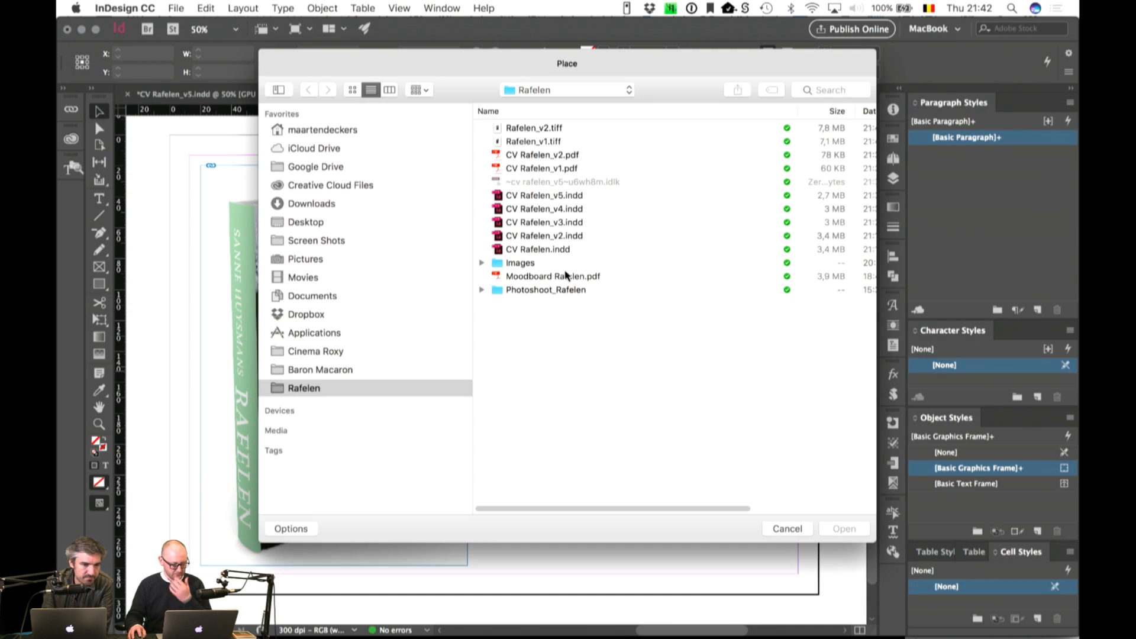
click(541, 168)
click(846, 528)
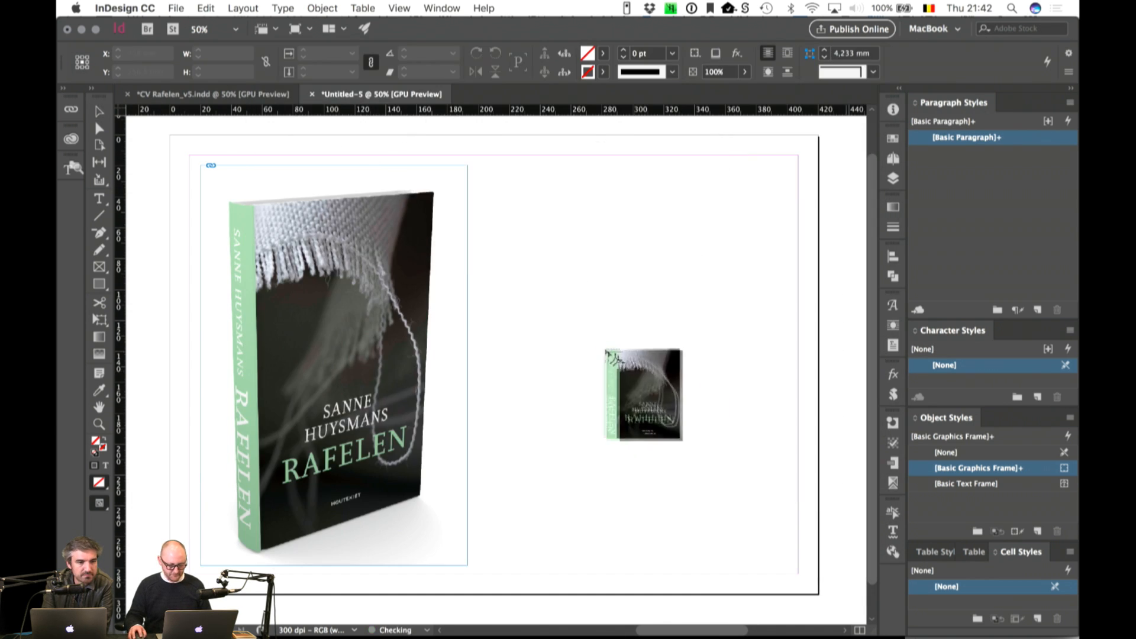
click(494, 192)
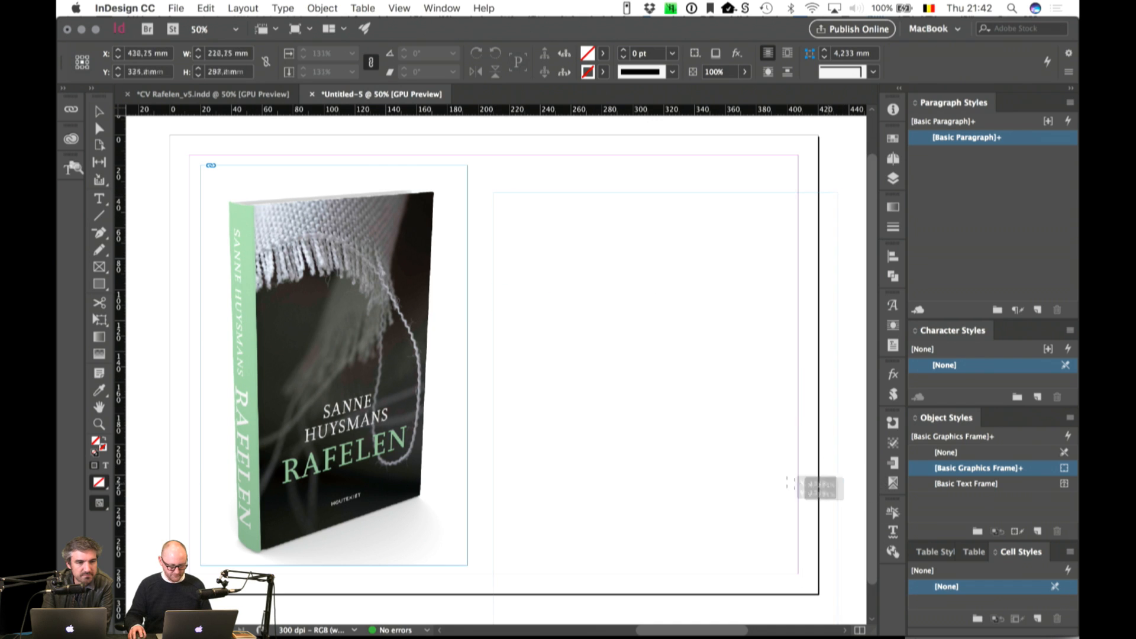
drag(790, 483, 801, 550)
click(811, 523)
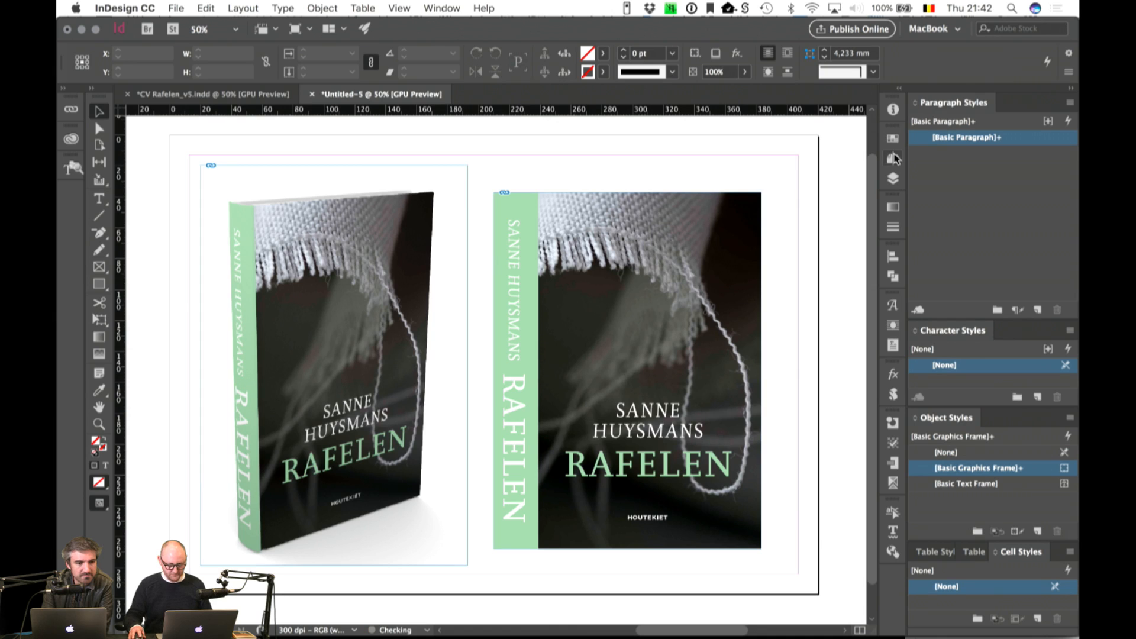
Step: Add a second page to the document and turn off Facing Pages in the document setup
click(894, 158)
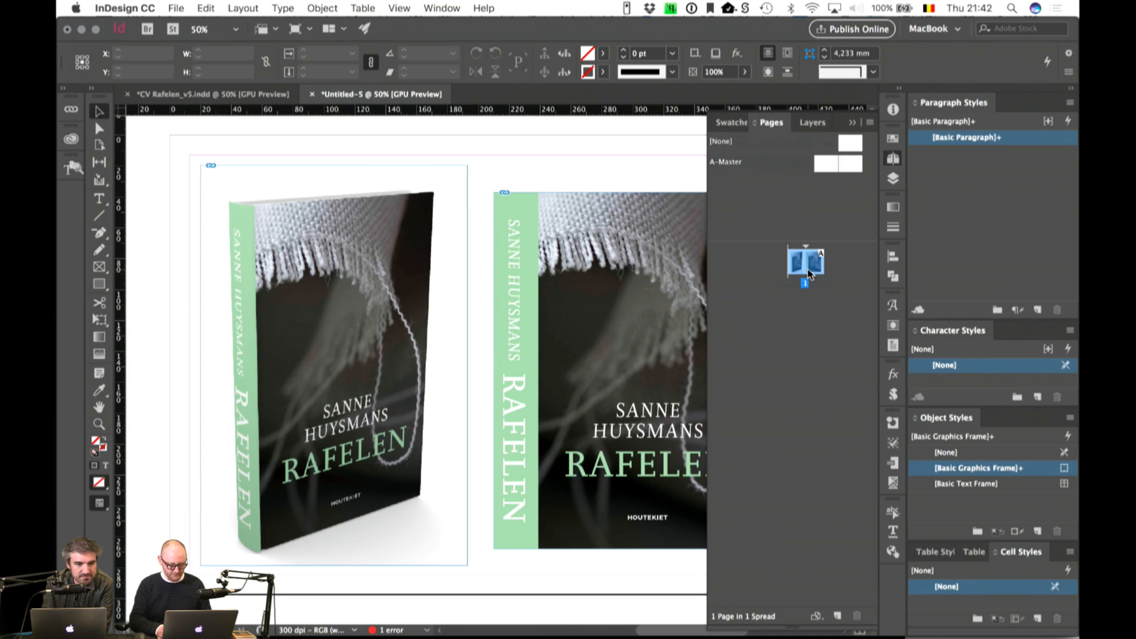
key(super+shift+p)
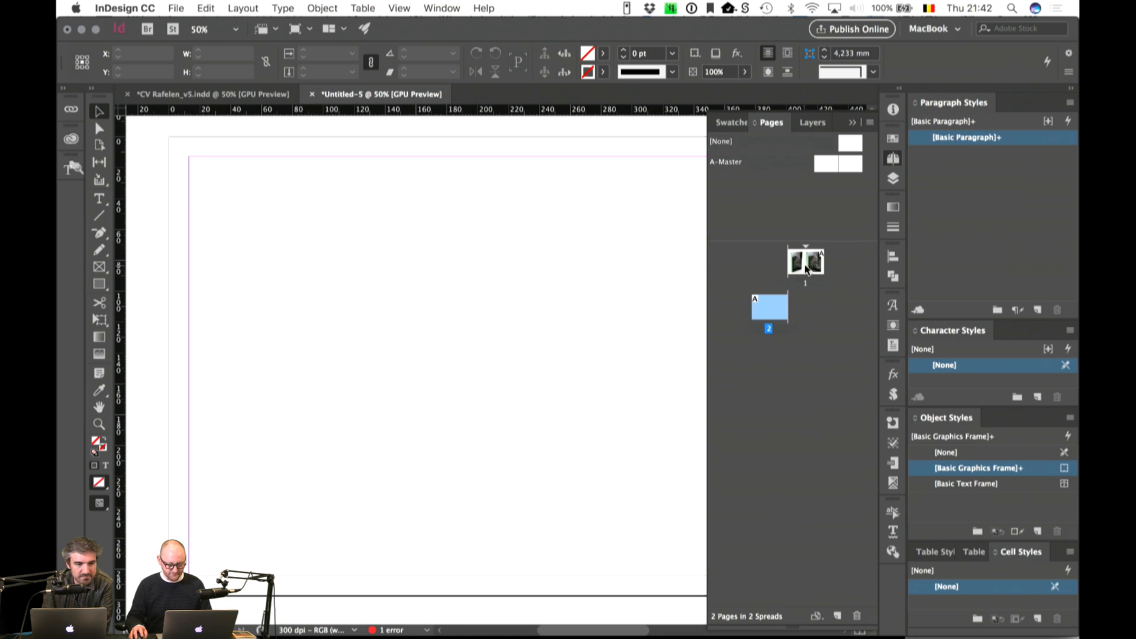
right_click(808, 265)
click(743, 277)
click(812, 262)
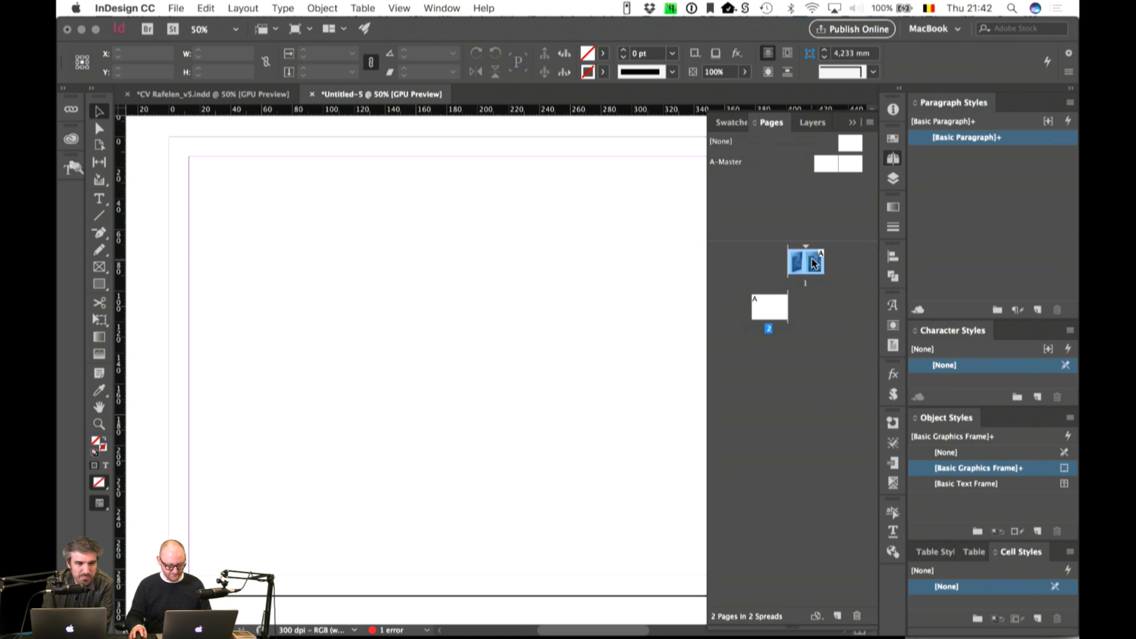
key(super+alt+p)
click(595, 264)
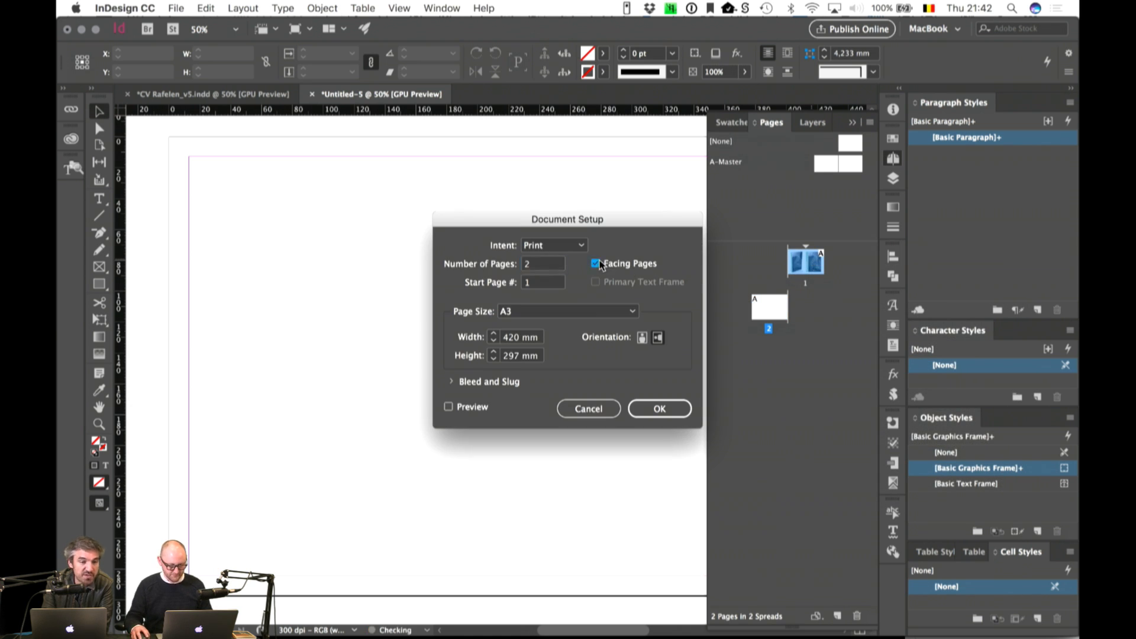
click(681, 411)
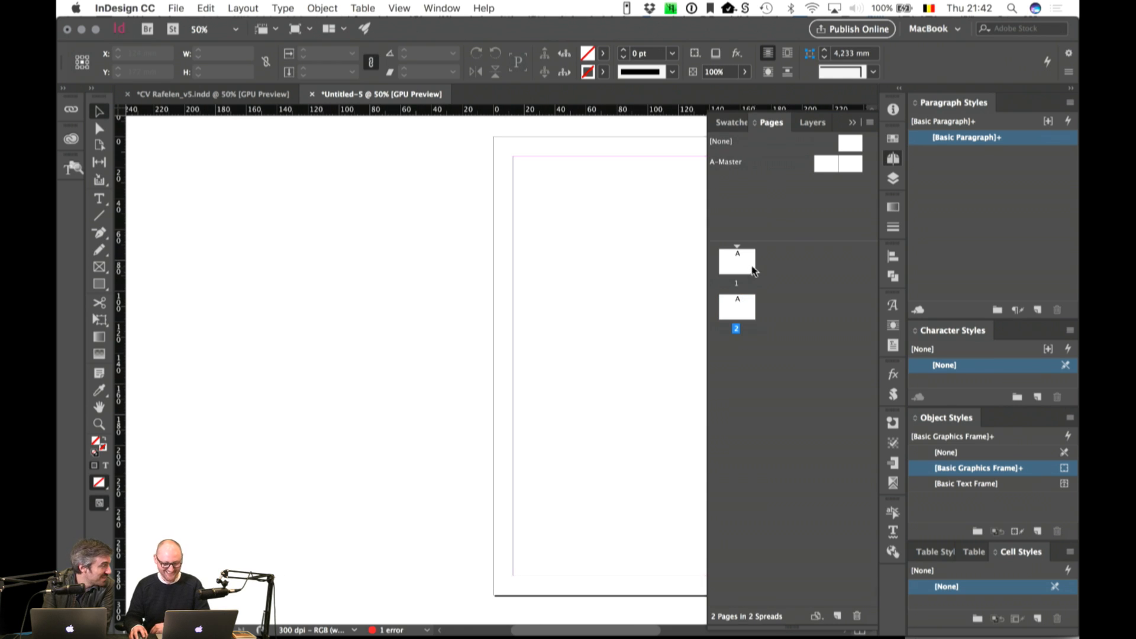
Step: Copy the book mockup and flat cover from page 1 and paste them in place on page 2
double_click(749, 267)
key(super+minus)
key(super+minus)
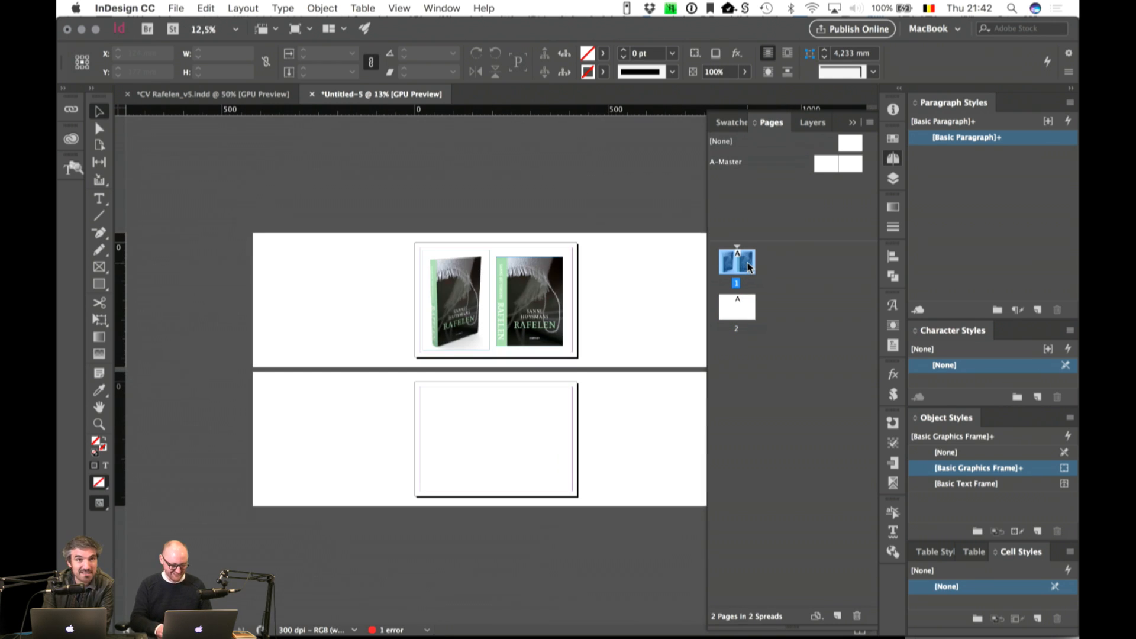
key(super+equal)
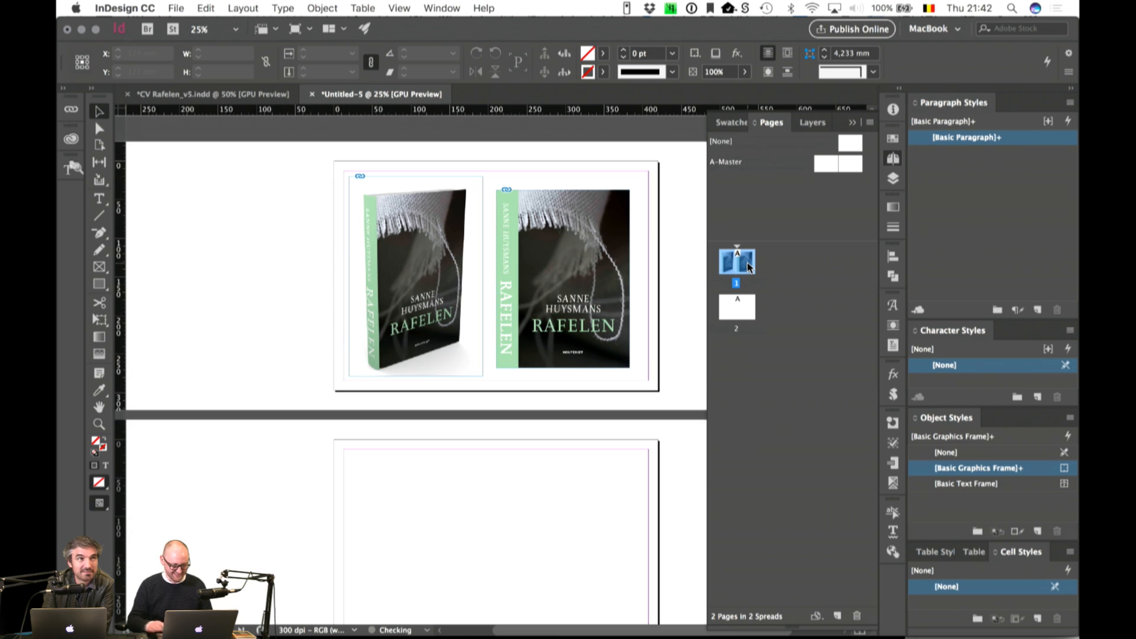
drag(280, 229, 617, 302)
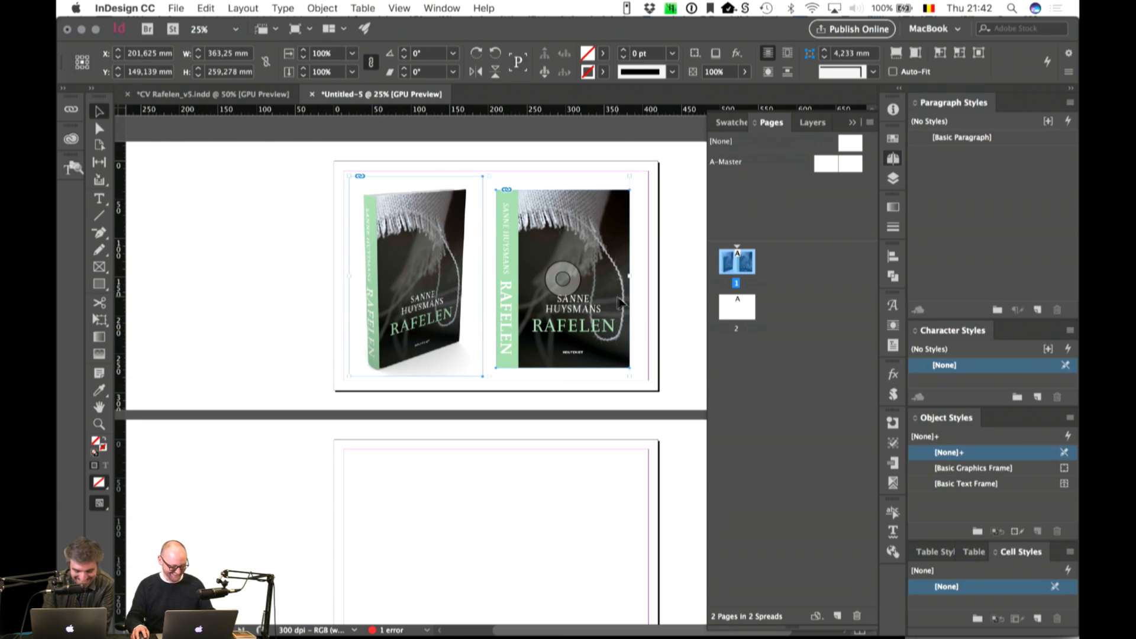
double_click(750, 311)
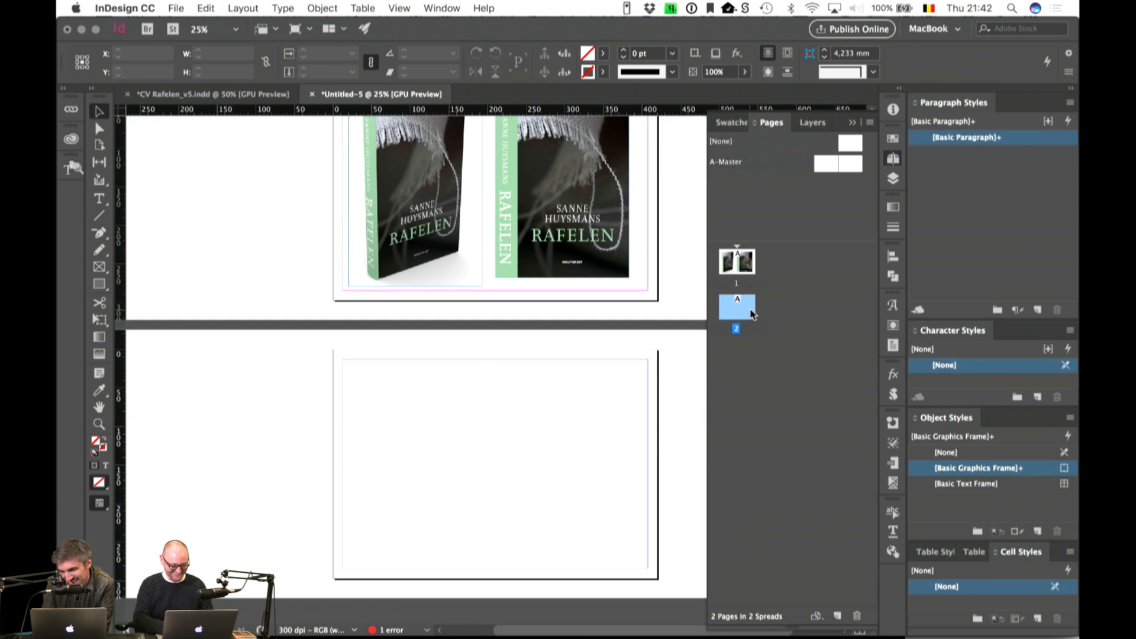
key(super+alt+shift+v)
key(super+equal)
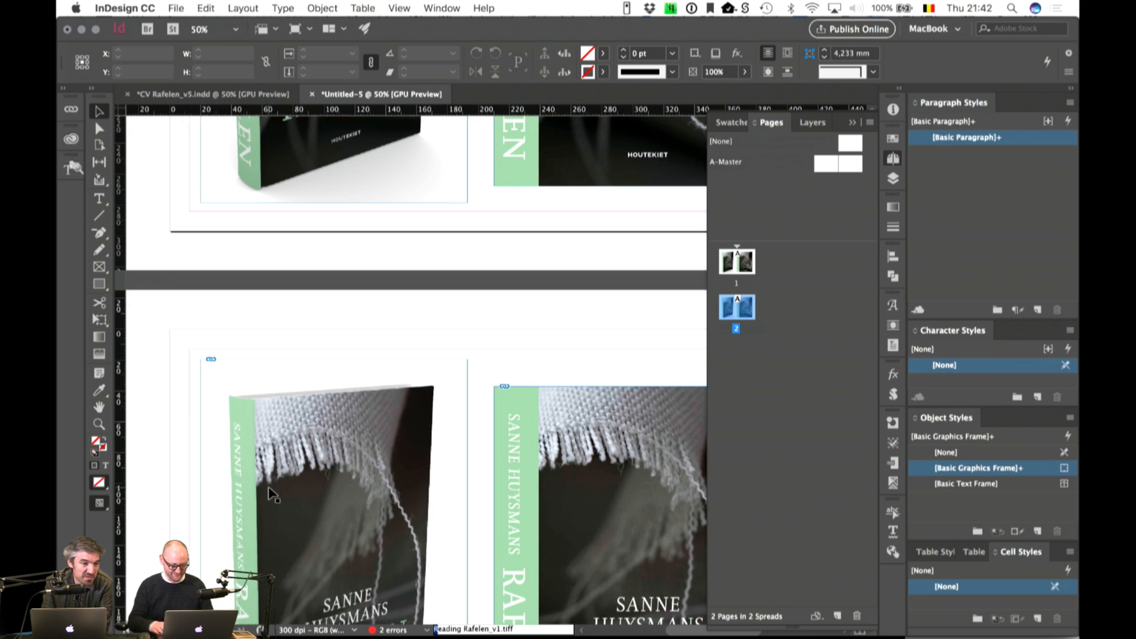
Step: Extend the mockup's frame on page 2 down and to the right to about 231 × 279.5 mm
scroll(269, 494, down, 6)
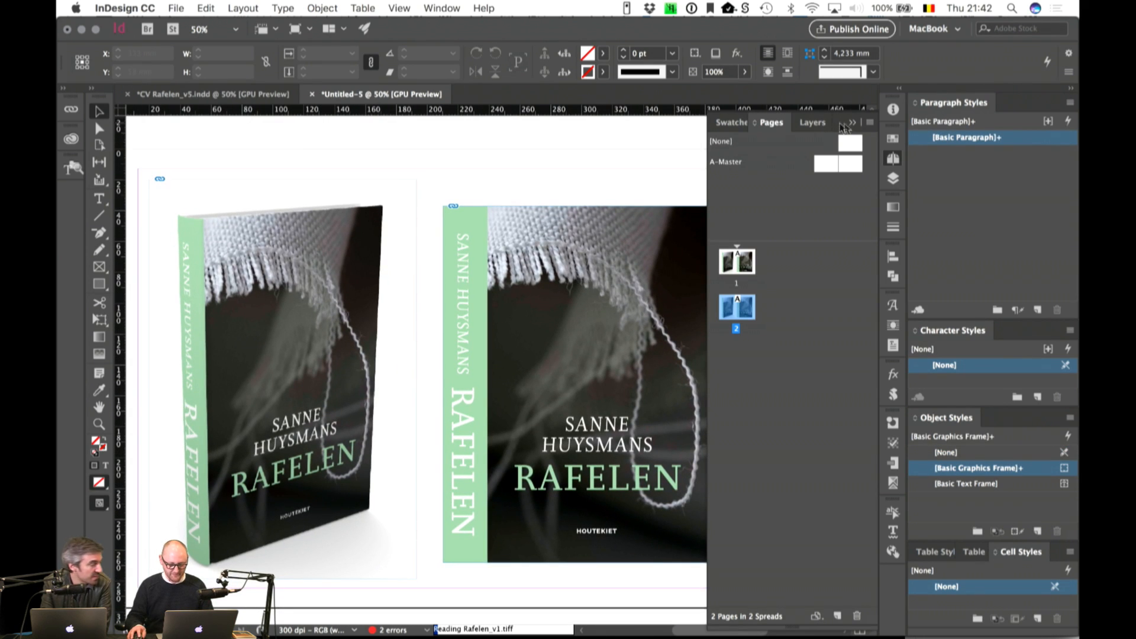
click(851, 122)
scroll(773, 399, left, 2)
scroll(772, 399, down, 1)
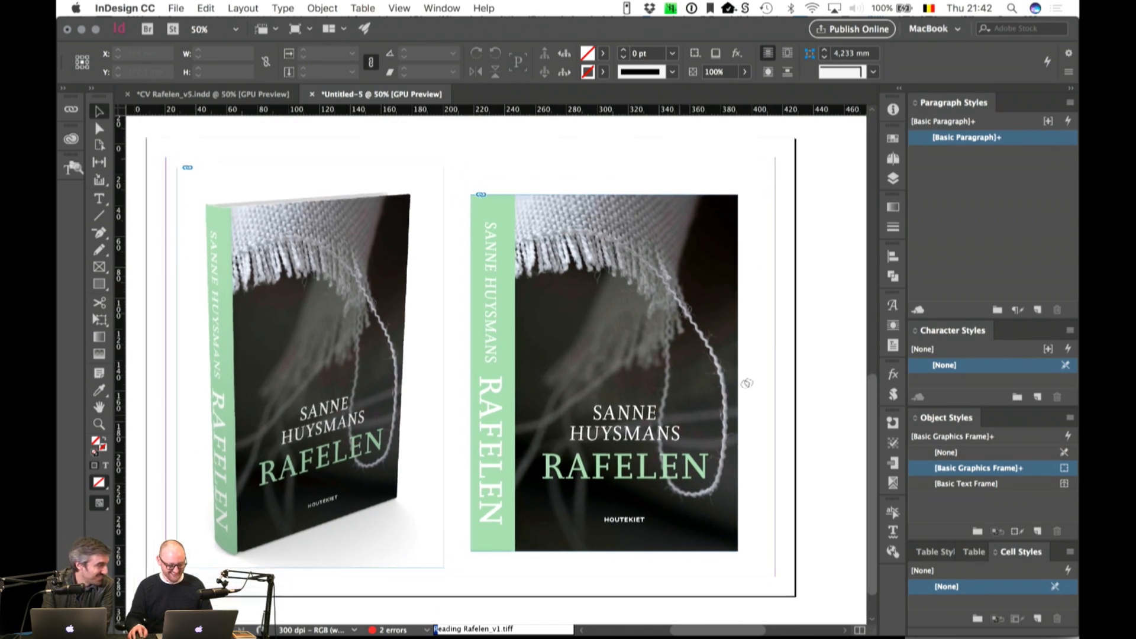
scroll(747, 384, left, 2)
scroll(747, 383, down, 1)
click(429, 368)
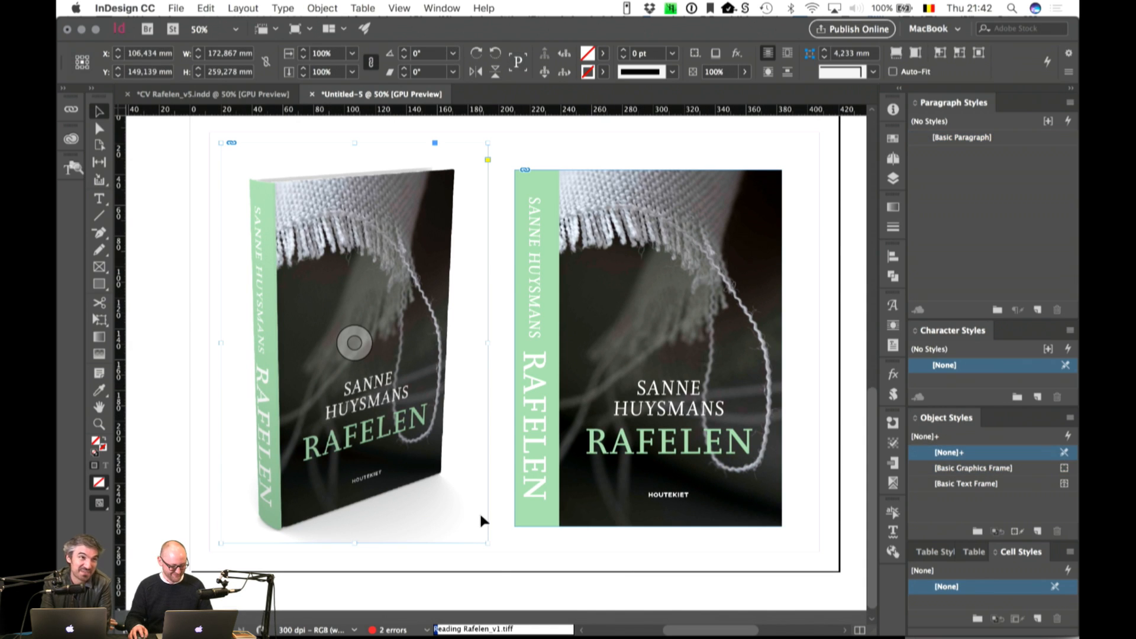
drag(487, 542, 578, 574)
click(644, 580)
Step: Replace the green book mockup on page 2 with Rafelen_v2.tiff
click(447, 422)
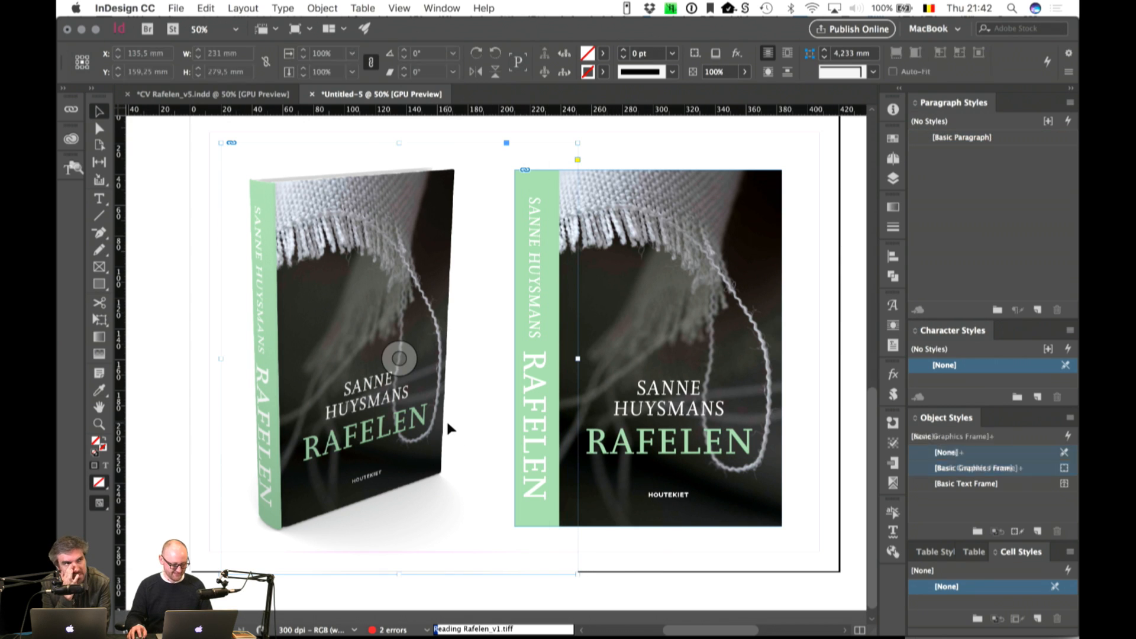
key(super+d)
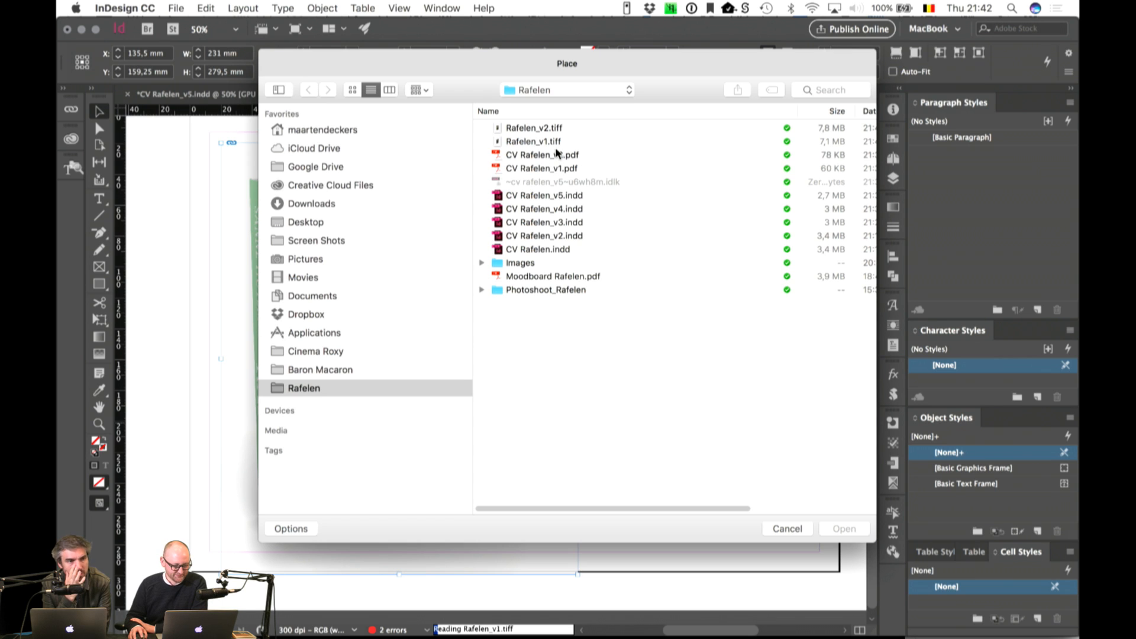
click(555, 127)
click(844, 528)
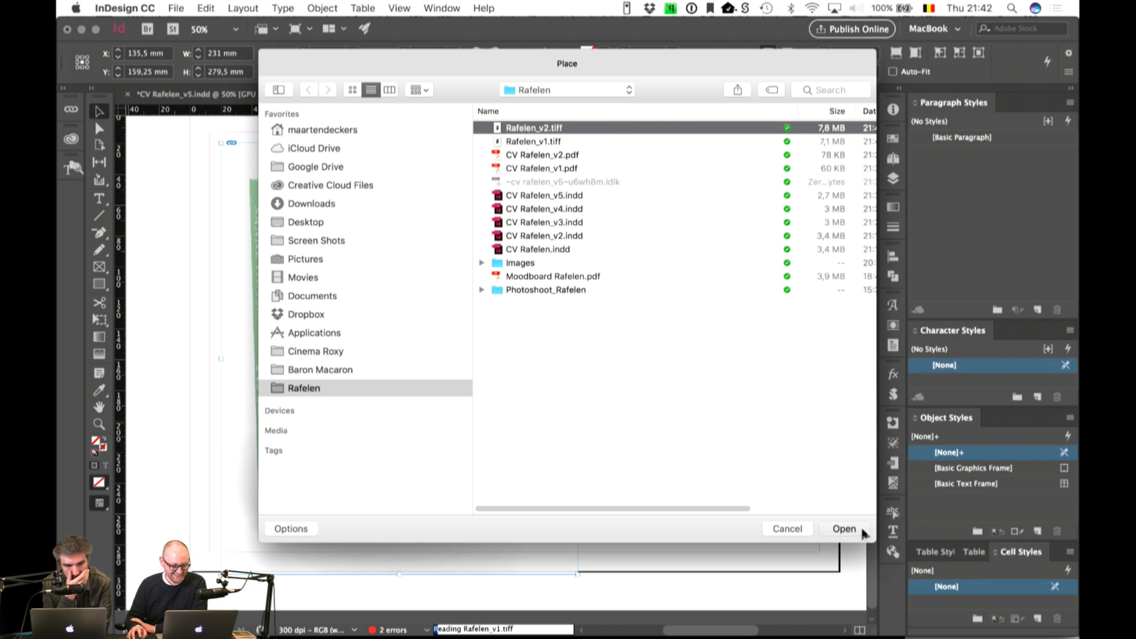
Step: Replace the green flat cover on page 2 with CV Rafelen_v2.pdf
click(687, 325)
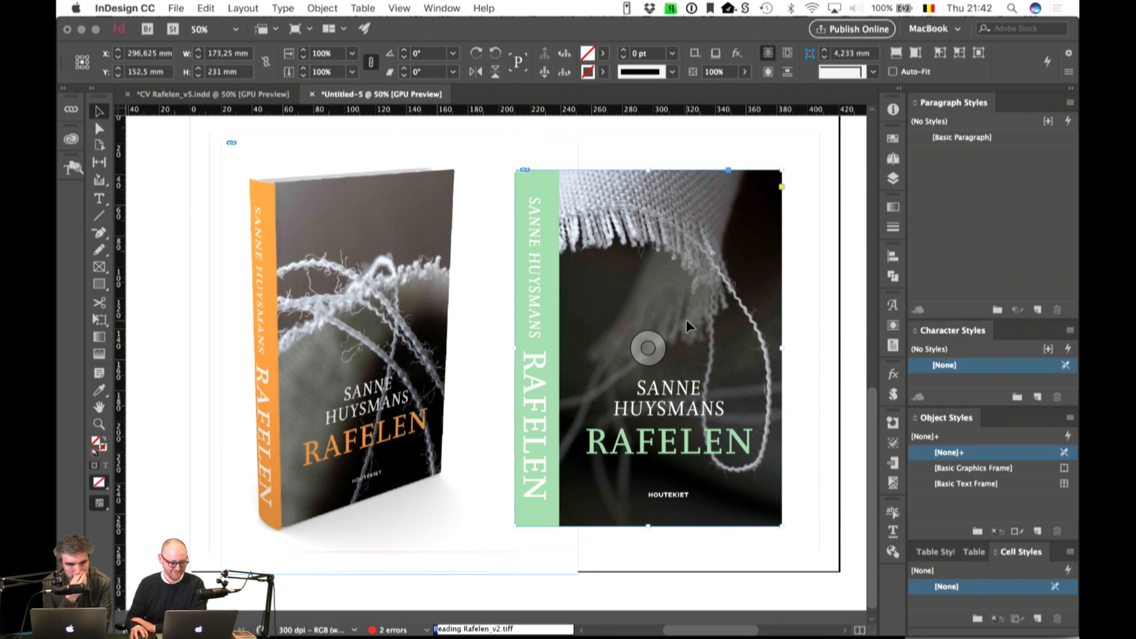
key(super+d)
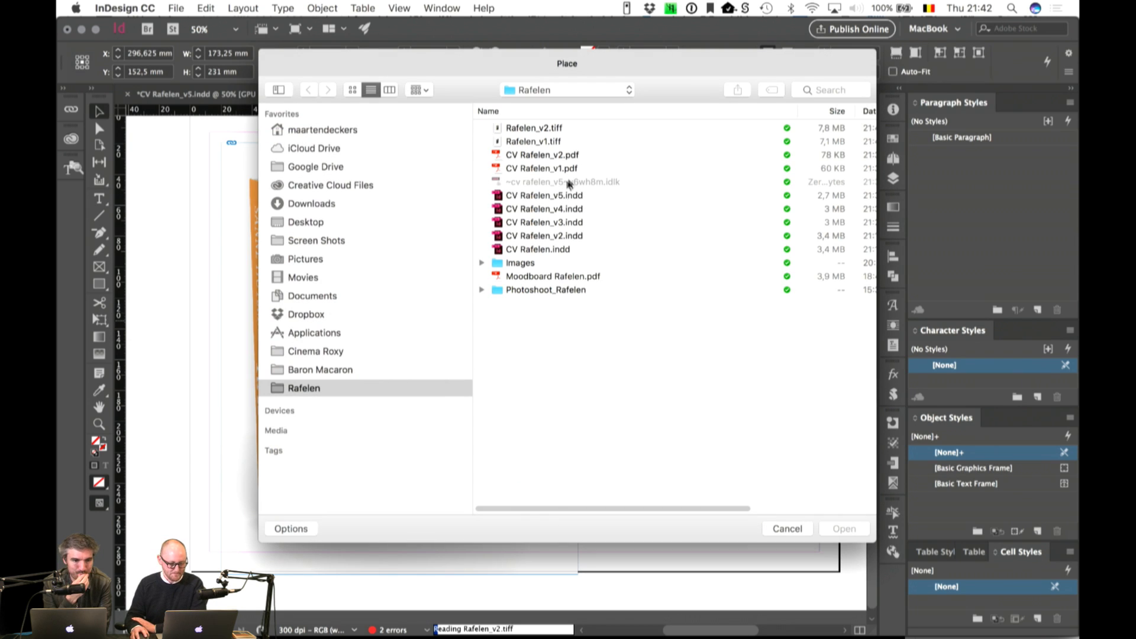
click(562, 157)
click(853, 534)
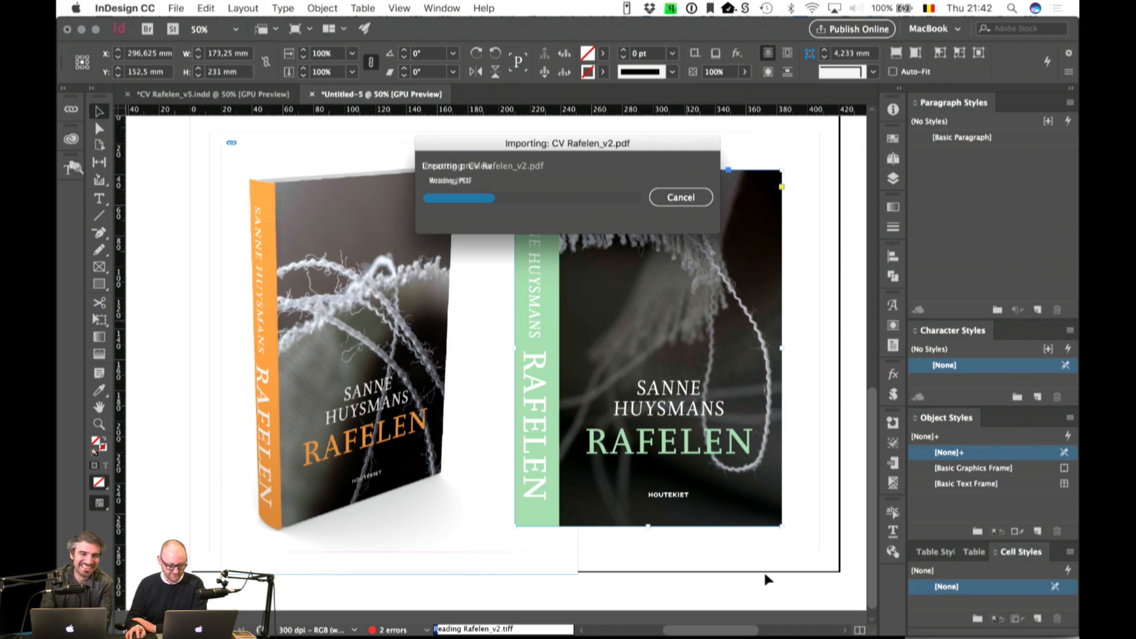
click(819, 559)
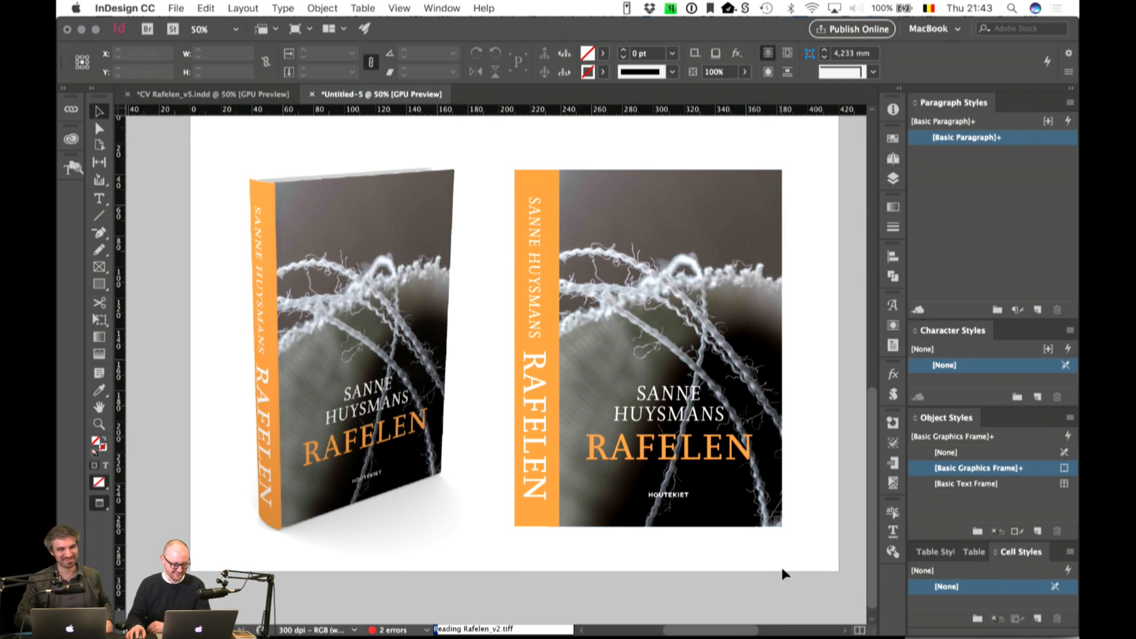
Step: Extend the green book mockup's frame on page 1 down and to the right to about 225.5 × 277.5 mm
scroll(781, 569, down, 5)
scroll(782, 572, up, 5)
click(437, 479)
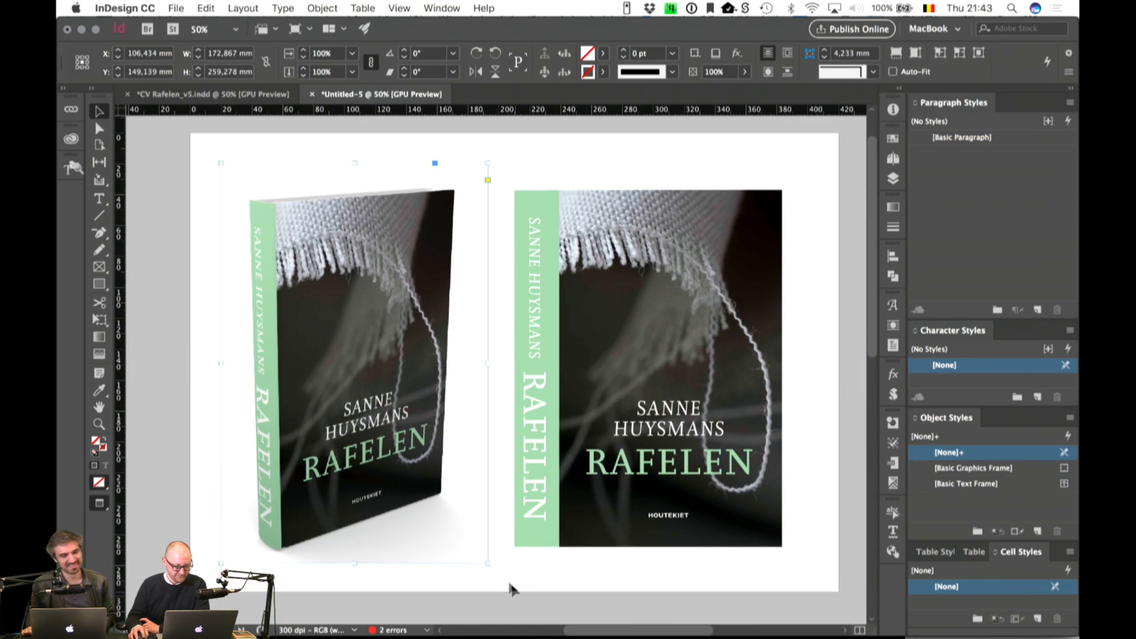
drag(488, 565, 571, 589)
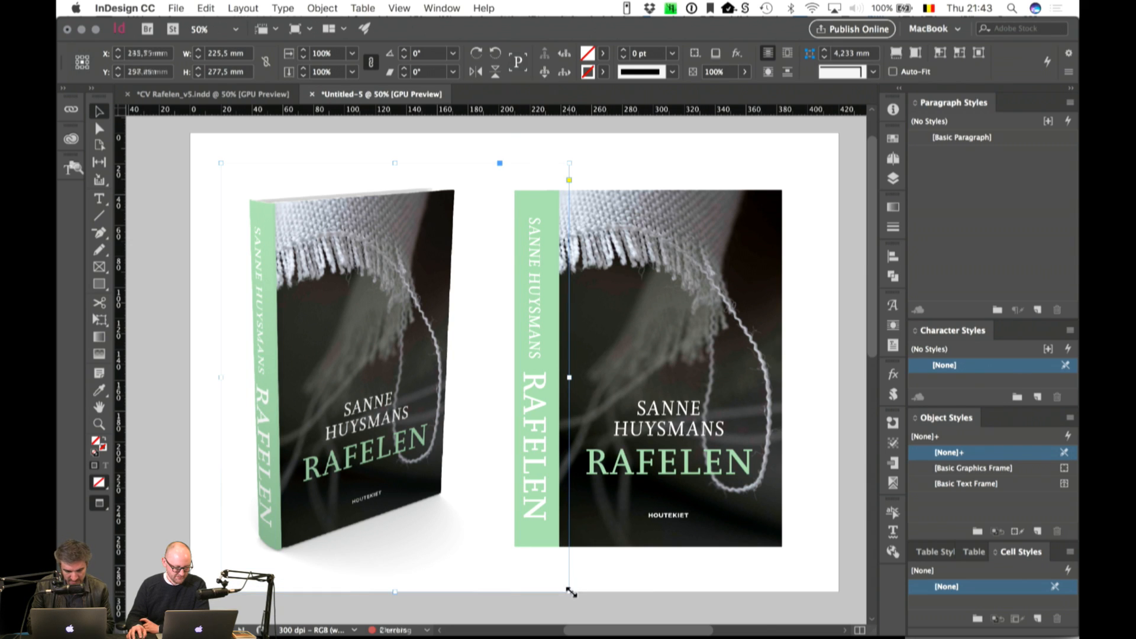
click(835, 565)
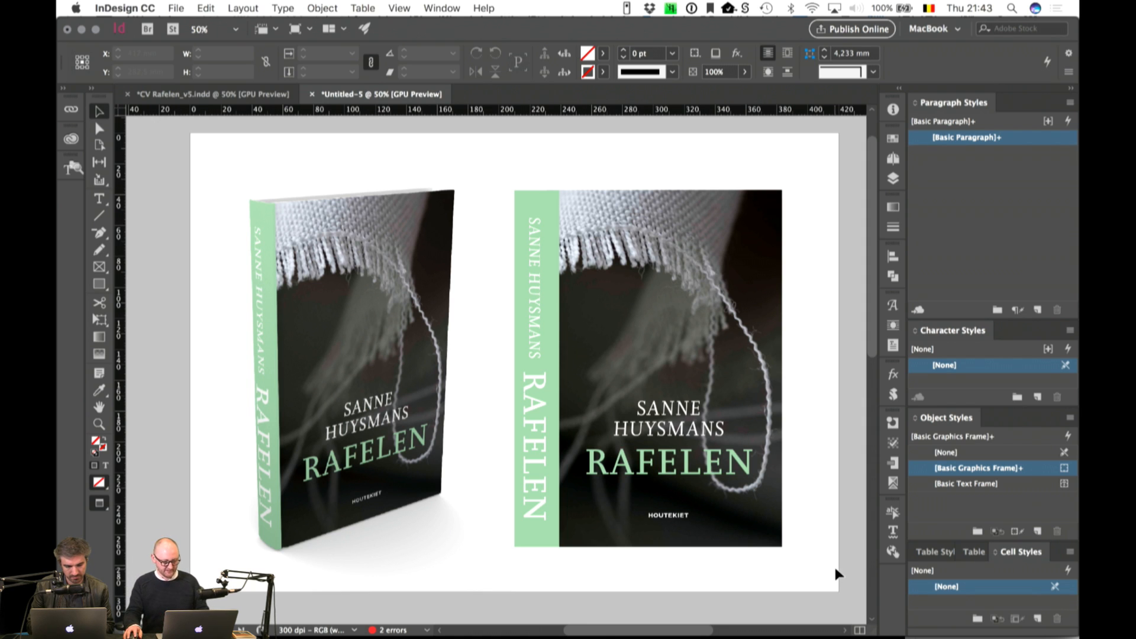
Step: Hide the panels and review the green and orange cover presentations on both pages
key(Tab)
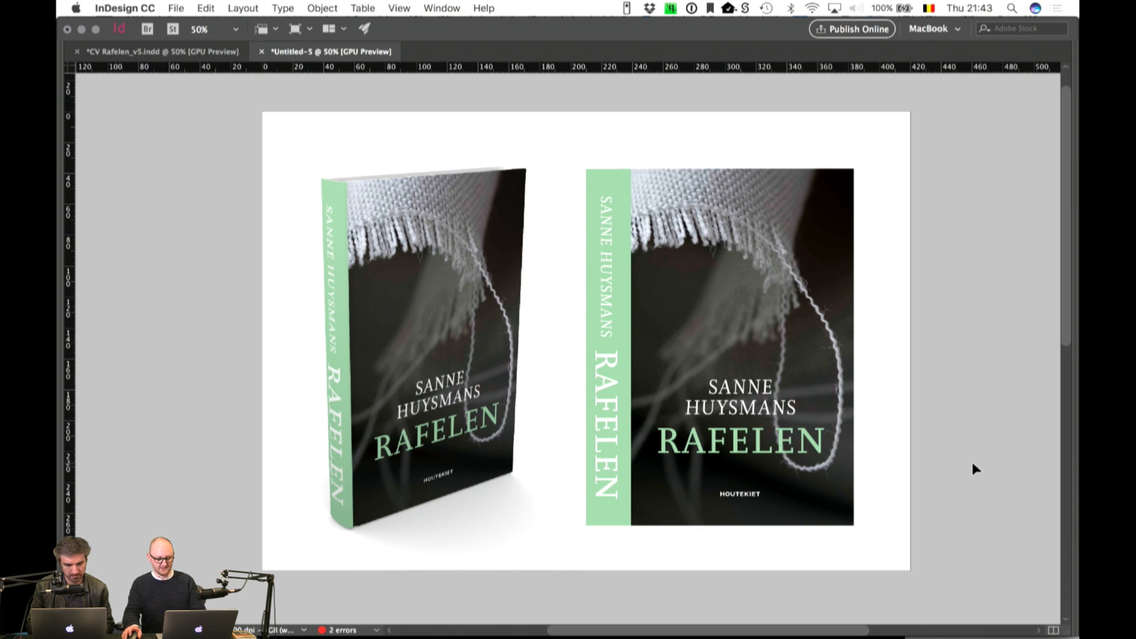
scroll(971, 459, down, 10)
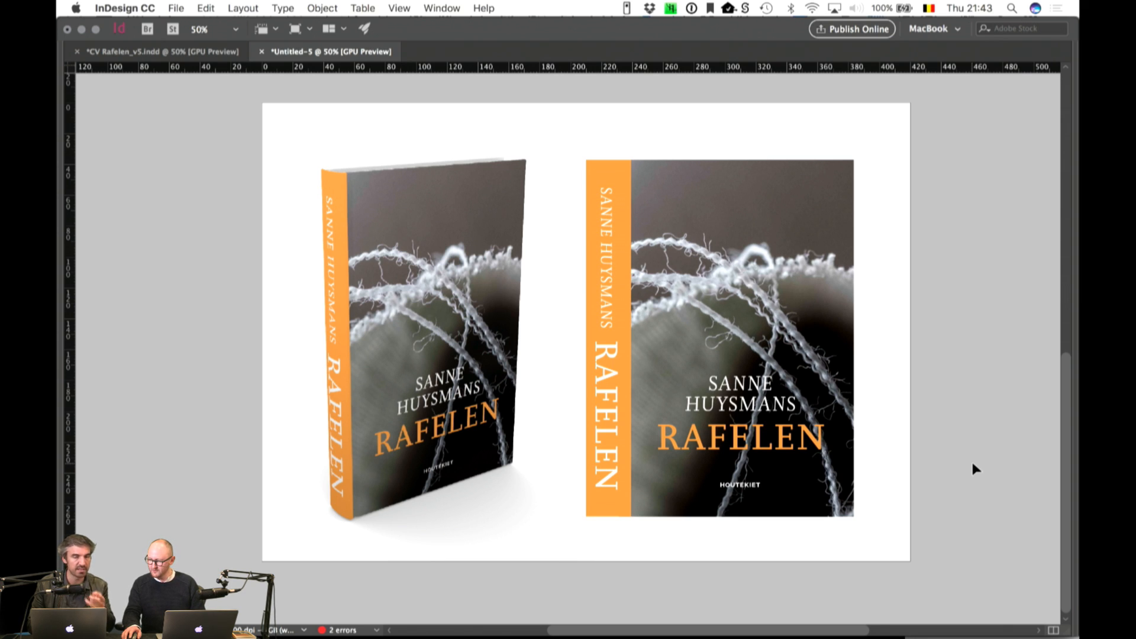
scroll(972, 465, up, 2)
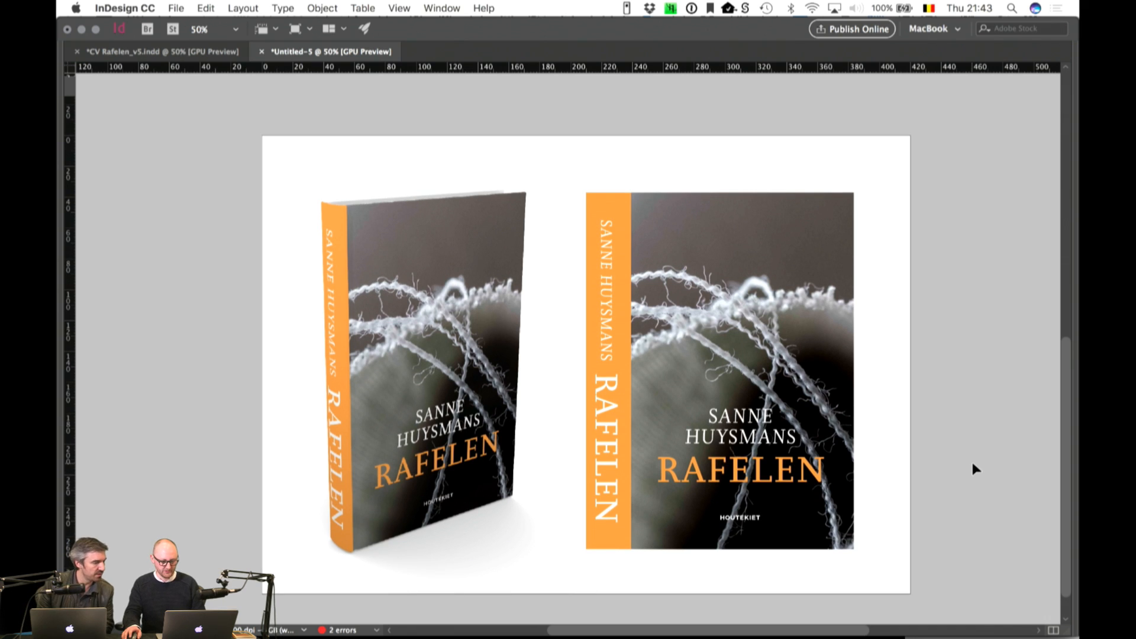
scroll(972, 464, up, 1)
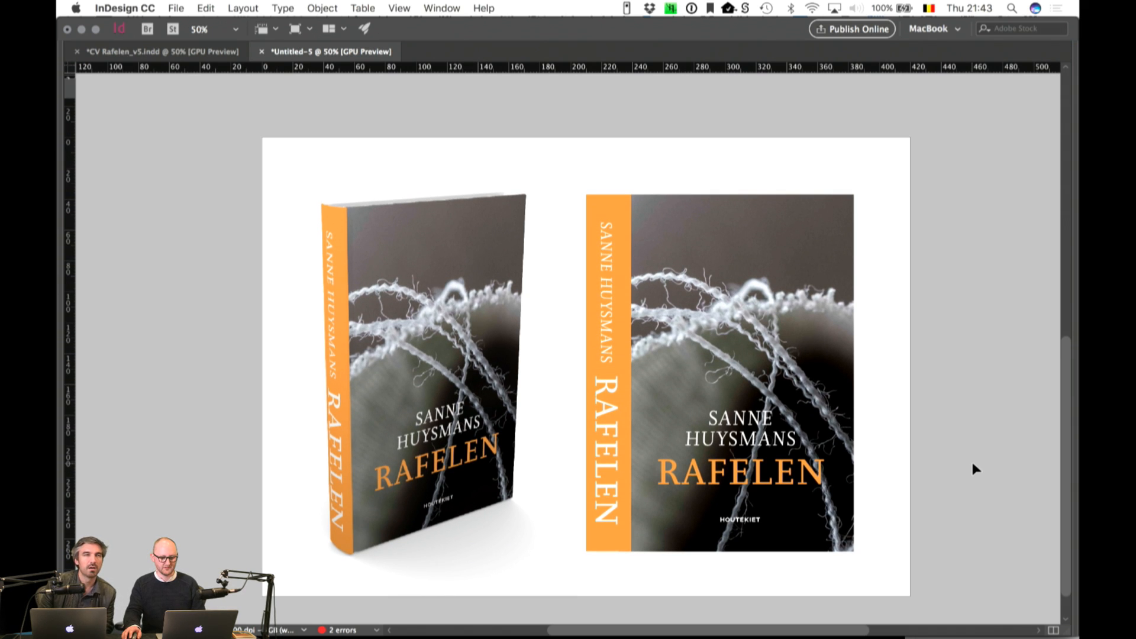
scroll(972, 465, up, 15)
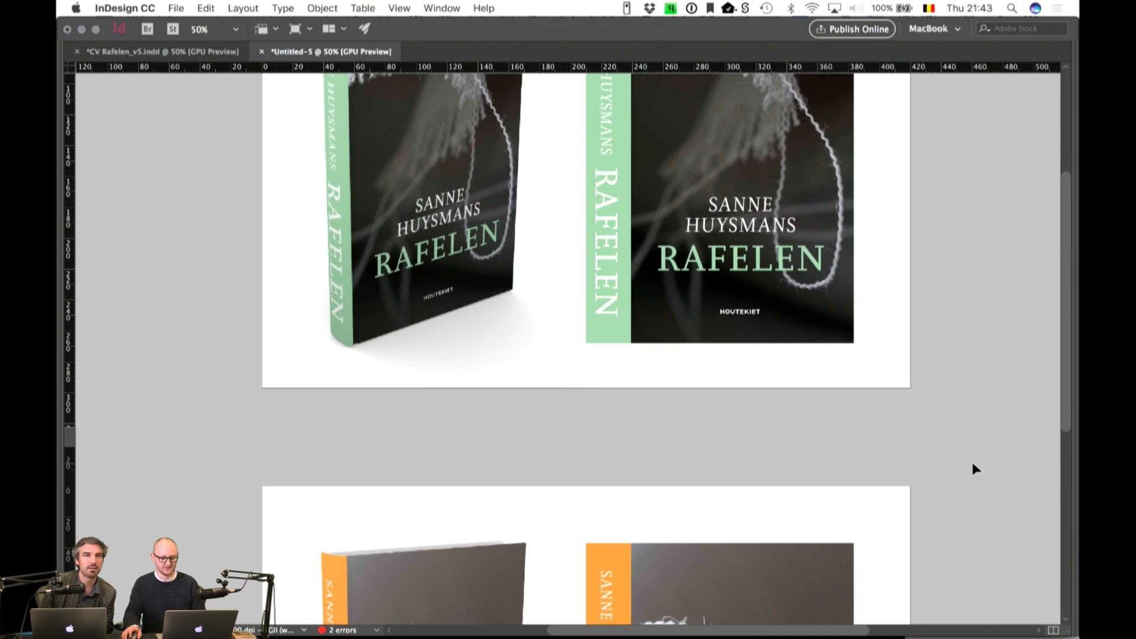
scroll(973, 464, up, 3)
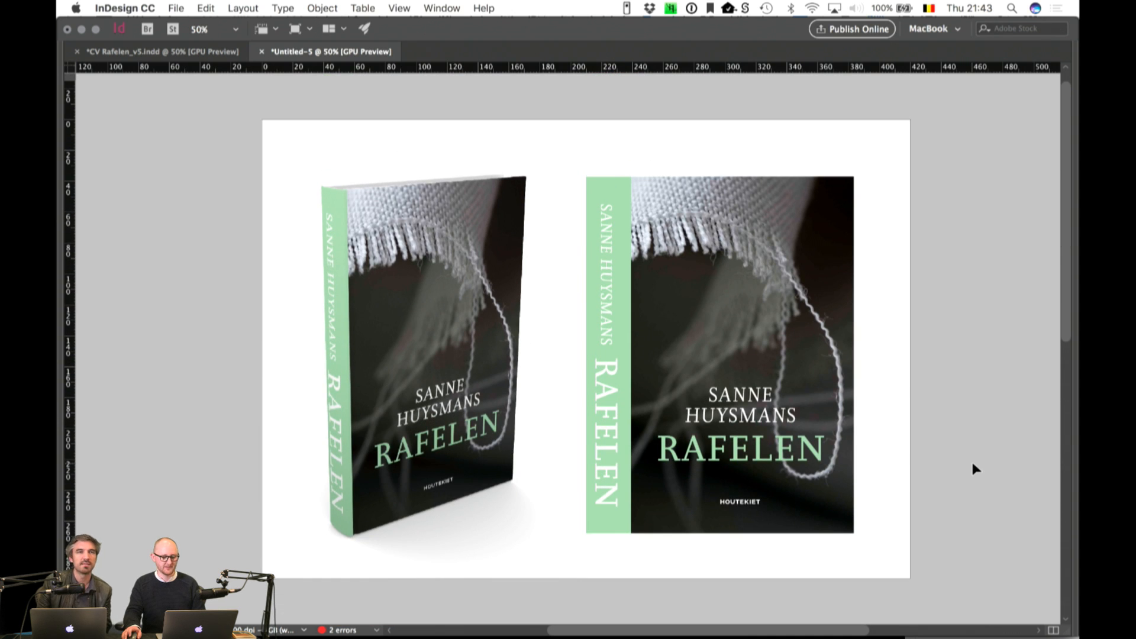
Step: Turn off shuffling of the document pages and move page 2 beside page 1 to form one spread
key(Tab)
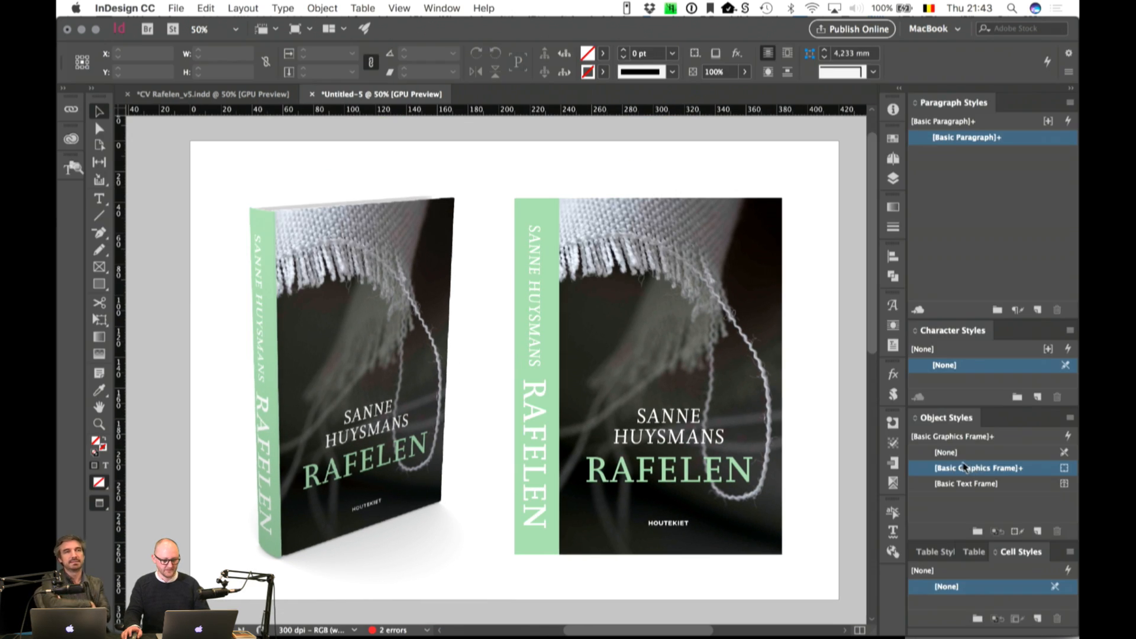
click(892, 158)
drag(745, 305, 760, 261)
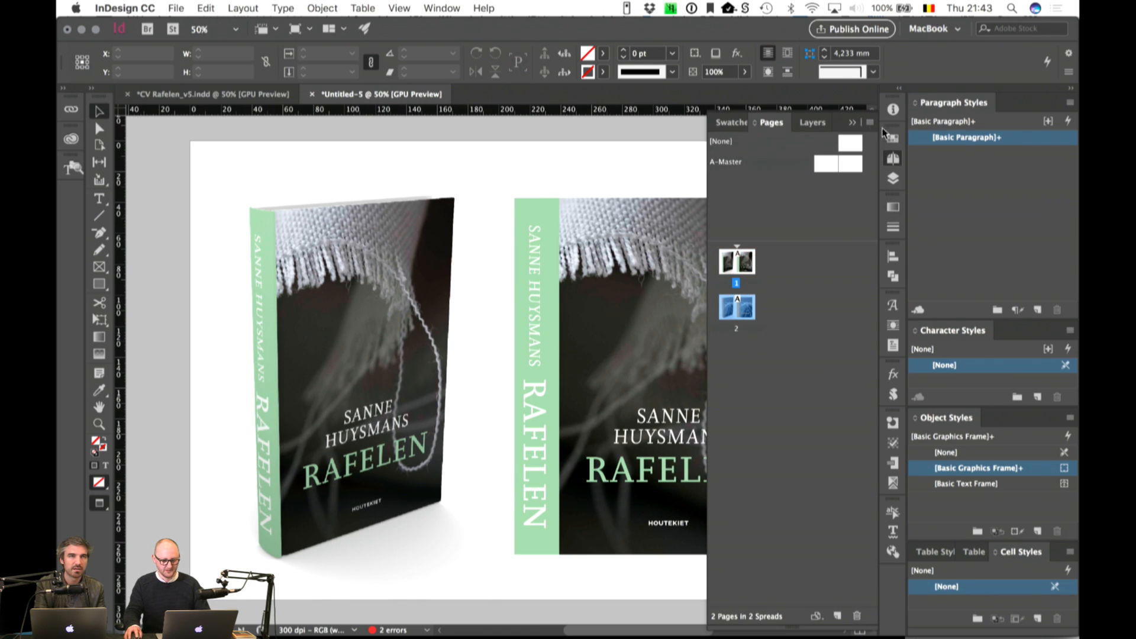
click(870, 121)
click(869, 122)
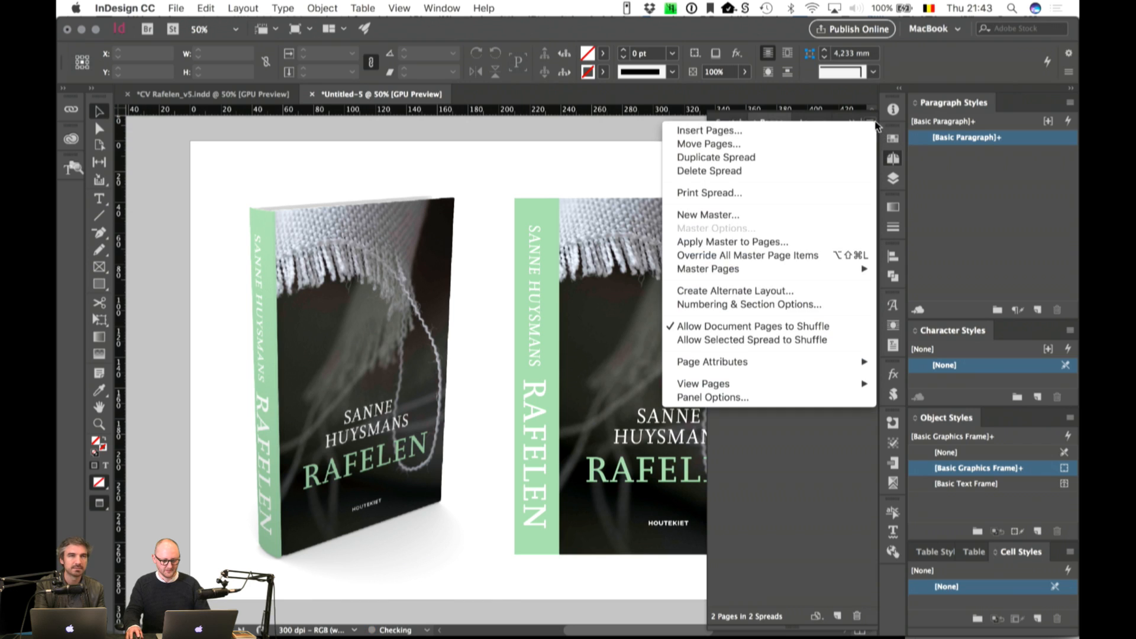
click(781, 337)
drag(737, 307, 767, 261)
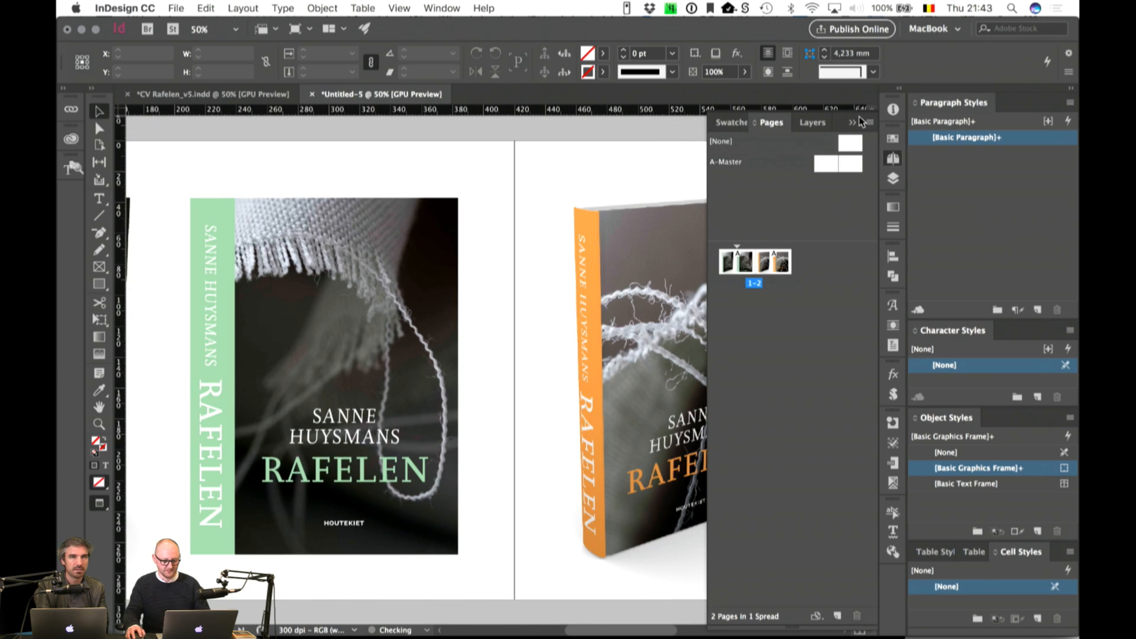
click(852, 122)
Step: View the two-page spread without panels at 40% zoom, framing both cover designs side by side
key(Tab)
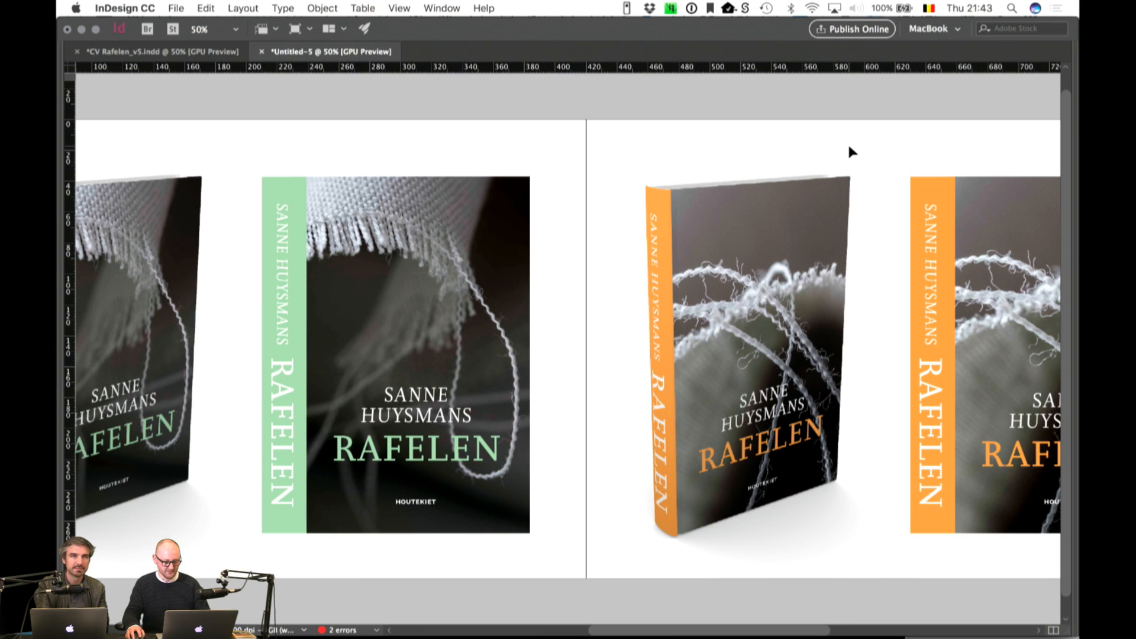
key(super+minus)
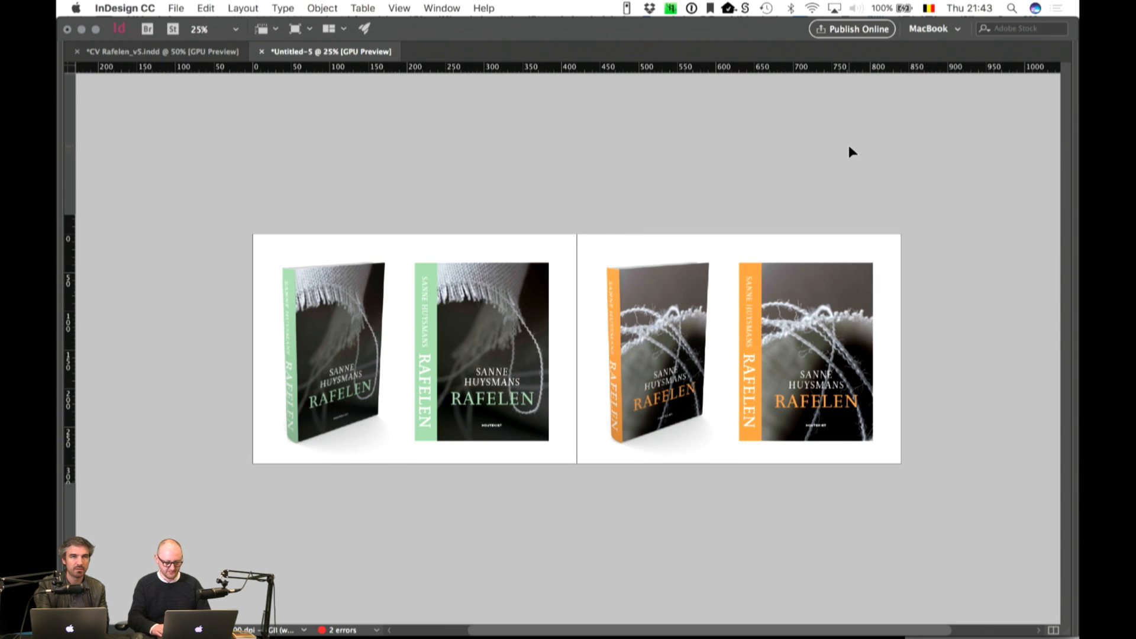
key(super+equal)
drag(541, 214, 614, 167)
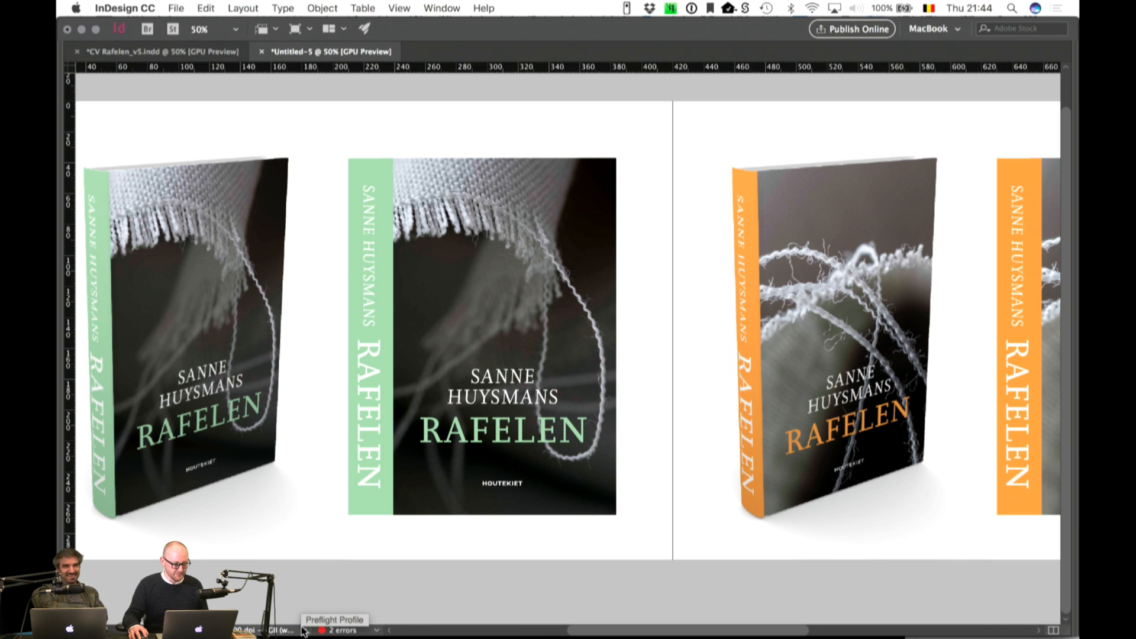
click(207, 28)
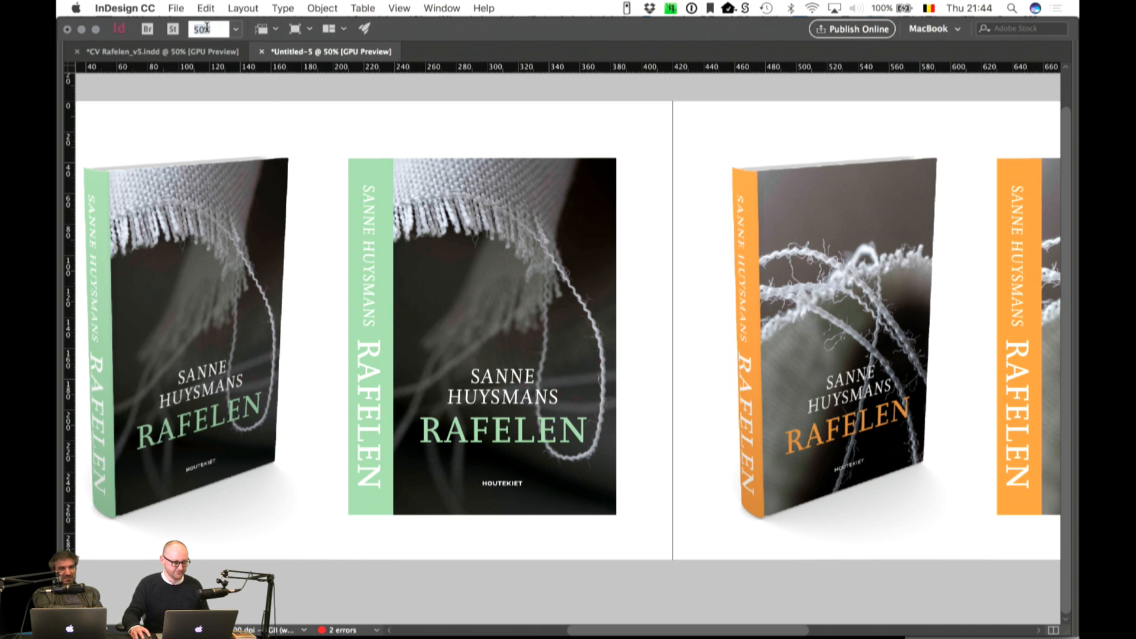
text(4)
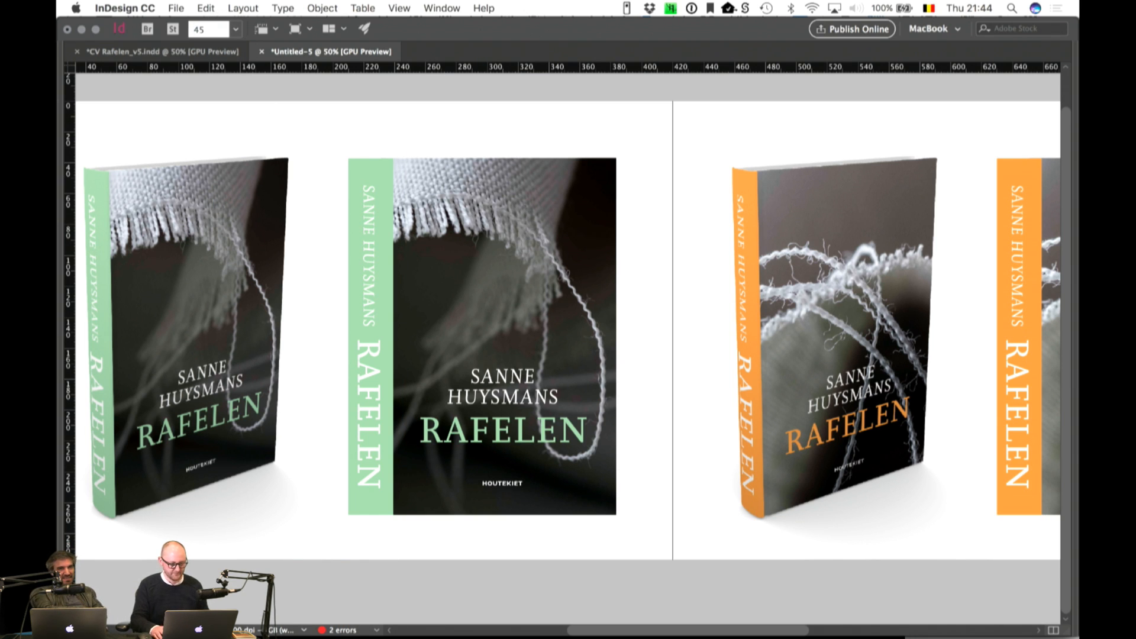
text(5)
key(Return)
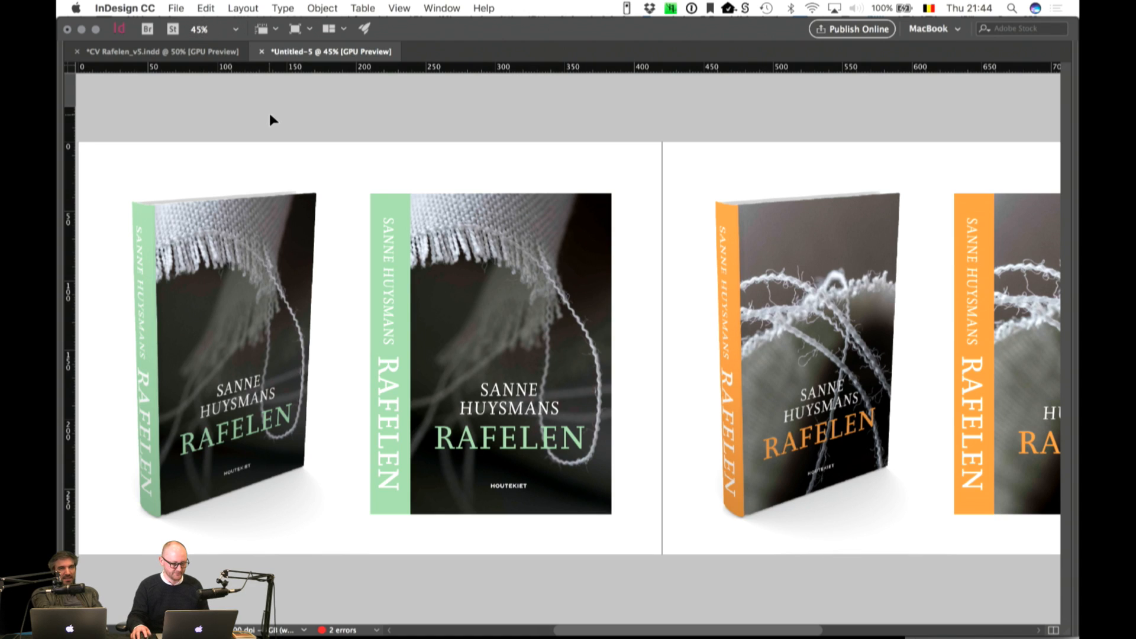
scroll(270, 119, right, 2)
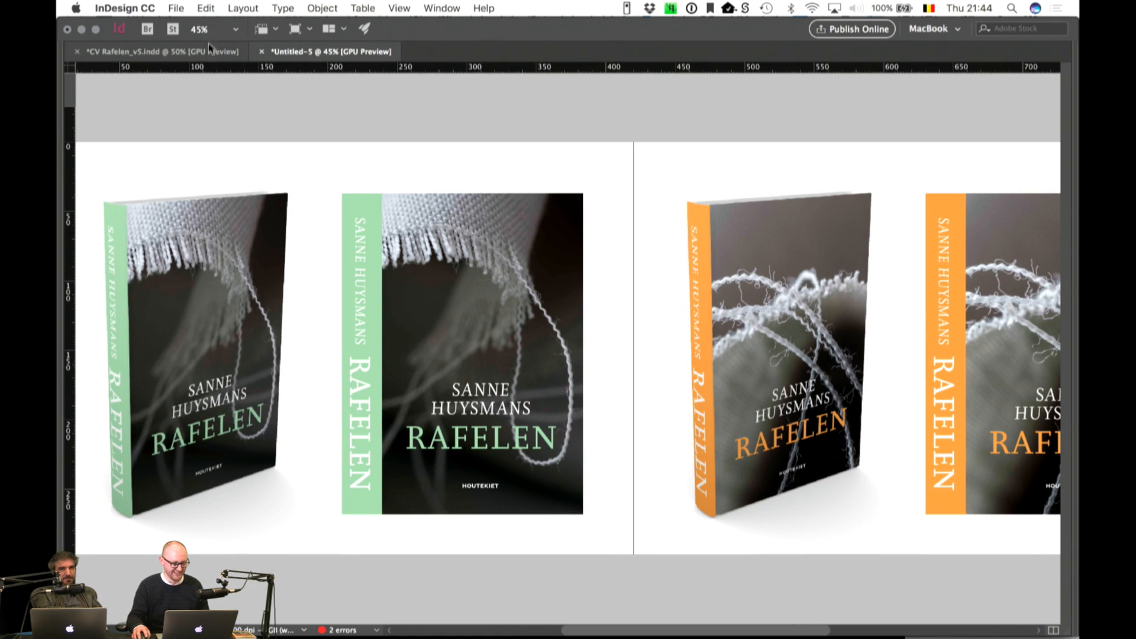
click(206, 31)
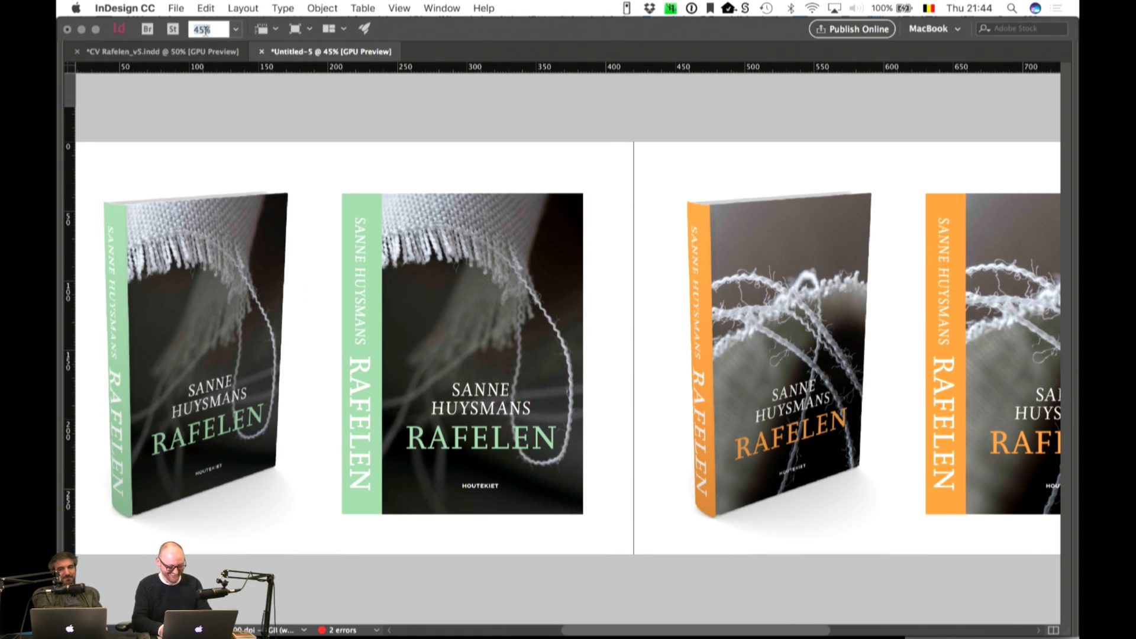
text(40)
key(Return)
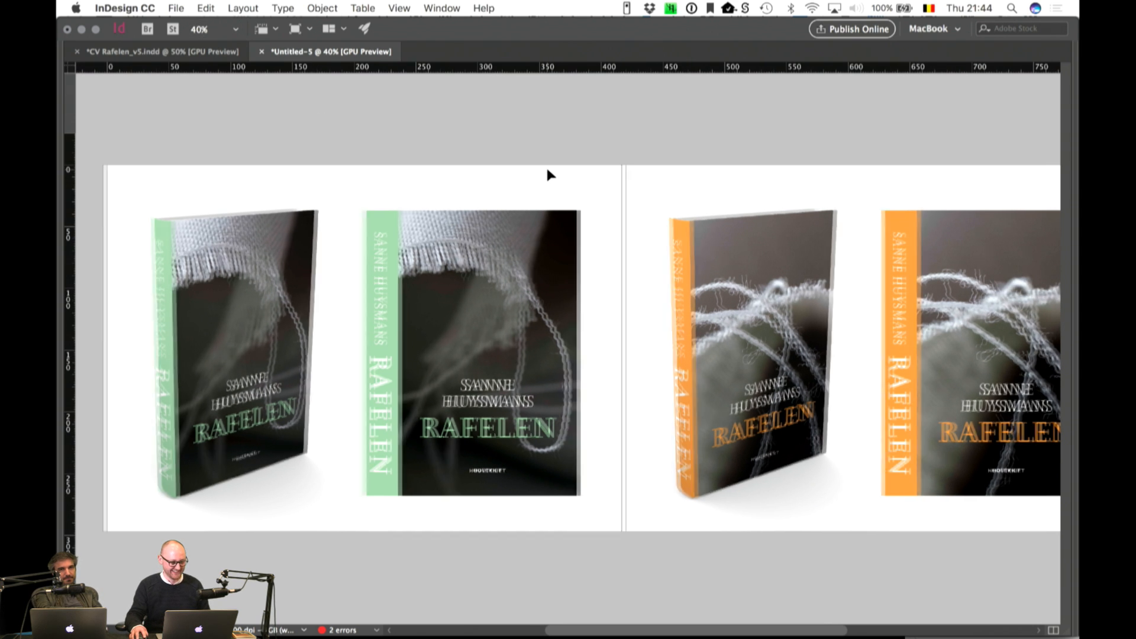
scroll(548, 172, right, 4)
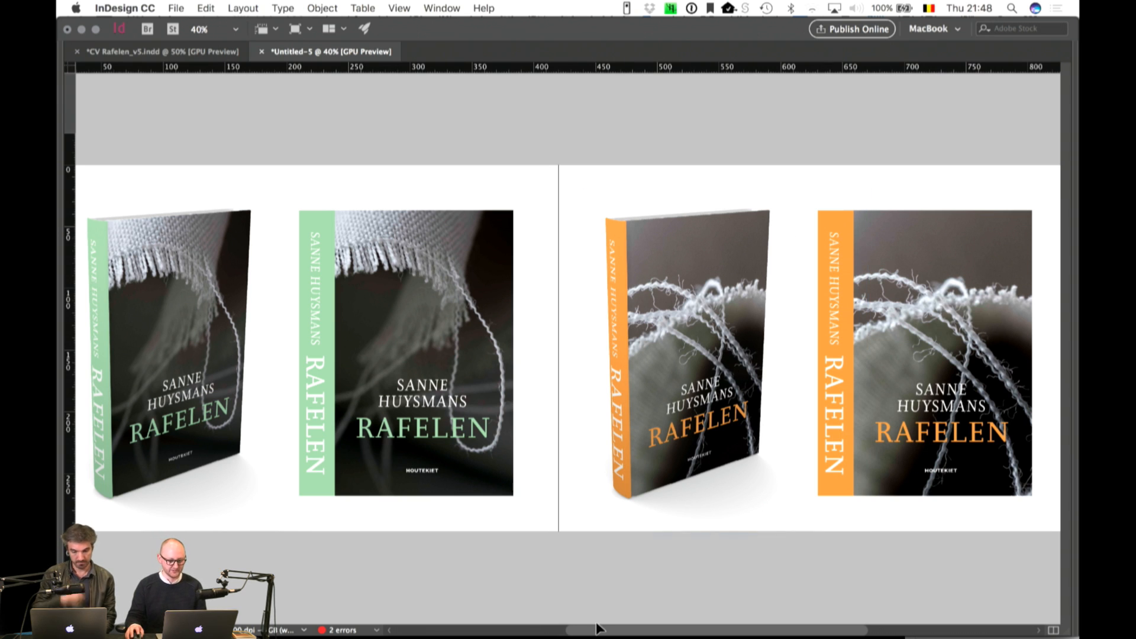
Step: Switch to Chrome, show the designer's Behance profile and open the linked Adobe Portfolio page
mouse_move(595, 636)
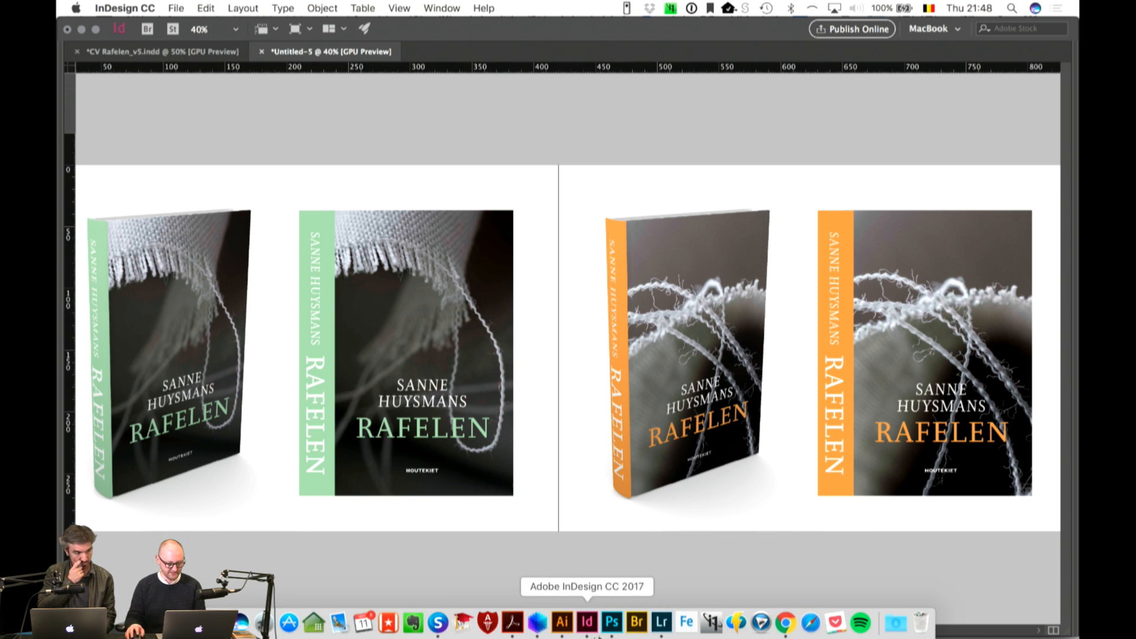
click(785, 623)
mouse_move(531, 3)
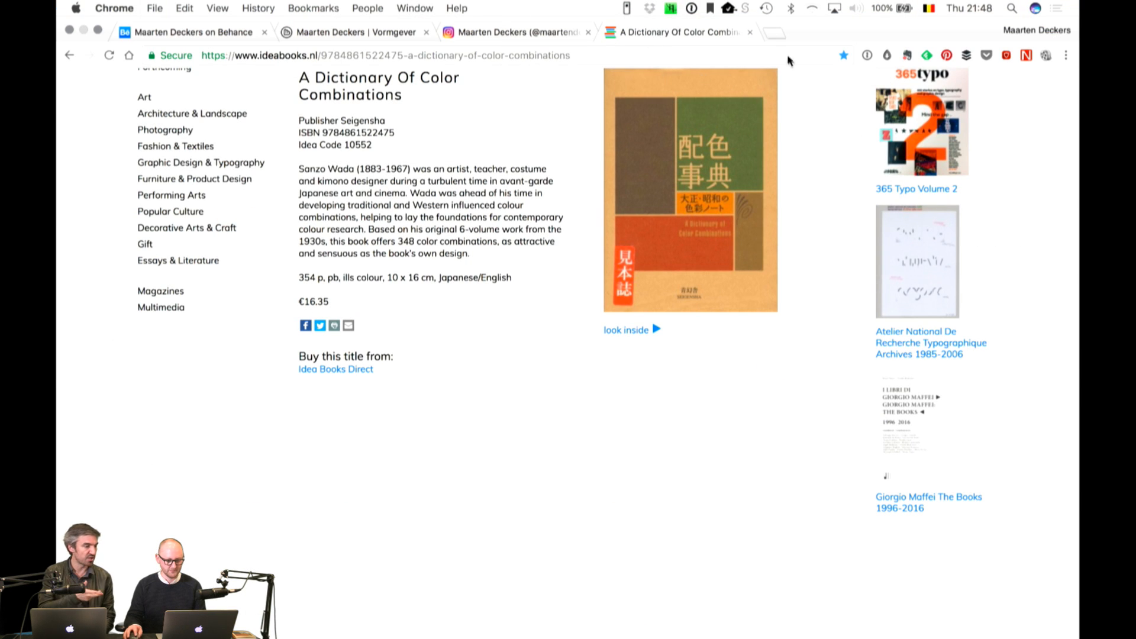
click(205, 35)
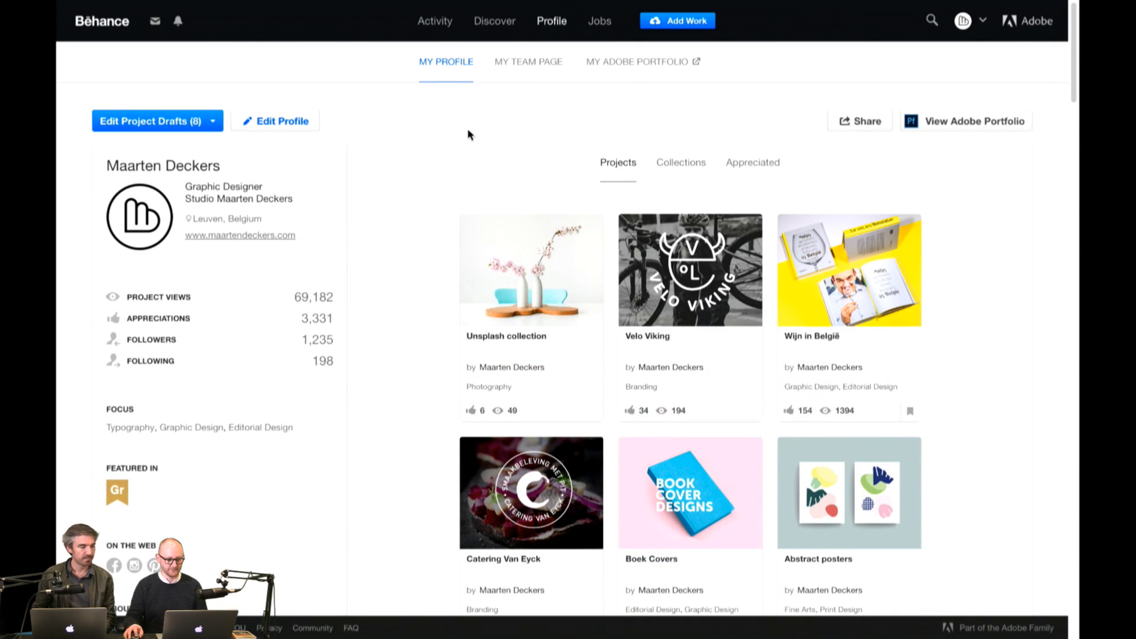
click(632, 65)
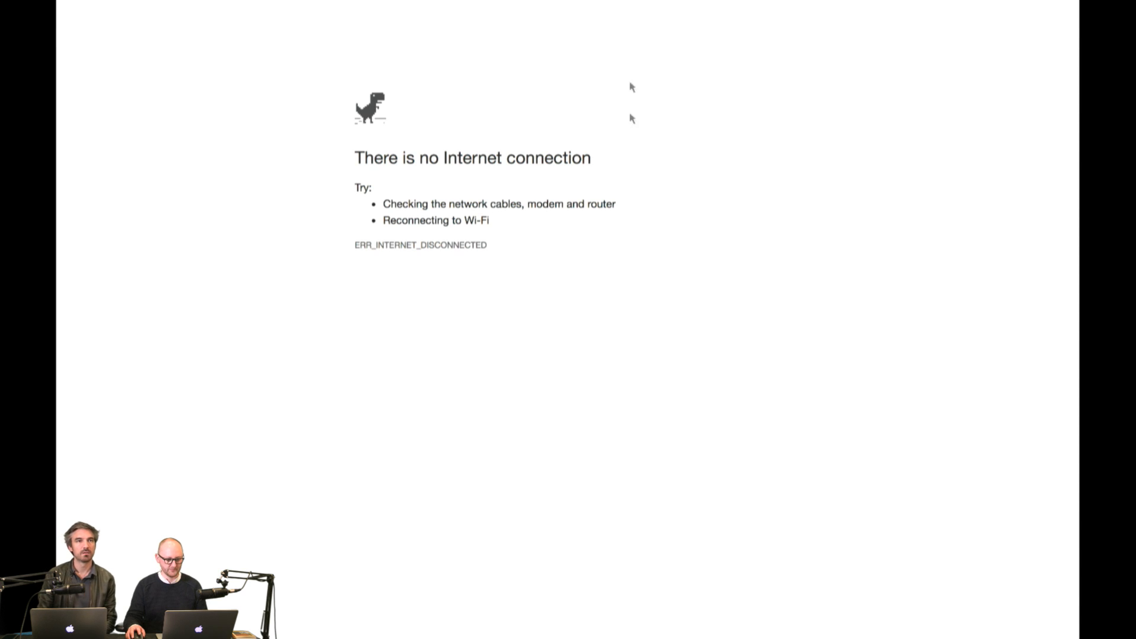
Step: Try to reconnect the computer to the AdobeGuest Wi-Fi network
click(817, 8)
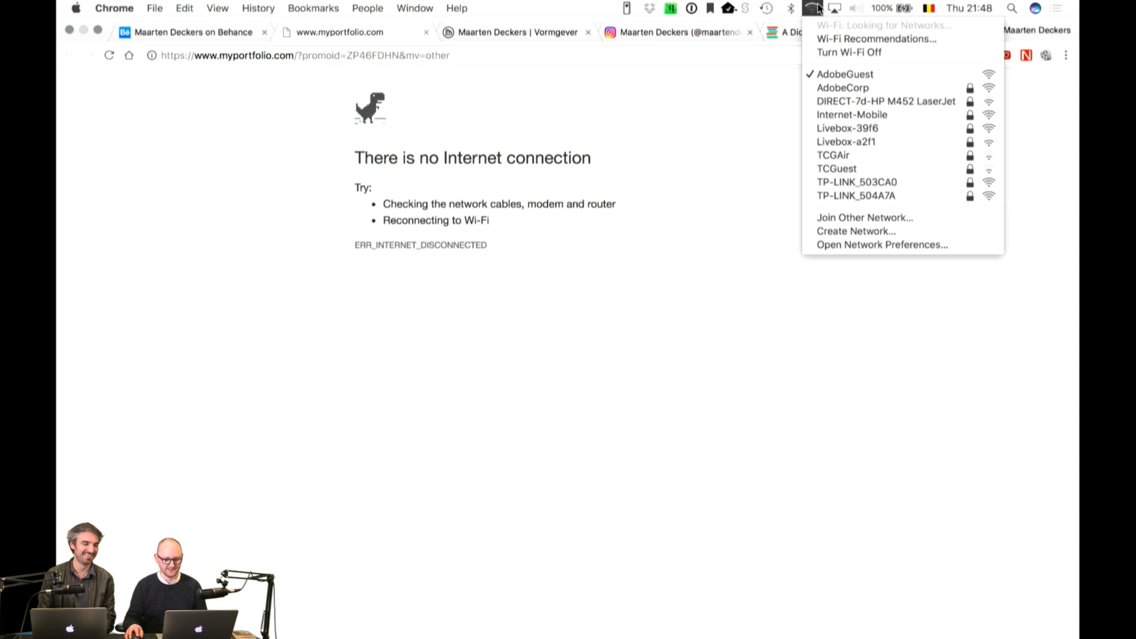
click(848, 75)
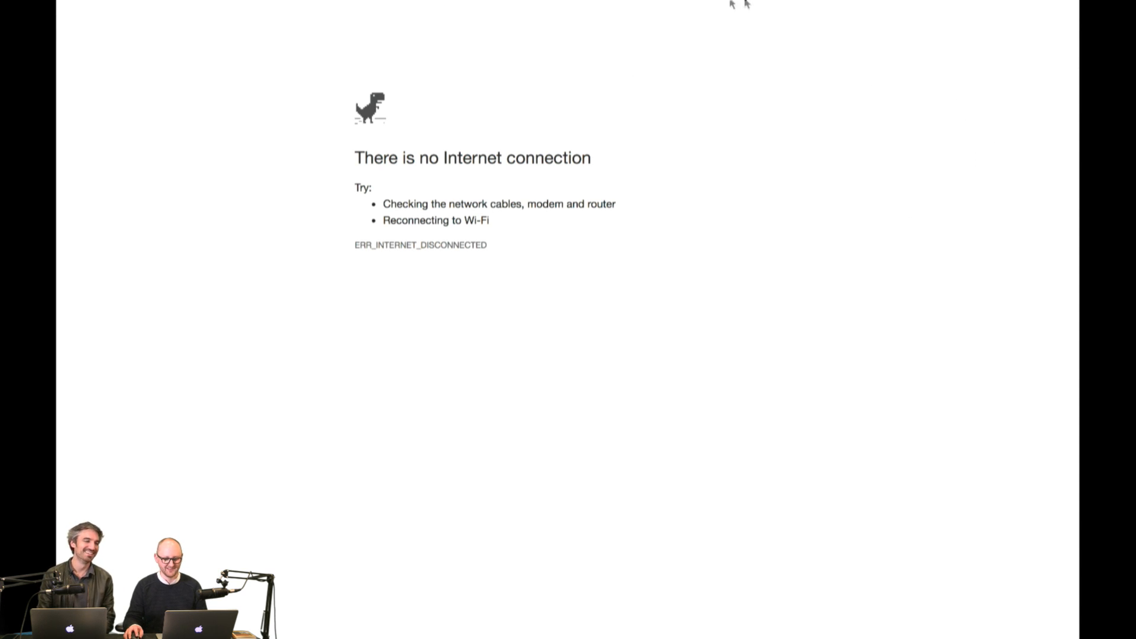
mouse_move(729, 1)
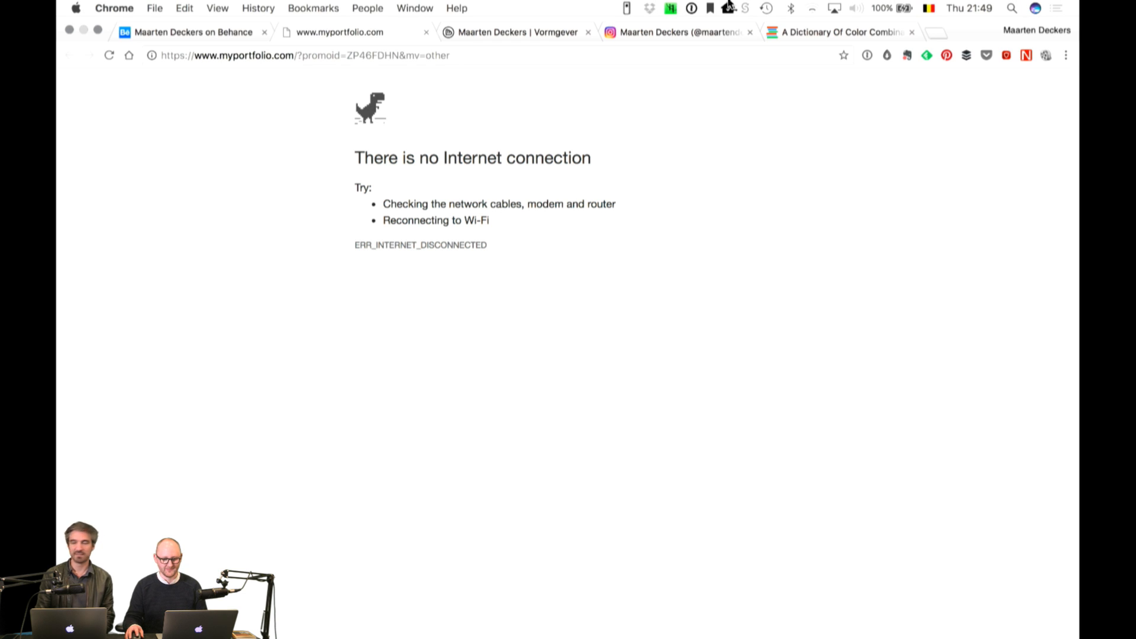